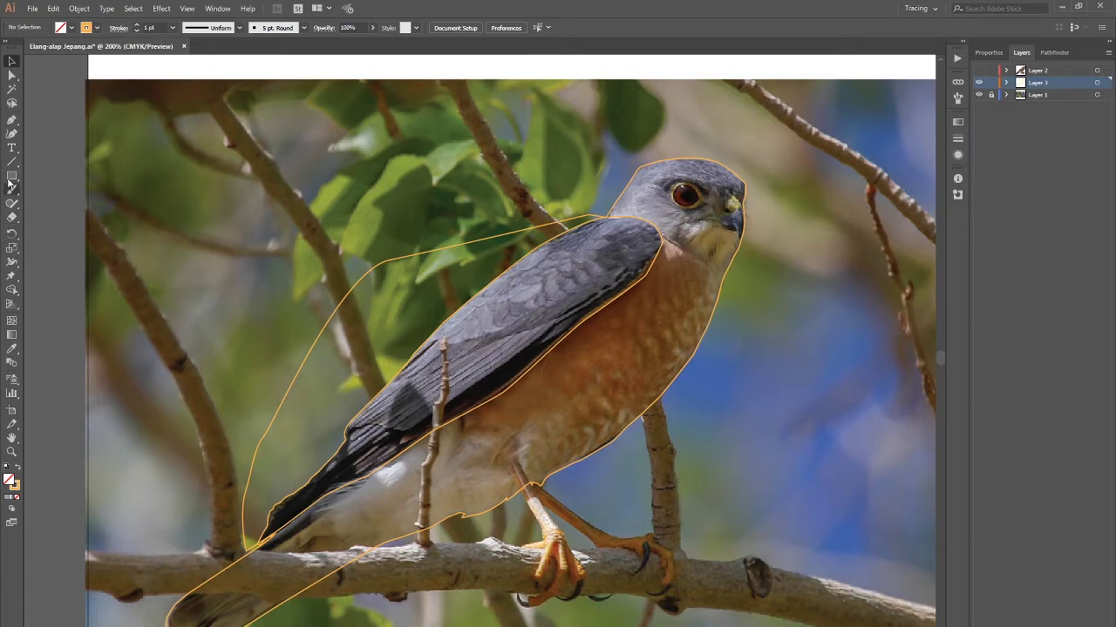
Step: Select the hawk's body outline and Shift-add the wing-area outline with the Selection tool
left_click(11, 125)
key("v")
left_click(352, 304)
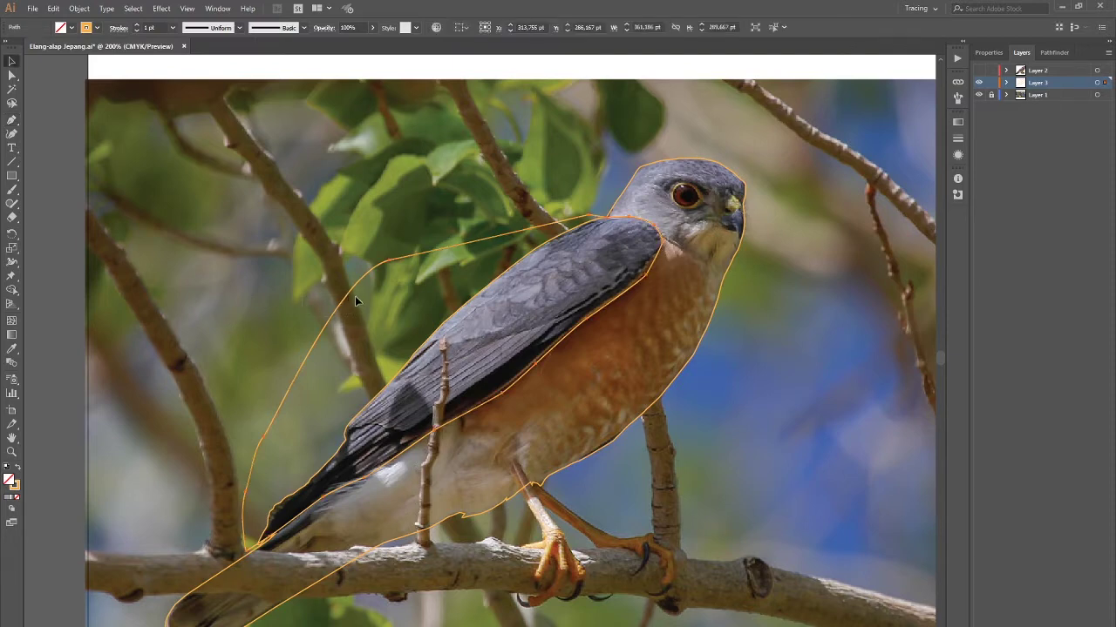
left_click(629, 185, "shift")
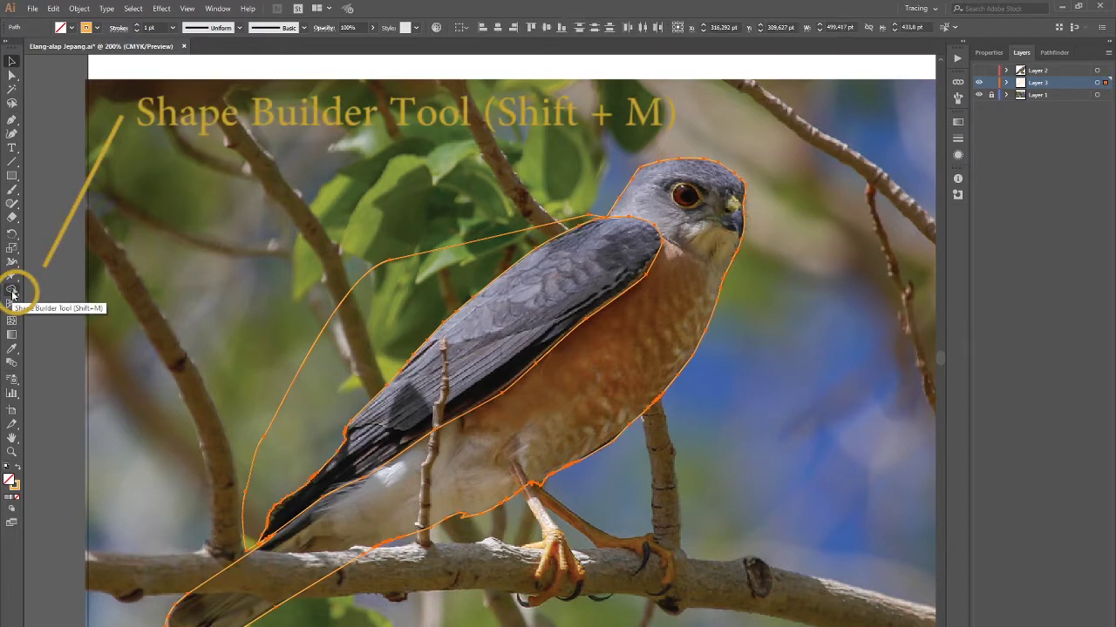
Step: Alt-click with Shape Builder to delete the region outside the bird beside the wing
left_click(12, 291)
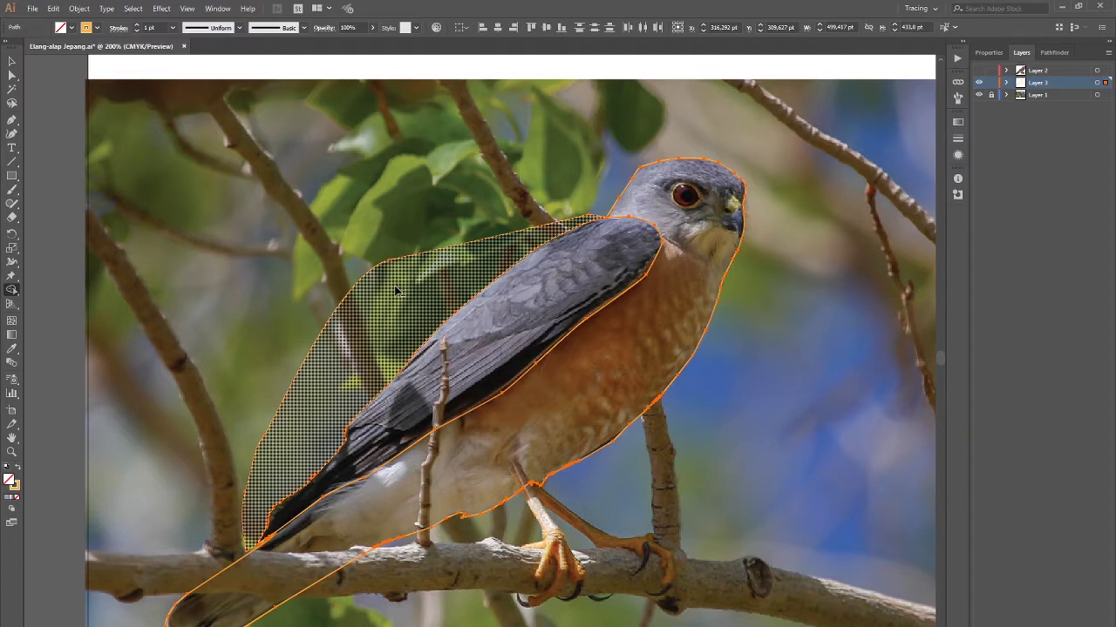
left_click(394, 290, "alt")
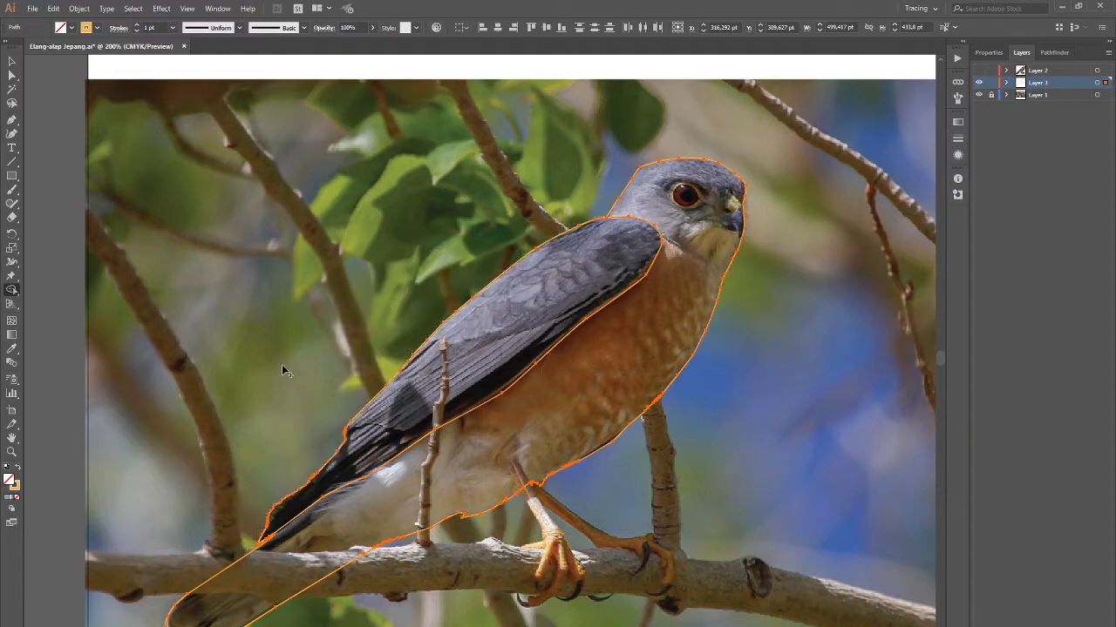
key("v")
left_click(572, 361)
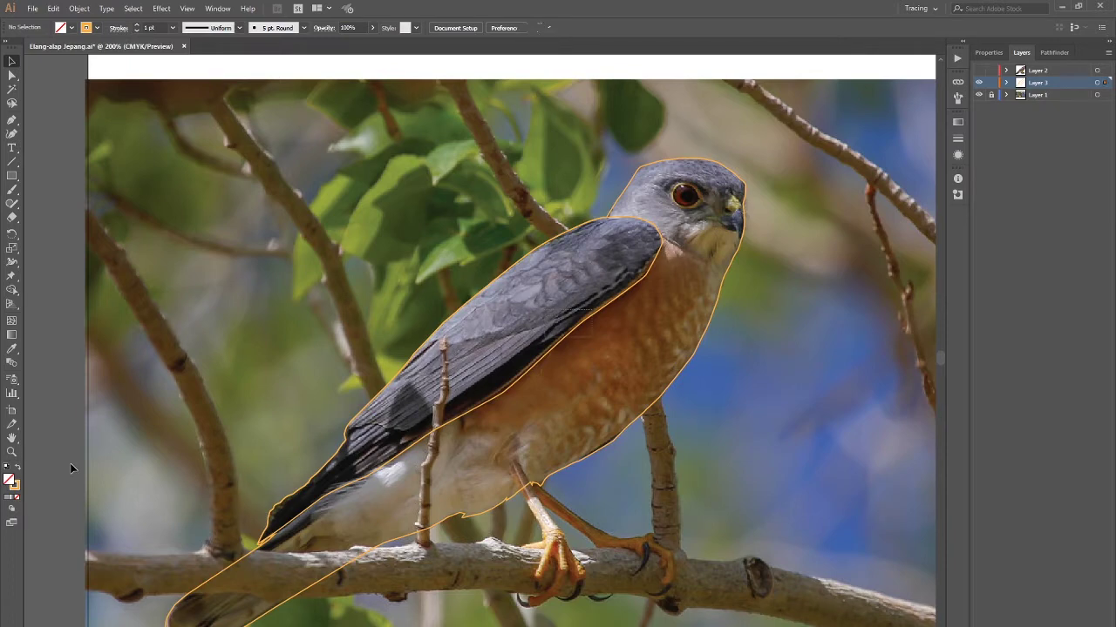
Step: Fill the trimmed wing shape with the grey sampled from the feathers
key("ctrl+a")
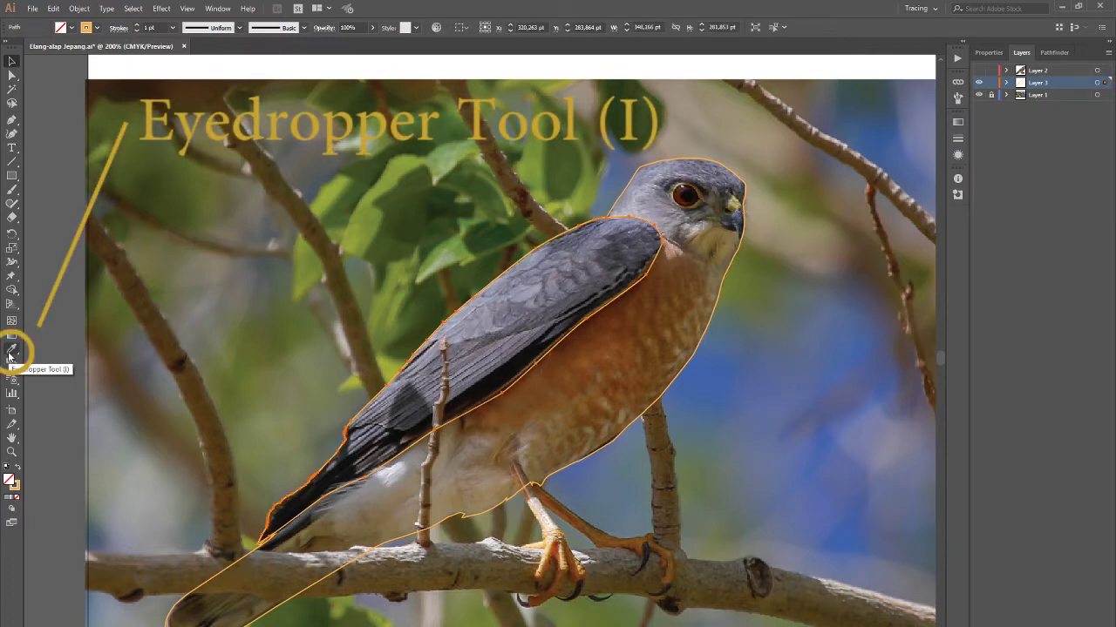
left_click(10, 354)
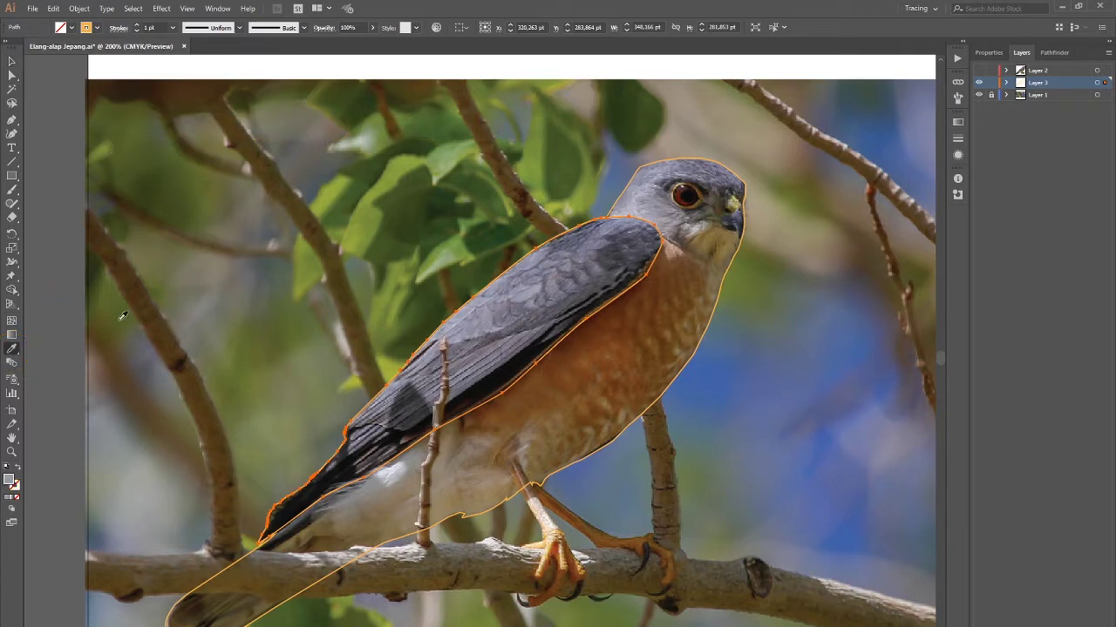
left_click(487, 319)
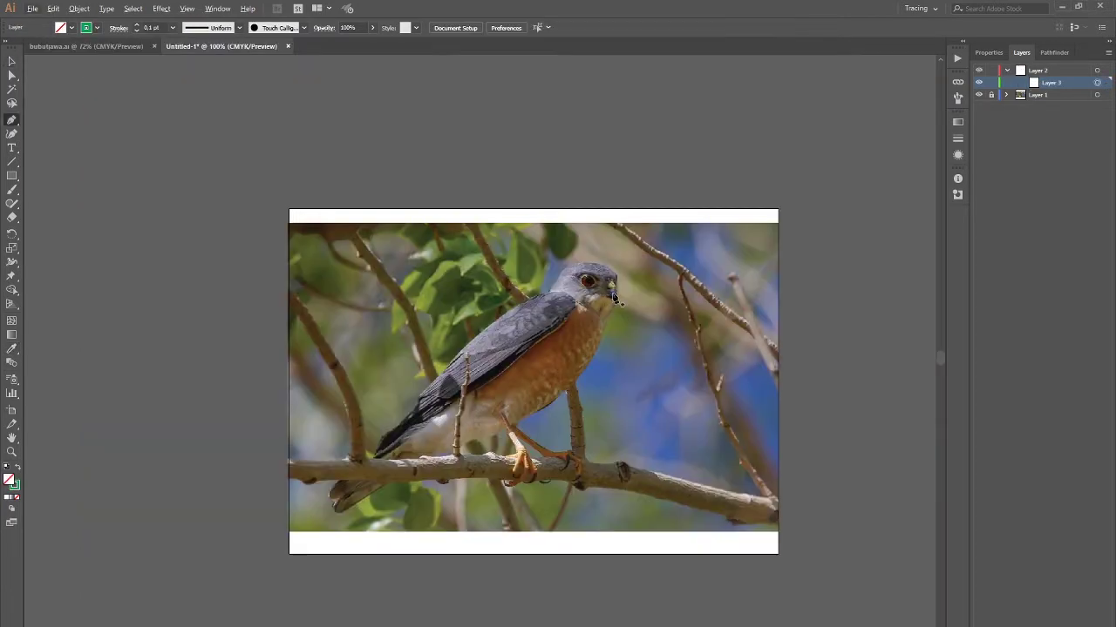
Step: Make Layer 3 the active tracing layer and zoom in on the hawk's head
scroll(615, 299, "up", 1)
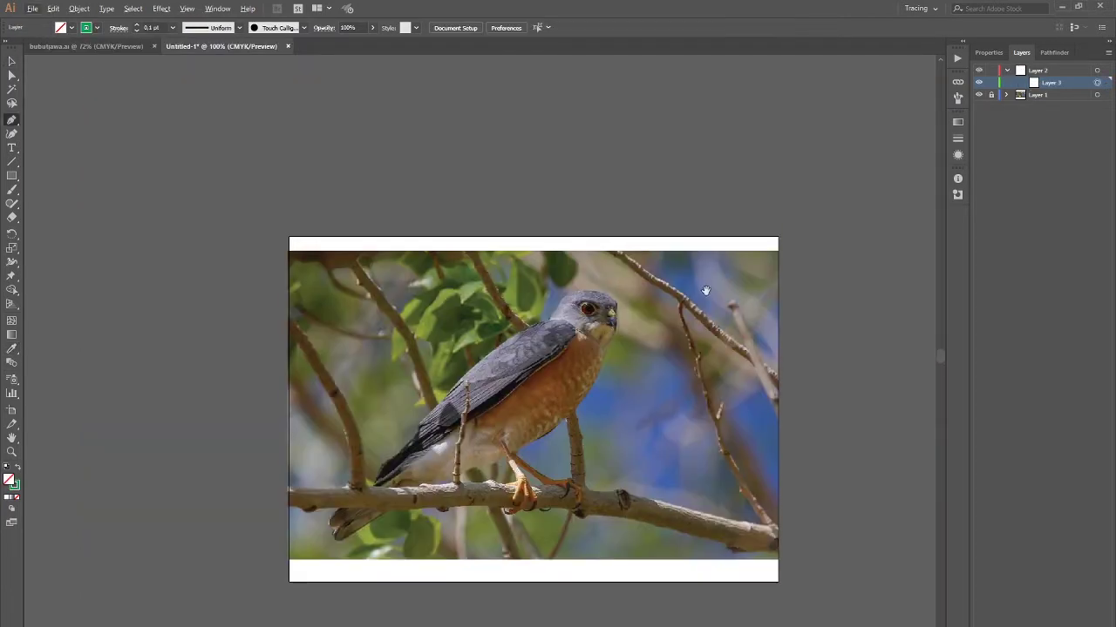
scroll(702, 293, "up", 1)
scroll(844, 281, "right", 3)
left_click(1036, 96)
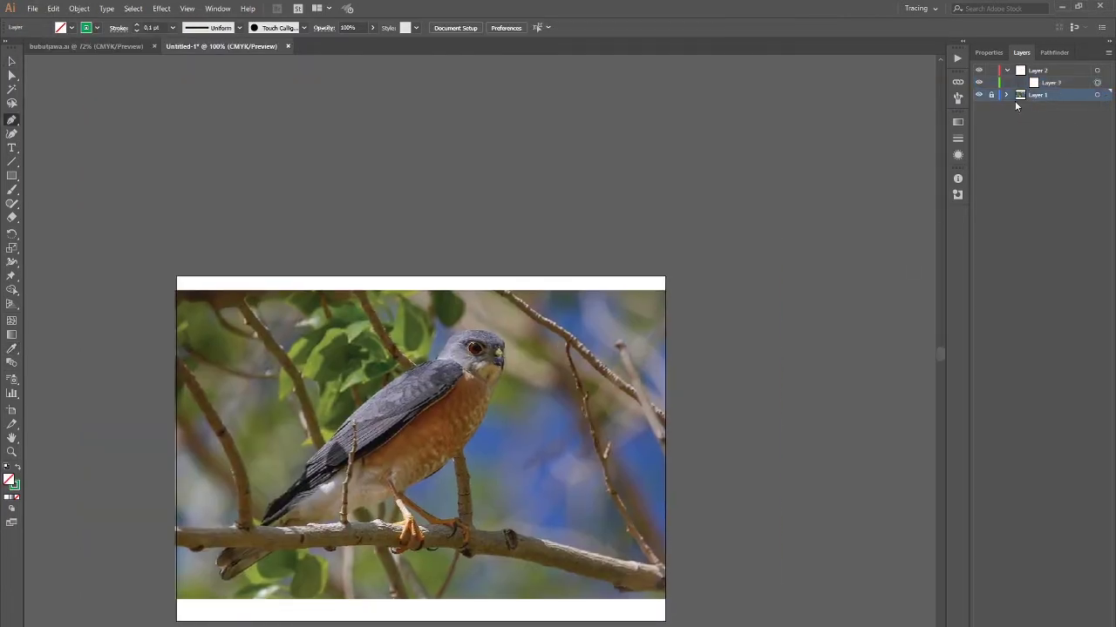
left_click(1053, 83)
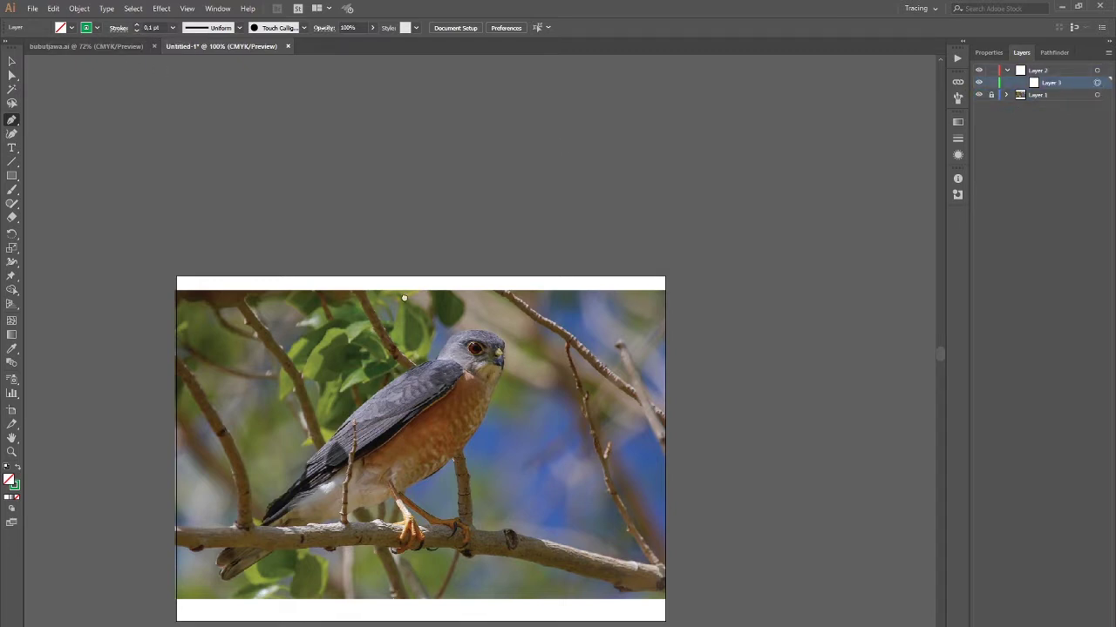
scroll(405, 299, "down", 2)
scroll(506, 298, "left", 4)
scroll(546, 302, "up", 1)
scroll(558, 287, "up", 1)
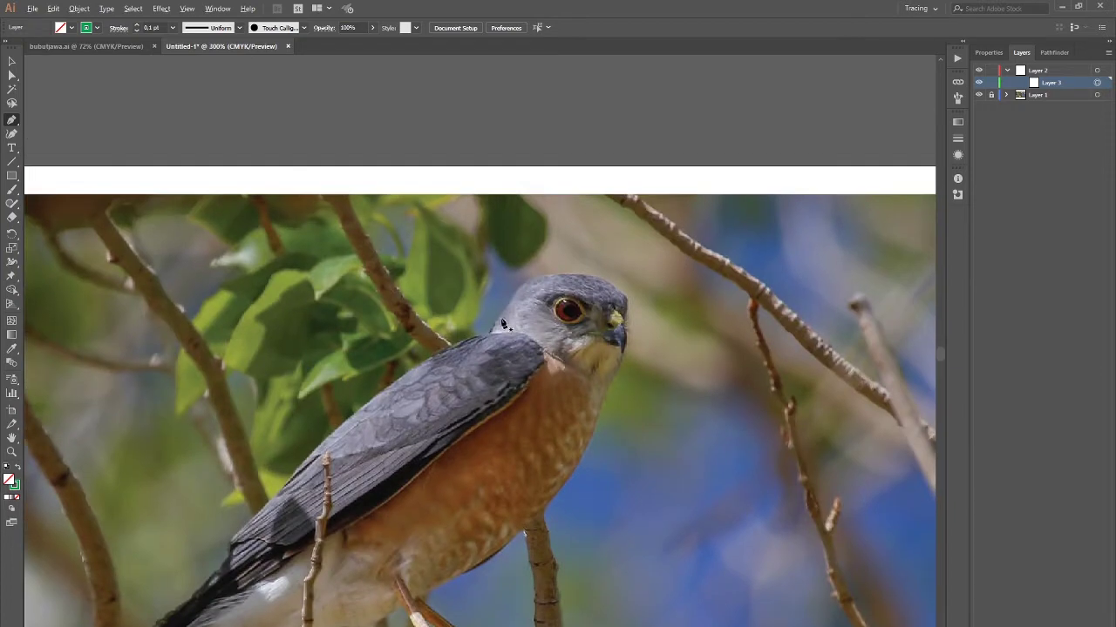
scroll(576, 271, "up", 2)
Step: Trace the hawk's outline from the head down the throat, breast and legs
mouse_move(443, 392)
left_mouse_down()
mouse_move(482, 337)
mouse_move(720, 427)
left_mouse_up()
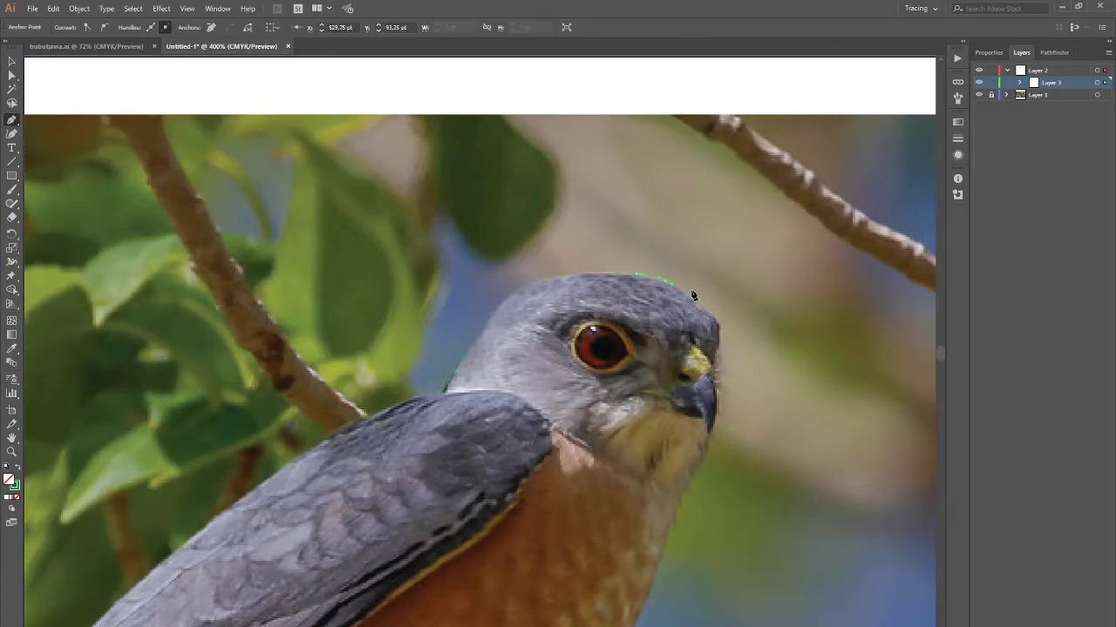
scroll(720, 431, "up", 2)
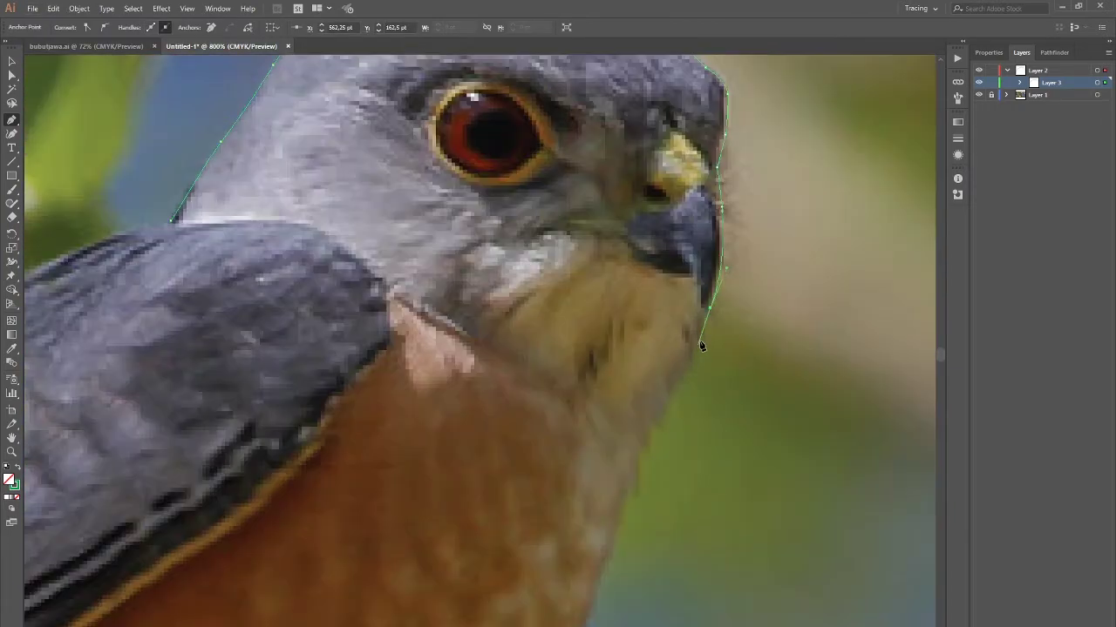
left_click_drag(700, 343, 630, 508)
mouse_move(681, 255)
left_mouse_down()
mouse_move(708, 123)
mouse_move(696, 9)
left_mouse_up()
mouse_move(645, 261)
left_mouse_down()
mouse_move(593, 378)
mouse_move(436, 568)
mouse_move(585, 306)
mouse_move(492, 443)
left_mouse_up()
mouse_move(315, 538)
left_mouse_down()
mouse_move(460, 393)
mouse_move(435, 407)
mouse_move(649, 297)
left_mouse_up()
mouse_move(649, 296)
left_mouse_down()
mouse_move(416, 410)
mouse_move(686, 328)
mouse_move(259, 460)
mouse_move(379, 422)
mouse_move(261, 248)
left_mouse_up()
Step: Continue the outline around the tail tip and back up the wing's upper edge
key("ctrl+minus")
key("ctrl+minus")
key("ctrl+minus")
mouse_move(312, 364)
left_mouse_down()
mouse_move(421, 299)
mouse_move(411, 274)
left_mouse_up()
key("ctrl+plus")
key("ctrl+minus")
key("ctrl+plus")
key("ctrl+plus")
left_click_drag(436, 346, 664, 165)
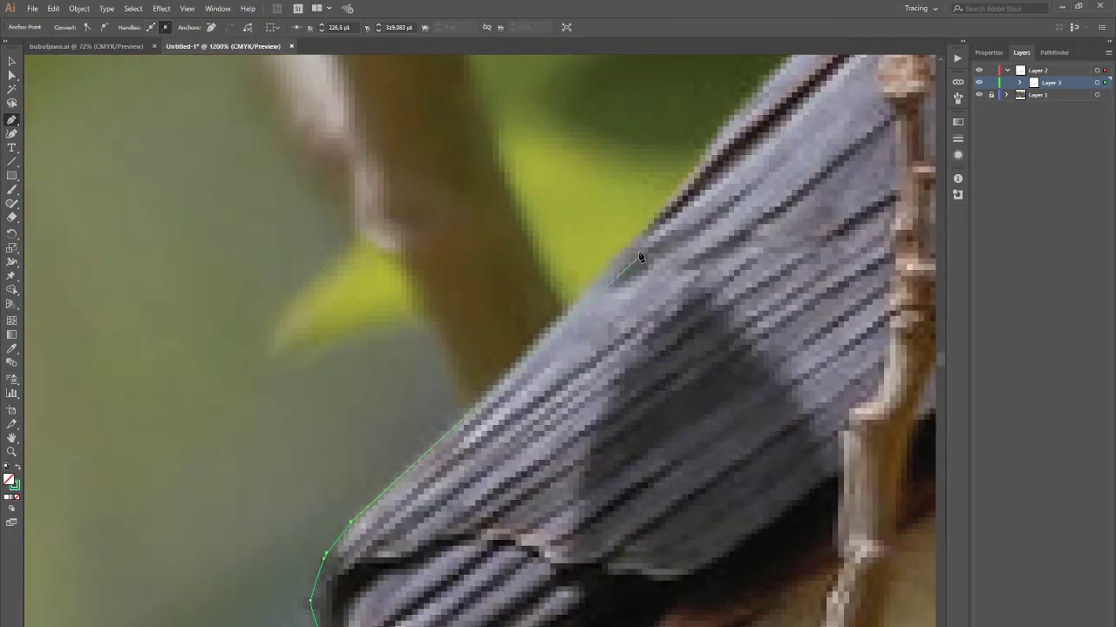
mouse_move(664, 166)
left_mouse_down()
mouse_move(645, 228)
mouse_move(460, 513)
mouse_move(514, 537)
left_mouse_up()
key("ctrl+minus")
key("ctrl+minus")
key("ctrl+minus")
key("ctrl+minus")
key("ctrl+minus")
key("ctrl+minus")
Step: Add a new layer and set its layer colour to Cyan
left_click(1081, 614)
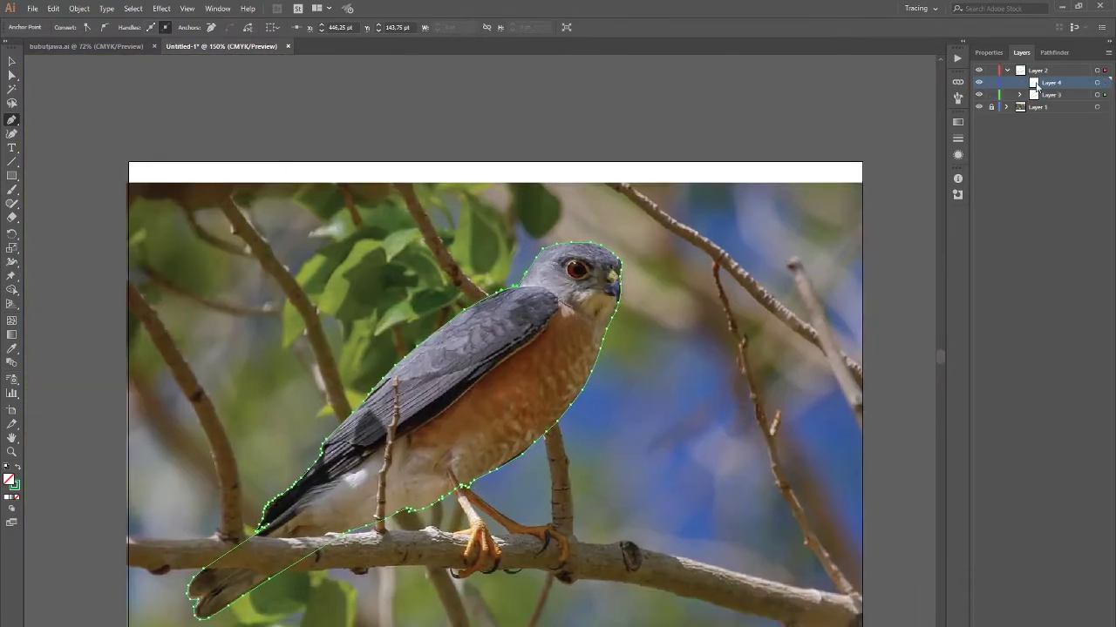
double_click(1076, 82)
left_click(767, 196)
left_click(773, 291)
left_click(800, 274)
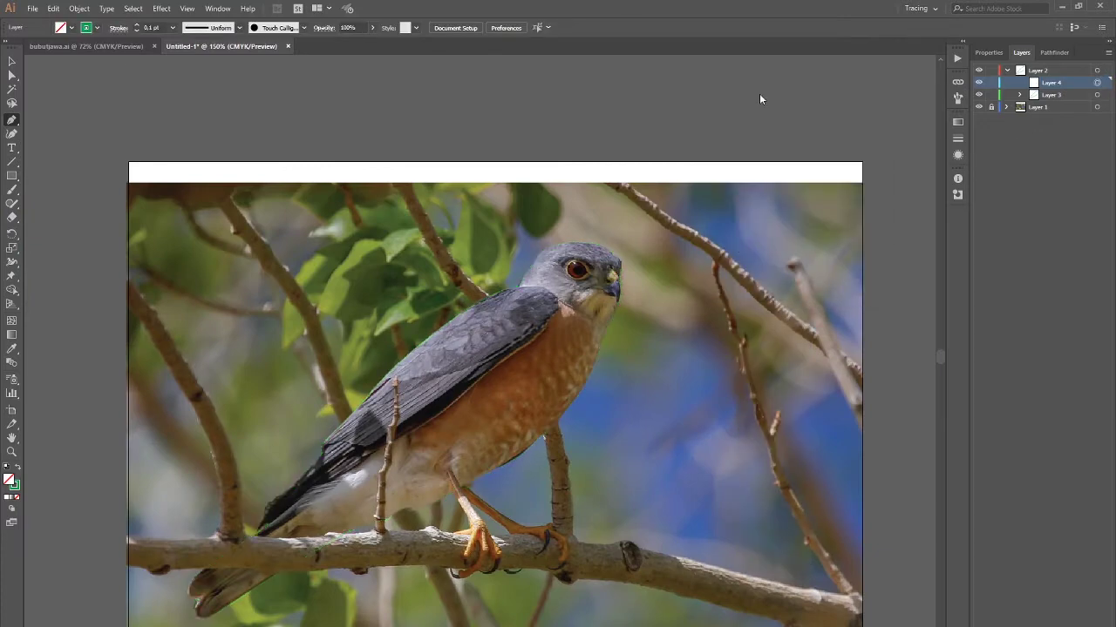
Step: Place Pen anchors from the shoulder along the wing's lower edge and chest boundary
key("ctrl+plus")
key("ctrl+plus")
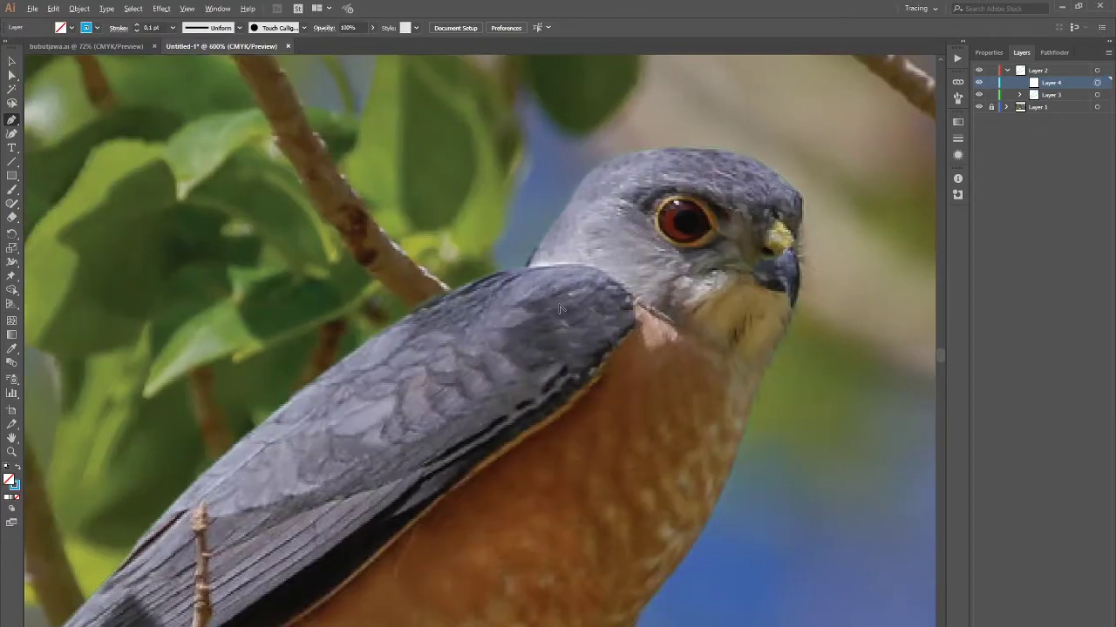
key("ctrl+plus")
key("ctrl+plus")
left_click(495, 222)
left_click(571, 220)
left_click(659, 240)
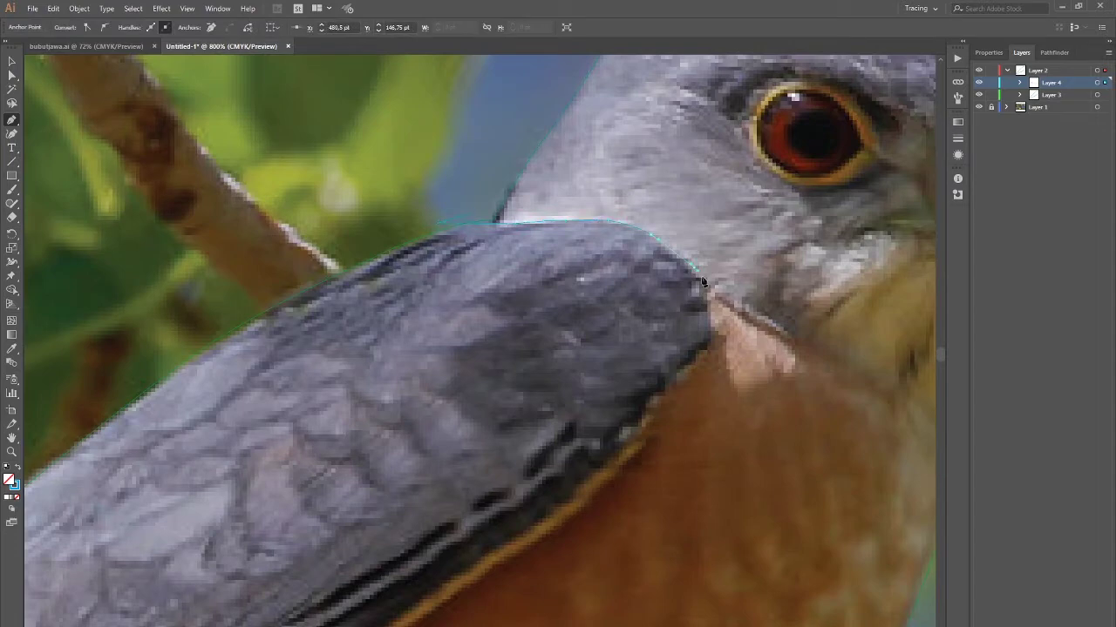
left_click(708, 290)
left_click(697, 366)
left_click(663, 414)
scroll(645, 436, "down", 3)
left_click(511, 293)
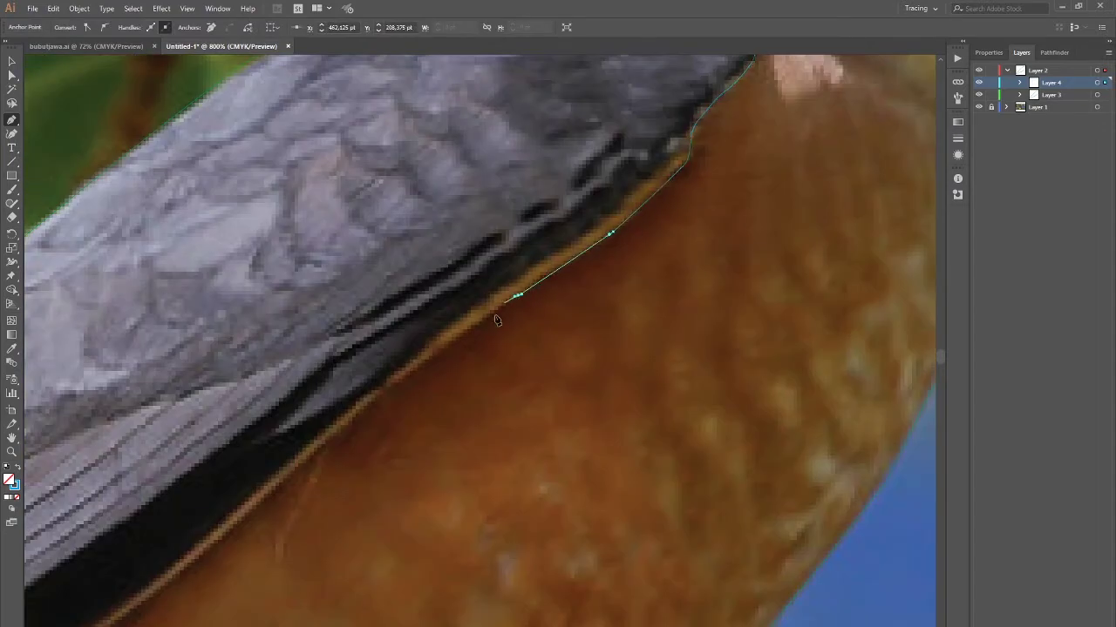
left_click(430, 356)
left_click(349, 424)
Step: Continue placing anchors along the wing and chest edge toward the tail
scroll(436, 392, "down", 5)
scroll(436, 393, "left", 5)
left_click(485, 340)
left_click(392, 399)
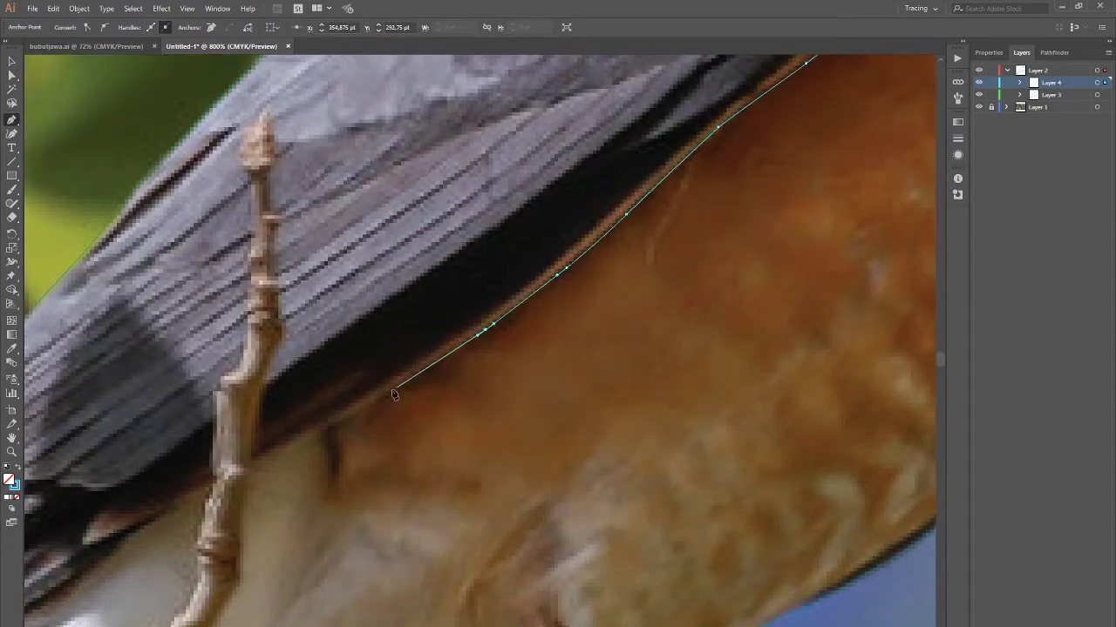
left_click(280, 463)
left_click(239, 475)
scroll(239, 475, "down", 3)
scroll(239, 475, "left", 5)
left_click(396, 417)
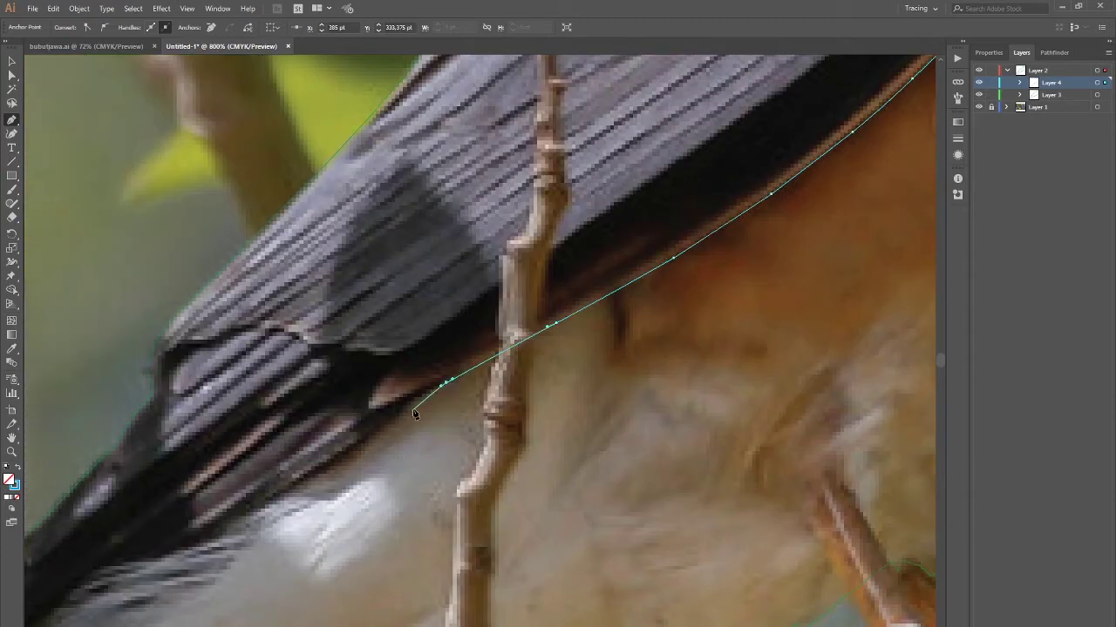
left_click(330, 464)
scroll(329, 464, "down", 4)
scroll(329, 463, "left", 5)
left_click(519, 326)
left_click(383, 380)
Step: Undo the stray anchor, finish the outline at the tail tip, and zoom out
key("ctrl+z")
scroll(449, 370, "left", 5)
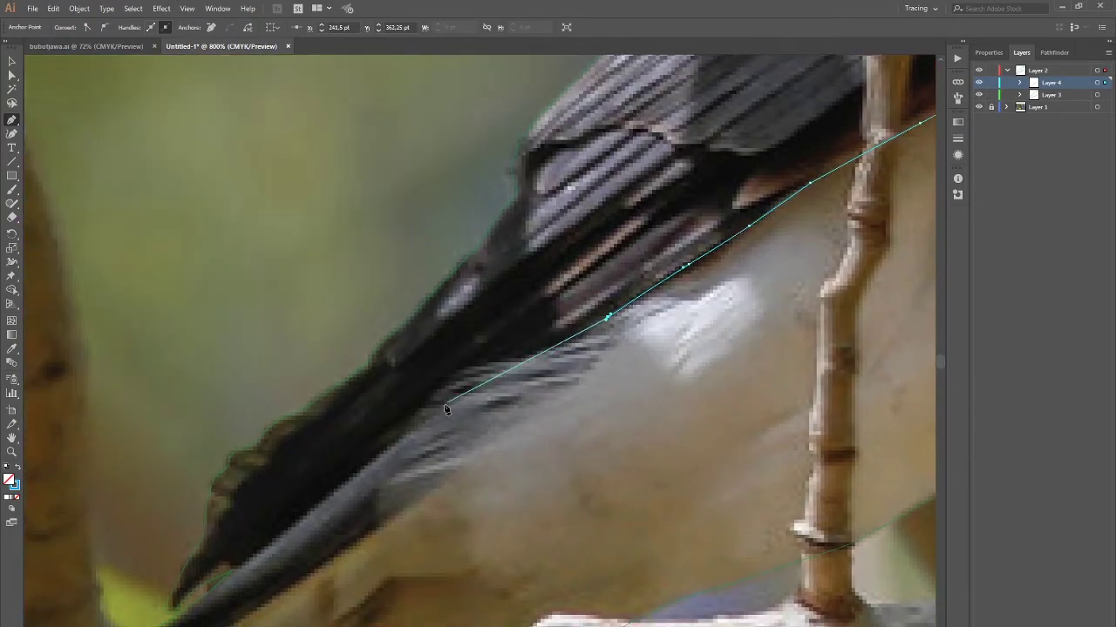
left_click(402, 439)
left_click(312, 506)
left_click(231, 571)
scroll(231, 571, "down", 3)
scroll(231, 571, "left", 5)
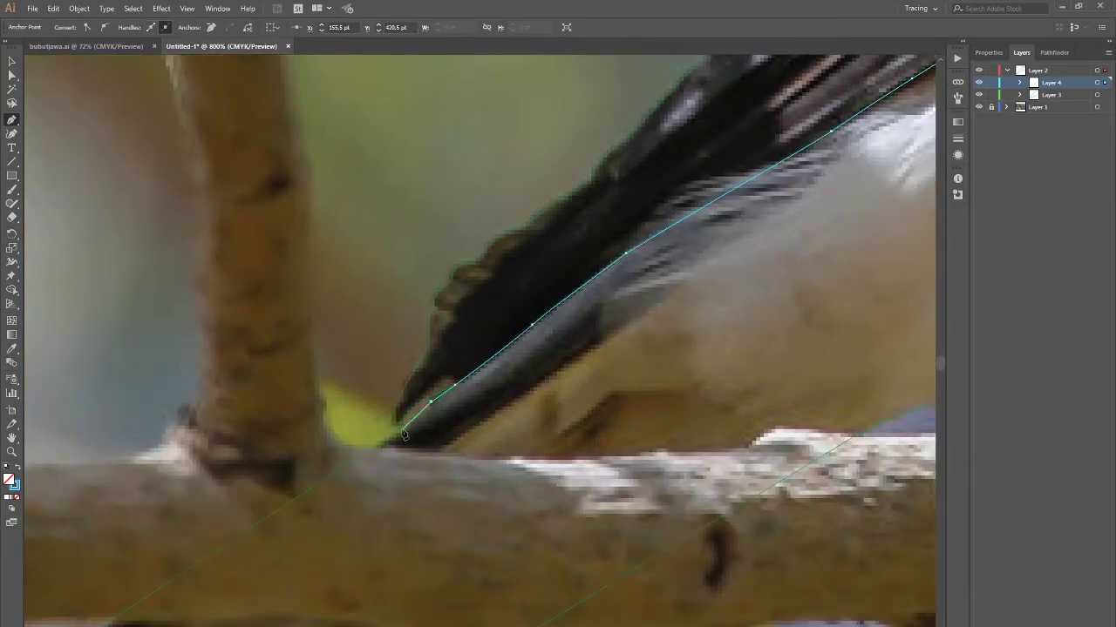
key("ctrl+minus")
key("ctrl+minus")
key("ctrl+minus")
scroll(754, 274, "up", 2)
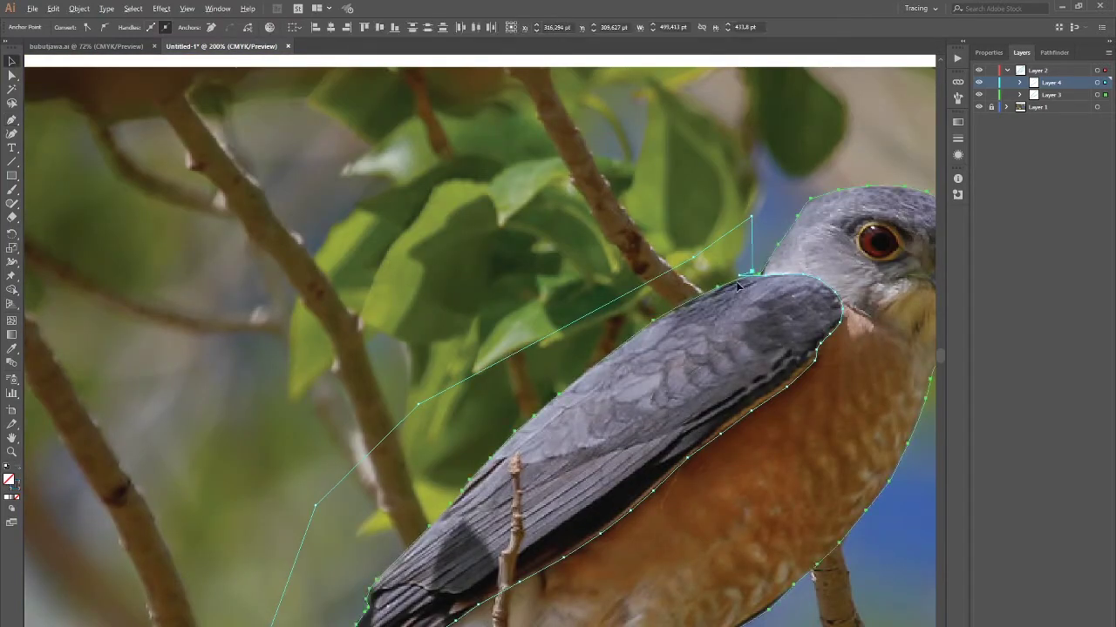
key("ctrl+1")
key("v")
scroll(592, 380, "right", 2)
Step: Rename Layer 4 to Sayap and set the stroke colour to magenta
left_click(1019, 82)
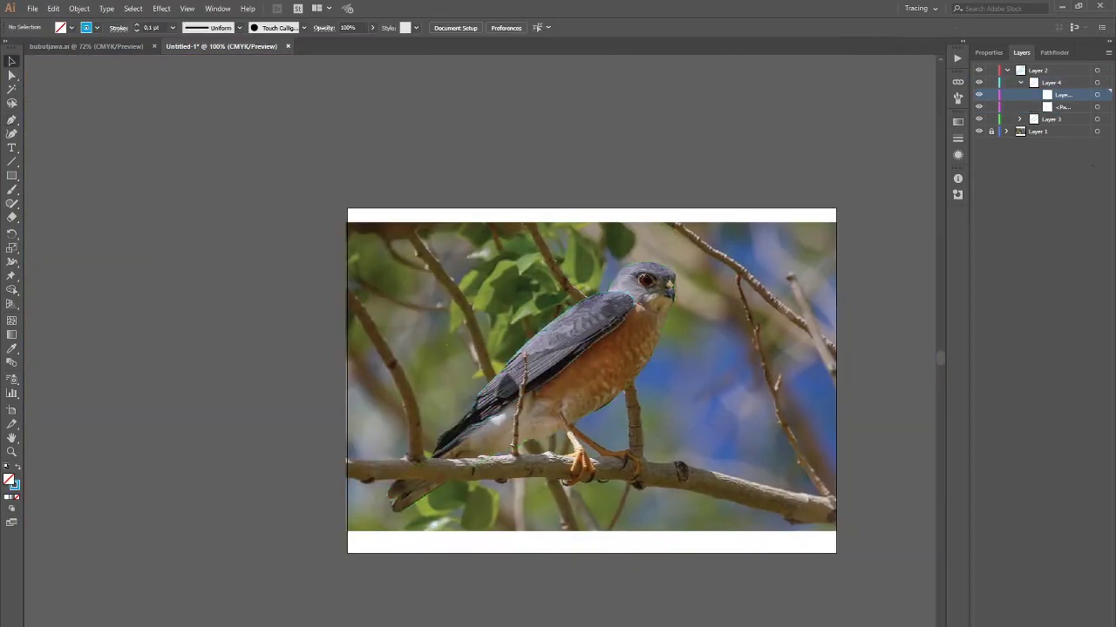
double_click(1068, 82)
type("Sayap")
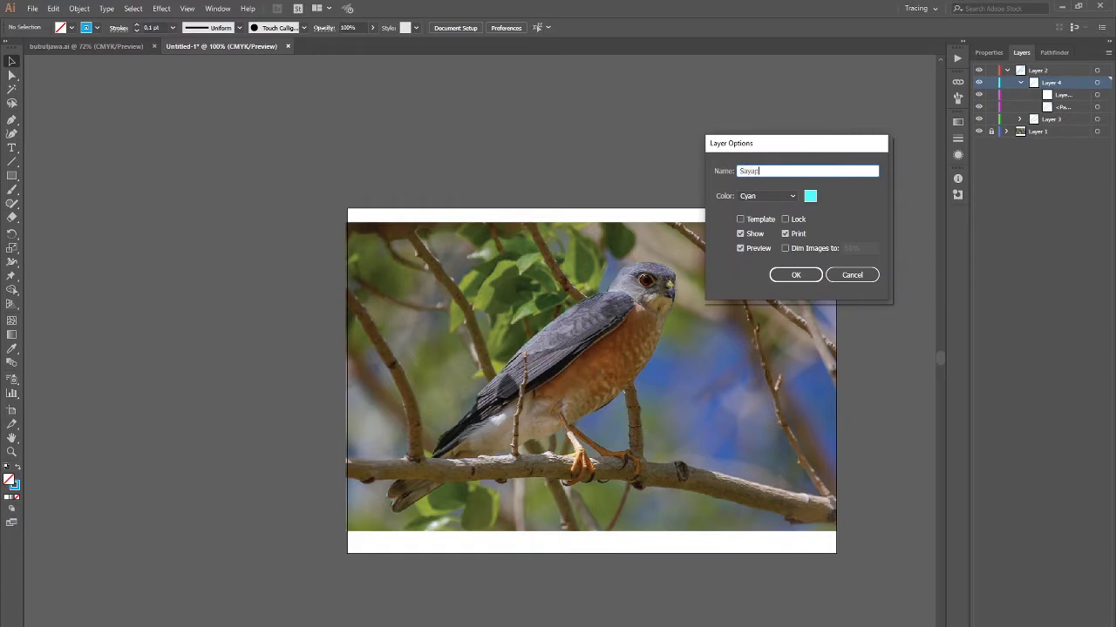
key("Return")
left_click(1052, 95)
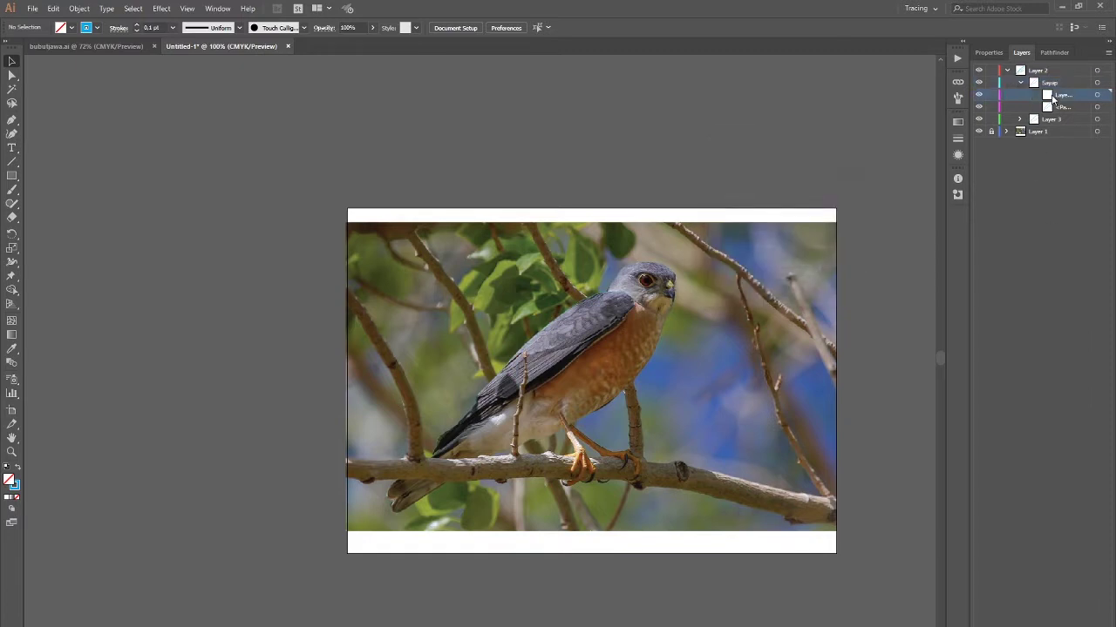
left_click(98, 28)
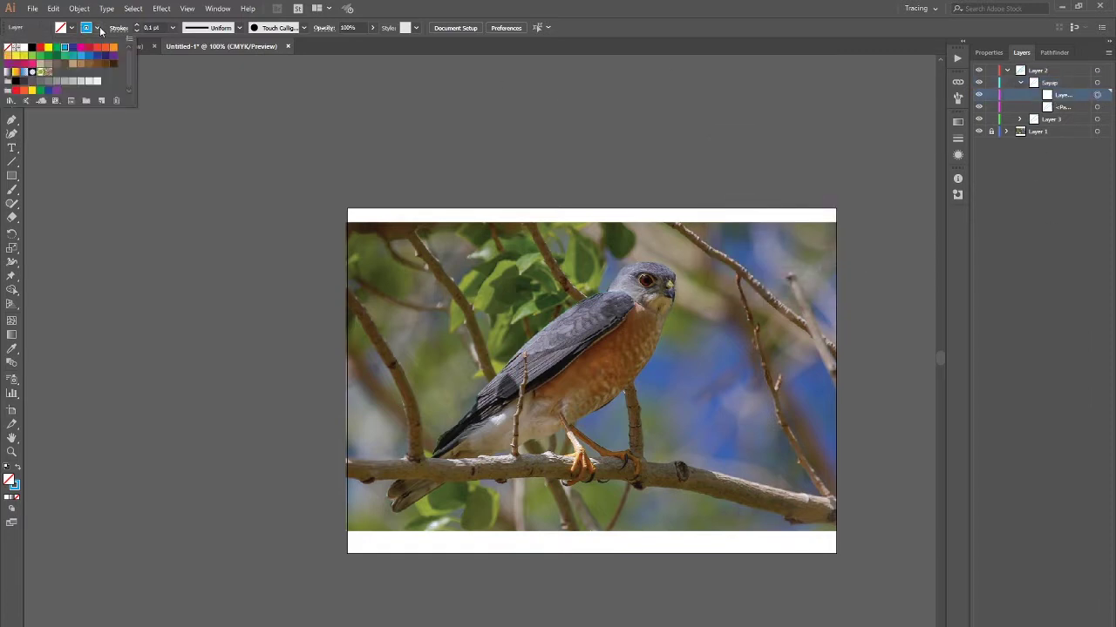
left_click(81, 51)
Step: Draw a closed magenta barb shape down the wing with the Pen tool
key("p")
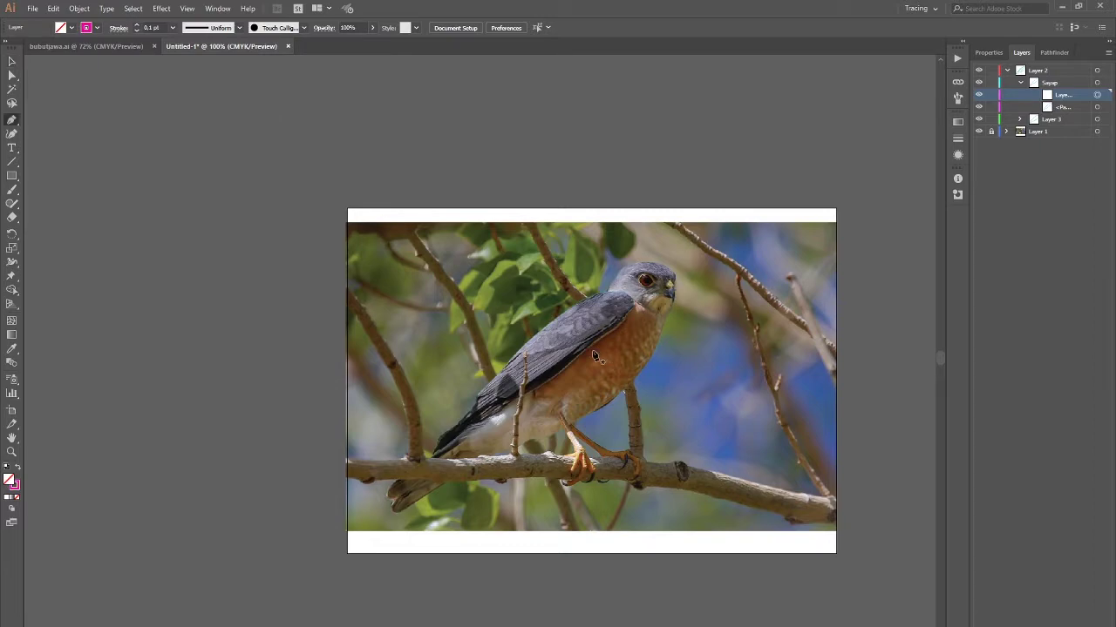
scroll(504, 383, "up", 2)
scroll(536, 376, "up", 1)
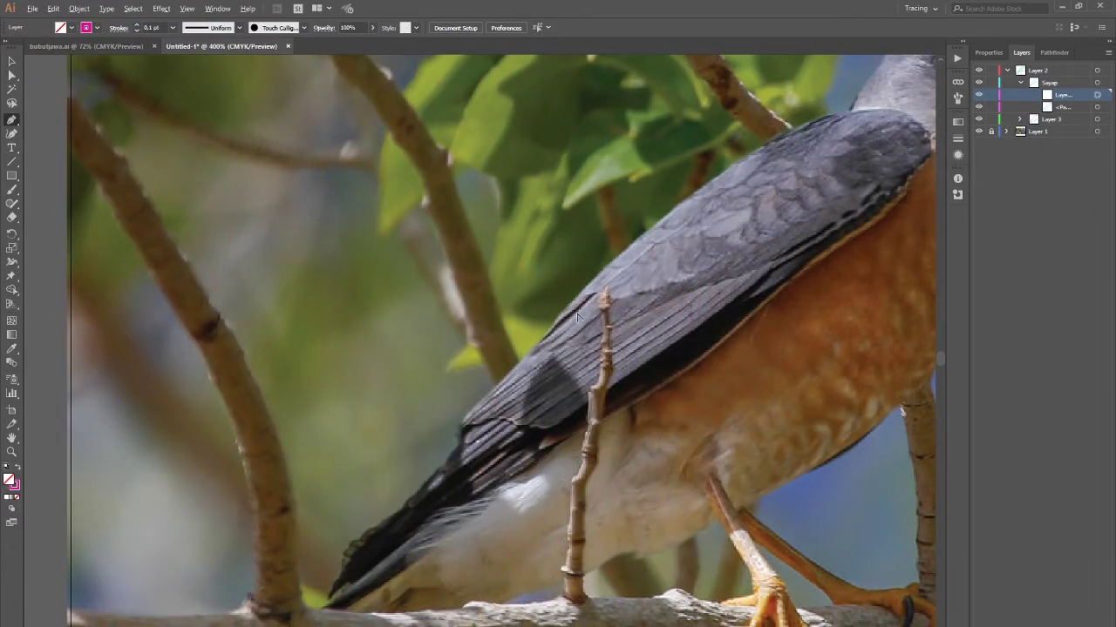
scroll(577, 318, "up", 2)
left_click(562, 269)
left_click(505, 324)
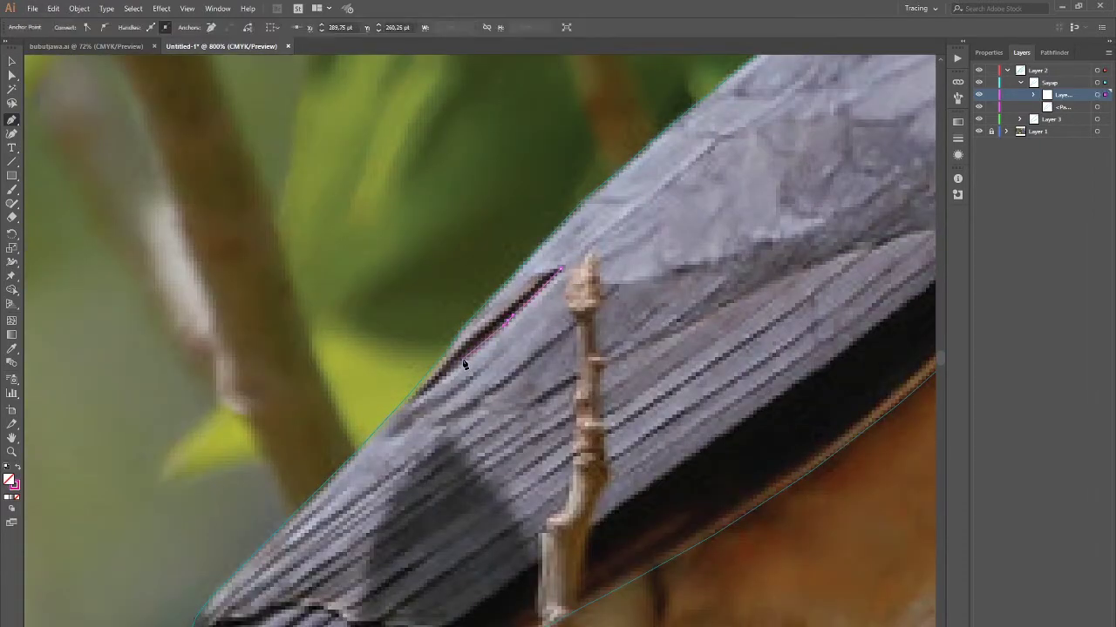
left_click(410, 402)
left_click(490, 322)
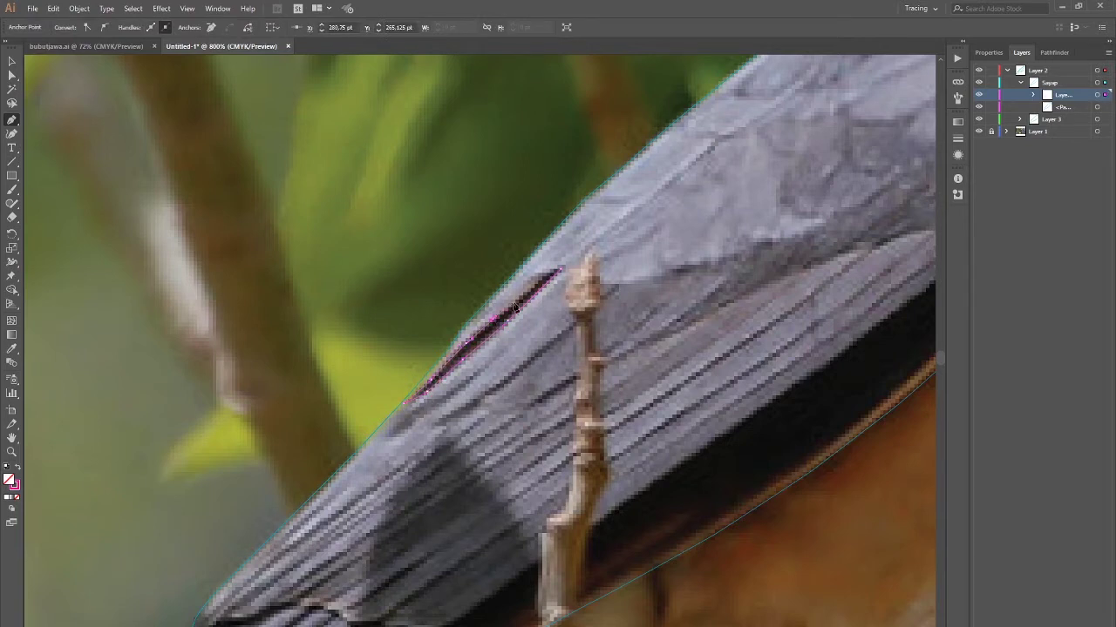
left_click(555, 274)
left_click(561, 273)
scroll(801, 212, "down", 1)
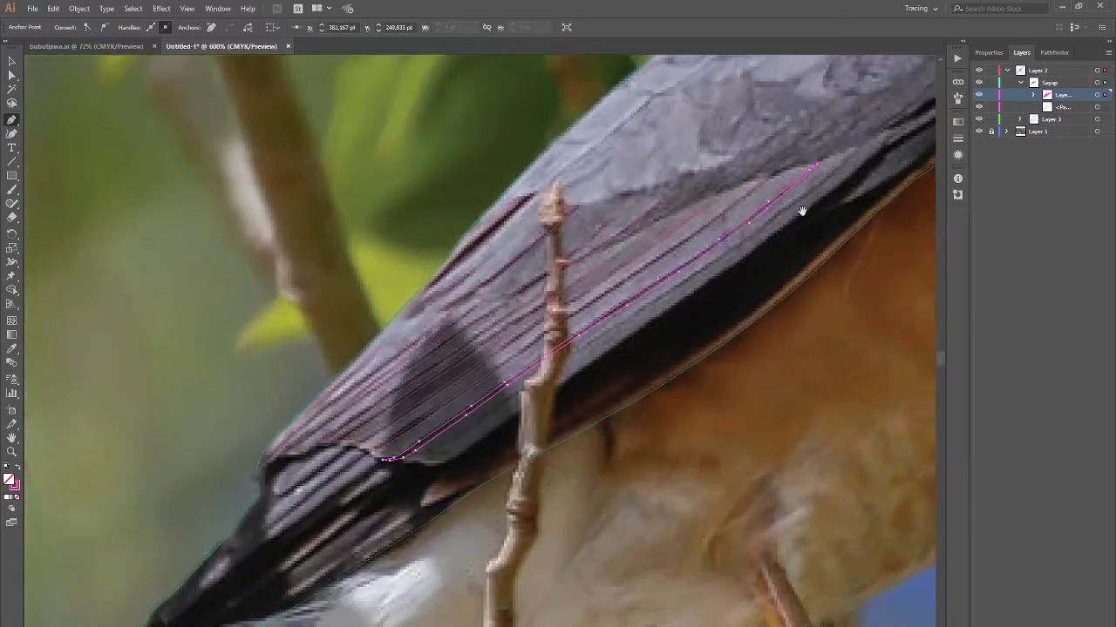
left_click(872, 145, "ctrl")
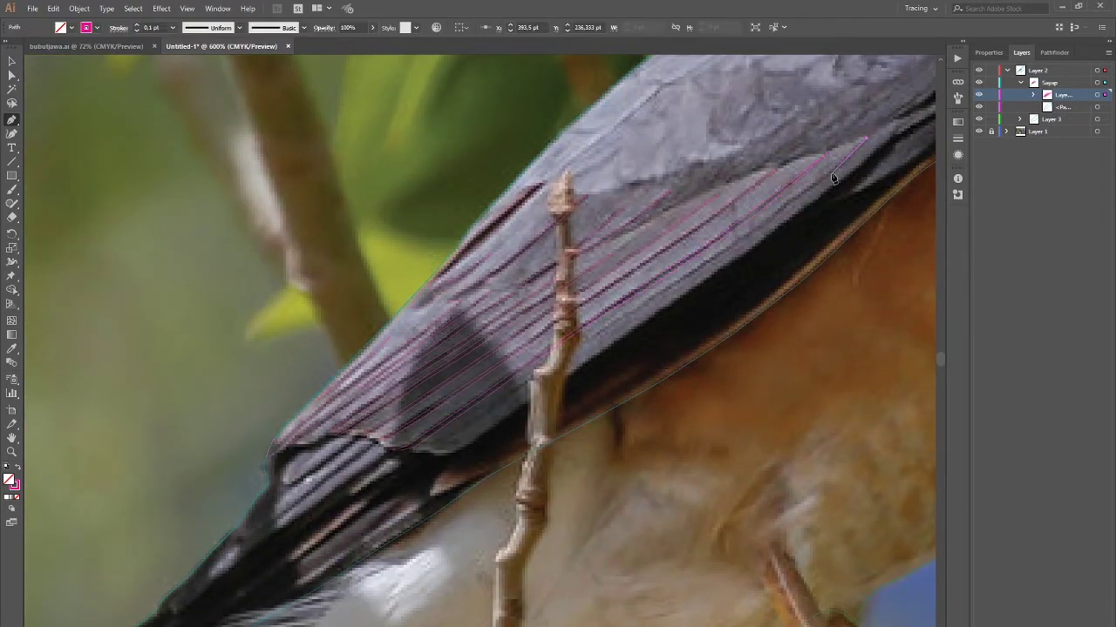
Step: Draw a second curved barb path down and back up the wing
left_click(729, 250)
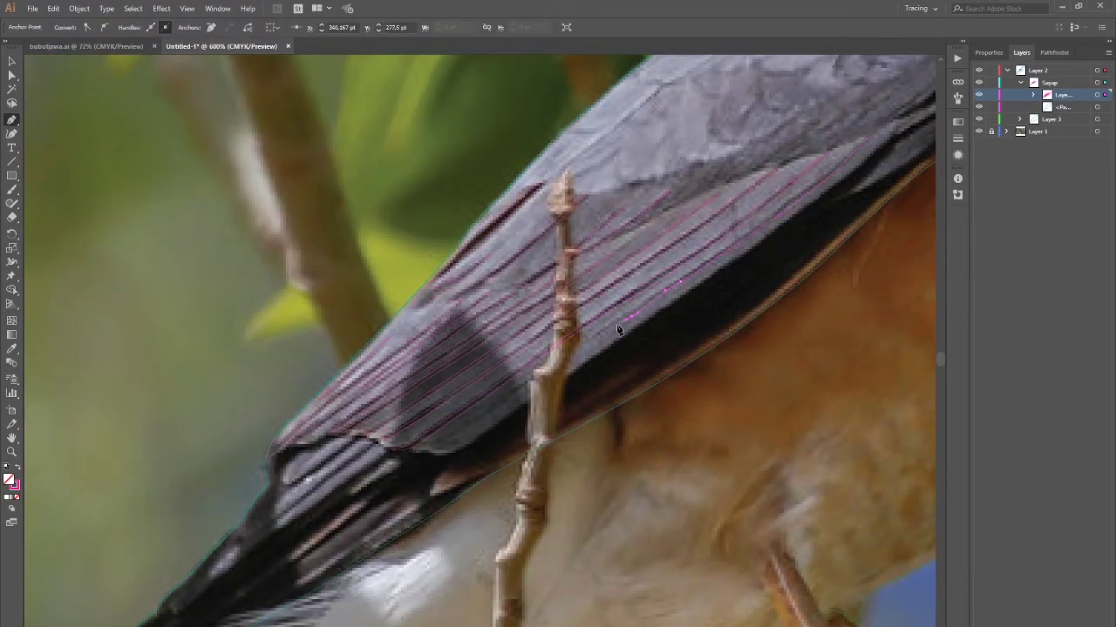
scroll(617, 323, "up", 1)
left_click(641, 305)
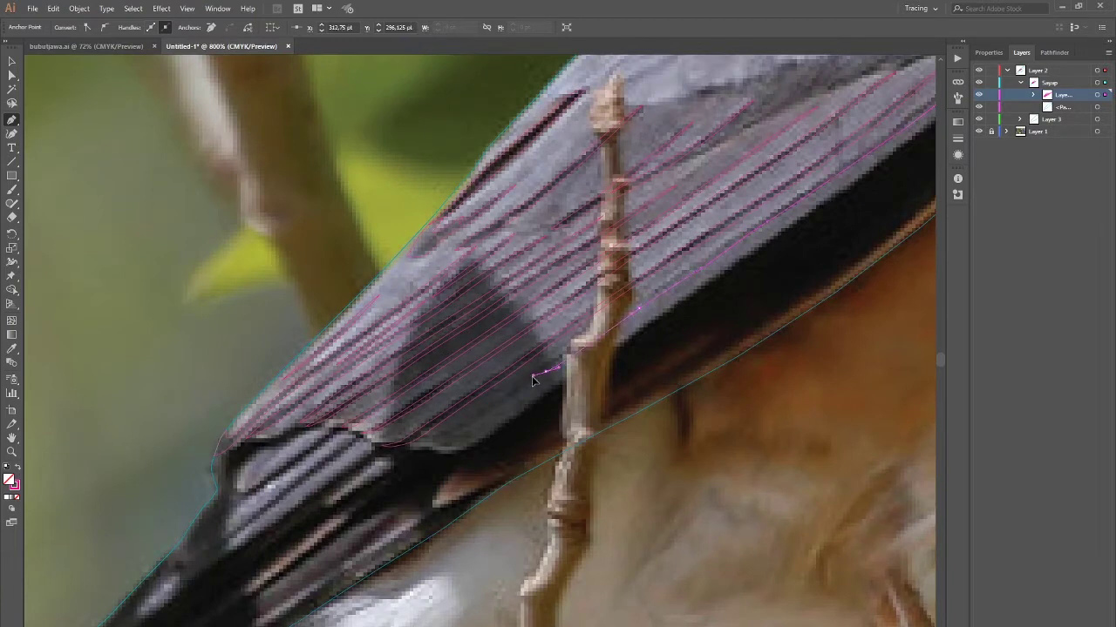
left_click_drag(532, 377, 521, 381)
left_click_drag(478, 422, 446, 431)
left_click_drag(498, 400, 559, 359)
left_click_drag(767, 222, 619, 353)
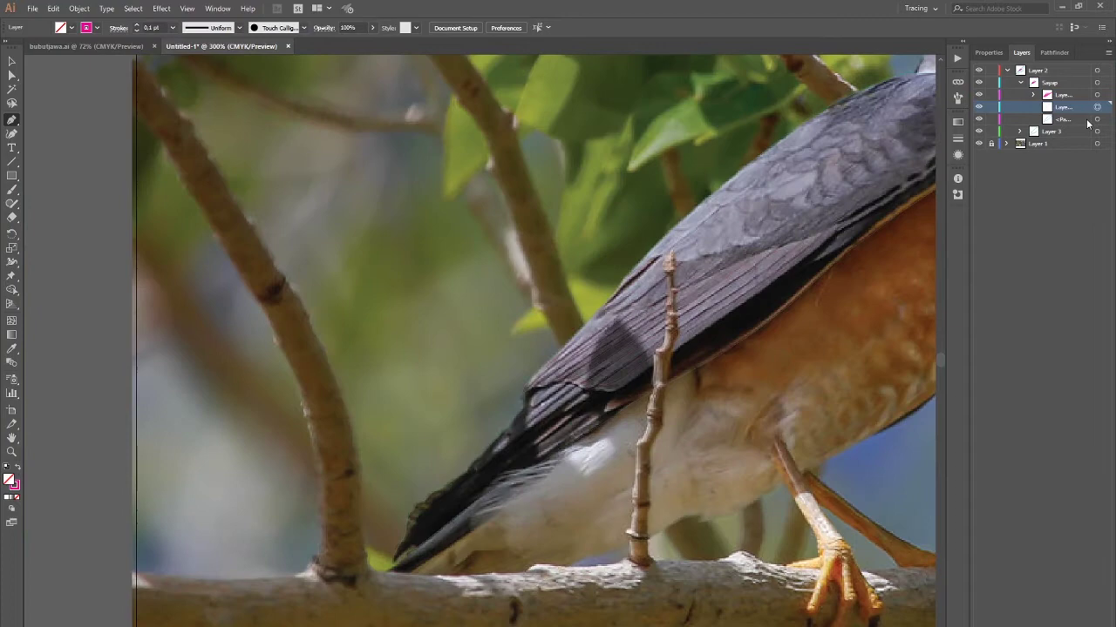
Step: Start a new path at the wing's leading edge
scroll(469, 340, "up", 5)
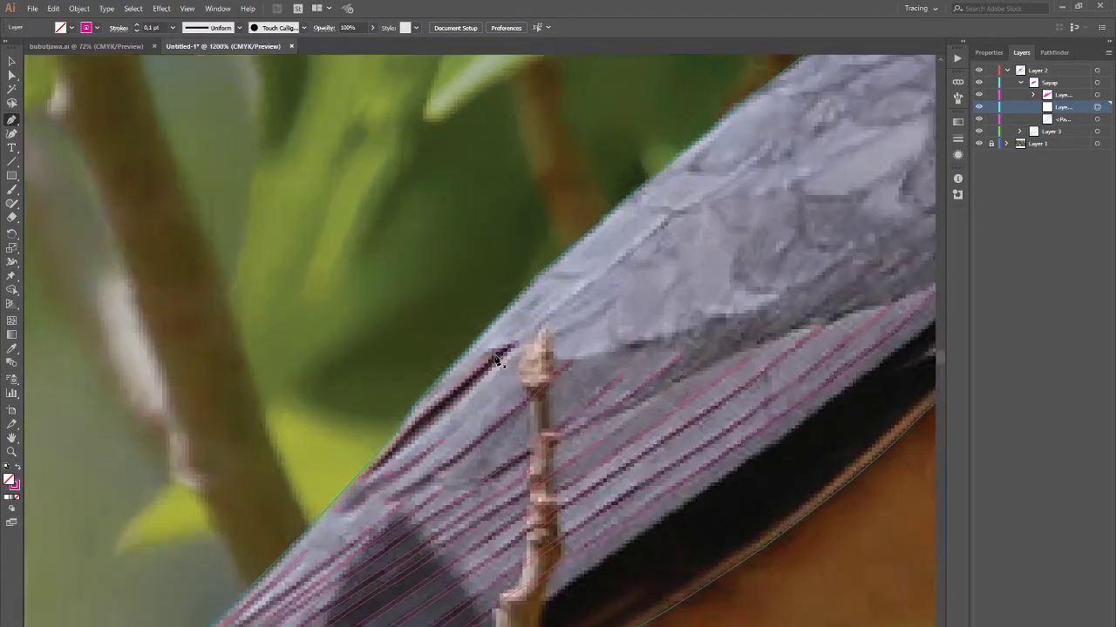
left_click(497, 355)
left_click(521, 342)
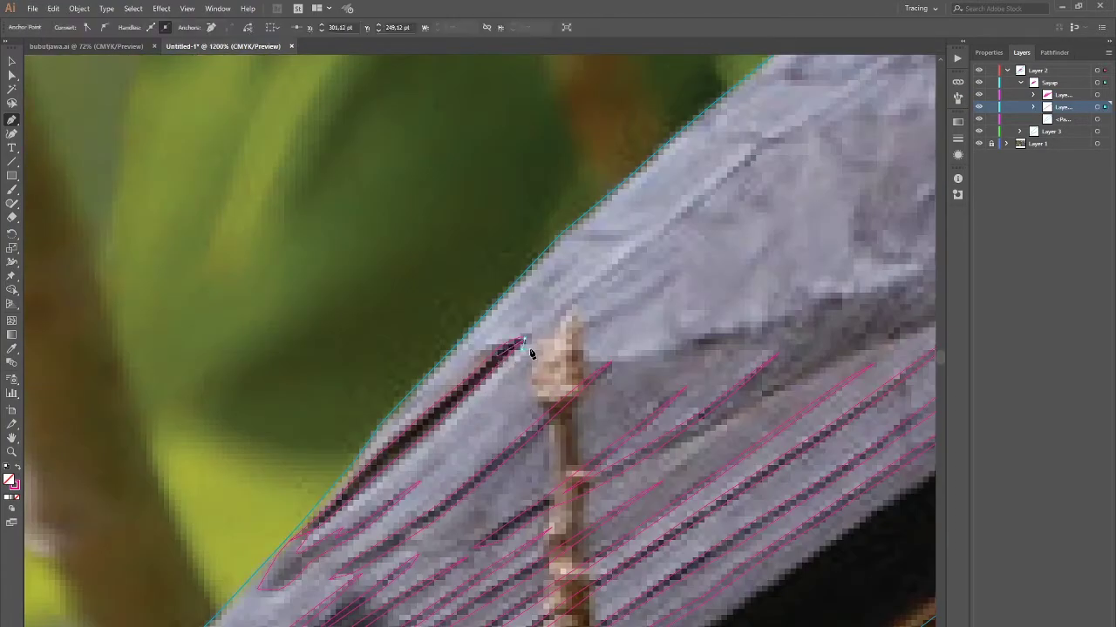
Step: Extend the new path rightward along the coverts, then down toward the barbs
left_click(566, 359)
left_click(621, 361)
left_click(671, 349)
left_click(684, 342)
left_click_drag(725, 353, 546, 421)
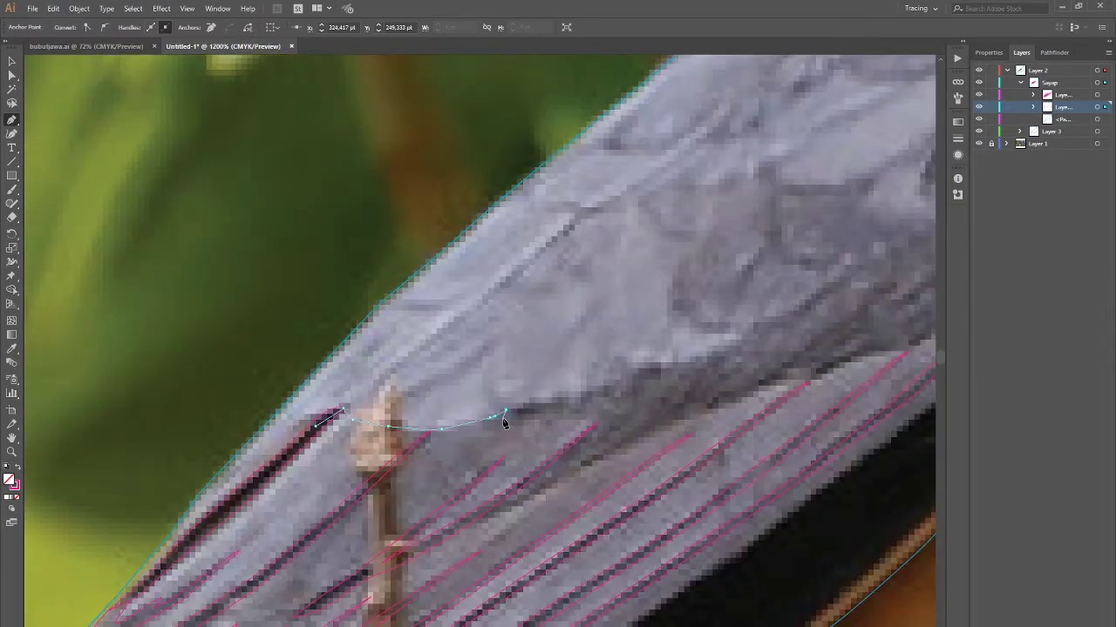
left_click(545, 417)
left_click(582, 418)
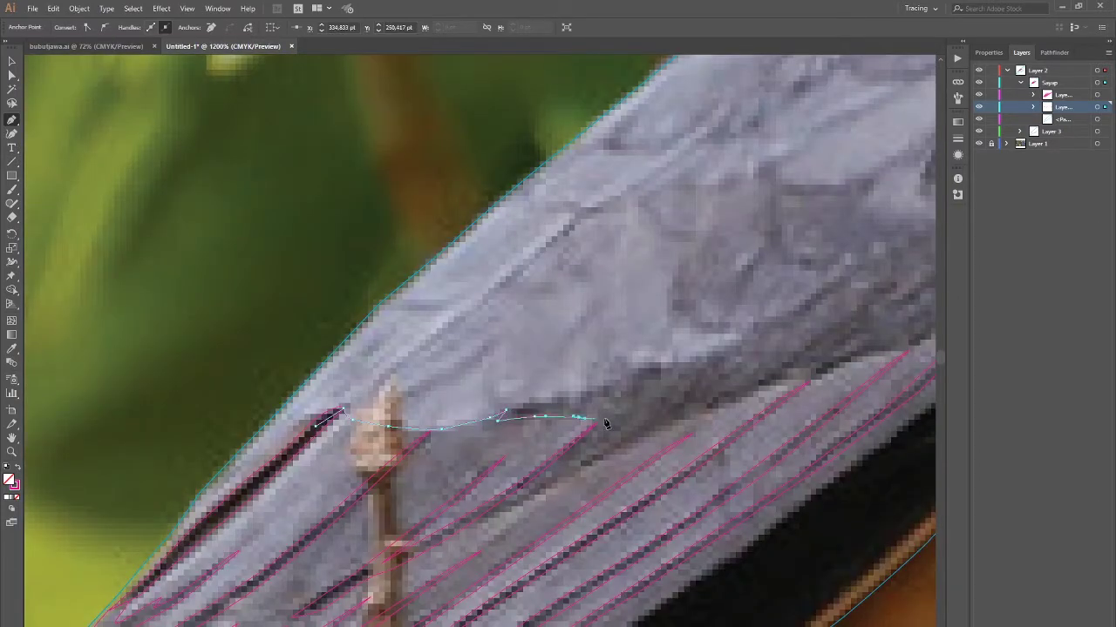
left_click(562, 449)
Step: Change the path's stroke colour to cyan in the Properties panel
left_click(988, 53)
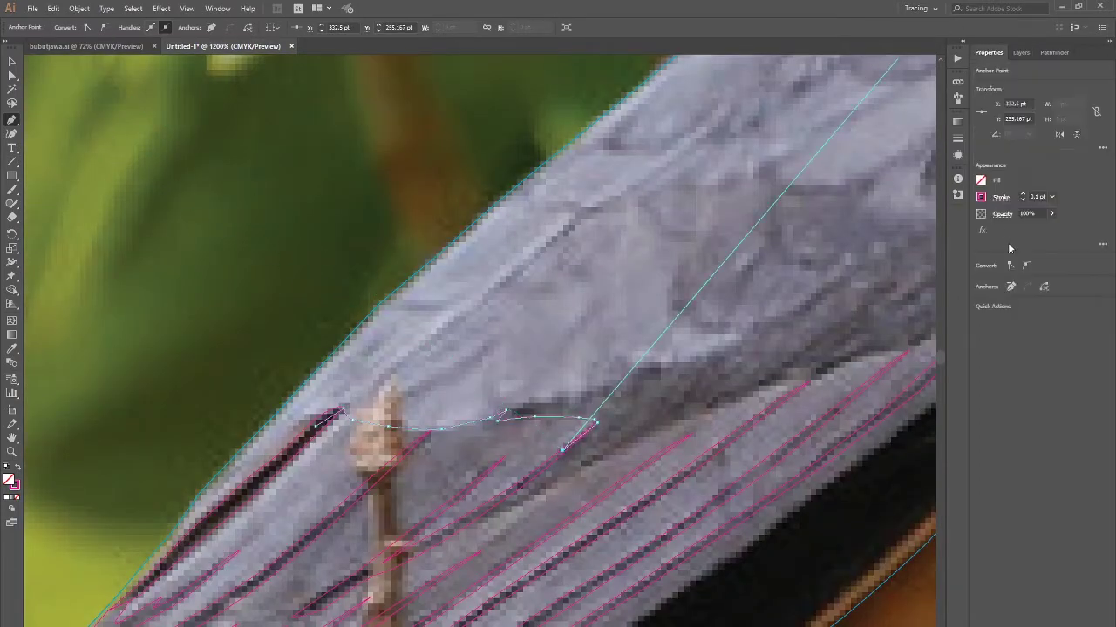
left_click(982, 200)
left_click(911, 241)
Step: Trace the cyan outline down-left, then up-right along the barbs
left_click(508, 491)
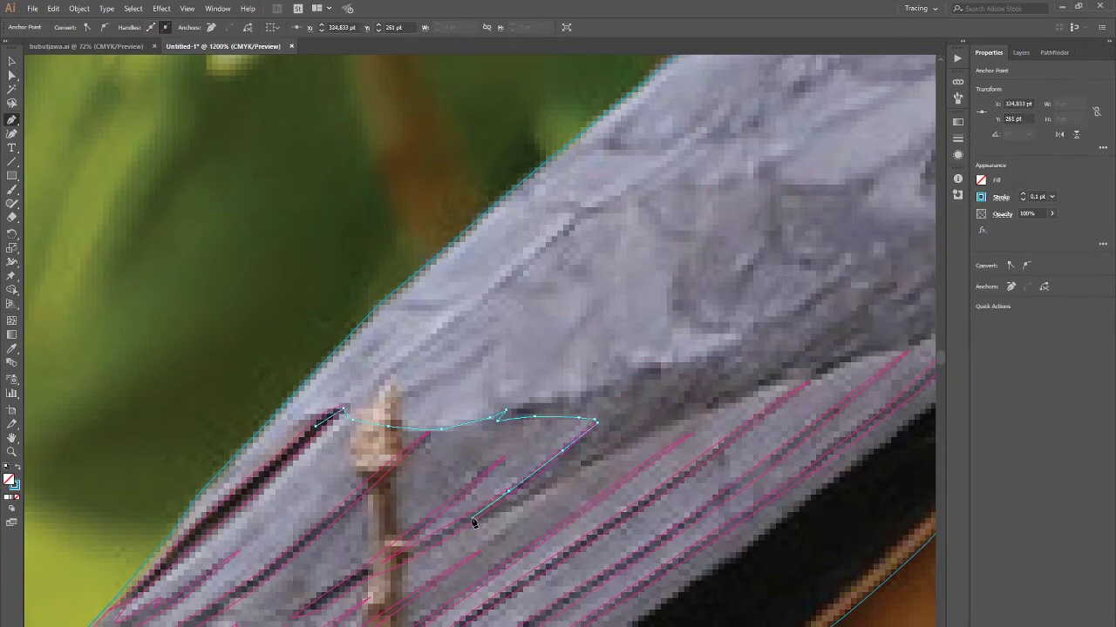
left_click(451, 527)
left_click(575, 472)
left_click(651, 432)
left_click(704, 411)
left_click(727, 403)
left_click(782, 384)
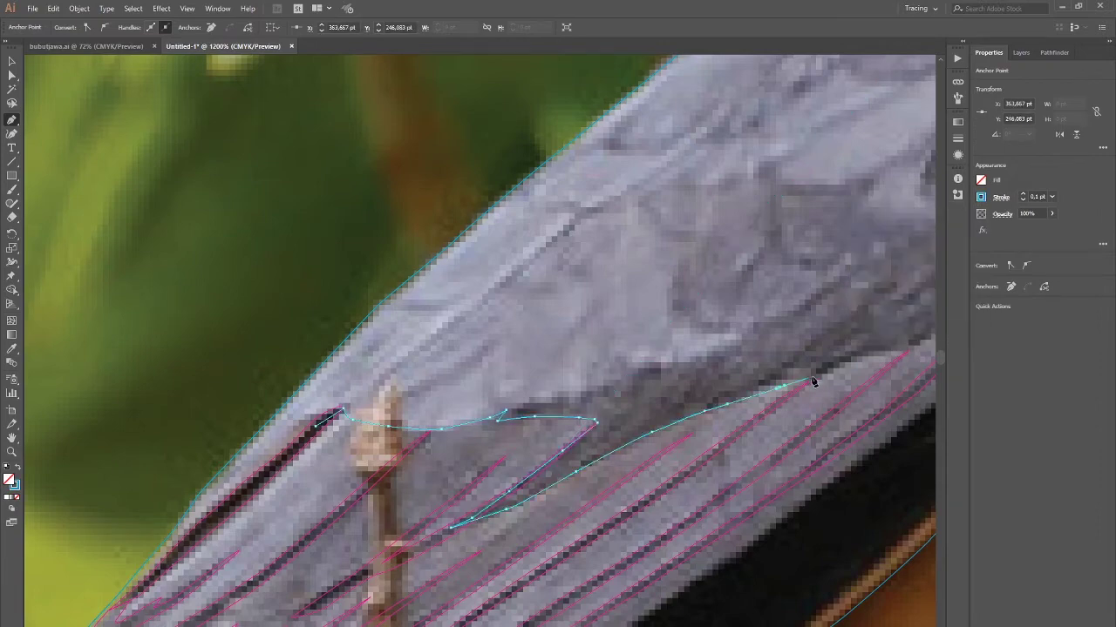
left_click(813, 380)
left_click_drag(812, 381, 575, 462)
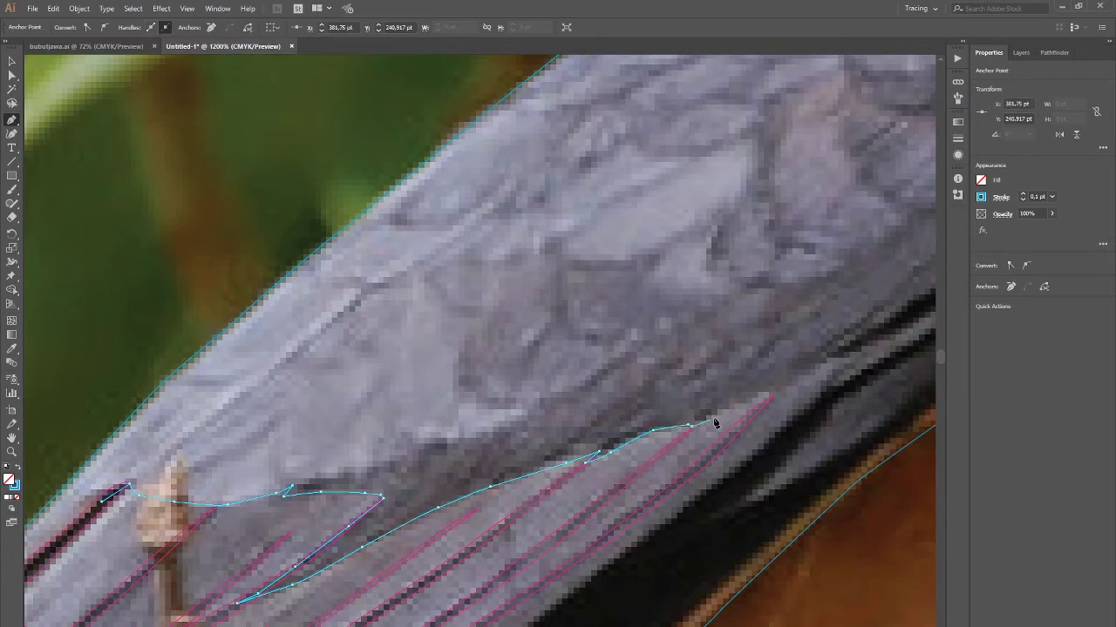
left_click(733, 402)
Step: Continue the outline along the barb tips and leftward across the feather tips
scroll(601, 450, "down", 3)
scroll(613, 475, "up", 2)
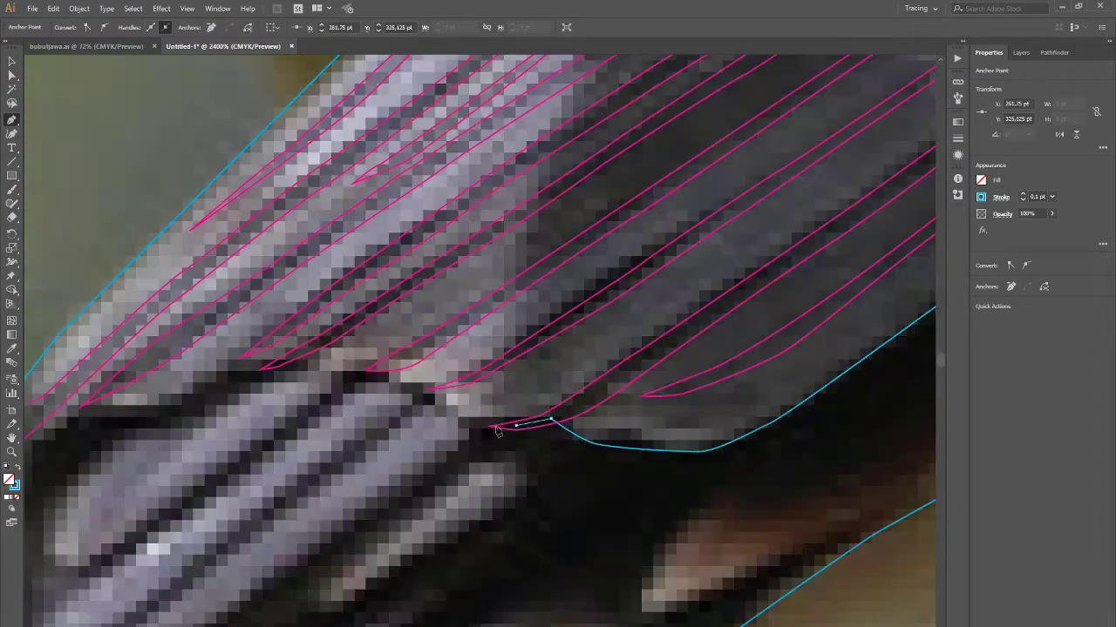
scroll(455, 416, "up", 2)
left_click(459, 416)
left_click(443, 396)
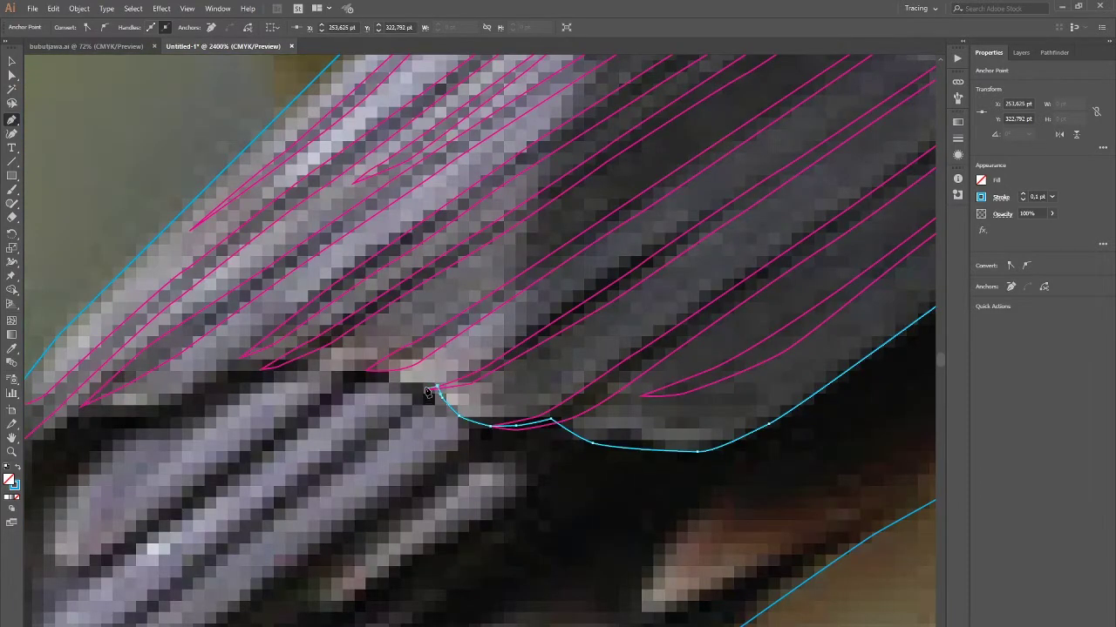
left_click(426, 390)
left_click(403, 381)
left_click(389, 364)
left_click(323, 370)
left_click(298, 359)
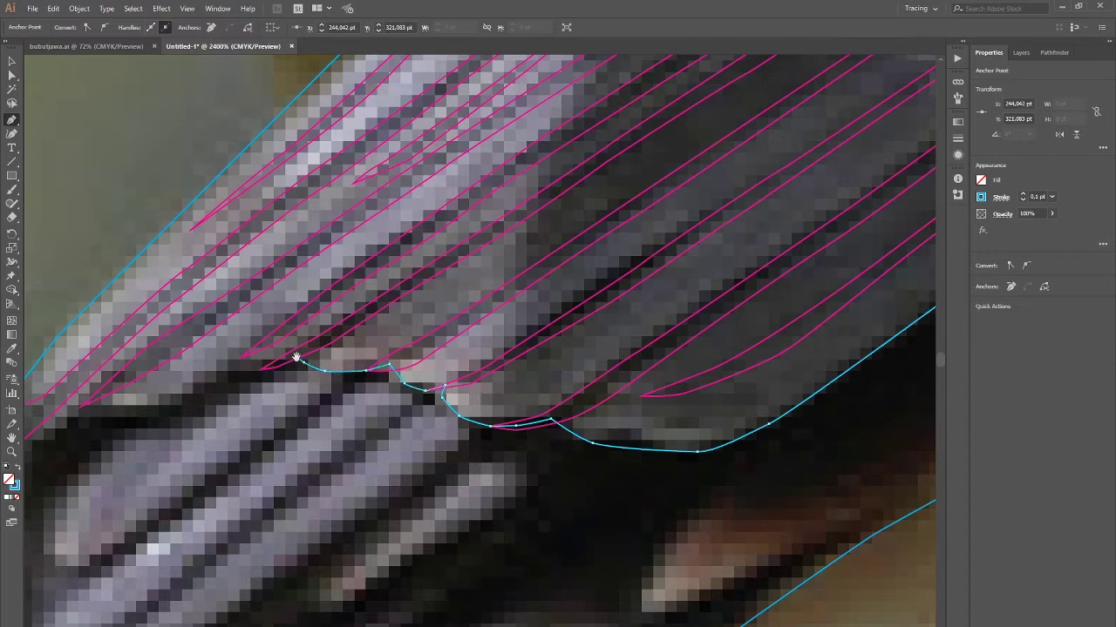
Step: Trace the outline farther left along the feather tips to the wing tip
left_click_drag(297, 359, 456, 366)
left_click(436, 370)
left_click(416, 374)
left_click(407, 377)
left_click(389, 372)
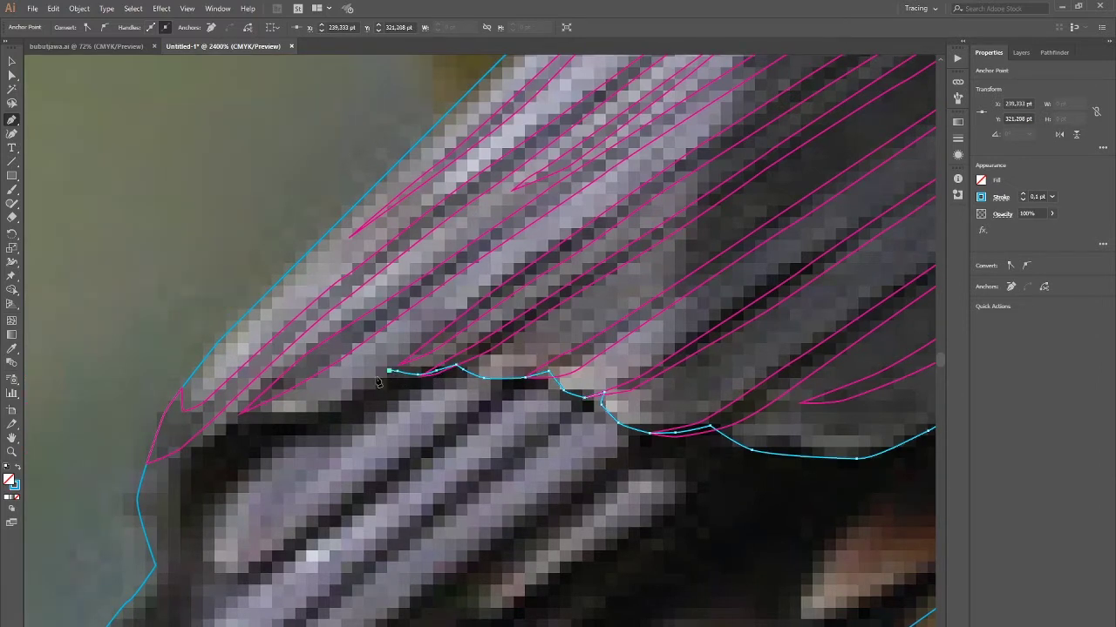
left_click(365, 386)
left_click(306, 410)
left_click(262, 412)
left_click(263, 397)
left_click(240, 413)
left_click(160, 446)
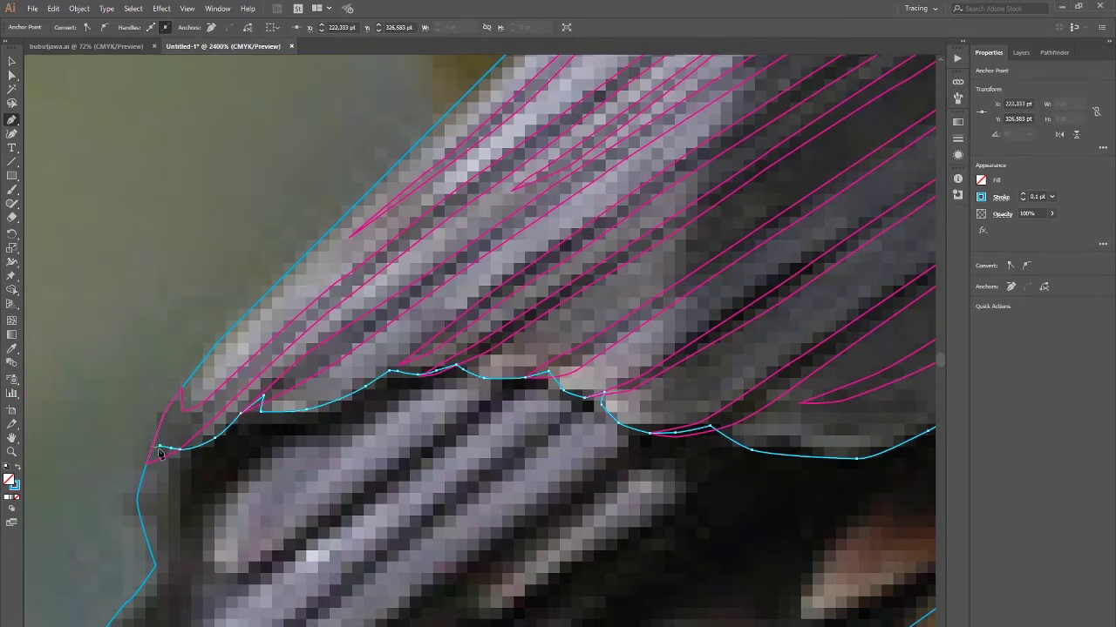
left_click(147, 384)
Step: Bring the outline up toward the wing's leading edge, undoing a stray segment
scroll(147, 384, "down", 3)
left_click_drag(169, 378, 231, 508)
left_click(276, 360)
left_click(424, 232)
left_click(428, 305)
scroll(428, 305, "up", 3)
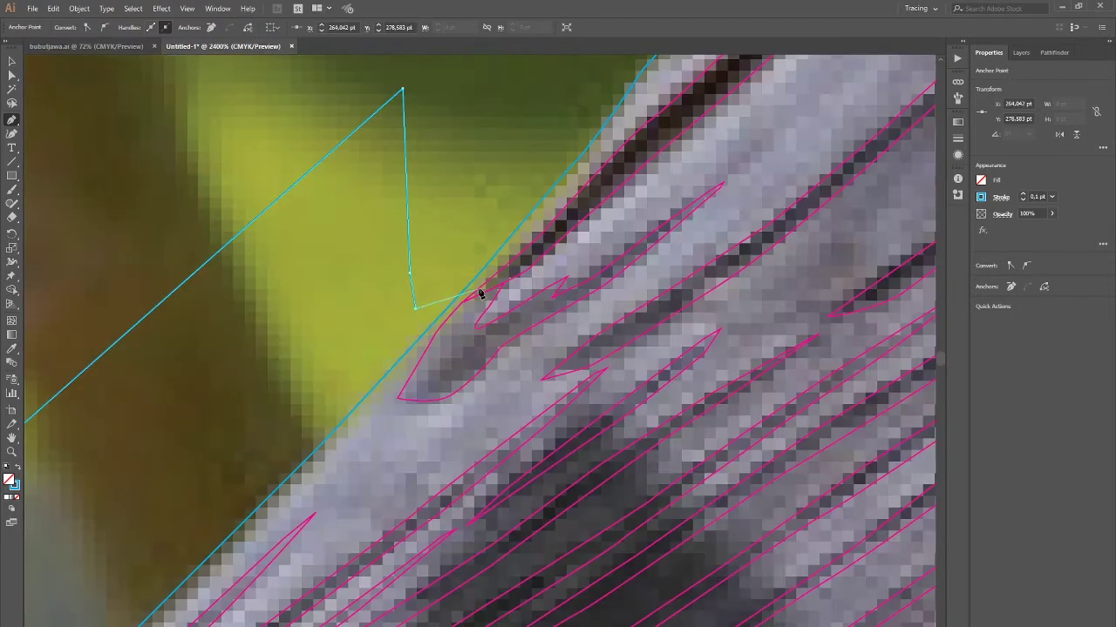
left_click_drag(468, 282, 617, 480)
key("ctrl+z")
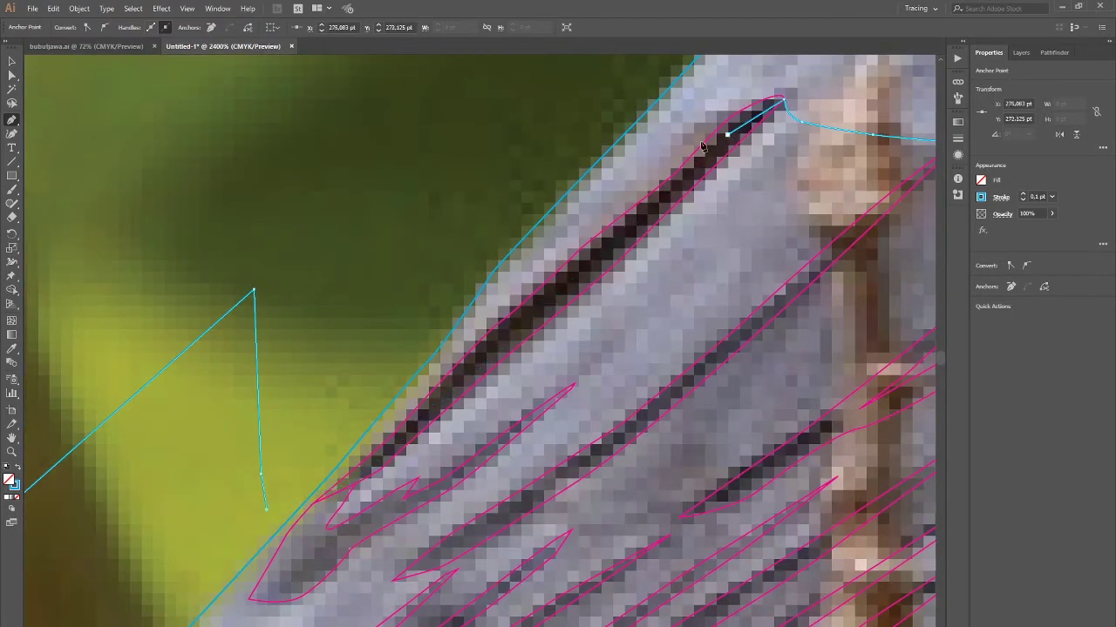
Step: Close the cyan outline at its start point and select the finished shape
left_click(643, 90)
left_click(688, 129)
left_click(727, 113)
left_click(781, 103)
key("v")
scroll(655, 174, "down", 3, "alt")
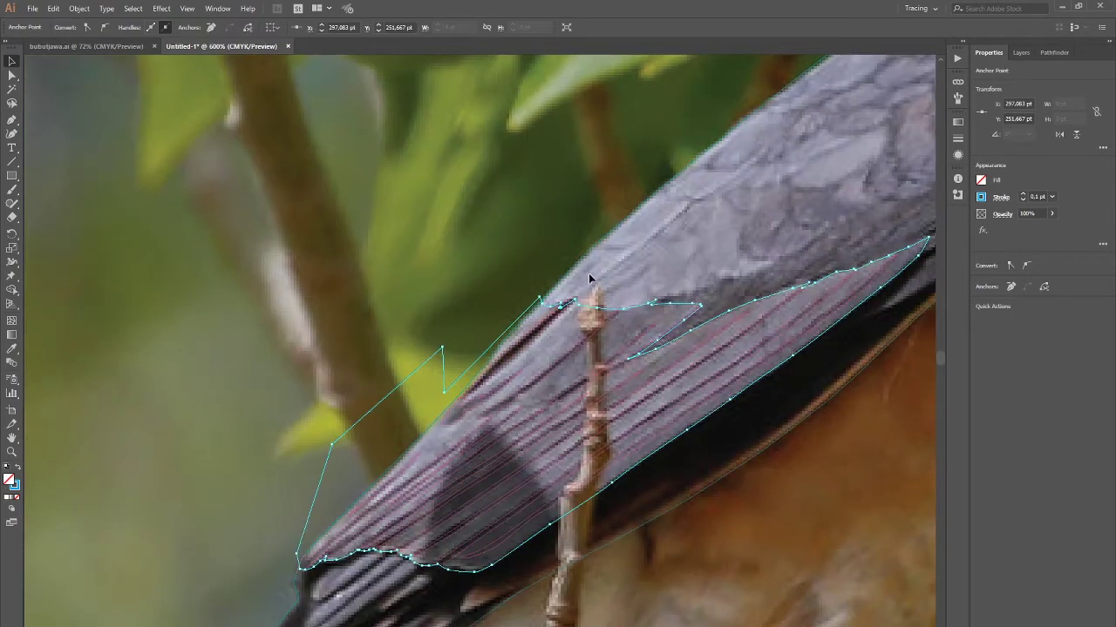
left_click(591, 256)
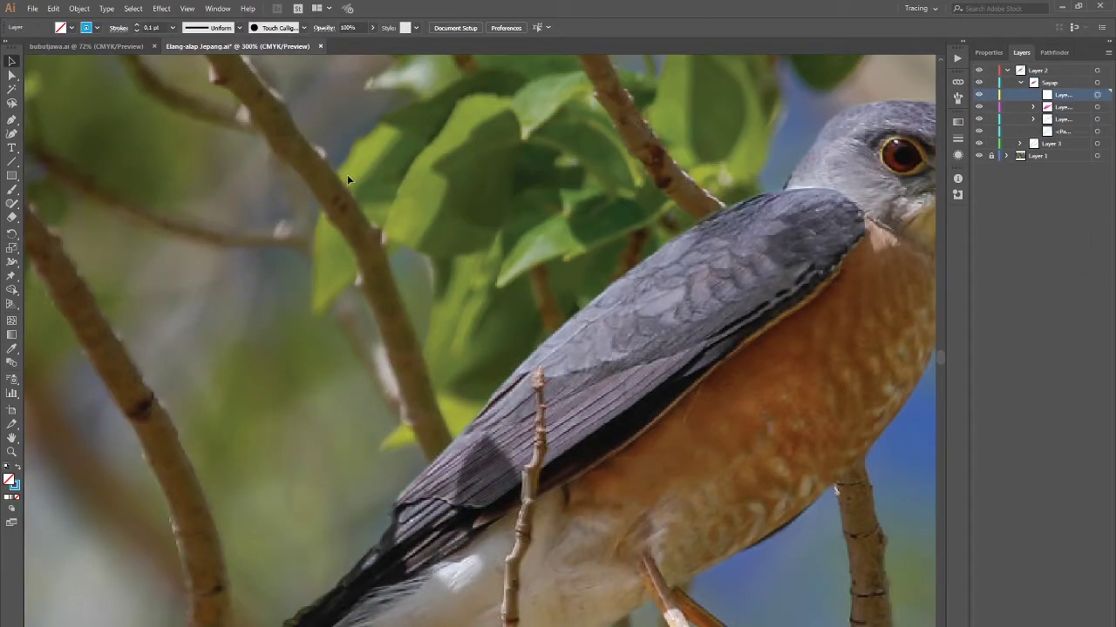
Step: Set a yellow stroke and draw the first closed yellow feather shape with the Pen
left_click(97, 27)
left_click(15, 55)
key("p")
scroll(629, 312, "up", 4, "alt")
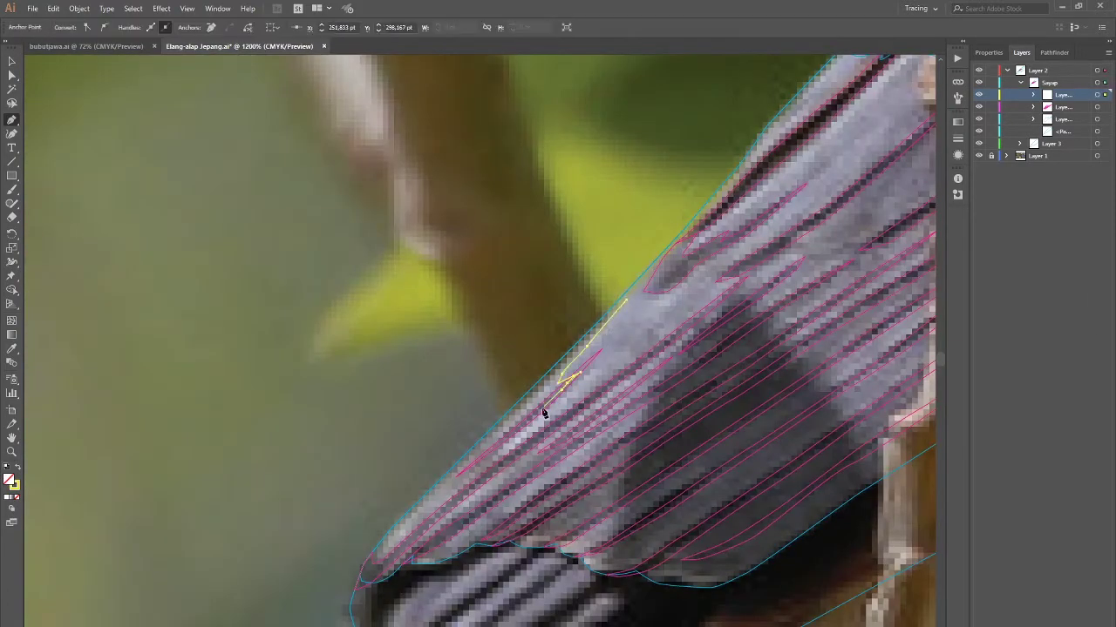
left_click(608, 262)
left_click(644, 245)
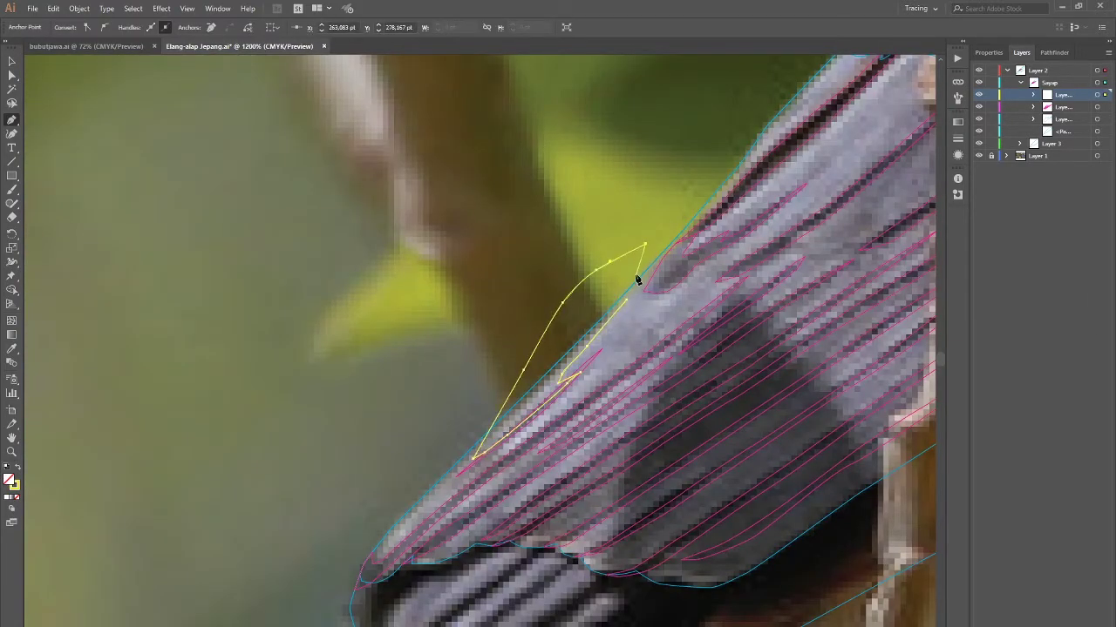
left_click(559, 378)
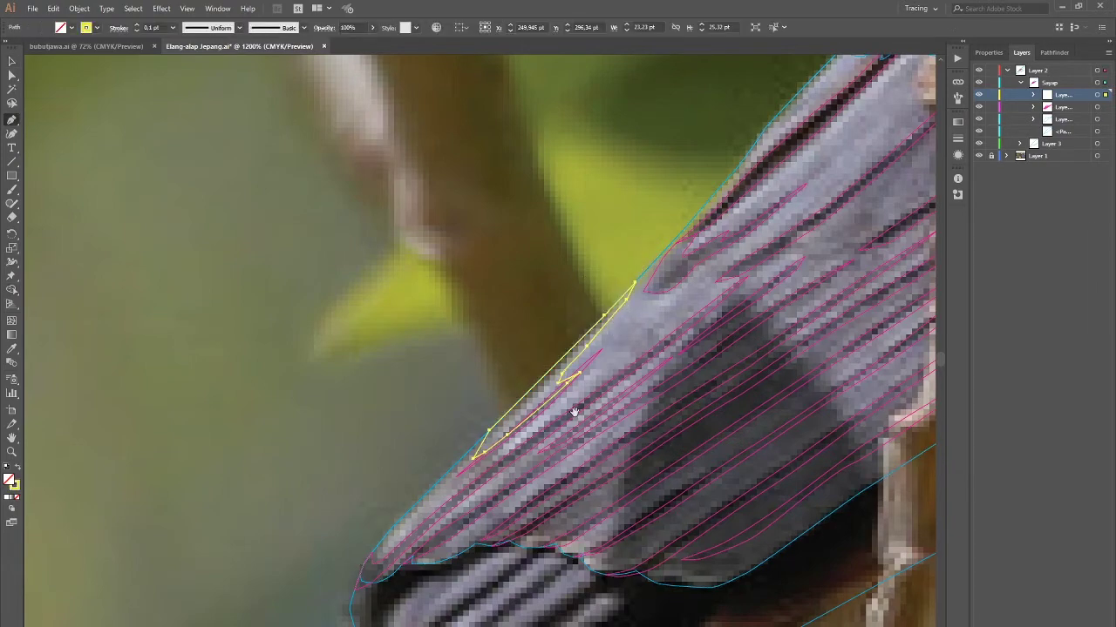
scroll(571, 404, "up", 2)
left_click_drag(610, 361, 591, 395)
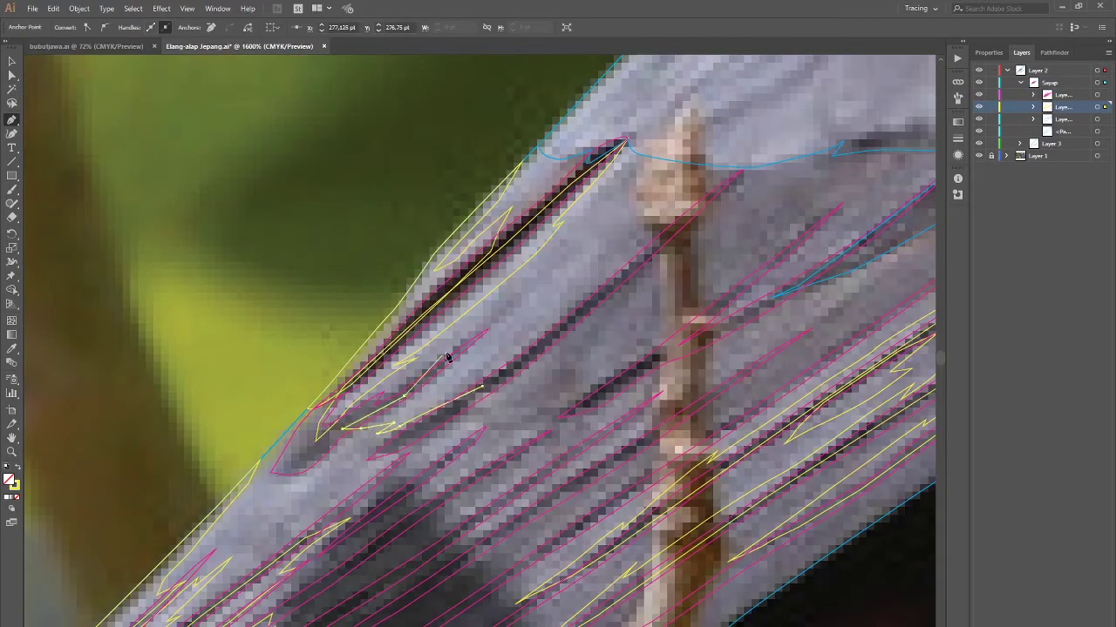
Step: Trace a jagged yellow feather along the leading edge and begin another nearby
left_click(610, 232)
left_click(575, 260)
left_click(583, 279)
left_click(560, 295)
left_click(581, 300)
left_click(539, 317)
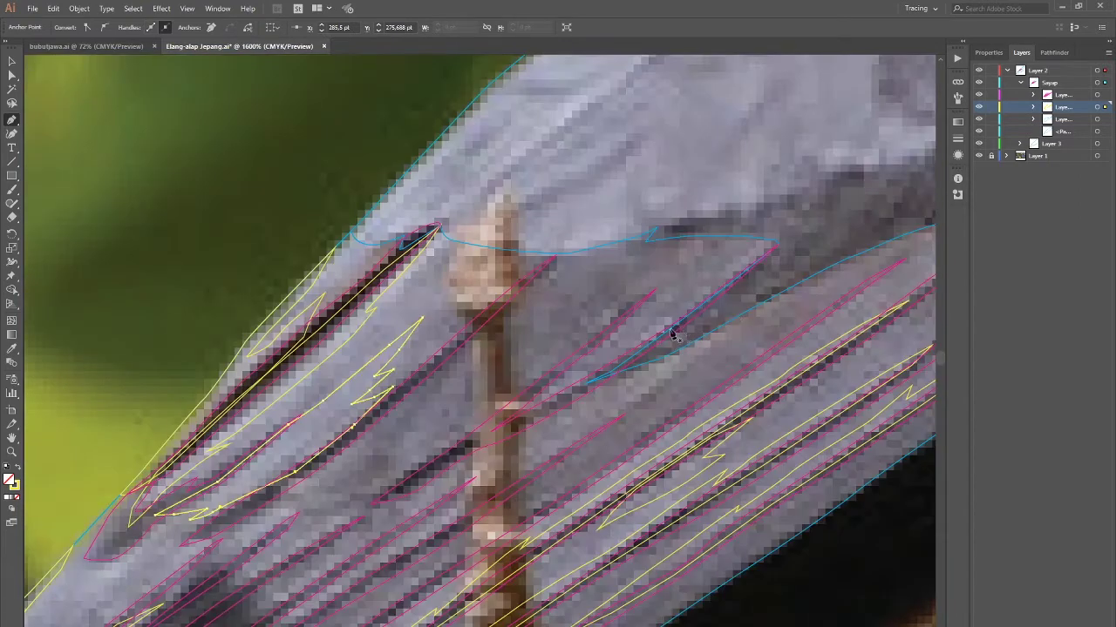
left_click(655, 340)
left_click(696, 310)
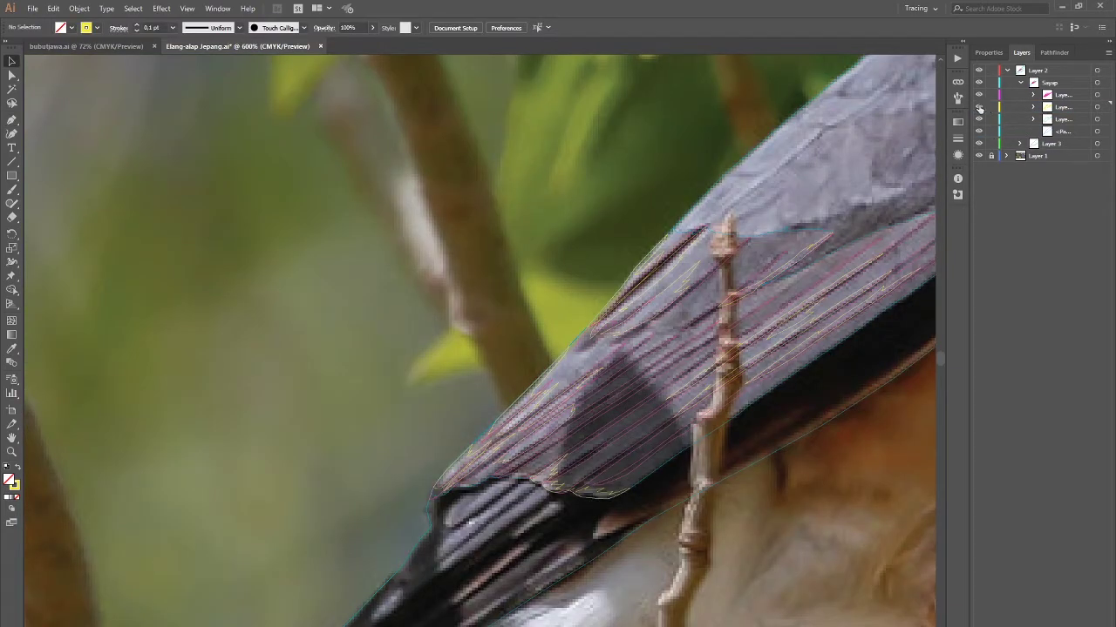
Step: Hide the yellow shapes and select the magenta barb path and several wing strokes
left_click(979, 106)
left_click(660, 278)
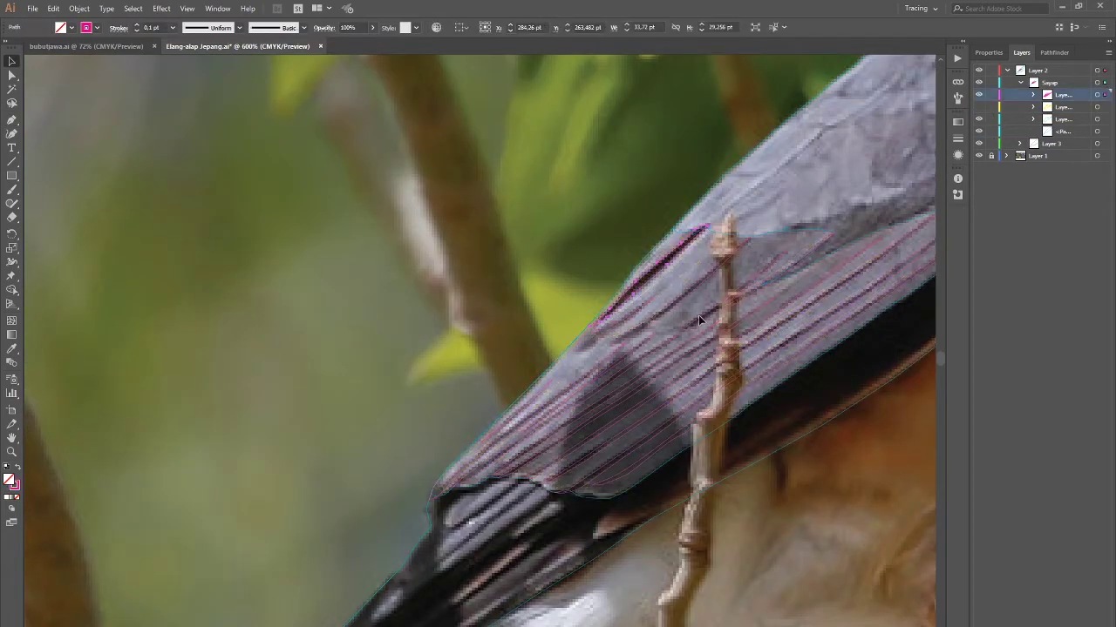
left_click(572, 465, "shift")
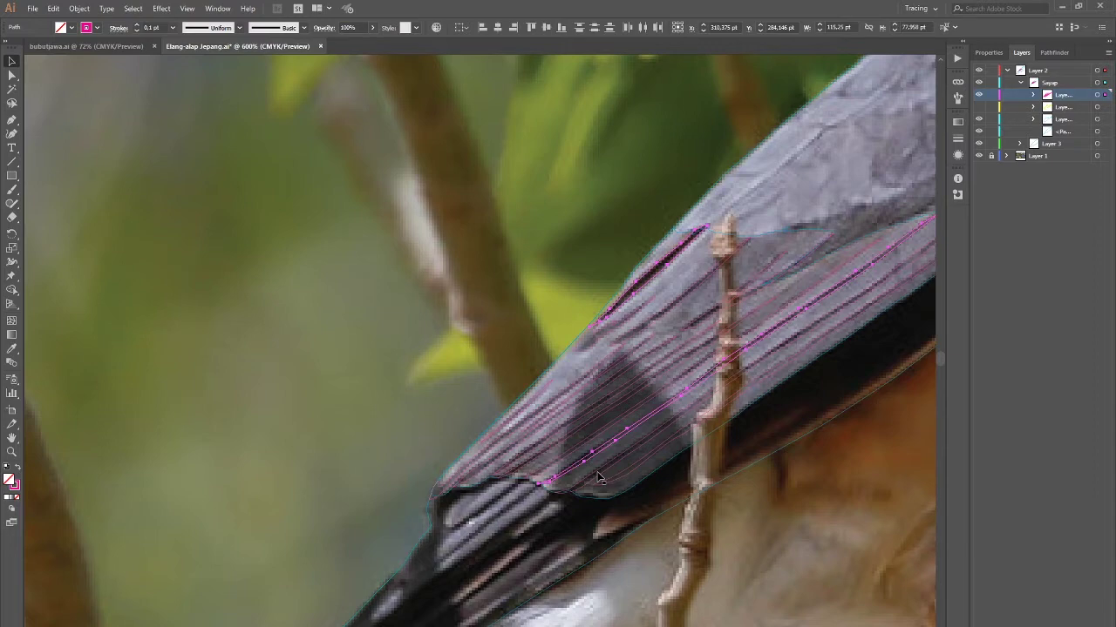
left_click(597, 454, "shift")
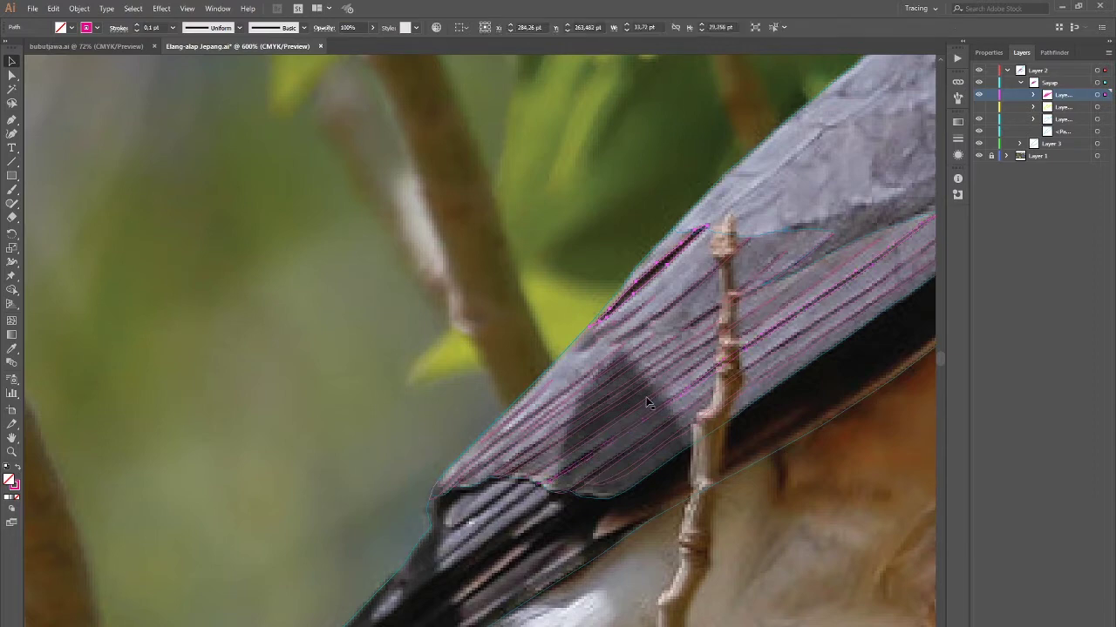
left_click(695, 321, "shift")
scroll(690, 335, "right", 3)
scroll(690, 335, "up", 1)
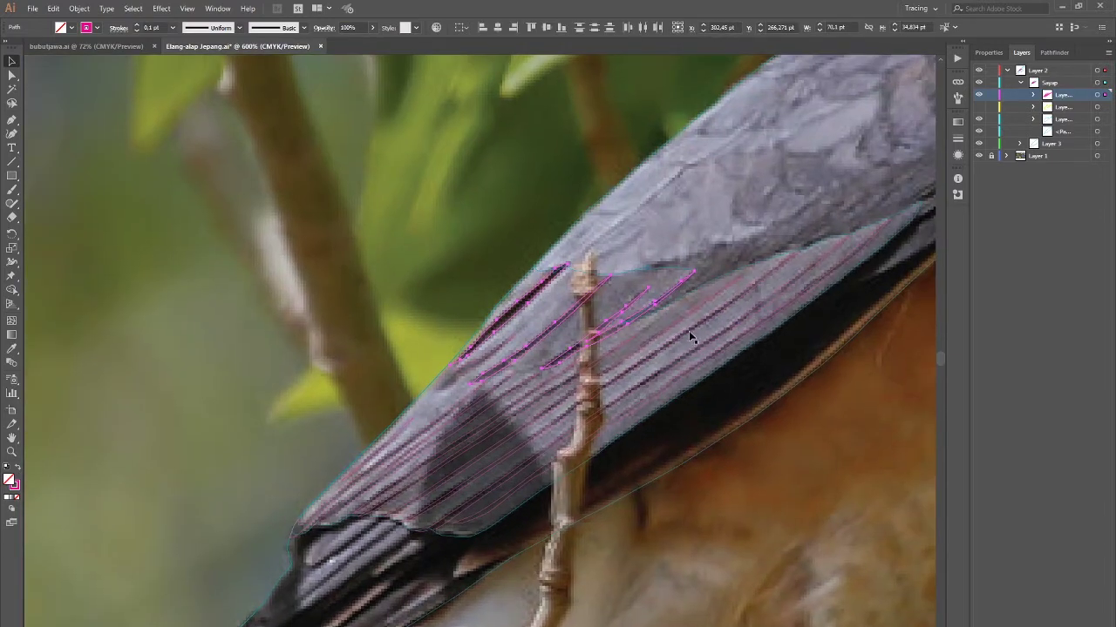
left_click(701, 346, "shift")
scroll(615, 427, "left", 3)
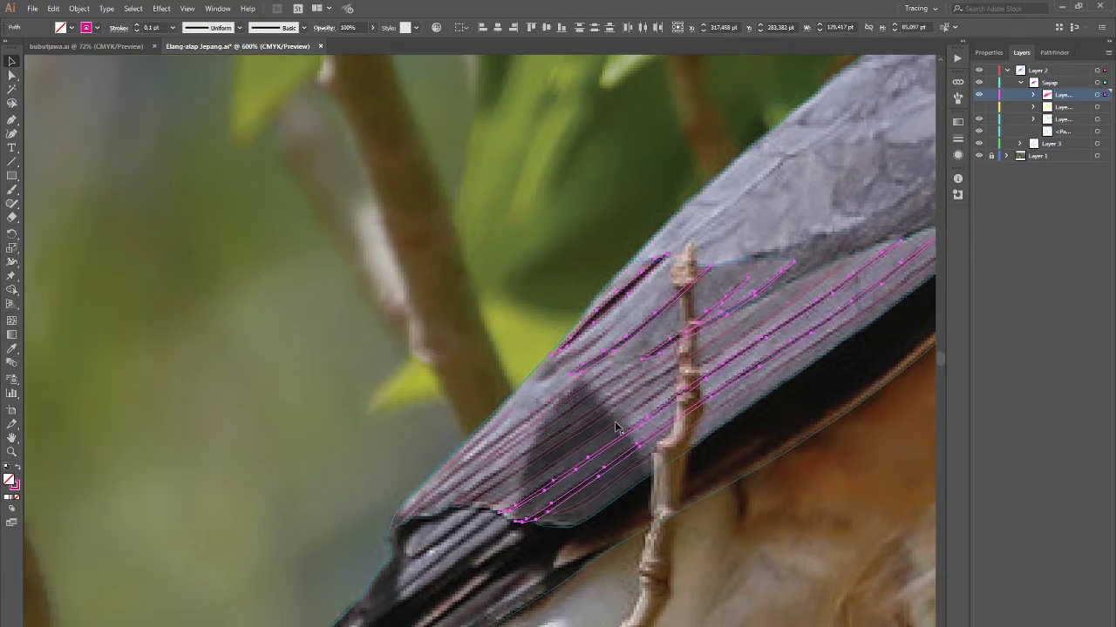
left_click(906, 257)
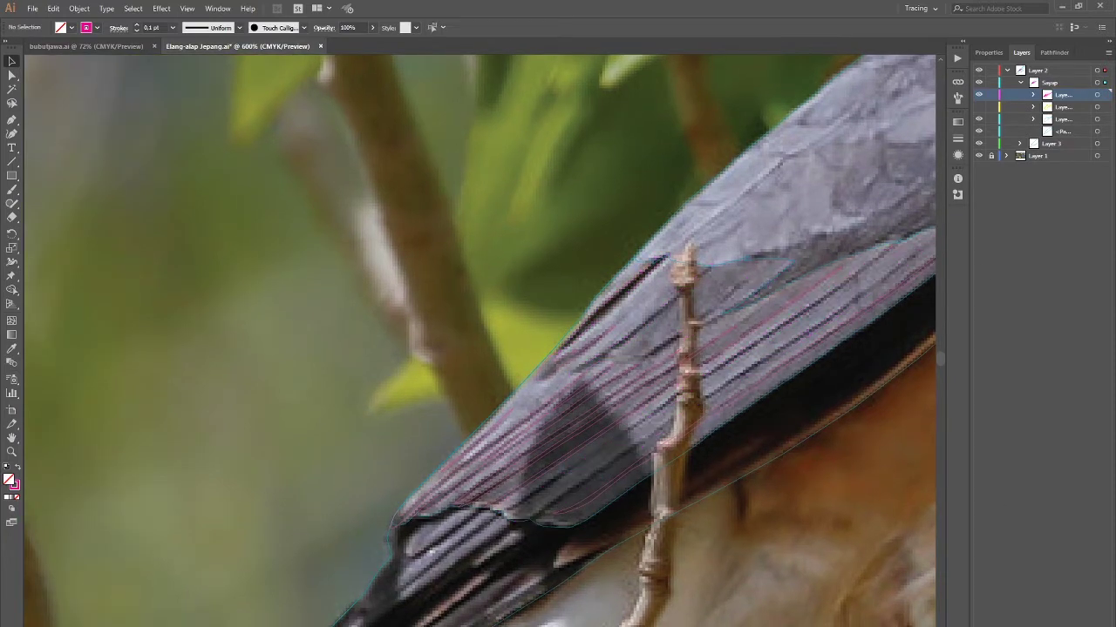
Step: Paste the strokes in place on a new Sayap sublayer and sample a dark tapered brush style
key("ctrl+l")
key("ctrl+f")
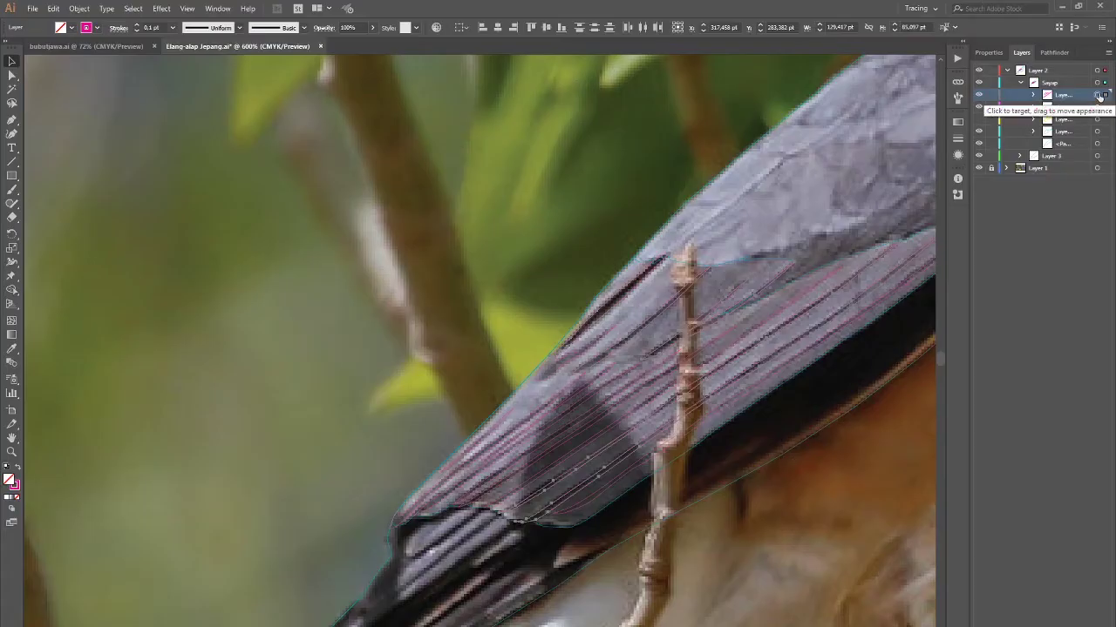
key("i")
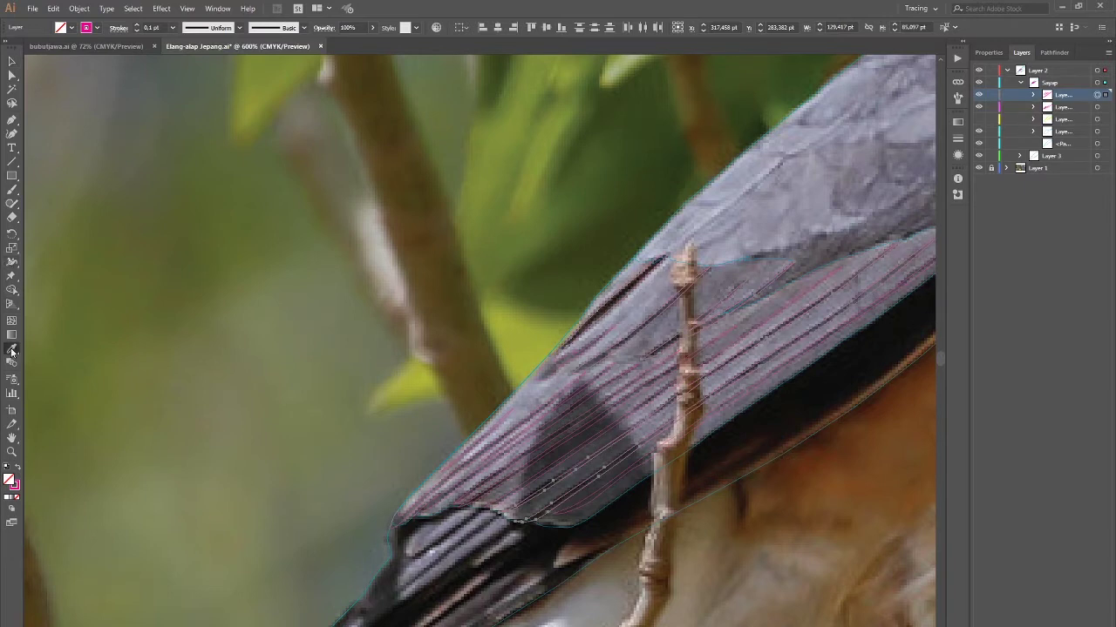
left_click(606, 303)
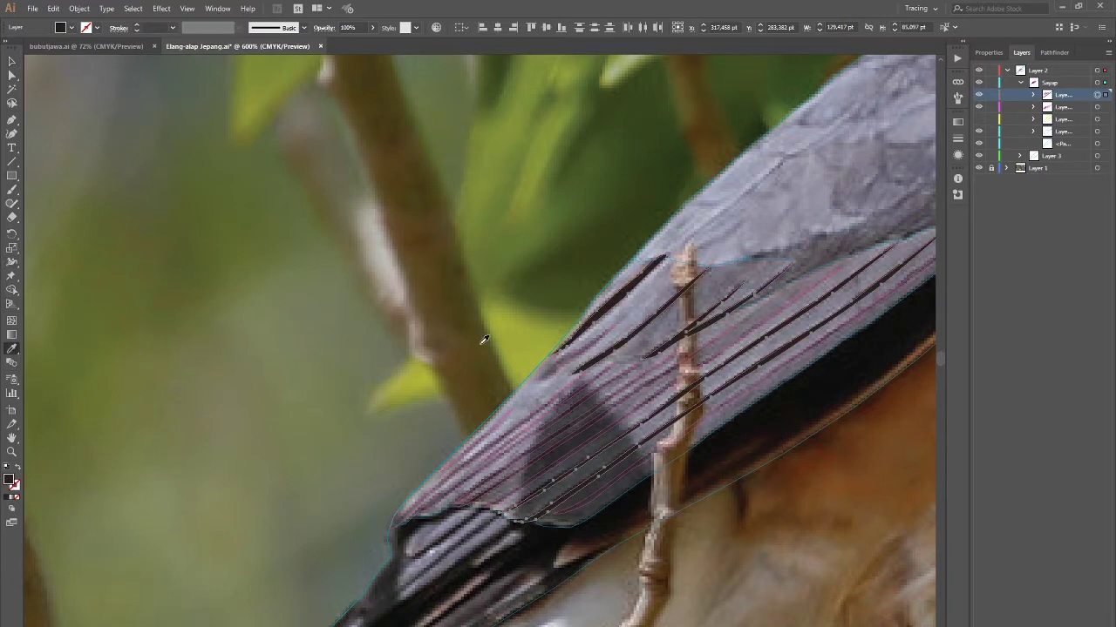
Step: Restyle the second sublayer's strokes white and the third's grey, both without outlines
left_click(1097, 107)
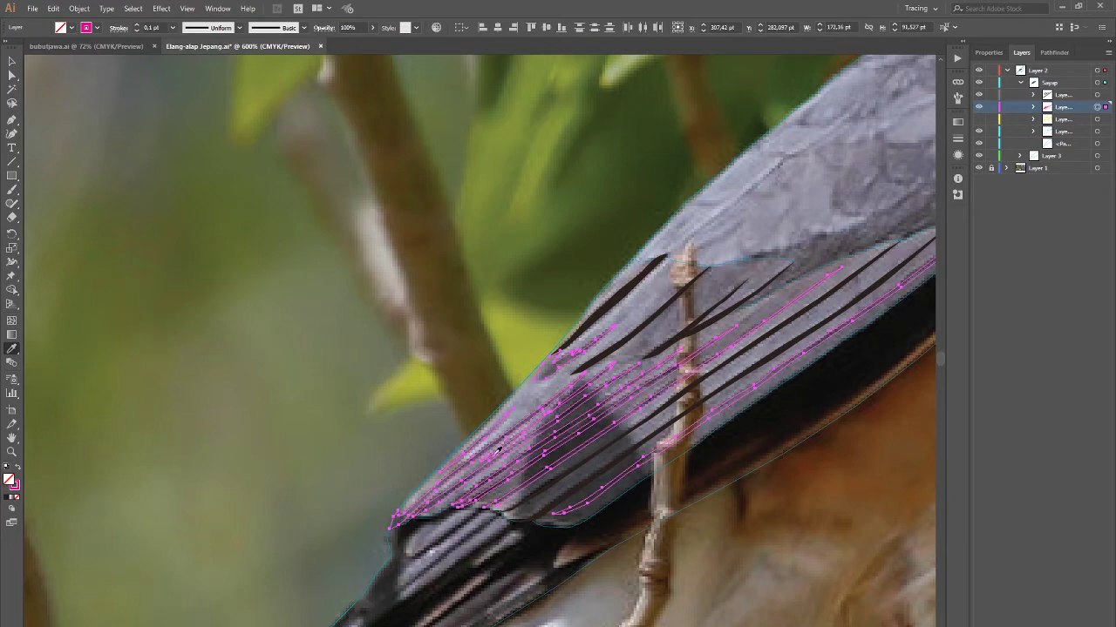
left_click(550, 370)
key("ctrl+shift+a")
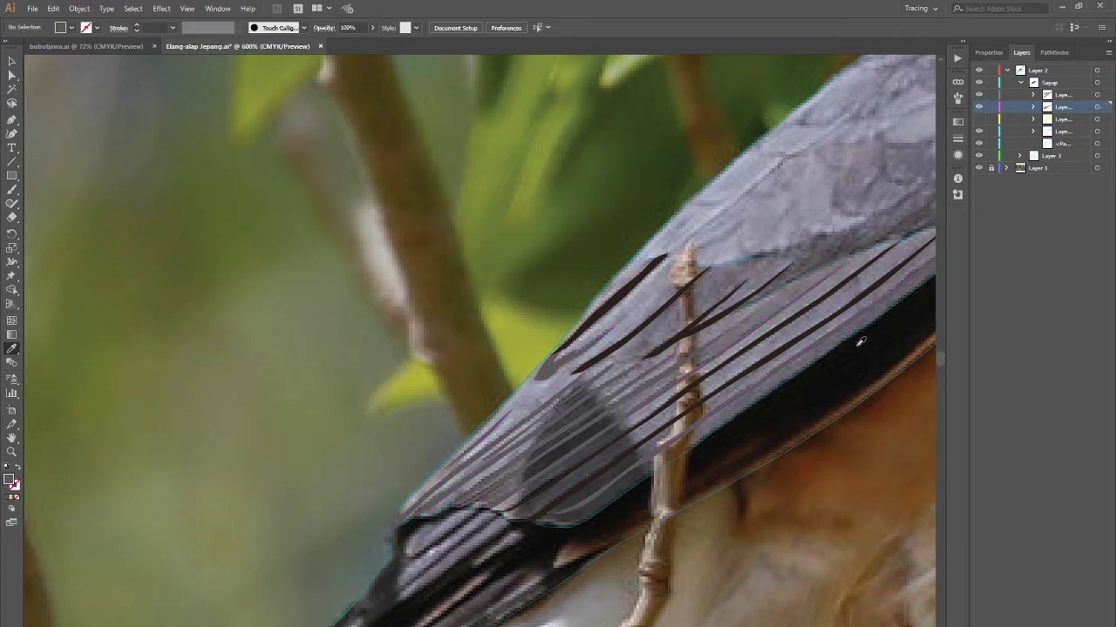
left_click(1098, 119)
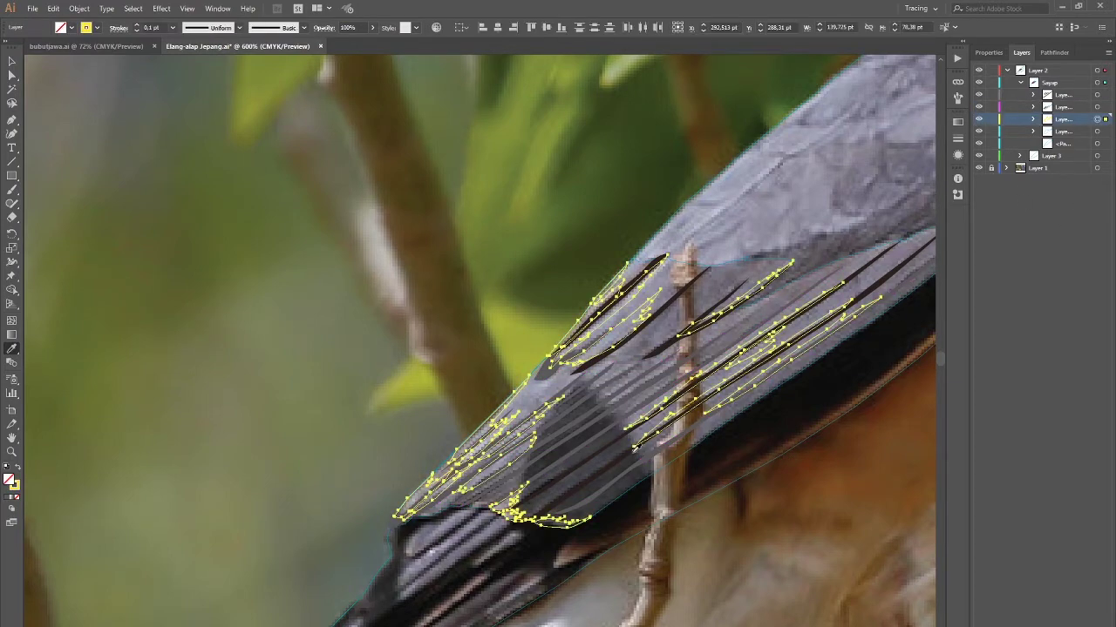
left_click(756, 447)
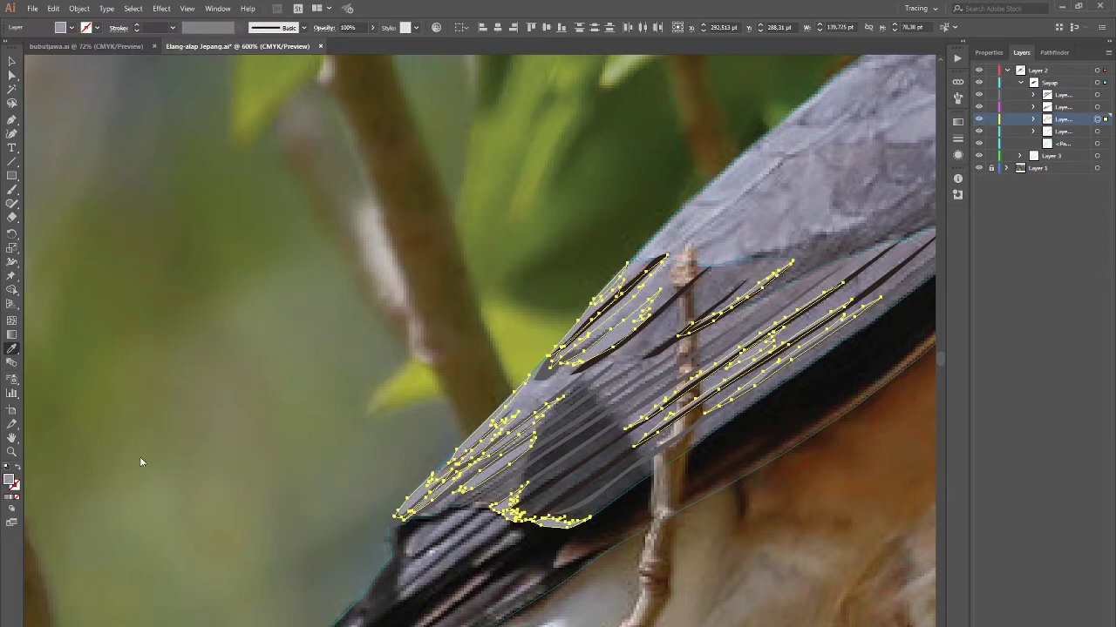
double_click(9, 478)
left_click(678, 267)
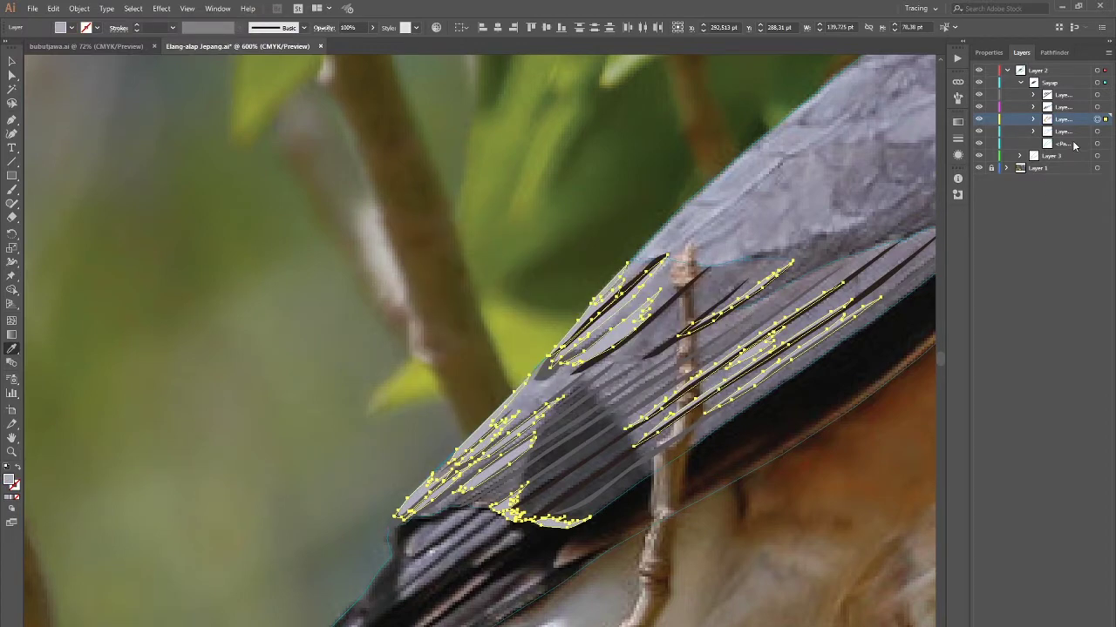
Step: Fill the wing-base shape solid grey and hide the photo to preview the whole artboard
left_click(1097, 130)
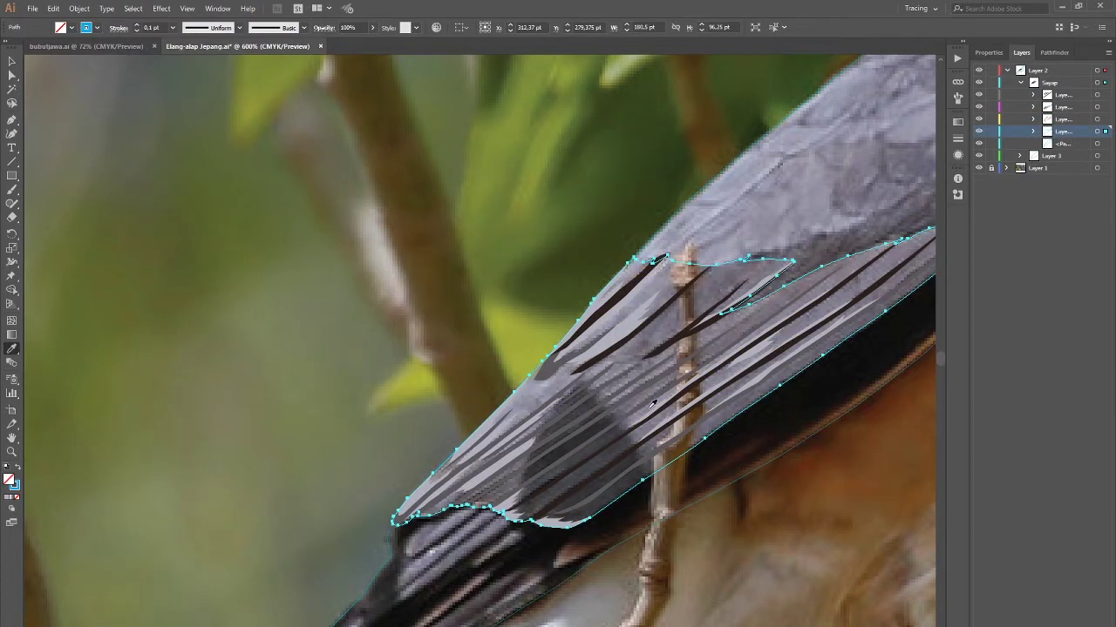
left_click(830, 389)
left_click(978, 167)
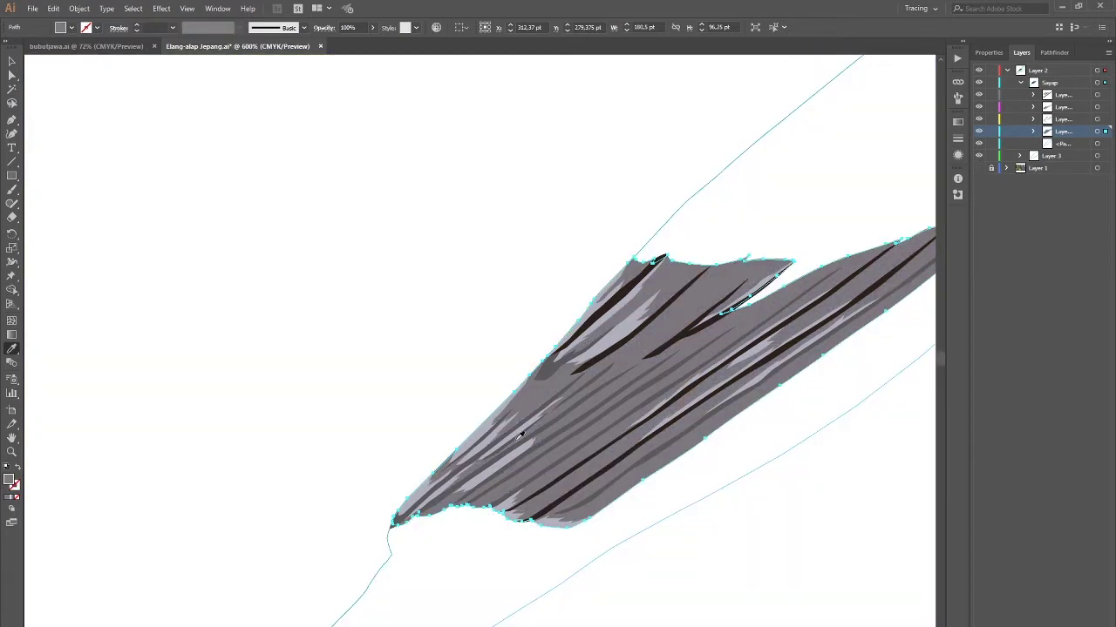
key("ctrl+0")
key("v")
left_click(299, 341)
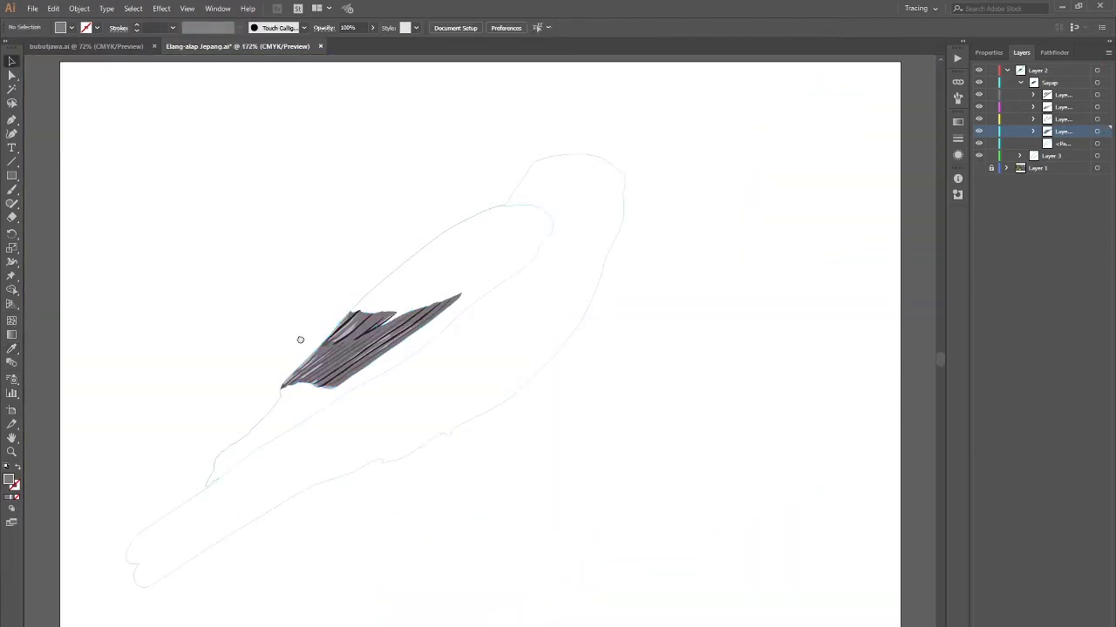
left_click_drag(428, 331, 541, 400)
Step: Show and lock the photo layer, zoom in, and select a wing sublayer path
left_click(978, 167)
left_click(990, 167)
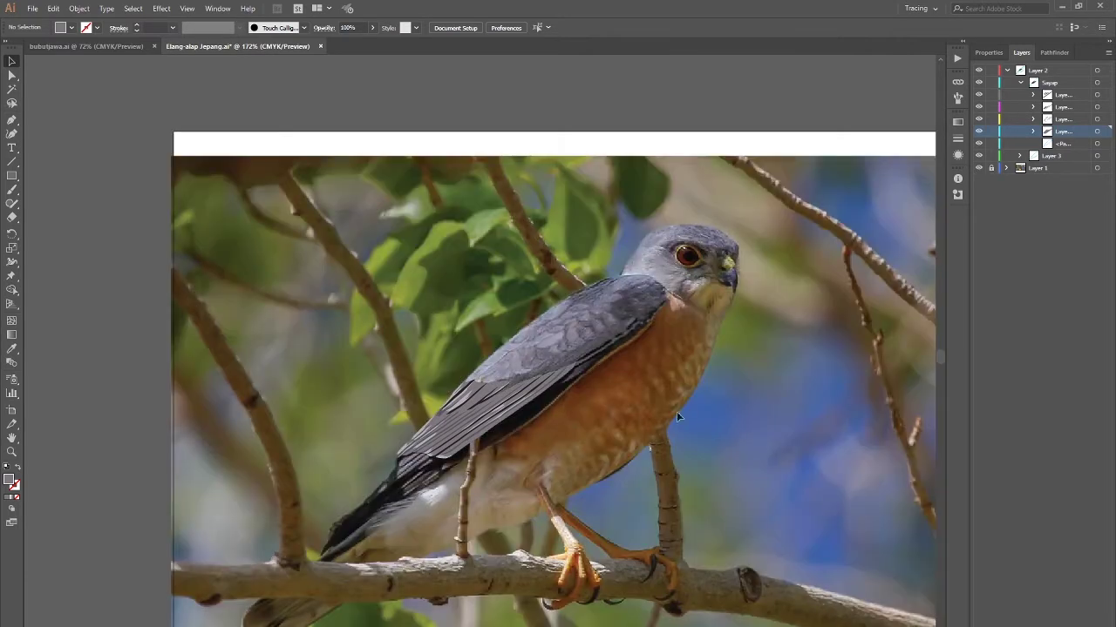
key("ctrl+equal")
key("ctrl+equal")
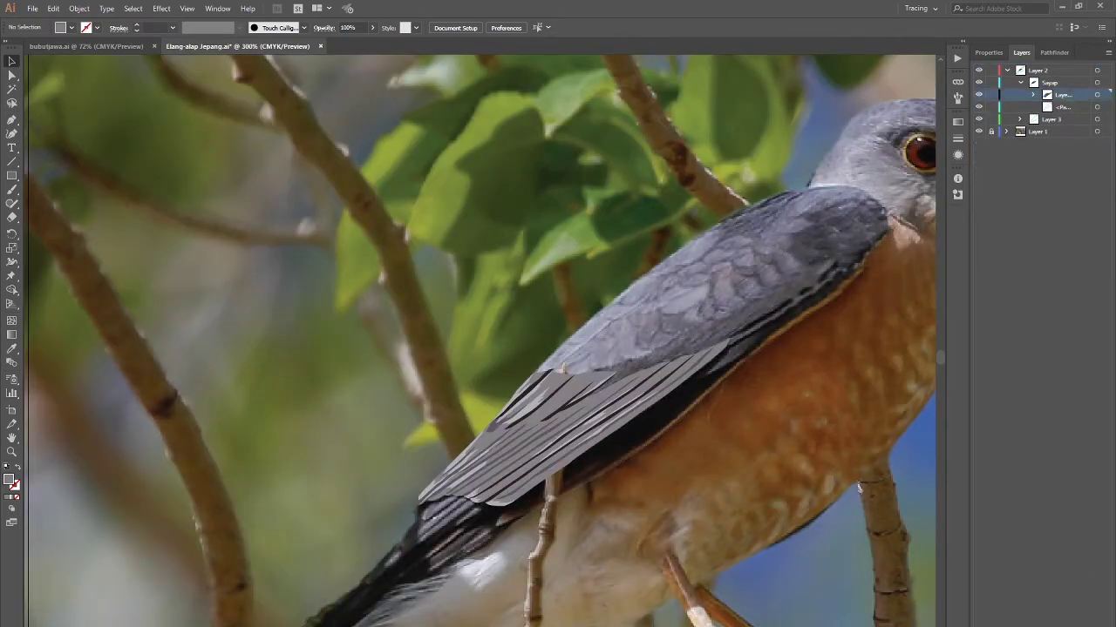
left_click(915, 150)
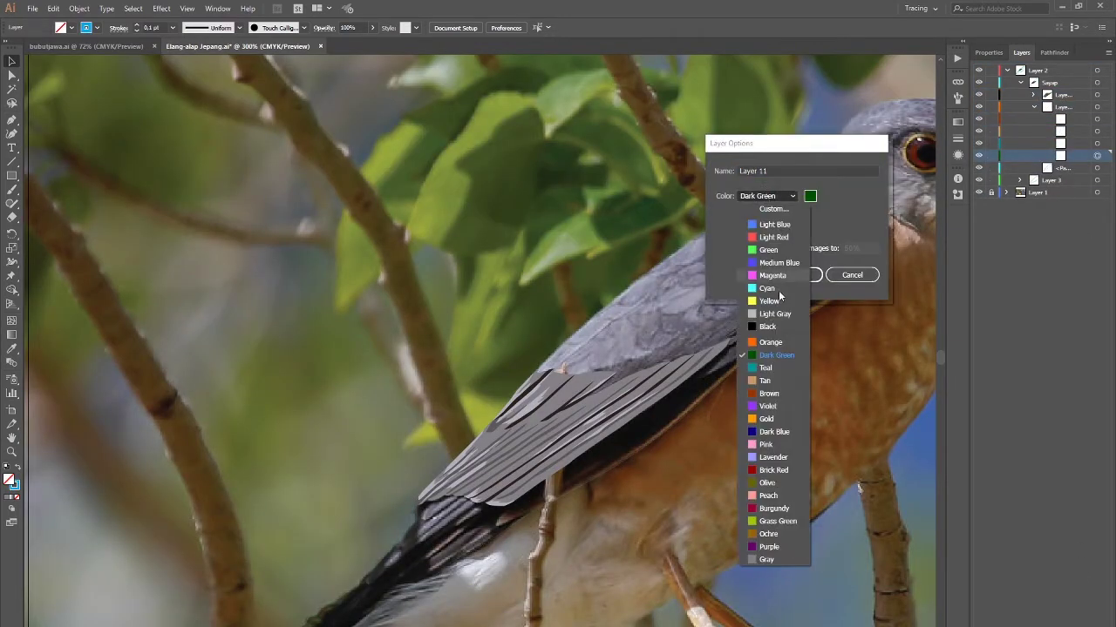
Step: Trace a closed shape along the wing's lower dark edge and send it backward
scroll(732, 352, "up", 2)
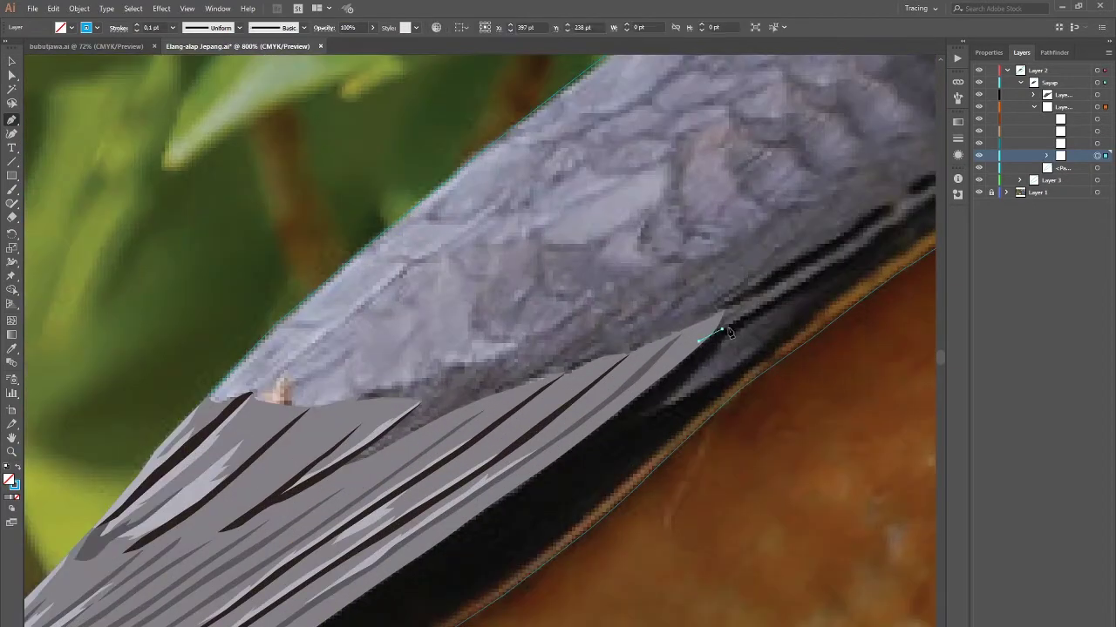
left_click(716, 341)
left_click(734, 375)
scroll(662, 388, "right", 3)
scroll(616, 399, "up", 1)
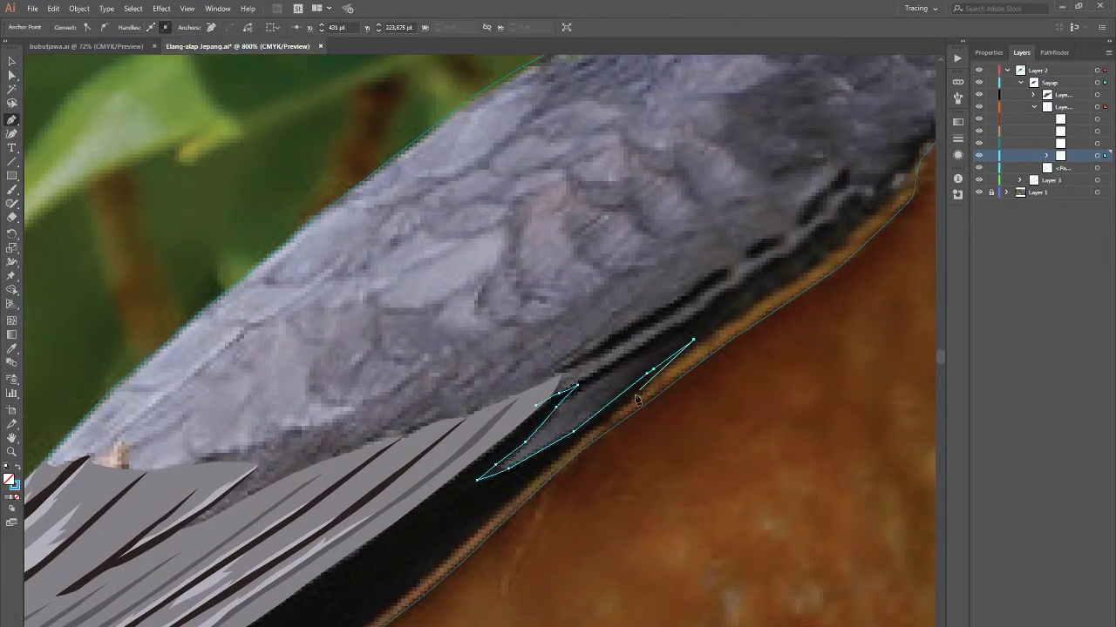
left_click(773, 296)
scroll(772, 296, "up", 2)
scroll(773, 296, "right", 2)
left_click_drag(824, 247, 813, 311)
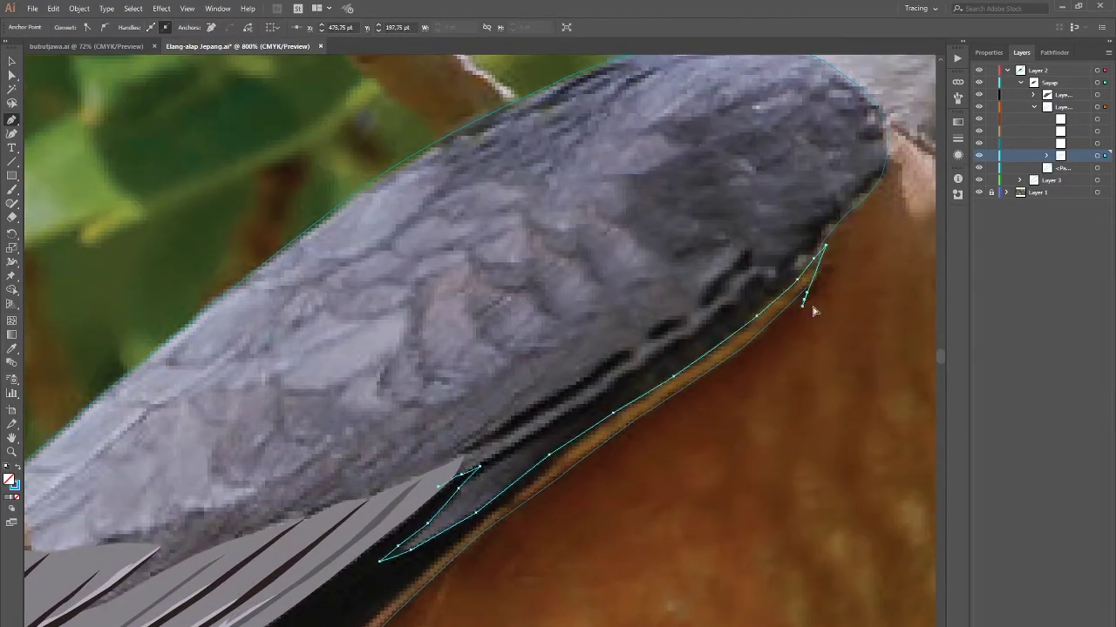
scroll(812, 311, "down", 3)
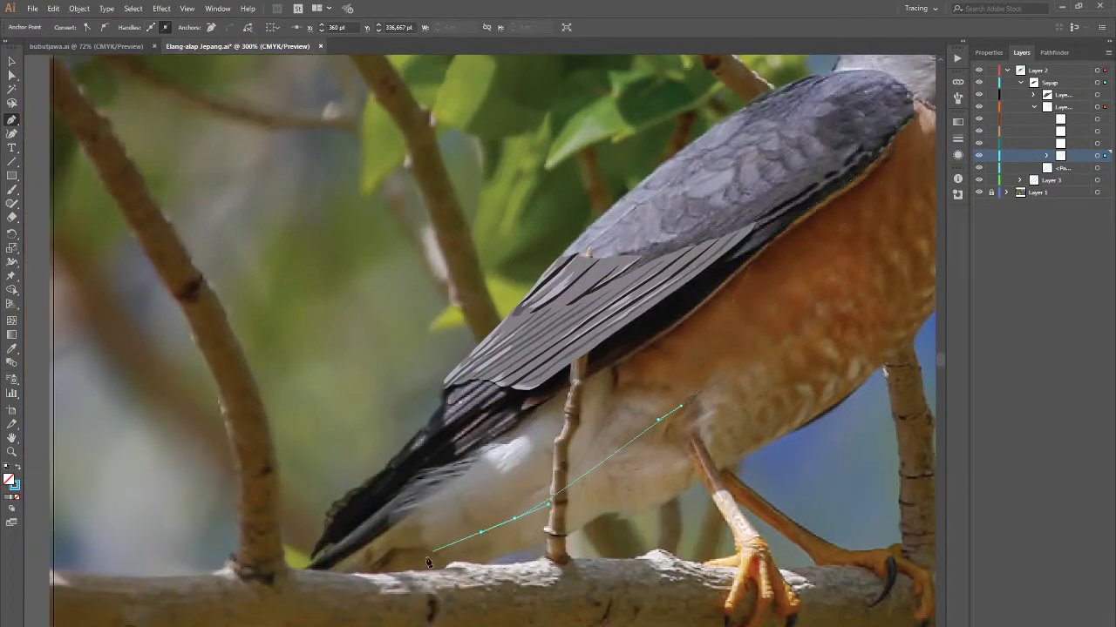
left_click(747, 247)
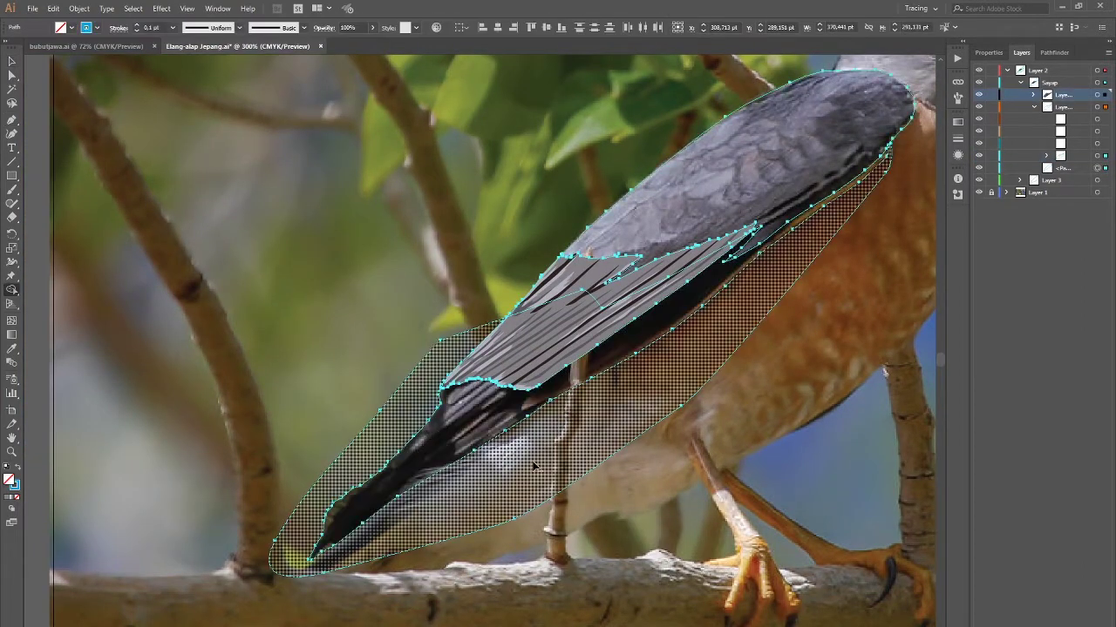
key("ctrl+shift+bracketleft")
scroll(724, 307, "up", 2)
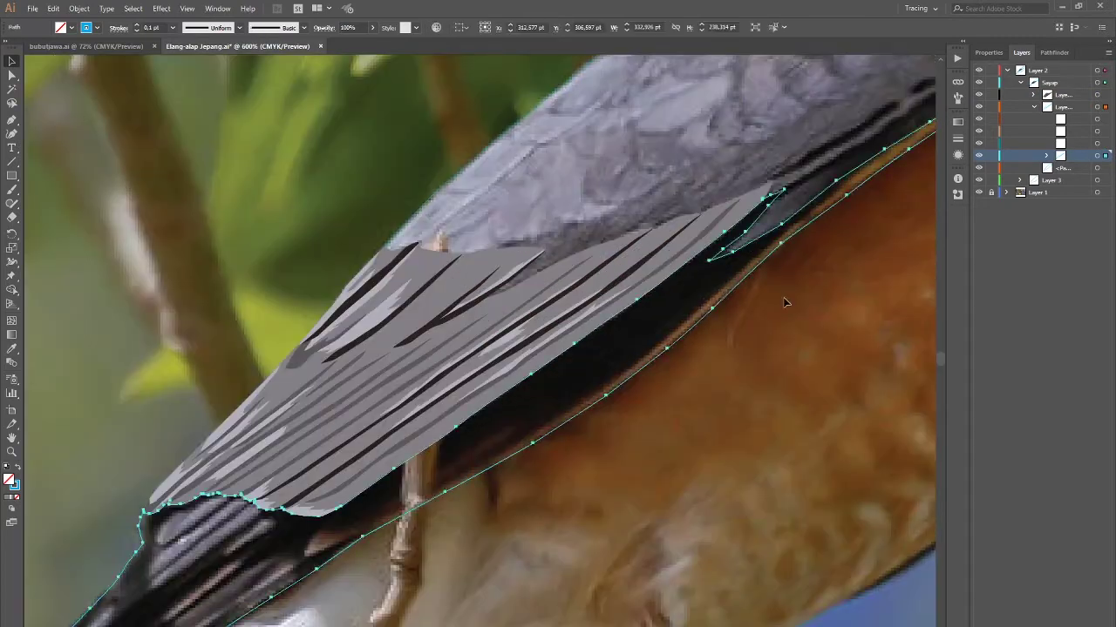
Step: Set the new sublayer's colour to Magenta
double_click(1059, 143)
left_click(795, 275)
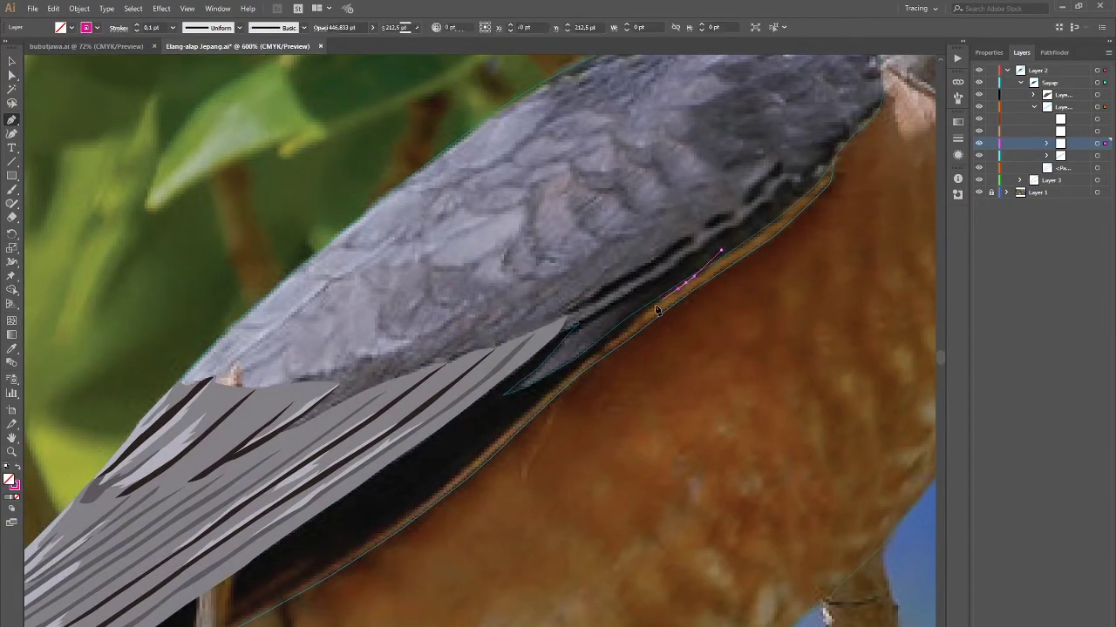
key("p")
Step: Trace a path along the wing/breast boundary and belly edge, then deselect and zoom out
left_click(587, 359)
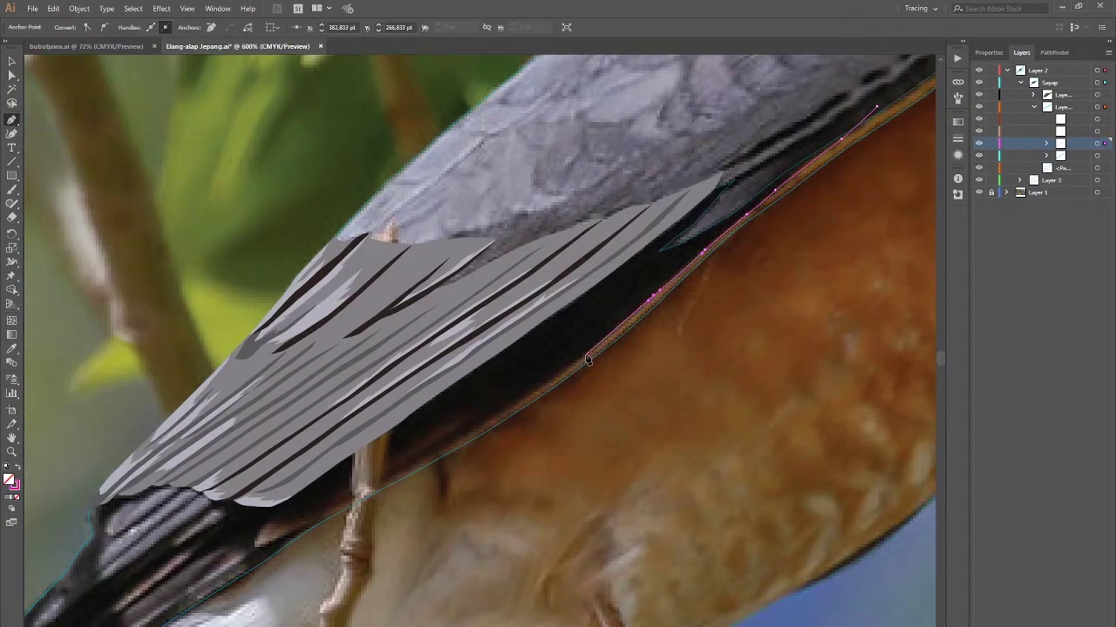
left_click_drag(523, 409, 669, 319)
left_click(527, 391)
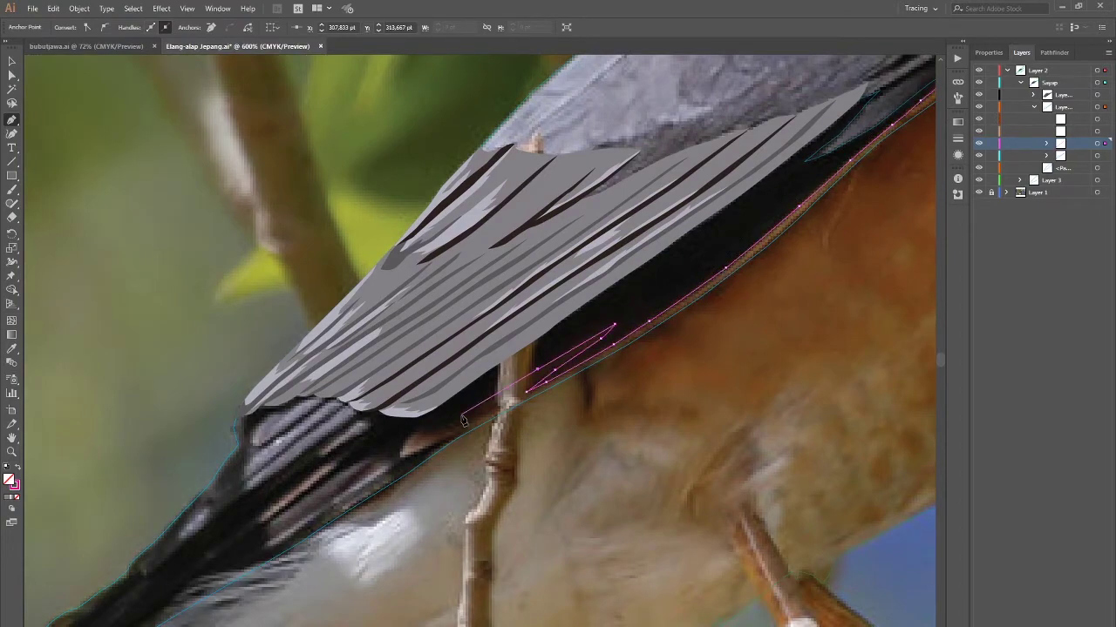
scroll(470, 424, "up", 3)
scroll(471, 424, "down", 3)
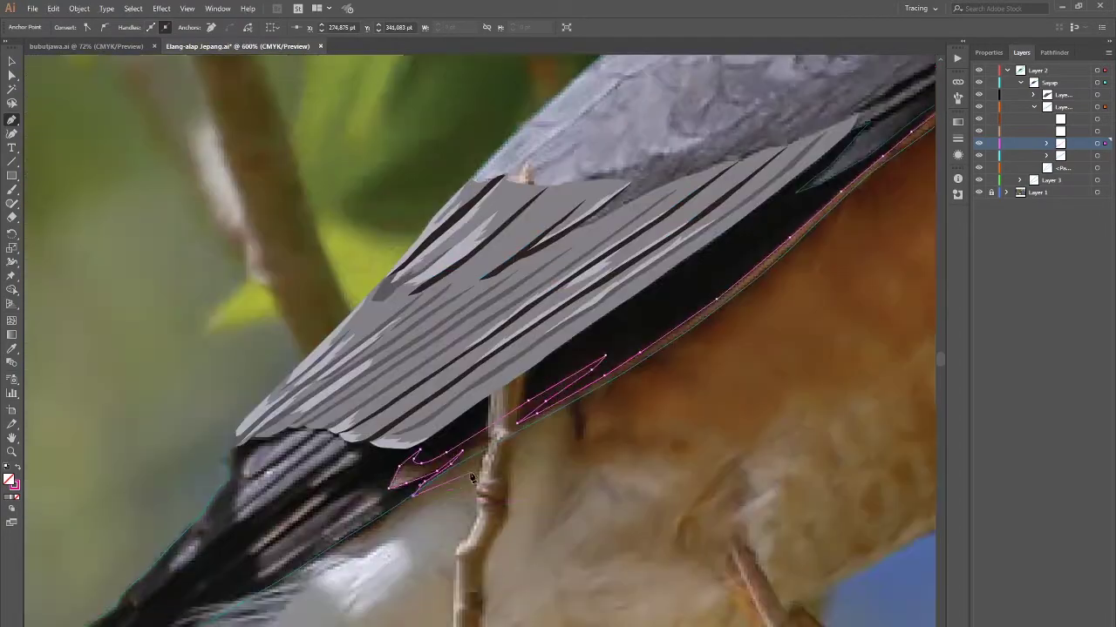
left_click_drag(906, 92, 691, 265)
left_click(678, 254)
key("ctrl+shift+a")
key("v")
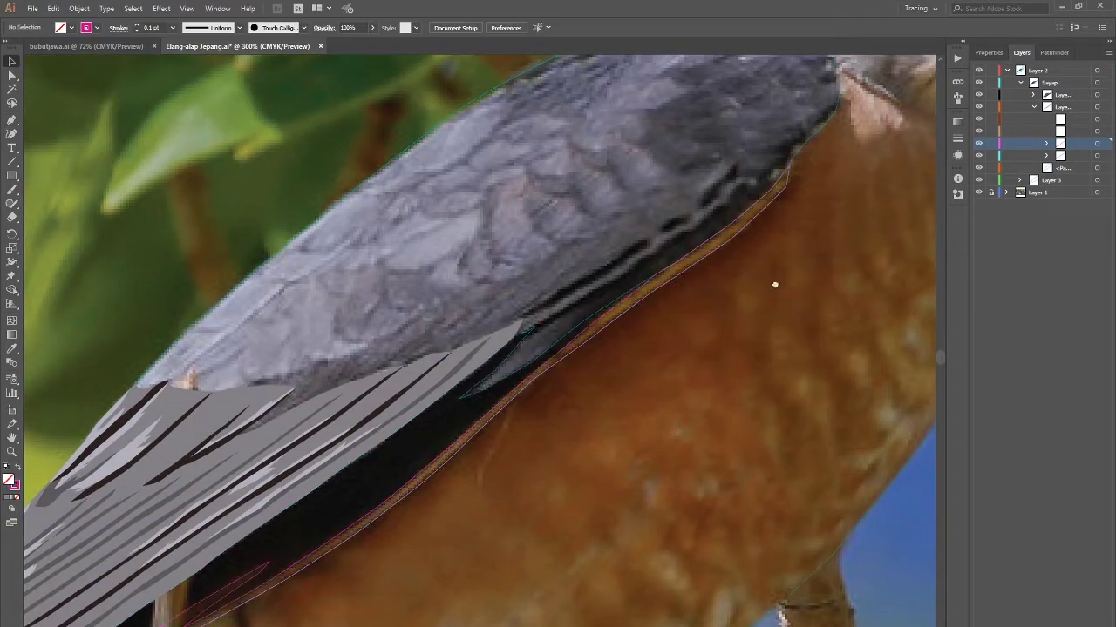
key("ctrl+minus")
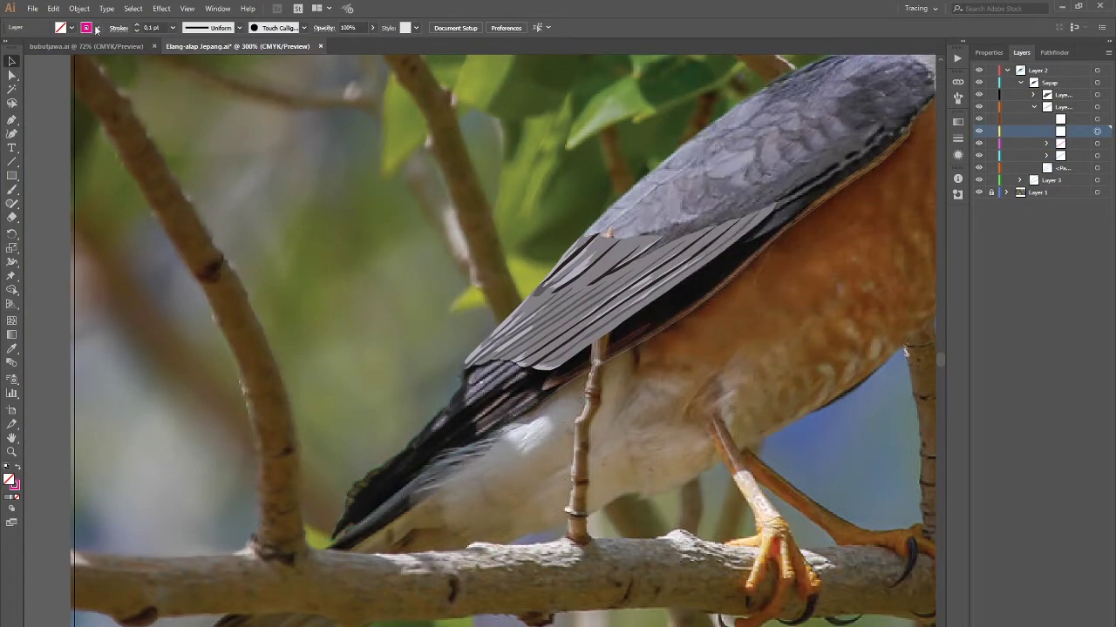
Step: Trace yellow outlines around the three pale upper covert stripes below the grey feathers
key("p")
scroll(539, 424, "up", 1)
left_click(640, 337)
left_click(610, 353)
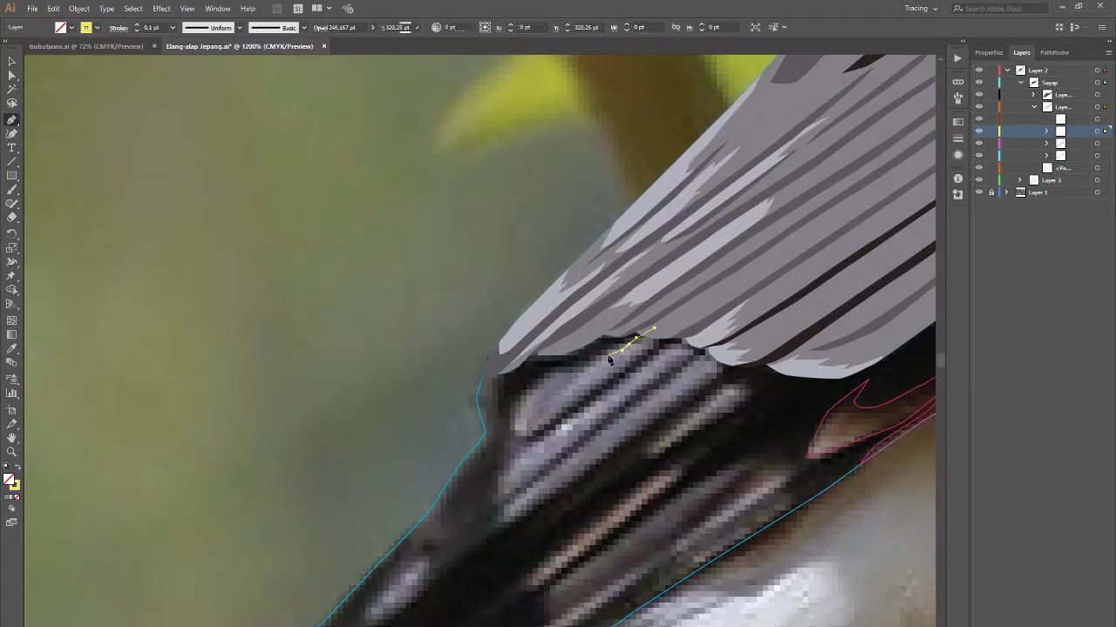
left_click(545, 370)
left_click(513, 427)
left_click(533, 433)
left_click(689, 338)
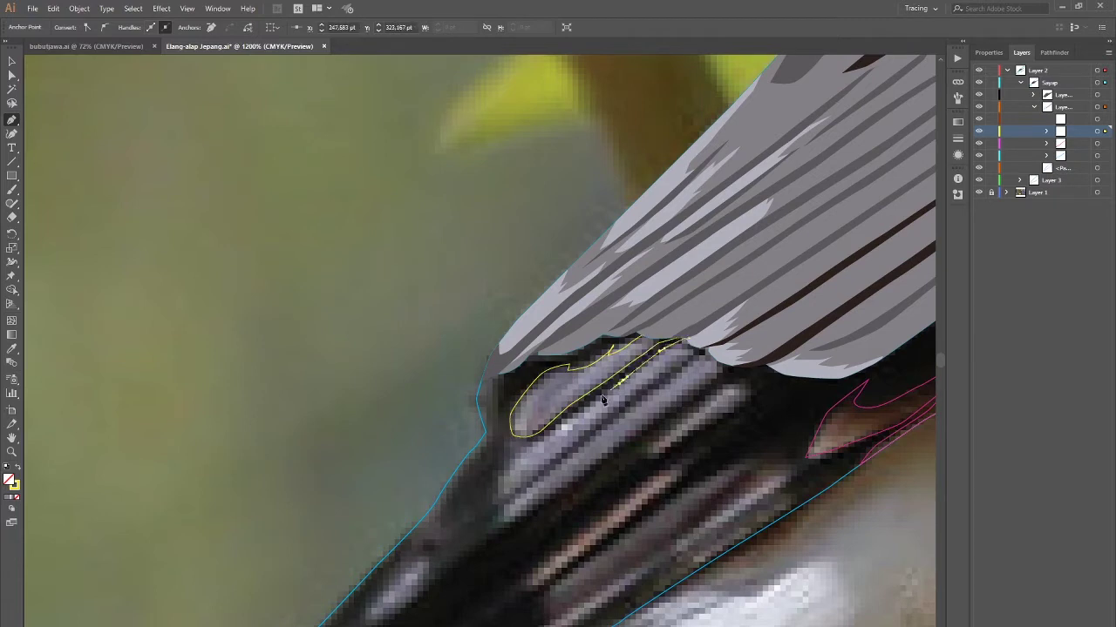
left_click(493, 499)
left_click(540, 470)
left_click(702, 351)
left_click(506, 523)
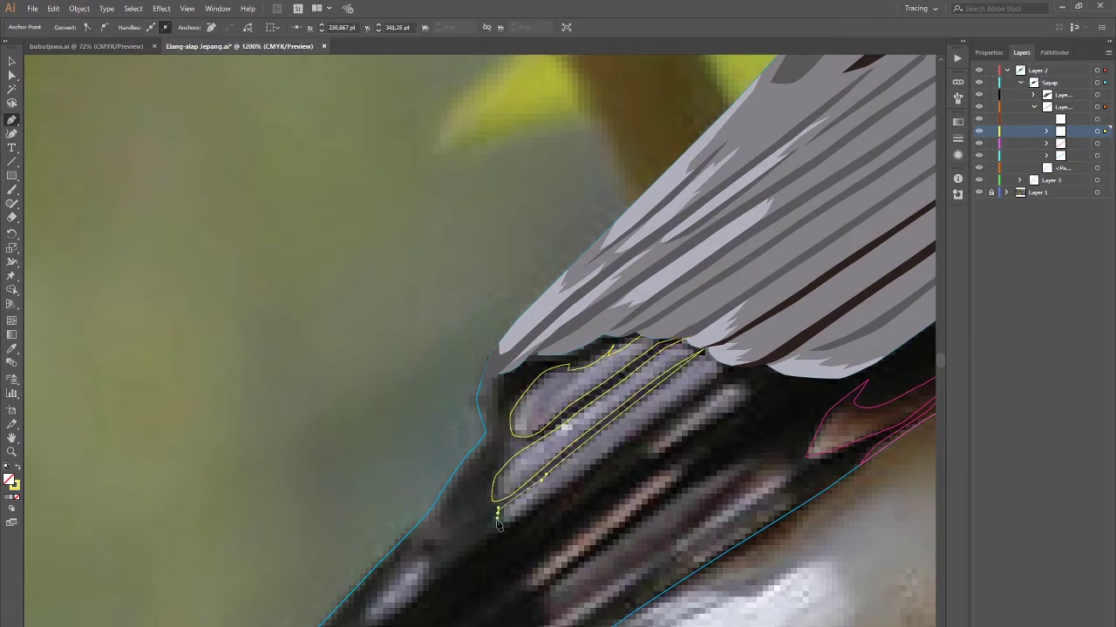
left_click(548, 499)
left_click(624, 441)
Step: Extend the yellow outline along the dark wing tip's lower edge, then finish and deselect
scroll(775, 317, "down", 1)
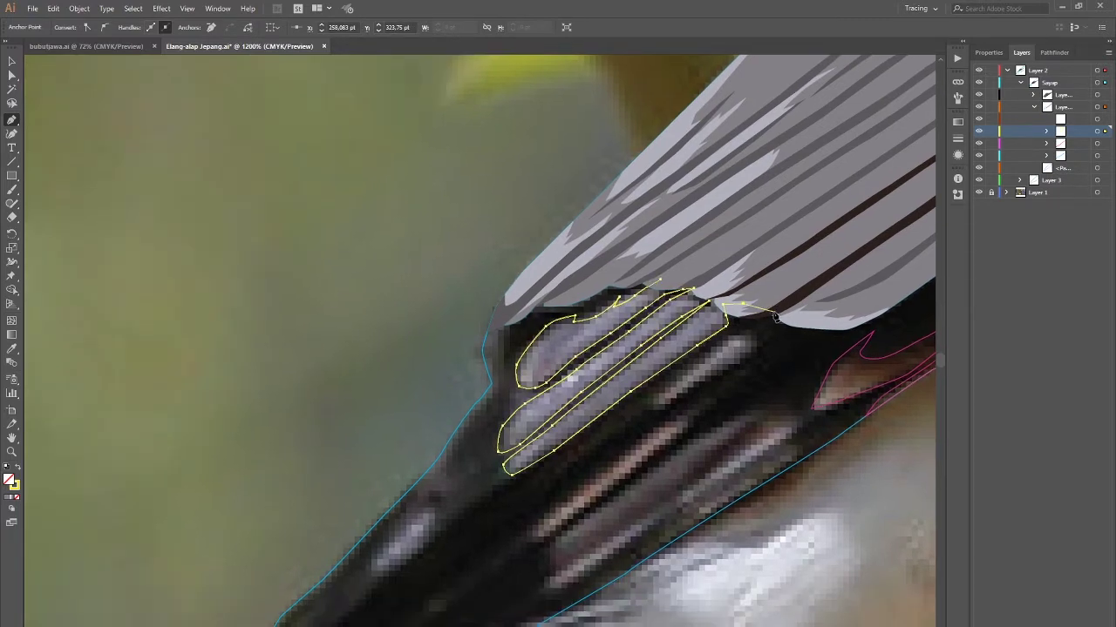
scroll(793, 313, "down", 3)
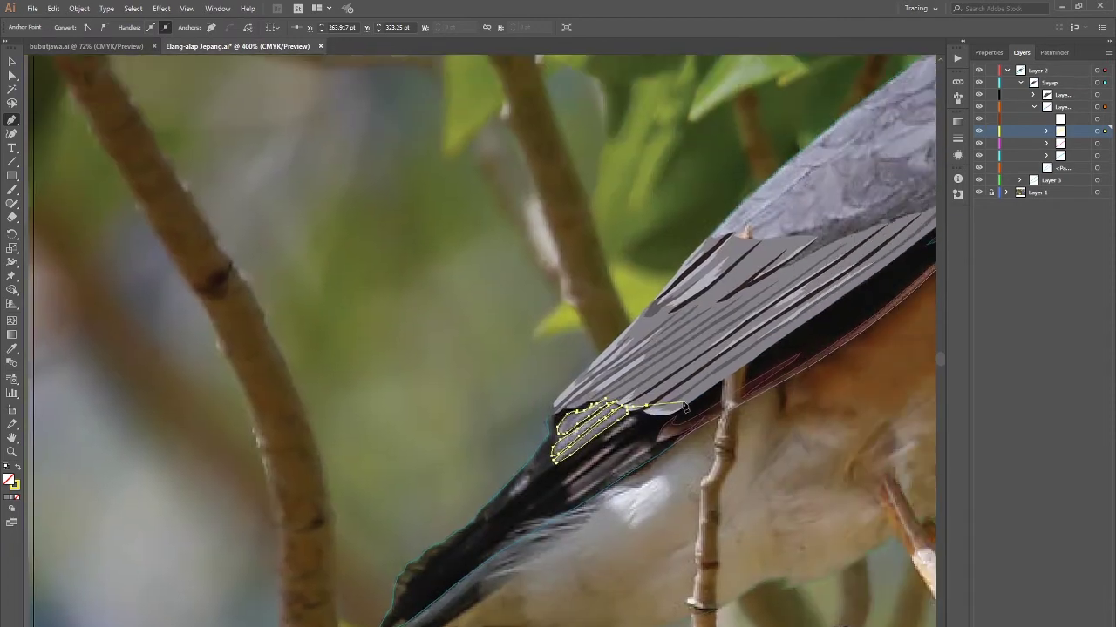
scroll(785, 279, "up", 3)
scroll(783, 260, "down", 2)
left_click(548, 523)
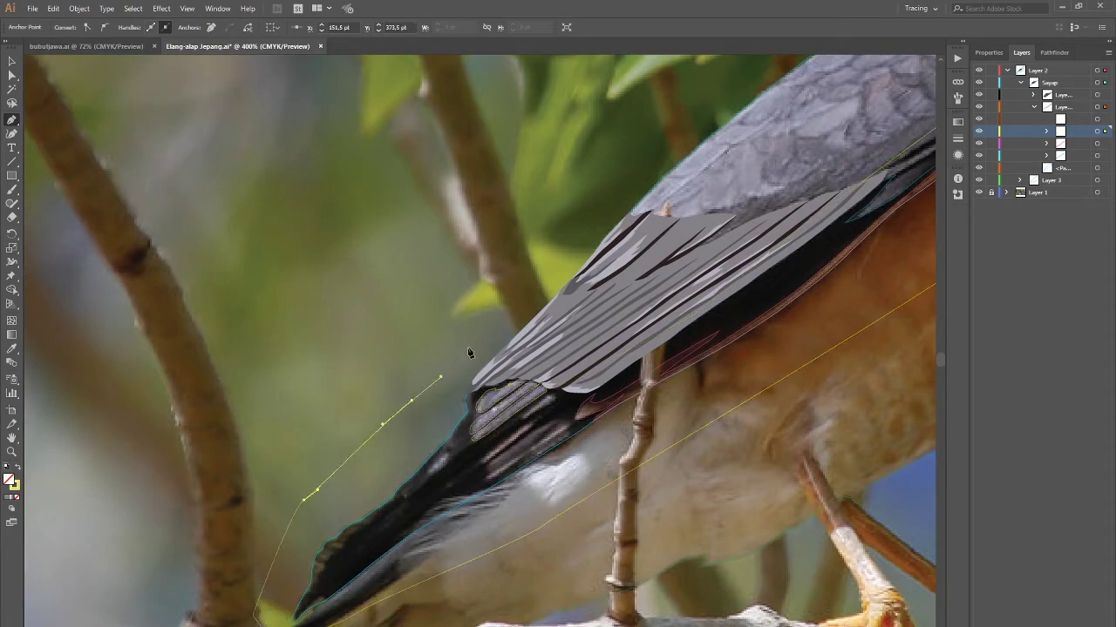
left_click(468, 348)
key("v")
left_click(539, 458)
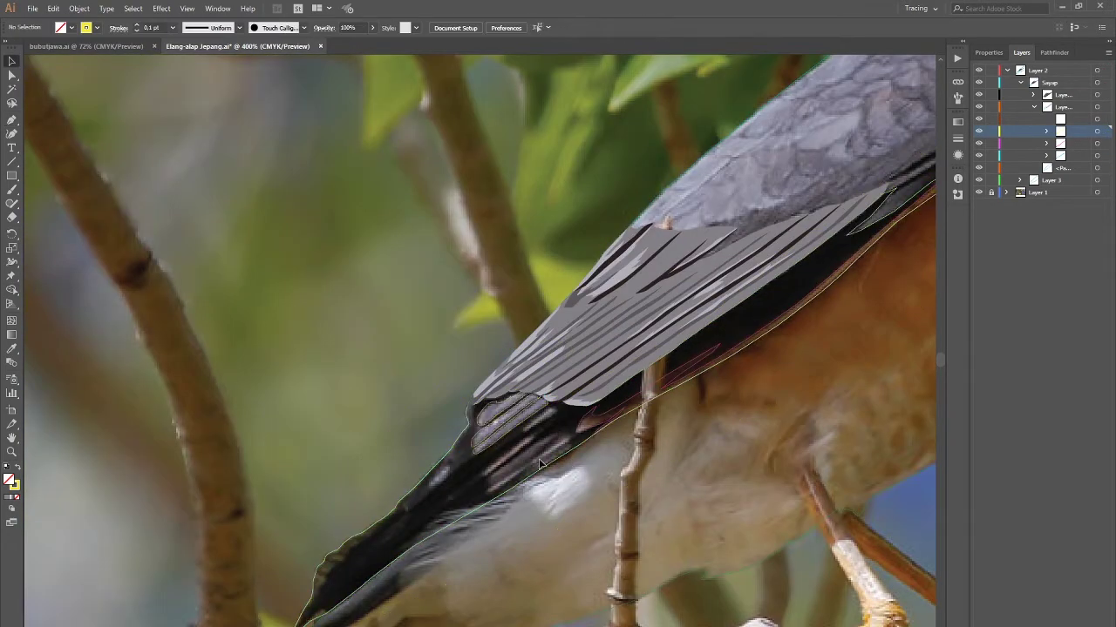
Step: Give the new layer a green colour in Layer Options
double_click(1079, 121)
left_click(767, 195)
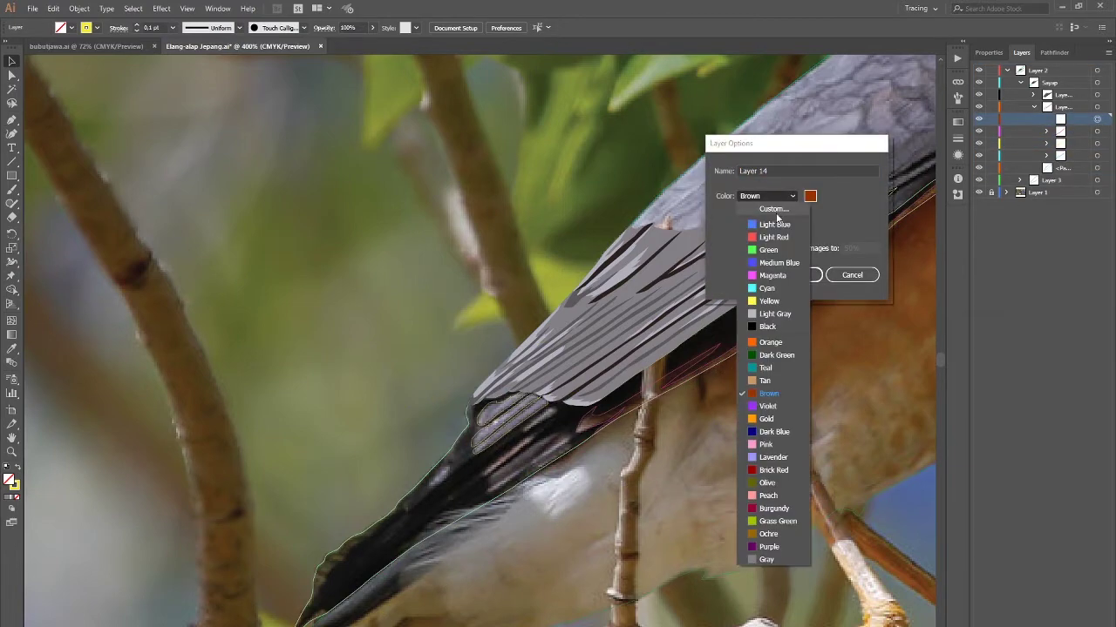
left_click(776, 264)
left_click(797, 274)
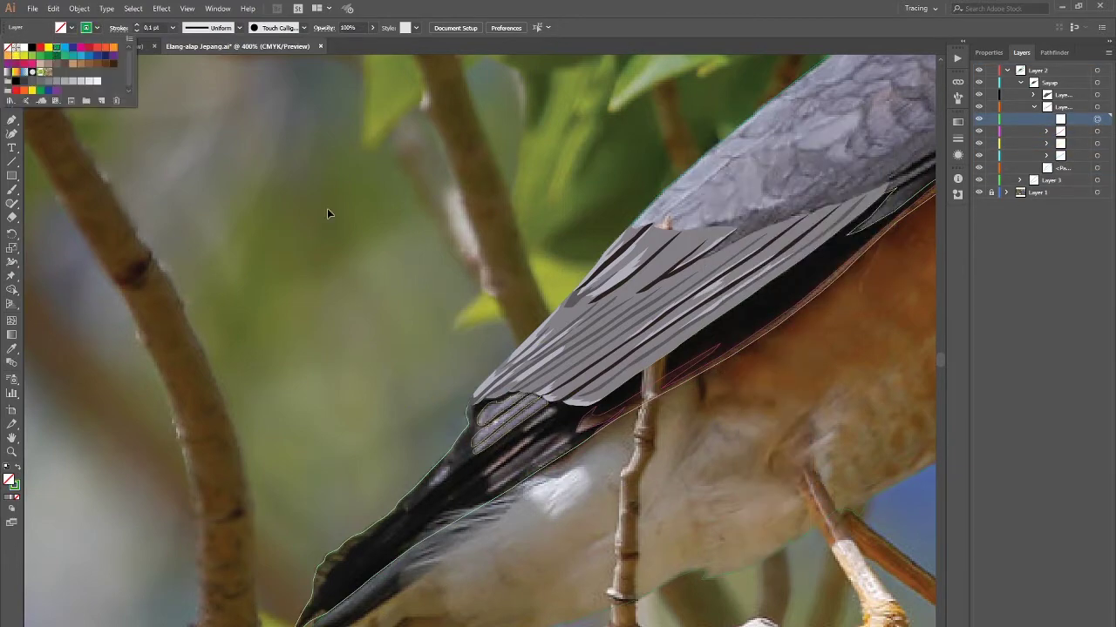
Step: Start a curved green outline around the lower brownish covert feather
key("p")
scroll(540, 412, "up", 3)
left_click(549, 398)
mouse_move(597, 386)
left_mouse_down()
mouse_move(573, 422)
mouse_move(599, 322)
left_mouse_up()
left_click(637, 342)
left_click(455, 478)
left_click(550, 387)
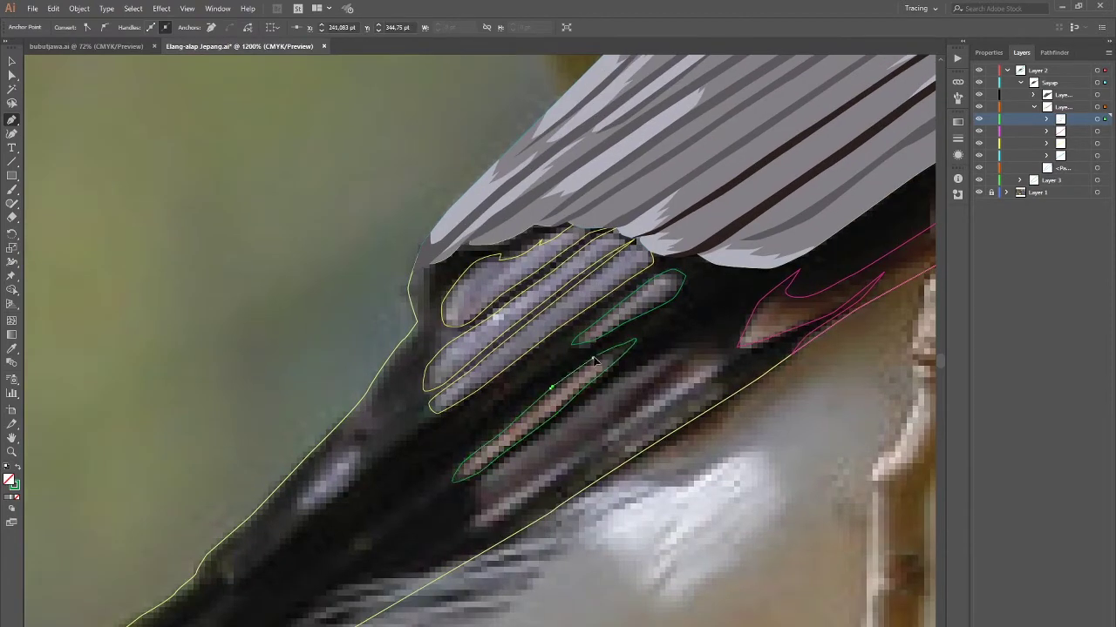
Step: Curve the green outline out to the feather tip and down the wing edge, then select it
left_click(594, 360)
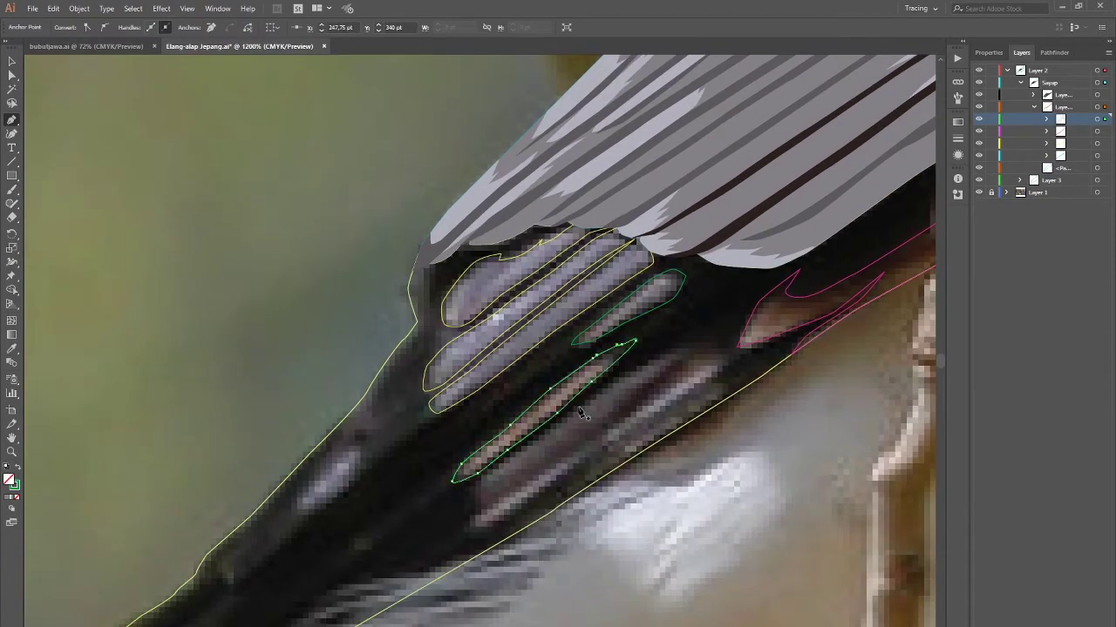
left_click_drag(734, 351, 744, 351)
left_click_drag(510, 518, 477, 535)
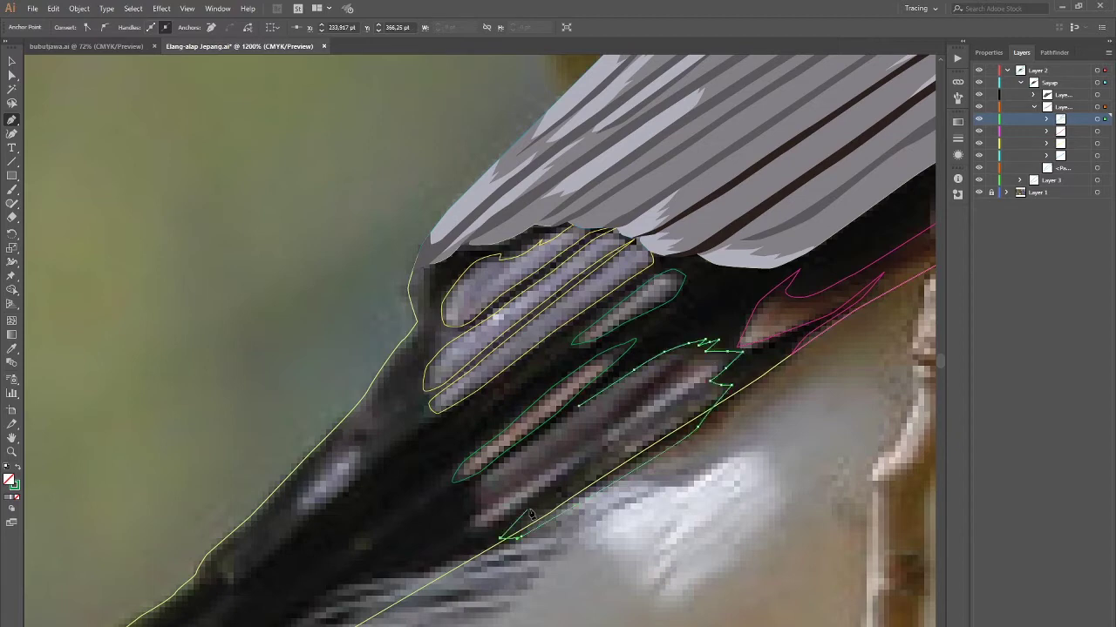
left_click(652, 474, "ctrl")
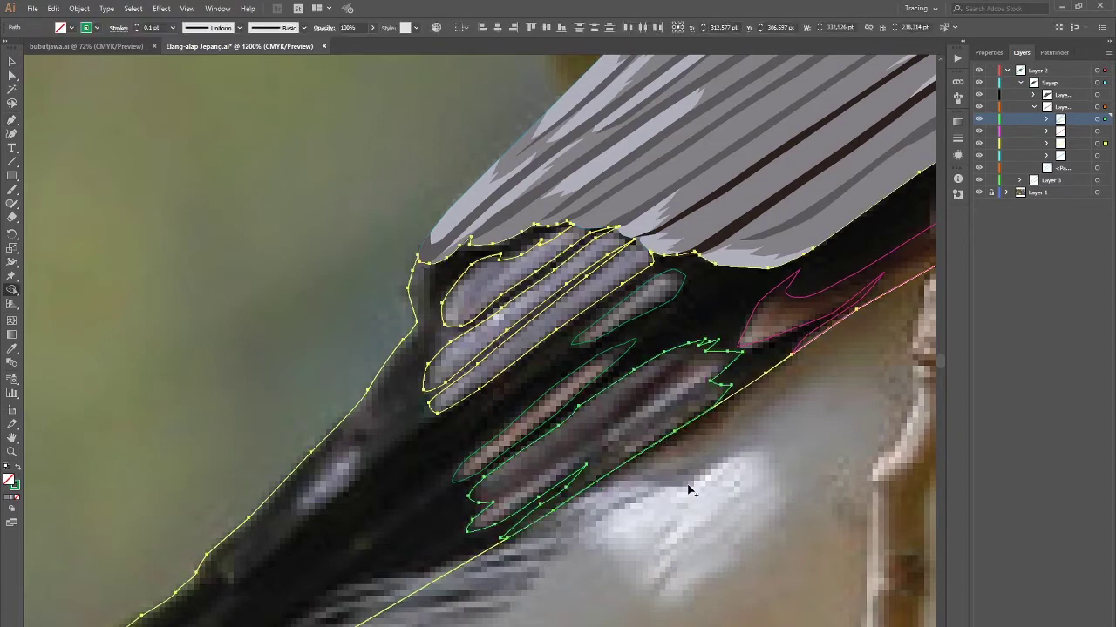
key("ctrl+minus")
key("ctrl+minus")
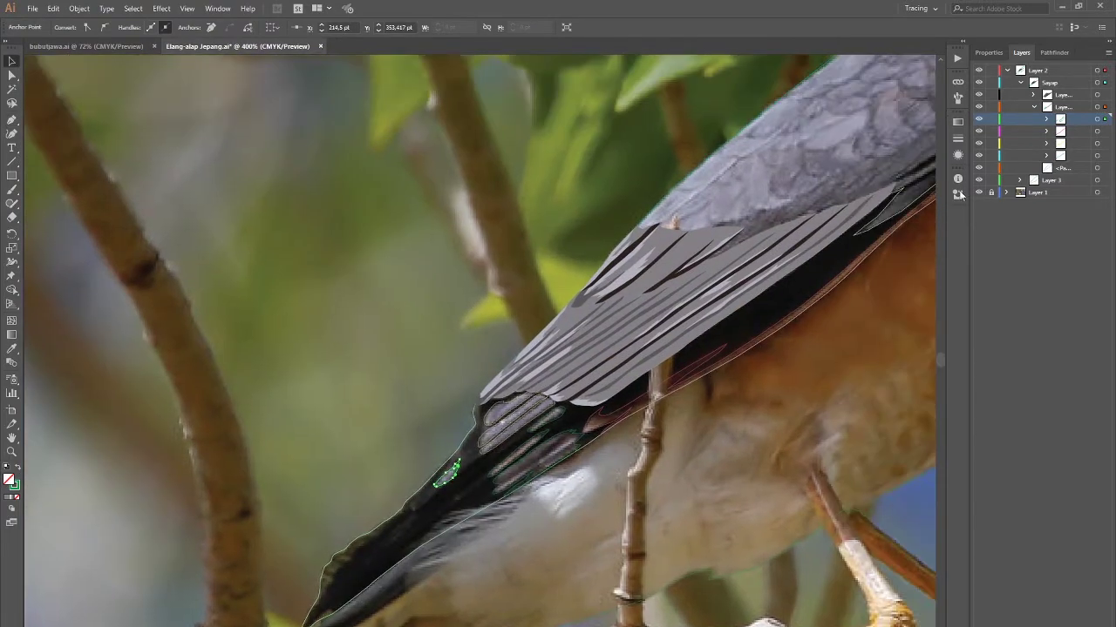
left_click(1105, 143)
Step: Set Layer 15's colour to Violet
double_click(1076, 143)
left_click(772, 194)
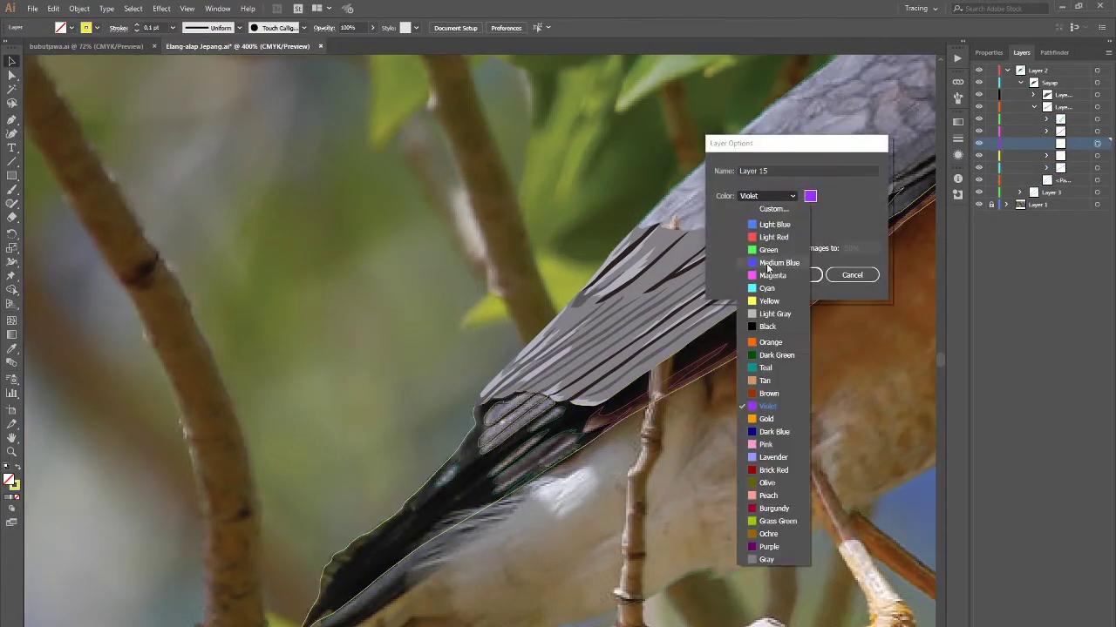
left_click(772, 266)
left_click(794, 273)
key("ctrl+equal")
key("ctrl+equal")
key("ctrl+equal")
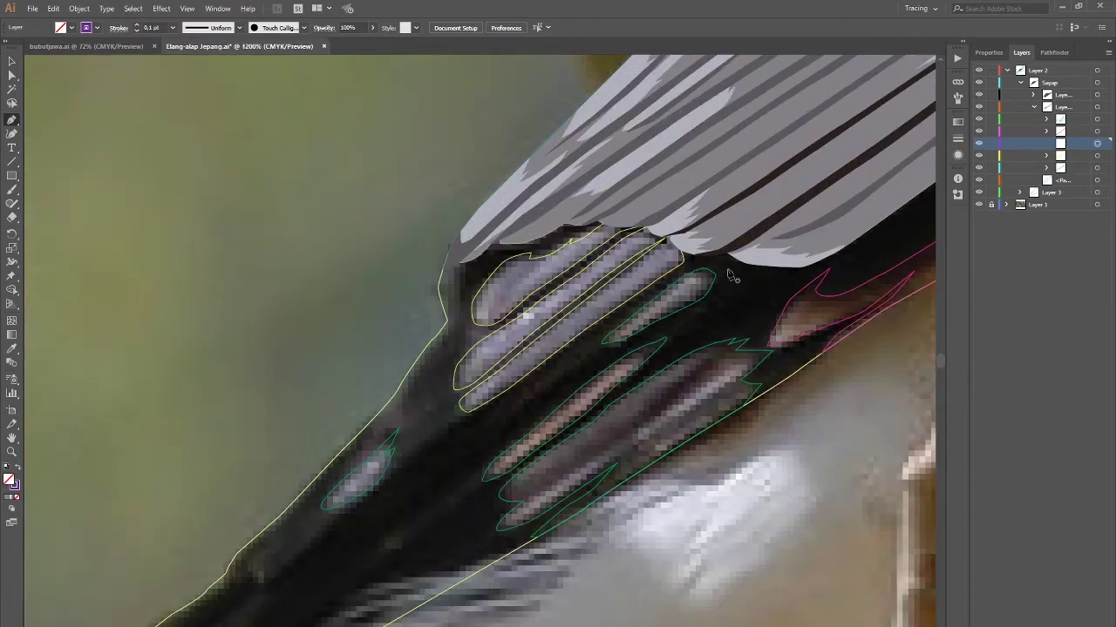
Step: Trace a purple outline down the dark band along the covert stripes and back up
left_click(628, 325)
left_click_drag(499, 416, 524, 396)
left_click(287, 615)
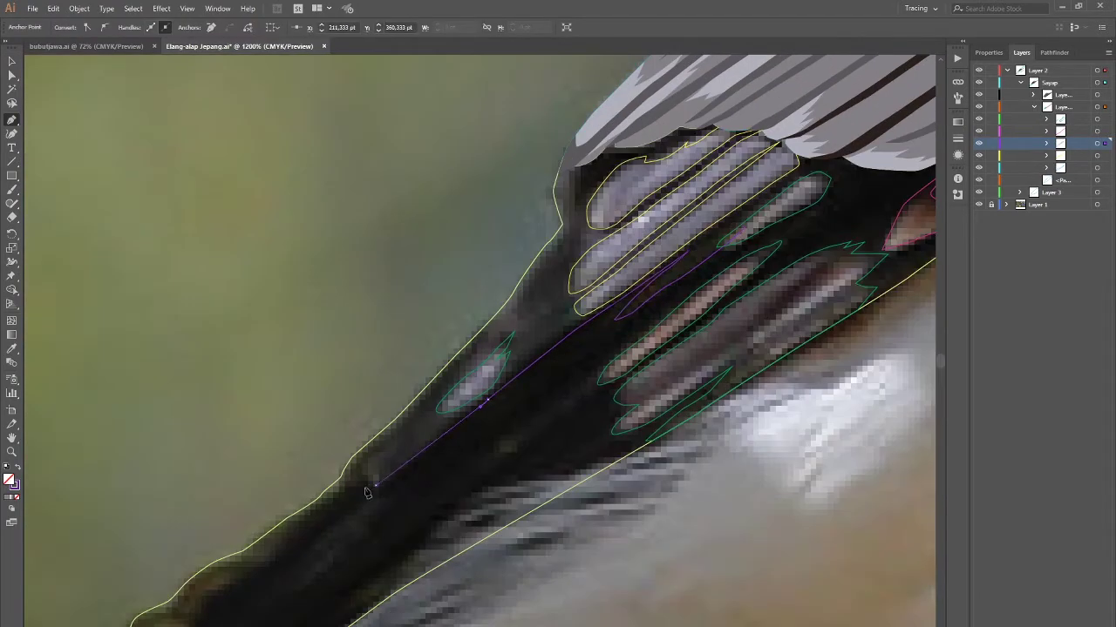
left_click(355, 462)
left_click(418, 350)
left_click(507, 305)
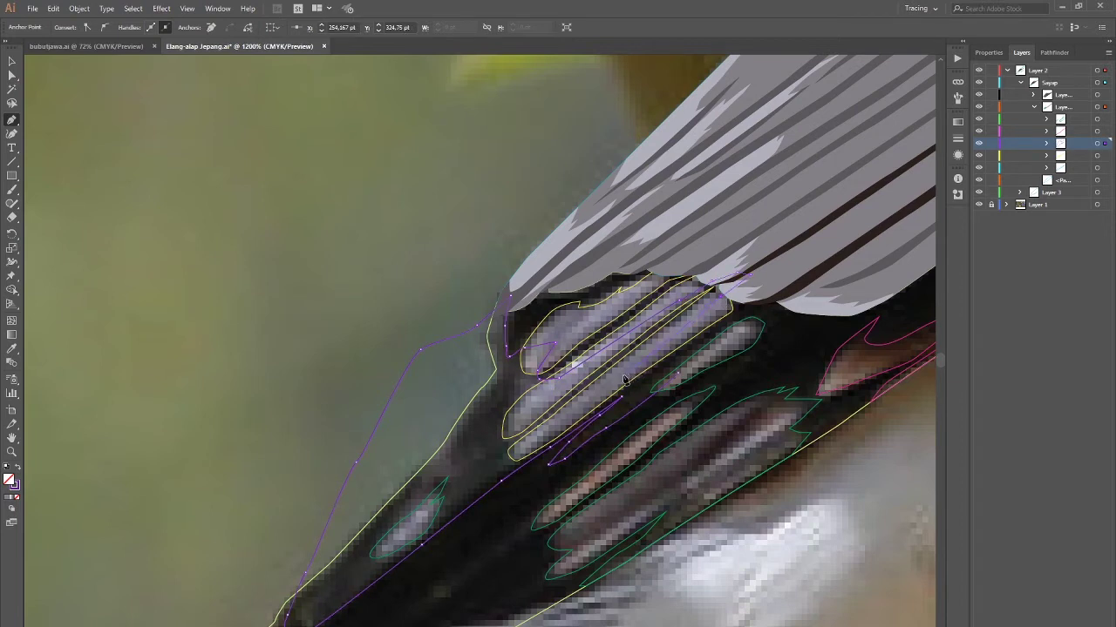
Step: Remove the strip between the purple and yellow outlines with Shape Builder
key("shift+m")
left_click(401, 453, "alt")
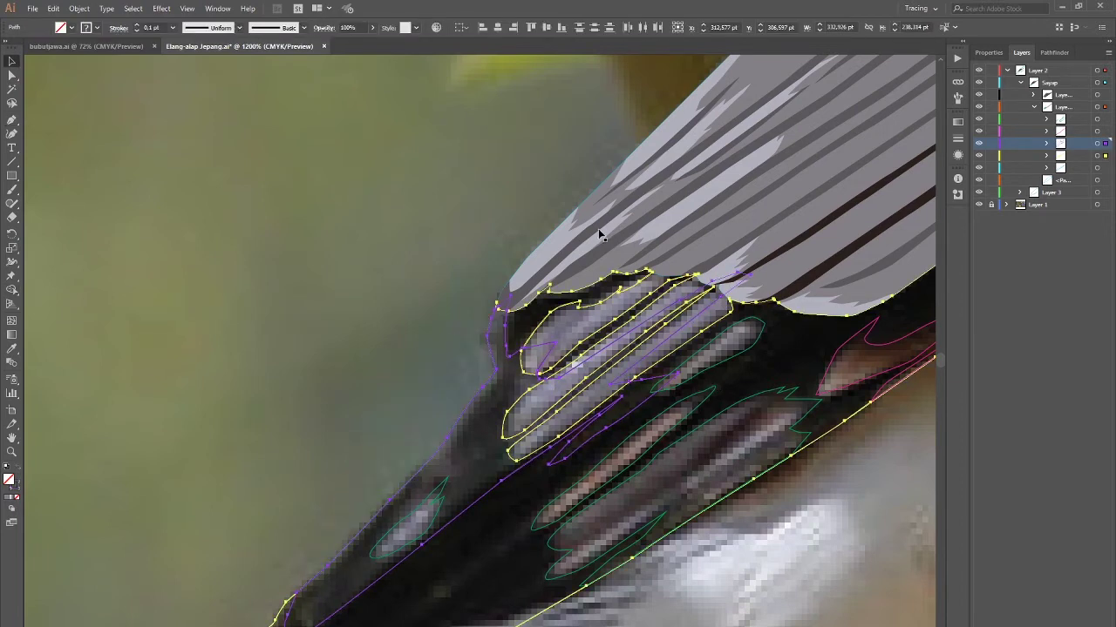
left_click_drag(516, 317, 723, 286)
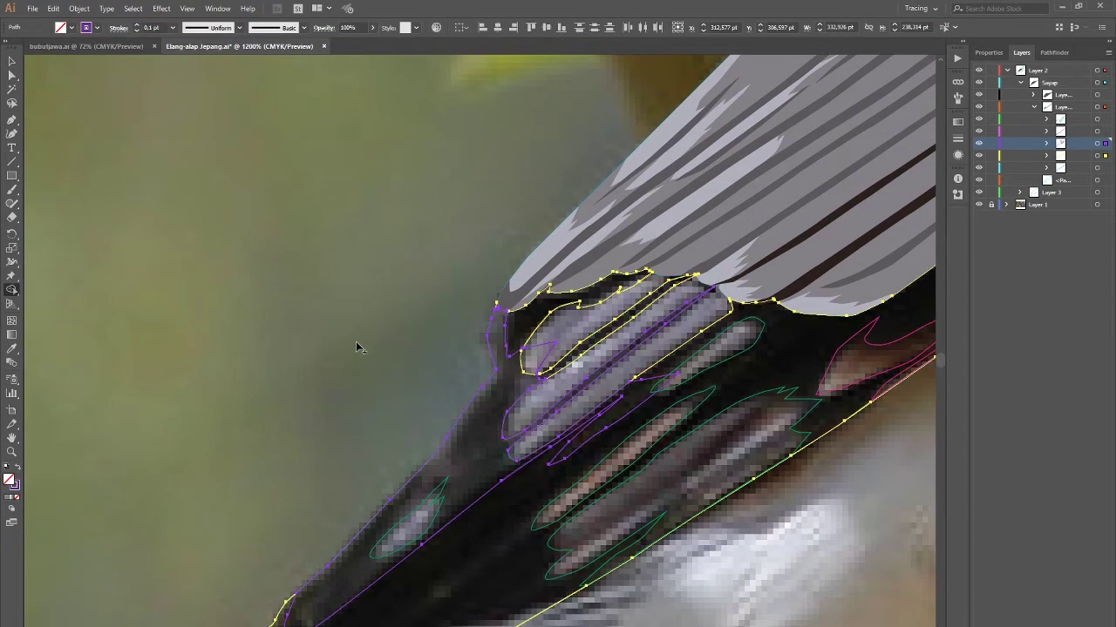
key("v")
scroll(356, 341, "down", 2)
left_click(1096, 118)
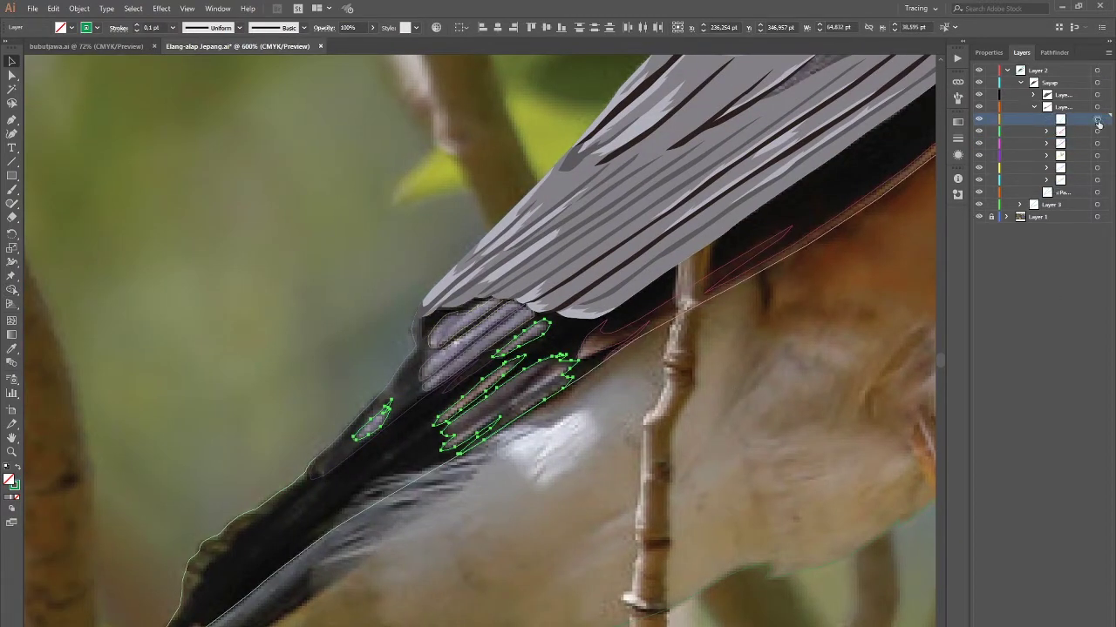
Step: Trace the first pale barb on the lower feather and merge it with Shape Builder
left_click(308, 182)
key("p")
scroll(517, 405, "up", 2)
left_click(623, 347)
left_click(503, 413)
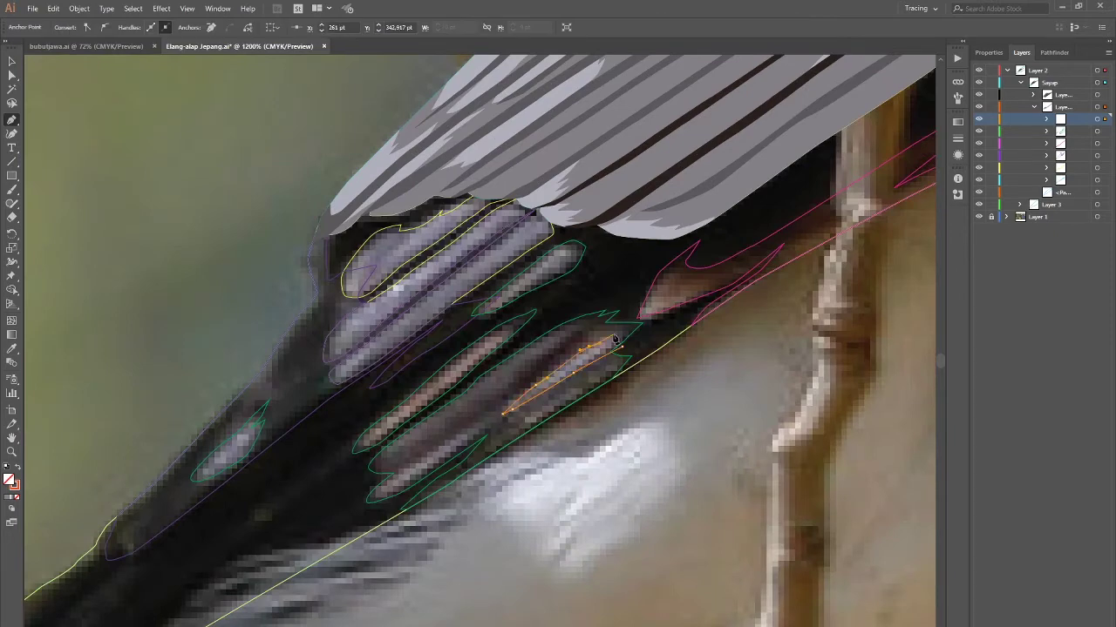
key("v")
scroll(626, 358, "up", 4)
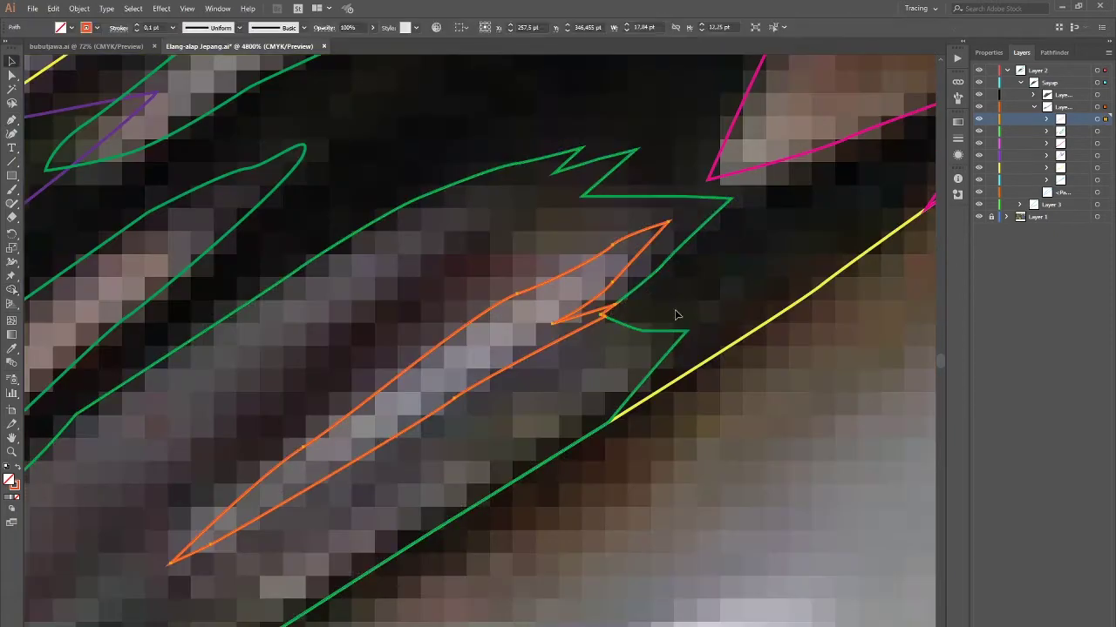
scroll(547, 383, "down", 2)
key("shift+m")
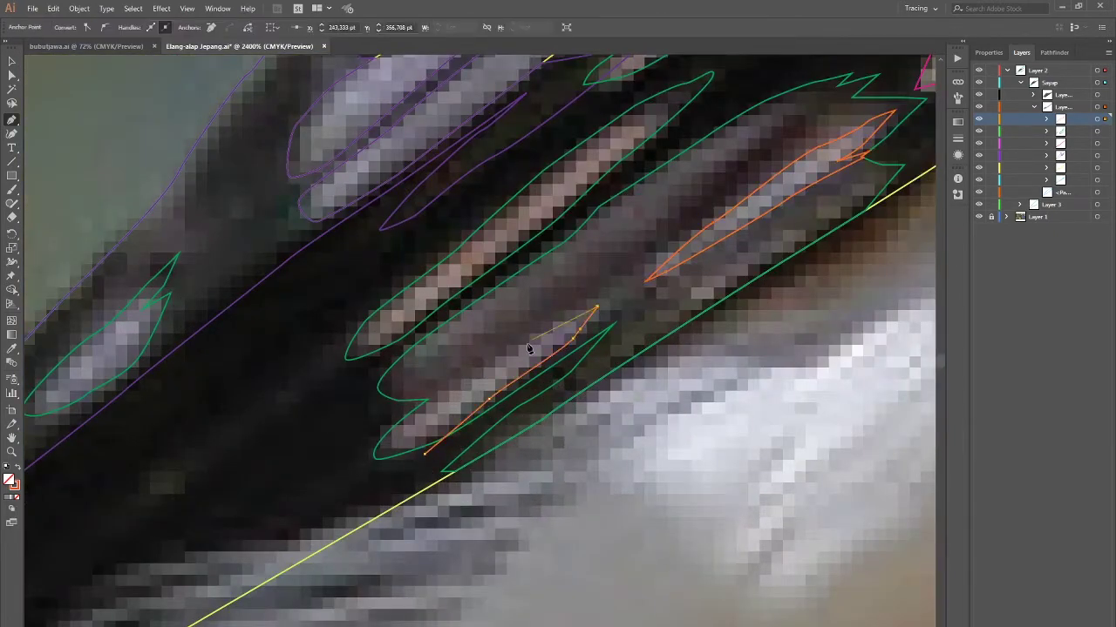
left_click(377, 463)
Step: Trace two more barb outlines: one toward the lower feather tip, one on the upper covert
key("p")
scroll(418, 536, "down", 2)
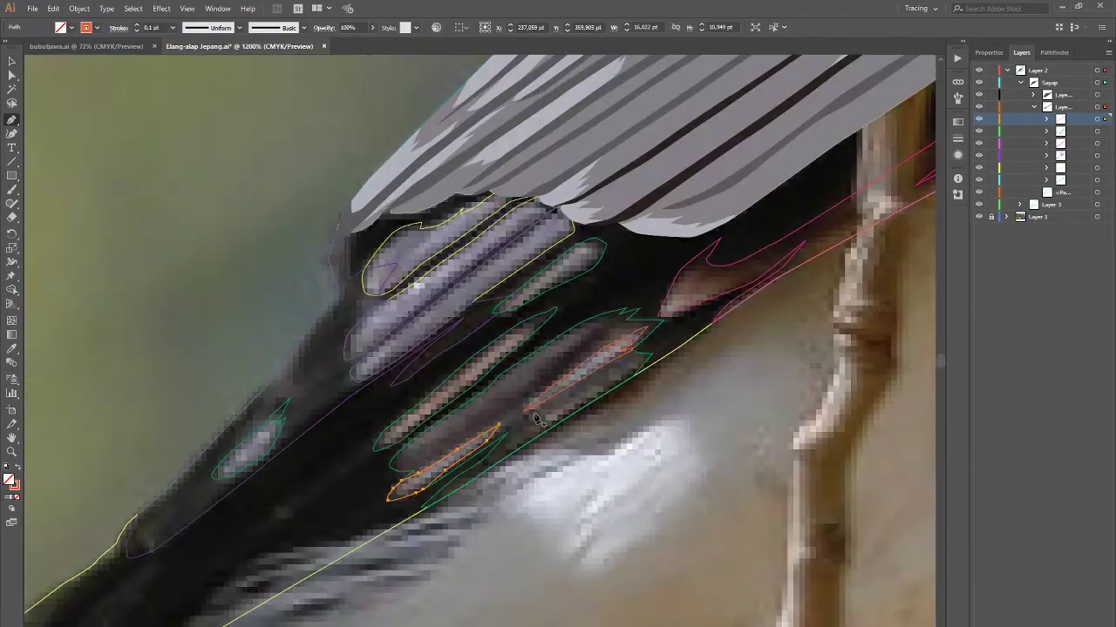
scroll(552, 316, "left", 3)
scroll(670, 279, "up", 2)
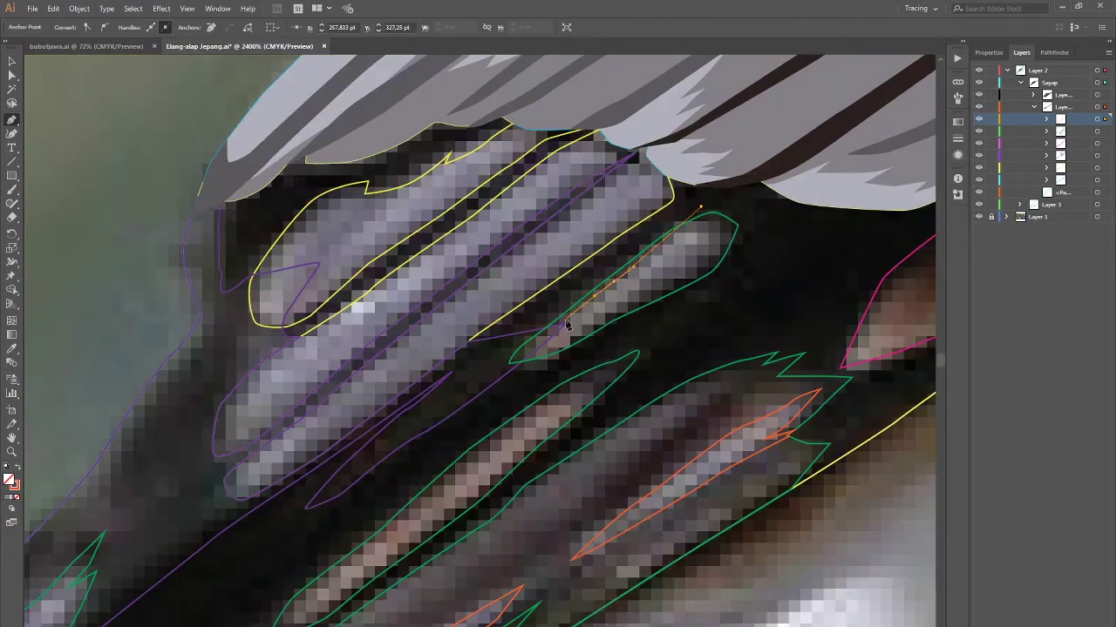
left_click(539, 350)
left_click_drag(673, 278, 697, 259)
left_click(719, 218)
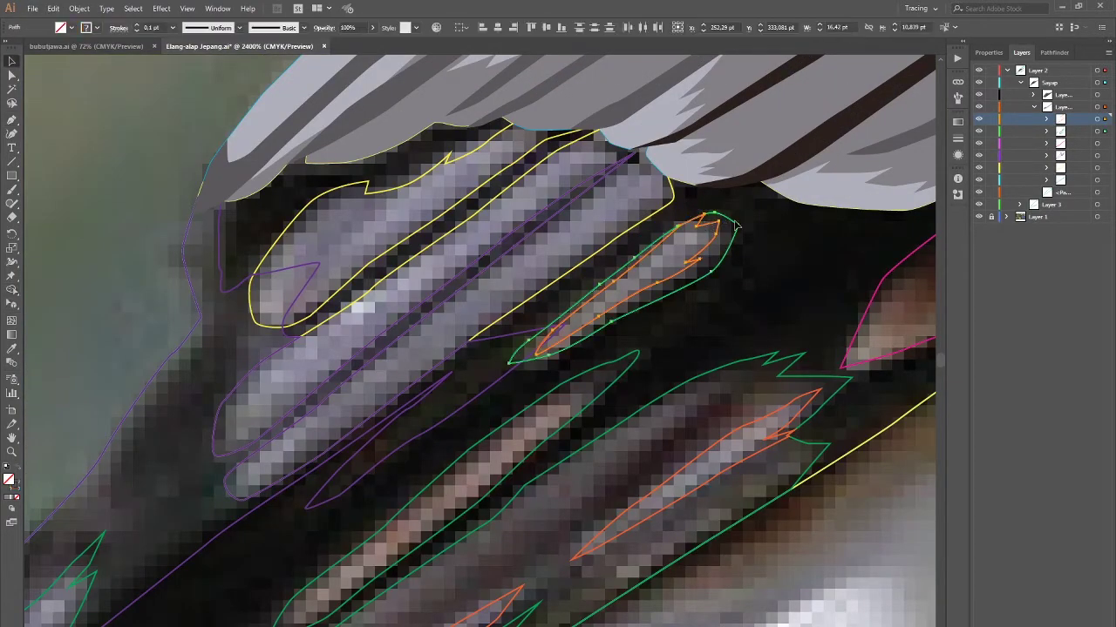
scroll(563, 321, "left", 2)
left_click(380, 353)
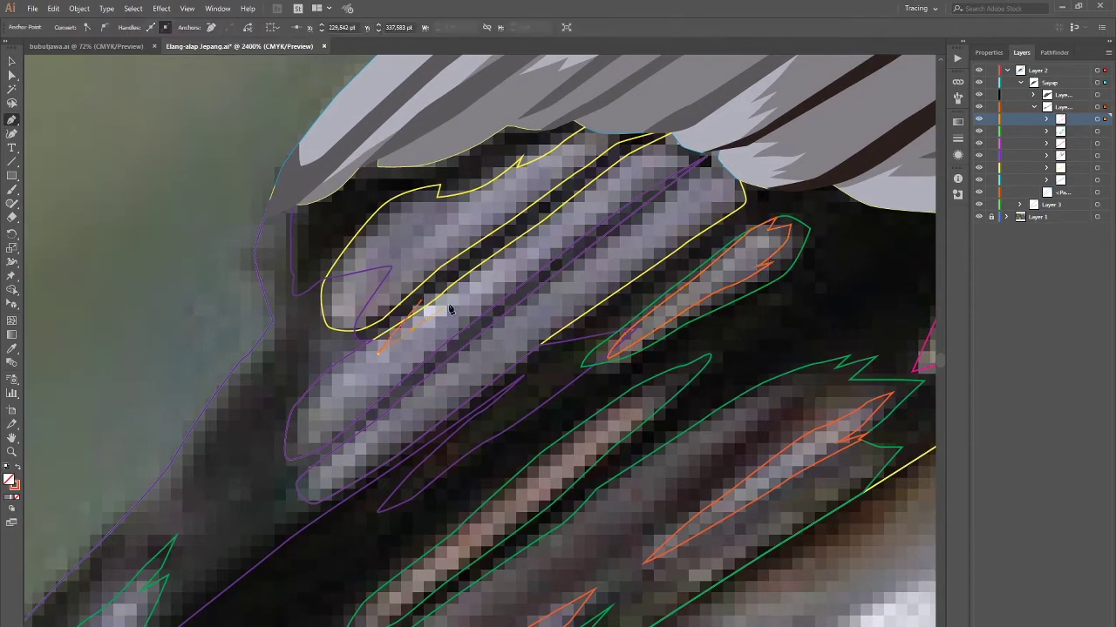
left_click(636, 160)
Step: Select all traced barb paths, combine them with Shape Builder, then deselect
left_click(379, 352)
key("ctrl+a")
key("shift+m")
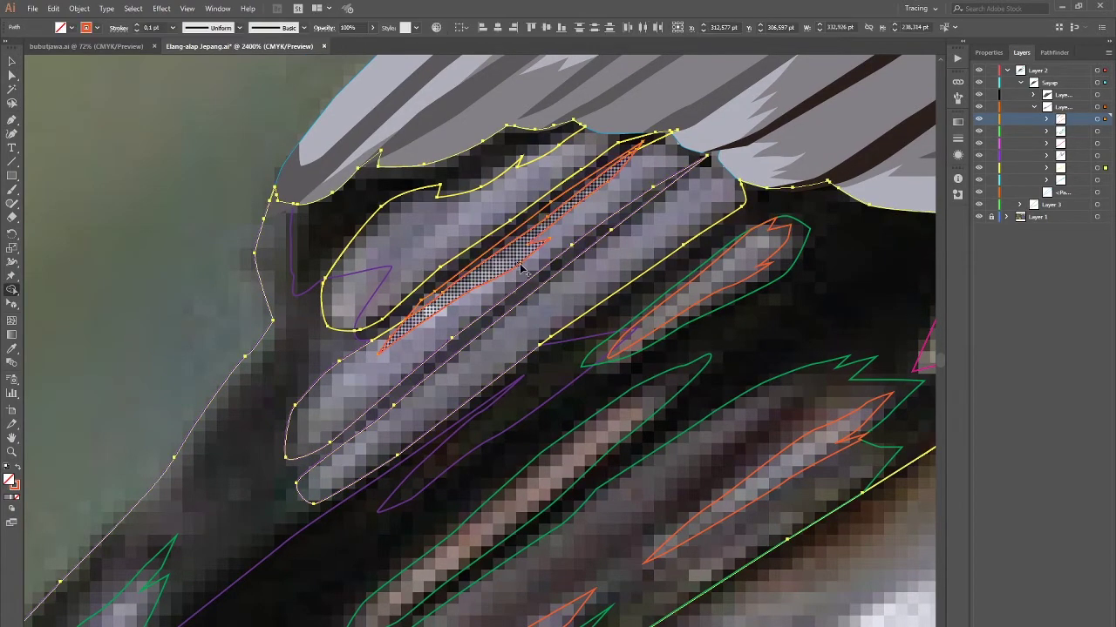
left_click(523, 271)
key("ctrl+shift+a")
key("p")
key("ctrl+minus")
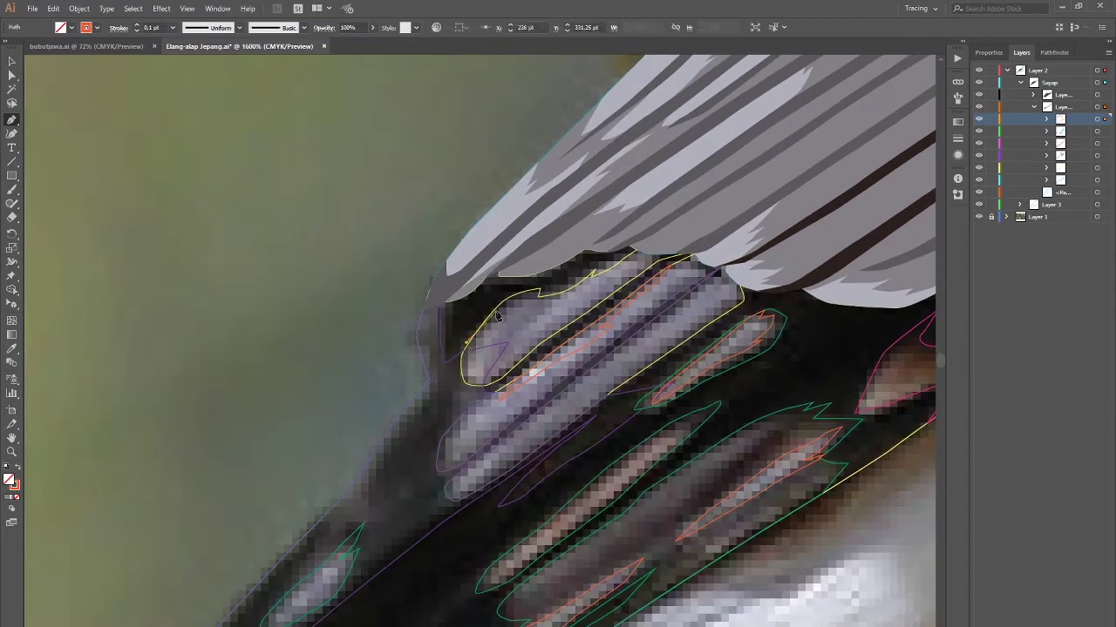
Step: Close an orange outline around another barb on the upper covert
left_click(498, 318)
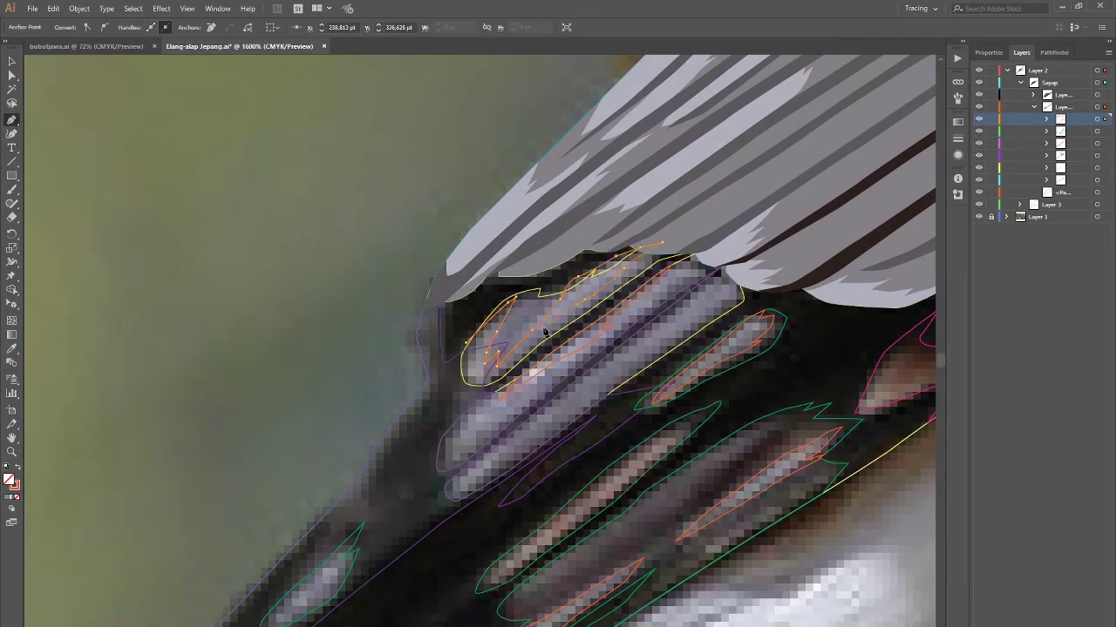
left_click(449, 384)
key("ctrl+a")
key("v")
left_click(528, 319)
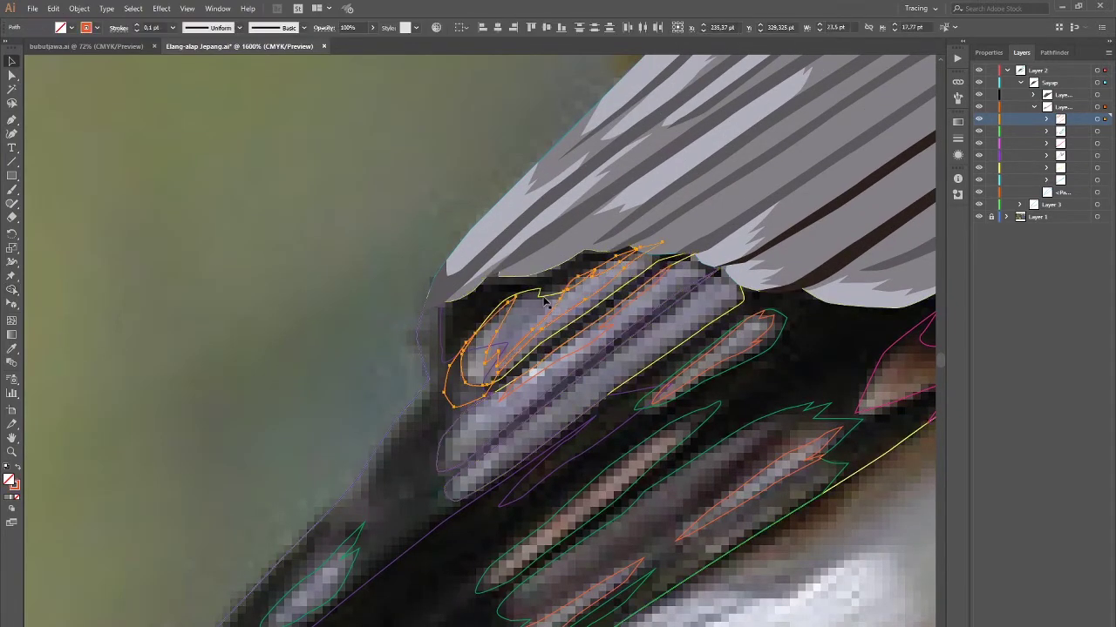
key("ctrl+shift+a")
key("p")
key("ctrl+minus")
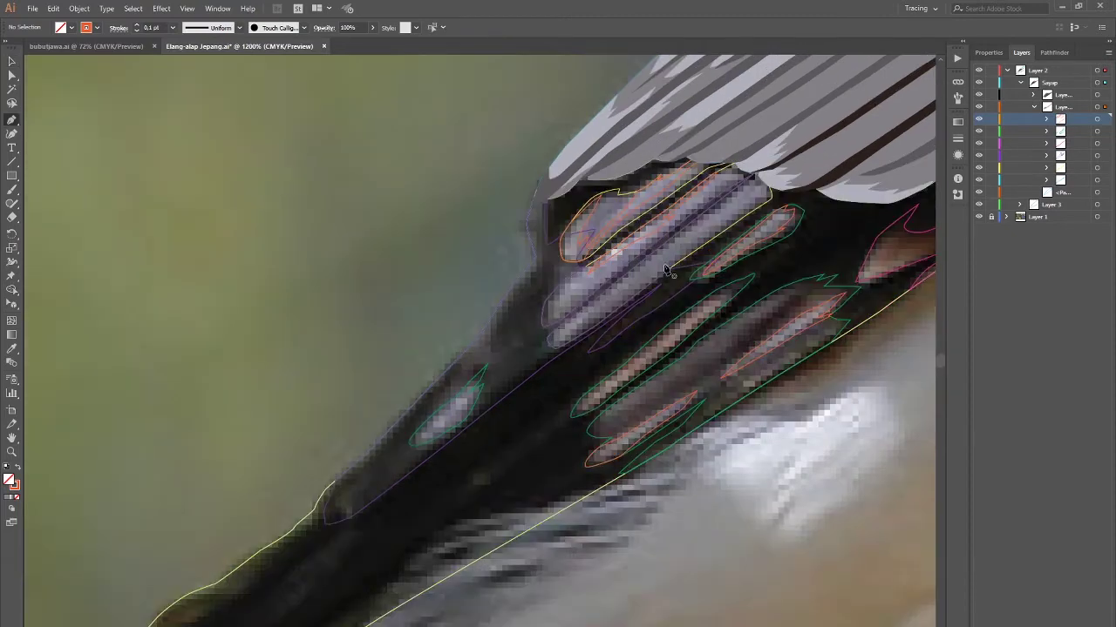
key("ctrl+plus")
key("ctrl+plus")
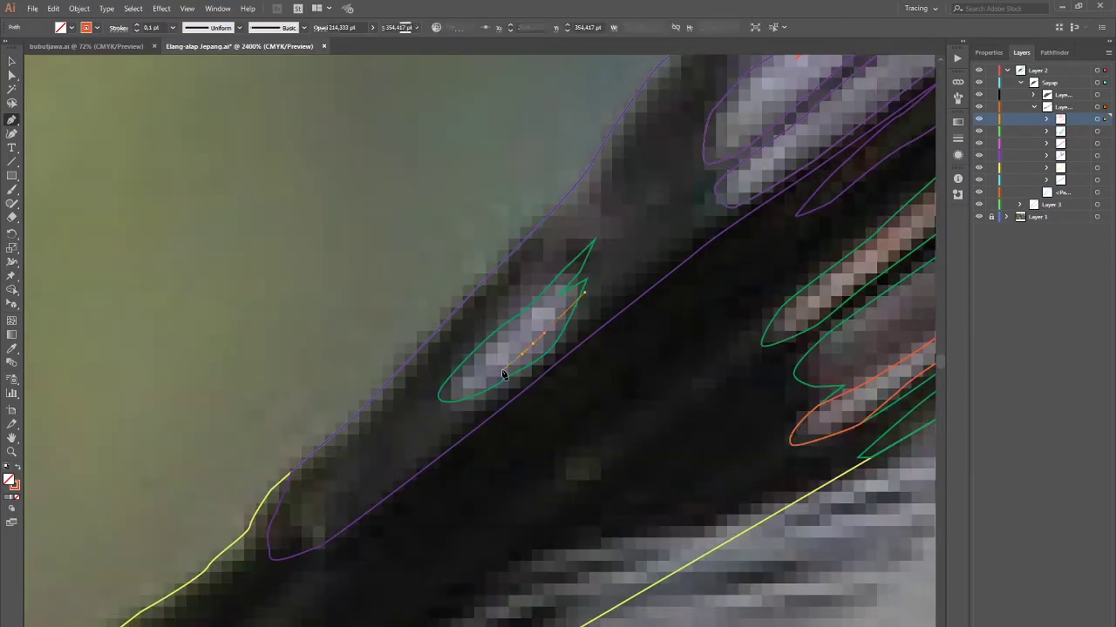
Step: Trace the small pale feather near the wing tip and select the barb outlines in Layers
left_click(586, 290, "ctrl")
key("ctrl+shift+a")
key("p")
key("ctrl+minus")
scroll(648, 369, "up", 3)
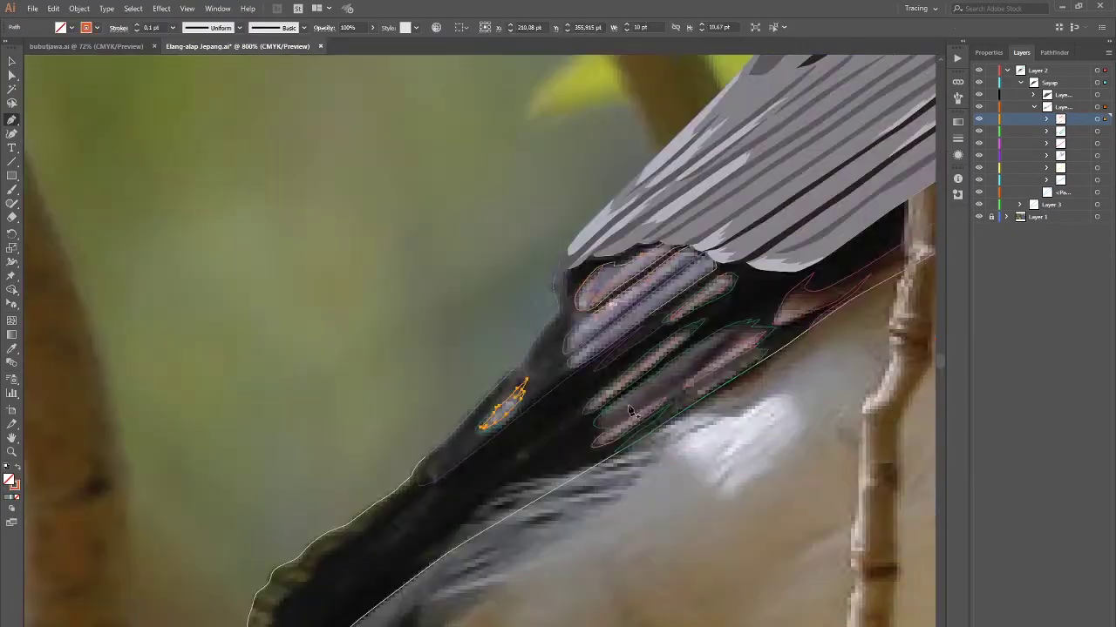
key("v")
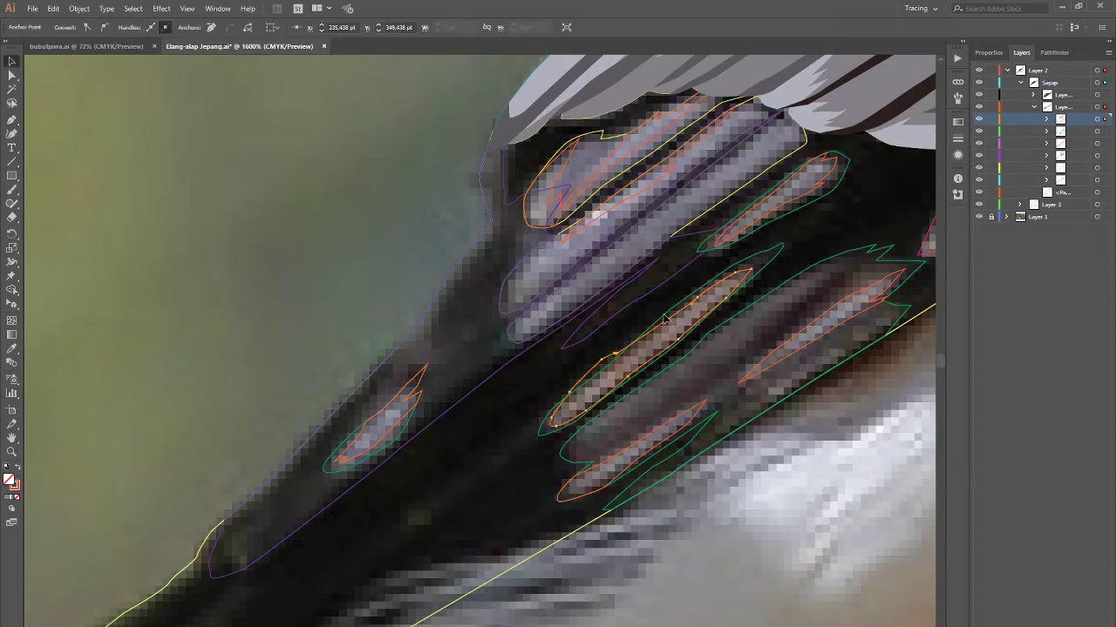
key("ctrl+shift+a")
key("ctrl+minus")
key("ctrl+minus")
key("ctrl+minus")
left_click(1096, 119)
key("ctrl+plus")
key("ctrl+plus")
key("ctrl+plus")
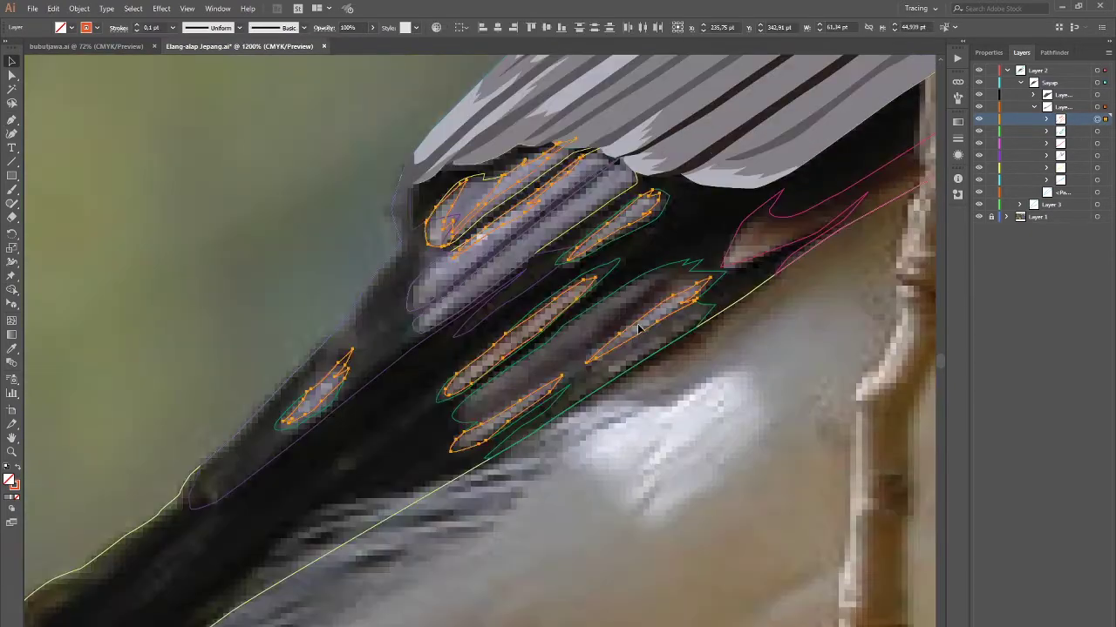
key("ctrl+minus")
Step: Fill the barb shapes light grey and select the rusty strip under the wing
left_click(1097, 130)
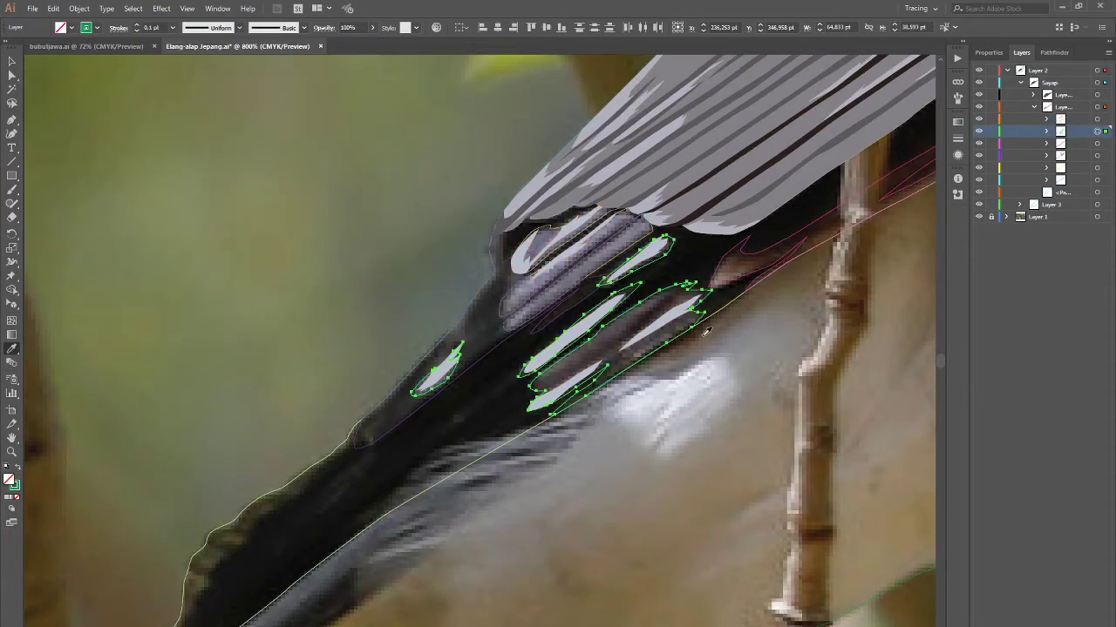
double_click(8, 479)
key("Escape")
key("ctrl+minus")
left_click(1096, 143)
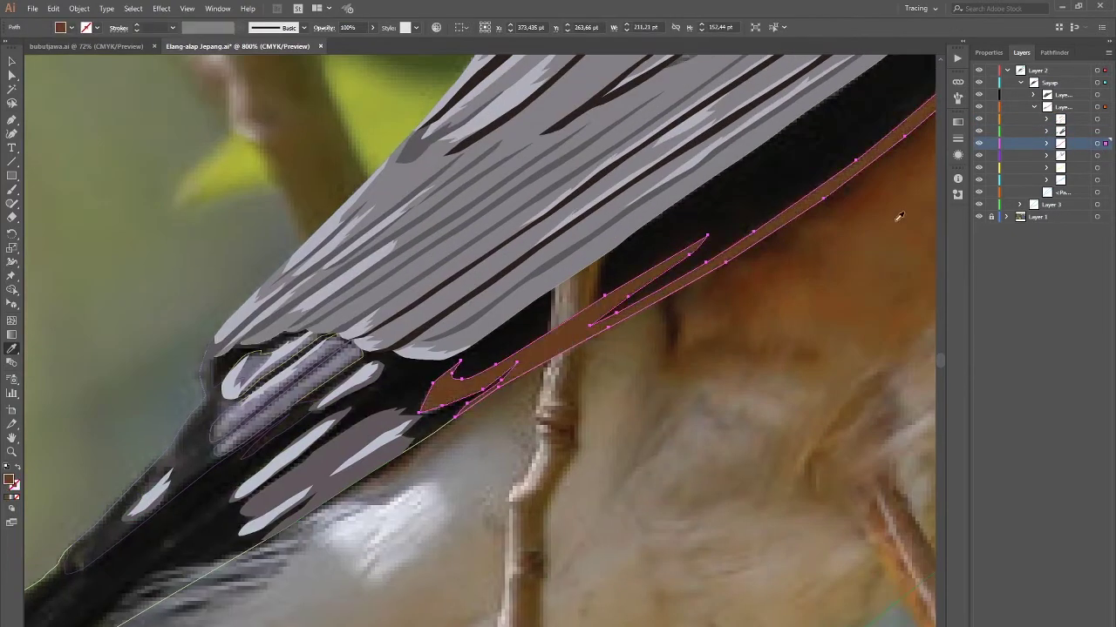
key("ctrl+minus")
key("ctrl+minus")
key("ctrl+plus")
key("ctrl+plus")
key("ctrl+plus")
Step: Change the wing's dark base shape from black to a dark grey fill
left_click(1097, 167)
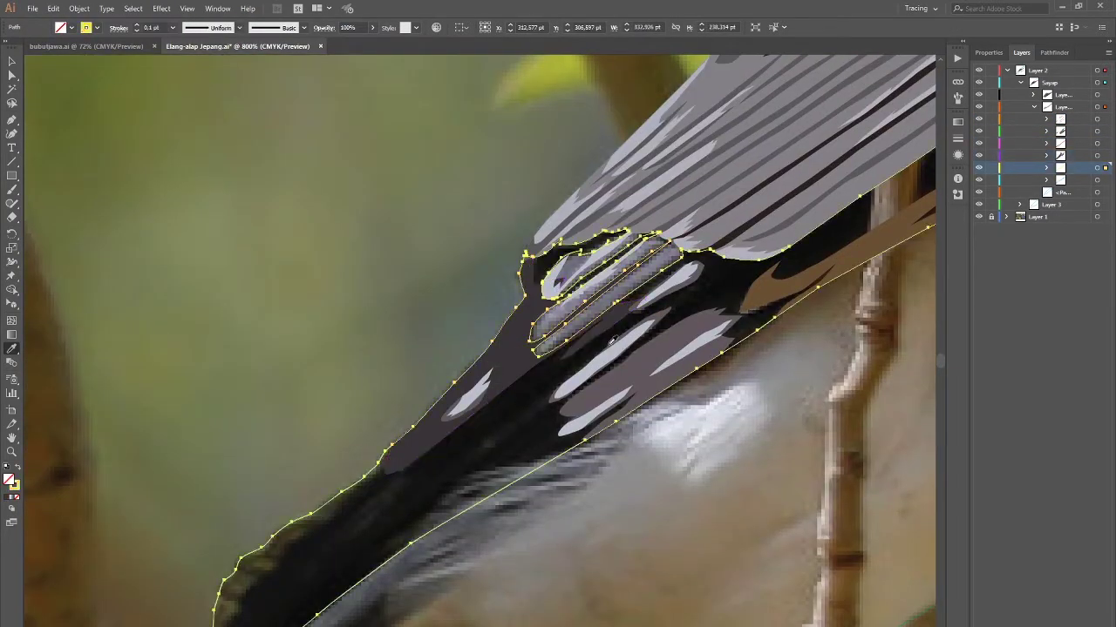
double_click(9, 479)
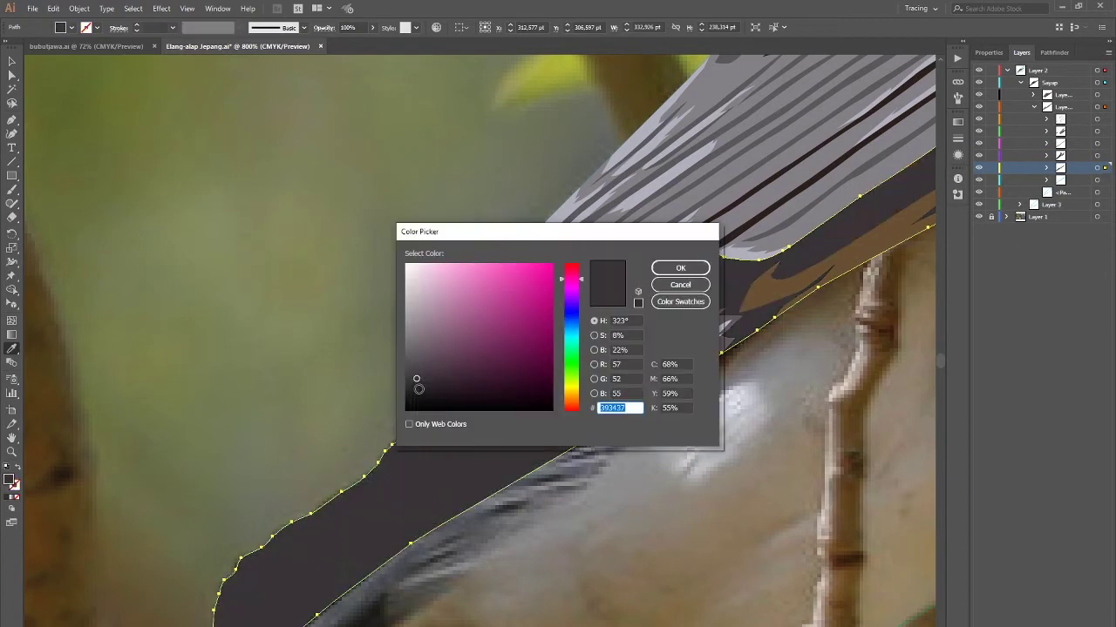
key("Escape")
left_click(1096, 180)
key("v")
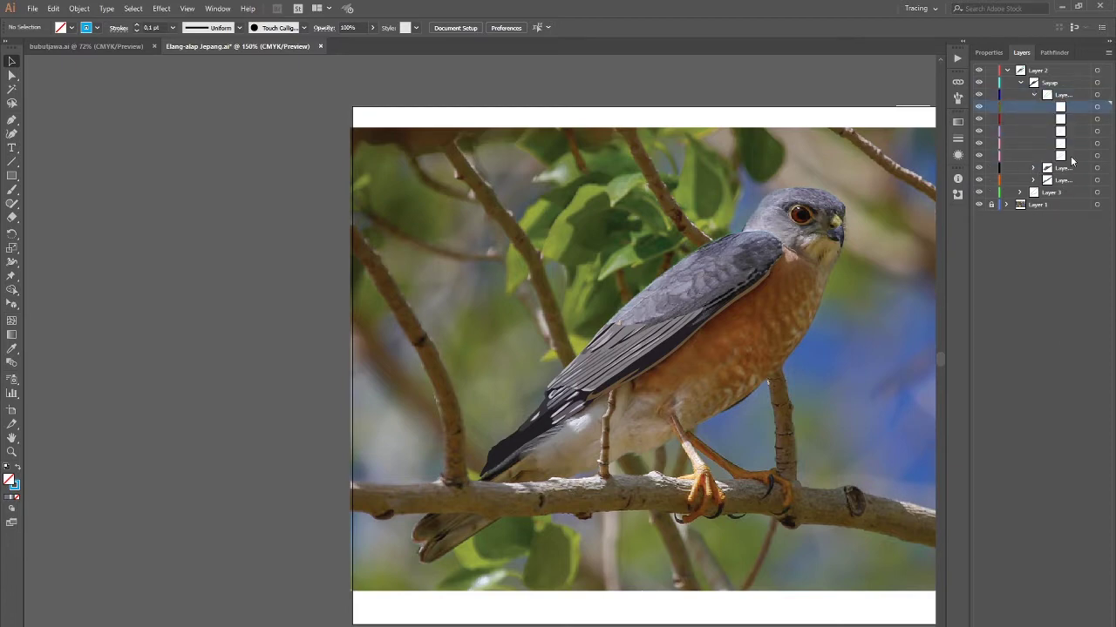
Step: Set Layer 18's colour to Light Blue
double_click(1076, 143)
left_click(768, 197)
left_click(759, 214)
left_click(795, 274)
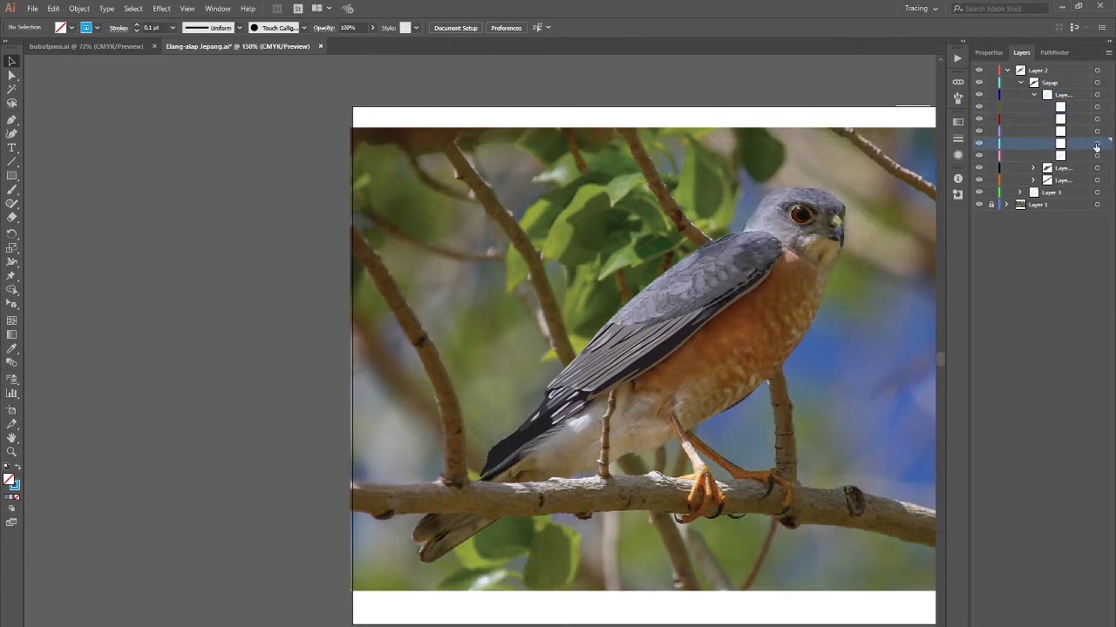
Step: Trace a cyan outline around the upper wing coverts toward the shoulder
scroll(667, 321, "up", 2)
scroll(619, 349, "up", 2)
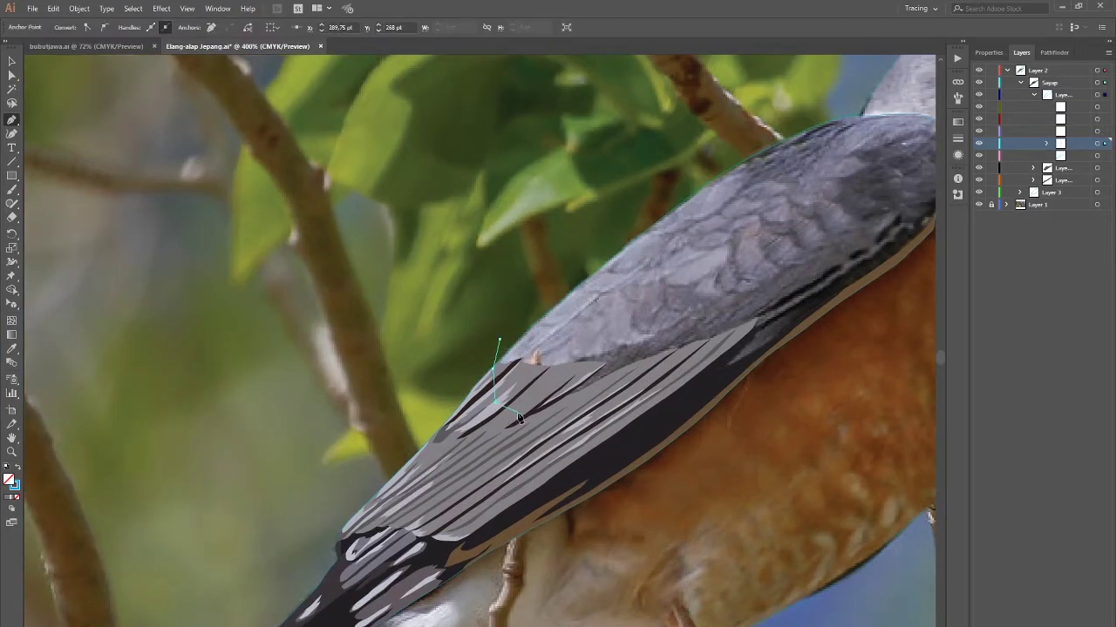
left_click_drag(498, 341, 557, 417)
left_click(636, 389)
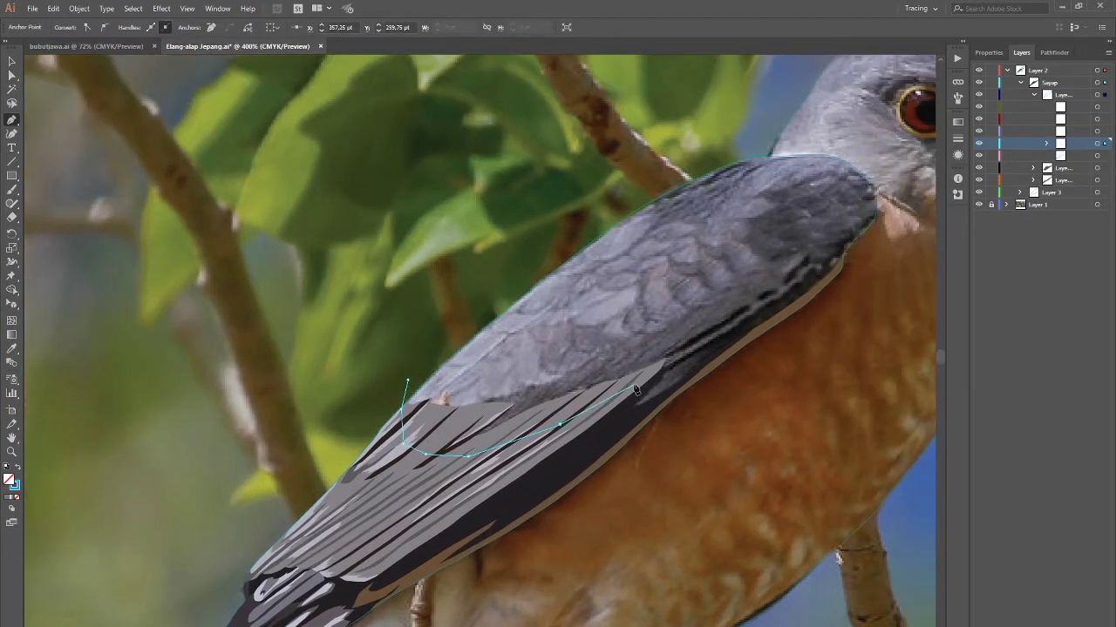
left_click(667, 355)
left_click(702, 334)
left_click(746, 306)
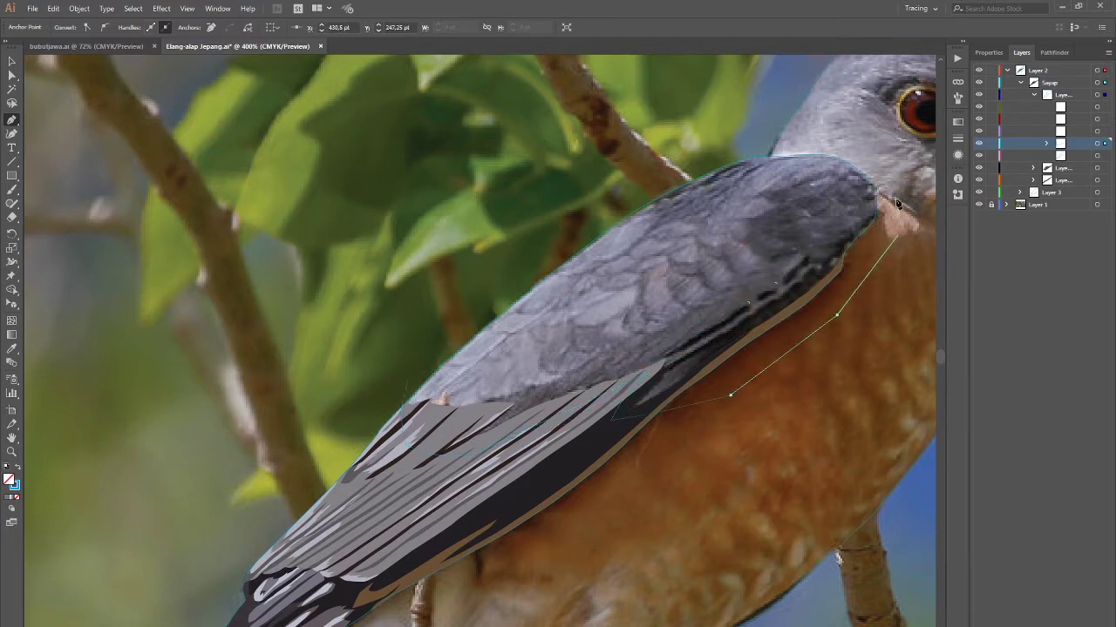
left_click(391, 370, "ctrl")
Step: Nest the sublayer inside the layer above it in the Layers panel
left_click(868, 236, "ctrl")
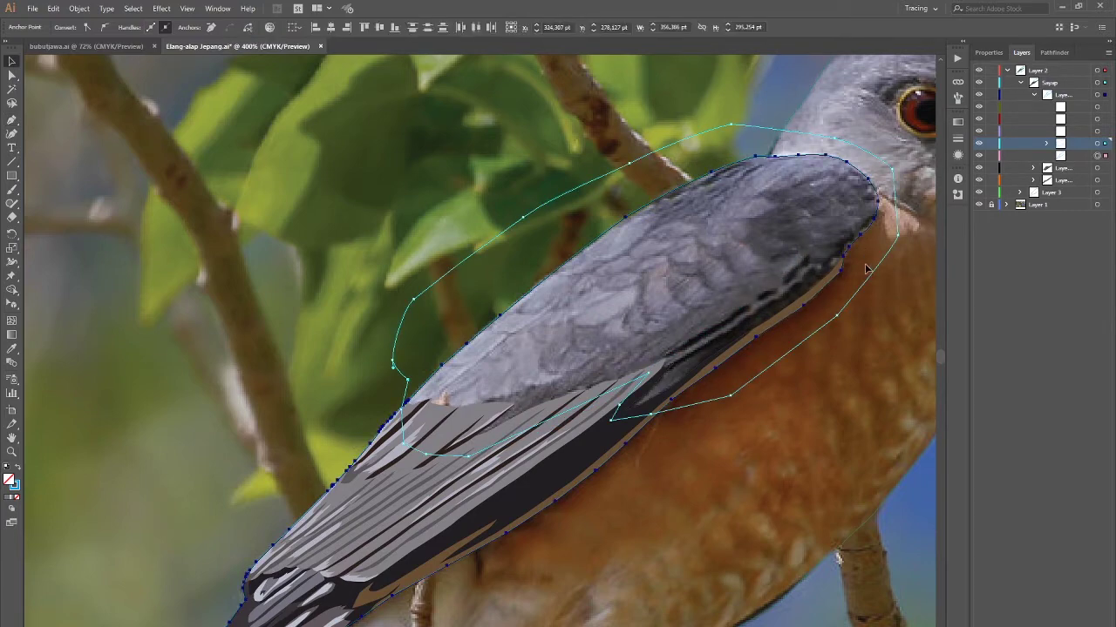
left_click(677, 499)
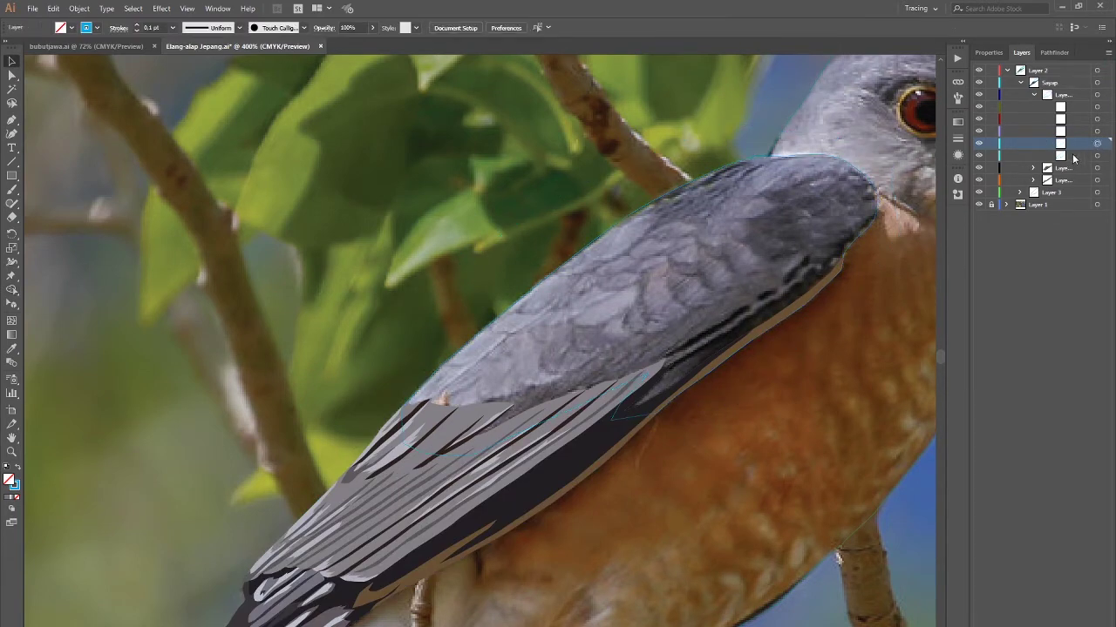
left_click_drag(1096, 145, 1097, 163)
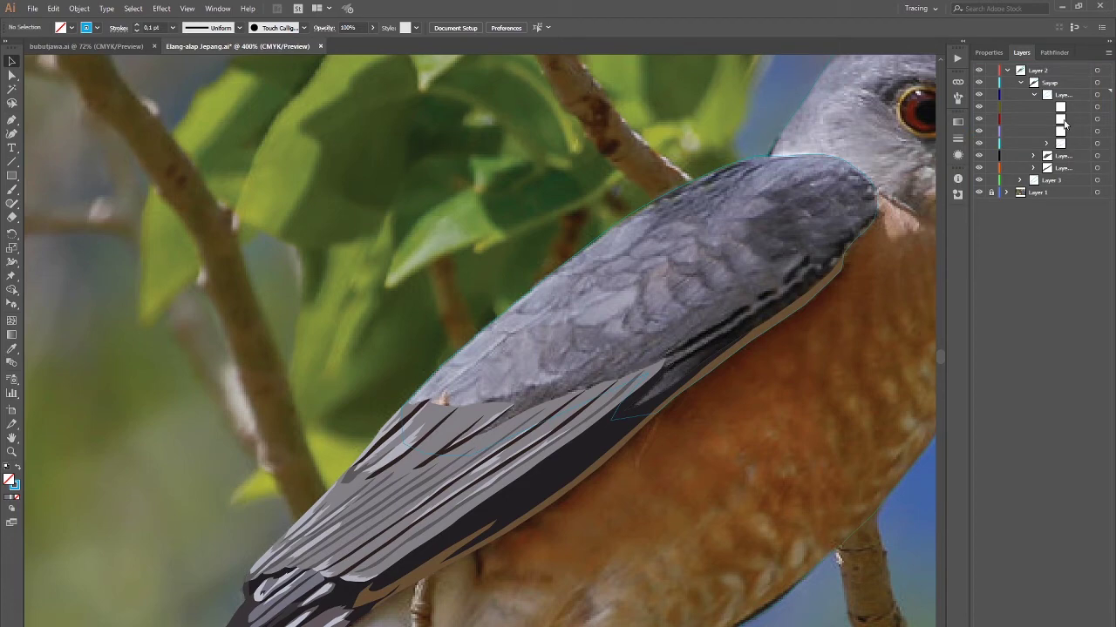
Step: Make the red layer active and begin tracing the dark streak along the covert edge
left_click(1064, 119)
left_click(96, 27)
key("p")
key("ctrl+equal")
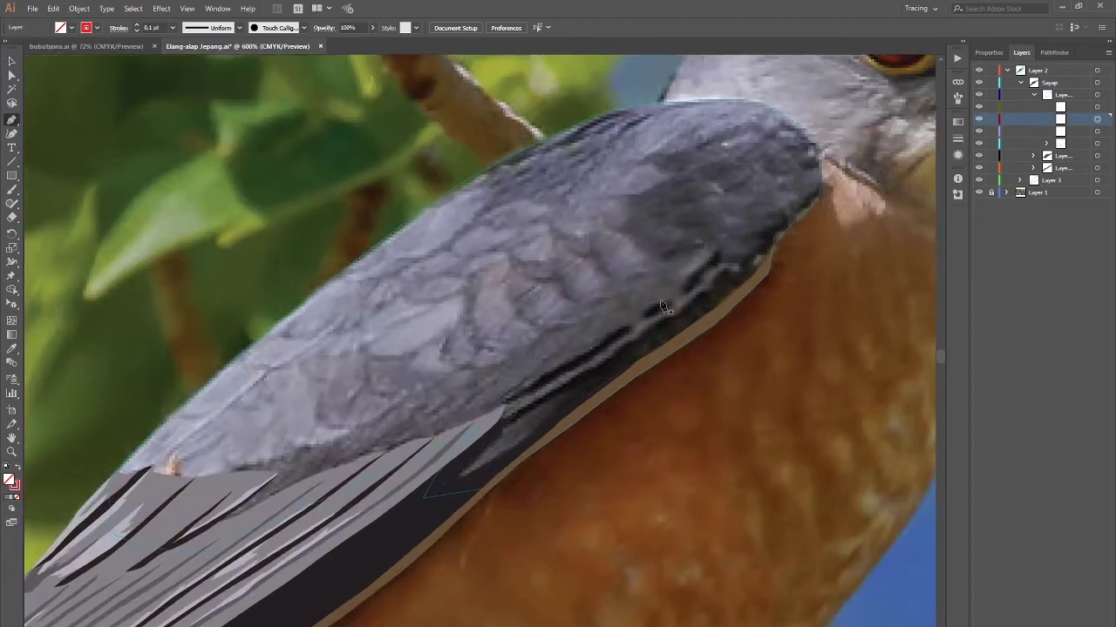
left_click_drag(539, 381, 549, 376)
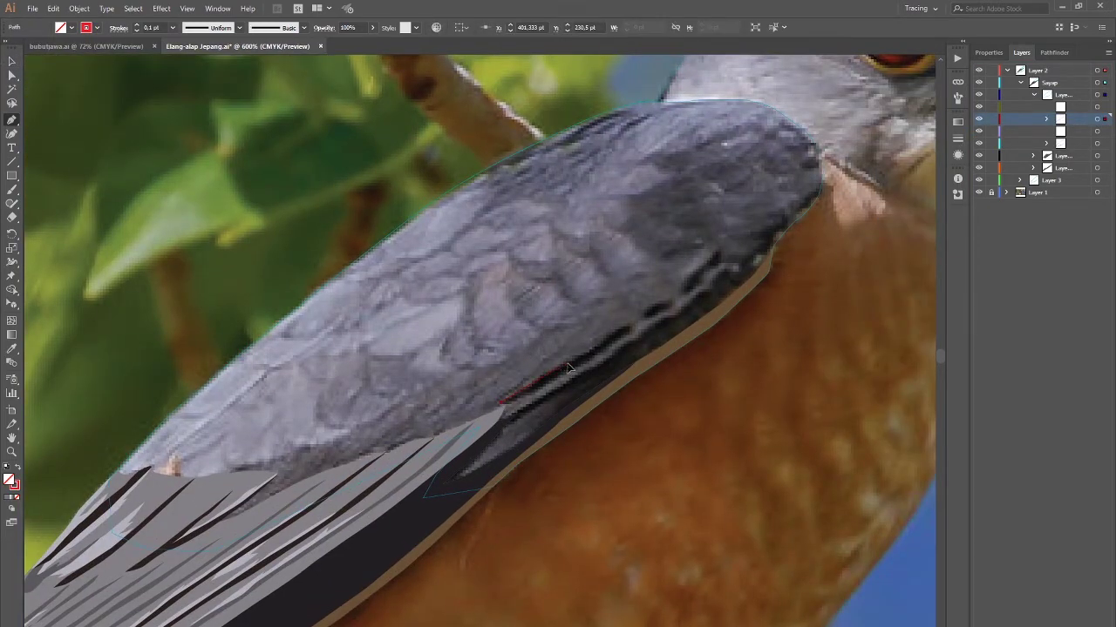
left_click(503, 427)
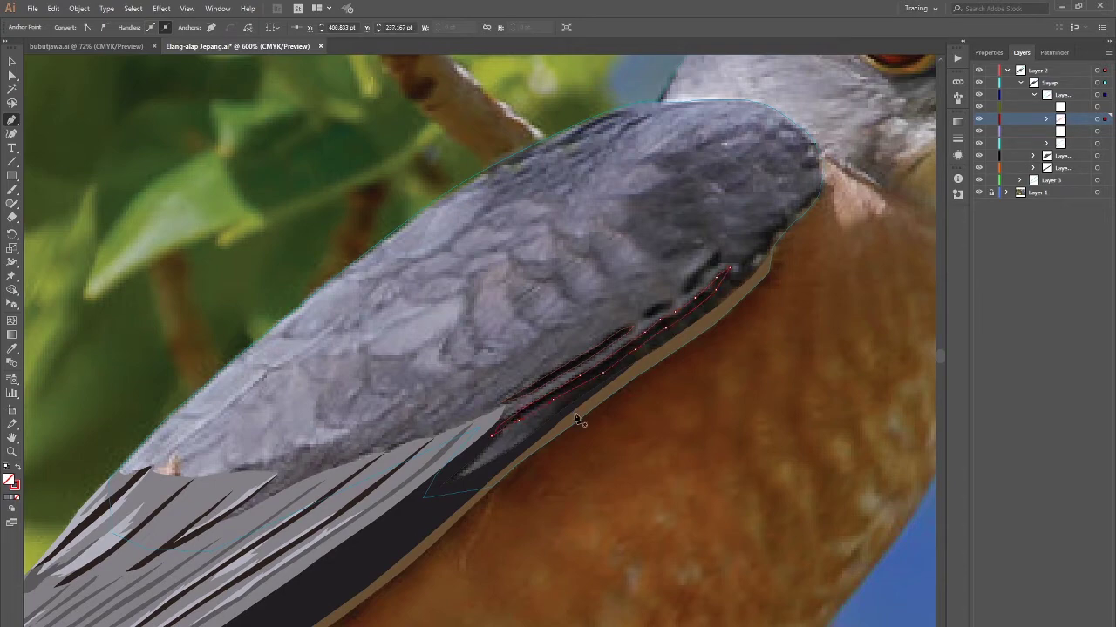
Step: Check the brown wing-edge shape, then add another anchor to the red streak outline
key("v")
left_click(534, 412)
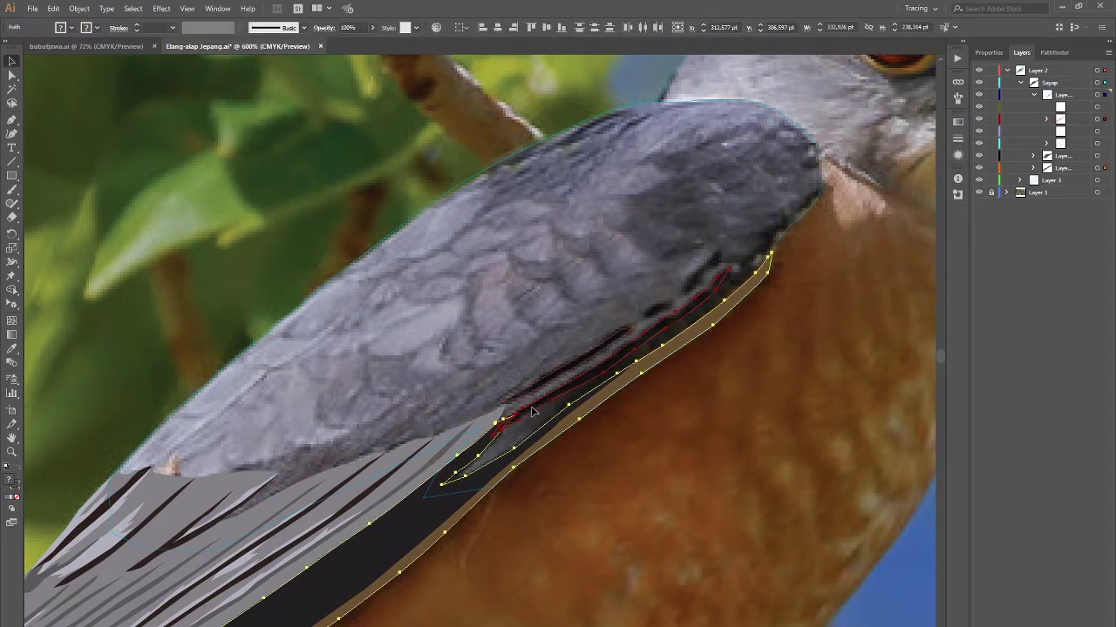
left_click(490, 450)
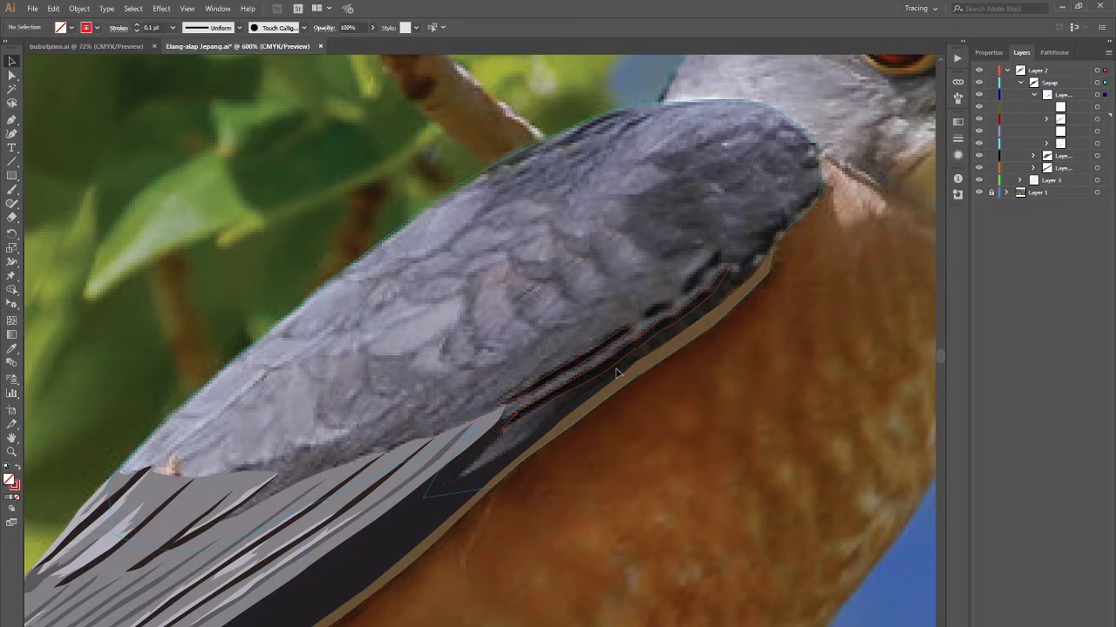
key("p")
scroll(662, 323, "up", 1)
left_click(661, 299)
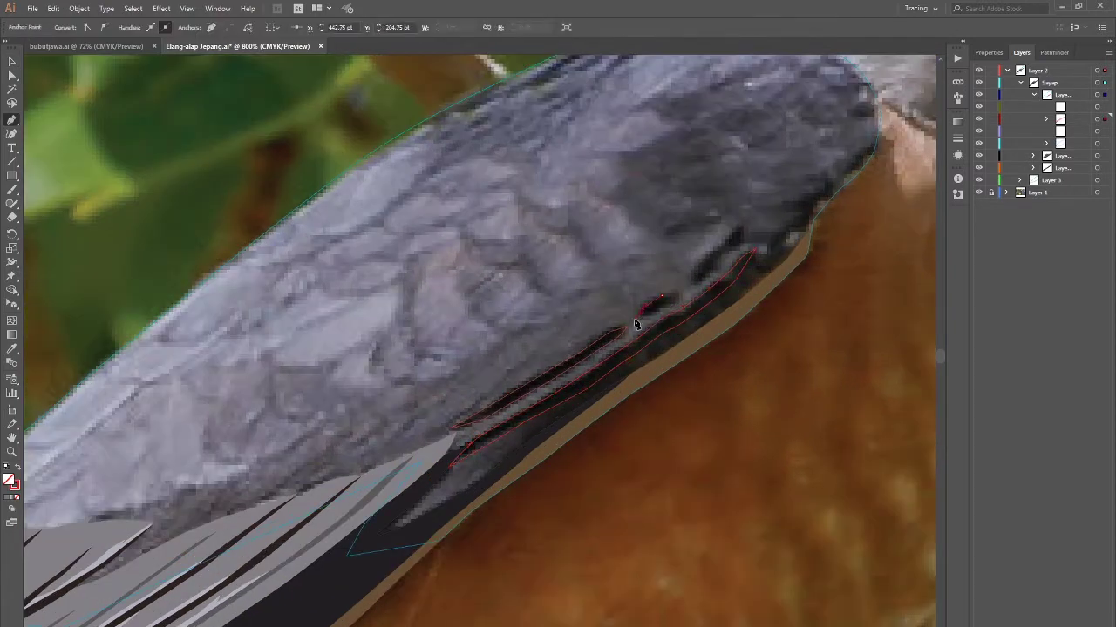
scroll(661, 298, "down", 1)
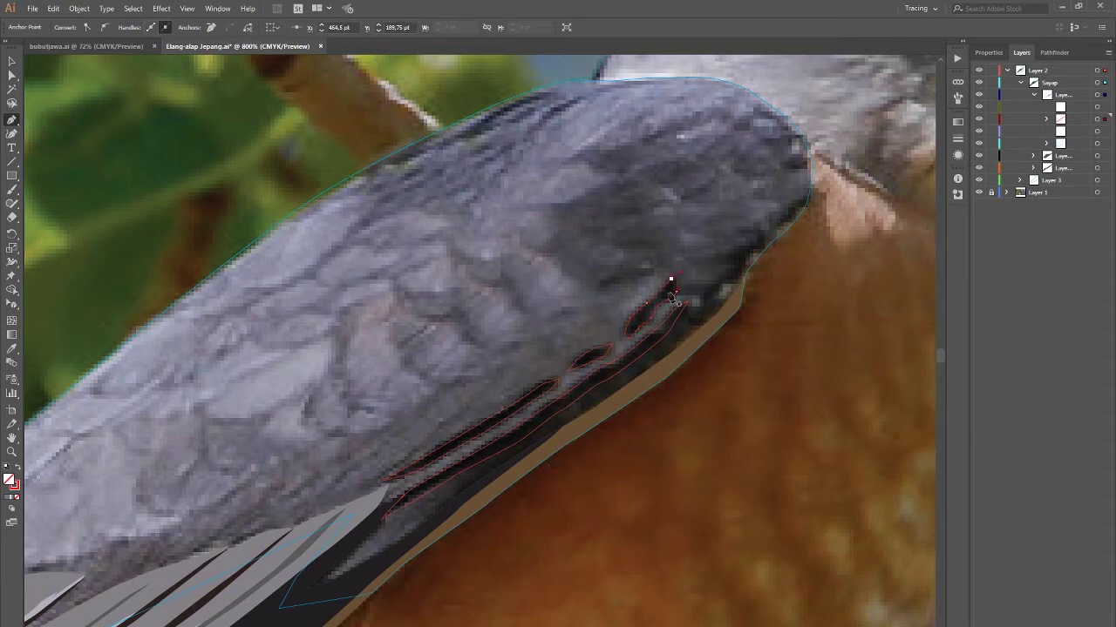
scroll(671, 297, "down", 2)
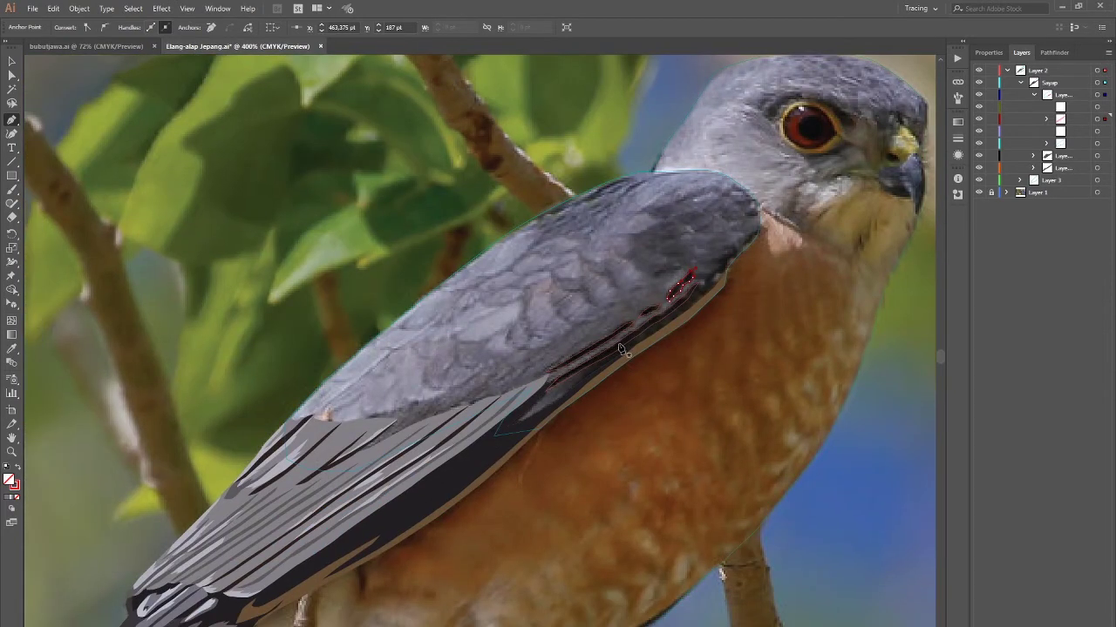
Step: Set the next layer's colour to Yellow in Layer Options
double_click(1060, 131)
left_click(766, 191)
left_click(772, 273)
left_click(786, 273)
Step: Start the yellow covert outline and set the new path's fill to None
left_click(72, 27)
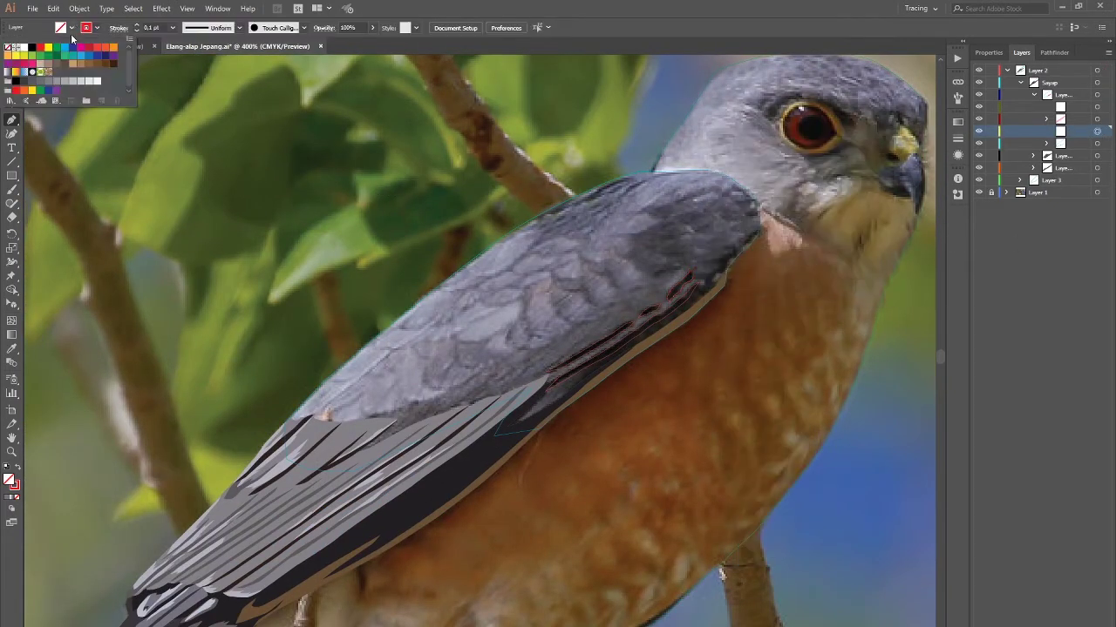
left_click(14, 55)
scroll(366, 423, "up", 2)
left_click(340, 420)
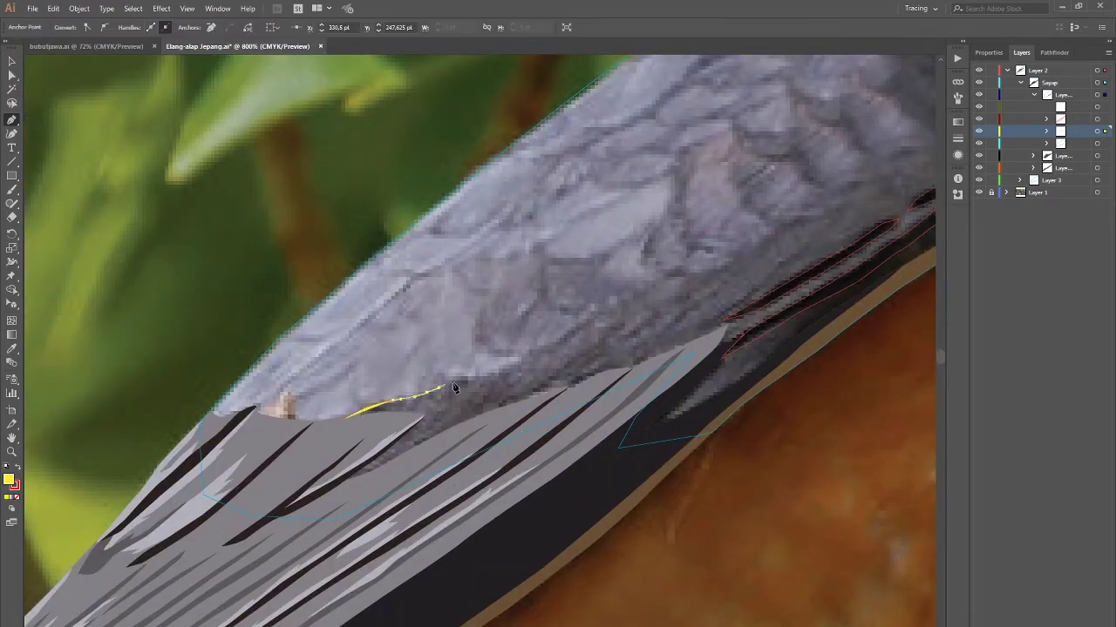
left_click(528, 357)
left_click(989, 52)
left_click(980, 180)
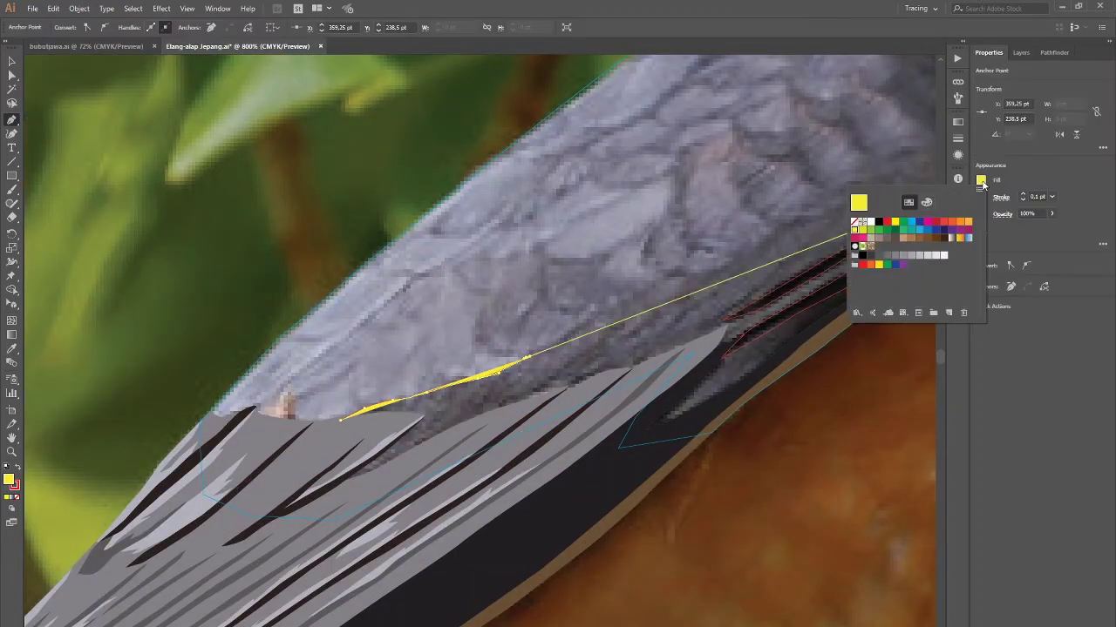
left_click(886, 222)
left_click(980, 180)
left_click(857, 222)
Step: Trace the covert outline along the zigzag feather tips toward the right
left_click(482, 350)
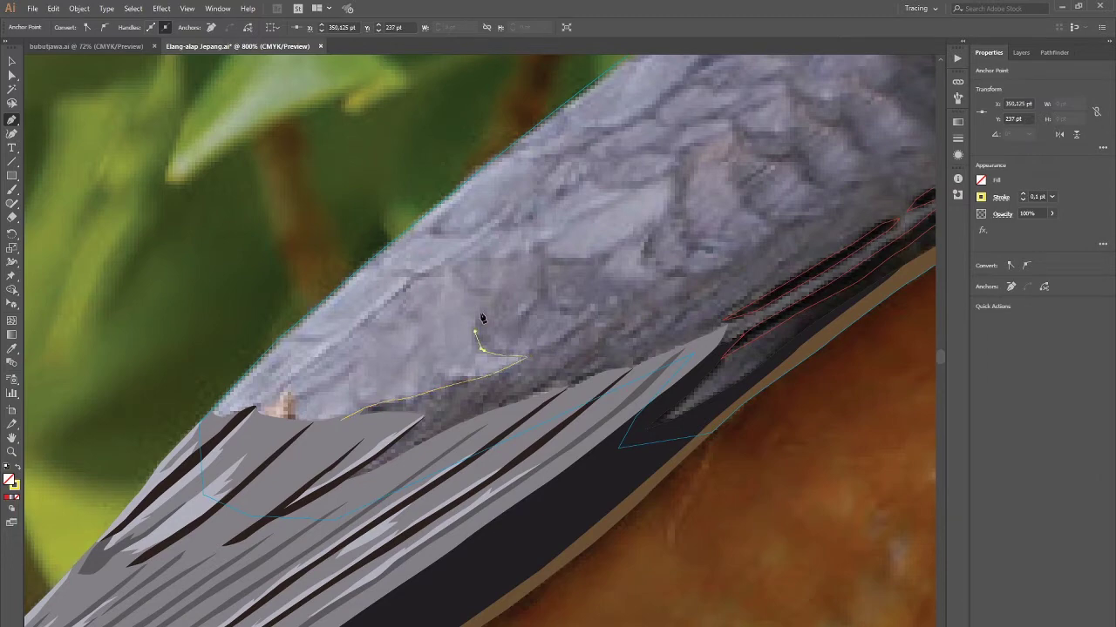
left_click_drag(492, 293, 510, 261)
left_click(546, 246)
left_click(614, 251)
mouse_move(605, 277)
left_mouse_down()
mouse_move(645, 288)
mouse_move(518, 368)
left_mouse_up()
left_click(665, 277)
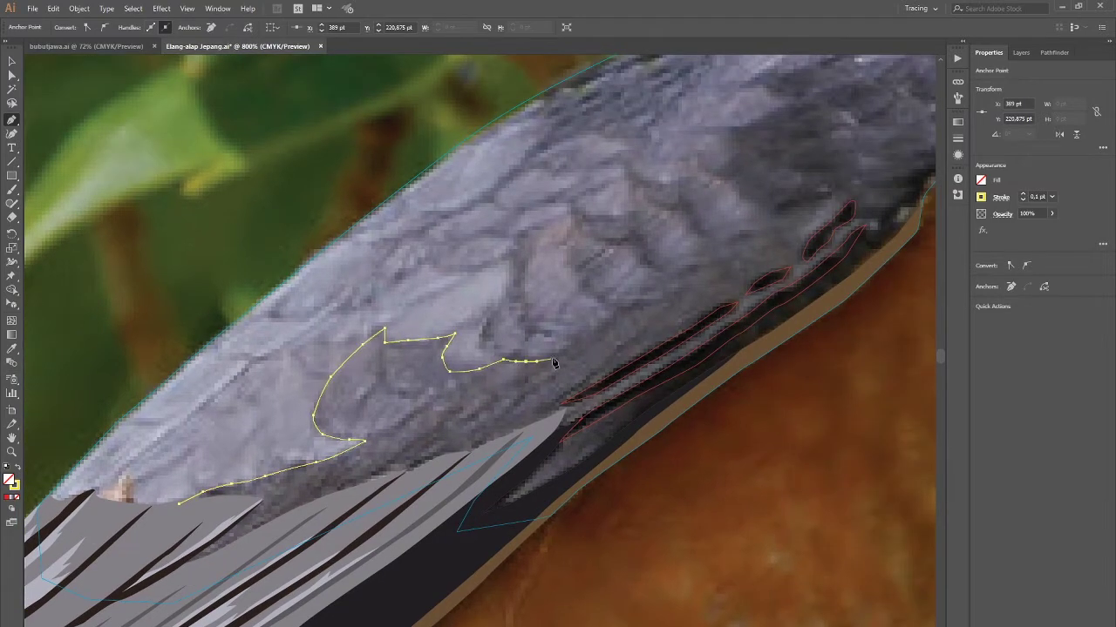
left_click(584, 346)
left_click(619, 319)
left_click_drag(635, 311, 598, 334)
left_click(632, 325)
left_click(652, 307)
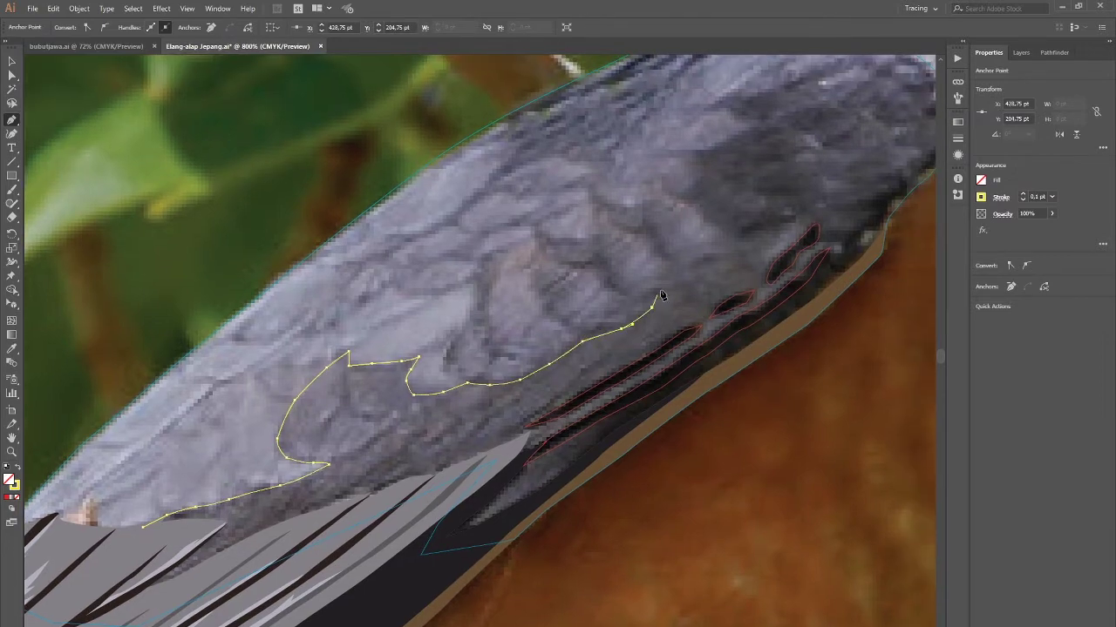
Step: Continue the outline down the wing edge and close it around the lower feathers
left_click_drag(711, 261, 542, 325)
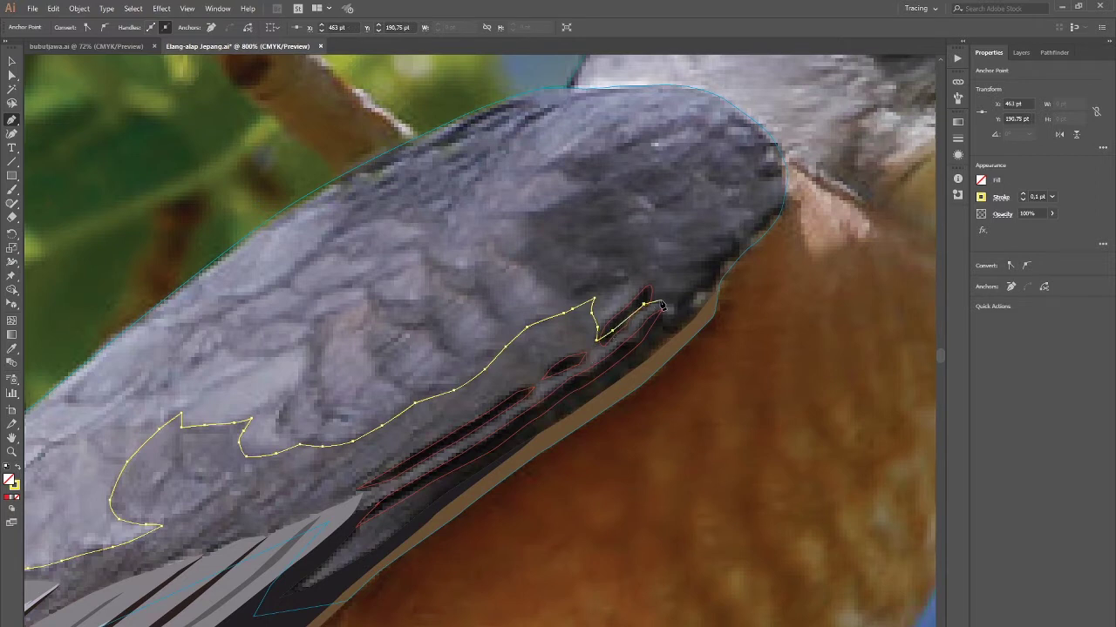
left_click(534, 415)
left_click(446, 471)
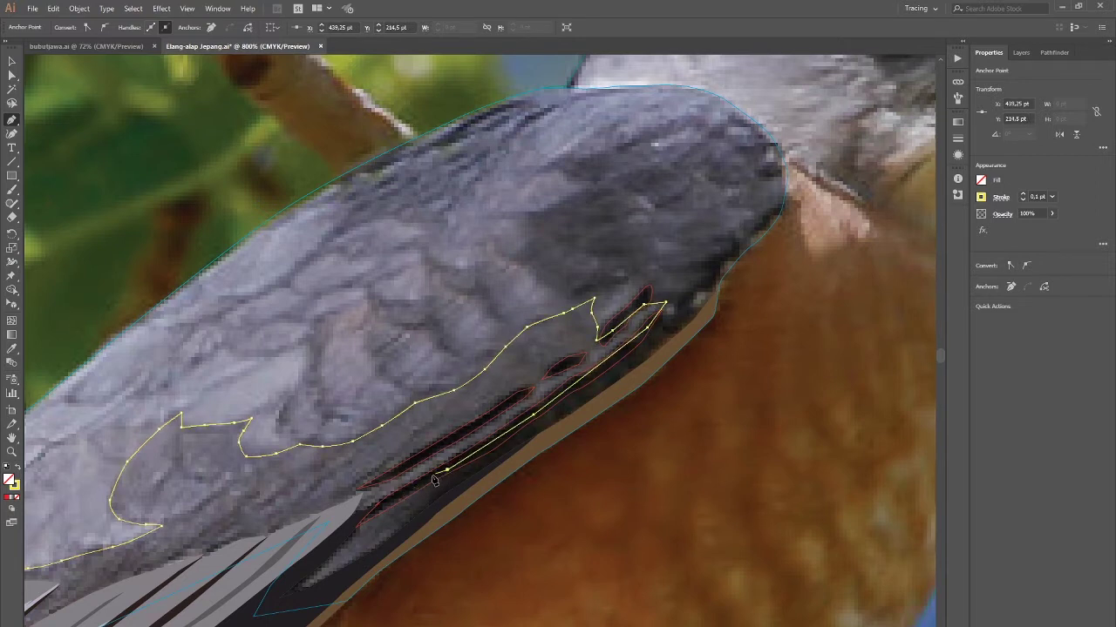
left_click(391, 549)
left_click(350, 619)
left_click_drag(488, 528, 706, 334)
left_click(502, 491)
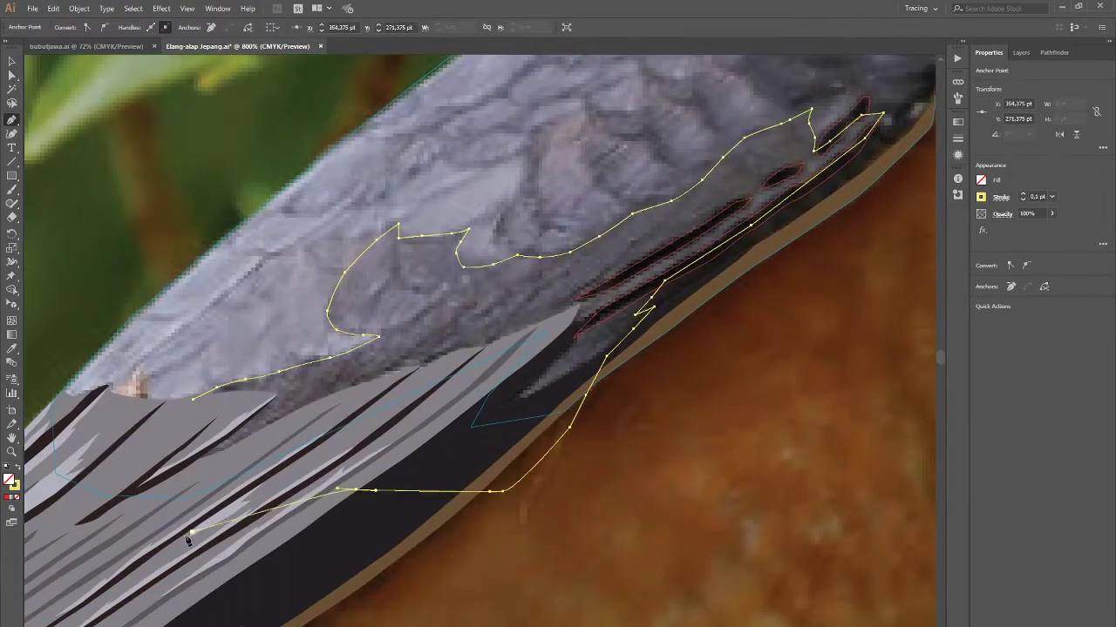
left_click(104, 538)
left_click(160, 442)
Step: Bring the upper-wing shape to front and set the grey shape's fill to None
left_click(222, 404)
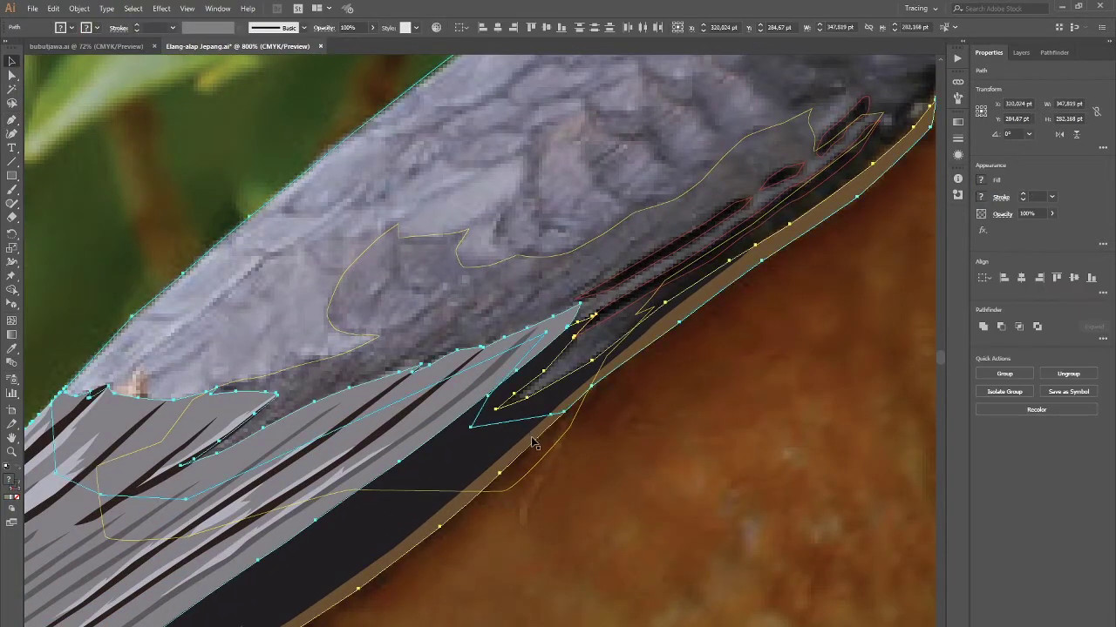
key("ctrl+shift+bracketright")
left_click(786, 154)
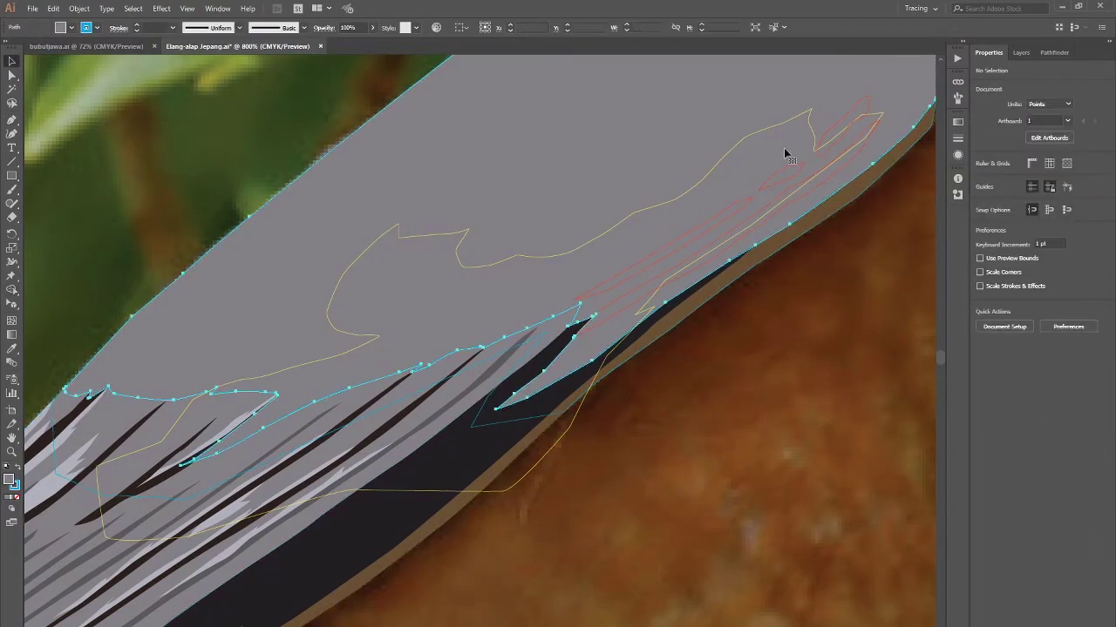
left_click(981, 179)
left_click(858, 225)
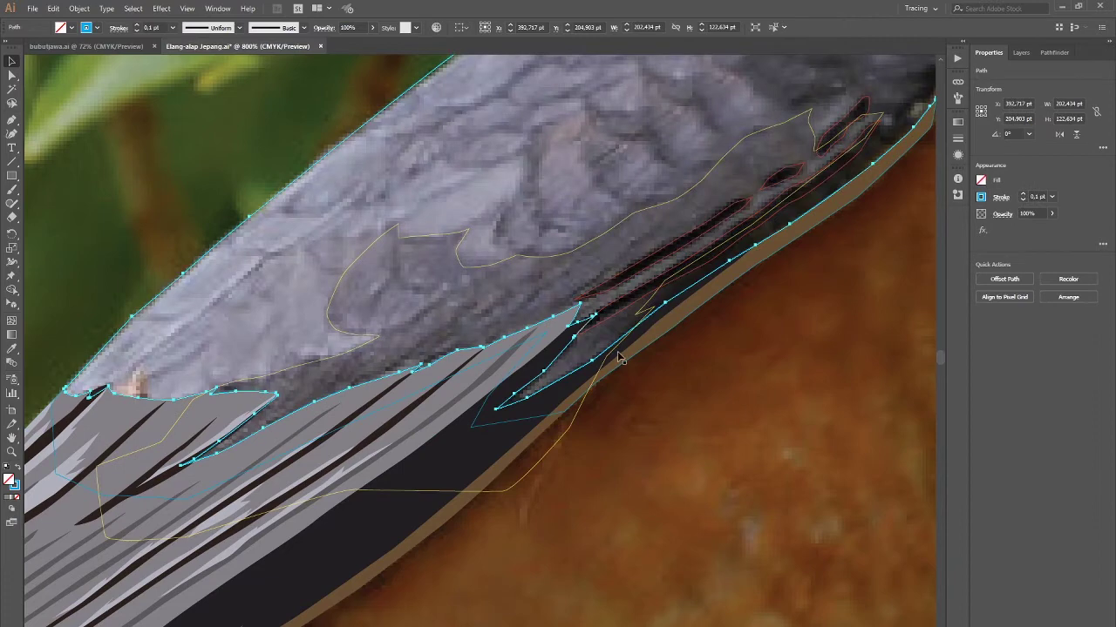
left_click(599, 427)
Step: Merge a region into the wing path with Shape Builder, then open Layer 21's options
scroll(717, 369, "down", 3)
scroll(543, 442, "up", 2)
left_click(544, 443)
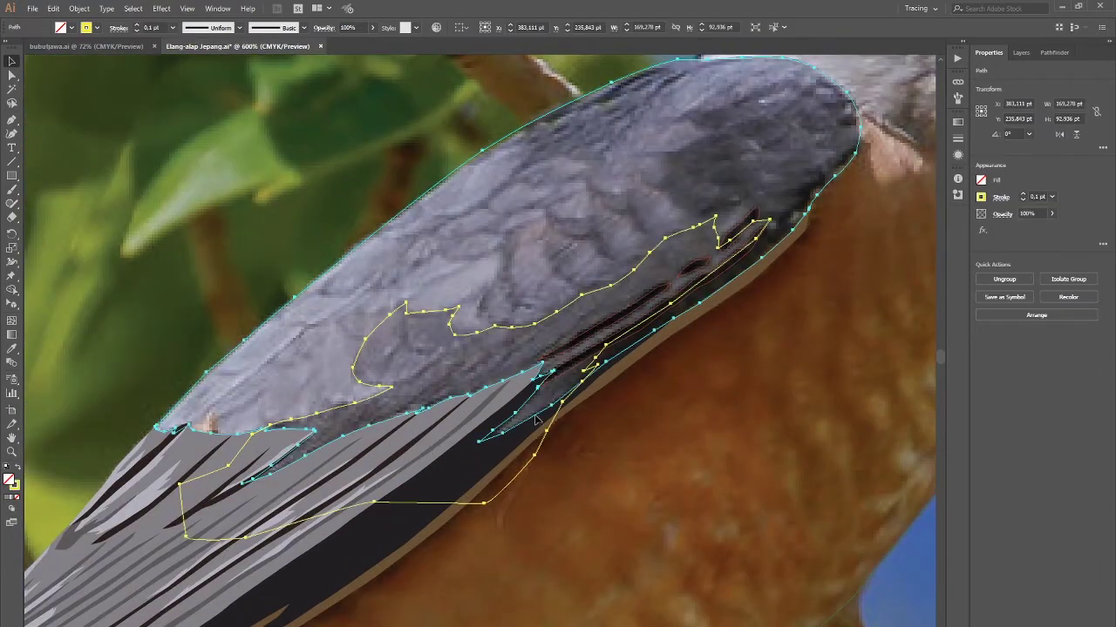
key("shift+m")
left_click(571, 458)
left_click_drag(574, 460, 612, 453)
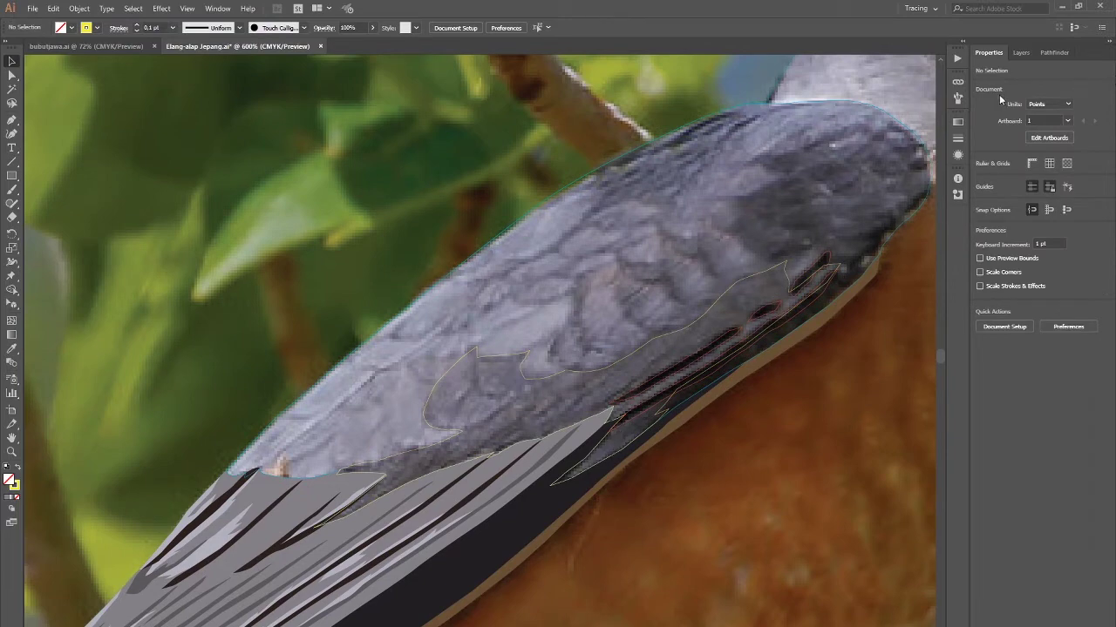
left_click(1020, 52)
double_click(1060, 106)
Step: Set the layer colour to Magenta and make the stroke colour magenta
left_click(767, 195)
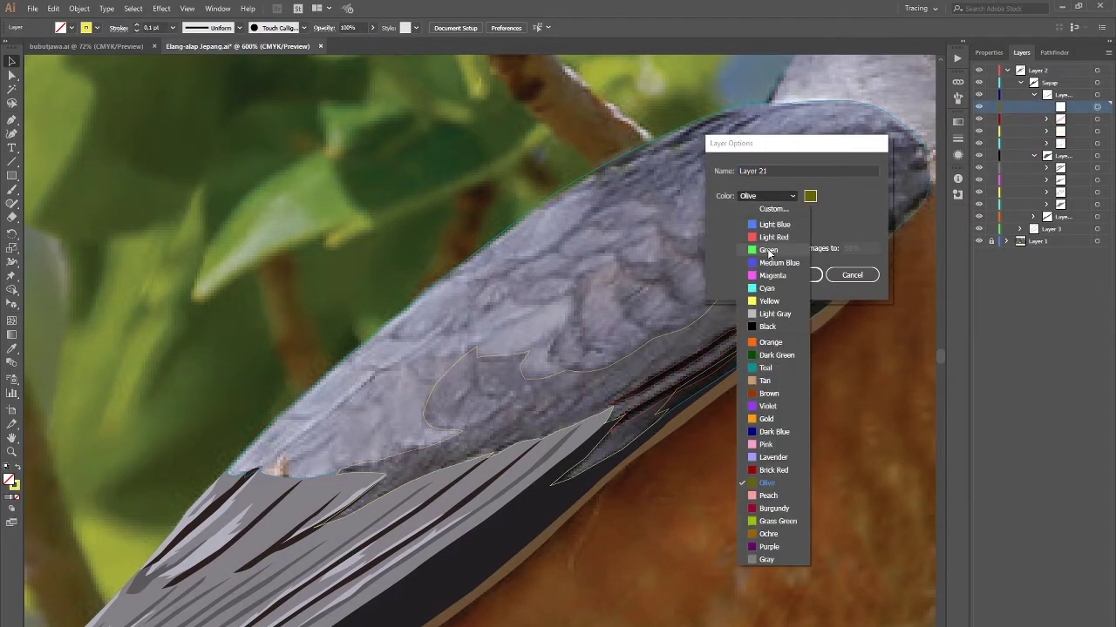
left_click(765, 276)
key("Return")
left_click(61, 27)
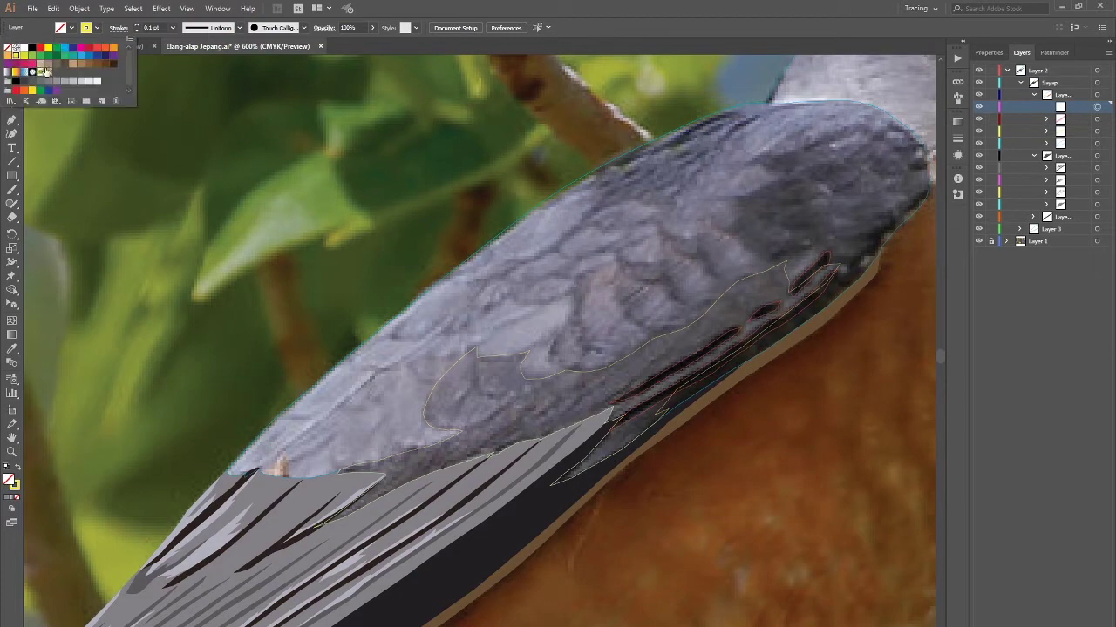
left_click(82, 54)
Step: Start barb outlines along the upper wing edge, undoing a stray segment
scroll(323, 436, "up", 1)
scroll(440, 434, "up", 1)
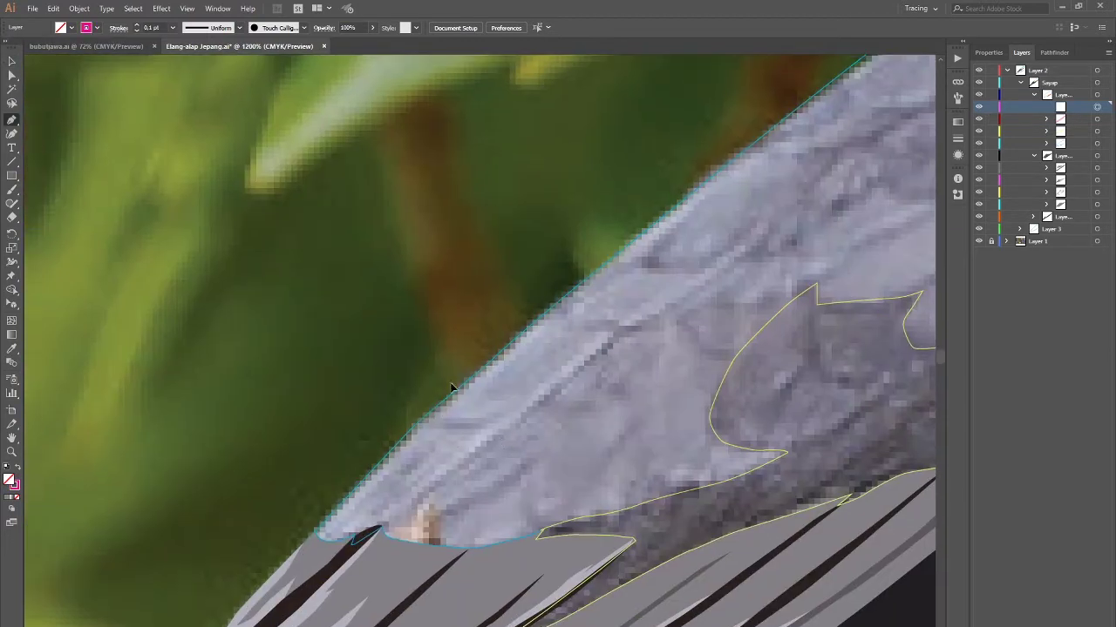
left_click(450, 389)
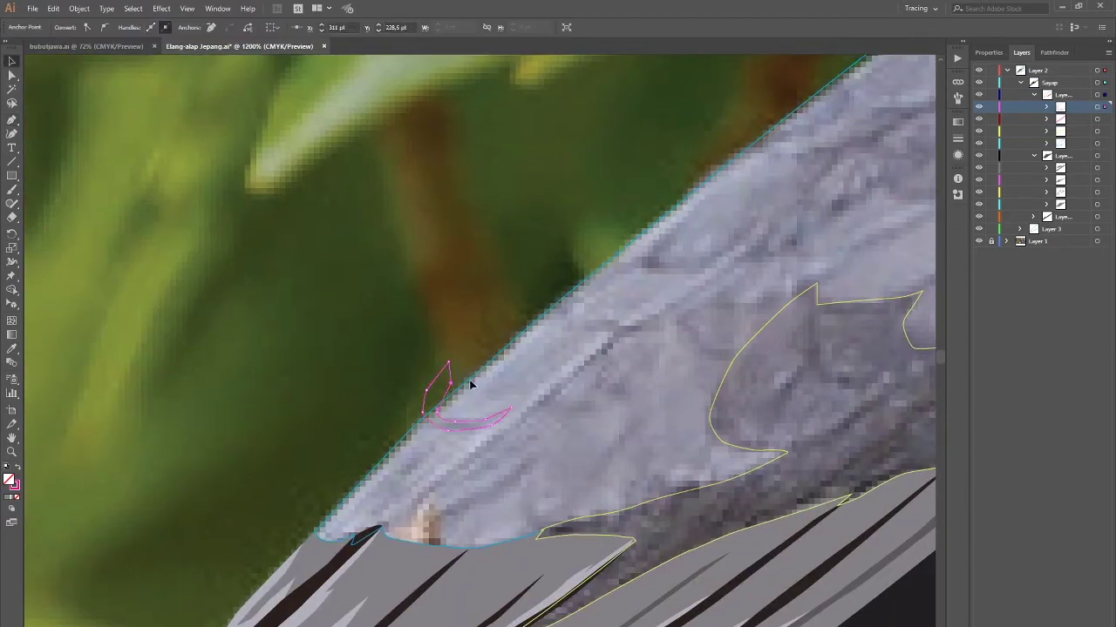
key("ctrl+z")
scroll(575, 429, "up", 1)
scroll(575, 428, "down", 1)
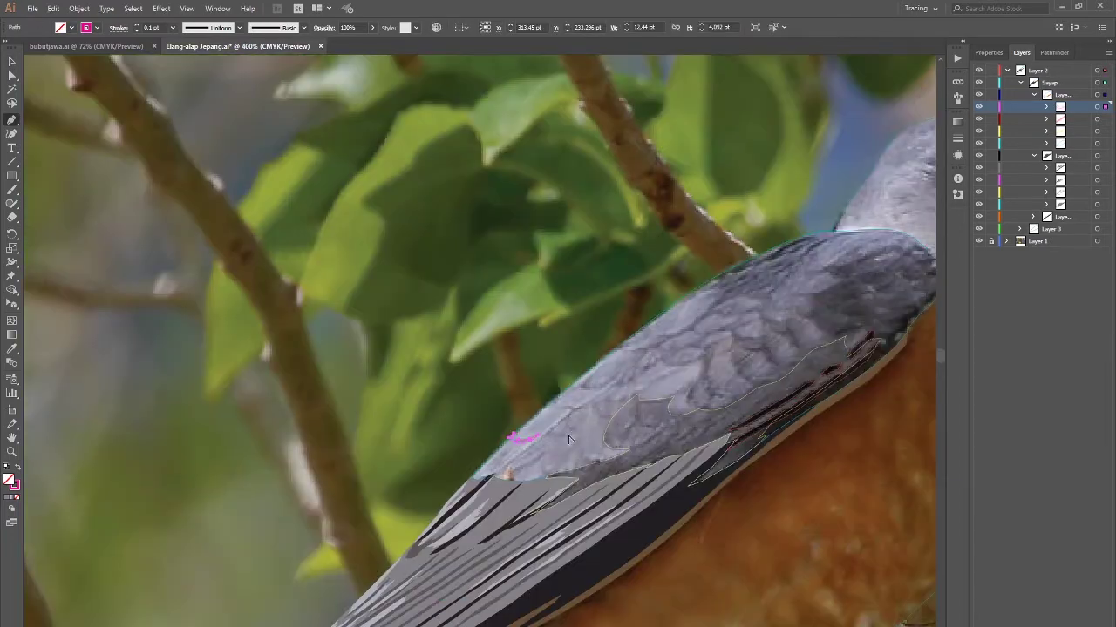
scroll(562, 440, "up", 1)
scroll(560, 443, "up", 1)
left_click(401, 586)
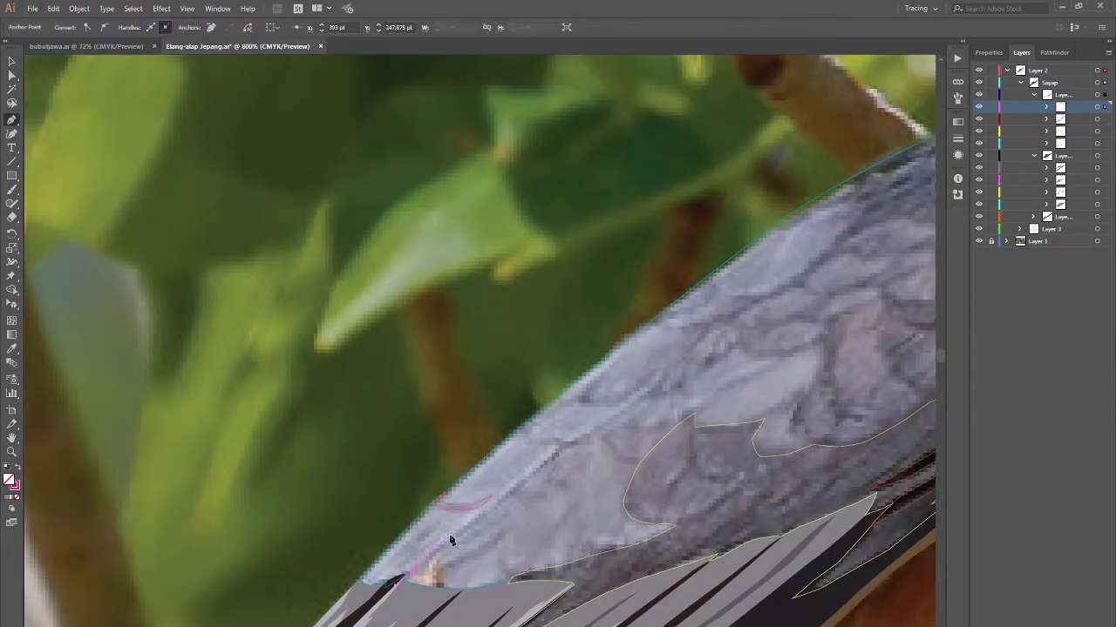
scroll(556, 449, "up", 1)
scroll(523, 462, "up", 2)
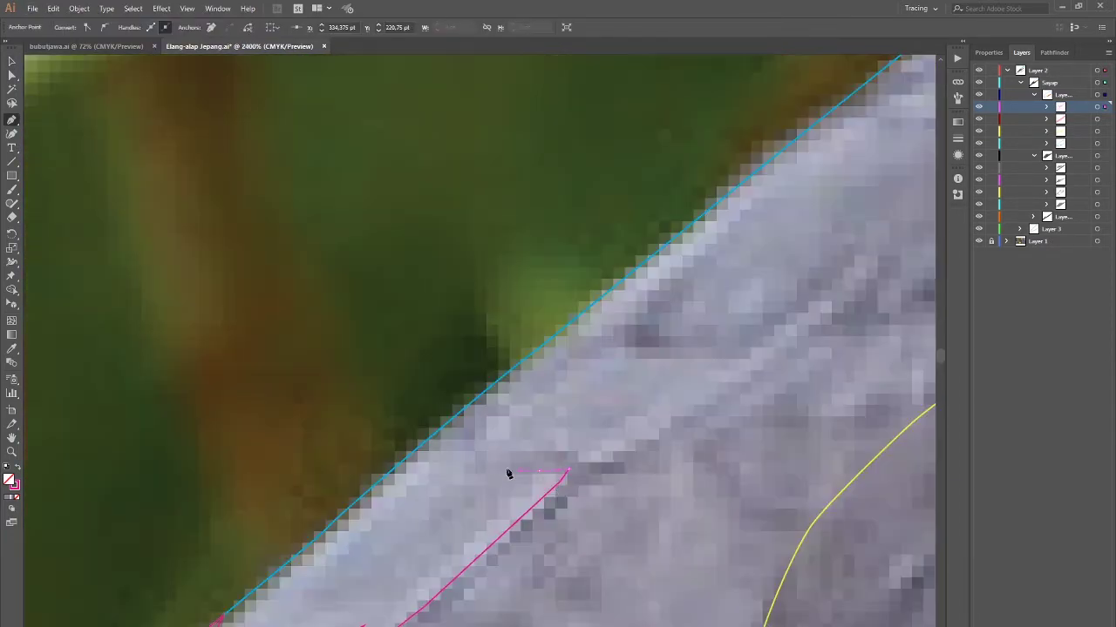
scroll(525, 505, "down", 4)
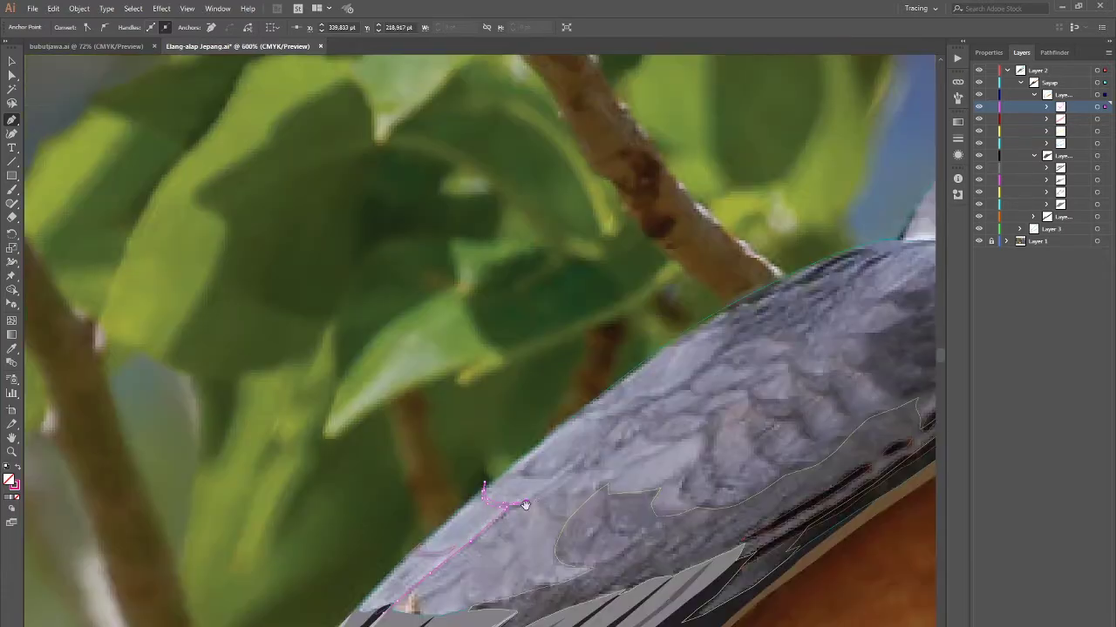
scroll(549, 488, "up", 2)
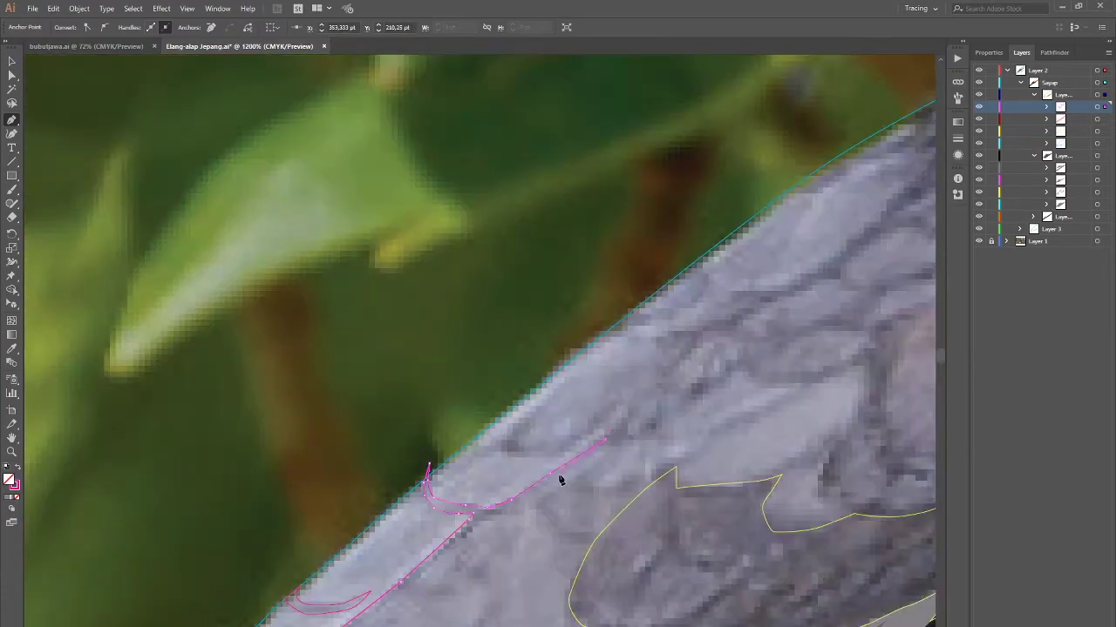
scroll(494, 521, "down", 2)
scroll(515, 410, "up", 2)
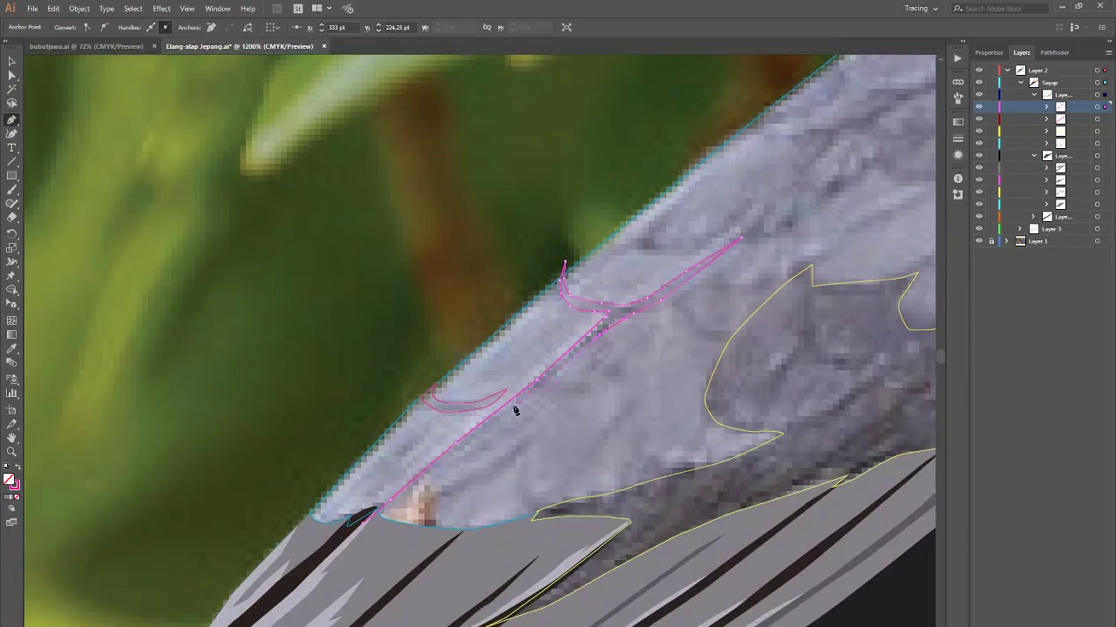
Step: Select the cyan wing-edge outline, then trace a barb curving toward the yellow outline
left_click(488, 362, "ctrl")
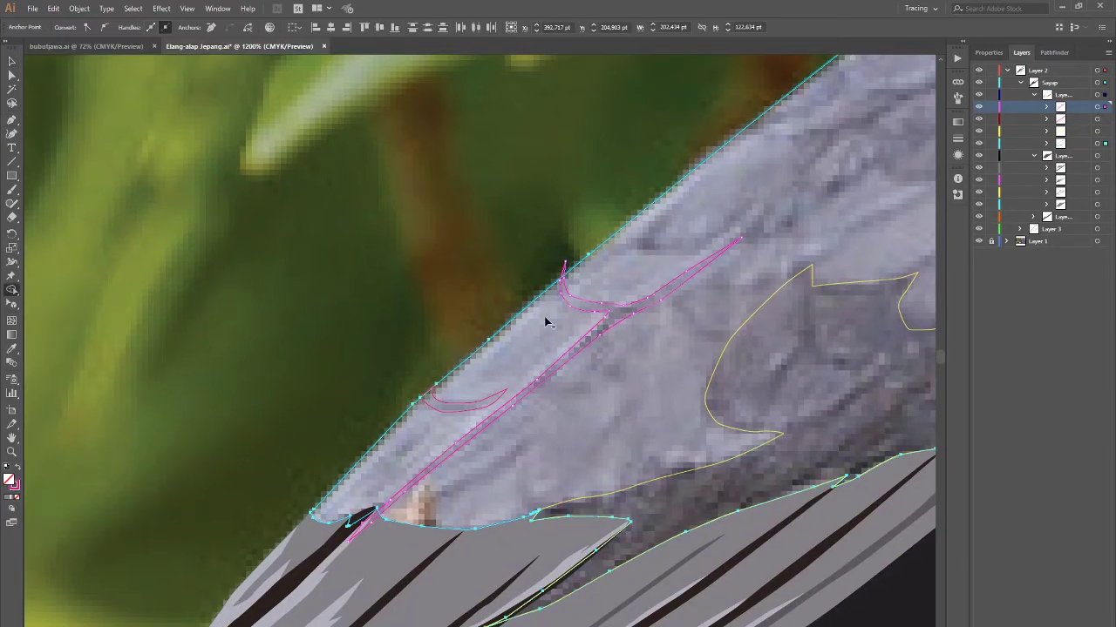
scroll(560, 284, "up", 3)
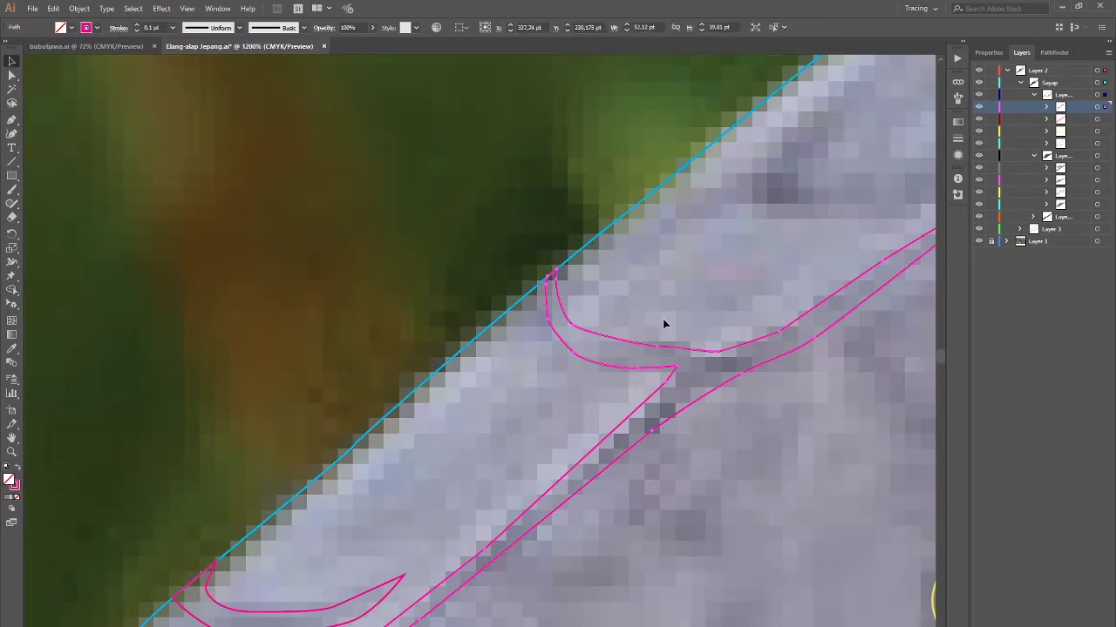
scroll(633, 413, "down", 3)
key("p")
scroll(558, 444, "down", 3)
scroll(479, 465, "up", 1)
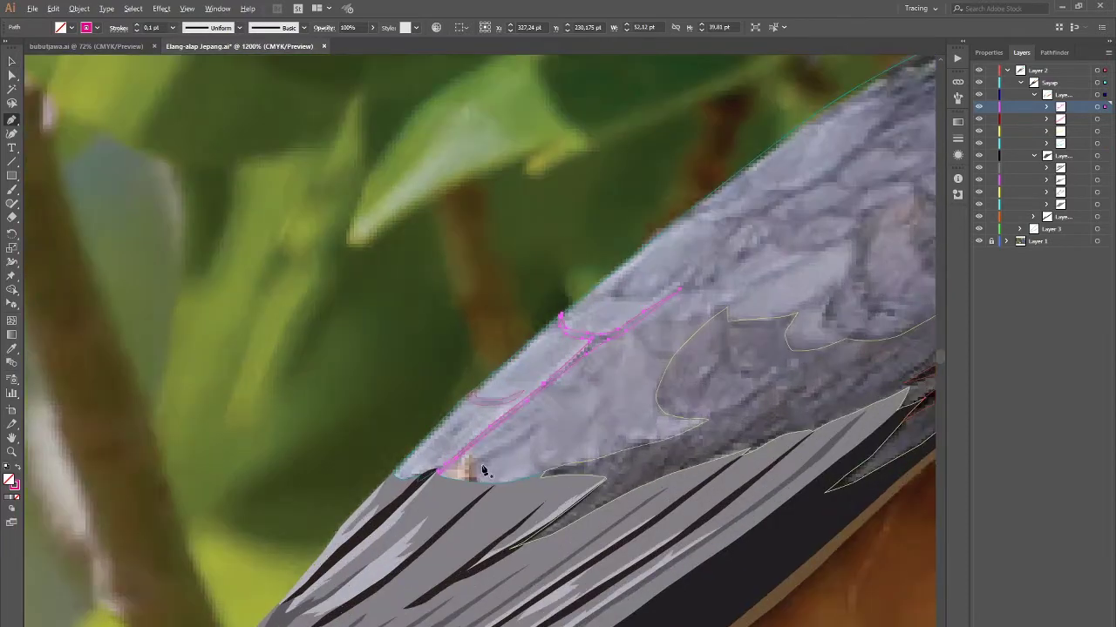
scroll(357, 499, "up", 3)
left_click(625, 348)
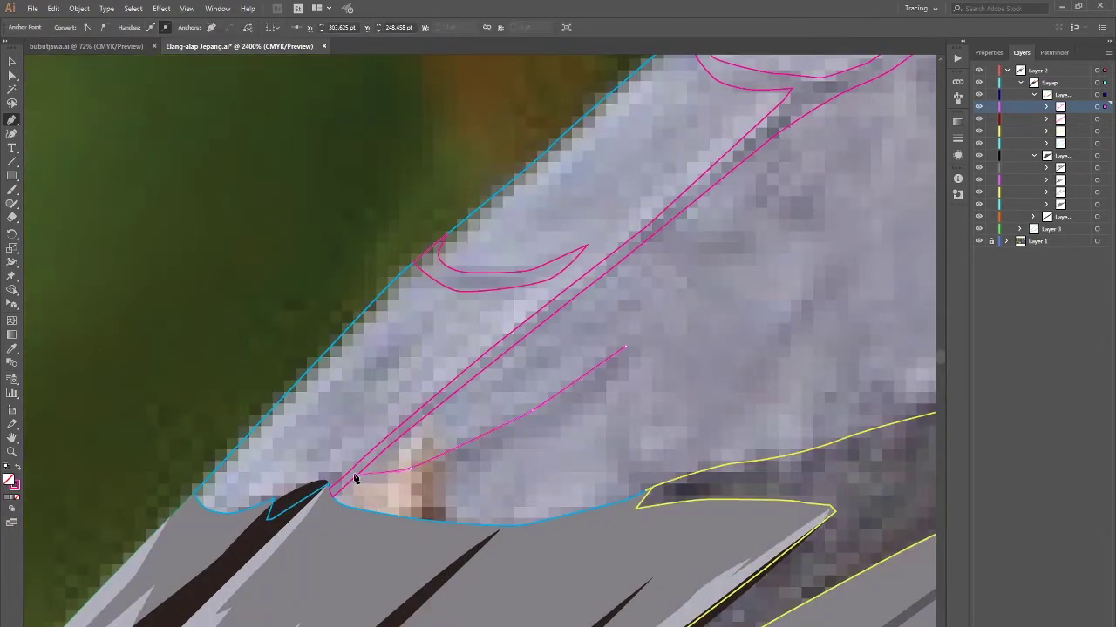
left_click(602, 390)
left_click_drag(660, 488, 697, 475)
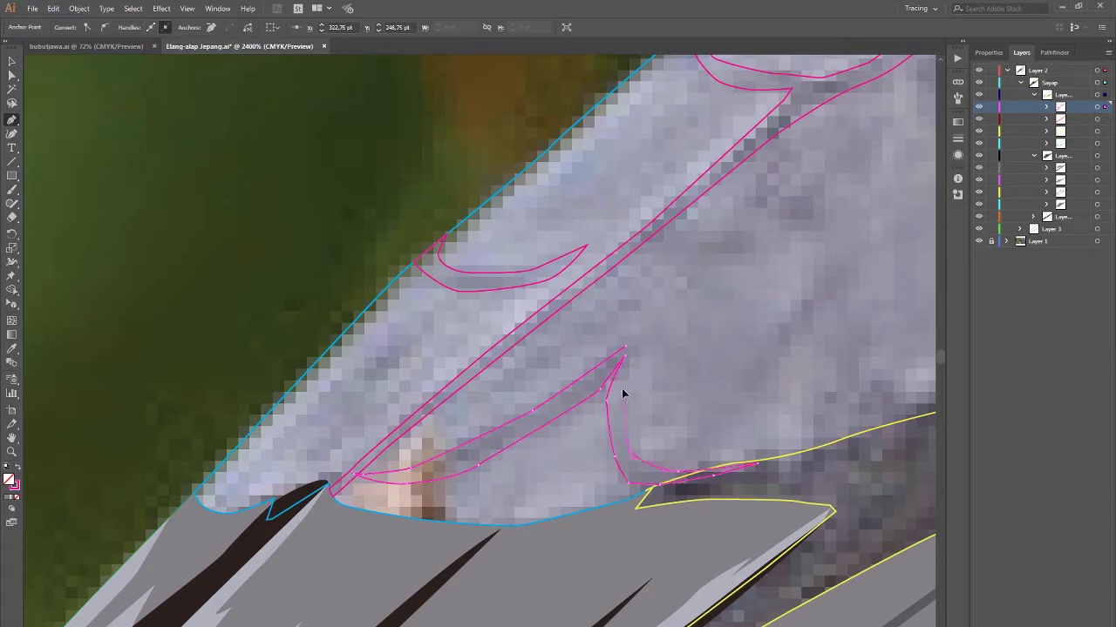
left_click_drag(625, 346, 648, 357)
Step: Check the yellow covert outline, then trace another barb and close its lower loop
key("v")
left_click(794, 484)
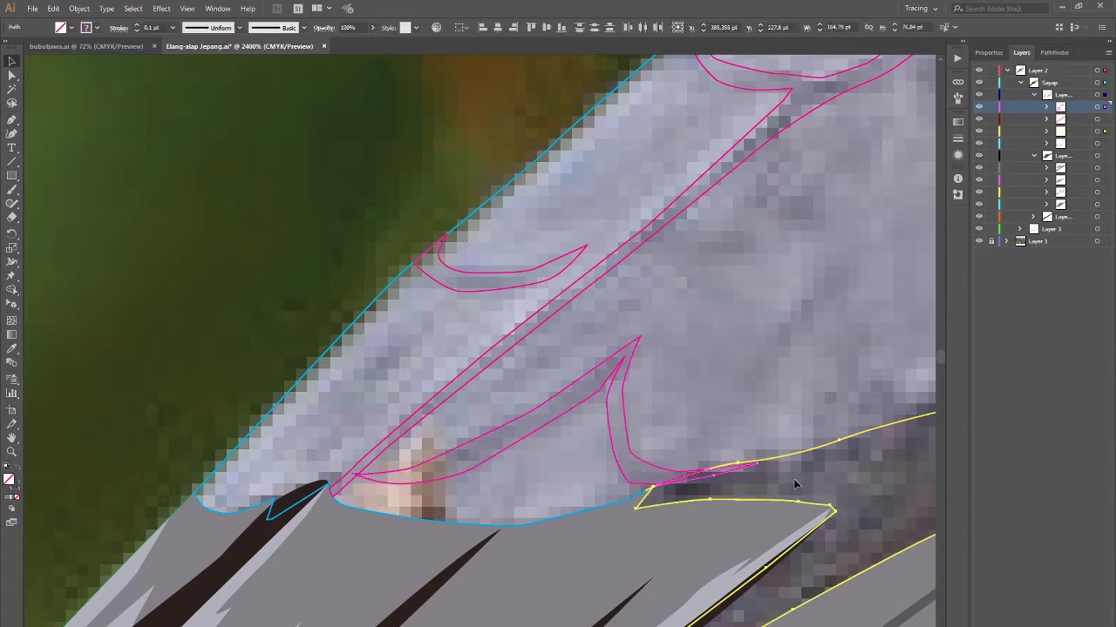
key("ctrl+shift+a")
key("p")
scroll(672, 453, "down", 4)
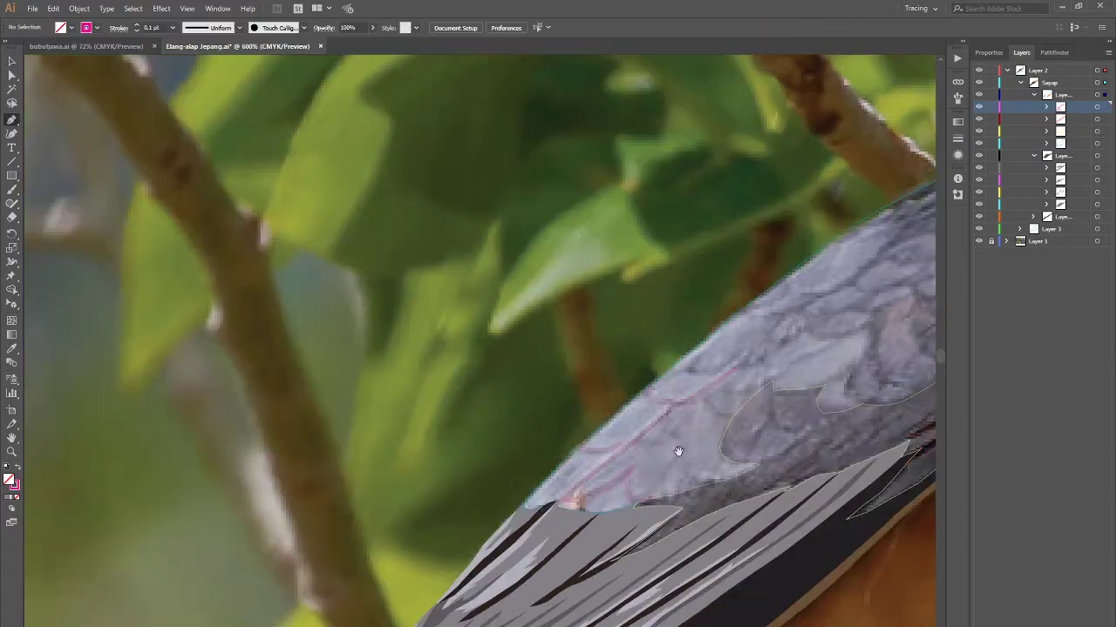
left_click(728, 488)
scroll(728, 488, "up", 2)
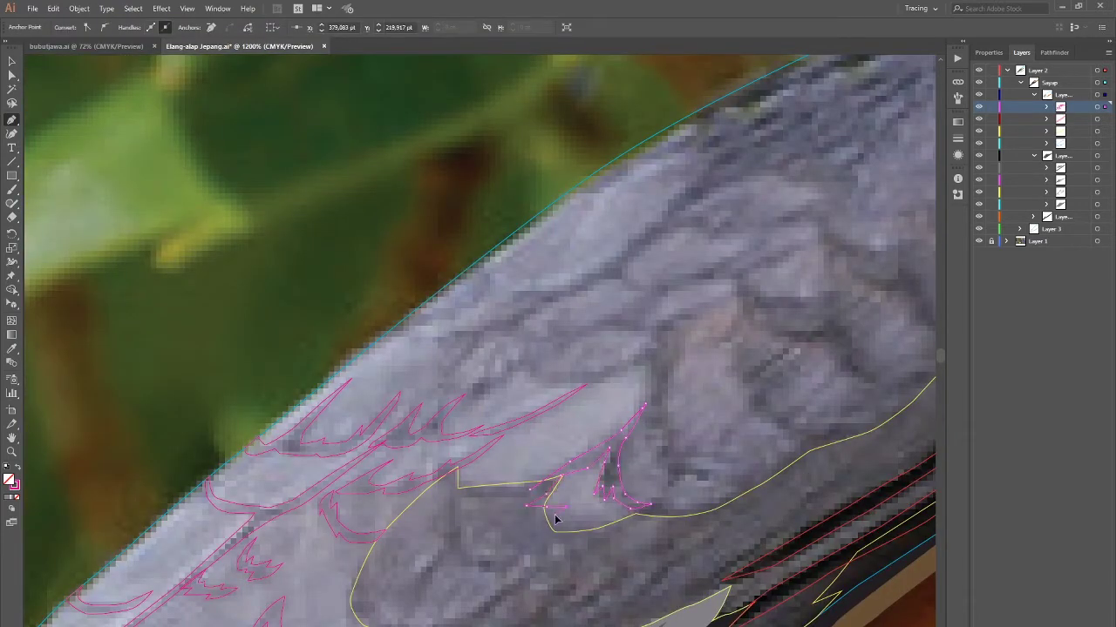
left_click(555, 563)
key("v")
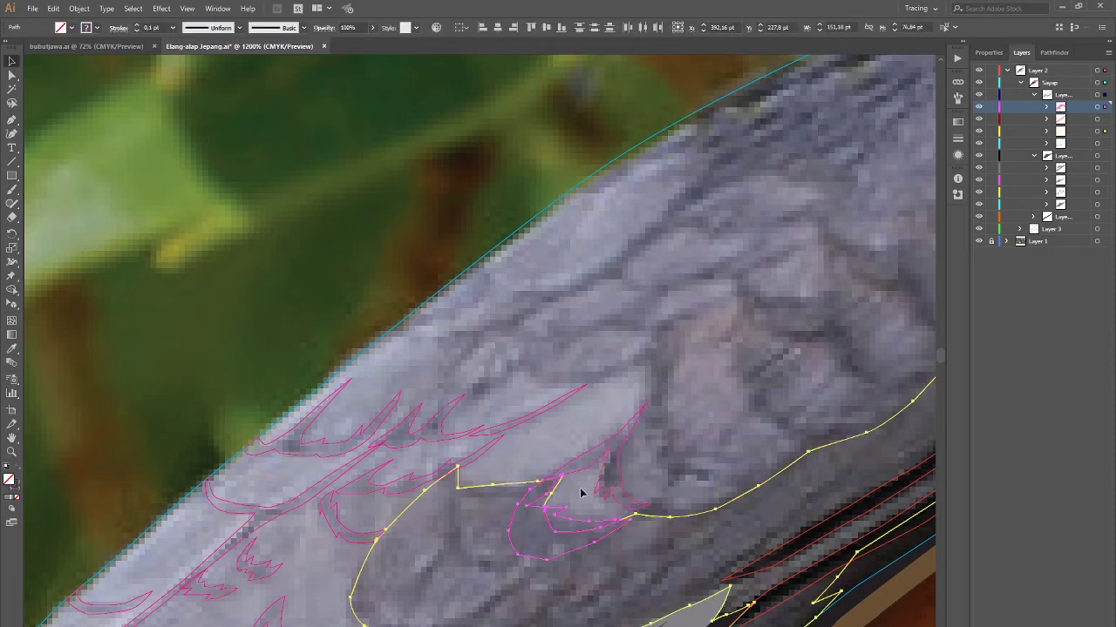
scroll(739, 562, "down", 2)
key("ctrl+shift+a")
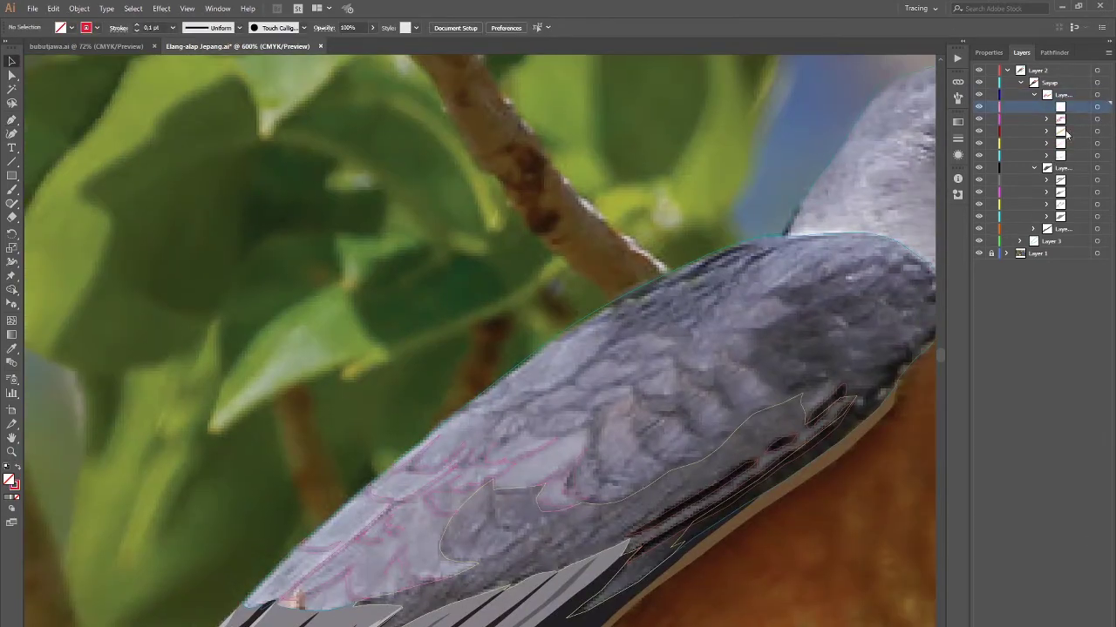
Step: Set the barb layer's colour and the stroke colour to green
double_click(1081, 119)
left_click(761, 192)
left_click(791, 273)
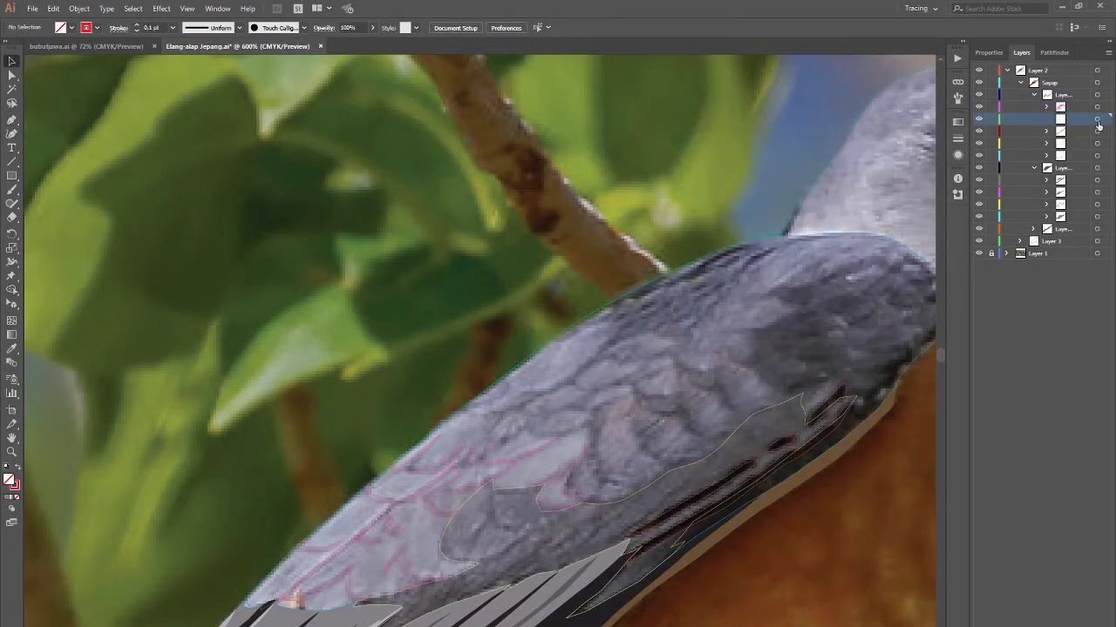
left_click(1096, 118)
left_click(71, 27)
left_click(62, 52)
Step: Trace a curved green outline along the covert edge up toward the wing edge
key("p")
scroll(584, 517, "up", 3)
left_click_drag(578, 508, 588, 521)
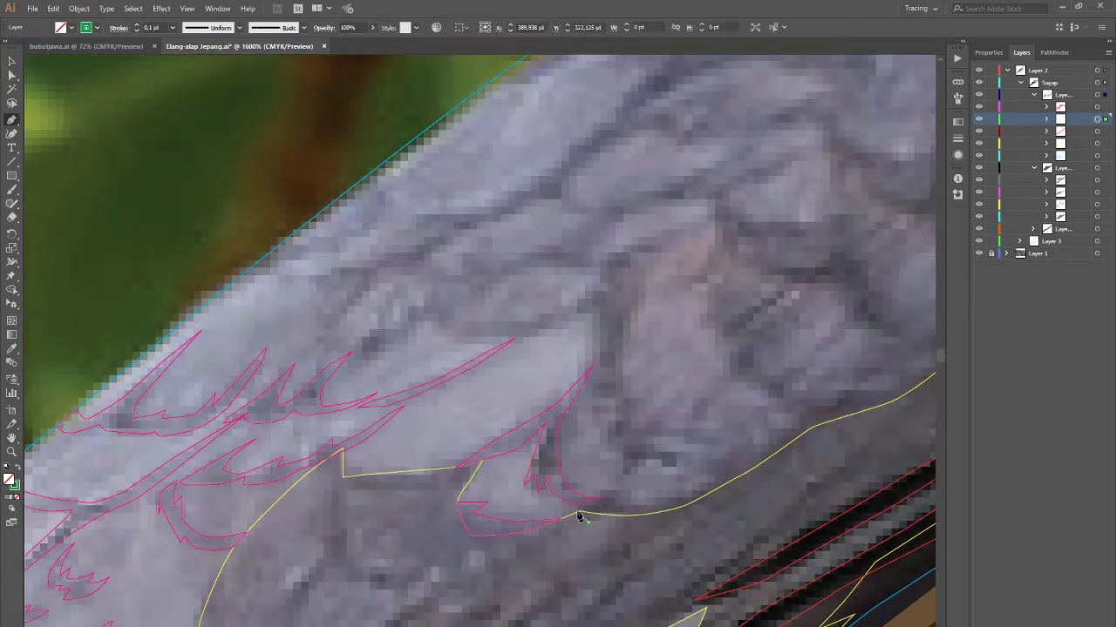
left_click_drag(549, 328, 505, 343)
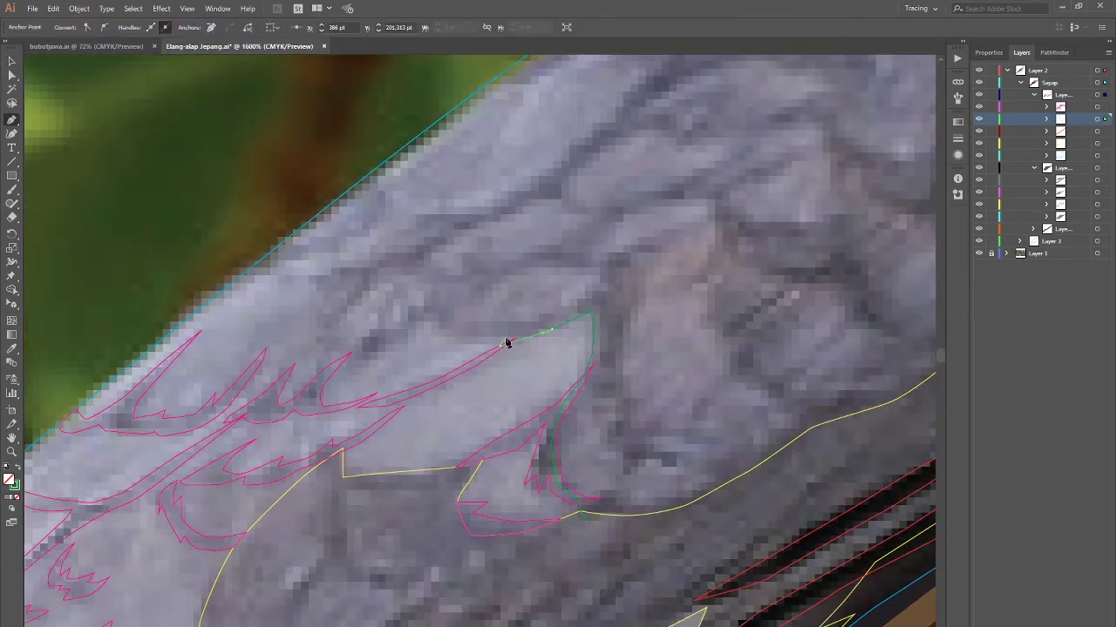
left_click_drag(418, 332, 643, 338)
left_click(575, 328)
left_click_drag(597, 276, 582, 280)
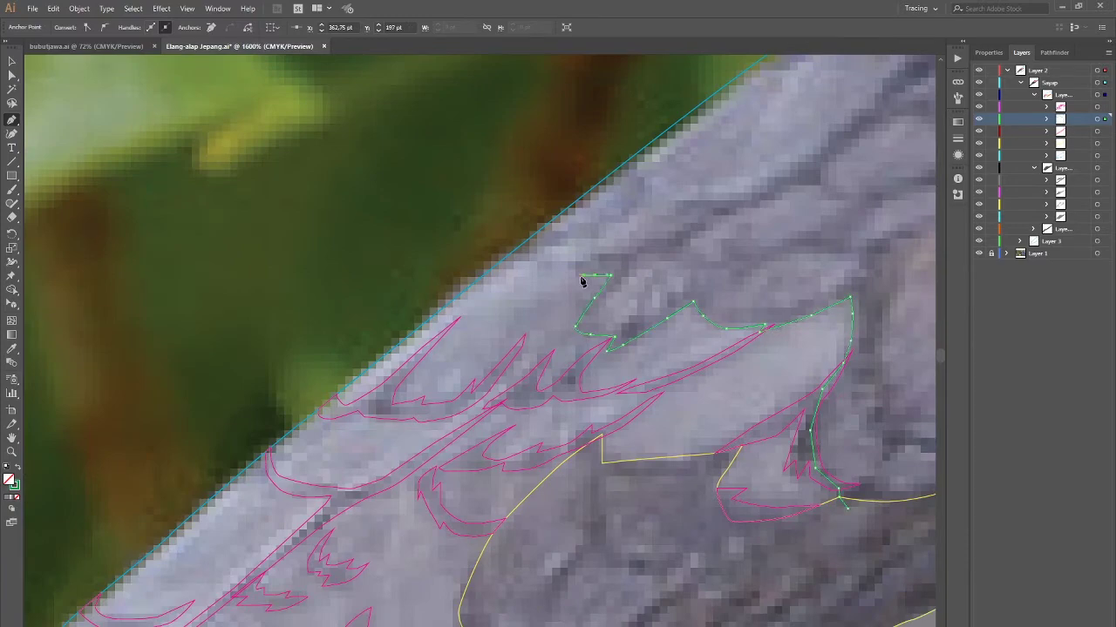
key("ctrl+minus")
key("ctrl+minus")
key("ctrl+minus")
key("ctrl+minus")
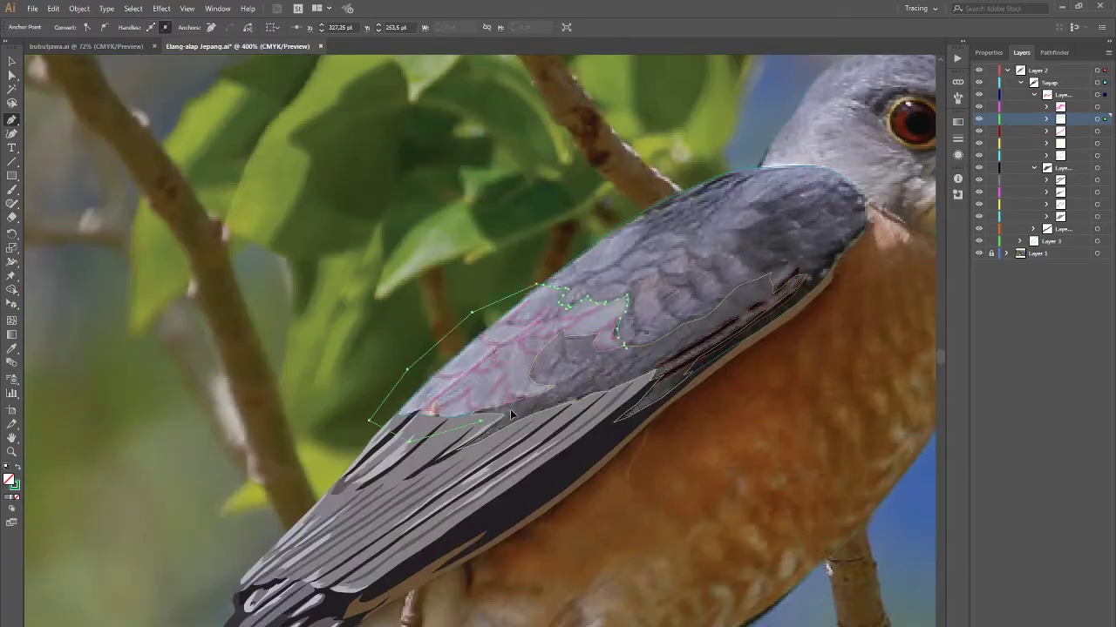
Step: Review the closed wing outlines, zoom in, and add an empty sublayer to the wing group
key("v")
key("ctrl+a")
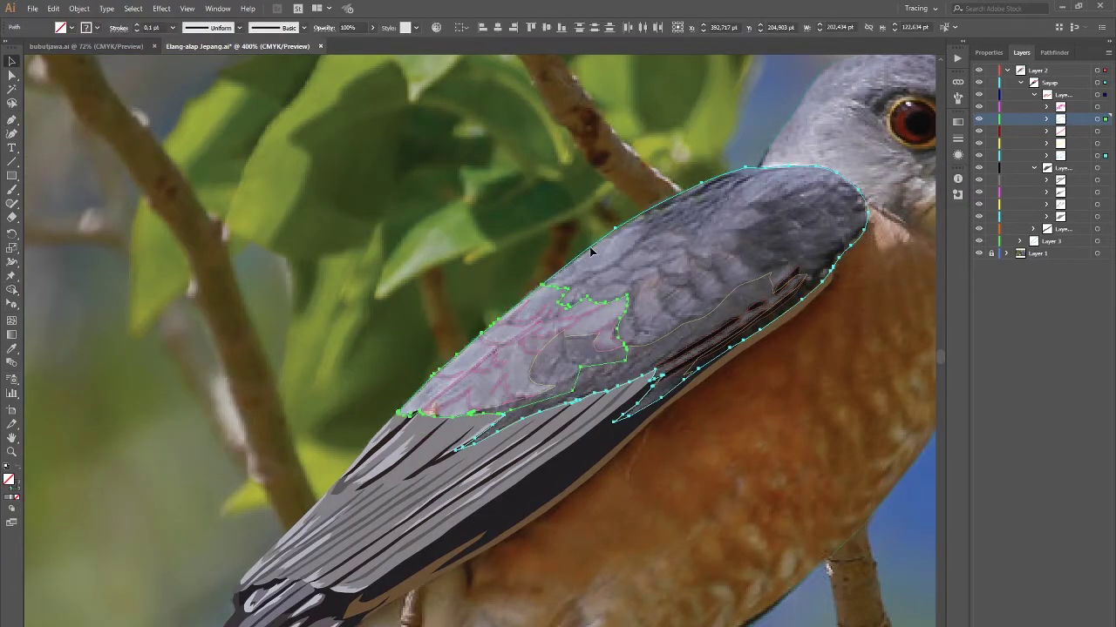
key("ctrl+shift+a")
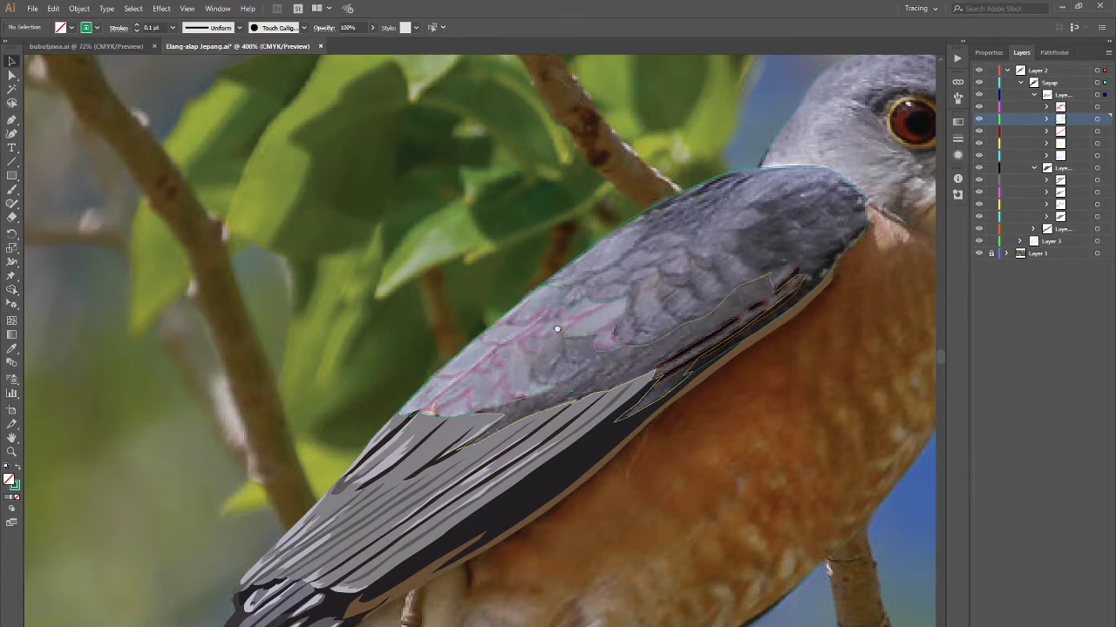
key("ctrl+plus")
left_click(1096, 107)
left_click(71, 27)
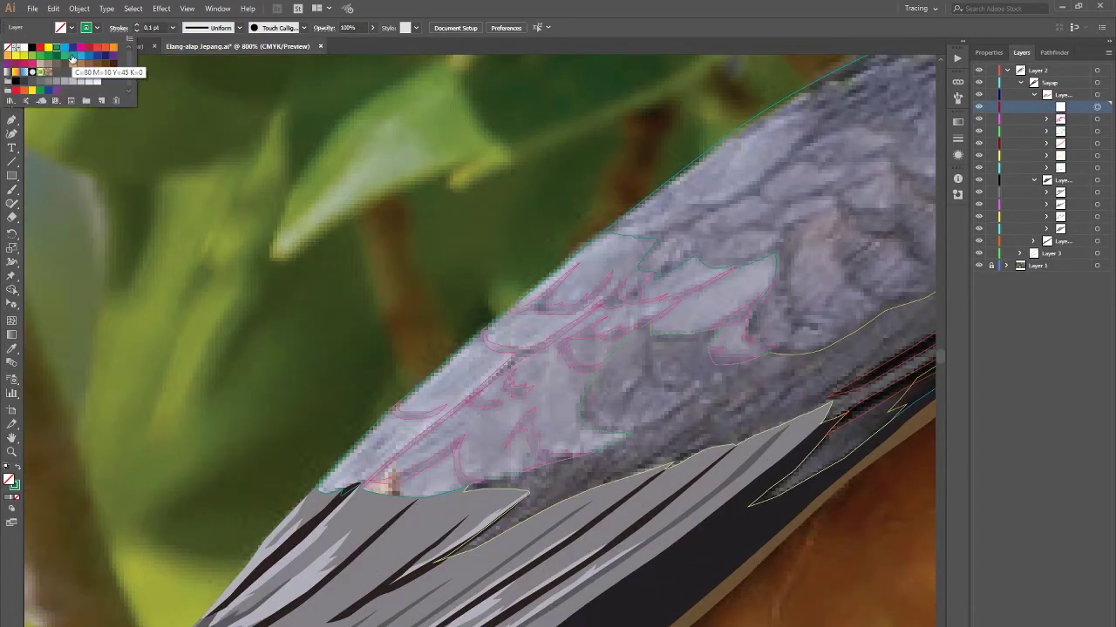
Step: Give the new covert sublayer a cyan highlight colour
left_click(62, 53)
double_click(1060, 106)
left_click(754, 192)
left_click(854, 247)
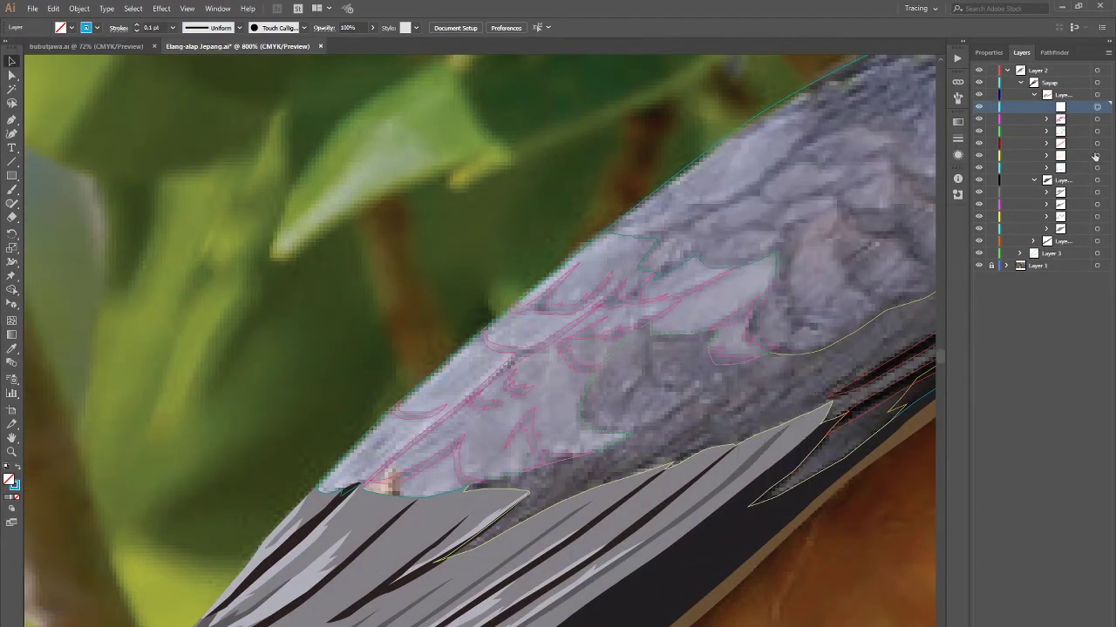
Step: Zoom in on the coverts and trace a small three-point feather shape
key("p")
left_click_drag(574, 438, 634, 408)
key("ctrl+plus")
left_click(655, 353)
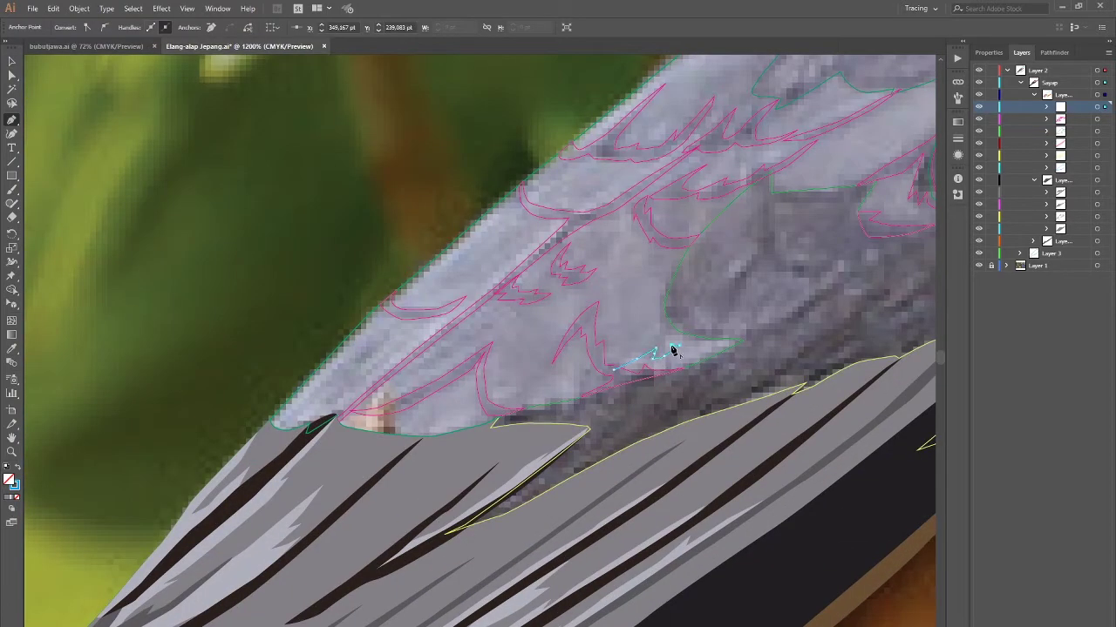
left_click(741, 341)
left_click(617, 376)
key("v")
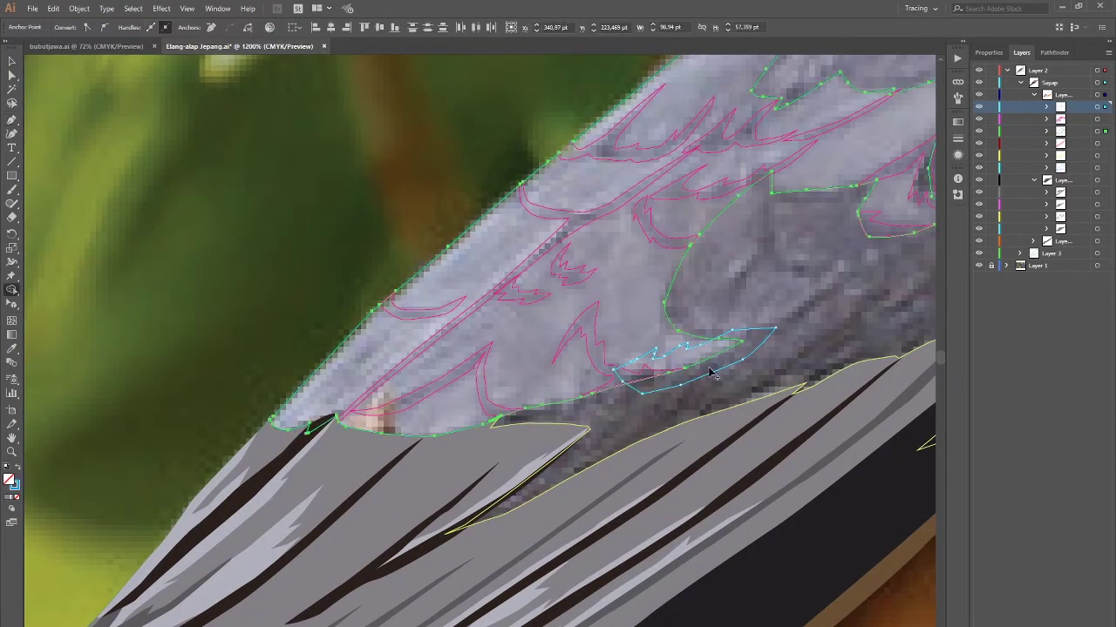
key("ctrl+shift+a")
Step: Outline the next feather's zigzag barbs as a closed shape
key("p")
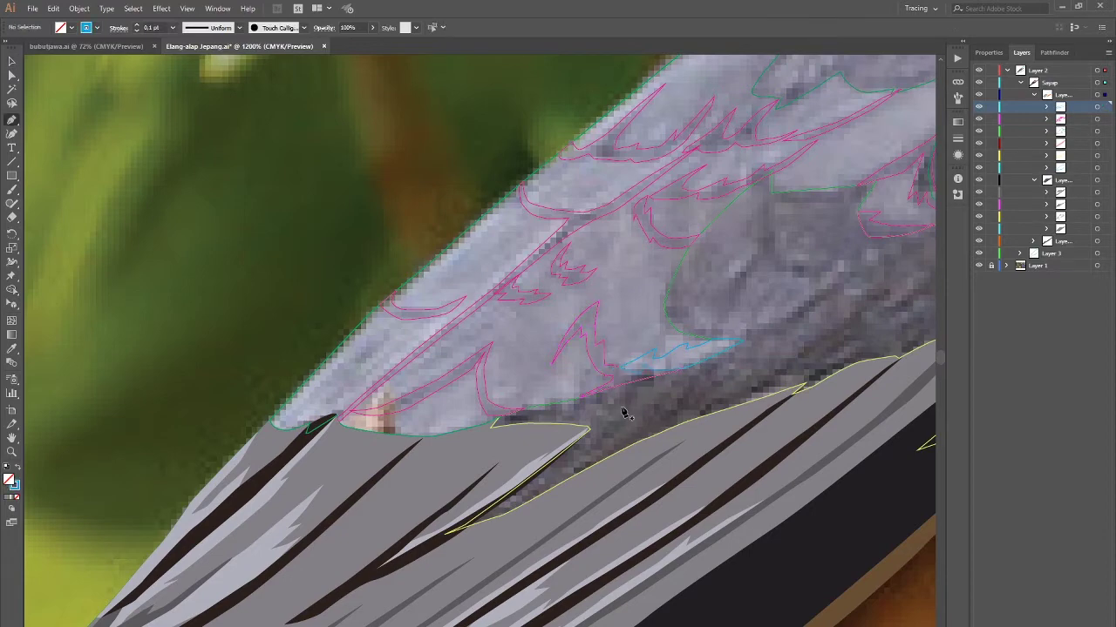
left_click_drag(486, 364, 607, 351)
left_click(616, 335)
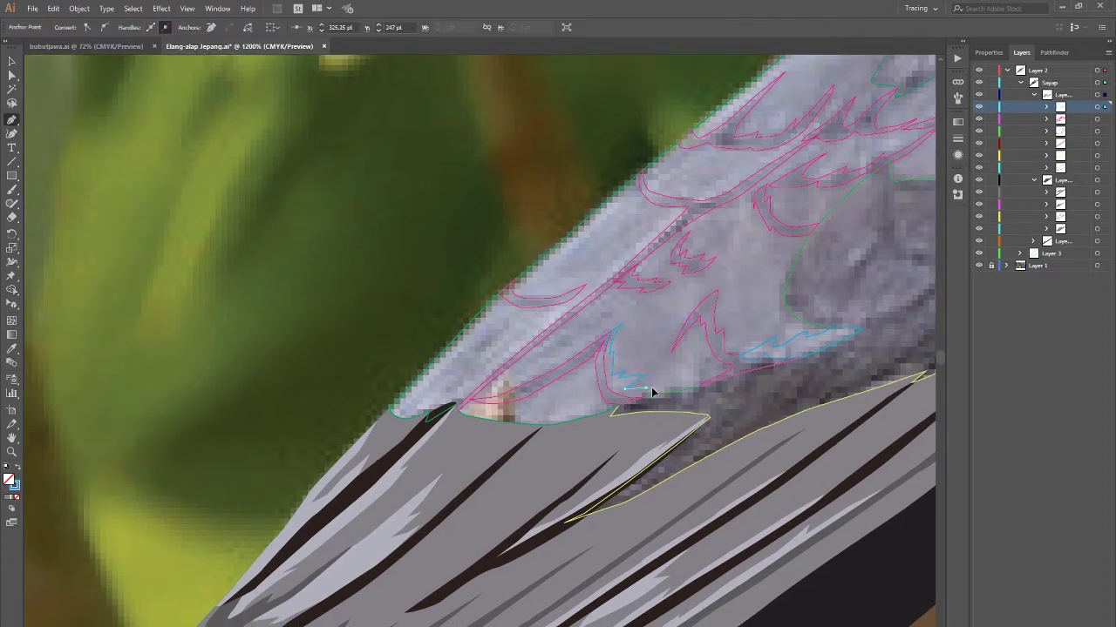
left_click(660, 384)
left_click_drag(682, 391, 664, 407)
left_click(599, 375)
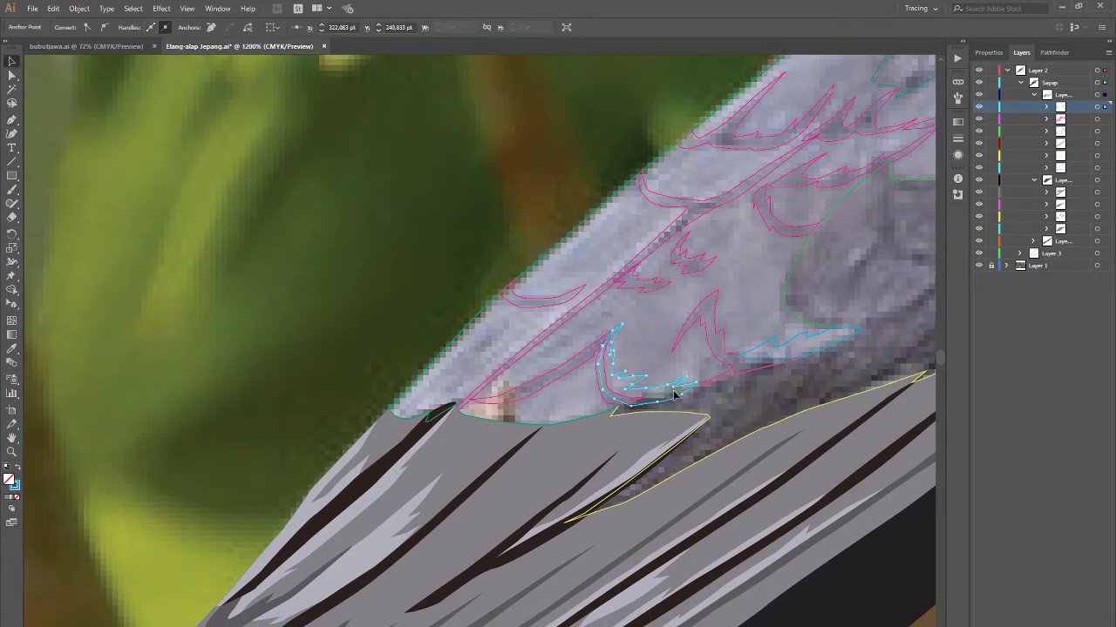
key("v")
key("p")
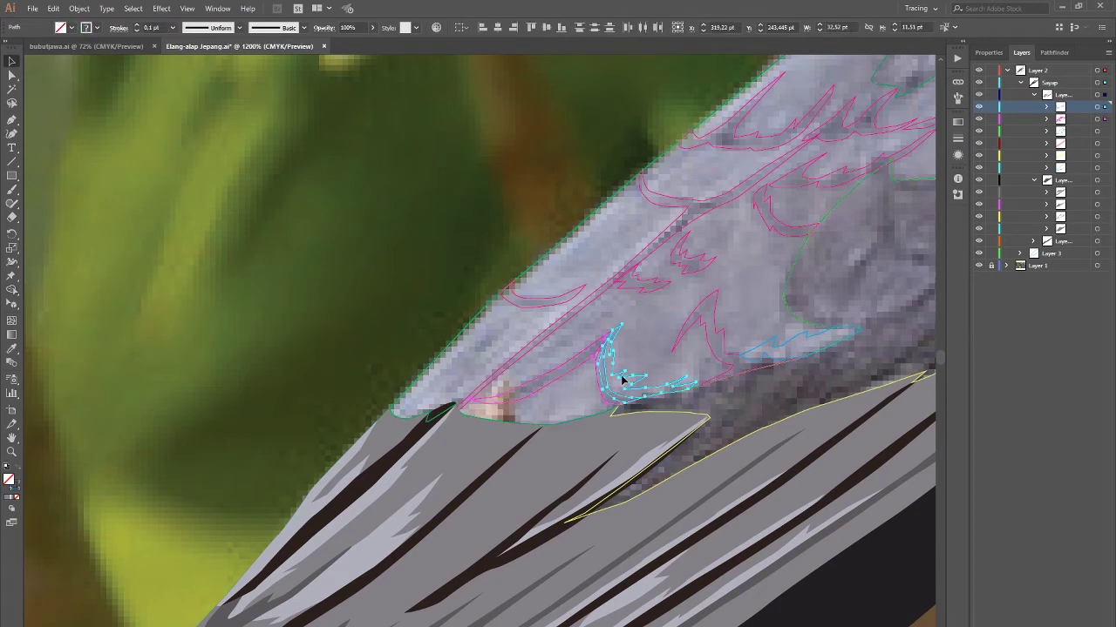
key("ctrl+shift+a")
Step: Trace the feather base with its zigzag barb spikes and lower curve
key("ctrl+plus")
key("ctrl+plus")
left_click_drag(451, 364, 461, 356)
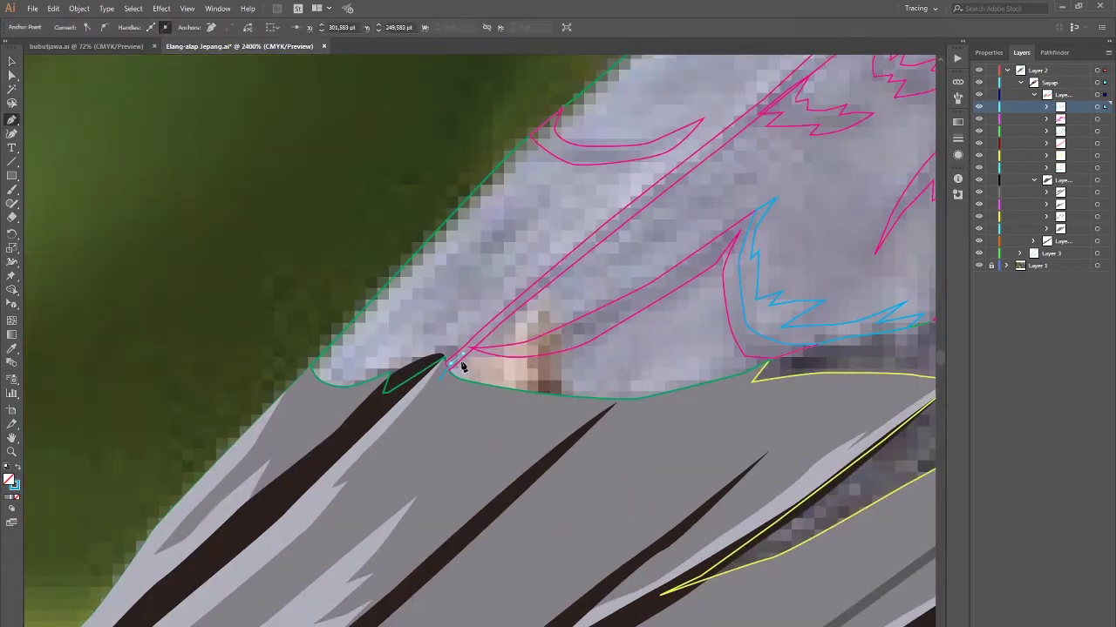
left_click(621, 349)
left_click(694, 327)
left_click(755, 368)
left_click(568, 464)
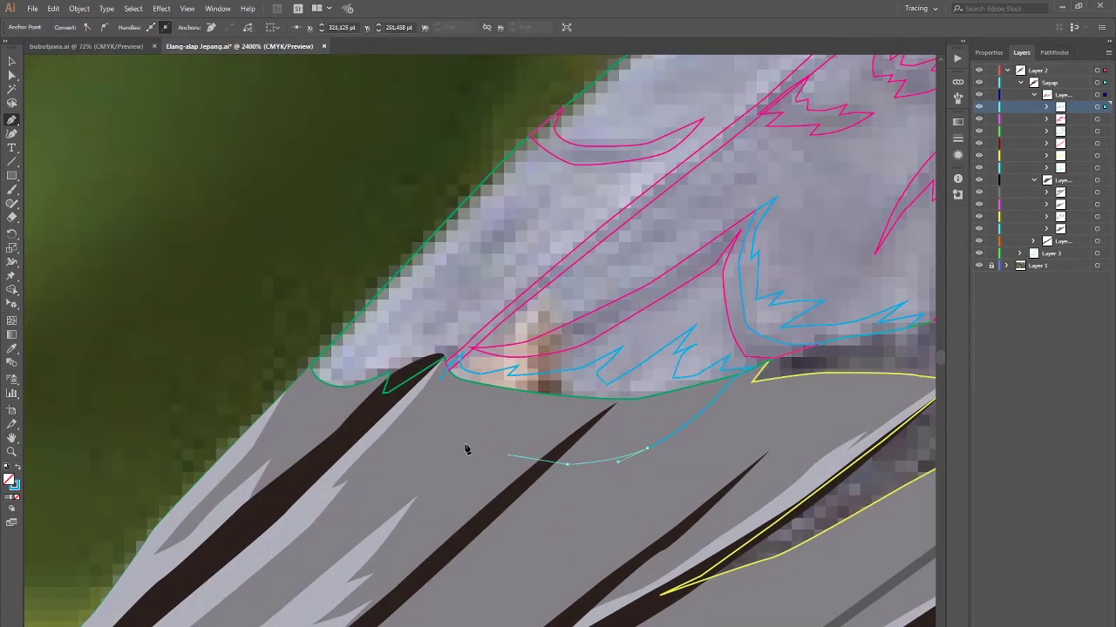
left_click(446, 417)
key("v")
Step: Remove the stray loop from the feather's lower edge
left_click(461, 356, "shift")
key("shift+m")
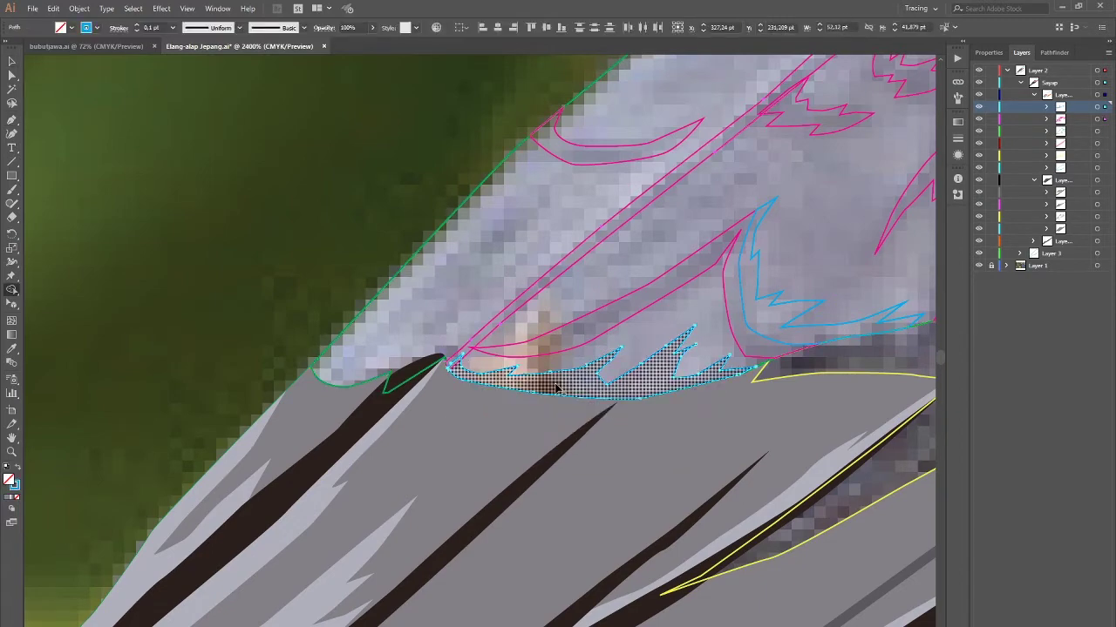
left_click(543, 378)
key("v")
key("p")
key("ctrl+minus")
Step: Outline a curved feather along the wing edge toward the tip
left_click_drag(615, 305, 588, 325)
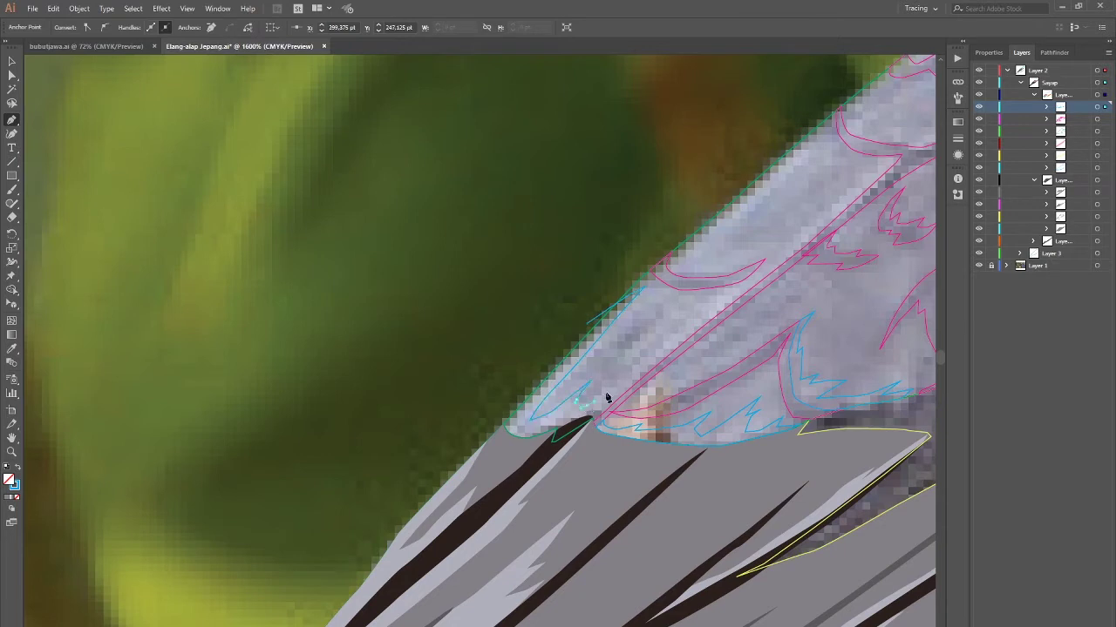
left_click_drag(608, 398, 568, 415)
left_click_drag(641, 355, 609, 388)
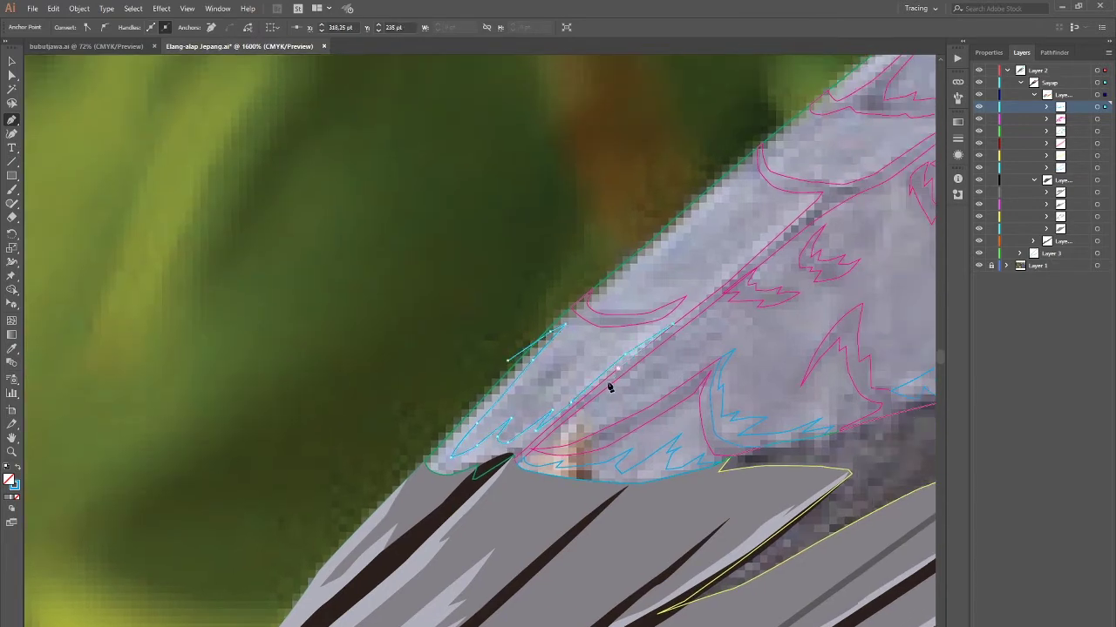
left_click(425, 460)
left_click(563, 326)
key("v")
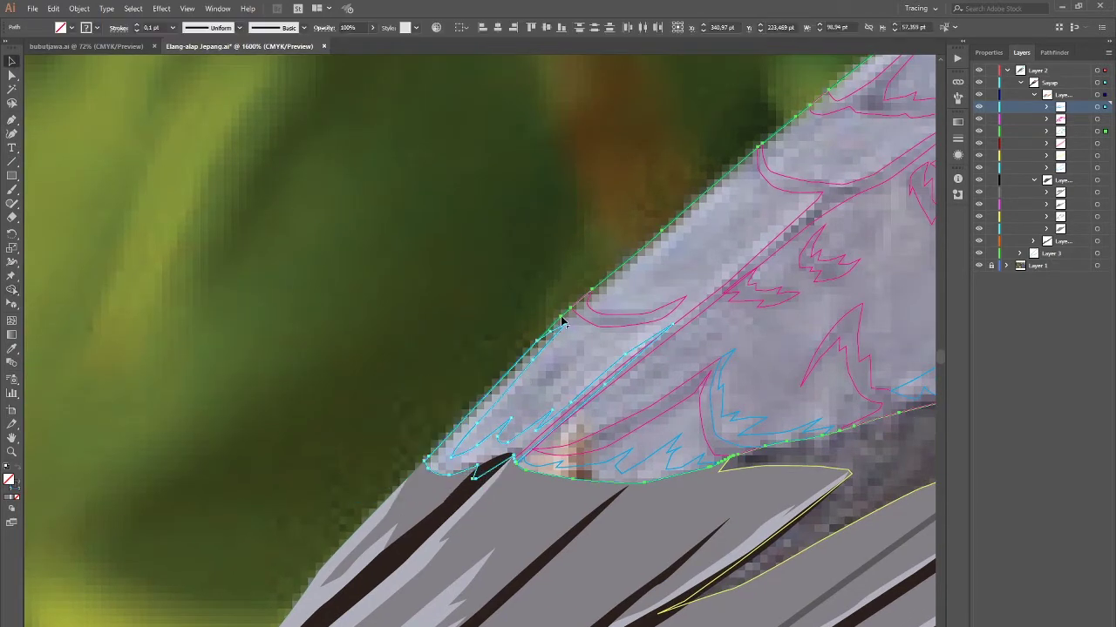
key("ctrl+shift+a")
key("p")
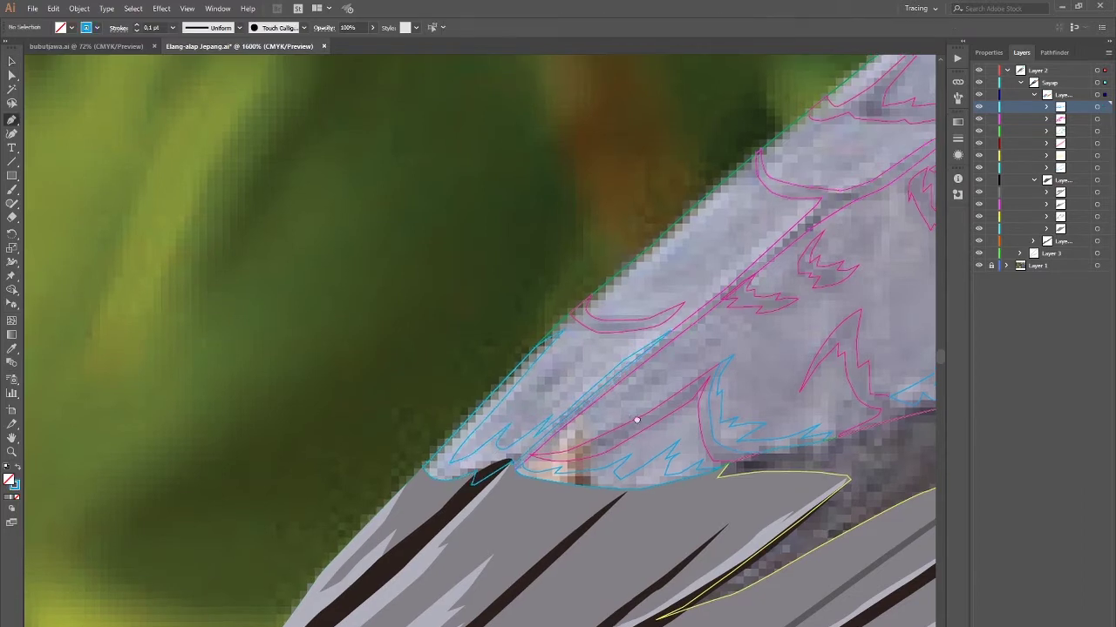
Step: Close the next feather up the edge along its lower curve
mouse_move(656, 234)
left_mouse_down()
mouse_move(551, 346)
mouse_move(640, 293)
left_mouse_up()
left_click(540, 432)
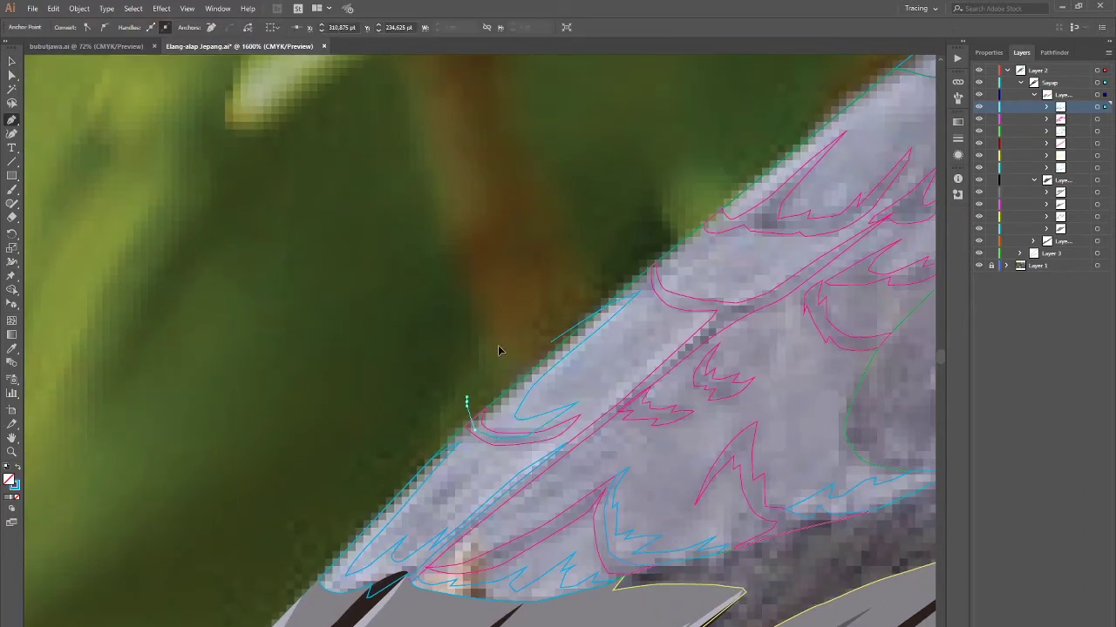
key("v")
key("ctrl+shift+a")
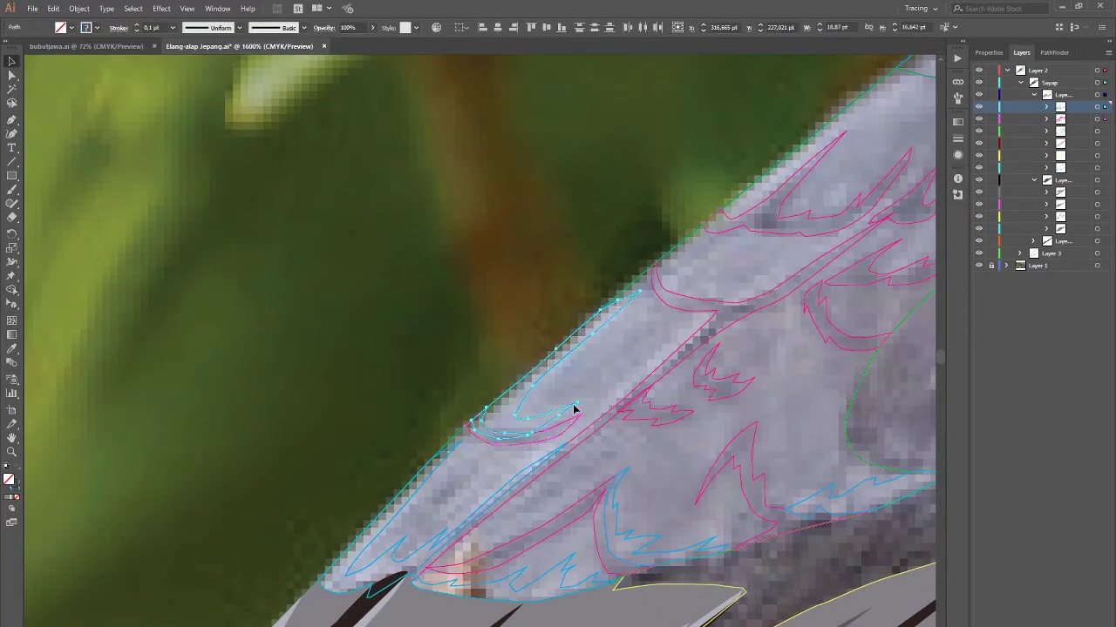
key("p")
left_click(693, 308)
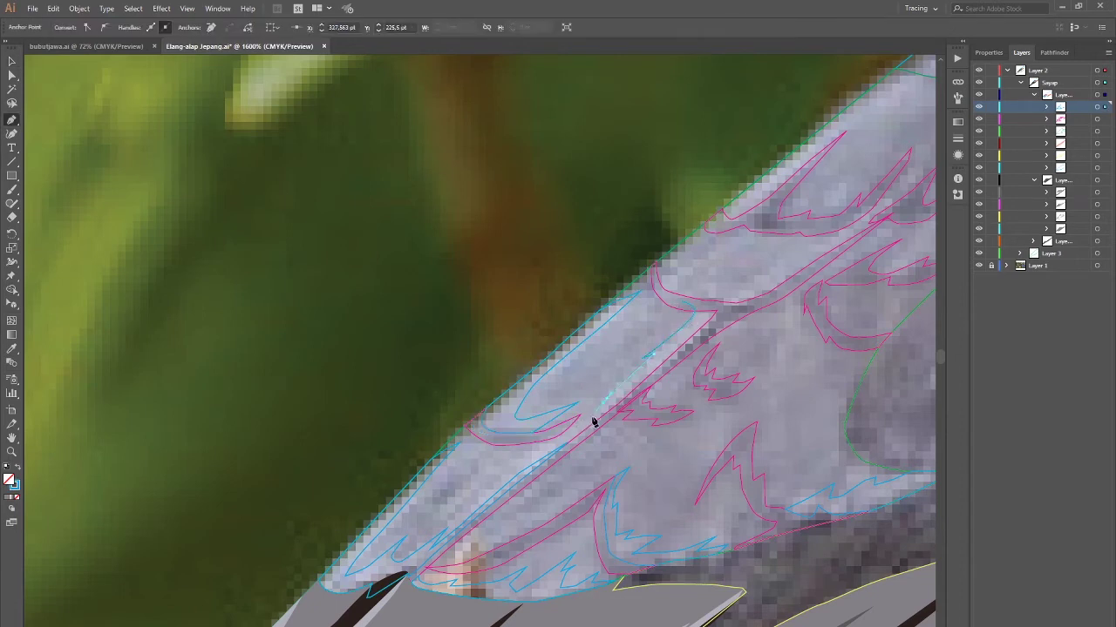
key("ctrl+shift+a")
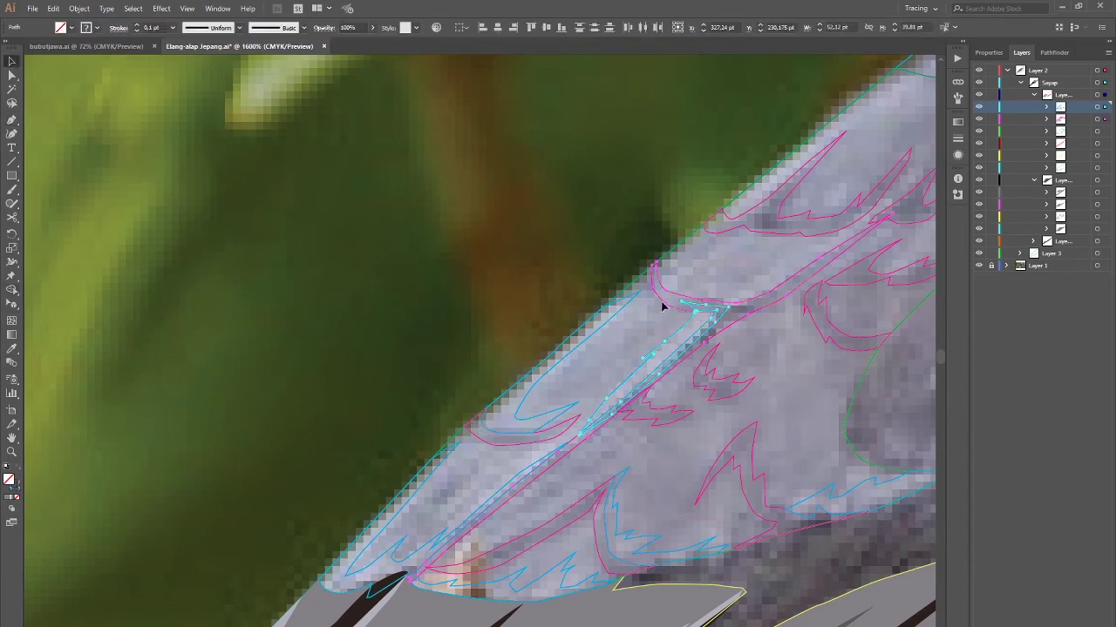
Step: Trace an upper barb as a curved closed shape
mouse_move(709, 297)
left_mouse_down()
mouse_move(609, 328)
mouse_move(551, 394)
left_mouse_up()
left_click_drag(525, 353, 562, 347)
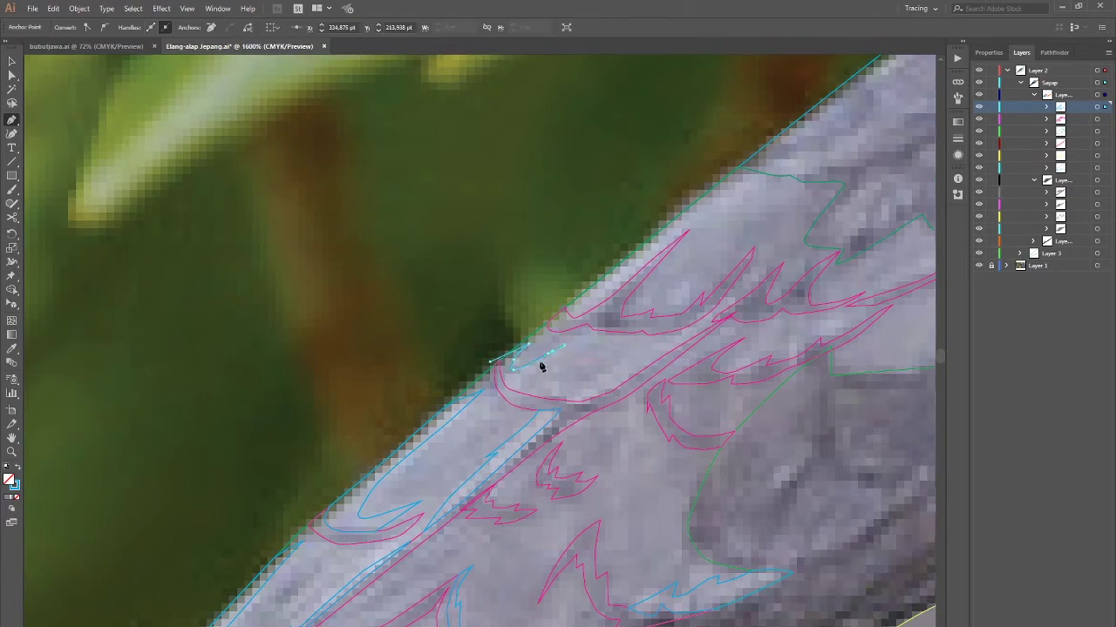
left_click_drag(632, 367, 609, 400)
left_click_drag(498, 357, 538, 338)
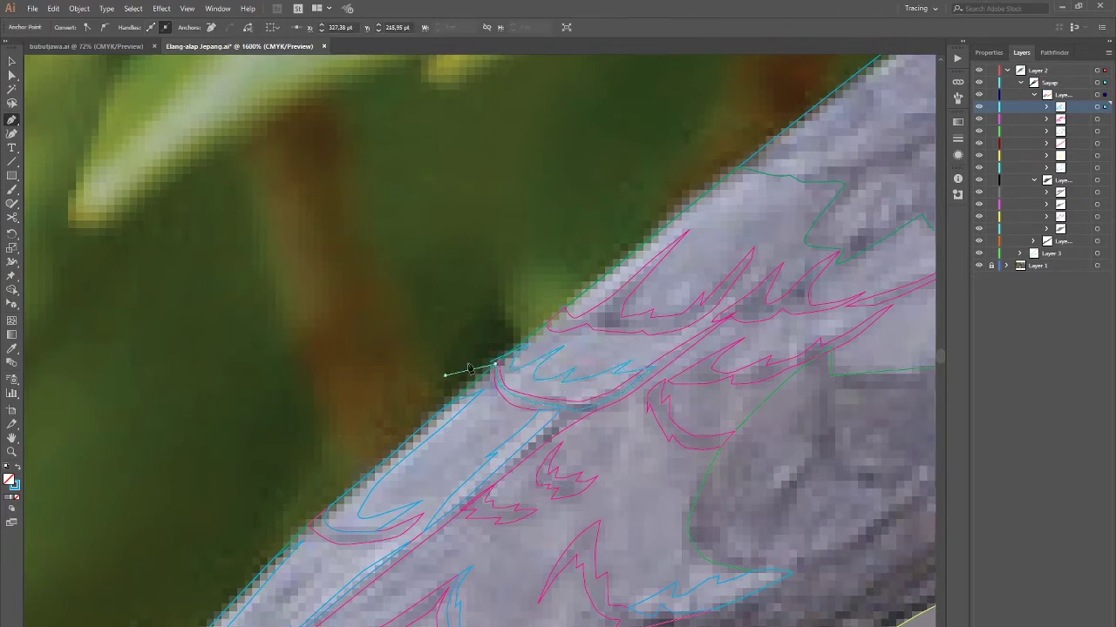
left_click(578, 381, "ctrl")
scroll(625, 337, "up", 2)
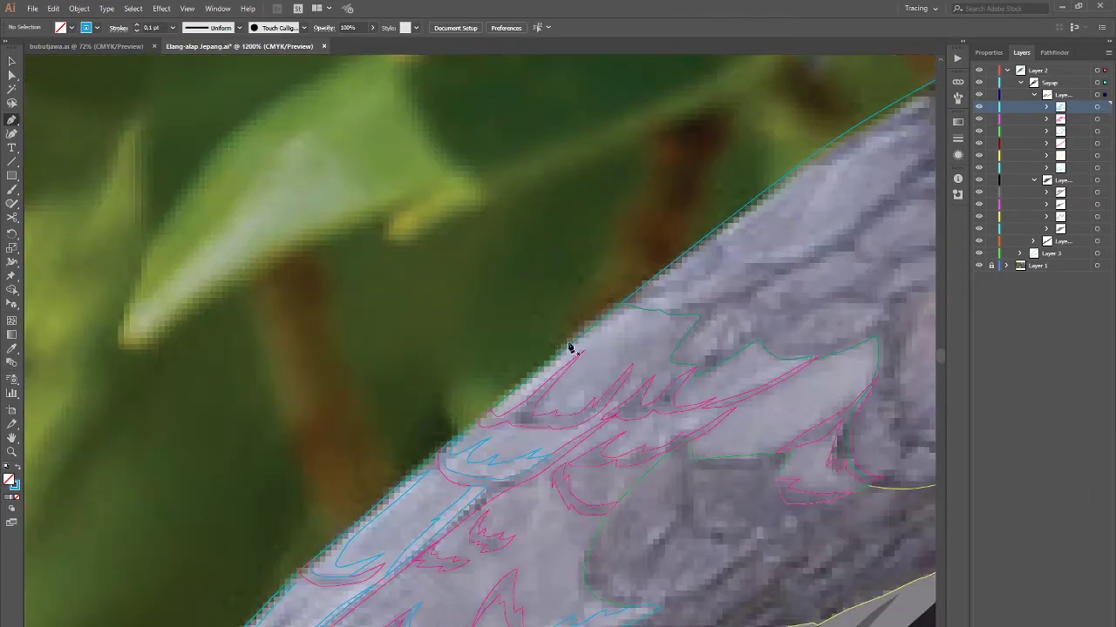
Step: Outline a small feather at the wing edge and a tiny barb beside it
left_click(605, 319)
left_click(486, 421)
left_click(607, 317)
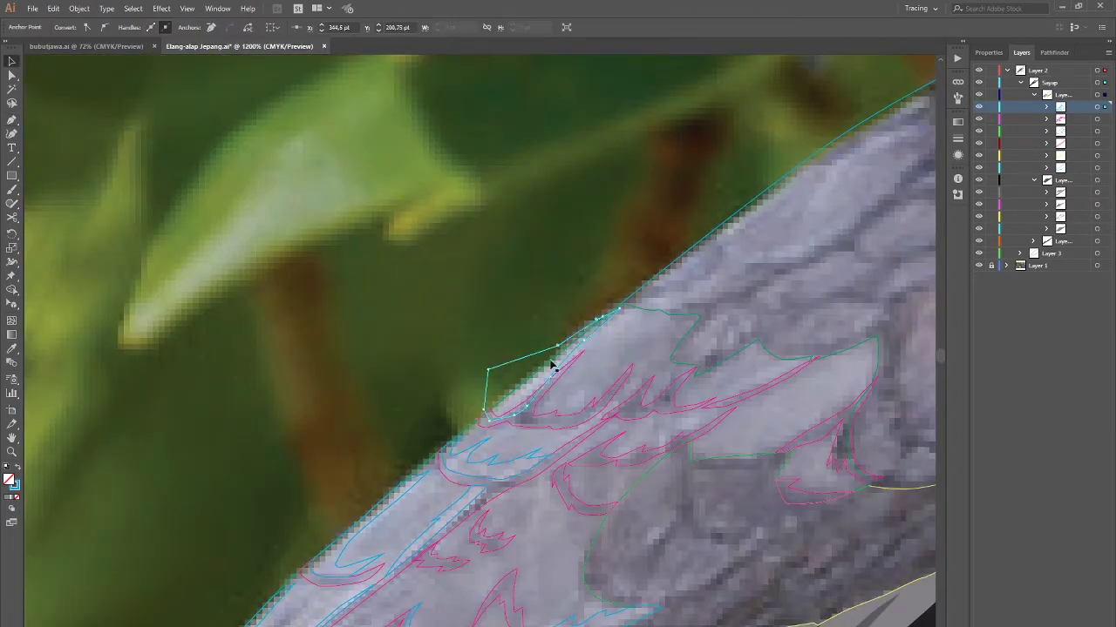
key("p")
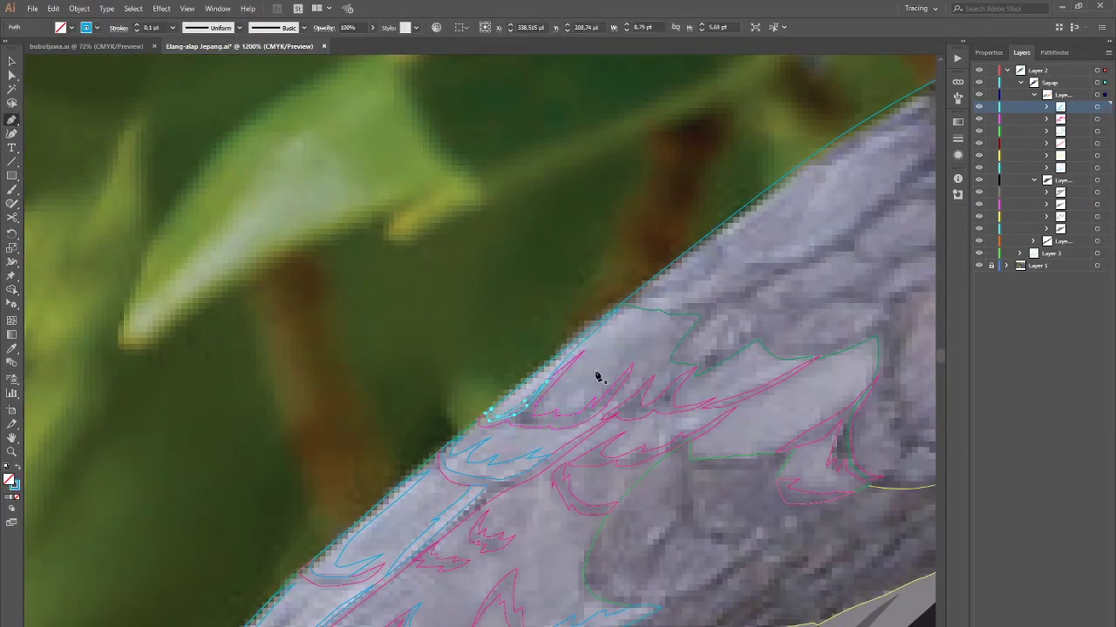
scroll(525, 378, "up", 1)
left_click(594, 333)
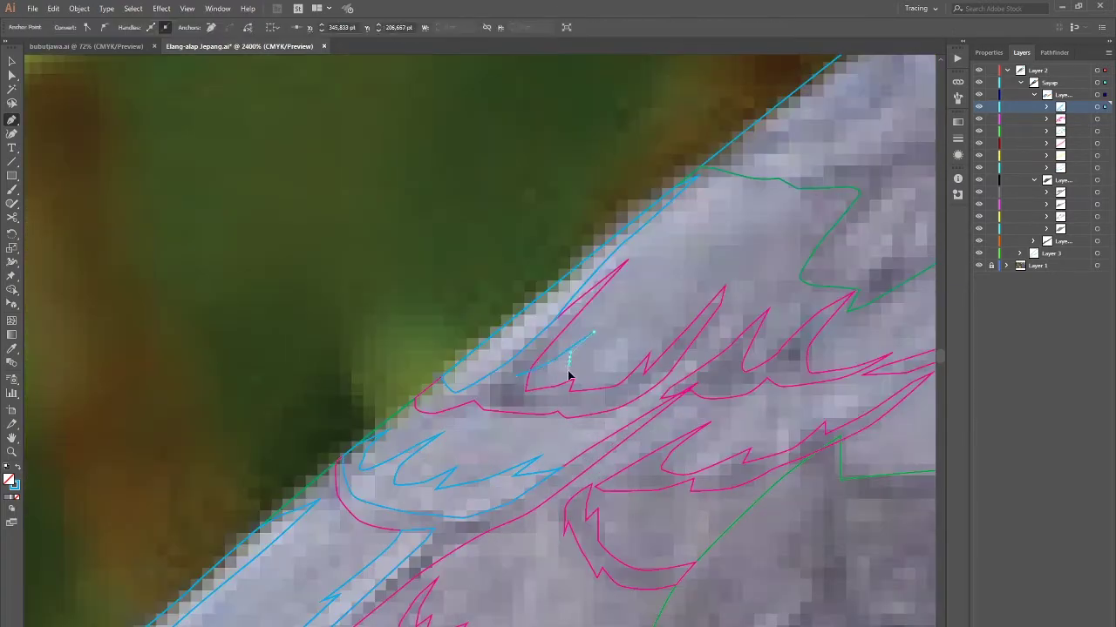
left_click(514, 386)
scroll(593, 369, "down", 1)
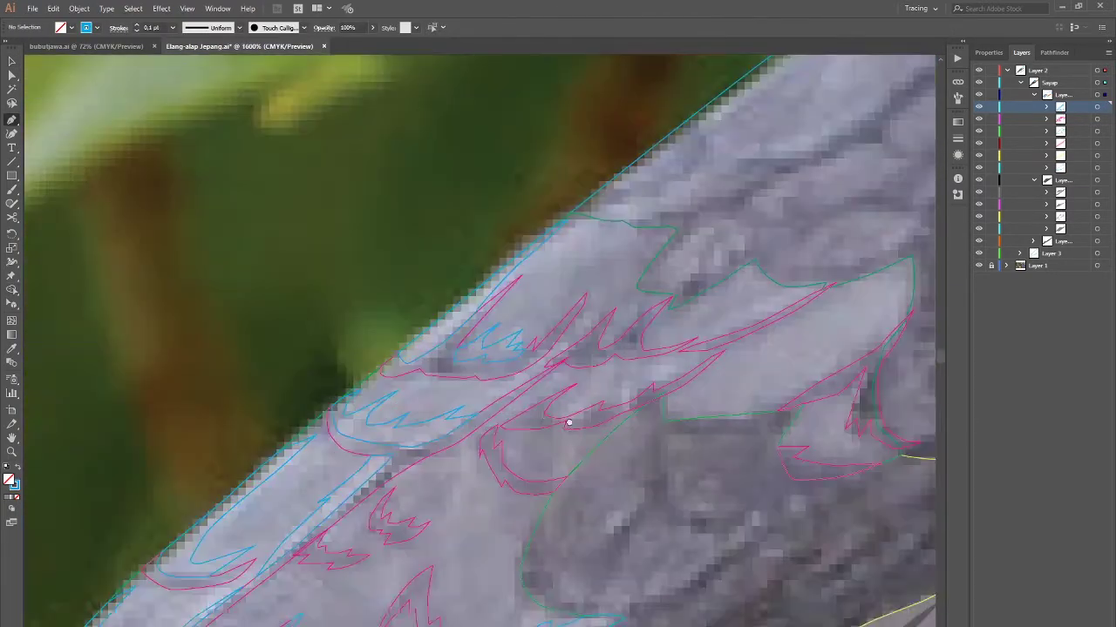
Step: Trace another feather barb along the feather edge and merge its pieces
left_click(457, 436)
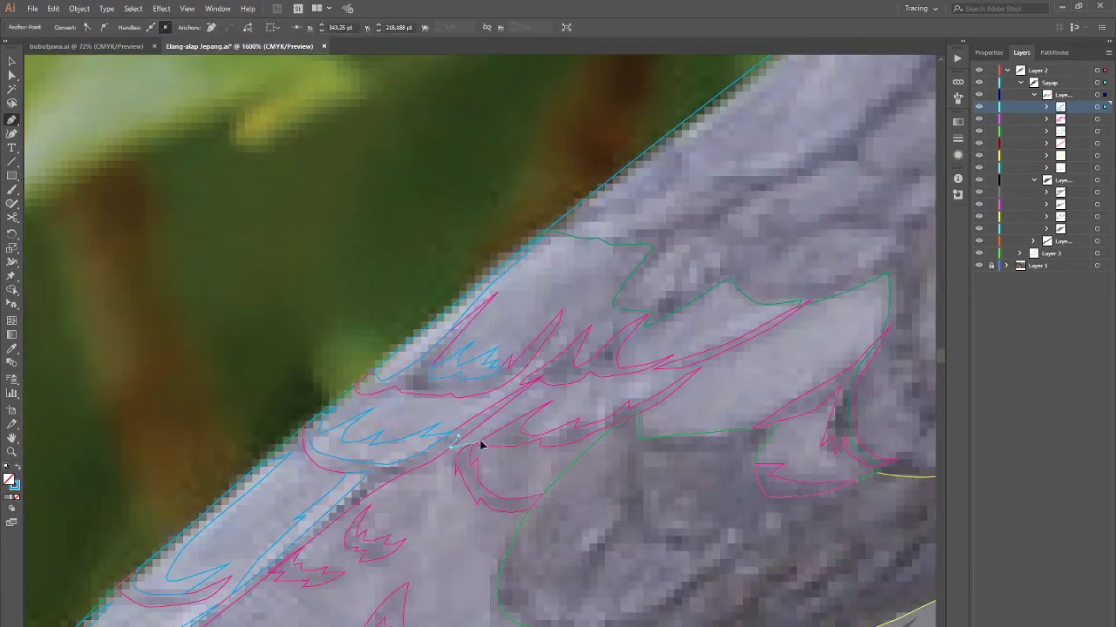
left_click(632, 415)
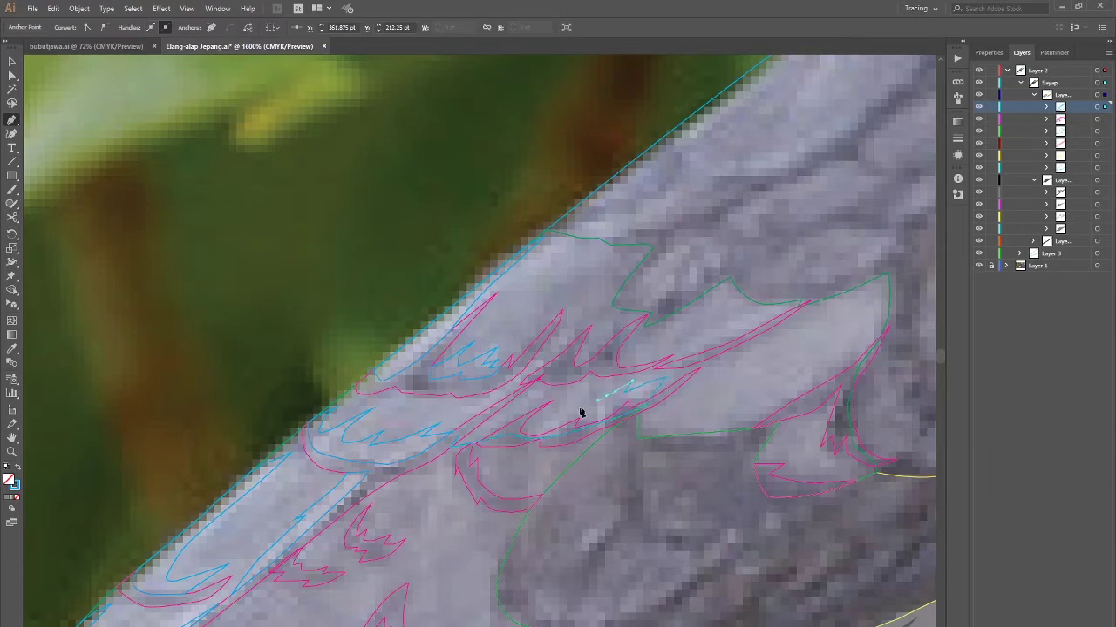
left_click(473, 428)
key("shift+m")
key("v")
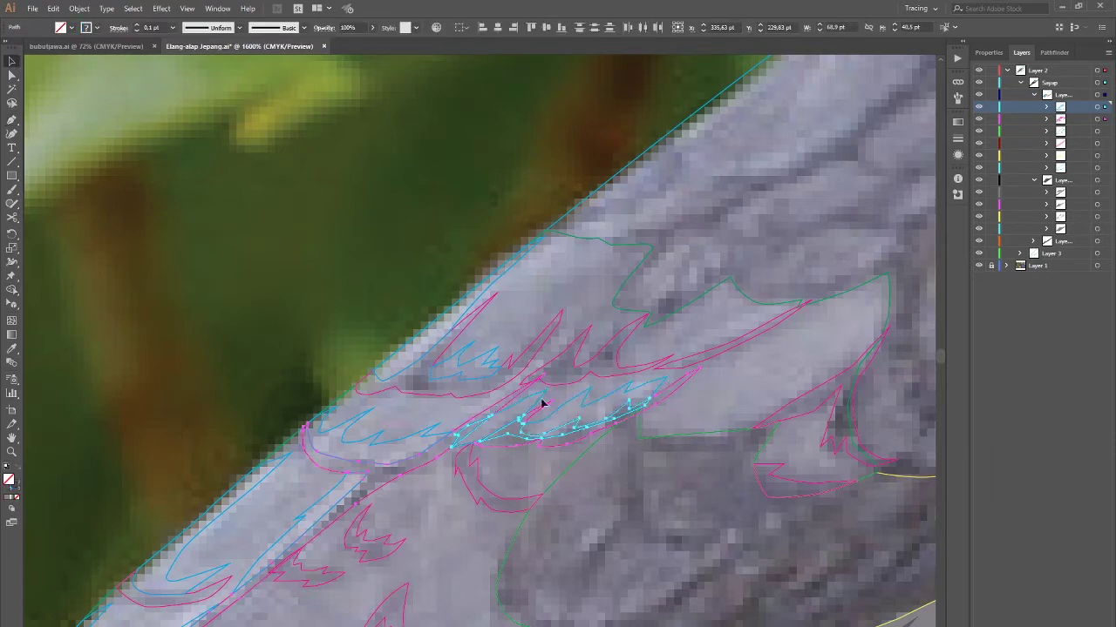
key("ctrl+shift+a")
scroll(540, 427, "down", 3)
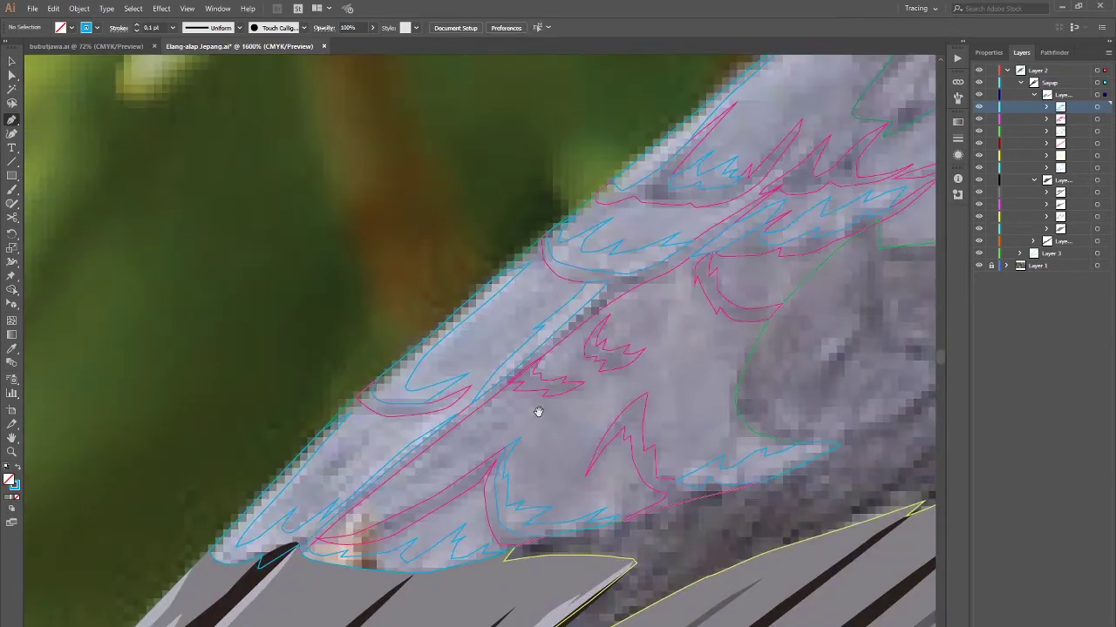
scroll(538, 406, "up", 3)
key("p")
Step: Outline a barb reaching the feather's lower-left tip
left_click(558, 394)
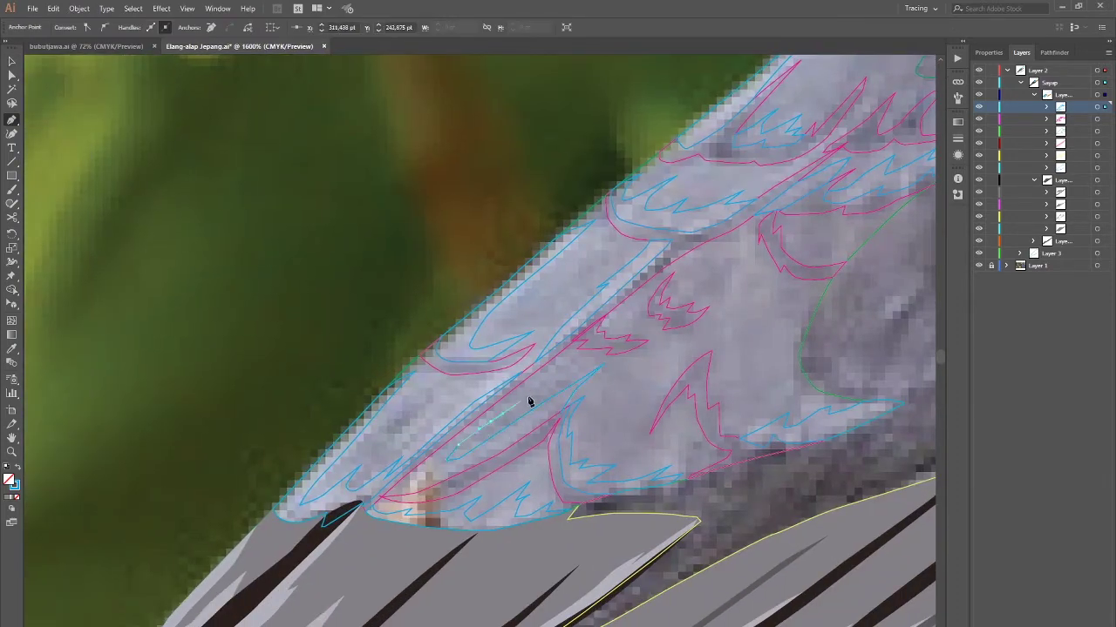
left_click(560, 357)
left_click(376, 501)
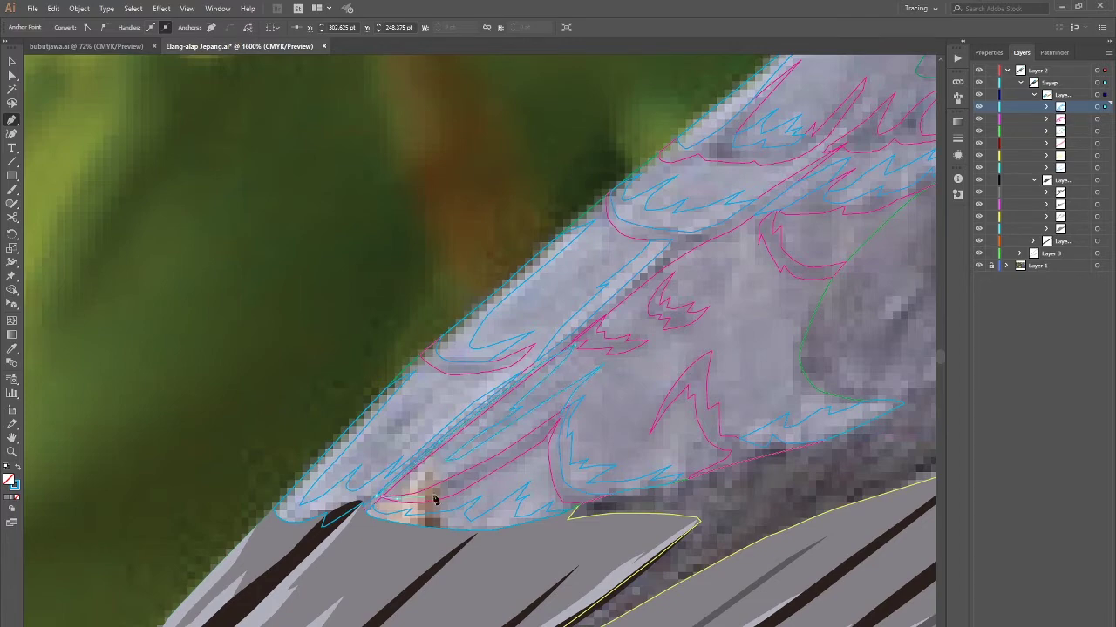
left_click(560, 416)
key("v")
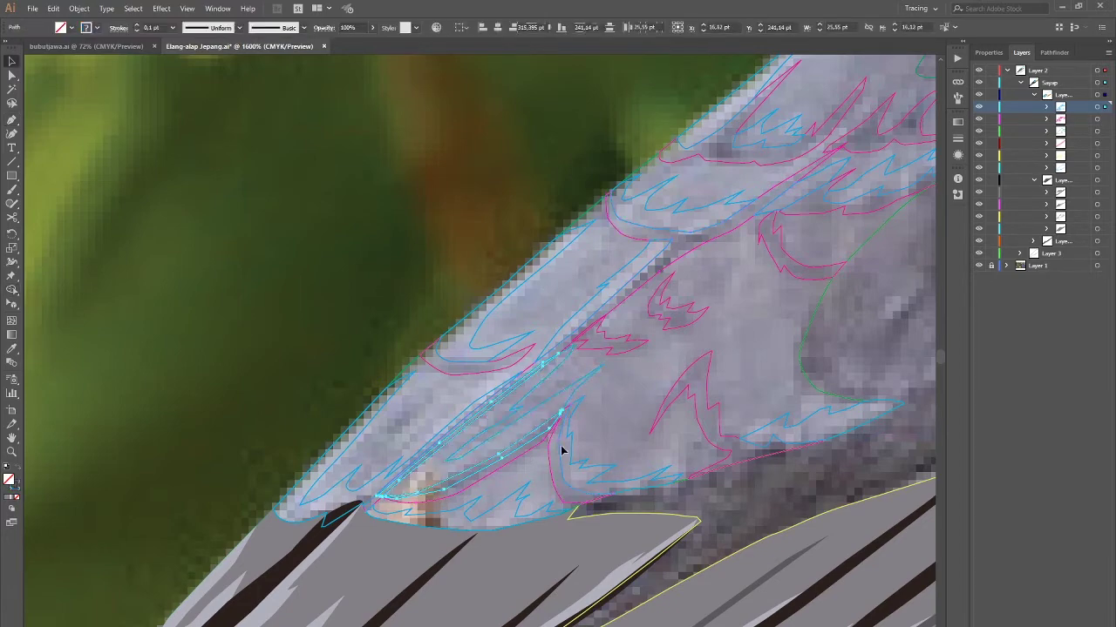
key("p")
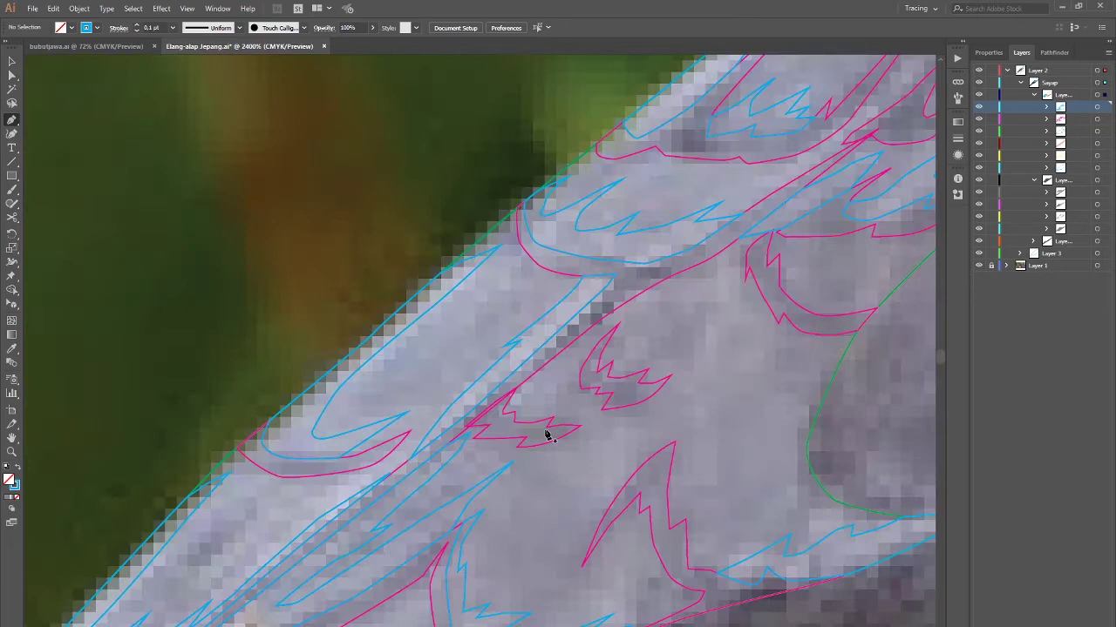
Step: Add a small barb on the lower edge and one more curved barb outline
left_click(537, 429)
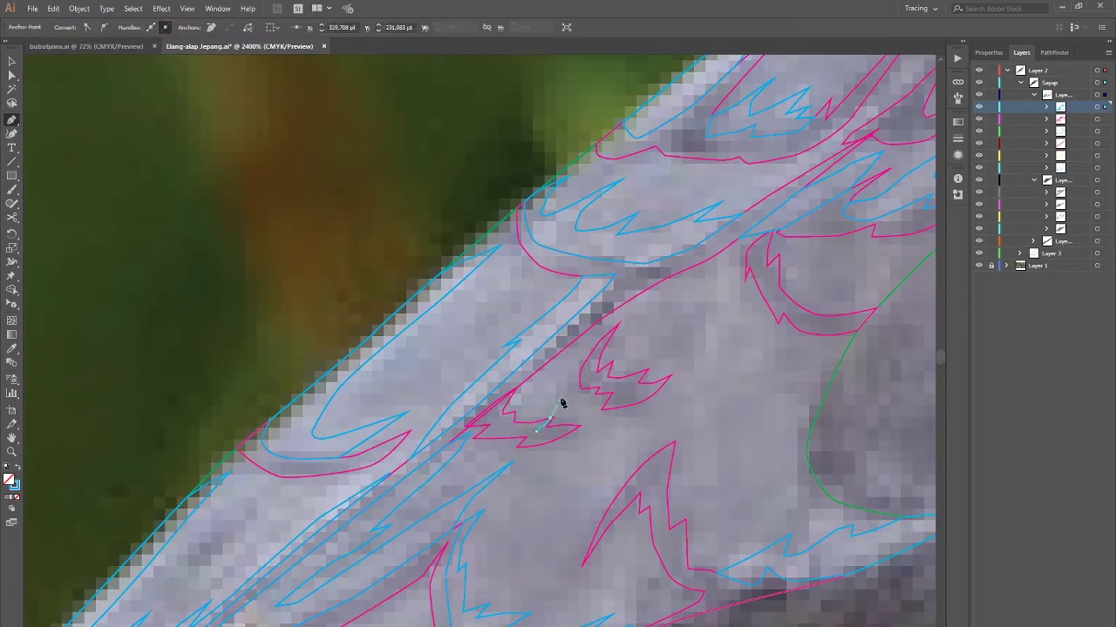
left_click(533, 434)
left_click(536, 428)
left_click(568, 428, "ctrl")
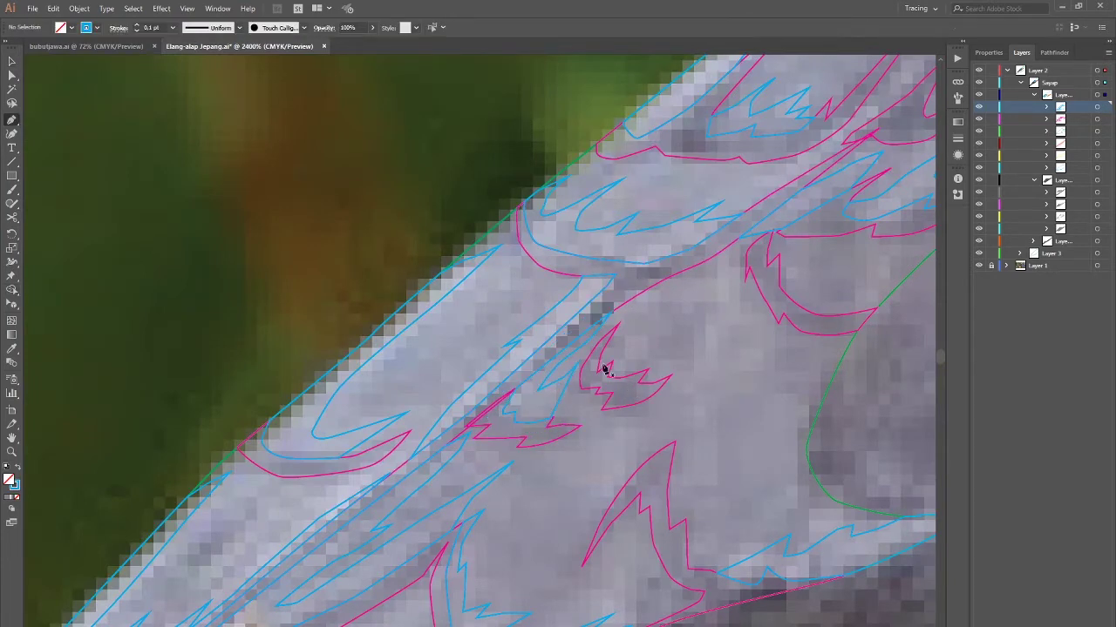
left_click_drag(650, 319, 668, 309)
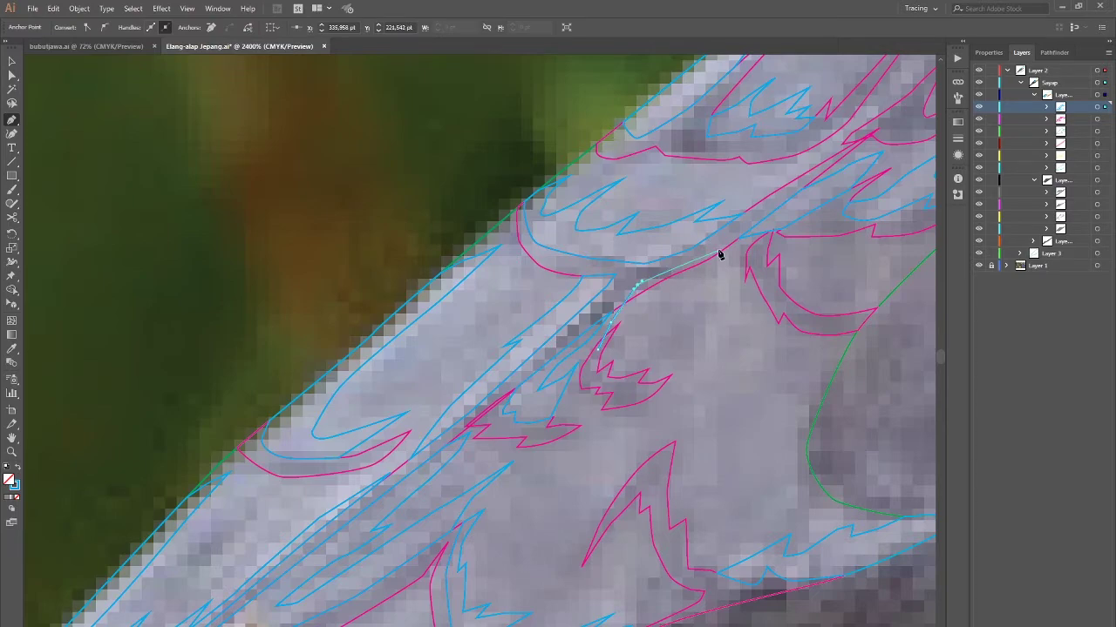
left_click(608, 389)
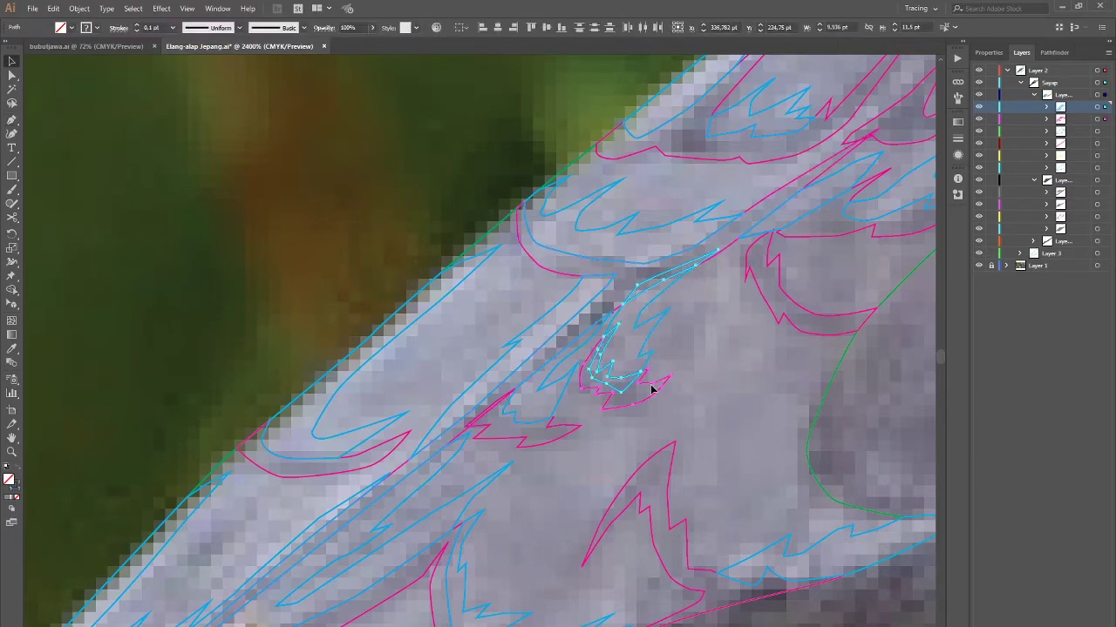
left_click(652, 389)
key("p")
scroll(654, 392, "down", 4)
scroll(628, 405, "up", 2)
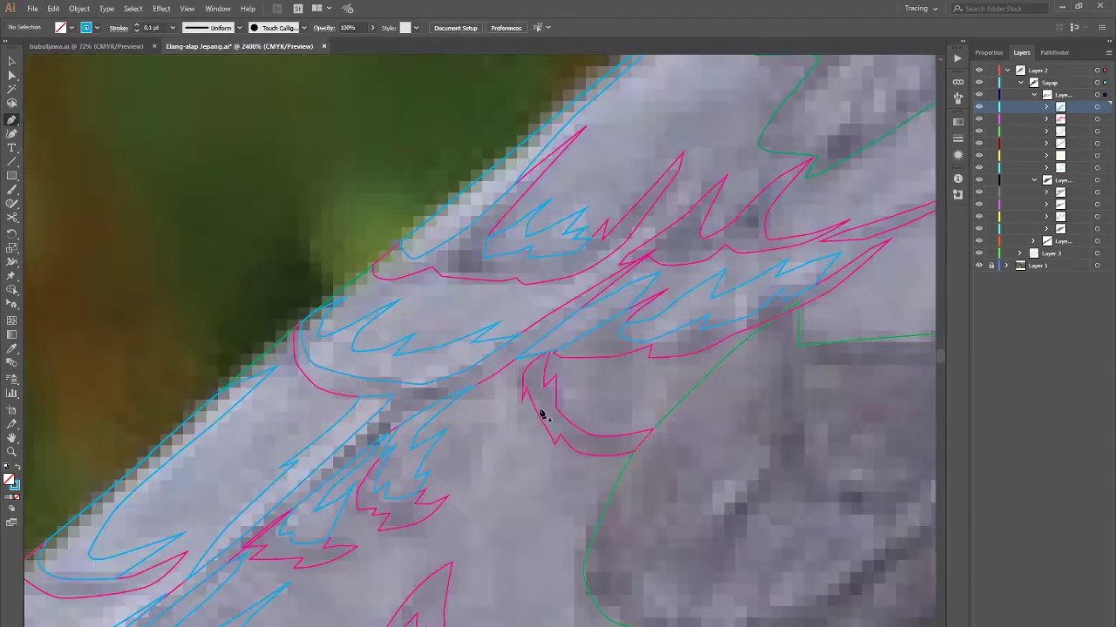
scroll(540, 413, "down", 3)
Step: Fill the wing feathers and green covert shape with sampled light and dark greys
left_click(544, 358, "ctrl")
key("i")
left_click(775, 286)
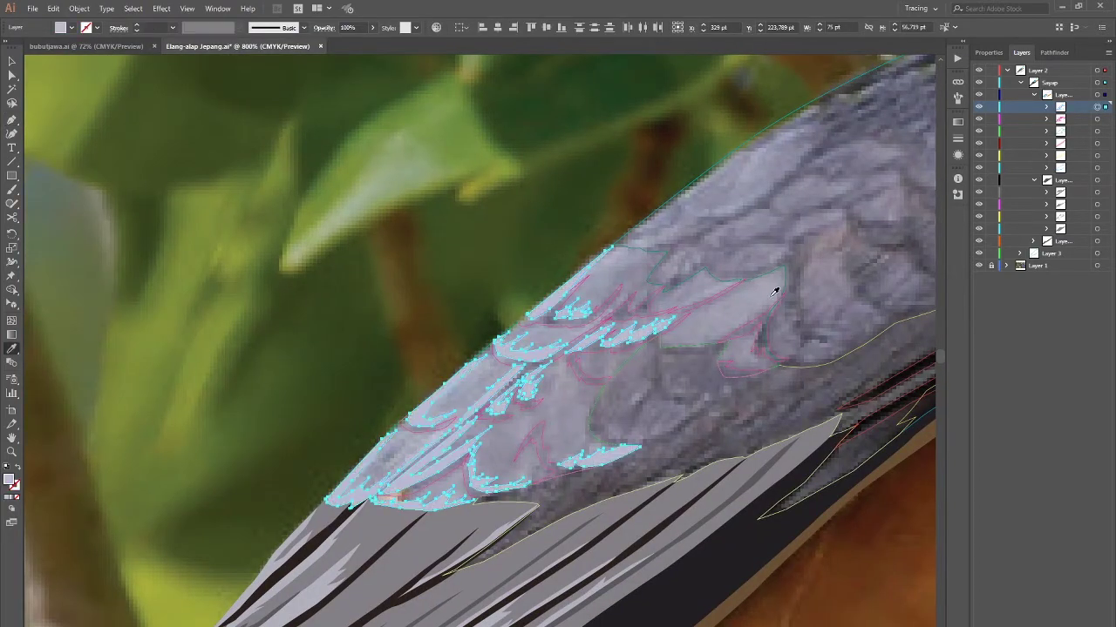
left_click(598, 366, "ctrl")
left_click(915, 282)
left_click(567, 414, "ctrl")
left_click(566, 414)
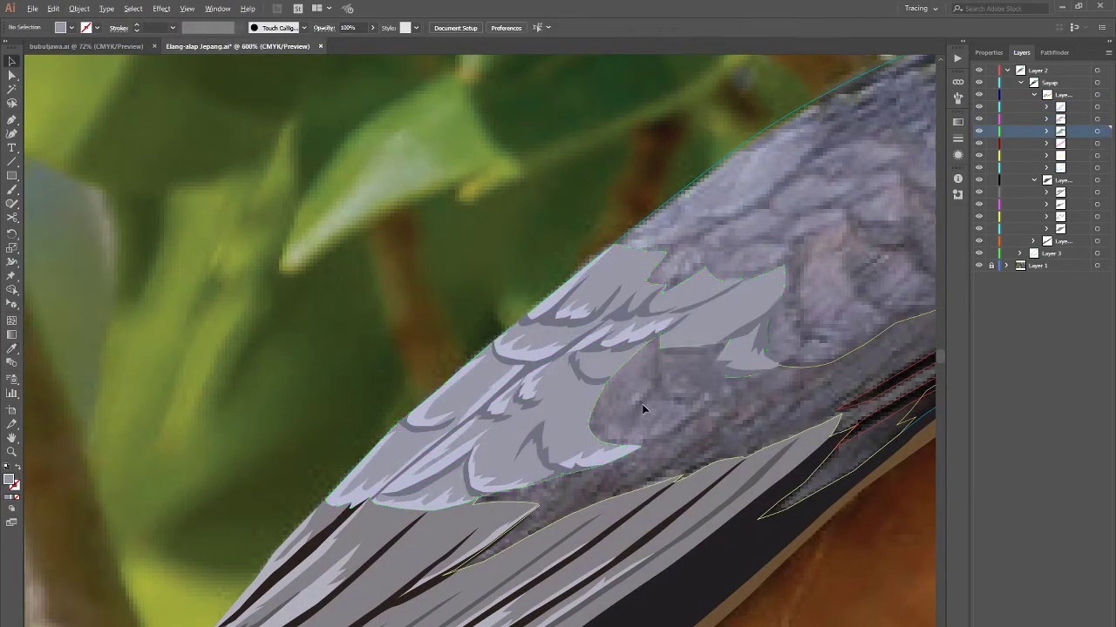
scroll(643, 406, "down", 2)
scroll(642, 406, "up", 2)
Step: Draw a pale feather shape on the upper covert patch
left_click(534, 346, "ctrl")
key("p")
scroll(615, 324, "up", 2)
left_click(638, 257)
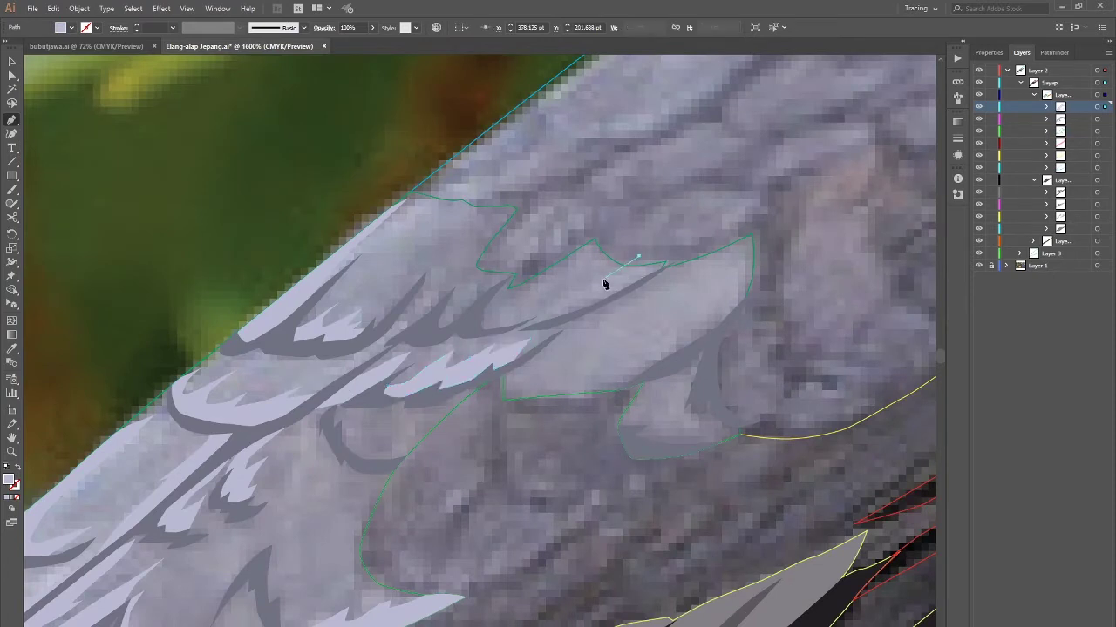
left_click(541, 307)
left_click(605, 301)
left_click(657, 272)
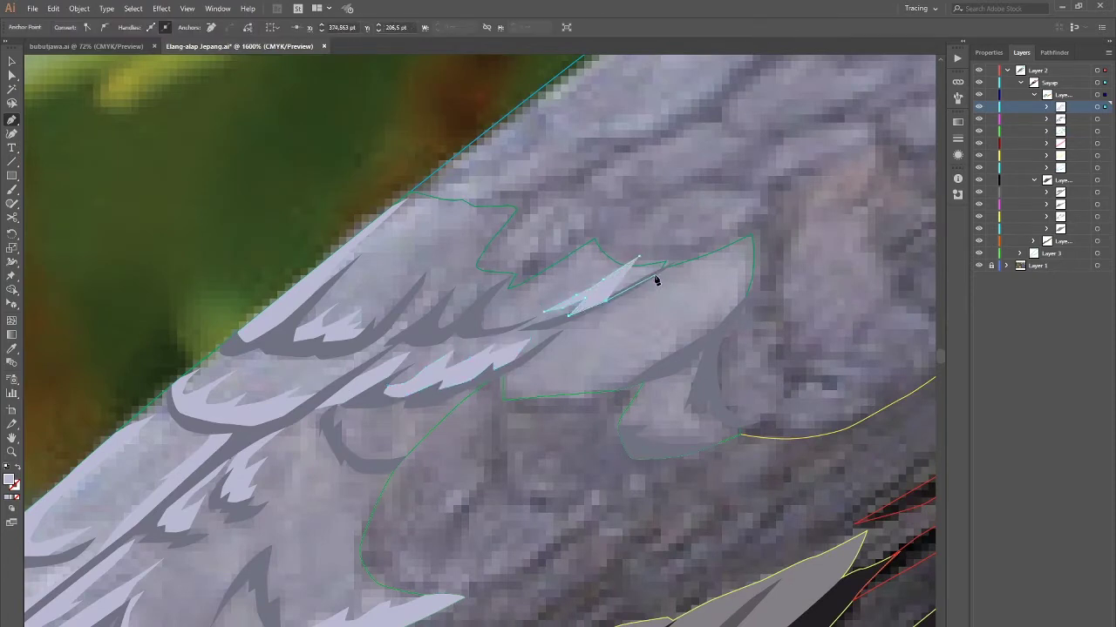
left_click(664, 261)
left_click(633, 259)
key("v")
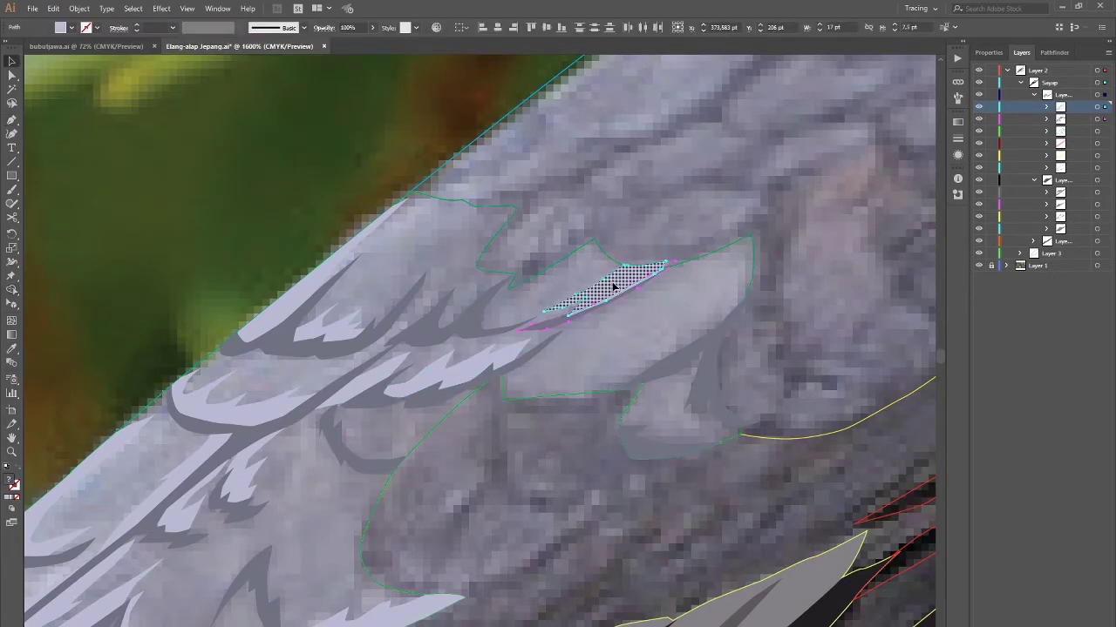
key("ctrl+shift+a")
Step: Draw a second pale feather with a curved edge toward the tip
key("p")
left_click(632, 324)
left_click_drag(662, 313, 682, 309)
left_click(710, 324)
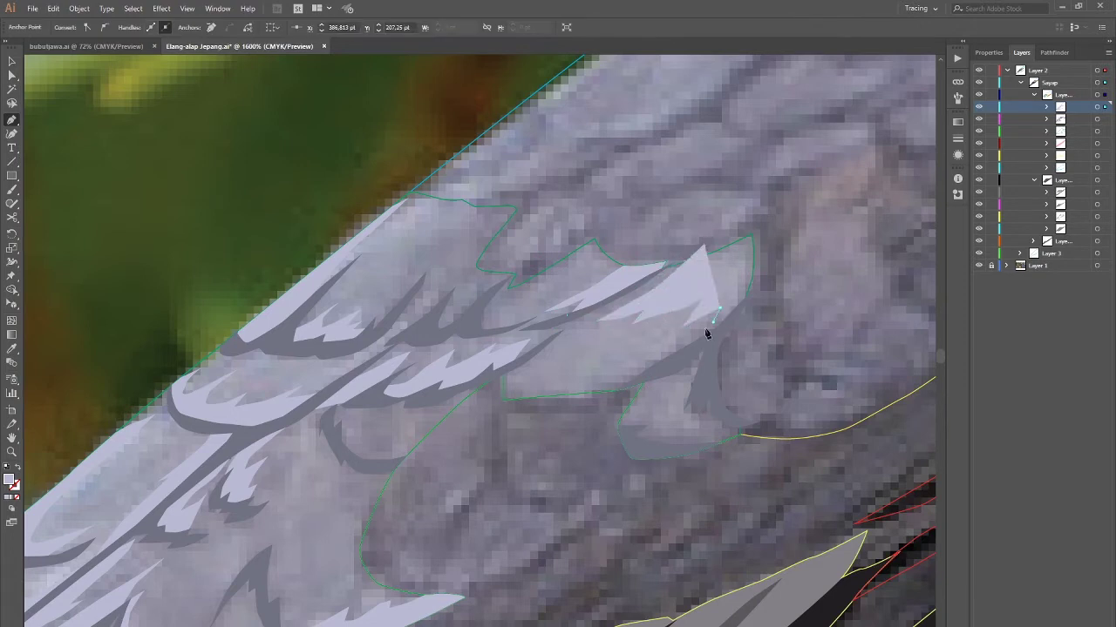
left_click(751, 234)
left_click(680, 266)
key("v")
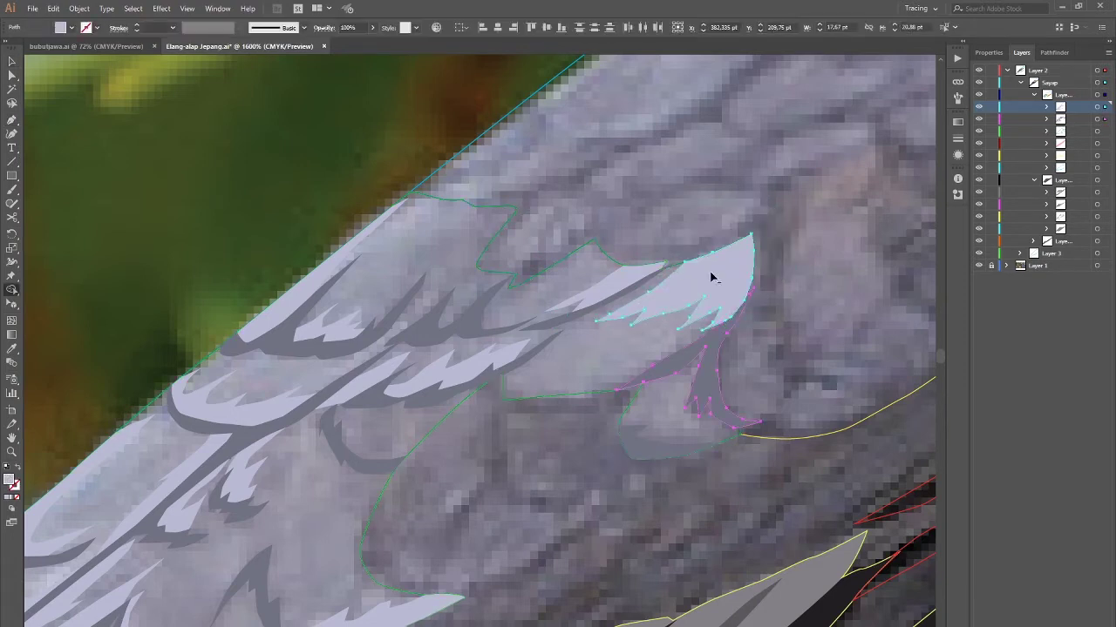
key("ctrl+shift+a")
key("p")
Step: Add a feather below the tip, give it a sampled grey fill, and zoom out
scroll(680, 279, "down", 3)
left_click(715, 229)
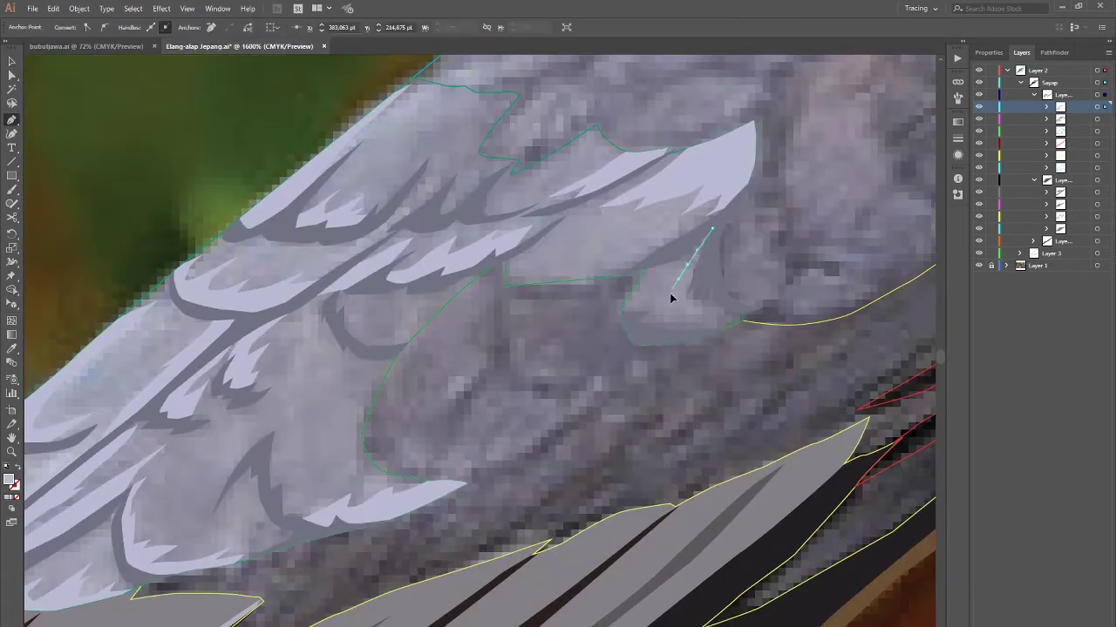
left_click(668, 305)
left_click(703, 315)
left_click(716, 229)
key("v")
key("i")
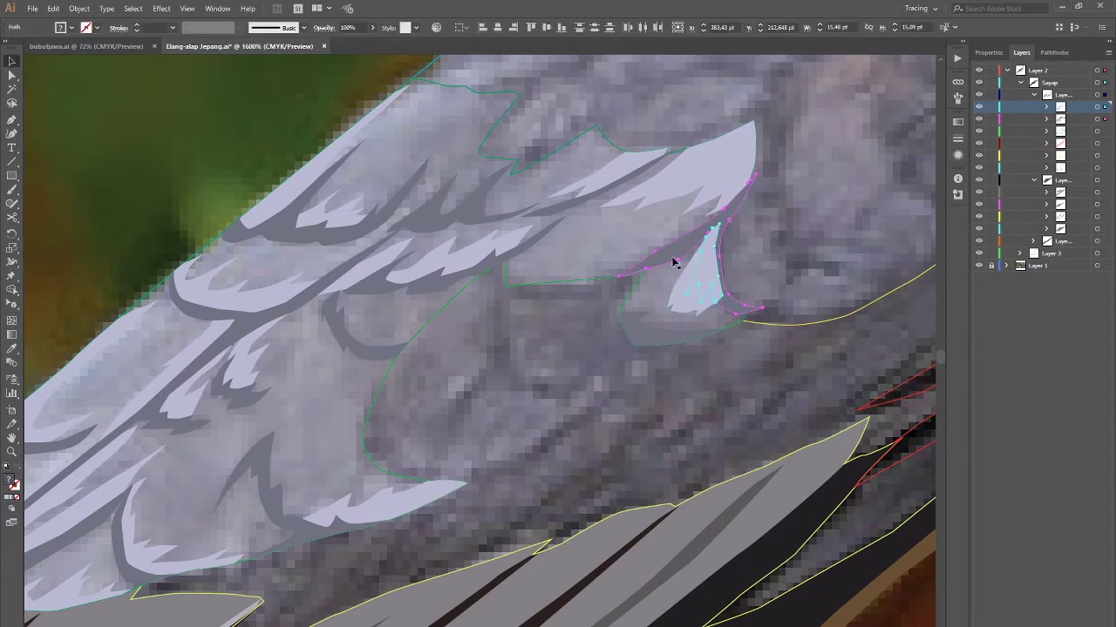
left_click(628, 316)
key("ctrl+minus")
key("ctrl+minus")
key("ctrl+minus")
key("ctrl+minus")
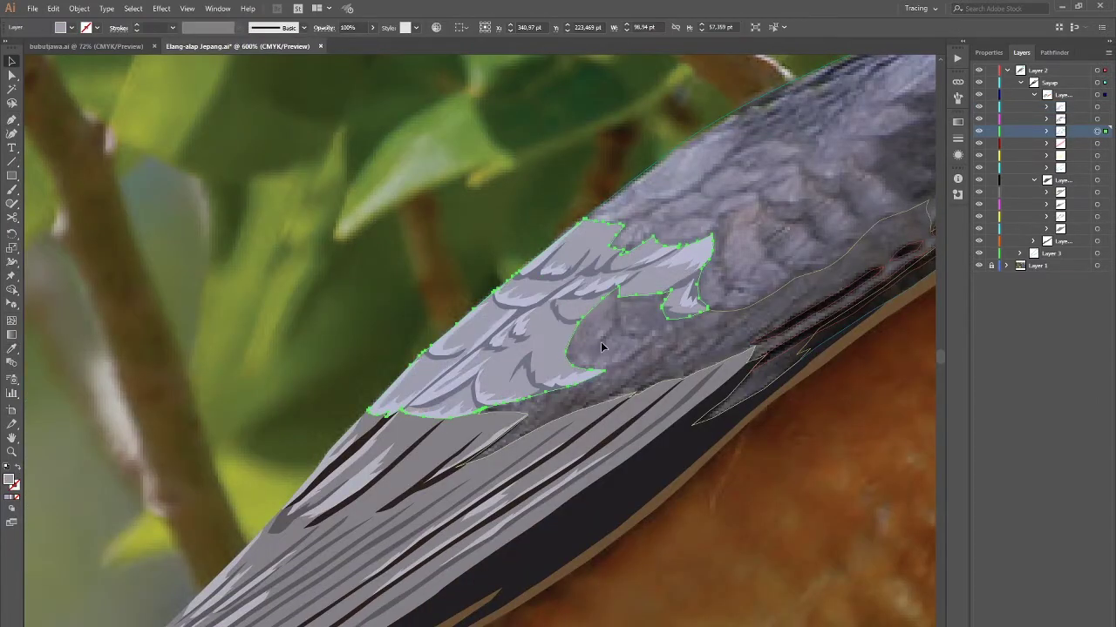
key("ctrl+shift+a")
key("v")
key("ctrl+minus")
key("ctrl+minus")
Step: Give the wing layer a new highlight colour in Layer Options
left_click(1111, 142)
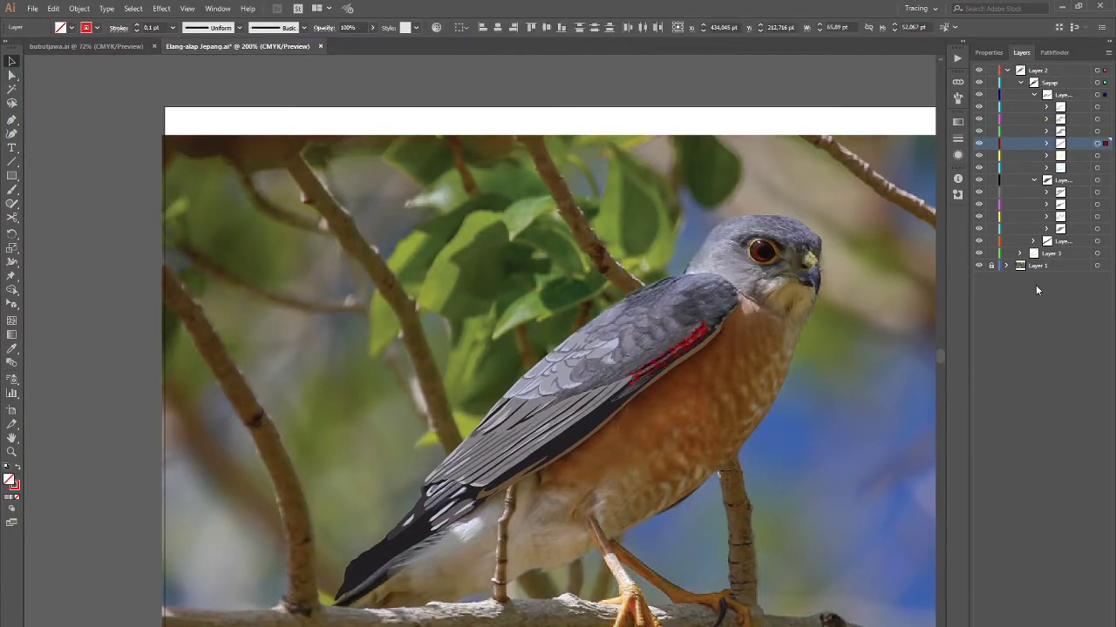
double_click(1072, 143)
left_click(749, 195)
left_click(791, 273)
Step: Set the stroke to blue and Pen-trace a short outline along the wing's upper edge
left_click(93, 27)
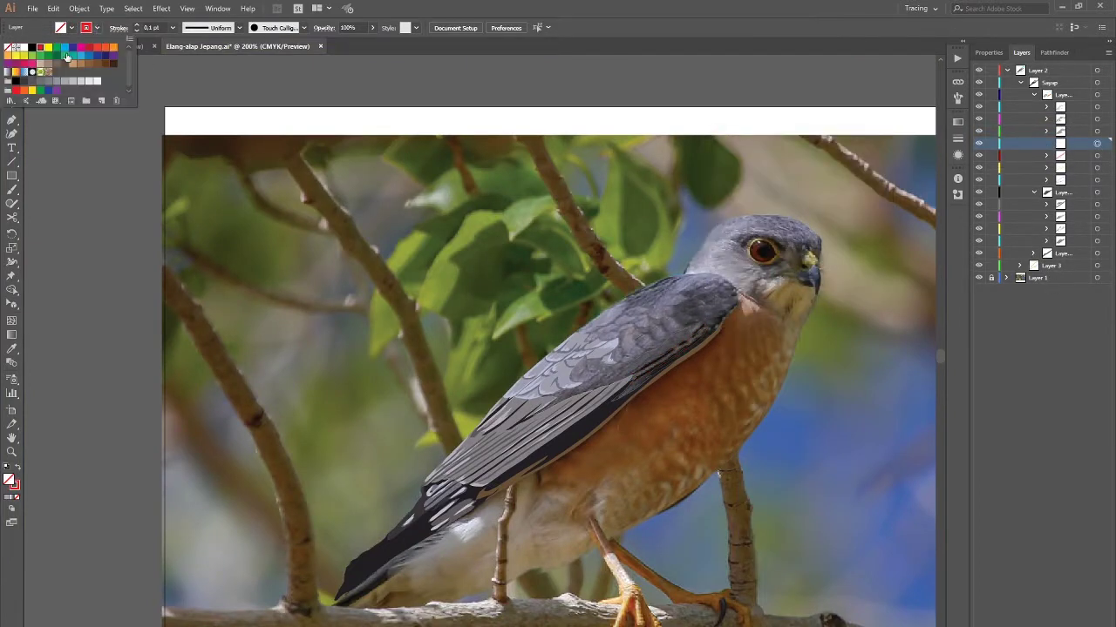
left_click(66, 52)
scroll(591, 344, "up", 5)
scroll(610, 366, "up", 4)
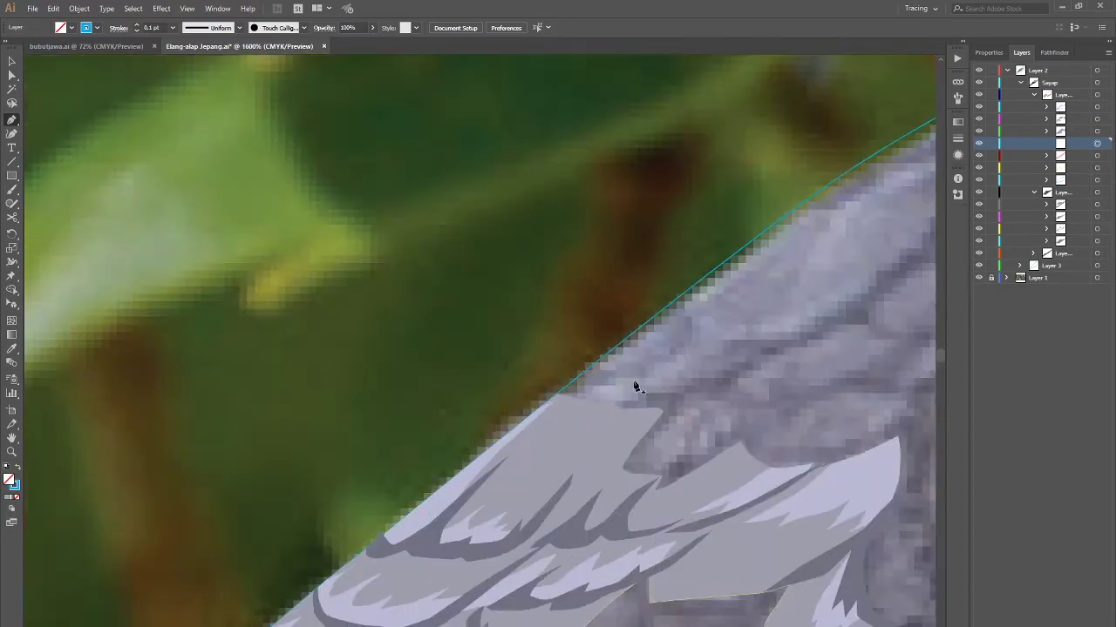
left_click(597, 364)
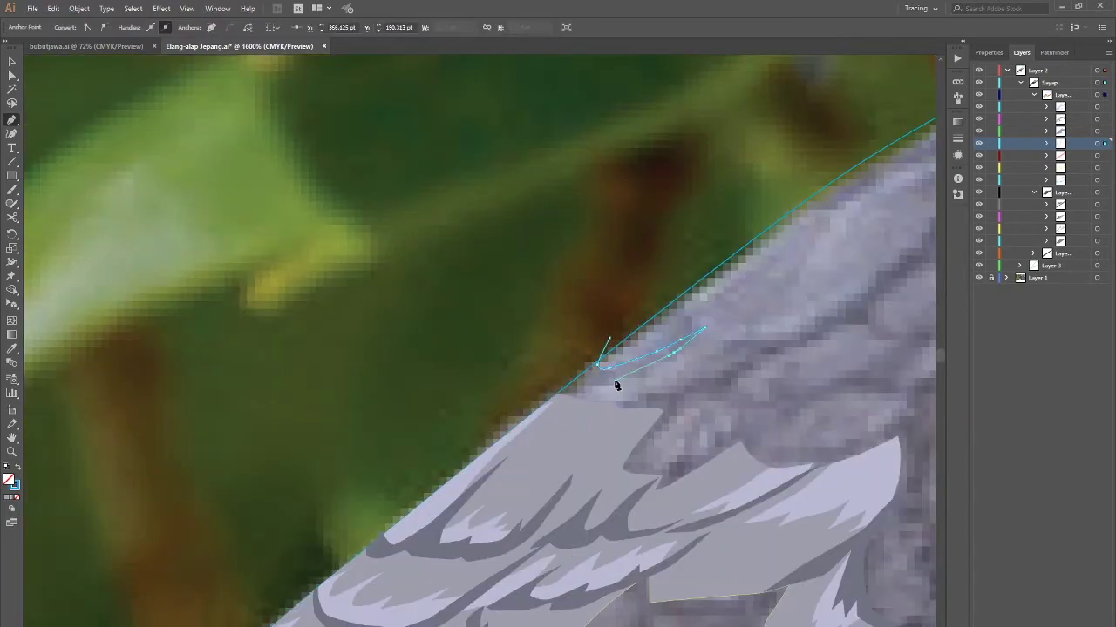
left_click(552, 400)
Step: Deselect, then start a new outline down the covert edge toward the pale feathers
key("v")
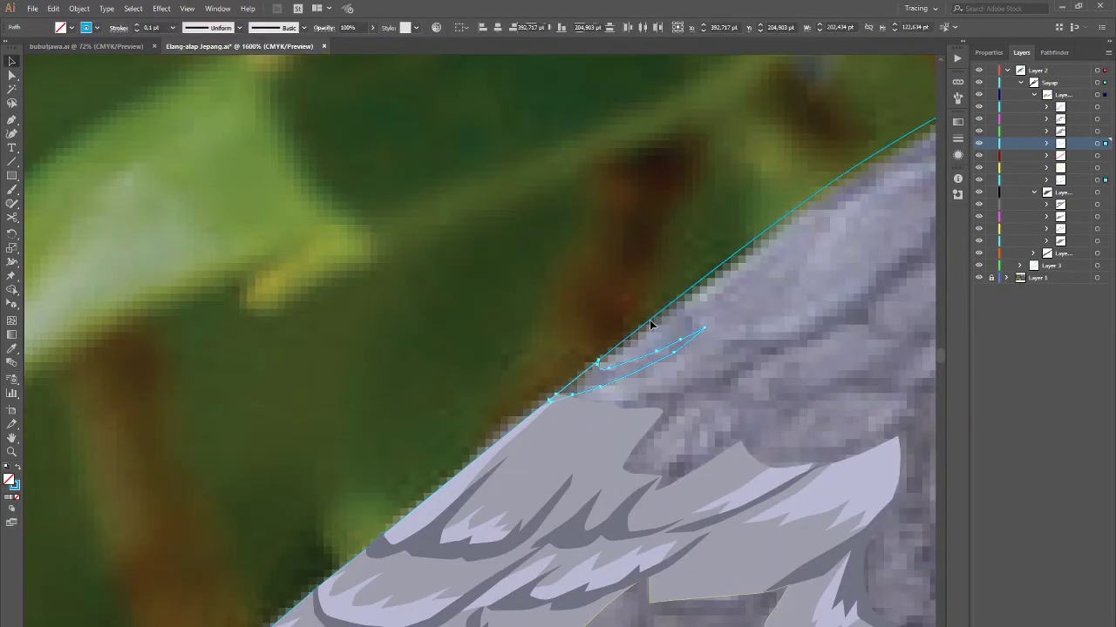
key("ctrl+shift+a")
key("p")
scroll(585, 453, "down", 4)
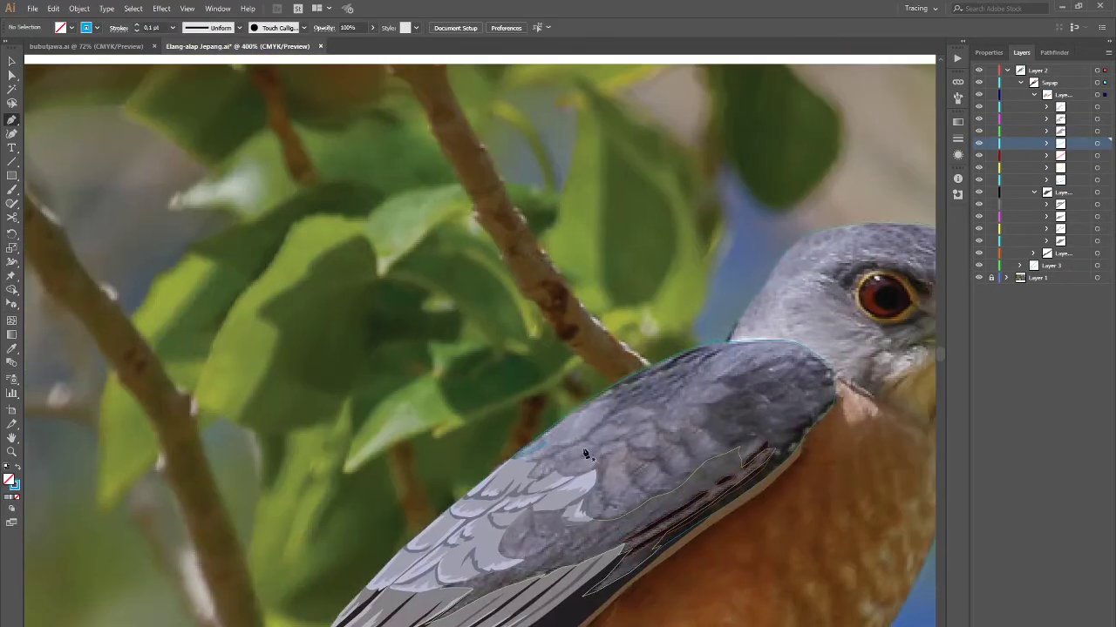
scroll(586, 453, "up", 3)
left_click(650, 373)
left_click(617, 403)
left_click(585, 433)
left_click(563, 444)
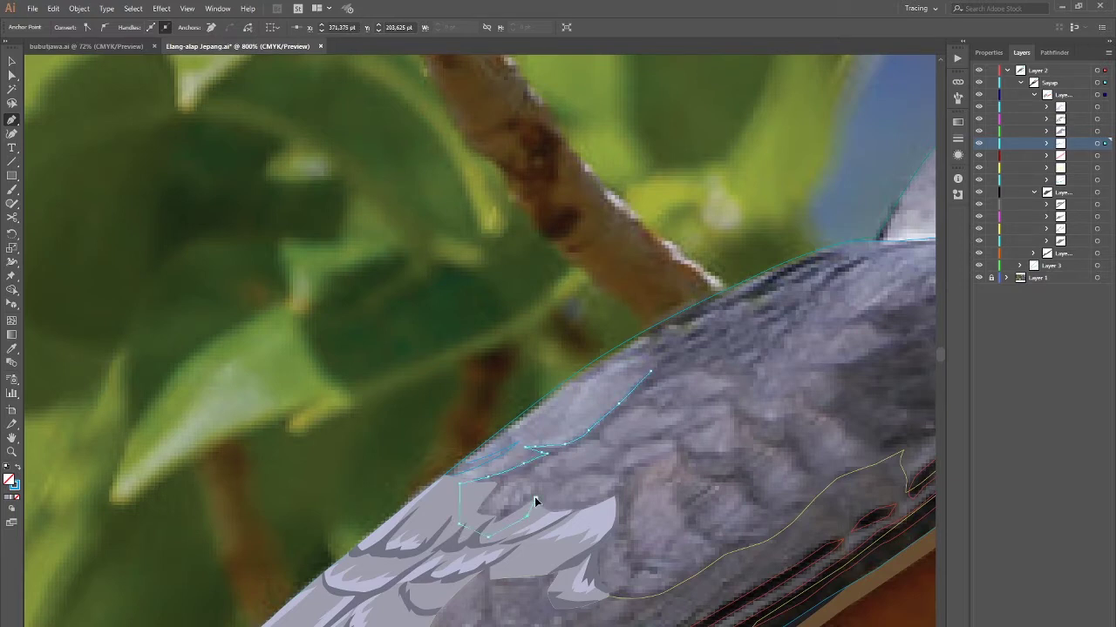
Step: Add an anchor to the blue feather outline and reshape its last segment
left_click(521, 472)
scroll(534, 479, "up", 1)
scroll(558, 435, "up", 2)
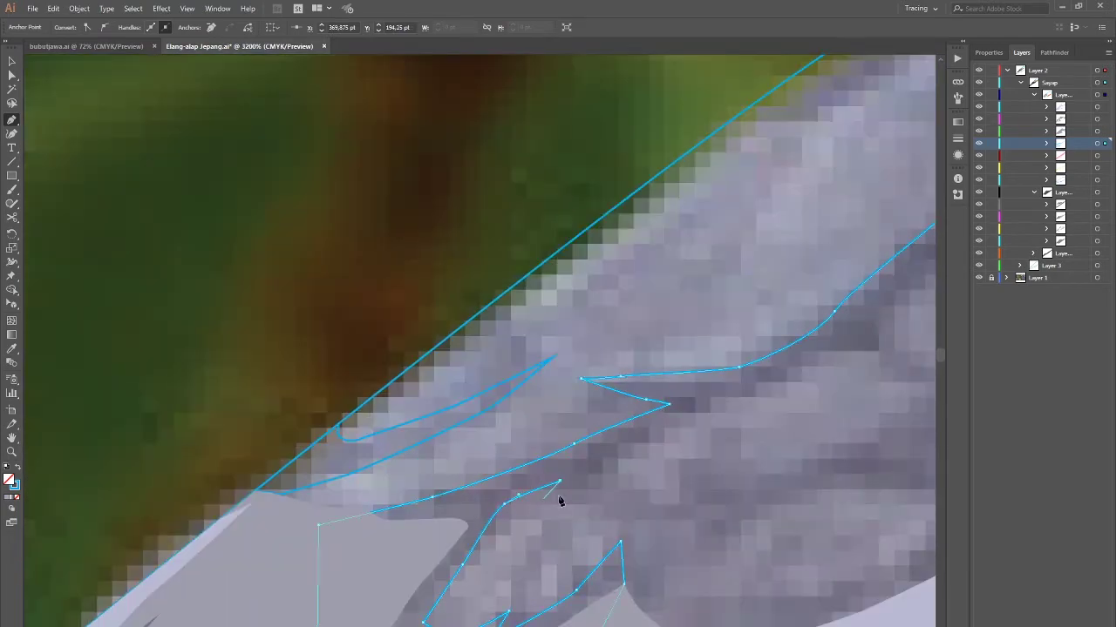
left_click_drag(559, 481, 568, 493)
scroll(709, 417, "down", 2)
scroll(625, 463, "up", 1)
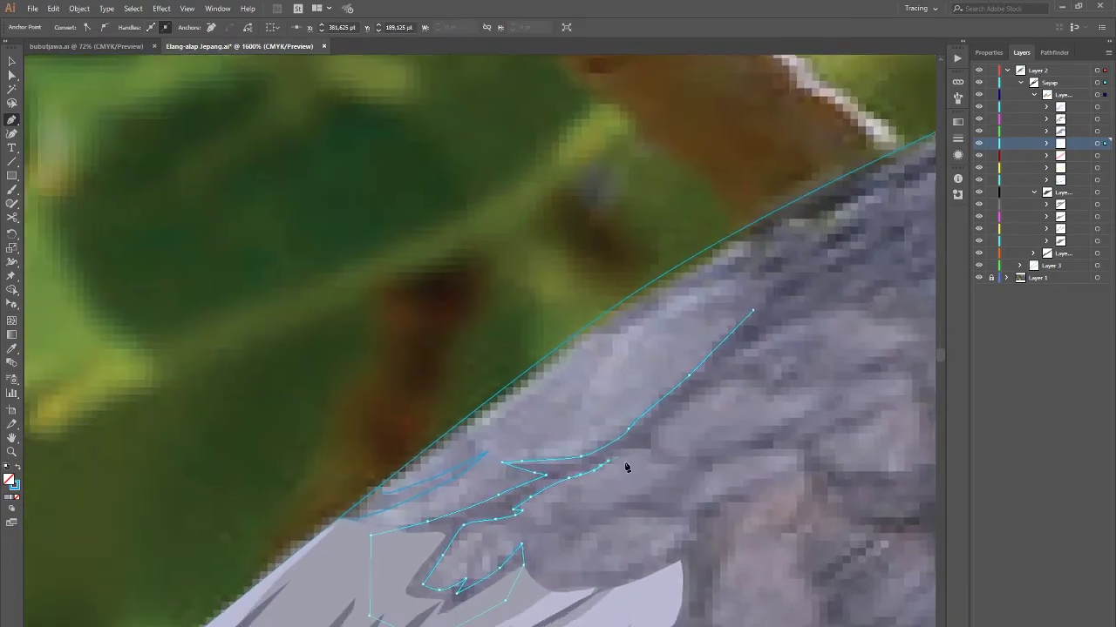
left_click_drag(730, 371, 660, 401)
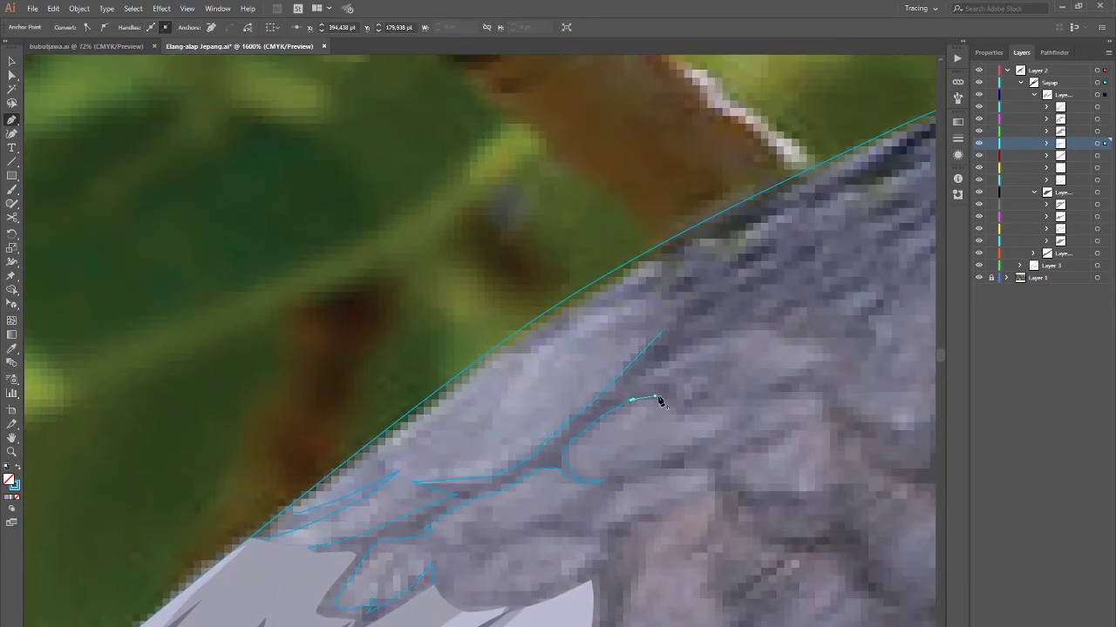
Step: Extend the feather outline with a hooked tip and another hooked notch
left_click(671, 420)
left_click(694, 414)
left_click(728, 396)
left_click(693, 400)
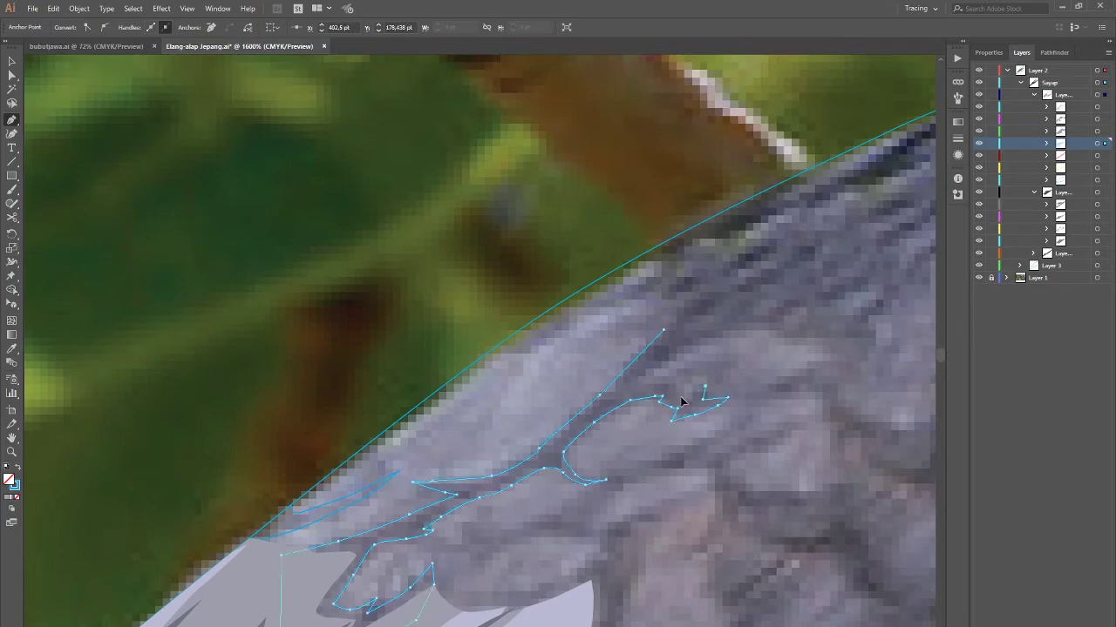
left_click(691, 370)
left_click(668, 381)
left_click(642, 376)
left_click(665, 356)
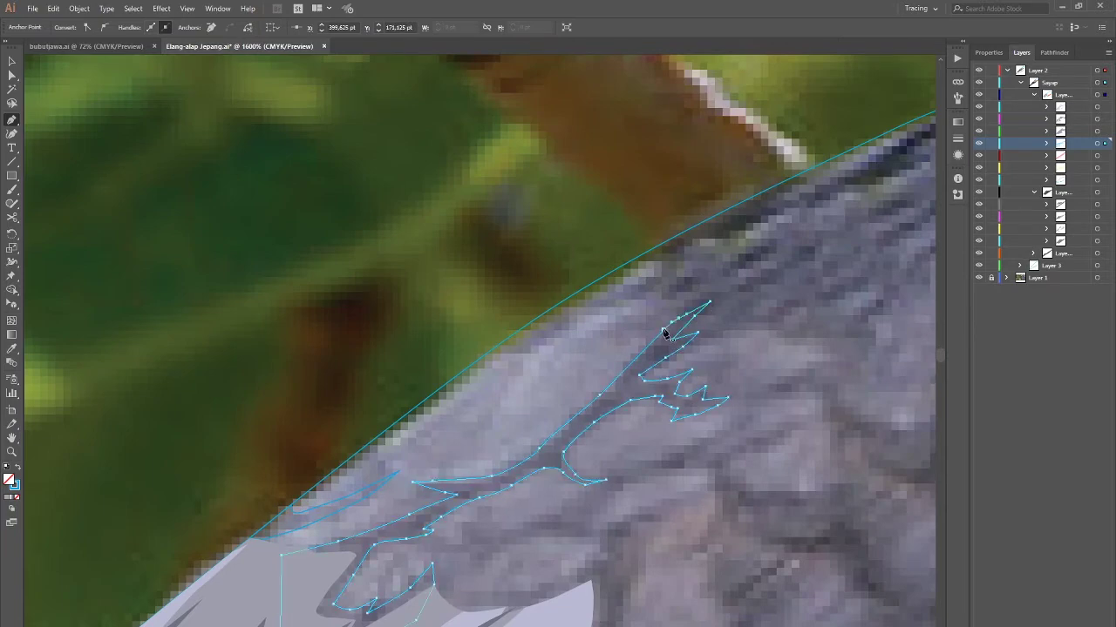
Step: Select a grey feather shape on the wing, then deselect and return to the Pen
key("ctrl+minus")
left_click(659, 331, "ctrl")
key("ctrl+shift+a")
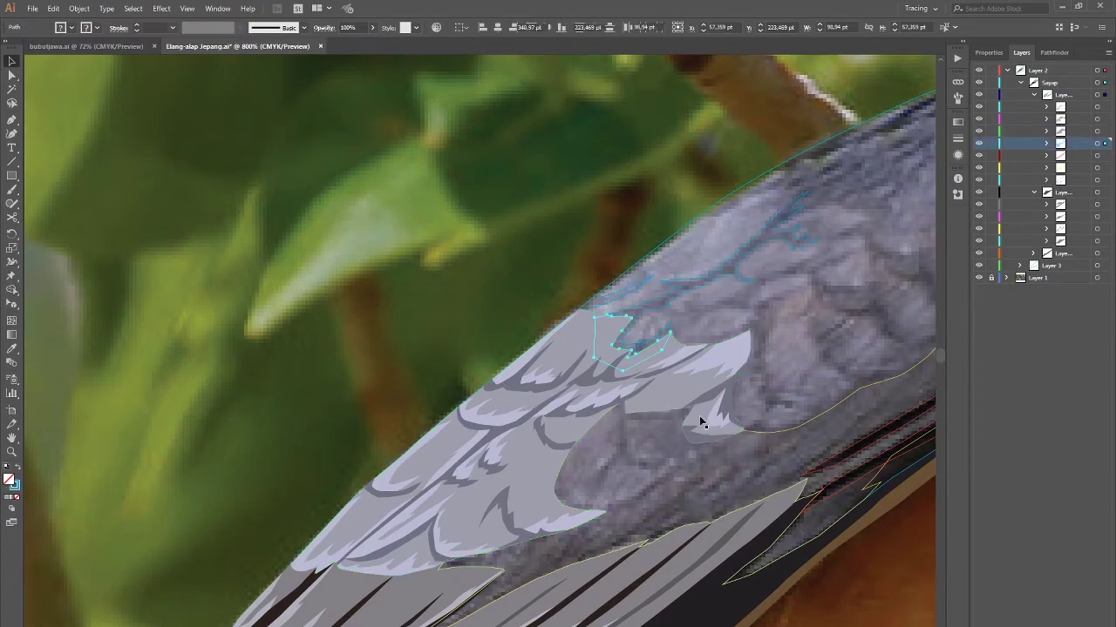
key("p")
key("ctrl+minus")
key("ctrl+minus")
scroll(616, 372, "up", 5)
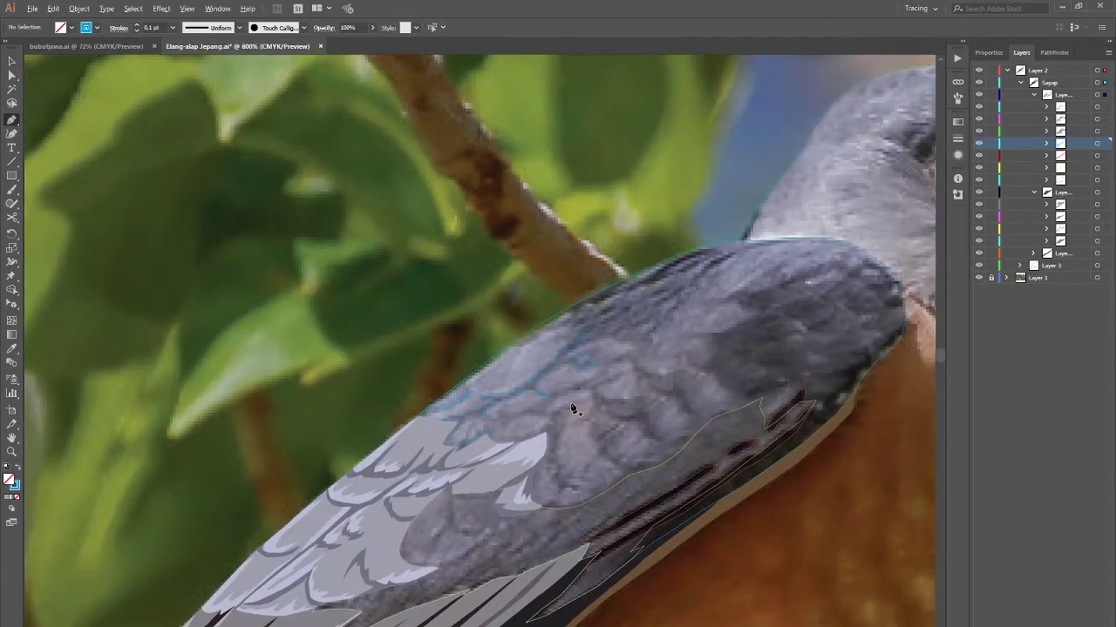
Step: Resume the open feather outline and curve it along the feather's lower edge
left_click(713, 441)
left_click(648, 422)
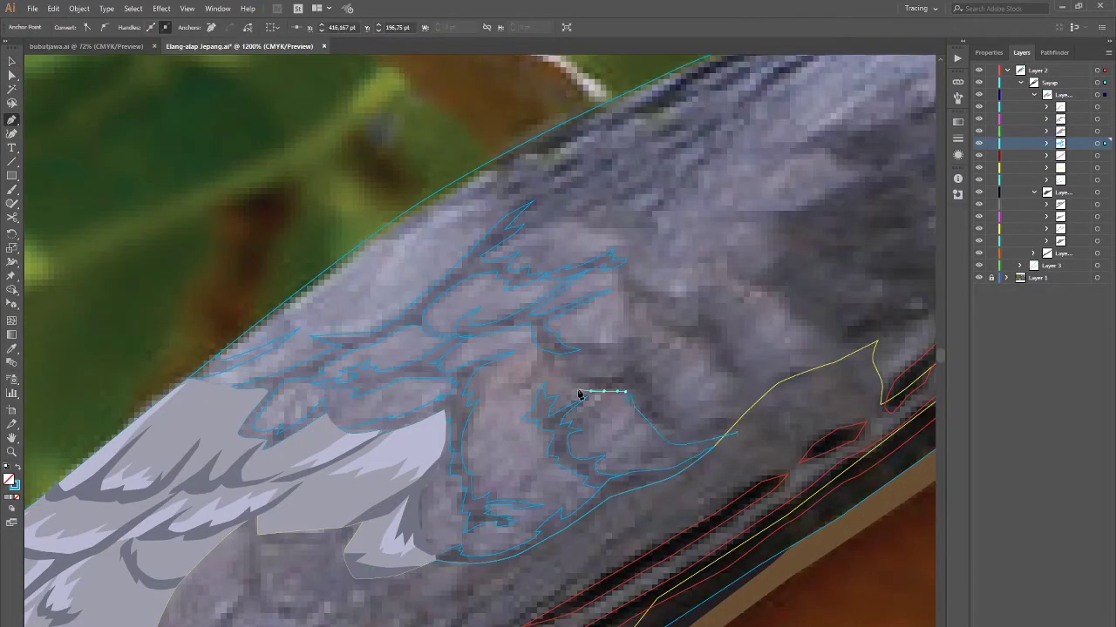
left_click_drag(633, 416, 655, 436)
left_click_drag(502, 397, 523, 386)
left_click_drag(619, 342, 637, 338)
left_click(672, 433)
Step: Check the blue and yellow wing outlines by selecting them, then deselect
key("v")
left_click(747, 423)
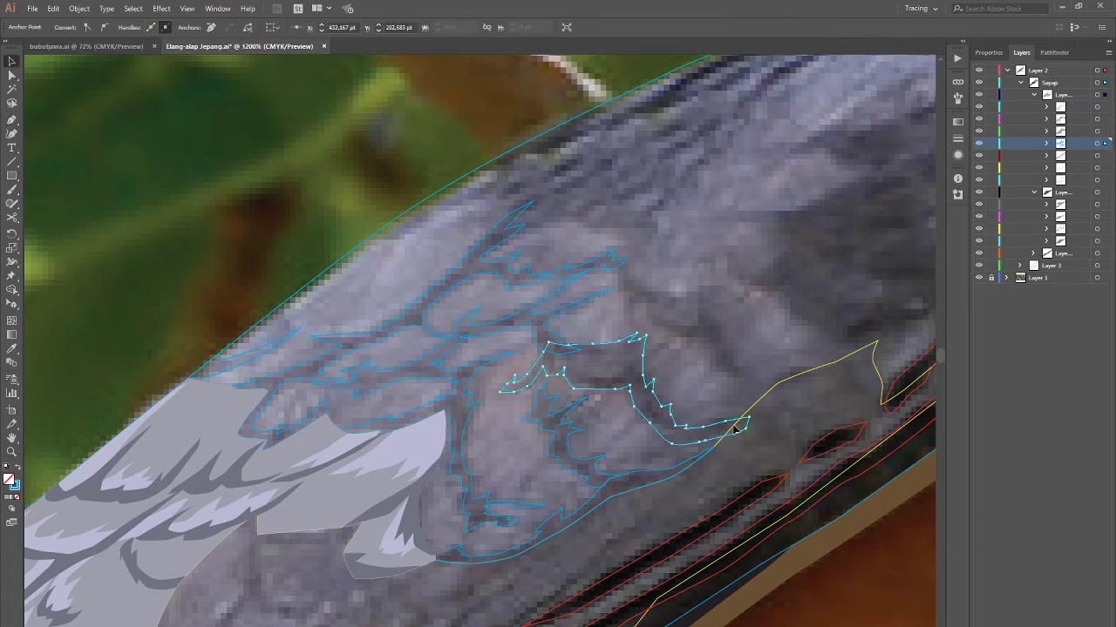
left_click(747, 423, "shift")
key("ctrl+shift+a")
key("p")
key("ctrl+minus")
key("ctrl+minus")
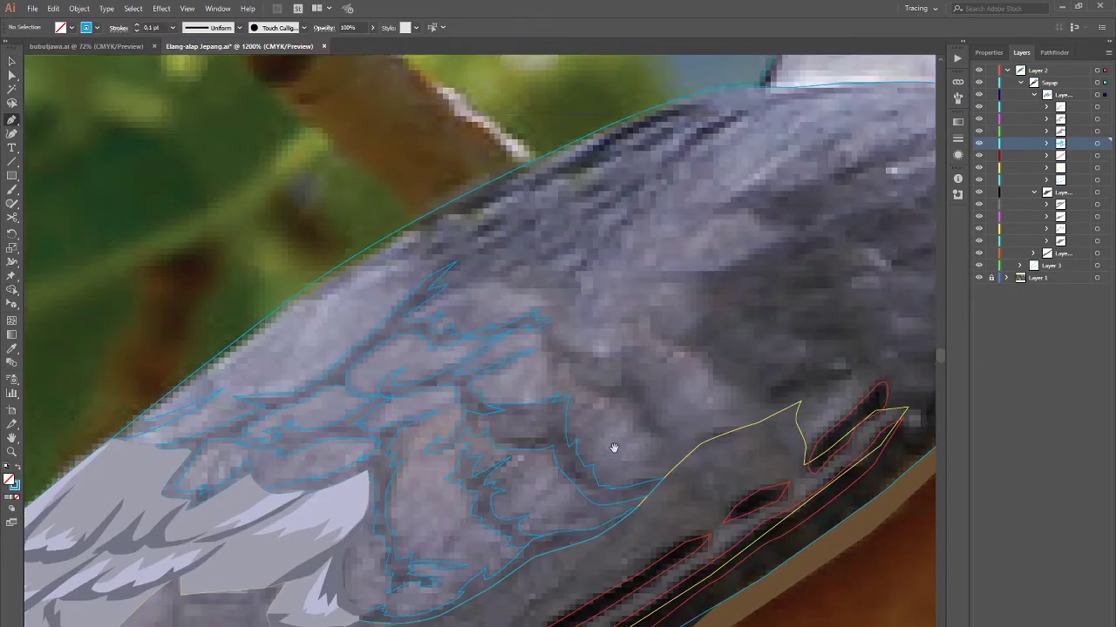
scroll(598, 463, "up", 2)
Step: Draw and close a new four-point feather outline on the wing
left_click(577, 403)
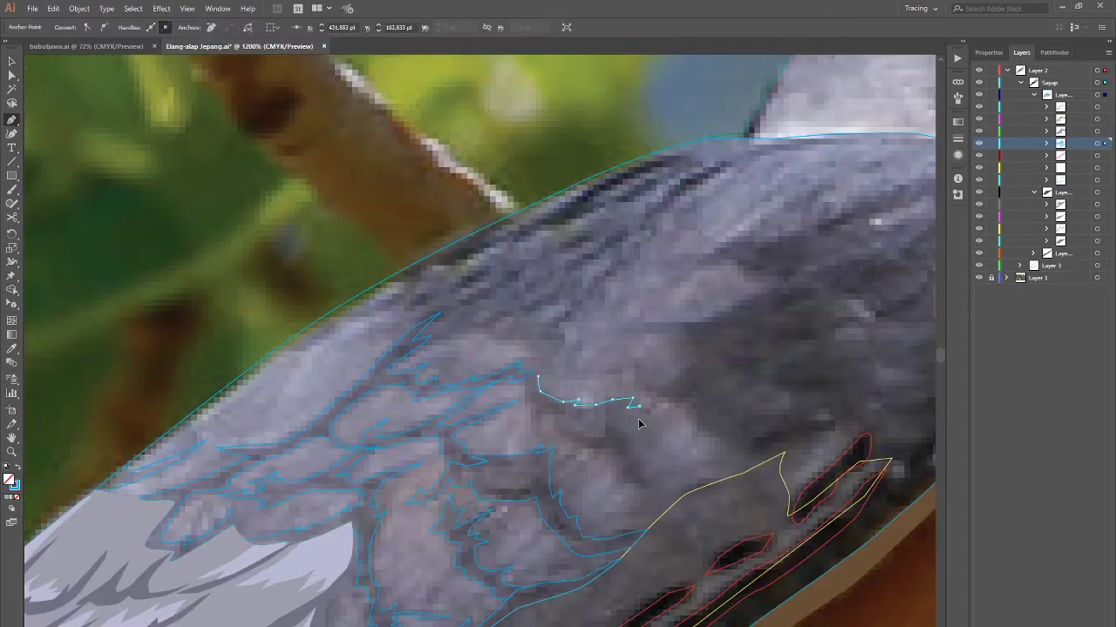
left_click(635, 525)
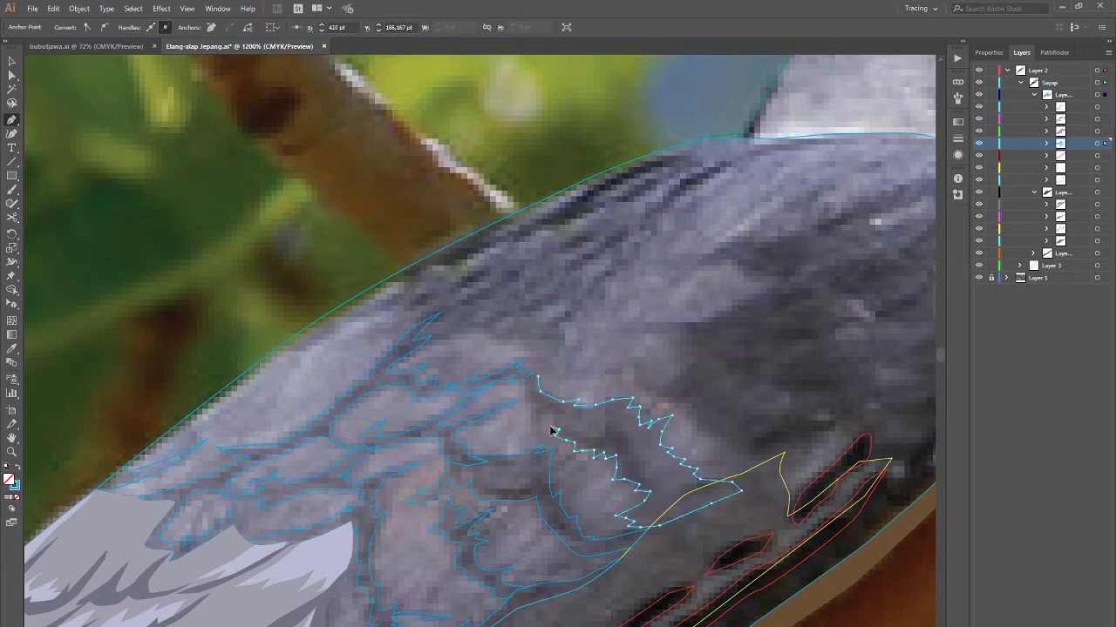
left_click(537, 372)
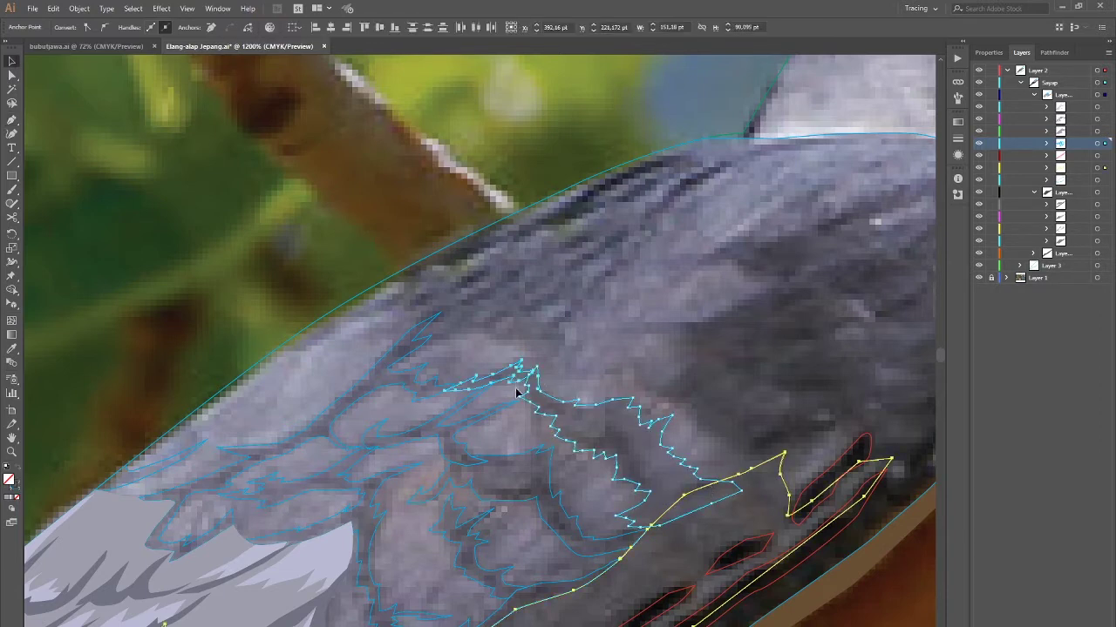
left_click(526, 375)
scroll(589, 436, "down", 3)
scroll(589, 435, "down", 1)
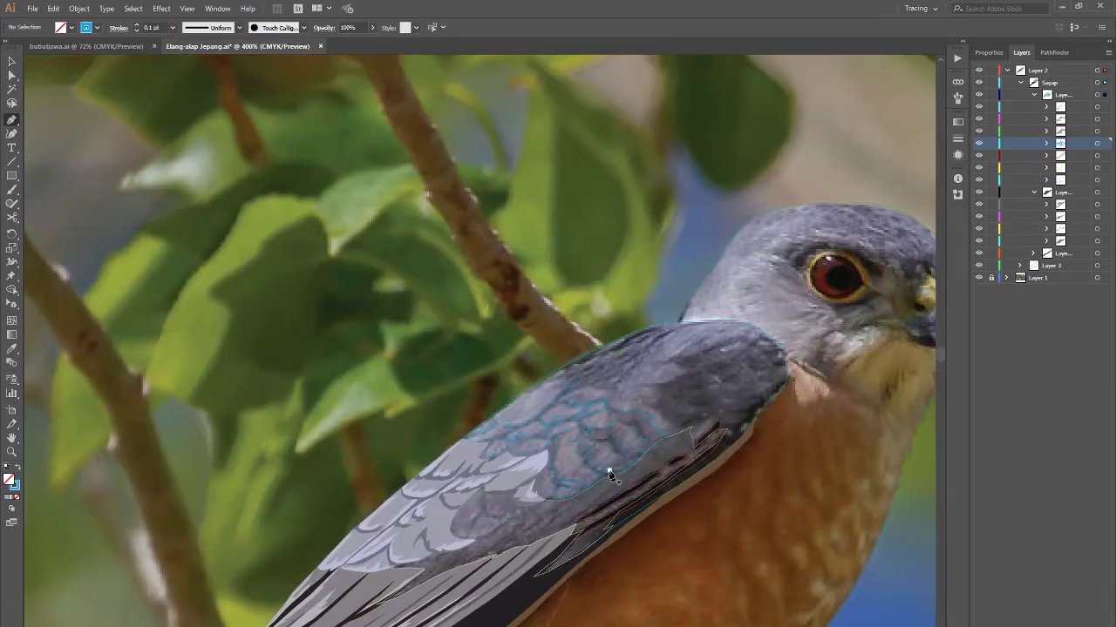
Step: Create a new layer with Magenta as its colour and target it
key("ctrl+l")
double_click(1081, 143)
left_click(773, 192)
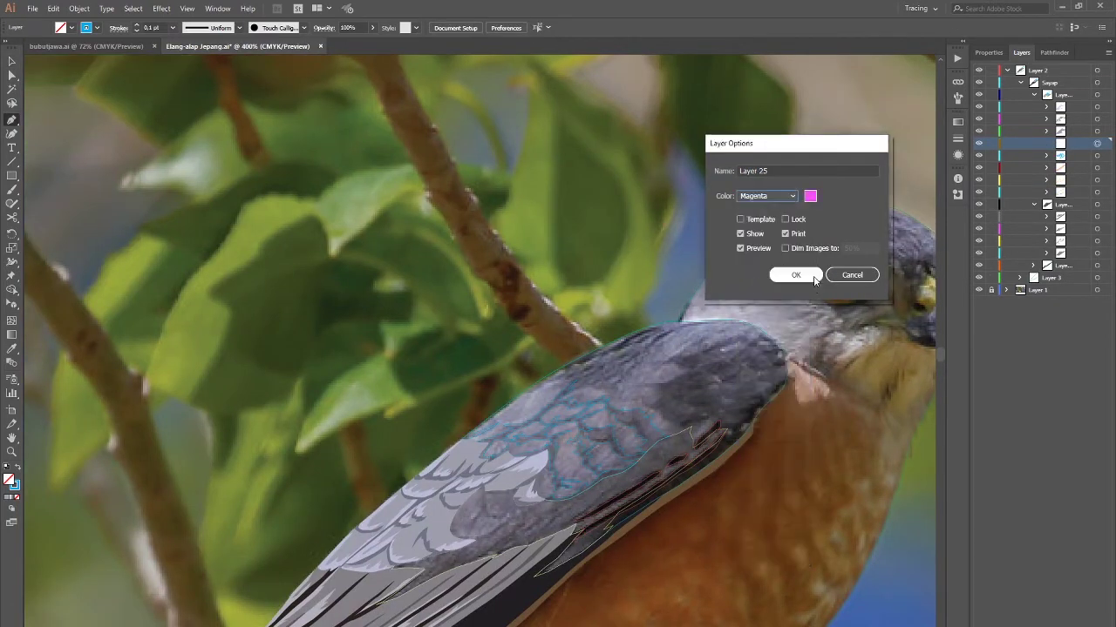
left_click(797, 274)
left_click(1095, 144)
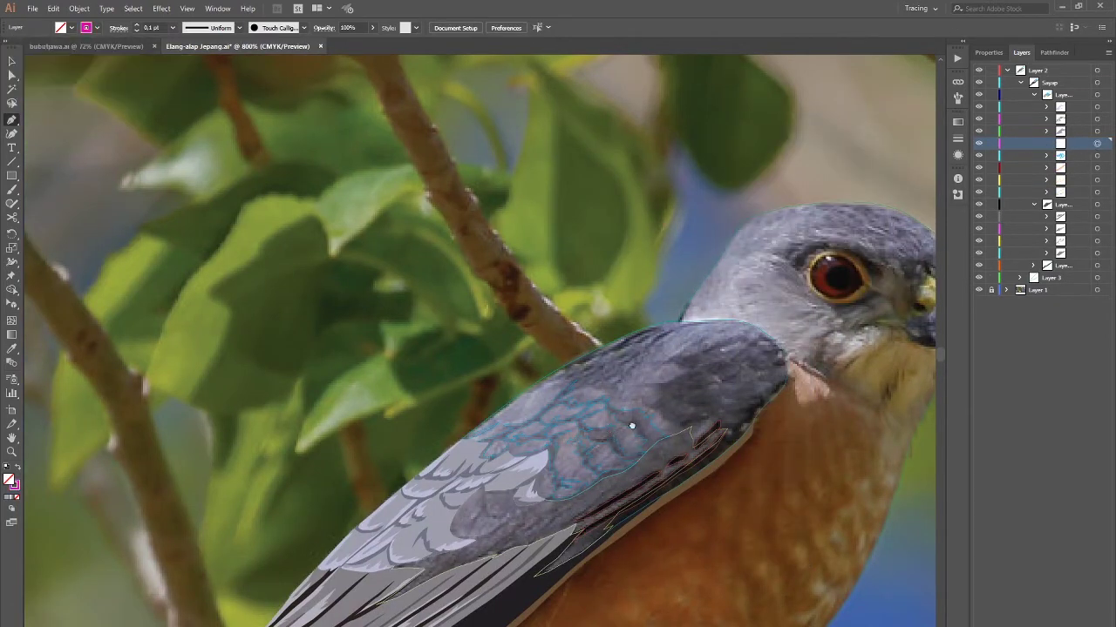
Step: Start a magenta outline tracing up-left along the dark feather edge
scroll(632, 425, "up", 1)
left_click_drag(587, 440, 610, 454)
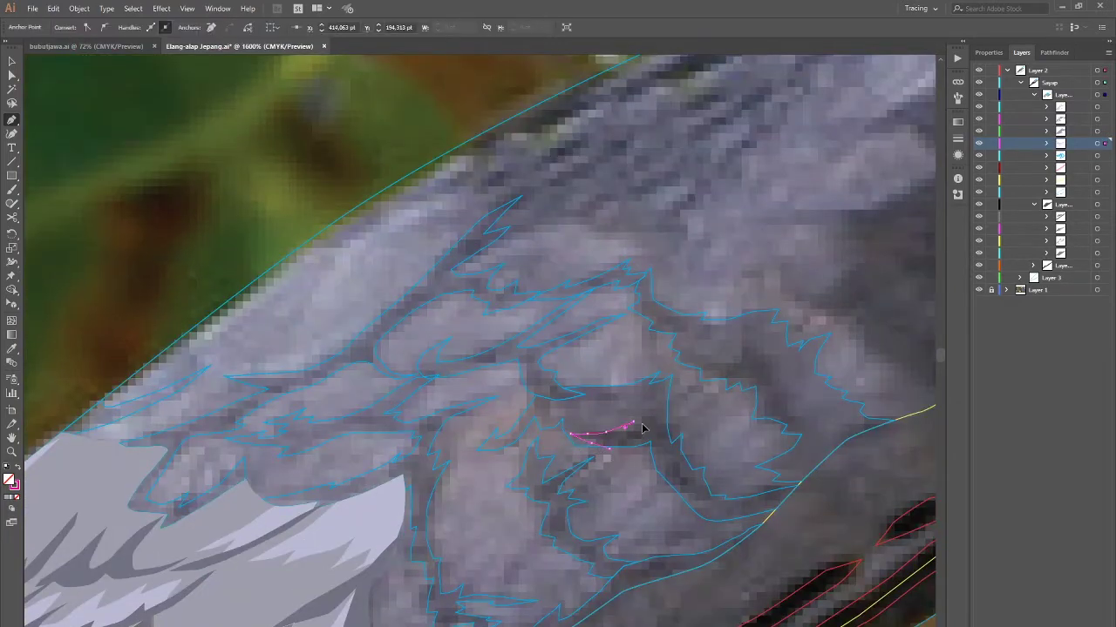
left_click_drag(693, 490, 608, 342)
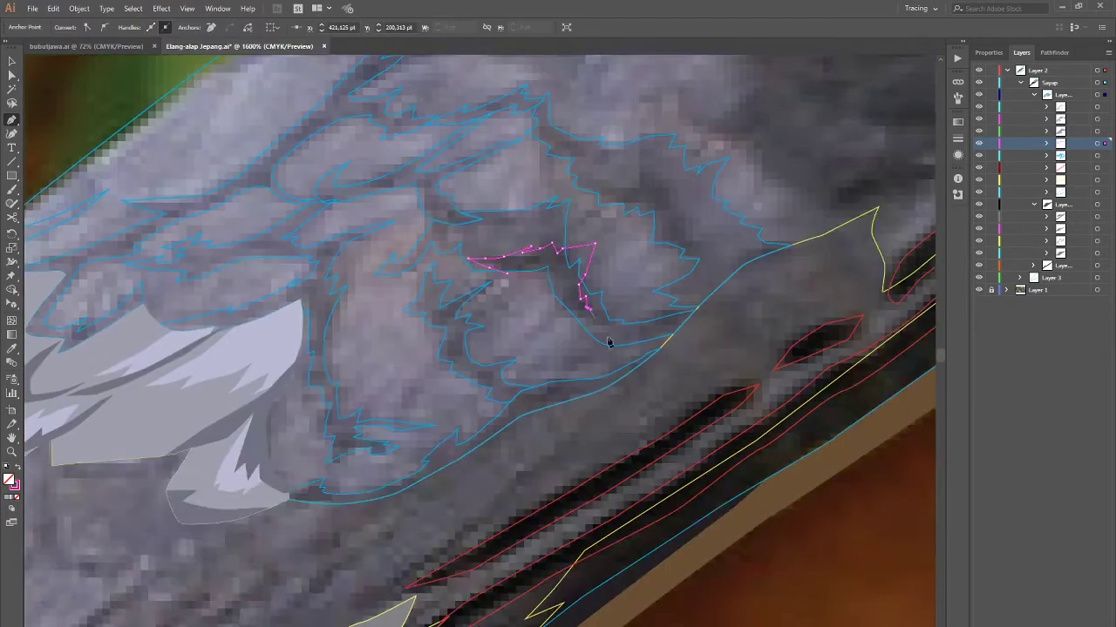
left_click(598, 322)
left_click(553, 297)
Step: Compare it with the neighbouring blue outline, then finish and close the magenta outline
left_click(550, 277, "ctrl")
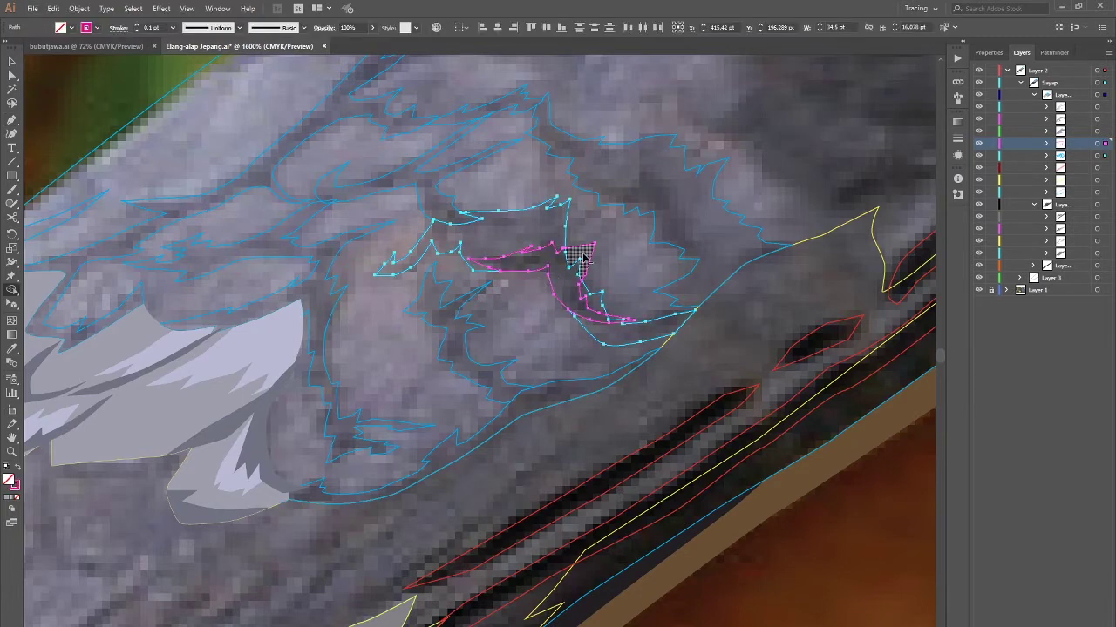
left_click(600, 310, "ctrl")
left_click(612, 321, "ctrl+shift")
left_click(543, 249, "ctrl+shift")
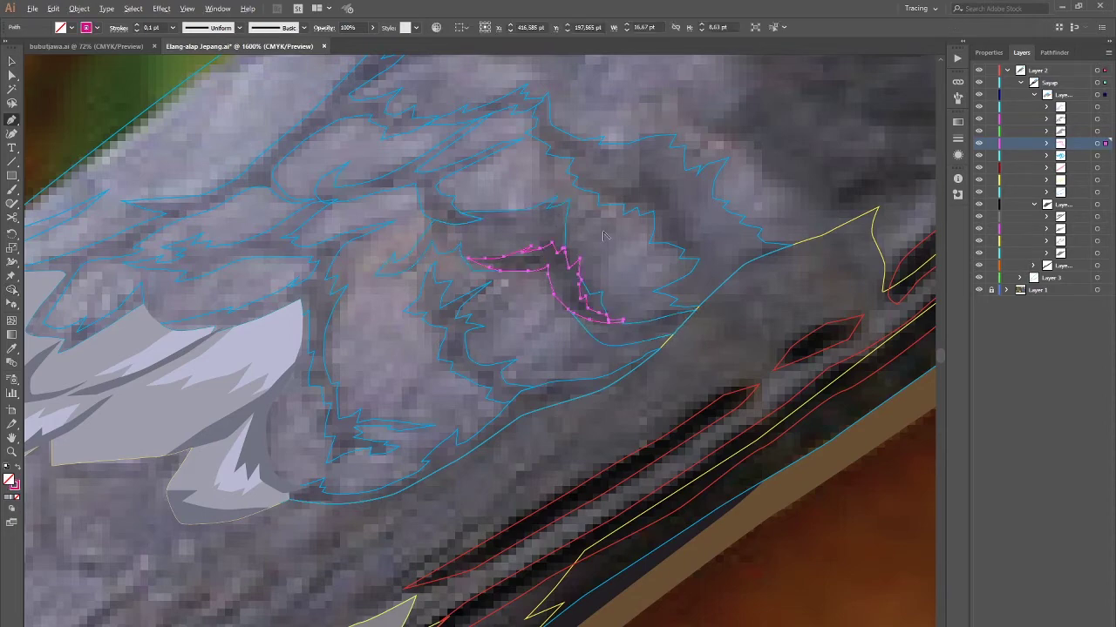
key("ctrl+minus")
key("ctrl+plus")
key("ctrl+plus")
left_click(561, 261)
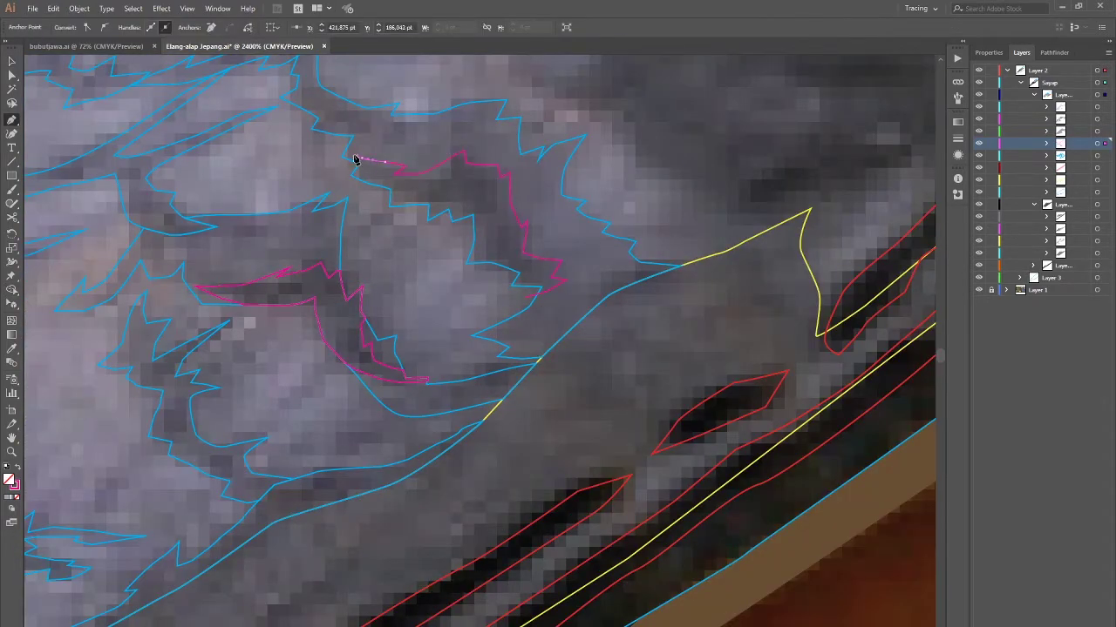
left_click(528, 301)
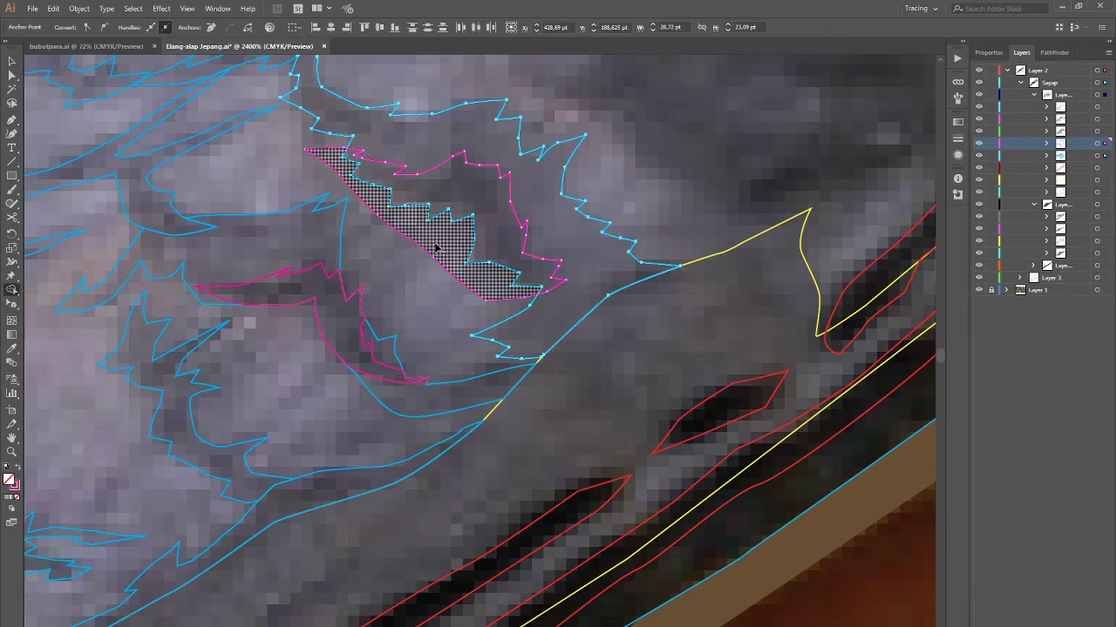
Step: Start another magenta feather outline and end it with the Selection tool
scroll(534, 405, "down", 5)
scroll(485, 366, "up", 6)
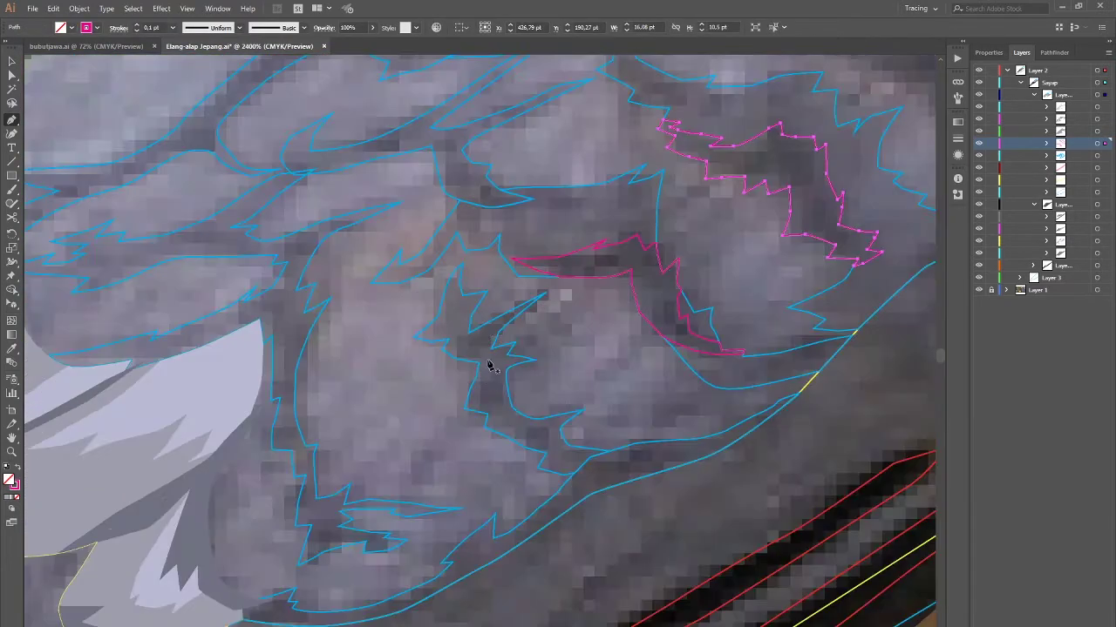
left_click(460, 352)
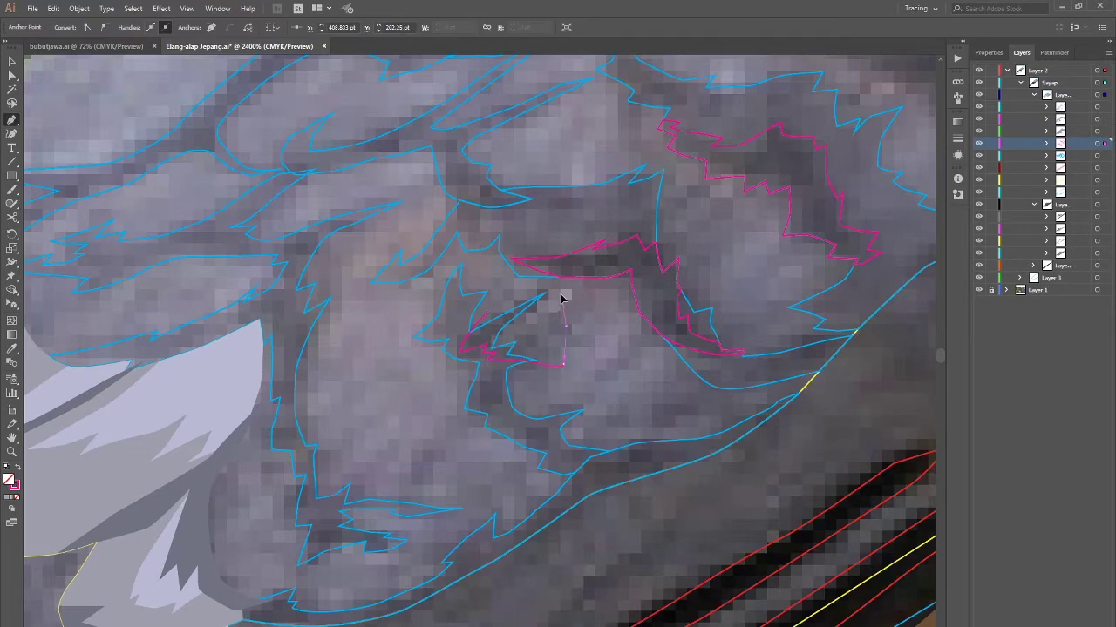
key("v")
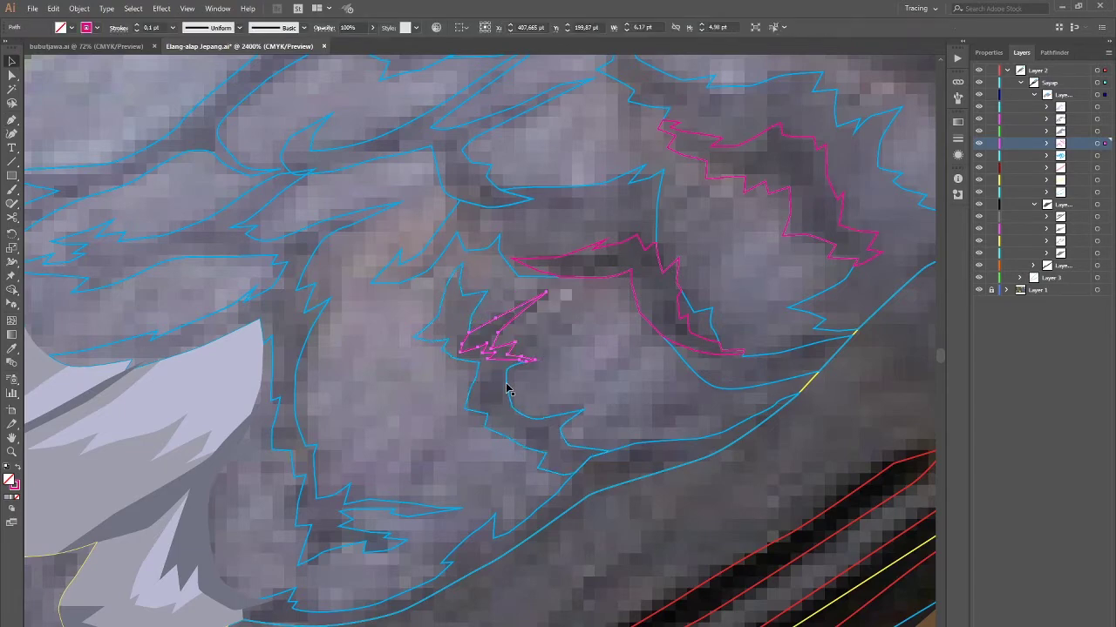
scroll(520, 392, "down", 5)
scroll(497, 473, "up", 2)
scroll(563, 423, "up", 4)
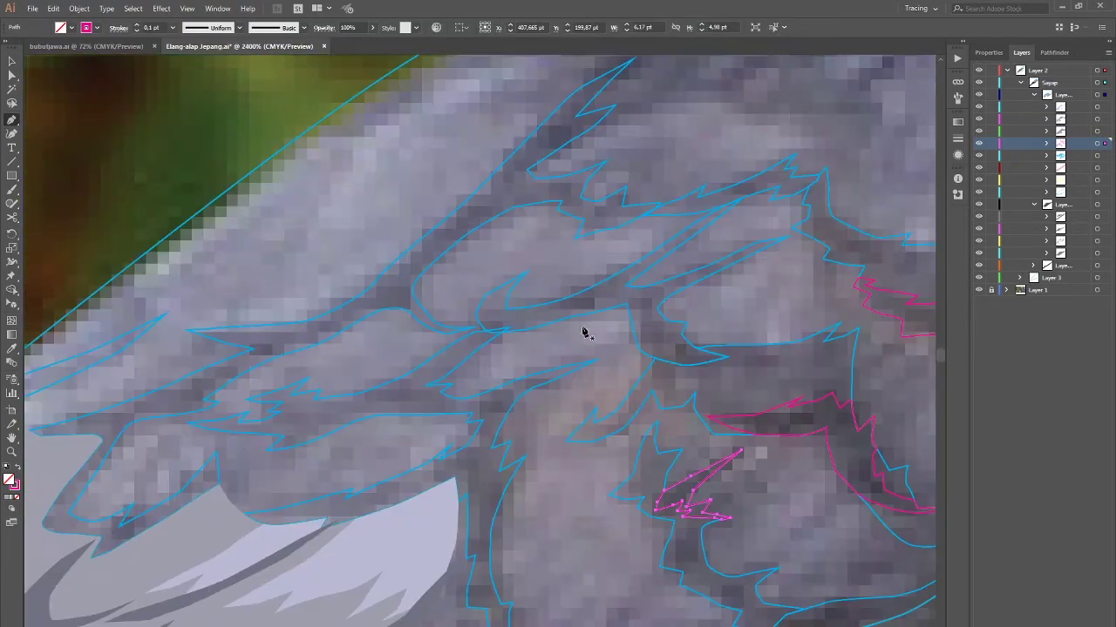
Step: Draw a small closed magenta shape and begin another feather shadow shape
left_click(601, 299)
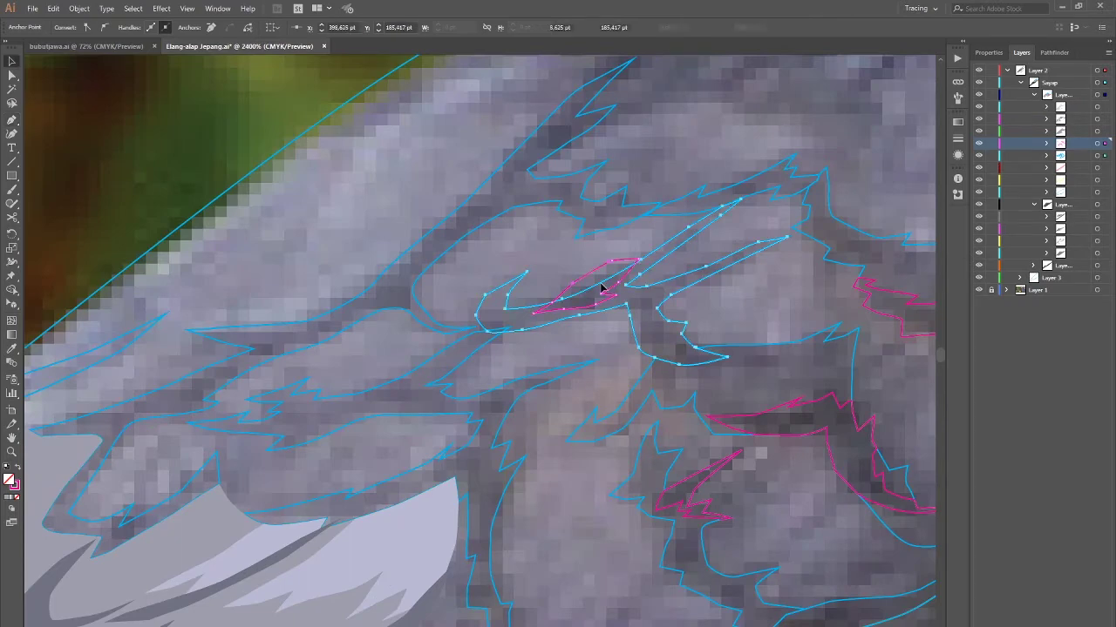
left_click(636, 260)
left_click_drag(687, 311, 539, 294)
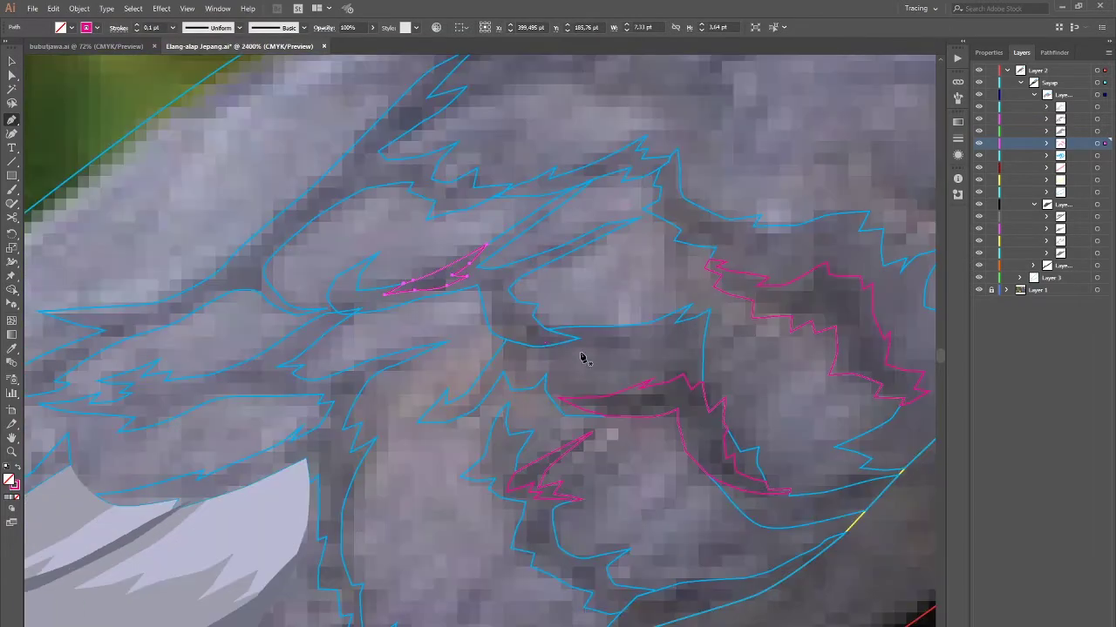
left_click(643, 313)
left_click(615, 340)
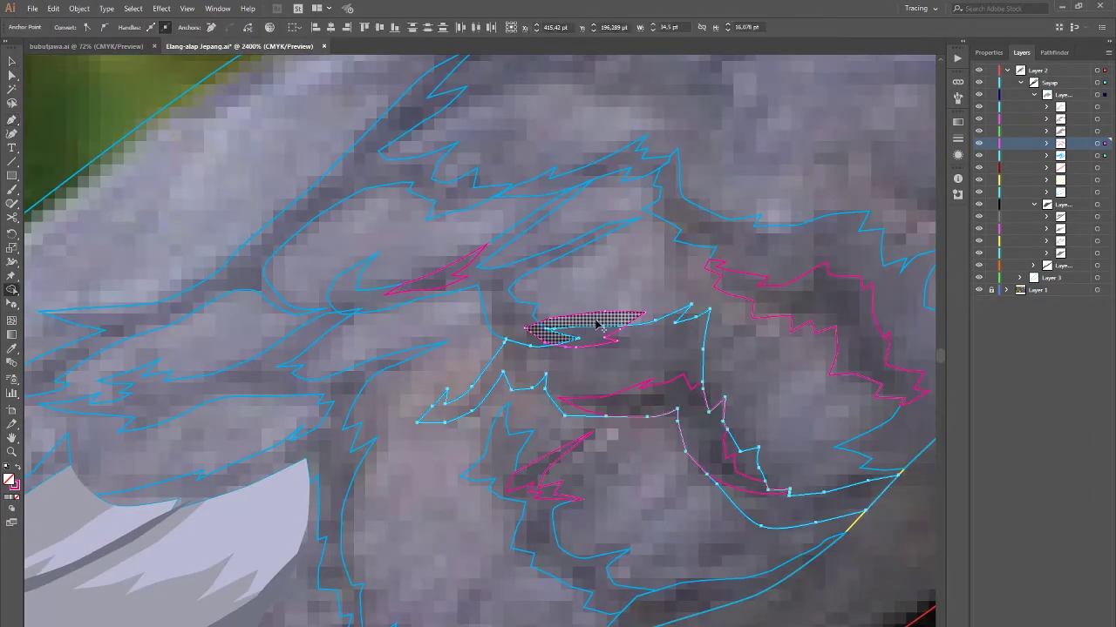
scroll(602, 304, "down", 3)
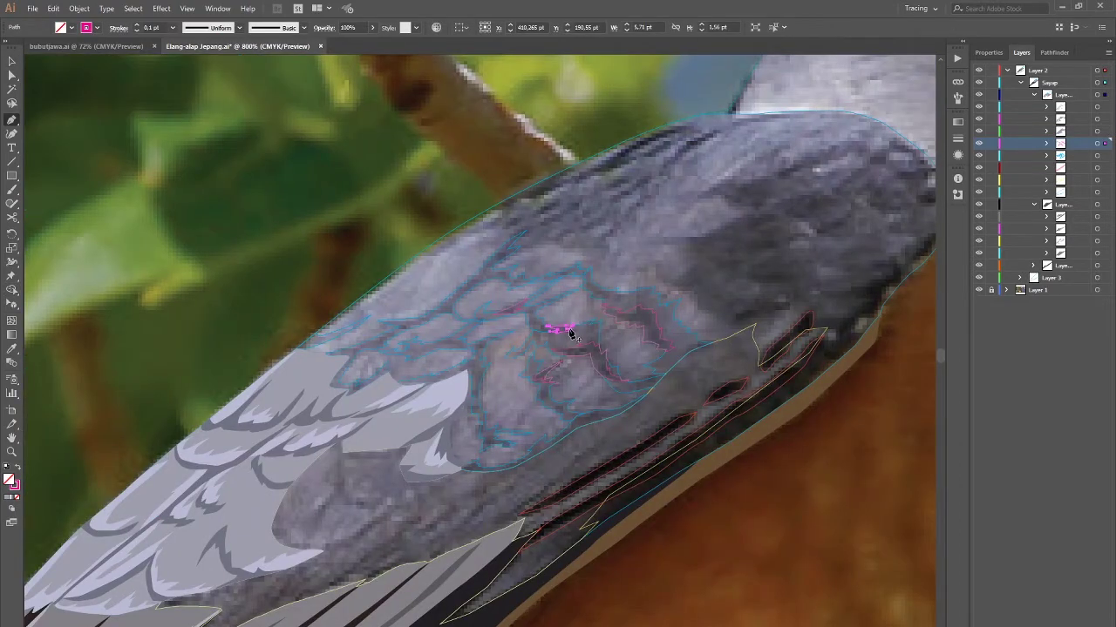
Step: Close a zigzag feather shadow and a thin spike-shaped shadow
scroll(531, 267, "up", 3)
left_click(435, 284)
left_click(462, 280)
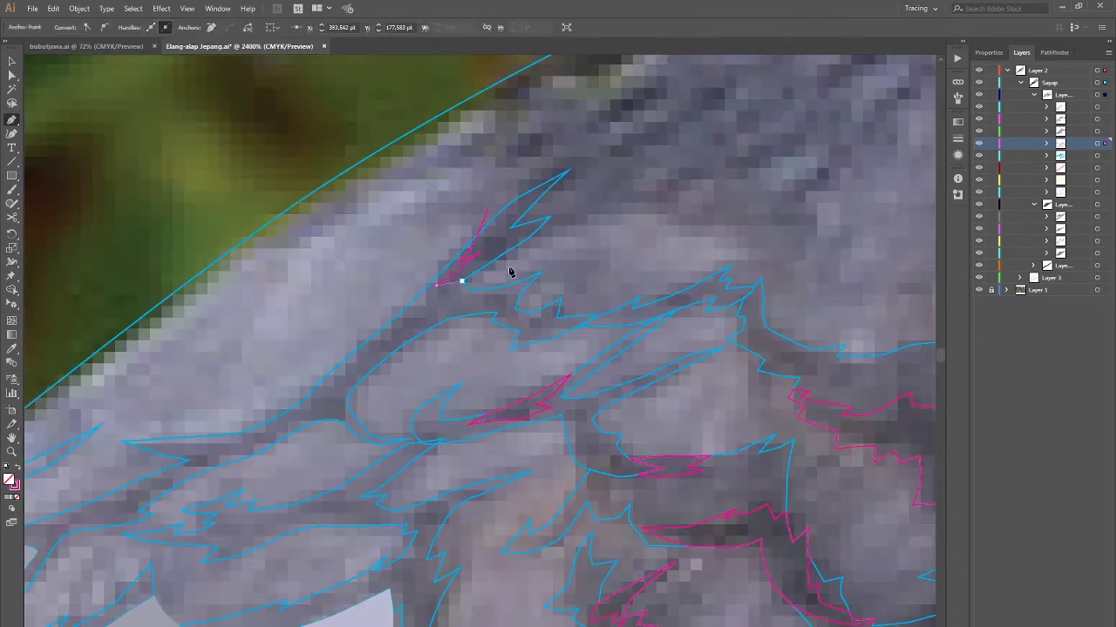
left_click(436, 284)
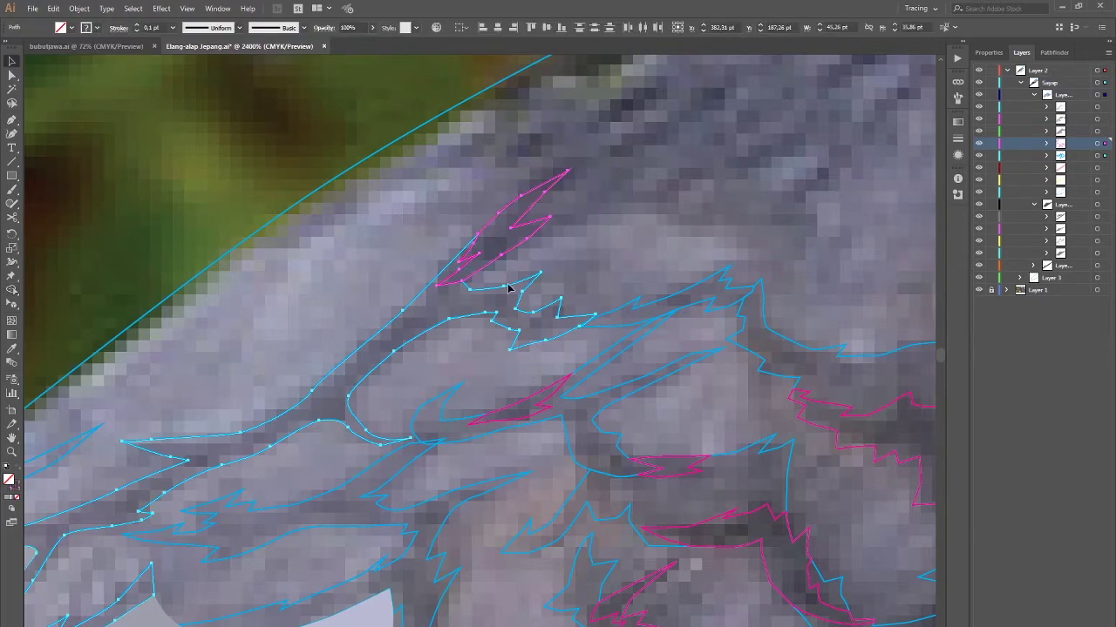
scroll(467, 321, "down", 2)
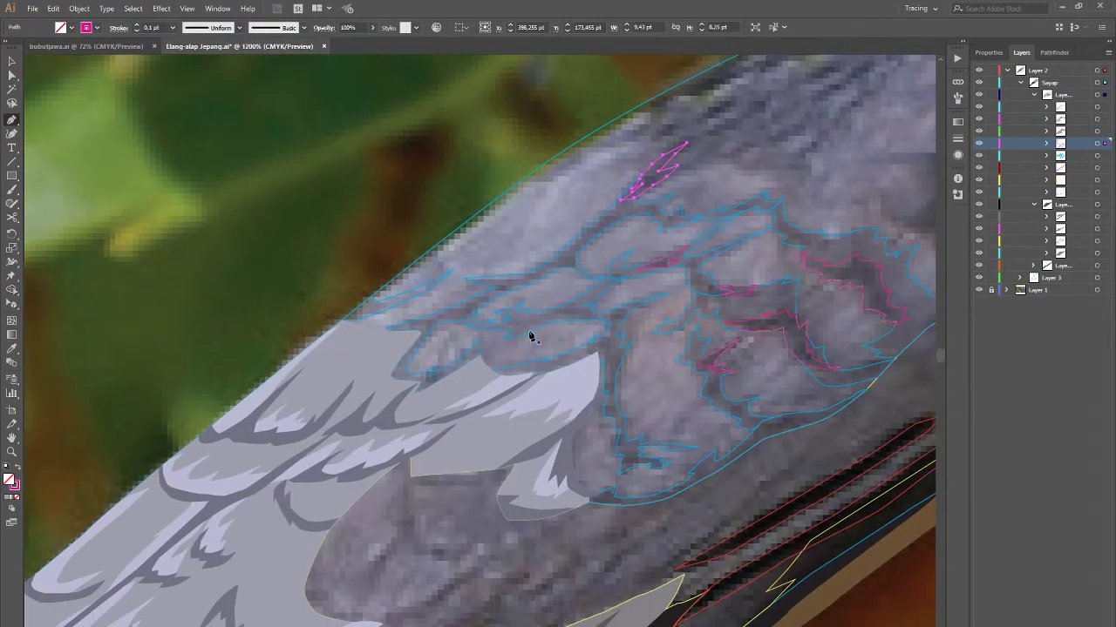
scroll(531, 337, "up", 2)
left_click(553, 346)
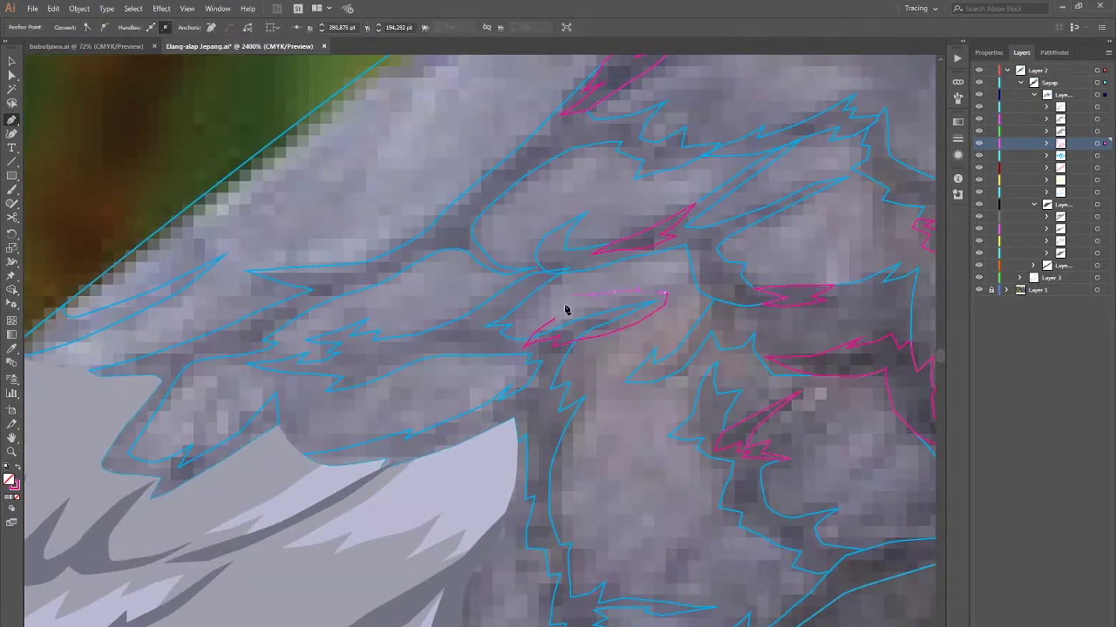
left_click(524, 346)
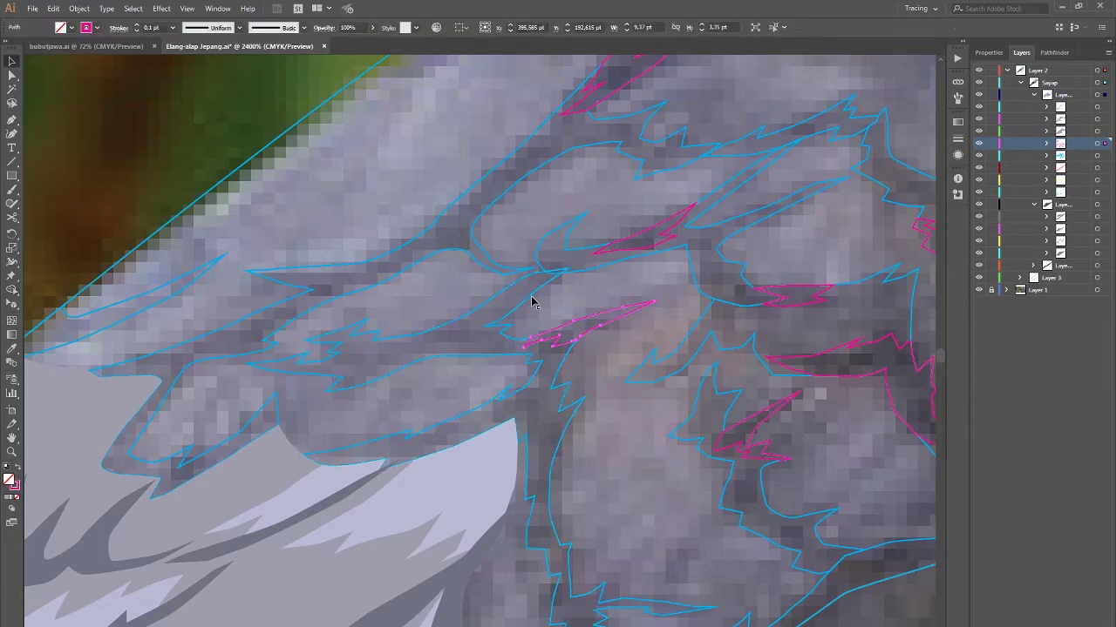
Step: Start a shadow outline under the feathers, undoing its last point
scroll(486, 330, "down", 3)
scroll(610, 373, "up", 2)
scroll(606, 392, "up", 2)
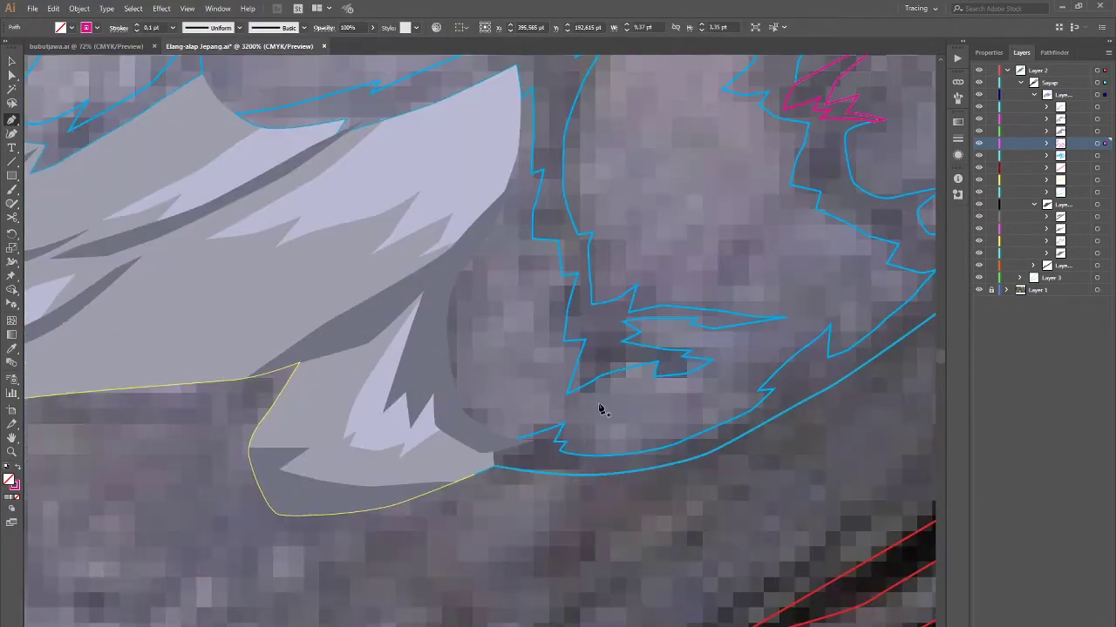
scroll(538, 313, "up", 2)
left_click(542, 302)
left_click(554, 288)
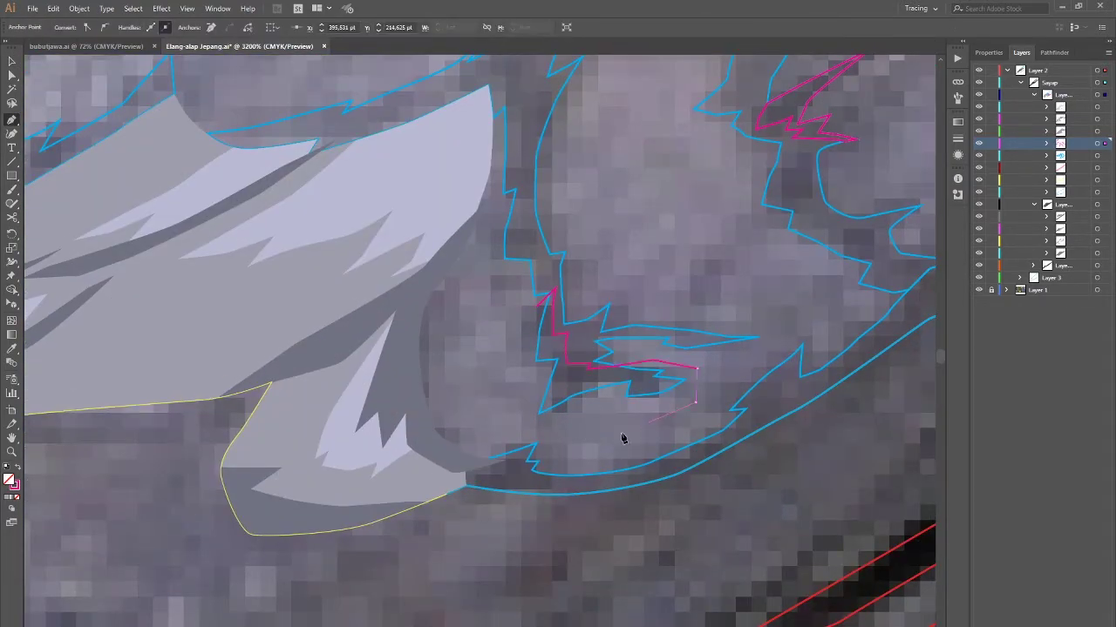
key("ctrl+z")
key("ctrl+z")
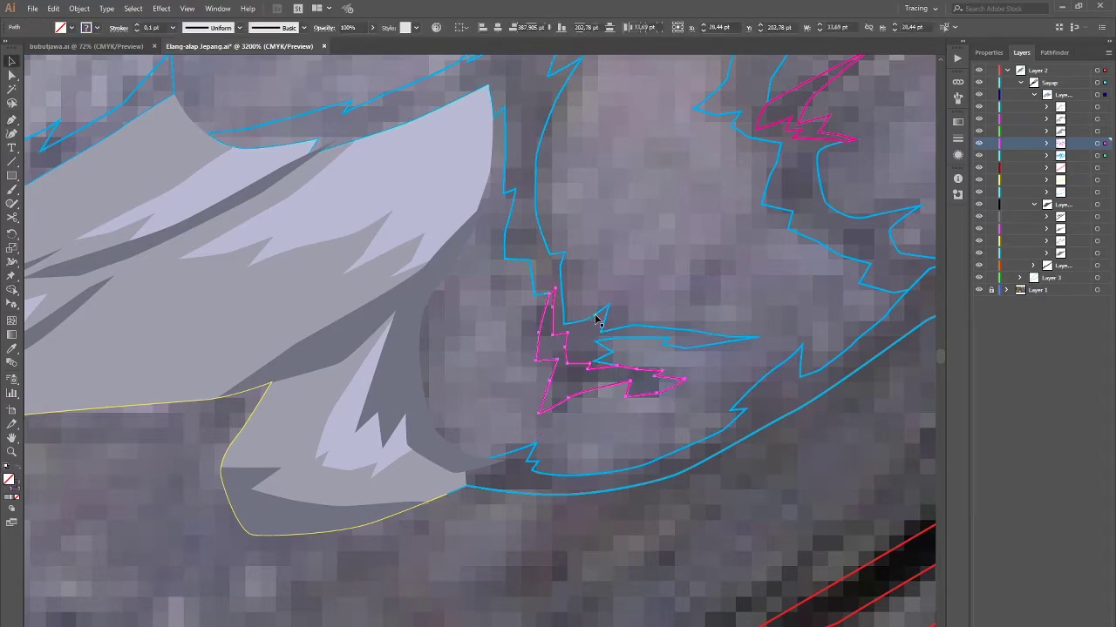
scroll(590, 346, "down", 3)
scroll(616, 356, "up", 2)
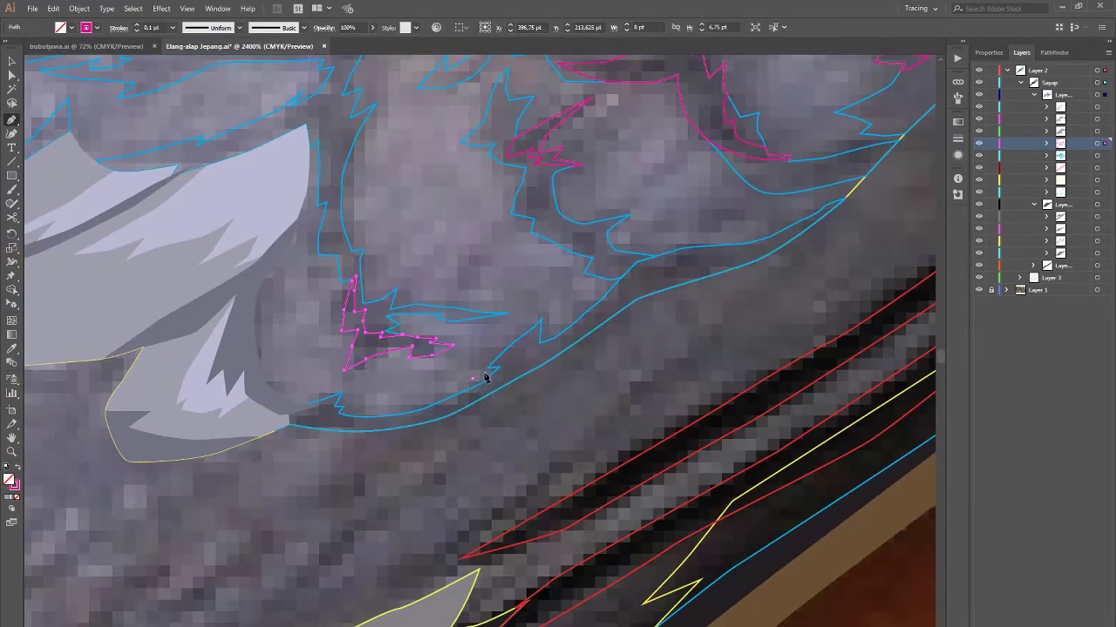
Step: Draw a long curved shadow band and merge it with adjoining shapes via Shape Builder
left_click(481, 375)
left_click_drag(273, 376, 299, 381)
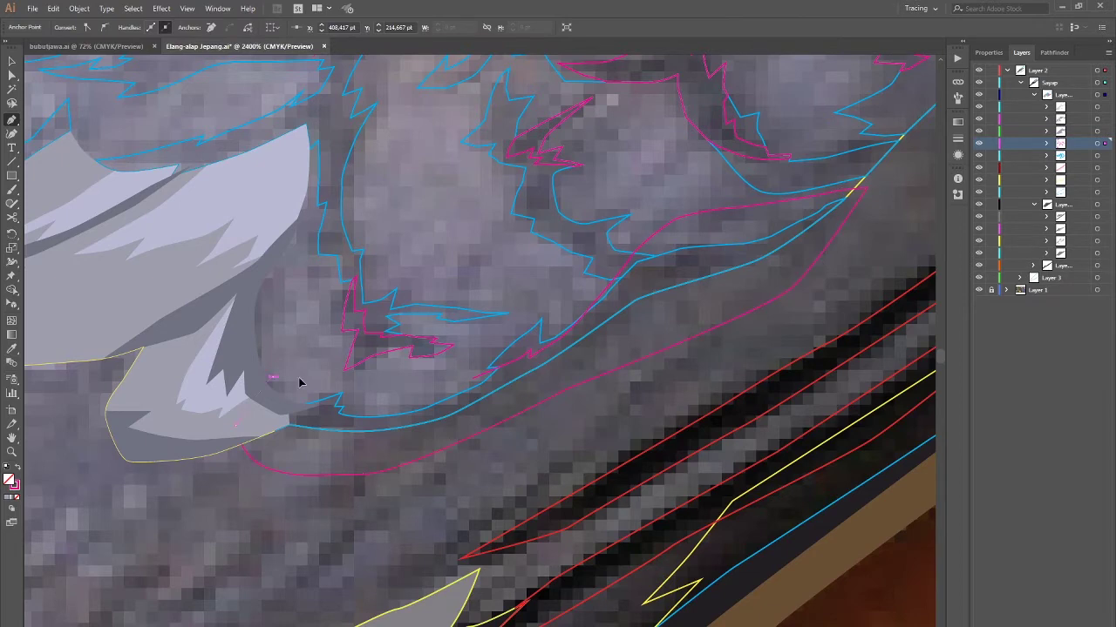
key("v")
left_click_drag(443, 428, 368, 405)
key("shift+m")
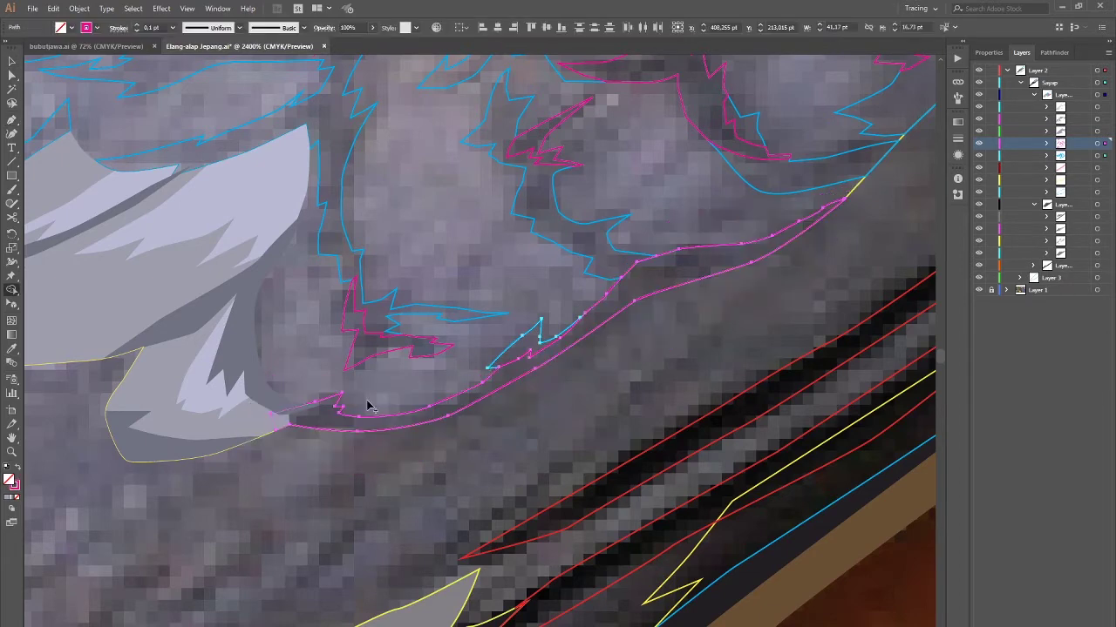
left_click(499, 357)
left_click(267, 403)
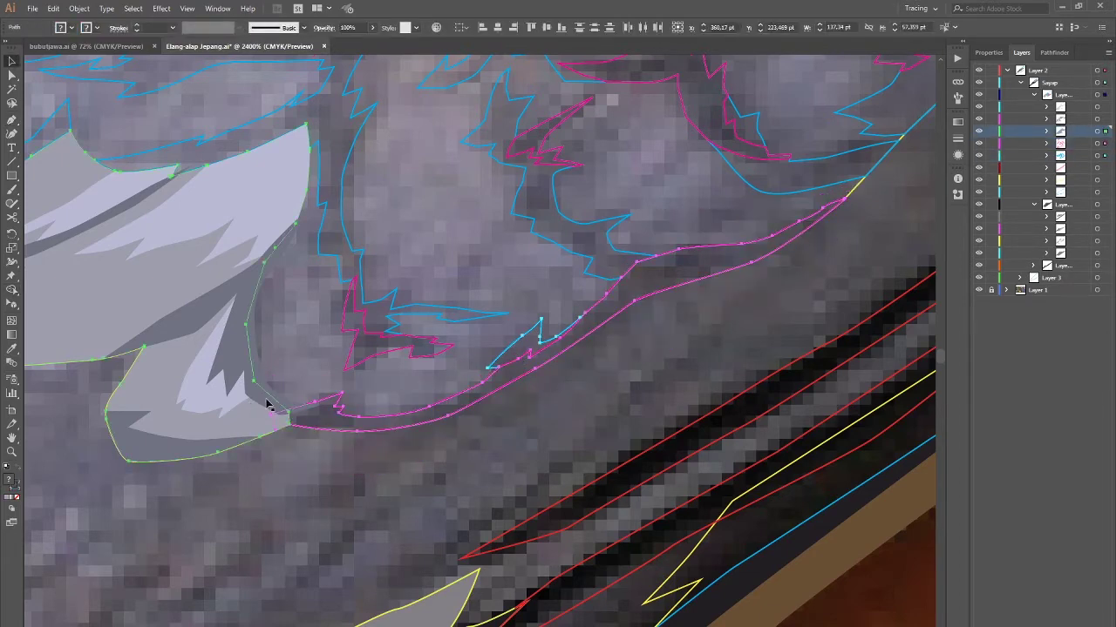
left_click(337, 411)
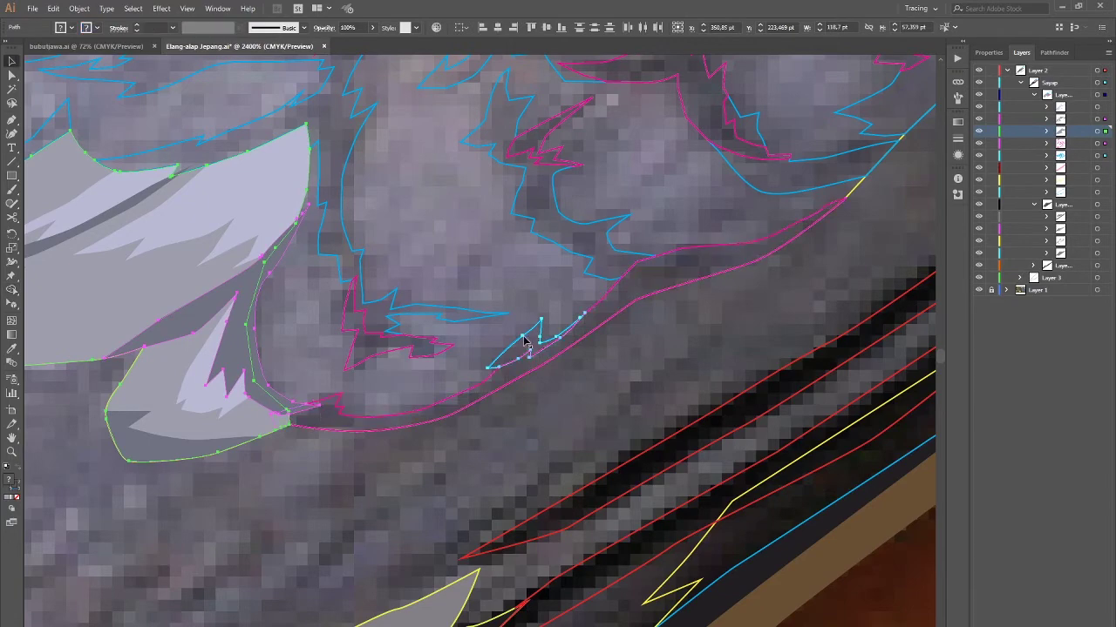
key("ctrl+shift+a")
Step: Trace and close a six-point magenta shadow along the feather edge
scroll(299, 364, "down", 2)
scroll(299, 366, "down", 2)
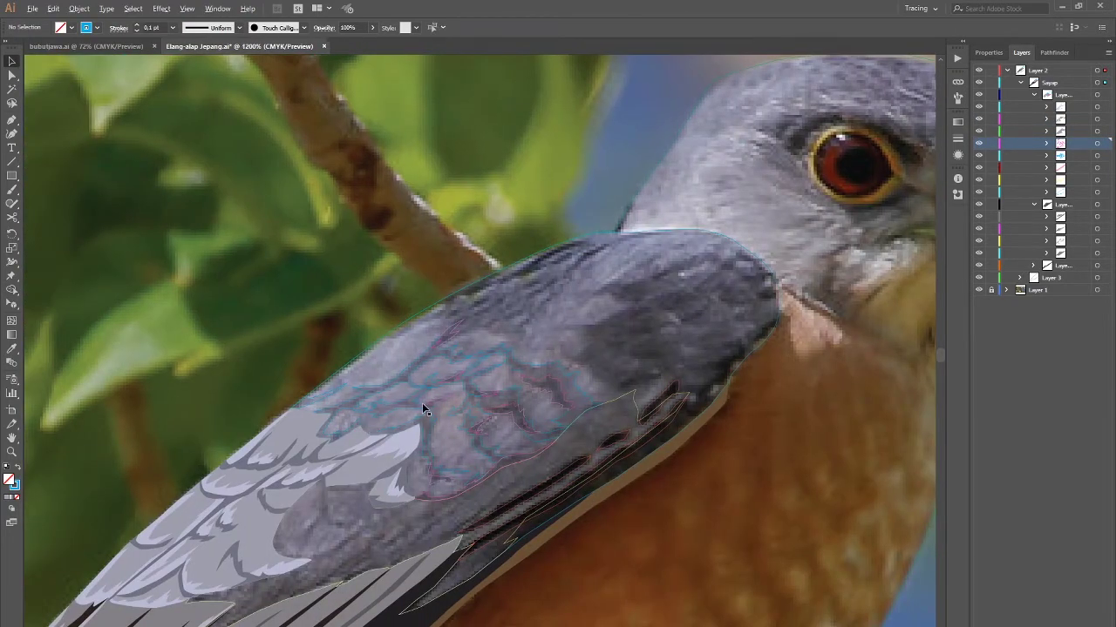
scroll(422, 403, "up", 4)
key("p")
scroll(381, 361, "up", 2)
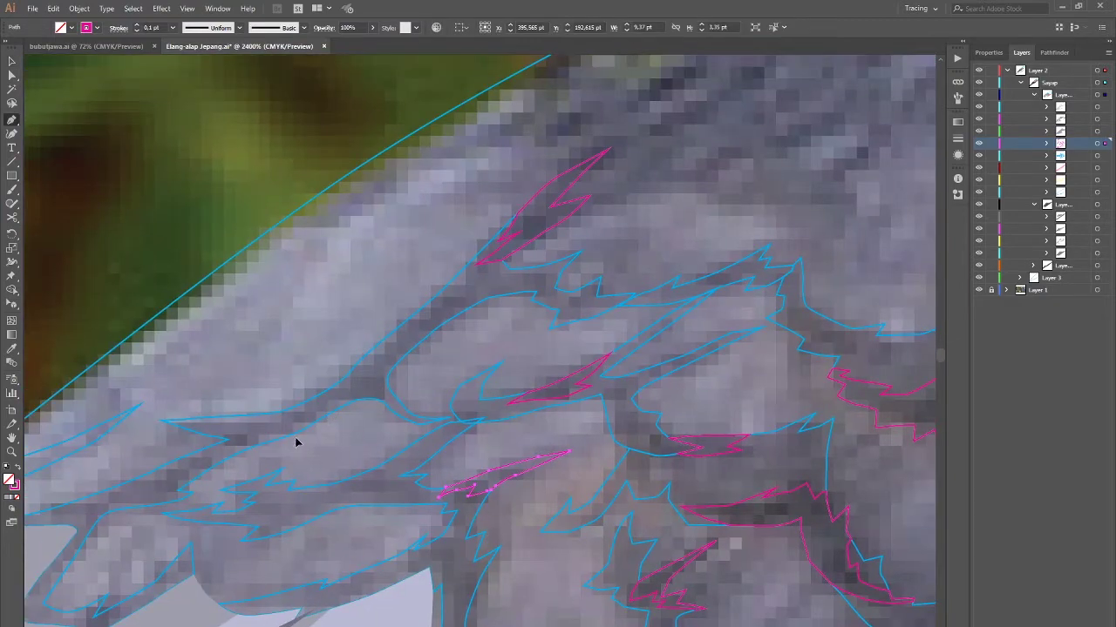
left_click_drag(259, 428, 298, 418)
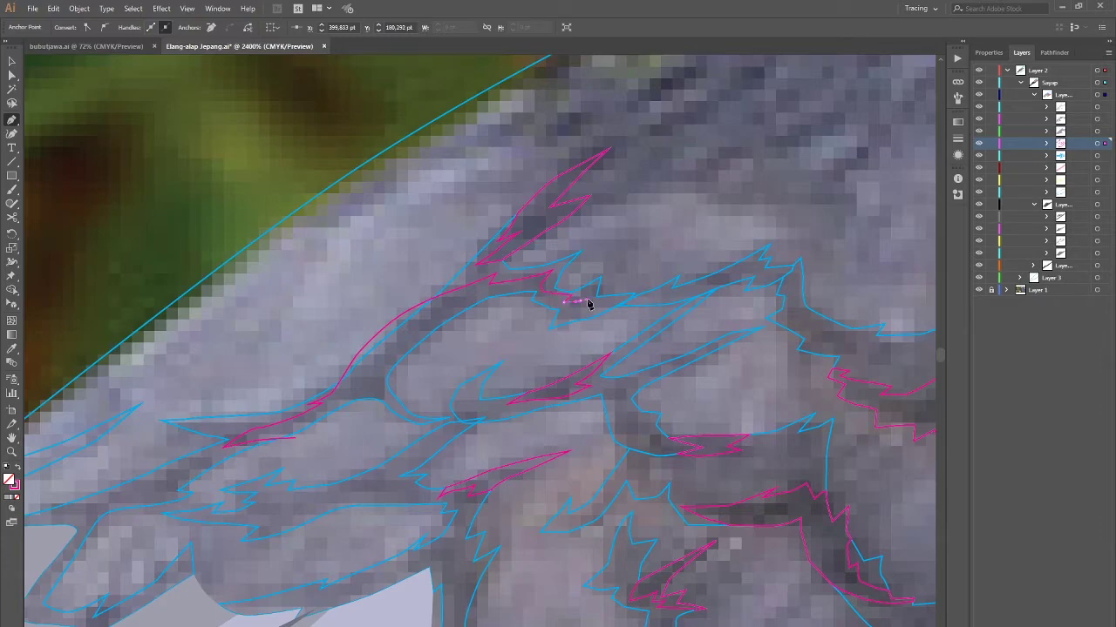
left_click(545, 341)
left_click(495, 324)
left_click(452, 361)
left_click(390, 382)
left_click(356, 433)
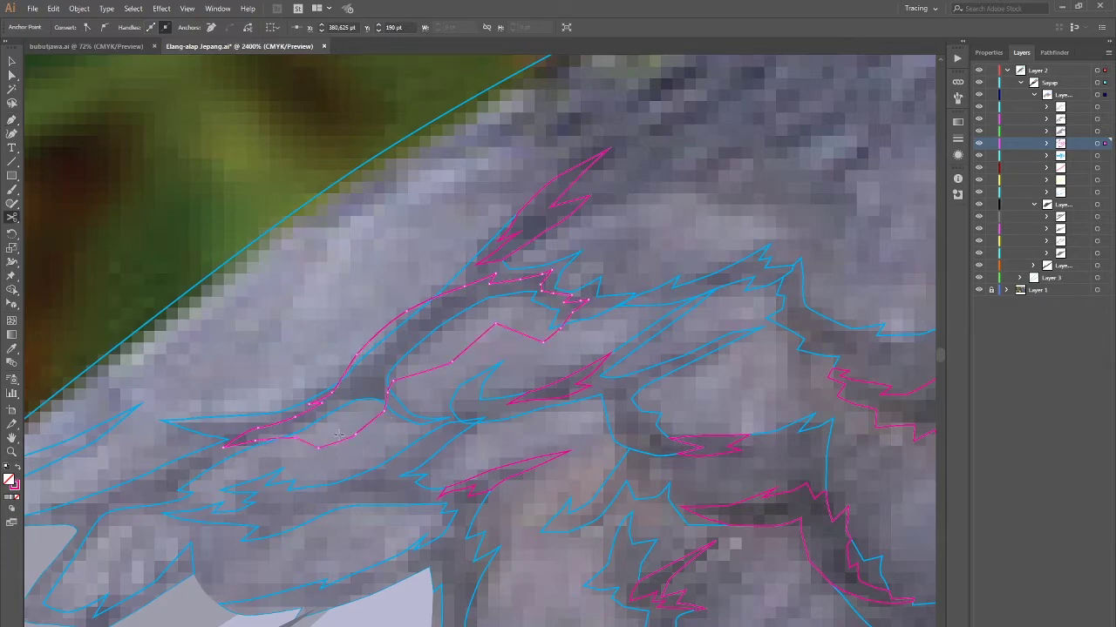
key("v")
Step: Clear the selection and add a short shadow path on the upper feathers
key("shift+m")
left_click(407, 326)
key("v")
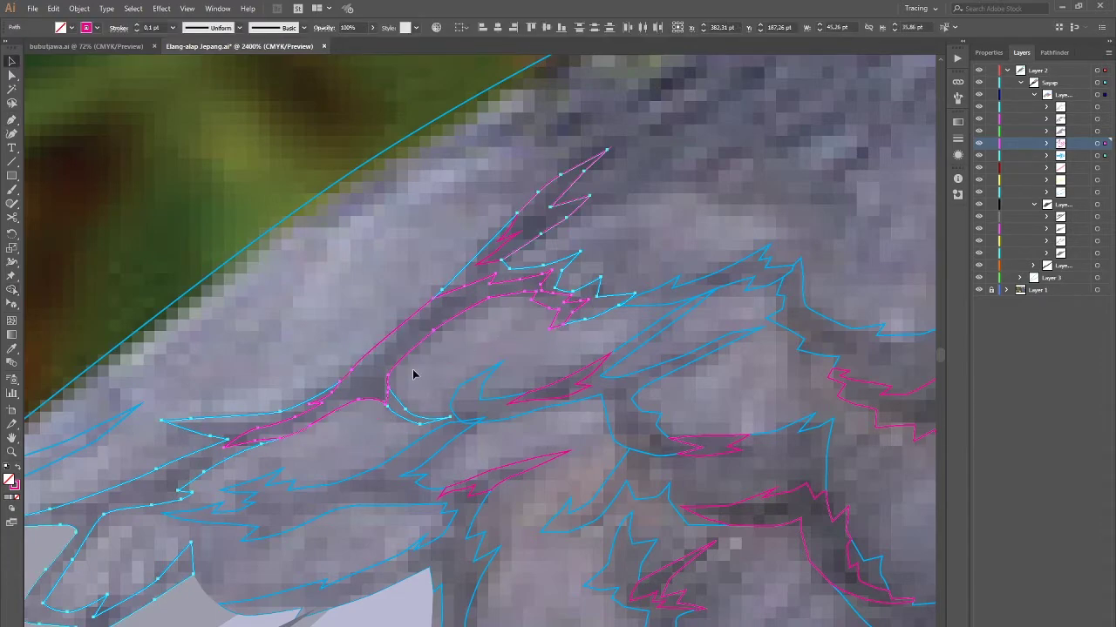
left_click(413, 374)
scroll(429, 358, "down", 4)
scroll(373, 412, "up", 2)
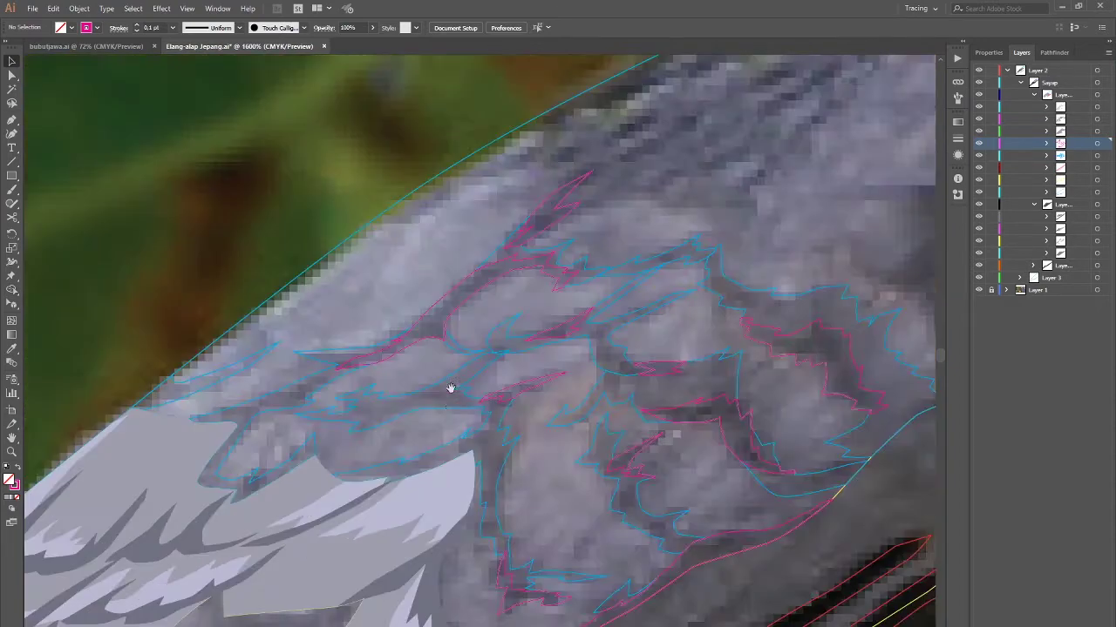
scroll(448, 386, "up", 1)
left_click(346, 404)
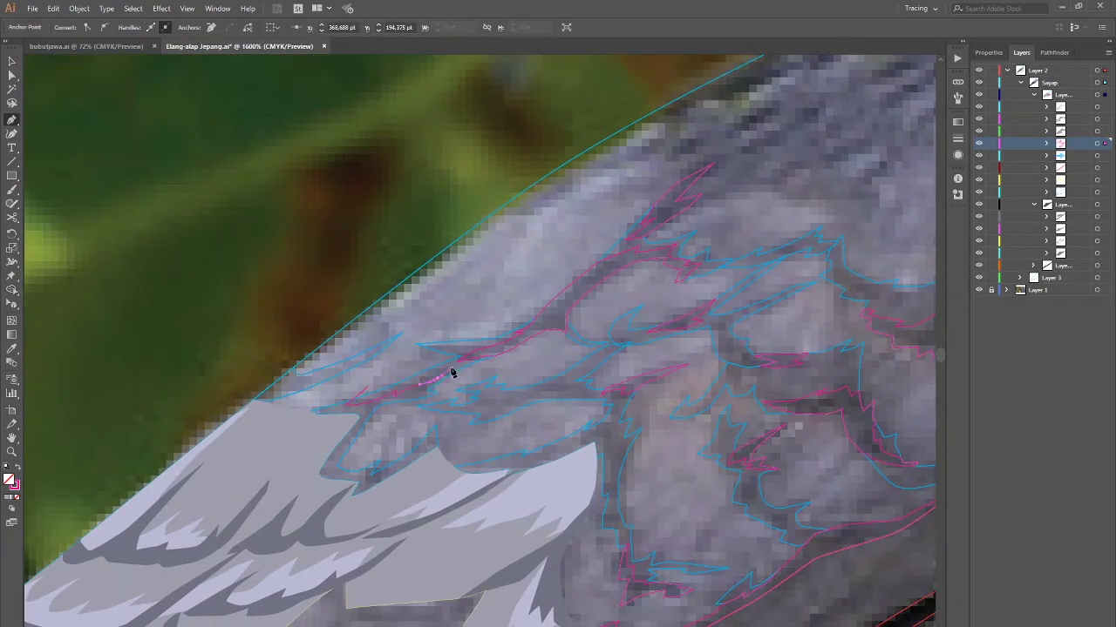
left_click(369, 393, "ctrl")
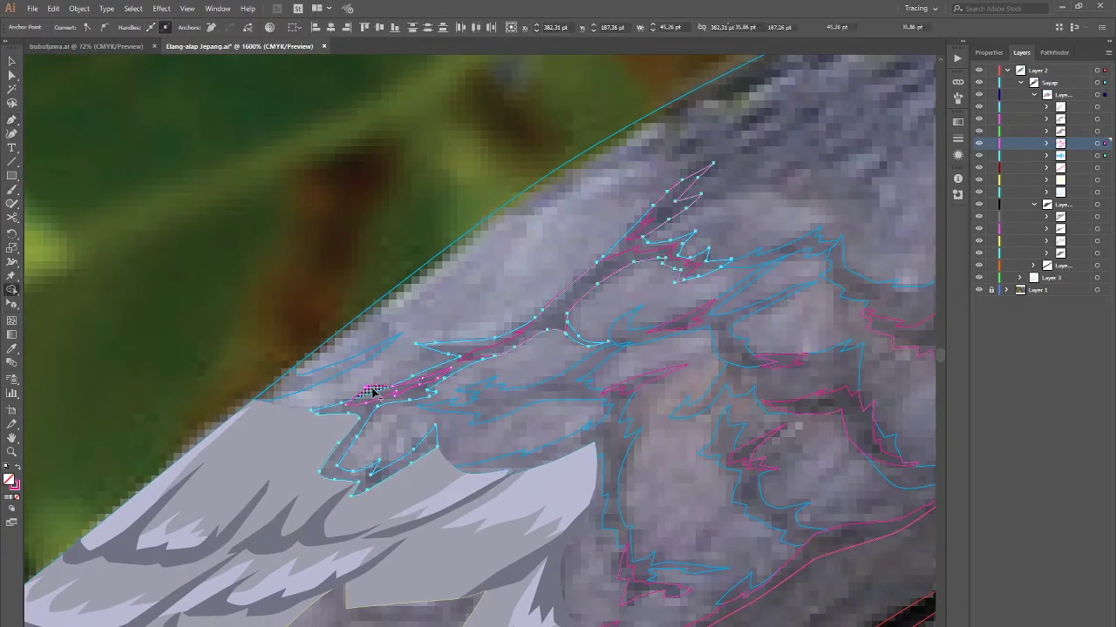
scroll(388, 395, "down", 1)
scroll(388, 388, "up", 2)
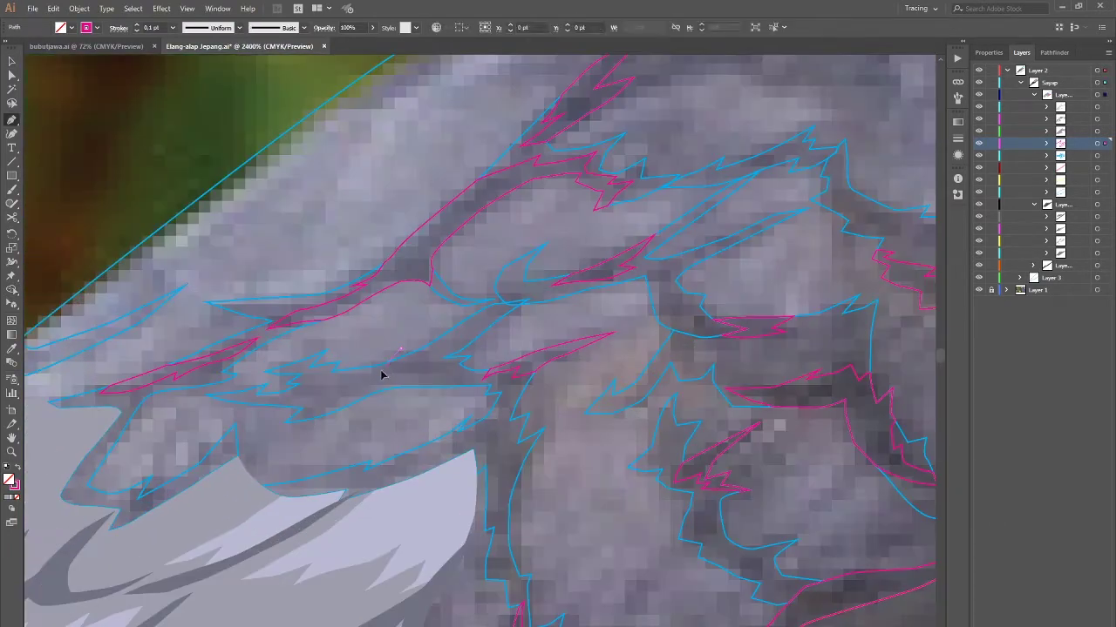
Step: Close a small shadow shape between feathers and reselect the yellow wing outline
left_click(428, 369)
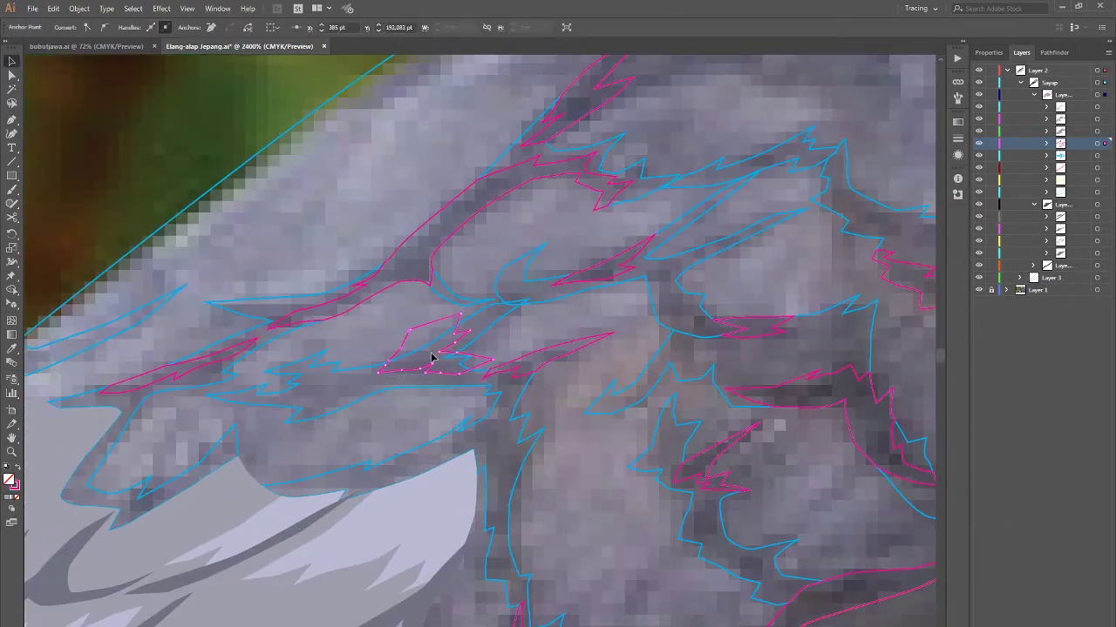
left_click(423, 323)
left_click(468, 363, "ctrl")
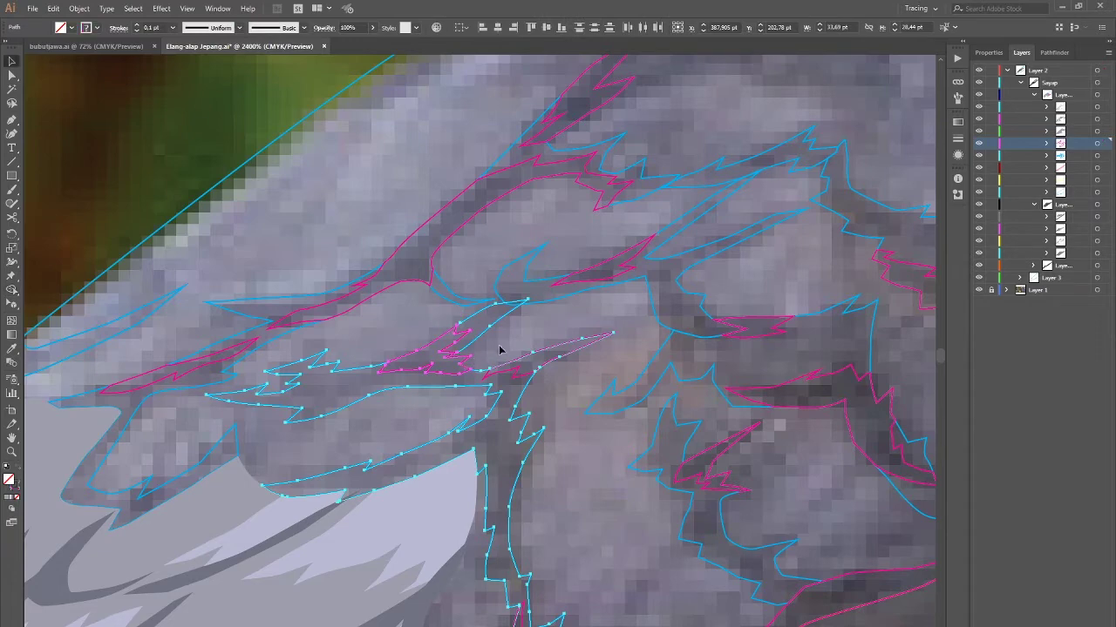
scroll(688, 347, "down", 4)
left_click(689, 348)
key("p")
scroll(676, 300, "up", 2)
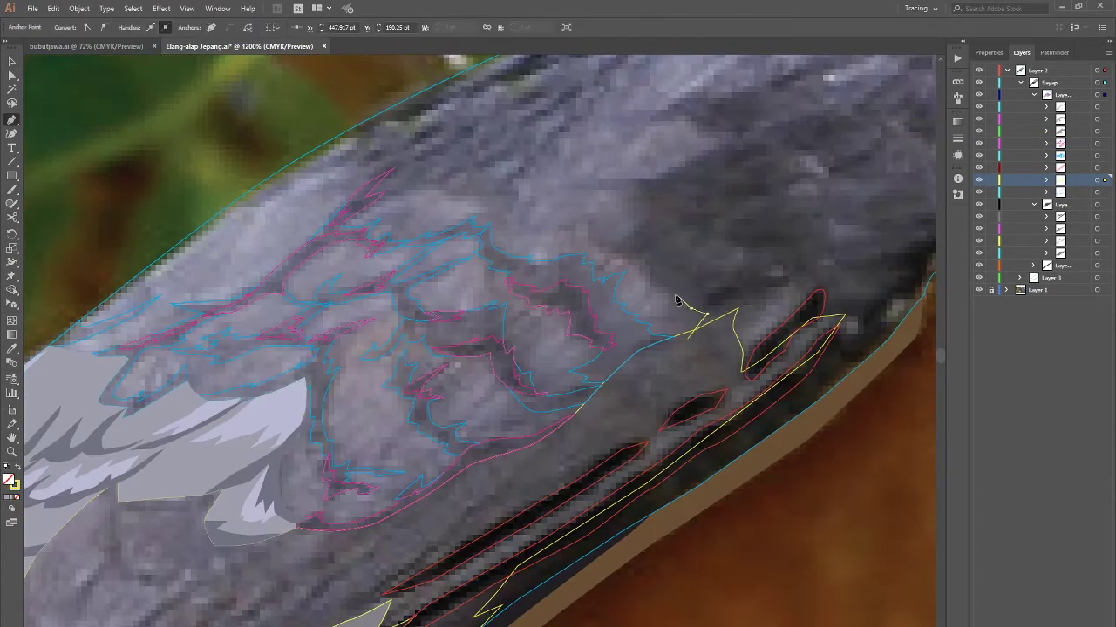
Step: Extend the yellow outline along the wing's upper feathers and close it at its start point
left_click(462, 203)
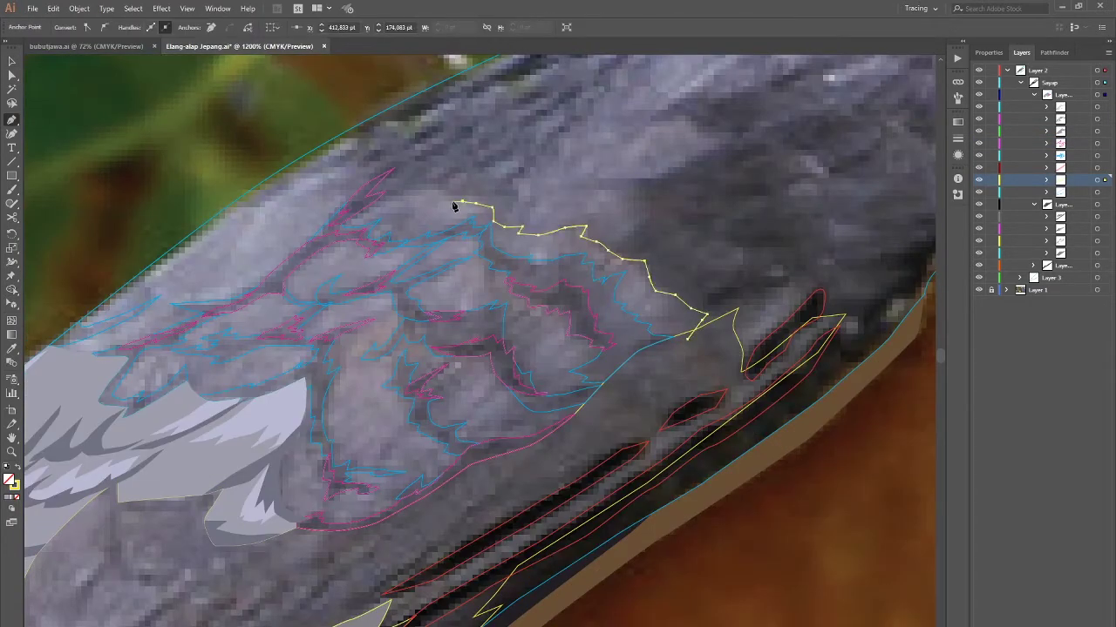
left_click_drag(357, 174, 457, 243)
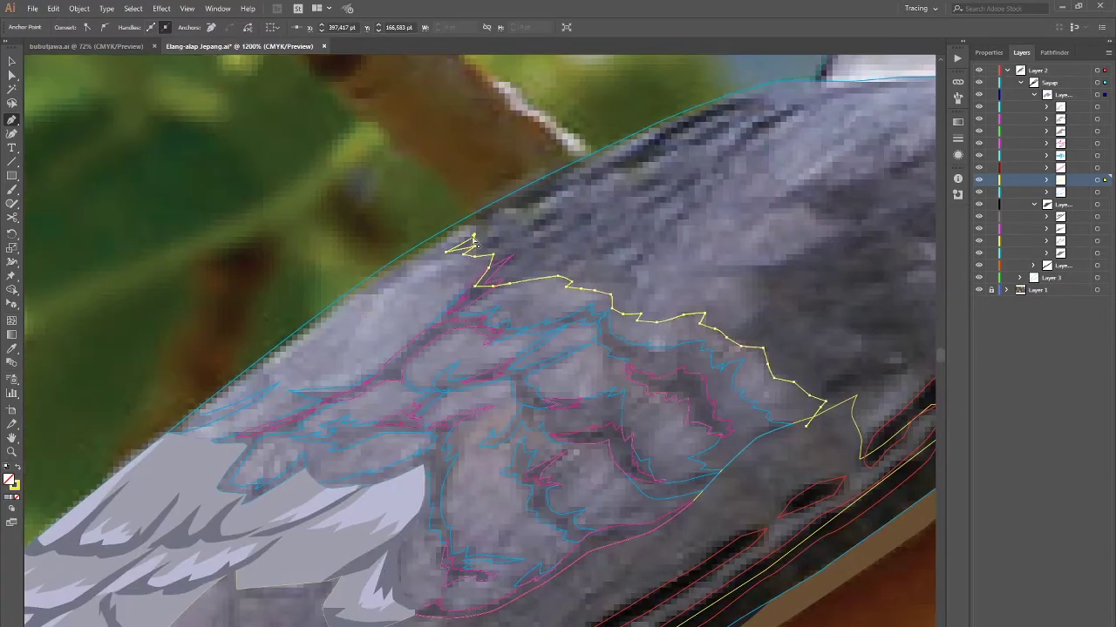
left_click(389, 235)
left_click(286, 259)
left_click(167, 346)
left_click(128, 455)
left_click(209, 506)
left_click(578, 604)
left_click(747, 505)
left_click(855, 396)
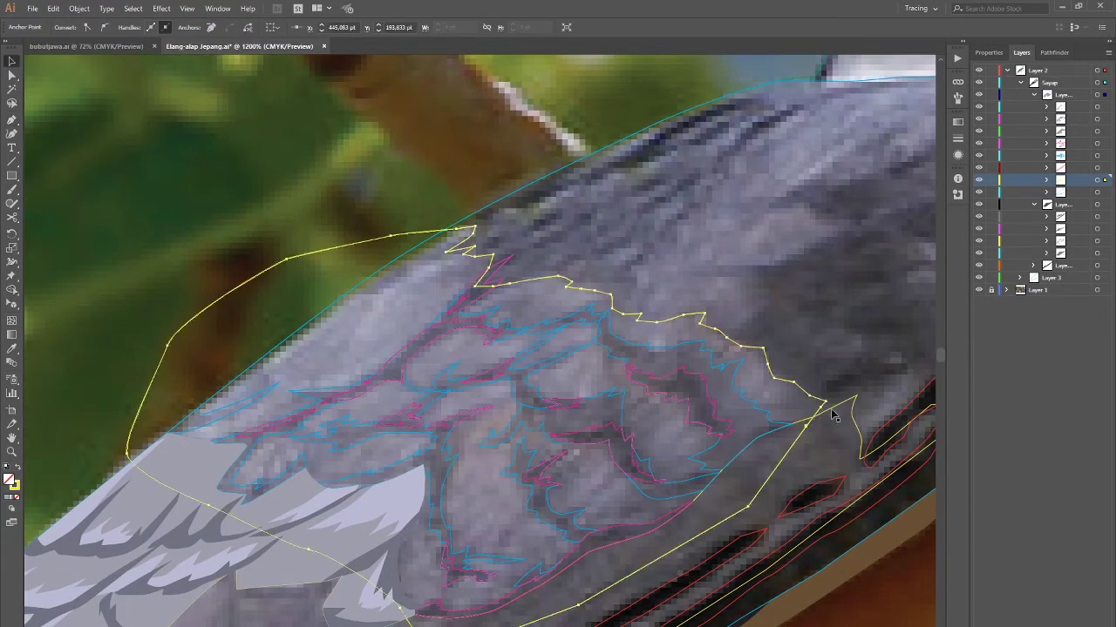
Step: Select the outline with the wing outline and Shape Builder-delete the part outside the wing
key("shift+m")
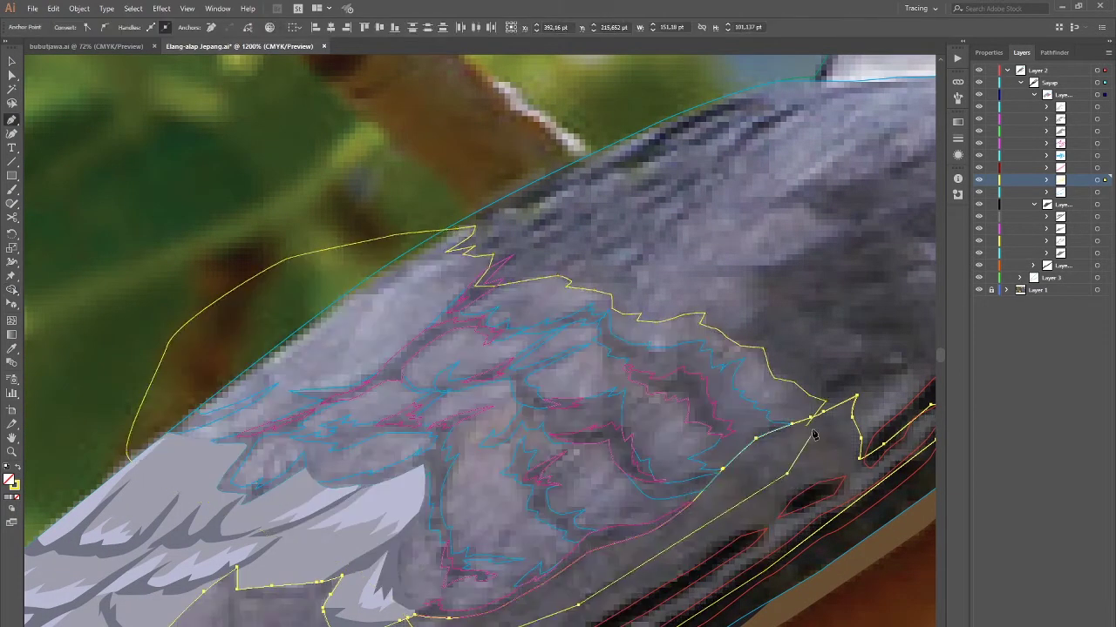
key("v")
key("shift+m")
left_click(218, 348, "alt")
key("v")
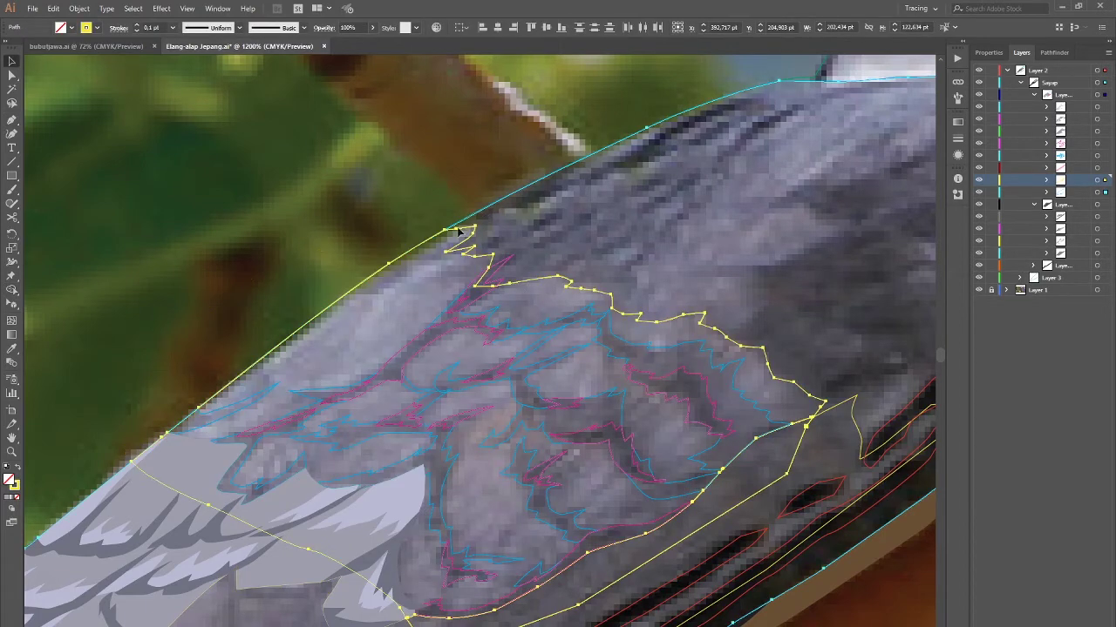
left_click(197, 478)
key("shift+m")
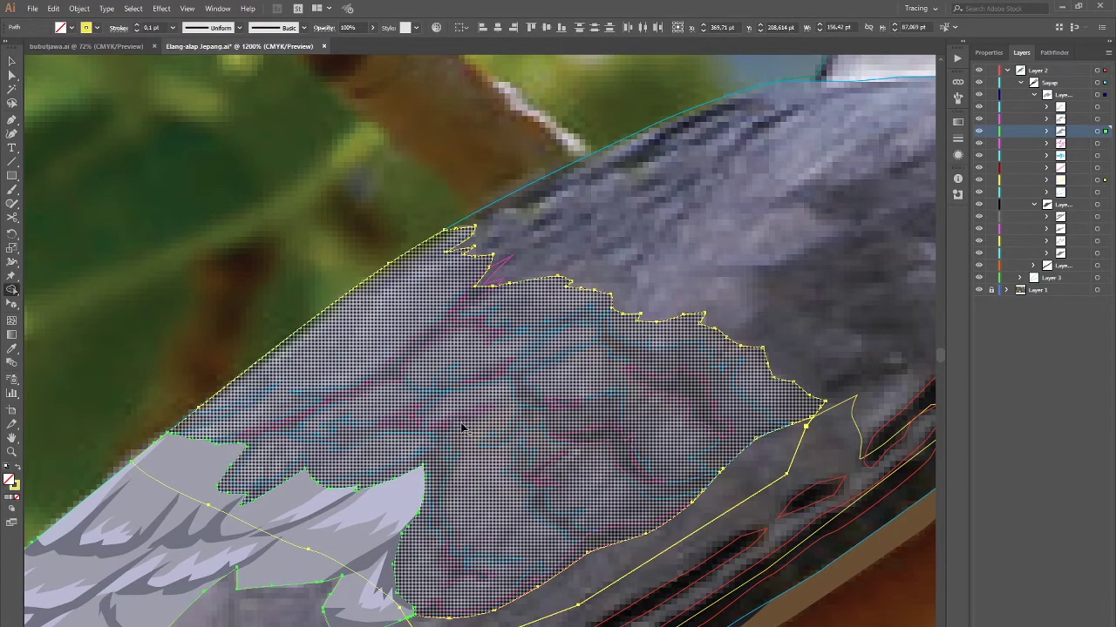
key("v")
left_click(172, 544)
key("ctrl+shift+a")
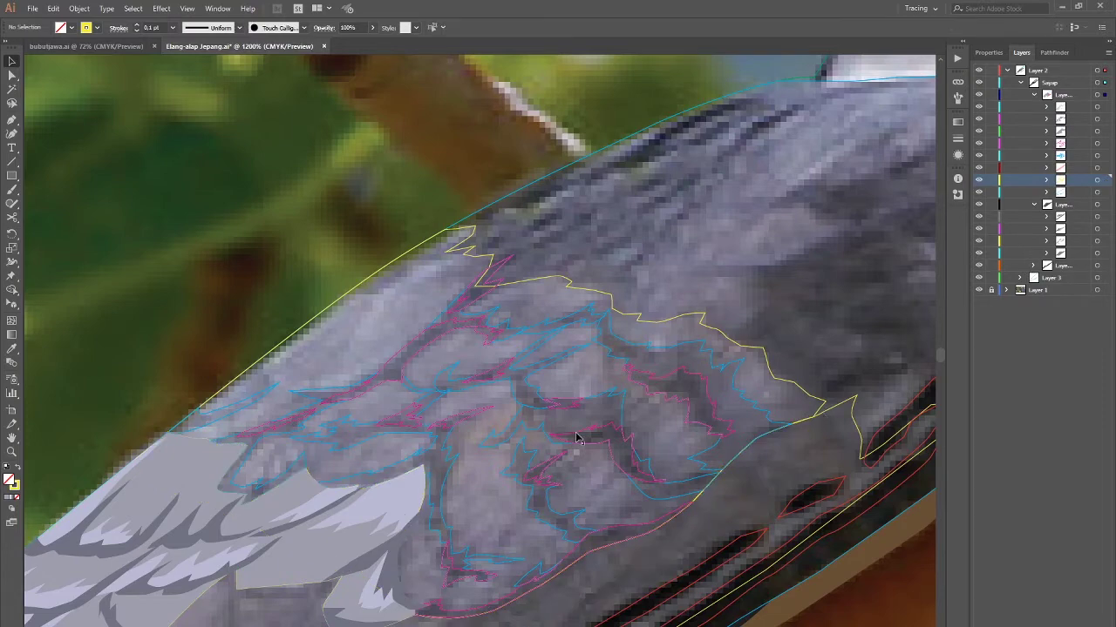
key("ctrl+minus")
key("ctrl+minus")
key("ctrl+z")
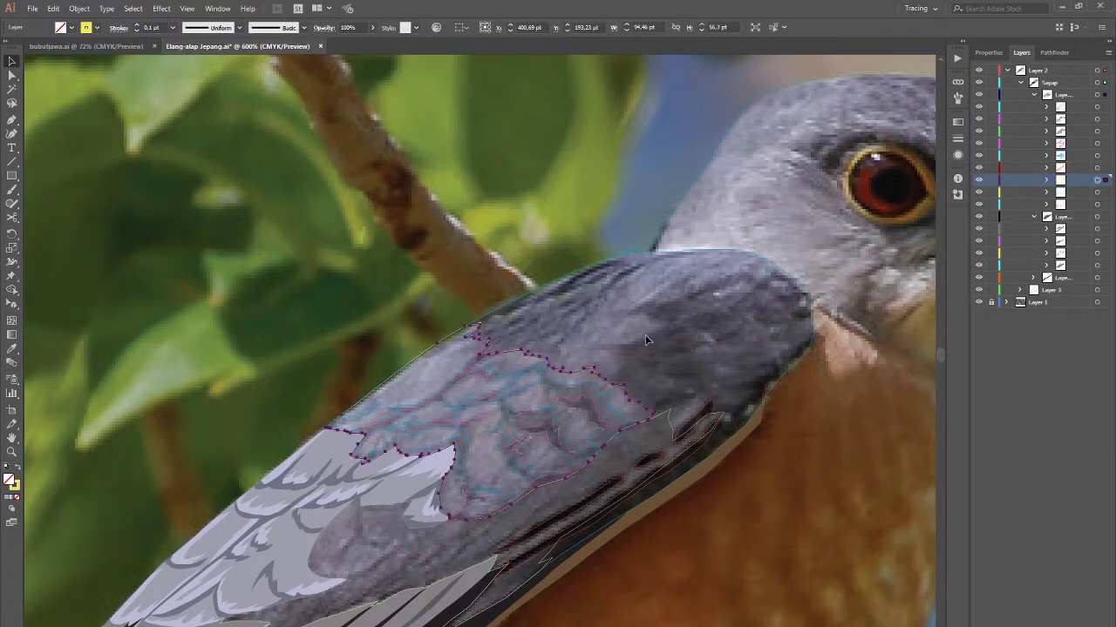
Step: Create a new layer and set its layer colour to Green
left_click(1069, 145)
double_click(1060, 145)
left_click(759, 194)
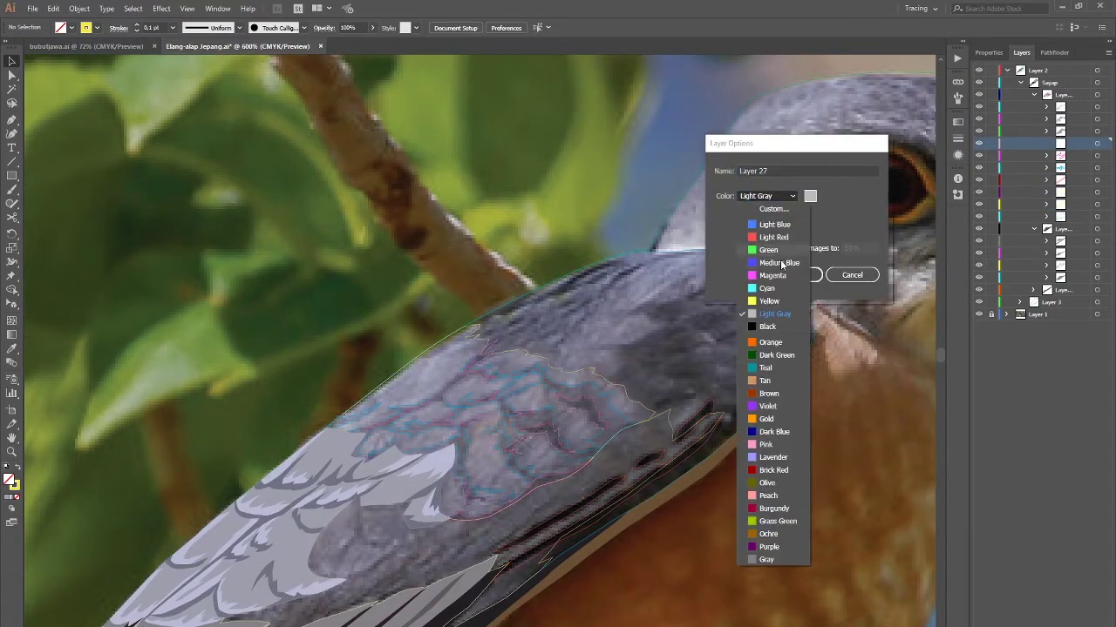
left_click(771, 259)
left_click(793, 274)
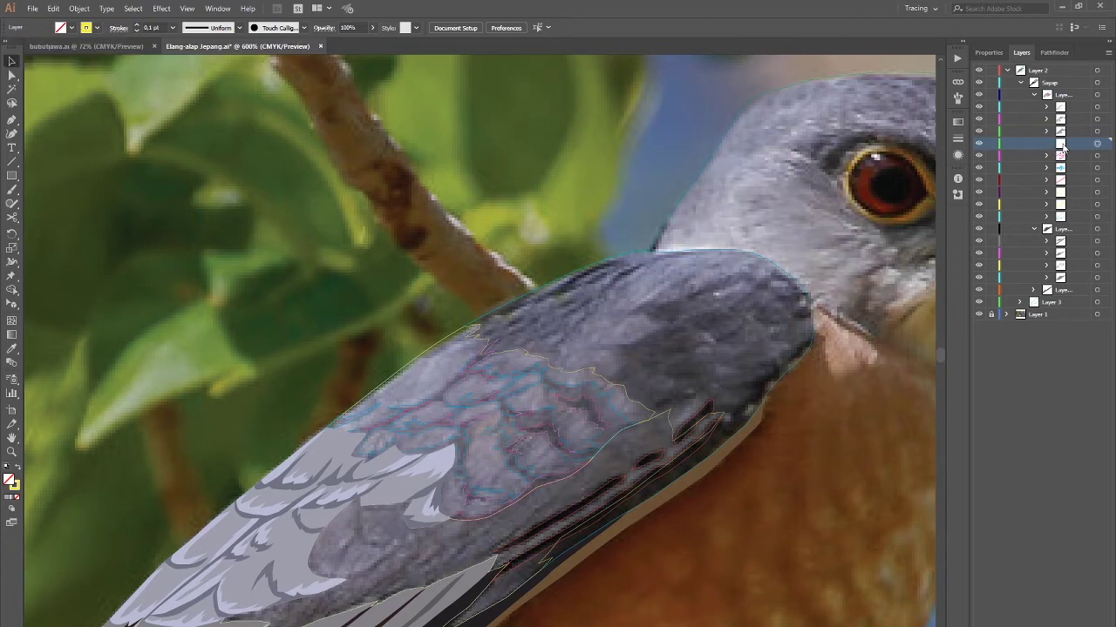
Step: Zoom in on the wing edge and trace a curved feather outline with the Pen
key("p")
key("ctrl+plus")
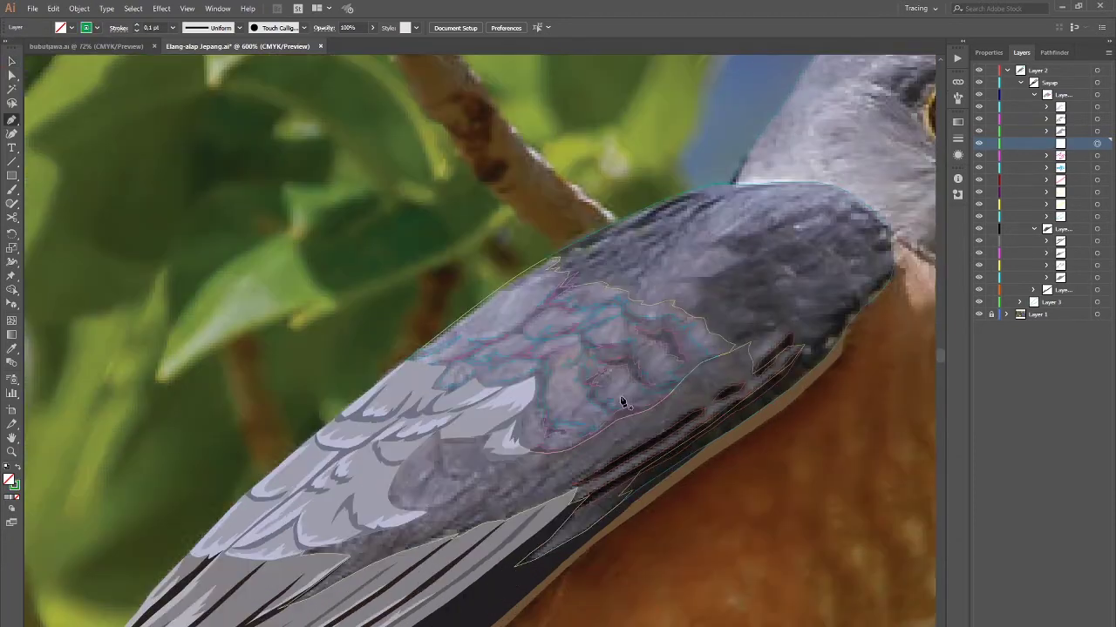
key("ctrl+plus")
key("ctrl+plus")
left_click_drag(509, 345, 531, 333)
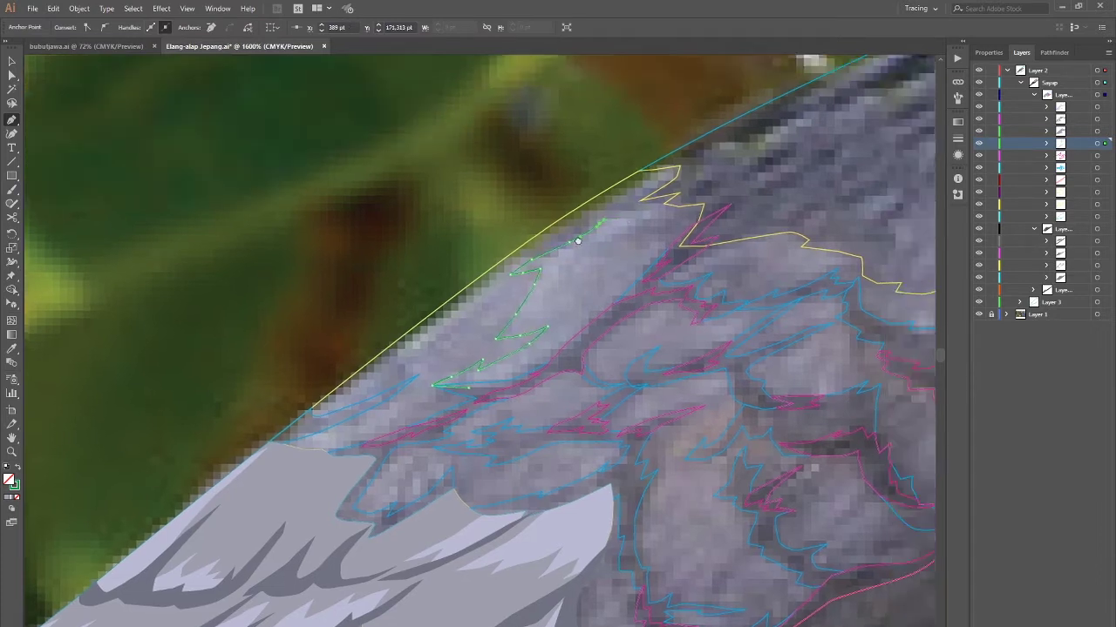
left_click_drag(615, 221, 532, 270)
left_click(615, 233)
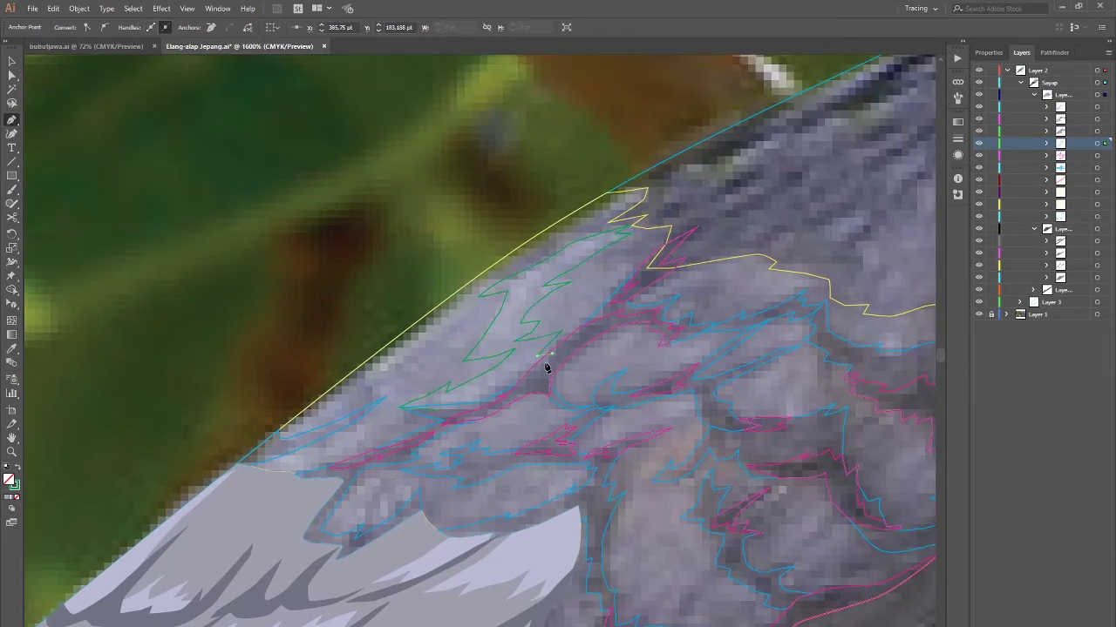
key("v")
left_click(453, 409)
key("ctrl+shift+a")
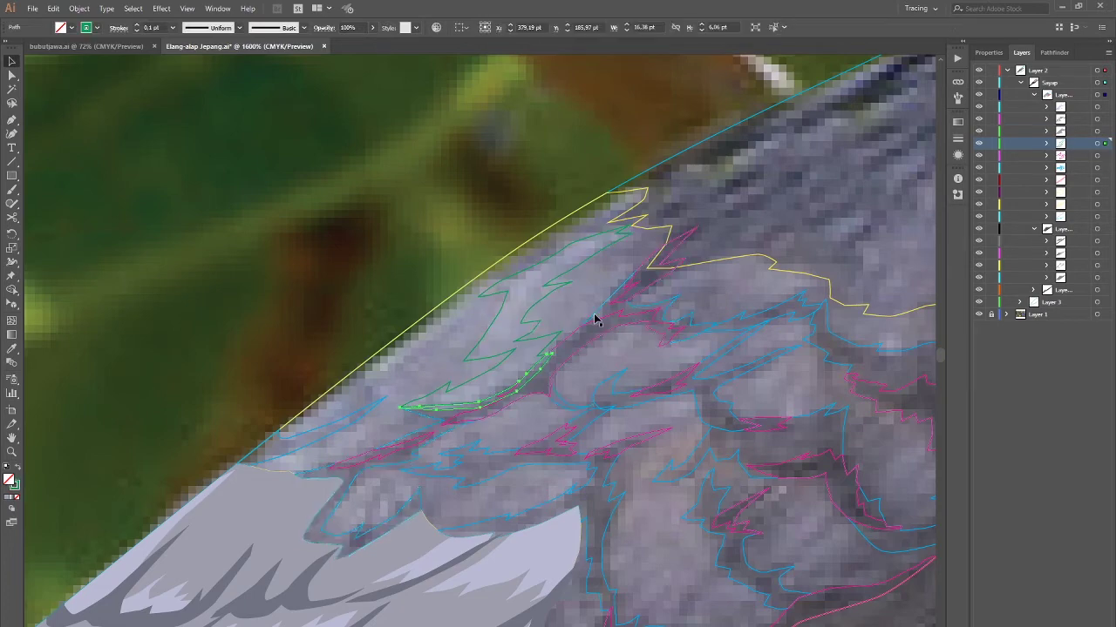
Step: Trace a small closed feather outline on the lower wing
key("p")
key("ctrl+minus")
scroll(401, 448, "up", 2)
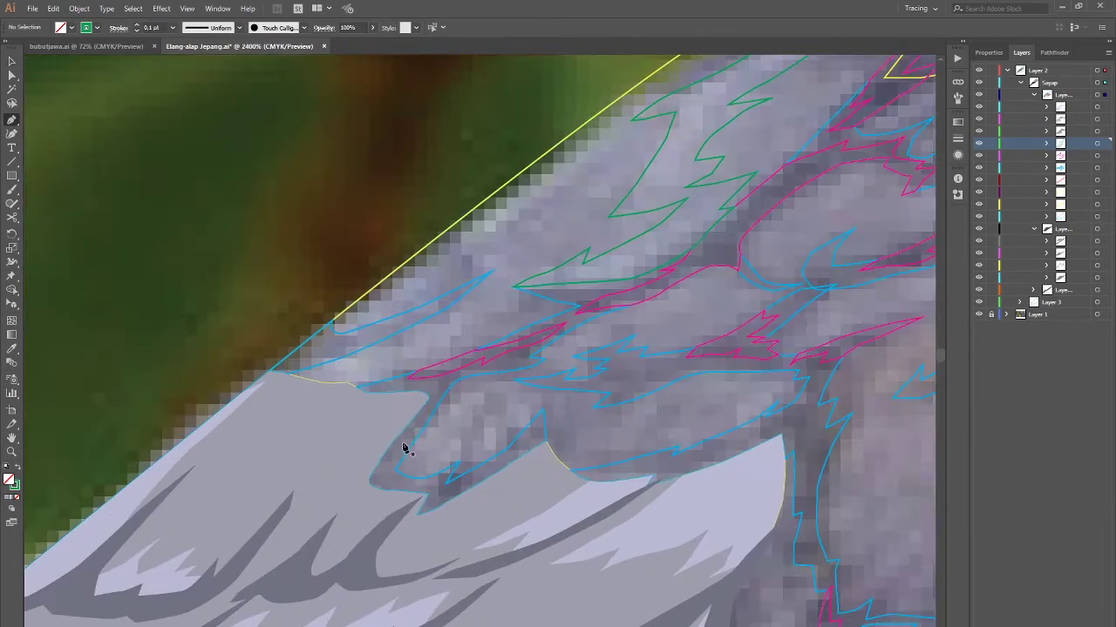
left_click(454, 429)
left_click(396, 475)
left_click(441, 406)
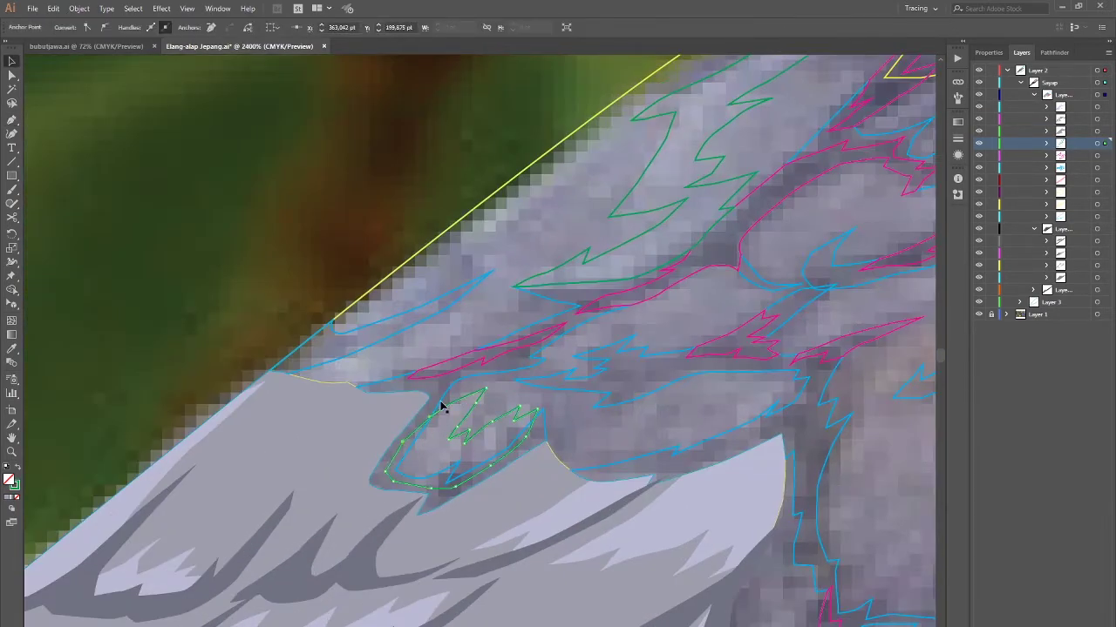
left_click(491, 468)
key("ctrl+shift+a")
Step: Trace a feather outline along the wing's top edge, closing it into a loop
scroll(617, 423, "down", 1)
scroll(617, 424, "down", 3)
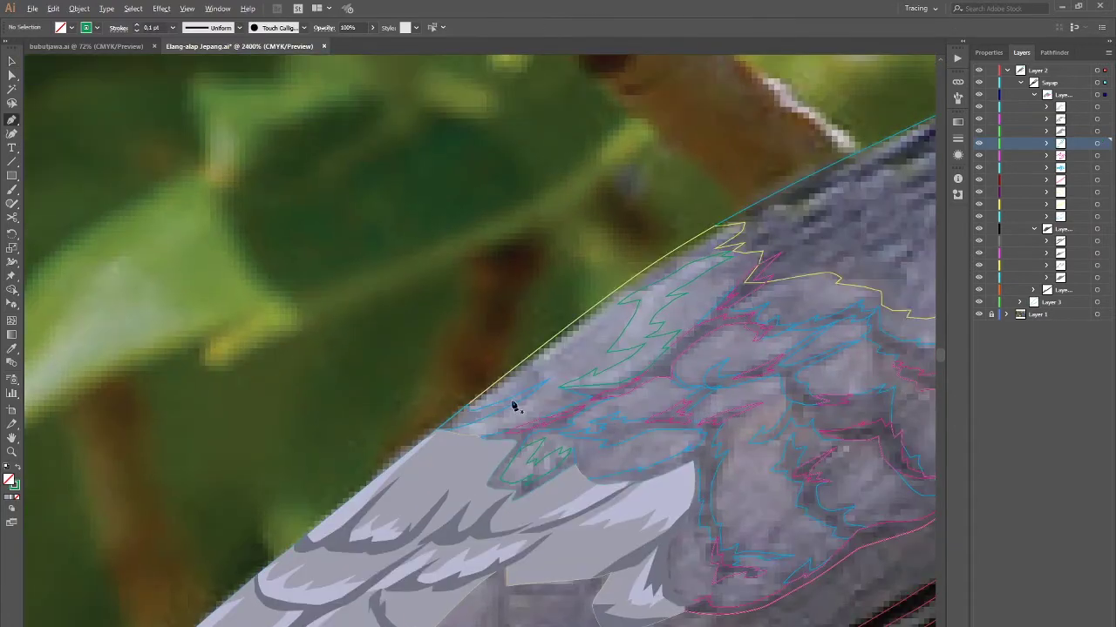
scroll(523, 383, "up", 3)
left_click(641, 233)
left_click(551, 290)
left_click(485, 316)
left_click_drag(403, 355, 366, 385)
left_click(349, 407)
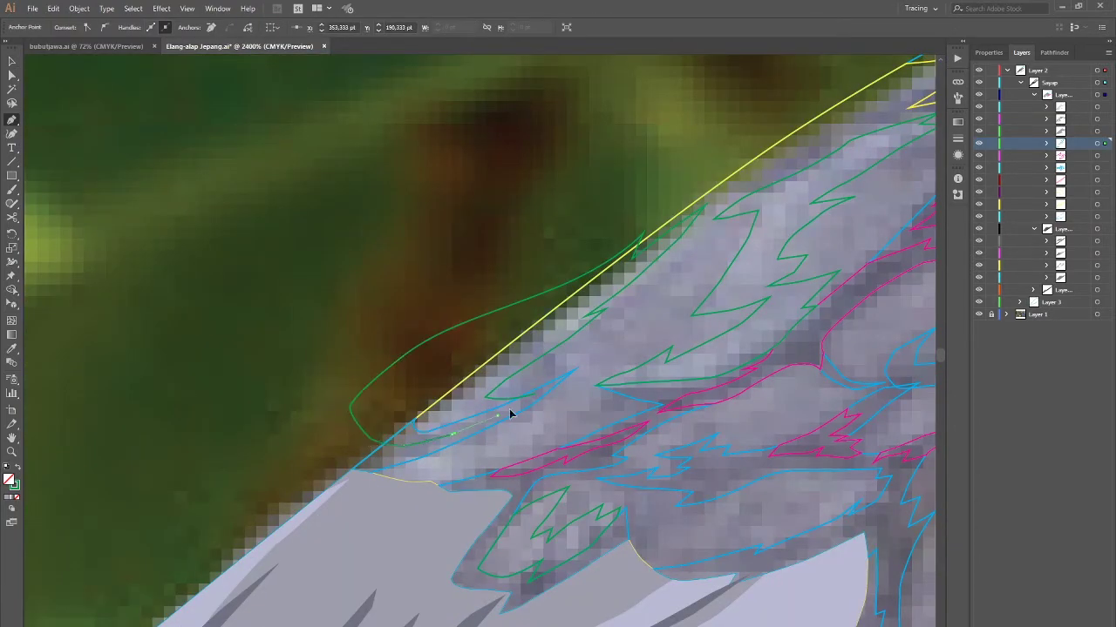
left_click(488, 397)
left_click(641, 233)
key("v")
scroll(505, 353, "down", 2)
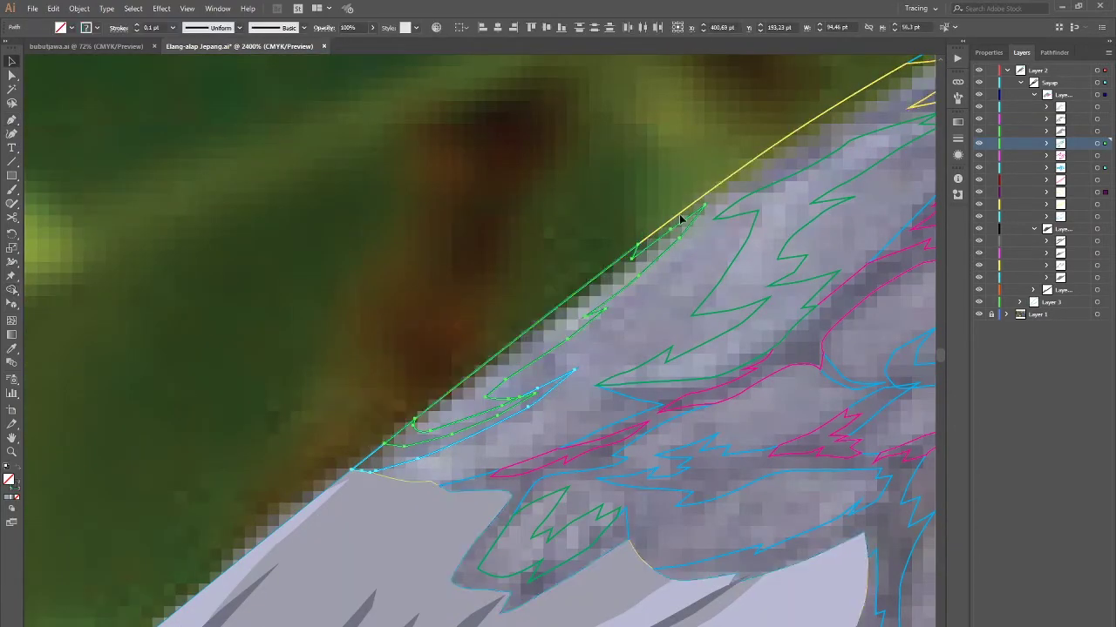
key("ctrl+shift+a")
Step: Trace another feather starting from a curved anchor and close it
key("p")
scroll(548, 356, "down", 2)
scroll(608, 439, "up", 3)
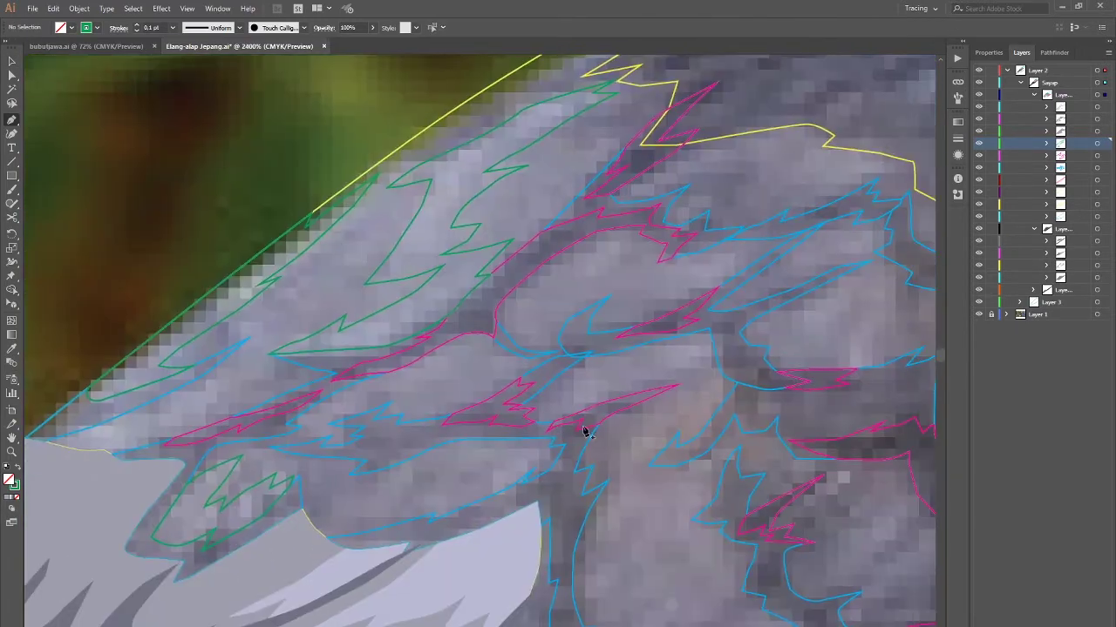
left_click_drag(664, 349, 676, 346)
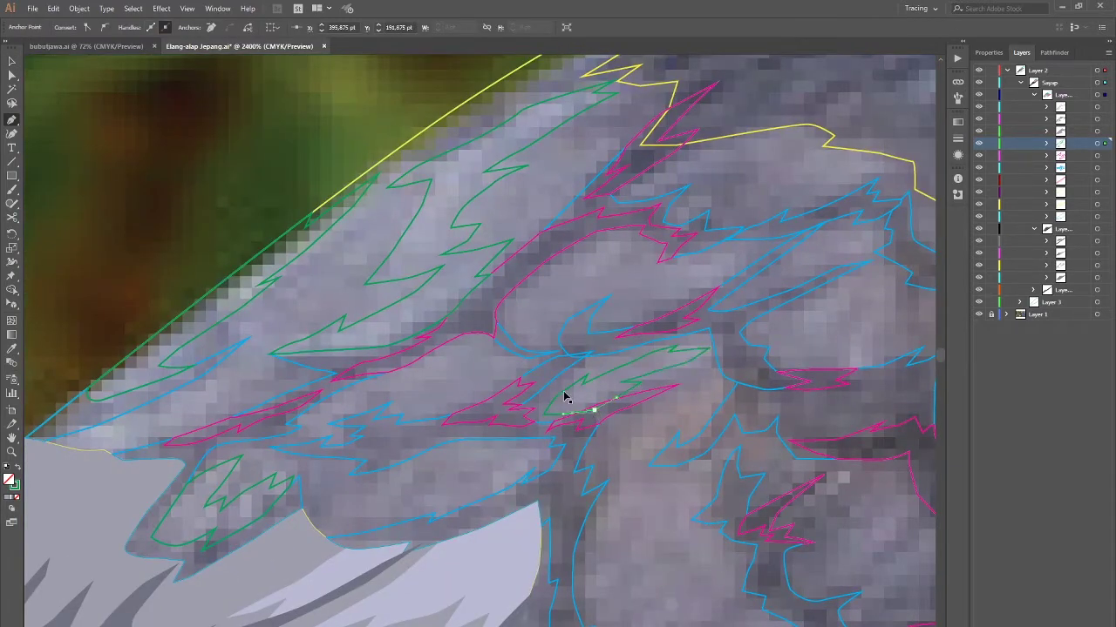
left_click(664, 349)
scroll(565, 369, "down", 2)
key("ctrl+shift+a")
Step: Add one more small closed feather shape and deselect it
scroll(609, 369, "up", 2)
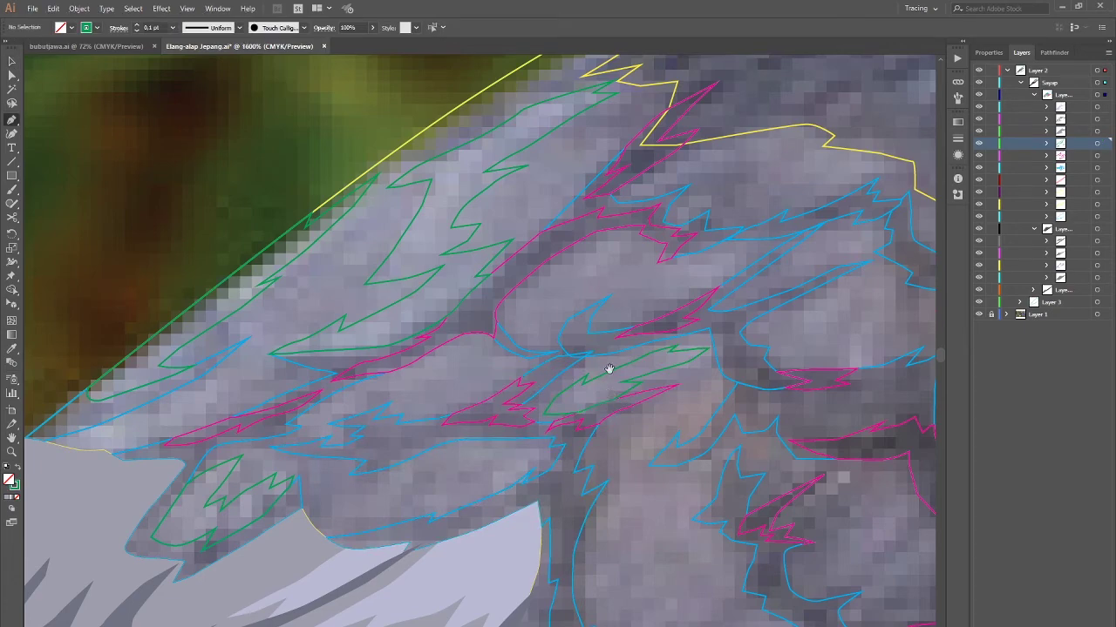
scroll(608, 369, "down", 2)
scroll(629, 518, "up", 1)
scroll(598, 448, "up", 1)
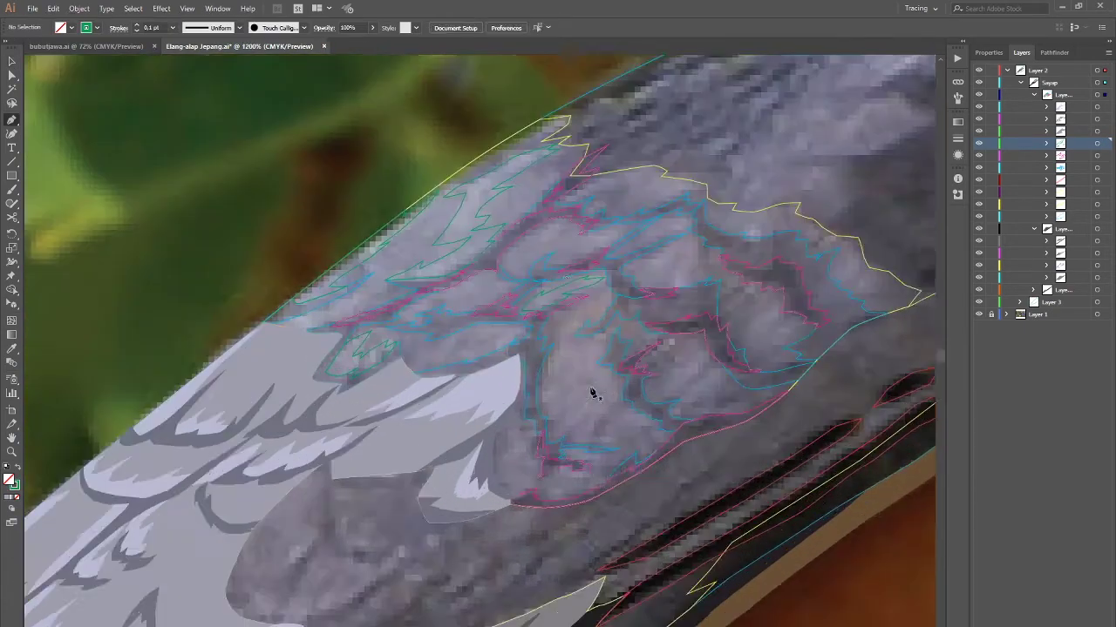
scroll(592, 391, "up", 1)
left_click(558, 446)
left_click(558, 409)
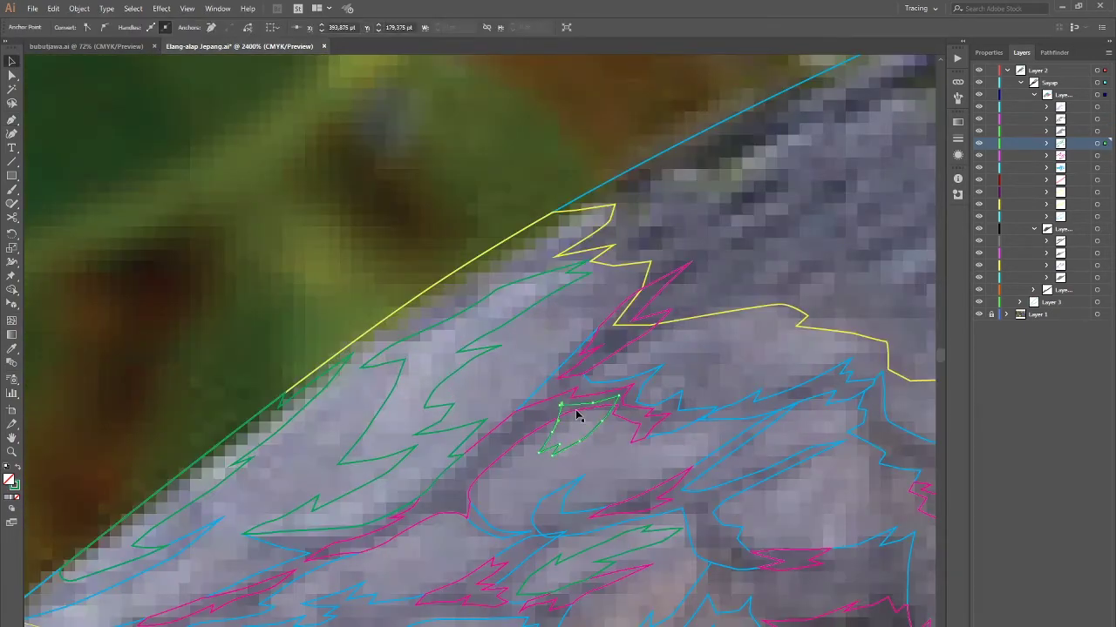
key("ctrl+shift+a")
key("v")
scroll(636, 467, "down", 1)
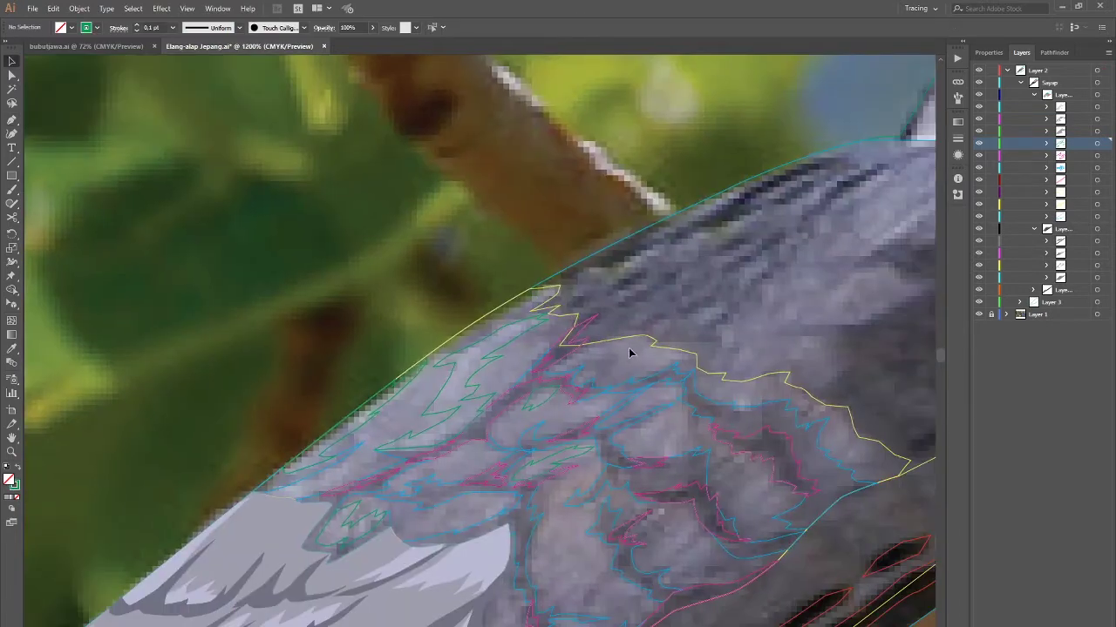
Step: Create another new layer and give it a purple layer colour
left_click(599, 343)
double_click(1097, 195)
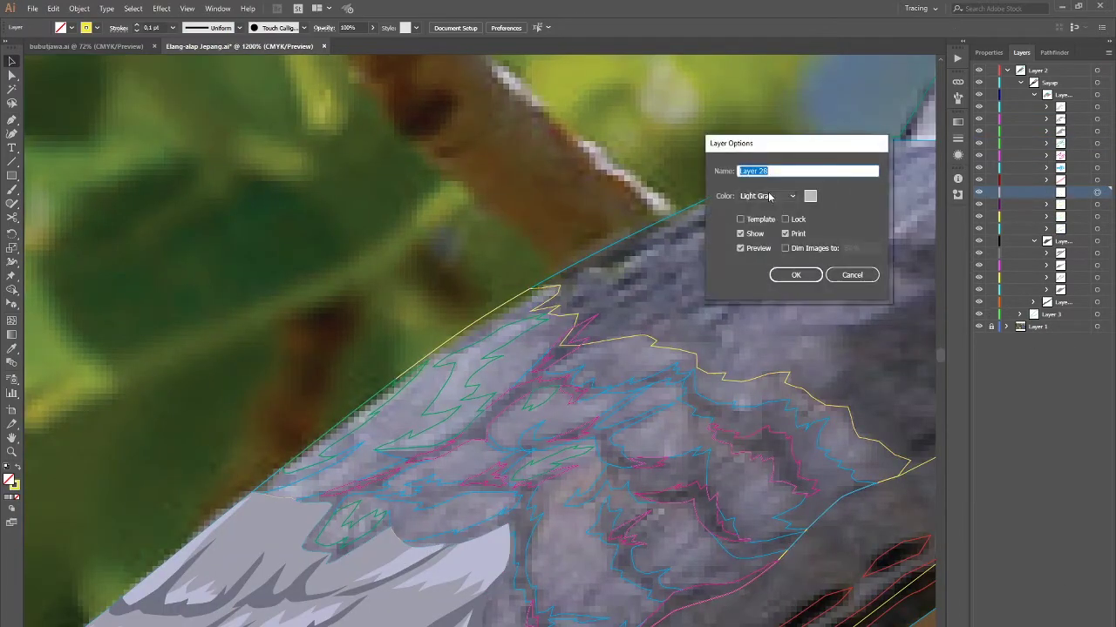
left_click(759, 192)
left_click(772, 275)
left_click(792, 274)
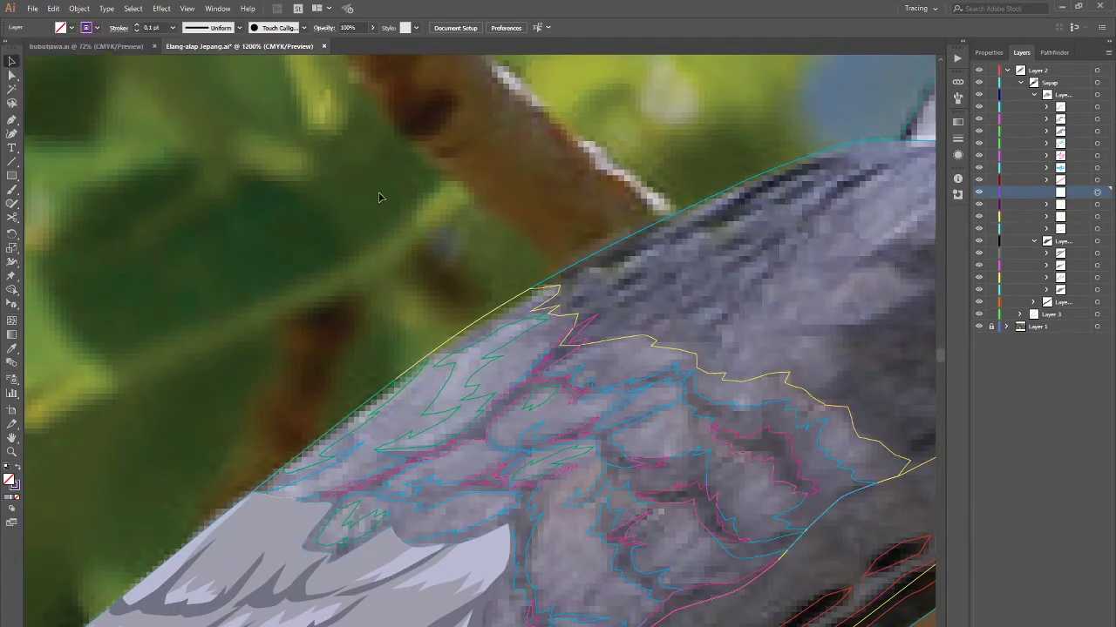
Step: Select the green-feather layer and one of its small traced feather shapes
key("p")
scroll(741, 235, "down", 2)
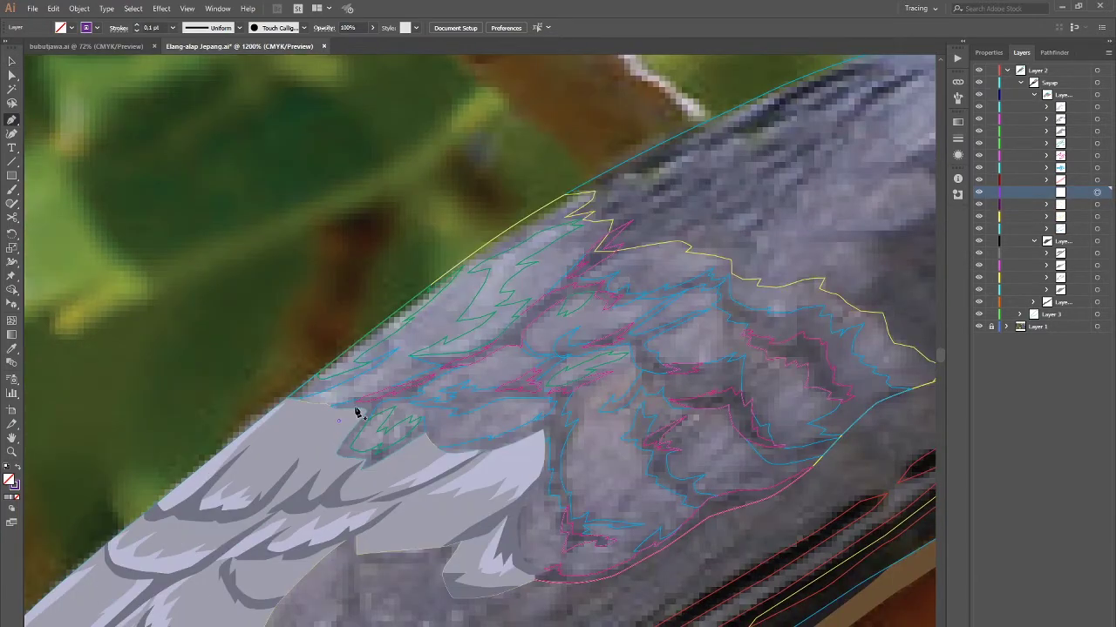
left_click(357, 408)
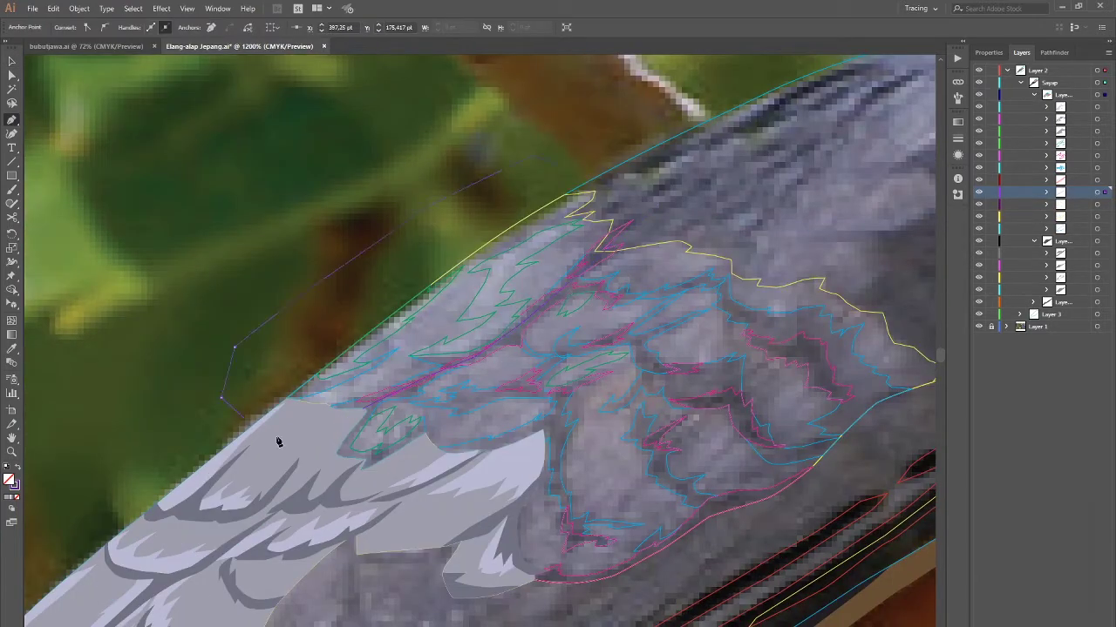
key("v")
left_click(787, 291)
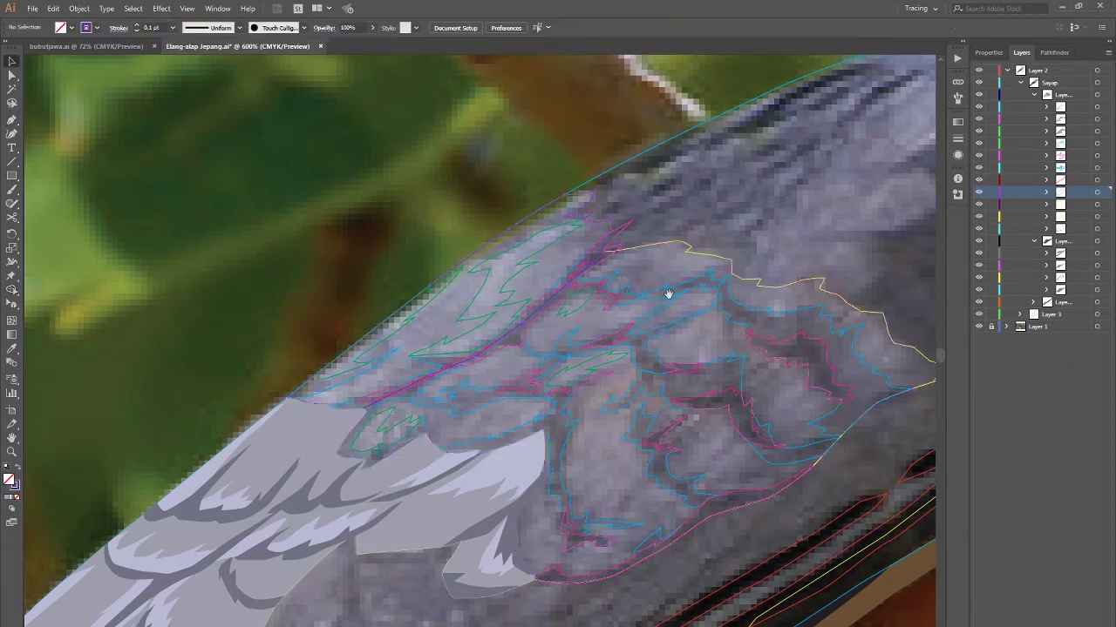
key("ctrl+minus")
key("ctrl+minus")
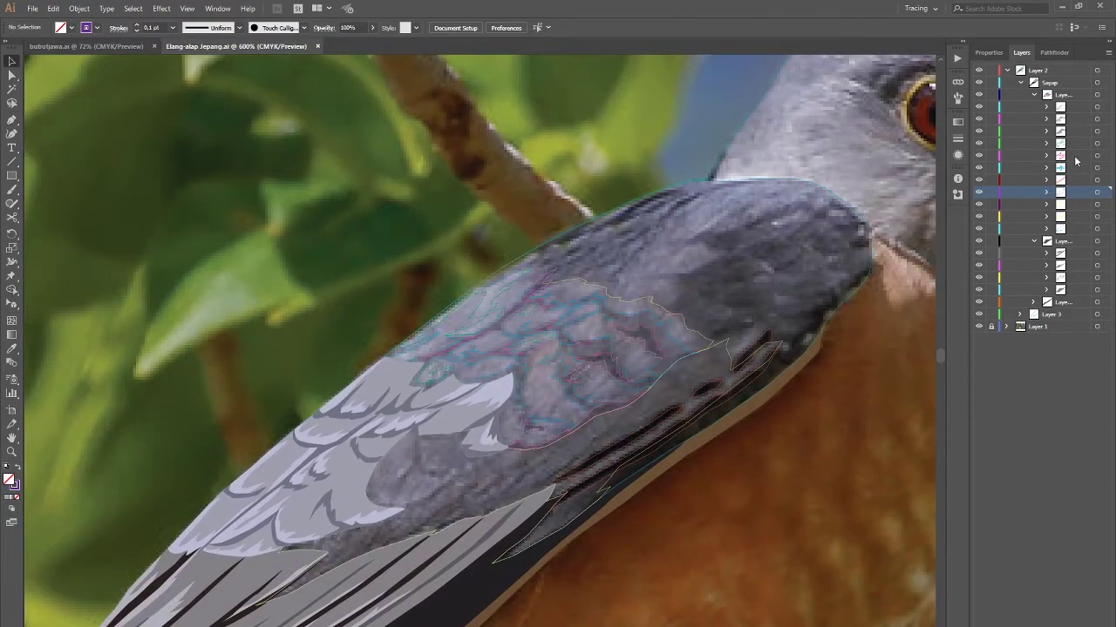
left_click(1096, 143)
left_click(531, 338)
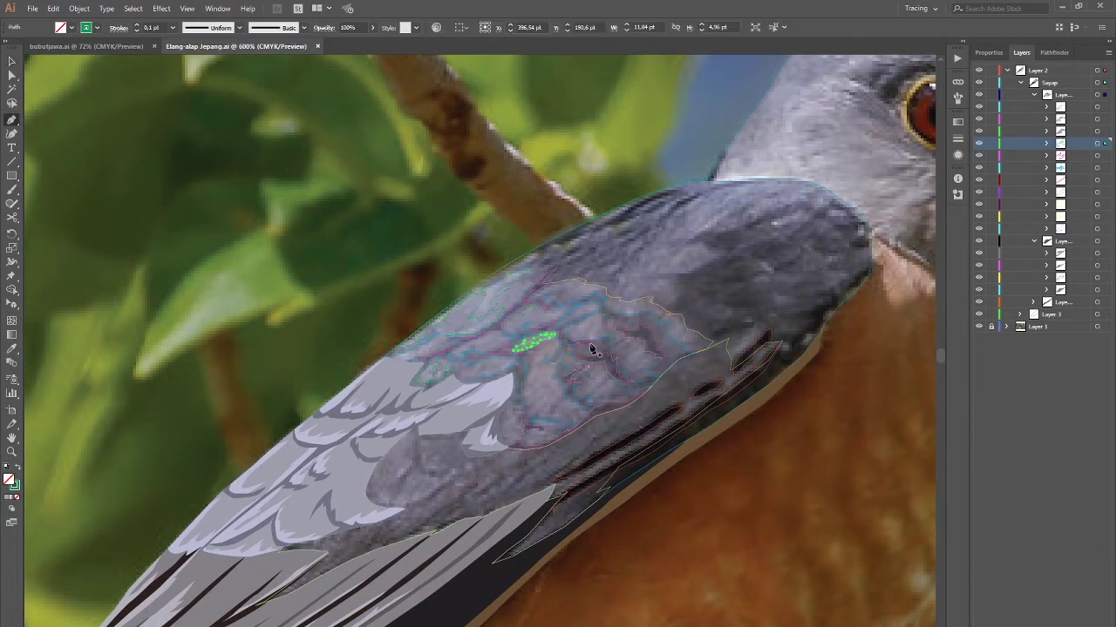
key("ctrl+plus")
Step: Begin a new two-anchor feather outline on the wing and end it
key("p")
scroll(587, 353, "up", 2)
left_click(602, 377)
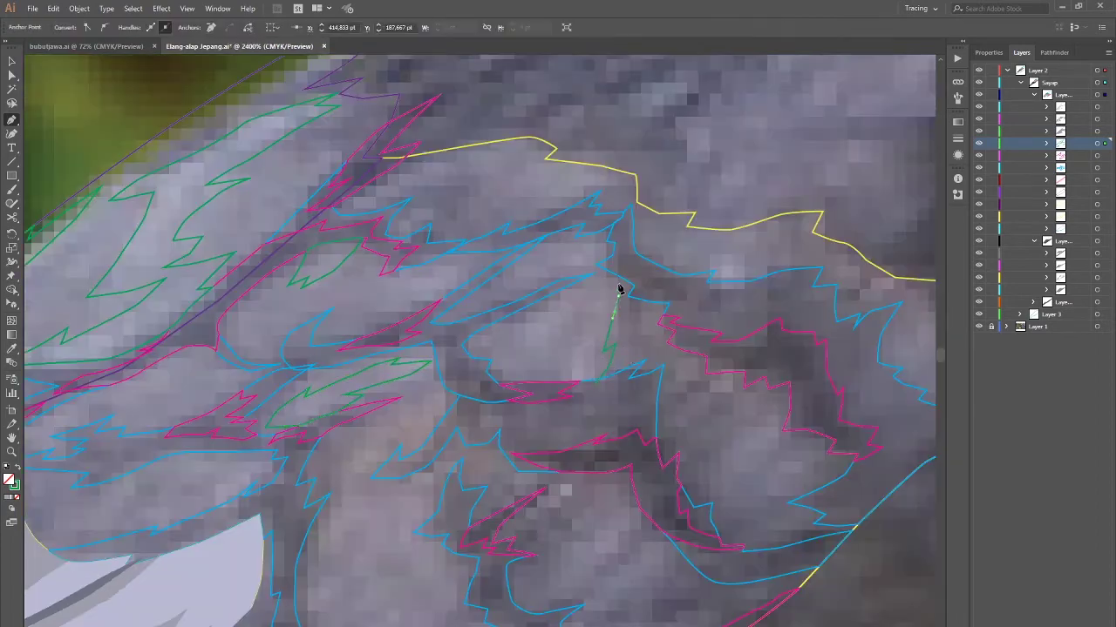
left_click(620, 281)
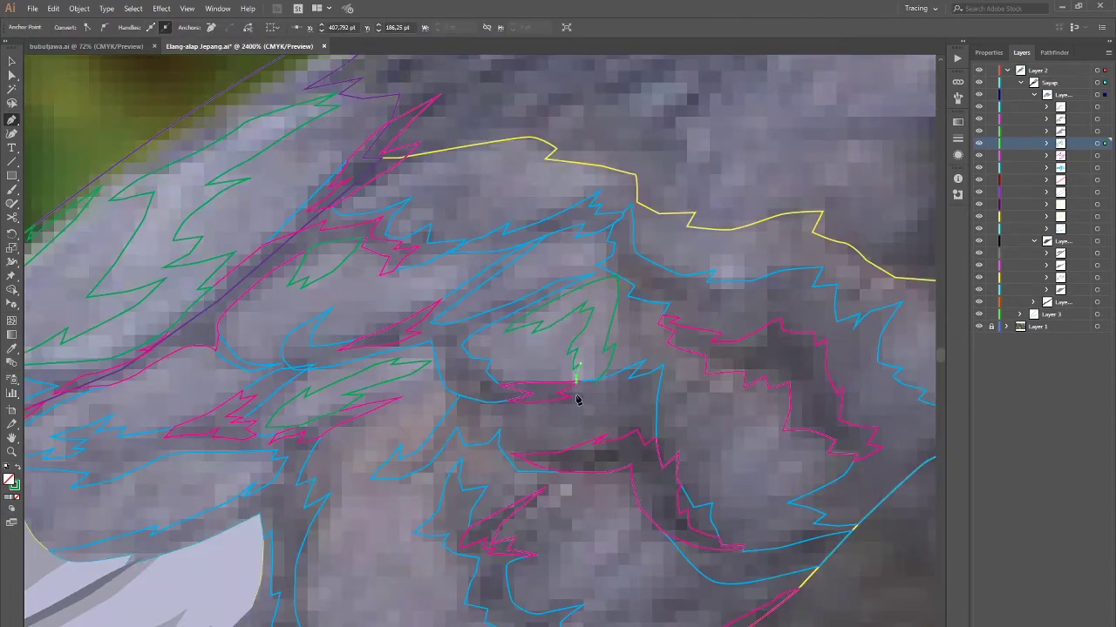
key("Escape")
scroll(585, 382, "down", 3)
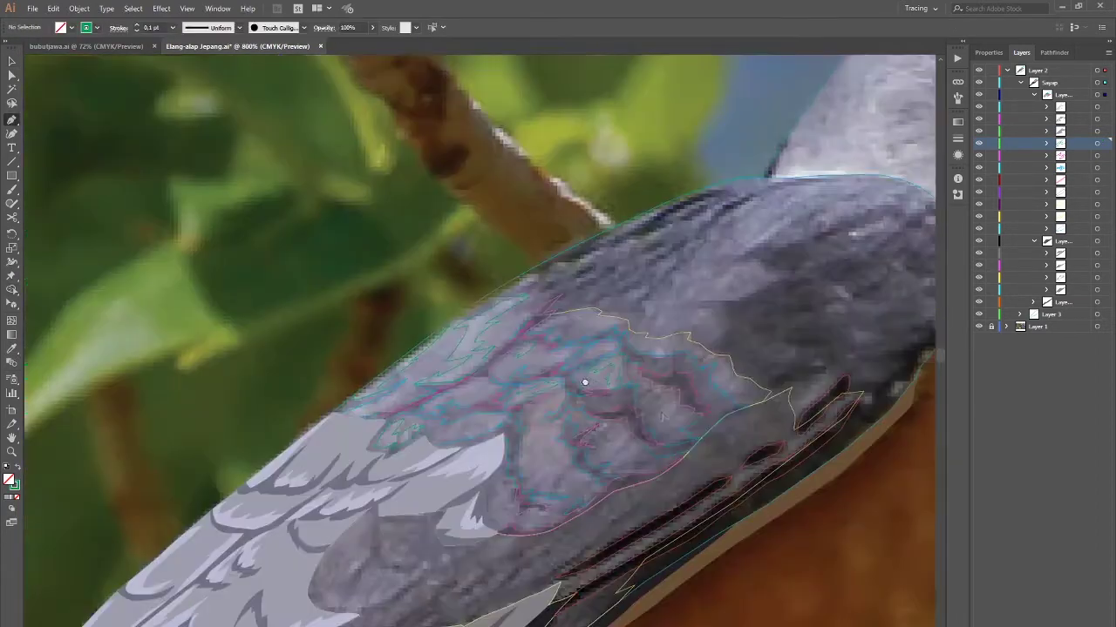
scroll(585, 381, "up", 2)
Step: Trace two small feather-shadow outlines along the upper feathers
left_click_drag(554, 353, 564, 355)
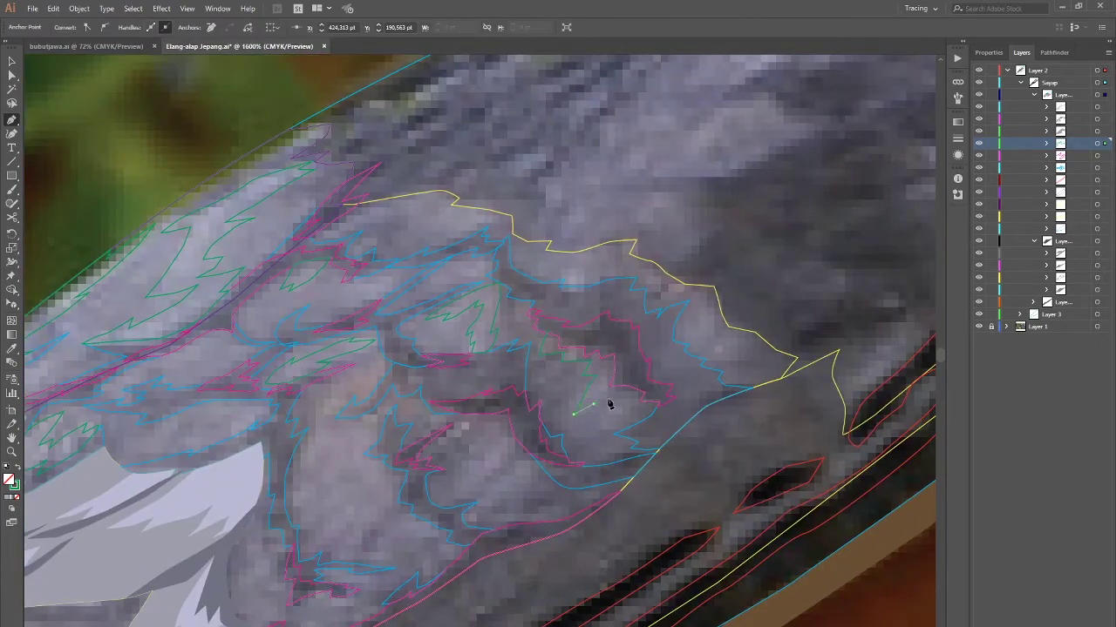
left_click(548, 332)
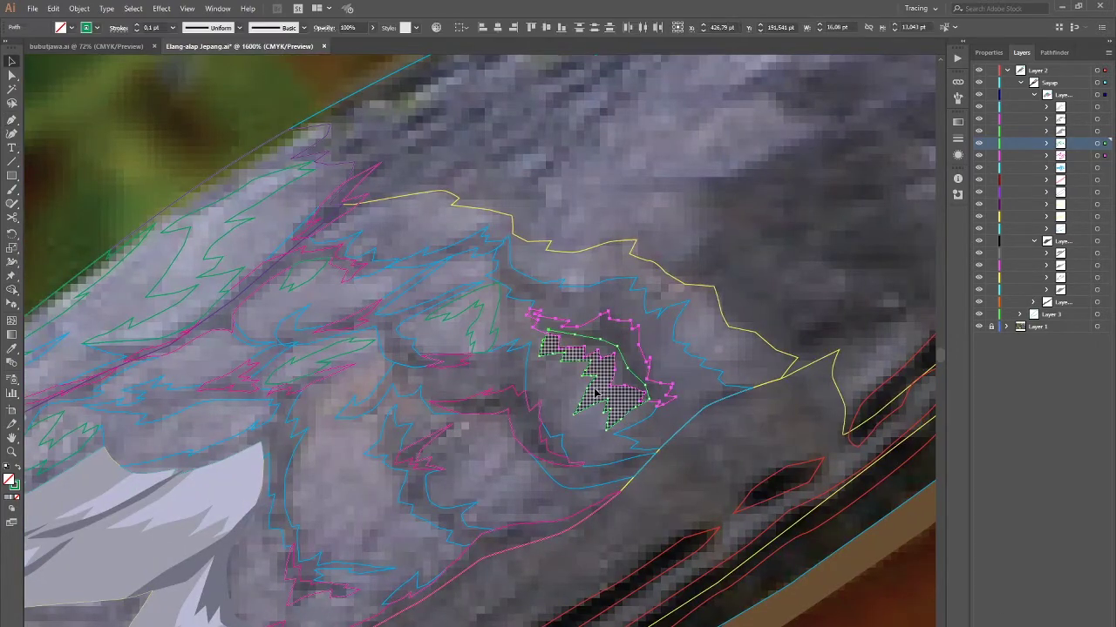
scroll(648, 373, "down", 2)
scroll(488, 294, "up", 2)
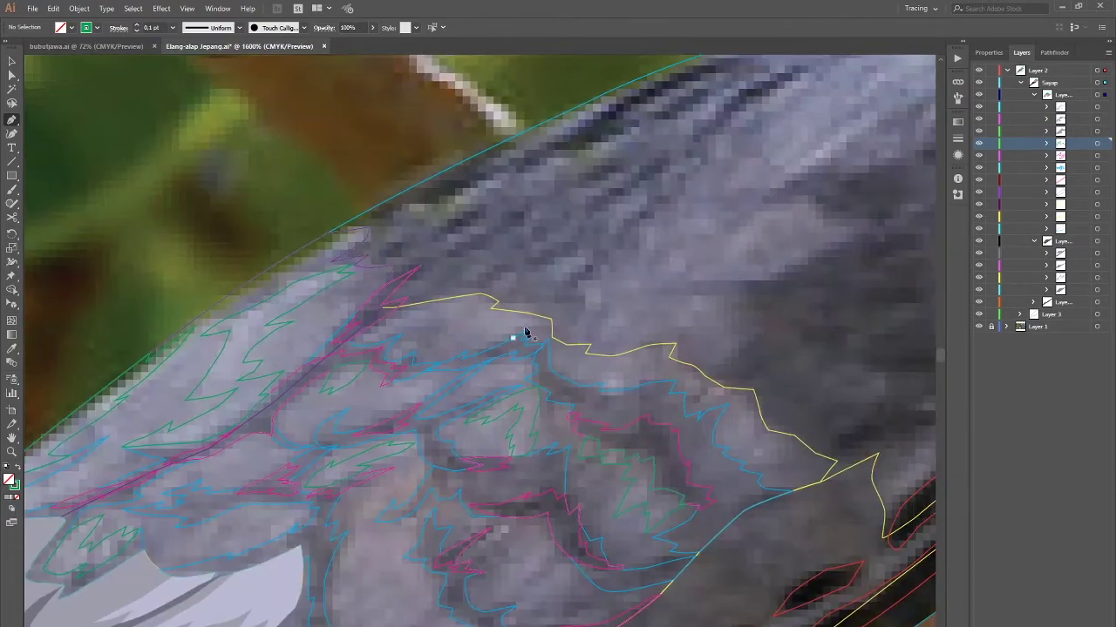
left_click(481, 343)
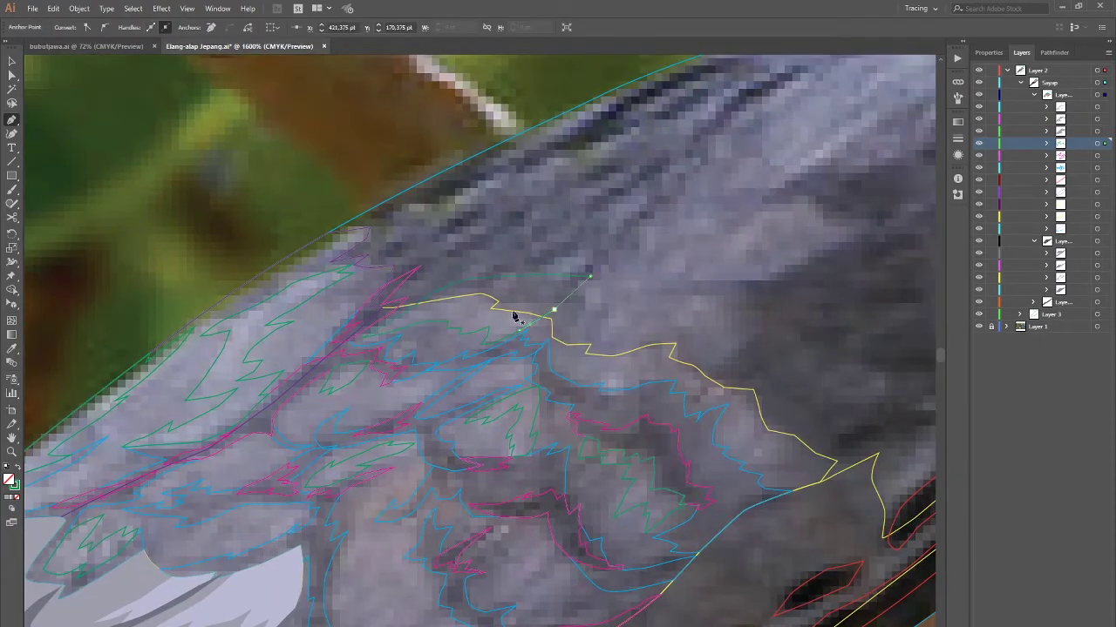
left_click(514, 318)
scroll(570, 353, "down", 2)
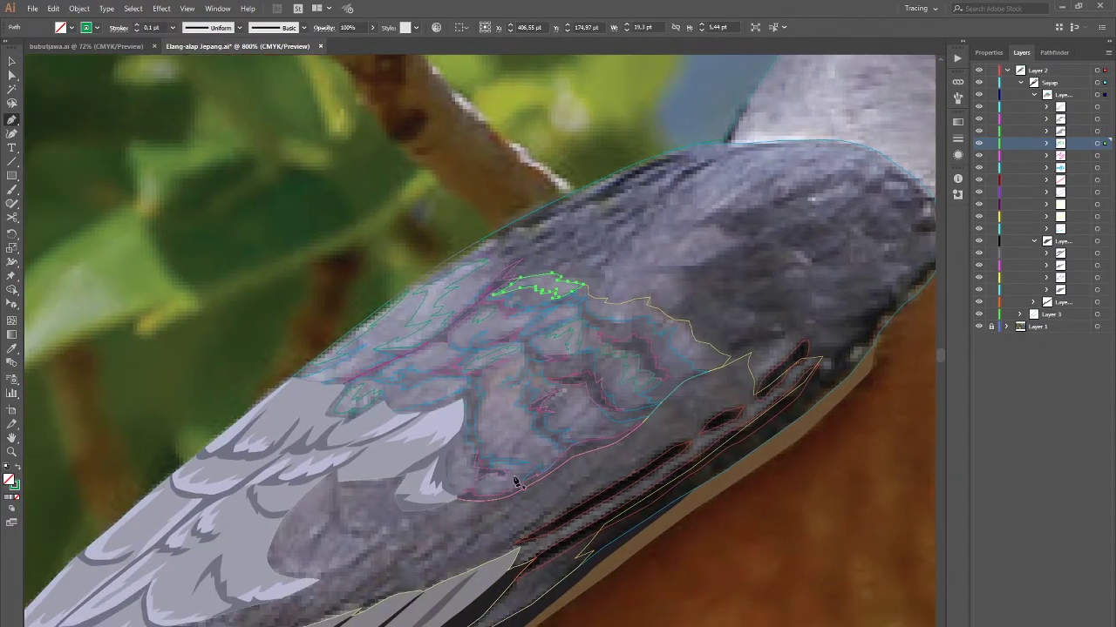
scroll(498, 473, "up", 2)
Step: Trace a feather-shadow outline beside the light grey feathers and deselect it
left_click(485, 425)
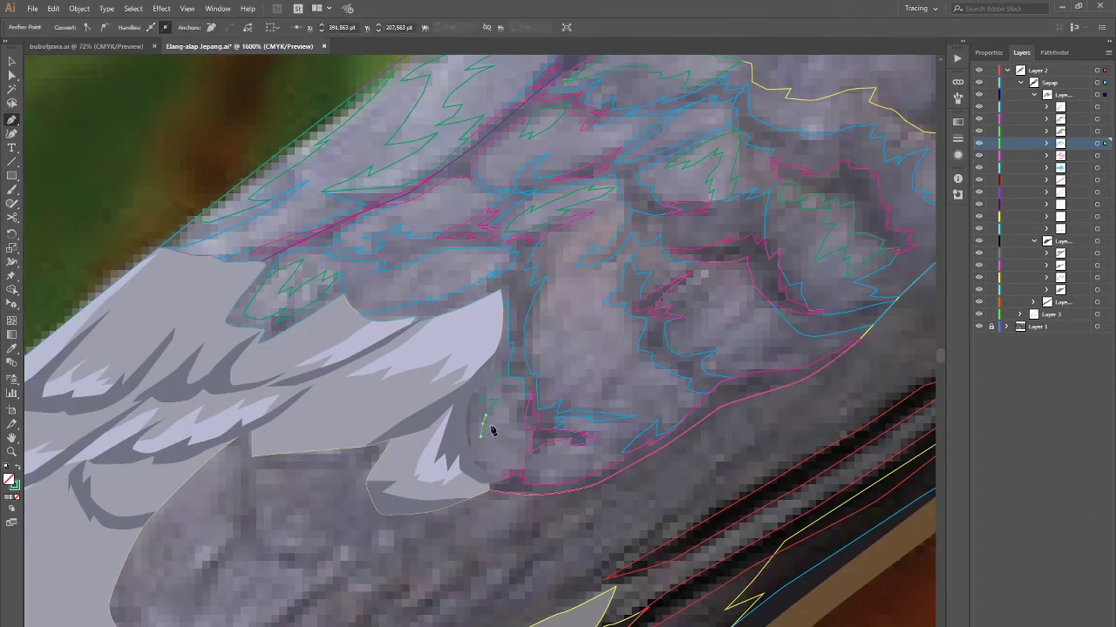
left_click(527, 384)
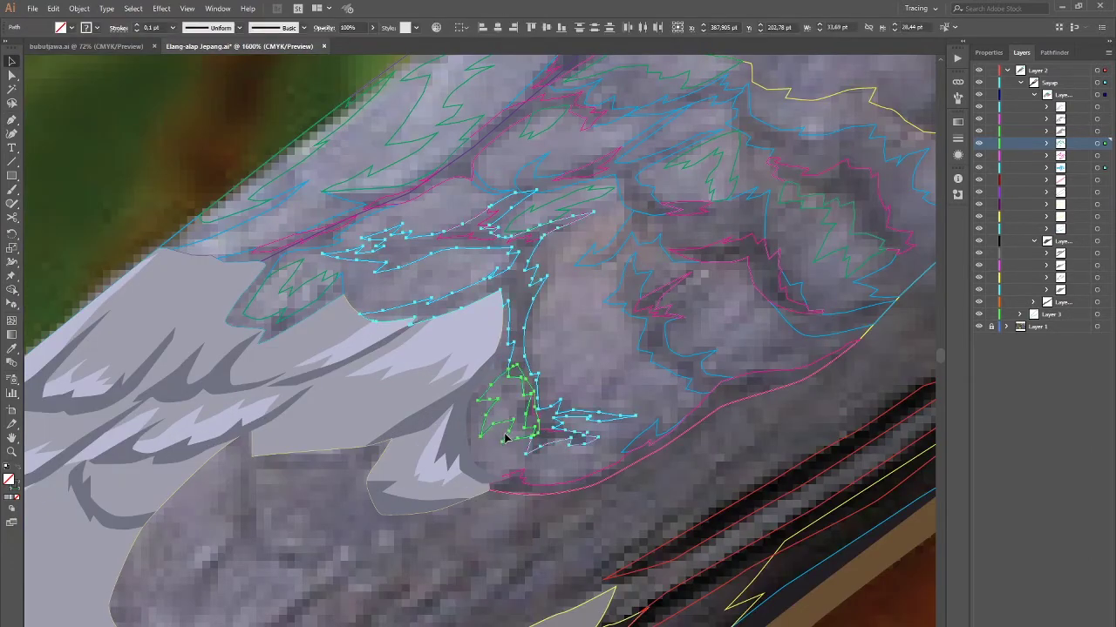
key("ctrl+shift+a")
scroll(610, 378, "down", 2)
scroll(526, 411, "up", 3)
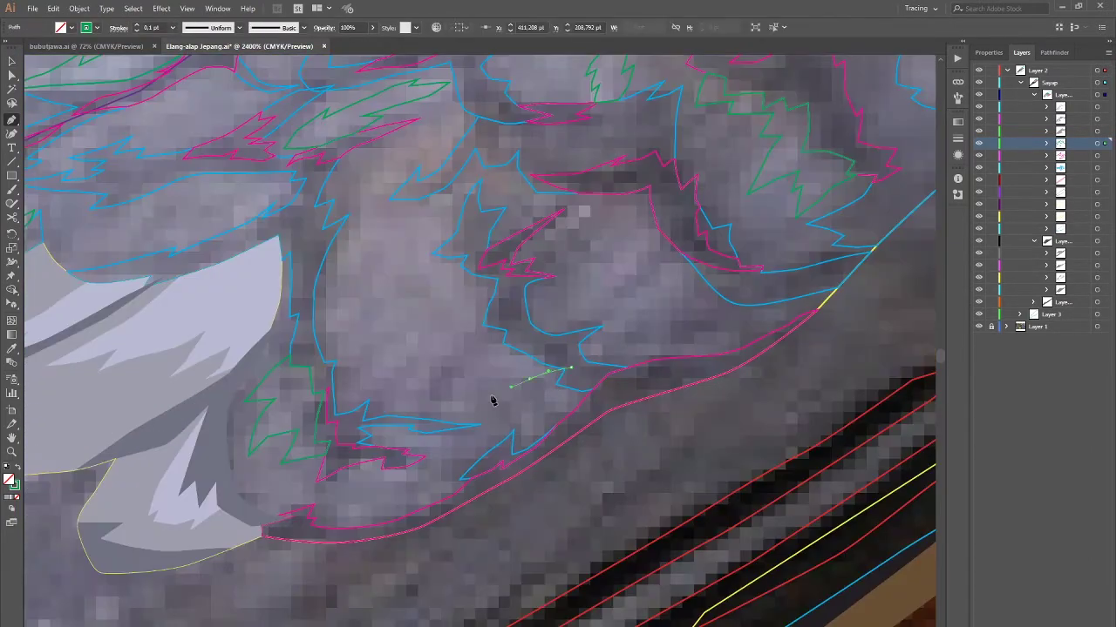
Step: Trace a longer feather-shadow outline extending across the wing
left_click(408, 386)
left_click_drag(346, 350, 491, 448)
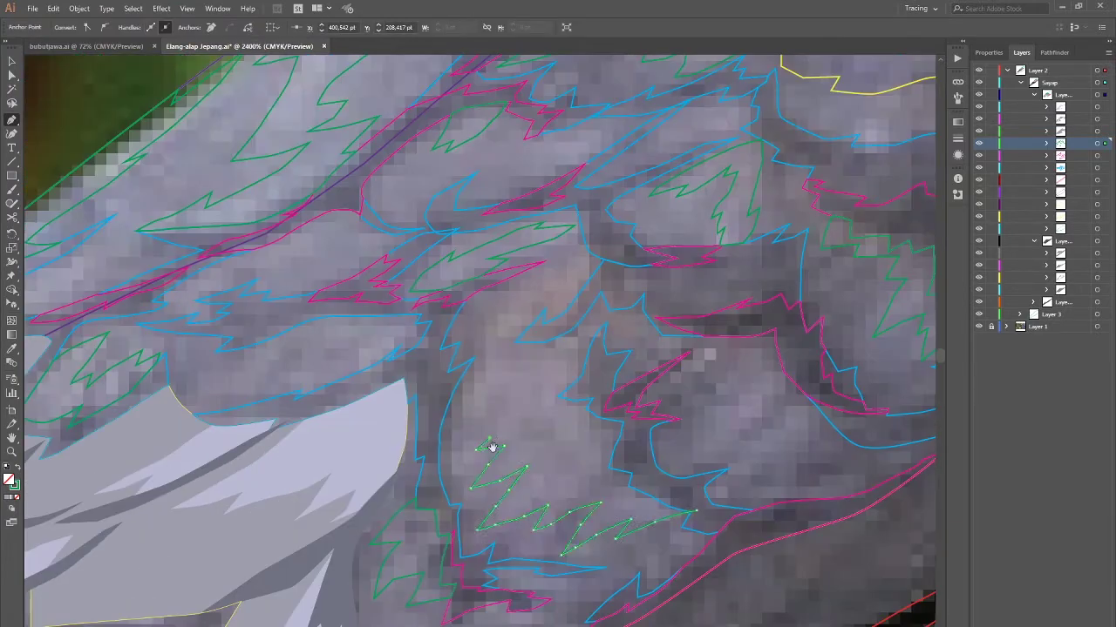
left_click(698, 507)
key("v")
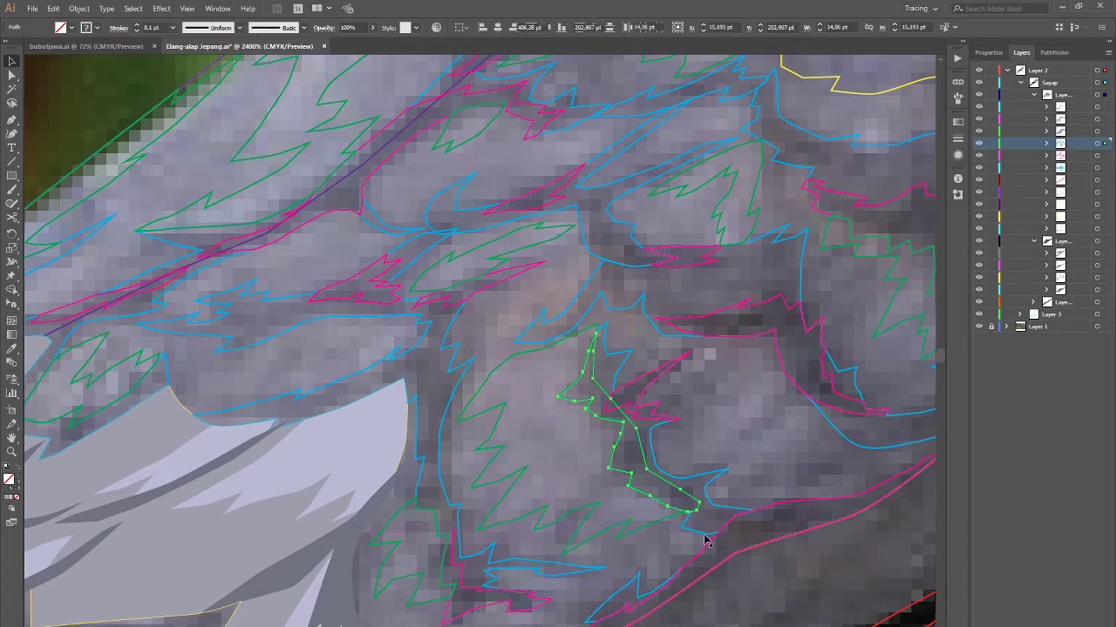
key("ctrl+shift+a")
key("p")
Step: Trace a small curved feather shape and deselect it
scroll(628, 485, "down", 3)
scroll(615, 448, "up", 3)
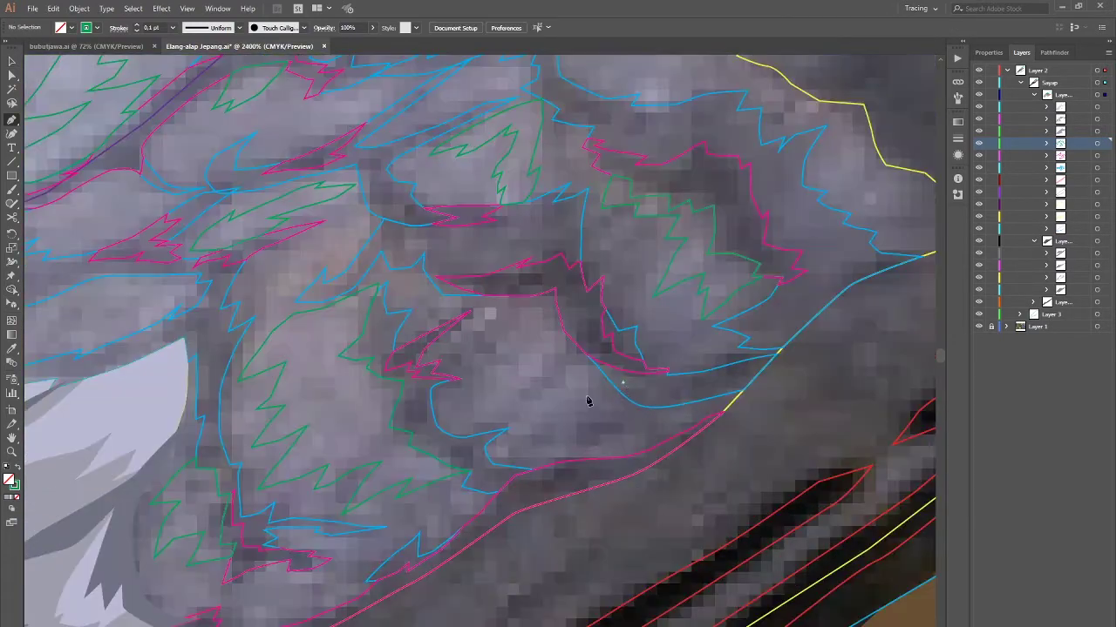
left_click_drag(559, 364, 544, 370)
left_click(622, 384)
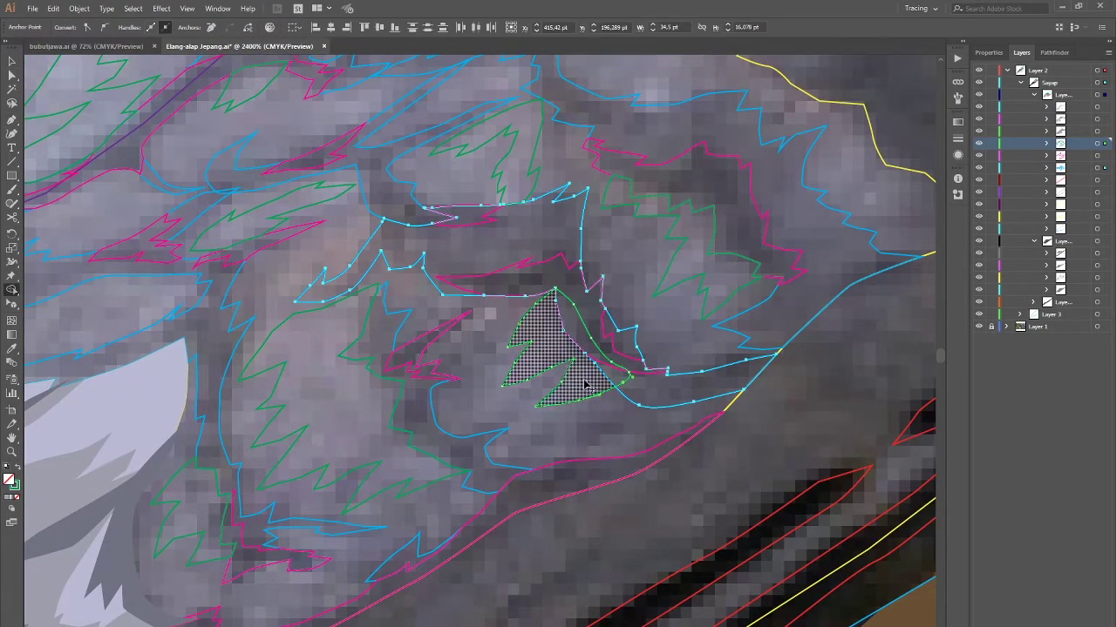
key("ctrl+shift+a")
Step: Outline the upper feather edge with curved anchors reaching the wing tip
scroll(601, 316, "down", 1)
scroll(601, 316, "up", 1)
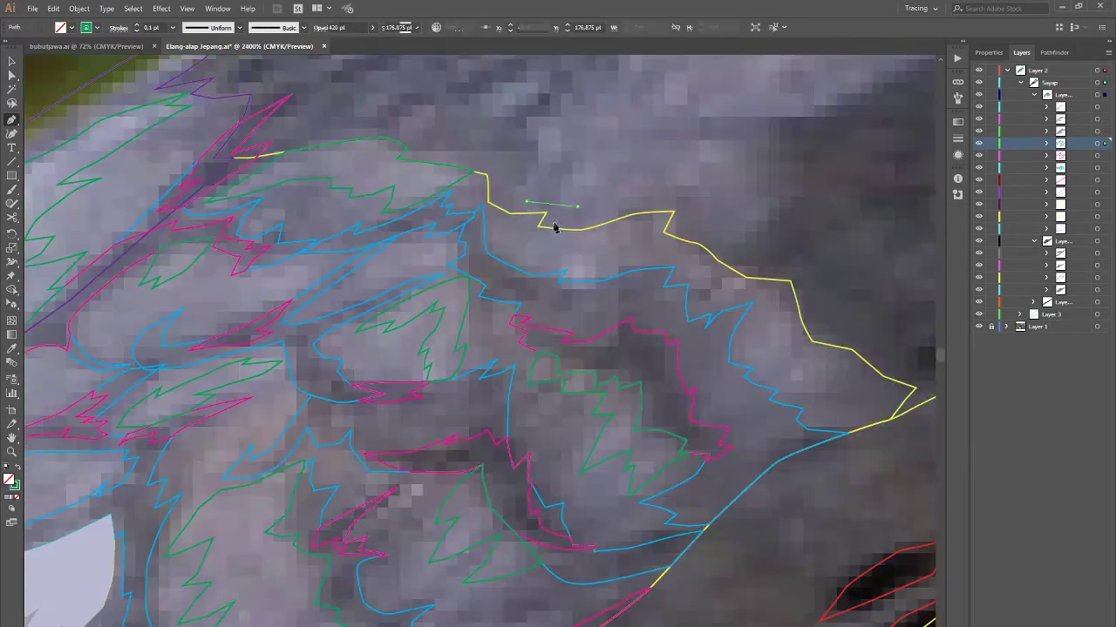
left_click_drag(568, 248, 581, 248)
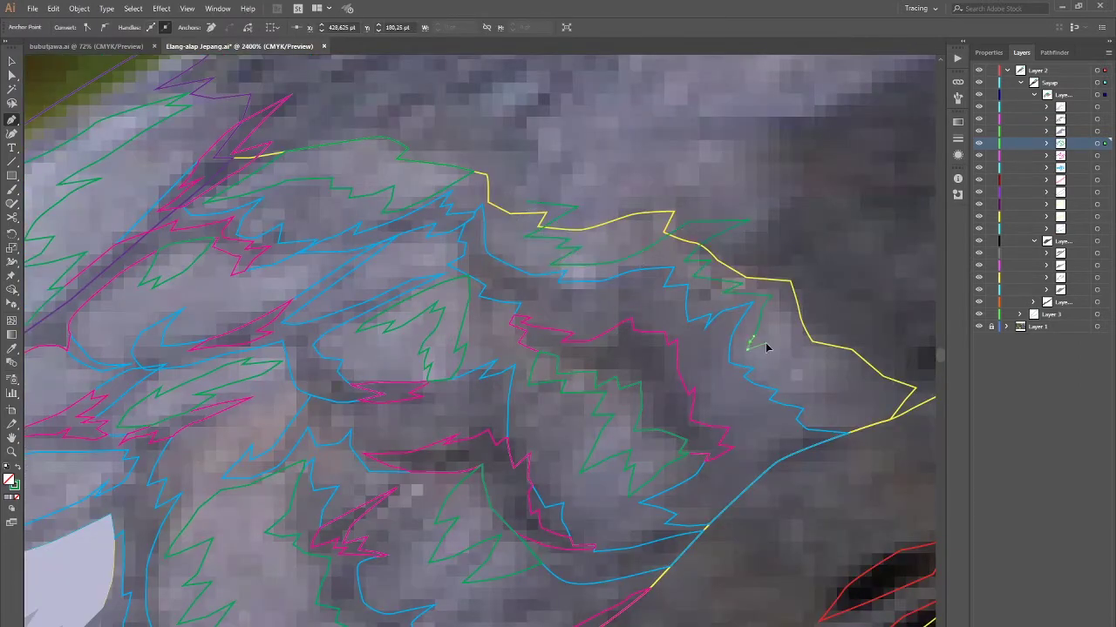
left_click_drag(798, 390, 701, 331)
key("v")
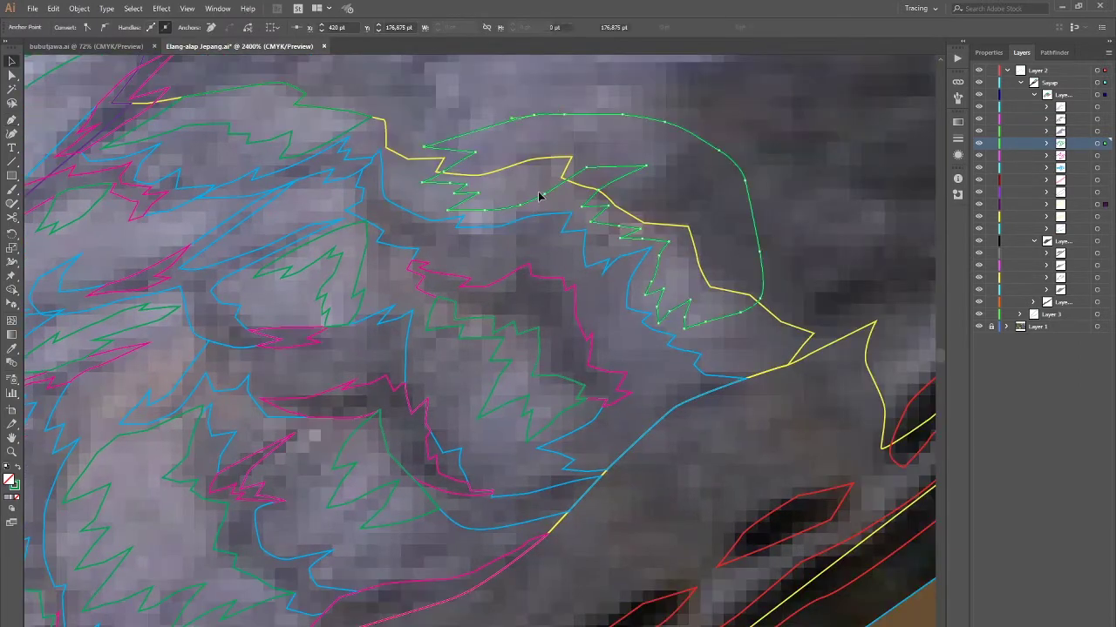
scroll(618, 148, "down", 3)
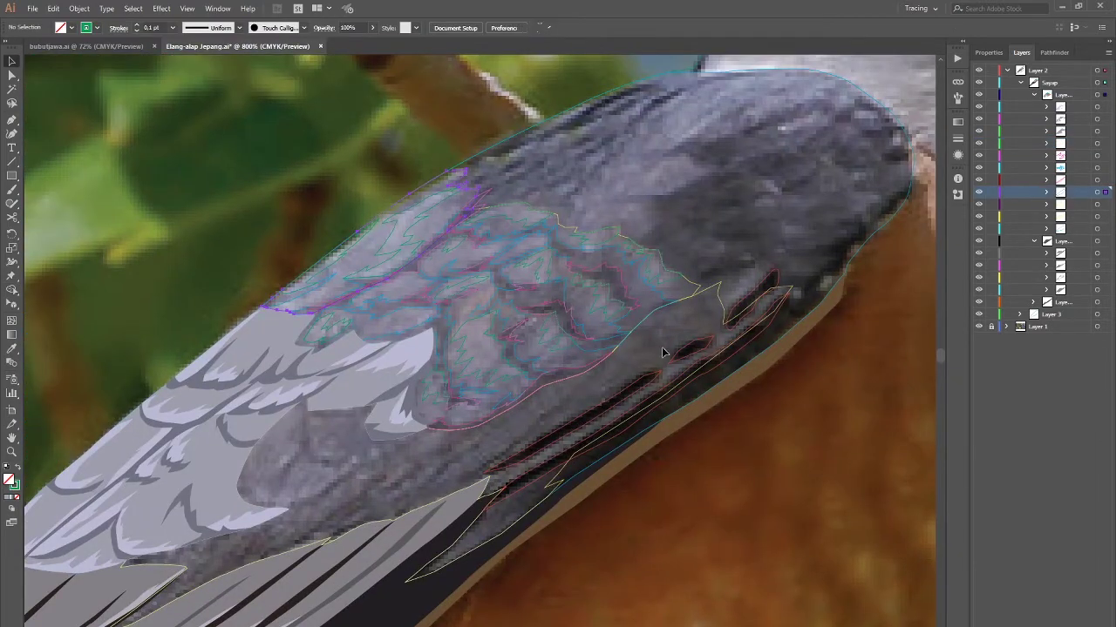
Step: Trace a curved Pen outline around the upper wing feathers
left_click(913, 278)
key("p")
scroll(425, 340, "up", 2)
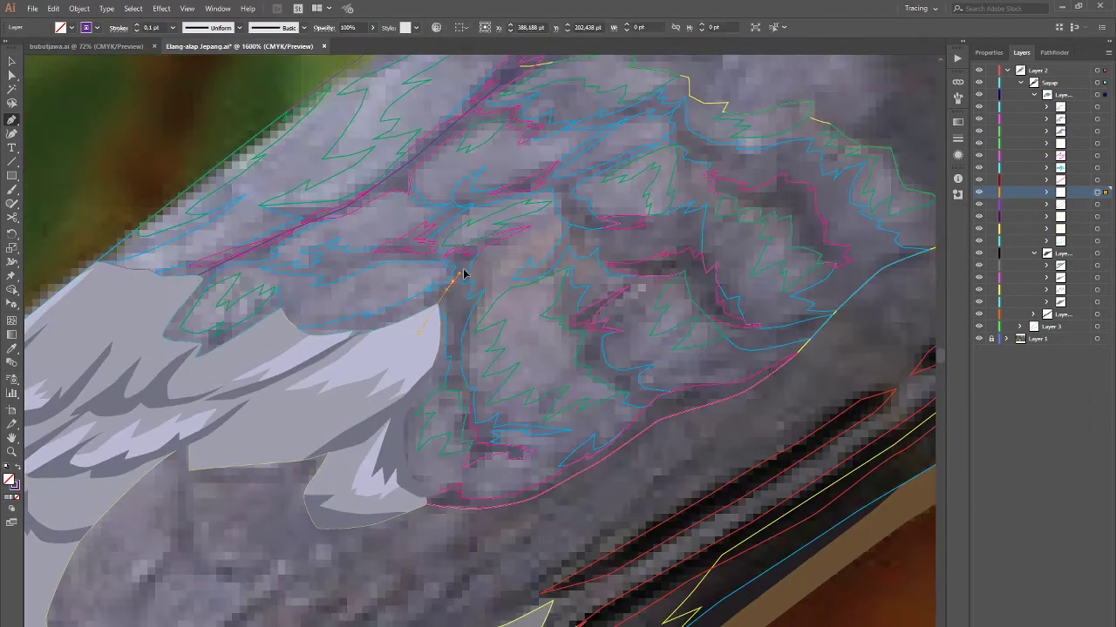
left_click_drag(454, 278, 580, 202)
left_click_drag(537, 245, 472, 323)
left_click_drag(615, 215, 629, 224)
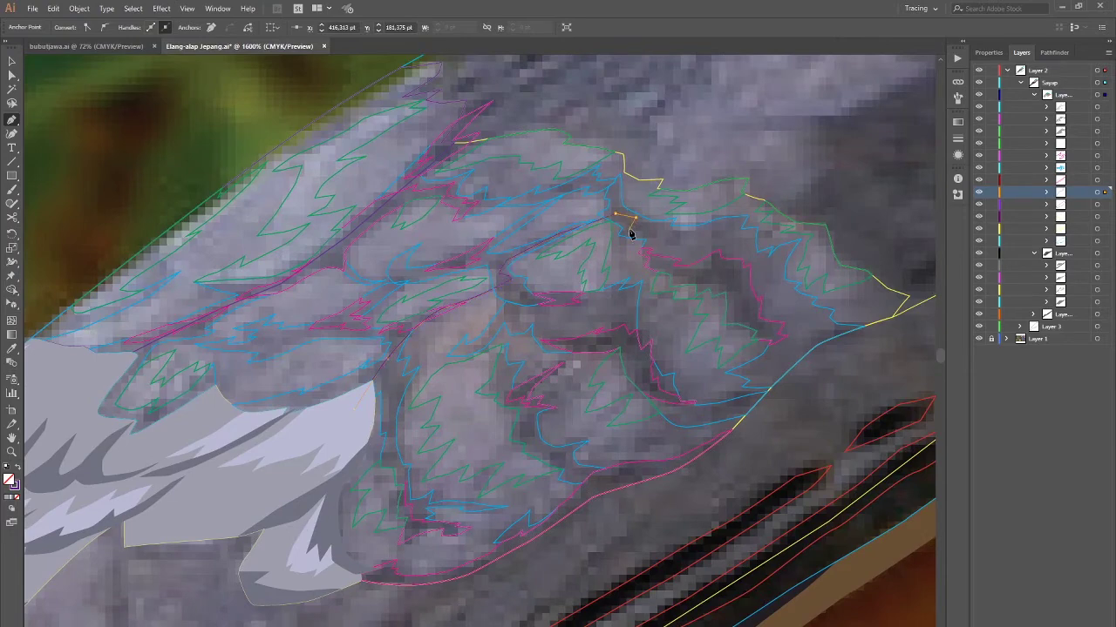
left_click(685, 232)
left_click(757, 192)
left_click(731, 131)
left_click(531, 88)
left_click(137, 296)
left_click(79, 477)
Step: Gather the small feather-pattern paths into one new layer entry and check its contents
key("v")
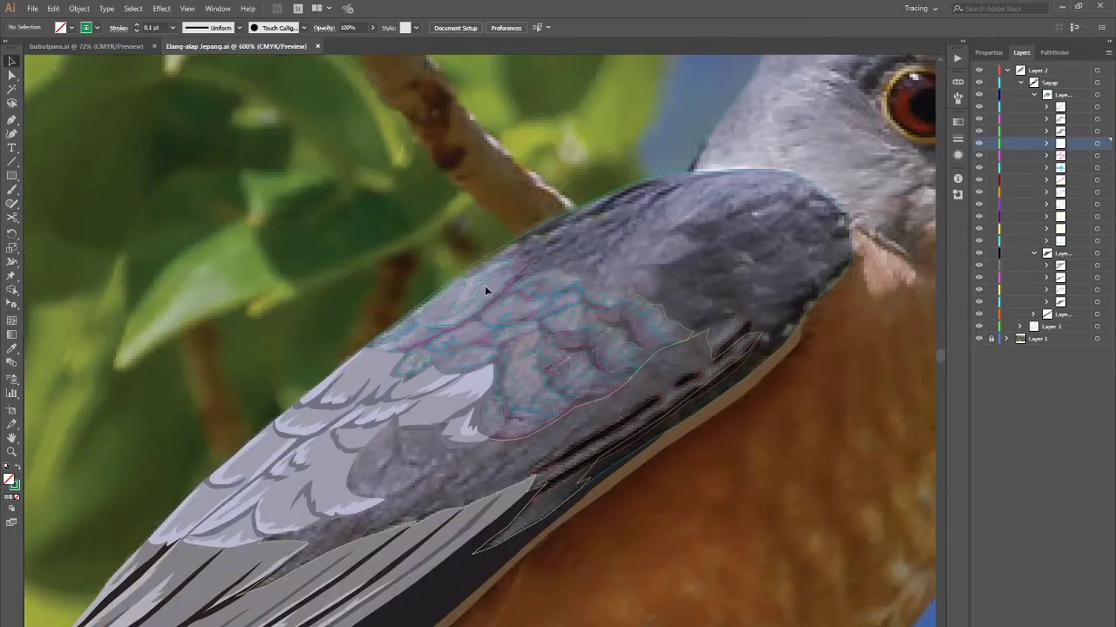
left_click(485, 286)
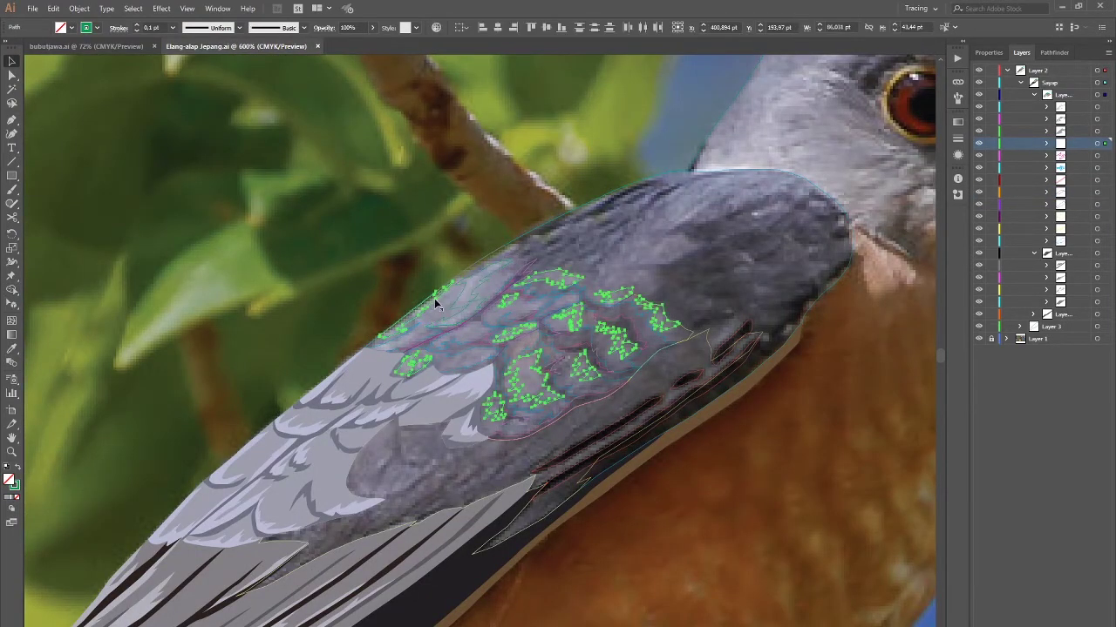
scroll(480, 340, "up", 1)
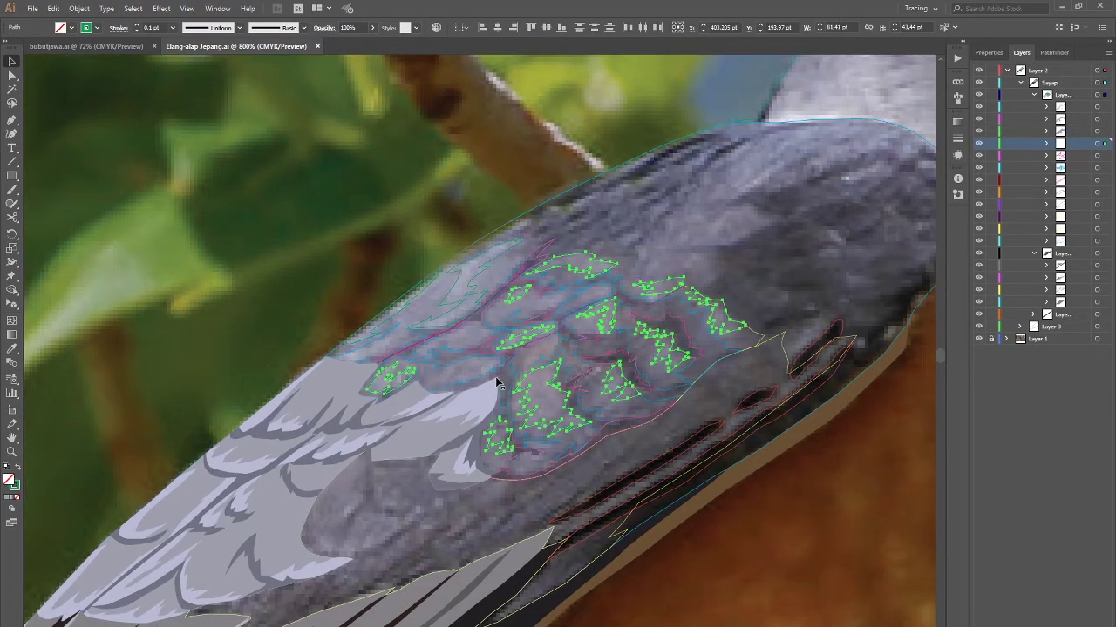
key("ctrl+x")
key("ctrl+f")
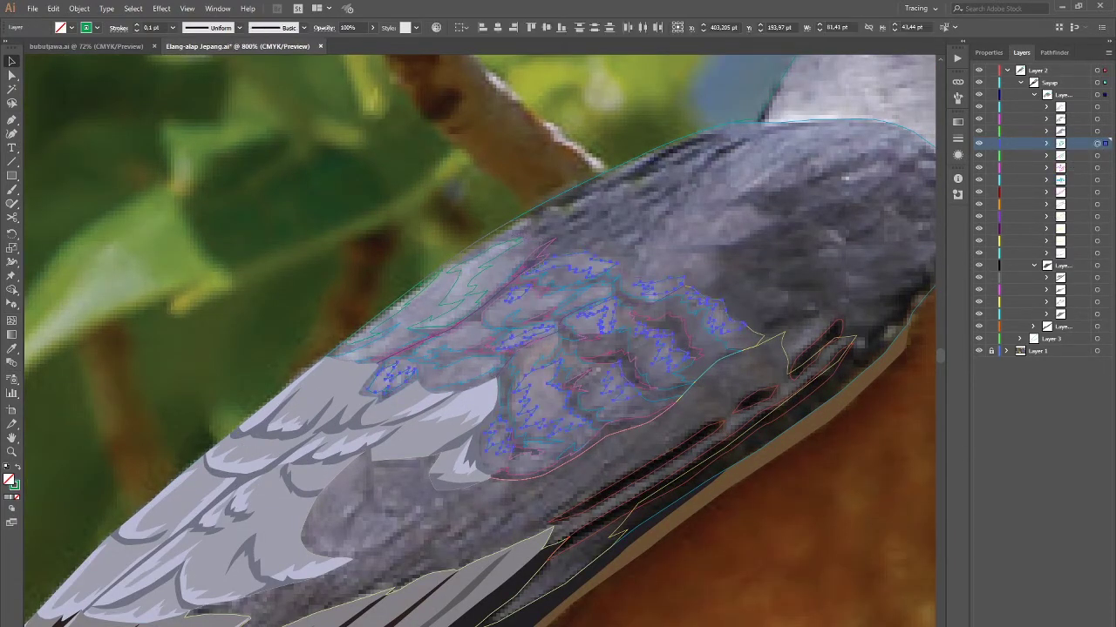
left_click(698, 327)
left_click(599, 453)
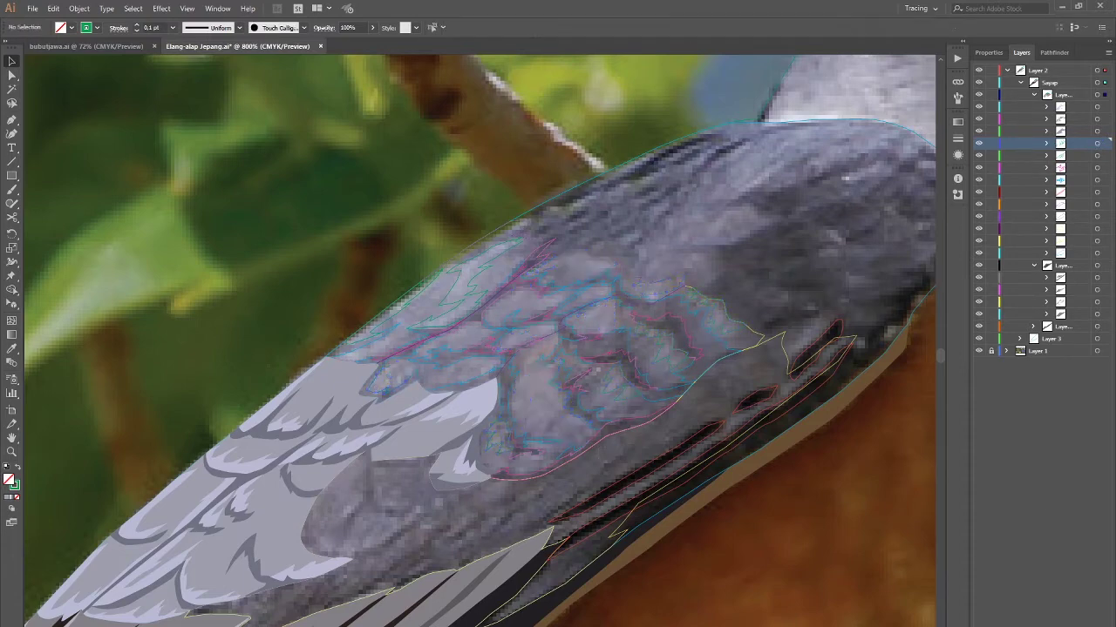
left_click(1097, 168)
Step: Start a new feather outline, then select the blue wing and magenta feather paths
left_click(649, 354)
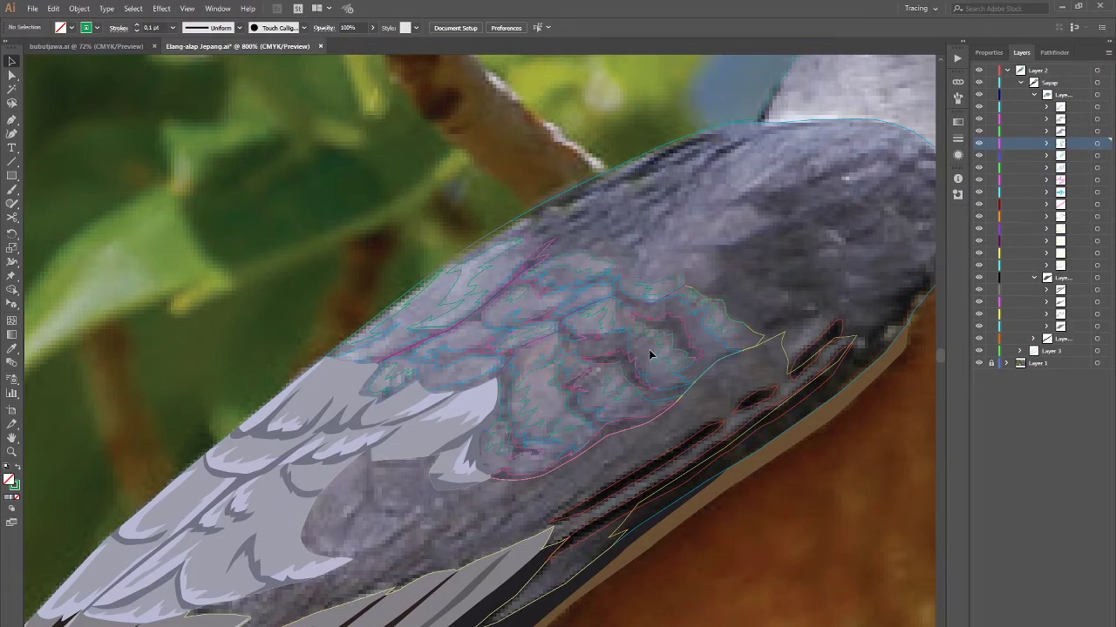
key("p")
key("ctrl+plus")
key("ctrl+plus")
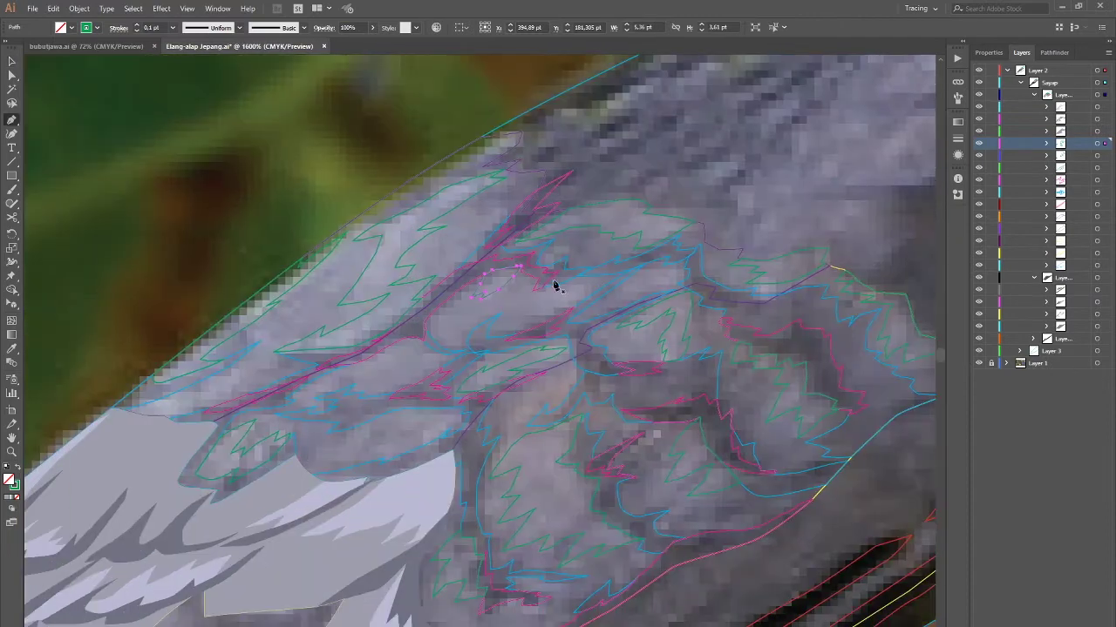
key("v")
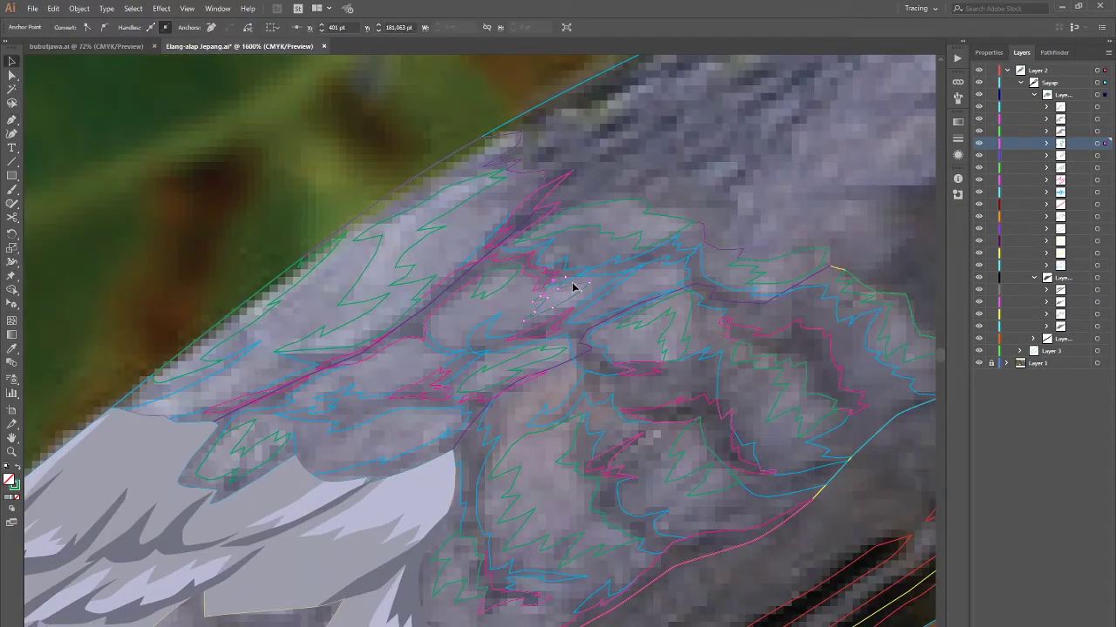
left_click(575, 286)
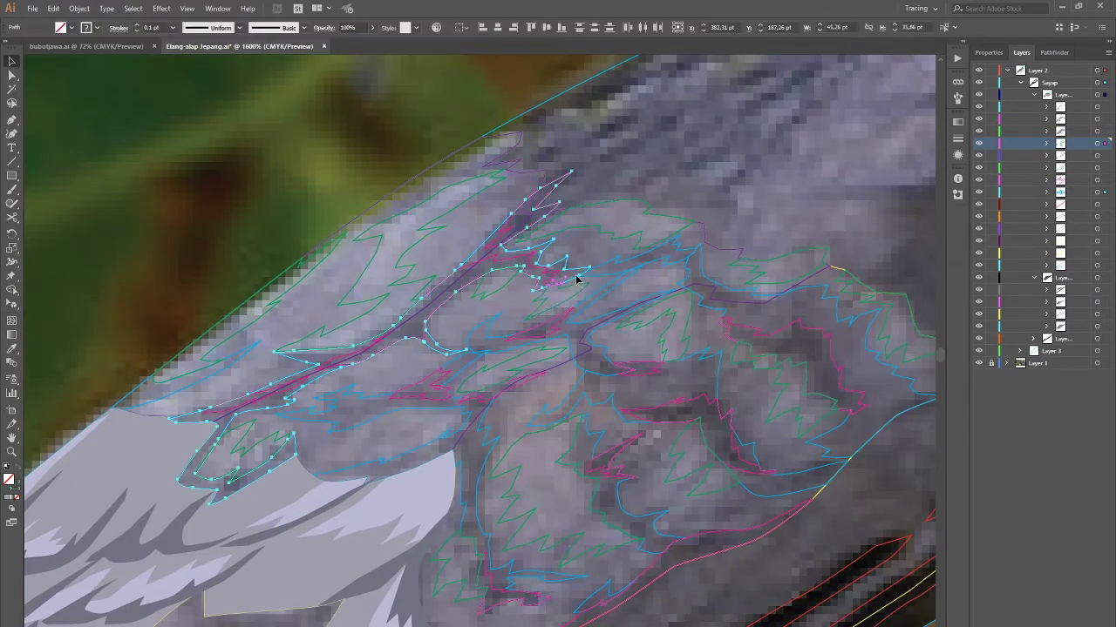
key("p")
key("ctrl+minus")
key("ctrl+plus")
left_click(544, 311)
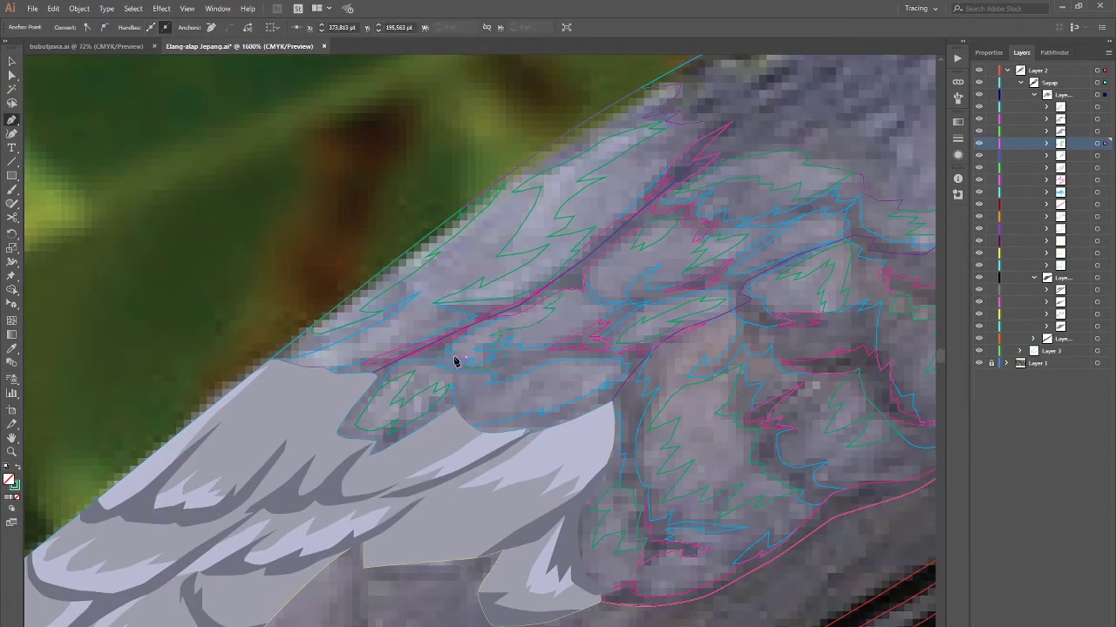
left_click(543, 300, "ctrl")
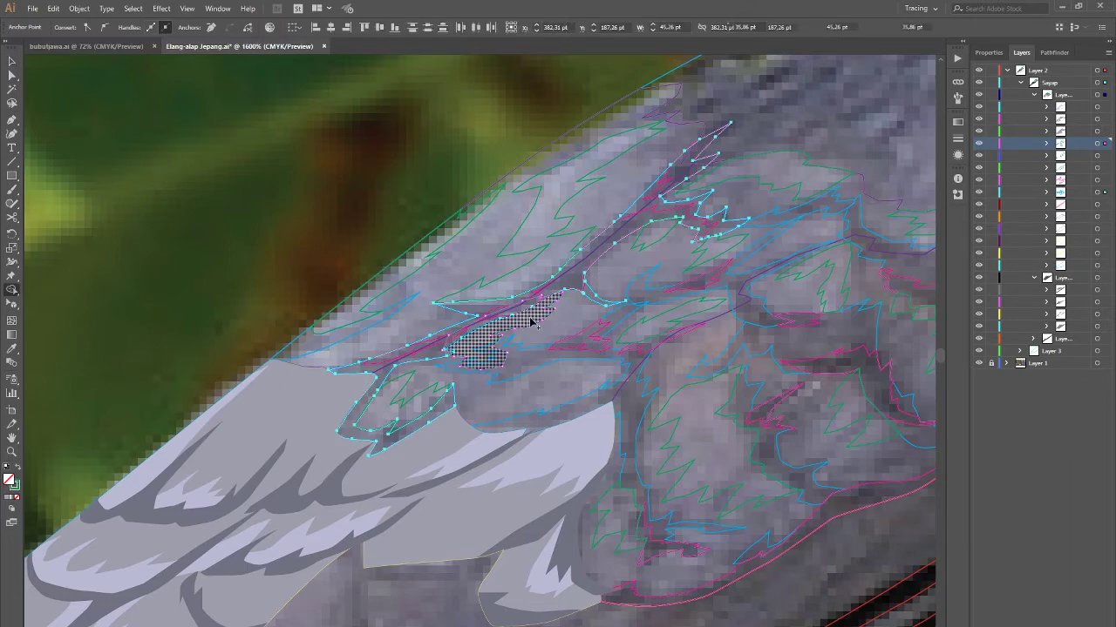
left_click(494, 359, "ctrl")
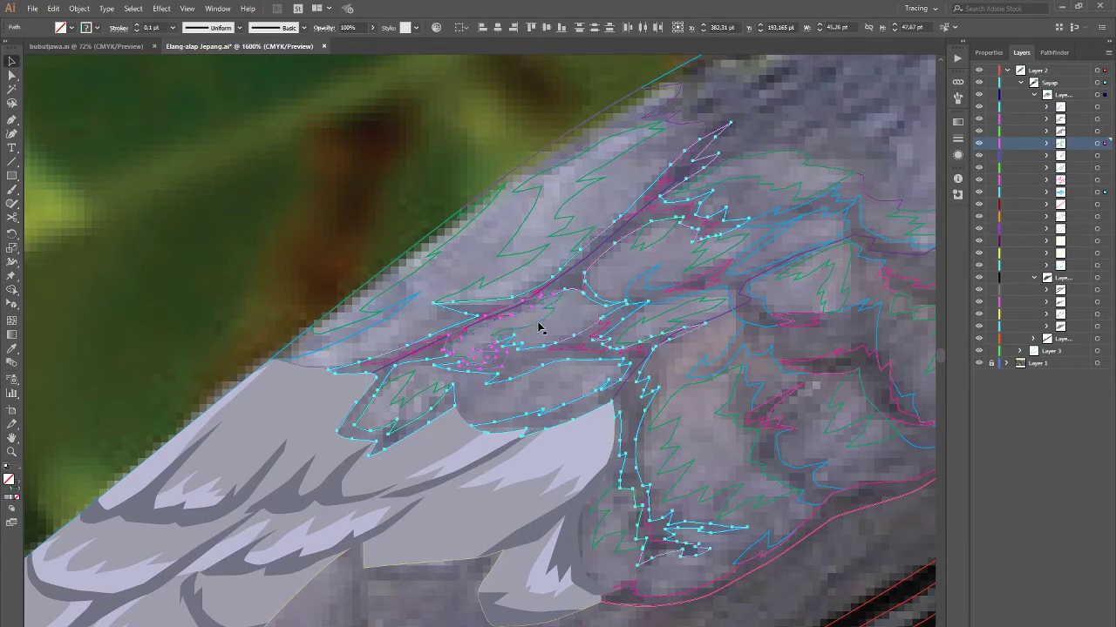
Step: Extend the feather outline and start another one beside the magenta feather path
key("ctrl+minus")
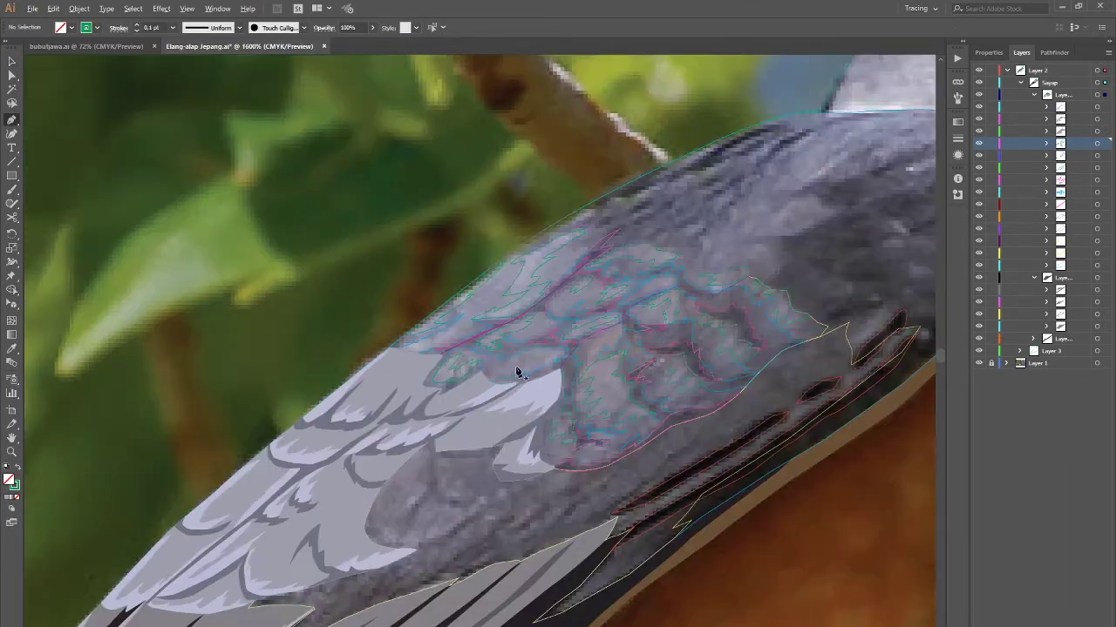
key("ctrl+plus")
left_click(567, 342)
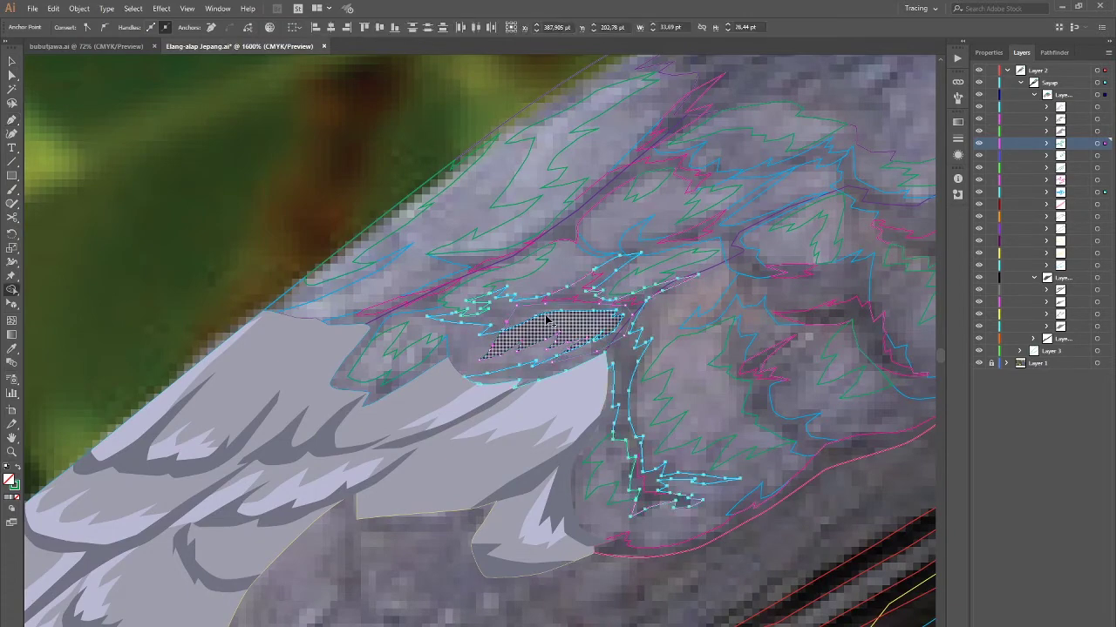
left_click(523, 349, "ctrl")
left_click_drag(576, 294, 476, 341)
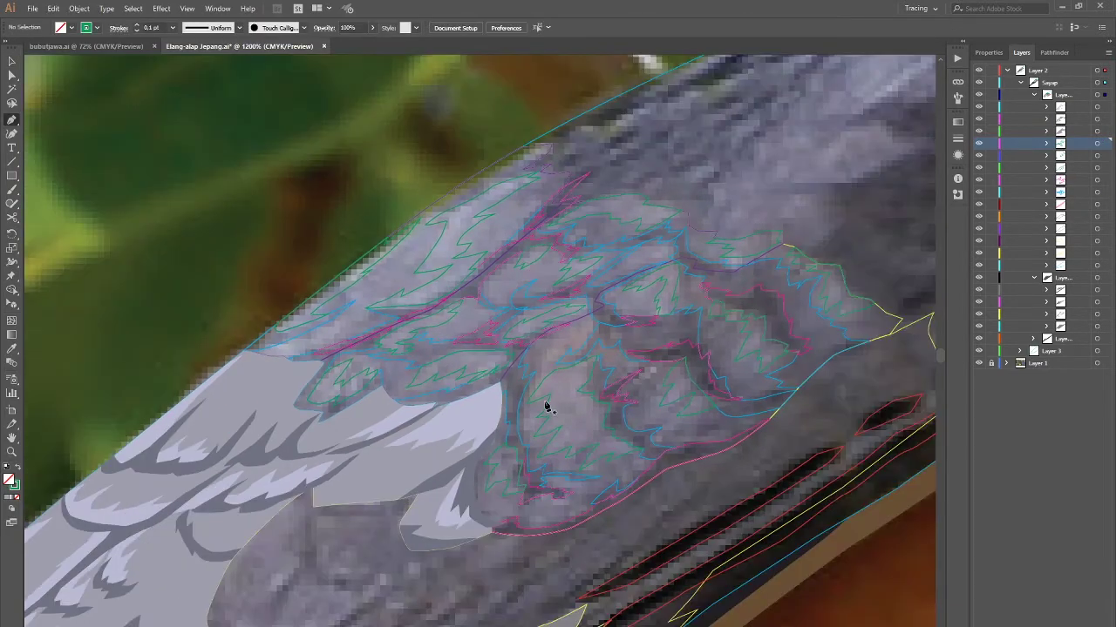
left_click(545, 403, "ctrl")
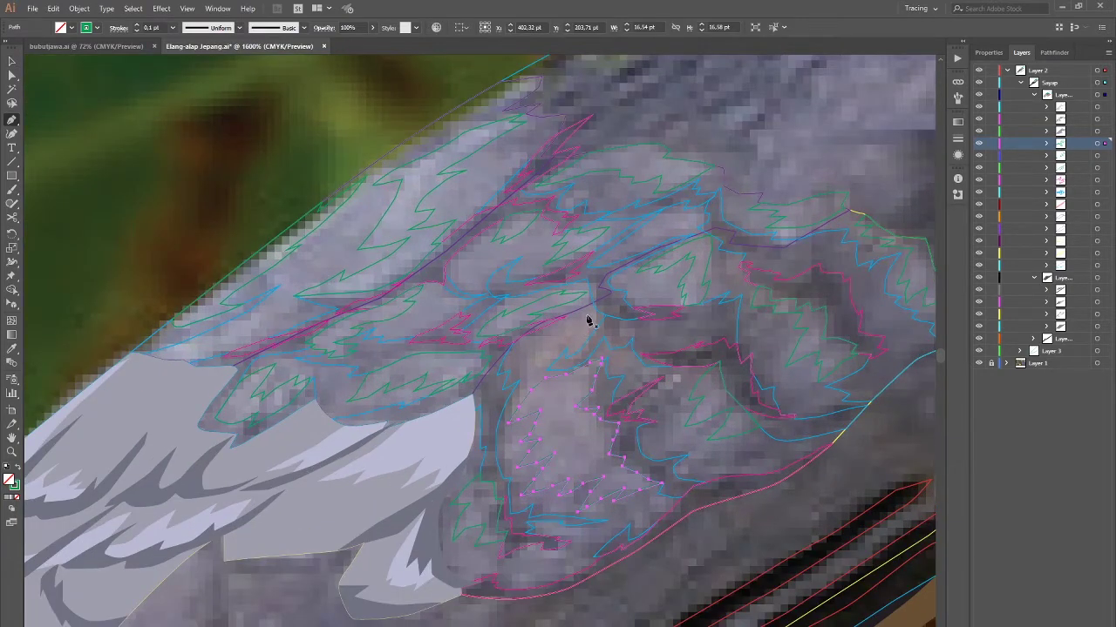
left_click(539, 336)
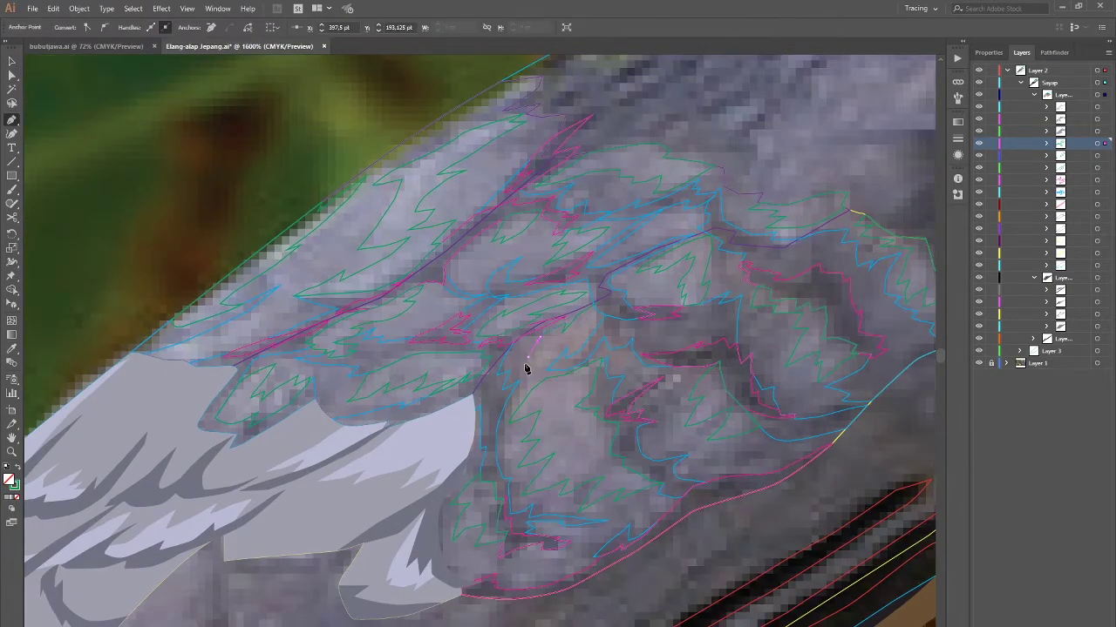
Step: Merge the adjoining feather outlines into one shape with Shape Builder, then zoom out
left_click(599, 305)
left_click(602, 311, "ctrl+shift")
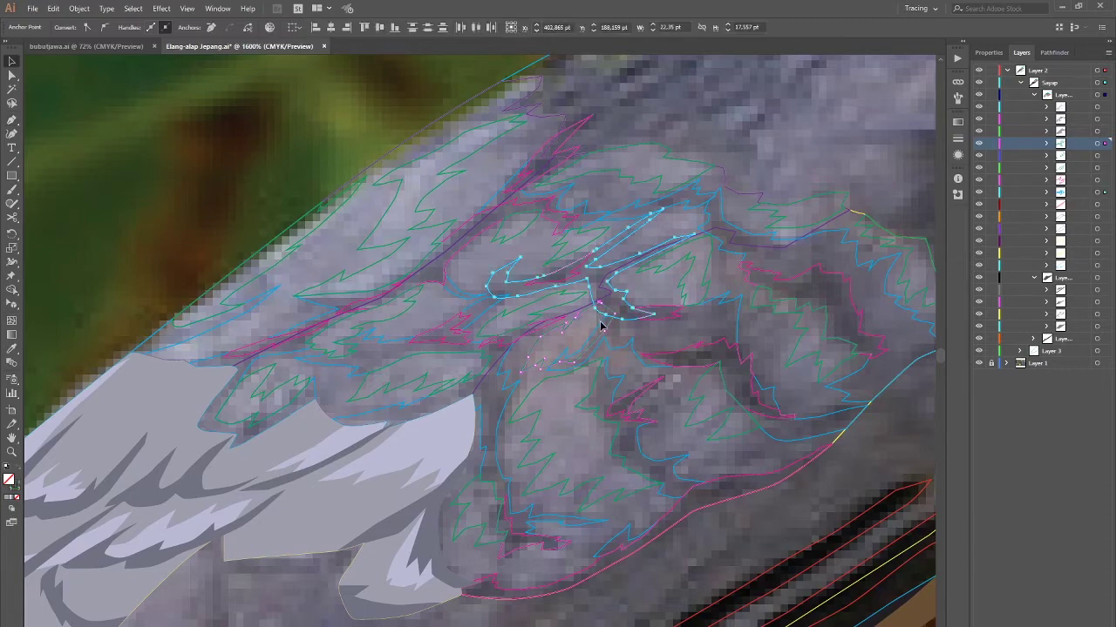
left_click(605, 323, "ctrl+shift")
key("shift+m")
left_click(570, 334)
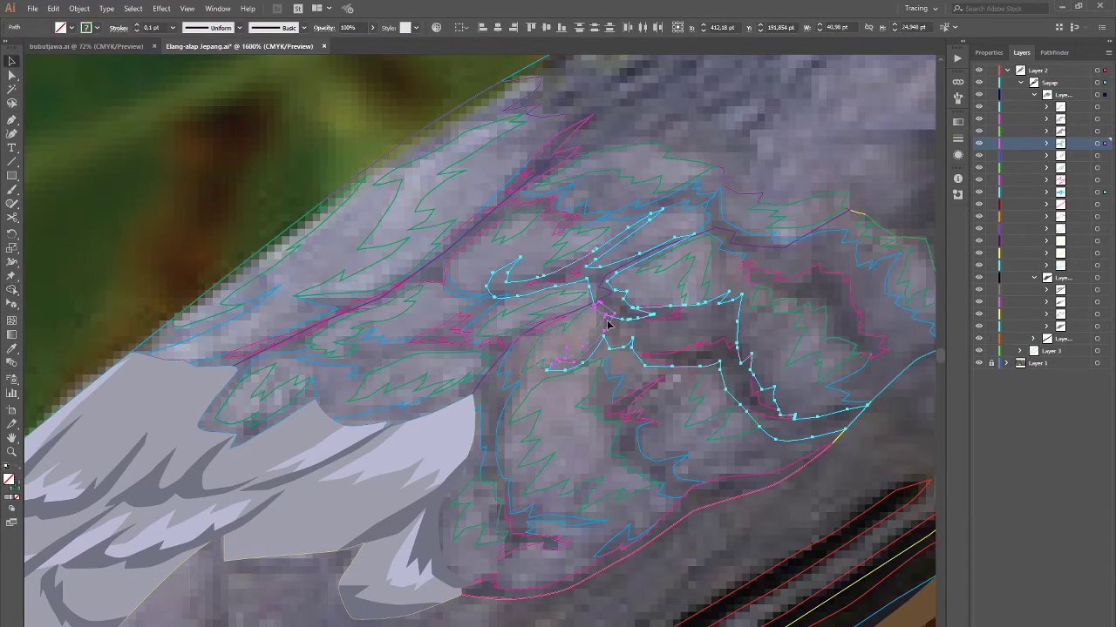
key("ctrl+shift+a")
key("p")
key("ctrl+minus")
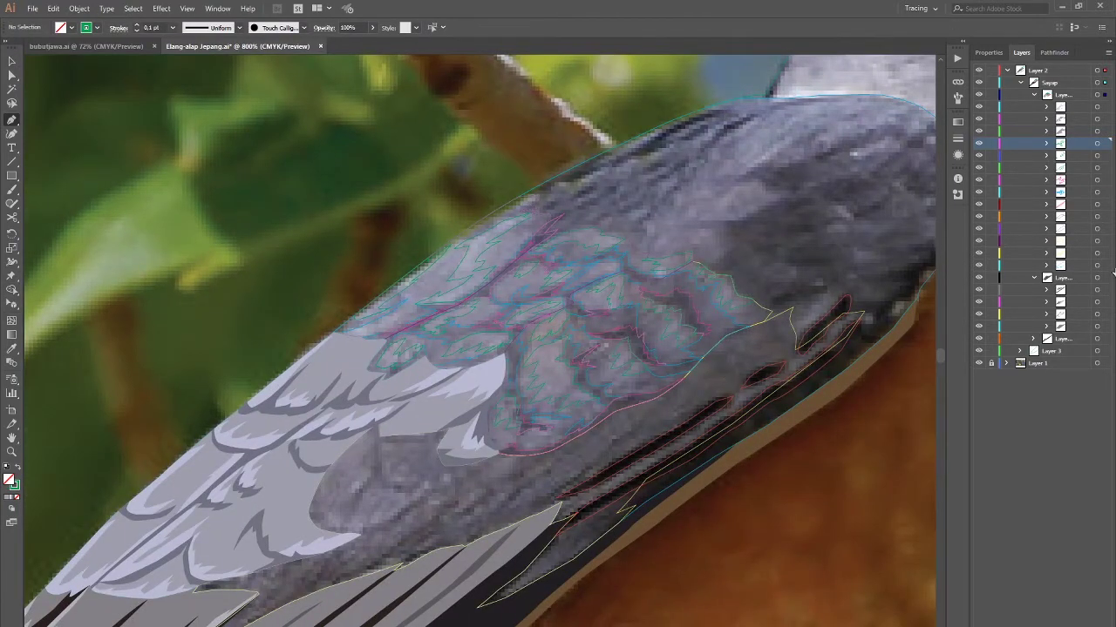
Step: Fill the first feather layer with a grey sampled from the photo and lighten it
left_click(1098, 144)
key("i")
left_click(765, 212)
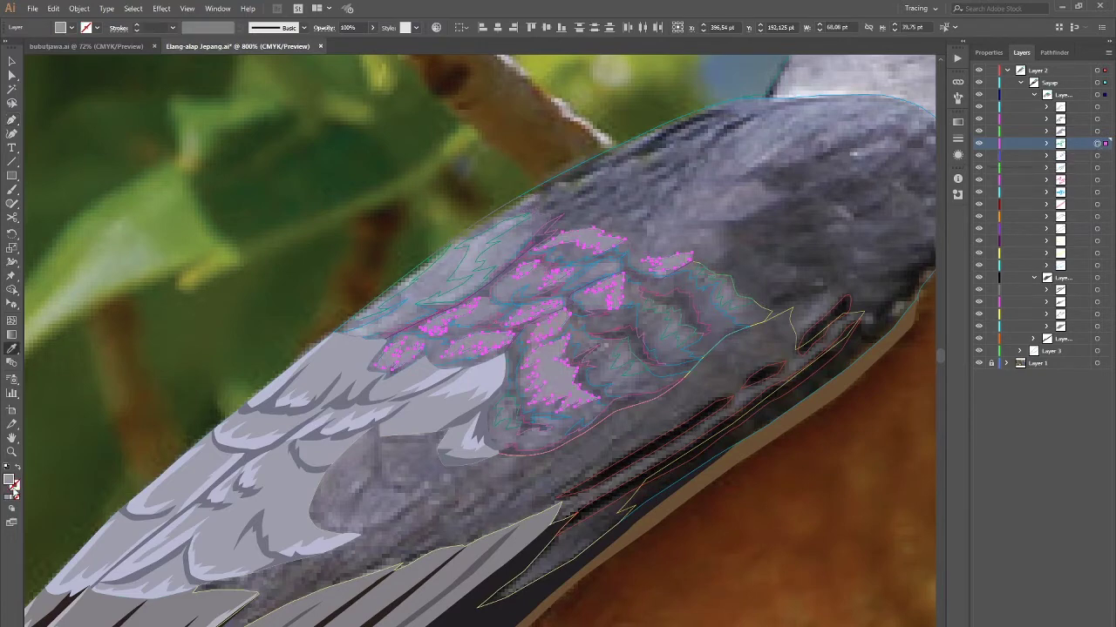
double_click(8, 479)
key("Return")
double_click(8, 480)
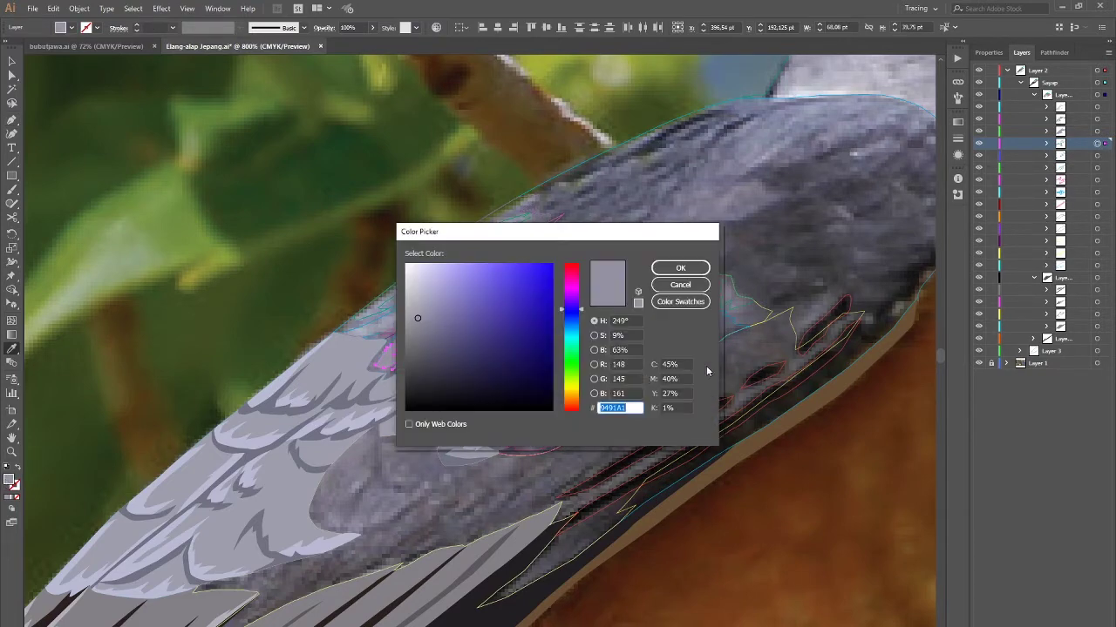
Step: Fill the next feather groups with a sampled grey-violet and lighten it
left_click(672, 267)
left_click(666, 330, "ctrl")
left_click(718, 326)
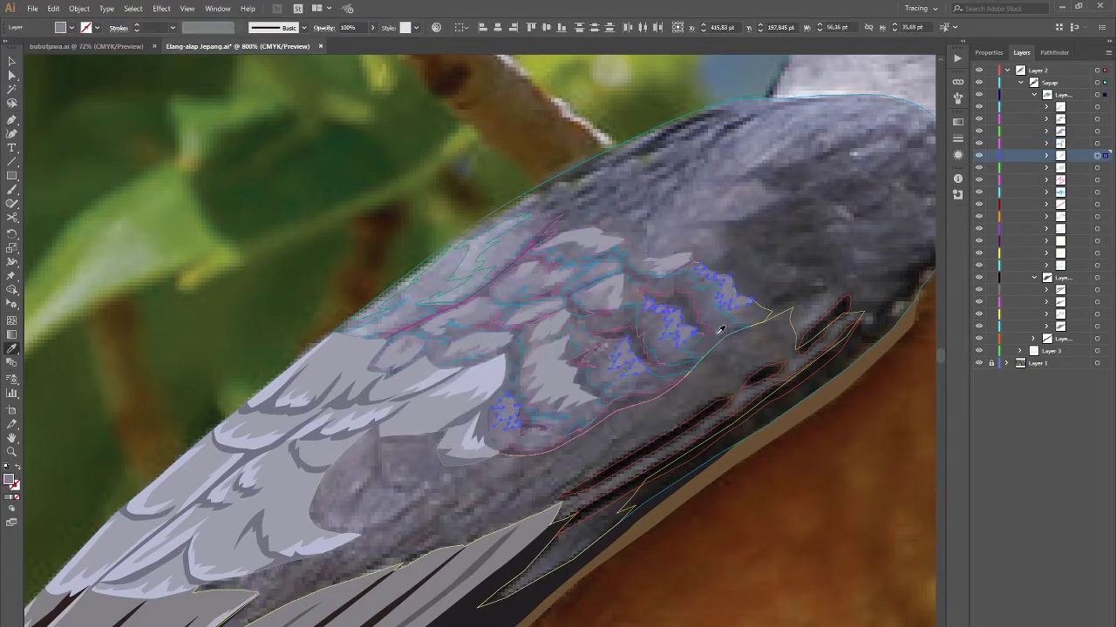
double_click(8, 479)
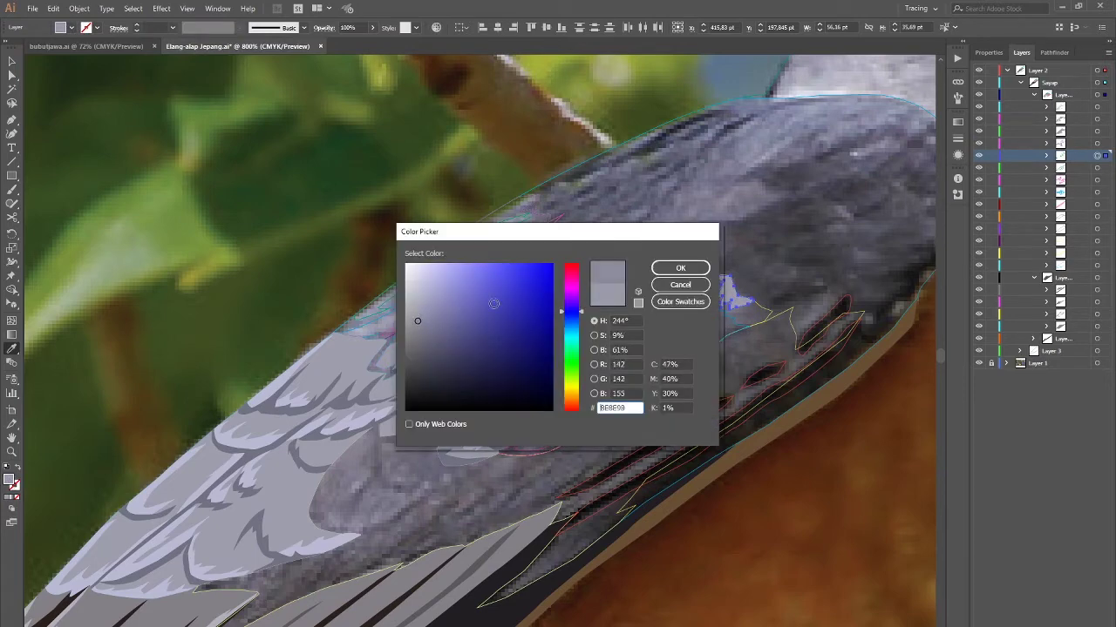
left_click(679, 267)
left_click(465, 262, "ctrl")
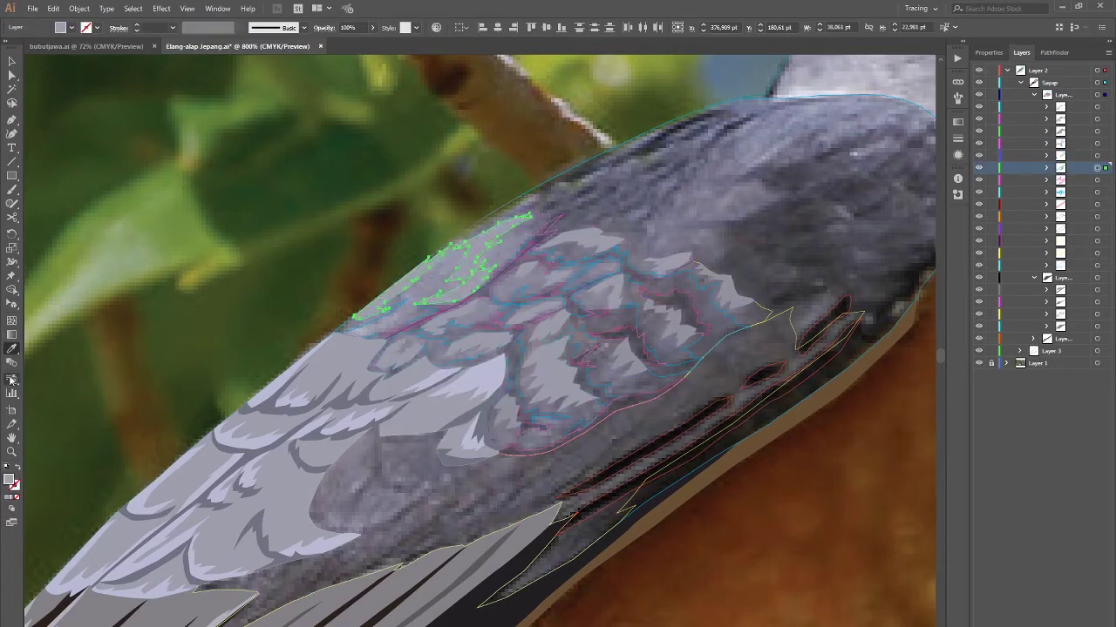
double_click(9, 479)
Step: Give the magenta and red-outlined feather groups darker sampled greys
left_click(677, 267)
left_click(528, 348, "ctrl")
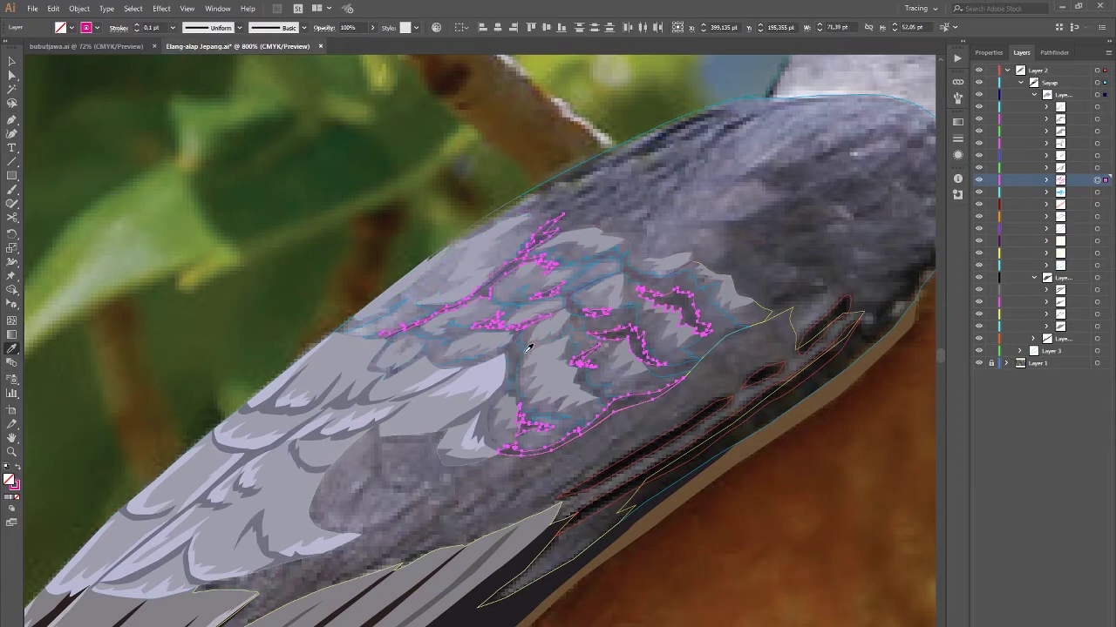
left_click(645, 348)
left_click(852, 300, "ctrl")
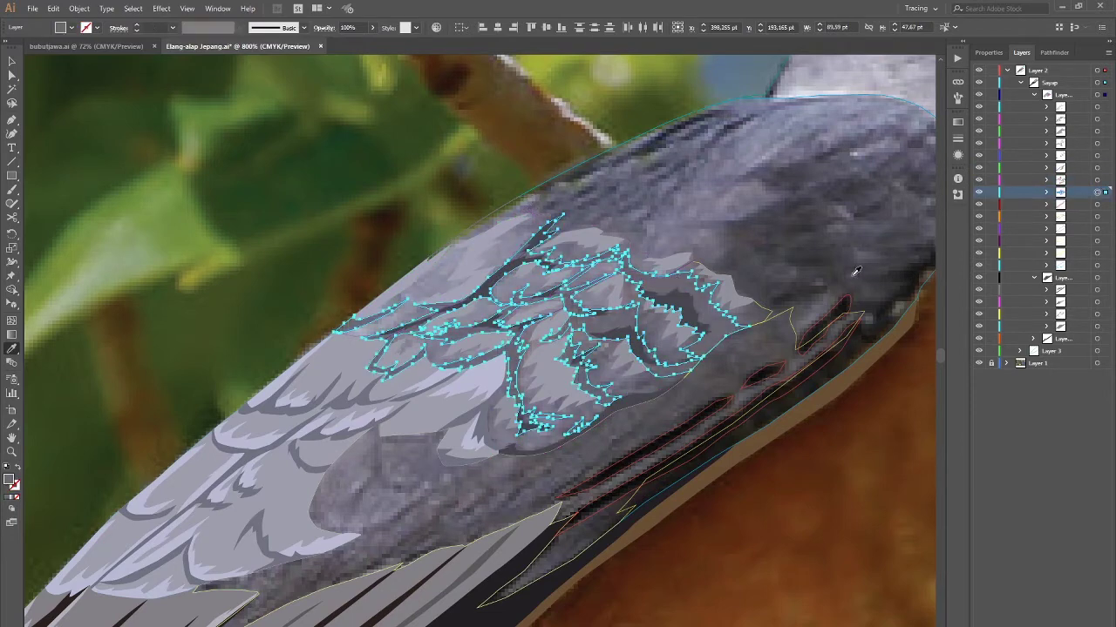
left_click(1098, 204)
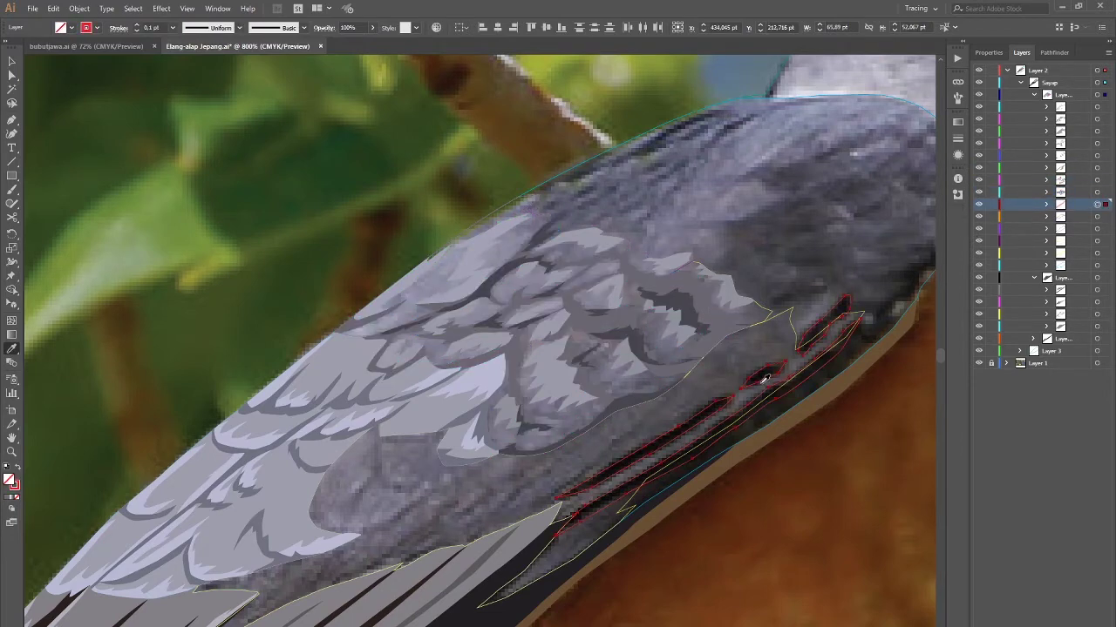
left_click(736, 434)
Step: Fill the remaining feather group with a sampled brownish grey
left_click(1097, 216)
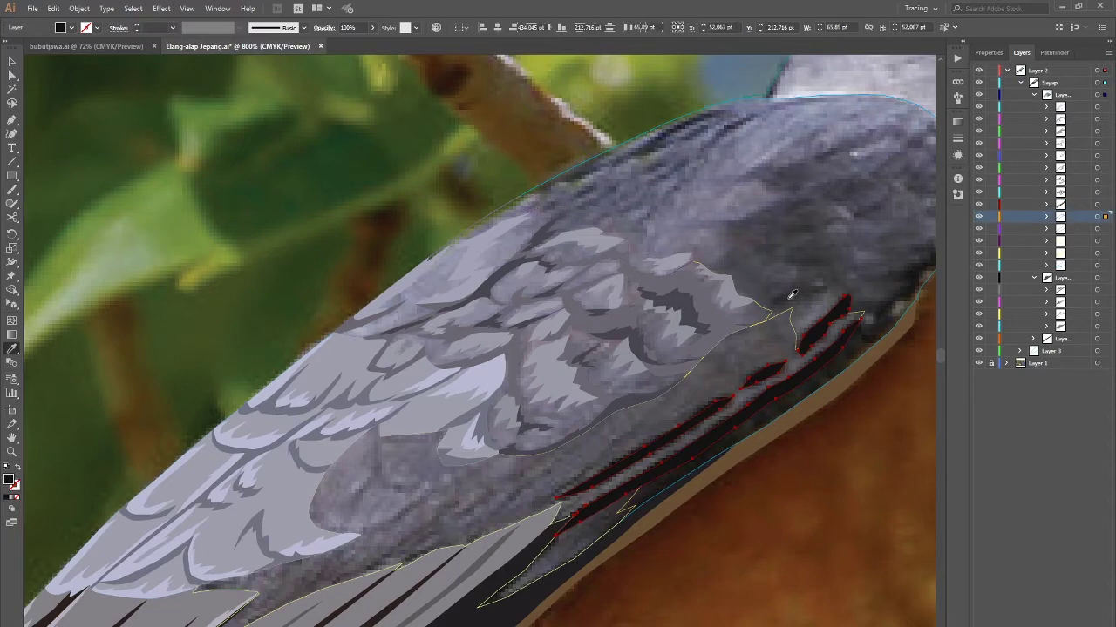
left_click(1098, 228)
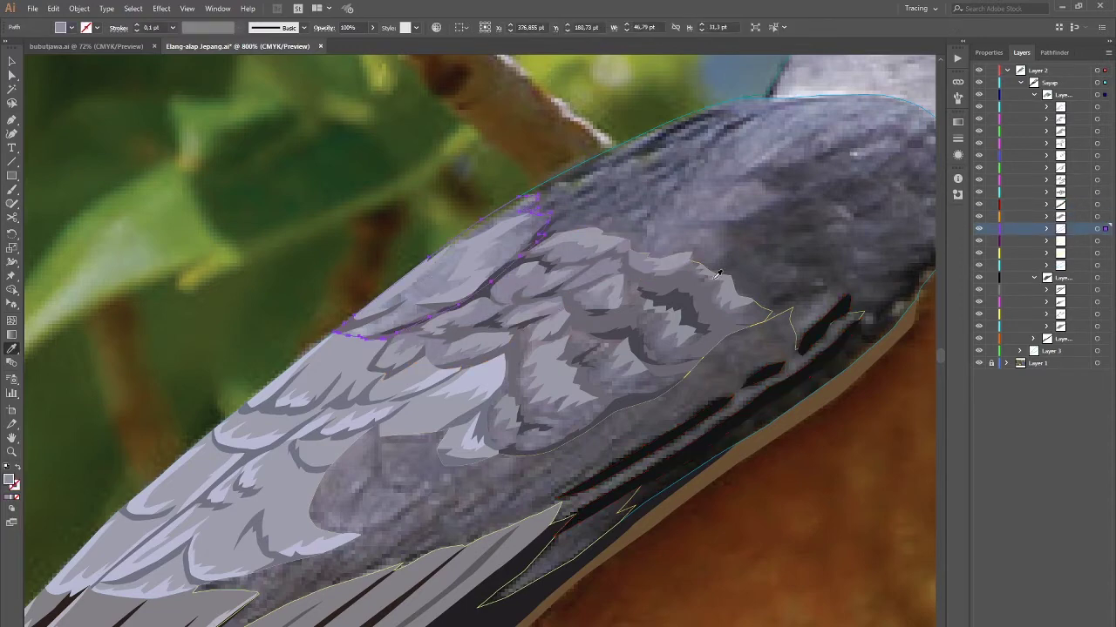
double_click(10, 482)
left_click(667, 266)
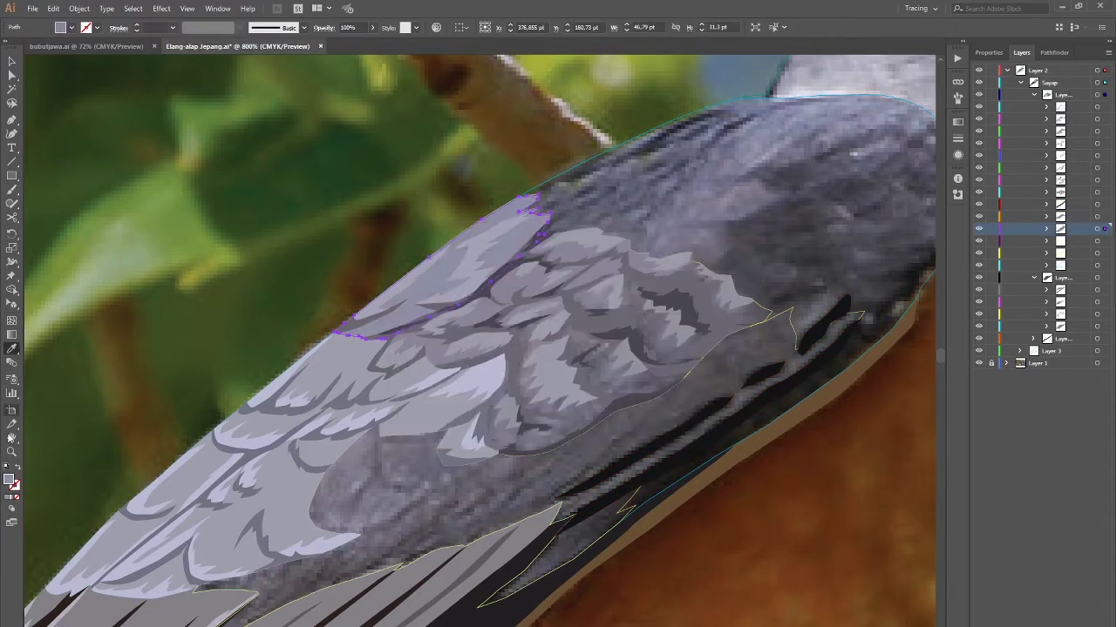
left_click(1096, 240)
left_click(619, 353)
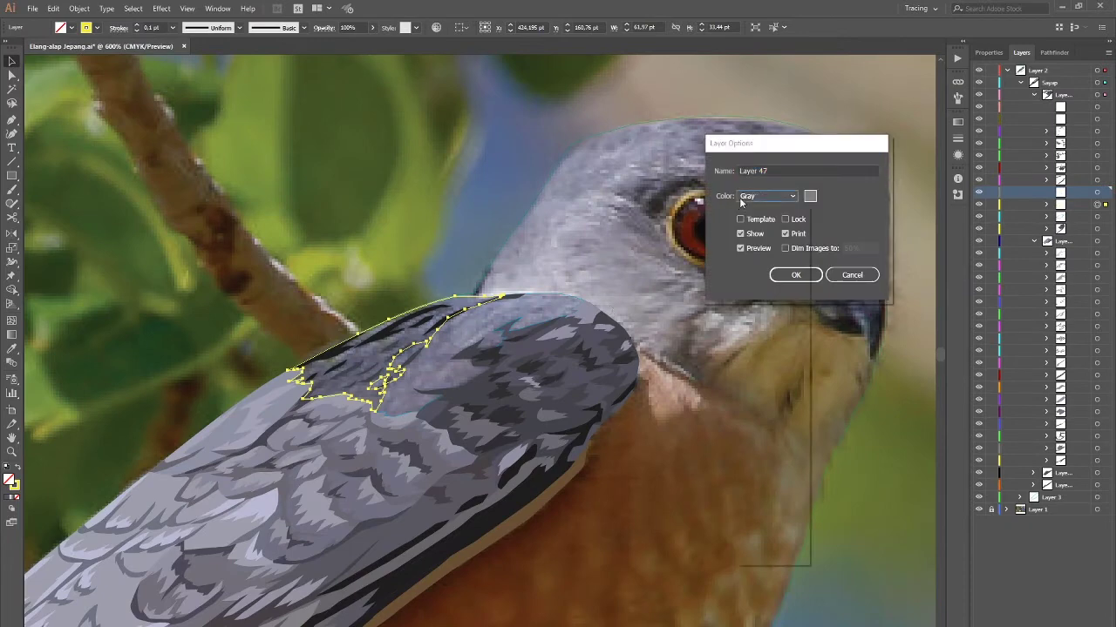
Step: Create a new layer and trace a closed feather outline along the upper wing edge
key("Return")
left_click(198, 323)
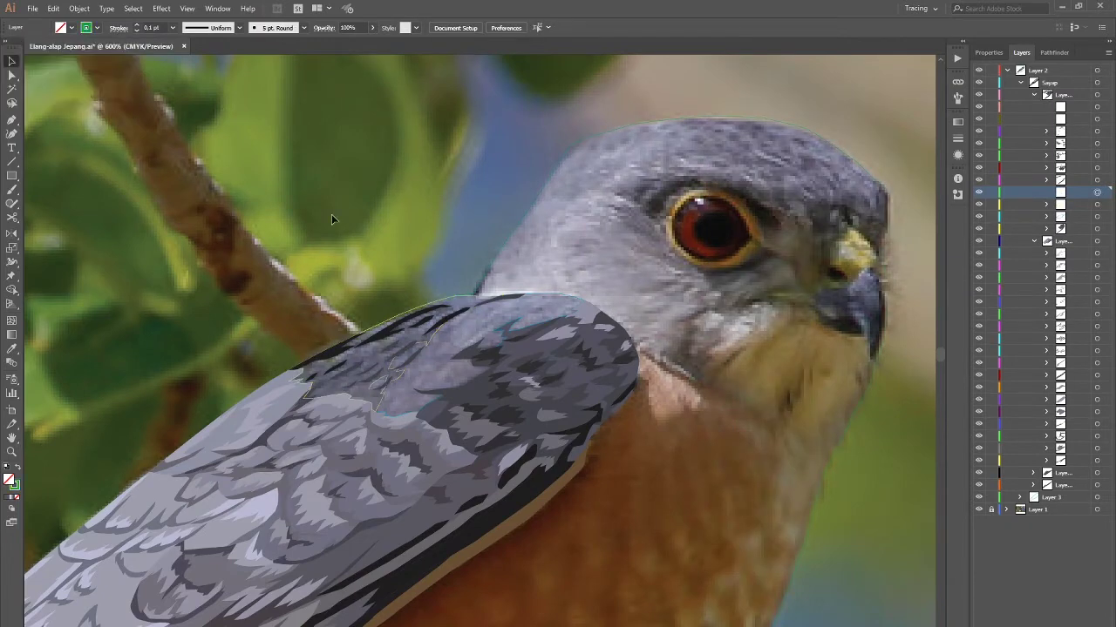
key("p")
key("ctrl+plus")
left_click(281, 355)
left_click(332, 341)
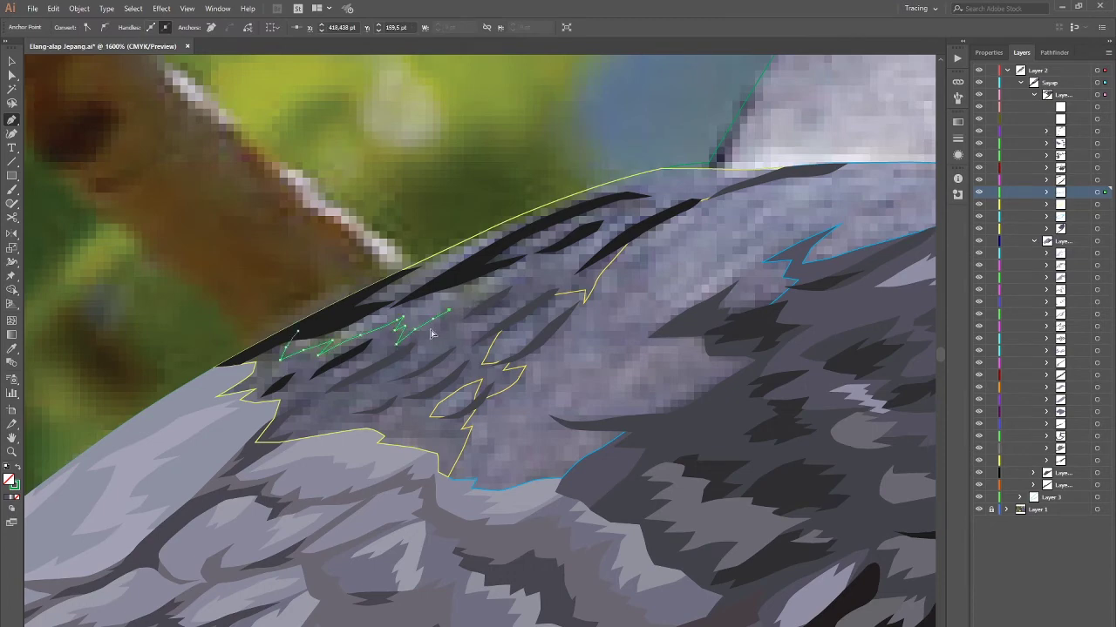
left_click(528, 272)
left_click(591, 265)
scroll(575, 296, "up", 2)
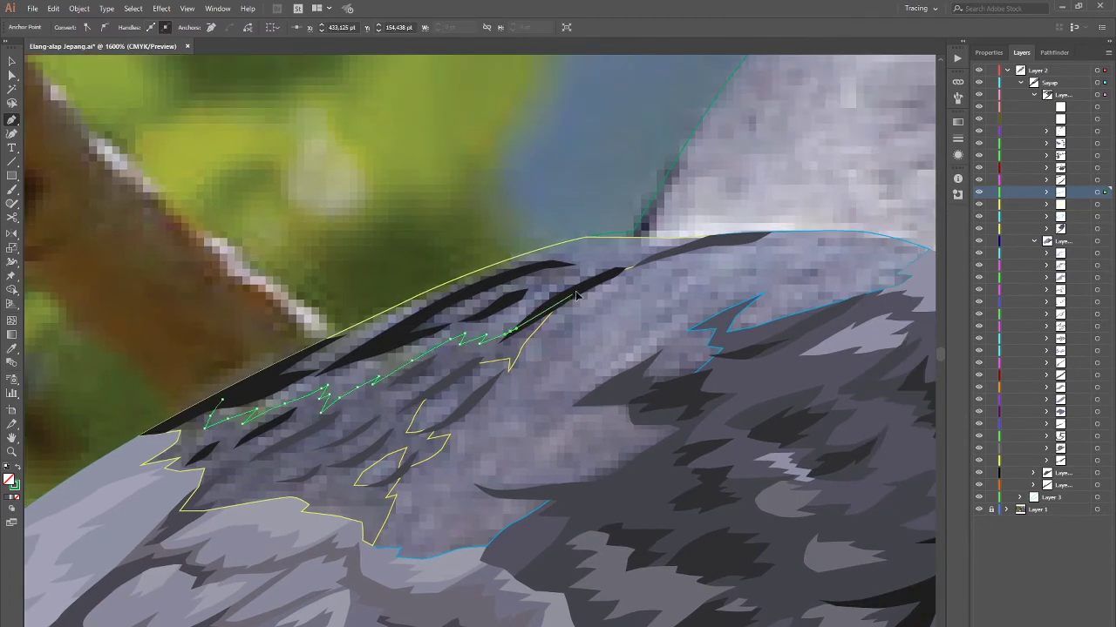
left_click(752, 225)
left_click(716, 207)
left_click(514, 210)
left_click(224, 319)
scroll(224, 319, "down", 2)
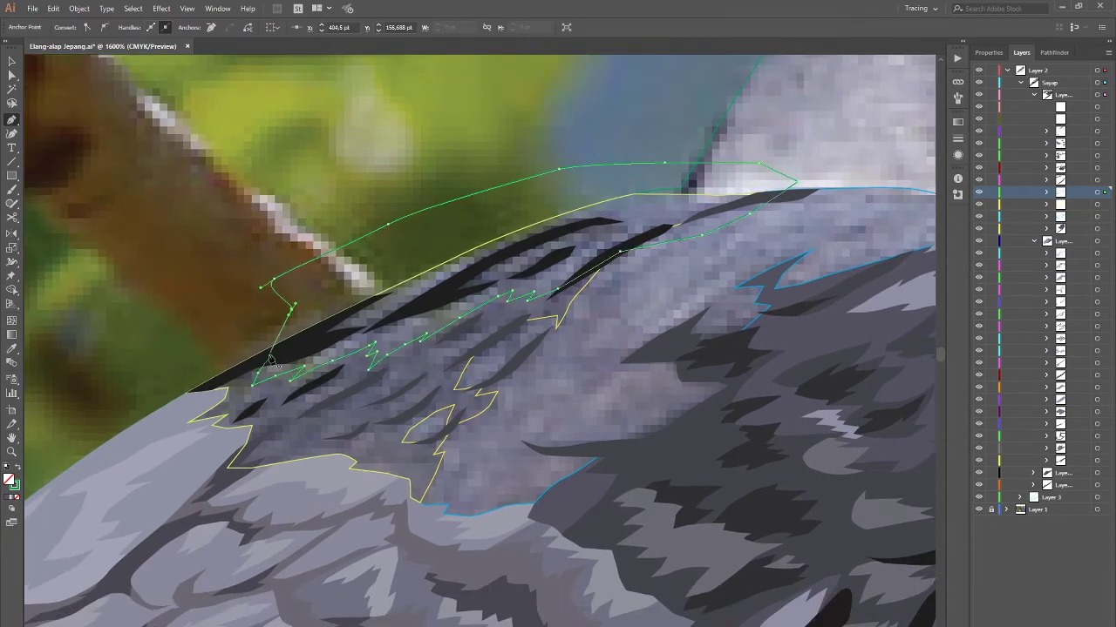
Step: Draw a second path along the top of the wing in a different outline colour
key("v")
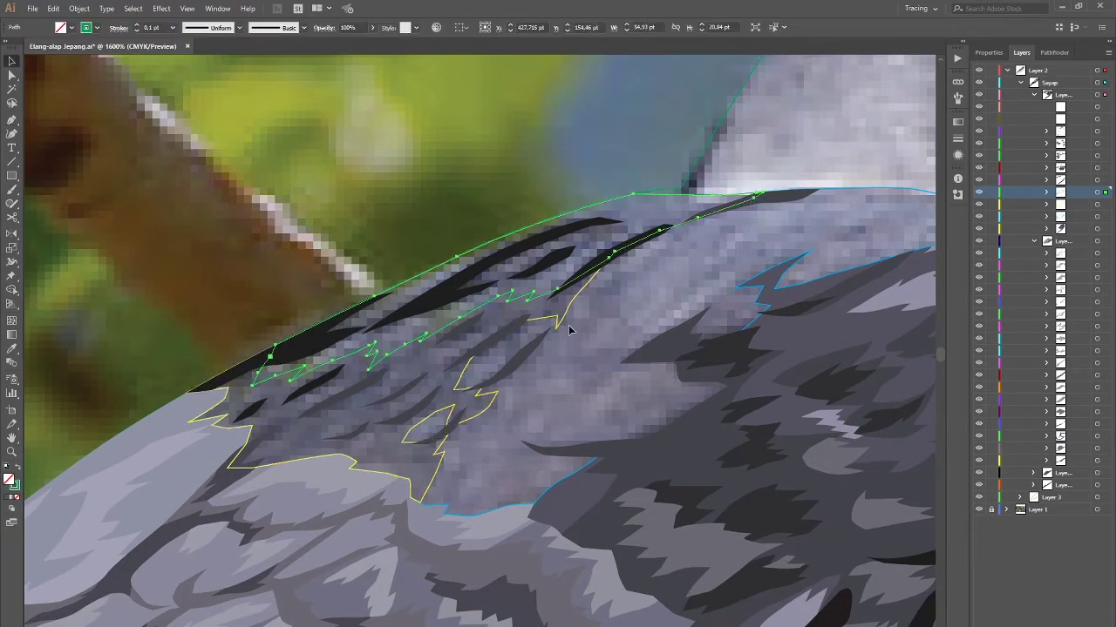
key("p")
scroll(457, 319, "down", 2)
scroll(456, 319, "down", 2)
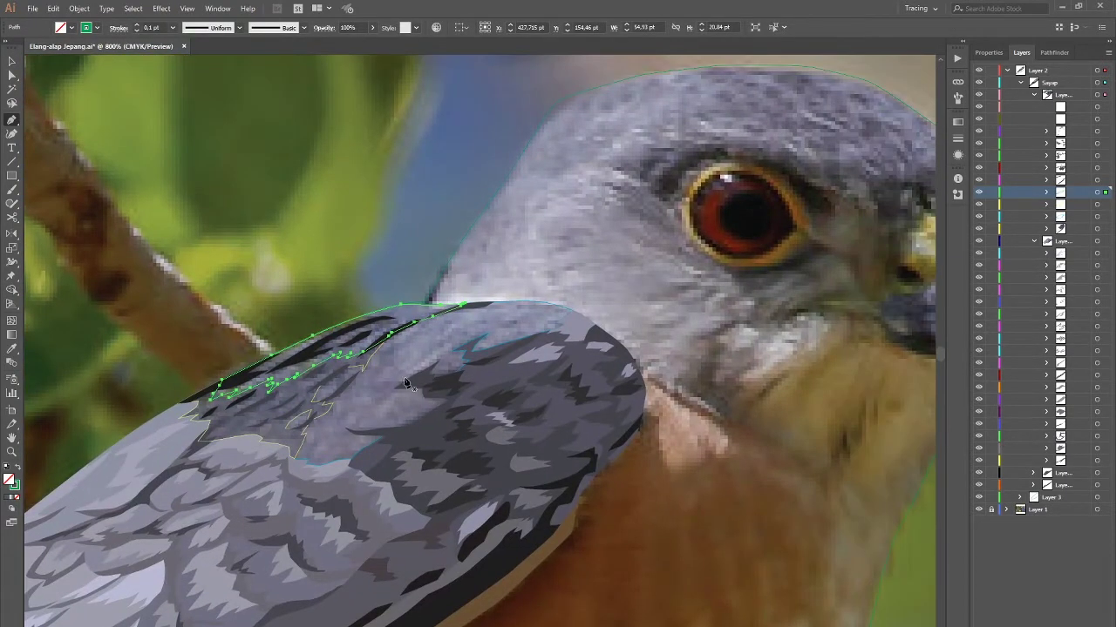
scroll(405, 384, "up", 1)
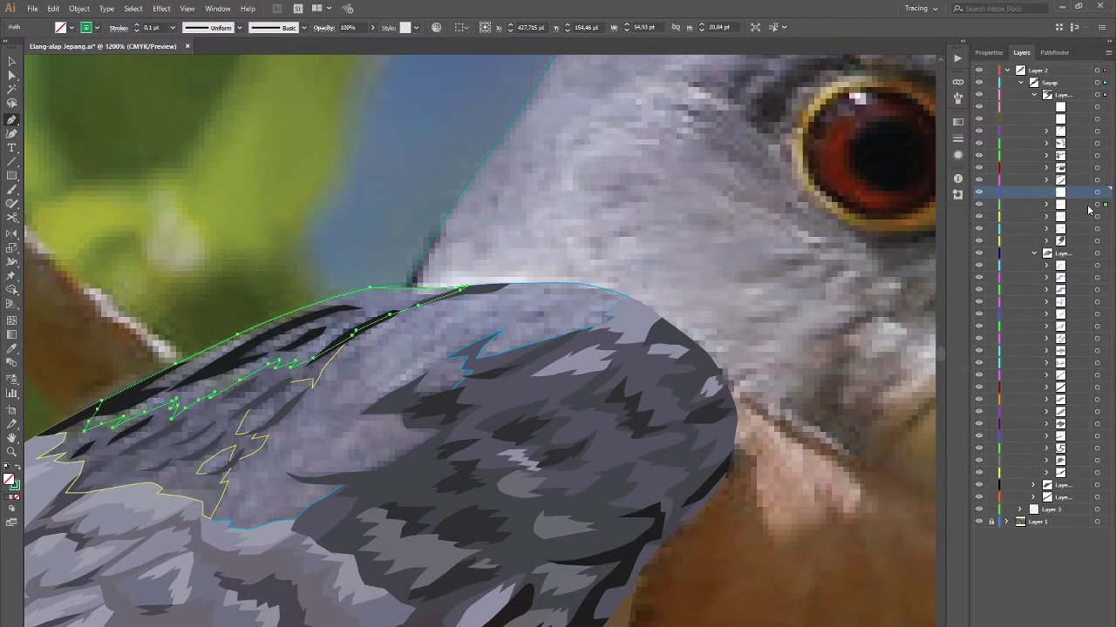
left_click(154, 154, "ctrl")
left_click(88, 28)
scroll(351, 276, "down", 3)
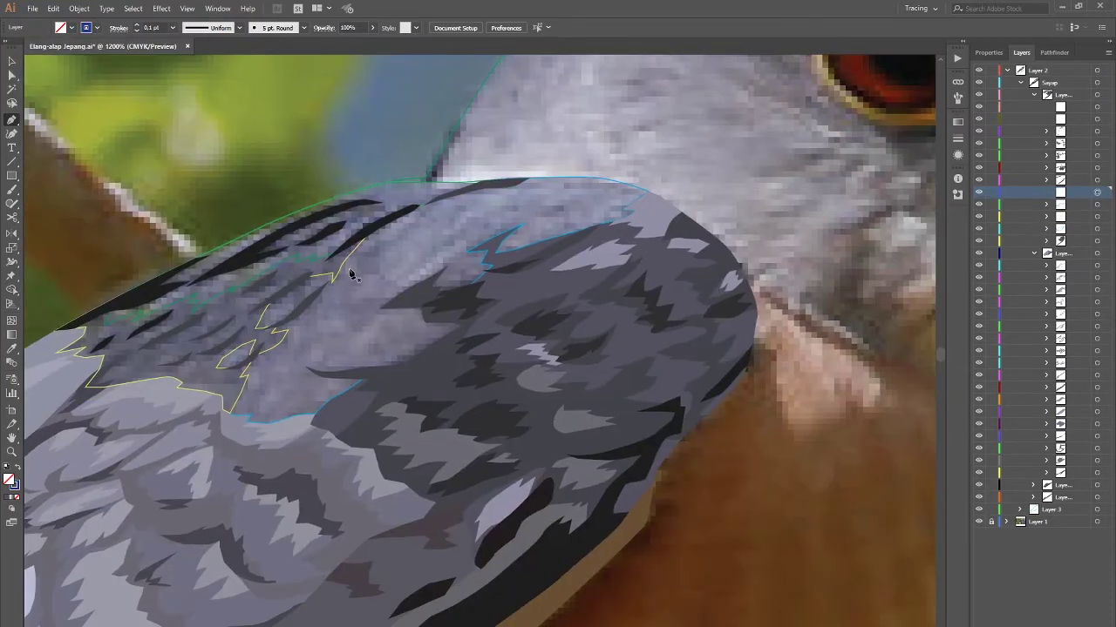
left_click(346, 276)
left_click(393, 238)
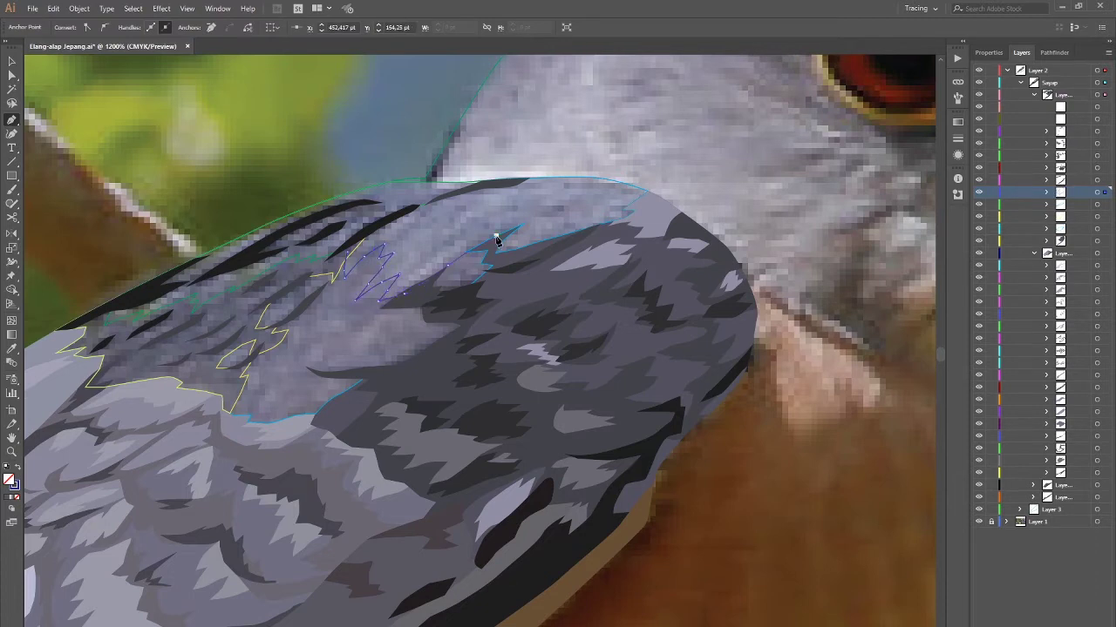
left_click_drag(496, 240, 430, 305)
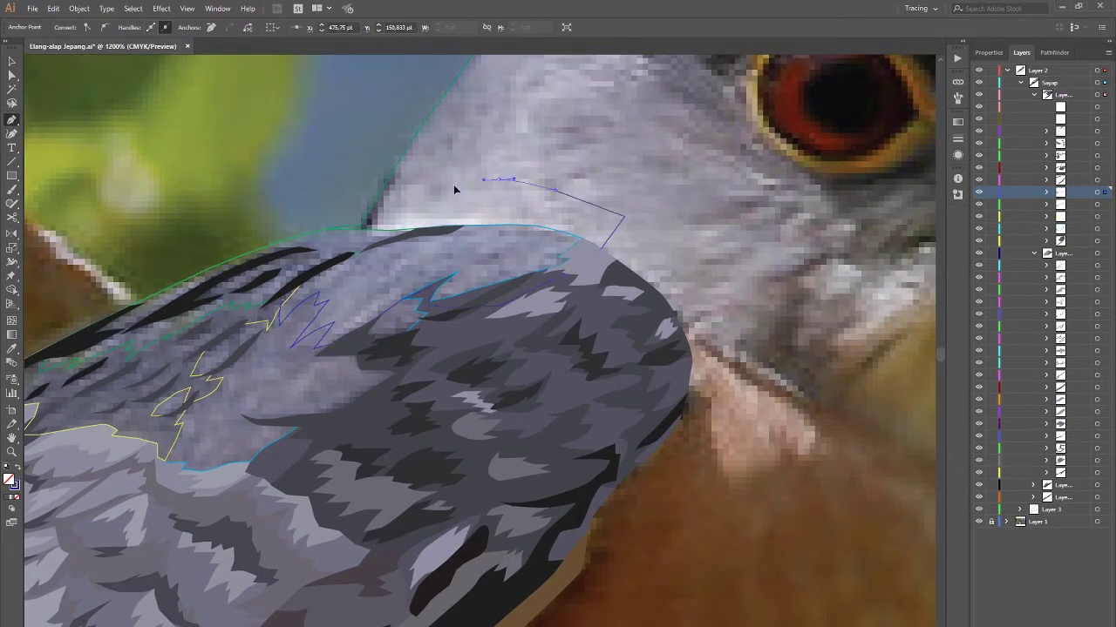
left_click(427, 194)
left_click(364, 227)
key("v")
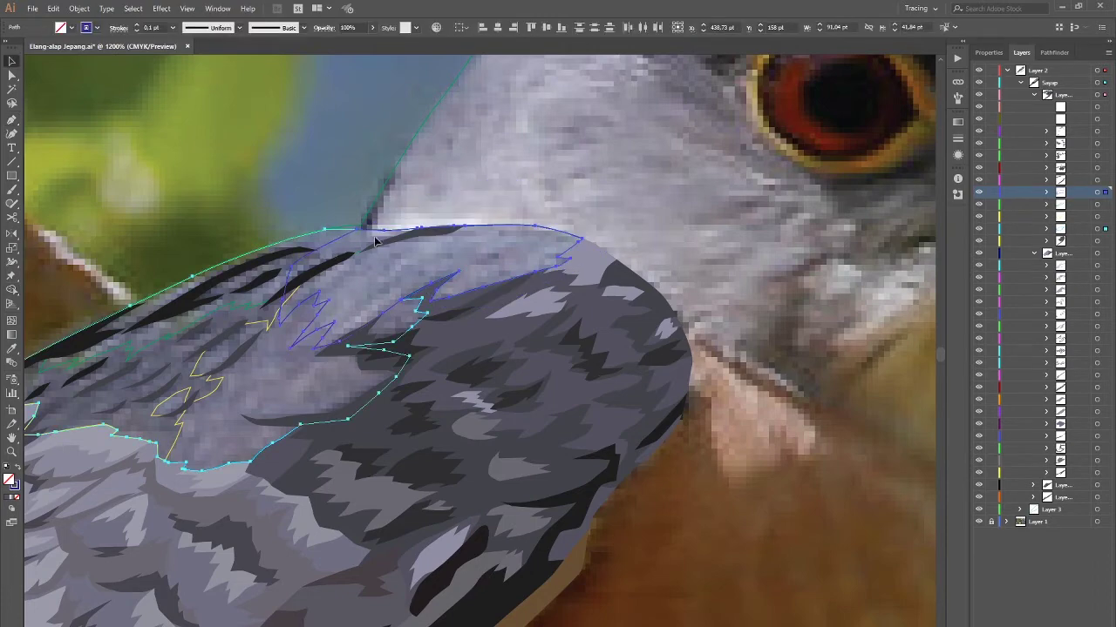
Step: Select the overlapping wing outlines and merge the upper wing region with Shape Builder
left_click(272, 330)
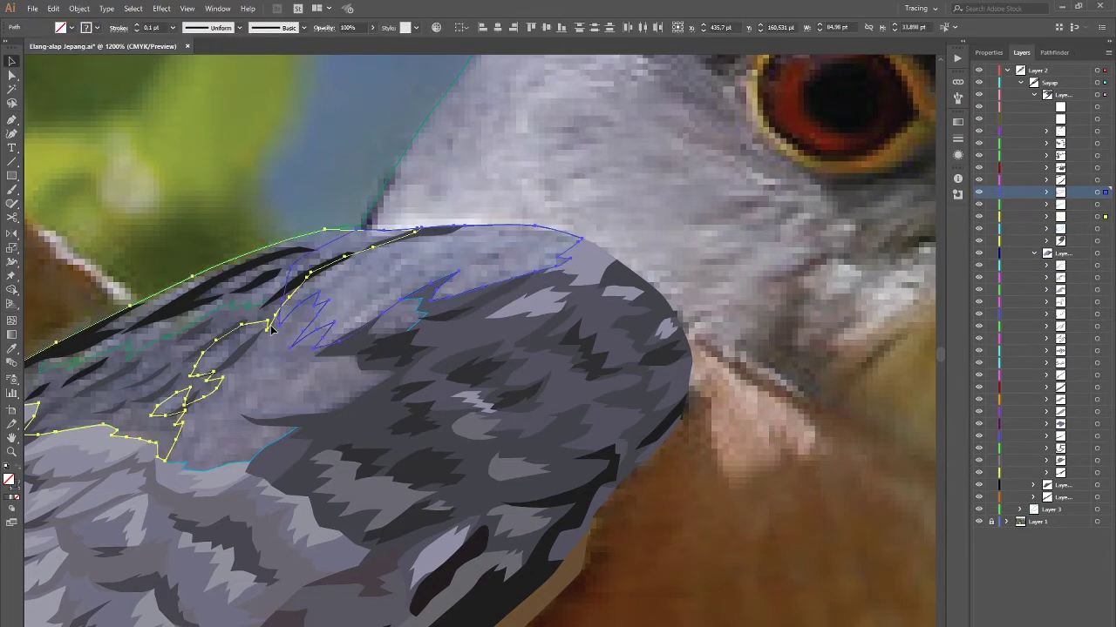
left_click(415, 328)
left_click(399, 318)
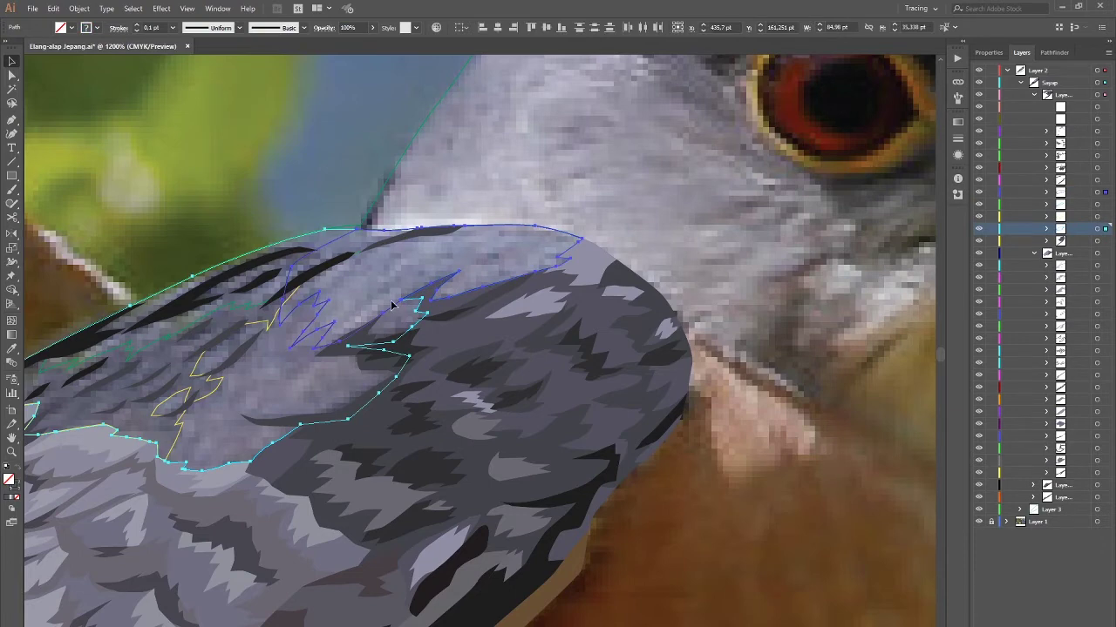
left_click(392, 307)
left_click(366, 309, "shift")
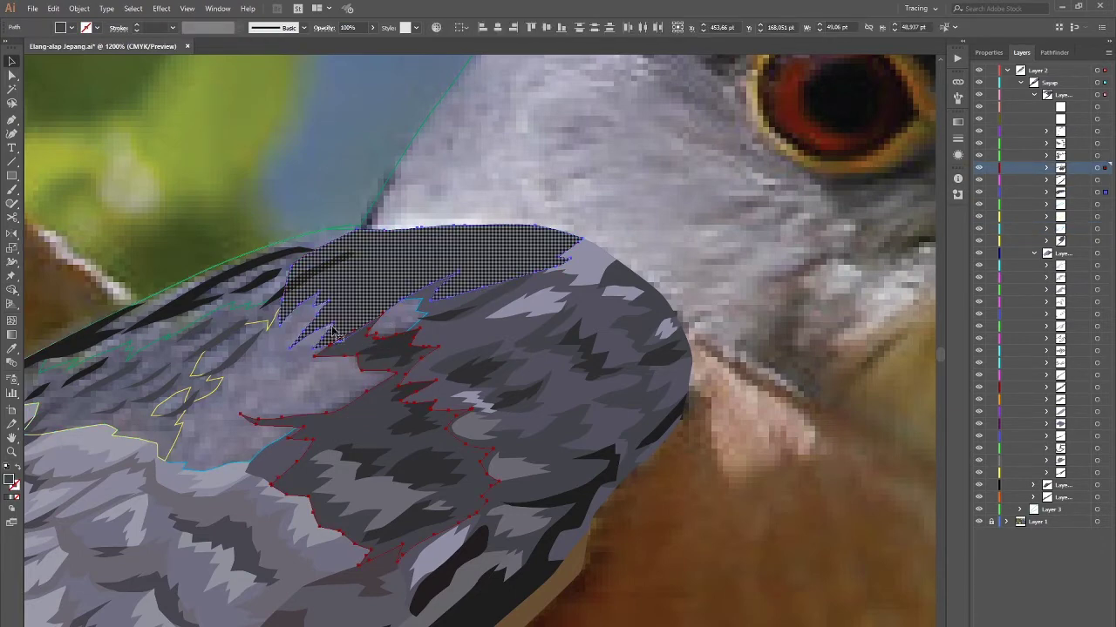
left_click(336, 336)
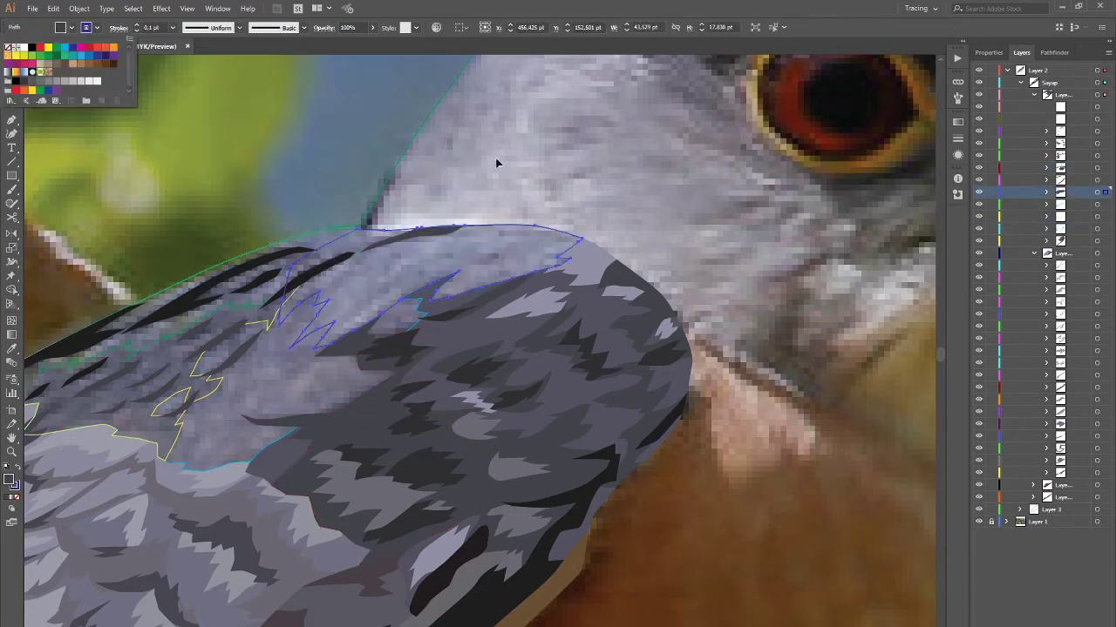
left_click(292, 300, "shift")
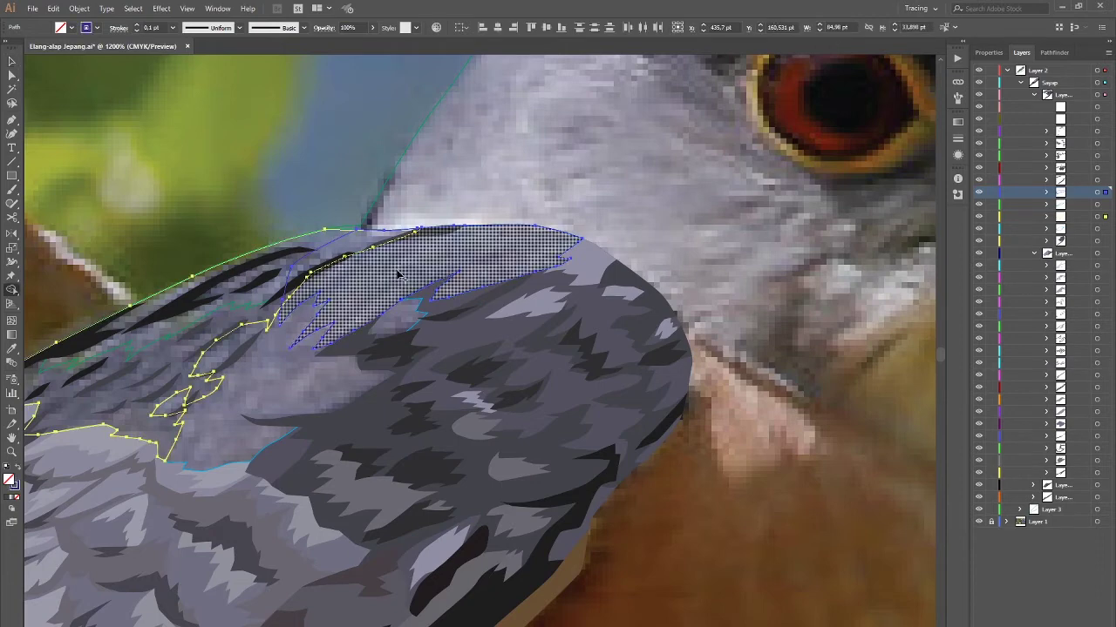
key("v")
key("ctrl+shift+a")
key("ctrl+minus")
key("ctrl+minus")
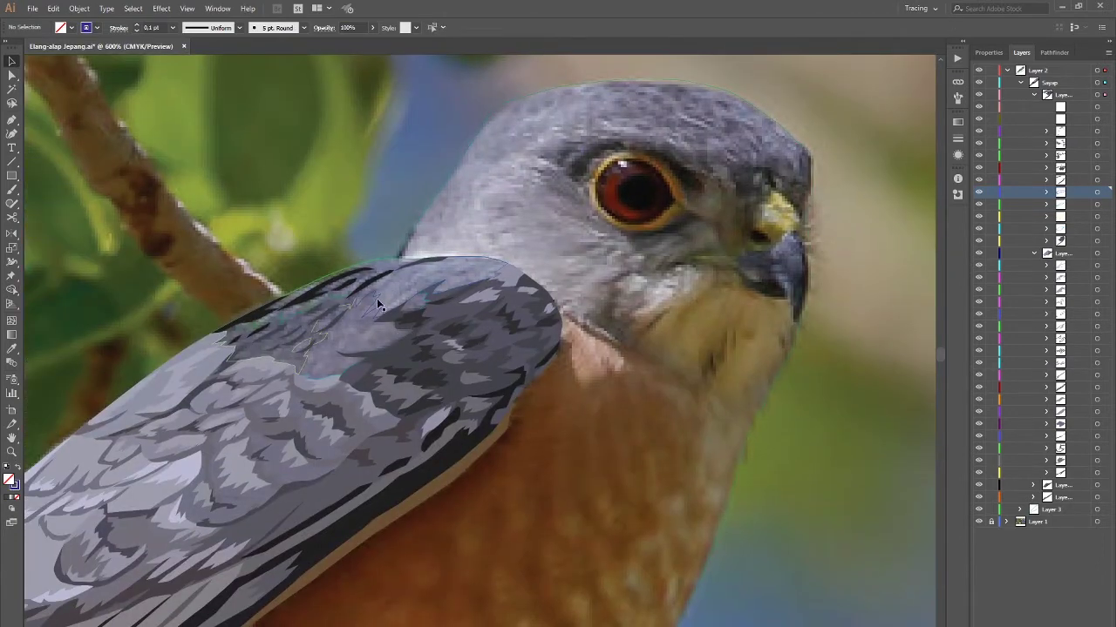
Step: Fill the new wing-top shape with lavender grey
left_click(377, 299)
scroll(429, 263, "up", 2)
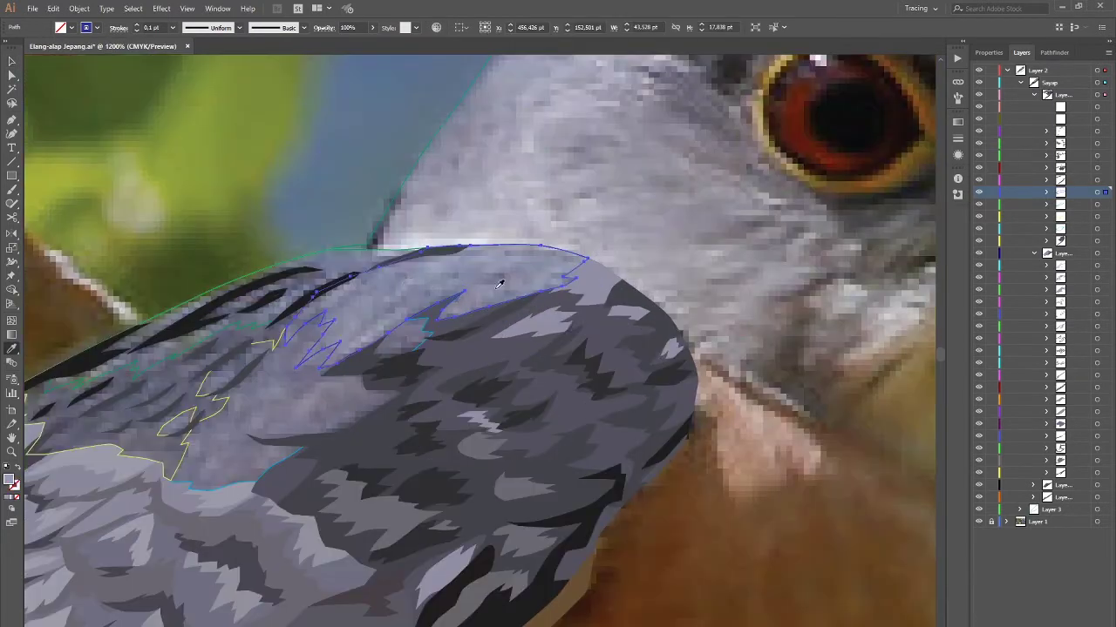
left_click(500, 285)
scroll(568, 299, "left", 2)
Step: Give the yellow feather shape and cyan wing shape the same sampled flat grey
left_click(577, 329)
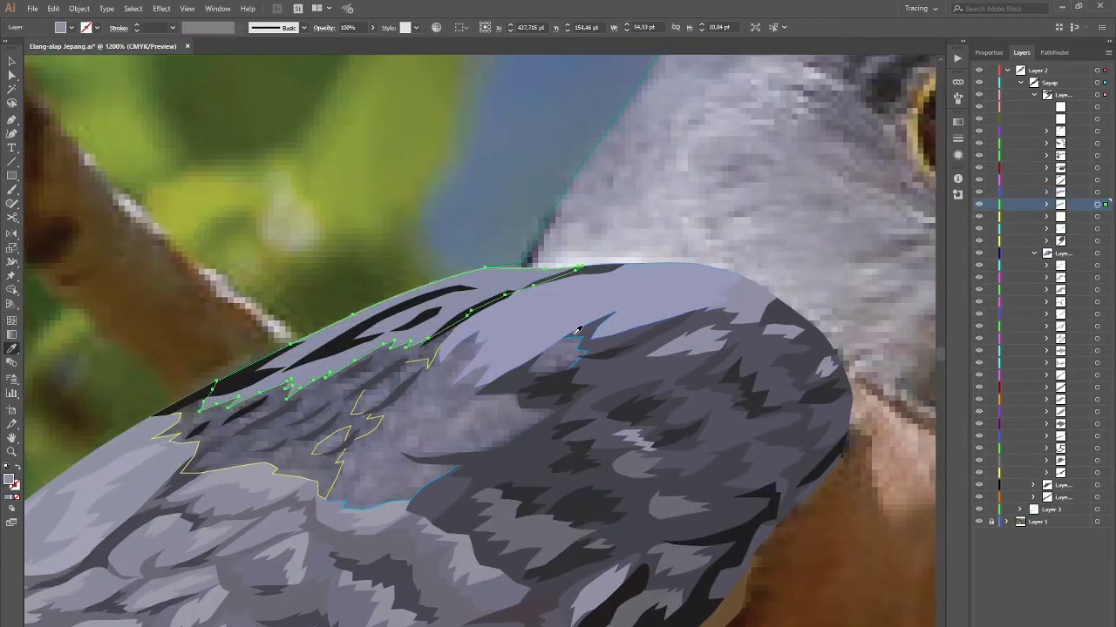
left_click(1096, 228)
left_click(390, 422)
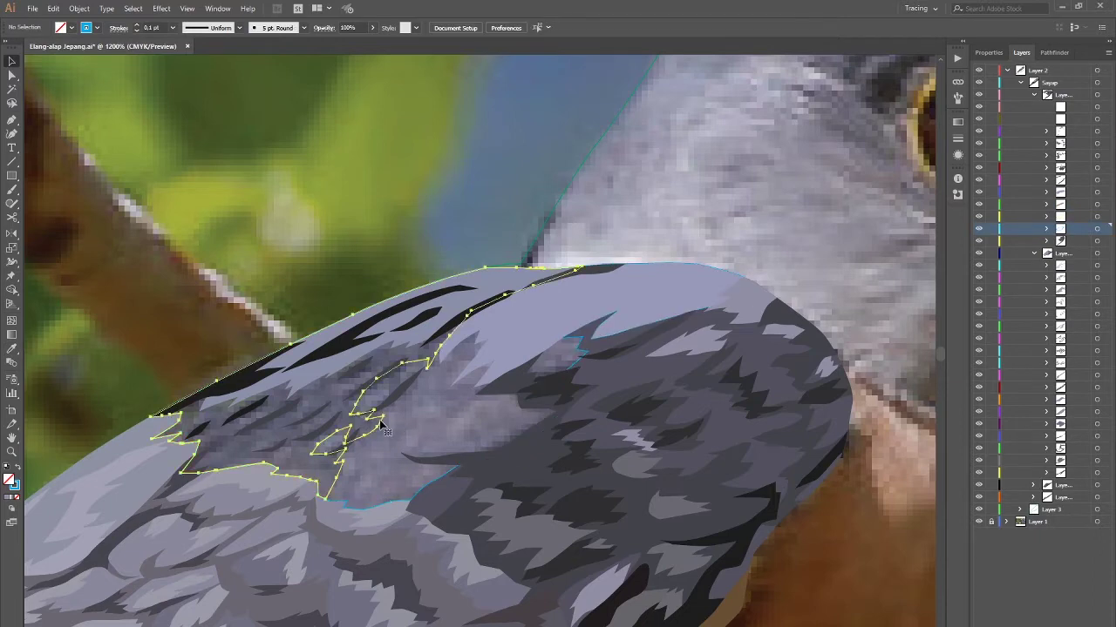
key("i")
left_click(322, 397)
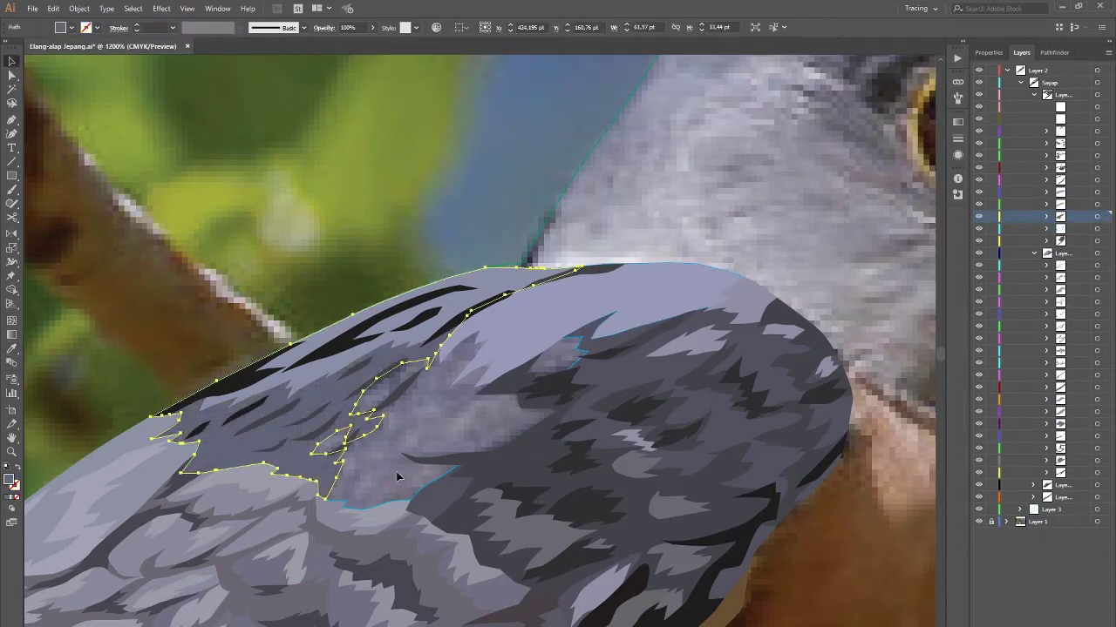
left_click(369, 509)
left_click(434, 423)
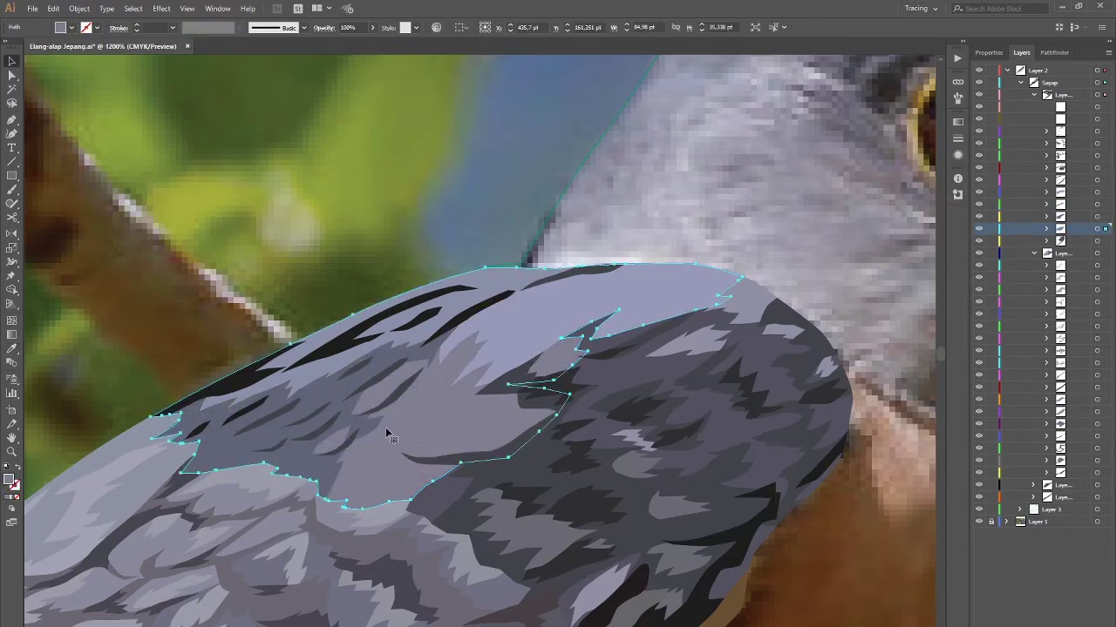
Step: Sample a grey for another wing feather shape and confirm it in the Color Picker
key("ctrl+shift+a")
key("ctrl+minus")
key("ctrl+minus")
key("ctrl+plus")
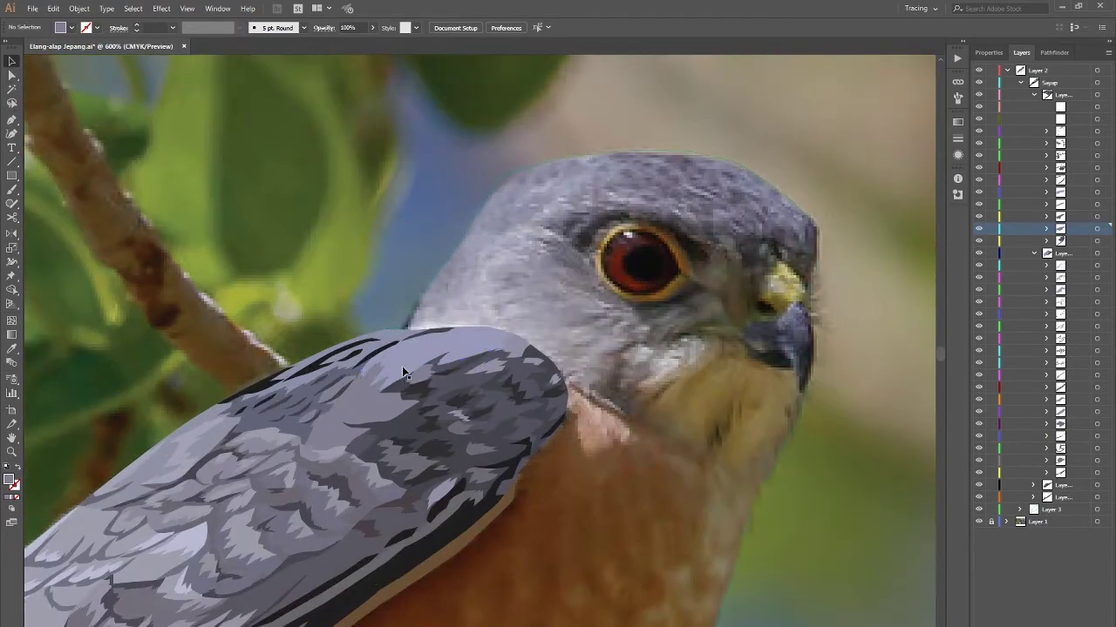
left_click(402, 370)
key("i")
double_click(8, 478)
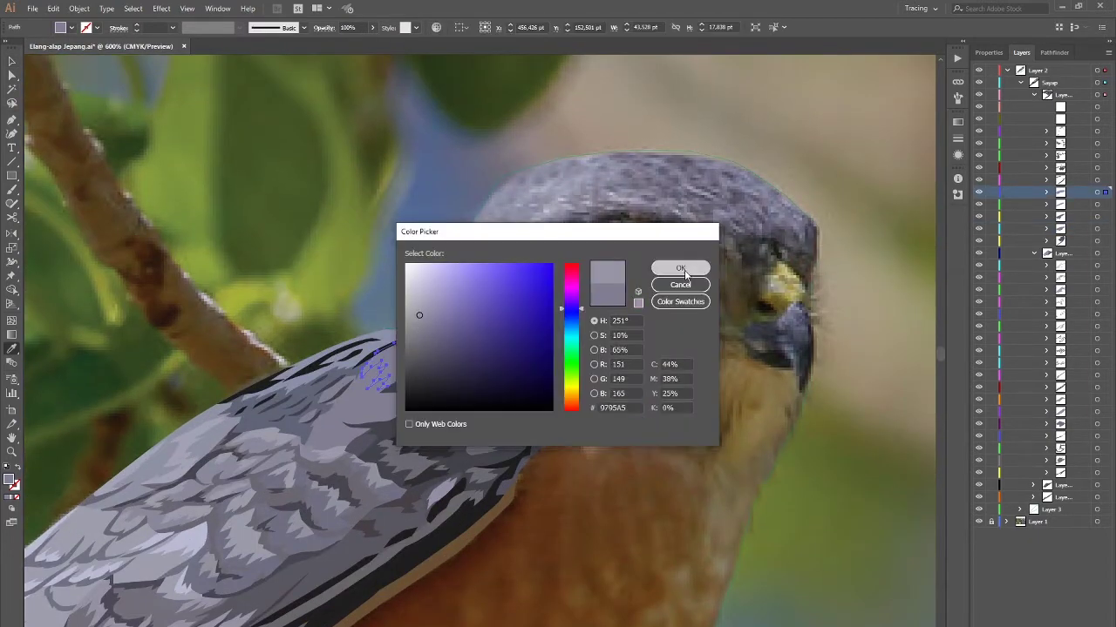
left_click(680, 269)
key("ctrl+minus")
key("ctrl+minus")
key("ctrl+minus")
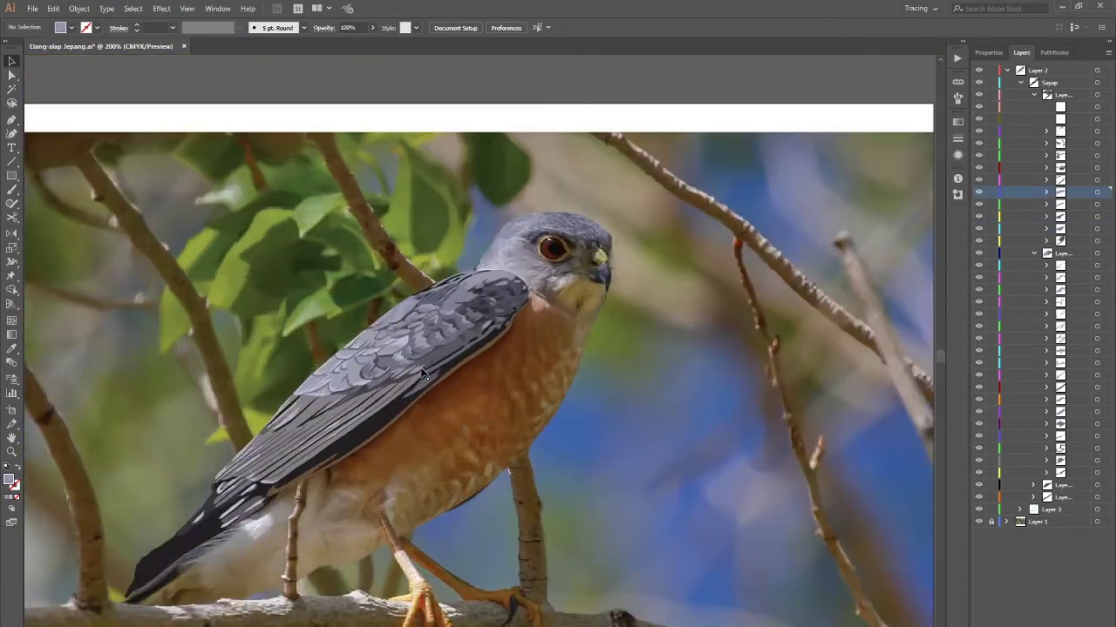
Step: Collapse the Sayap layer, then add a head layer and a sublayer set to cyan
left_click(1020, 81)
key("ctrl+l")
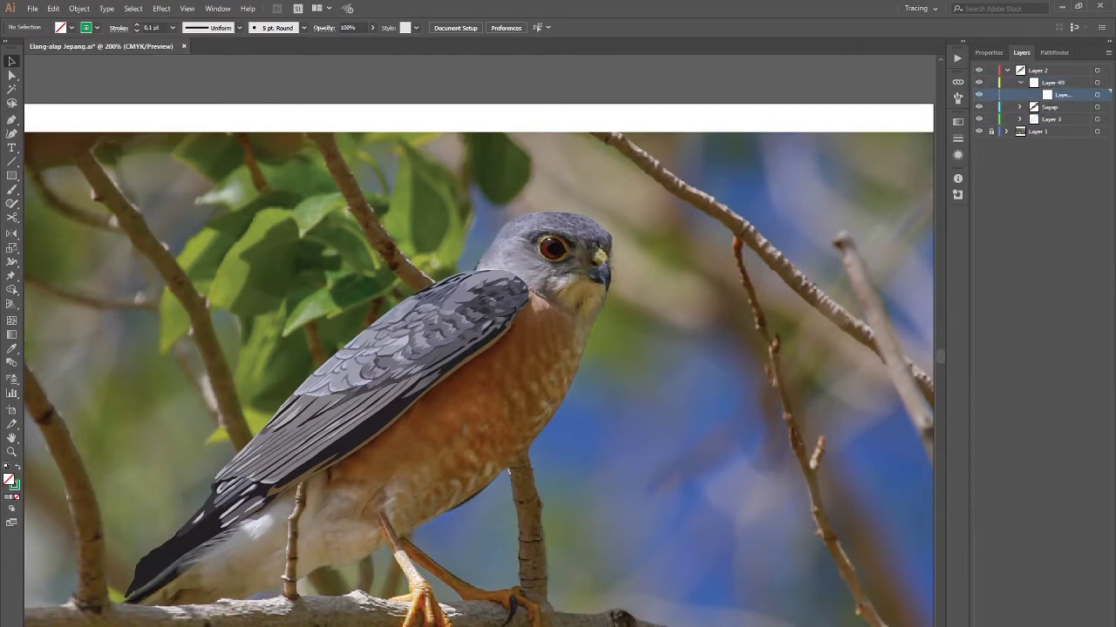
key("ctrl+l")
key("ctrl+l")
key("ctrl+alt+l")
left_click(771, 200)
left_click(797, 273)
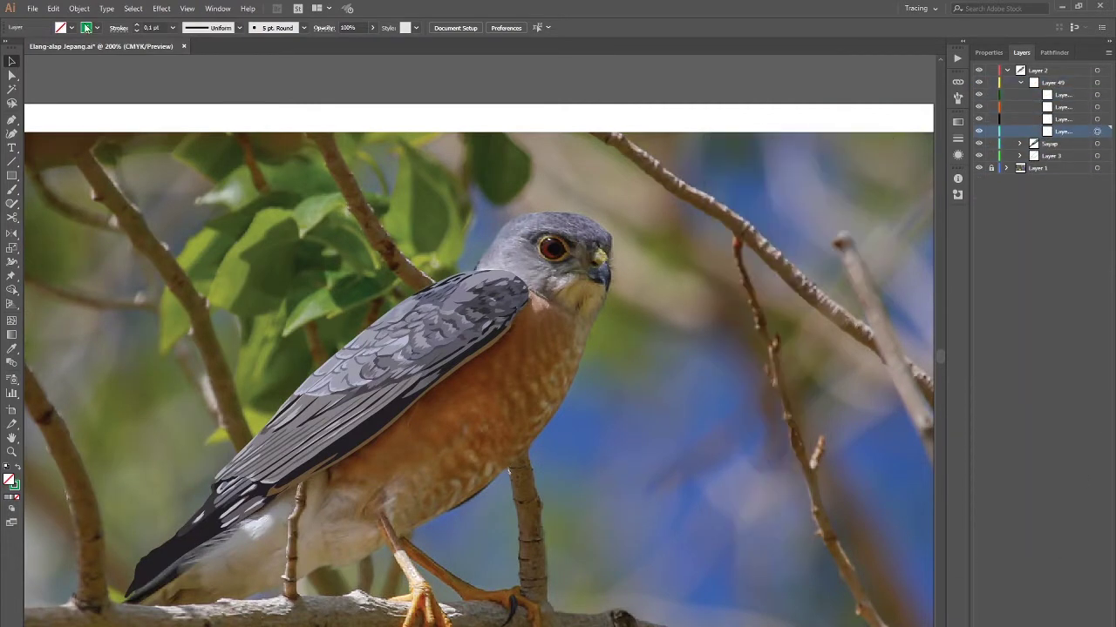
left_click(85, 27)
left_click(61, 51)
Step: Trace the head outline from where the wing meets the neck down to the chest
scroll(554, 258, "up", 3)
key("p")
scroll(471, 340, "up", 2)
left_click(438, 308)
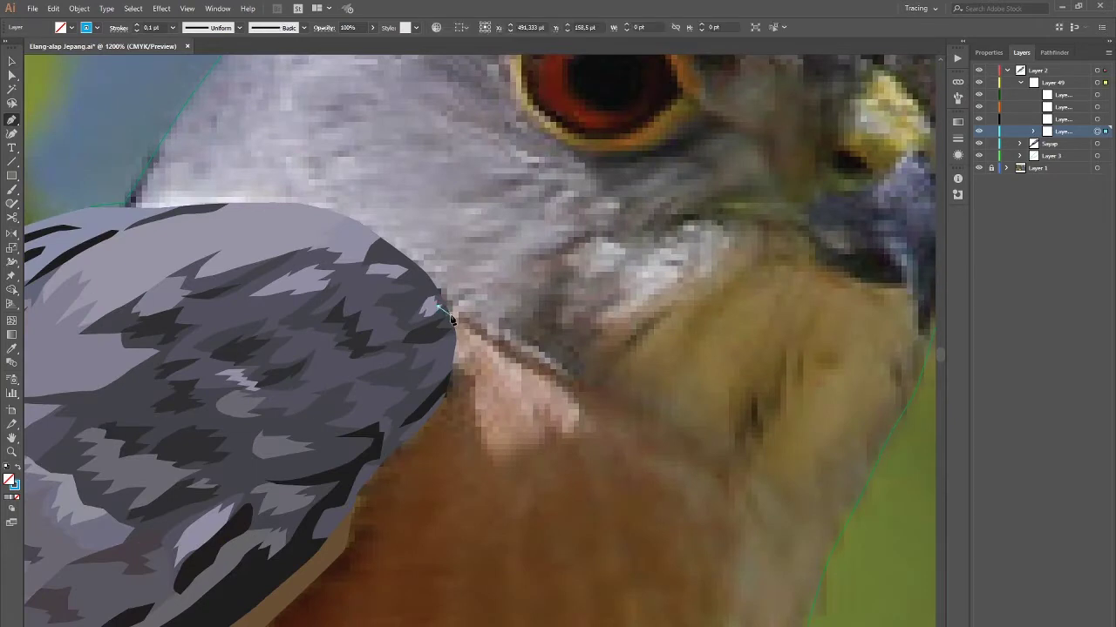
left_click(455, 315)
left_click(474, 333)
left_click(499, 349)
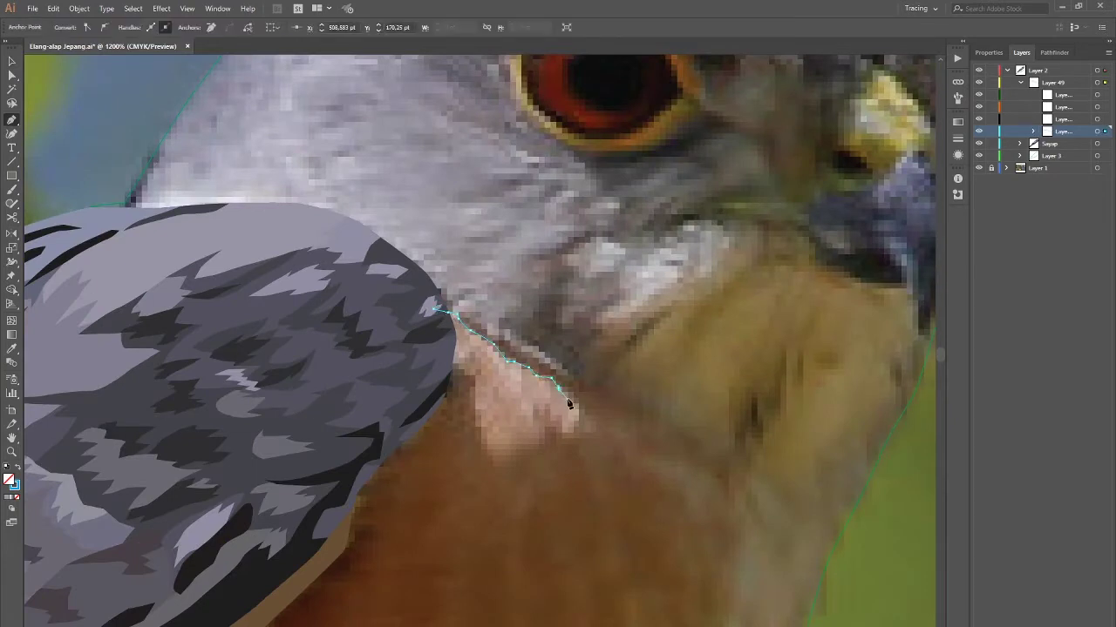
left_click(648, 421)
left_click(664, 422)
left_click_drag(671, 441, 465, 323)
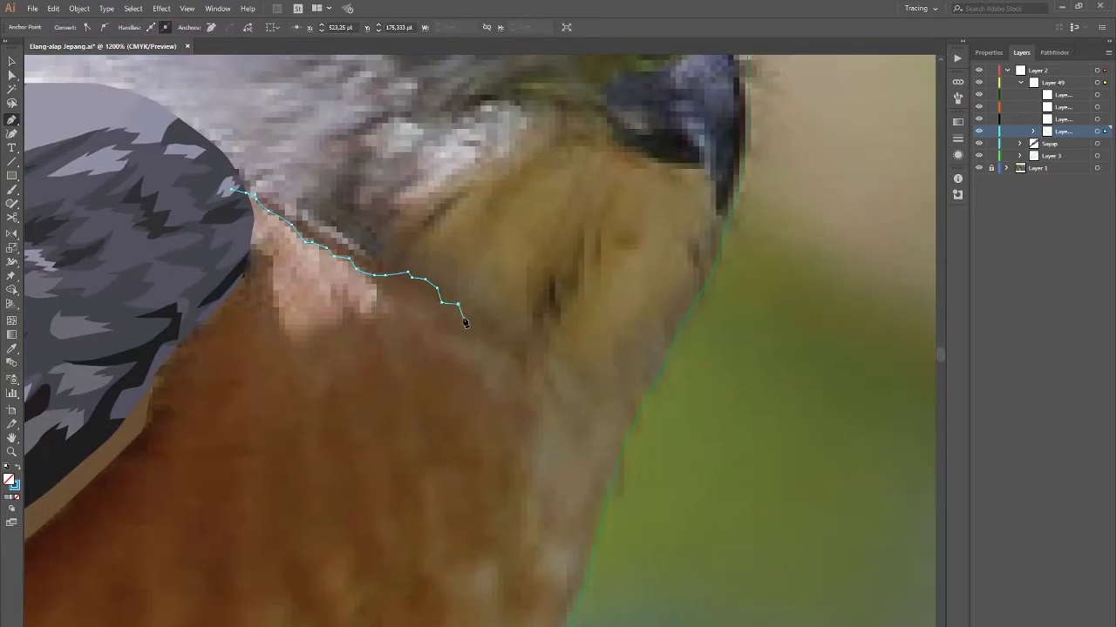
left_click(558, 368)
left_click(601, 417)
left_click(622, 474)
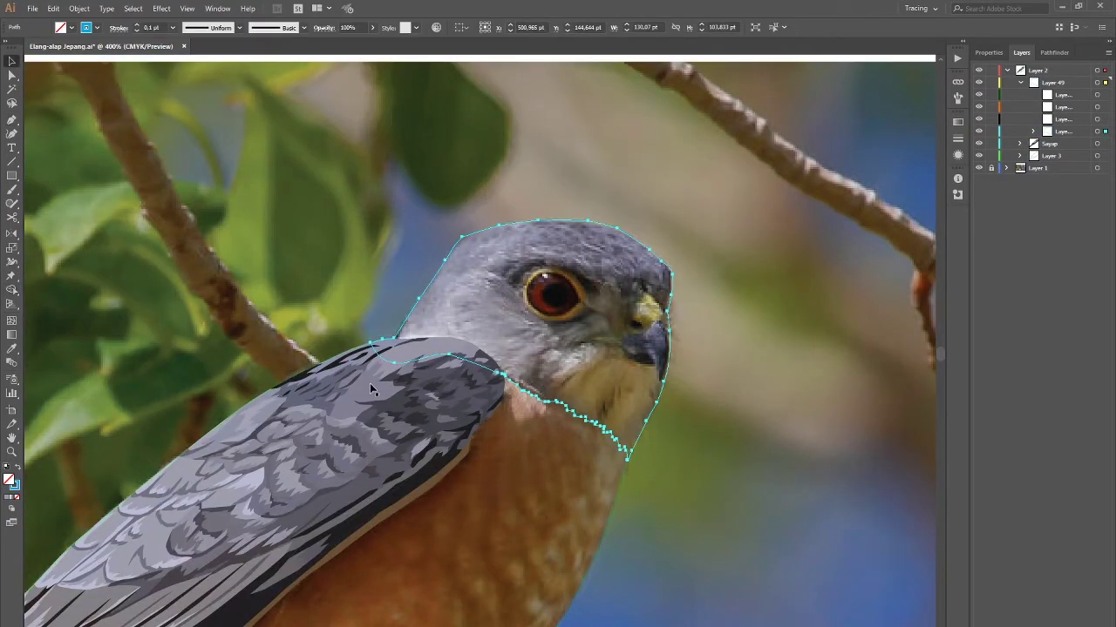
Step: Start a new pen path at the beak with an anchor below it, zooming in to check
left_click(299, 401)
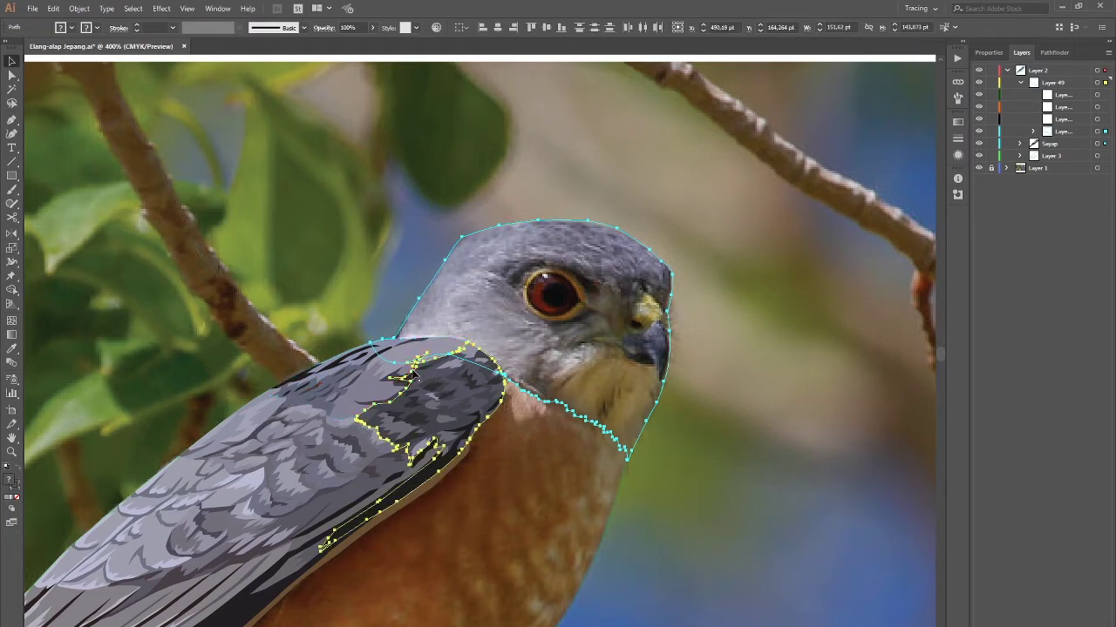
left_click(503, 406, "shift")
key("ctrl+shift+a")
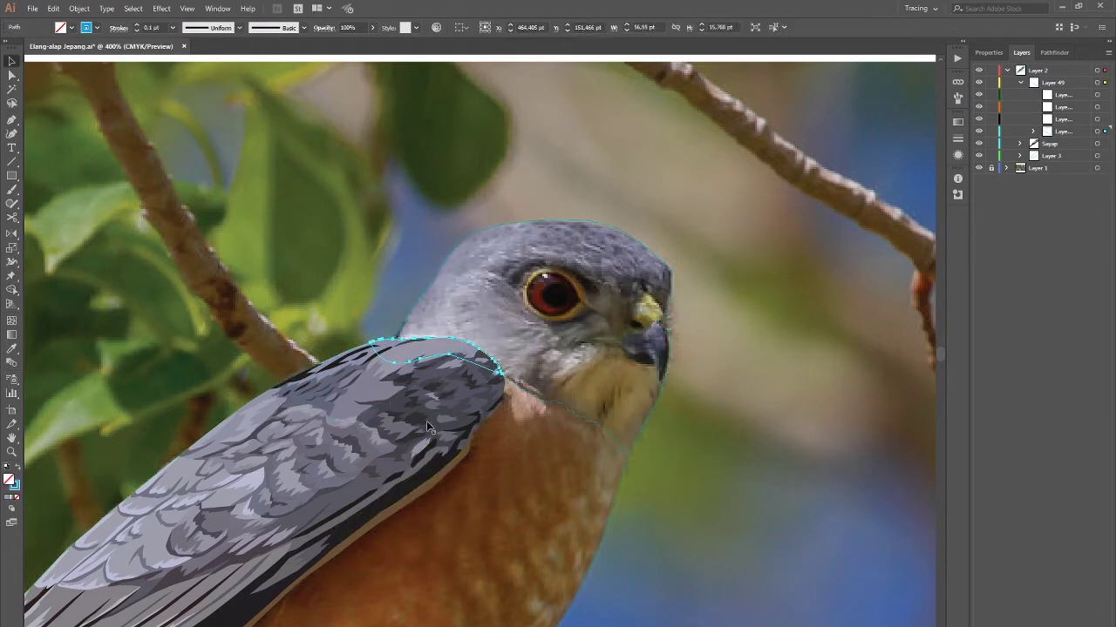
key("p")
scroll(535, 342, "up", 2)
scroll(535, 341, "up", 1)
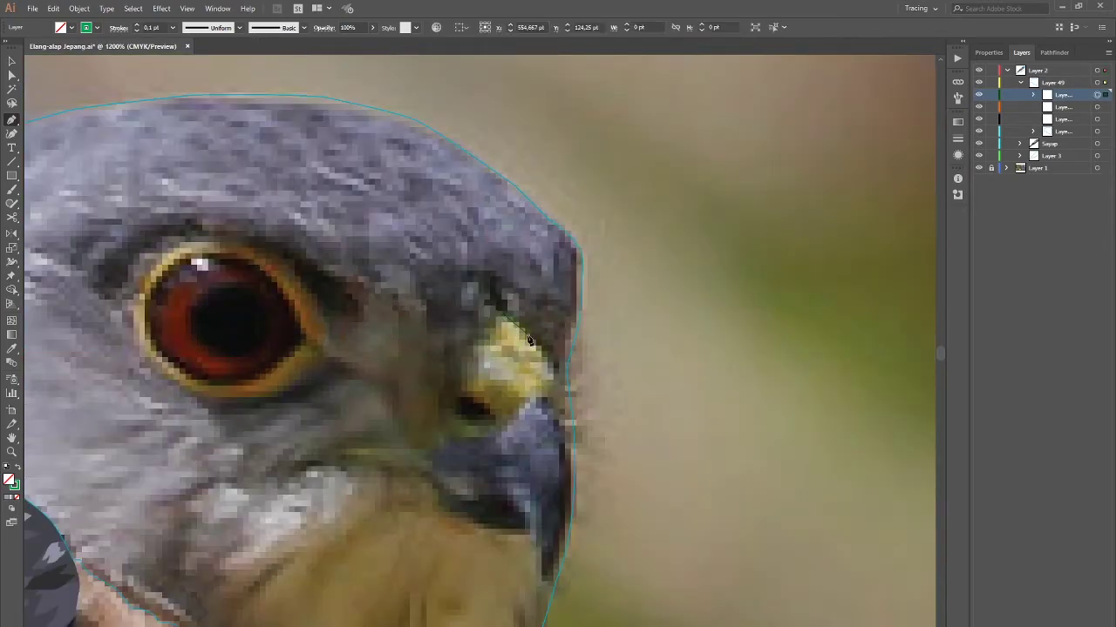
left_click(559, 390)
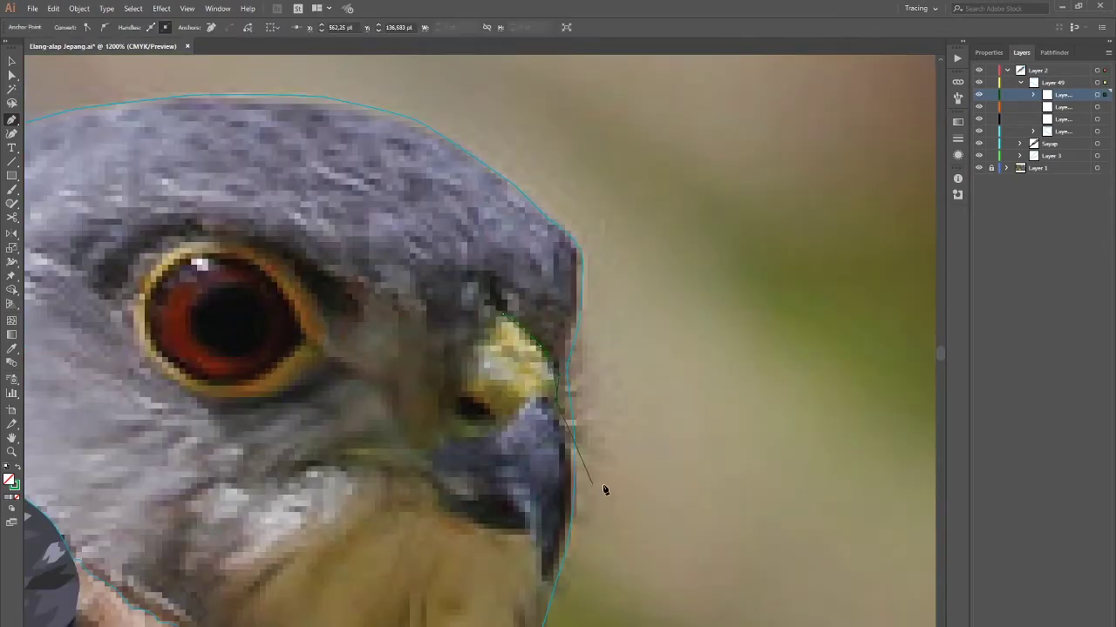
scroll(591, 514, "down", 3)
left_click(582, 446)
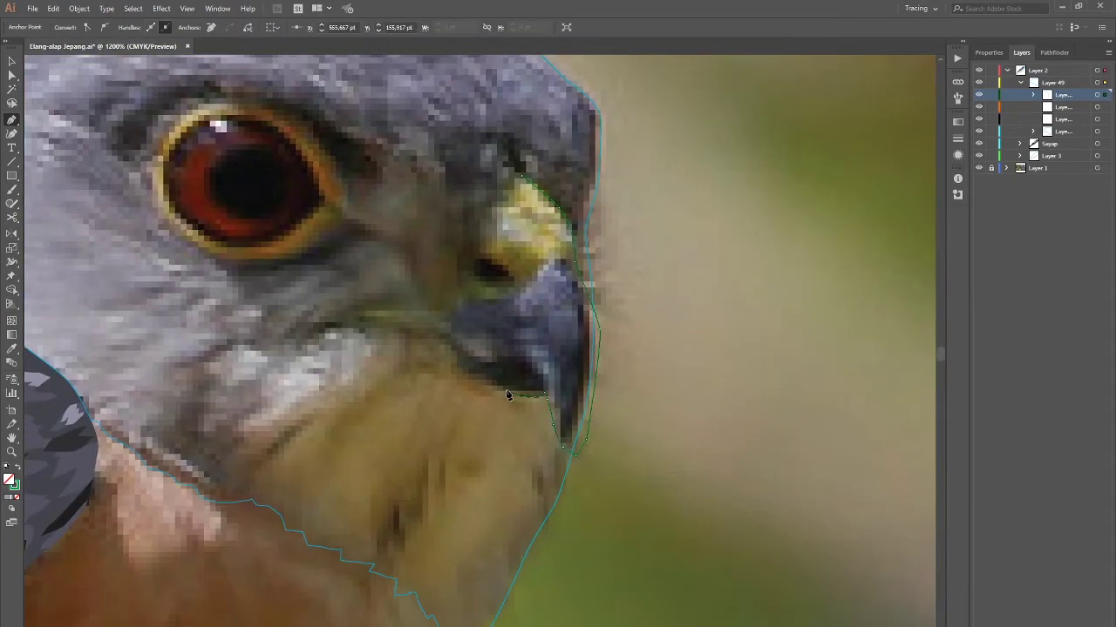
scroll(423, 336, "down", 2)
scroll(529, 404, "up", 2)
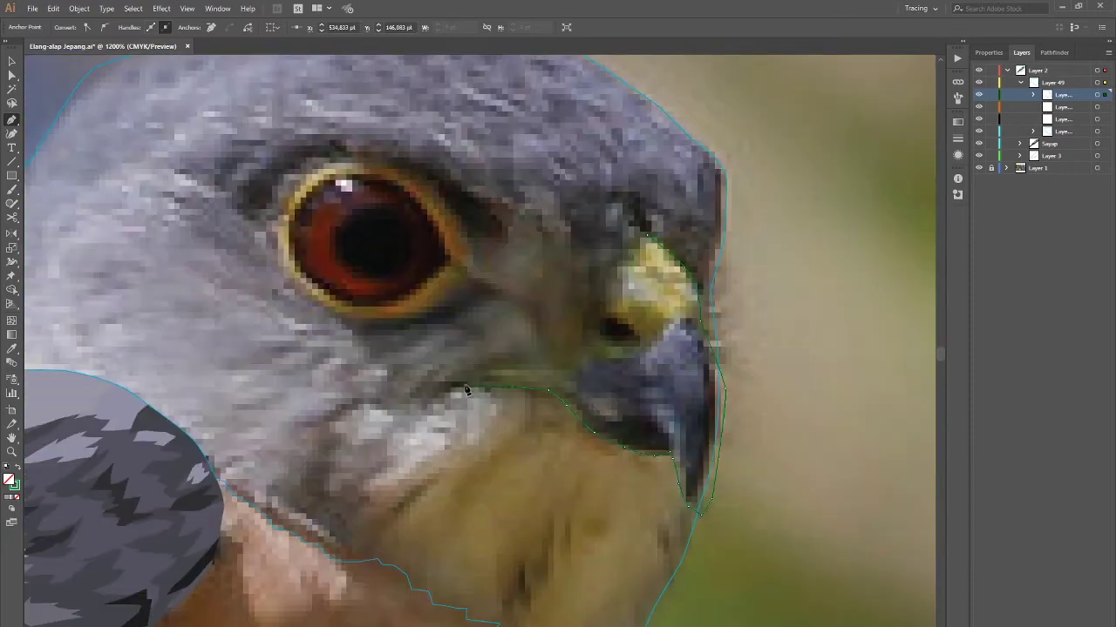
scroll(501, 363, "down", 2)
scroll(486, 405, "up", 2)
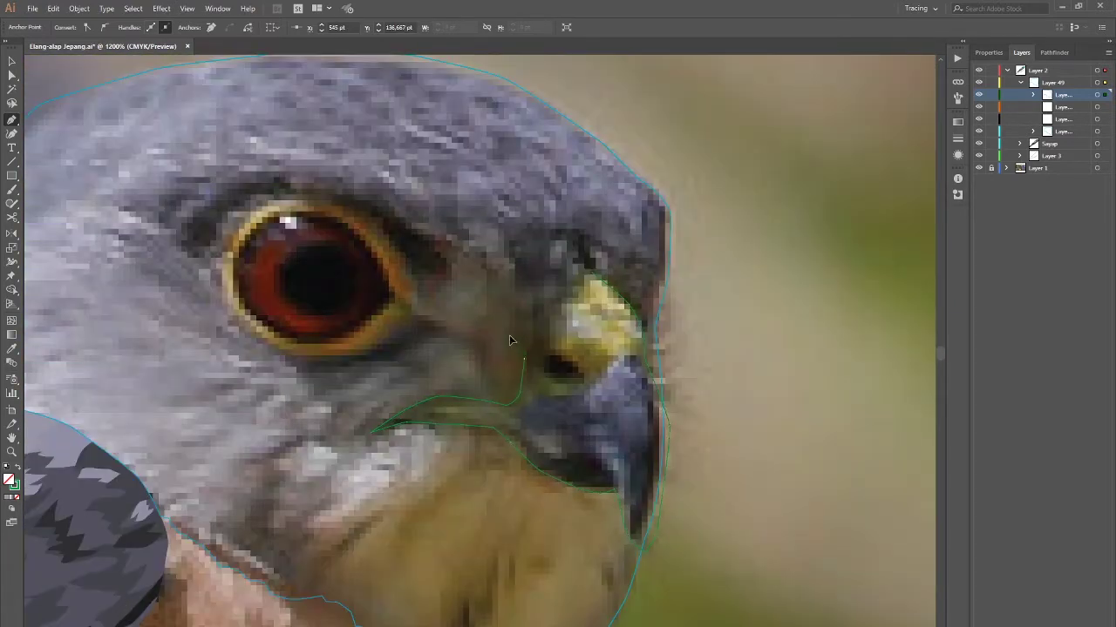
scroll(516, 271, "down", 2)
scroll(476, 388, "up", 2)
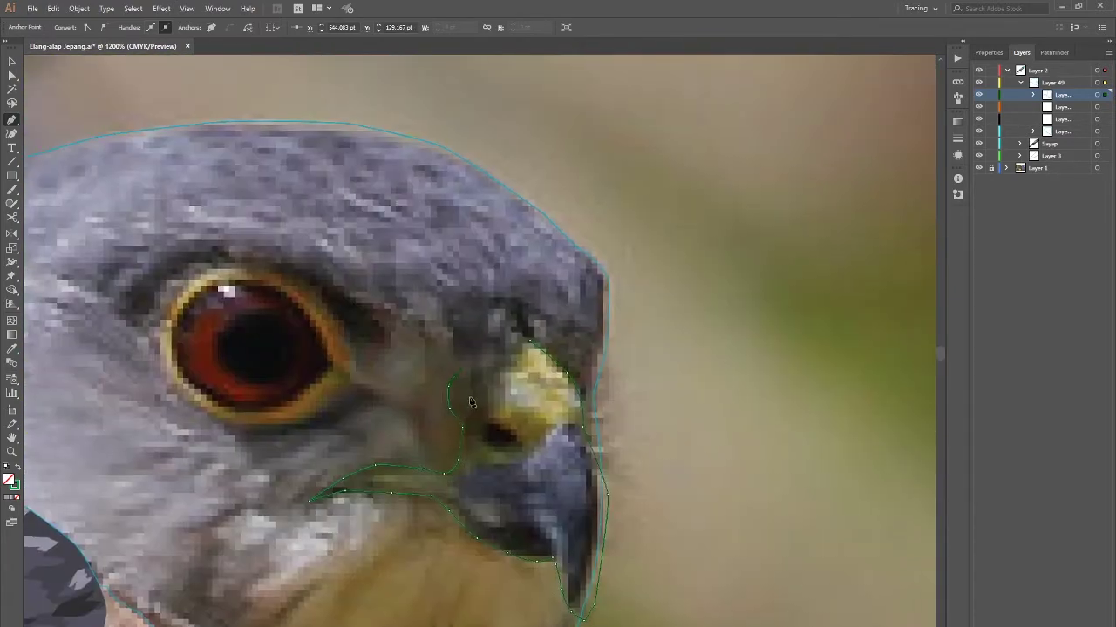
scroll(530, 345, "down", 2)
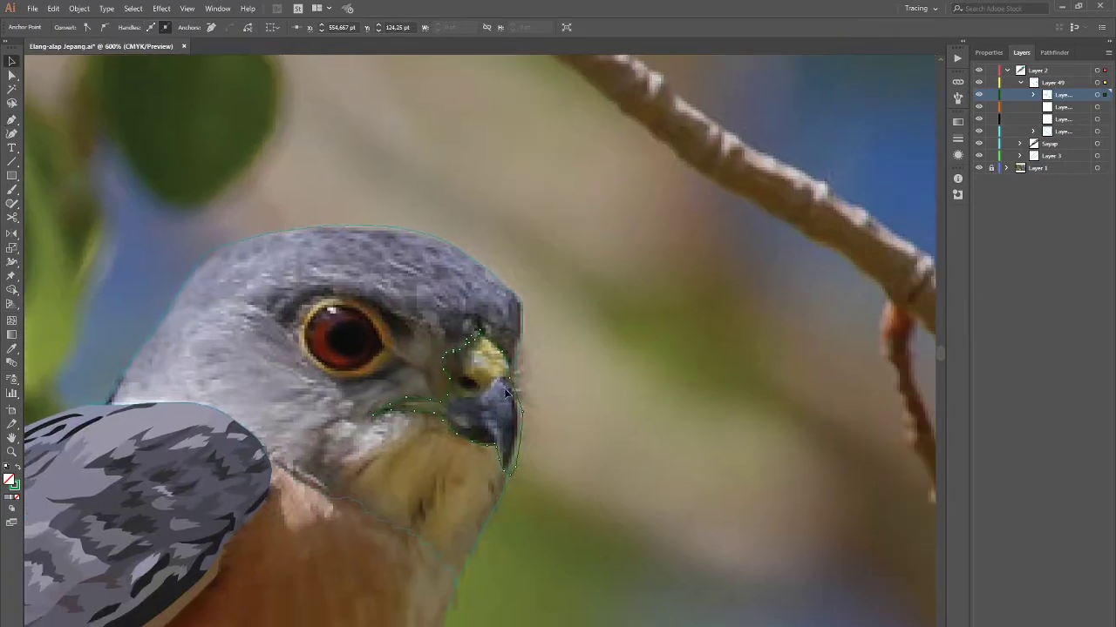
scroll(506, 392, "up", 2)
scroll(505, 392, "down", 1)
Step: Expand the layer group and set up a new coloured sublayer for the beak parts
key("v")
left_click(1032, 94)
double_click(1056, 126)
left_click(785, 192)
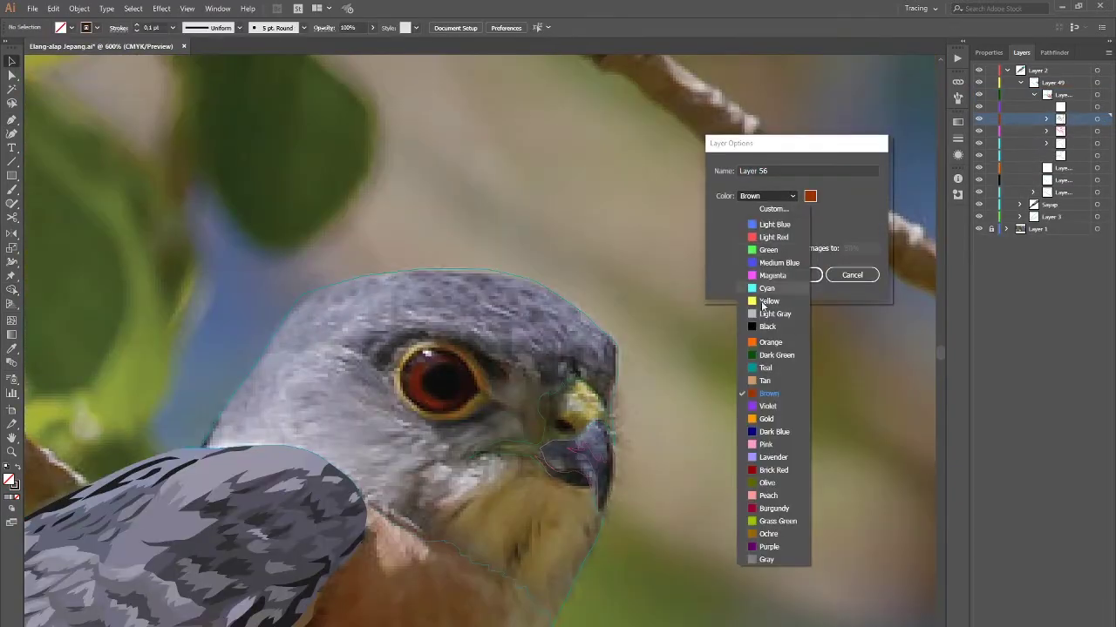
key("Escape")
key("Escape")
left_click(1096, 119)
left_click(1064, 109)
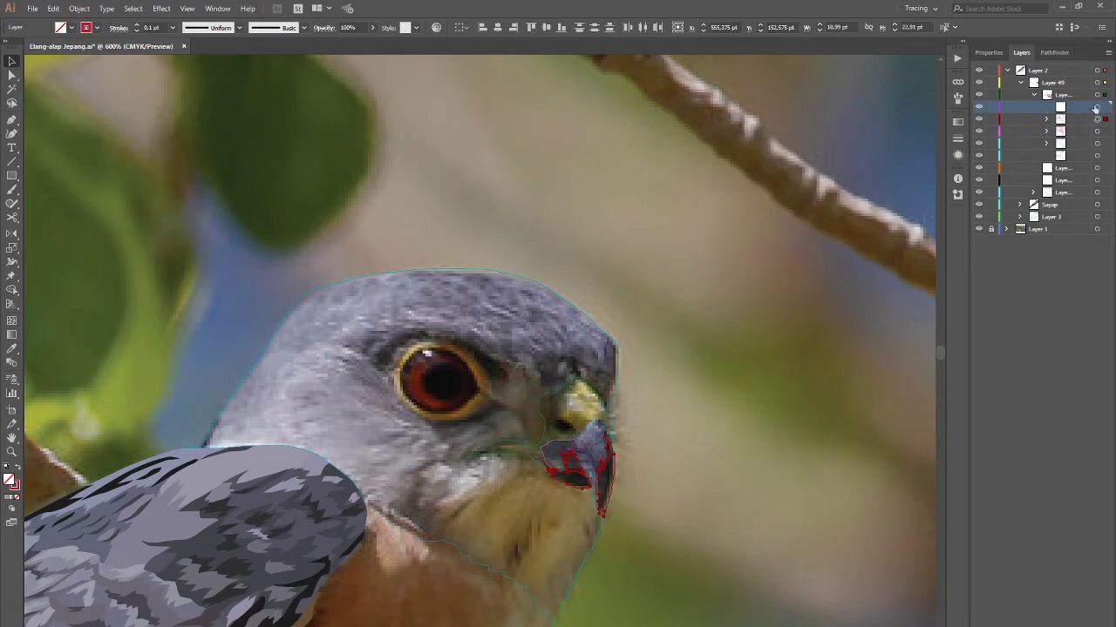
key("ctrl+shift+a")
Step: Trace a closed curved path around the dark nostril spot
key("p")
scroll(572, 411, "up", 3)
left_click(570, 406)
left_click_drag(522, 399, 532, 419)
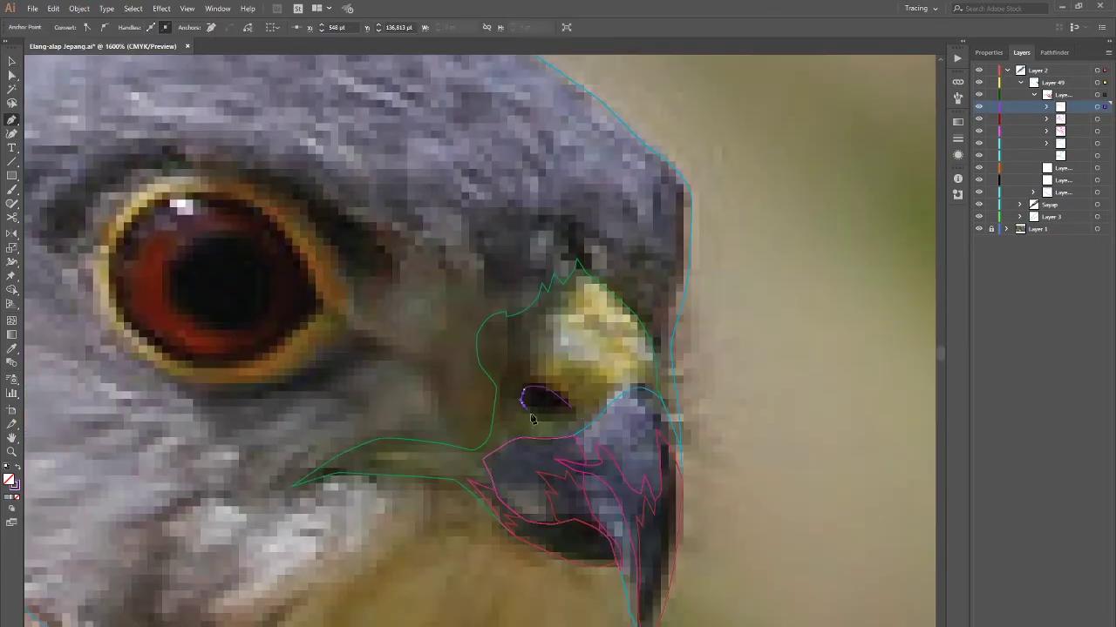
left_click(570, 406)
key("v")
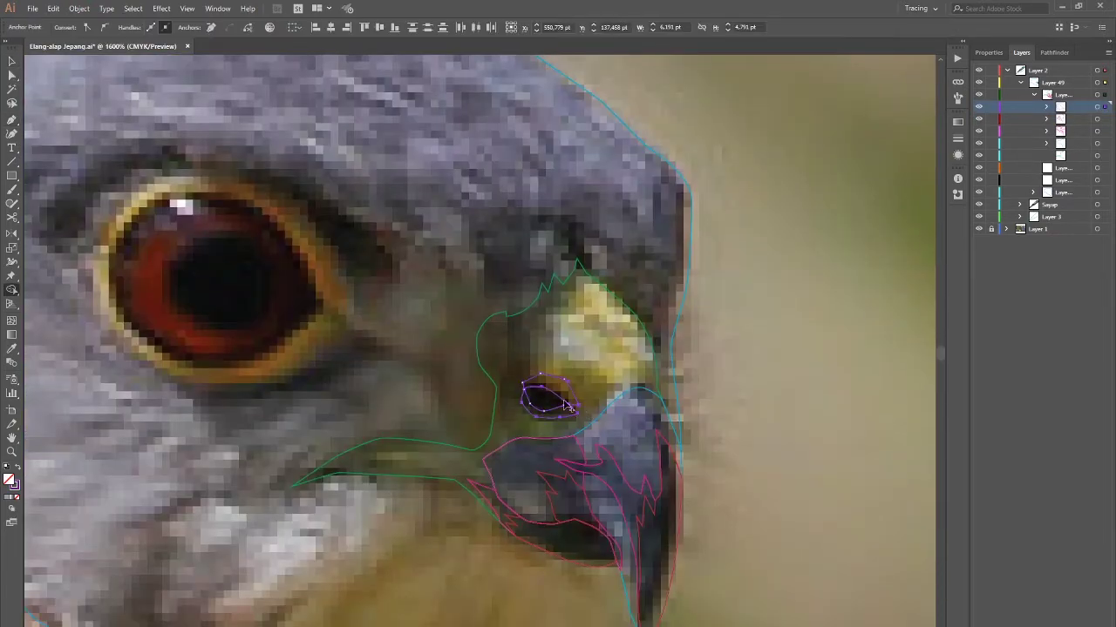
key("ctrl+shift+a")
scroll(598, 404, "down", 2)
Step: On a new sublayer, trace the closed cere and cheek outline along the beak edge
key("ctrl+alt+l")
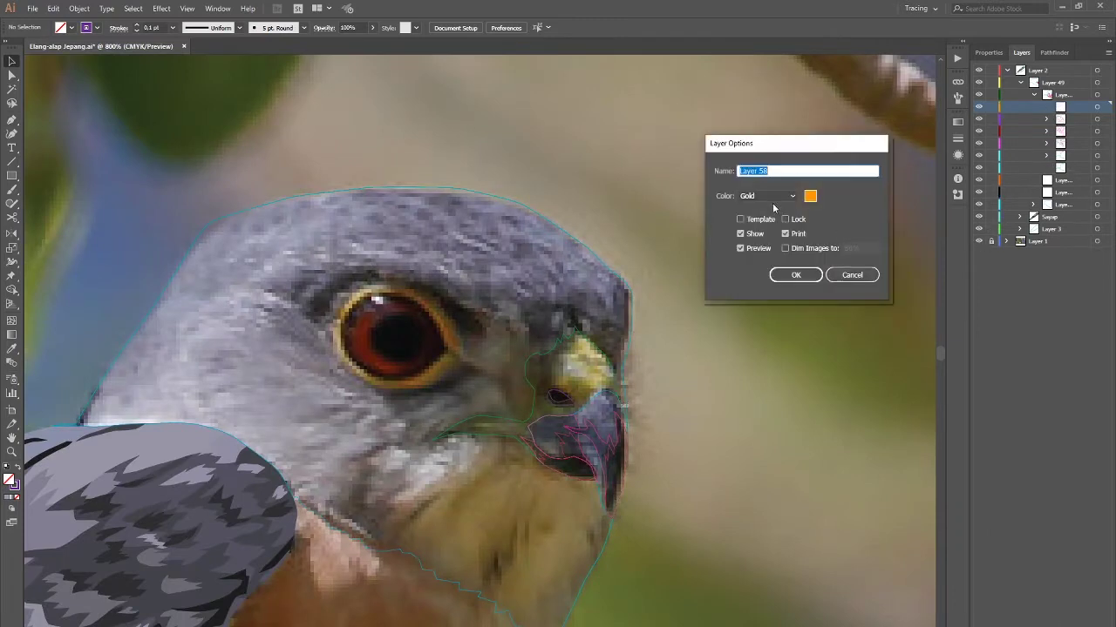
key("Return")
key("p")
scroll(576, 344, "up", 2)
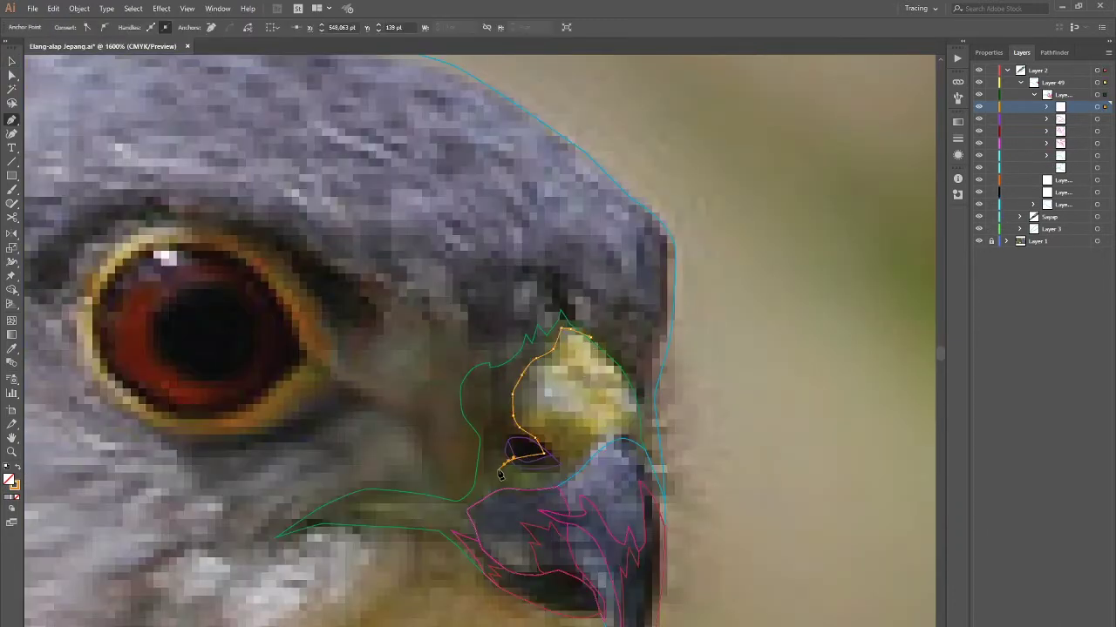
scroll(500, 474, "down", 2)
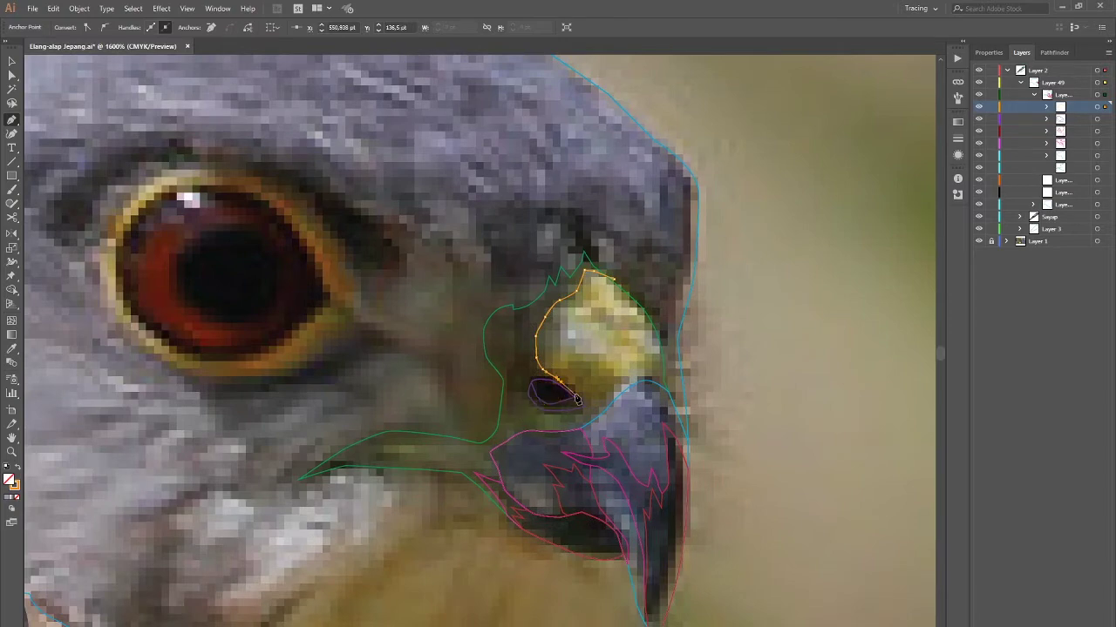
left_click(523, 485)
left_click(519, 526)
left_click(299, 478)
left_click(483, 327)
left_click(643, 394)
key("v")
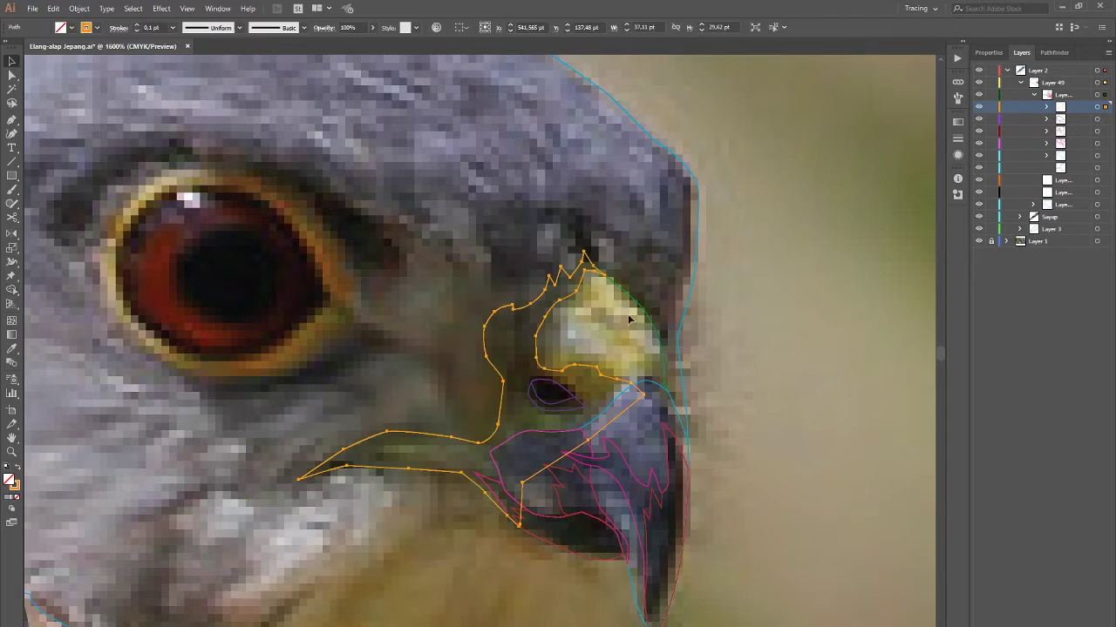
left_click(470, 498, "shift")
key("ctrl+shift+a")
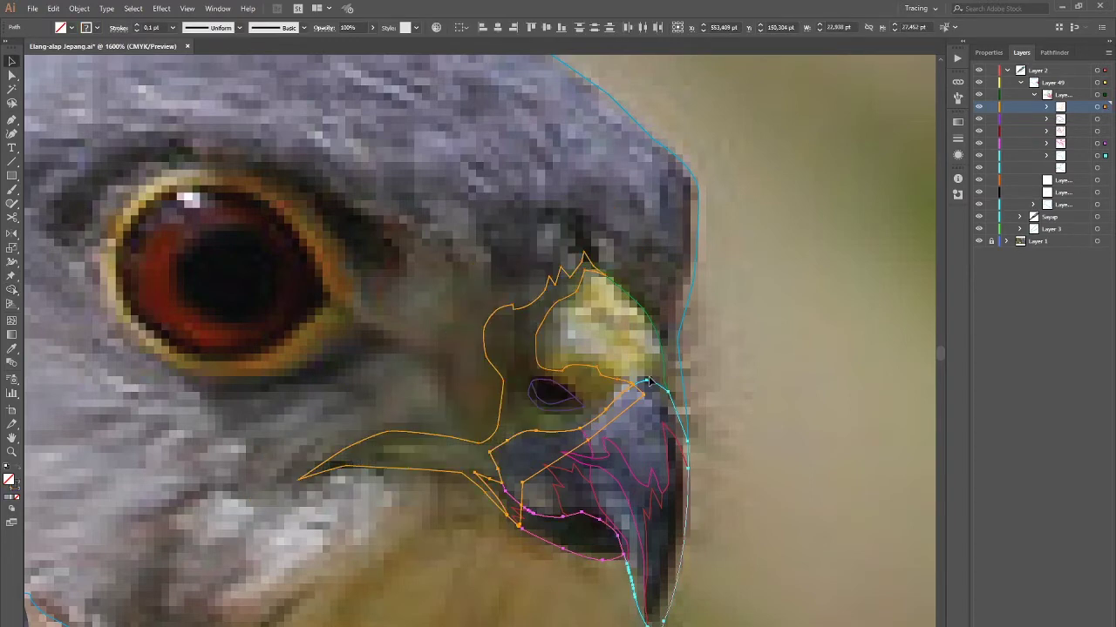
scroll(537, 490, "down", 1)
scroll(542, 469, "up", 1)
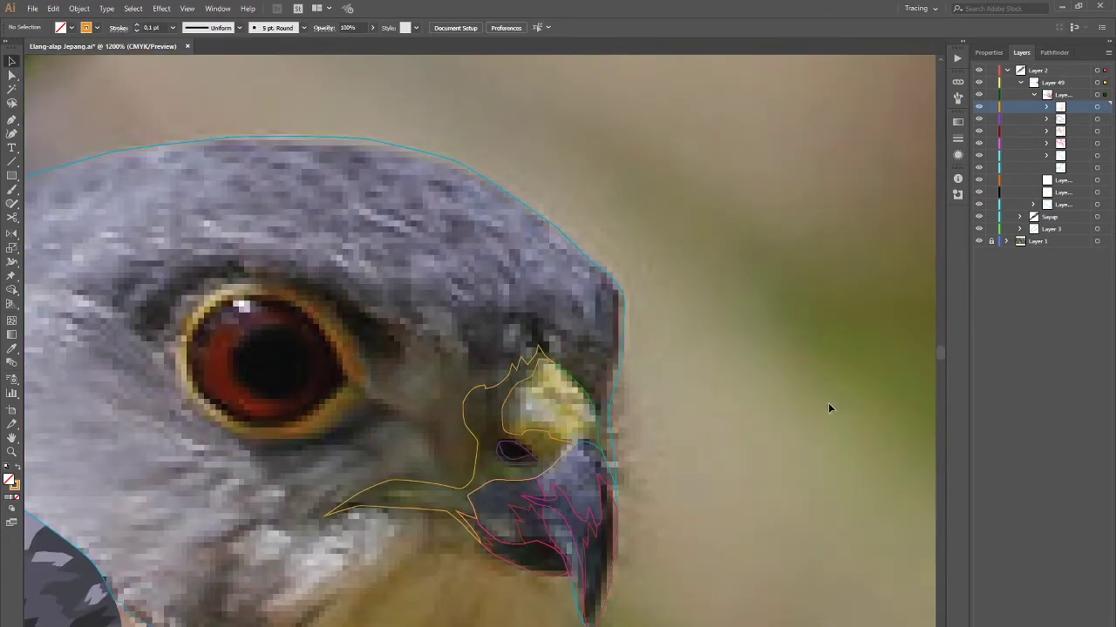
Step: Add an empty sublayer, abandon a stray anchor, and select the upper beak and nostril paths
key("ctrl+l")
key("p")
scroll(543, 130, "down", 1)
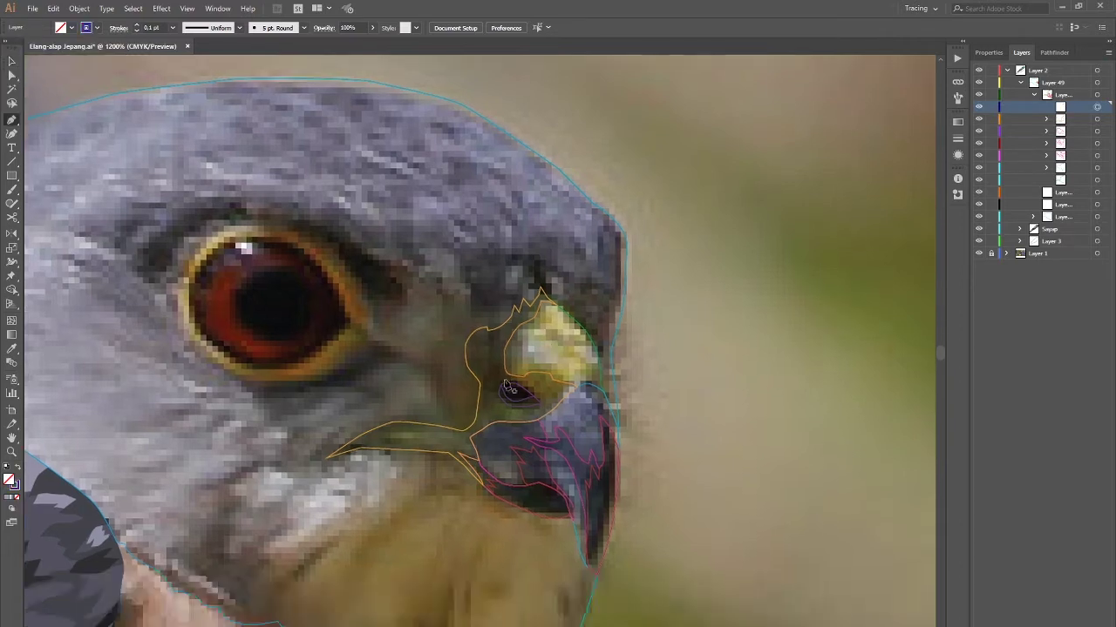
scroll(523, 367, "up", 1)
left_click(521, 348)
key("v")
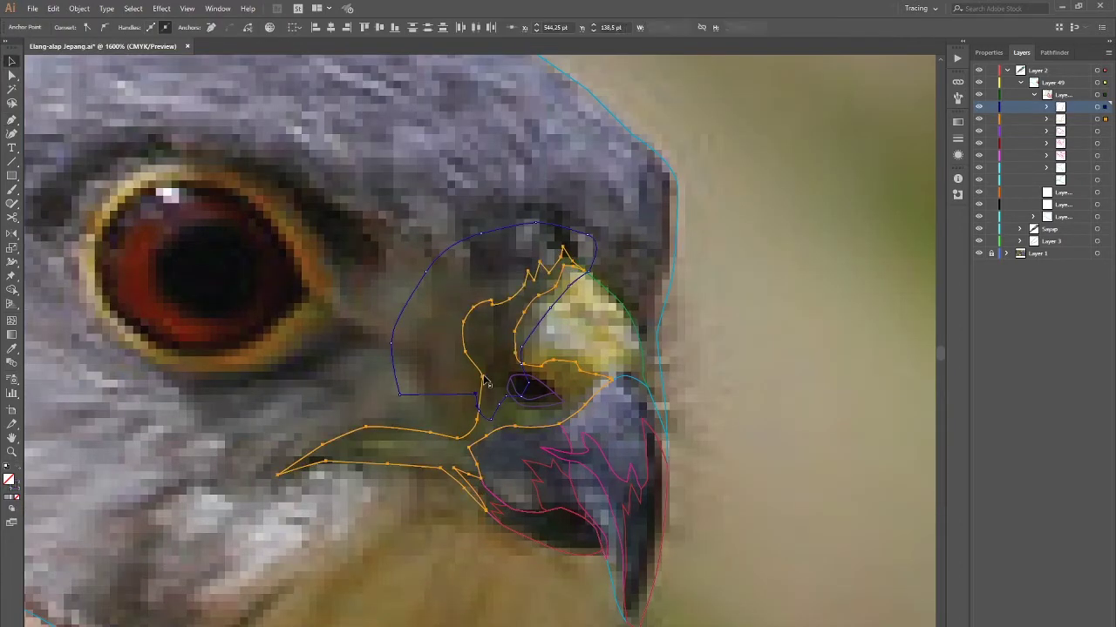
left_click(540, 412)
Step: Draw a path along the lower beak edge, then create another new sublayer
key("p")
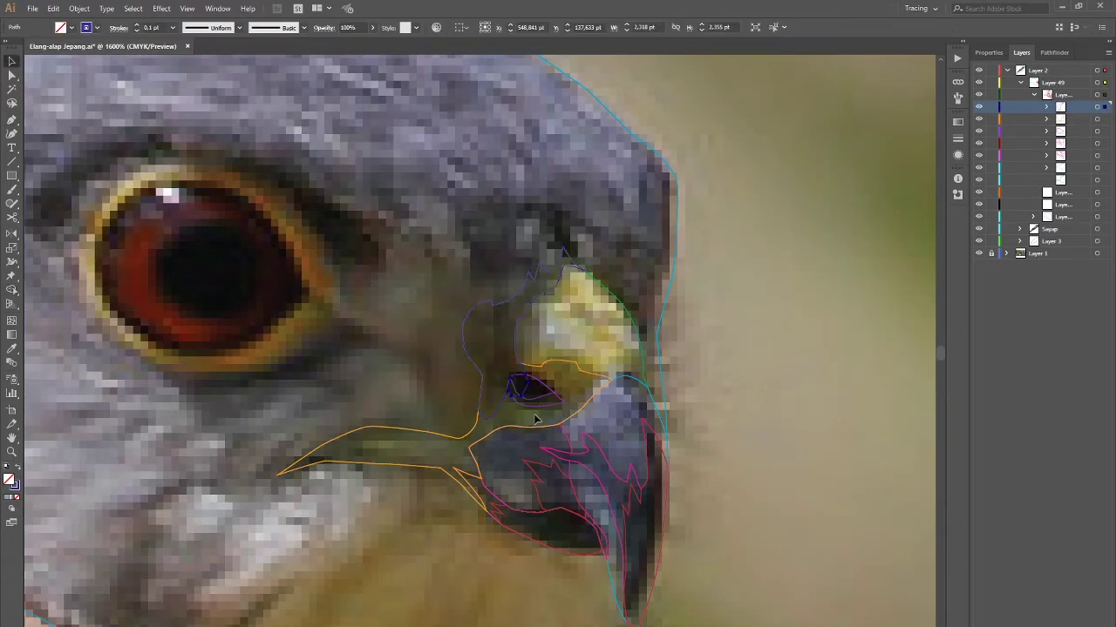
left_click(462, 436)
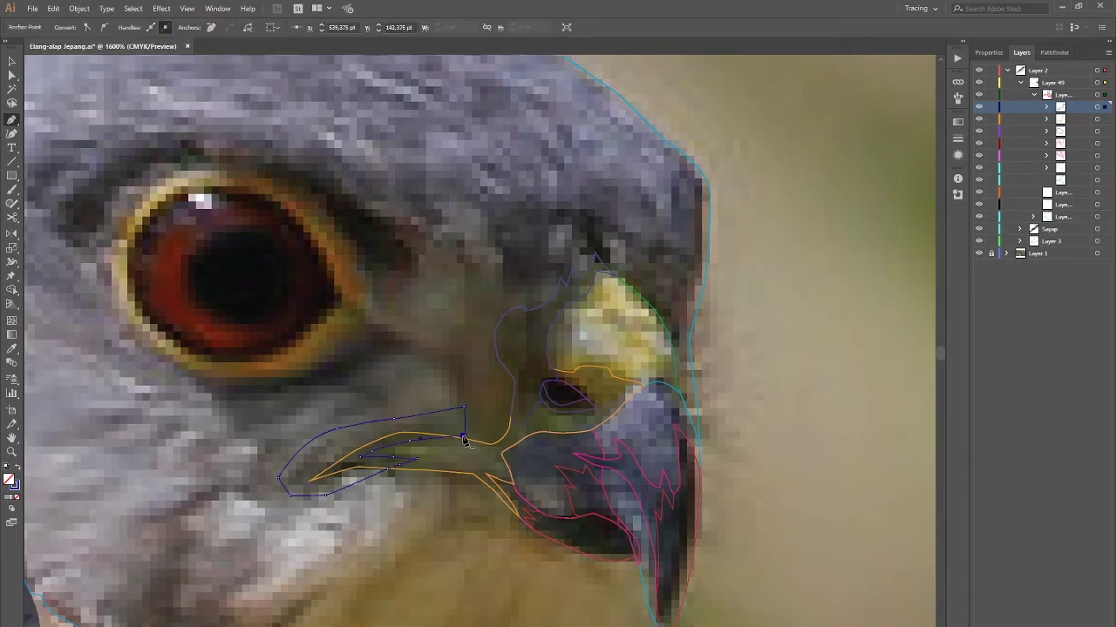
key("v")
key("ctrl+shift+a")
scroll(253, 458, "down", 2, "alt")
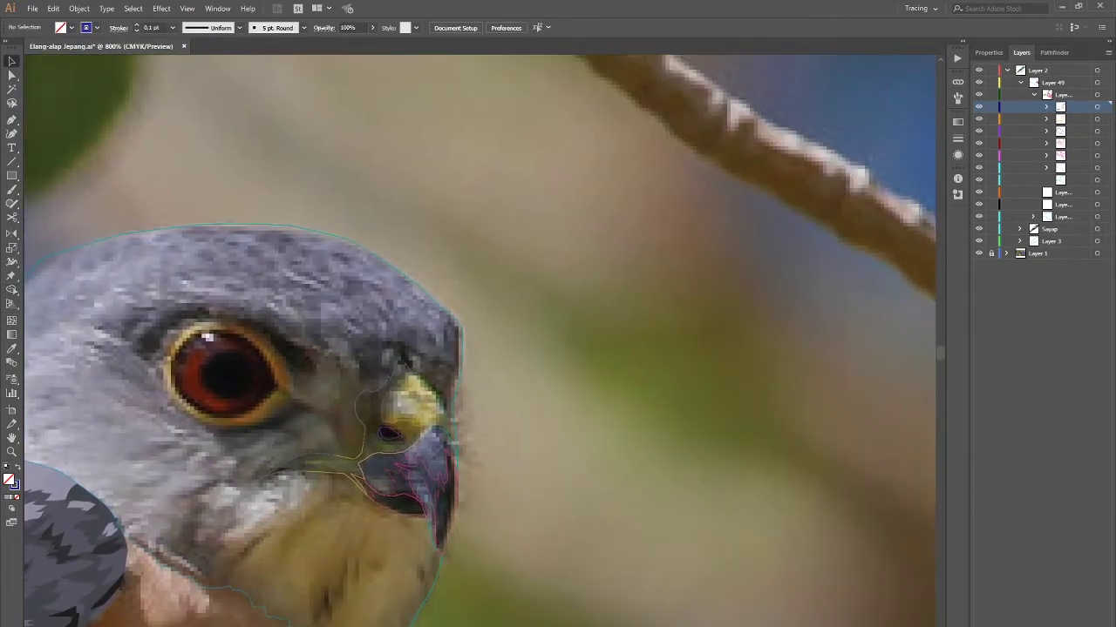
key("ctrl+l")
key("Return")
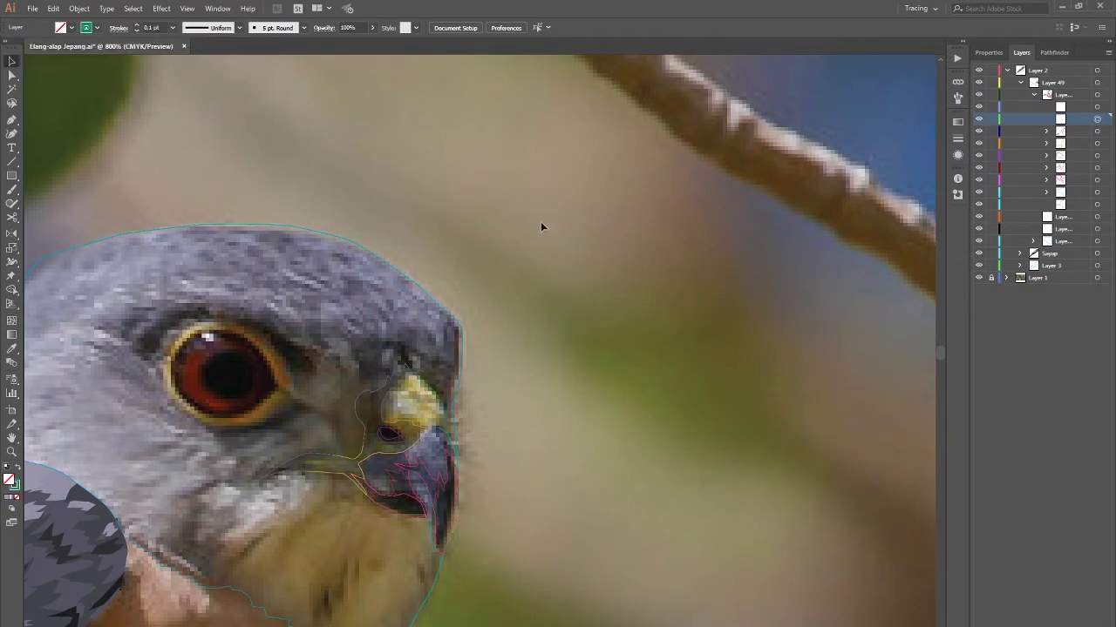
Step: Start a green path on the beak, then select the existing beak paths
key("p")
scroll(498, 441, "up", 2, "alt")
left_click(446, 383)
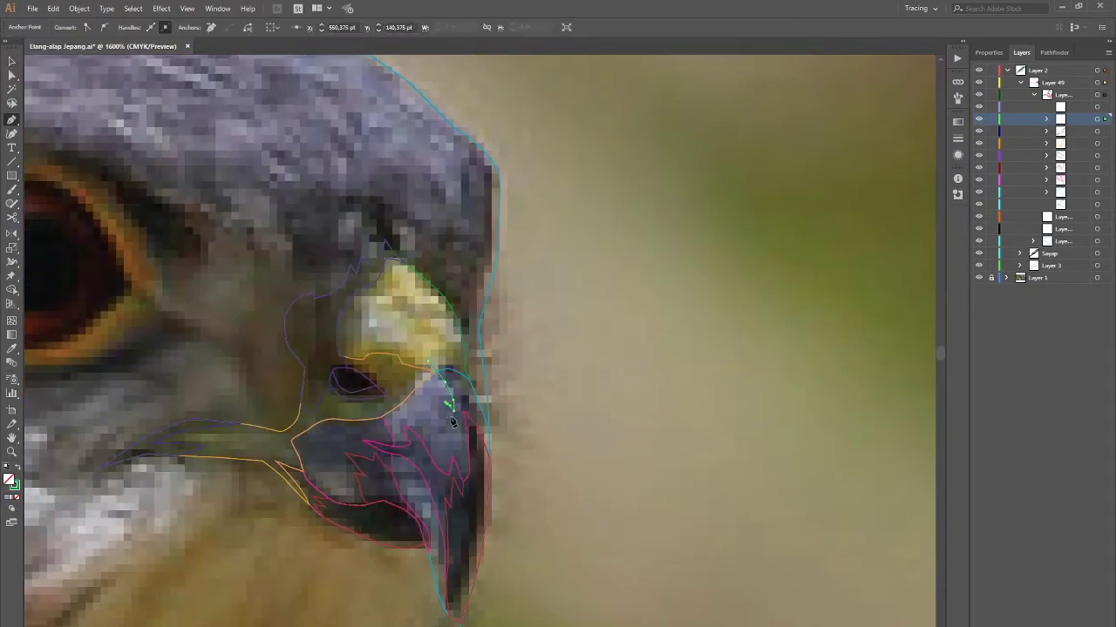
key("v")
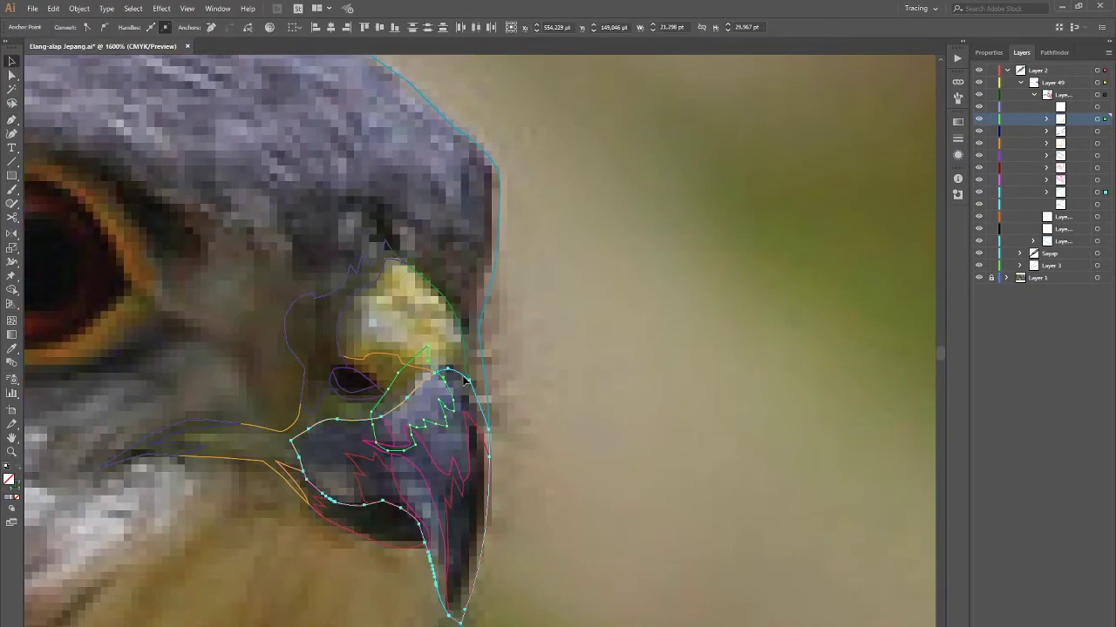
left_click(423, 428, "shift")
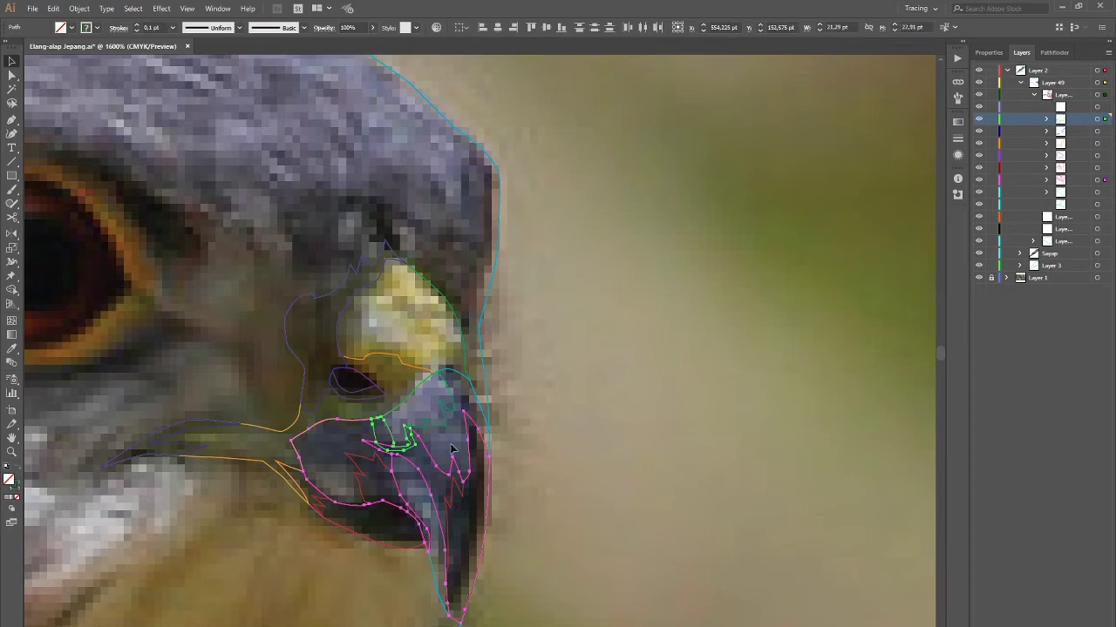
Step: Add anchors along the lower beak ridge and smooth the green path into curves
key("p")
left_click_drag(394, 503, 354, 412)
left_click(370, 433)
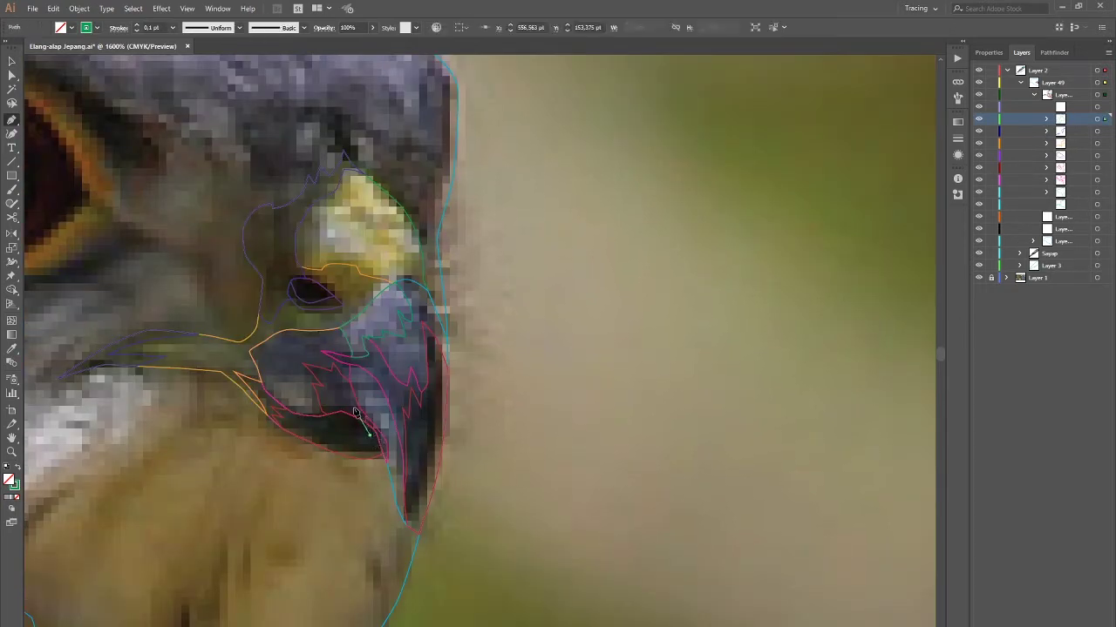
left_click(355, 410)
left_click(391, 414, "shift")
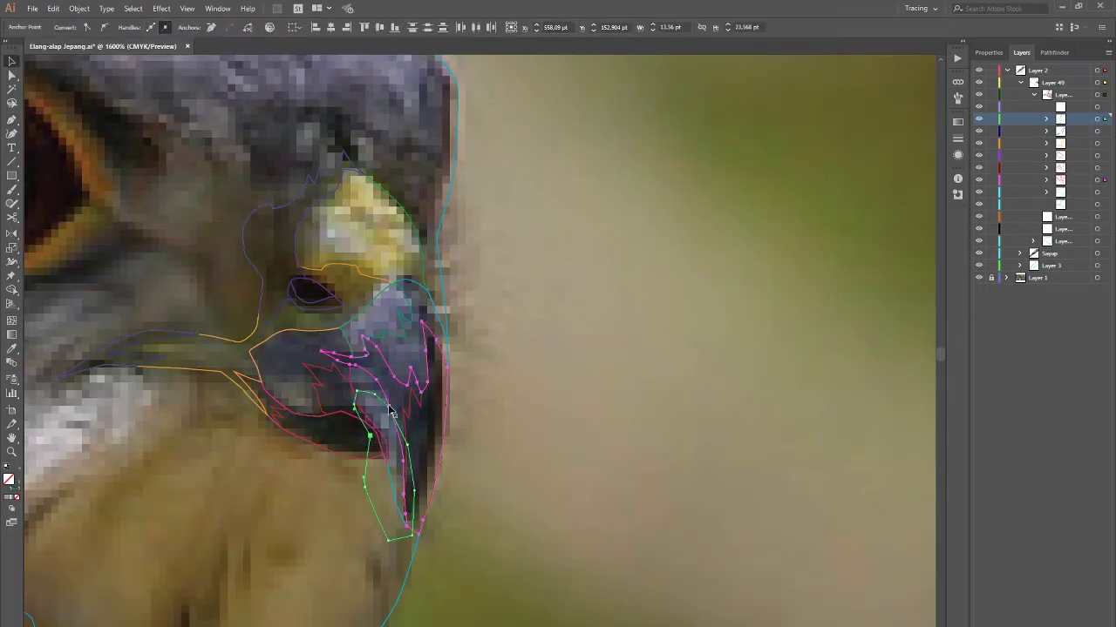
left_click_drag(383, 462, 381, 495)
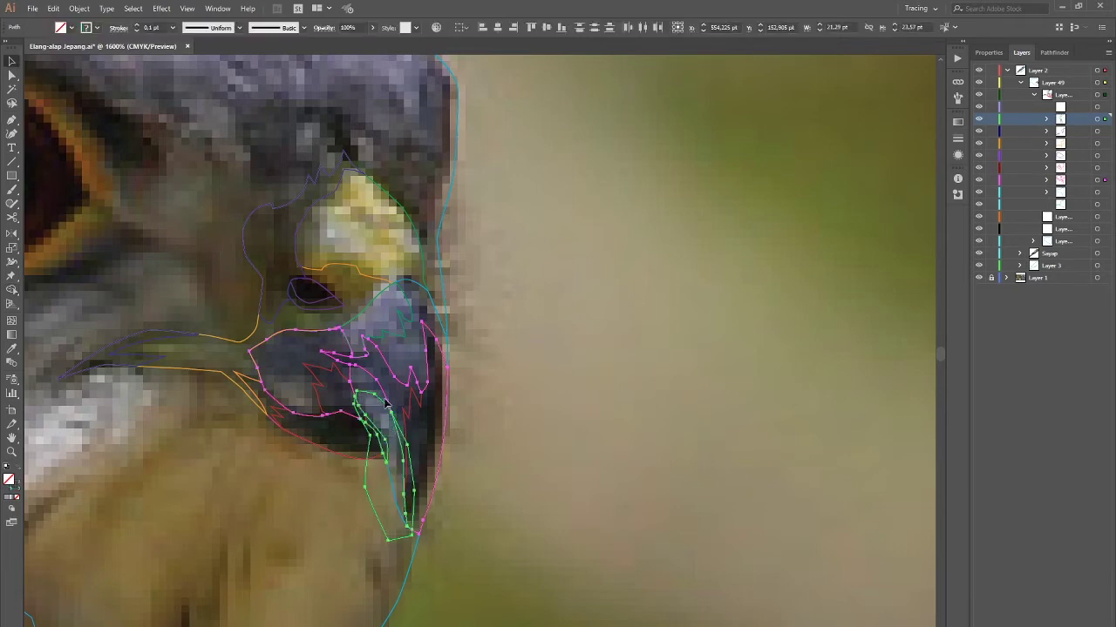
key("v")
left_click(428, 475, "shift")
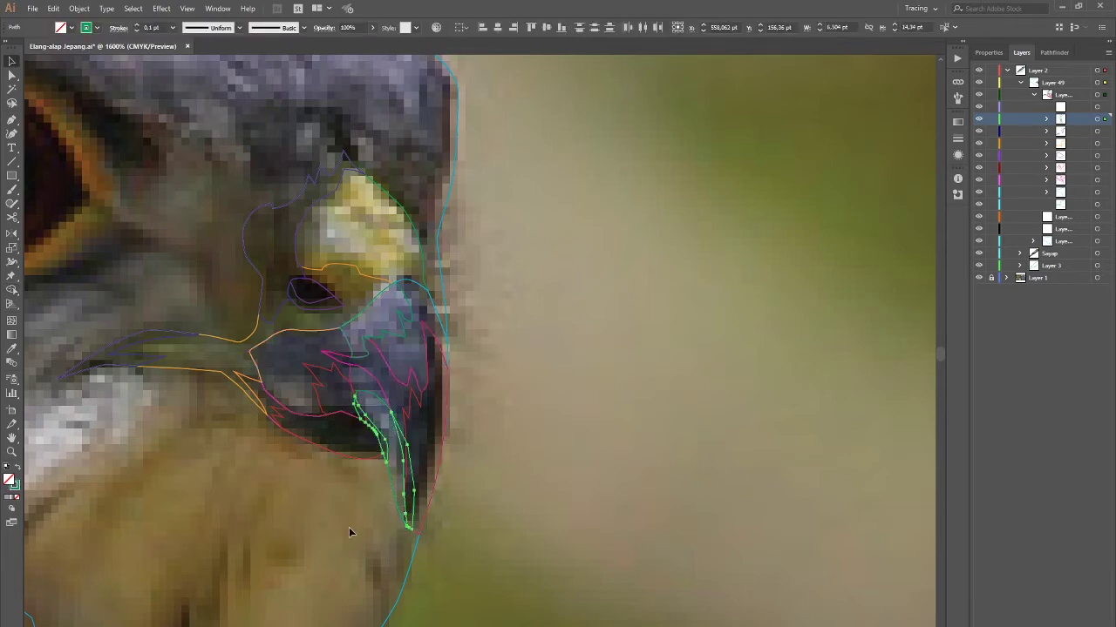
left_click(349, 533)
Step: Draw the closed cere outline with its zigzag top, then check and deselect it
key("p")
scroll(406, 427, "up", 2)
left_click_drag(326, 293, 363, 358)
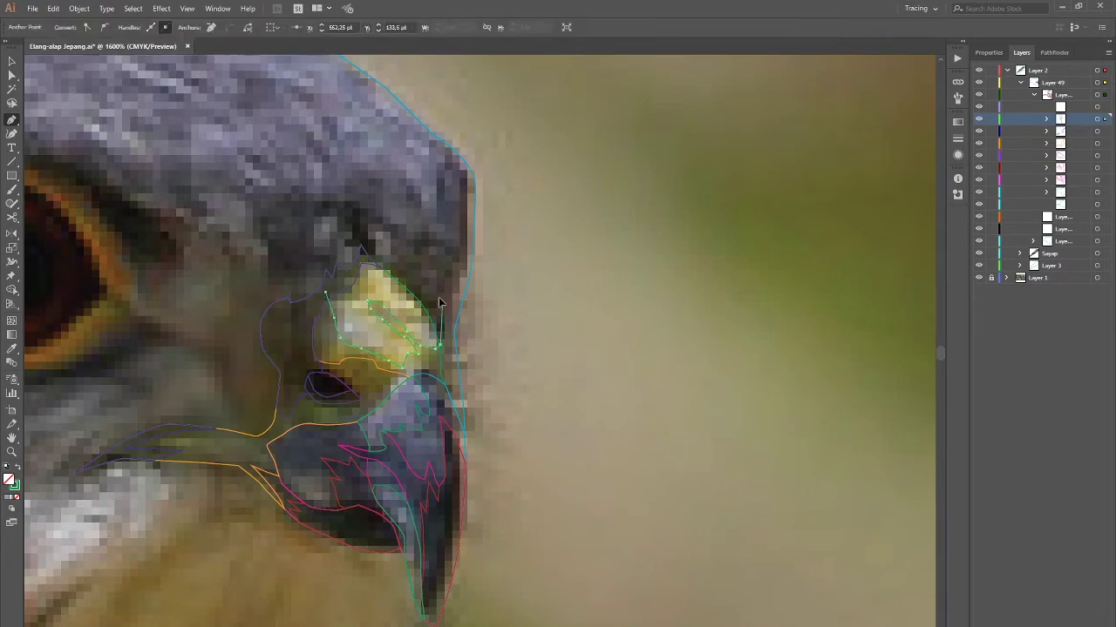
key("v")
left_click(347, 294)
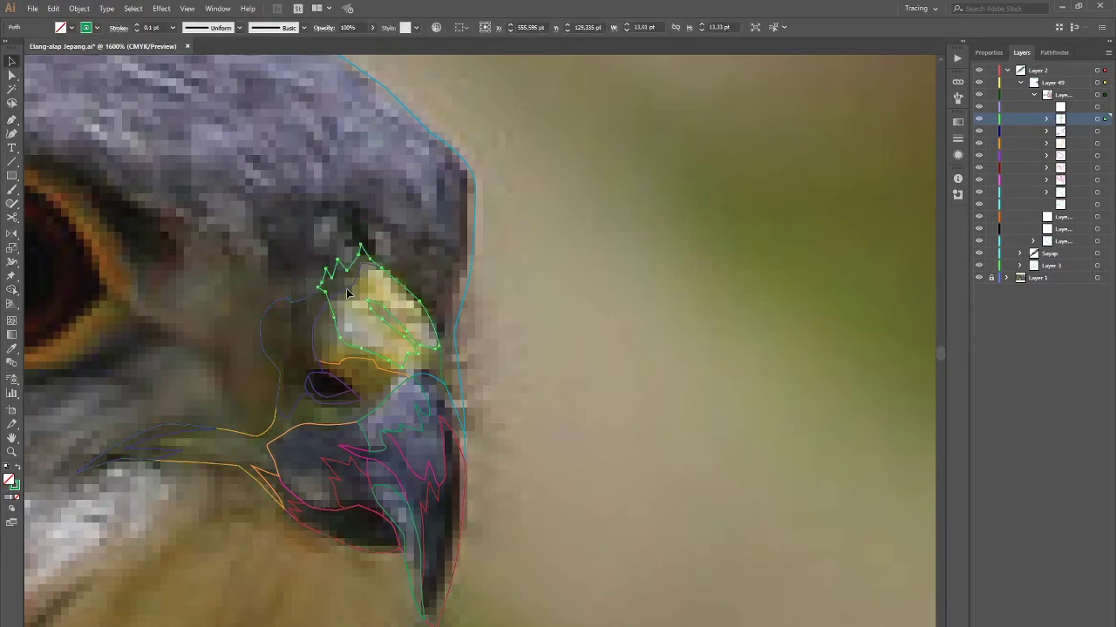
left_click(323, 336)
scroll(393, 406, "down", 2)
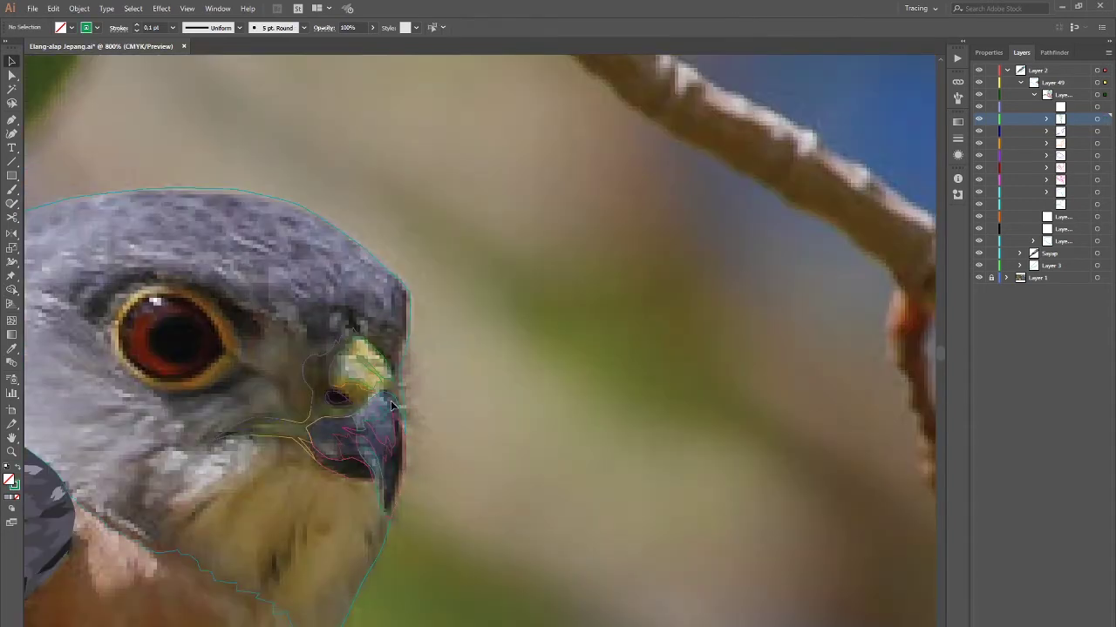
left_click(1096, 119)
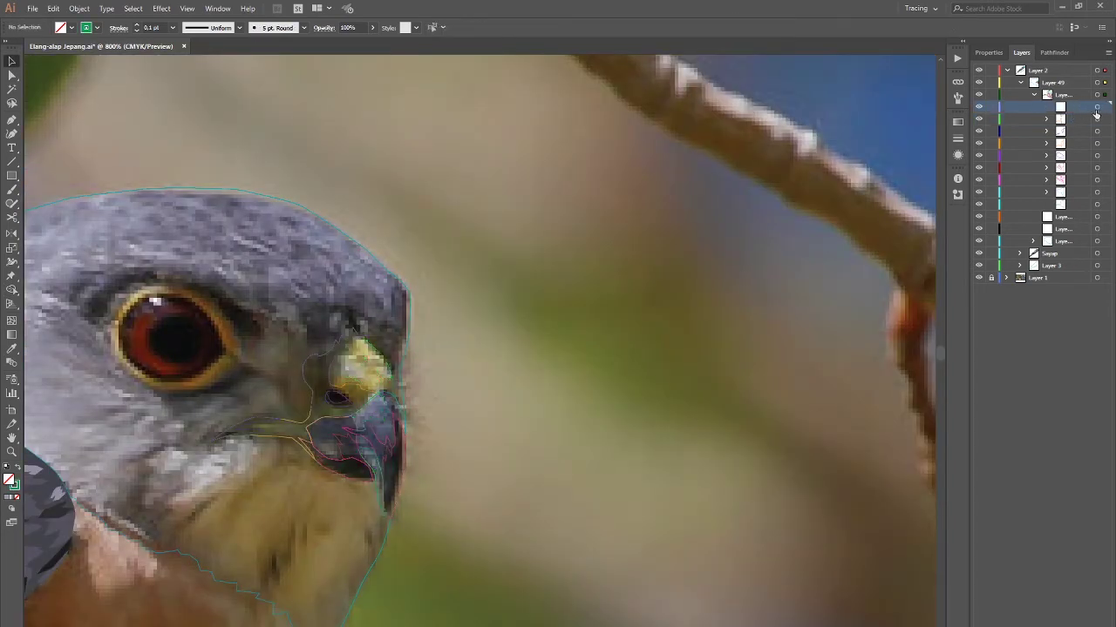
Step: Sample an ochre-yellow fill from the photo onto the cere with the Eyedropper
key("i")
left_click(364, 364)
left_click(375, 399, "ctrl")
left_click(375, 399, "ctrl")
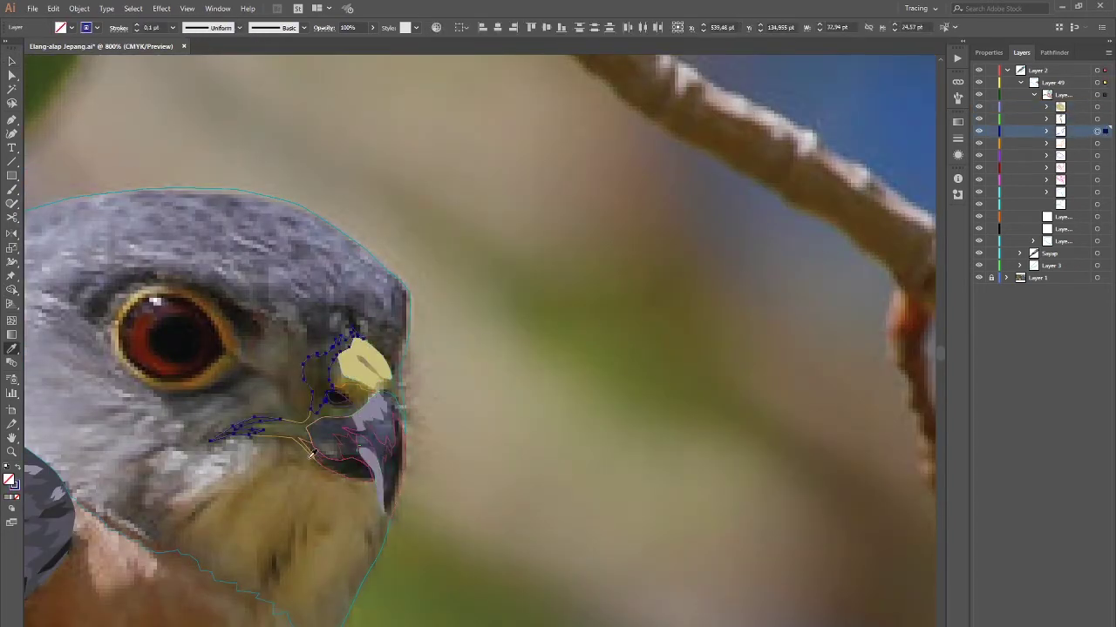
left_click(321, 359, "ctrl")
Step: Fill the nostril path with black
left_click(337, 397, "ctrl")
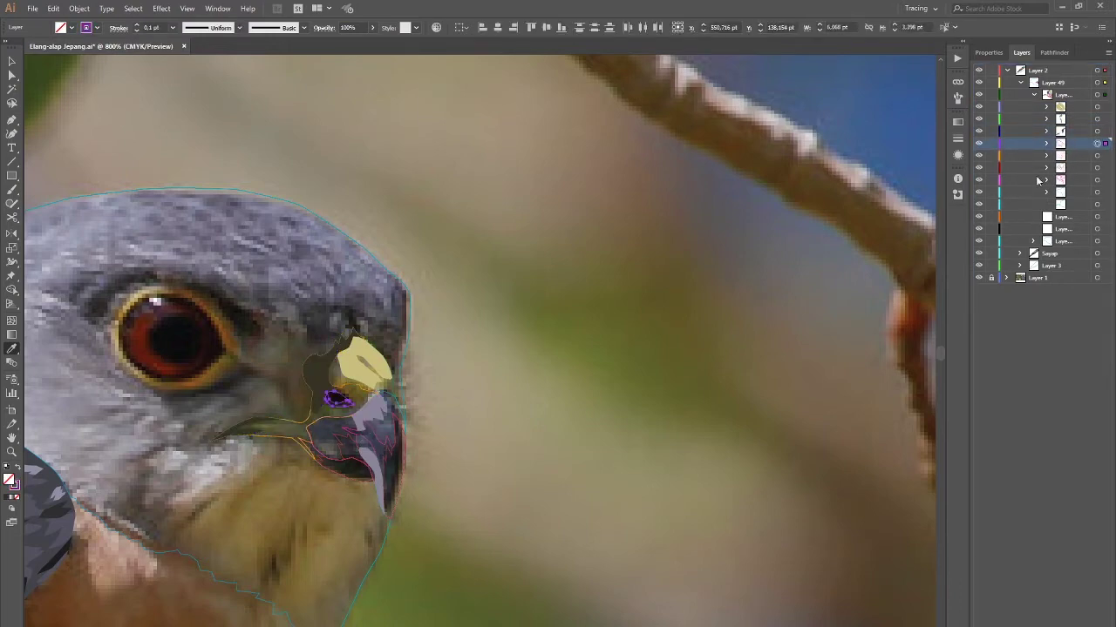
scroll(309, 404, "up", 3)
left_click(420, 397)
scroll(421, 397, "down", 3)
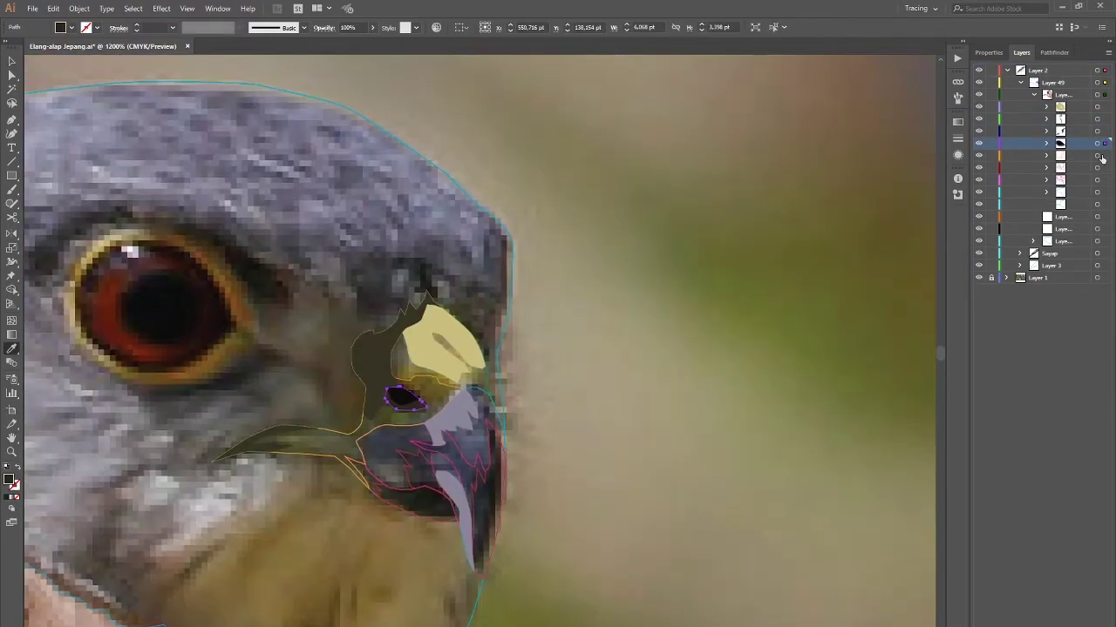
left_click(440, 399, "ctrl")
Step: Select the beak pieces and the lower-beak outline
key("p")
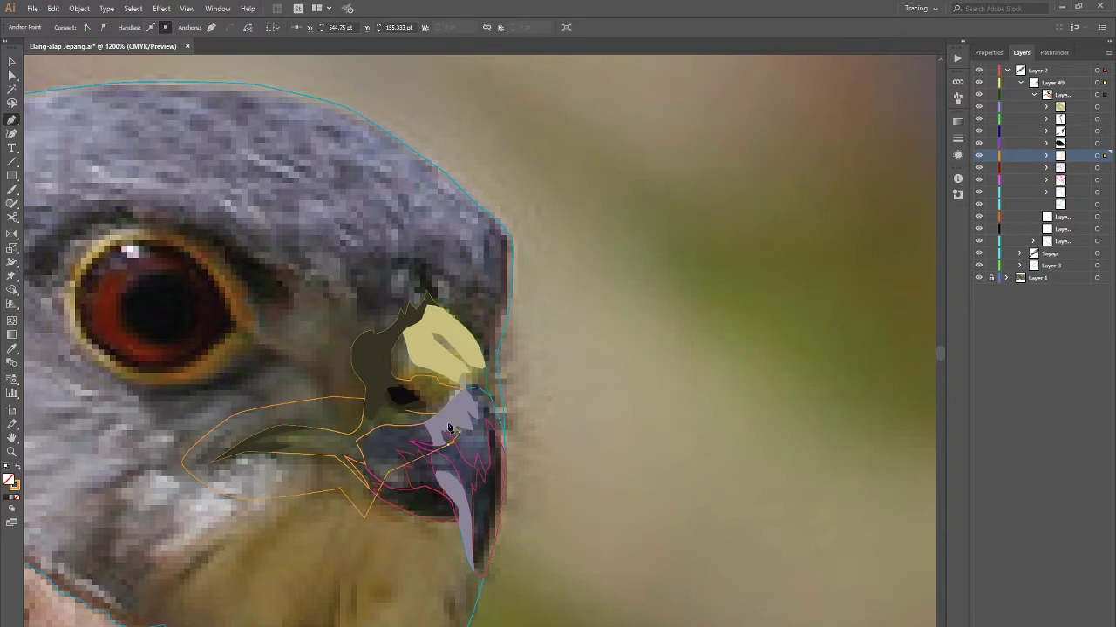
left_click(327, 519, "ctrl")
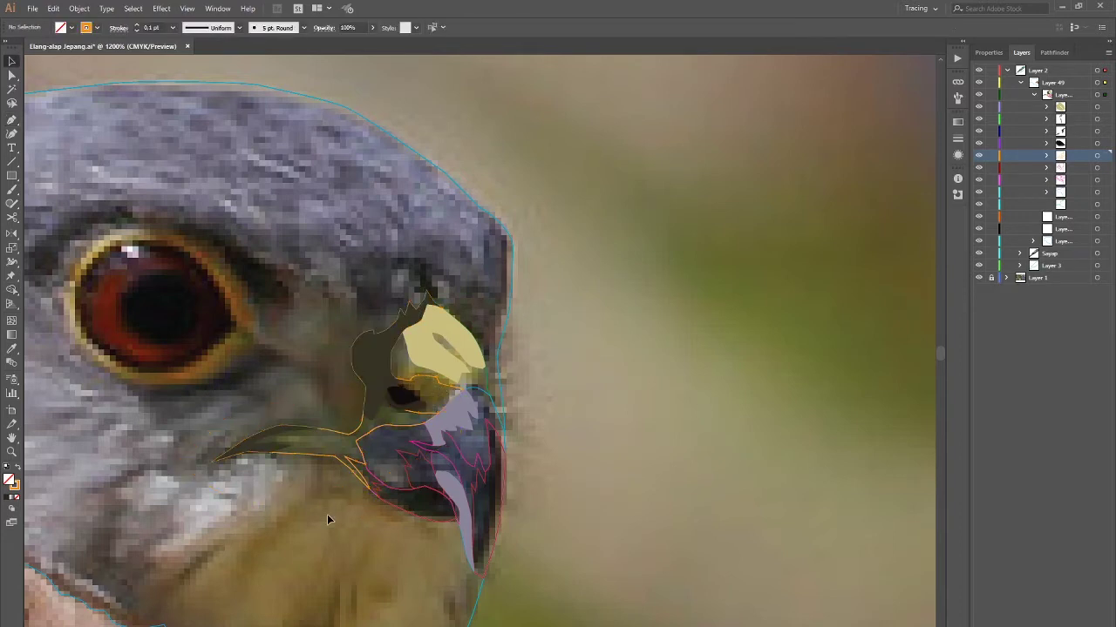
left_click(450, 395)
left_click(353, 443)
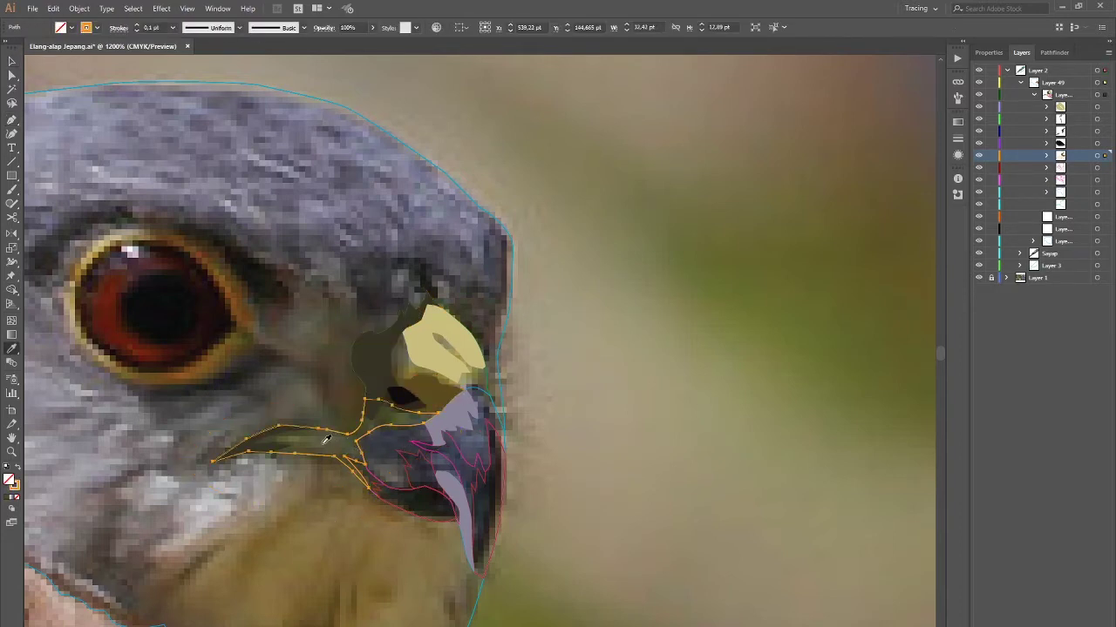
key("v")
Step: Give the lower mandible a dark fill
left_click(418, 489)
left_click(392, 410)
left_click(434, 512)
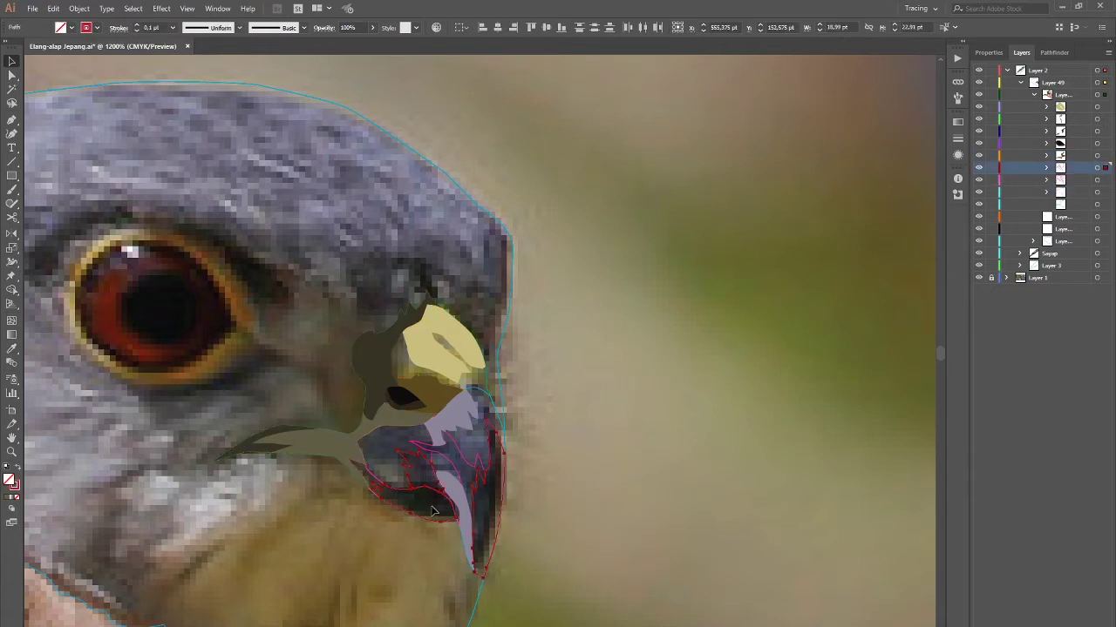
left_click(430, 496)
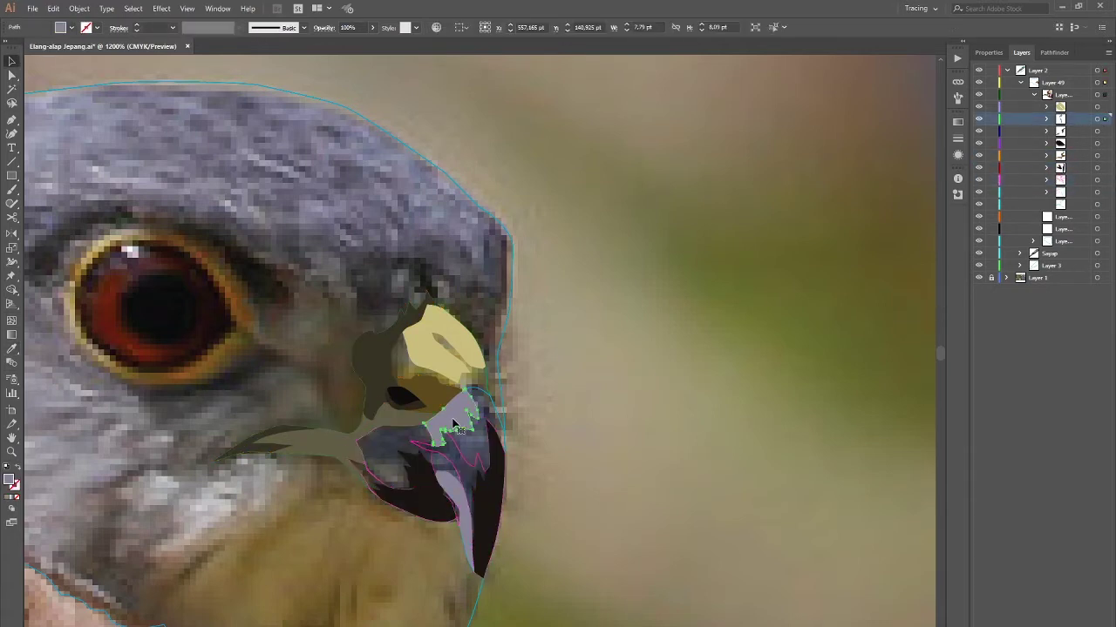
Step: Draw a closed loop path inside the lower beak with the Pen
key("p")
scroll(418, 488, "up", 2)
left_click(300, 449)
left_click(418, 503)
left_click(410, 450)
key("v")
key("shift+x")
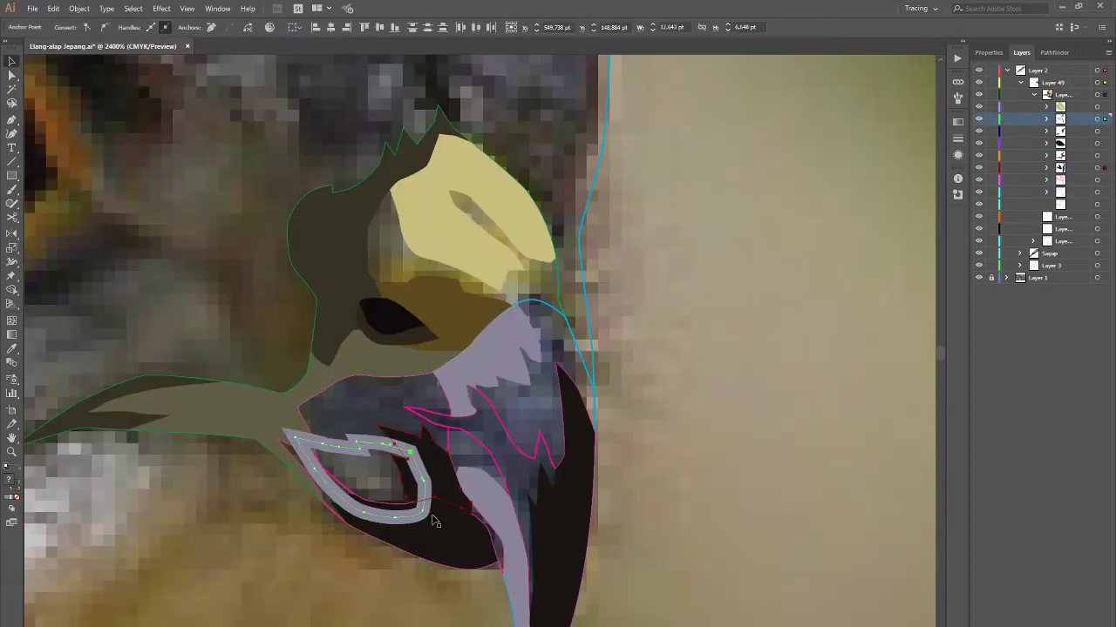
Step: Turn the loop into a grey-filled shape over the dark lower beak
left_click(398, 481)
left_click(368, 485)
key("shift+m")
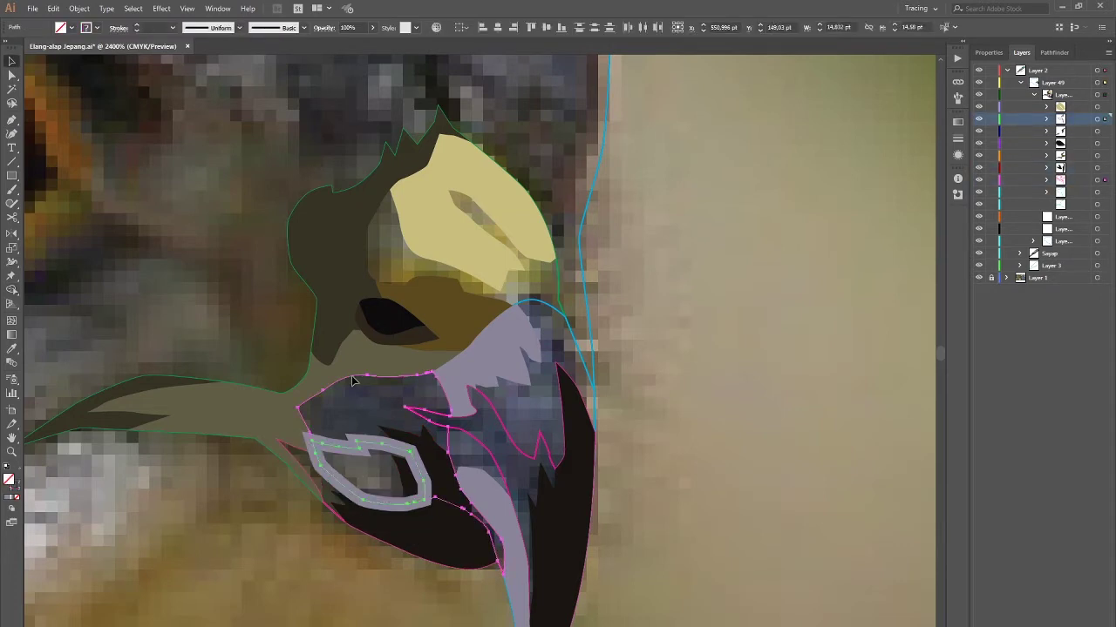
key("v")
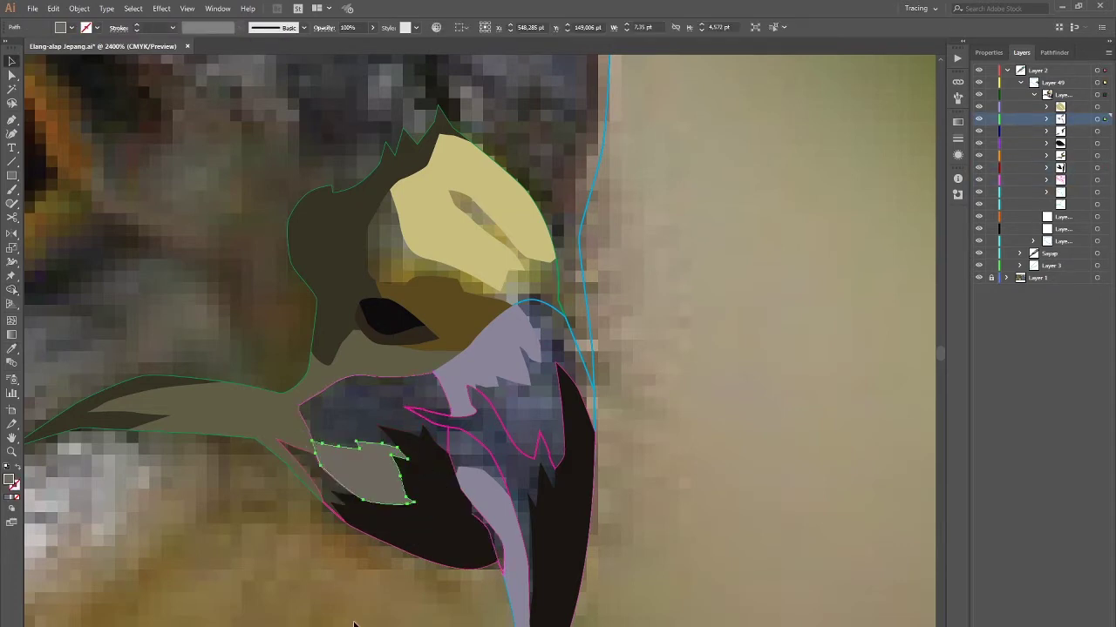
key("shift+x")
Step: Give the lower beak piece a slate fill from the swatches
scroll(480, 340, "up", 1)
left_click(1105, 180)
scroll(508, 307, "down", 5)
key("v")
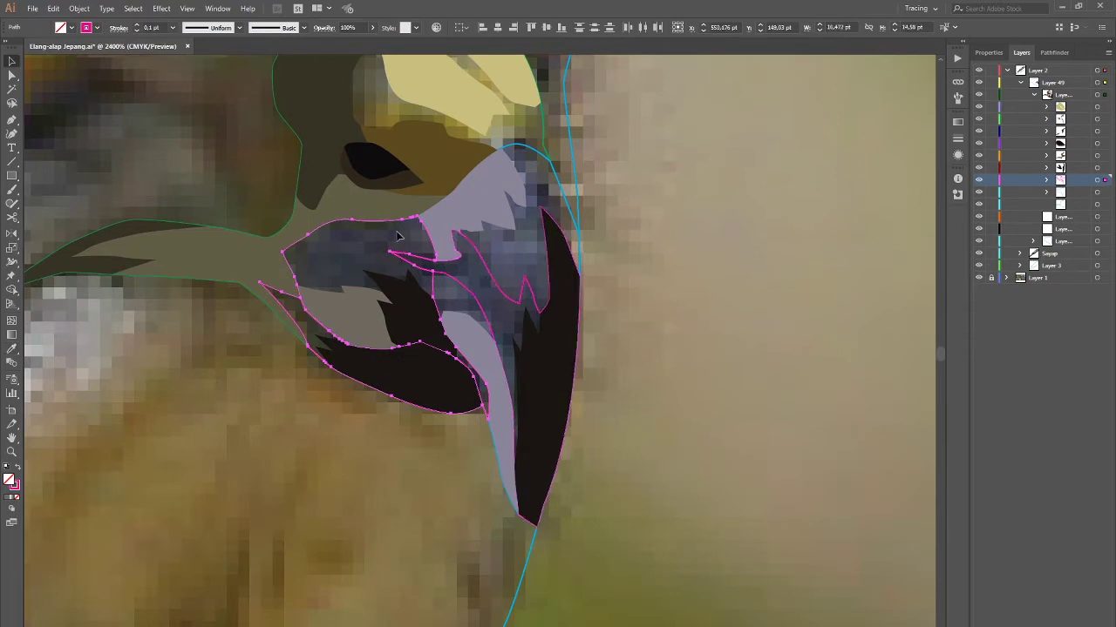
left_click(323, 304)
left_click(1047, 180)
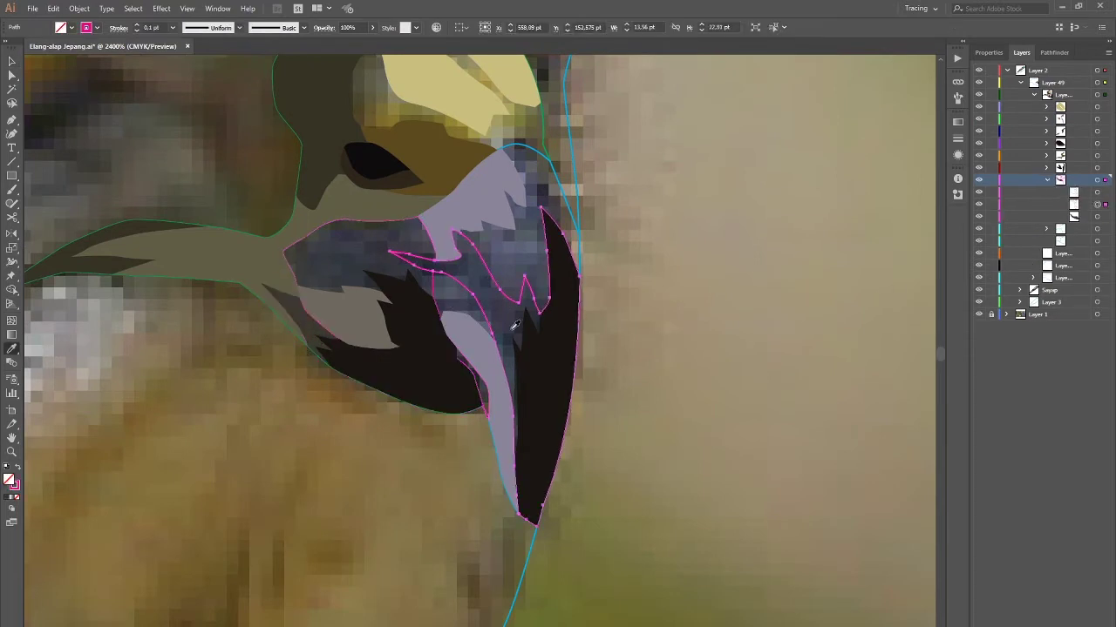
Step: Fill the head patch above the beak with an olive shade
key("i")
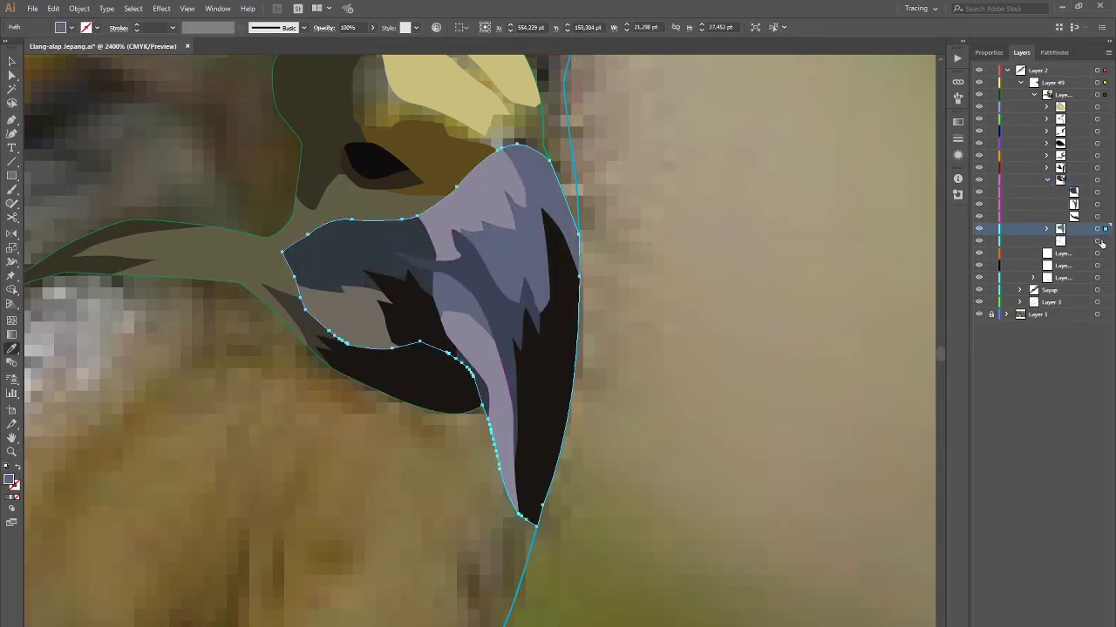
scroll(634, 245, "up", 4)
left_click(471, 253, "ctrl")
double_click(8, 479)
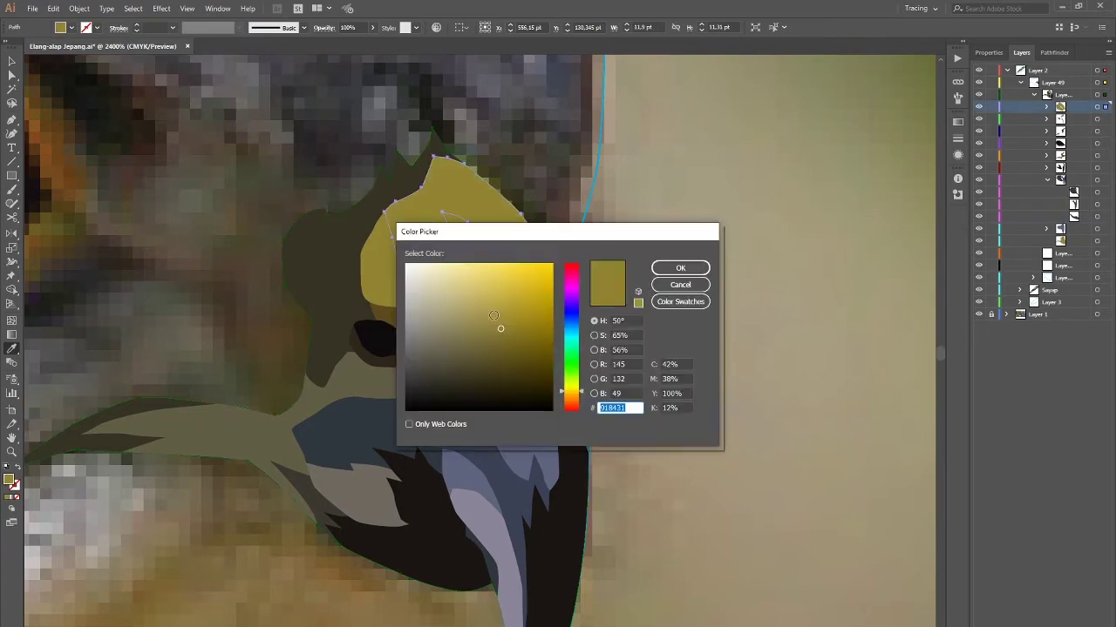
left_click(680, 266)
scroll(610, 392, "down", 4)
left_click(538, 411)
Step: Darken the small beak piece's fill, then edit the red-outlined beak shape's fill
scroll(537, 416, "up", 3)
left_click(522, 457, "ctrl")
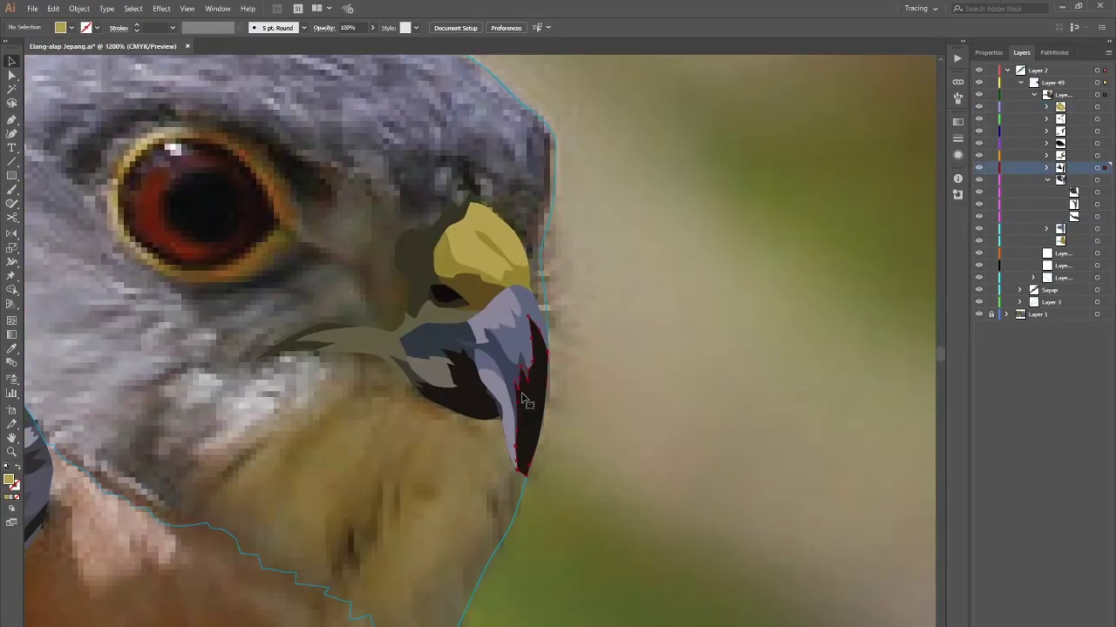
double_click(9, 478)
left_click(451, 379)
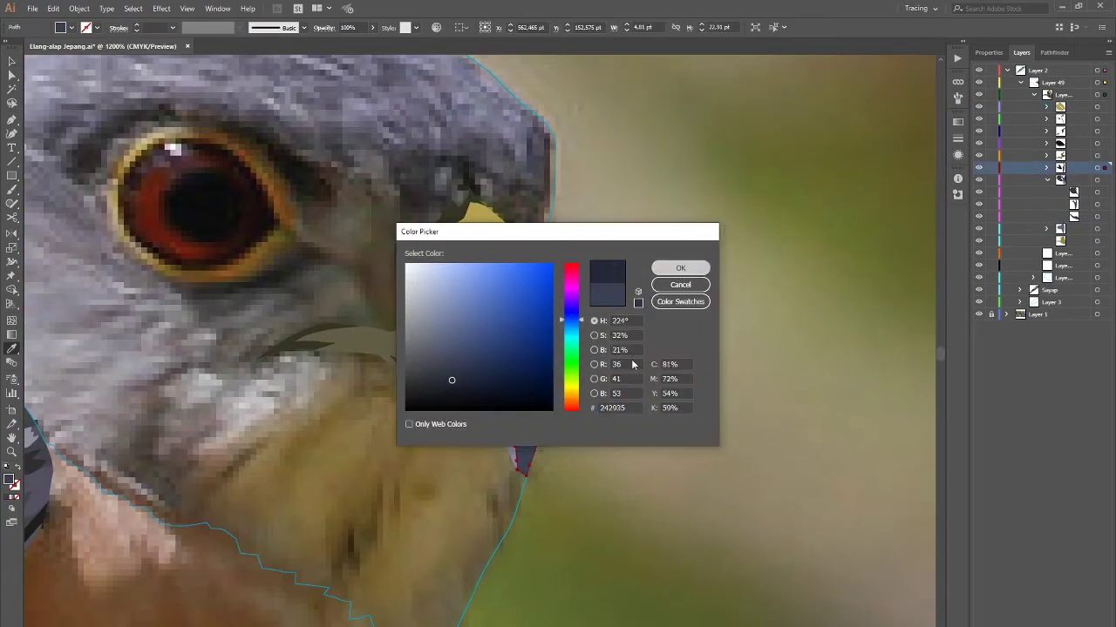
left_click(680, 267)
left_click(453, 362, "ctrl")
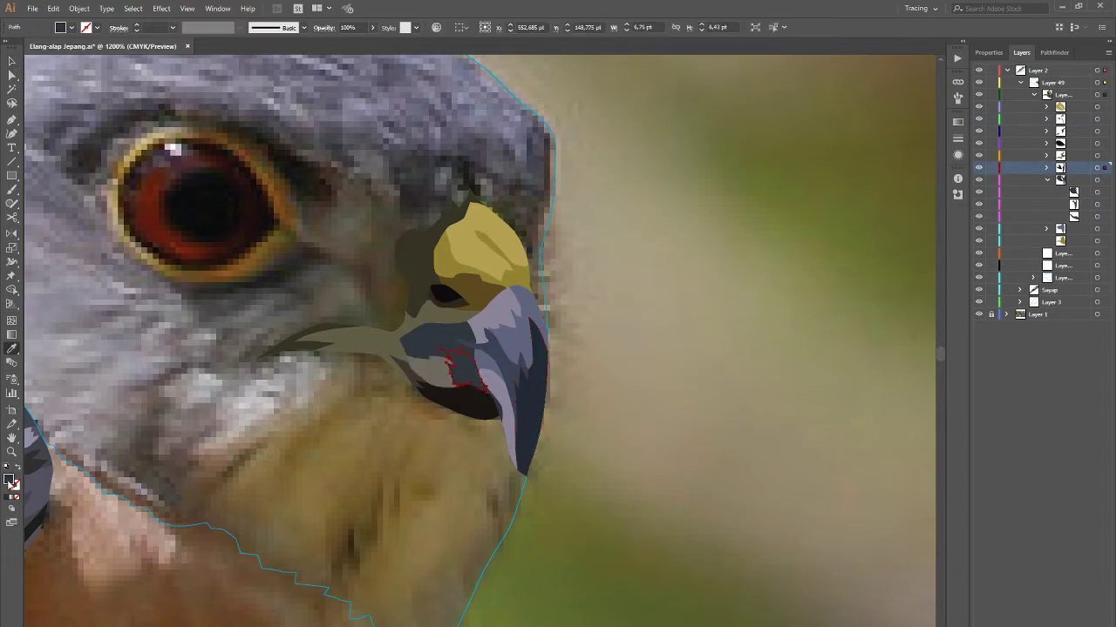
double_click(9, 479)
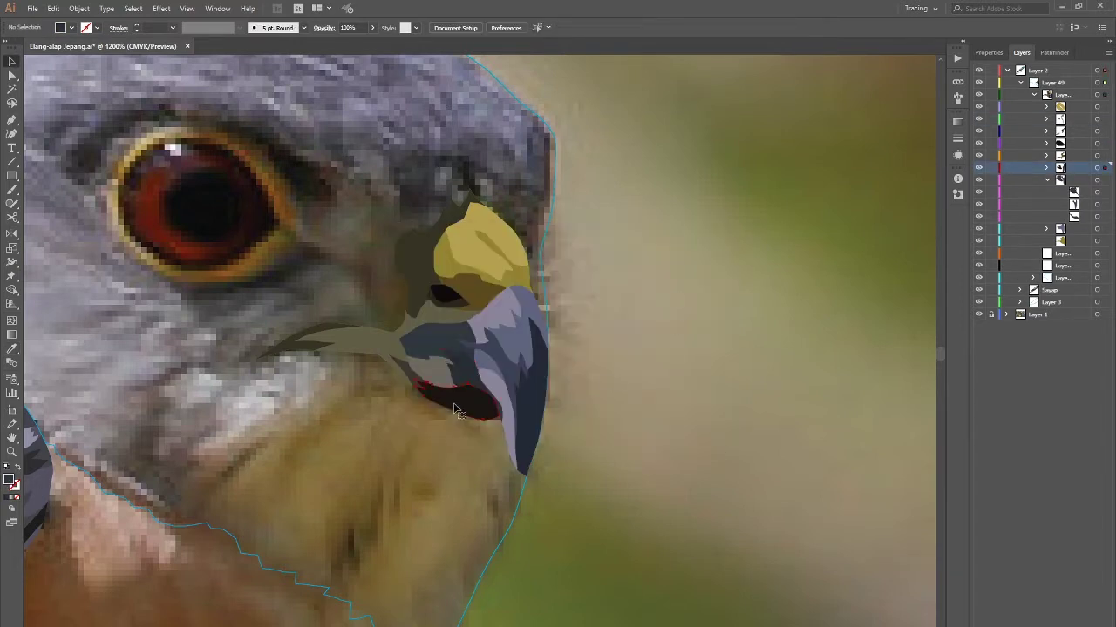
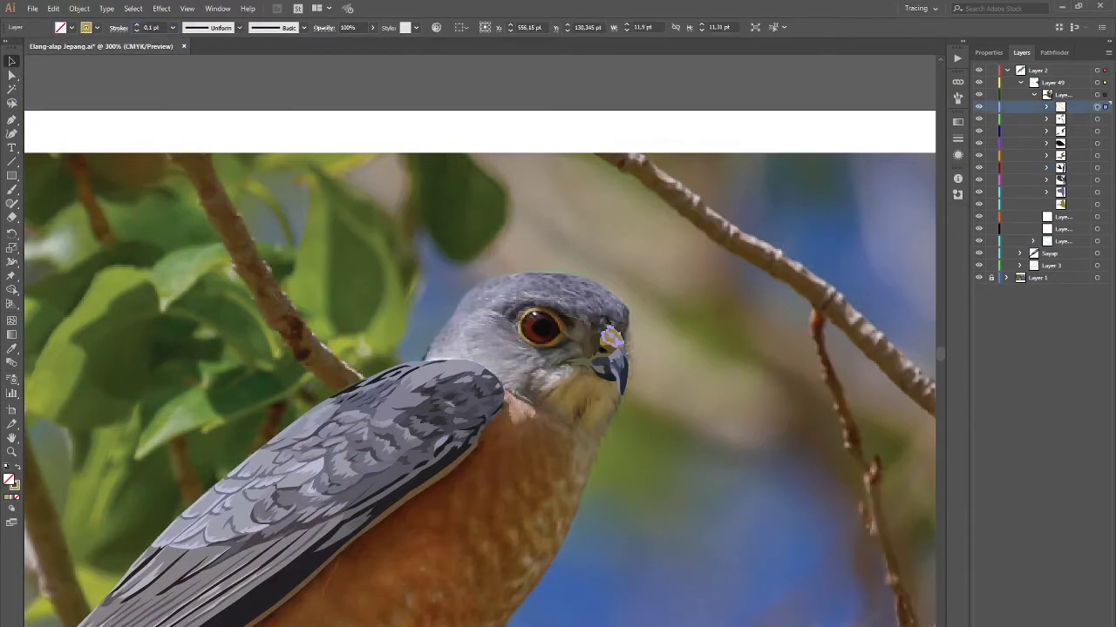
Step: Expand the beak layer and step through its sub-paths in the Layers panel
key("ctrl+alt+[")
left_click(1045, 119)
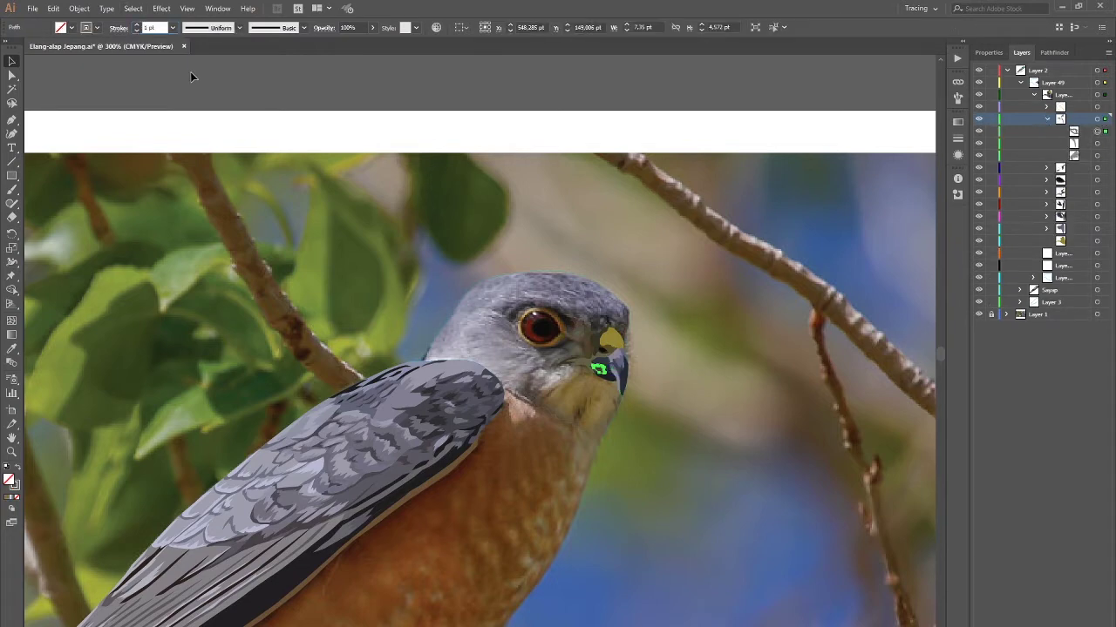
left_click(1105, 143)
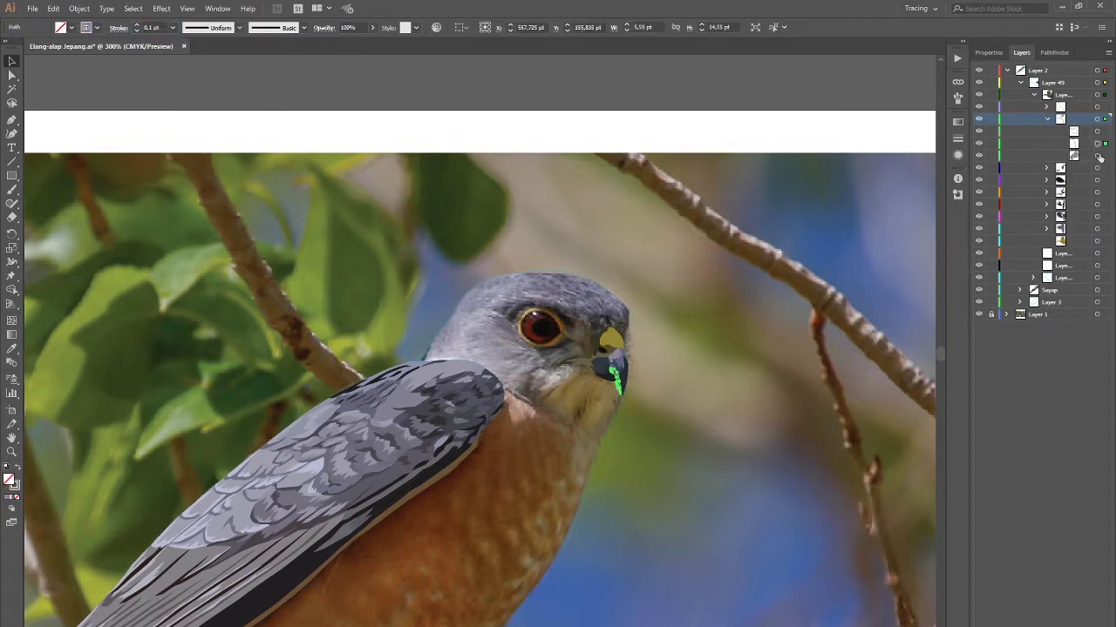
left_click(1098, 156)
left_click(150, 27)
left_click(1105, 168)
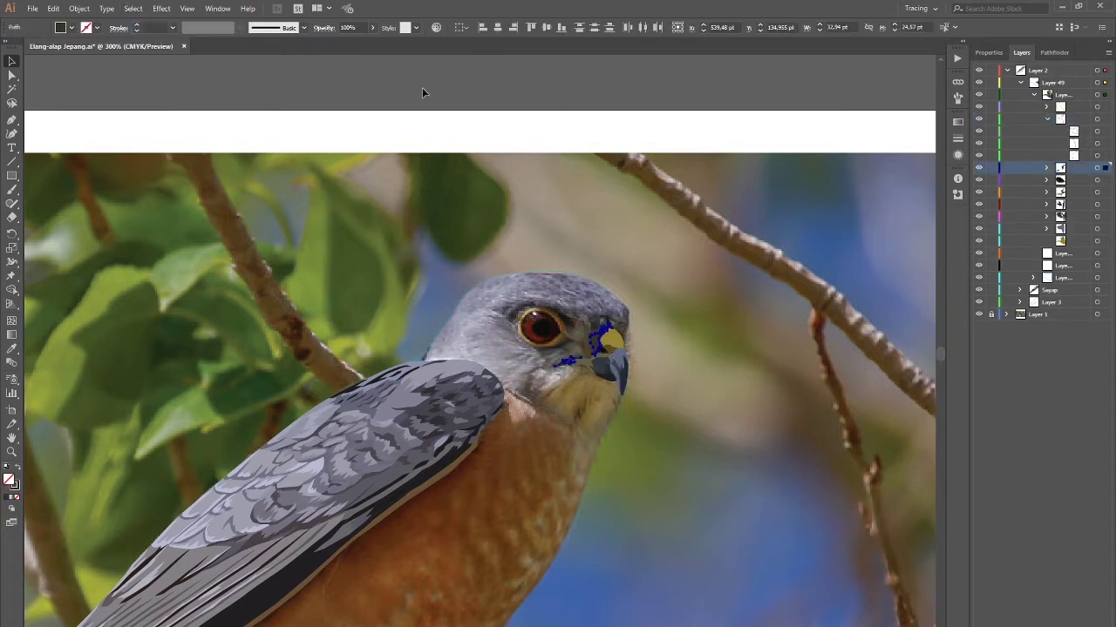
left_click(1105, 179)
left_click(1047, 180)
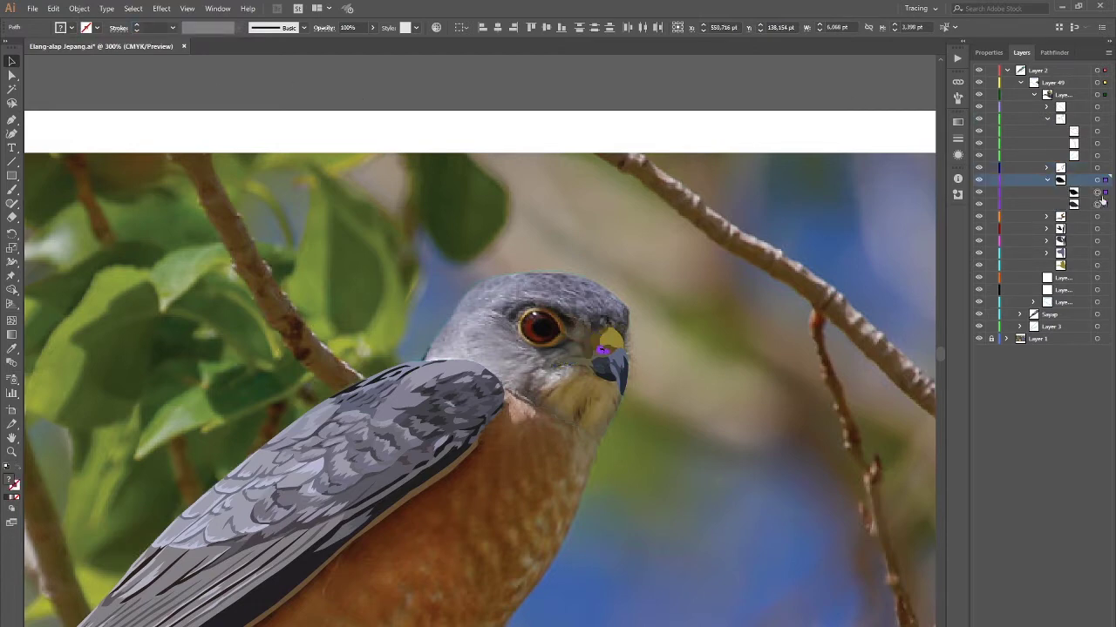
left_click(1105, 192)
left_click(1105, 203)
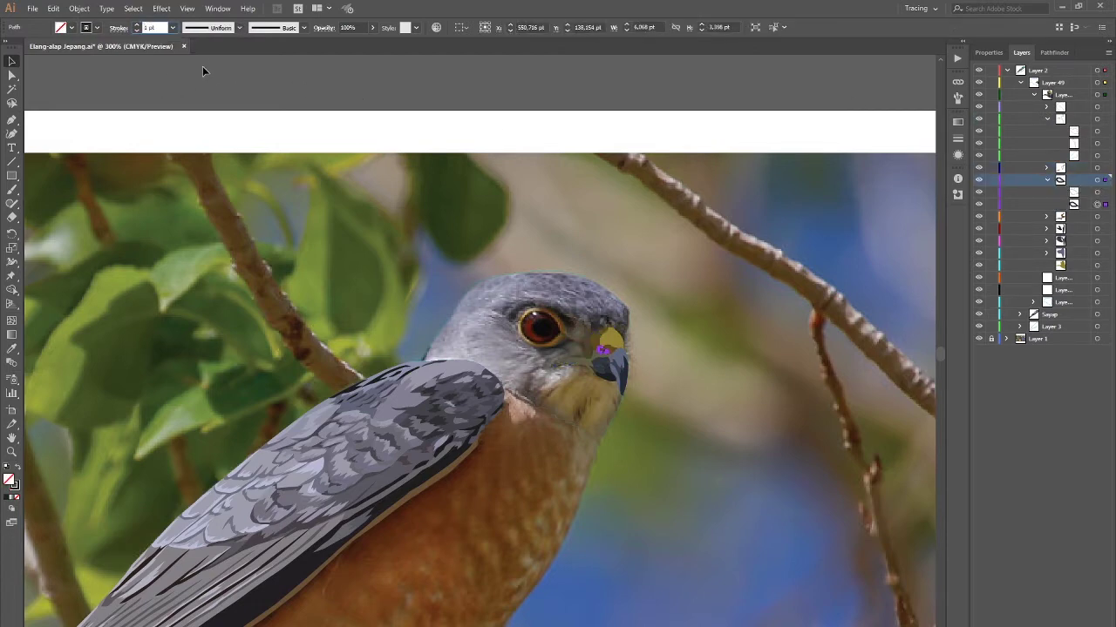
left_click(157, 27)
type("0.1")
Step: Select the orange beak-area and upper-beak child paths, swapping one path's fill and stroke
left_click(1105, 216)
left_click(1047, 216)
left_click(1105, 228)
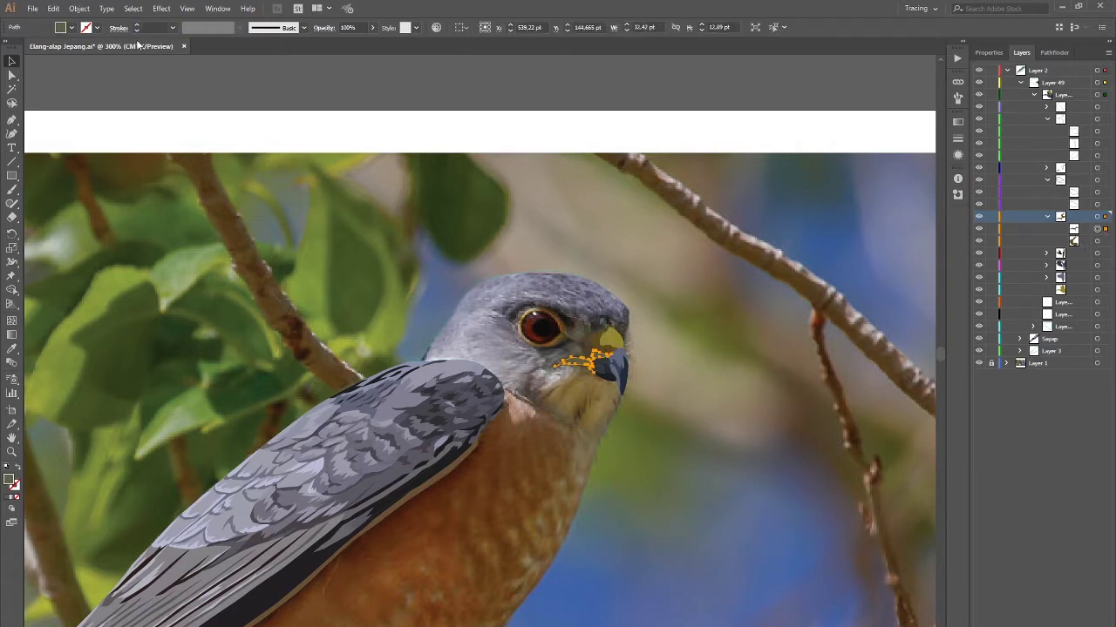
left_click(1105, 240)
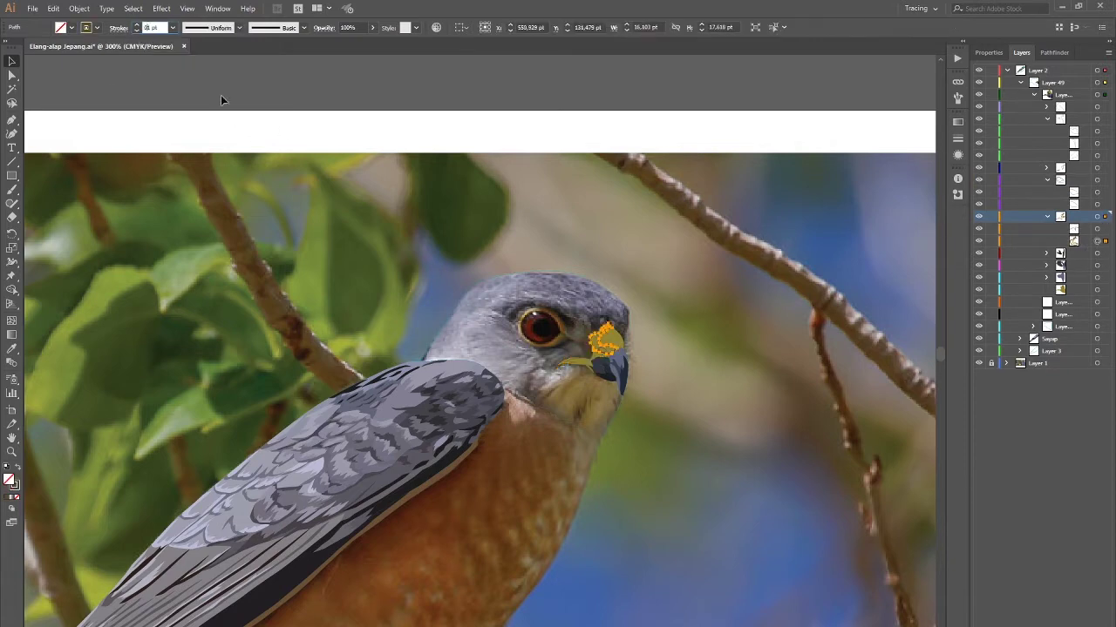
left_click(1105, 253)
left_click(1047, 253)
left_click(1105, 265)
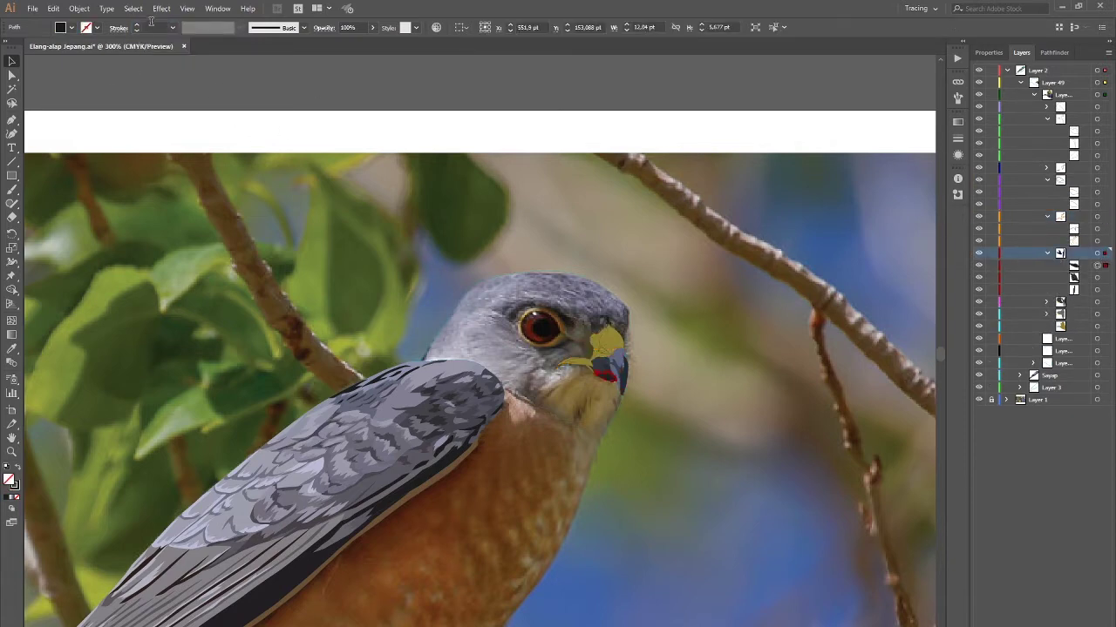
key("ctrl+alt+bracketleft")
key("shift+x")
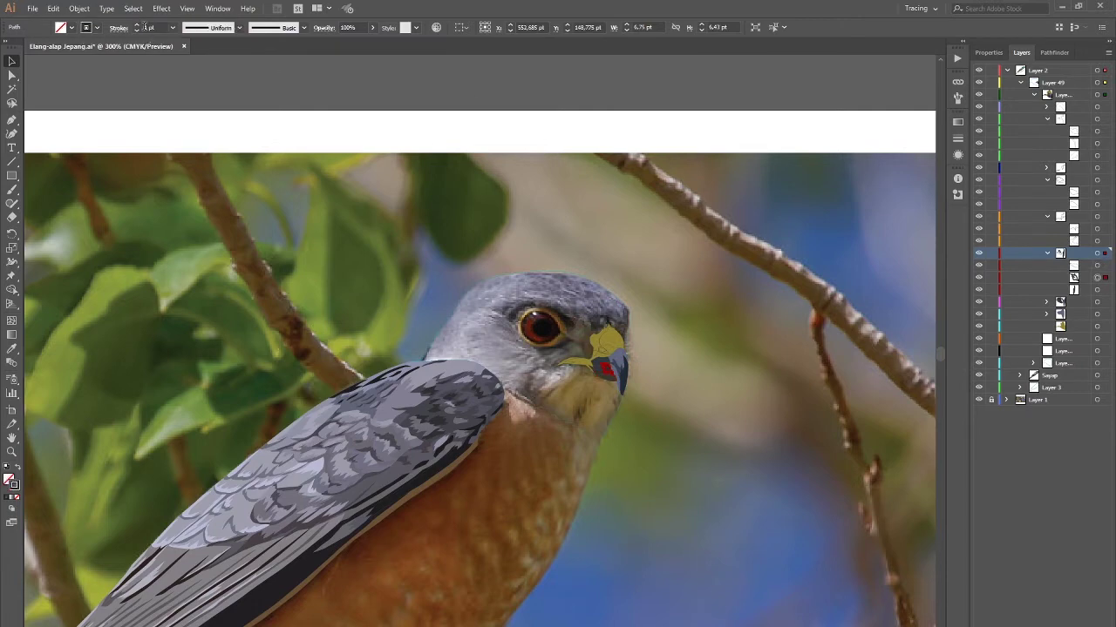
Step: Select the beak group and beak outline group, then clear the selection
left_click(1105, 302)
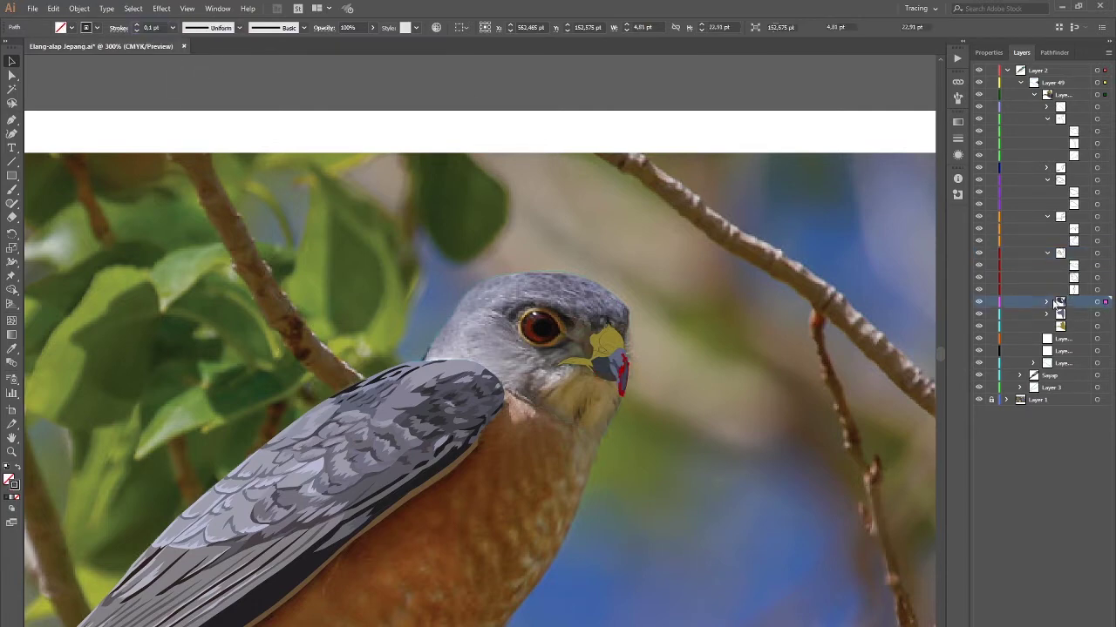
left_click(1105, 314)
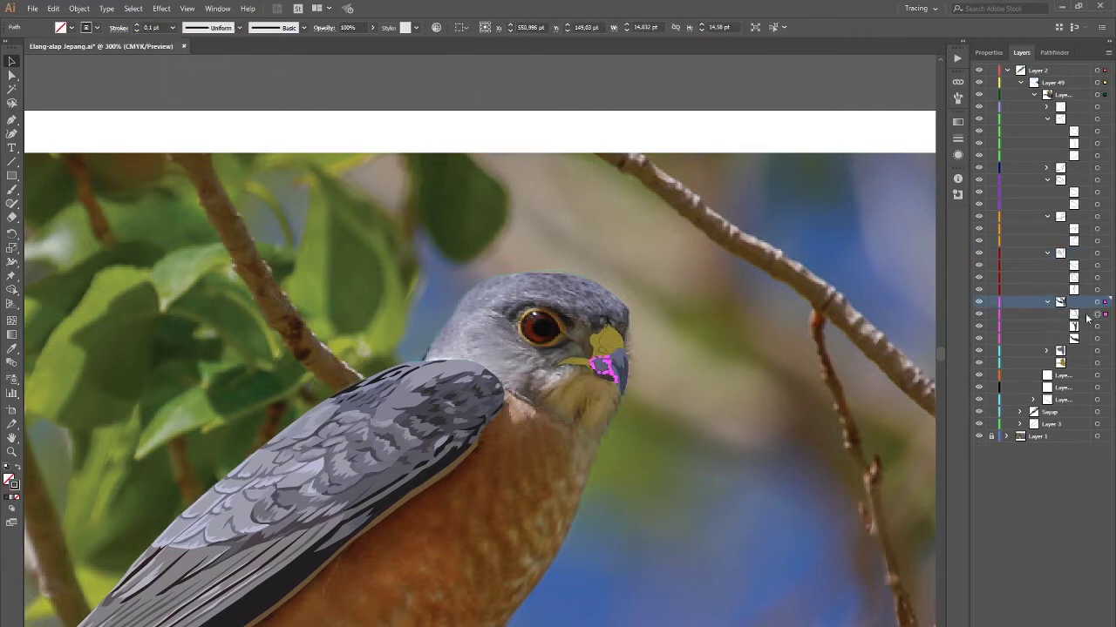
left_click(1105, 326)
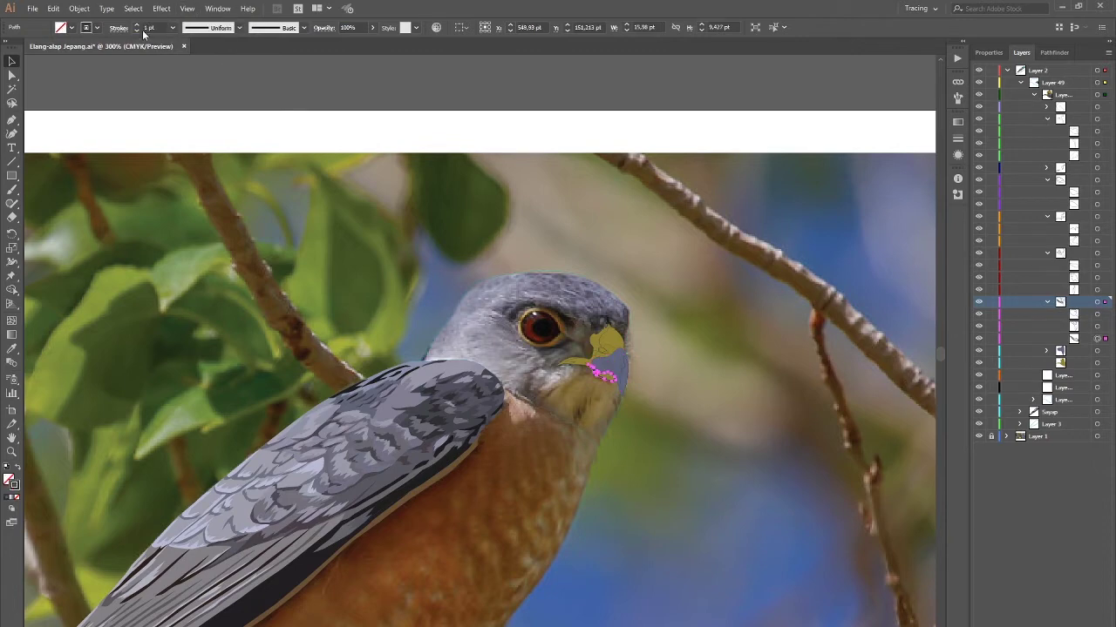
left_click(1046, 351)
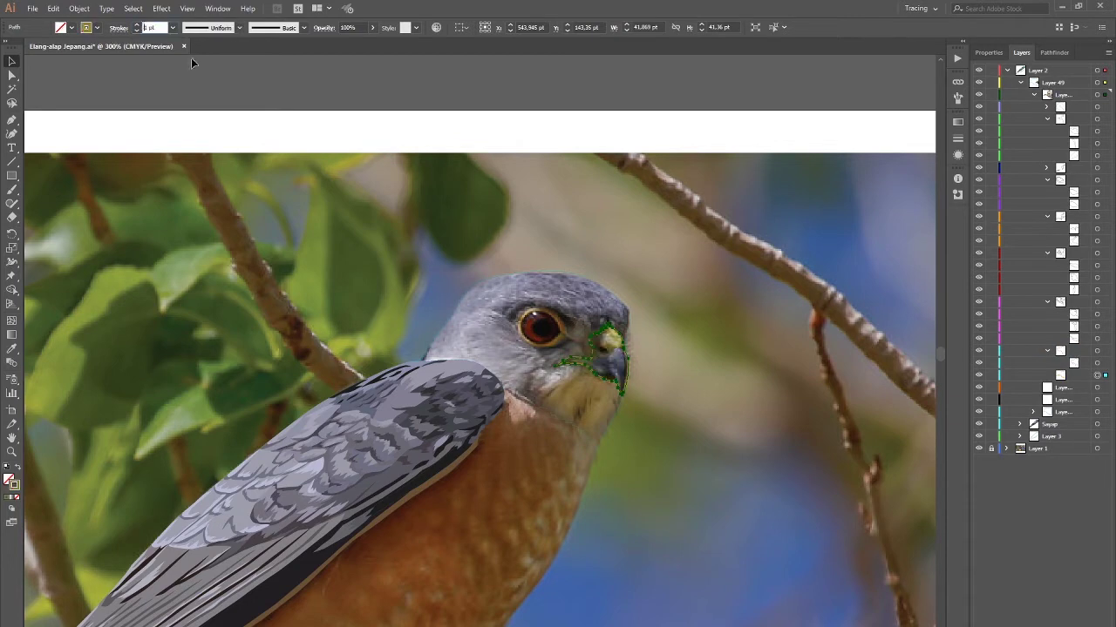
type("0,1")
left_click(734, 415)
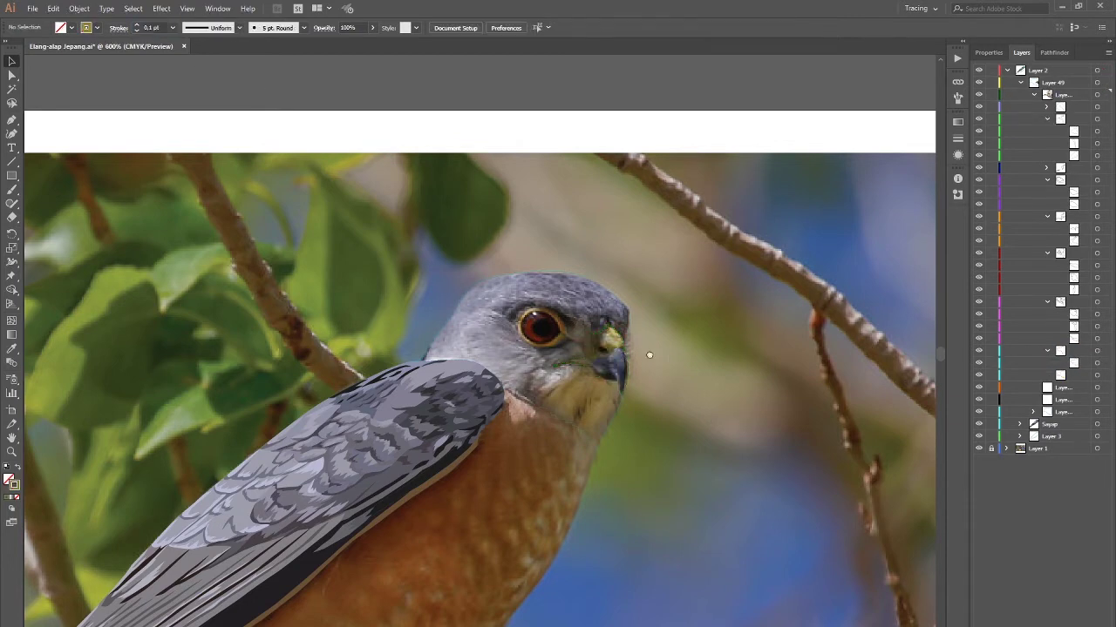
scroll(647, 354, "up", 2)
Step: Fill the upper beak pale yellow and the lower beak paths pale blue-grey
left_click(1105, 107)
key("i")
left_click(700, 296)
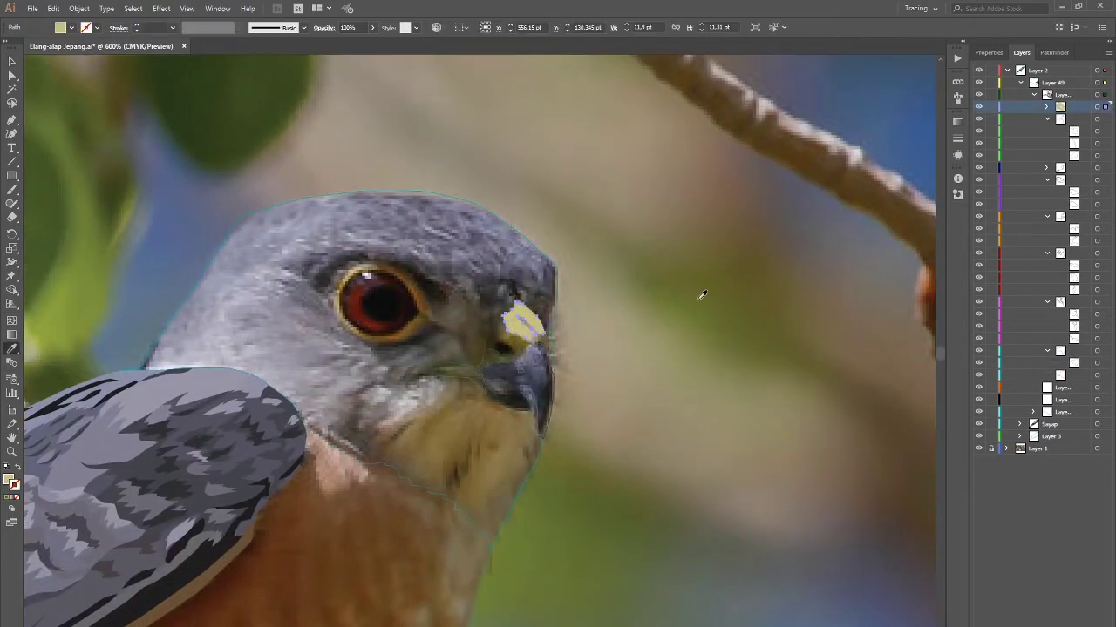
left_click(1105, 119)
key("p")
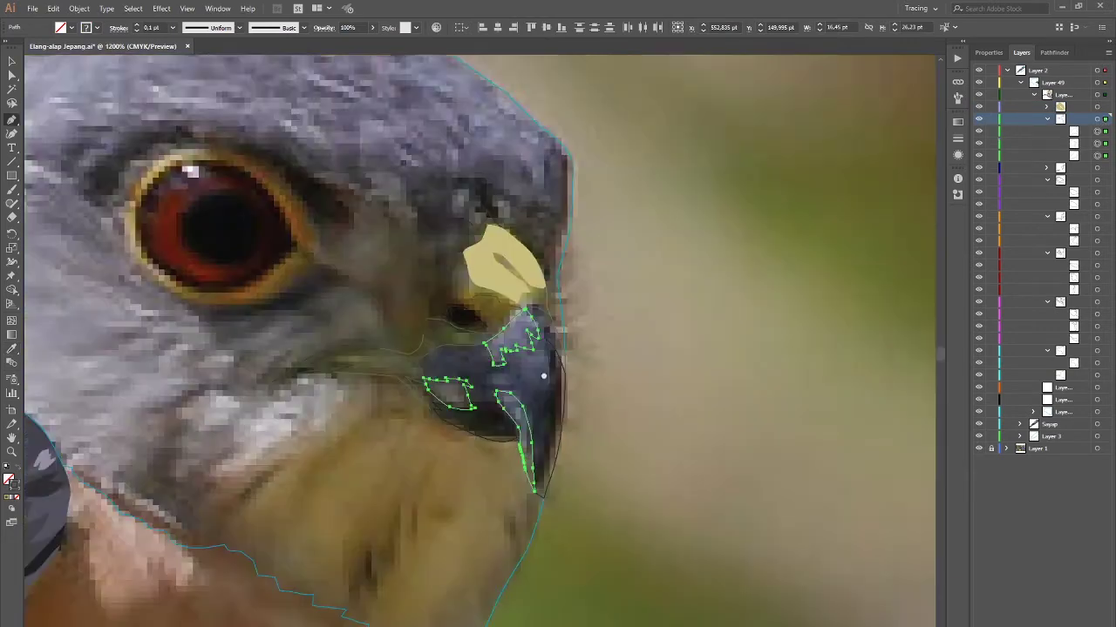
key("ctrl+plus")
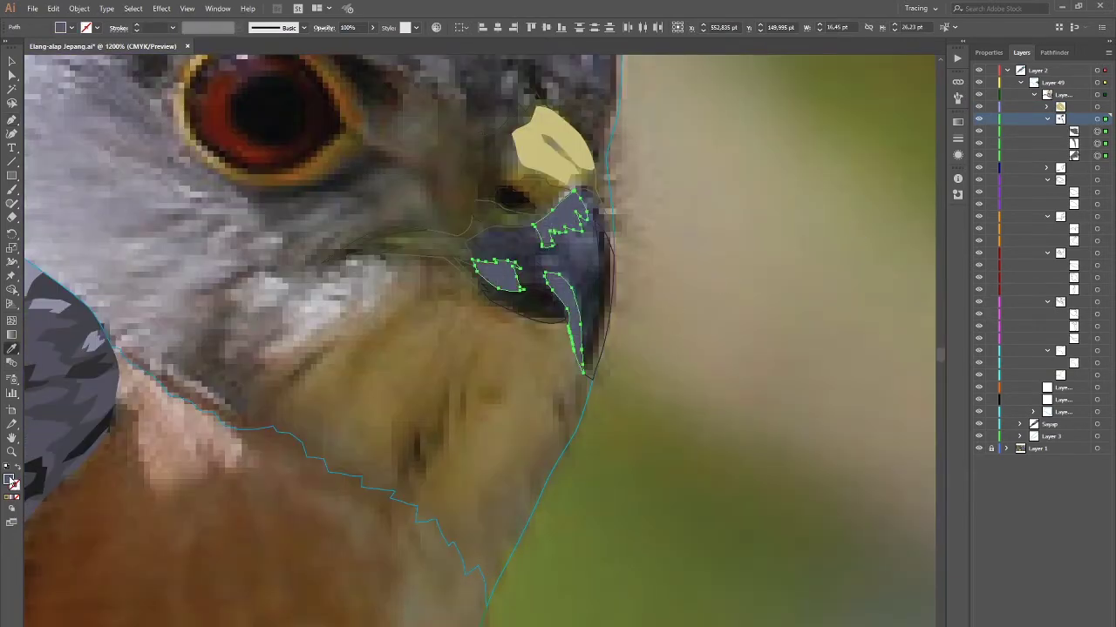
double_click(9, 479)
left_click(667, 267)
key("v")
key("ctrl+shift+a")
Step: Fill the path near the eye with sampled olive-yellow, then select the nostril path
left_click(1096, 168)
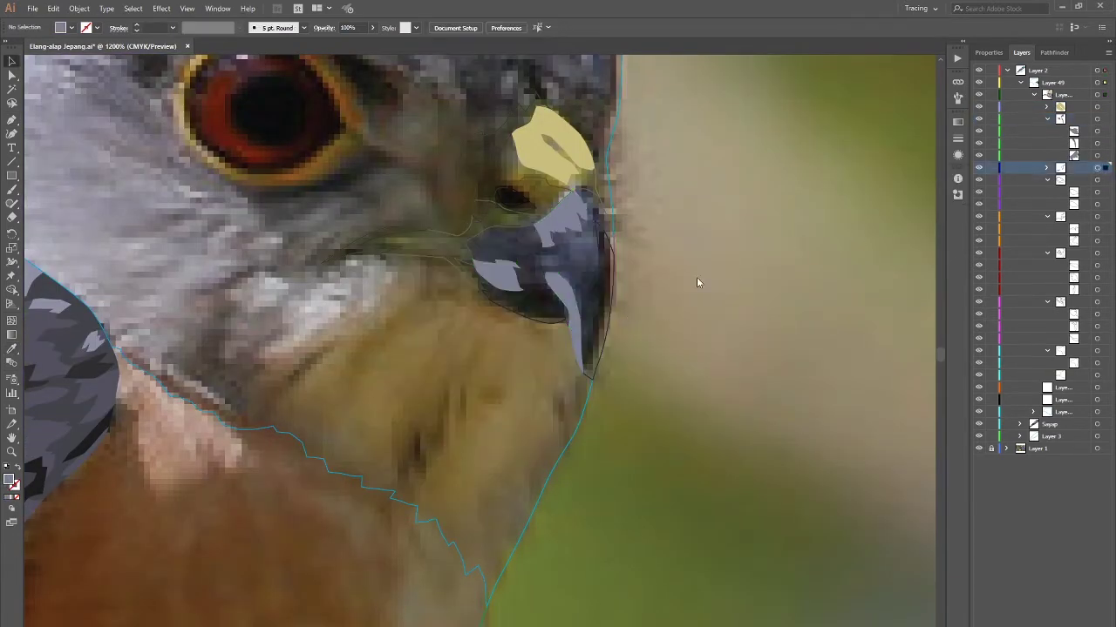
key("i")
left_click(522, 170)
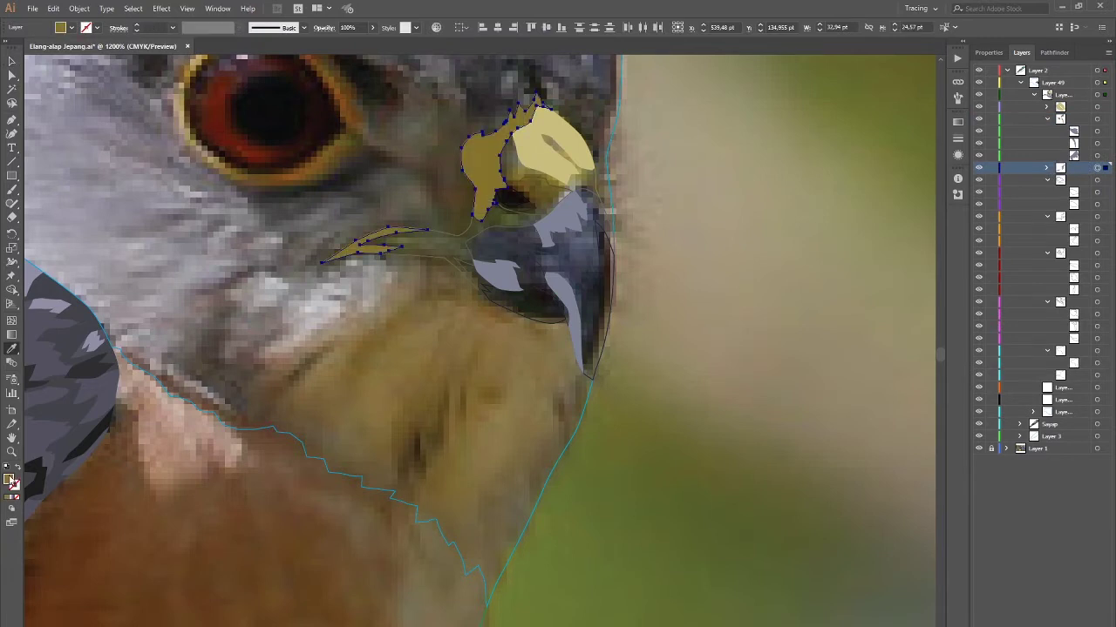
double_click(9, 478)
left_click(674, 267)
left_click(1096, 179)
key("v")
key("ctrl+plus")
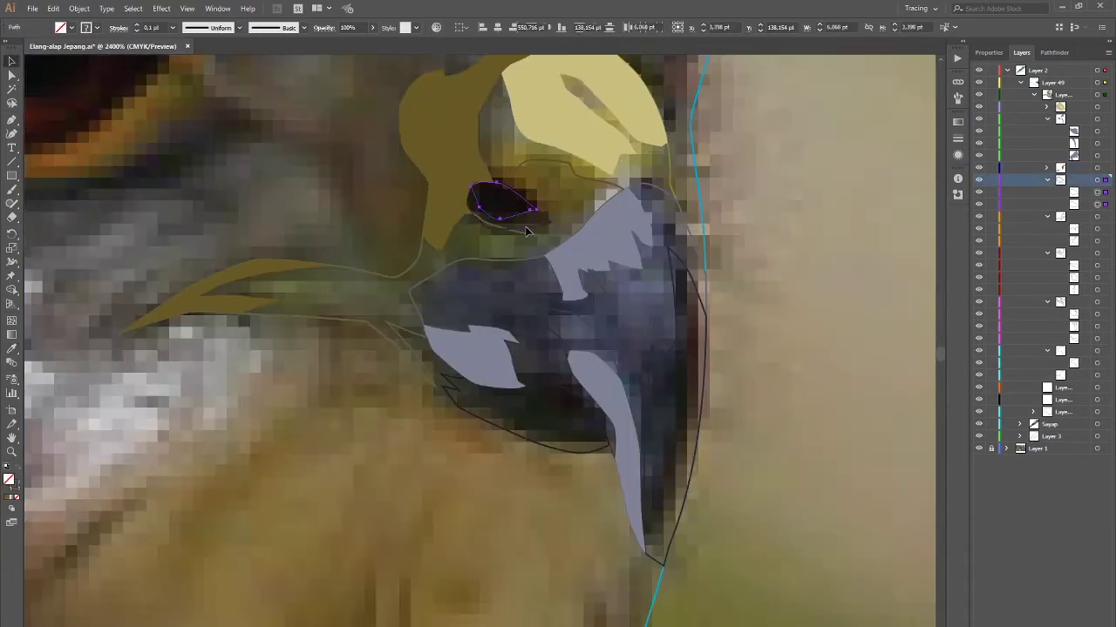
Step: Confirm the fill colours of the upper and lower brown beak paths
key("i")
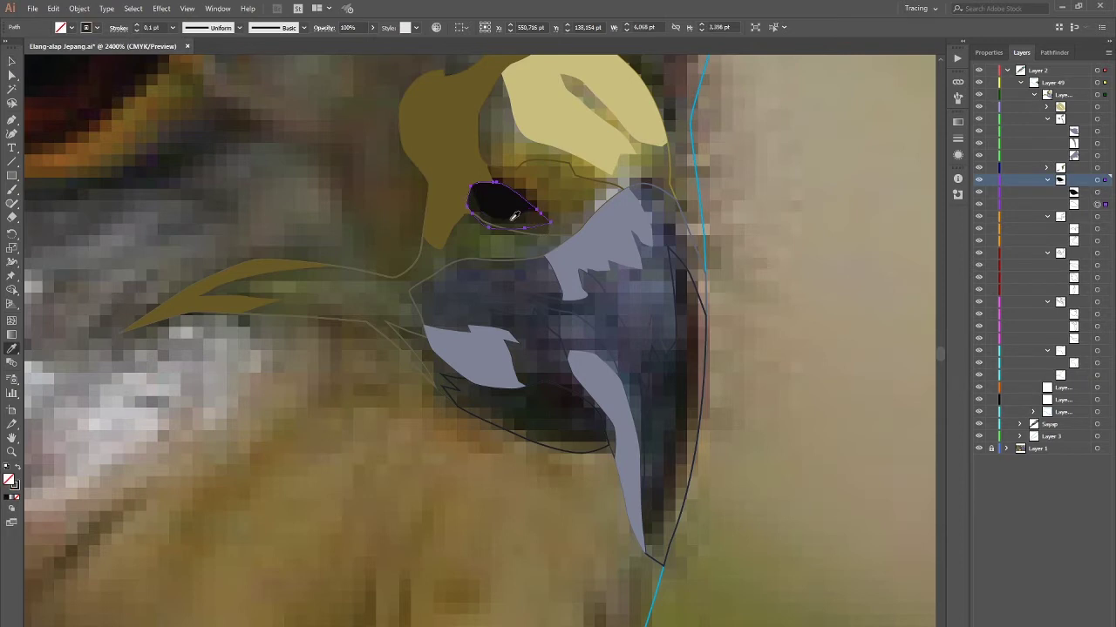
scroll(733, 233, "down", 1, "alt")
left_click(523, 200)
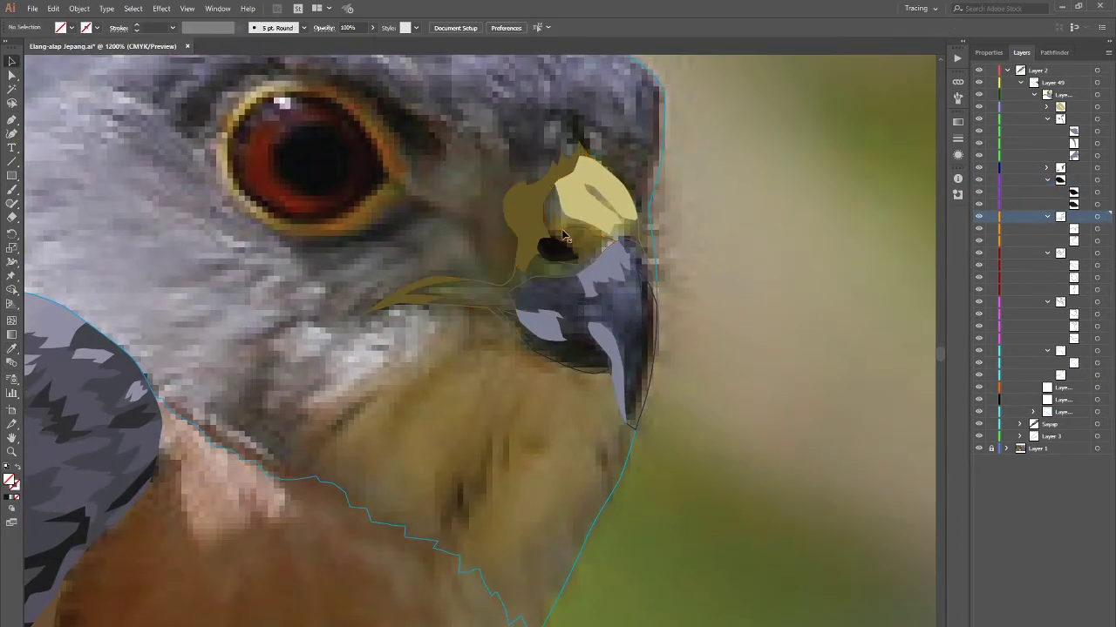
double_click(9, 479)
key("Return")
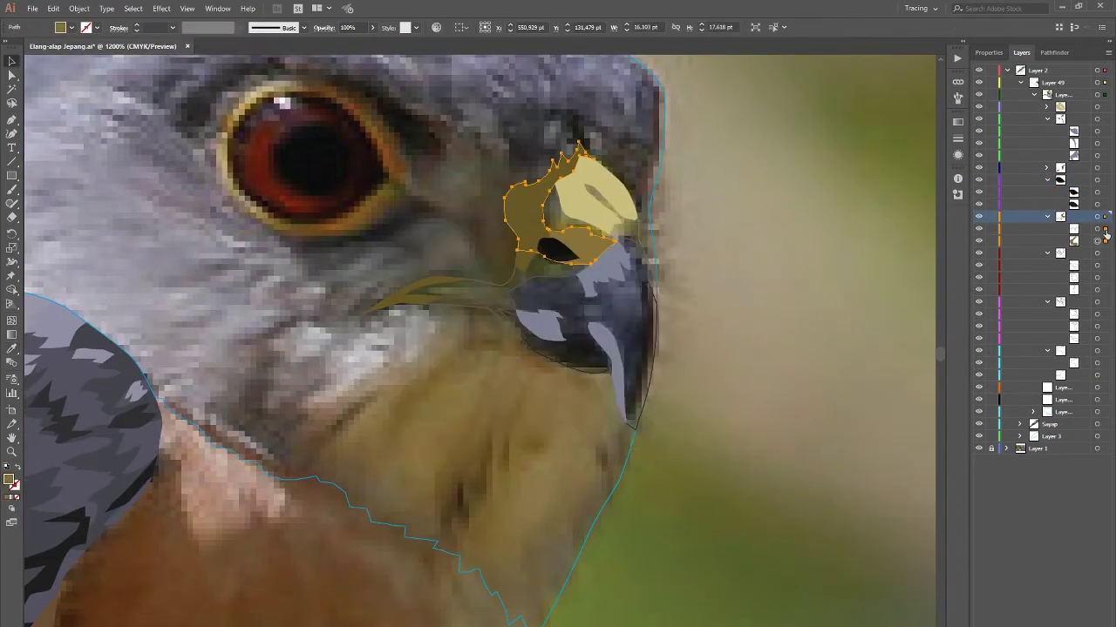
left_click(1104, 239)
double_click(9, 480)
key("Return")
Step: Apply the dark beak fill and set the fill for the beak path group
key("i")
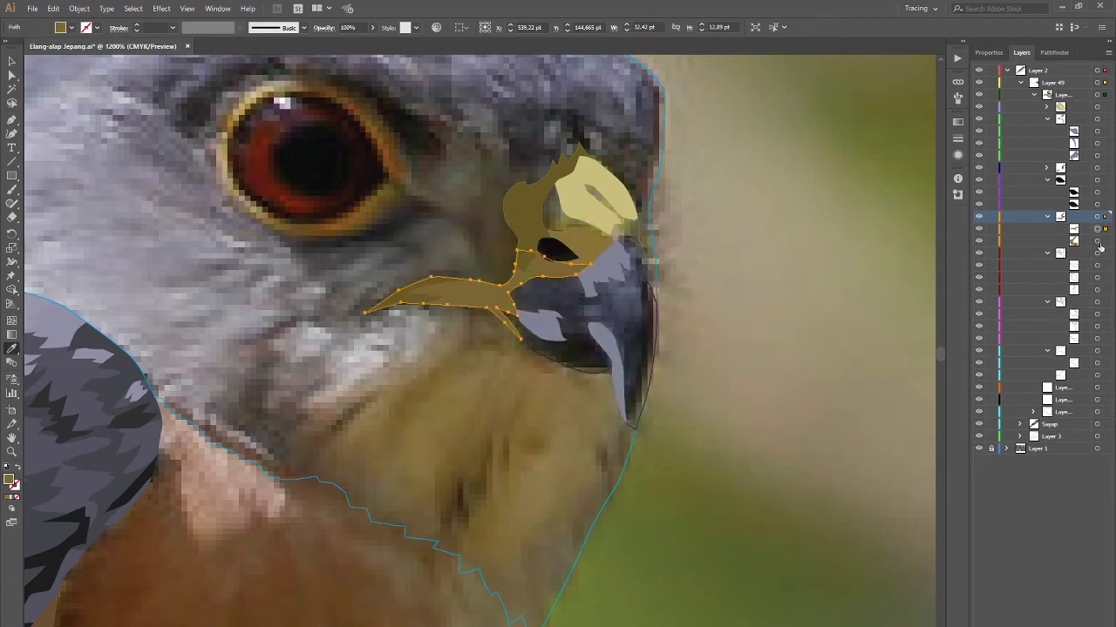
left_click(1098, 253)
left_click(631, 307)
double_click(9, 479)
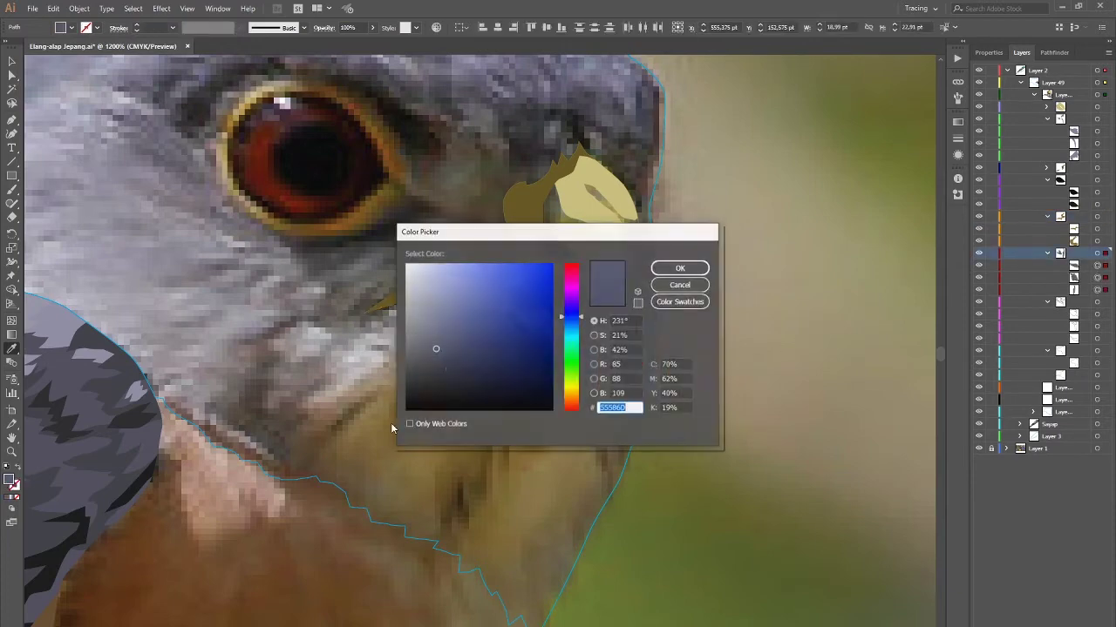
key("Return")
left_click(1105, 302)
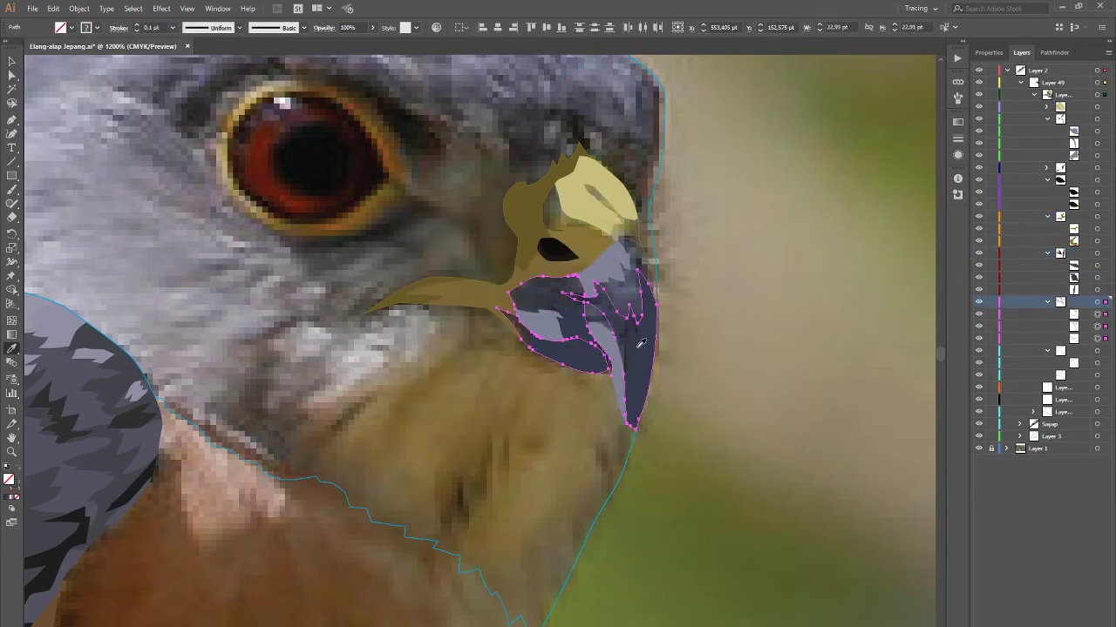
double_click(9, 479)
key("Return")
Step: Remove the fill from the olive upper-beak shape, leaving an olive outline
left_click(1105, 351)
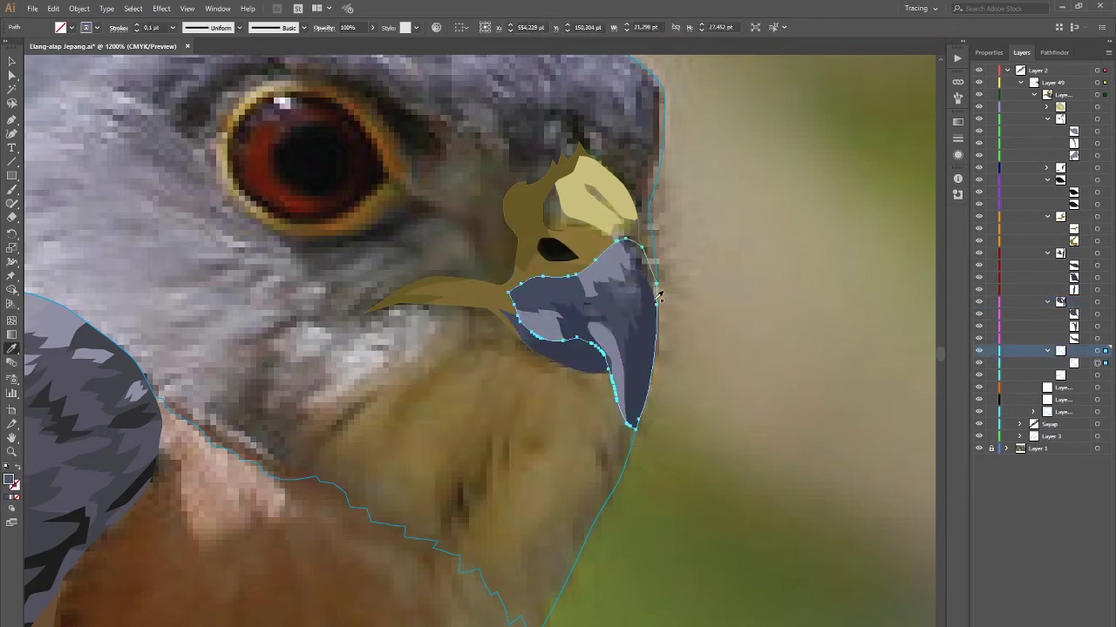
left_click(676, 275)
left_click(574, 217)
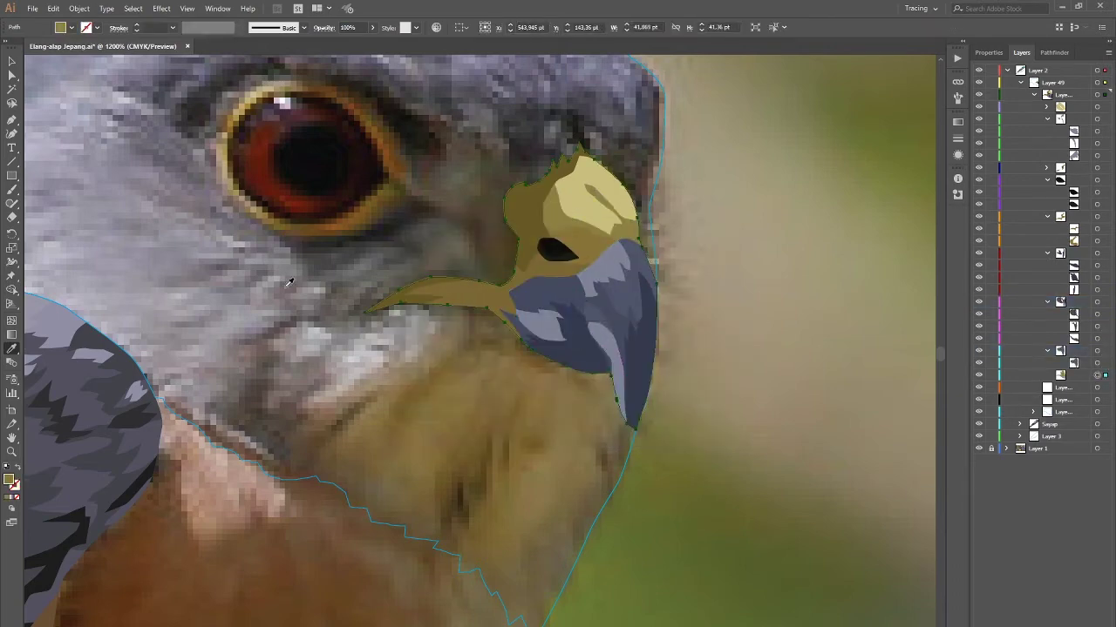
double_click(9, 479)
key("Return")
Step: Add a highlight shape on the upper beak and fill it olive
left_click_drag(549, 187, 603, 226)
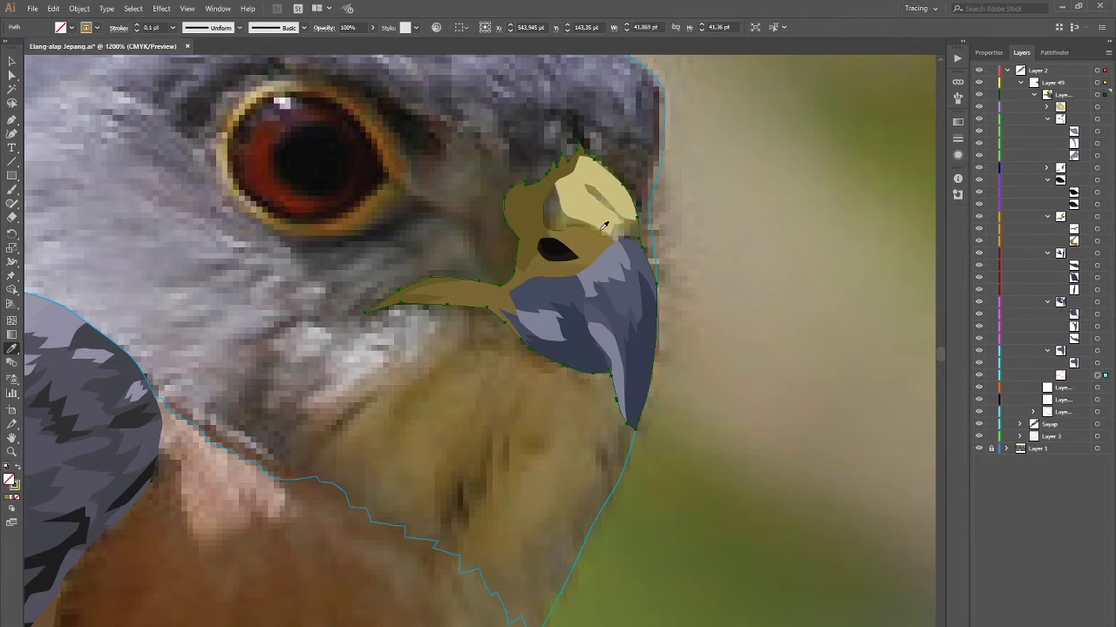
left_click(579, 196, "ctrl")
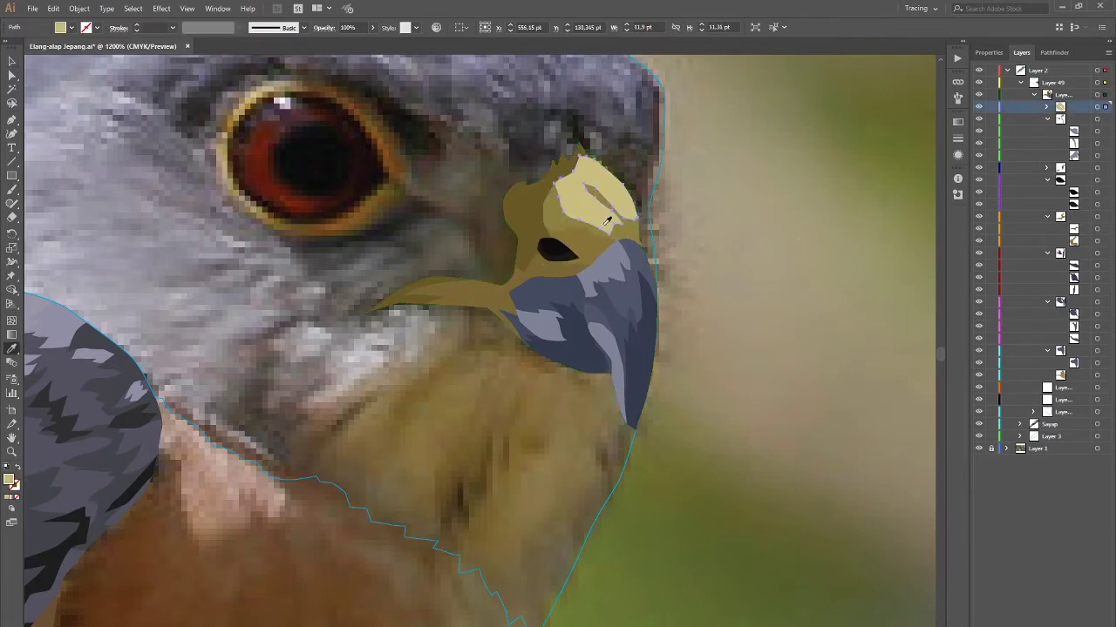
double_click(8, 480)
left_click(681, 268)
key("ctrl+shift+a")
scroll(580, 367, "down", 5)
Step: Select the beak-tip shape and give it a lighter fill
scroll(581, 366, "up", 3)
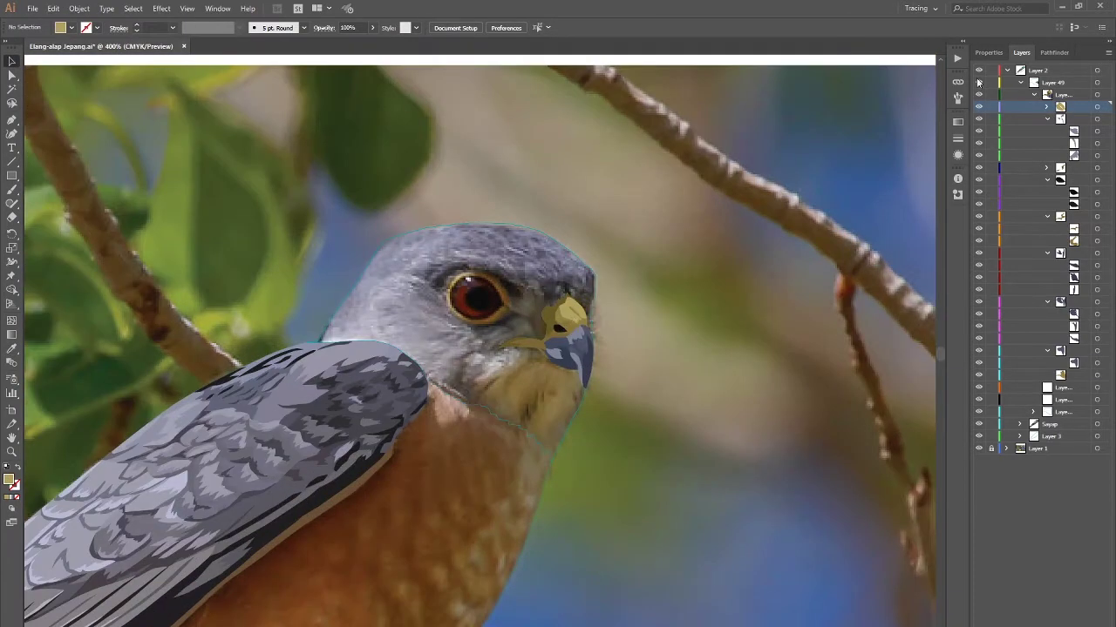
scroll(573, 316, "up", 3)
scroll(573, 316, "up", 3)
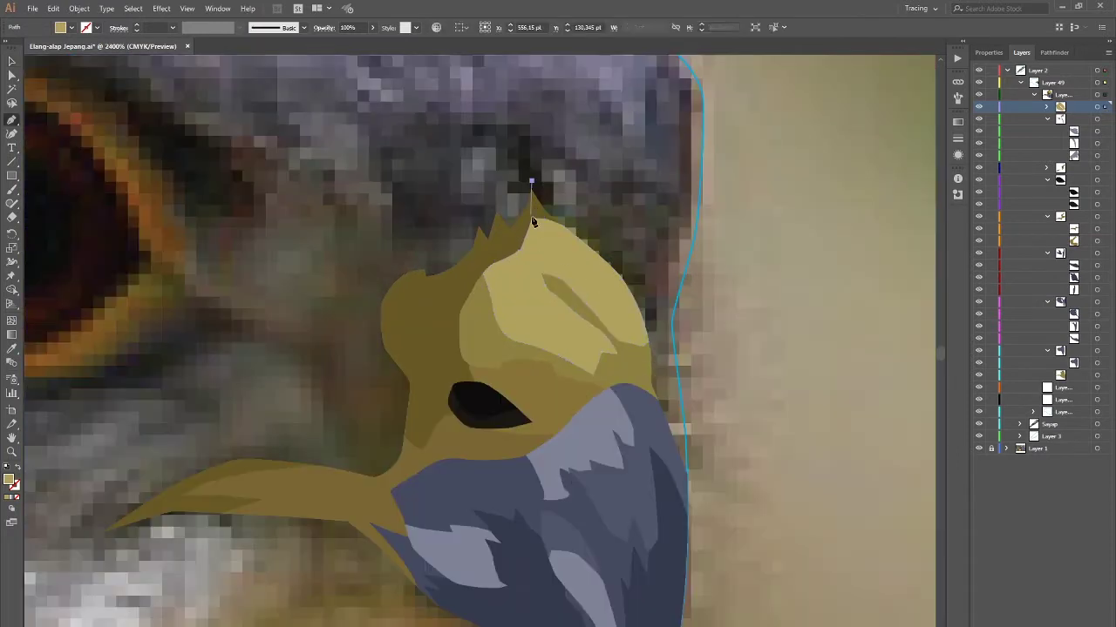
key("p")
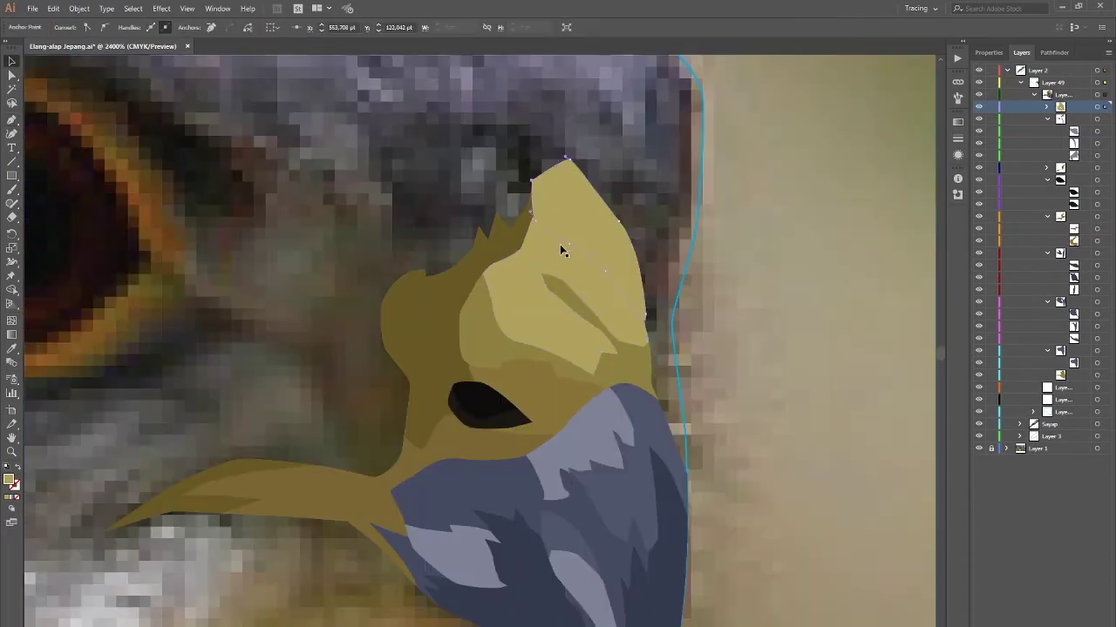
left_click(586, 222, "ctrl")
double_click(9, 479)
left_click(672, 267)
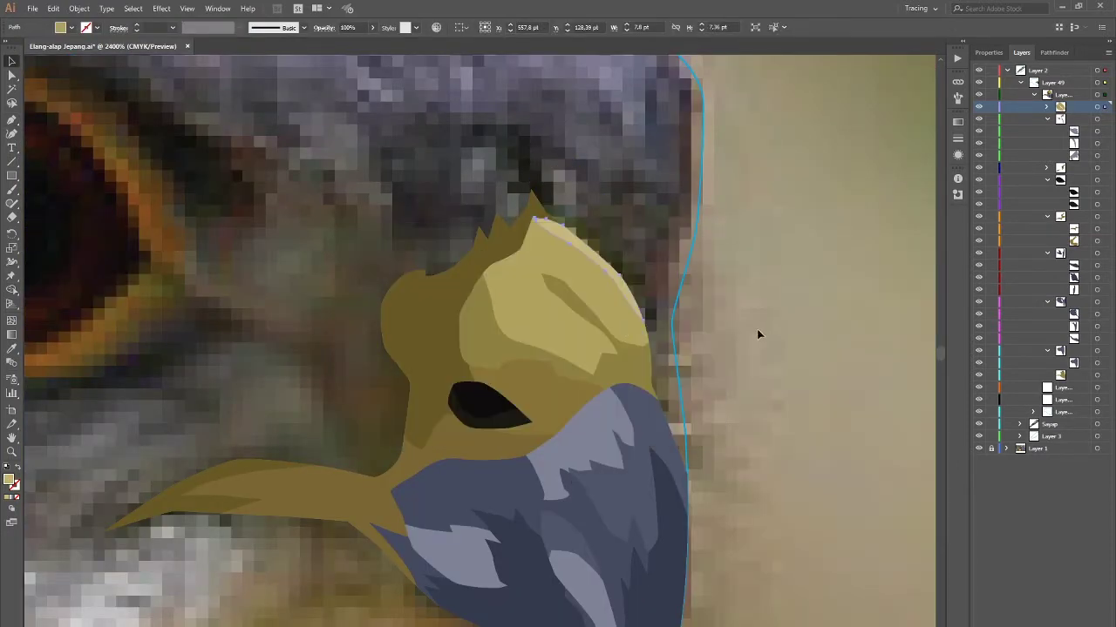
key("ctrl+shift+a")
Step: Apply the light tan #AFA05F fill to the beak-tip shape
scroll(626, 398, "down", 3)
scroll(626, 398, "up", 3)
key("p")
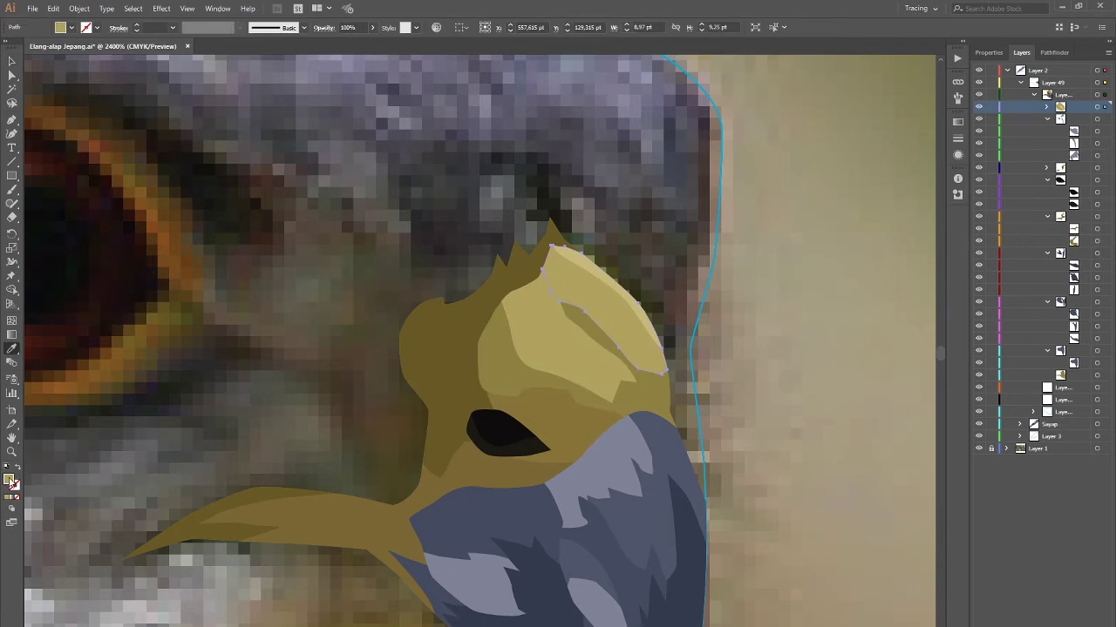
double_click(10, 480)
left_click(681, 267)
double_click(10, 480)
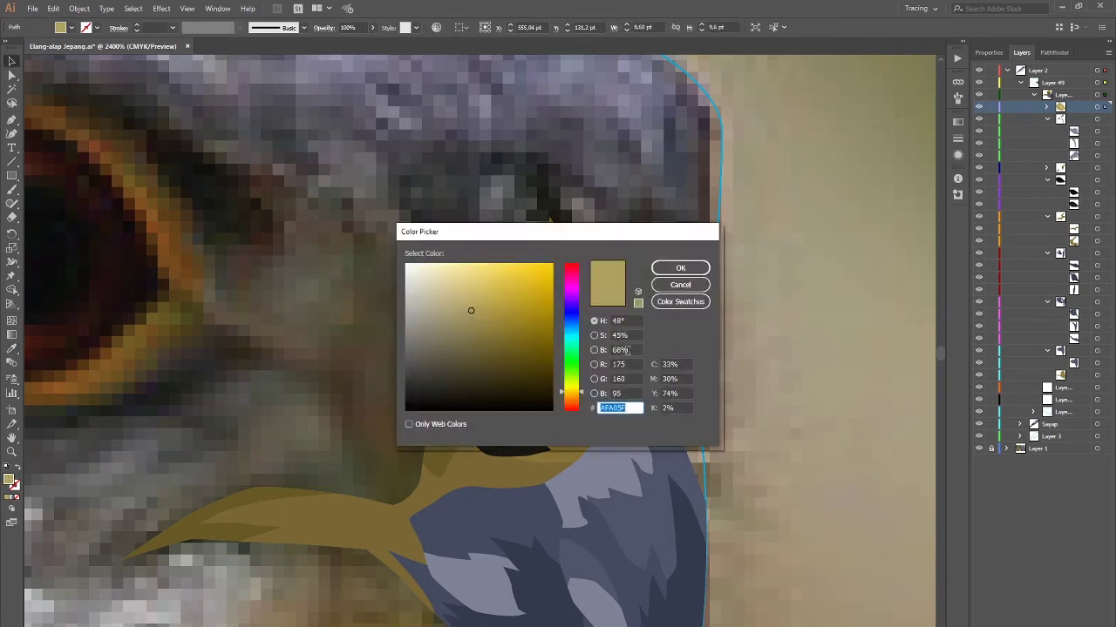
left_click(673, 266)
Step: Inspect the current fill colour in Color Picker without changing it
key("i")
scroll(625, 409, "down", 5)
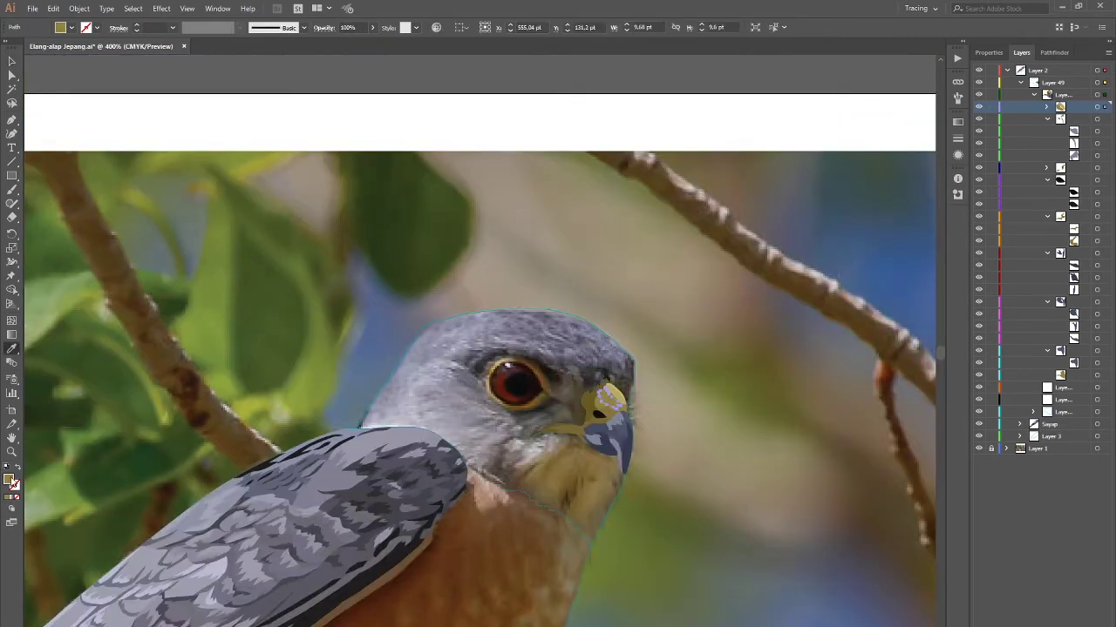
double_click(11, 479)
left_click(677, 266)
double_click(11, 479)
left_click(677, 267)
Step: Check the lower beak's fill colour in Color Picker, leaving it unchanged
scroll(689, 423, "up", 2)
scroll(607, 428, "up", 2)
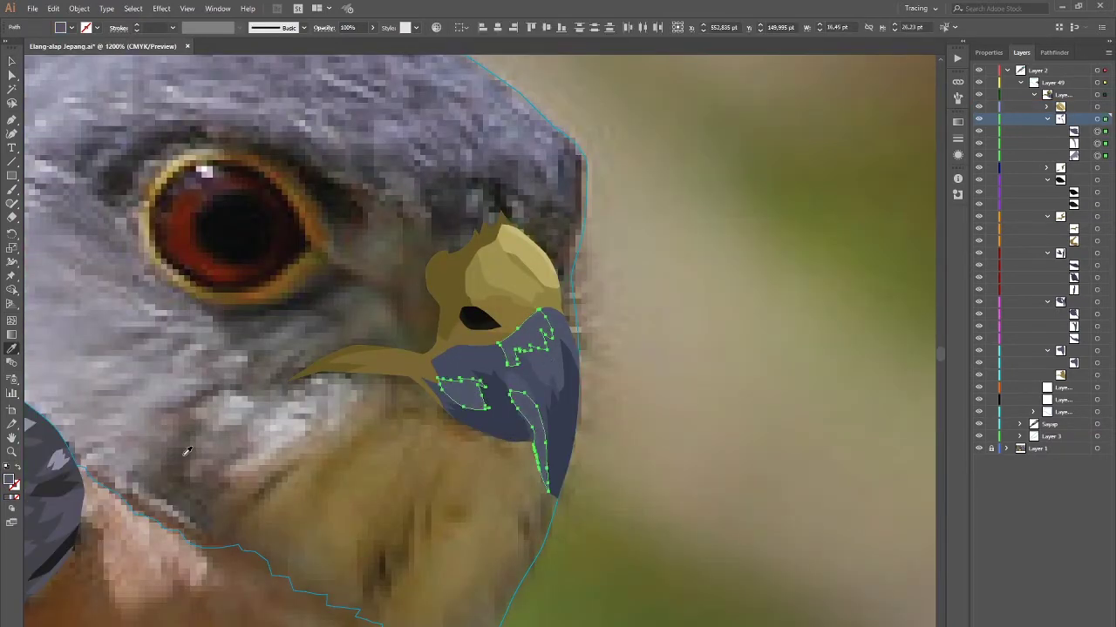
double_click(11, 479)
left_click(679, 268)
double_click(11, 479)
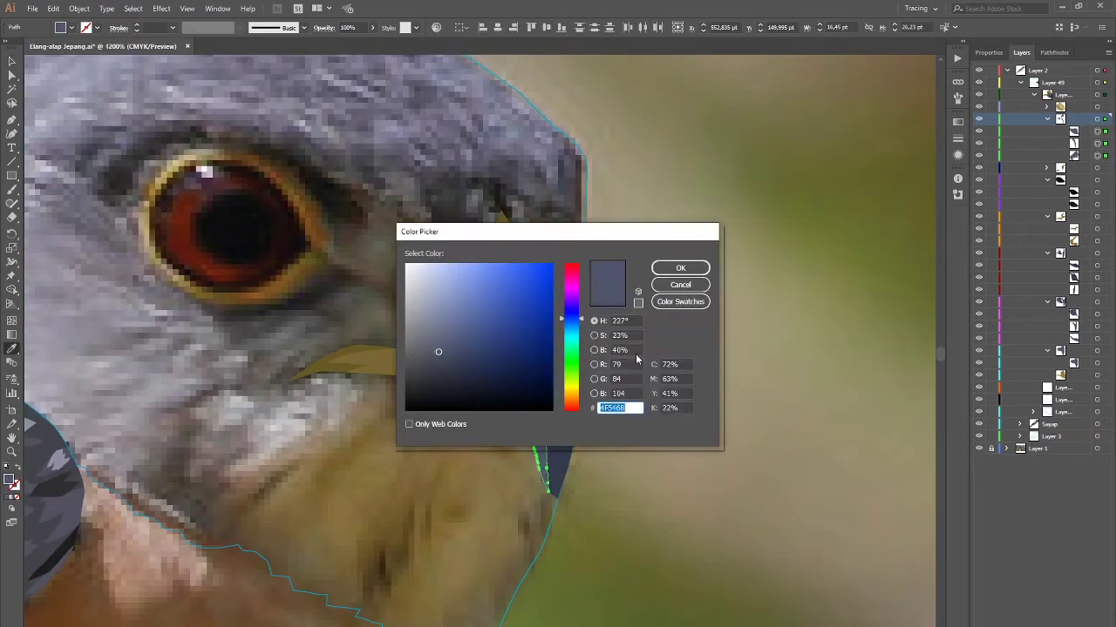
left_click(680, 268)
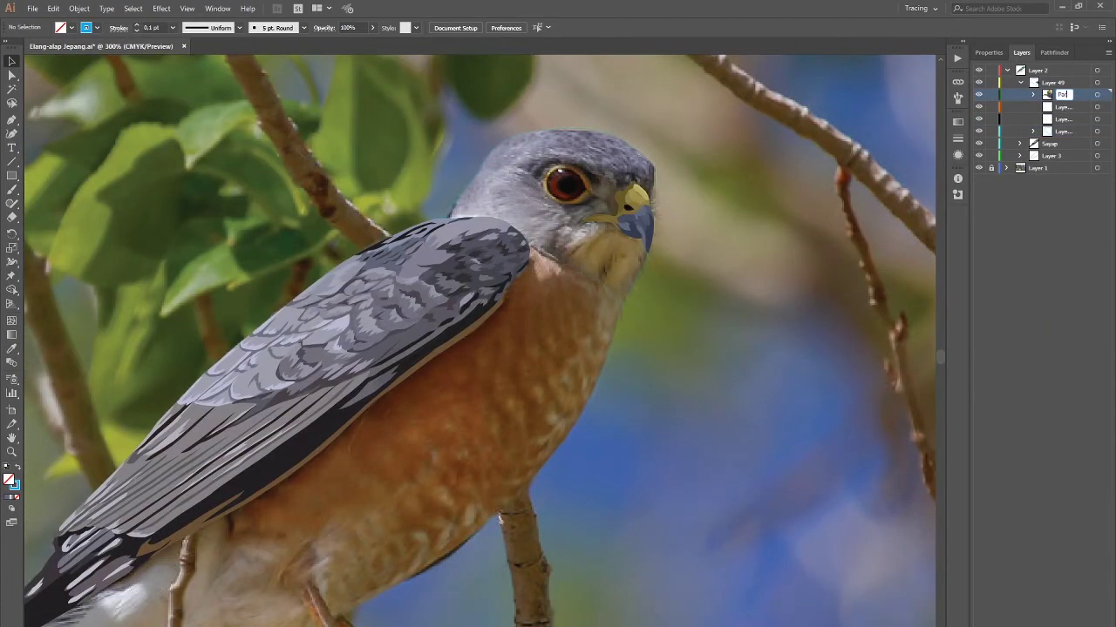
Step: Rename the beak layer to 'Paruh' and add a new sublayer for the eye
type("ruh")
left_click(1073, 108)
key("ctrl+l")
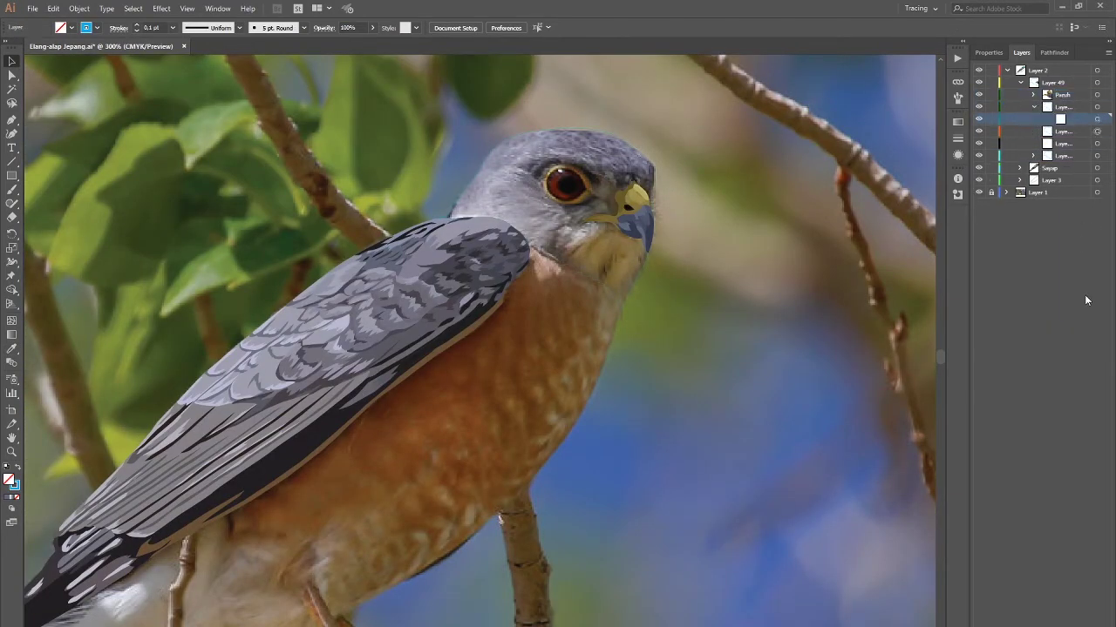
Step: Zoom in and trace the outer outline around the eye
key("p")
key("ctrl+equal")
key("ctrl+equal")
key("ctrl+equal")
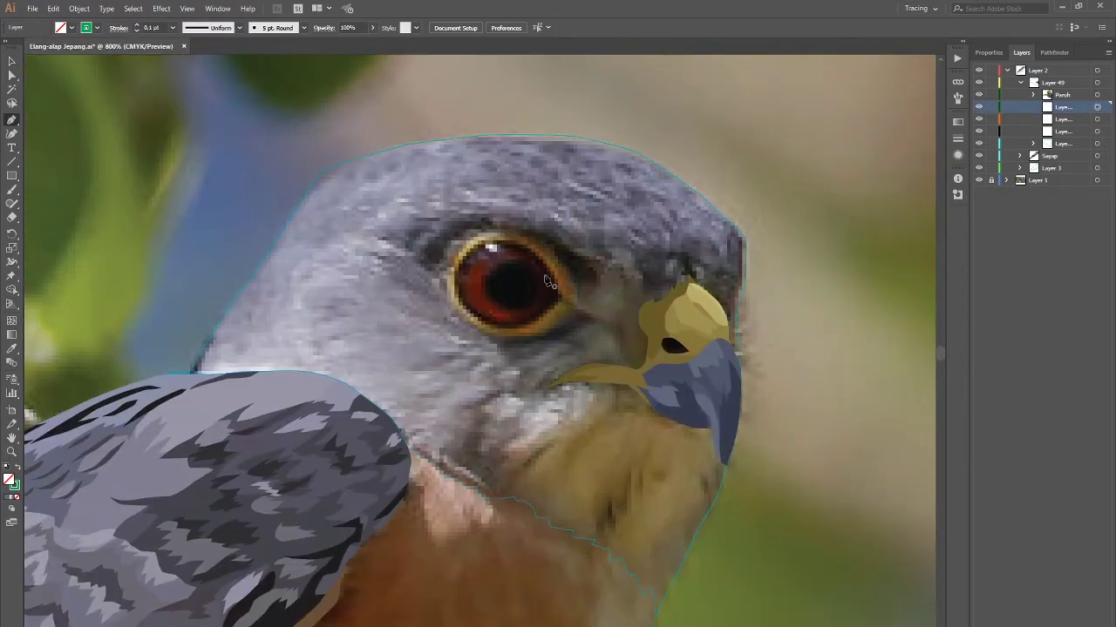
key("ctrl+equal")
left_click(565, 284)
left_click_drag(459, 240, 462, 248)
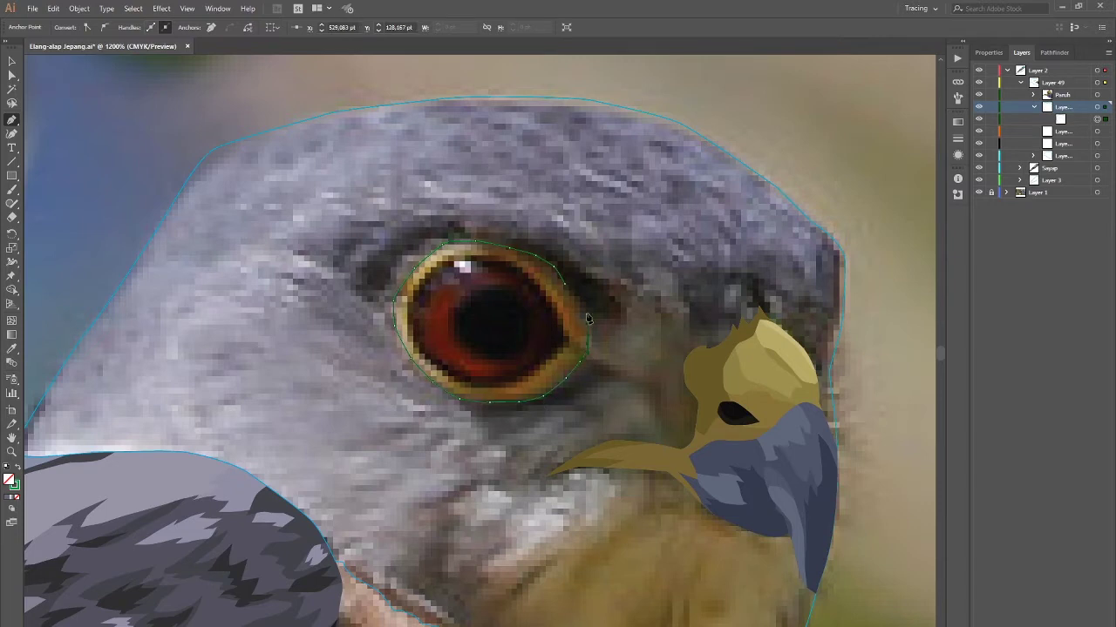
left_click(503, 265)
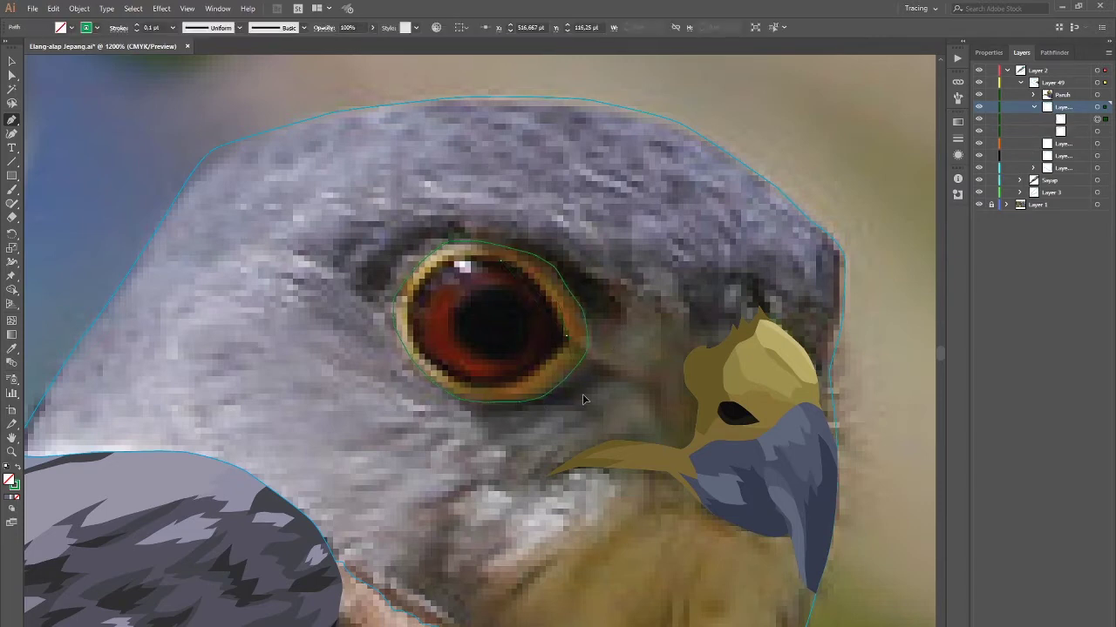
Step: Trace the closed iris outline and a path dividing the pupil
left_click(565, 338)
left_click_drag(512, 384, 488, 389)
left_click(398, 326)
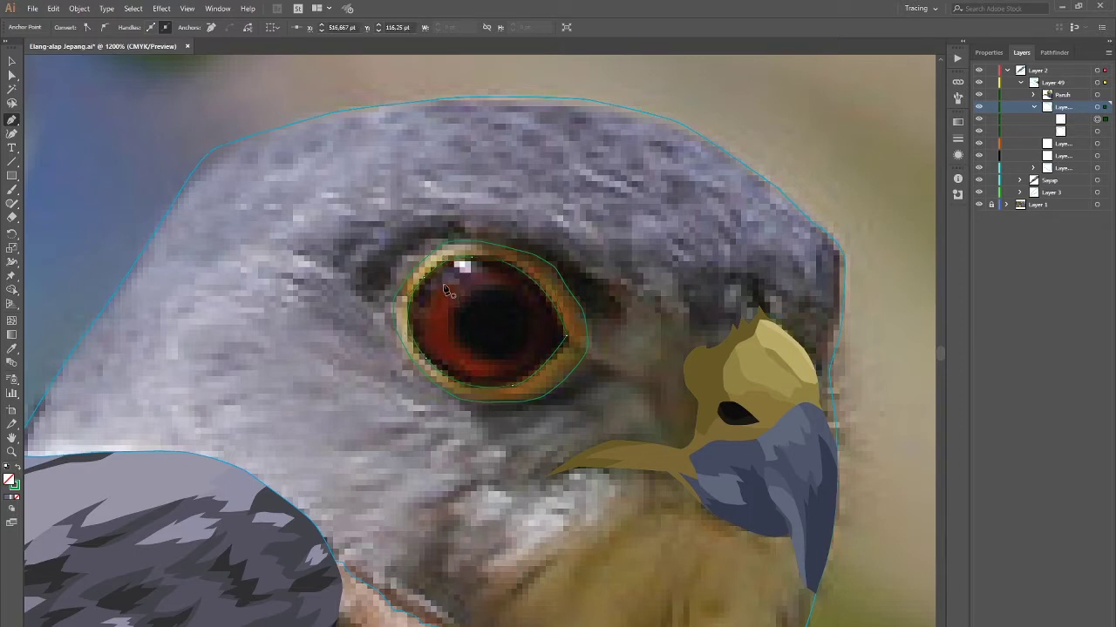
left_click(445, 289)
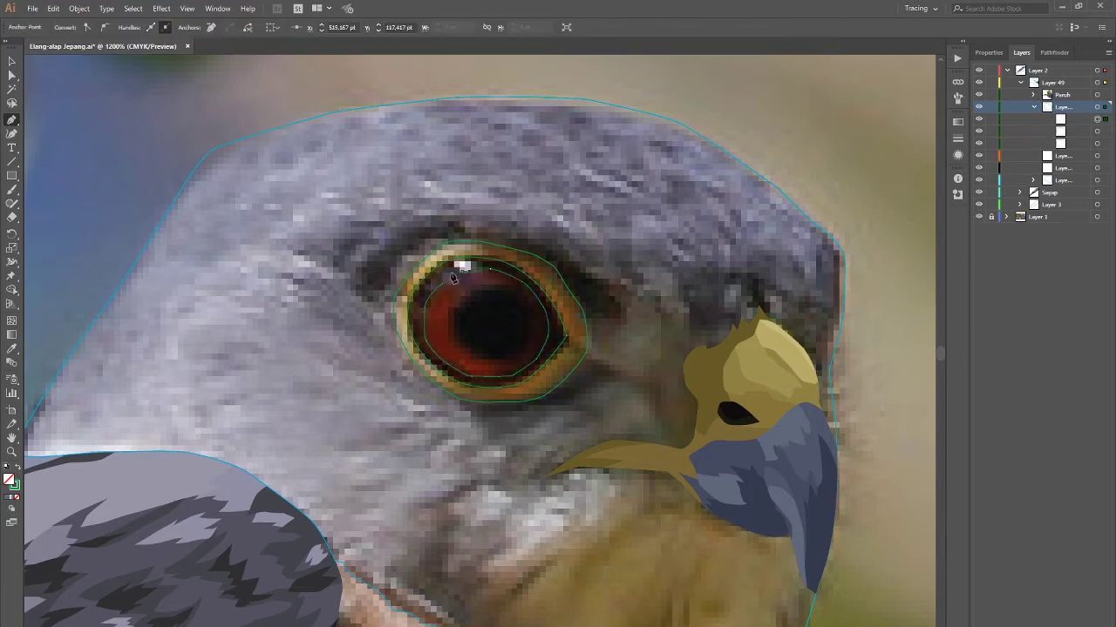
left_click(496, 359)
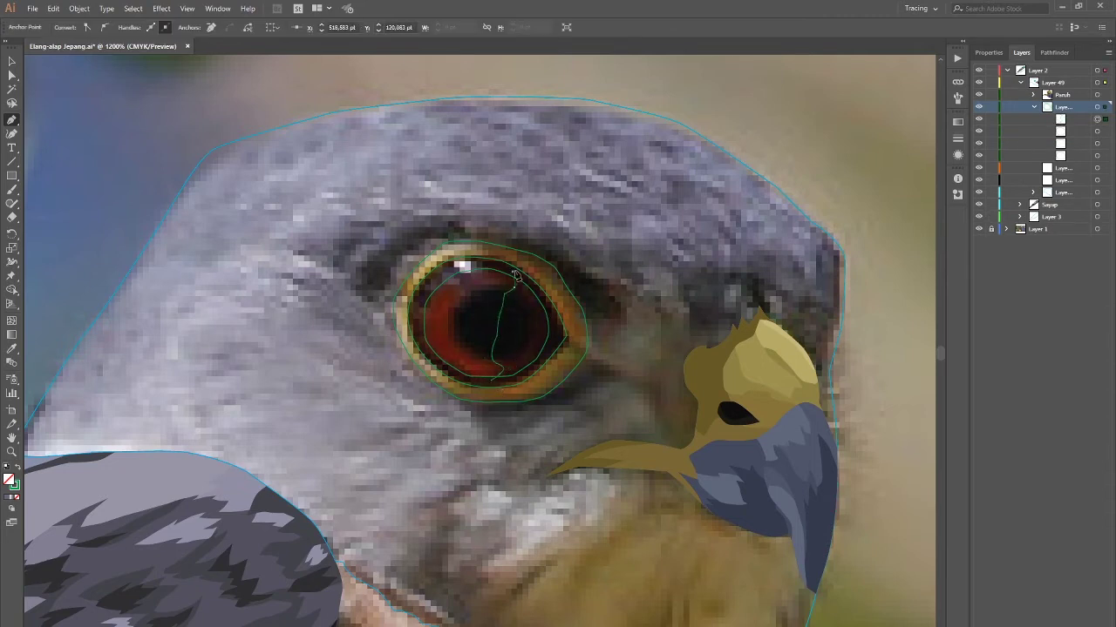
left_click(627, 338, "ctrl")
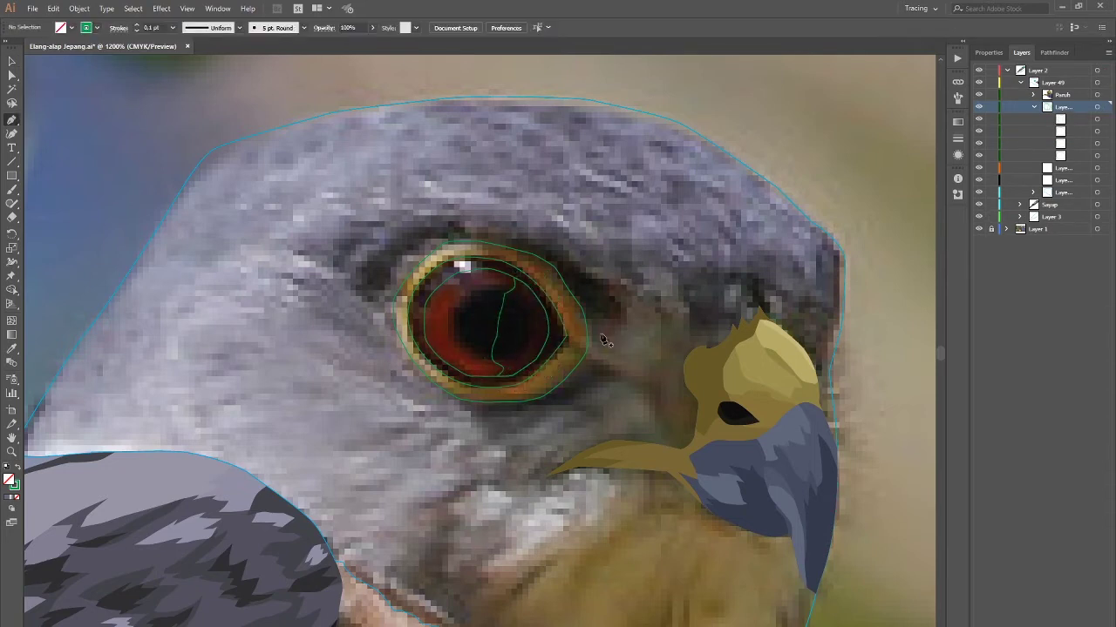
Step: Trace the outline of the eye highlight
left_click(472, 295)
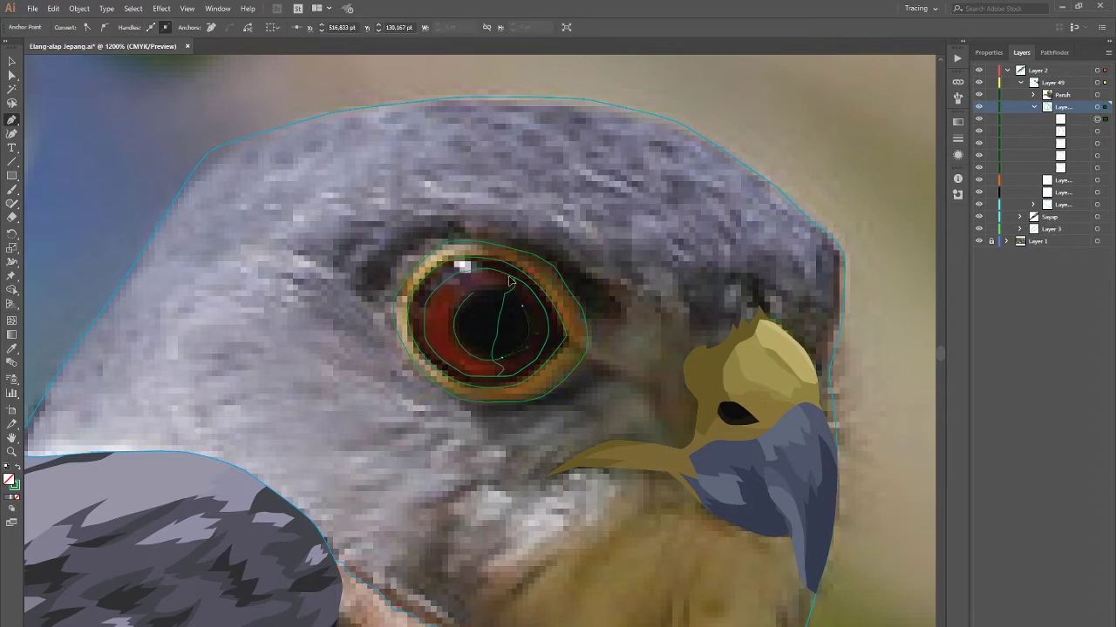
left_click(427, 291)
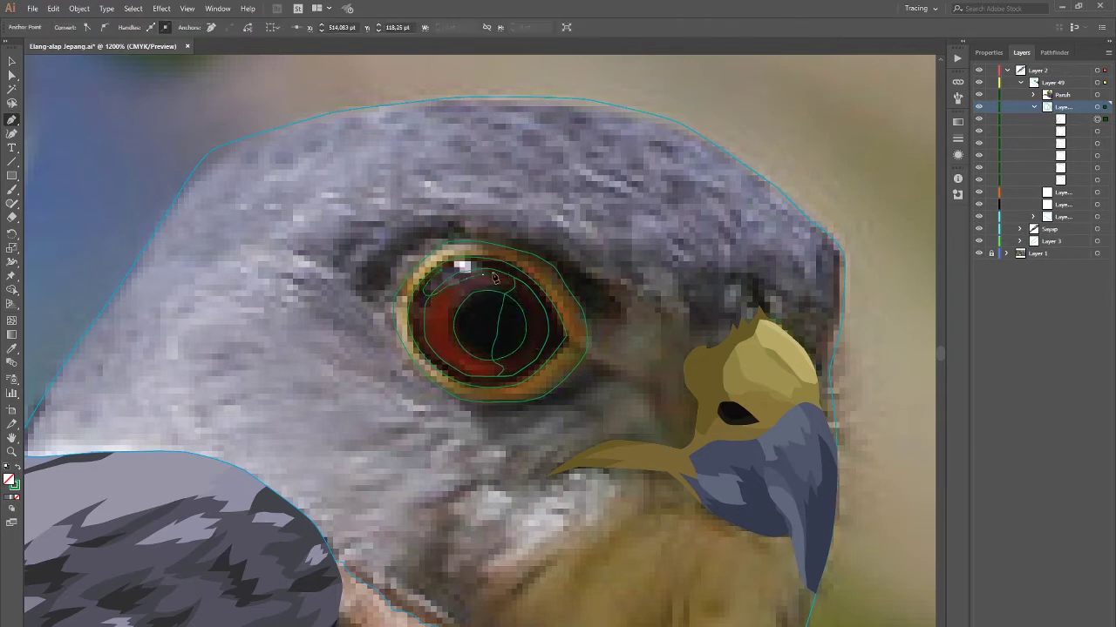
scroll(460, 265, "up", 4)
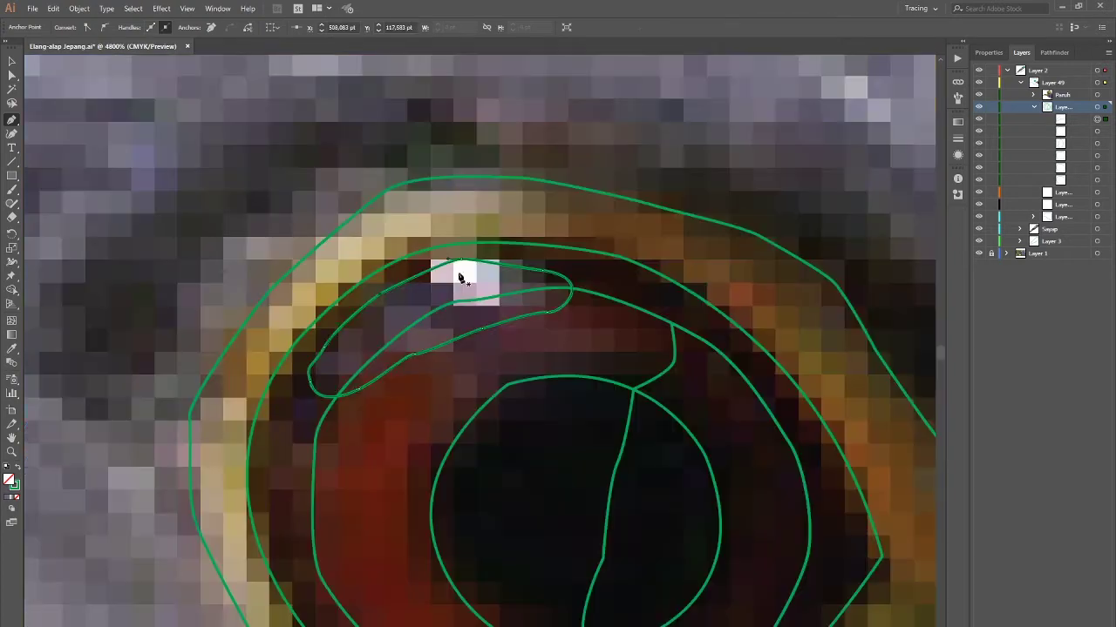
left_click(453, 303)
scroll(453, 258, "down", 4)
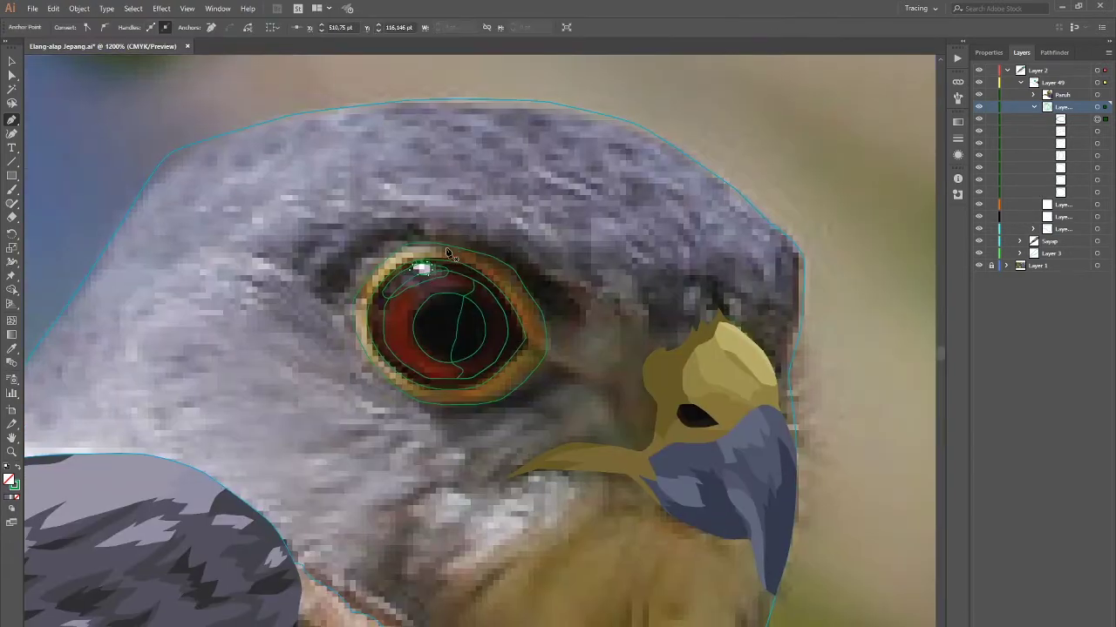
left_click(447, 252)
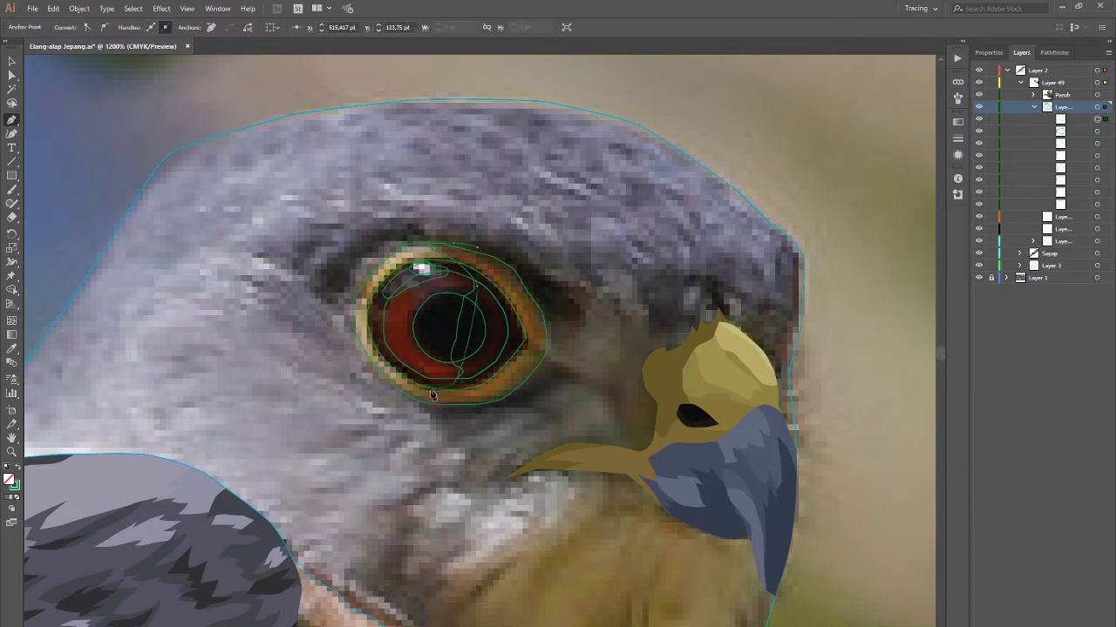
Step: Extend the lower eye path with another point, then deselect the eye paths
key("v")
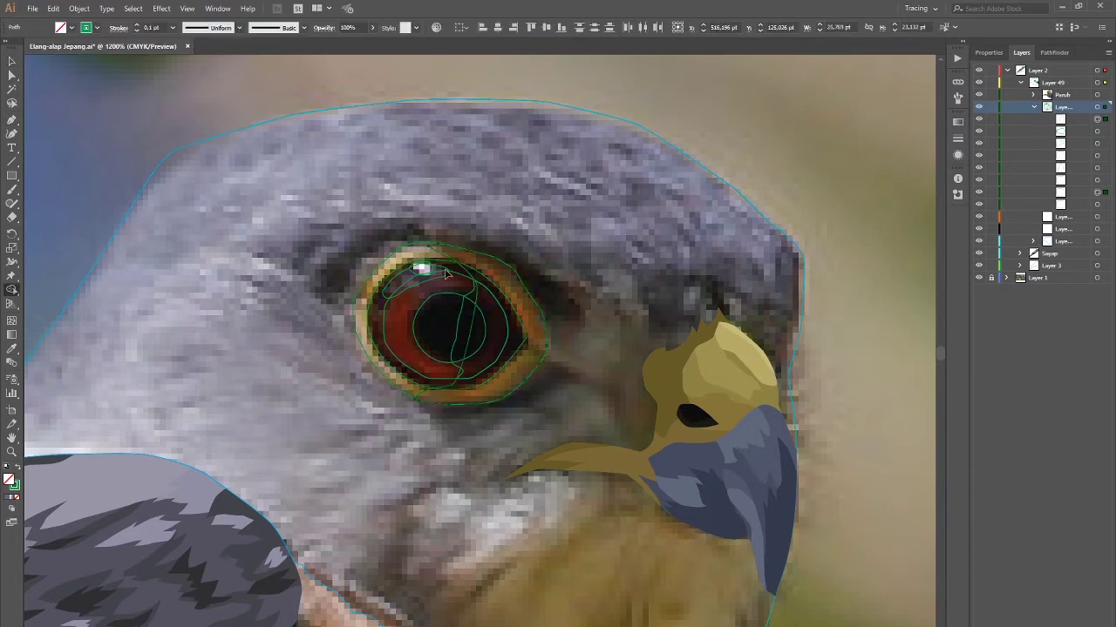
left_click(440, 257)
key("p")
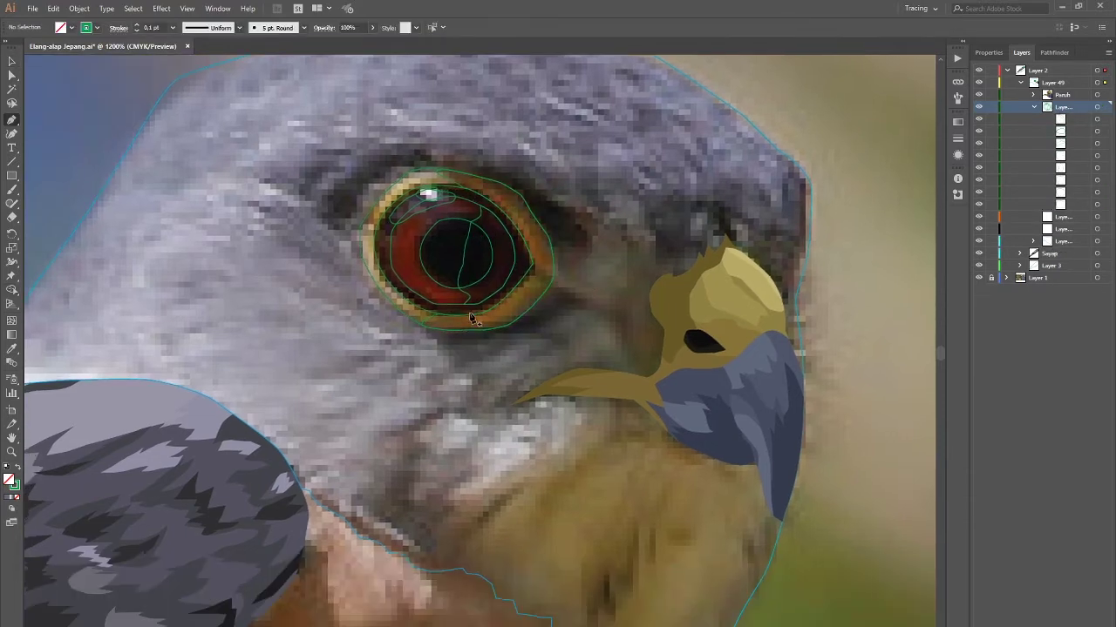
left_click_drag(511, 380, 520, 308)
left_click(494, 320)
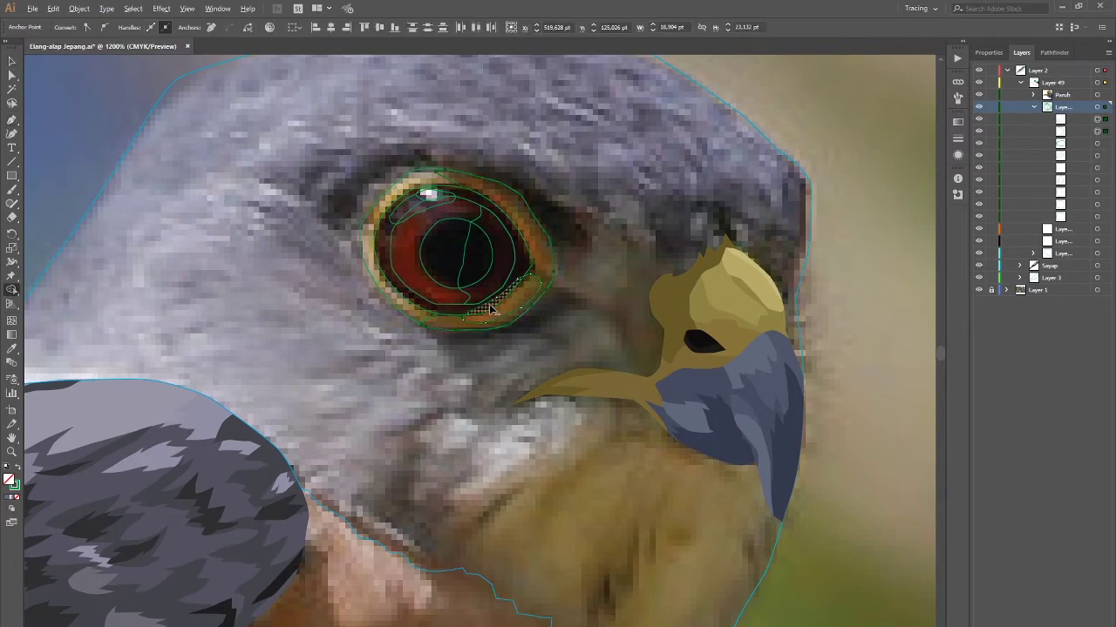
scroll(523, 321, "up", 1)
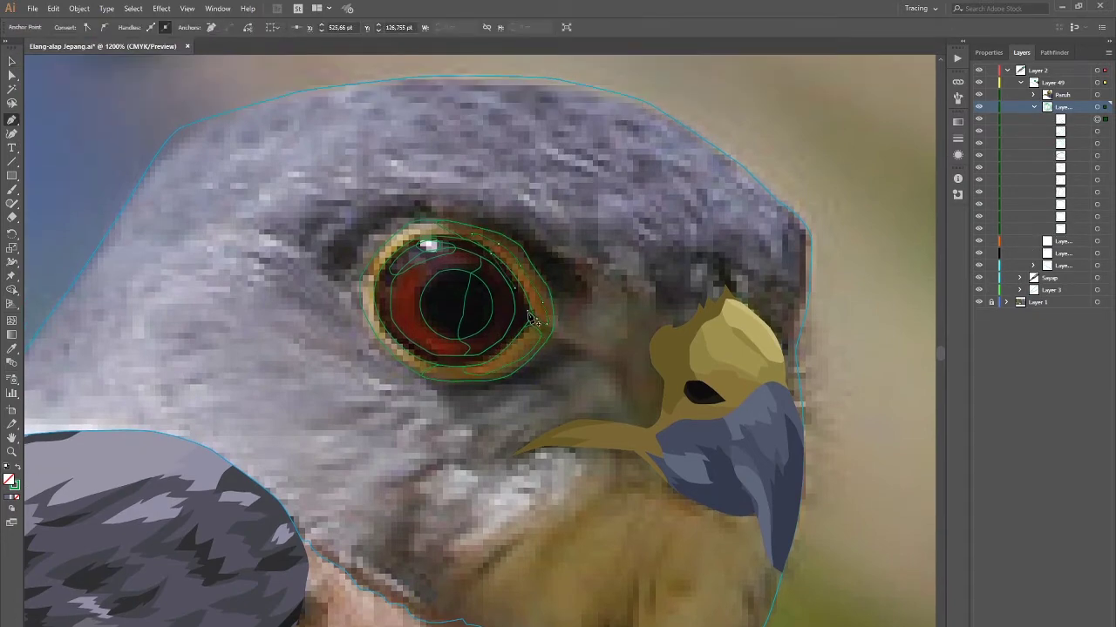
left_click(527, 313)
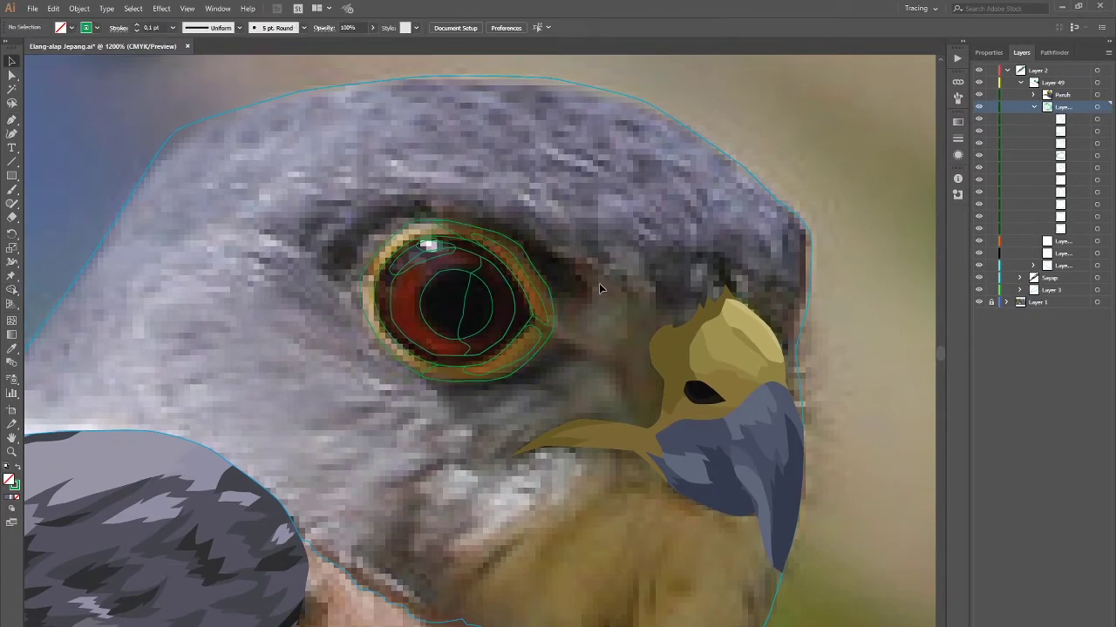
Step: Fill the eye ring with orange sampled from the photo and select an eye outline path
key("i")
left_click(494, 363)
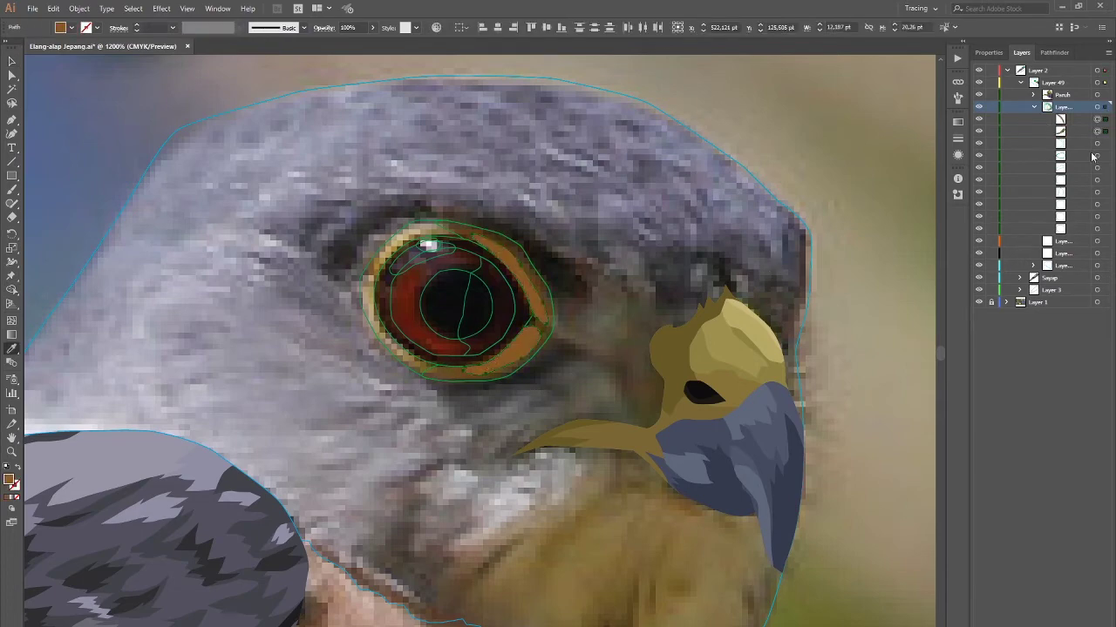
left_click(1096, 156)
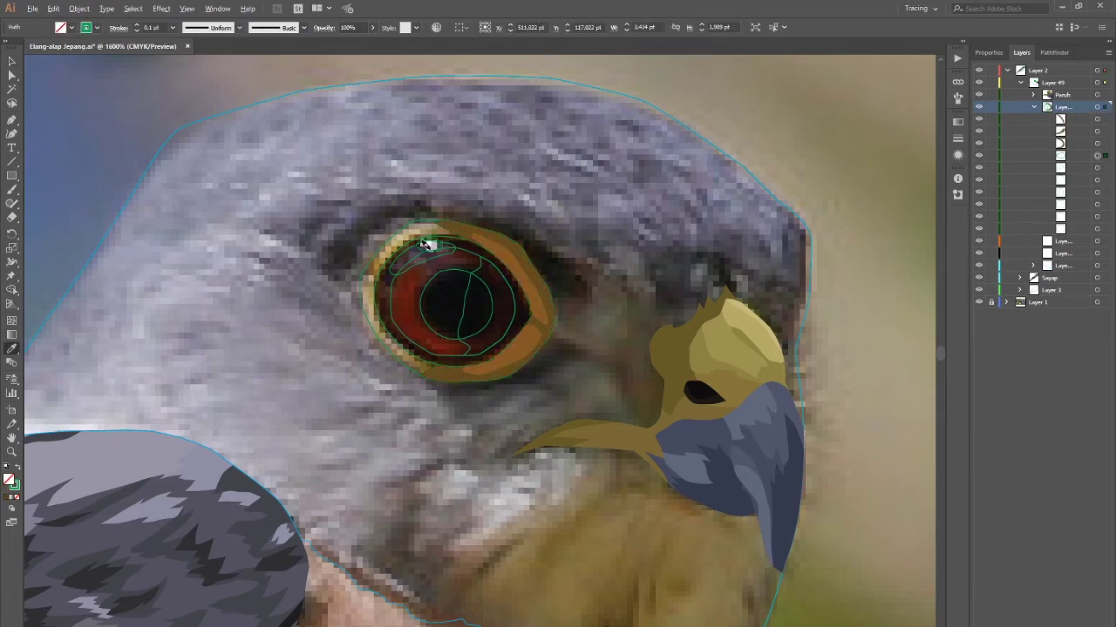
scroll(426, 244, "up", 2)
key("shift+x")
Step: Fill the eye highlight grey and the pupil solid black, with no outline
double_click(9, 480)
left_click(669, 267)
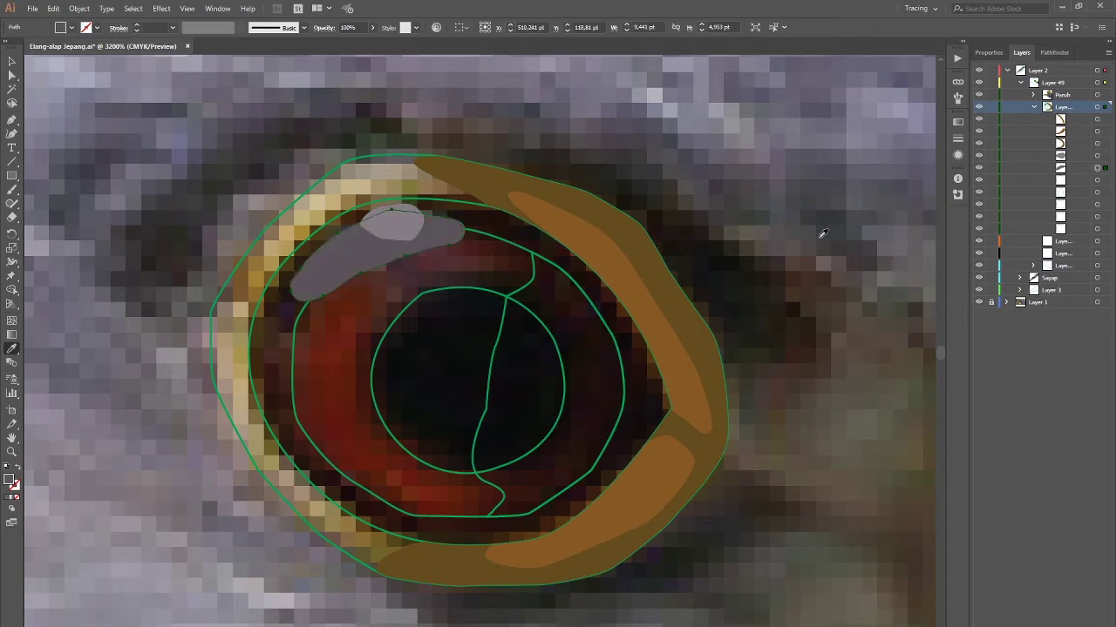
double_click(9, 479)
left_click(668, 266)
left_click(1095, 180)
left_click(568, 380)
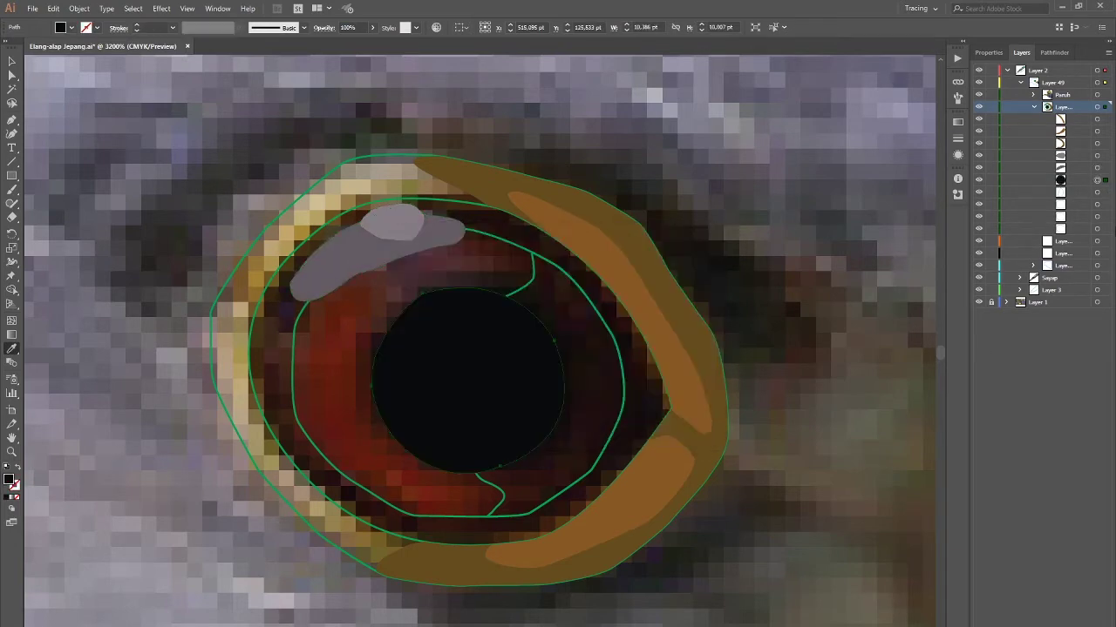
Step: Fill the inner iris dark red and the iris ring dark maroon
left_click(504, 475)
scroll(548, 319, "down", 4)
scroll(474, 393, "up", 3)
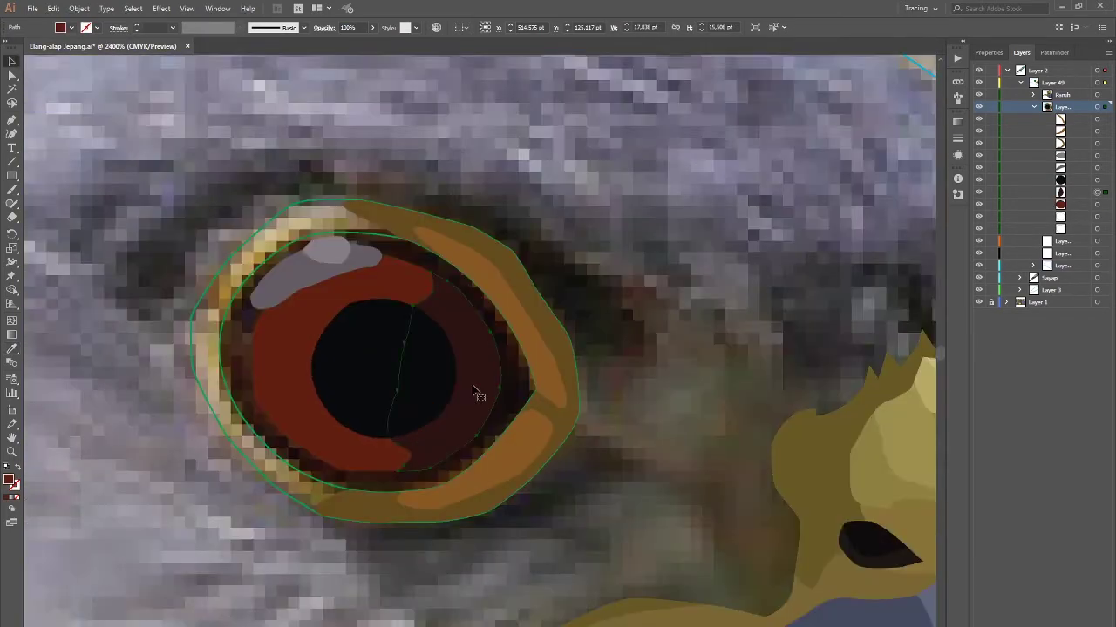
double_click(10, 481)
left_click(667, 267)
left_click(398, 460)
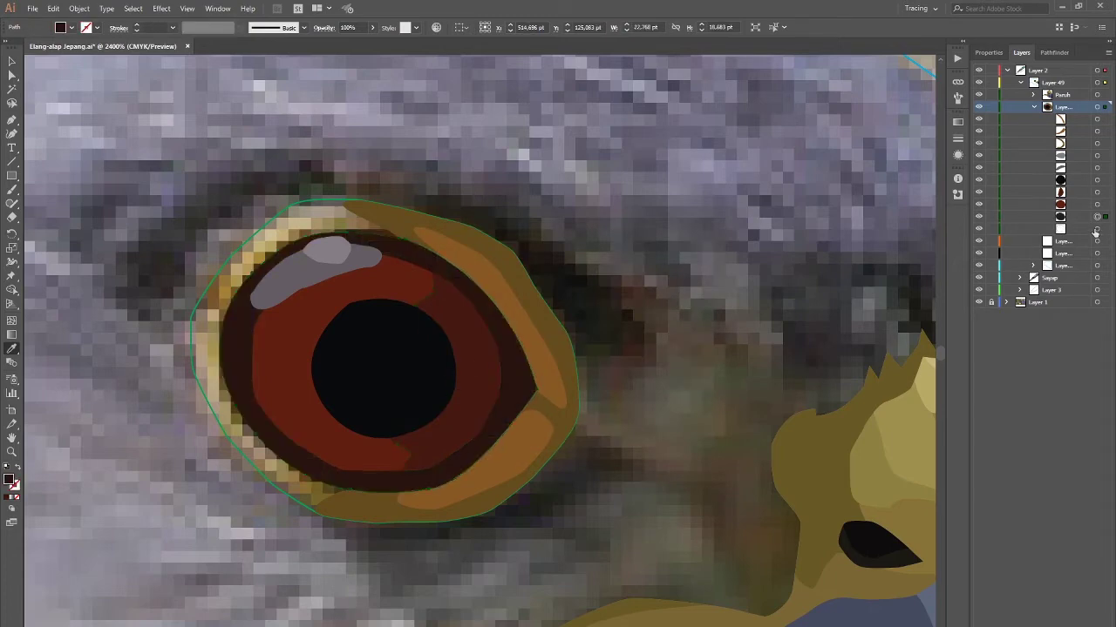
Step: Select the head outline and apply the chosen fill colour
scroll(523, 349, "down", 5)
scroll(564, 379, "up", 1)
left_click(564, 378)
double_click(9, 479)
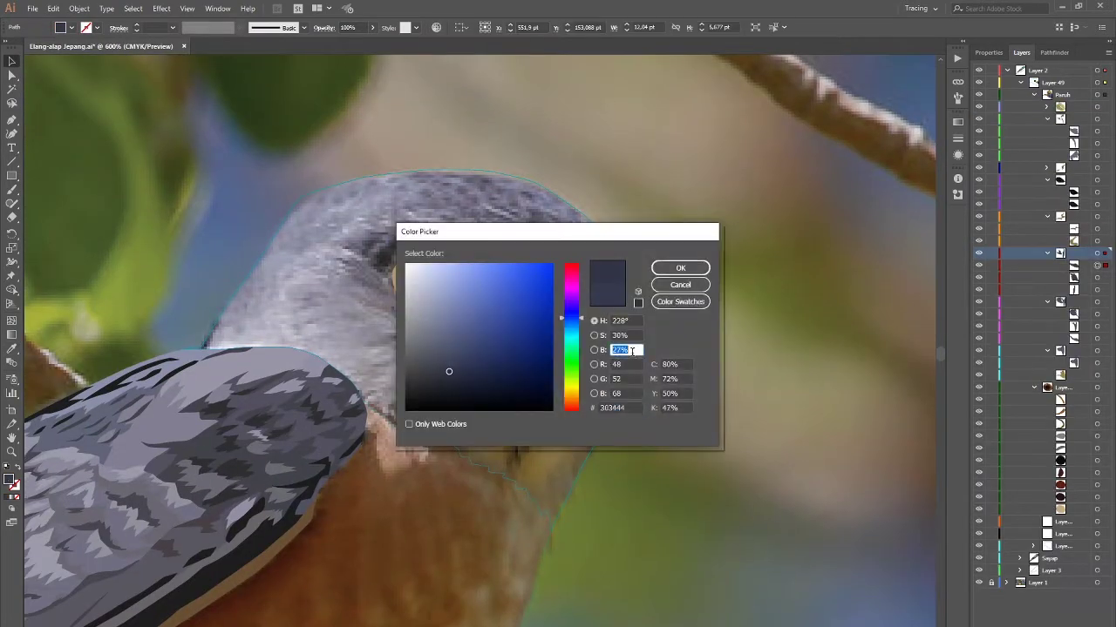
key("Return")
Step: Collapse the Paruh layer and pick a sublayer to draw the eye patch into
key("i")
left_click(688, 401)
scroll(689, 400, "down", 2)
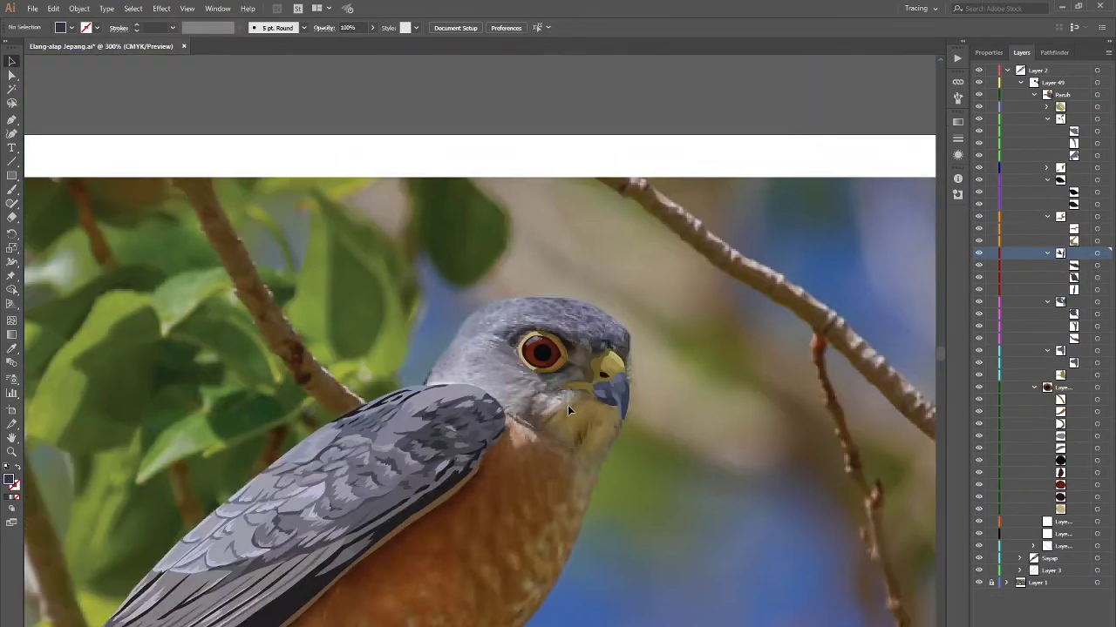
left_click(1035, 94)
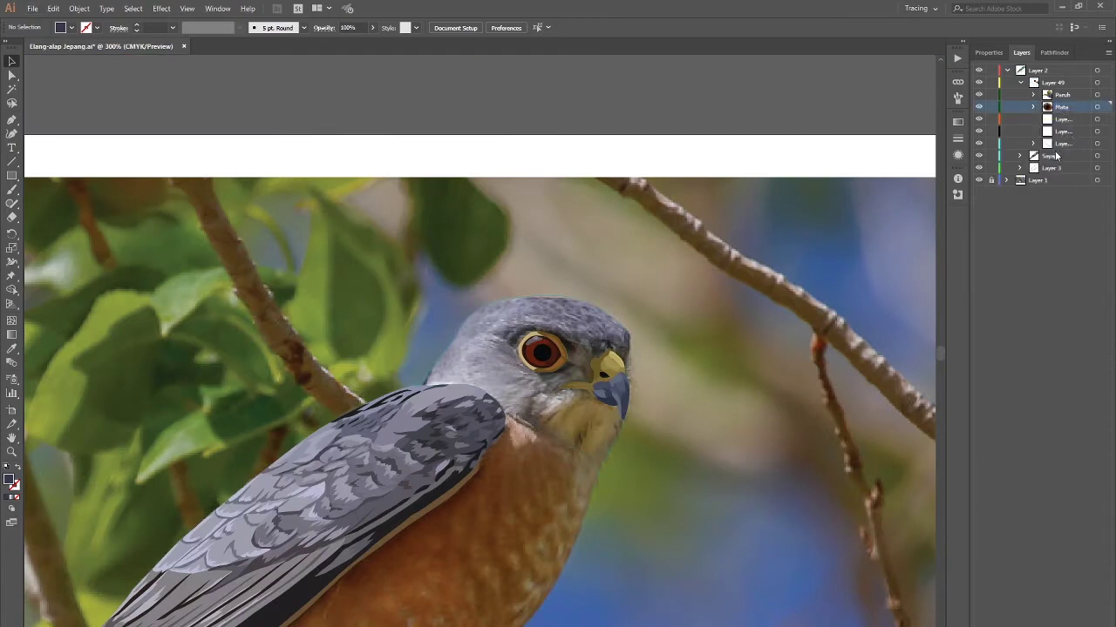
left_click(1034, 118)
double_click(1072, 167)
left_click(754, 191)
key("Escape")
left_click(86, 28)
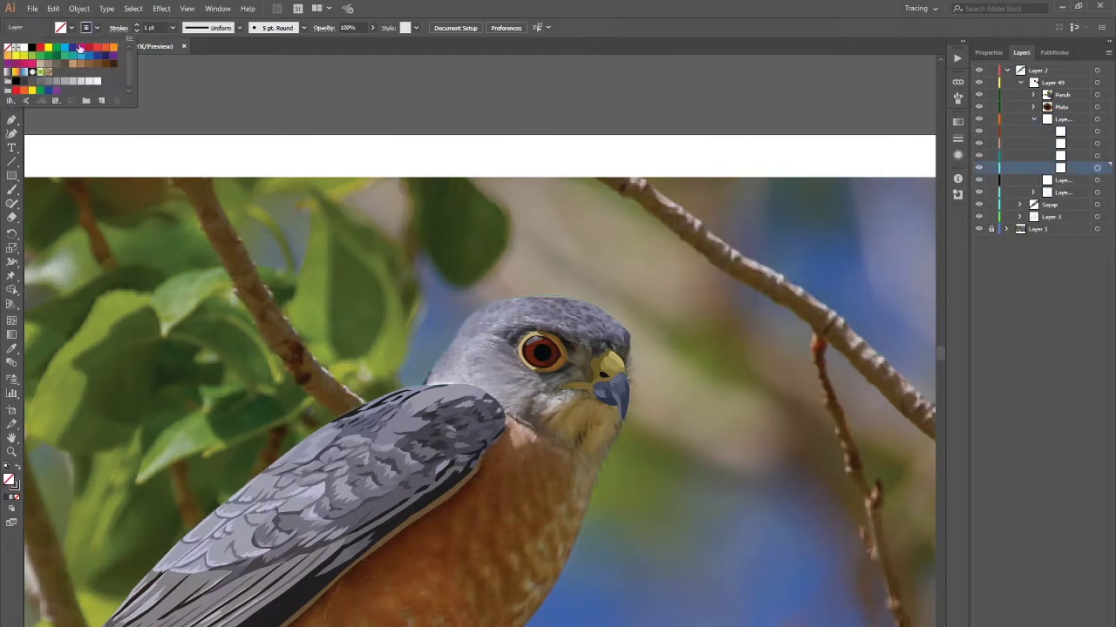
Step: Trace a closed blue zigzag outline around the dark eye patch down to the beak base
left_click(80, 48)
scroll(578, 373, "up", 2)
scroll(578, 373, "up", 1)
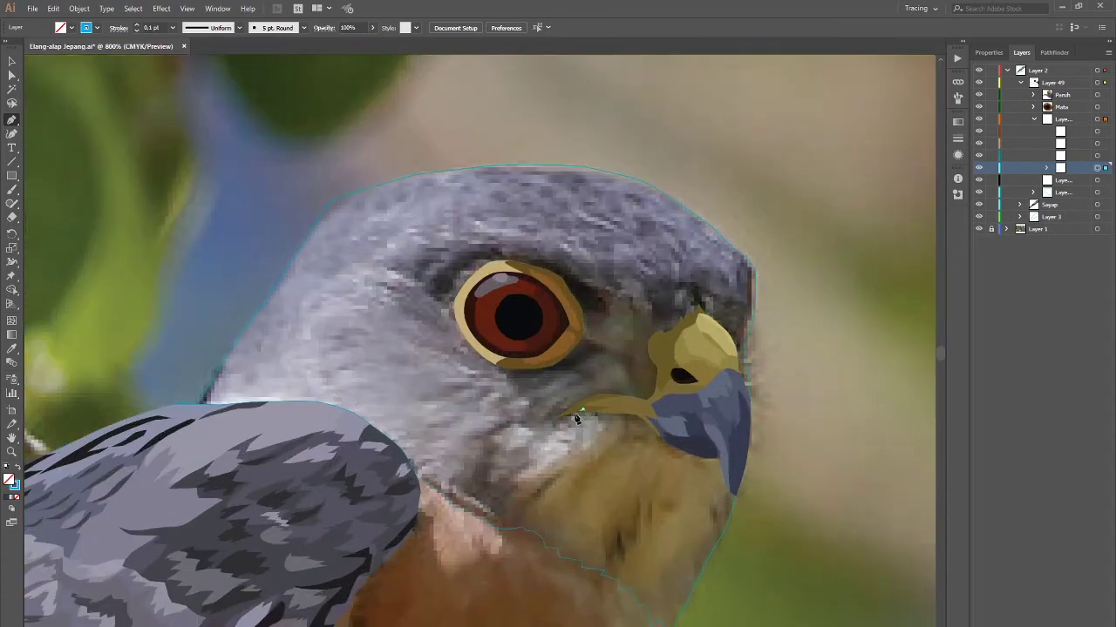
left_click(511, 428)
left_click_drag(500, 372, 580, 464)
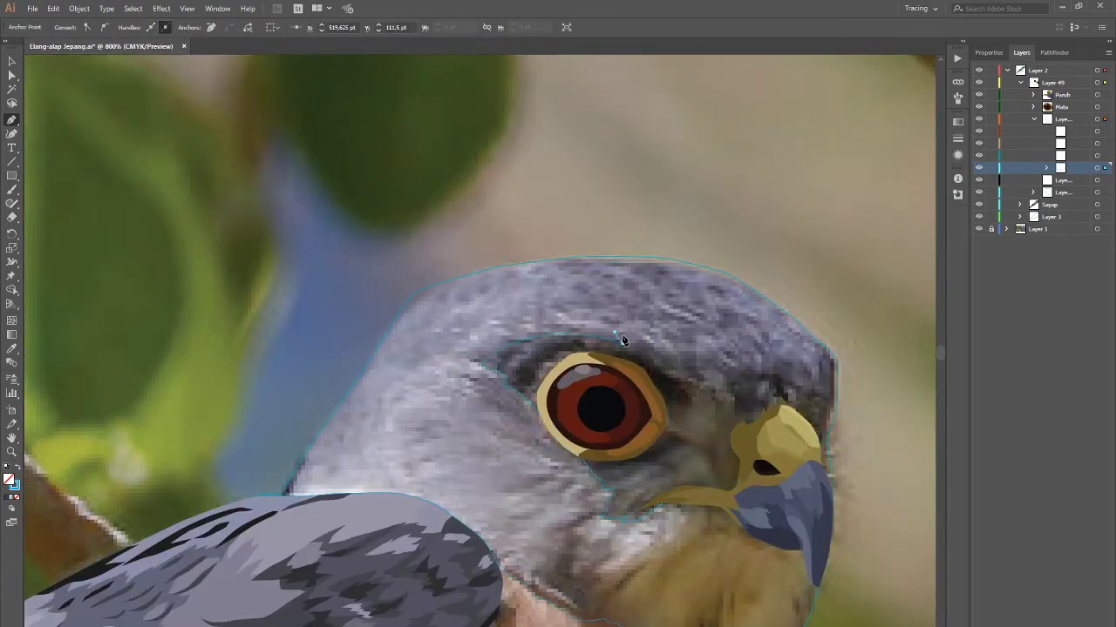
left_click(672, 366)
left_click_drag(785, 371, 639, 370)
left_click(720, 388)
scroll(697, 409, "down", 2)
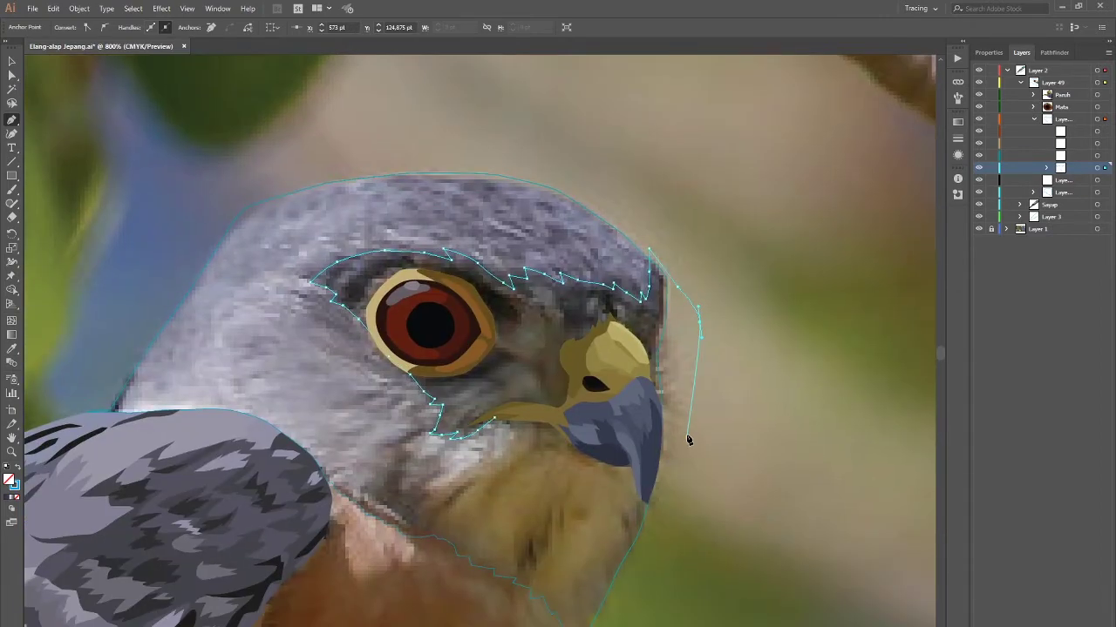
left_click(493, 425)
Step: Inspect the eye shape, new eye-patch outline and beak shape by selecting each
key("v")
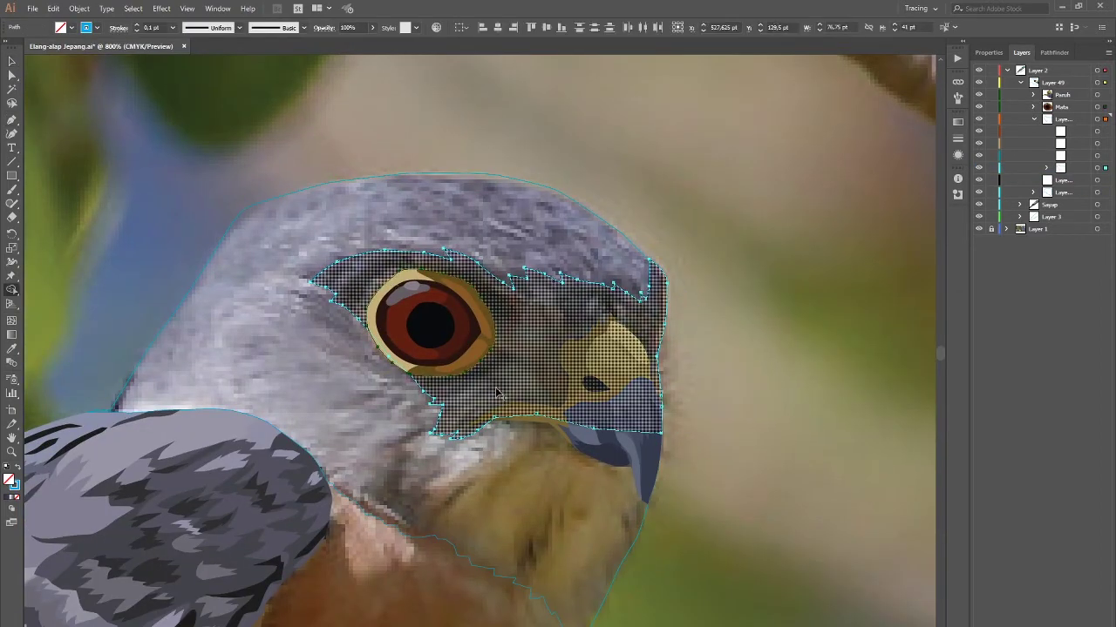
left_click(372, 335)
left_click(510, 376)
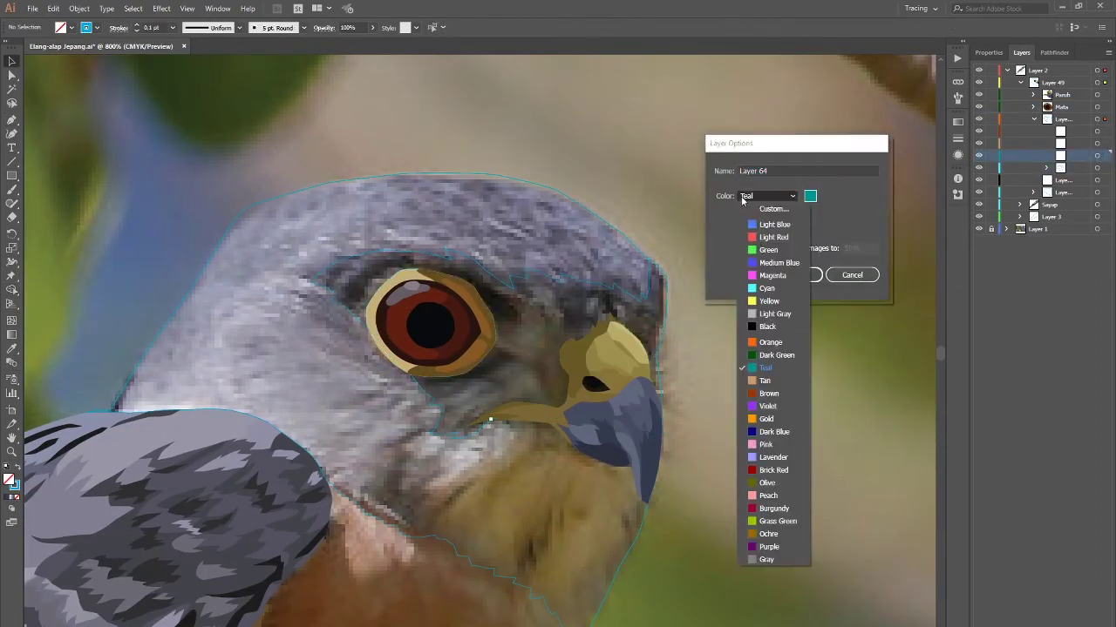
scroll(643, 348, "up", 2)
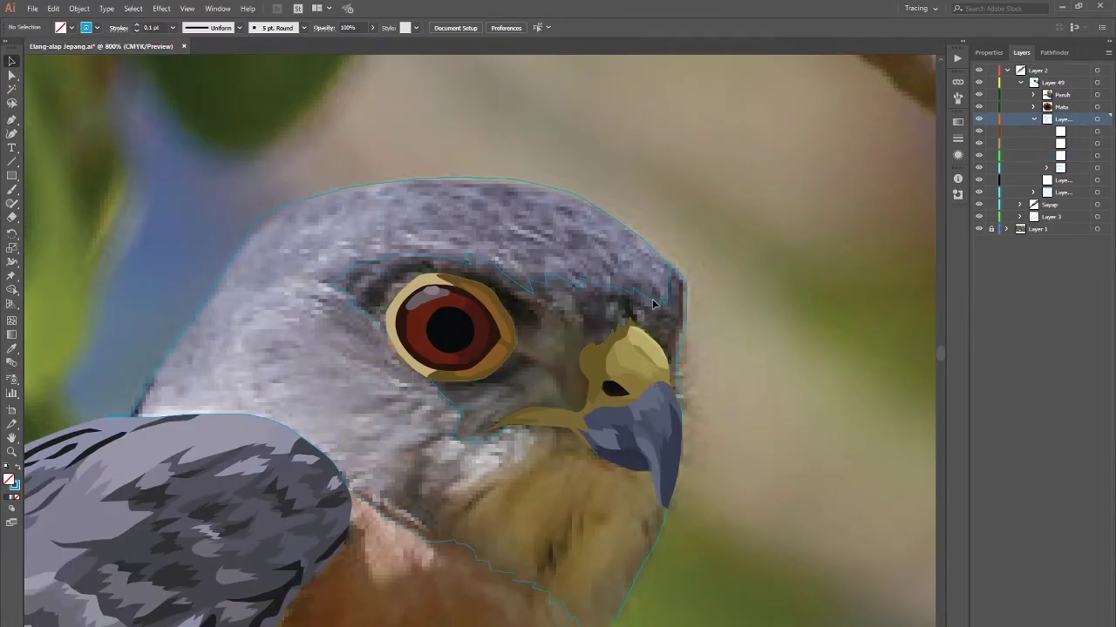
left_click(601, 372)
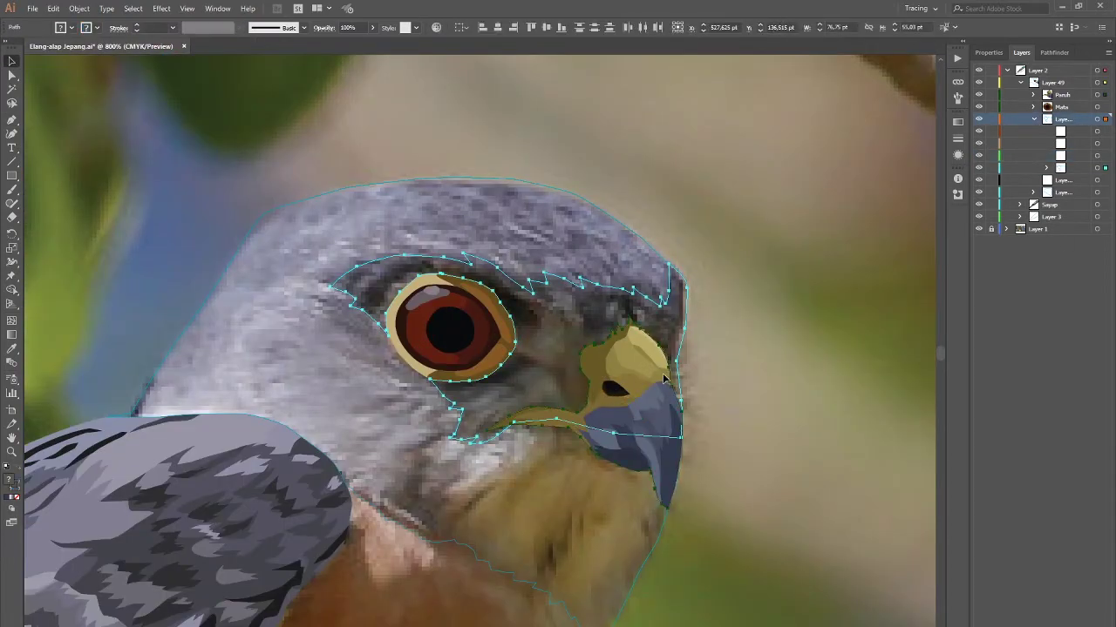
left_click(588, 422)
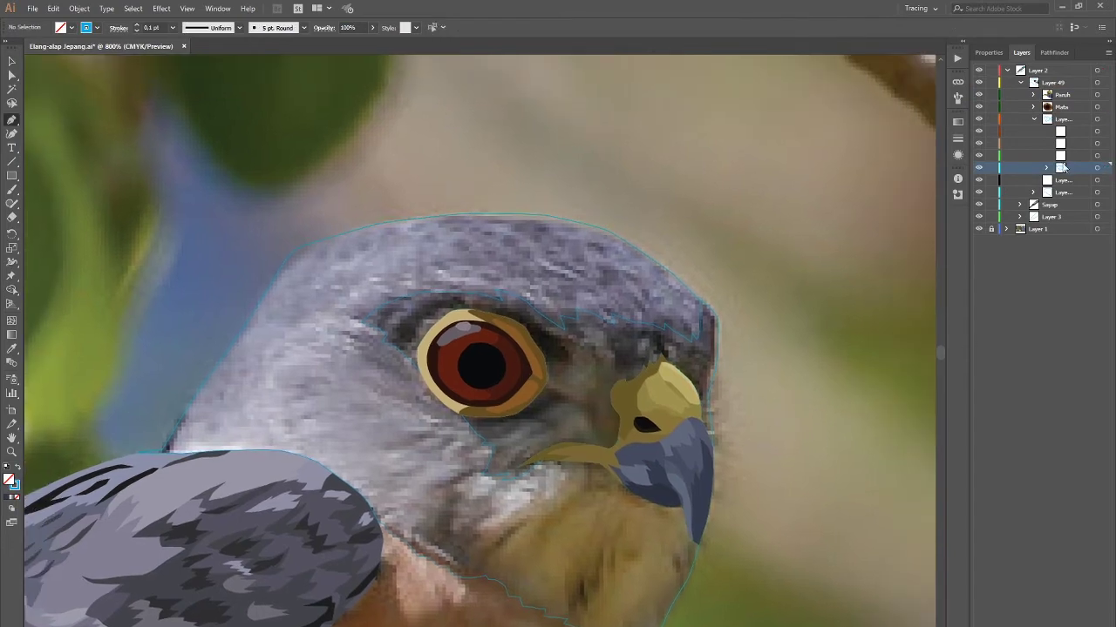
left_click(1062, 155)
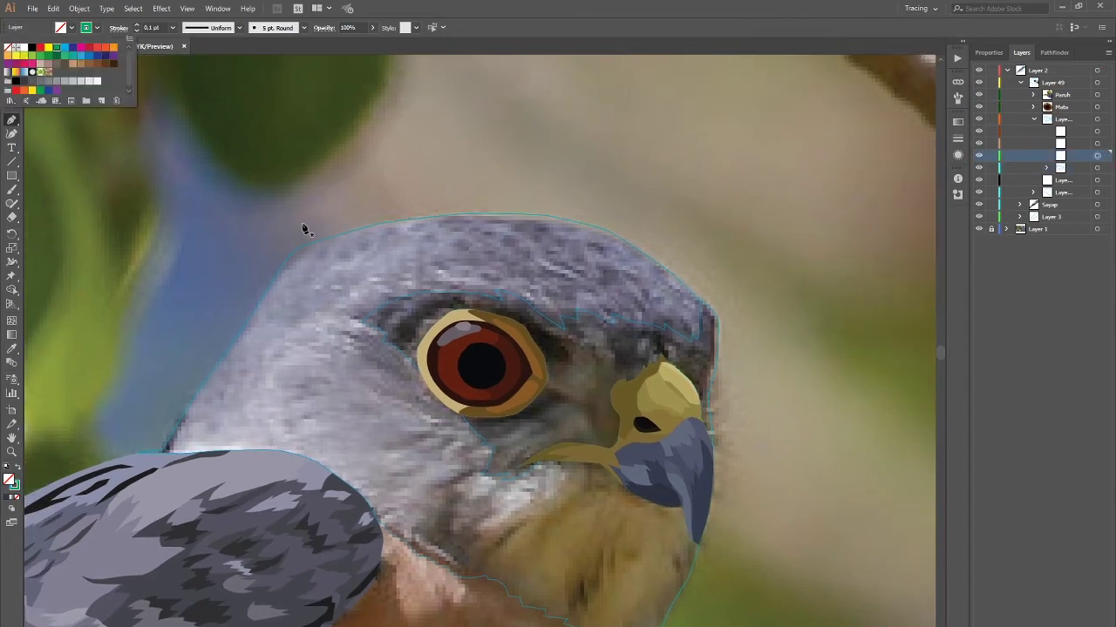
Step: Start a zigzag brow feather outline along the upper eyelid
scroll(591, 411, "up", 1)
left_click_drag(517, 308, 526, 311)
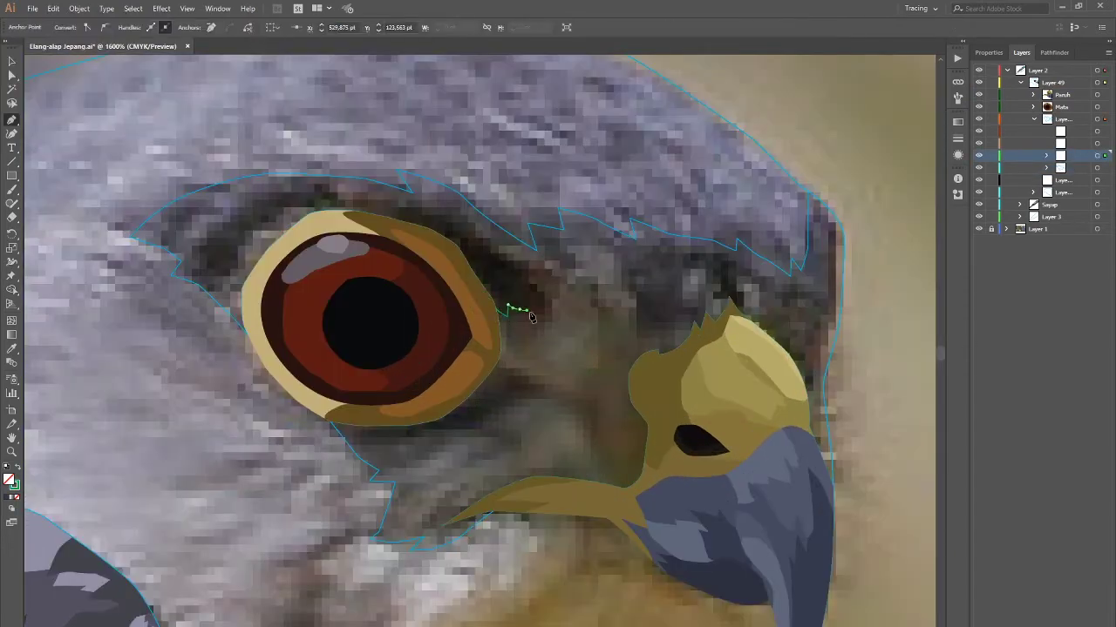
left_click(444, 205)
left_click_drag(457, 237, 575, 356)
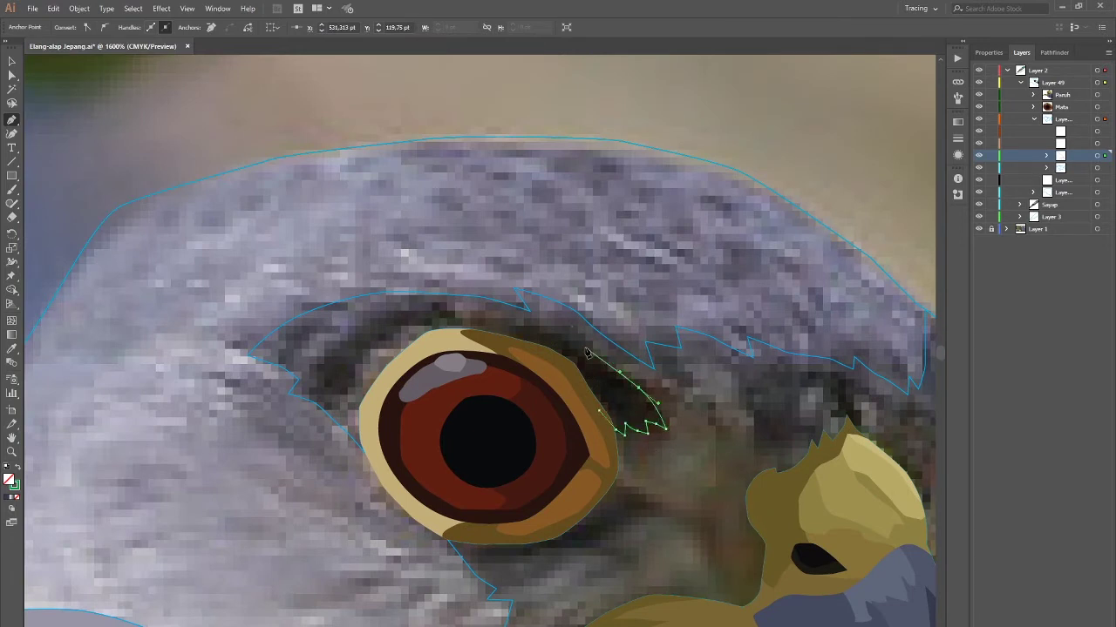
left_click(558, 324)
left_click(514, 315)
left_click_drag(514, 316, 575, 350)
left_click(496, 344)
left_click(479, 337)
left_click(440, 345)
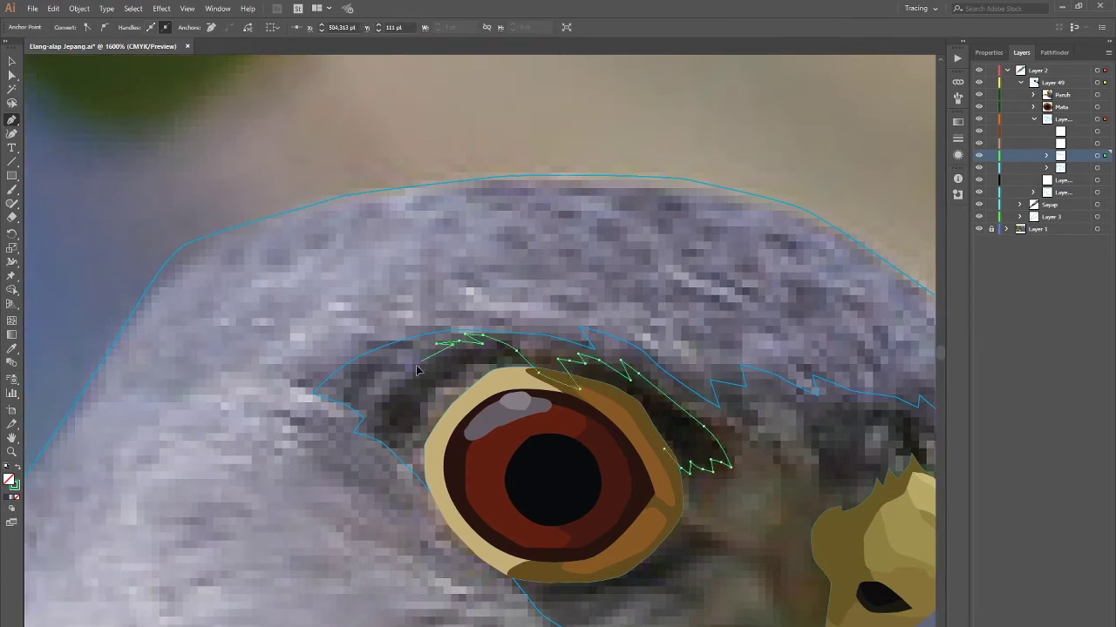
left_click_drag(375, 411, 384, 411)
Step: Join the brow outline to the eyelid edge and close it along its lower edge
left_click(391, 441)
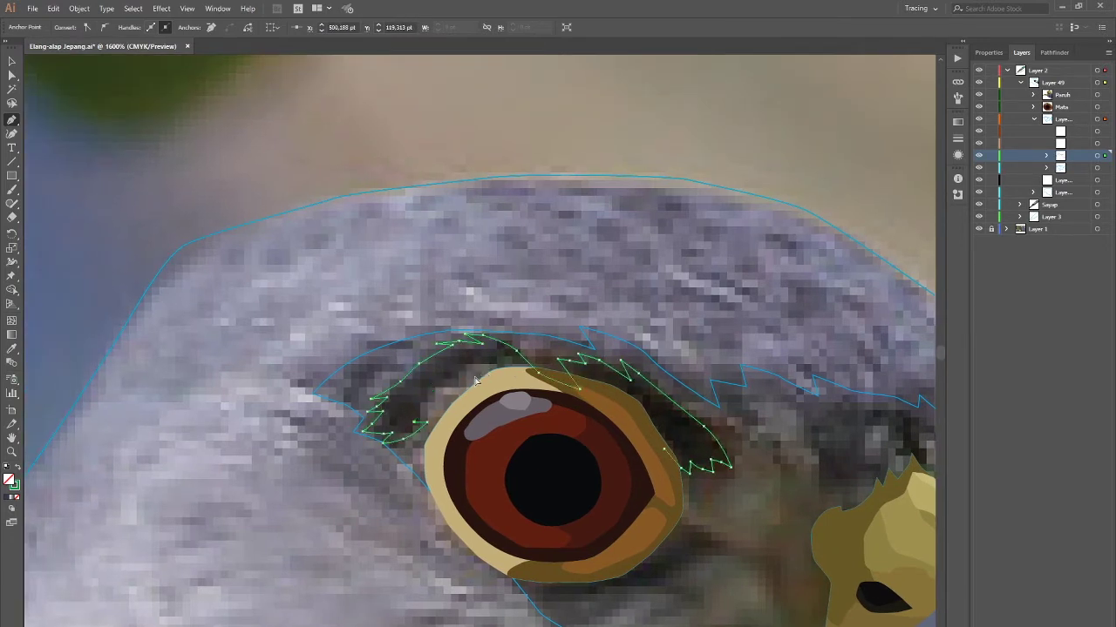
left_click(394, 443)
left_click(433, 394)
left_click(479, 364)
left_click(664, 452)
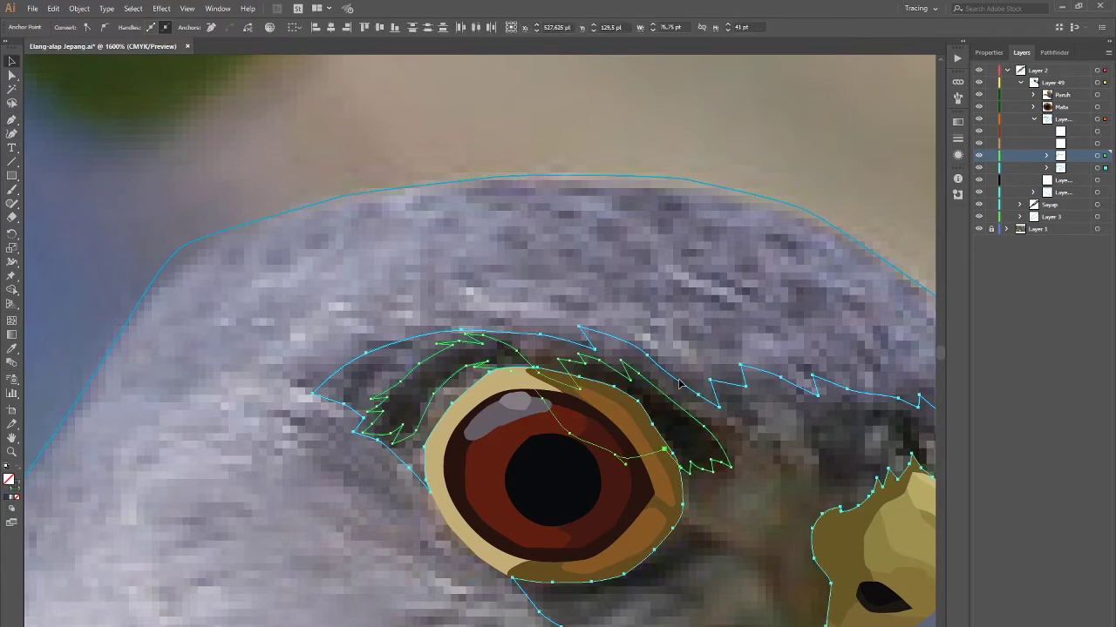
Step: Trace a closed feather shape below the eye
key("ctrl+minus")
key("ctrl+minus")
key("ctrl+plus")
key("ctrl+plus")
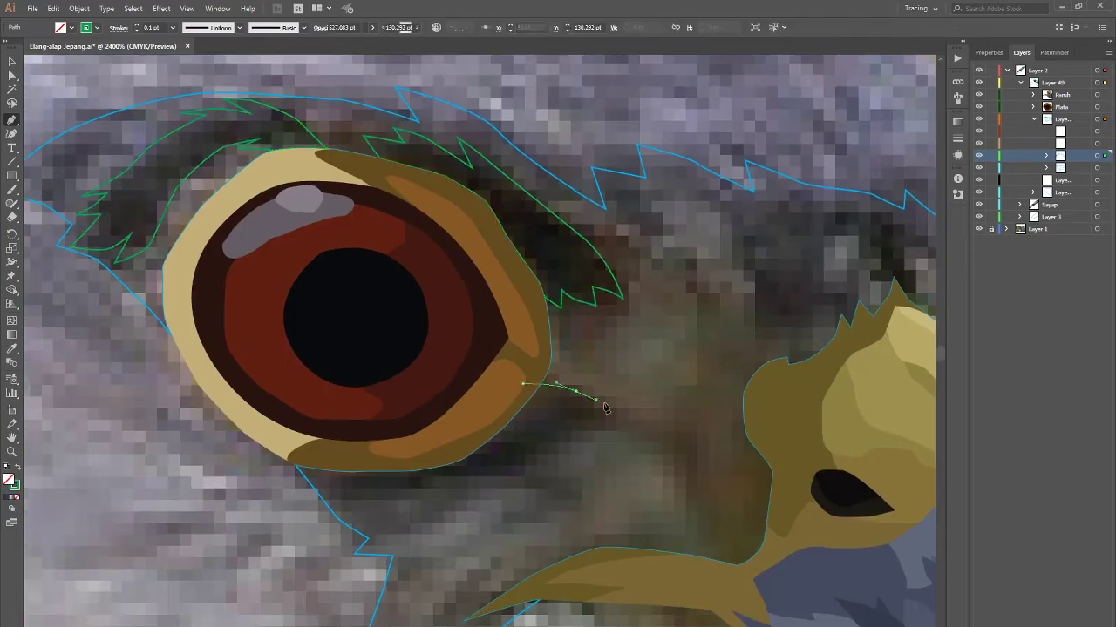
left_click_drag(556, 429, 580, 428)
left_click(460, 503)
left_click(434, 504)
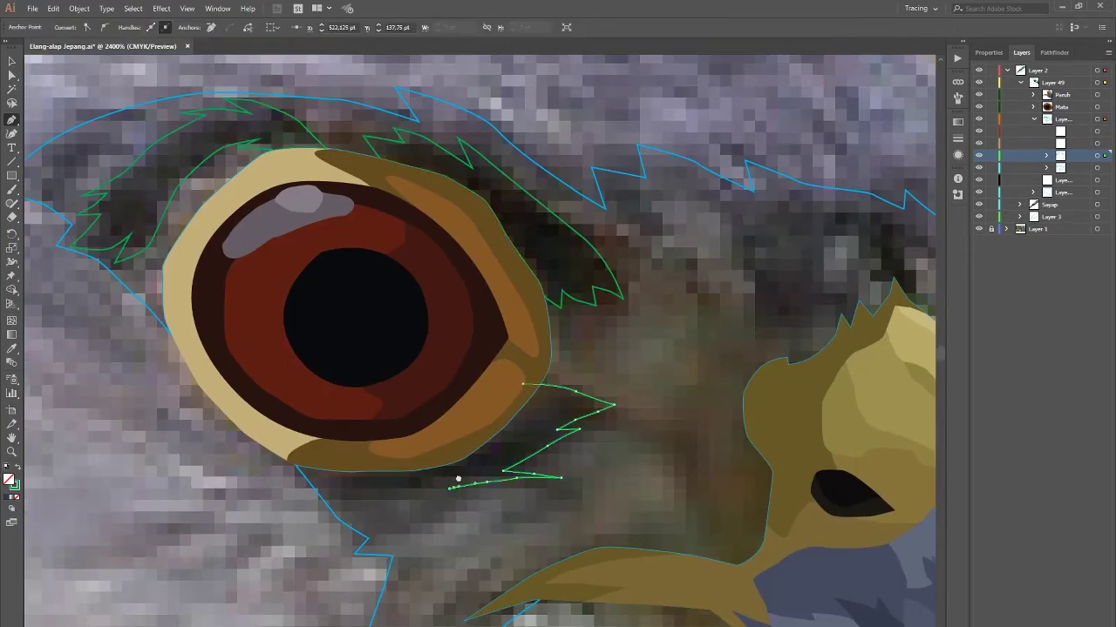
scroll(470, 479, "left", 2)
scroll(471, 480, "down", 1)
left_click(417, 469)
left_click(397, 471)
left_click(582, 366)
Step: Outline a closed shape above the beak
key("ctrl+minus")
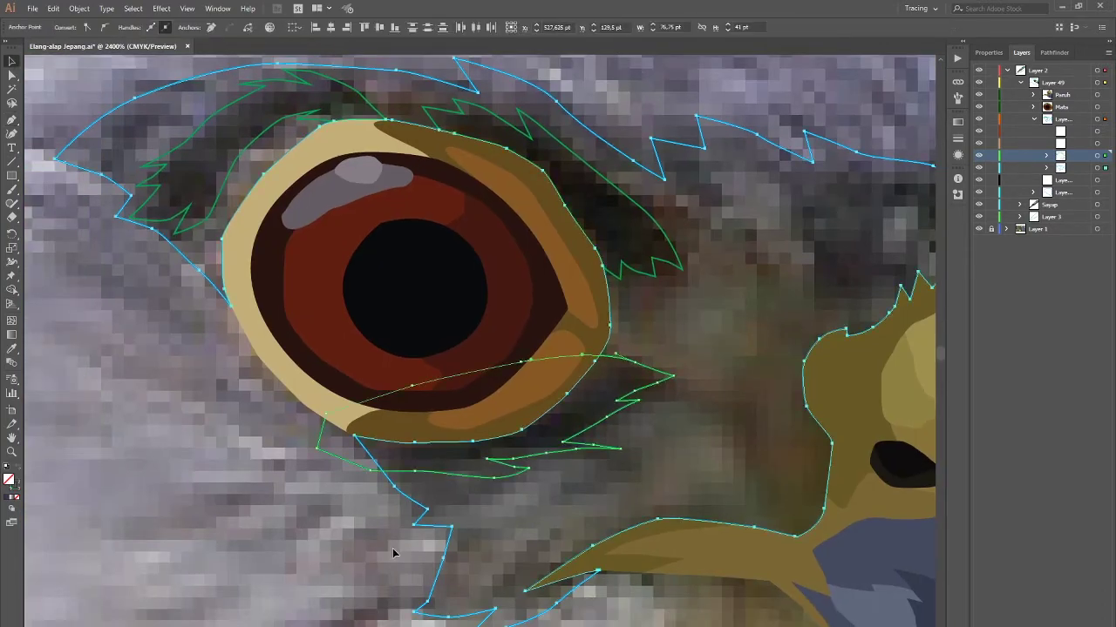
key("ctrl+minus")
scroll(514, 506, "up", 2)
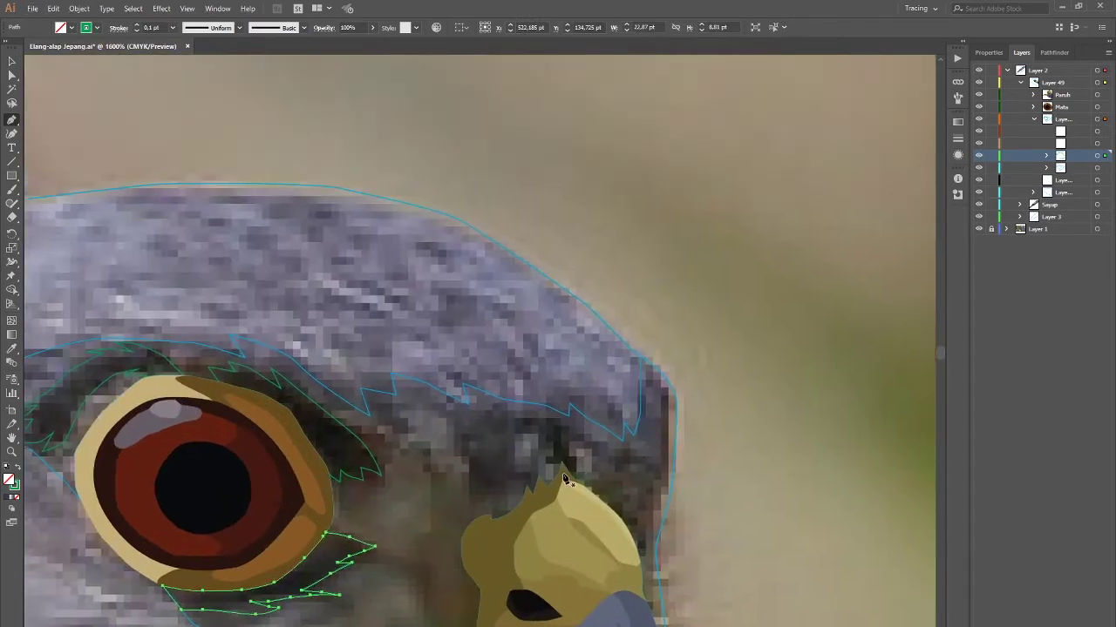
left_click(562, 475)
left_click(523, 419)
left_click(549, 422)
left_click(562, 478)
Step: Extend the outline down toward the beak with three more points
key("ctrl+minus")
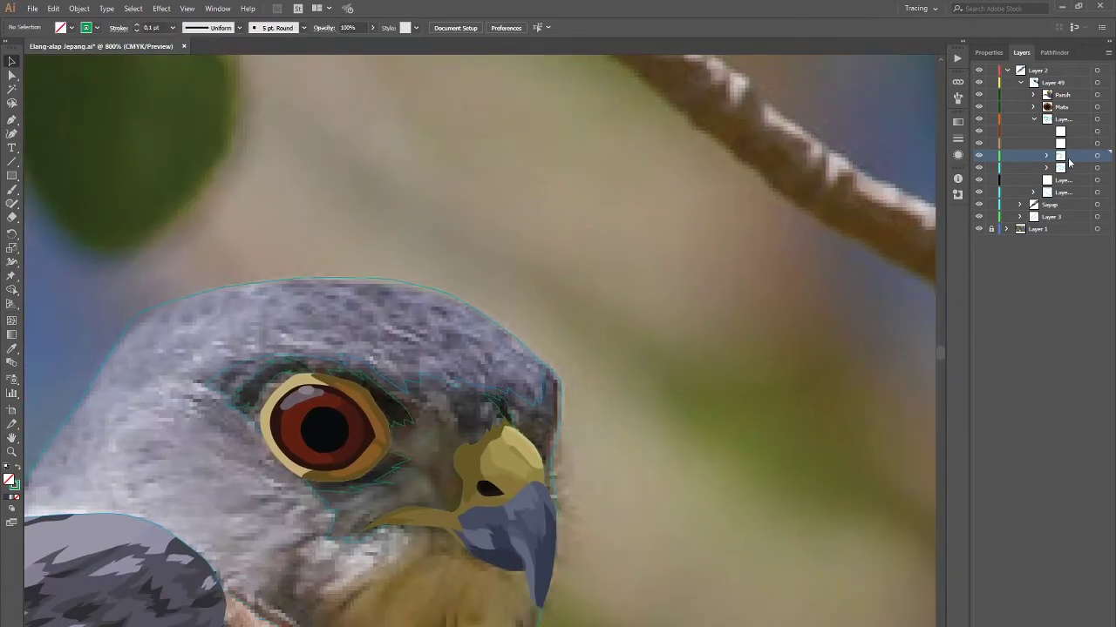
double_click(1059, 155)
key("Escape")
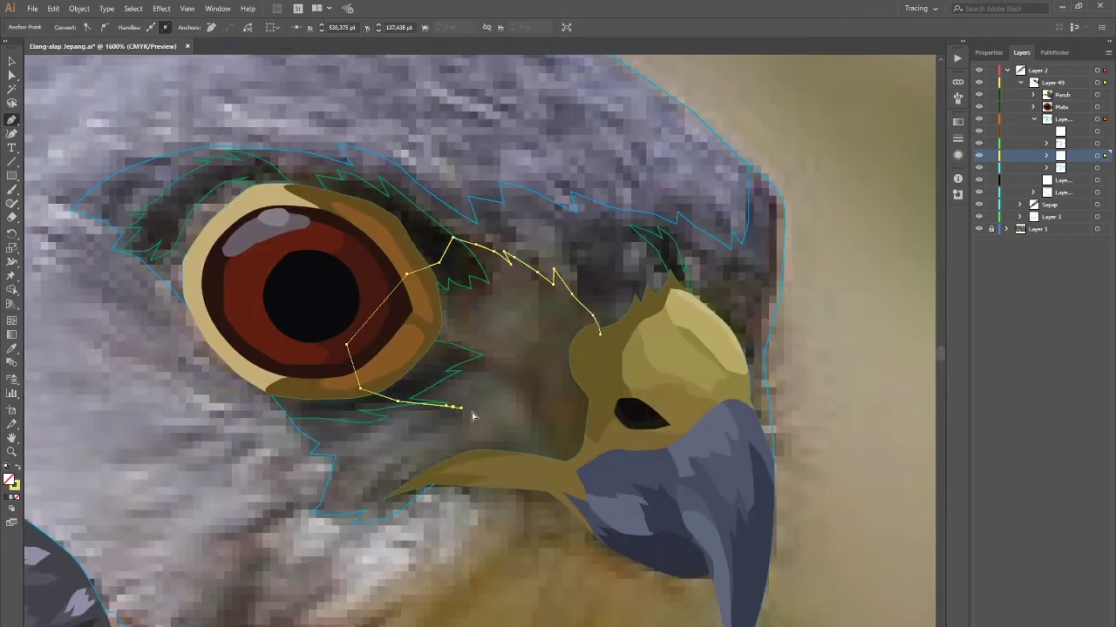
left_click(483, 416)
left_click(491, 433)
left_click(503, 444)
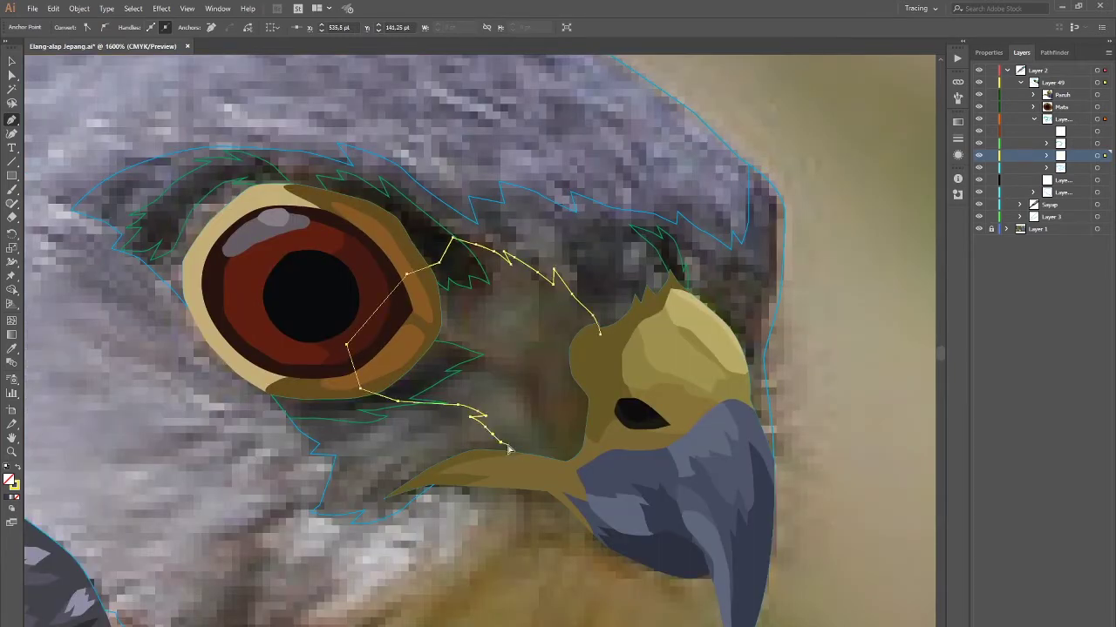
Step: Review the green under-eye and yellow eye-to-beak paths by selecting, then deselecting them
key("v")
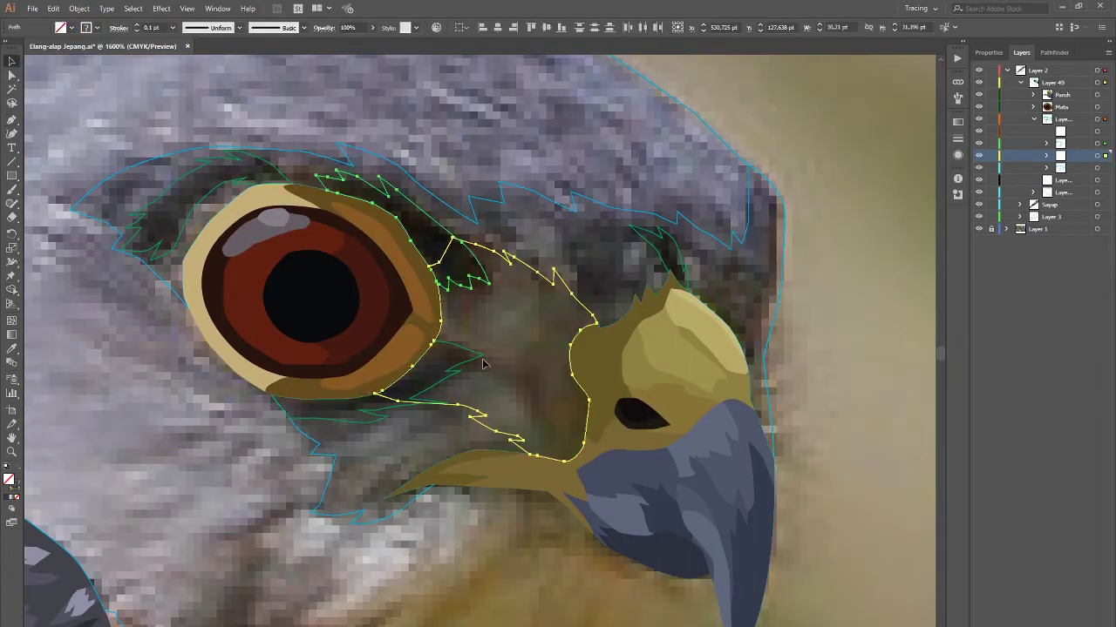
left_click(418, 401)
left_click(418, 400, "shift")
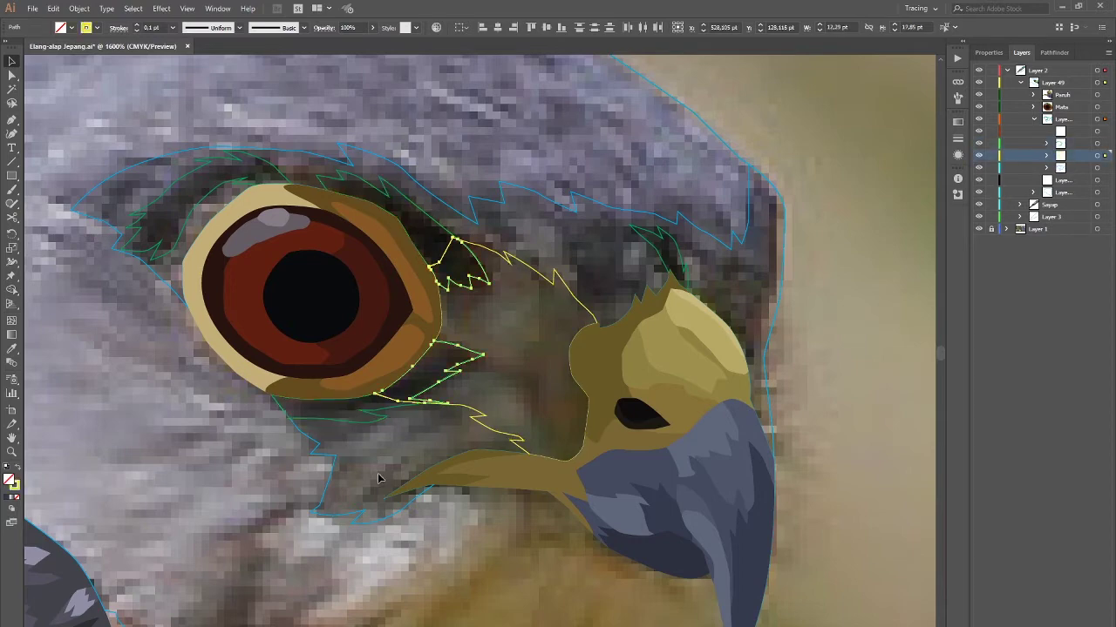
key("ctrl+shift+a")
key("ctrl+minus")
key("ctrl+minus")
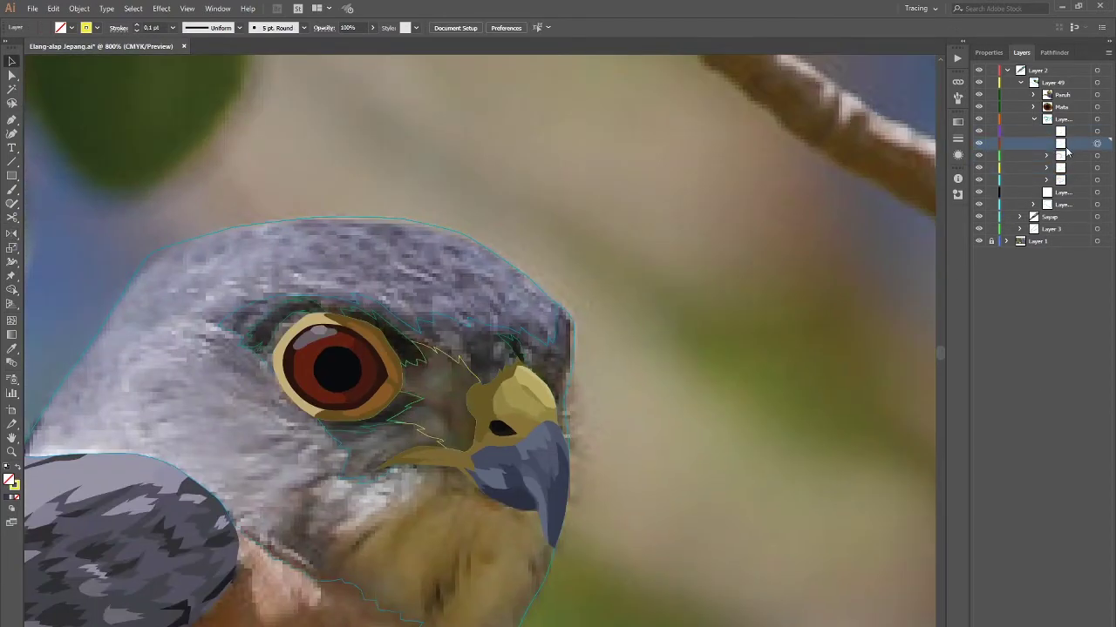
Step: Give the new sublayer a different outline colour
double_click(1060, 155)
left_click(758, 283)
left_click(853, 276)
left_click(72, 27)
Step: Start cheek feather outlines near and above the beak with the Pen tool
key("p")
key("ctrl+plus")
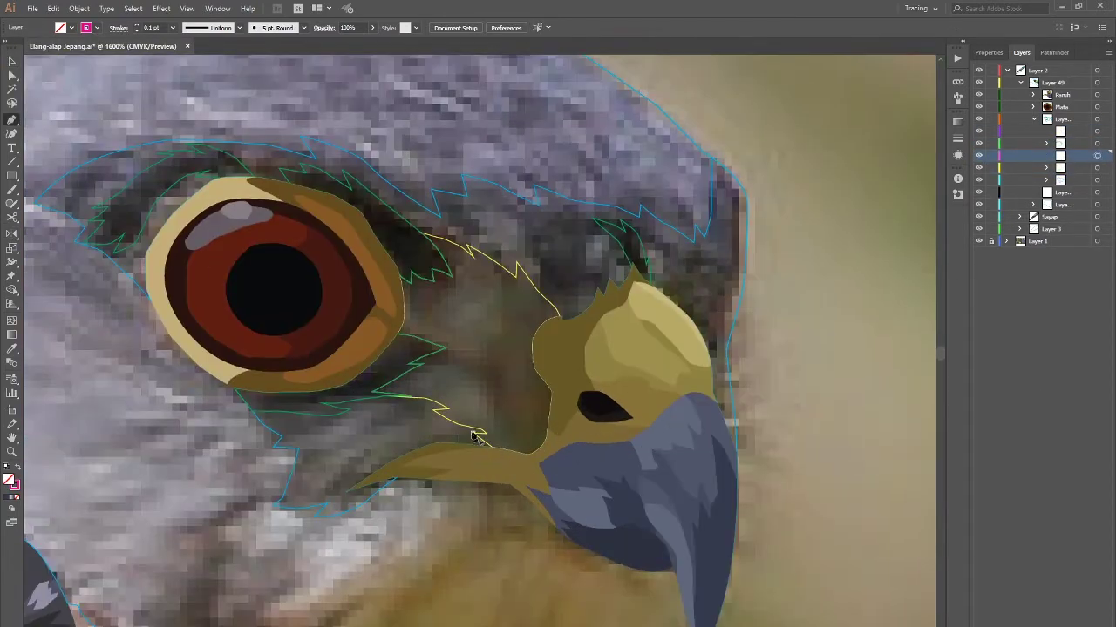
left_click(508, 437)
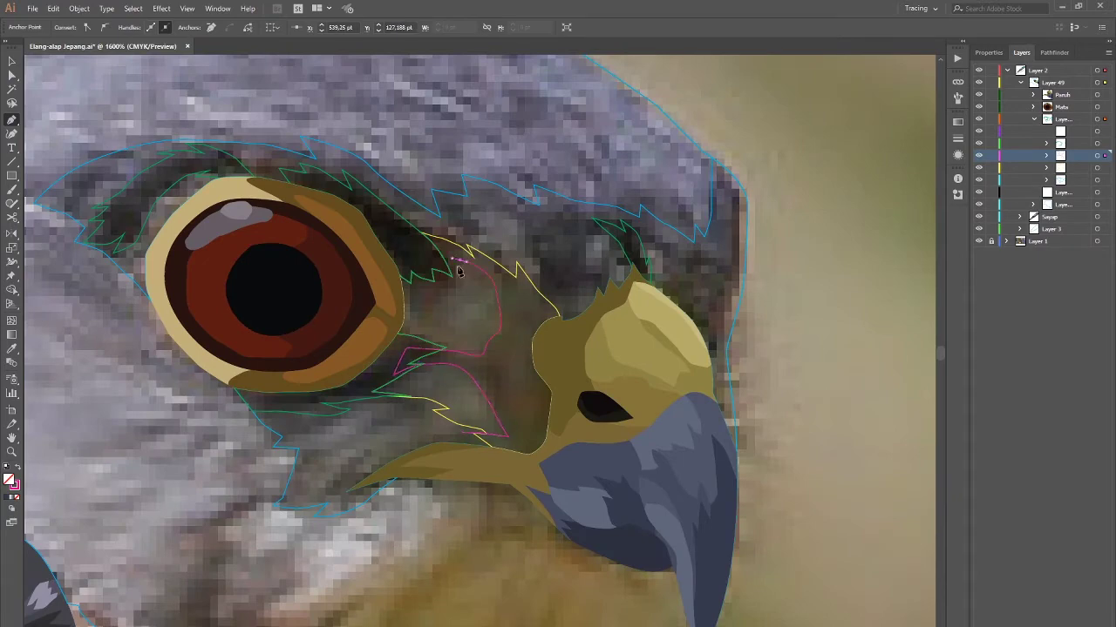
left_click_drag(436, 320, 521, 368)
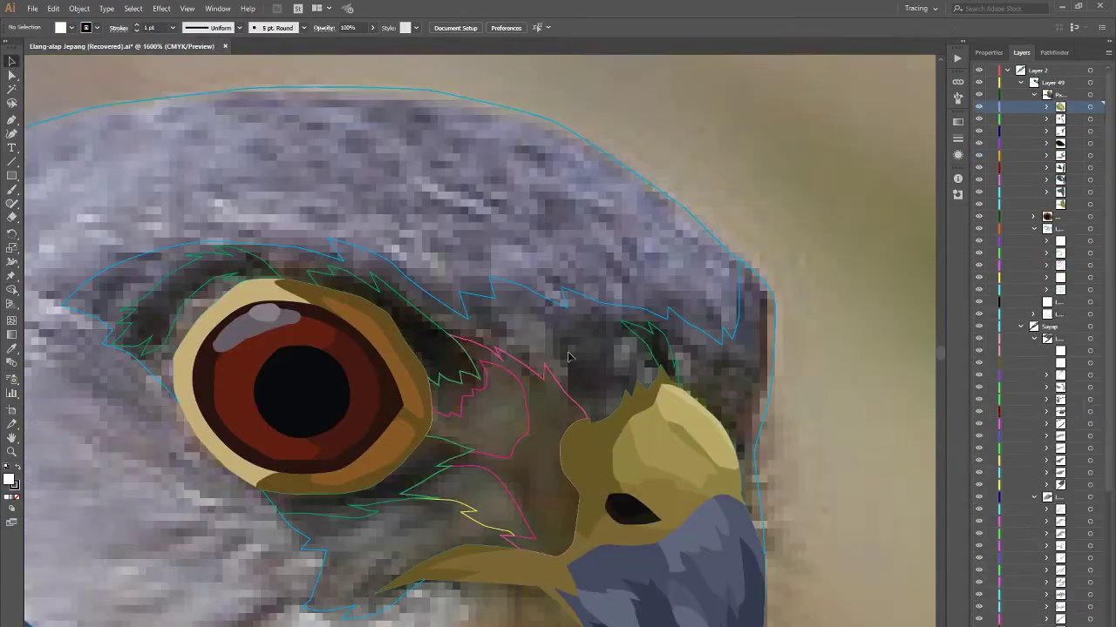
key("p")
left_click(550, 329)
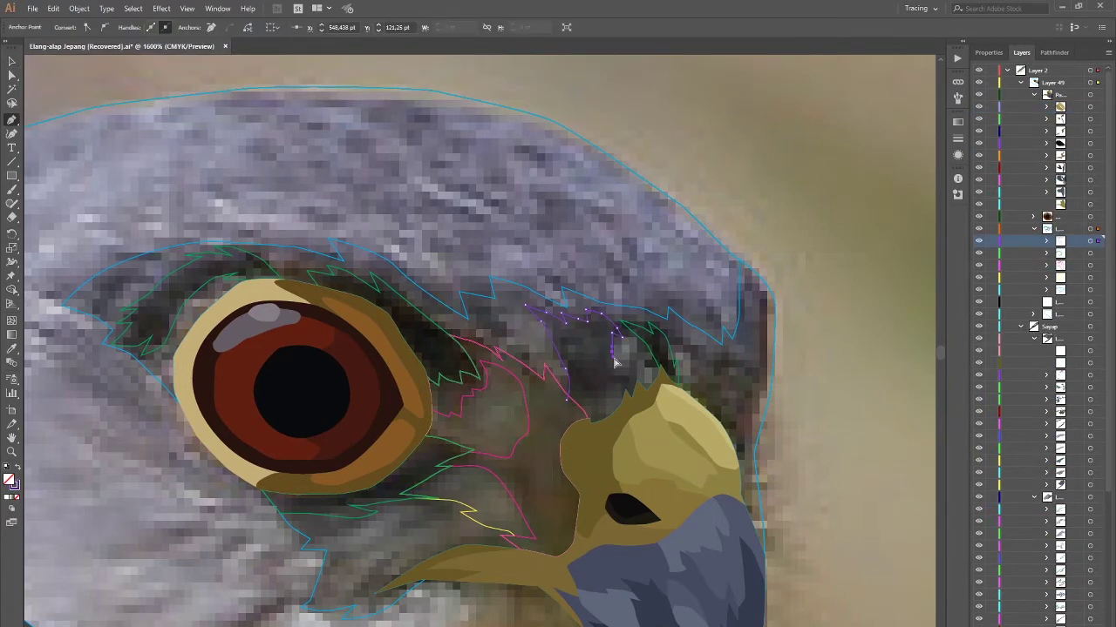
Step: Merge the gap region above the beak into the beak shape with Shape Builder
key("v")
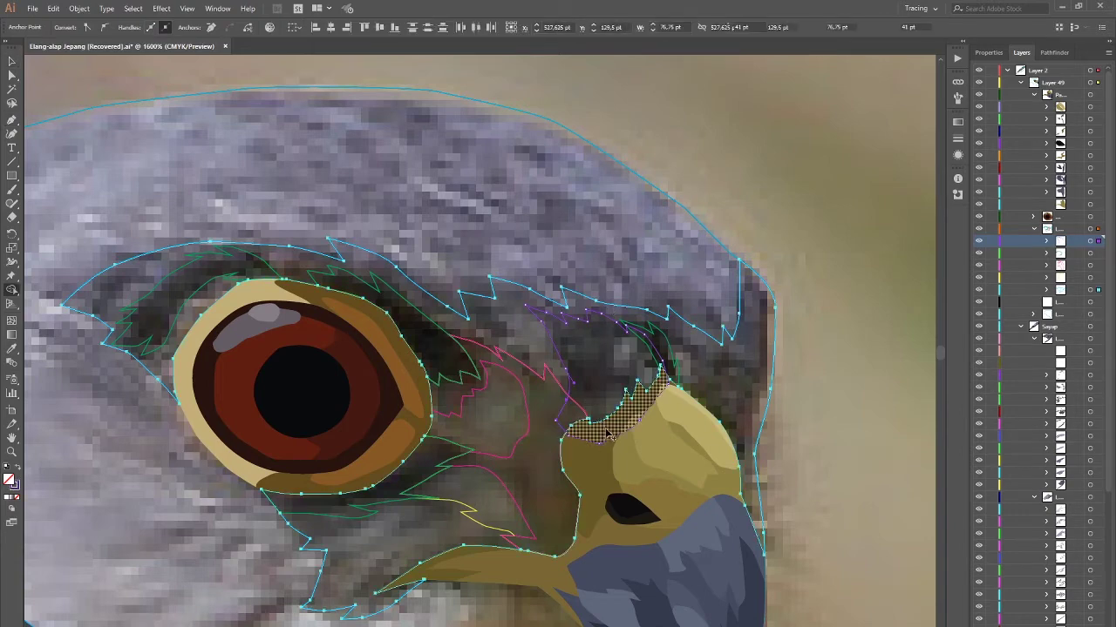
left_click(563, 449, "shift")
key("shift+m")
left_click(584, 372)
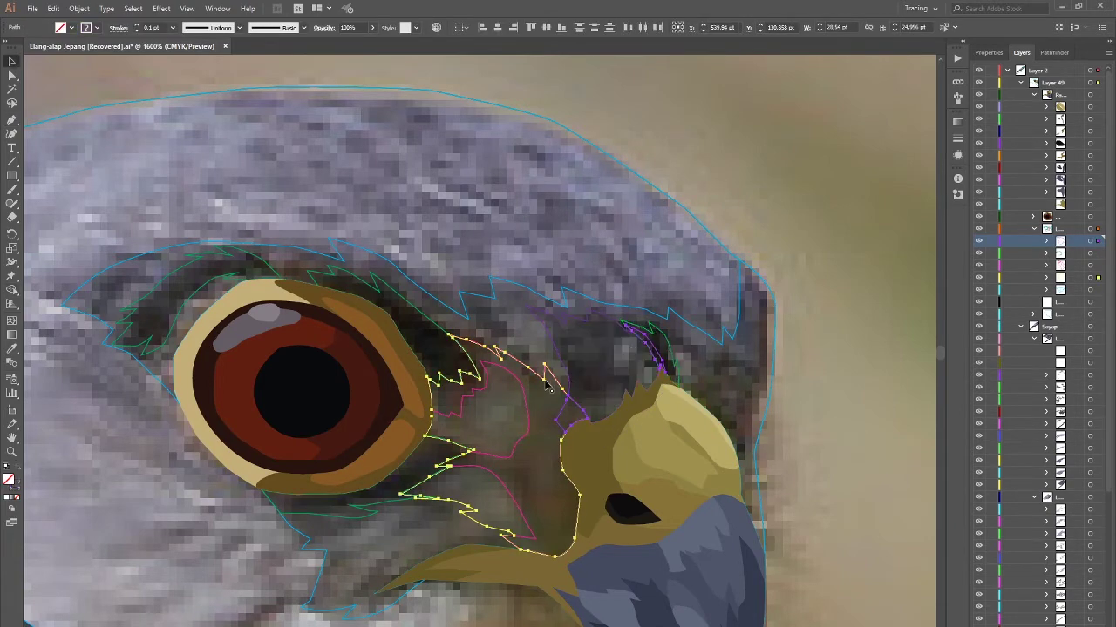
scroll(575, 375, "up", 2)
Step: Complete the purple feather outline above the beak
key("p")
left_click_drag(555, 316, 533, 290)
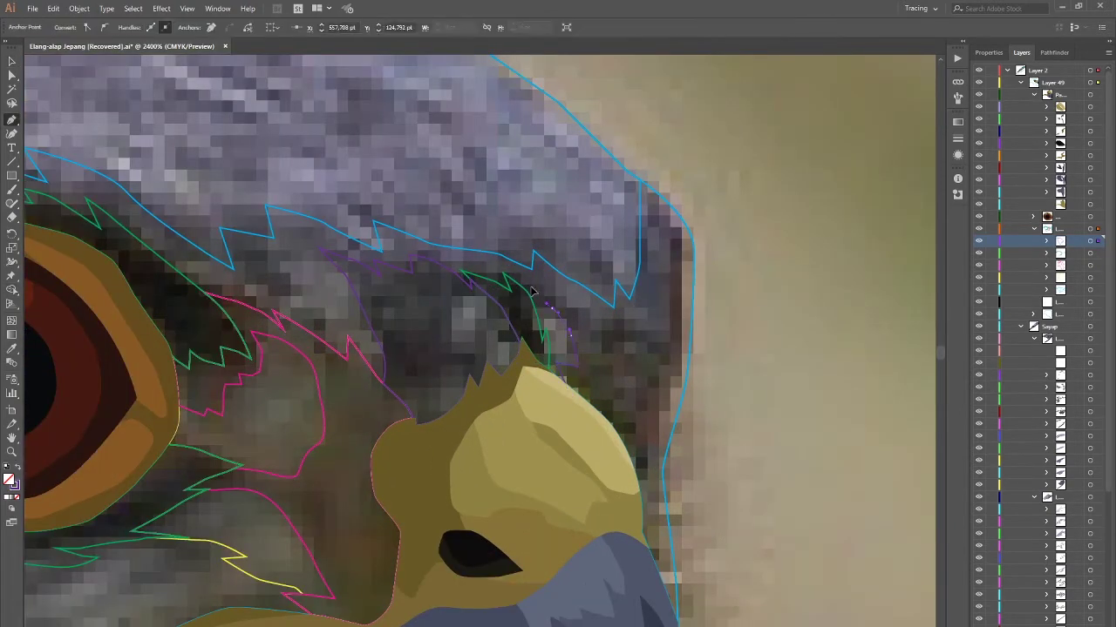
left_click_drag(591, 258, 577, 183)
left_click(624, 107)
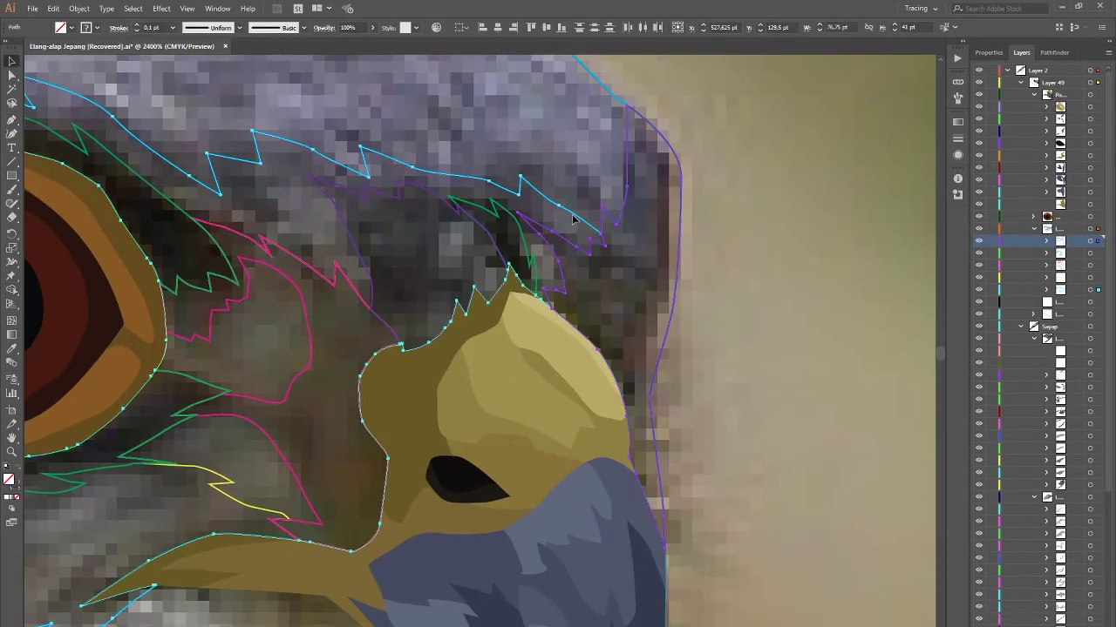
scroll(539, 231, "down", 5)
scroll(489, 290, "up", 5)
Step: Trace zigzag feather outlines in front of and below the eye
left_click_drag(526, 229, 486, 255)
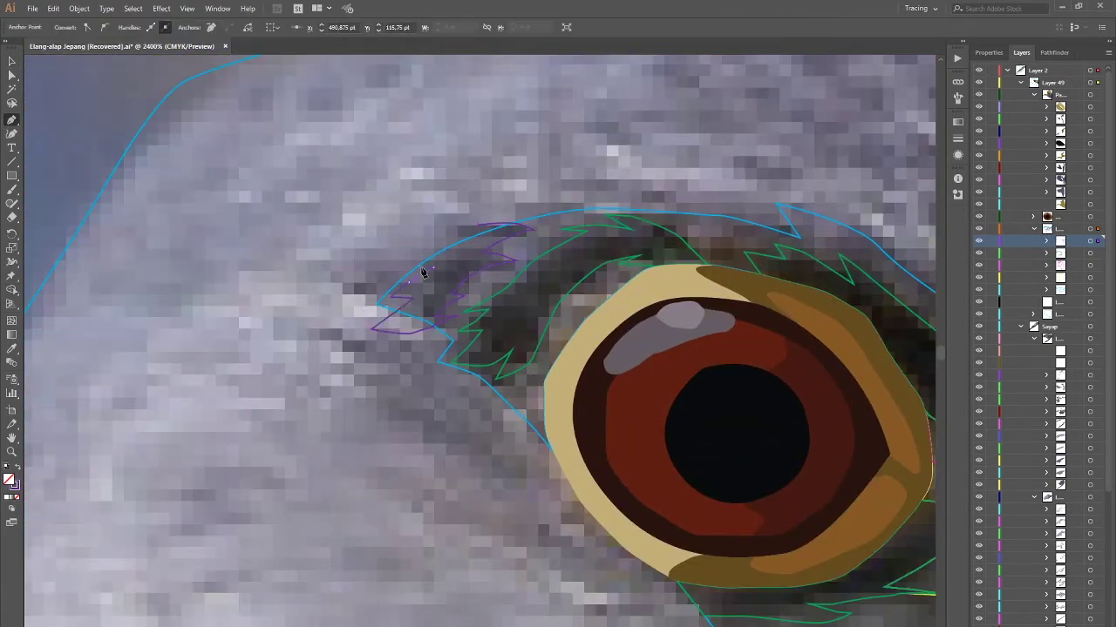
left_click(442, 226)
scroll(428, 217, "down", 4)
scroll(510, 331, "up", 4)
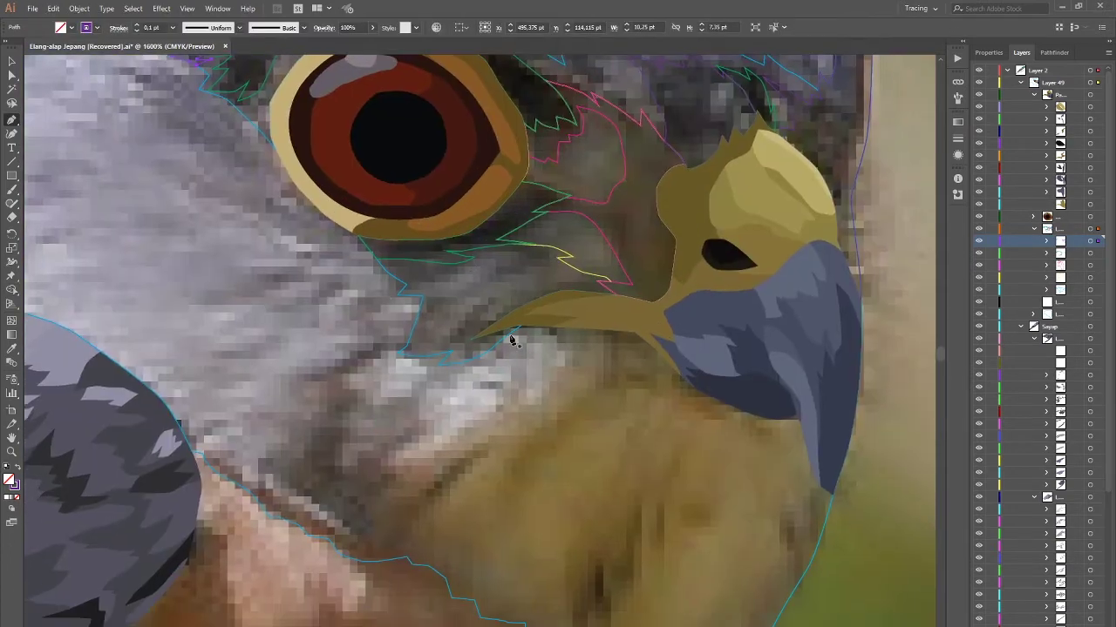
left_click_drag(439, 274, 481, 259)
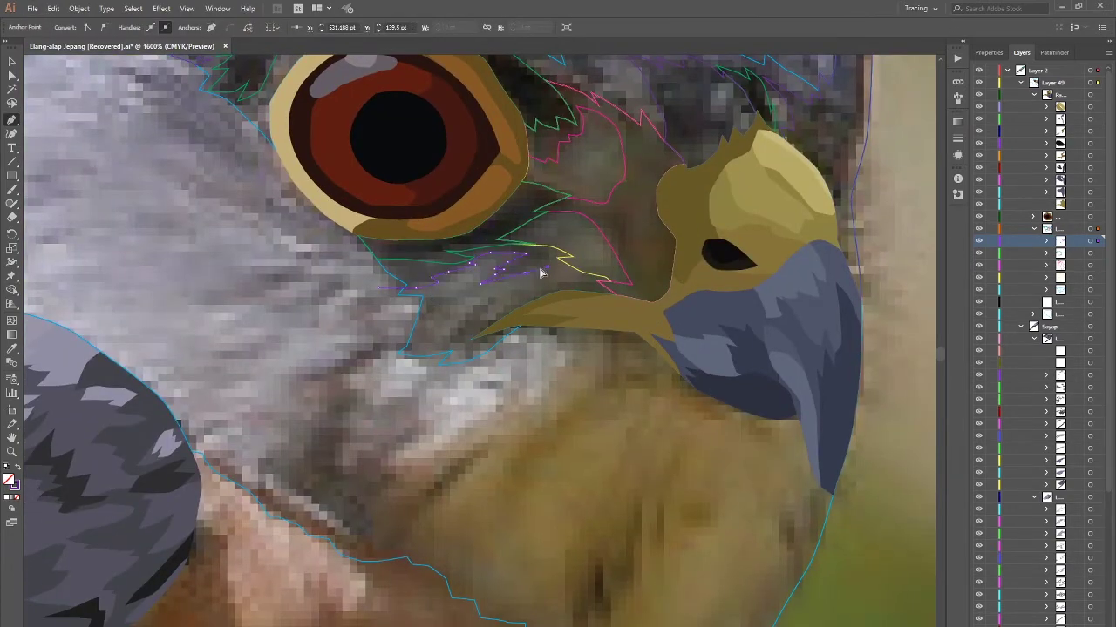
left_click(563, 251)
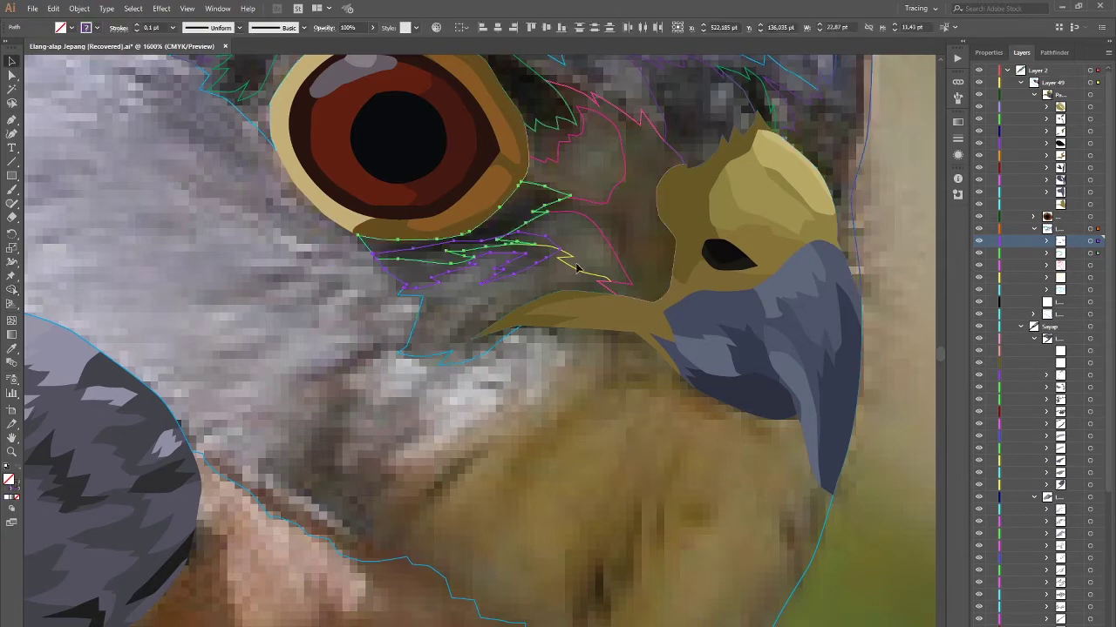
Step: Continue the lower cheek outline toward the jaw and select the head outline
left_click_drag(571, 256, 599, 220)
left_click_drag(447, 293, 465, 291)
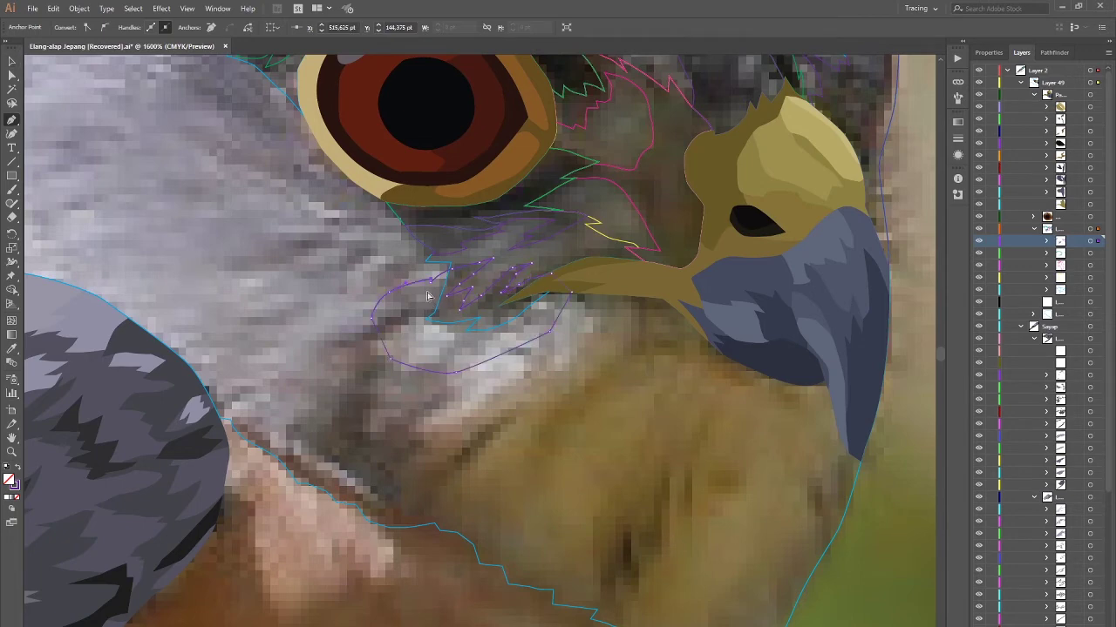
left_click(462, 325, "shift")
key("shift+m")
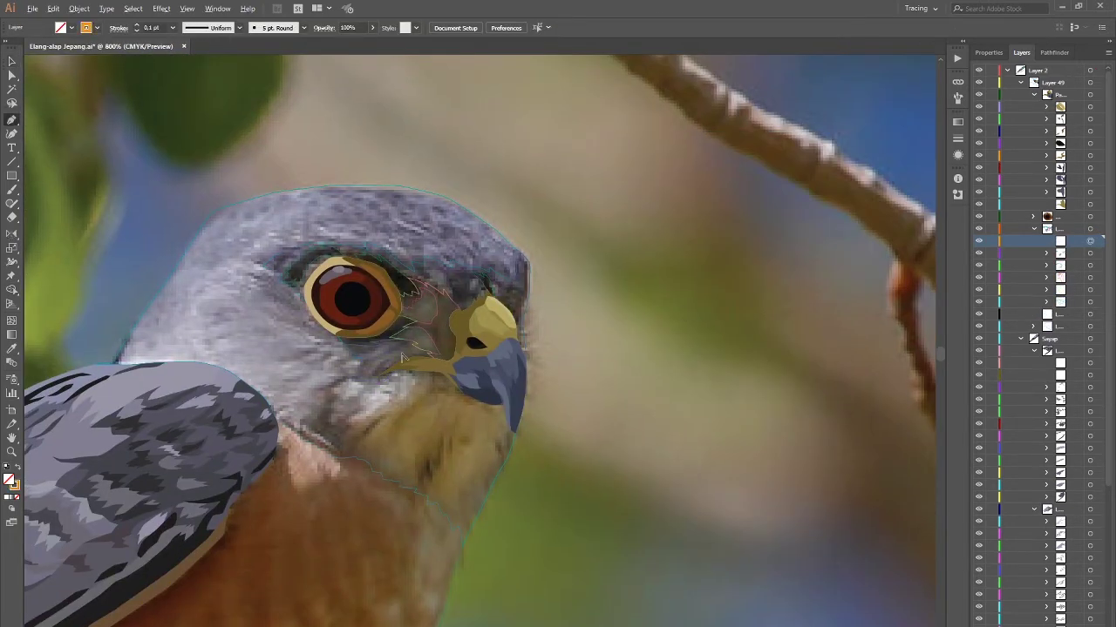
Step: Trace an orange zigzag feather outline inside the purple outline beside the eye
scroll(403, 357, "up", 3)
scroll(339, 370, "up", 2)
left_click(485, 344)
left_click(469, 346)
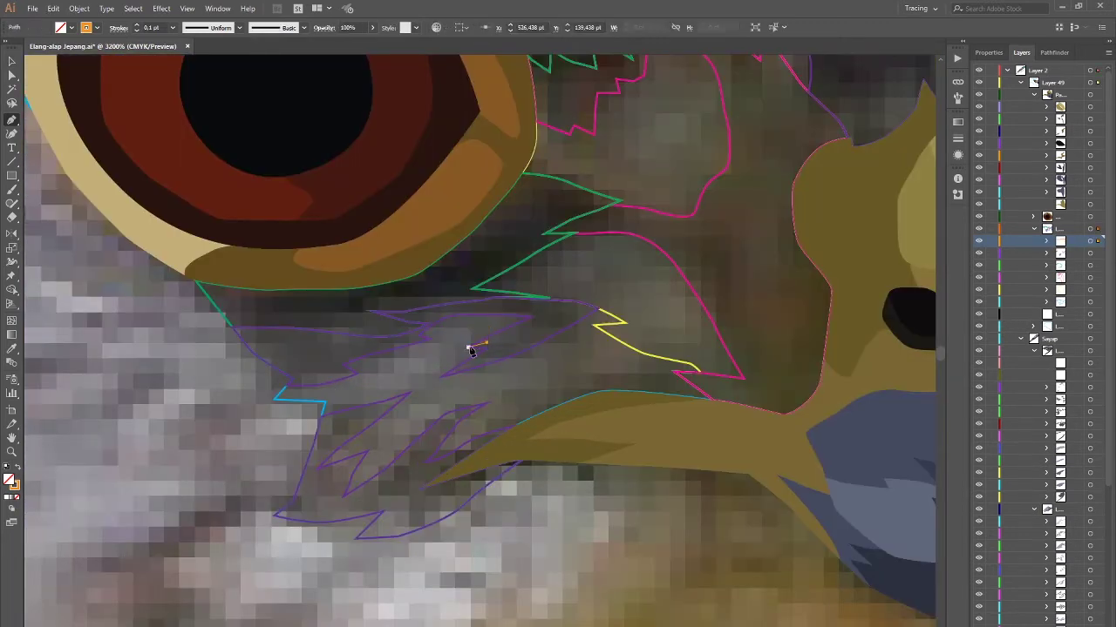
left_click(476, 327)
left_click(444, 330)
left_click(412, 338)
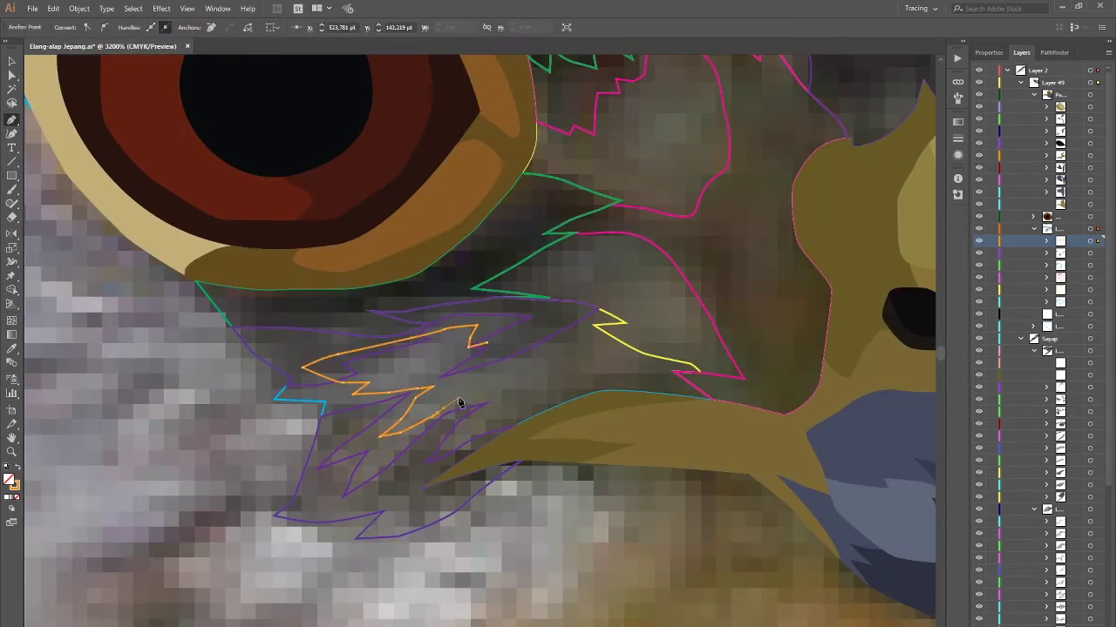
scroll(461, 384, "down", 2)
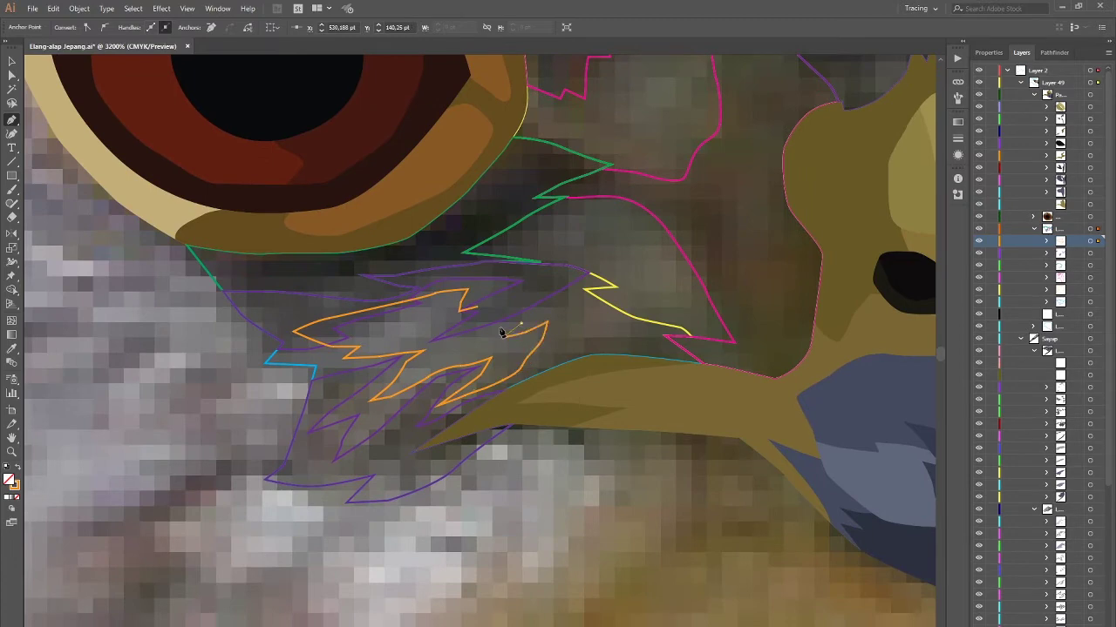
key("p")
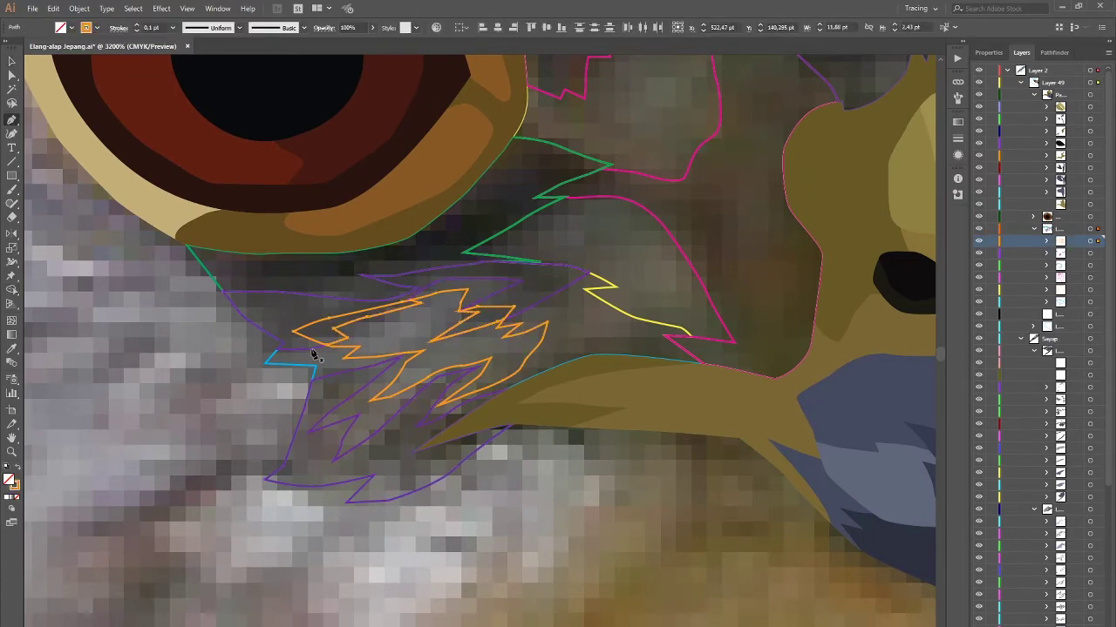
Step: Outline the orange eyelid feather above the eye and the zigzag brow feather
scroll(551, 522, "down", 3)
scroll(233, 188, "up", 2)
left_click(484, 284)
left_click(427, 297)
left_click(334, 340)
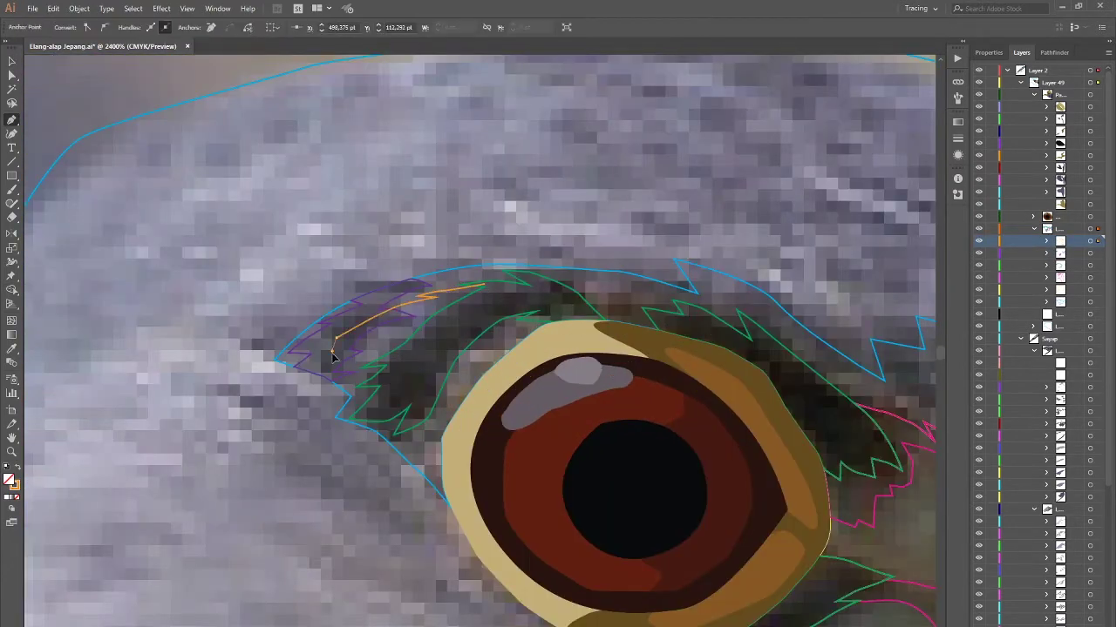
key("p")
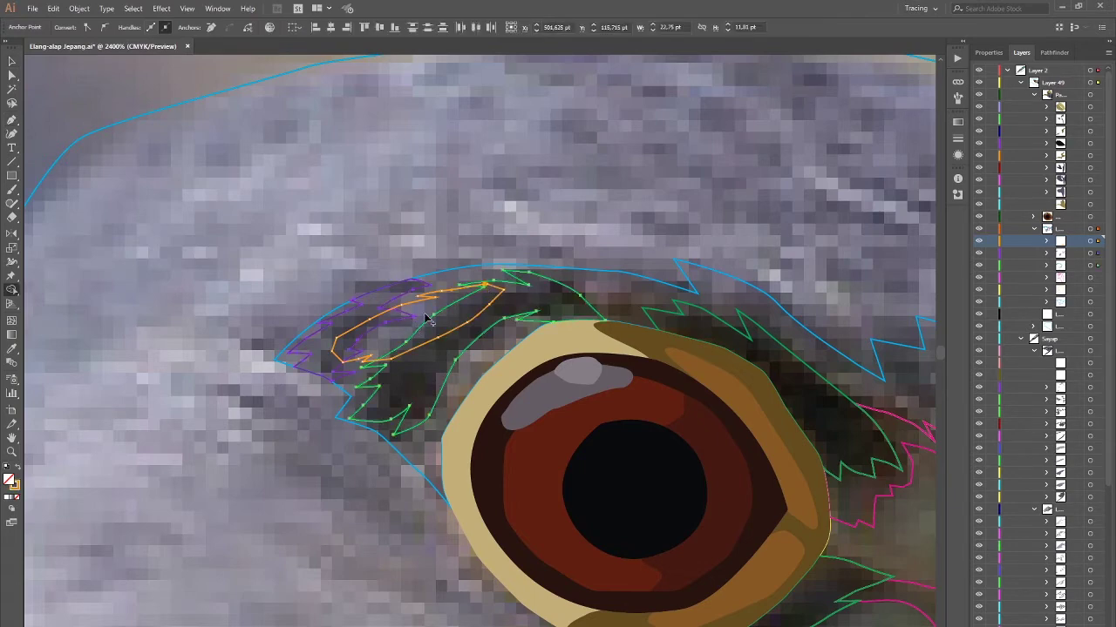
scroll(229, 279, "down", 2)
scroll(738, 397, "up", 2)
left_click(488, 271)
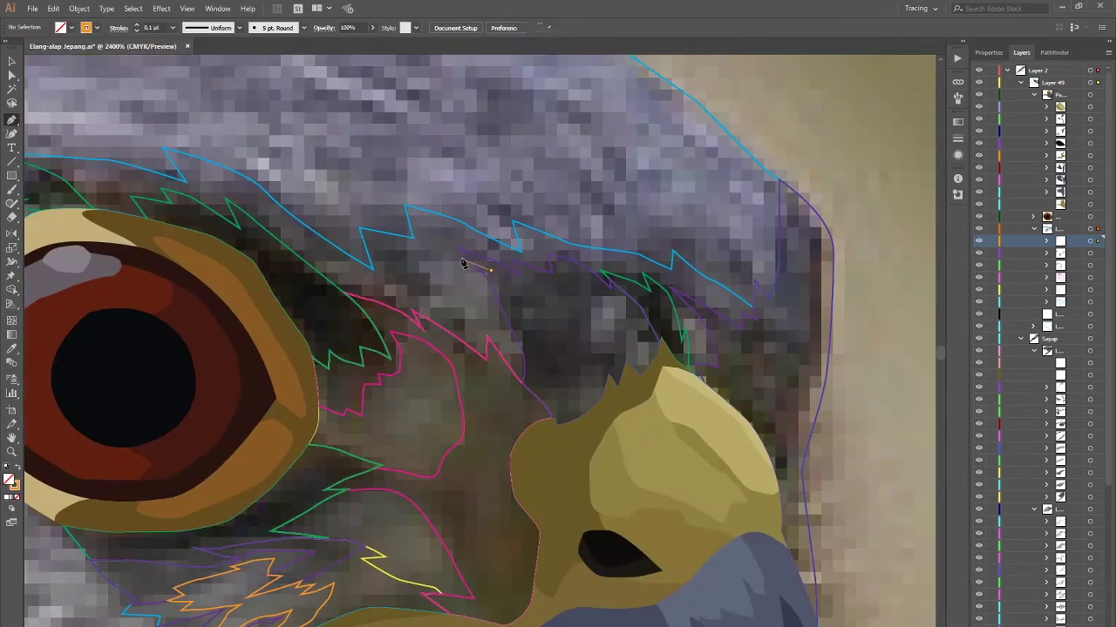
left_click(441, 253)
left_click(403, 255)
left_click(437, 283)
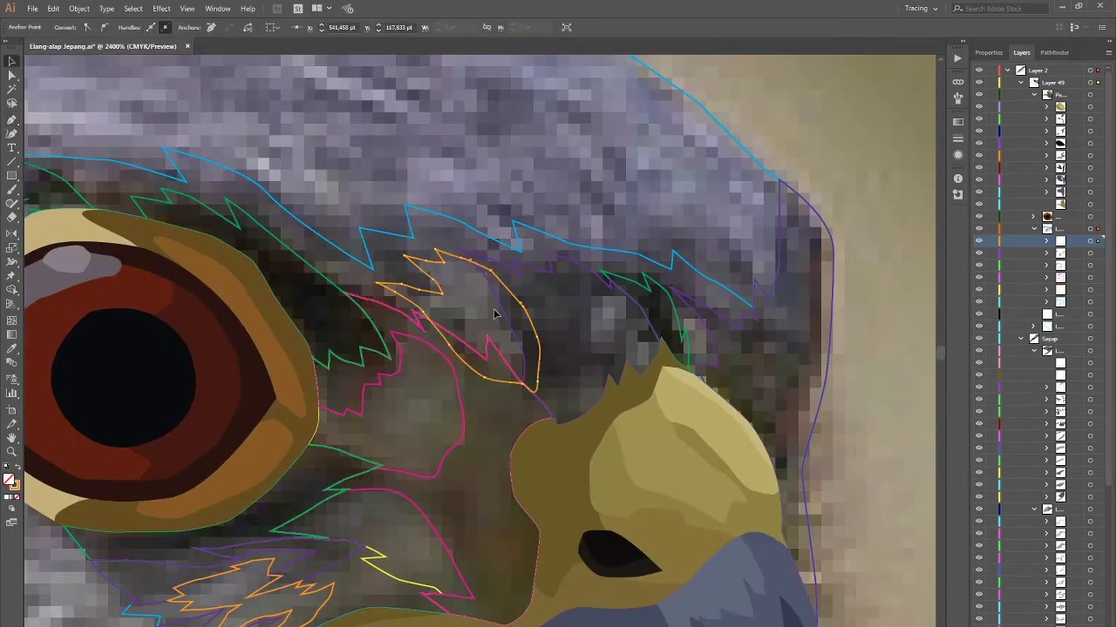
key("ctrl+shift+a")
Step: Trace a feather outline above the beak, closing it at the beak edge, and select it
key("p")
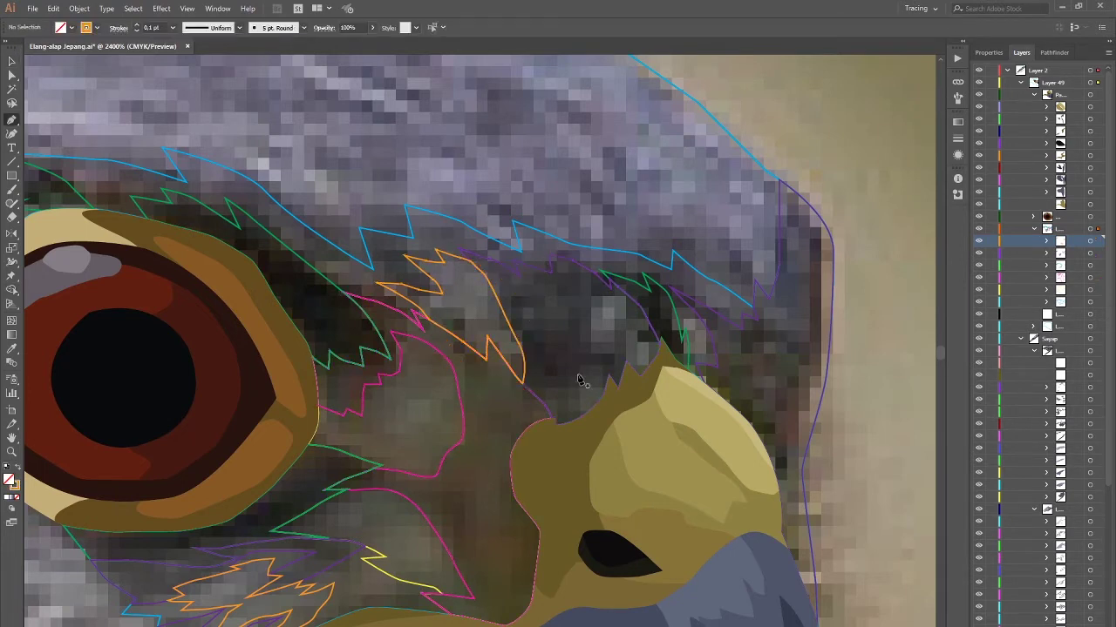
scroll(580, 380, "right", 2)
left_click(562, 371)
left_click(549, 312)
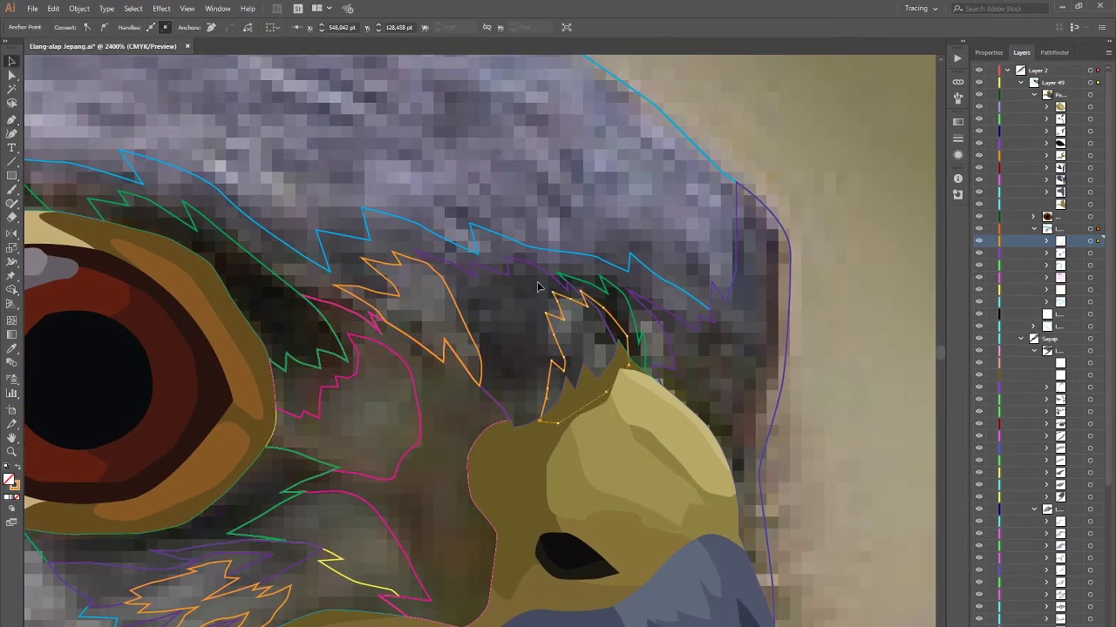
scroll(537, 288, "right", 2)
left_click(567, 293)
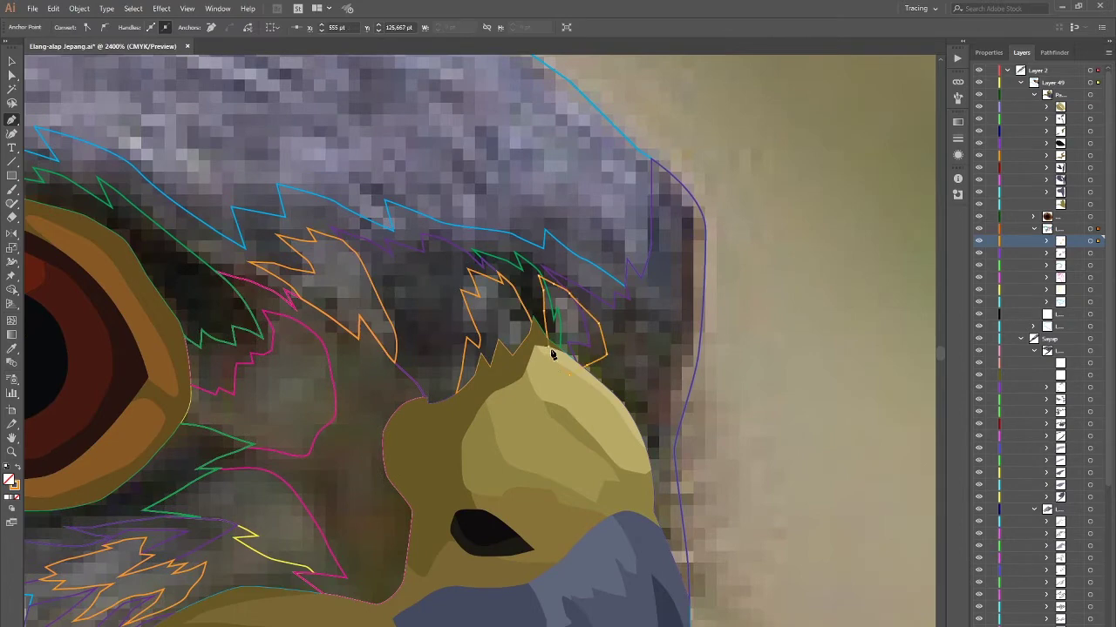
scroll(552, 354, "up", 1)
scroll(523, 420, "up", 1)
left_click(524, 407)
scroll(524, 407, "down", 1)
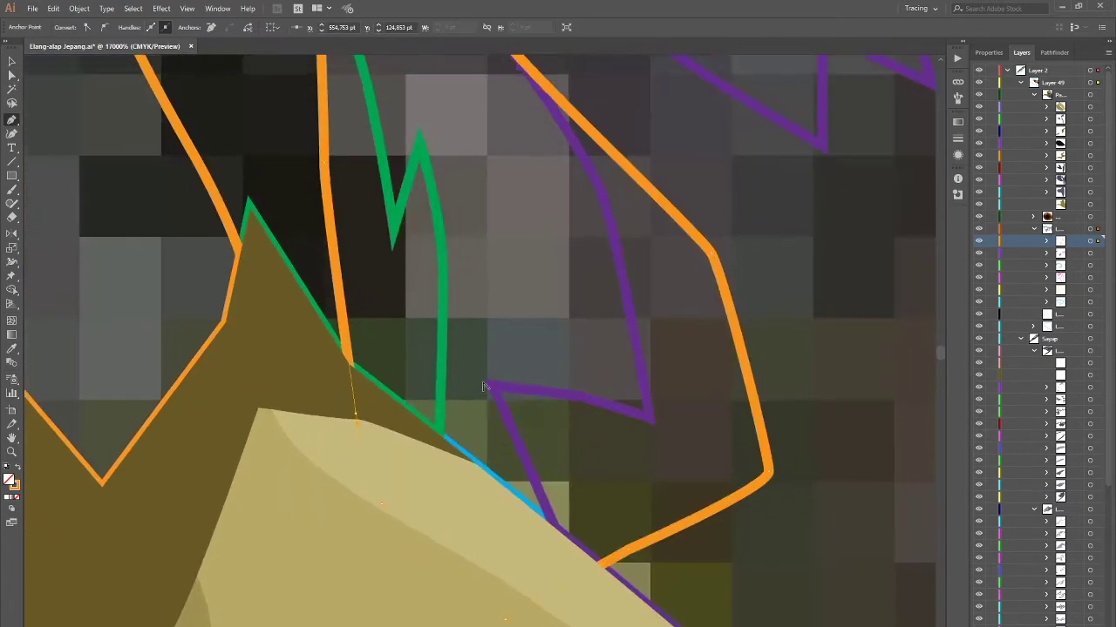
scroll(523, 407, "down", 1)
left_click(501, 411, "ctrl")
scroll(501, 411, "down", 2)
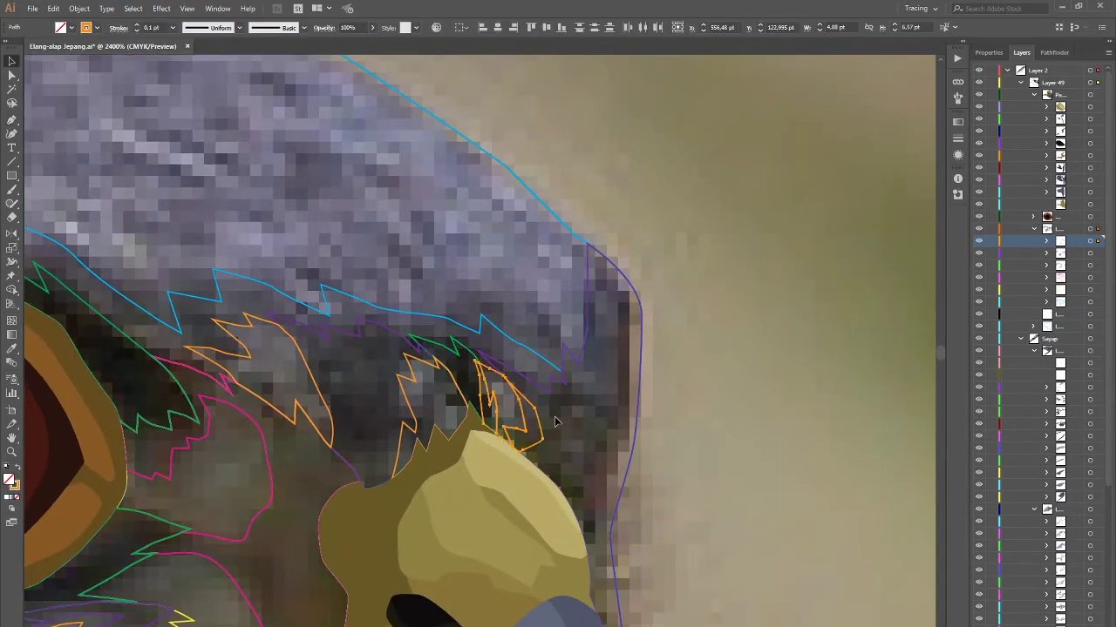
scroll(460, 449, "down", 1)
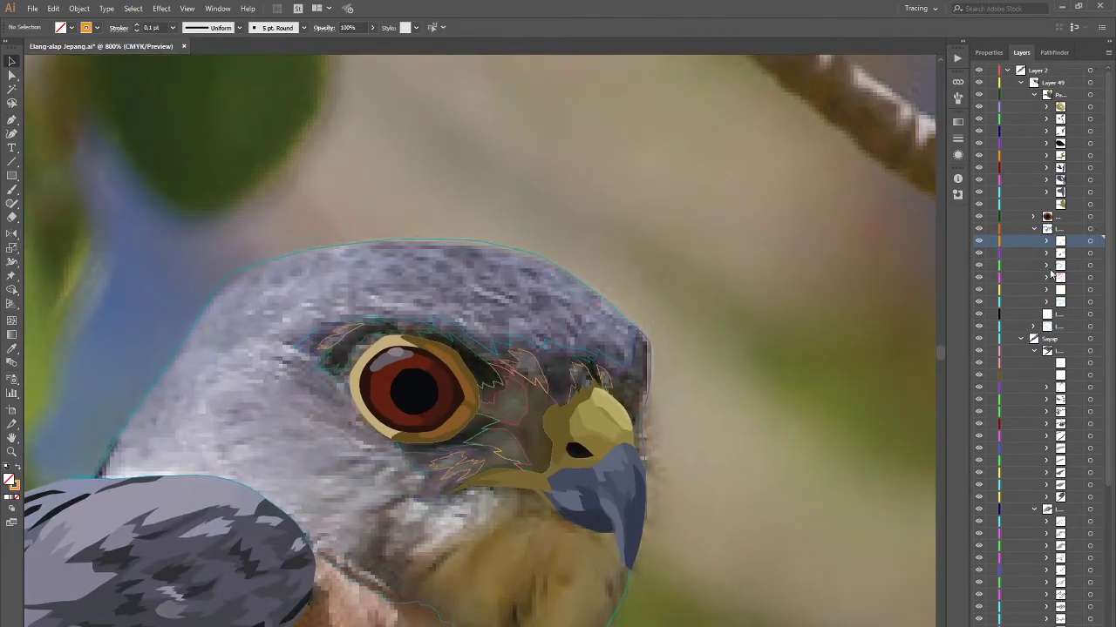
Step: Pen-draw a closed grey feather shape at the crown's edge
scroll(591, 377, "up", 1)
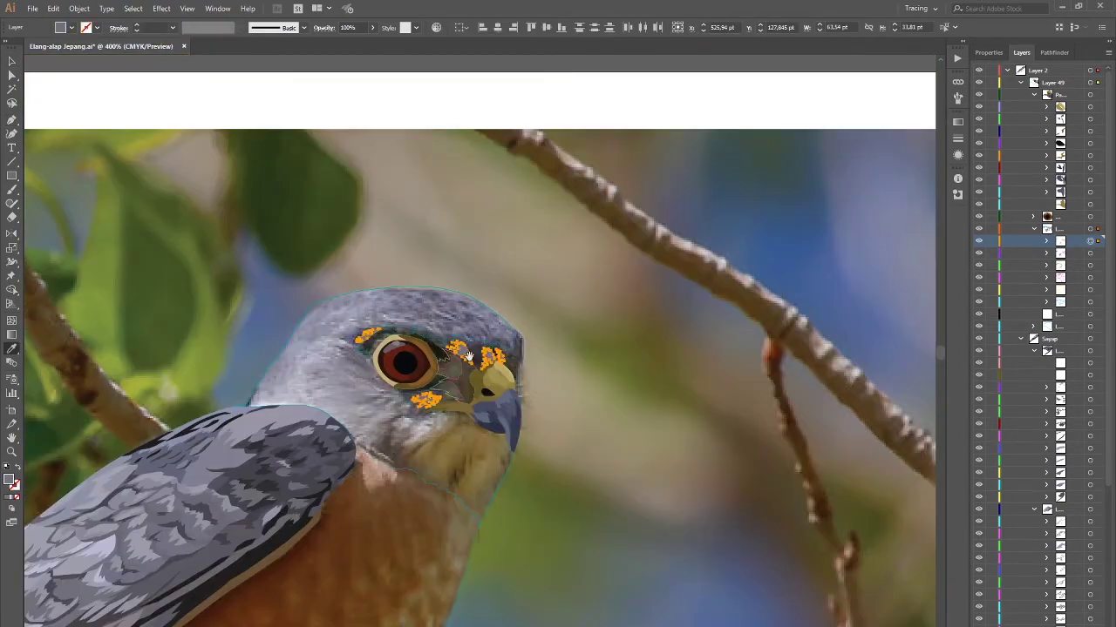
left_click(526, 335)
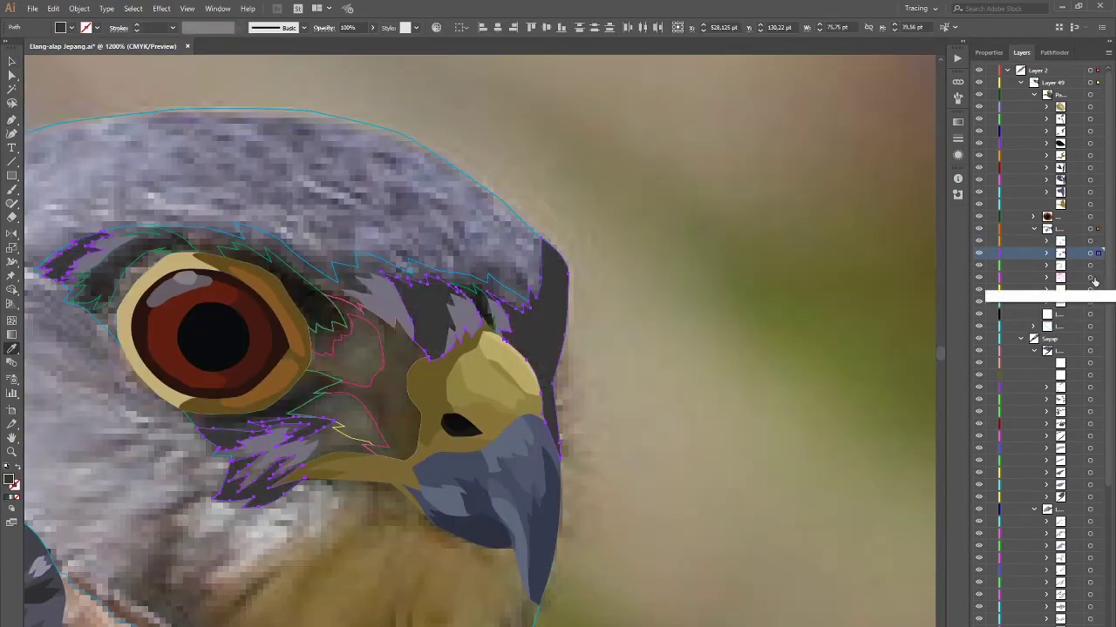
key("p")
left_click(498, 314, "ctrl")
scroll(561, 316, "up", 2)
left_click(496, 347)
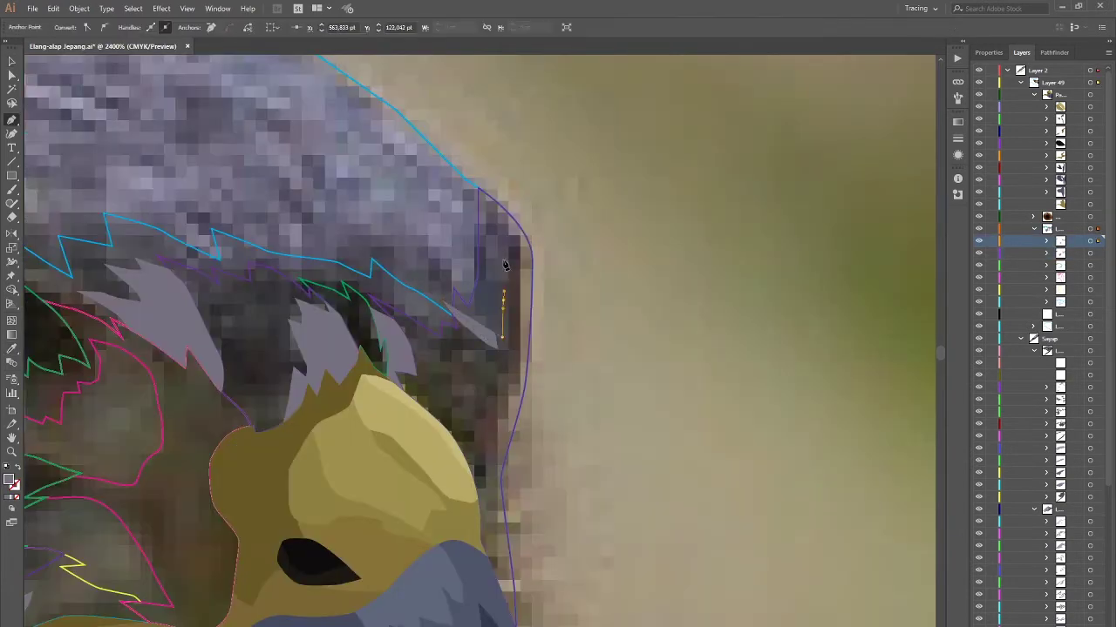
left_click(506, 235)
left_click(479, 188)
left_click(449, 196)
left_click(430, 236)
left_click(445, 287)
key("v")
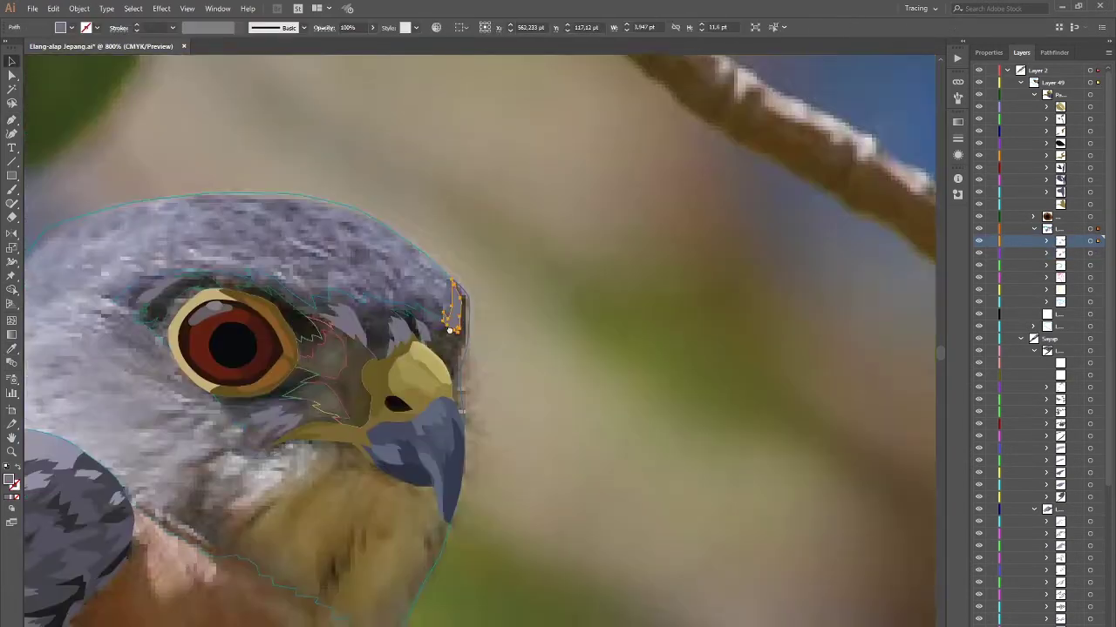
Step: Fill the eyebrow feathers with dark grey through the Color Picker
scroll(589, 374, "down", 3)
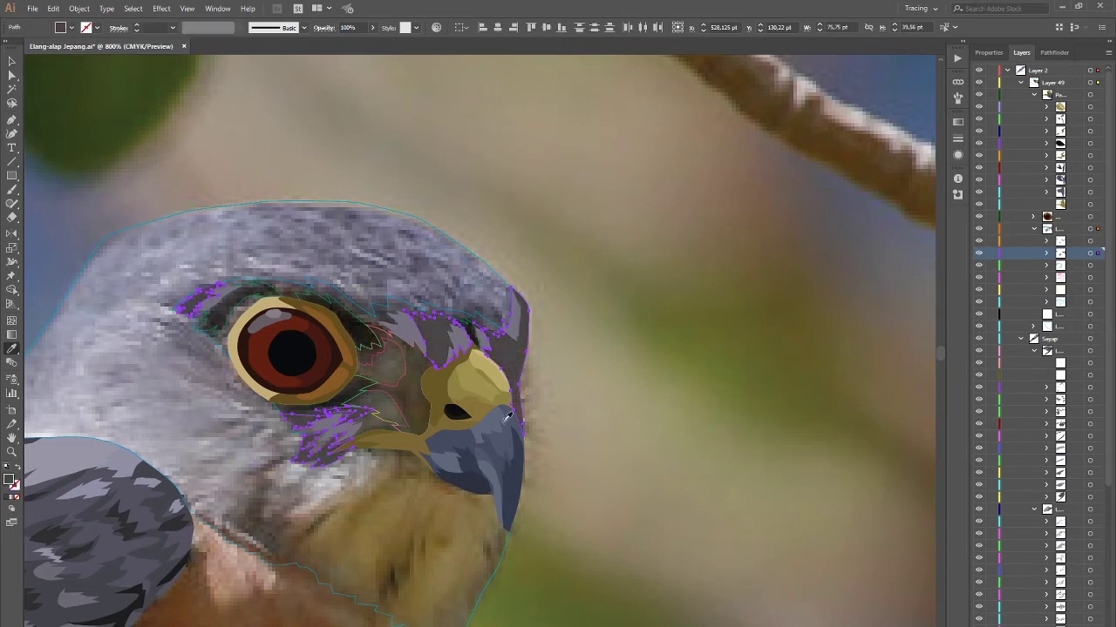
key("ctrl+alt+bracketleft")
double_click(9, 478)
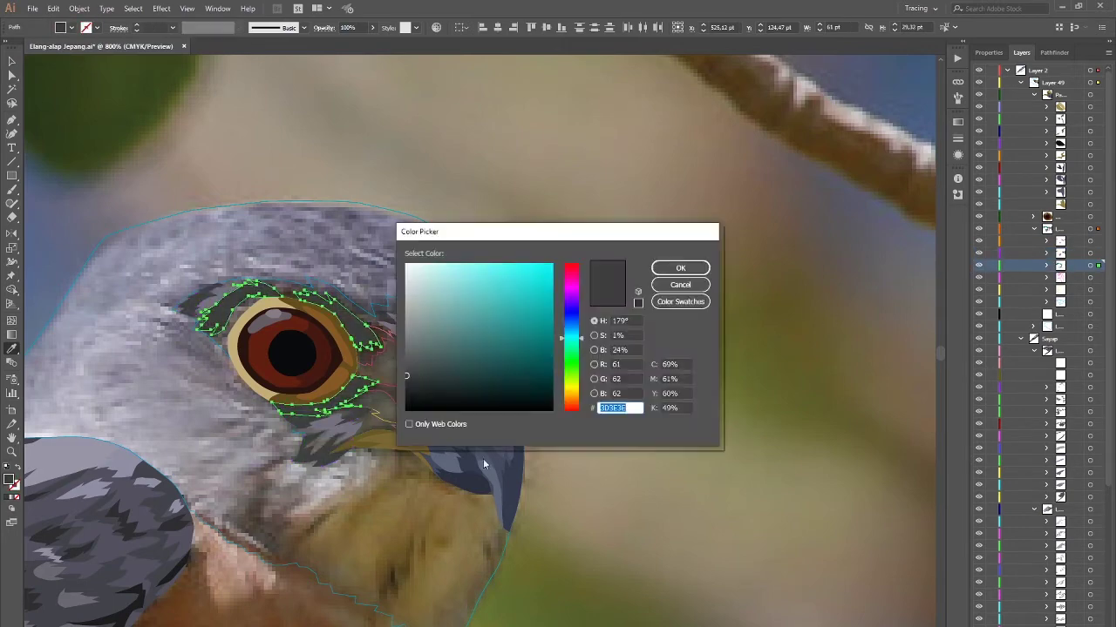
left_click(667, 288)
Step: Fill the paths between the eye and beak and the next cheek path with olive tones
key("ctrl+alt+bracketleft")
key("ctrl+alt+bracketleft")
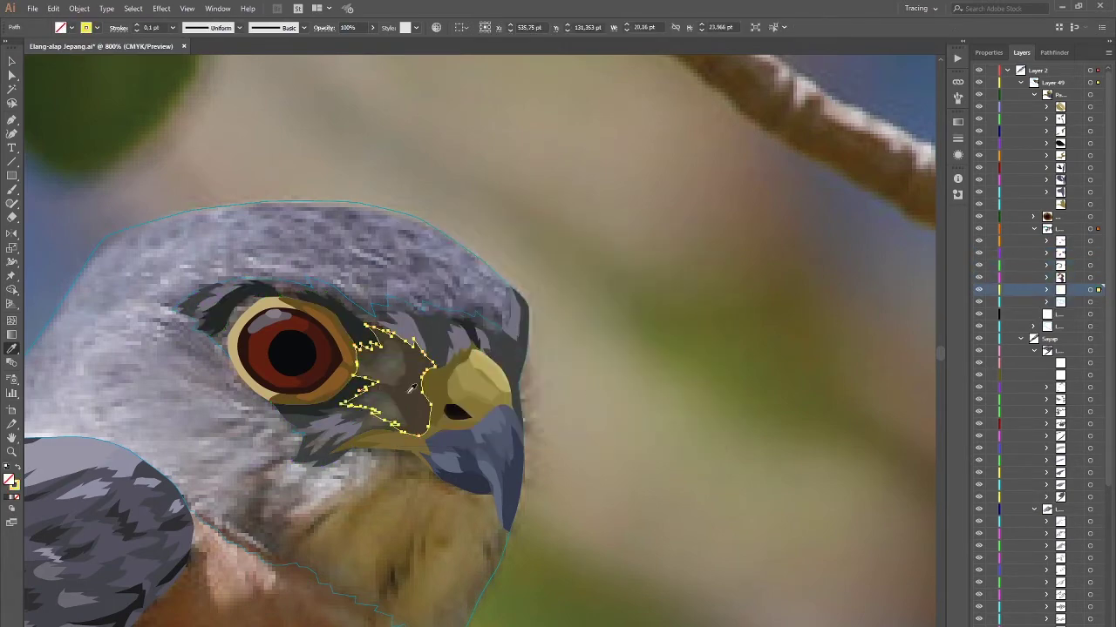
key("ctrl+alt+bracketleft")
left_click(415, 347, "ctrl")
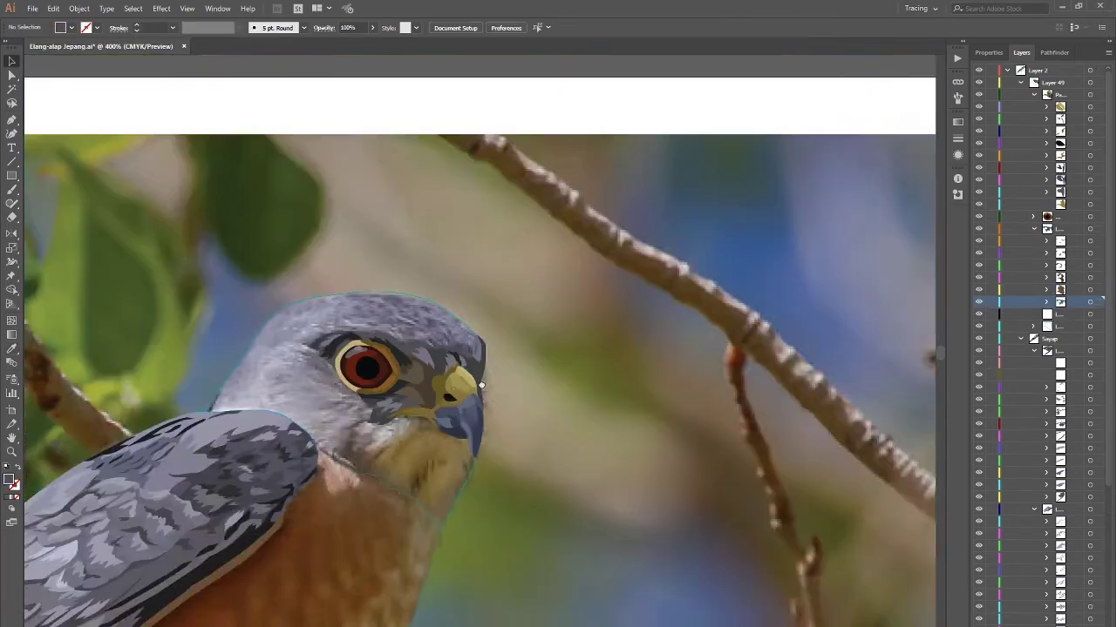
left_click_drag(415, 348, 528, 394)
double_click(9, 479)
key("Return")
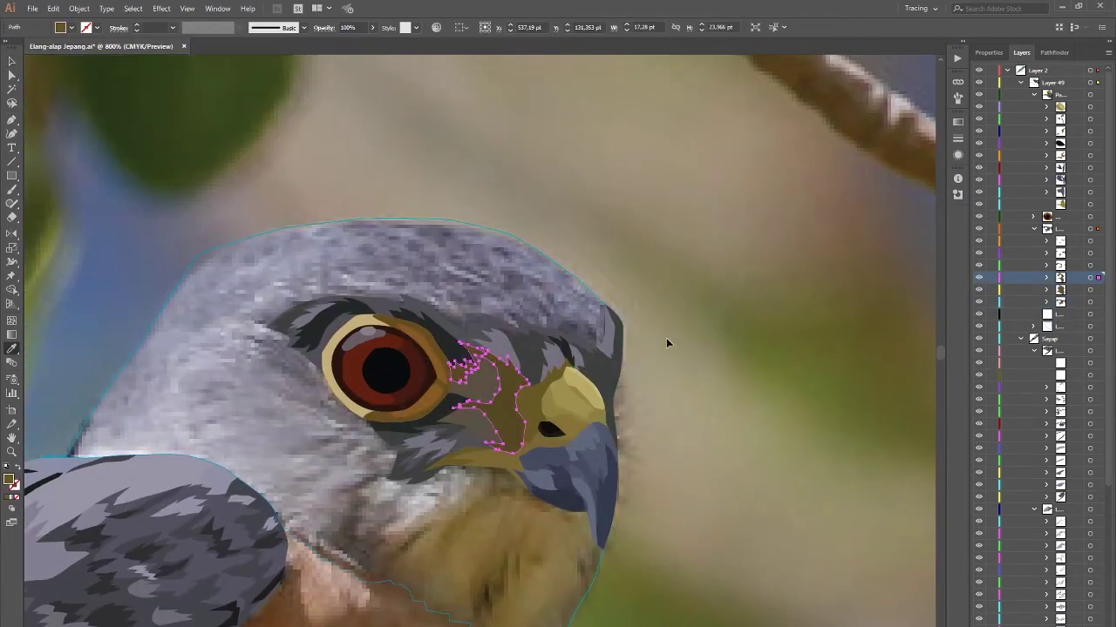
key("ctrl+alt+bracketleft")
double_click(10, 478)
key("Return")
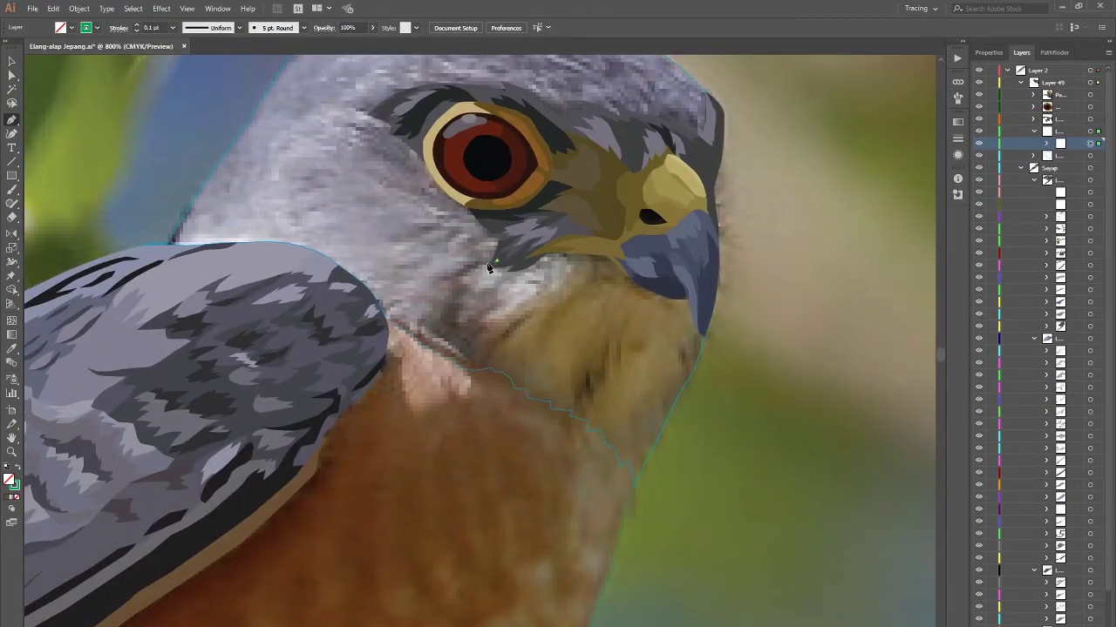
Step: Start the throat outline below the beak and select the traced head and green throat shapes
left_click(448, 281)
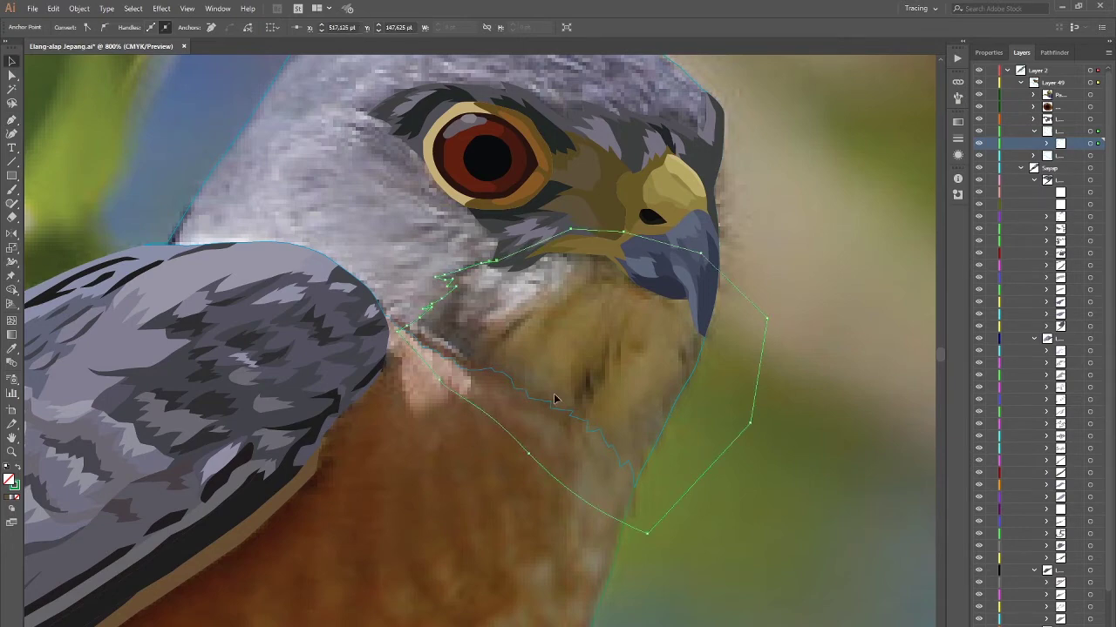
key("v")
left_click(639, 196)
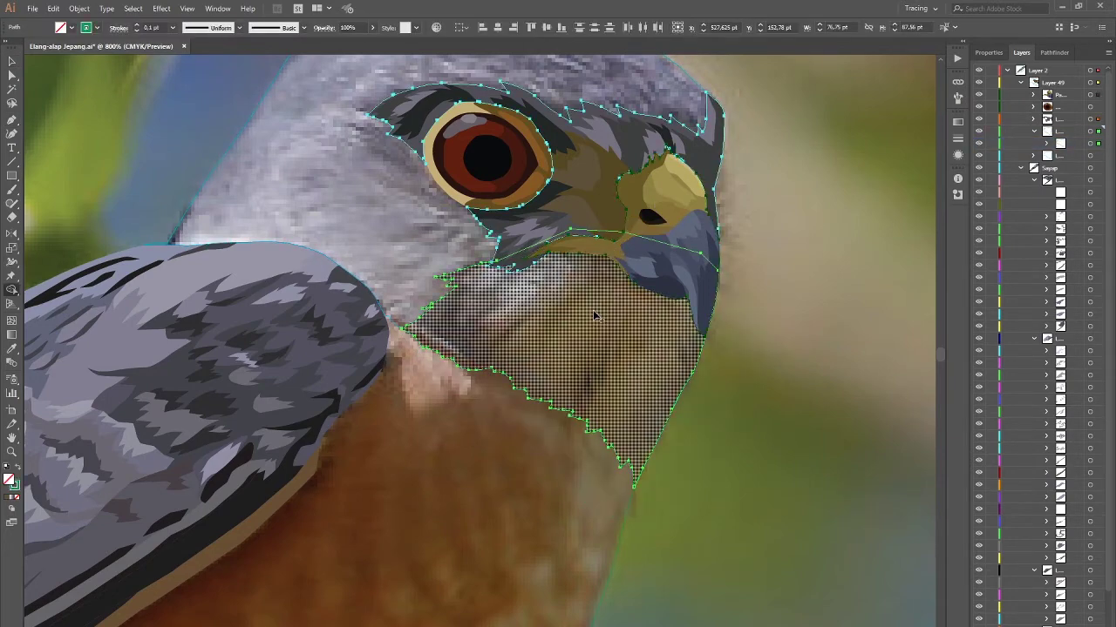
left_click(592, 262)
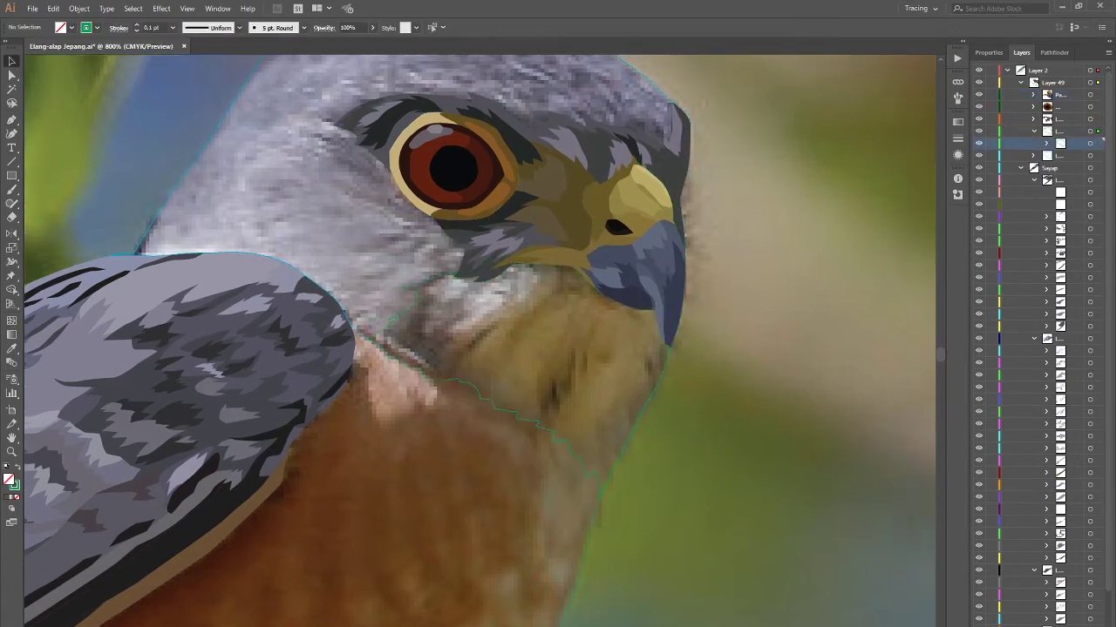
scroll(314, 379, "up", 2)
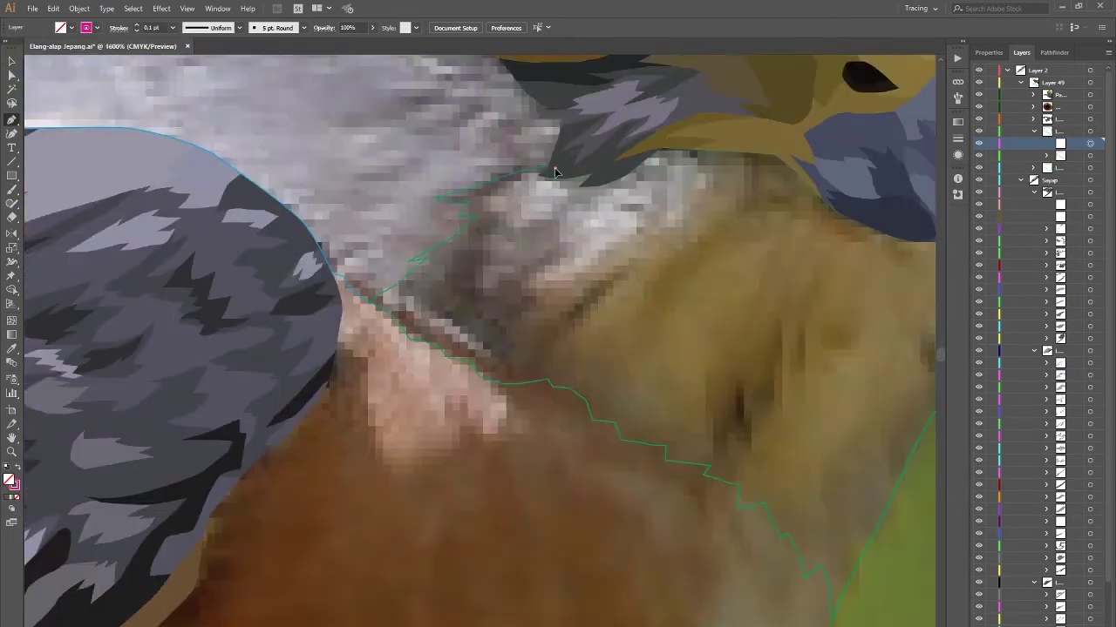
key("p")
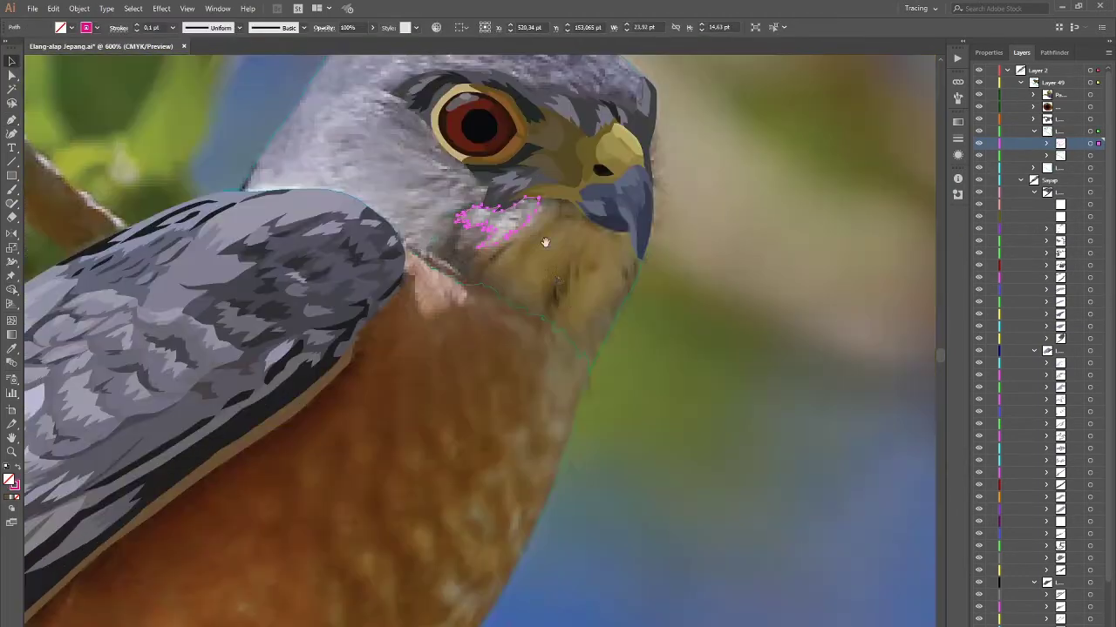
scroll(526, 171, "down", 3)
left_click(1089, 155)
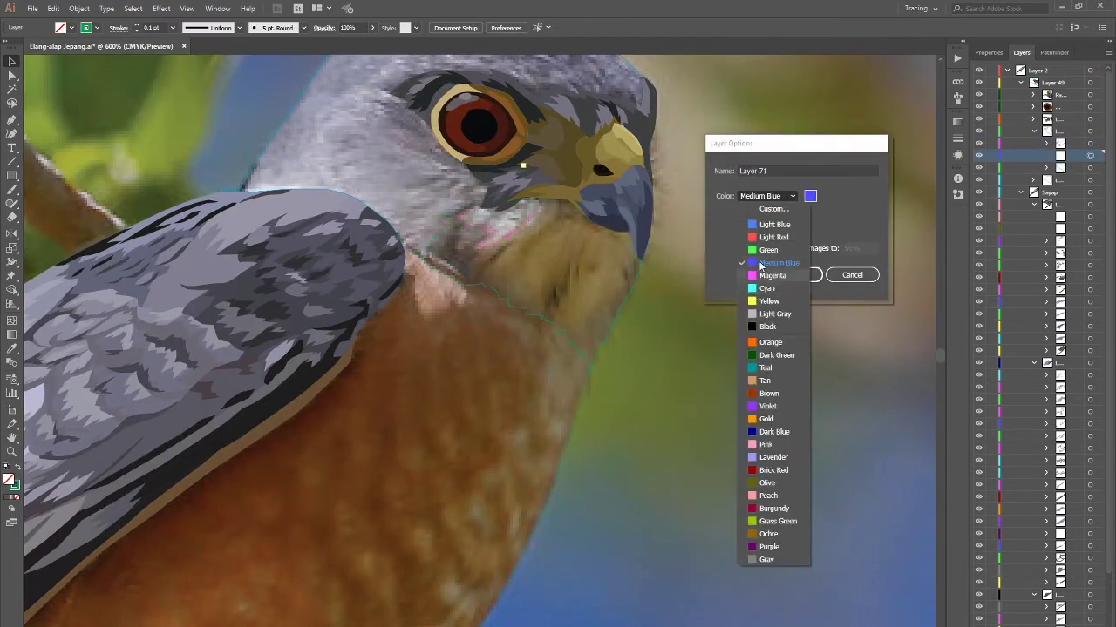
key("p")
scroll(525, 281, "up", 2)
Step: Trace a closed yellow shape along the throat edge
left_click(484, 252)
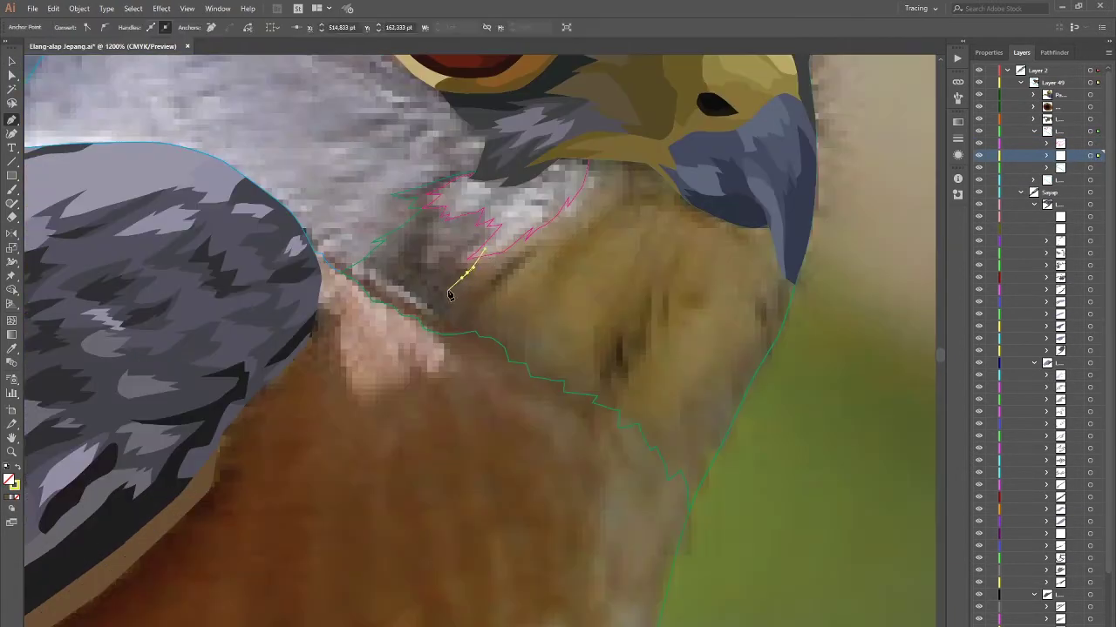
left_click(454, 377)
left_click(658, 542)
left_click(765, 554)
left_click(839, 341)
left_click(527, 221)
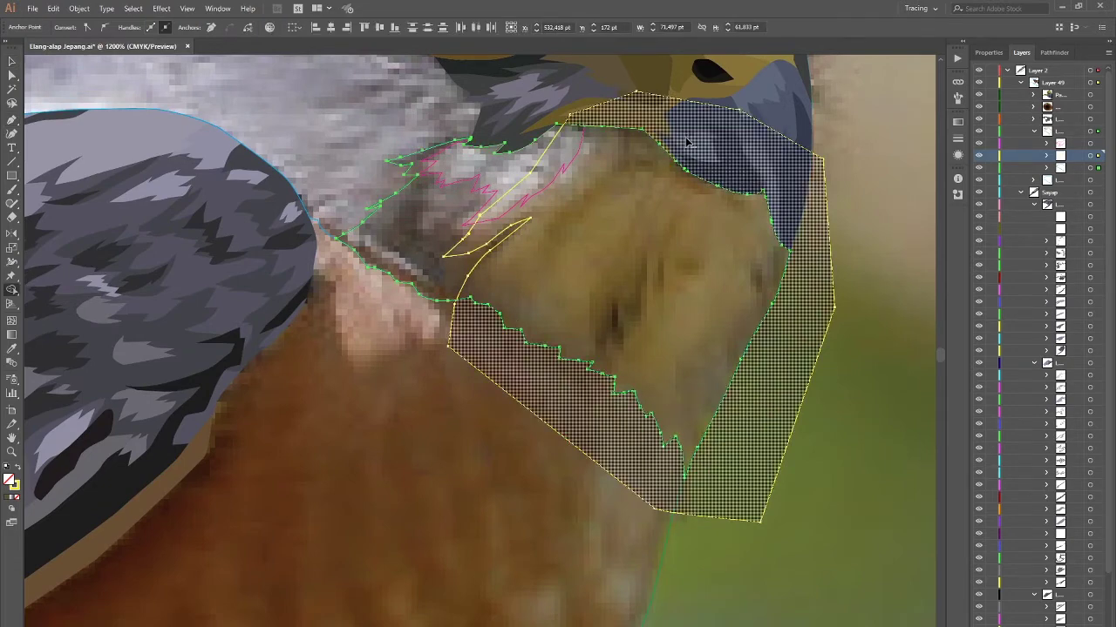
Step: Add a Cyan-coloured layer and begin tracing a dark feather streak on the throat
key("ctrl+minus")
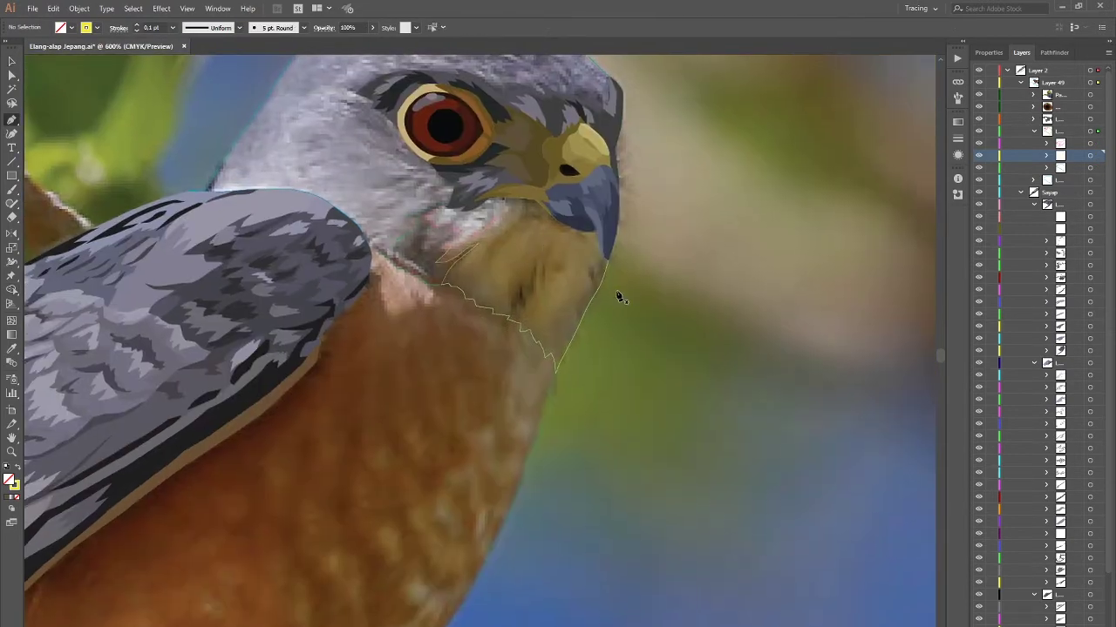
key("ctrl+alt+l")
left_click(767, 195)
left_click(770, 296)
left_click(795, 275)
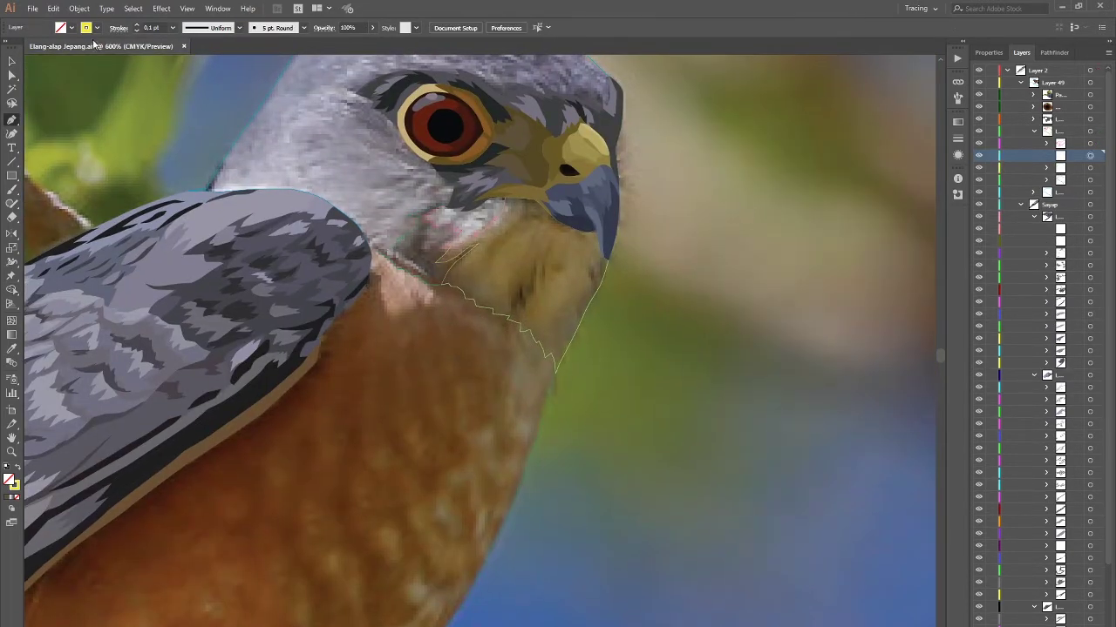
scroll(528, 294, "up", 1)
left_click(563, 231)
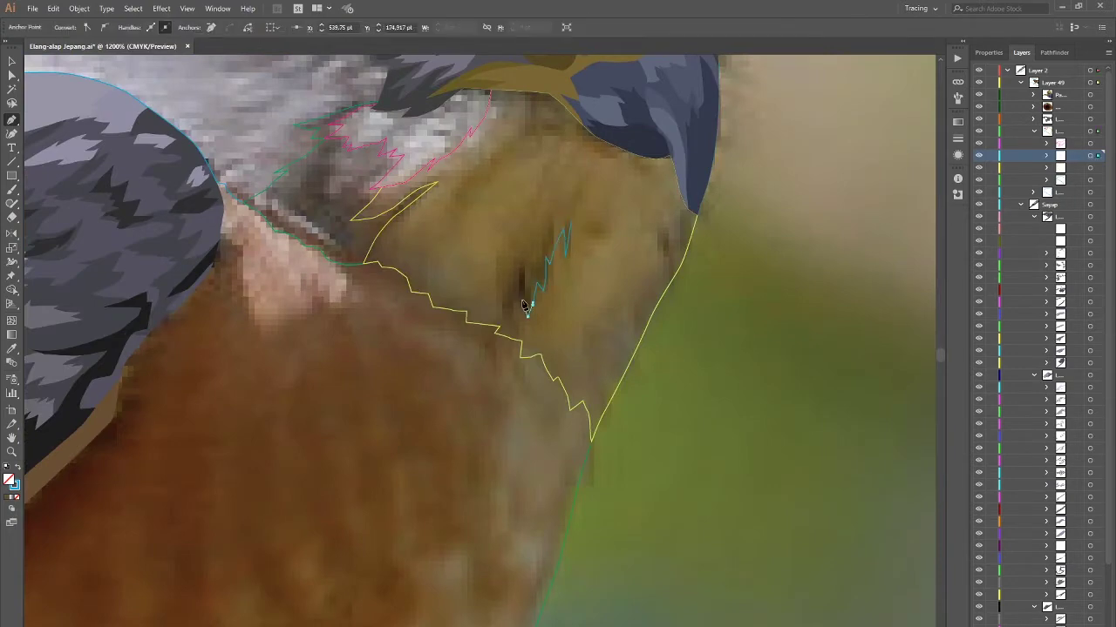
Step: Add a Light Red layer and trace a red throat feather outline, undoing segments onto the beak
key("ctrl+minus")
key("ctrl+minus")
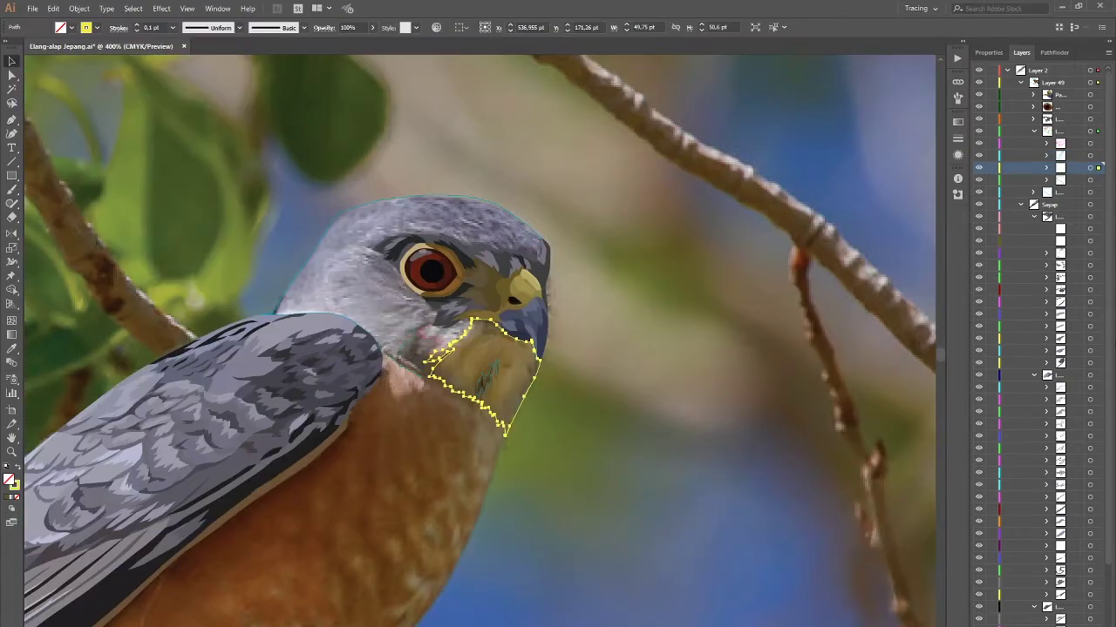
key("ctrl+alt+l")
left_click(766, 196)
left_click(793, 275)
left_click(71, 27)
key("p")
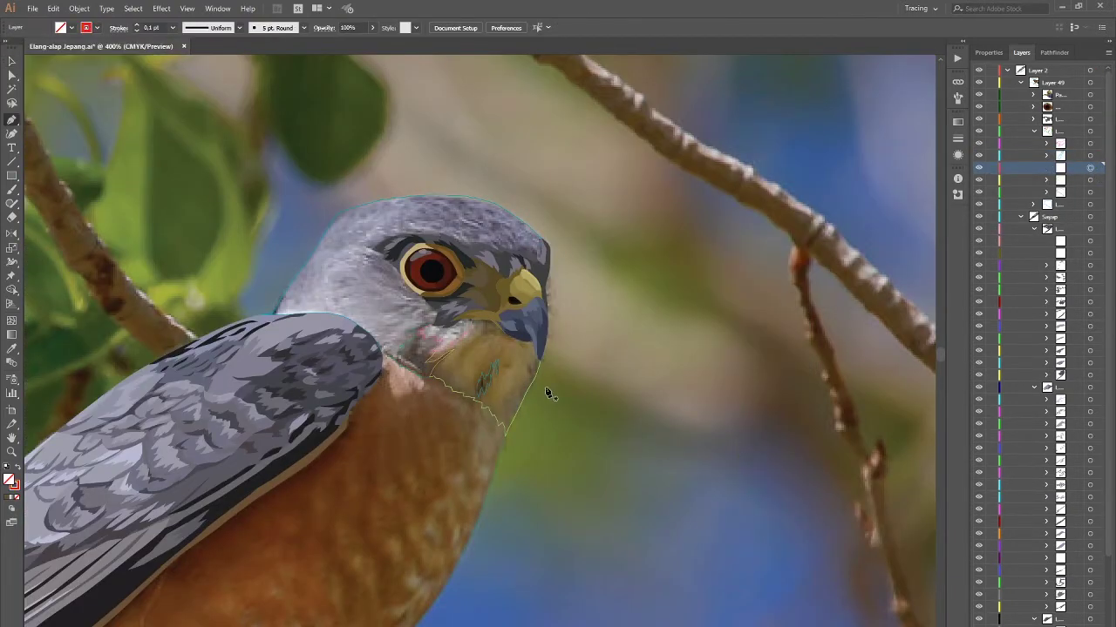
scroll(548, 391, "up", 2)
left_click(520, 290)
left_click_drag(465, 307, 547, 320)
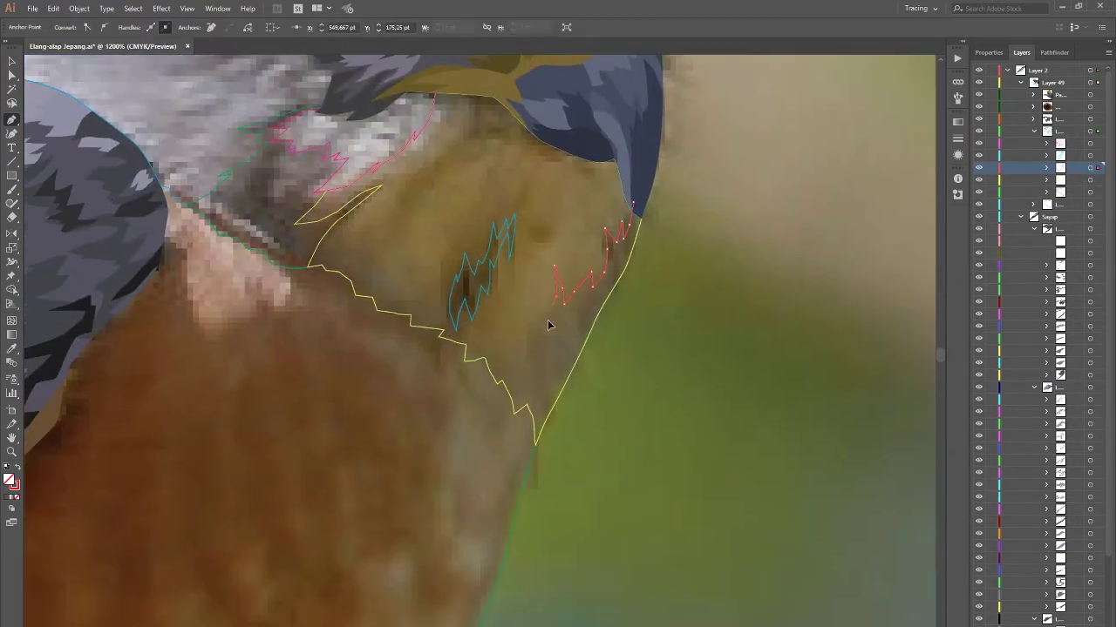
mouse_move(469, 329)
left_mouse_down()
mouse_move(501, 350)
mouse_move(493, 338)
left_mouse_up()
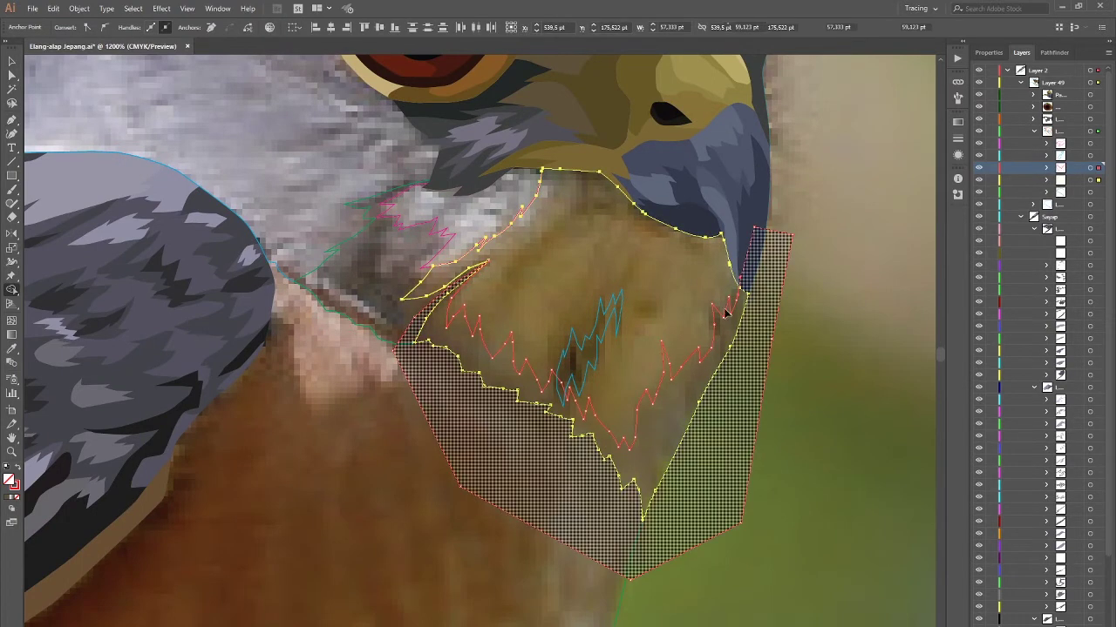
key("p")
left_click_drag(677, 273, 638, 310)
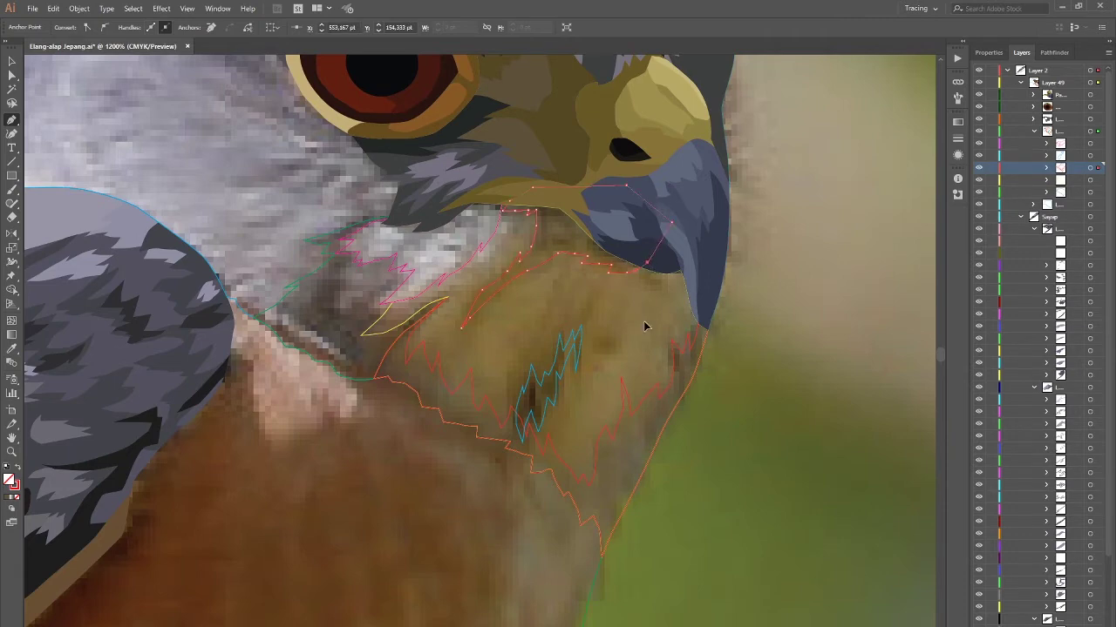
key("ctrl+z")
key("ctrl+z")
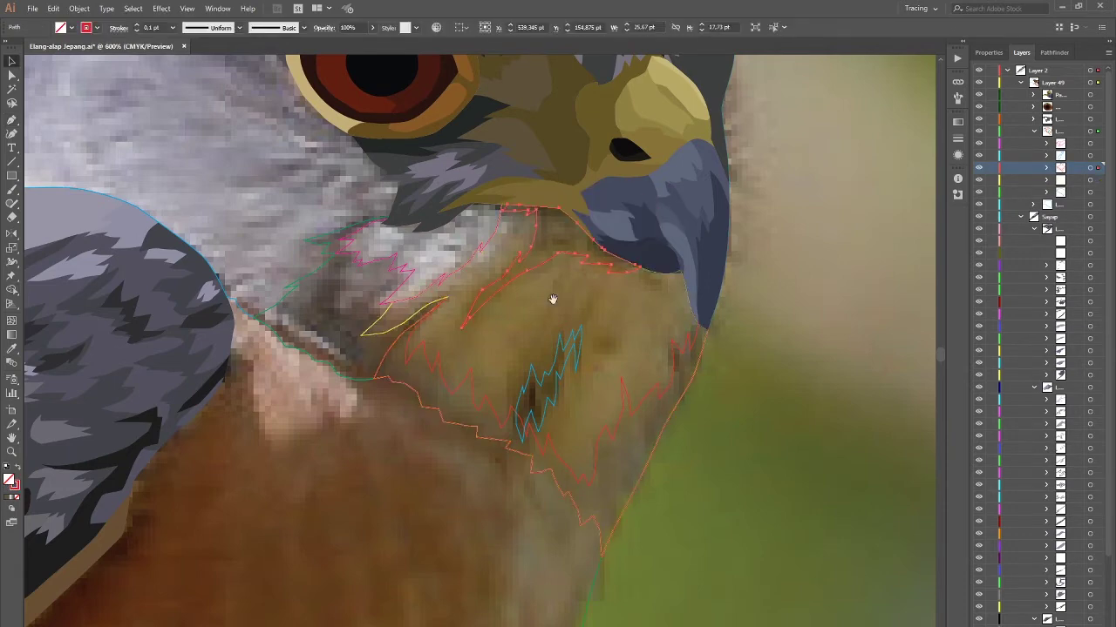
Step: Create another new layer and assign it a colour in Layer Options
key("ctrl+minus")
key("ctrl+minus")
left_click(546, 340)
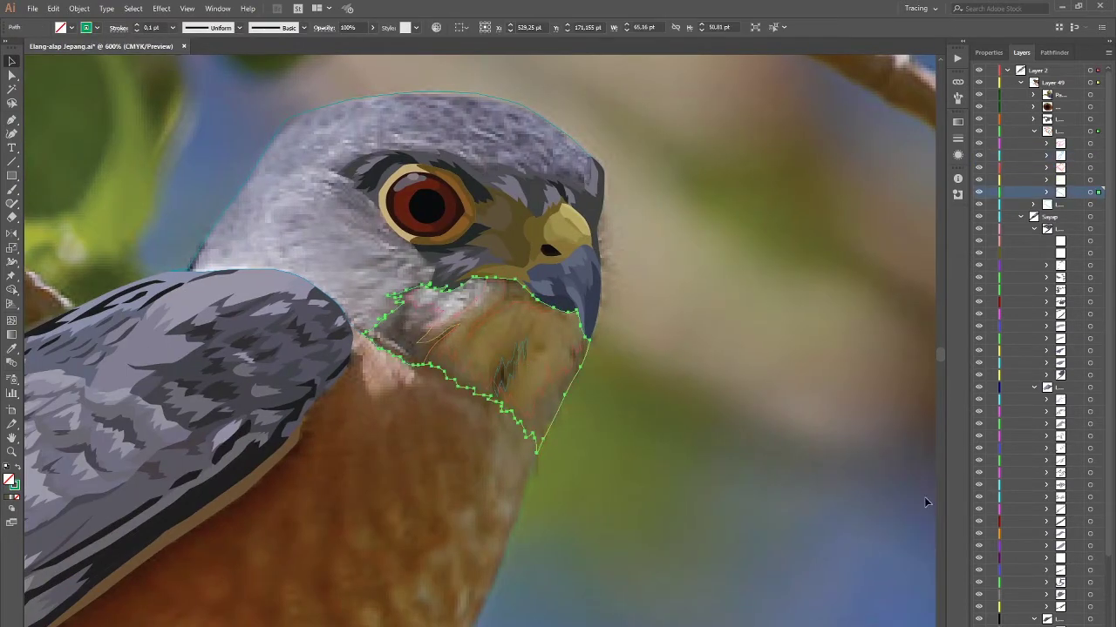
key("ctrl+l")
double_click(1059, 192)
left_click(760, 192)
left_click(769, 405)
key("Return")
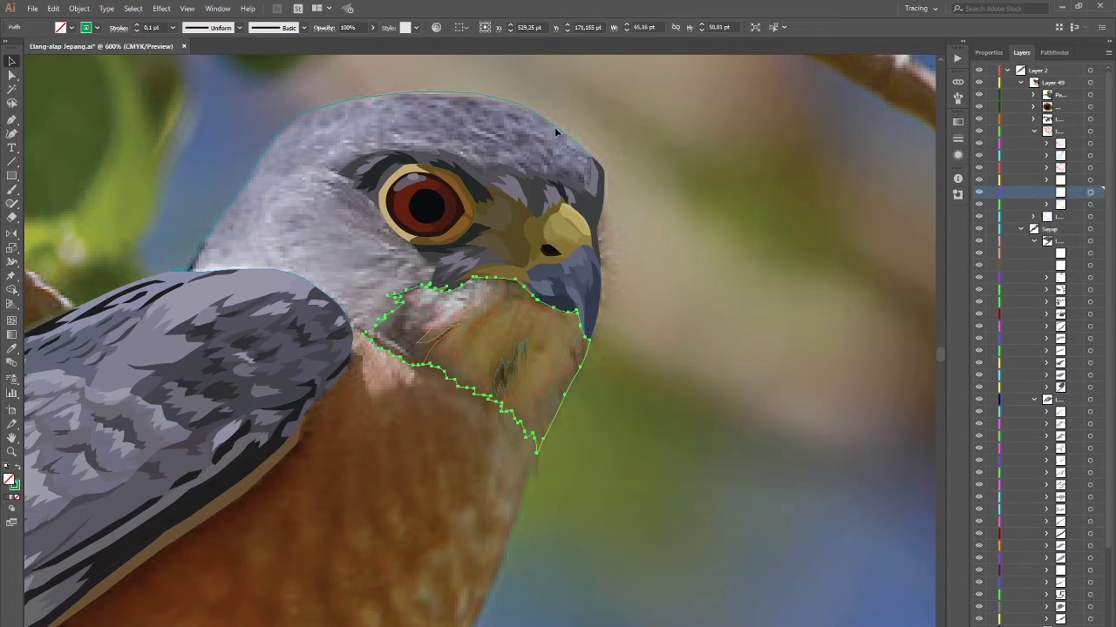
Step: Continue the outline along the neck edge next to the wing
key("p")
scroll(424, 336, "up", 2)
scroll(440, 314, "up", 2)
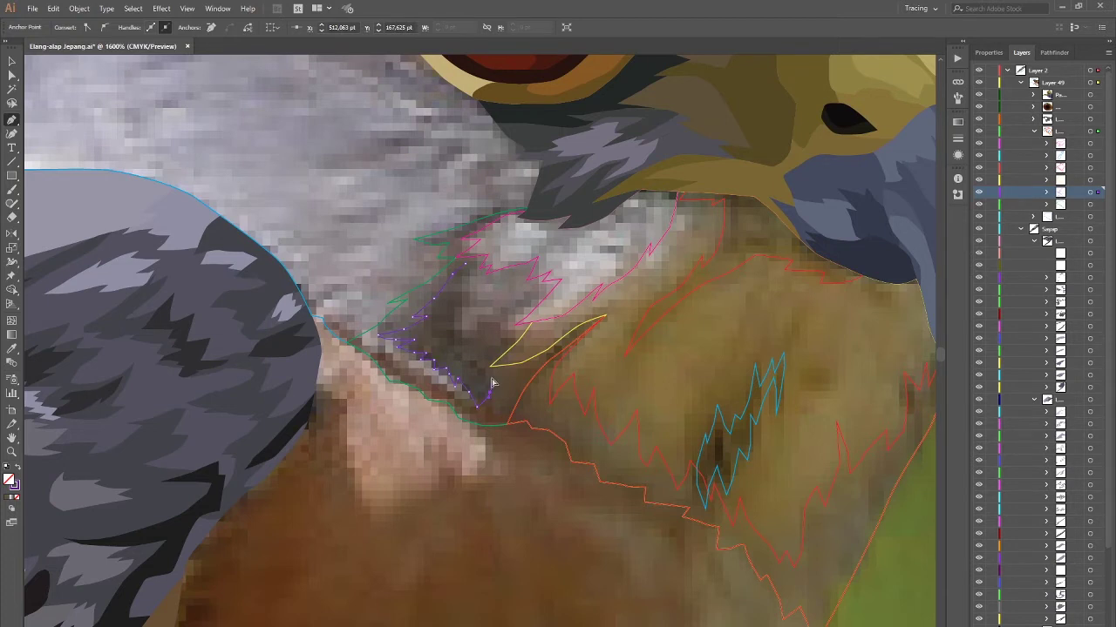
left_click_drag(492, 383, 508, 398)
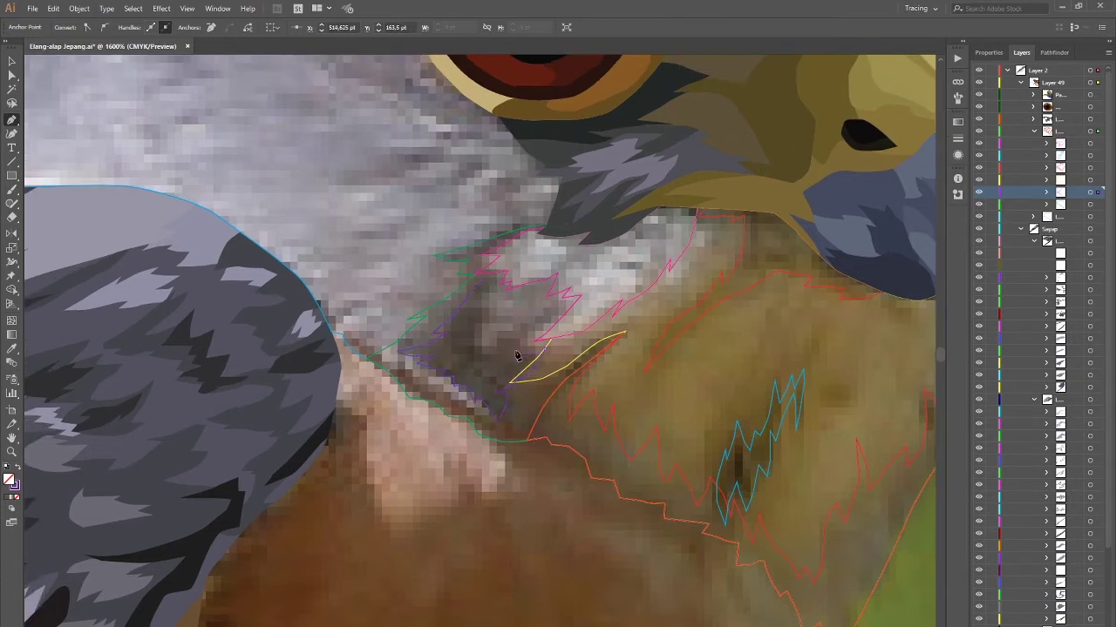
left_click(542, 388, "ctrl")
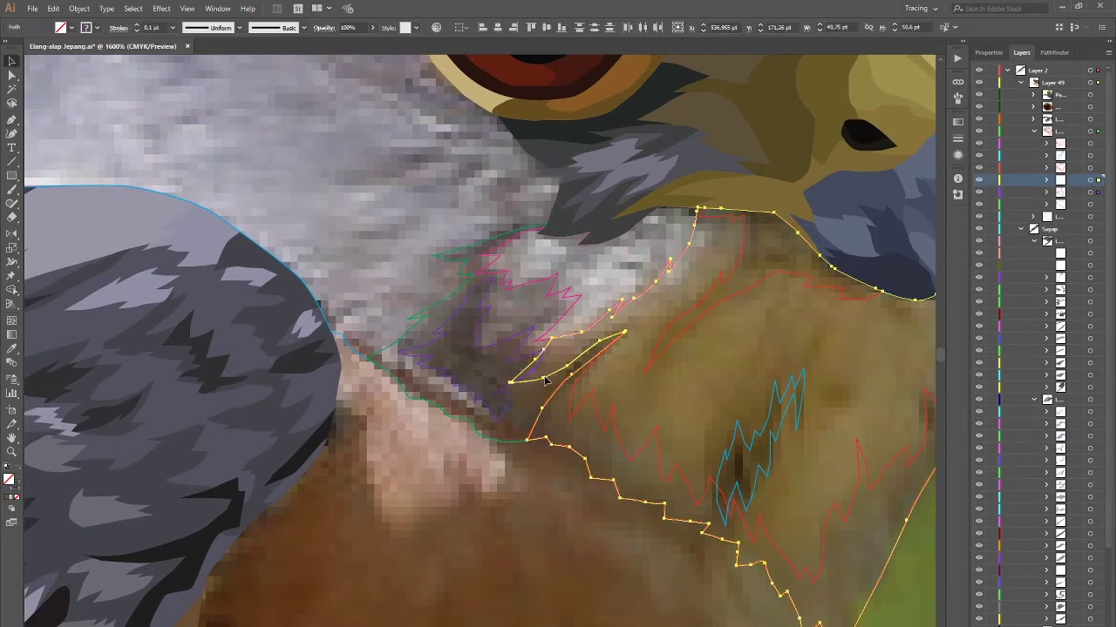
left_click(1089, 143)
scroll(520, 369, "left", 2)
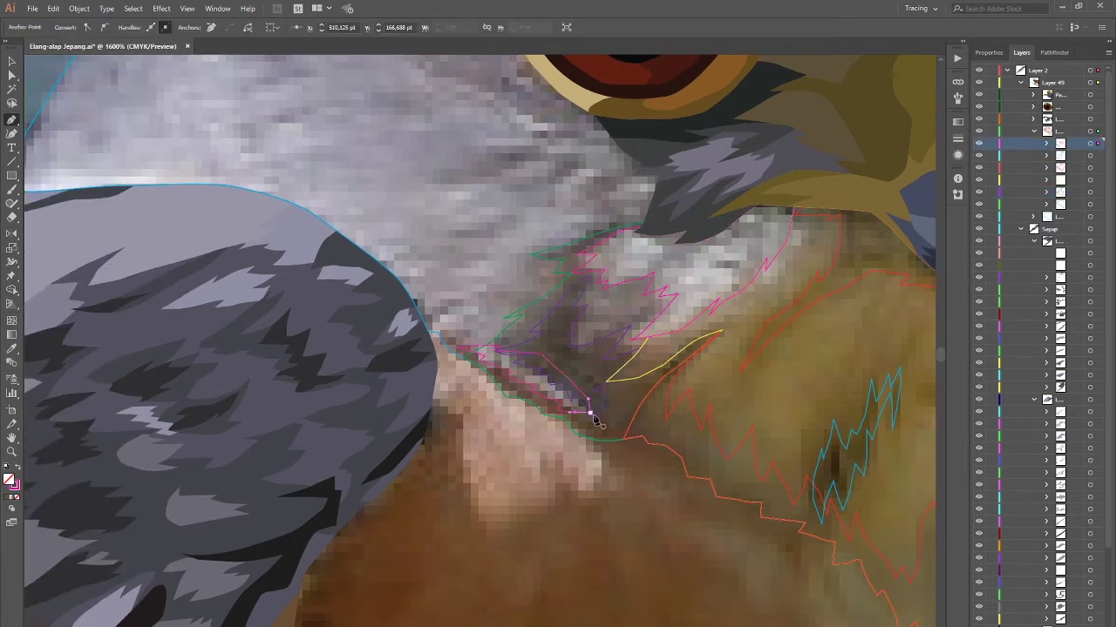
Step: Select the magenta feather outline and green neck outline, then clear the selection
key("v")
left_click(501, 372)
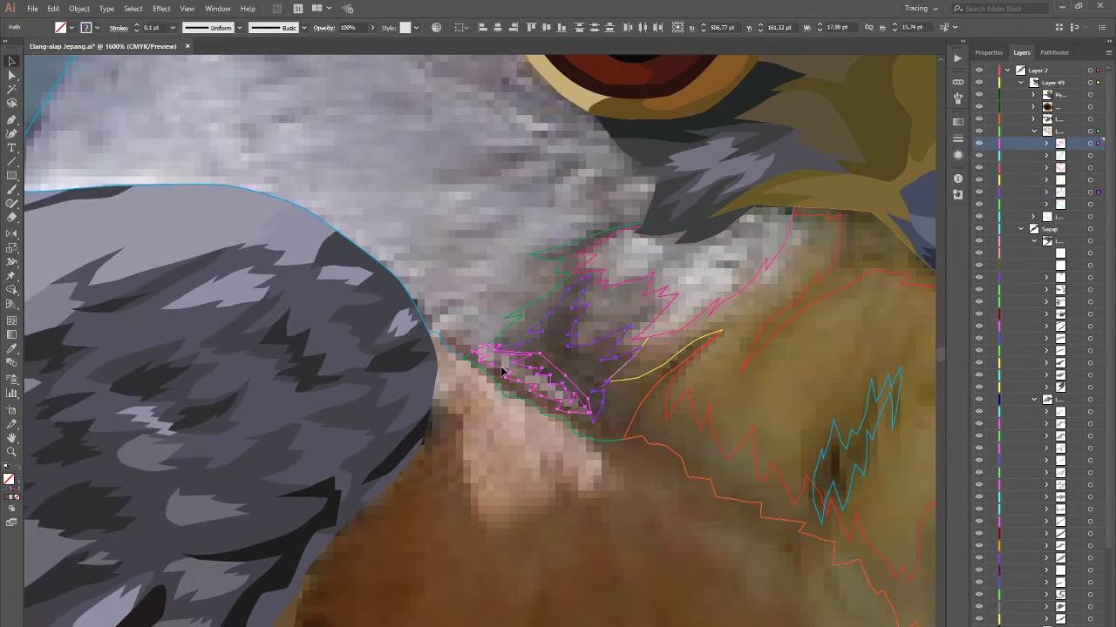
scroll(530, 348, "down", 2)
scroll(530, 349, "right", 2)
left_click(488, 353)
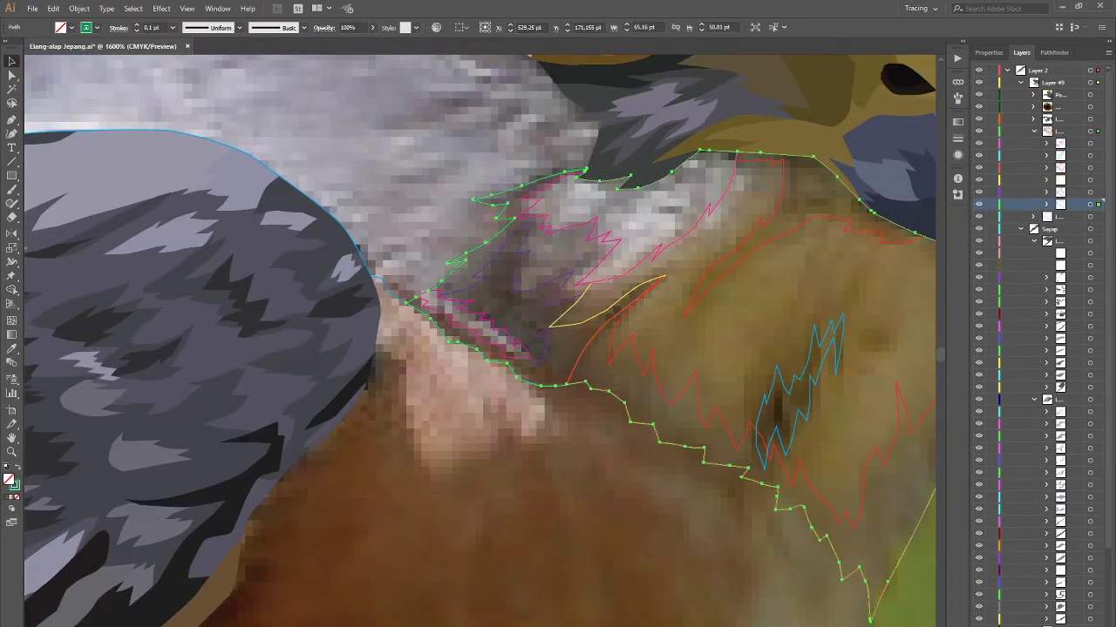
left_click(647, 231)
Step: Draw a new outline from the magenta feather tip along the lower neck edge
key("p")
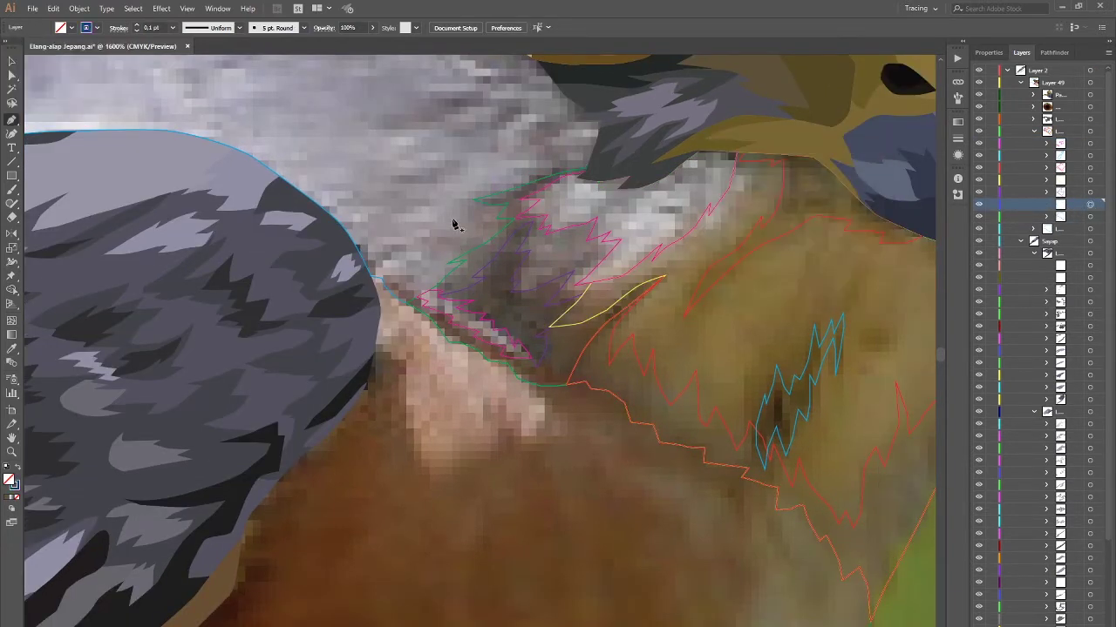
left_click(443, 300)
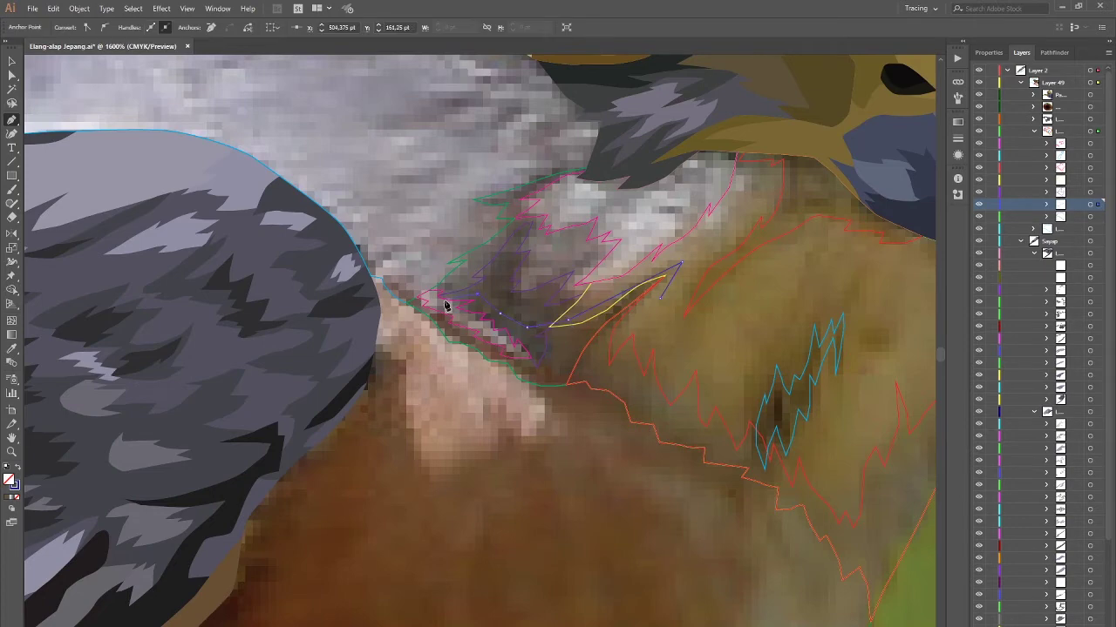
scroll(445, 312, "up", 2)
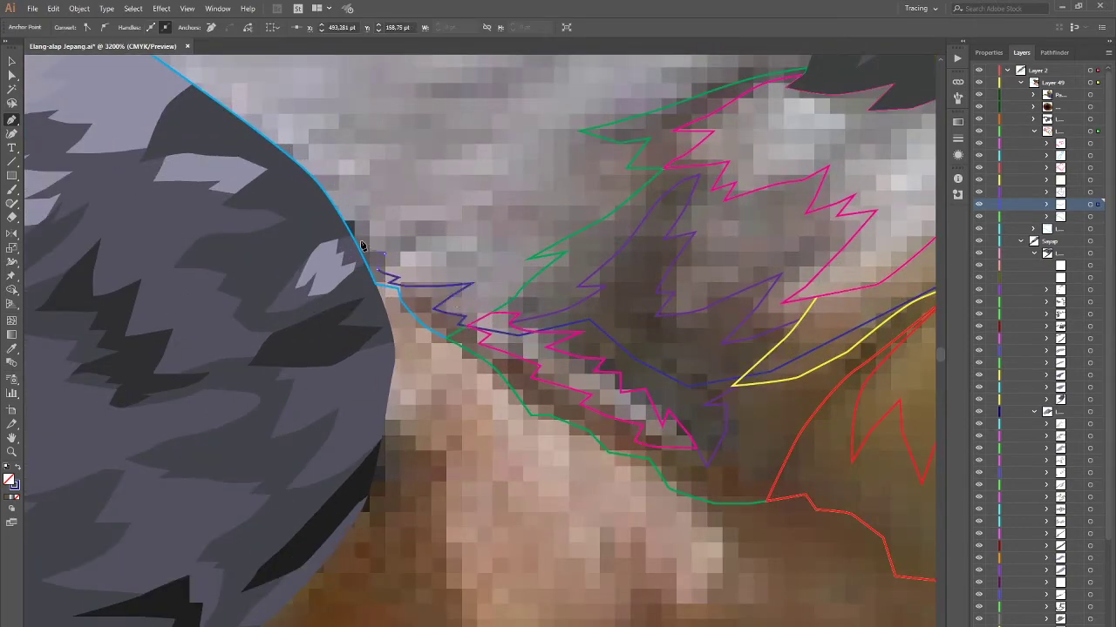
scroll(706, 409, "down", 2)
scroll(795, 325, "right", 2)
key("ctrl+a")
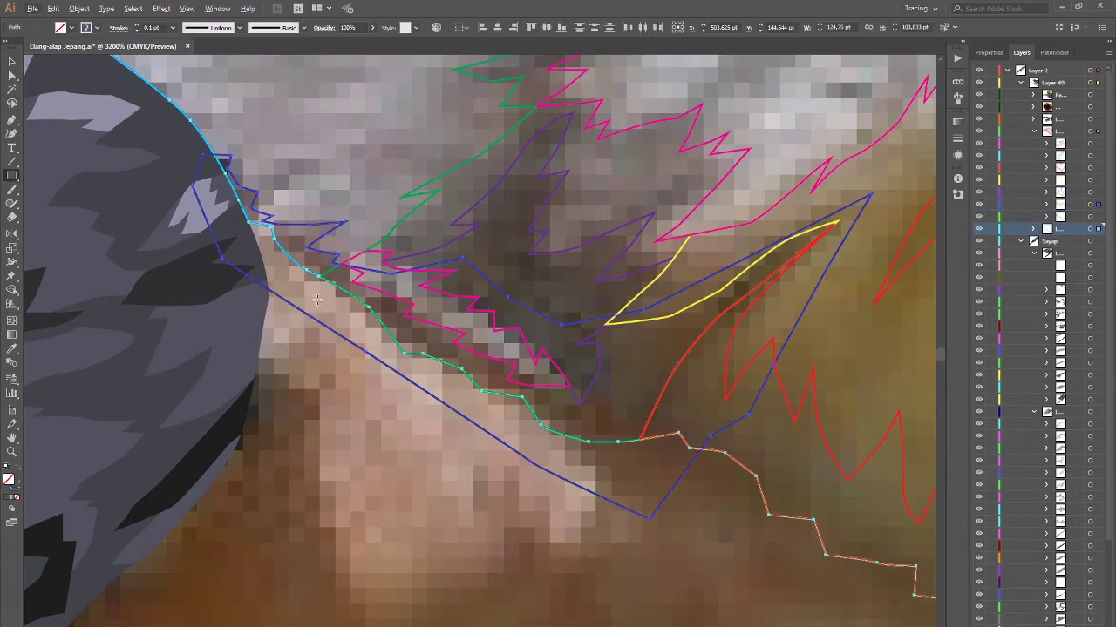
left_click(287, 282)
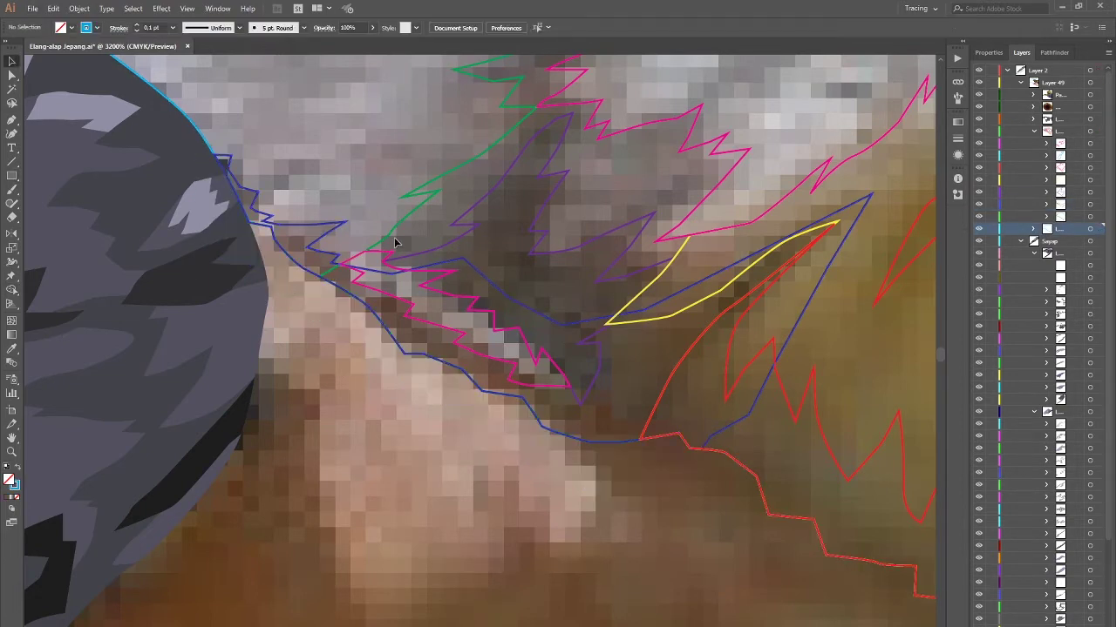
Step: Select all overlapping outlines and merge regions with the Shape Builder tool
key("ctrl+a")
key("shift+m")
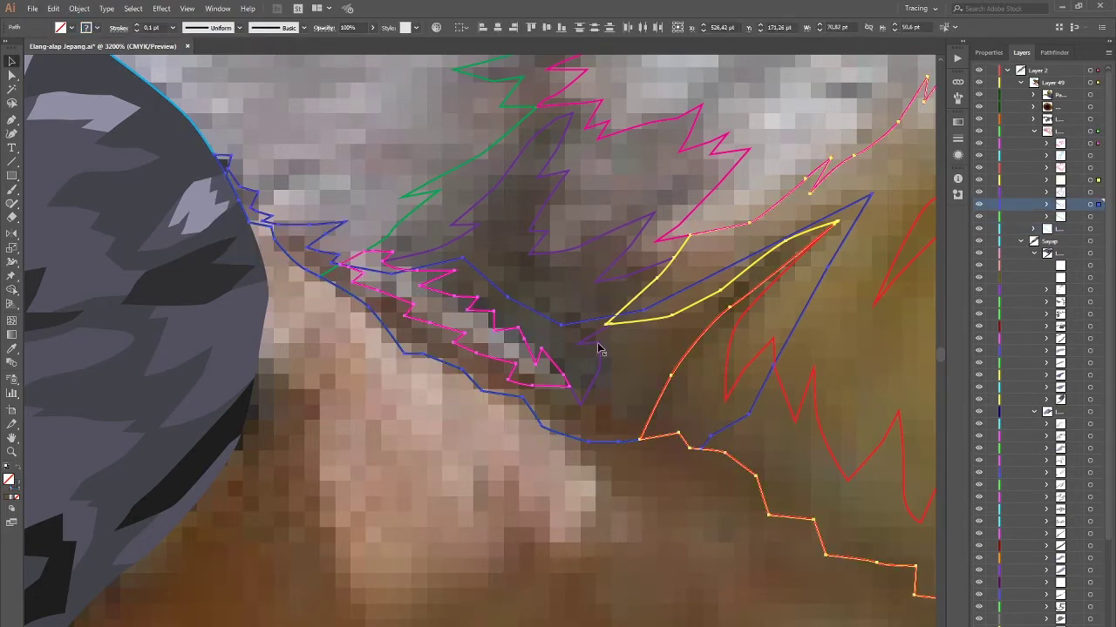
key("v")
key("ctrl+shift+a")
key("ctrl+minus")
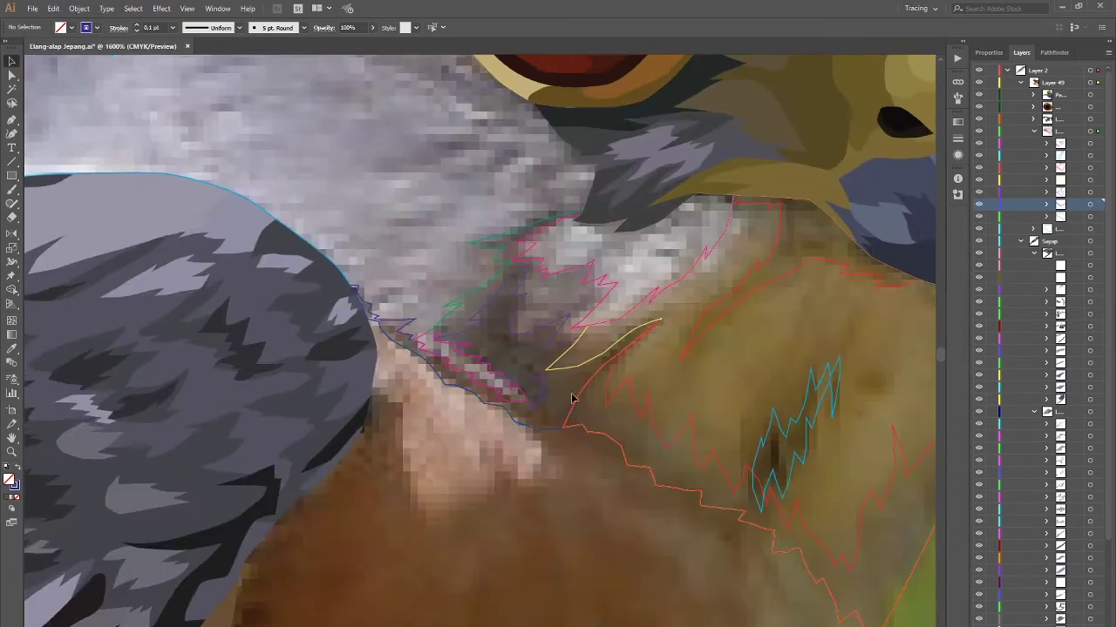
Step: Eyedropper-fill the cyan zigzag dark and the throat tan, then select the neck-edge and face shapes
key("ctrl+minus")
key("i")
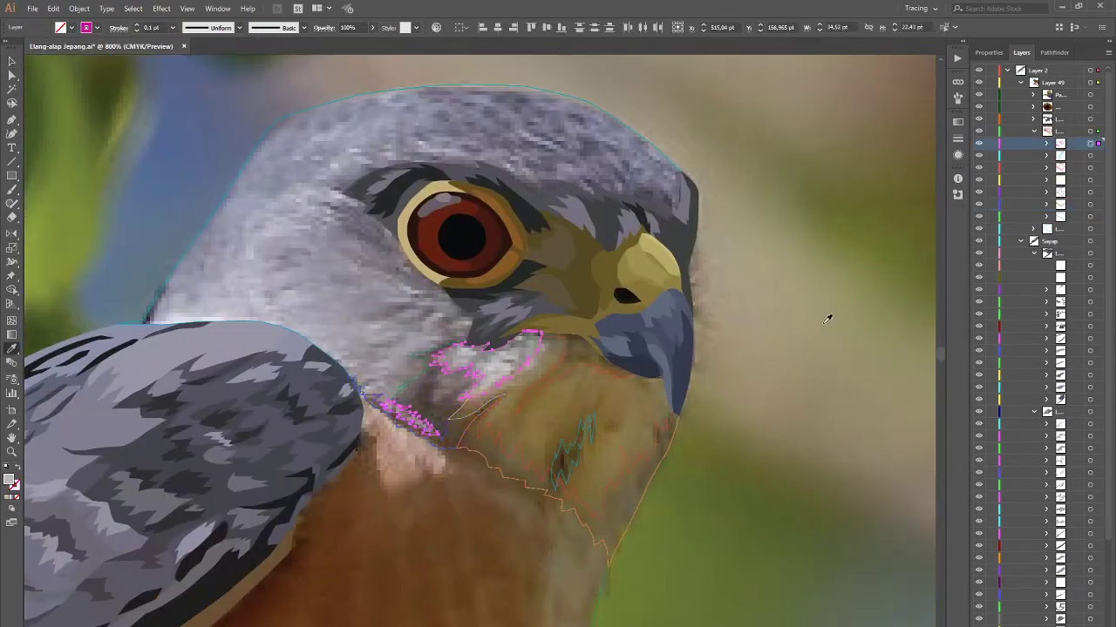
left_click(565, 471)
left_click(564, 471)
left_click(656, 436, "ctrl")
left_click(620, 398)
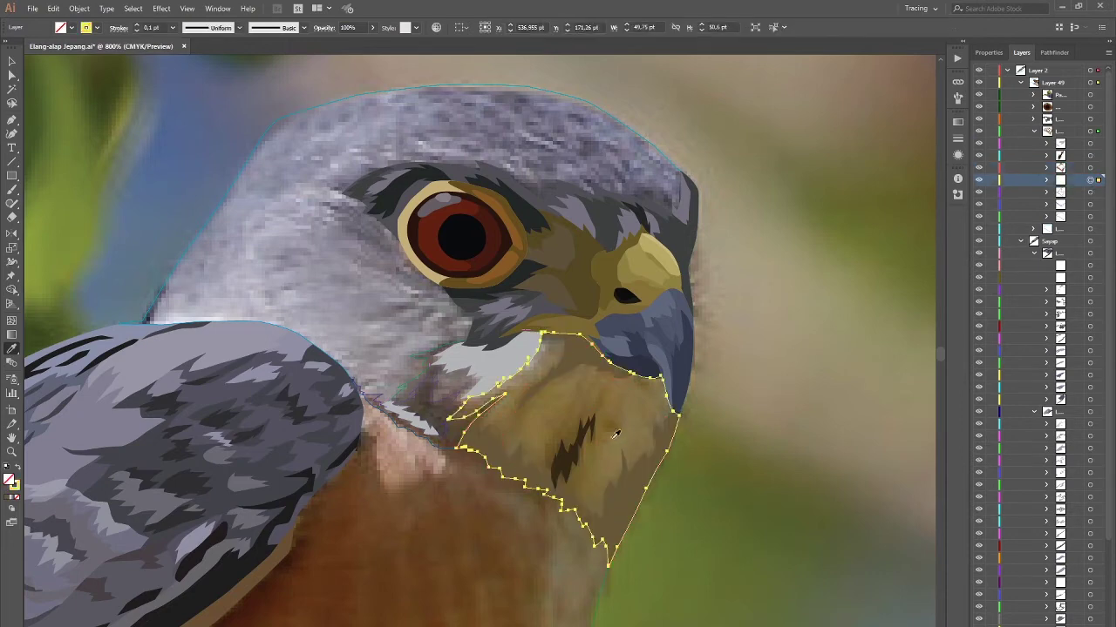
left_click(1089, 204)
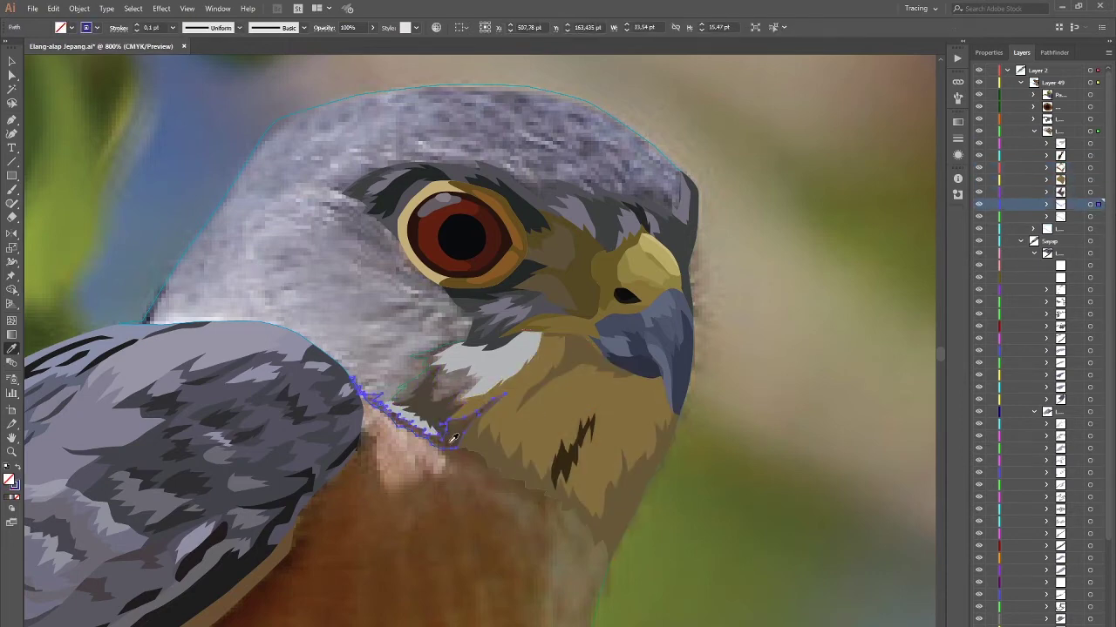
left_click(558, 453, "ctrl")
key("ctrl+plus")
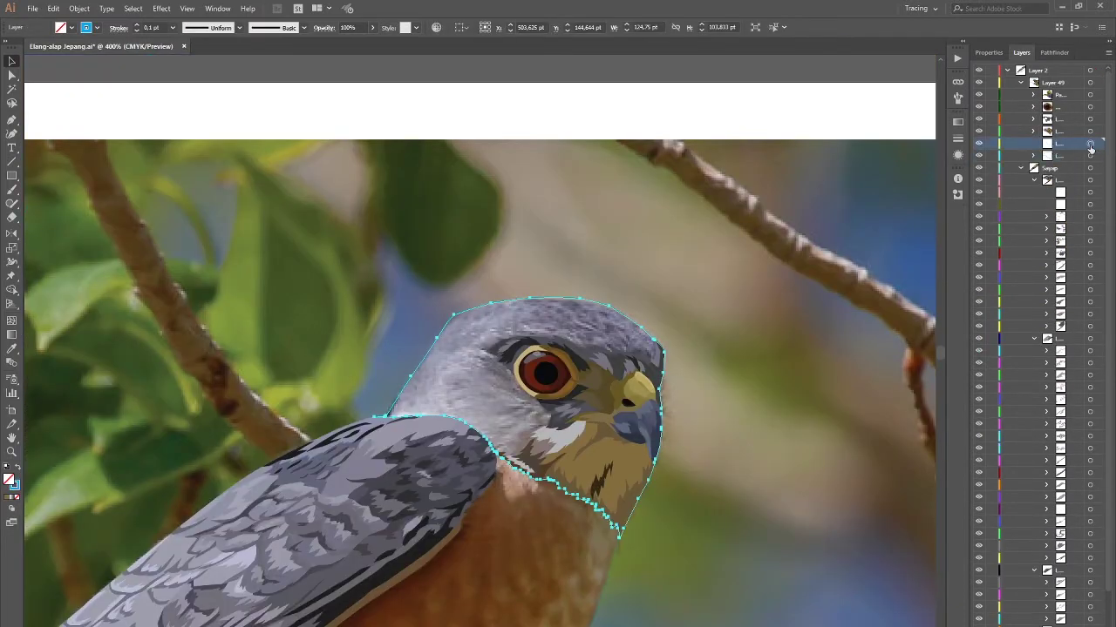
Step: Zoom in on the head and trace the first crown feather outlines at the head top
key("ctrl+plus")
key("ctrl+plus")
key("p")
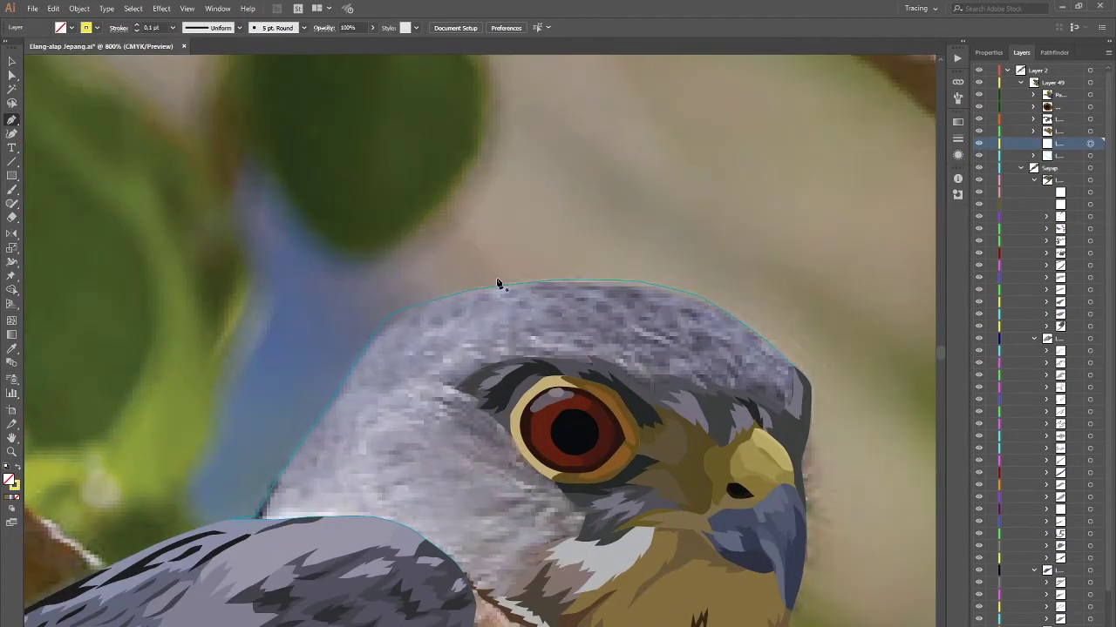
left_click(497, 282)
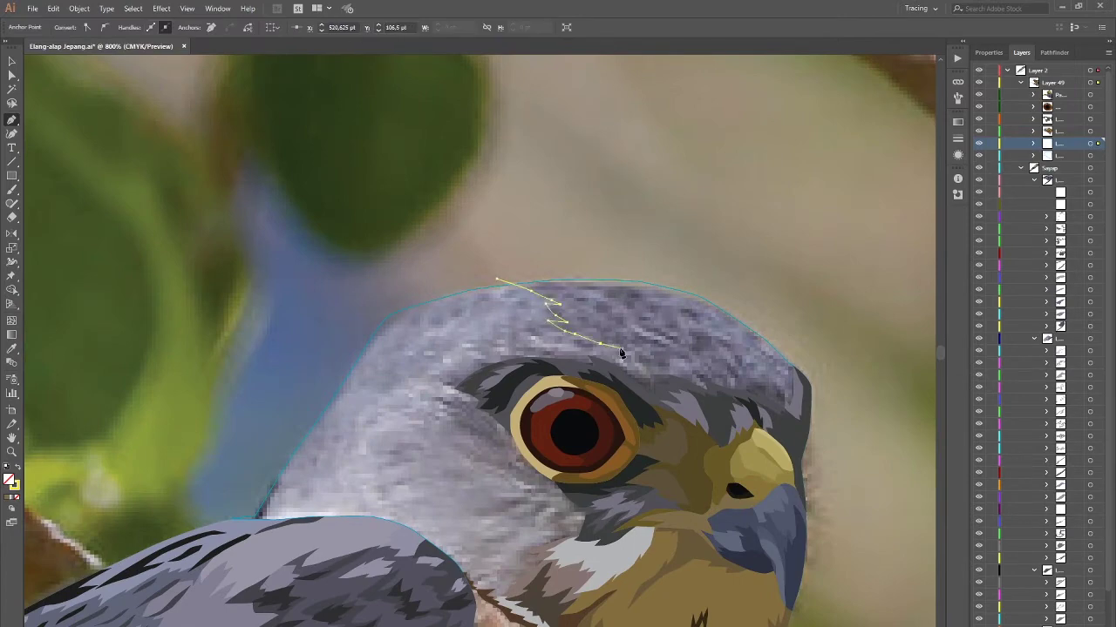
left_click(496, 282)
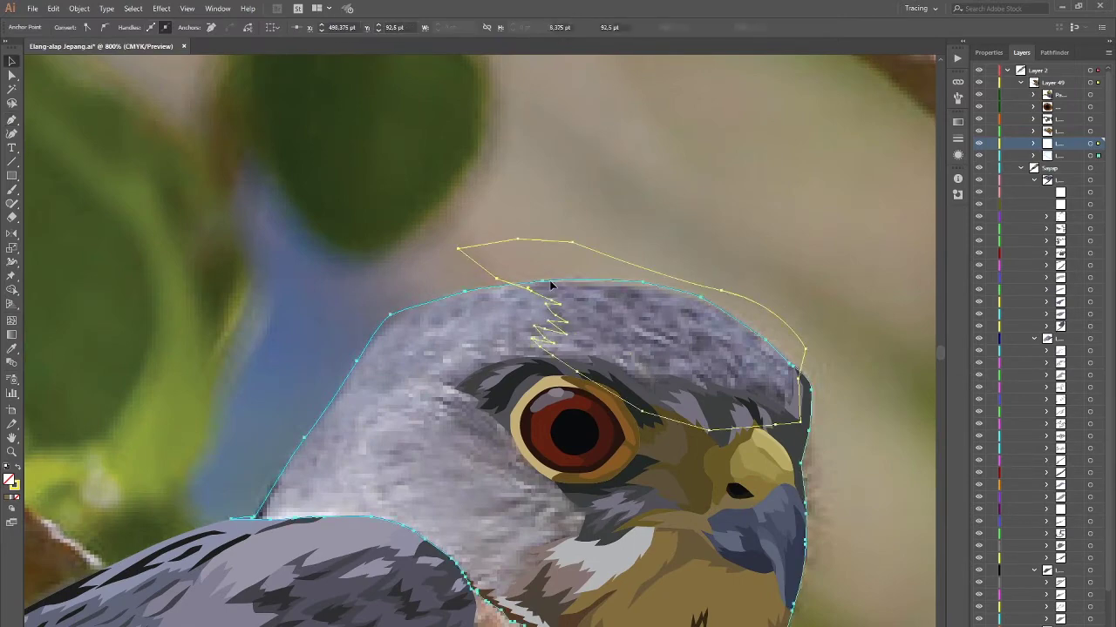
key("v")
left_click_drag(479, 338, 419, 341)
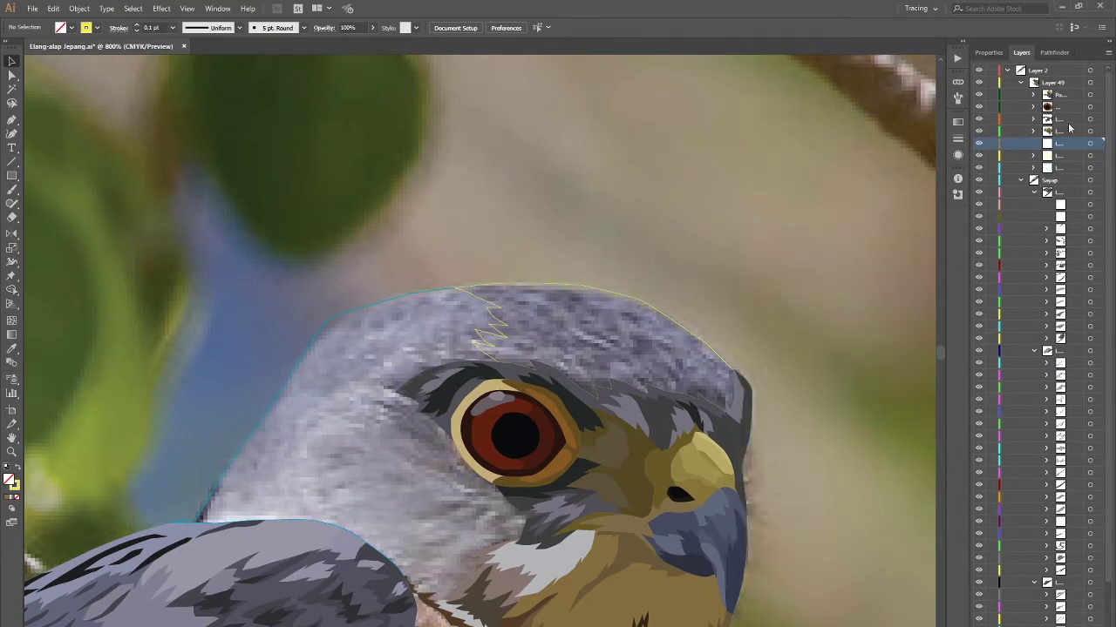
key("ctrl+equal")
key("p")
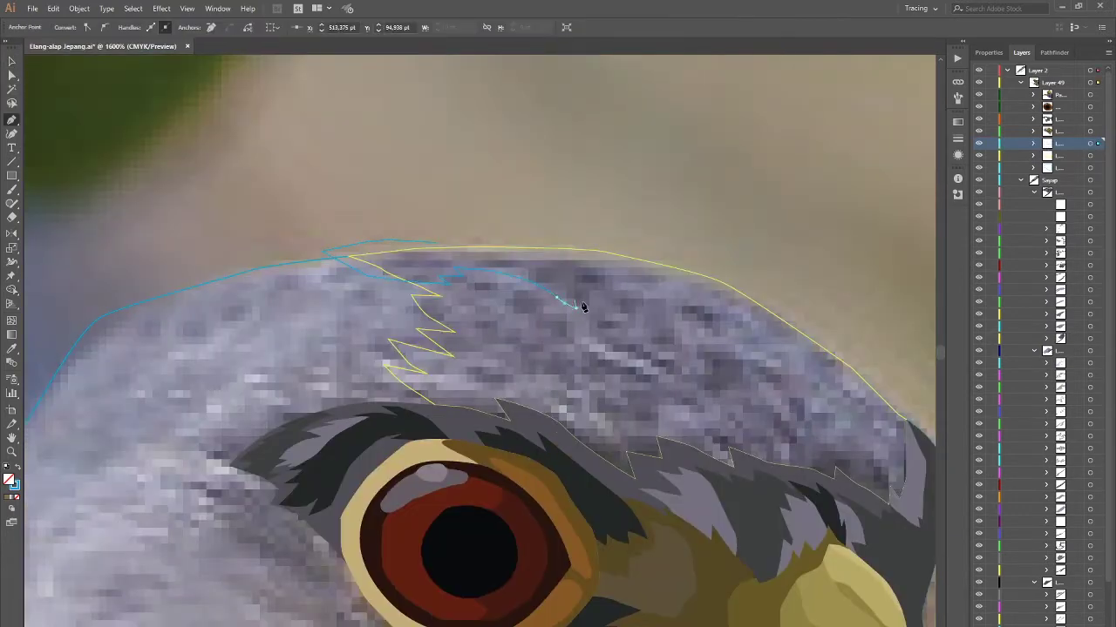
key("ctrl+equal")
left_click(403, 308)
left_click(527, 356)
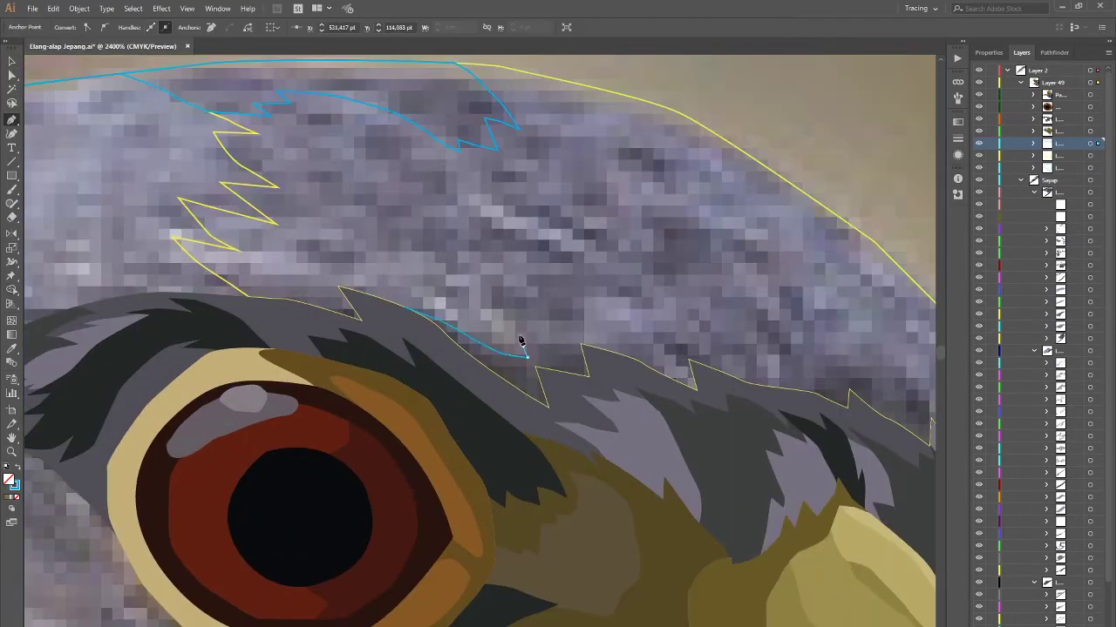
Step: Pan across the crown and close the feather outline being traced
scroll(688, 340, "right", 3)
scroll(689, 340, "down", 1)
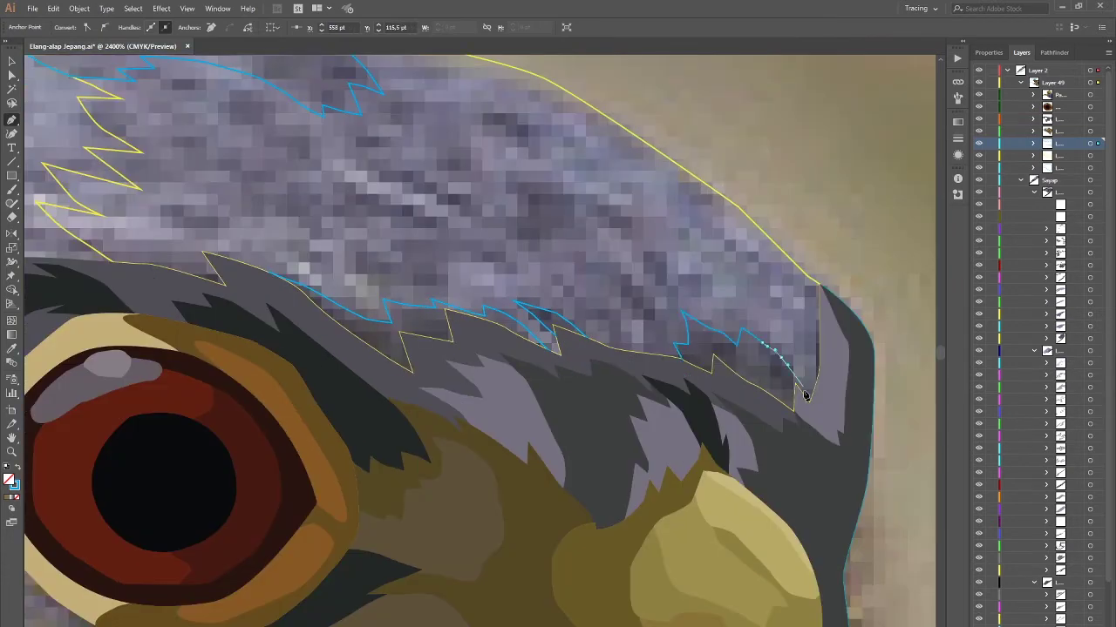
scroll(132, 186, "down", 1)
scroll(296, 254, "up", 2)
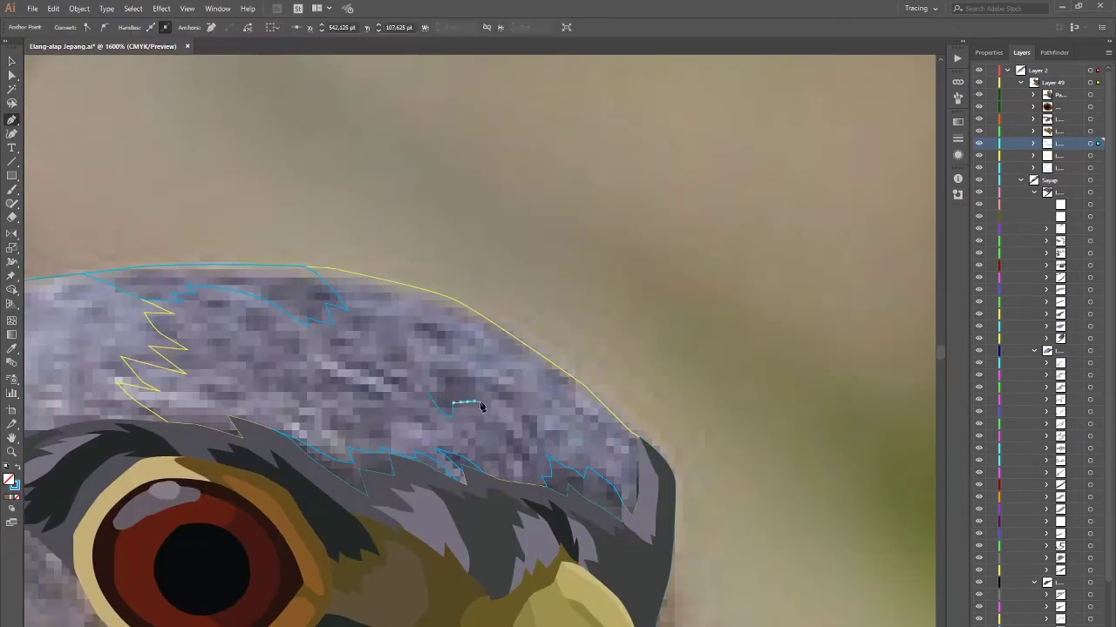
left_click_drag(397, 396, 498, 463)
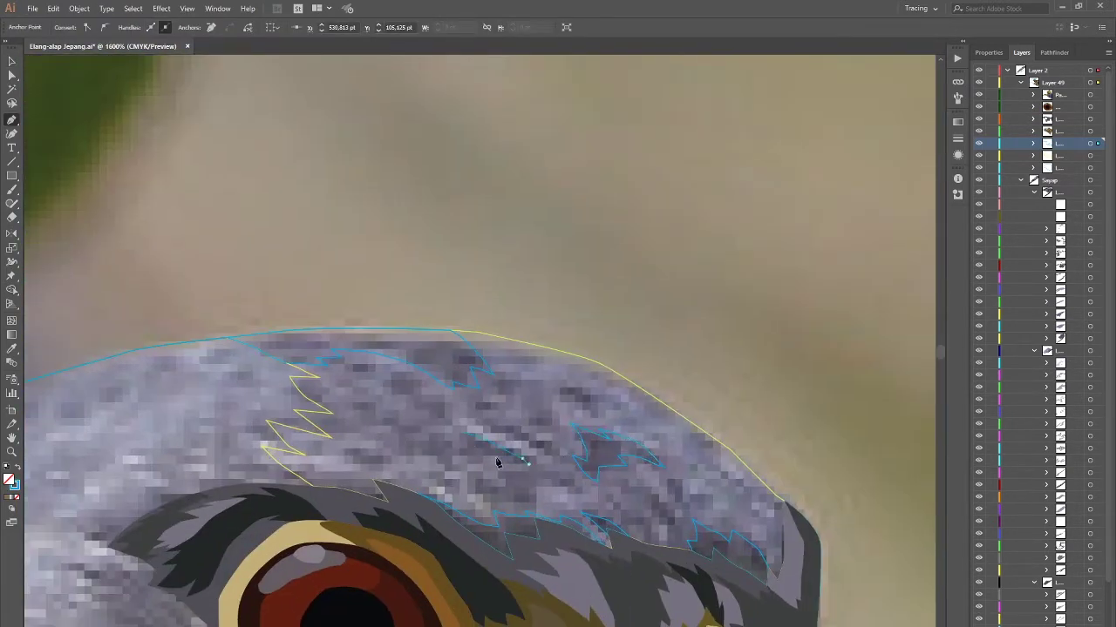
scroll(427, 444, "right", 2)
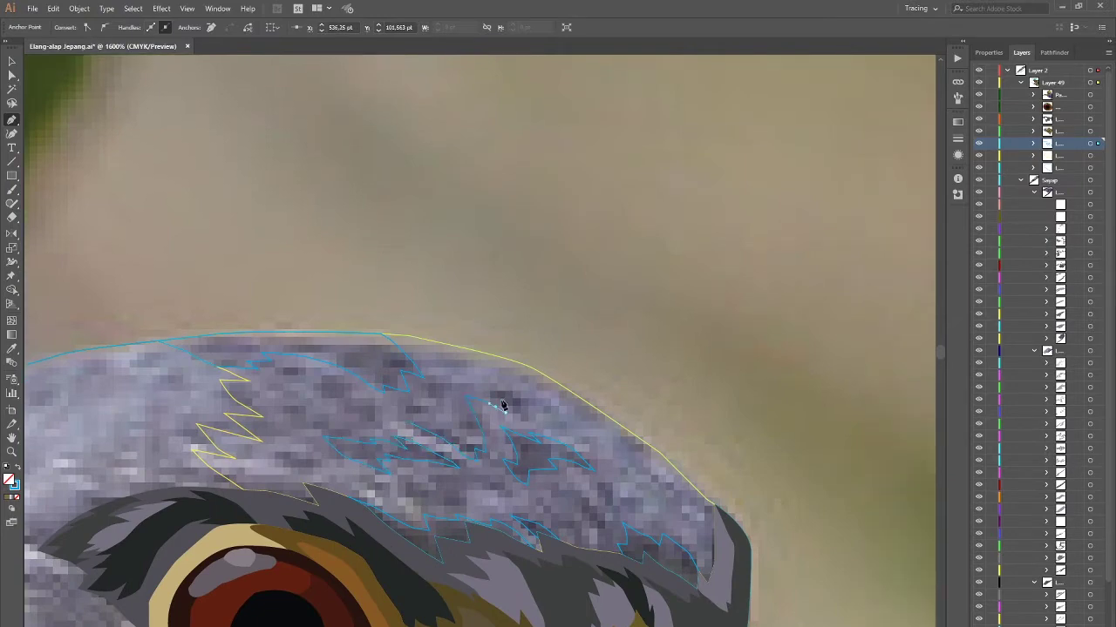
scroll(409, 427, "down", 1)
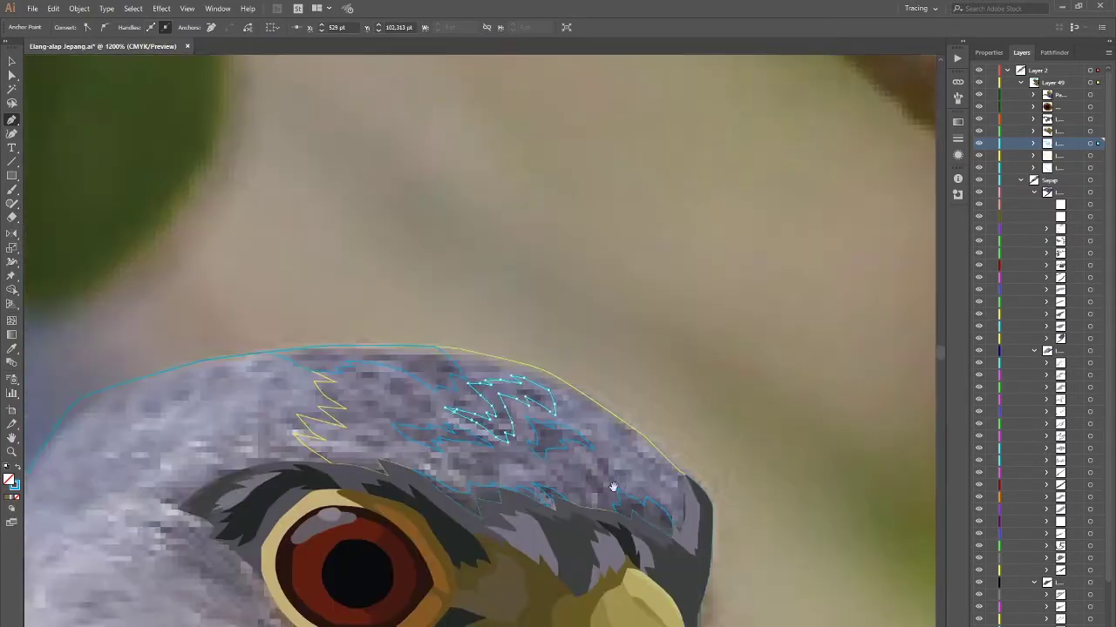
scroll(537, 500, "up", 2)
scroll(549, 506, "down", 4)
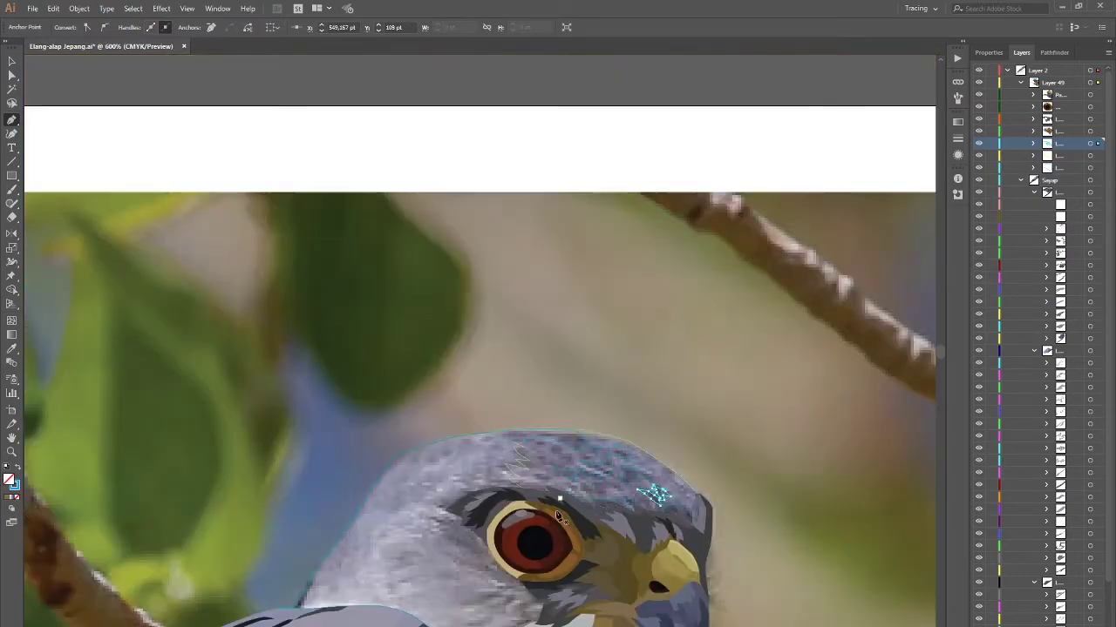
scroll(560, 511, "up", 3)
scroll(492, 486, "down", 3)
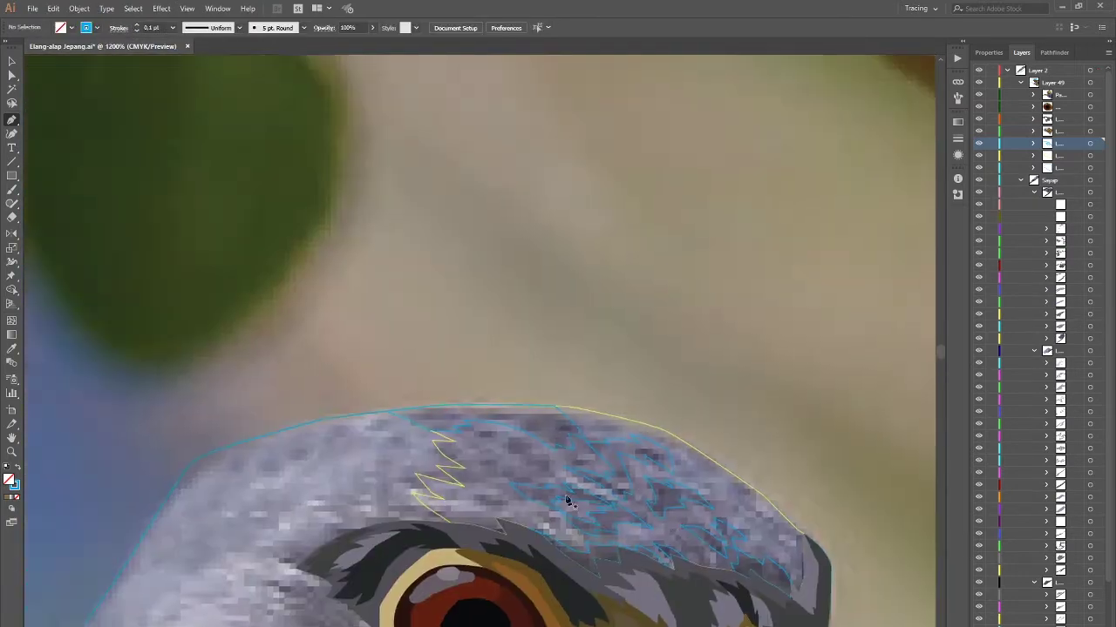
scroll(436, 409, "up", 5)
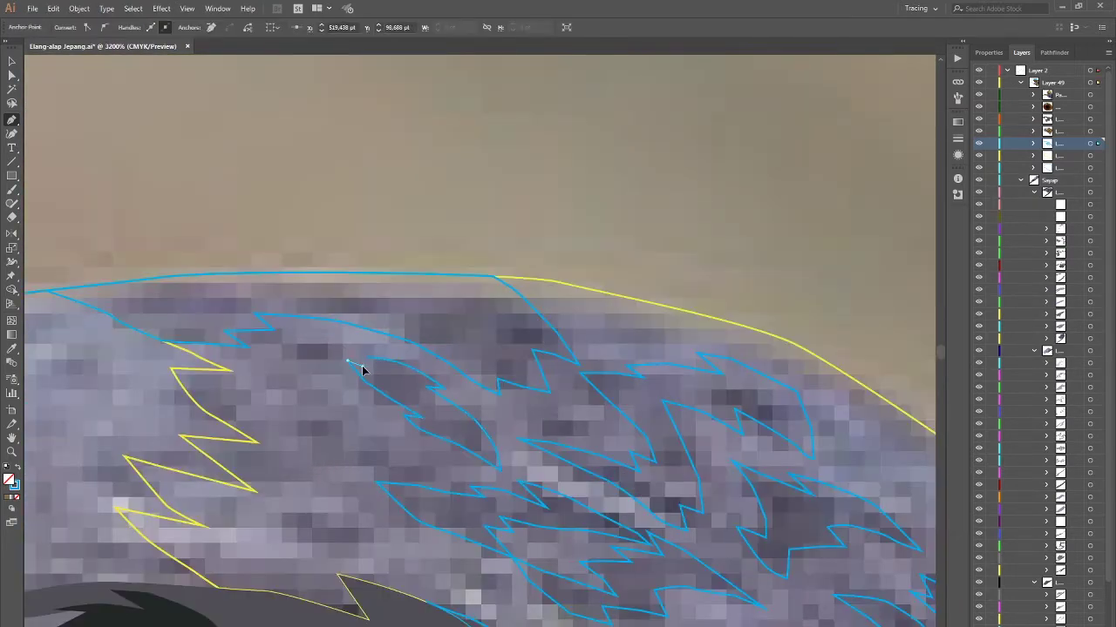
scroll(362, 370, "down", 3)
scroll(349, 443, "up", 2)
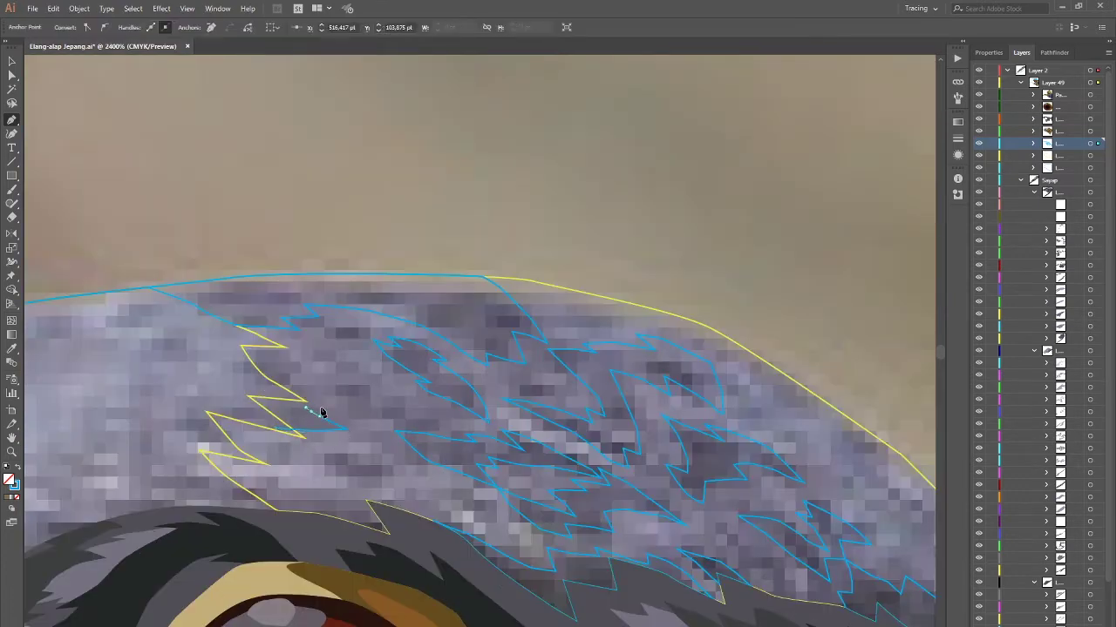
left_click(276, 408)
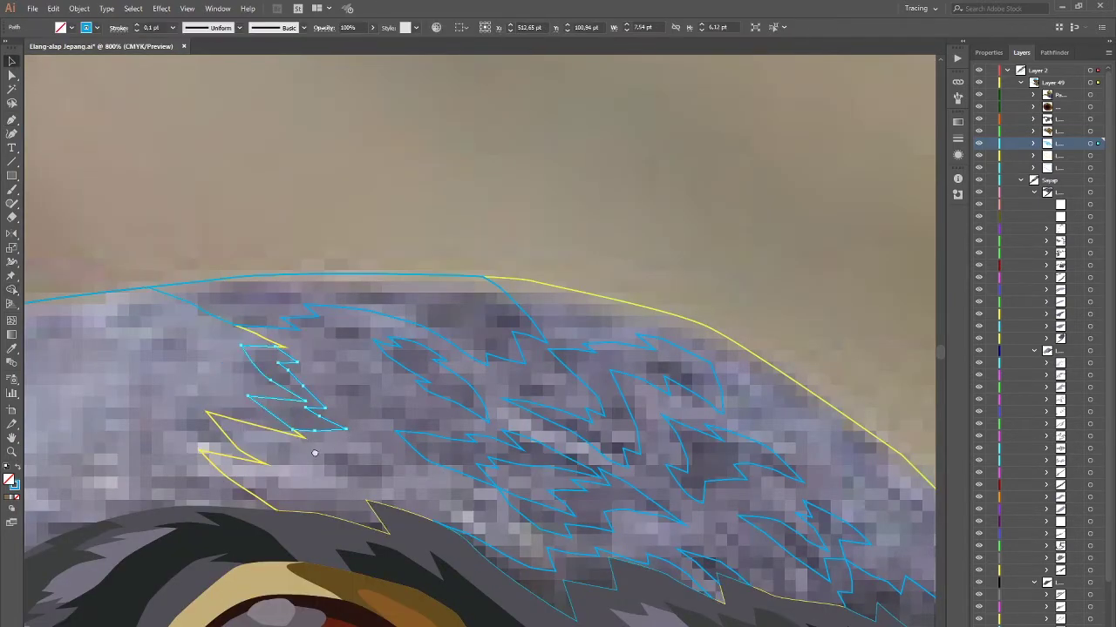
scroll(288, 436, "down", 2)
scroll(305, 466, "up", 2)
Step: Outline another crown feather, then deselect it
left_click(353, 475)
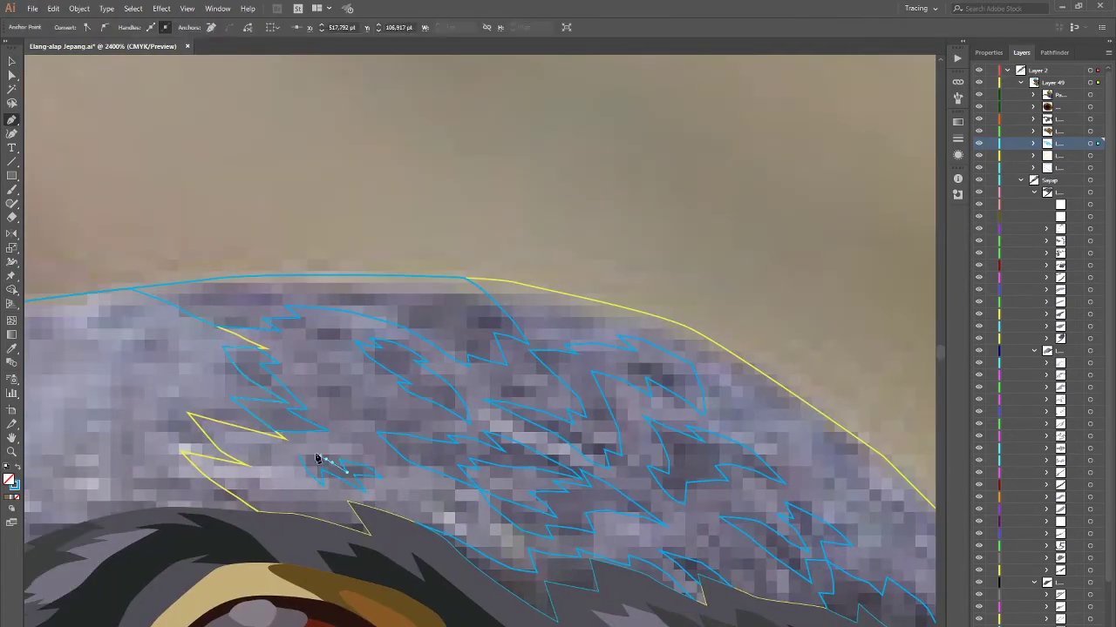
scroll(301, 462, "down", 3)
scroll(304, 443, "up", 1)
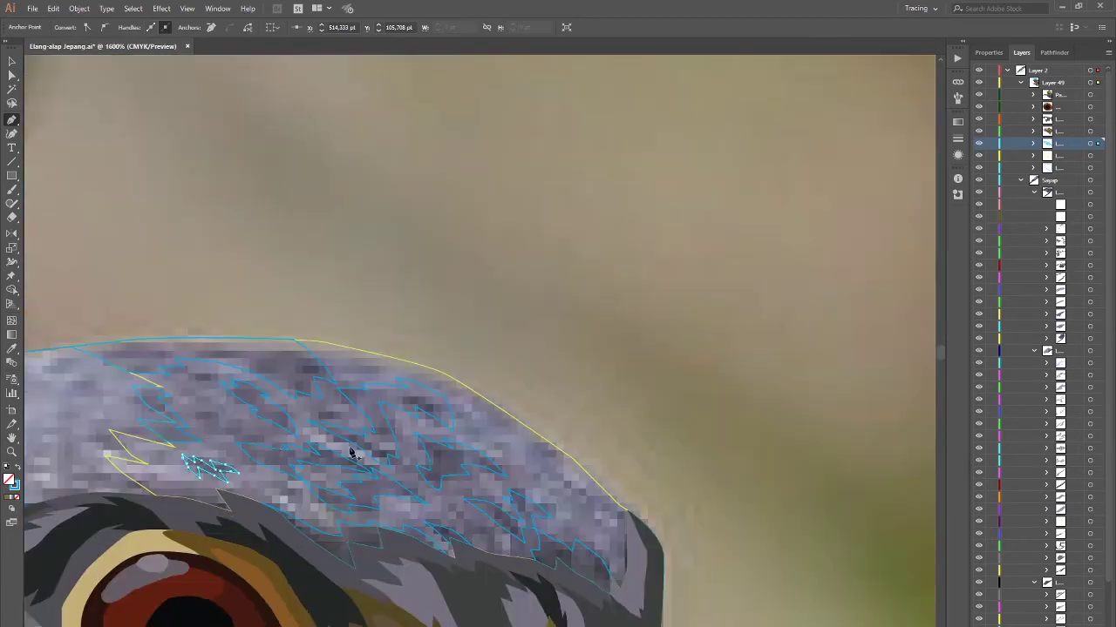
scroll(331, 471, "up", 1)
scroll(395, 453, "up", 2)
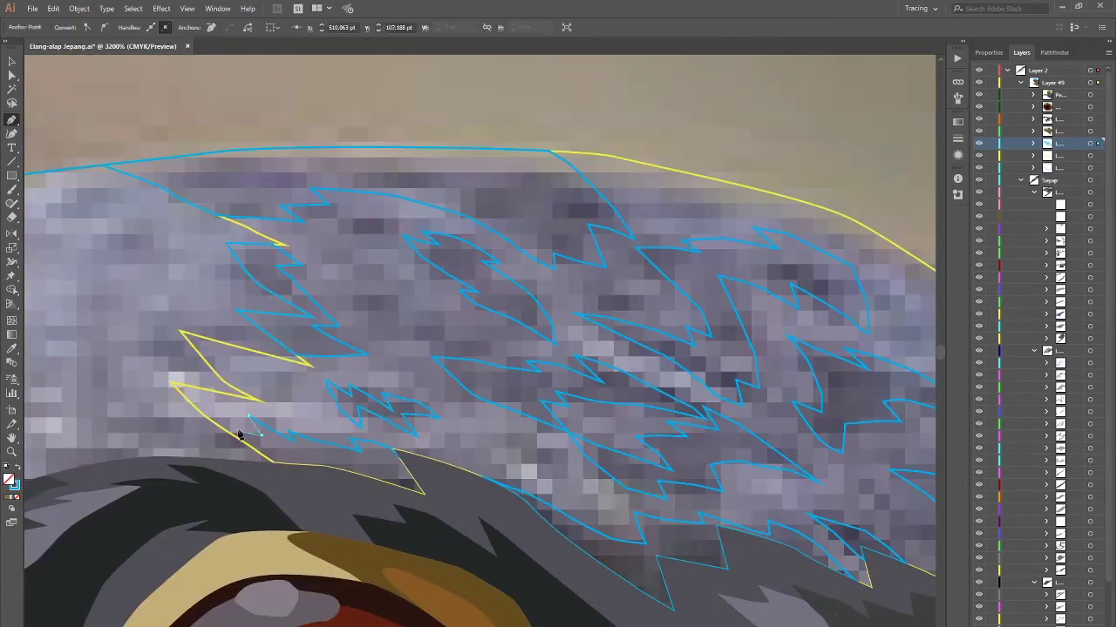
left_click(259, 398)
scroll(419, 386, "down", 3)
key("v")
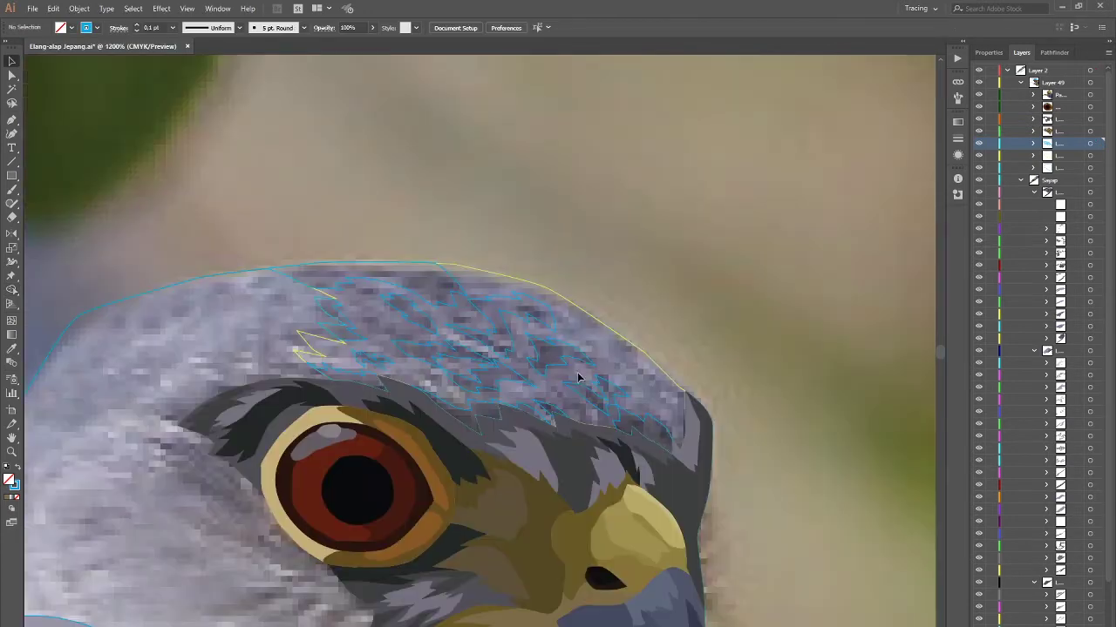
left_click(582, 365)
Step: Trace a small feather and a magenta feather near the crown's front
key("p")
scroll(399, 337, "up", 2)
scroll(399, 381, "up", 2)
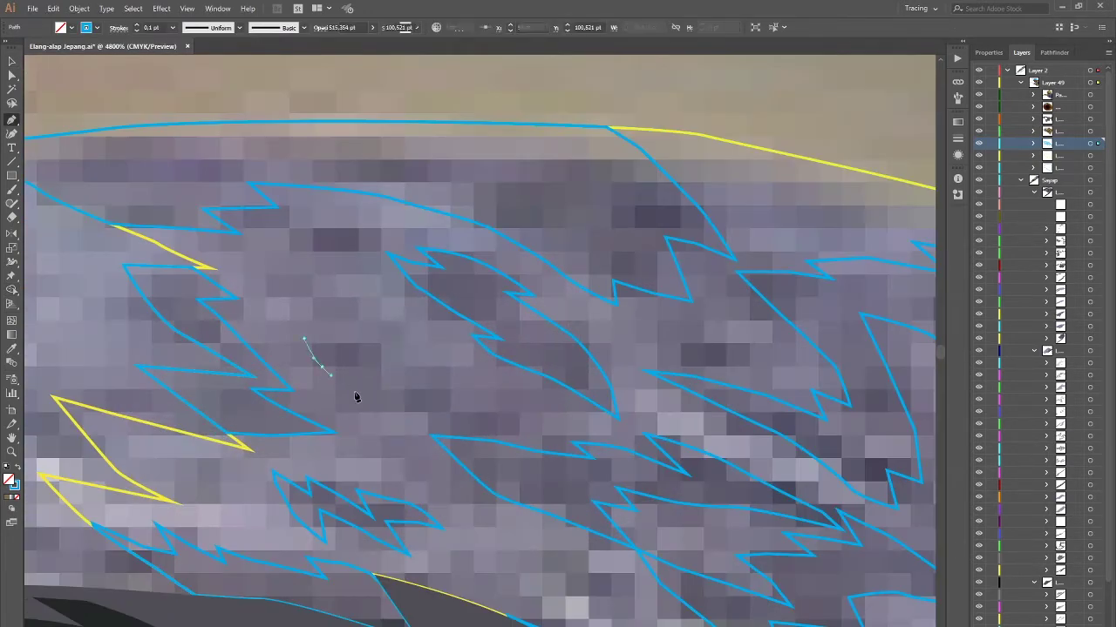
left_click(415, 395)
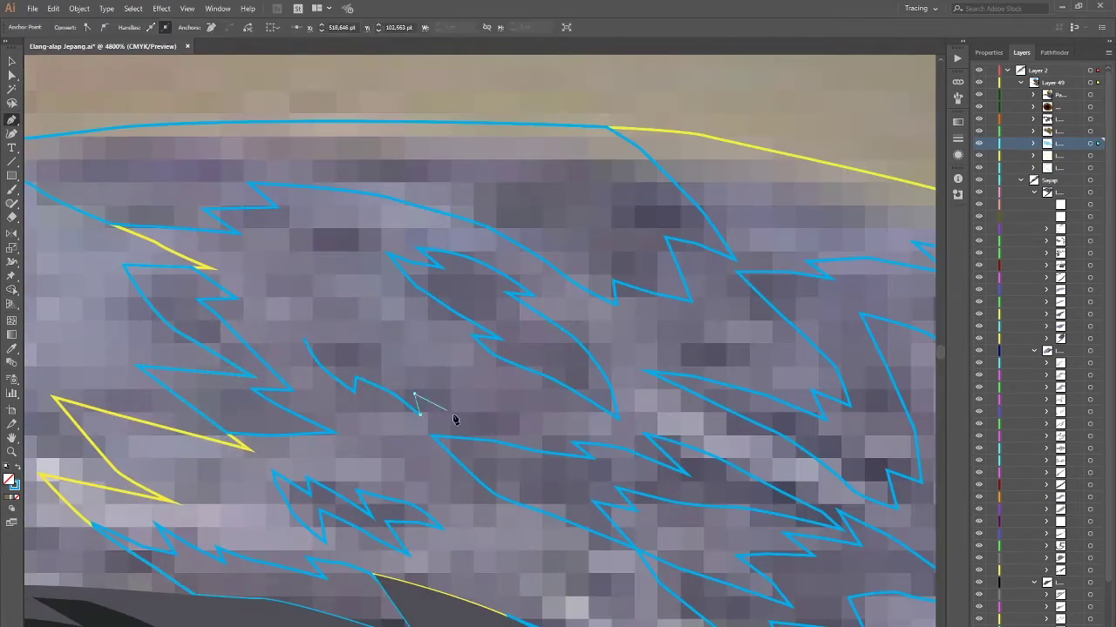
left_click(308, 329, "ctrl")
scroll(453, 407, "down", 2)
scroll(462, 410, "down", 1)
scroll(593, 427, "down", 1)
scroll(636, 484, "up", 3)
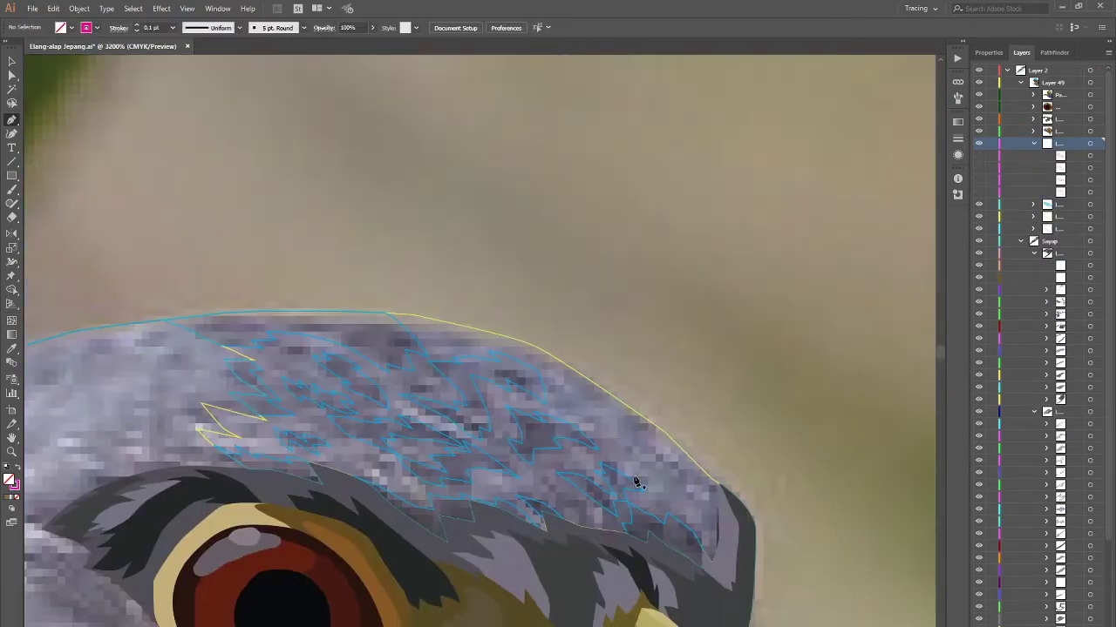
scroll(637, 484, "up", 2)
left_click(595, 446)
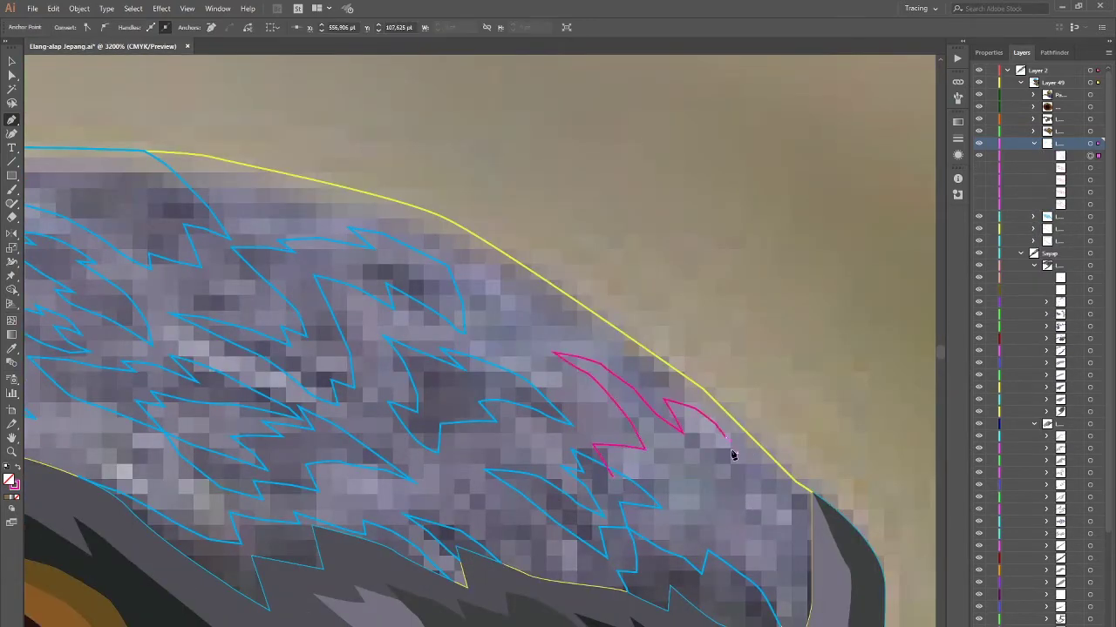
left_click(660, 468, "ctrl")
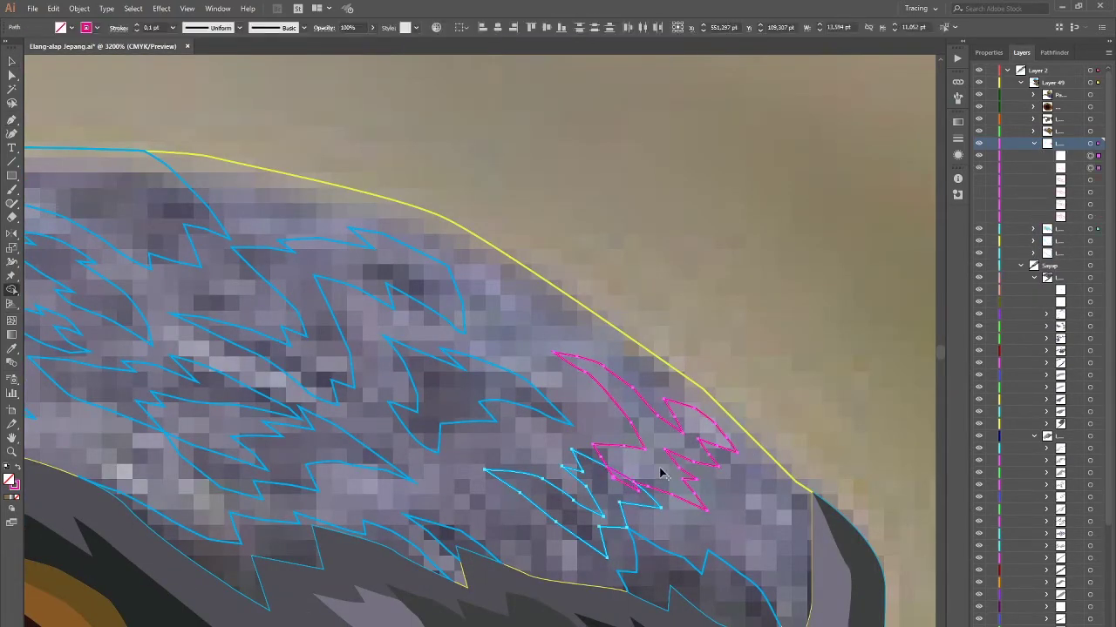
scroll(478, 391, "down", 1)
scroll(560, 382, "down", 1)
scroll(560, 382, "up", 2)
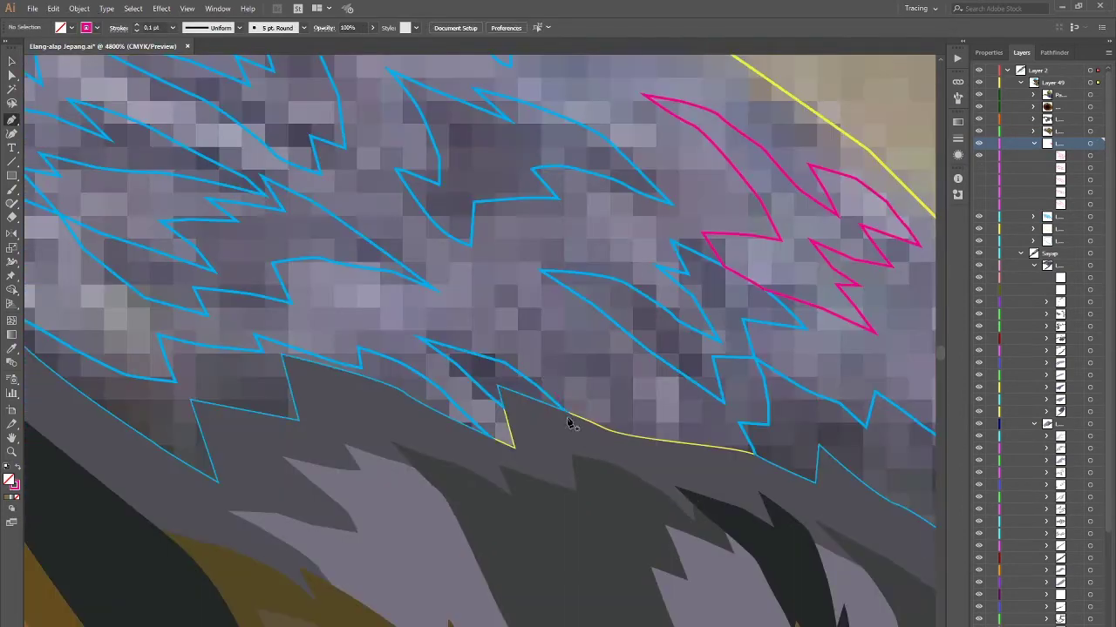
Step: Add more magenta feather outlines along the crown's lower edge, clearing selections between them
left_click(562, 405)
left_click(620, 436, "ctrl")
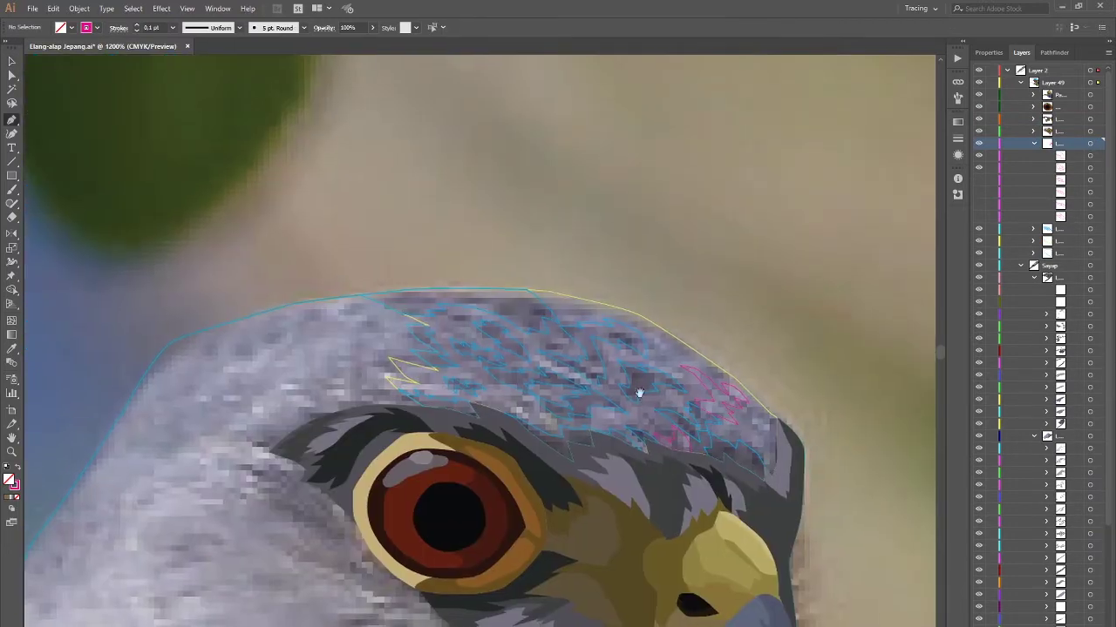
key("ctrl+plus")
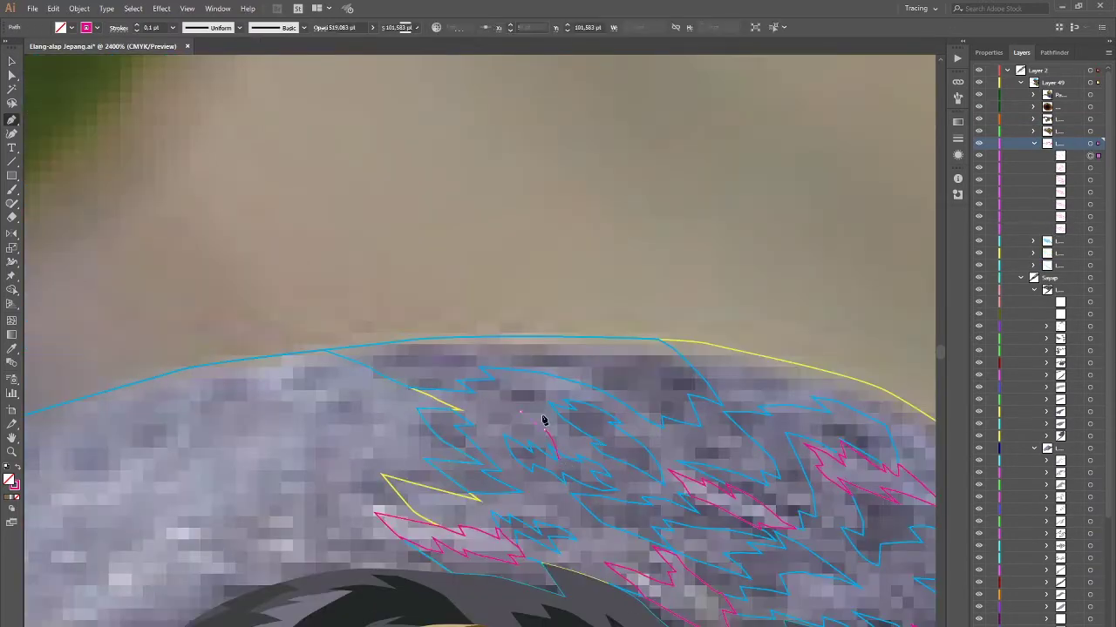
left_click(555, 400)
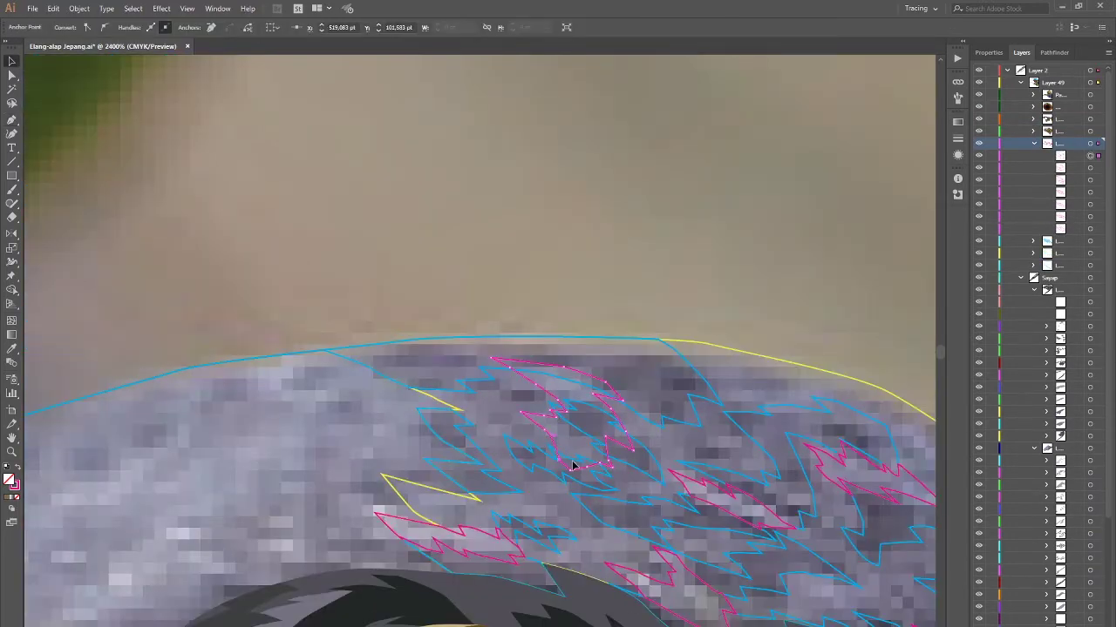
left_click_drag(642, 423, 512, 400)
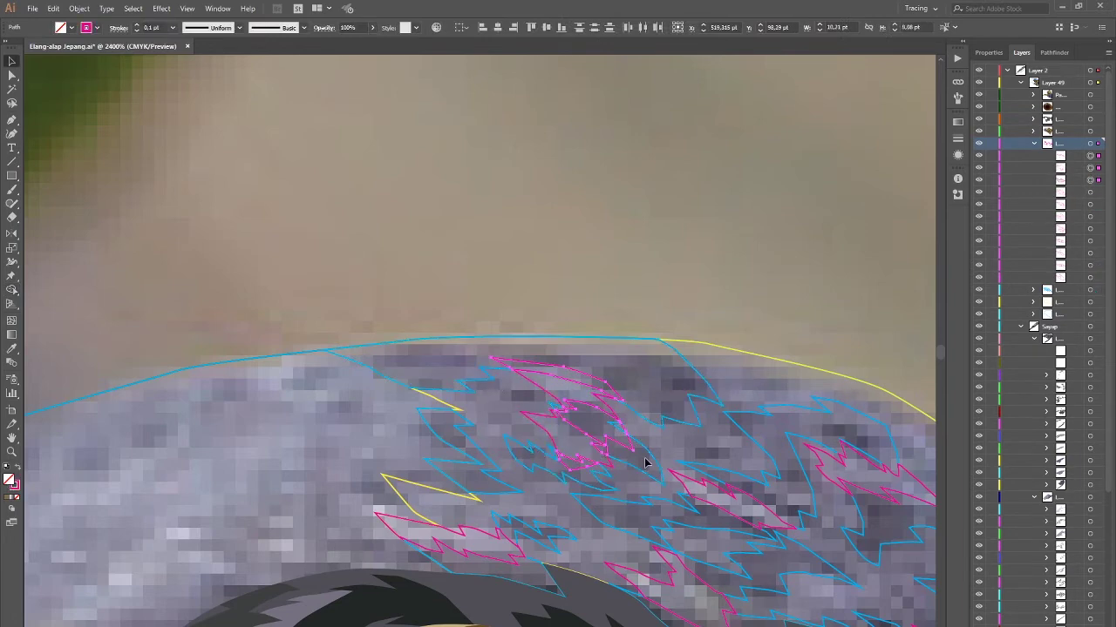
key("p")
key("ctrl+shift+a")
scroll(610, 475, "down", 3)
scroll(580, 486, "right", 5)
left_click(528, 444)
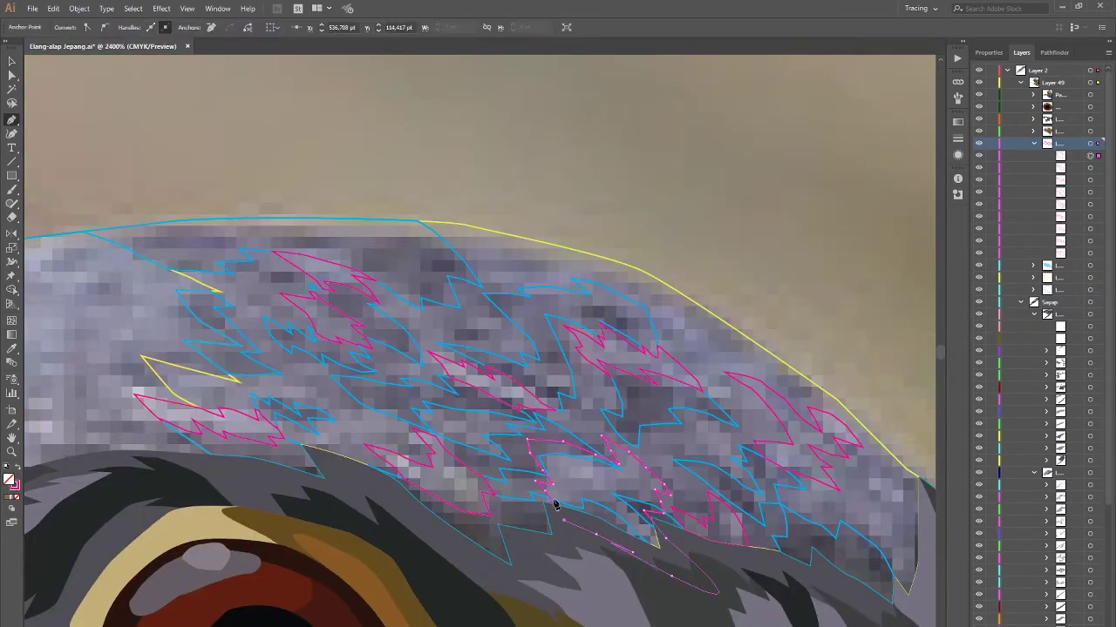
key("v")
left_click(647, 473)
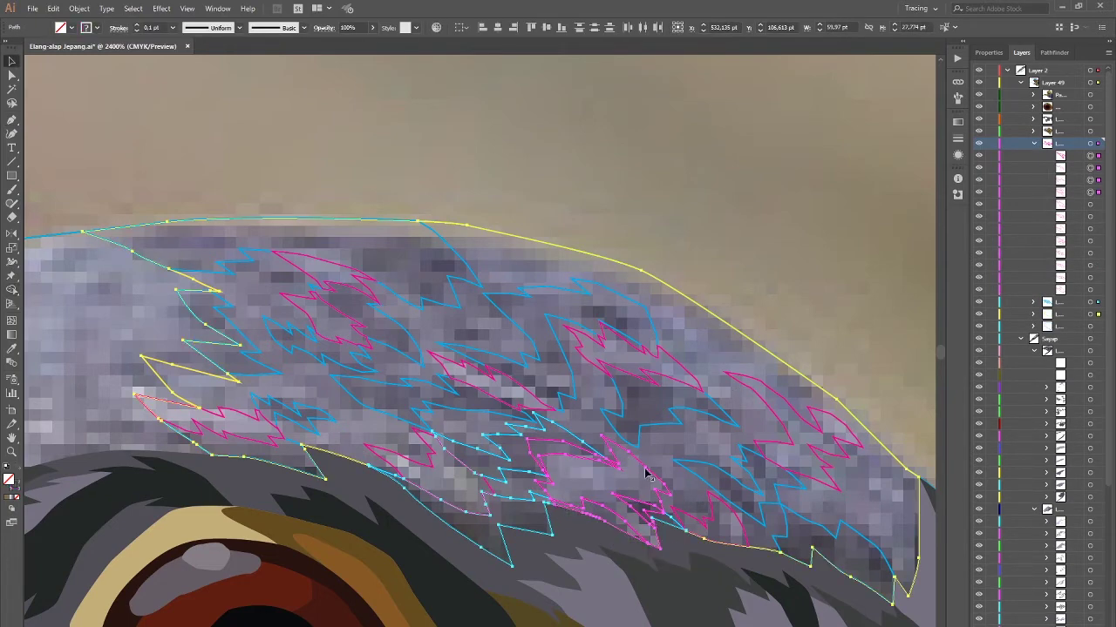
key("ctrl+shift+a")
Step: Draw a pink feather outline closing at the crown's front
key("p")
scroll(601, 473, "down", 3)
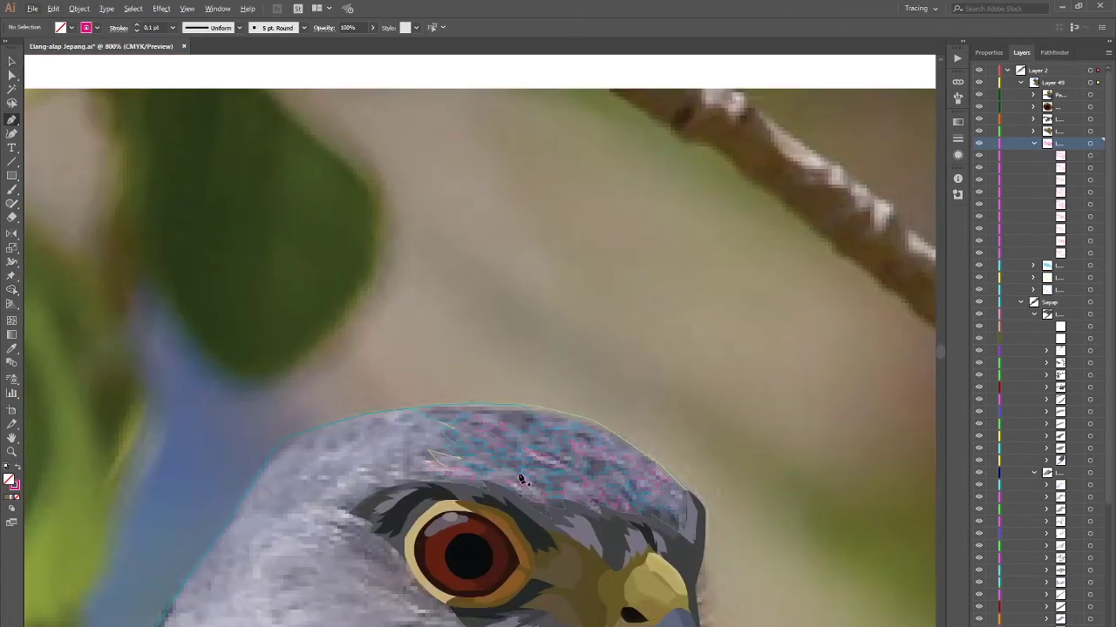
left_click(520, 479)
scroll(523, 479, "up", 1)
scroll(558, 488, "up", 2)
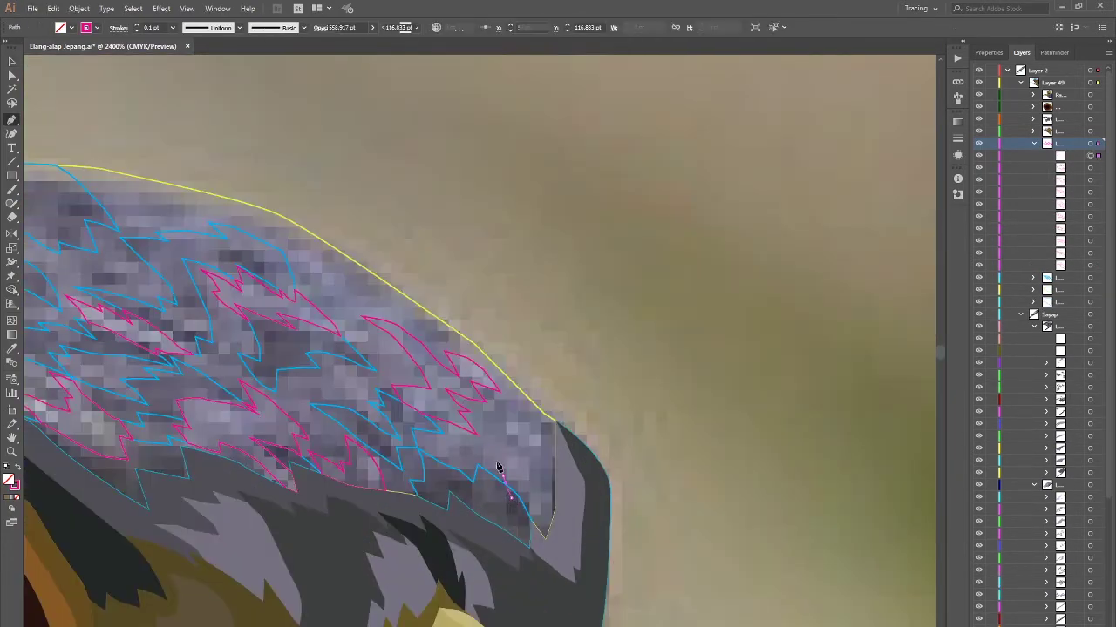
left_click(526, 536)
key("v")
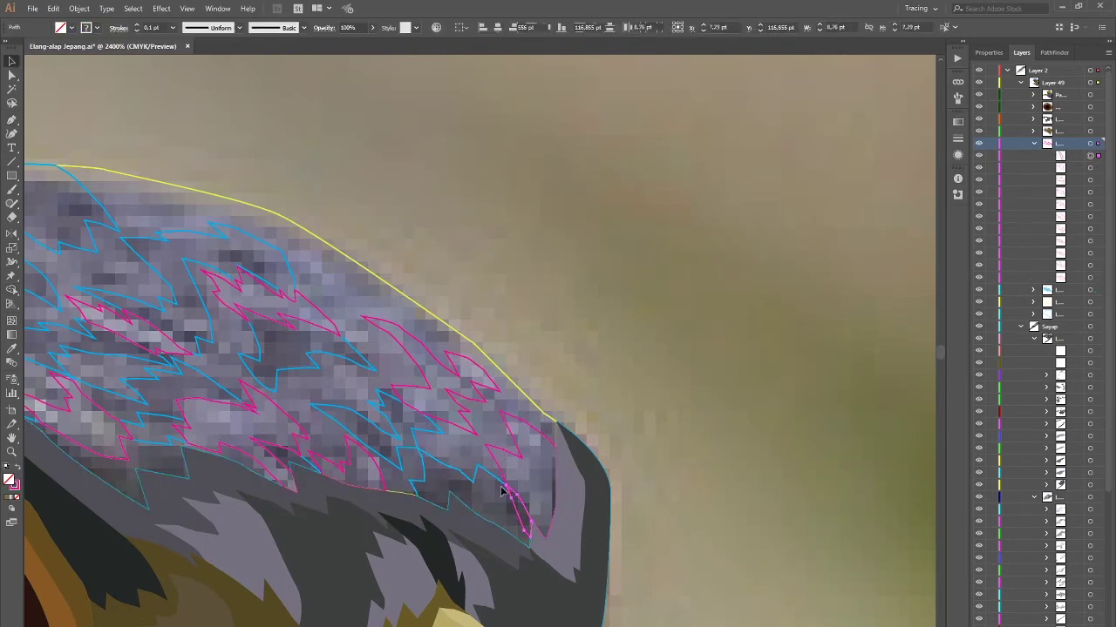
Step: Trace one more curved magenta feather and collapse the magenta feathers layer
scroll(514, 480, "down", 3)
scroll(486, 453, "up", 2)
scroll(448, 399, "up", 2)
key("p")
left_click_drag(491, 400, 506, 401)
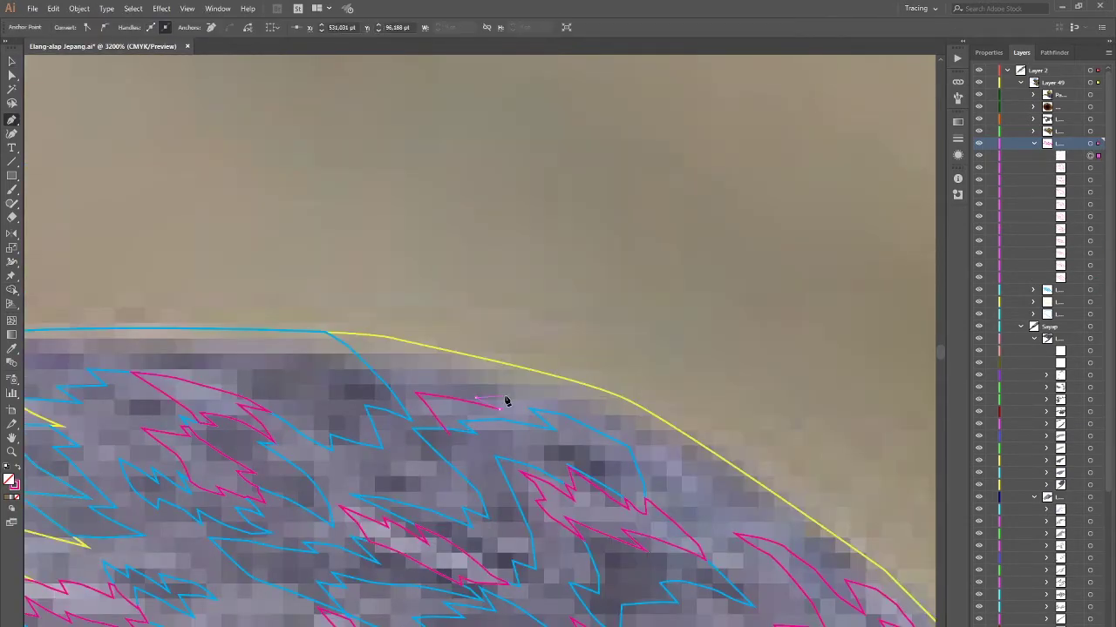
left_click(641, 494)
key("v")
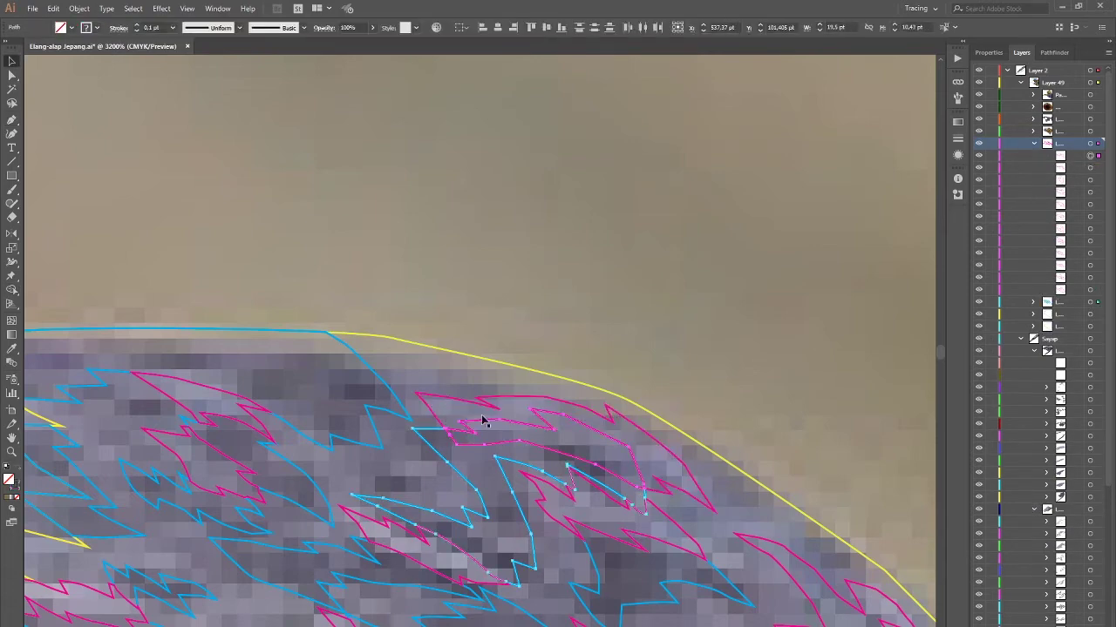
left_click(485, 424)
scroll(466, 463, "down", 3)
left_click(1034, 143)
Step: Confirm the new layer's options and set the outline stroke to green
double_click(1059, 143)
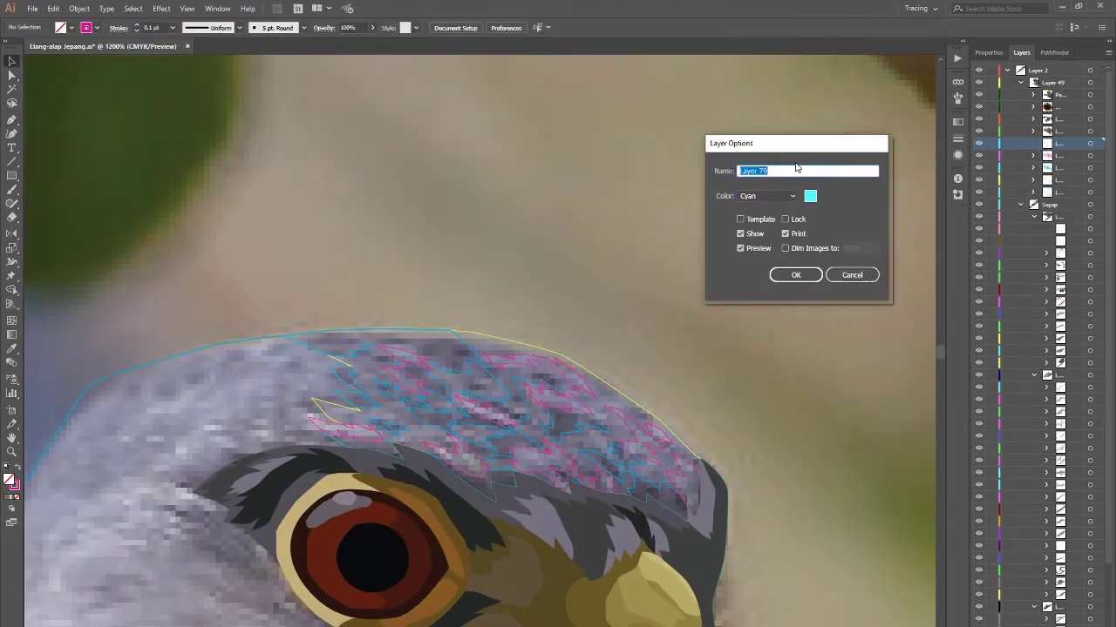
key("Return")
left_click(1090, 142)
left_click(71, 27)
left_click(54, 50)
Step: Trace a curved green feather outline on the crown and close it
key("p")
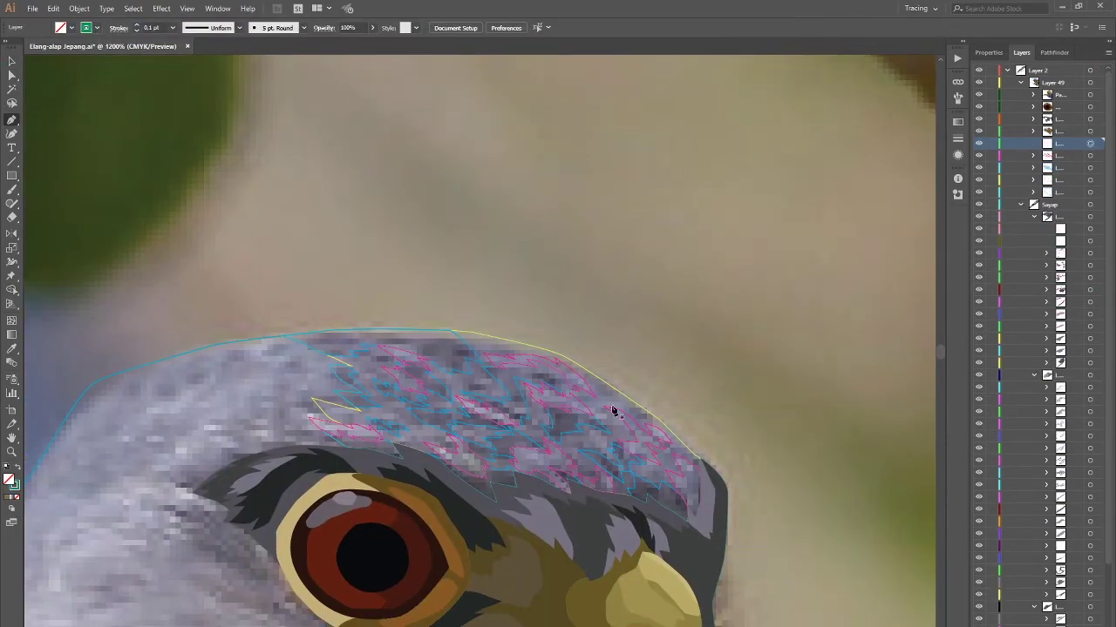
scroll(613, 411, "up", 2)
left_click_drag(440, 401, 456, 407)
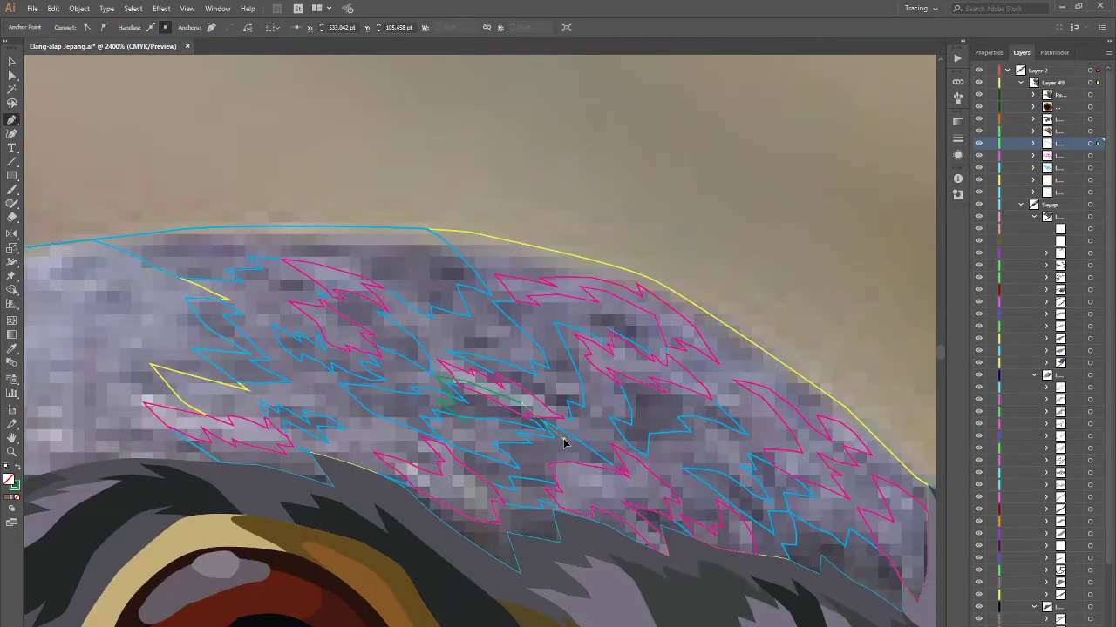
left_click(480, 421)
left_click(436, 391)
scroll(435, 392, "up", 1)
left_click_drag(605, 384, 591, 354)
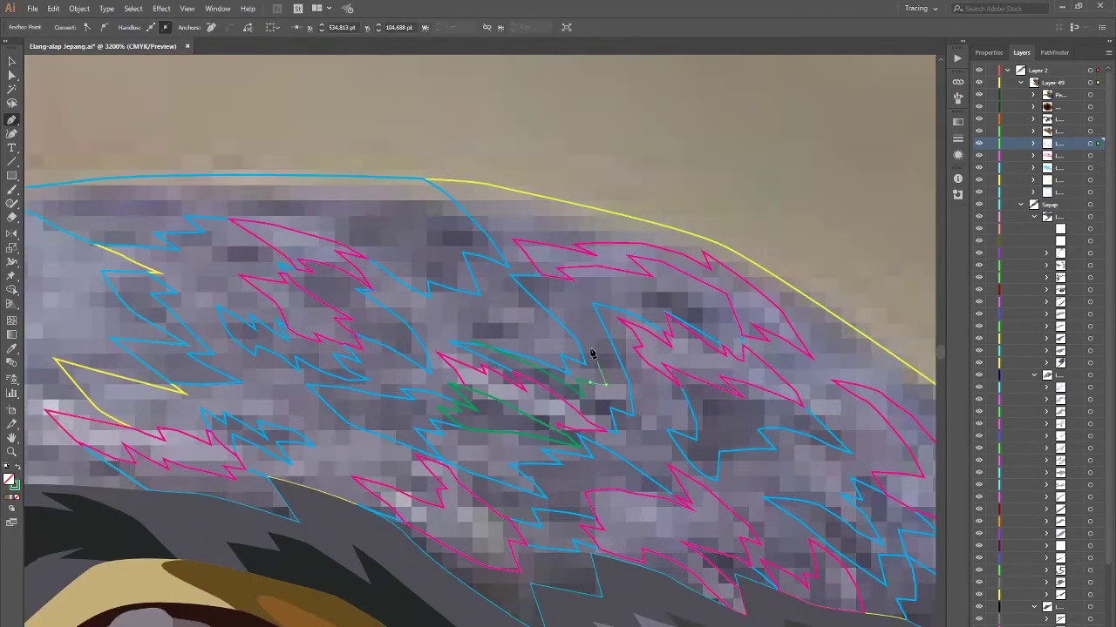
mouse_move(523, 356)
left_mouse_down()
mouse_move(635, 399)
mouse_move(502, 356)
left_mouse_up()
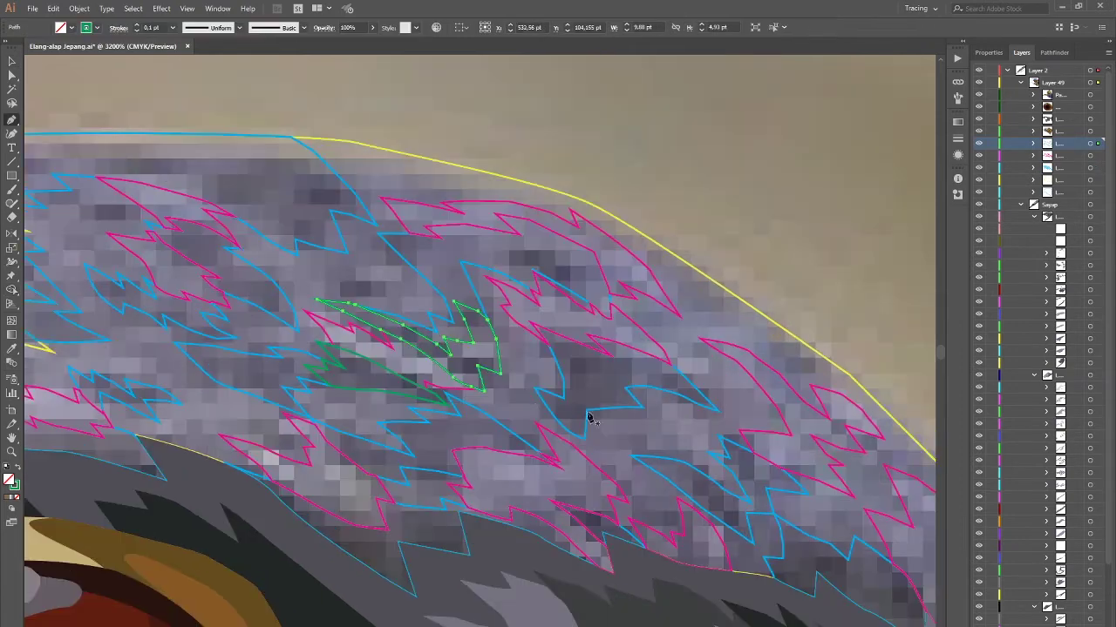
mouse_move(575, 394)
left_mouse_down()
mouse_move(596, 403)
mouse_move(656, 368)
left_mouse_up()
left_click(545, 400)
Step: Start a second curved green feather and select the traced crown feather shapes
left_click_drag(471, 506, 502, 520)
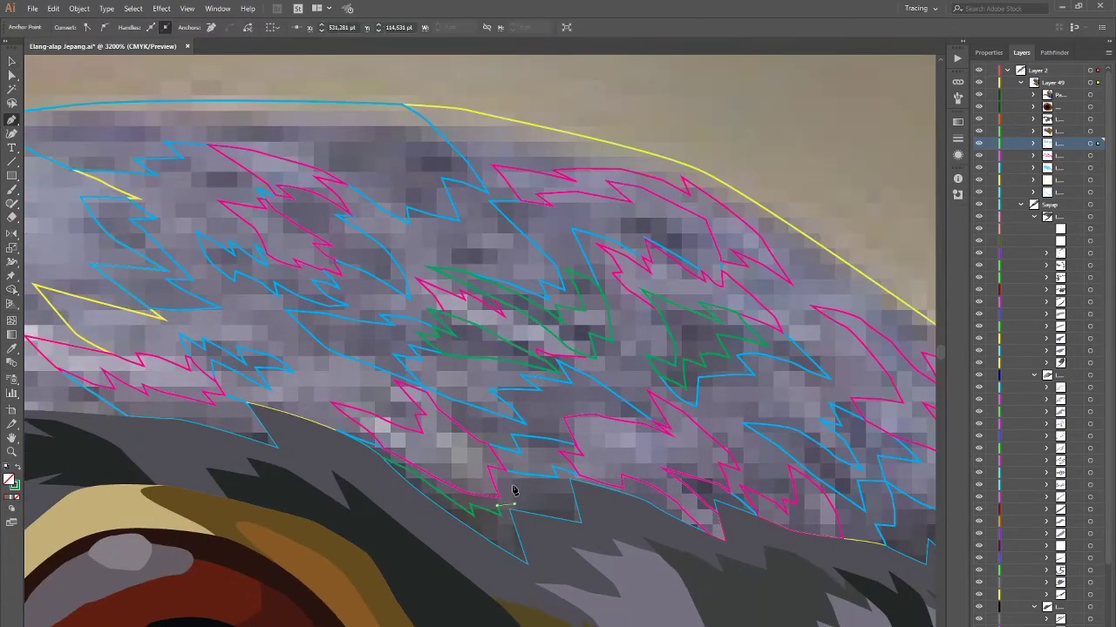
scroll(541, 475, "right", 5)
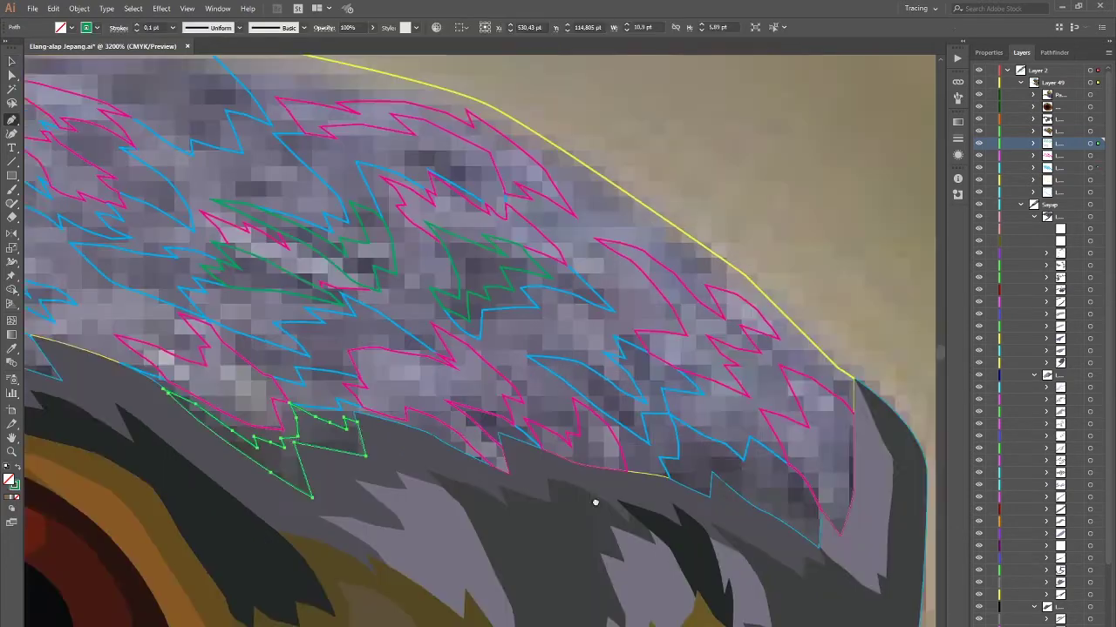
scroll(593, 505, "right", 3)
left_click_drag(551, 451, 565, 446)
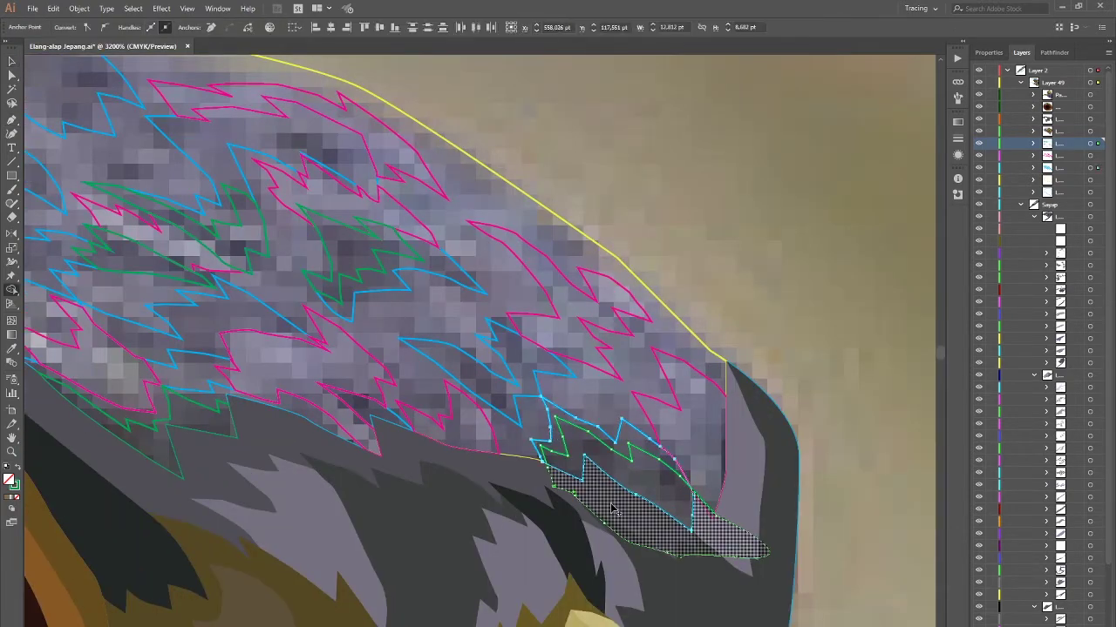
left_click_drag(505, 395, 537, 436)
left_click(535, 460, "ctrl")
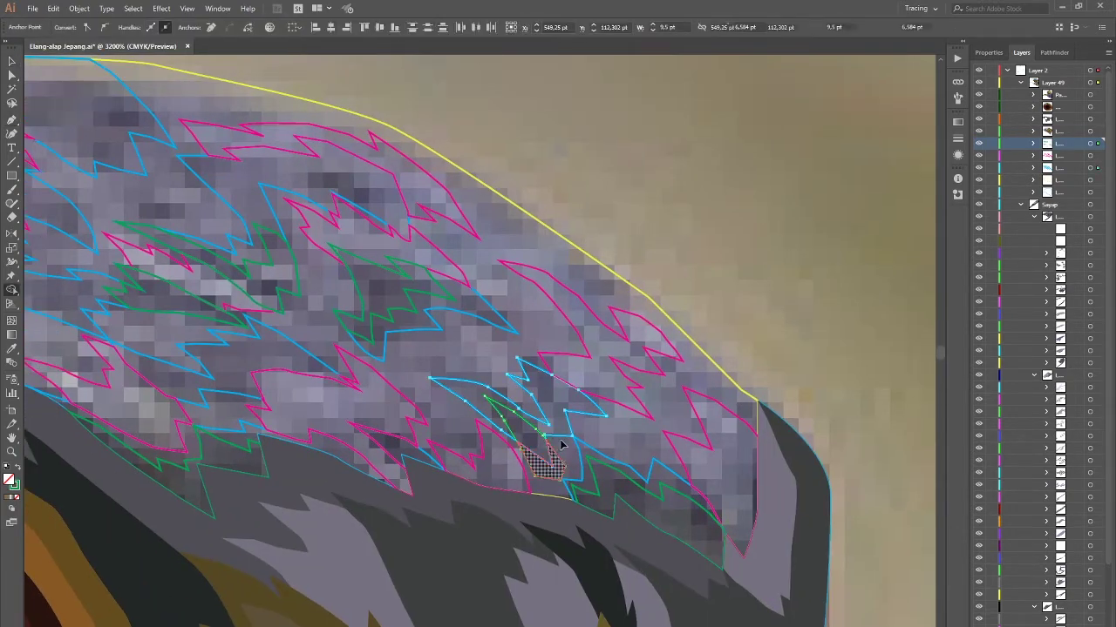
scroll(560, 445, "down", 5)
scroll(523, 444, "up", 5)
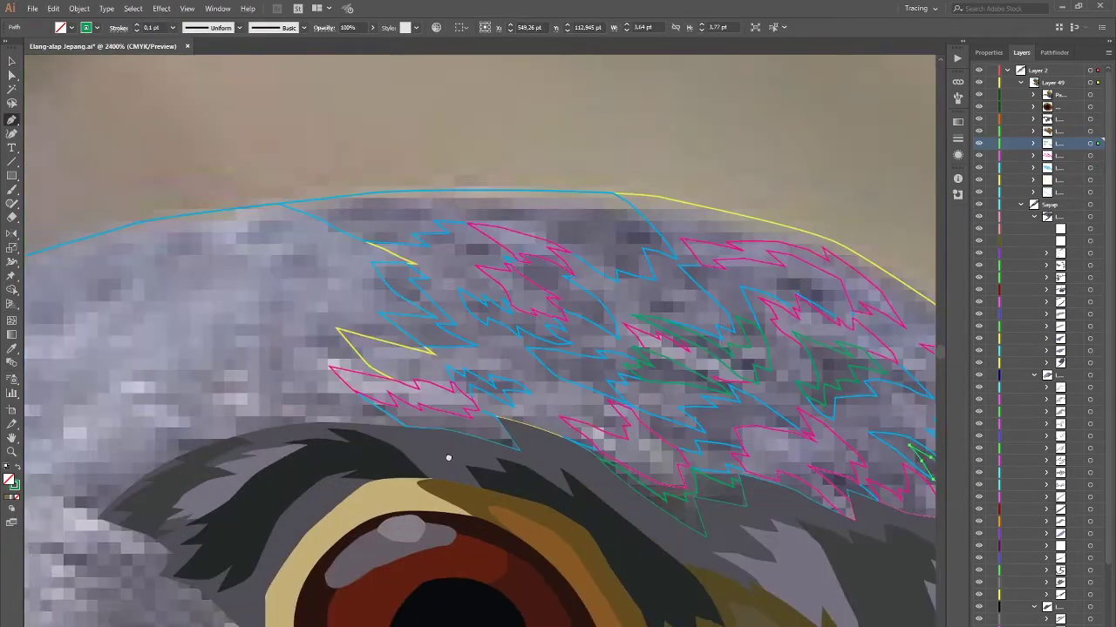
scroll(448, 460, "up", 2)
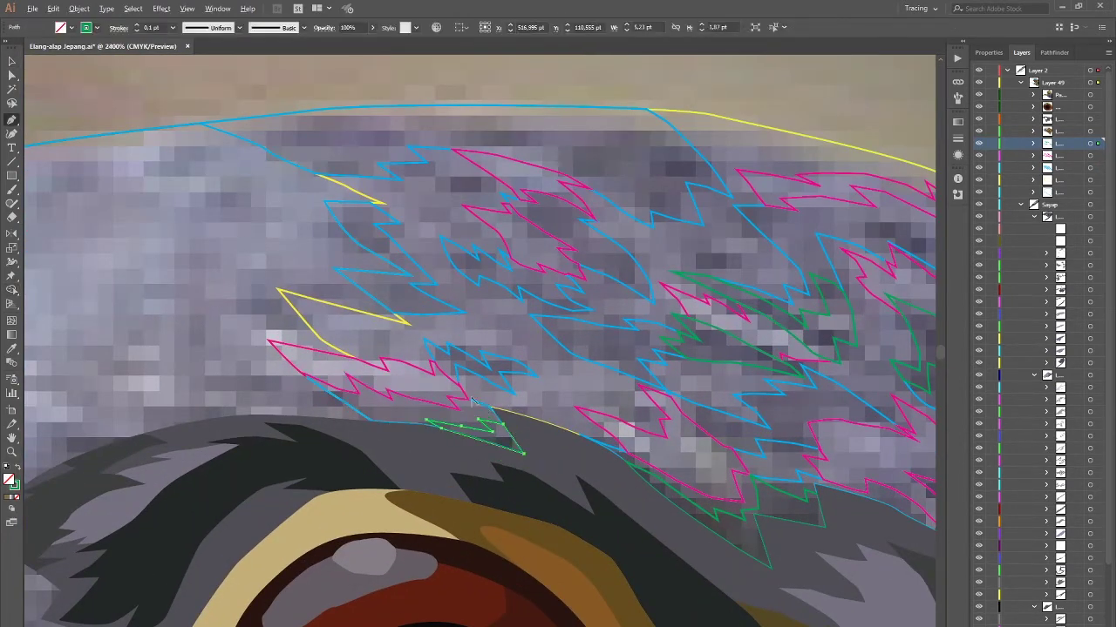
scroll(366, 367, "up", 3)
scroll(367, 366, "right", 3)
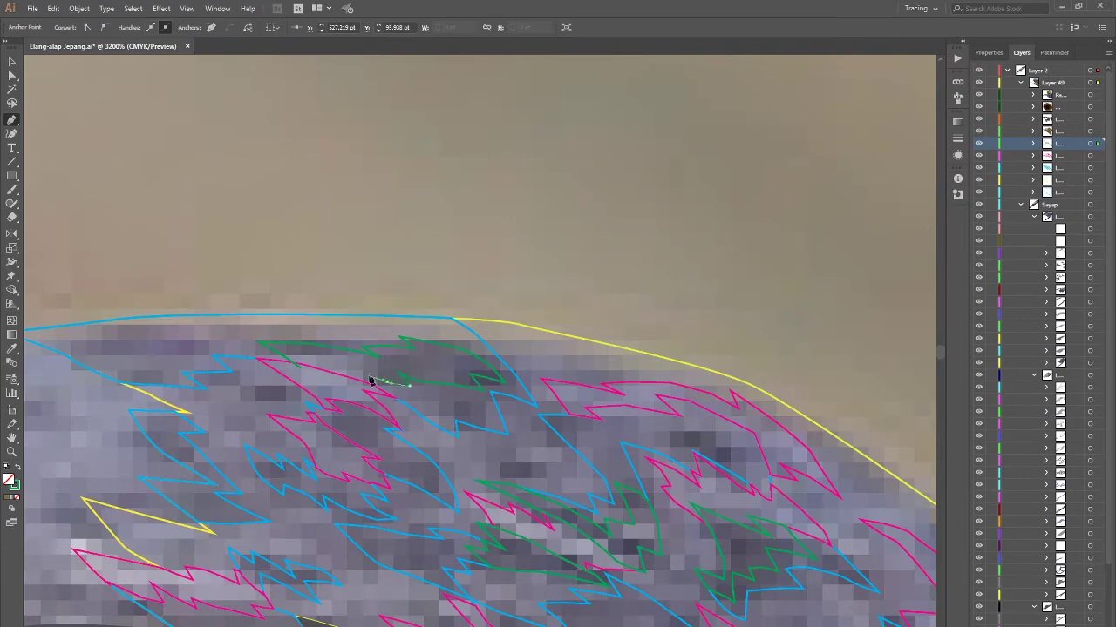
left_click(323, 374, "ctrl")
scroll(461, 403, "down", 1)
key("alt+Tab")
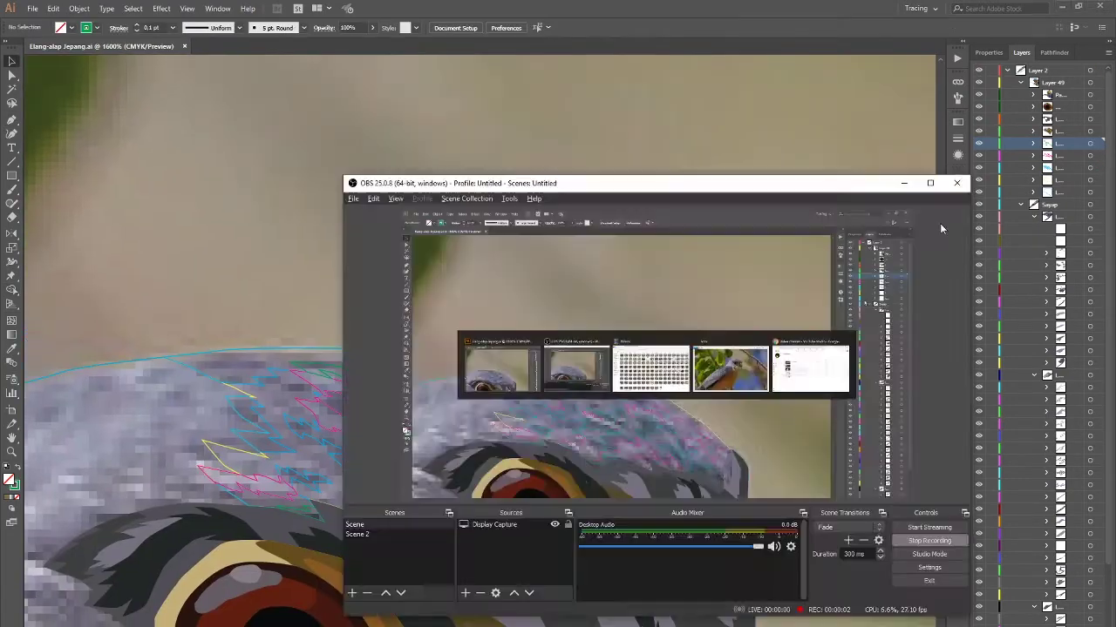
key("alt+Tab")
Step: Fill the paths of the crown feather layers with a grey sampled by the Eyedropper
left_click(1089, 156)
key("i")
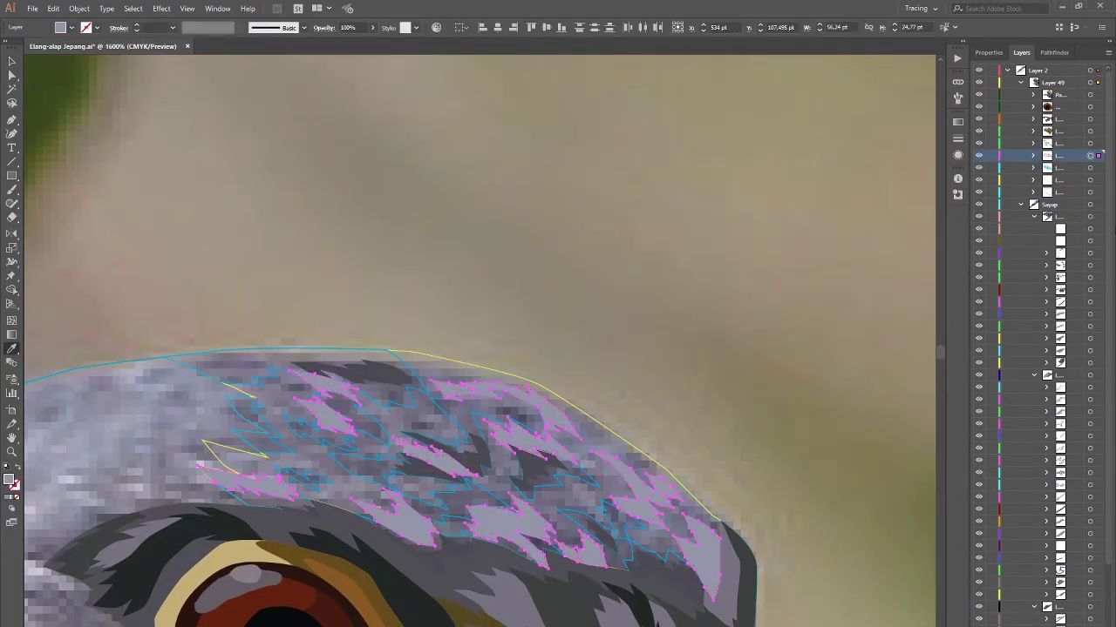
left_click(1089, 167)
left_click(564, 529)
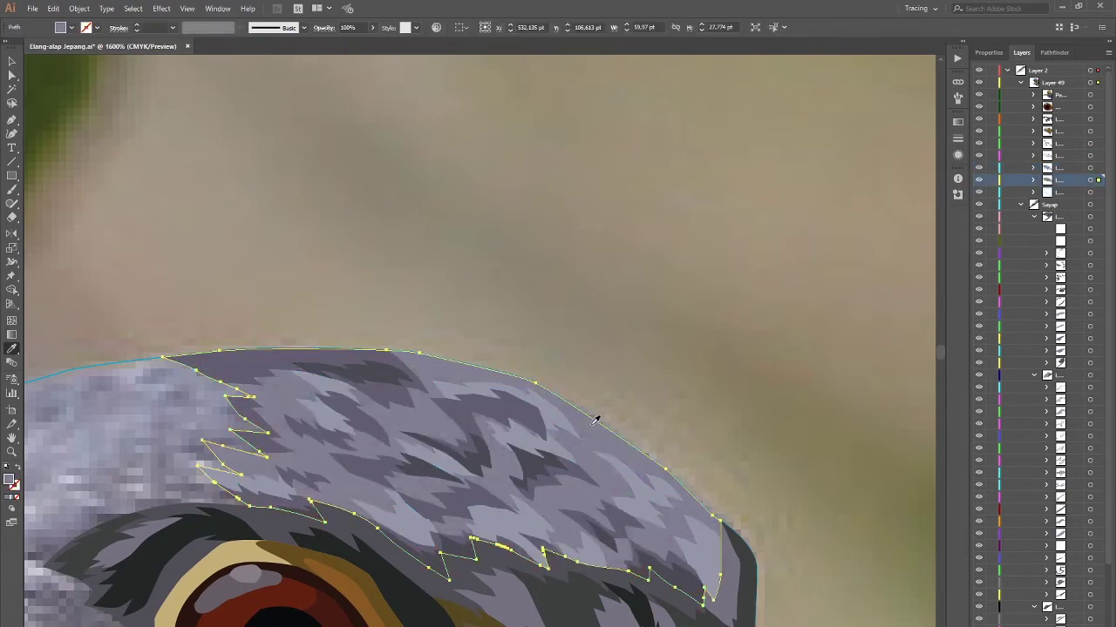
scroll(598, 418, "down", 2)
key("v")
left_click(1089, 192)
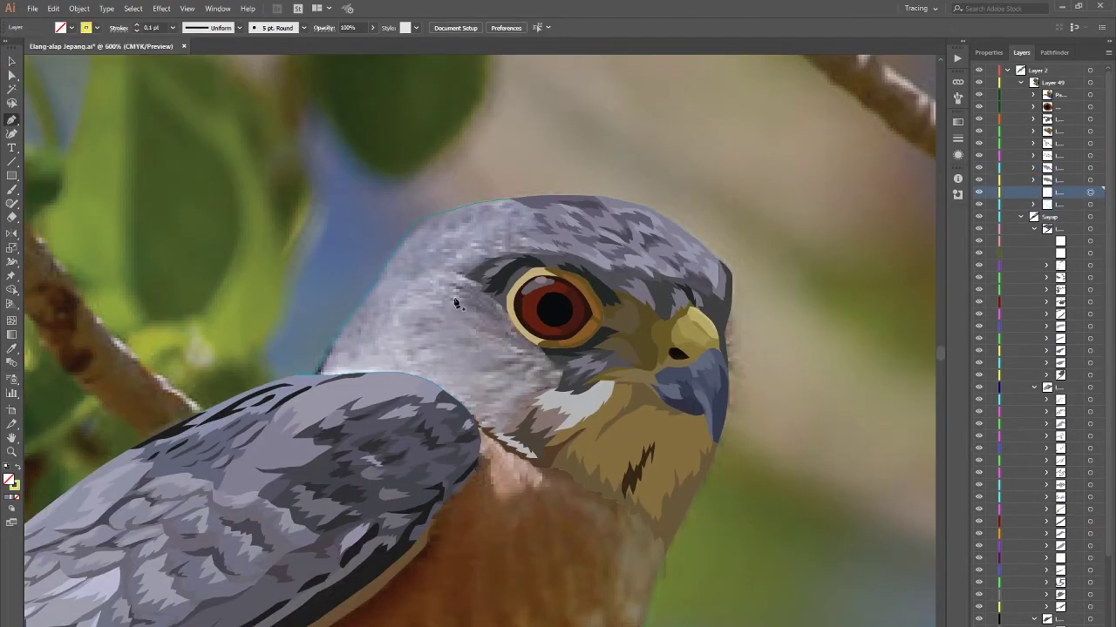
Step: With the Pen tool, begin a curved feather outline on the cheek behind the eye
key("p")
scroll(435, 279, "up", 2)
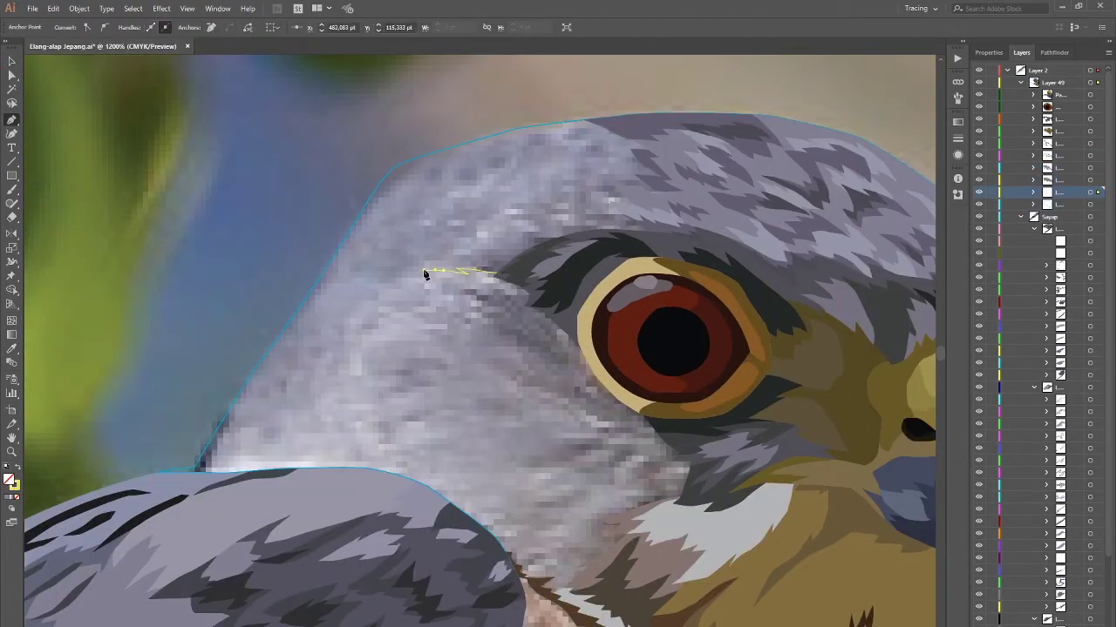
left_click(377, 292)
left_click_drag(377, 294, 427, 254)
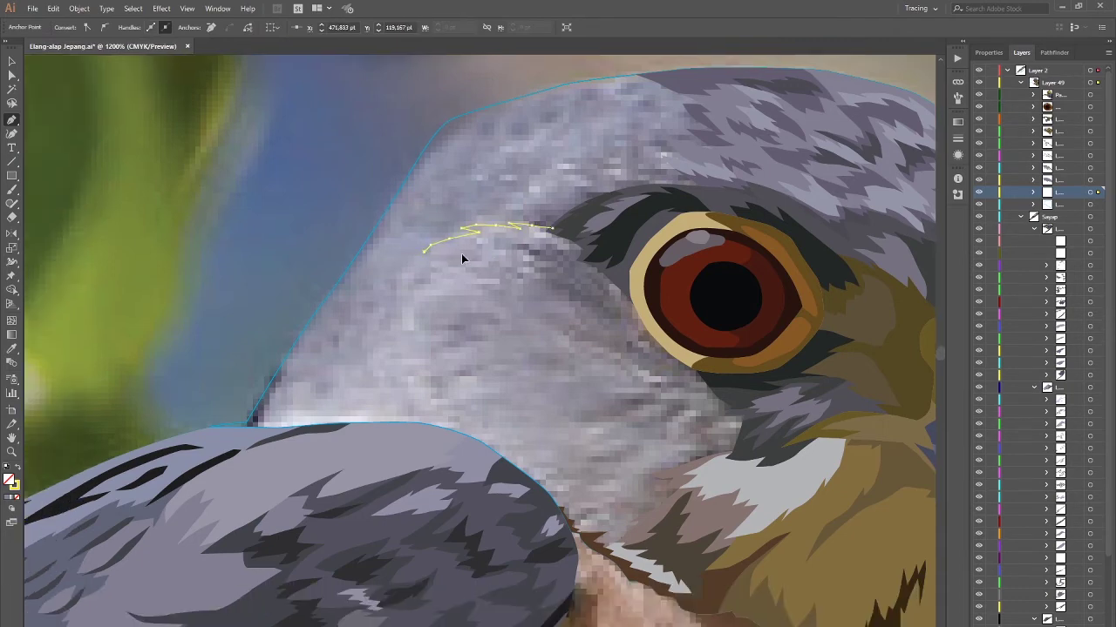
scroll(553, 237, "up", 4)
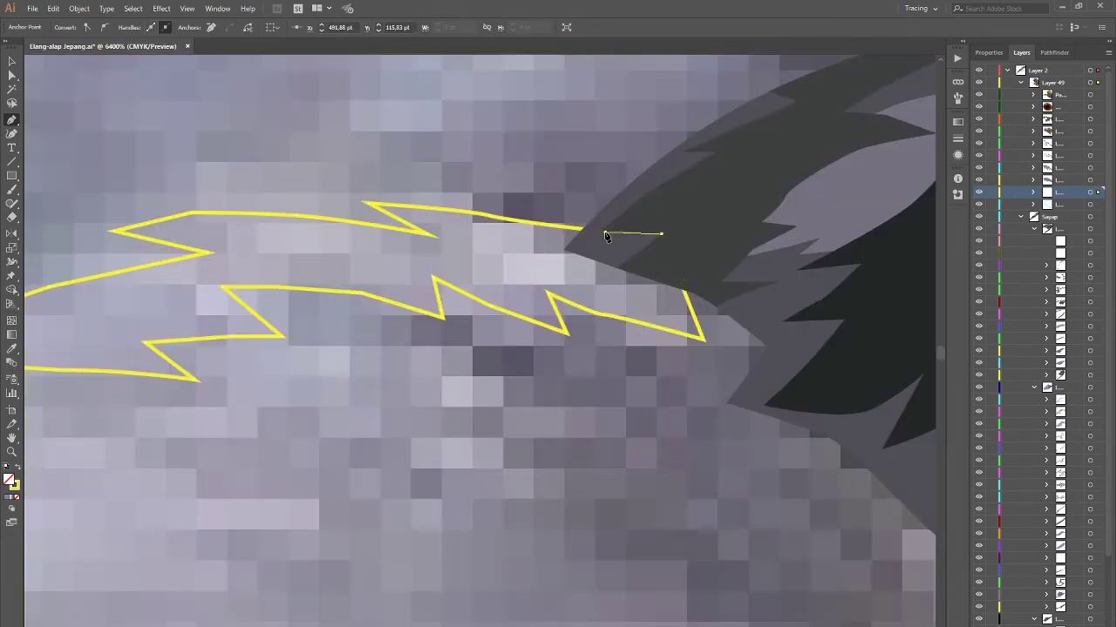
scroll(606, 234, "down", 3)
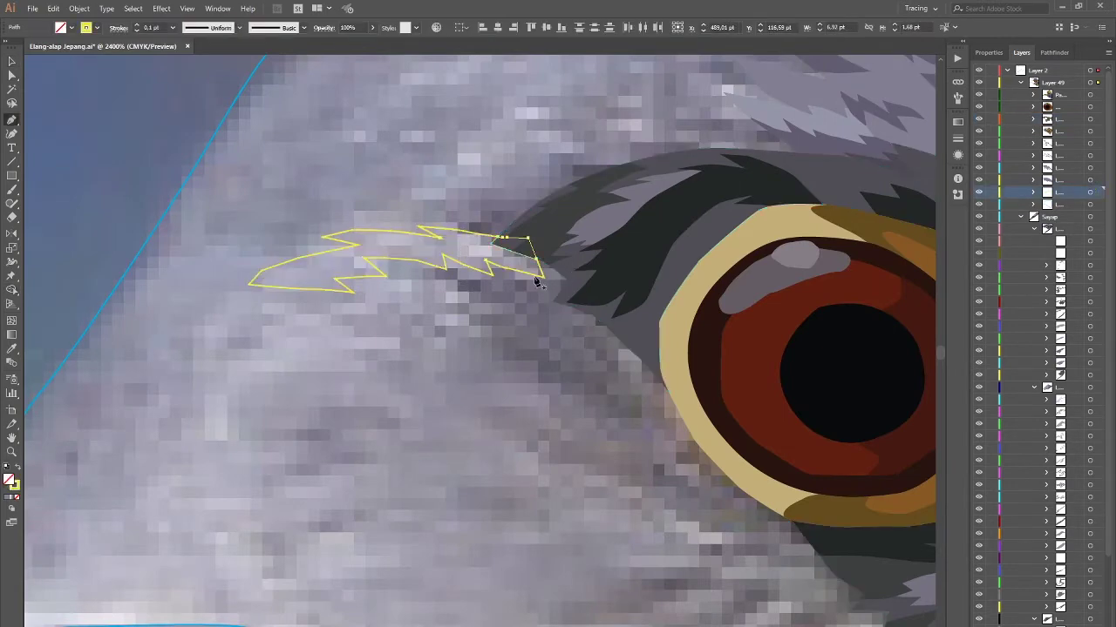
Step: Extend the first cheek feather outline with a curved point and another anchor
scroll(523, 253, "down", 2)
scroll(489, 257, "up", 2)
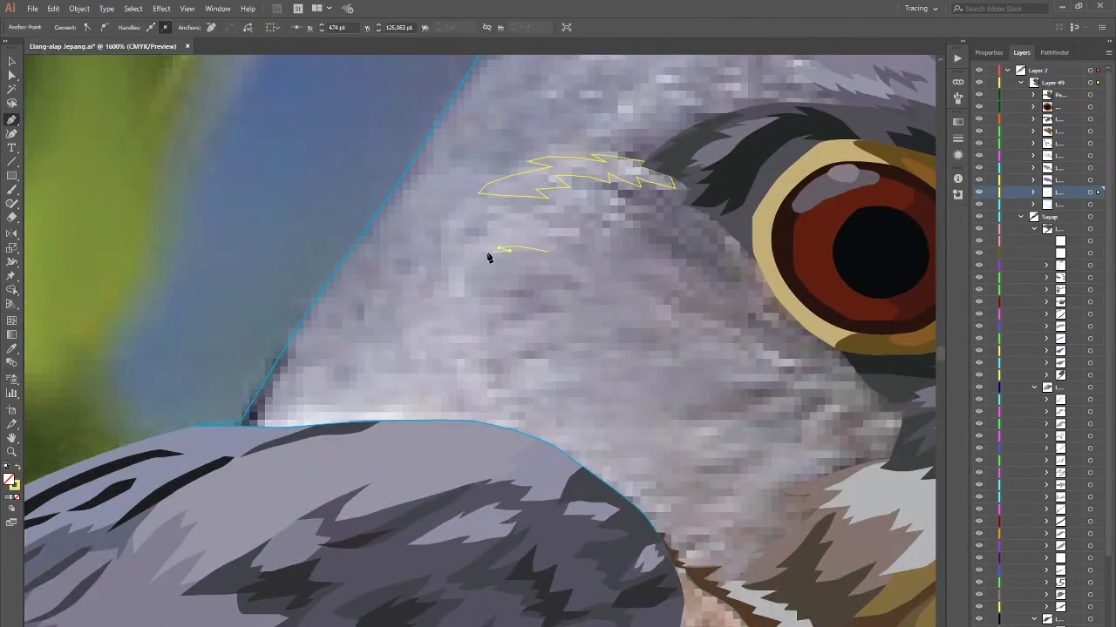
left_click_drag(560, 250, 473, 276)
left_click(540, 237)
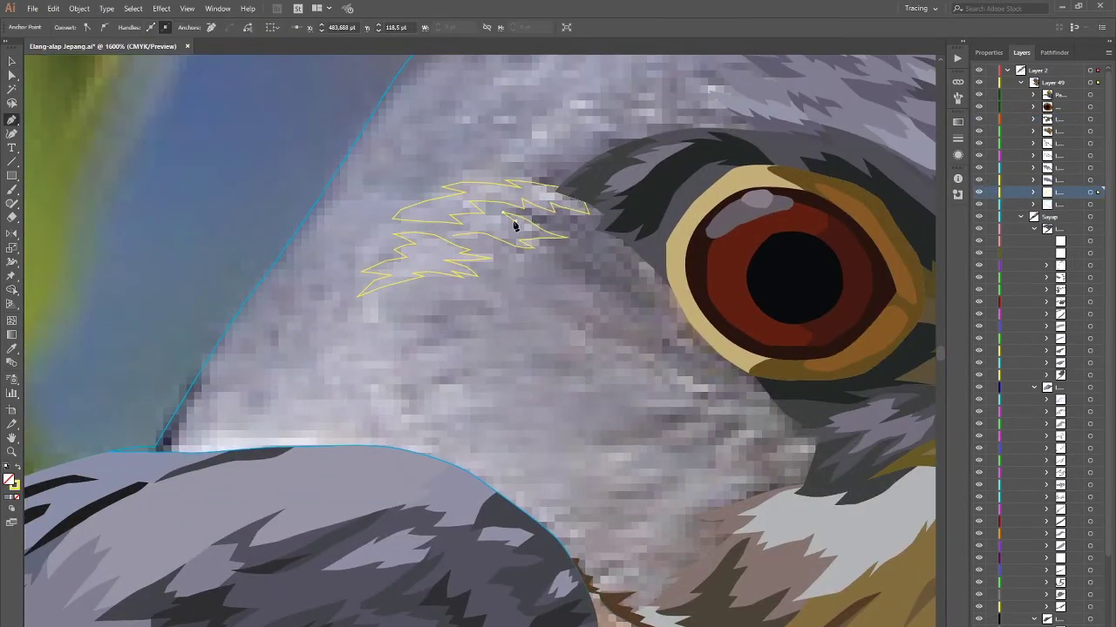
scroll(462, 252, "down", 3)
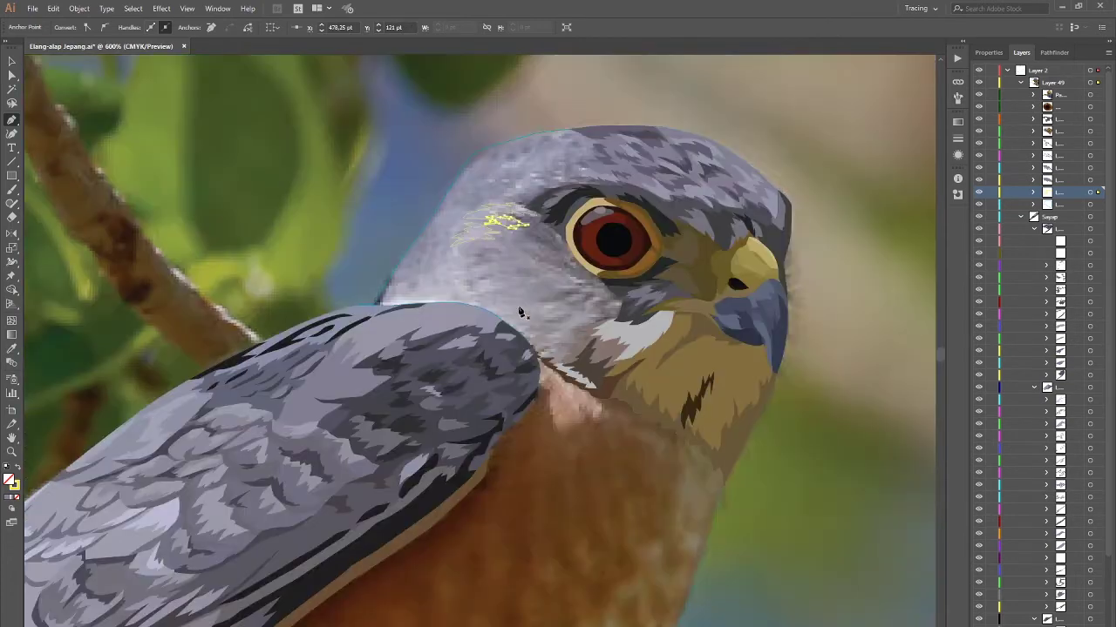
scroll(516, 266, "up", 2)
Step: Trace a small zigzag feather outline just below with several points and a curve
left_click(510, 255)
left_click(492, 281)
left_click(527, 276)
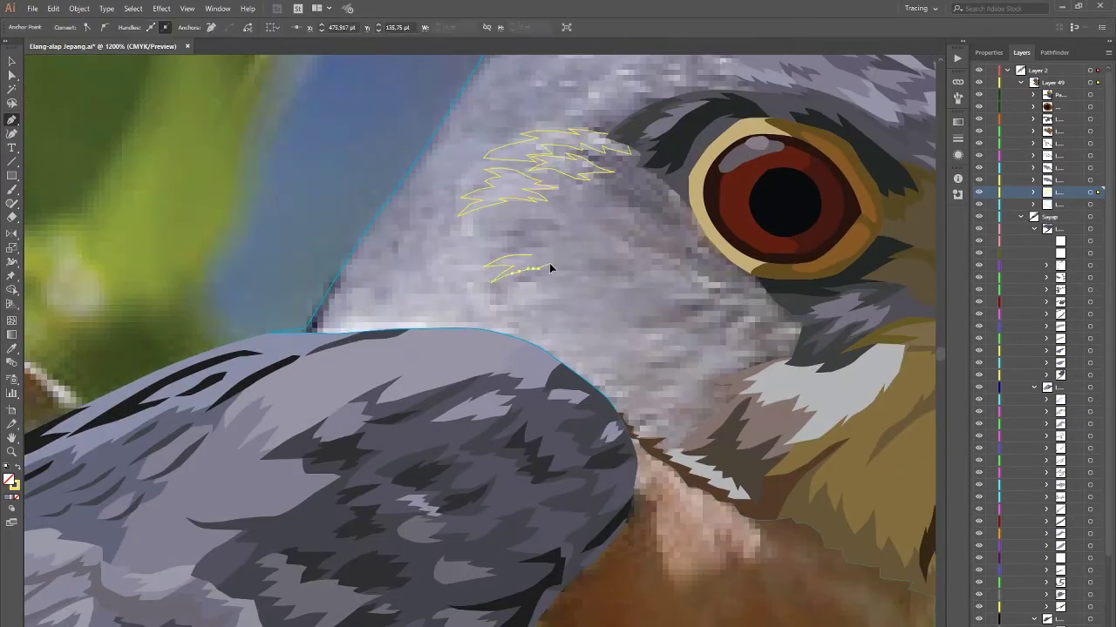
left_click_drag(549, 267, 615, 248)
left_click(490, 248)
left_click(474, 254)
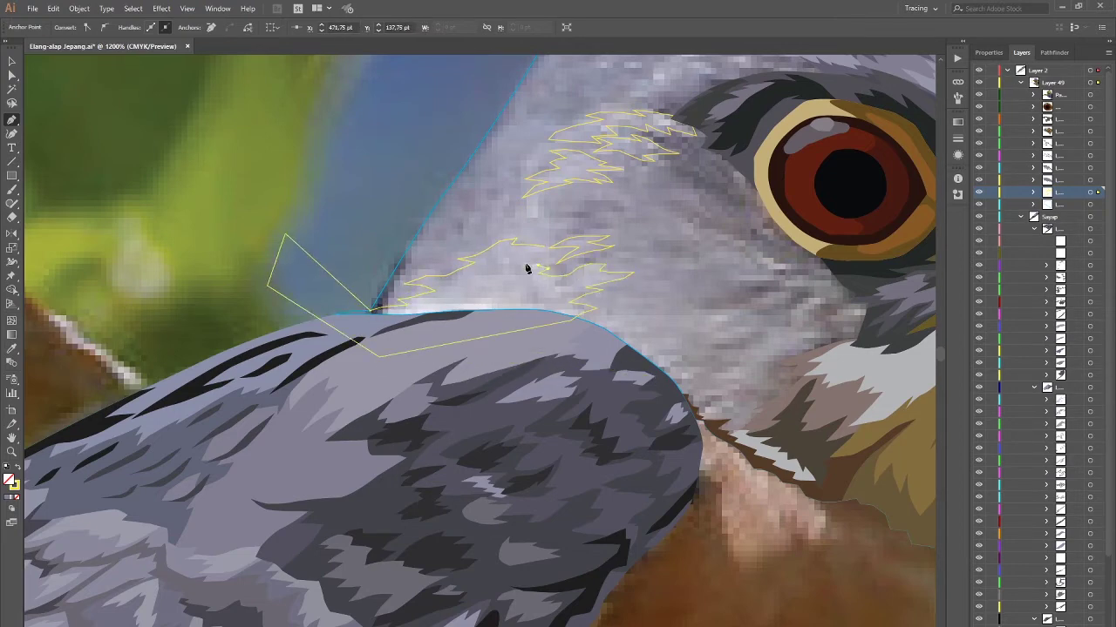
left_click(601, 316, "ctrl")
Step: Outline another zigzag feather lower on the cheek toward the wing edge
scroll(601, 323, "down", 2)
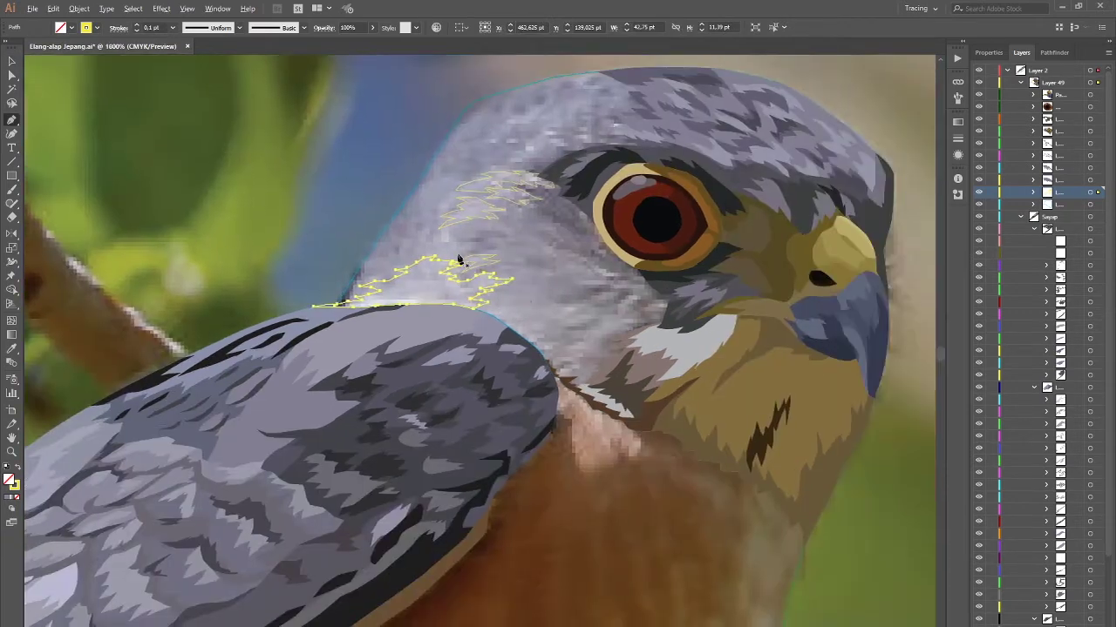
scroll(595, 330, "up", 3)
left_click(415, 312)
left_click(399, 309)
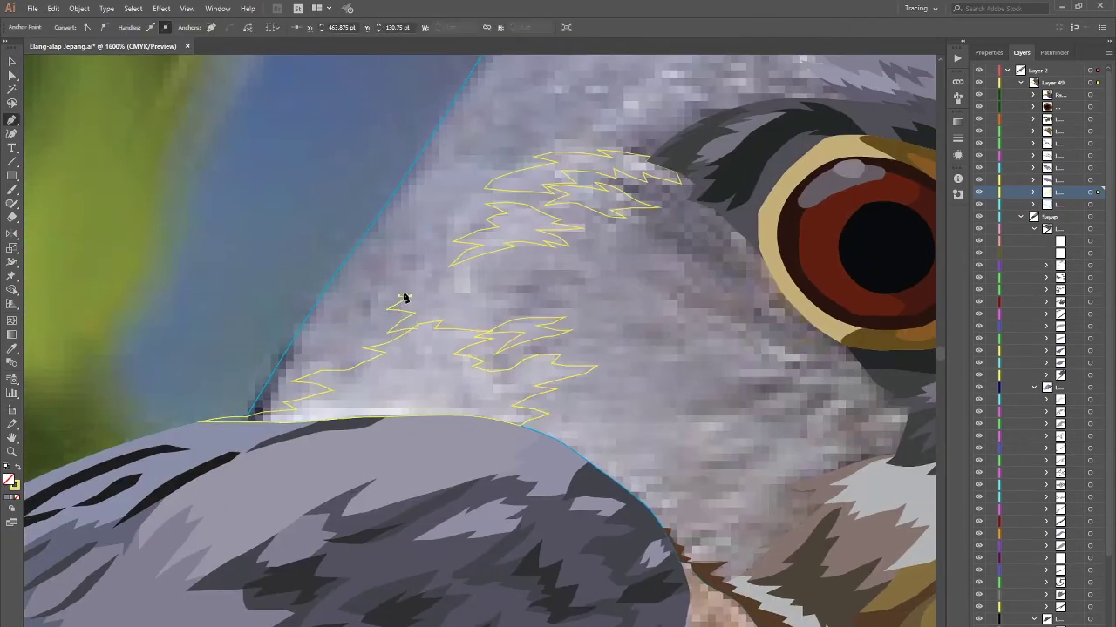
left_click(587, 368, "ctrl")
left_click(440, 334)
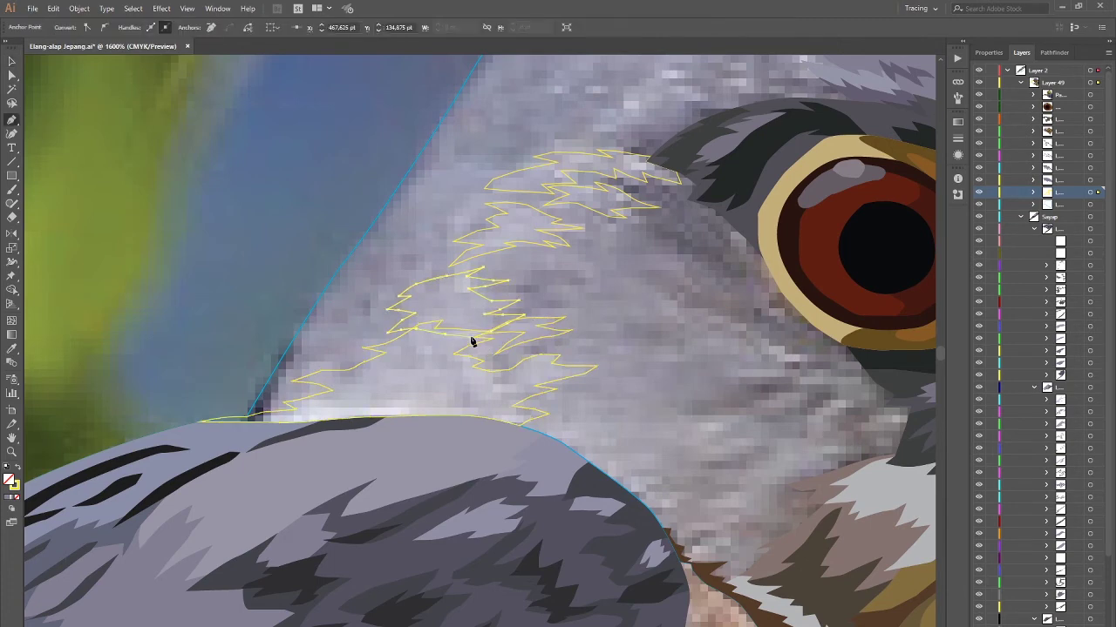
Step: Reframe the view on the area behind the eye and begin a feather outline above the others
key("ctrl+minus")
key("ctrl+minus")
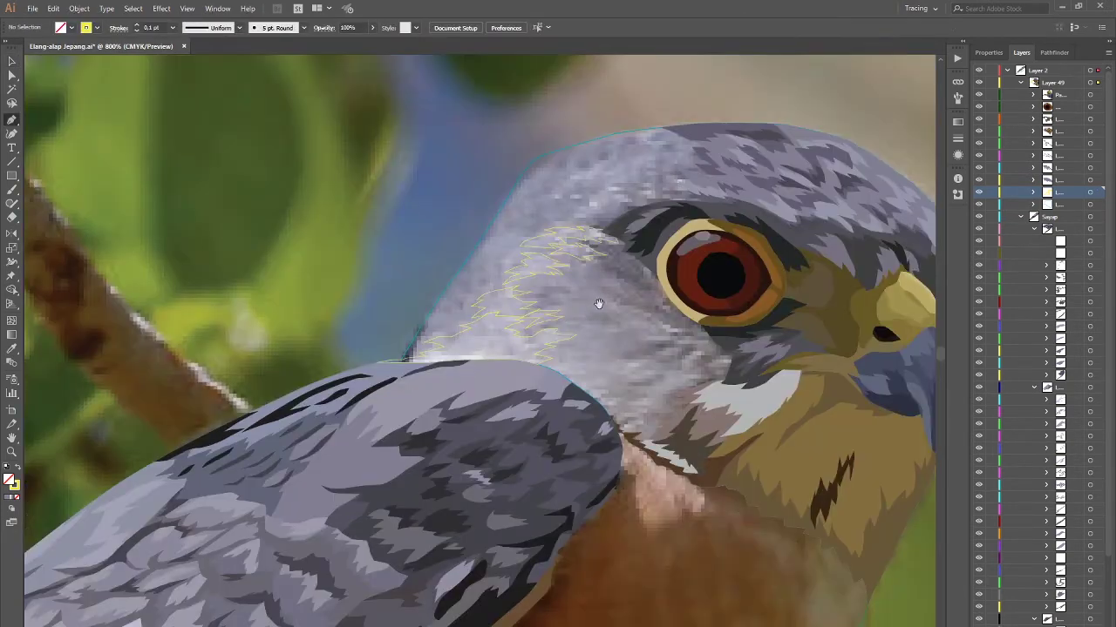
left_click_drag(607, 213, 504, 209)
key("ctrl+plus")
left_click(504, 280)
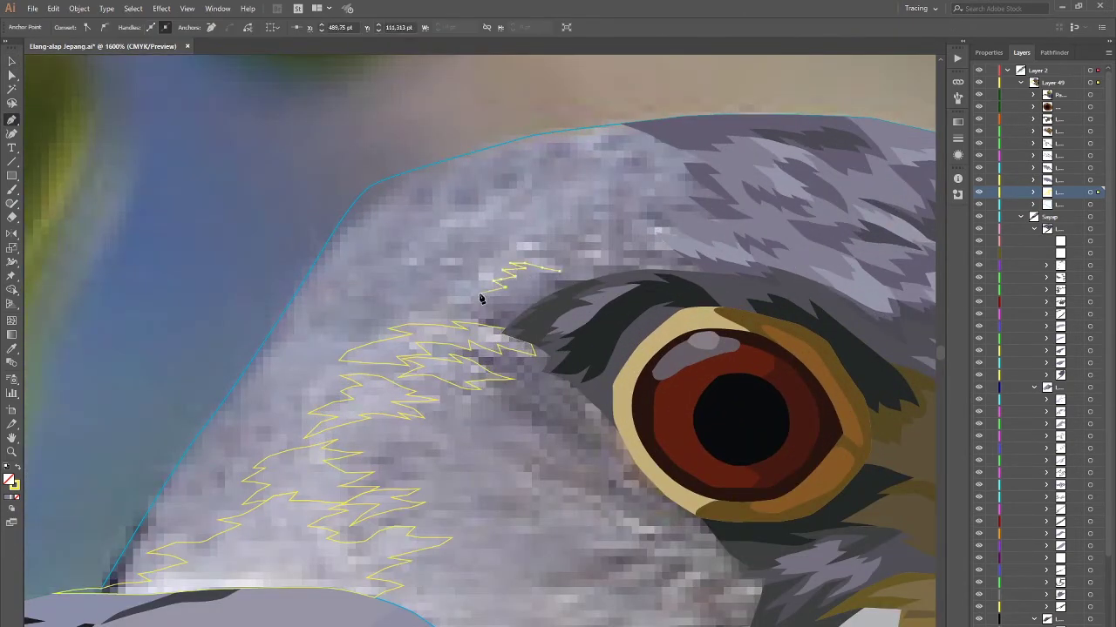
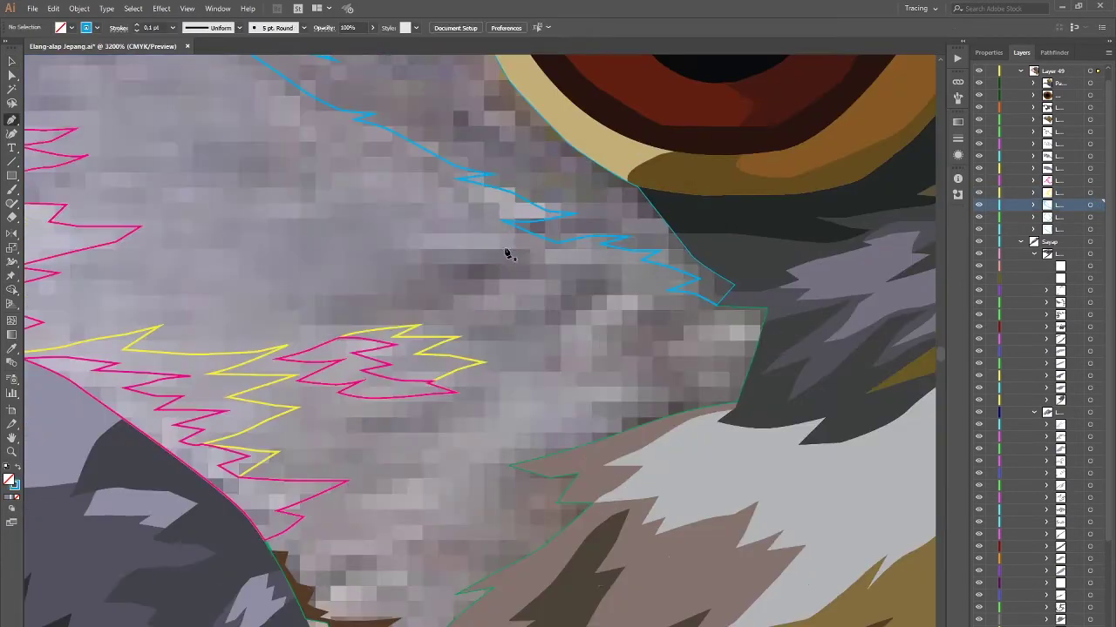
Step: Trace a blue zigzag outline over the cheek marking behind the eye
left_click(513, 245)
left_click(435, 253)
left_click(393, 279)
left_click(319, 296)
left_click(265, 299)
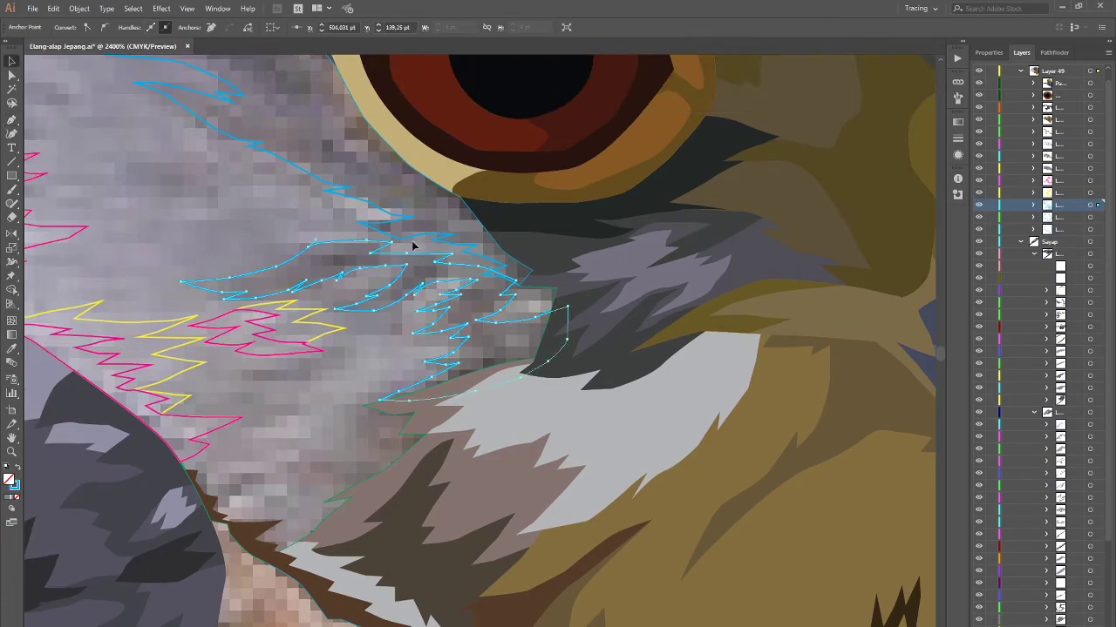
Step: Combine the overlapping blue, green and orange cheek outlines with Shape Builder
left_click(501, 281)
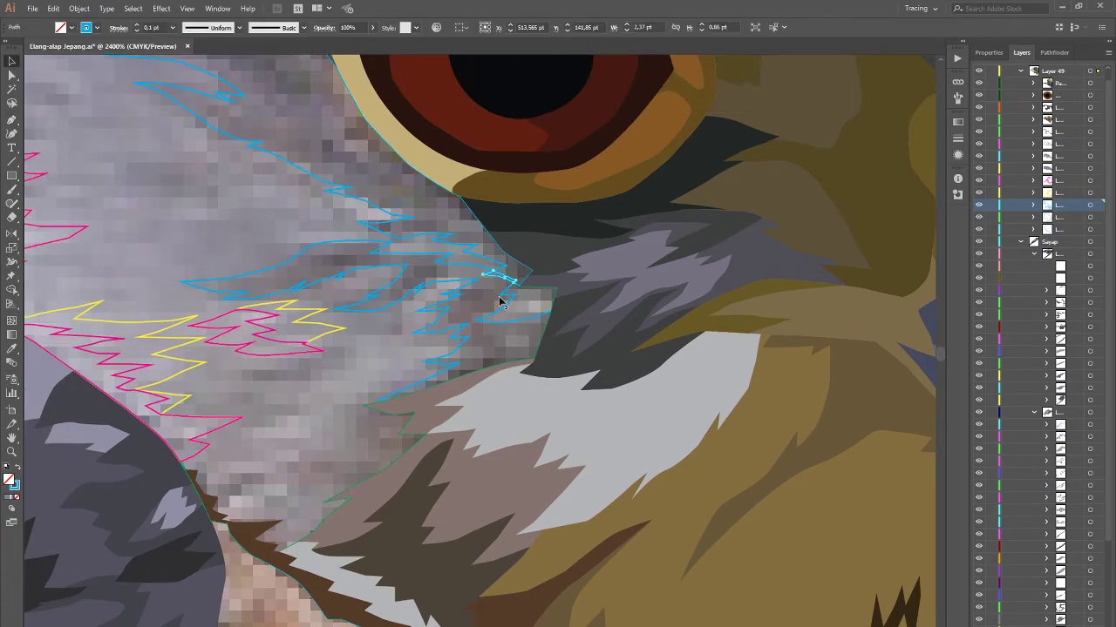
left_click(506, 293, "shift")
key("shift+m")
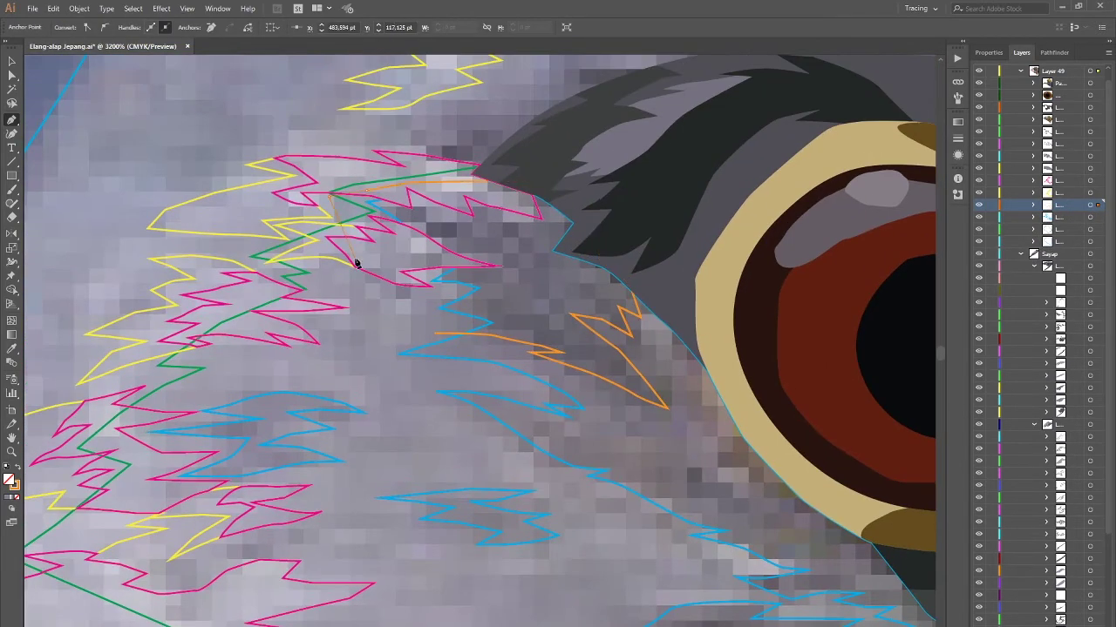
scroll(441, 346, "down", 2)
key("ctrl+minus")
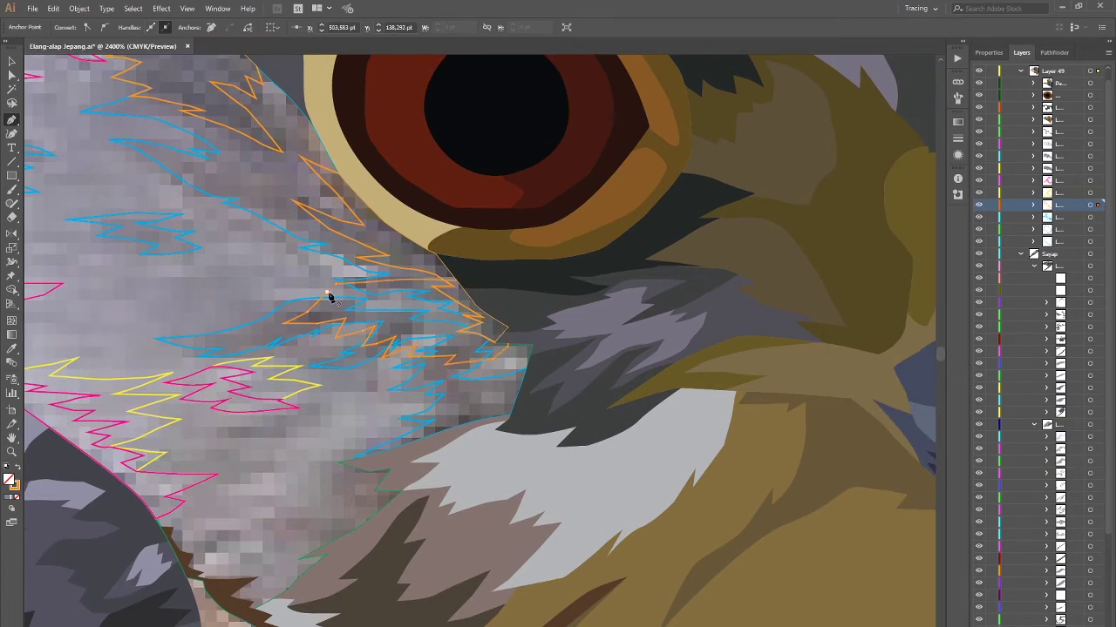
left_click(329, 297)
key("v")
left_click(427, 348, "shift")
key("shift+m")
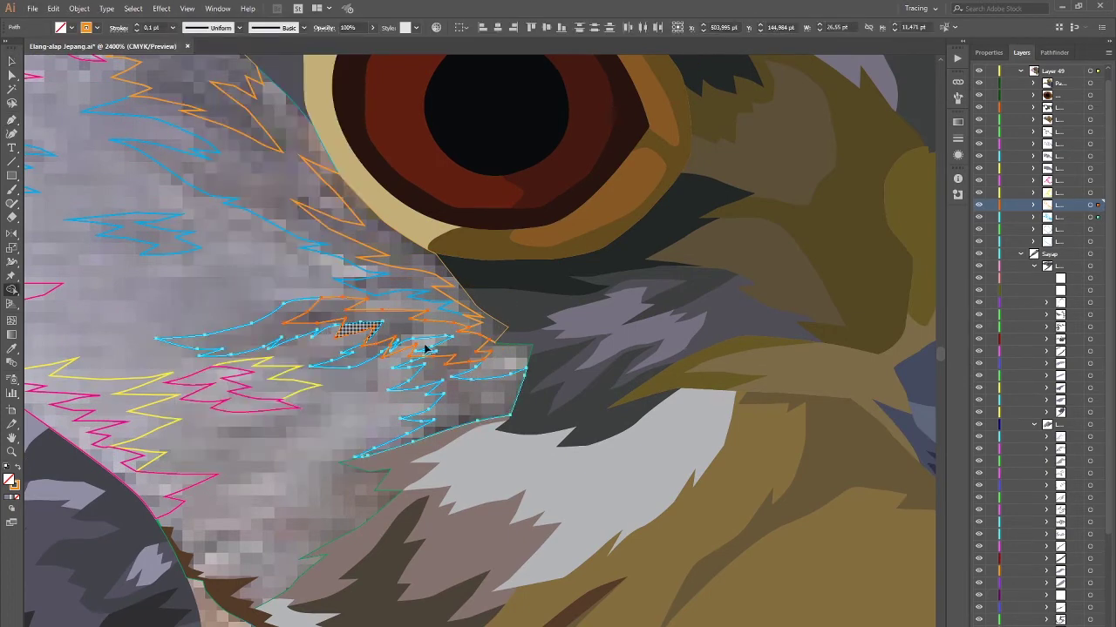
key("ctrl+shift+a")
scroll(510, 367, "down", 1)
Step: Close the orange cheek outline and tidy it with Shape Builder
key("p")
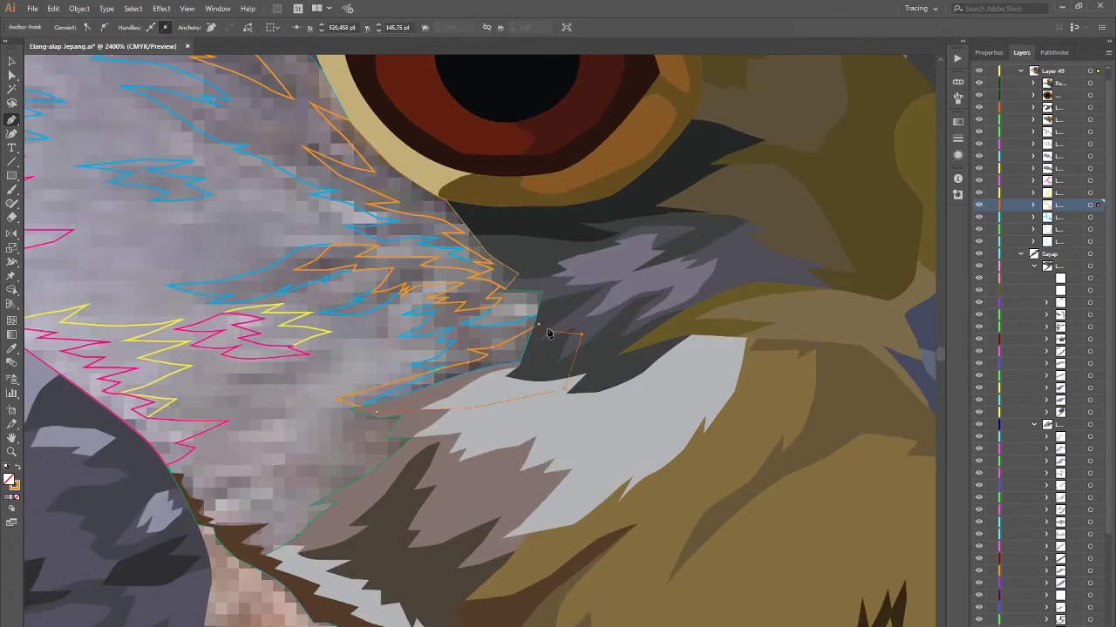
left_click(547, 334)
key("v")
key("shift+m")
scroll(460, 406, "up", 3)
key("p")
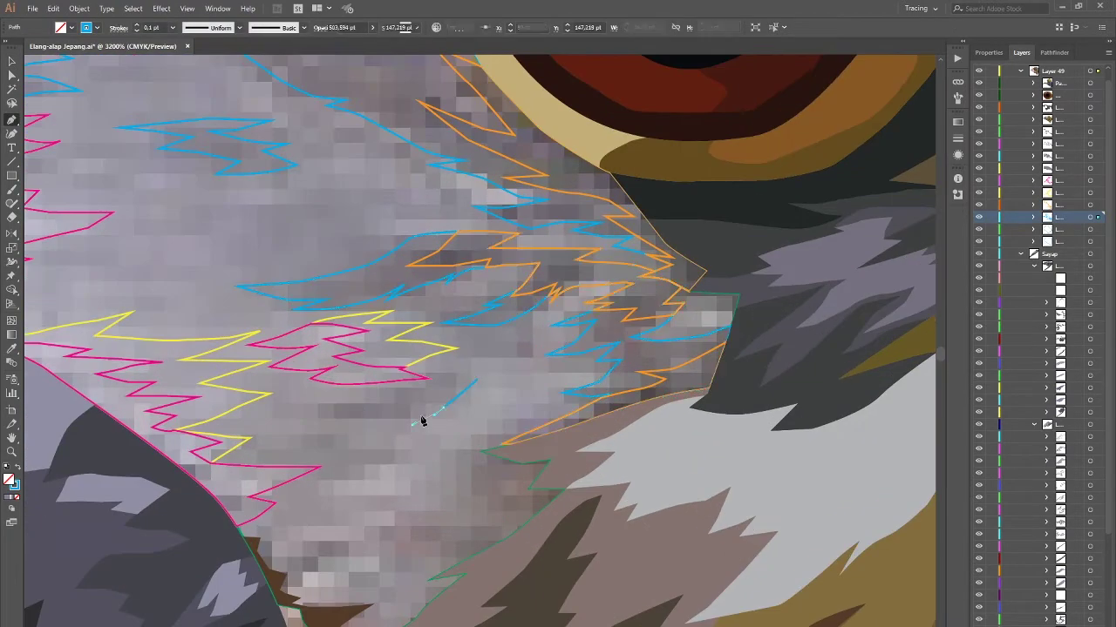
Step: Trace and close a curved blue marking outline lower on the cheek
left_click(310, 422)
left_click(275, 409)
left_click_drag(328, 396, 311, 398)
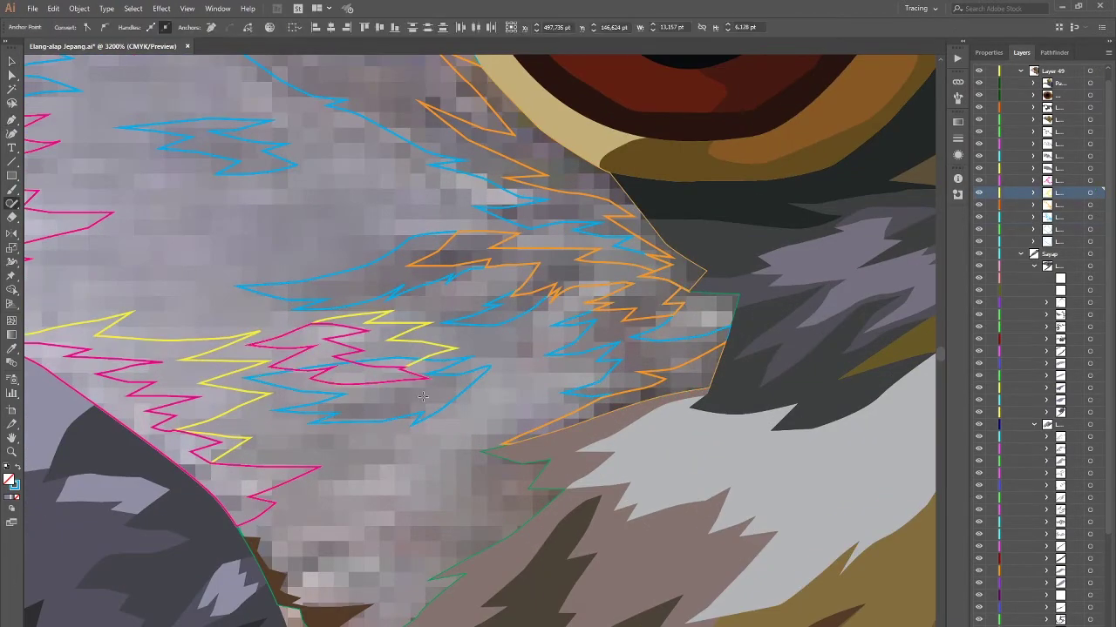
left_click(453, 354)
scroll(453, 344, "down", 3)
scroll(444, 336, "right", 2)
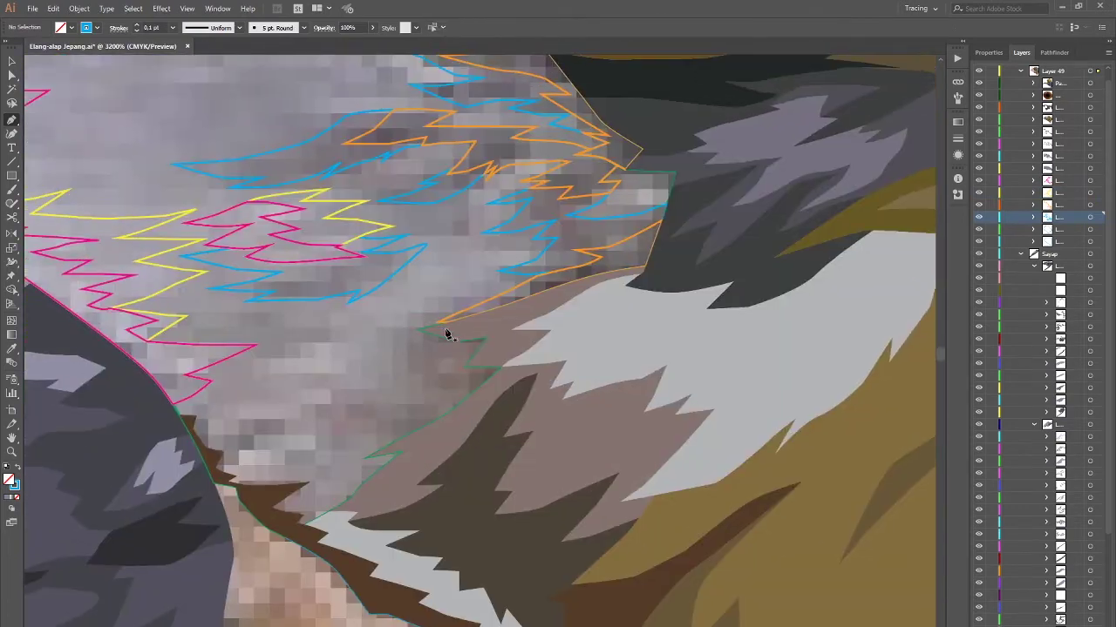
Step: Draw a small outline below the cheek and a closed orange zigzag outline
left_click(421, 370)
left_click(449, 336)
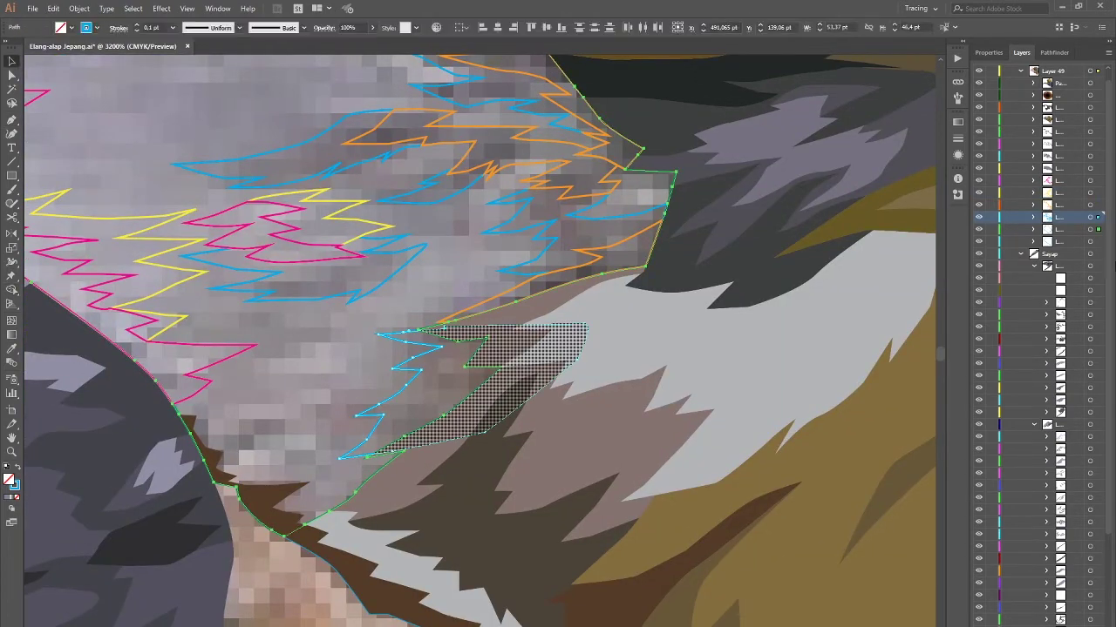
scroll(457, 338, "up", 2)
left_click(359, 336)
left_click(401, 327)
left_click(458, 347)
left_click(414, 388)
left_click(454, 382)
left_click(396, 458)
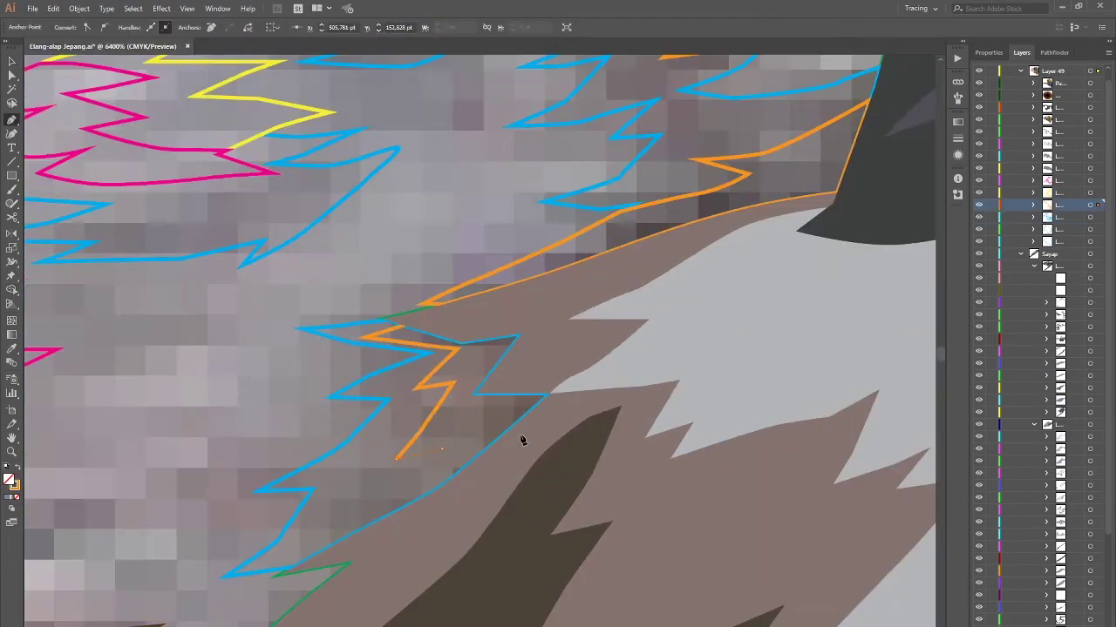
left_click(426, 321)
scroll(476, 404, "down", 5)
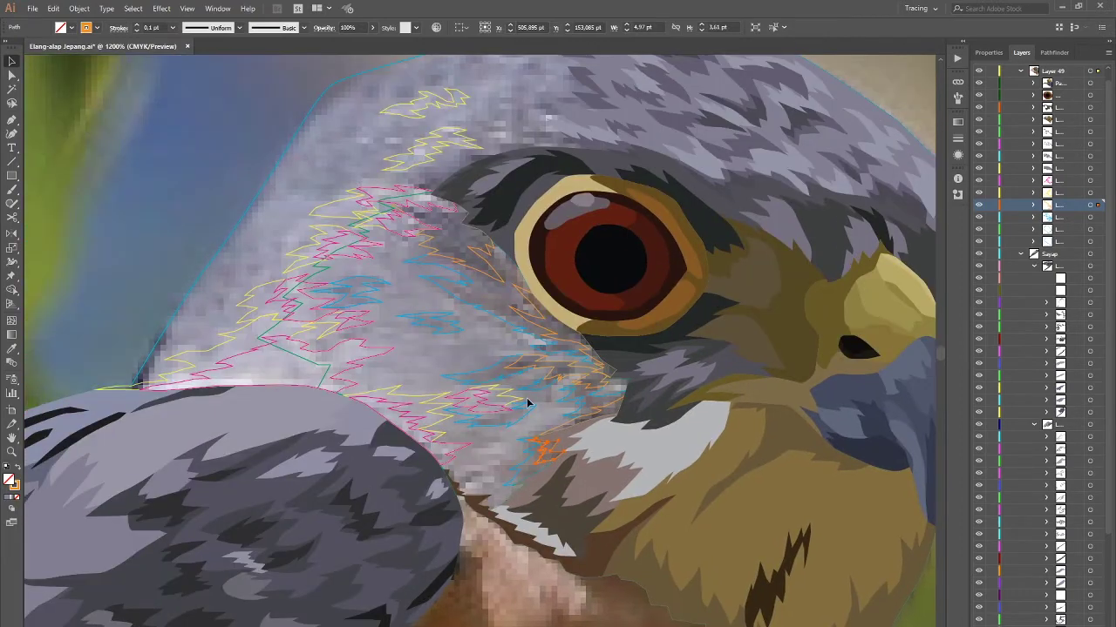
Step: Trace a closed, curved yellow marking outline near the eye
left_click_drag(528, 403, 607, 399)
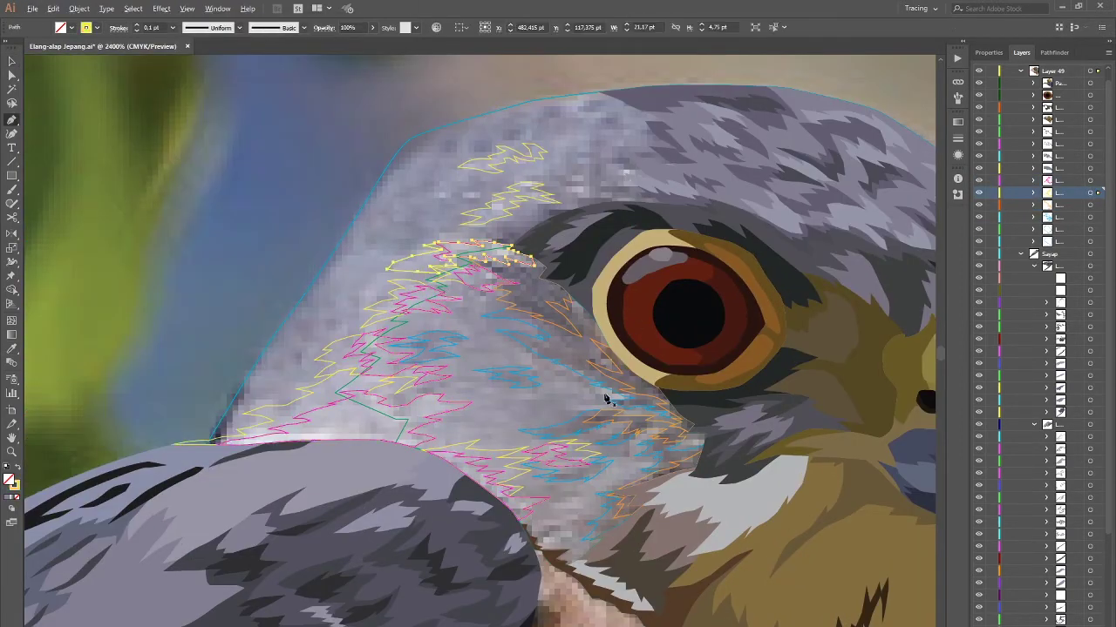
scroll(607, 399, "up", 3)
left_click(417, 363)
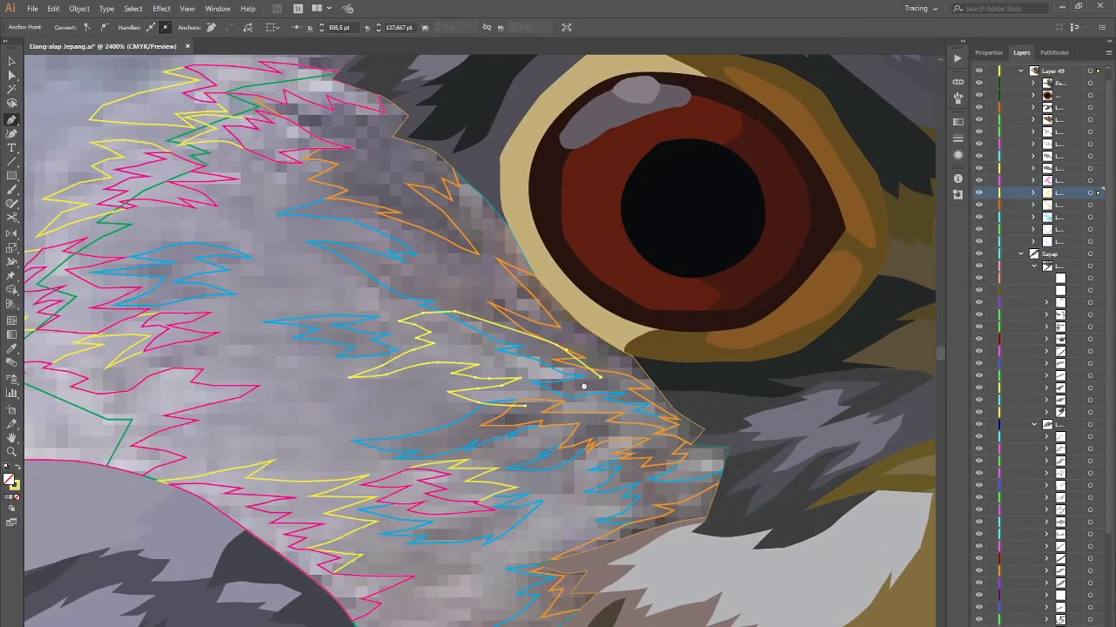
left_click_drag(584, 386, 571, 337)
left_click(523, 336)
left_click(456, 319)
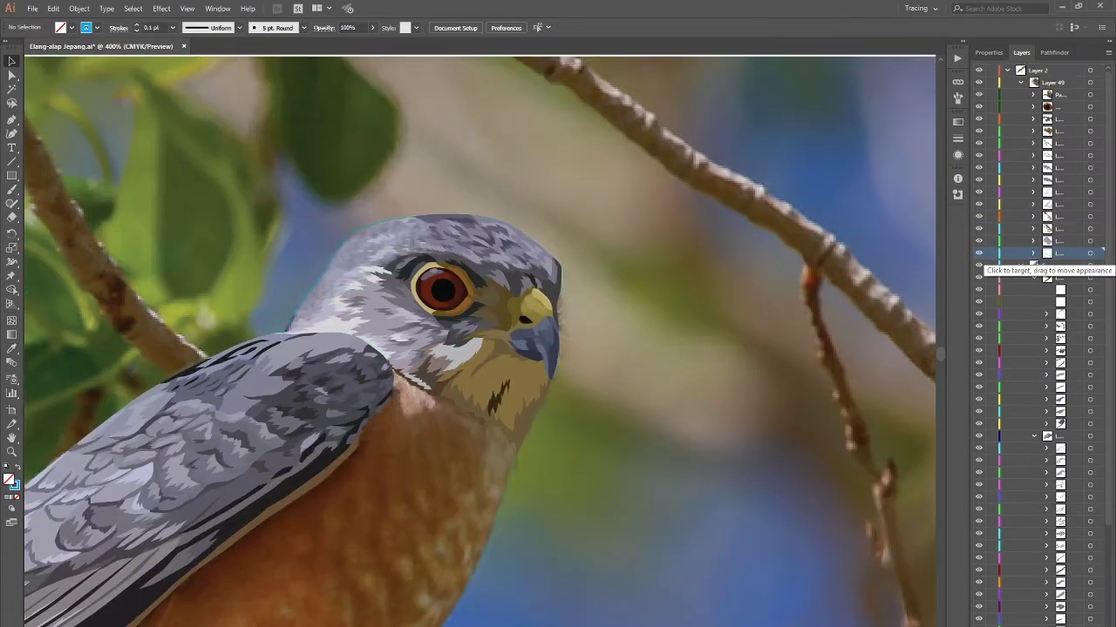
Step: Target the sublayer and trace a curved yellow crown marking outline
left_click(1090, 254)
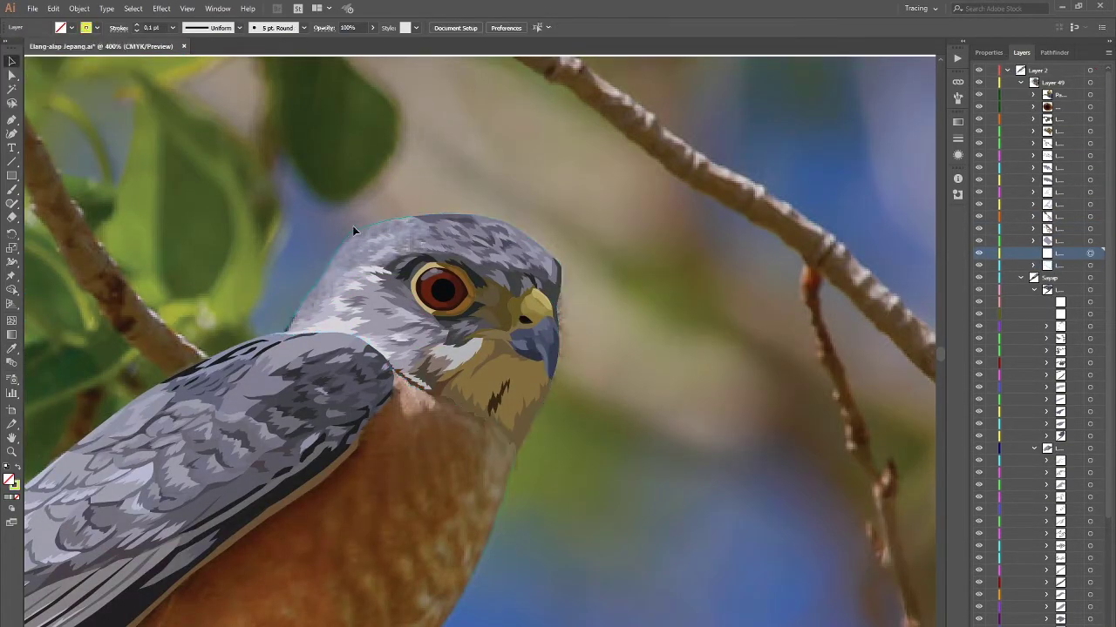
key("p")
scroll(558, 326, "up", 2)
scroll(567, 259, "up", 3)
left_click(615, 293)
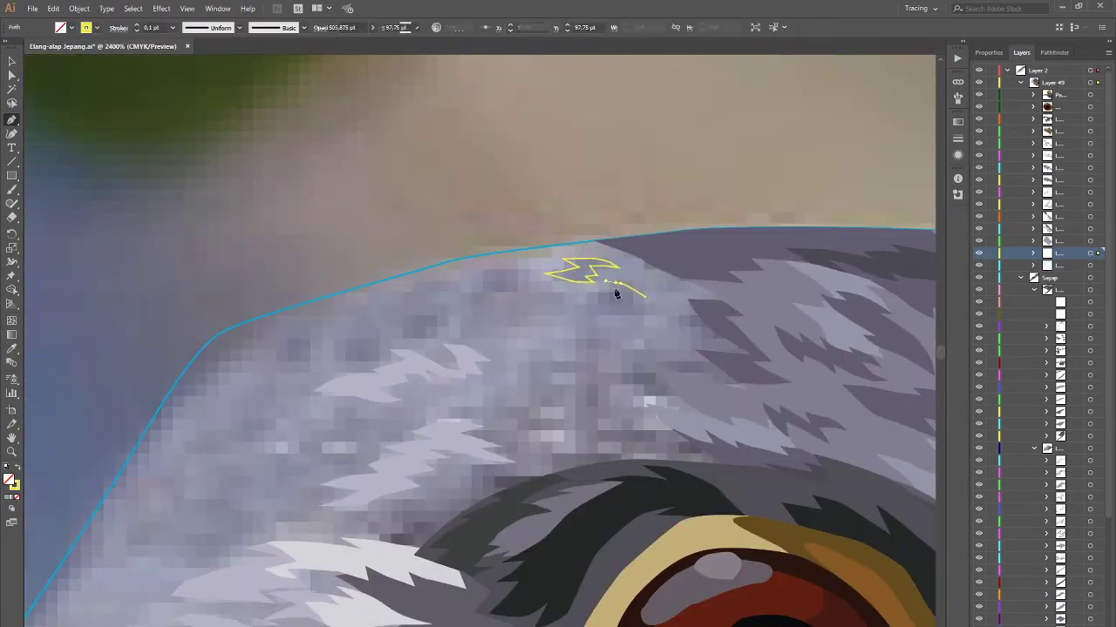
left_click(623, 311)
left_click_drag(471, 275, 575, 280)
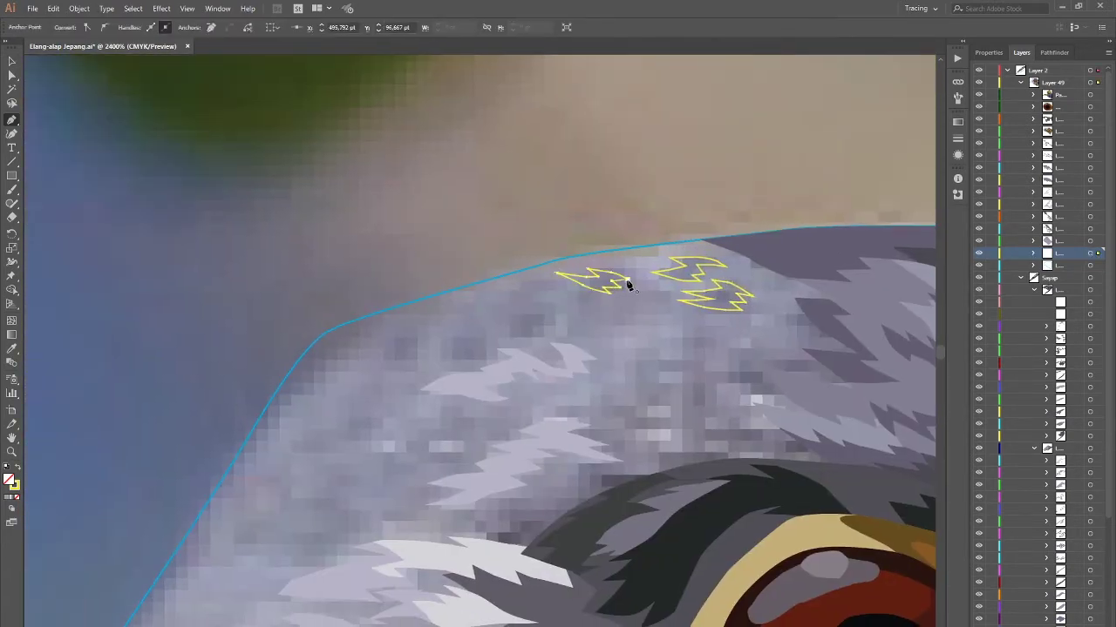
left_click(627, 283)
Step: Trace a second small yellow zigzag outline on the crown
left_click(552, 309)
left_click(507, 303)
left_click(499, 310)
left_click_drag(475, 336, 557, 319)
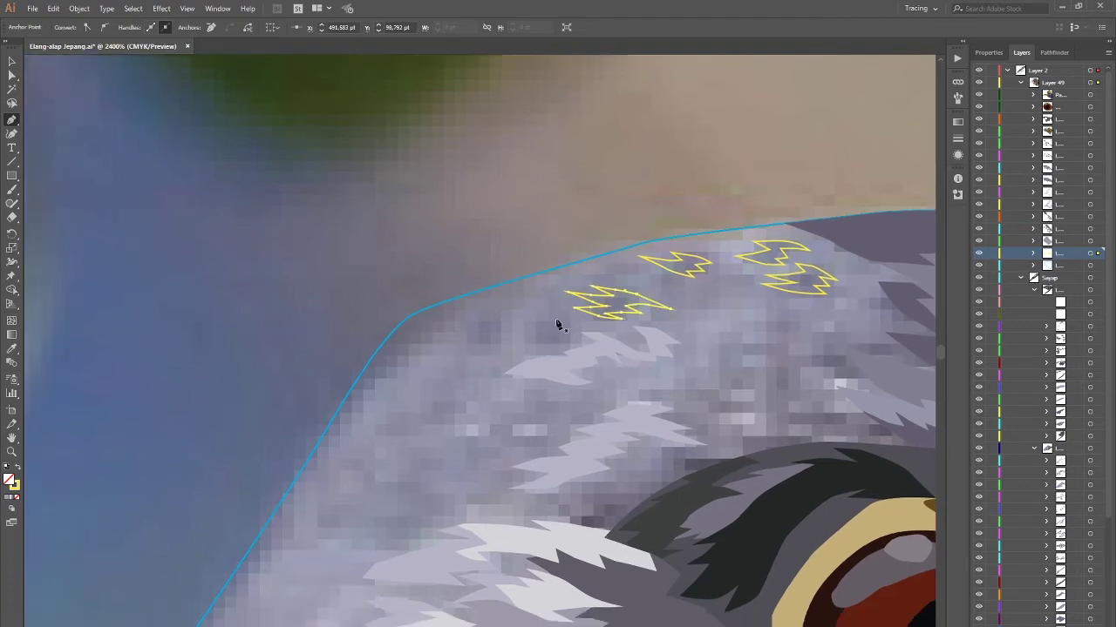
left_click(511, 312)
left_click(533, 323)
Step: Trace two more yellow crown markings and dismiss the warning message
left_click_drag(464, 328, 551, 320)
left_click(526, 328)
left_click(585, 332)
left_click(551, 321)
scroll(583, 338, "down", 10)
scroll(581, 337, "up", 10)
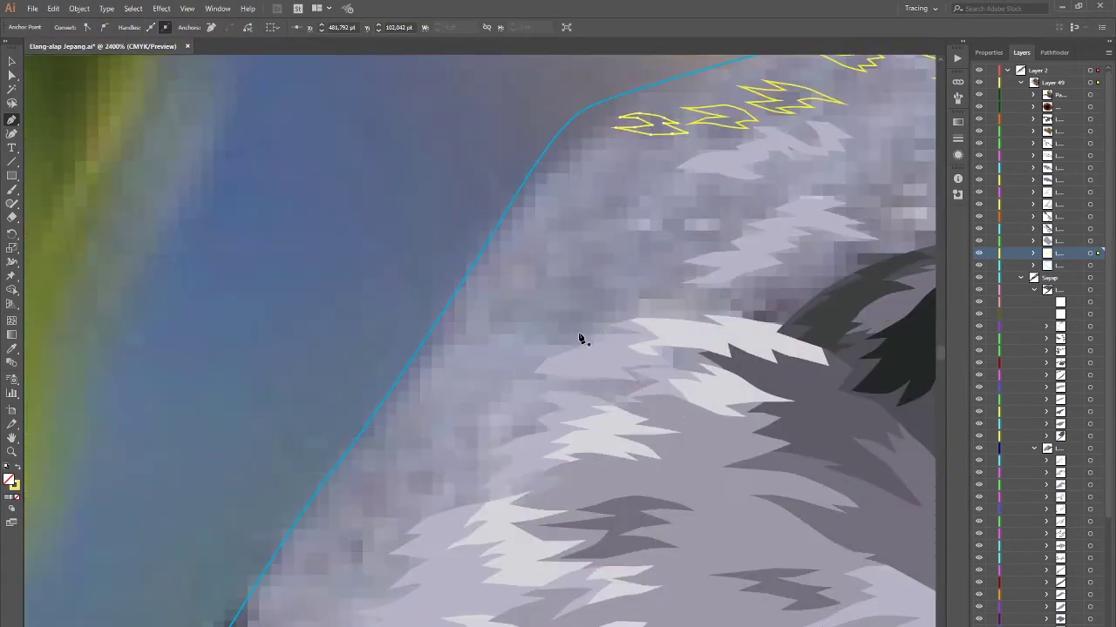
left_click(593, 330)
left_click(533, 334)
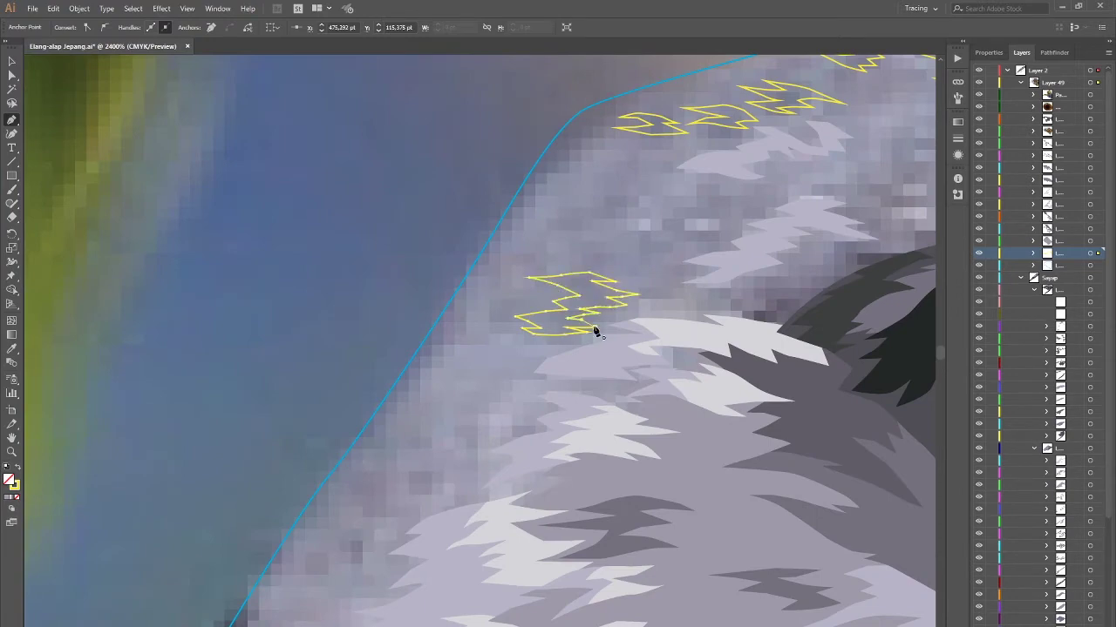
left_click(595, 331)
key("Return")
Step: Switch to the red sublayer and draw a red zigzag outline on the crown
scroll(642, 288, "down", 5)
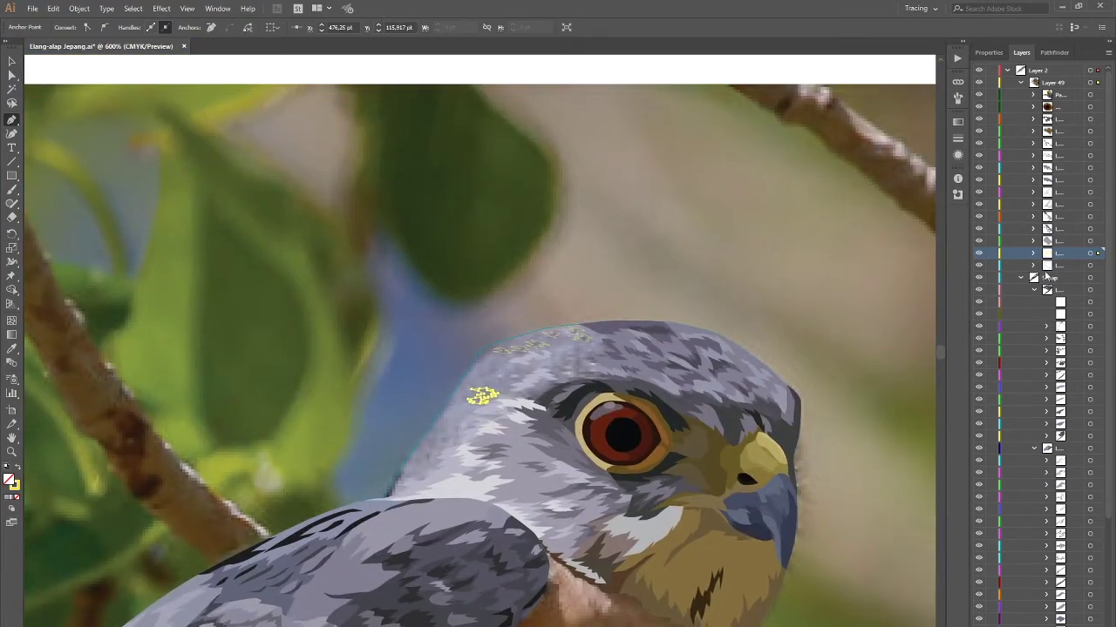
left_click(1089, 253)
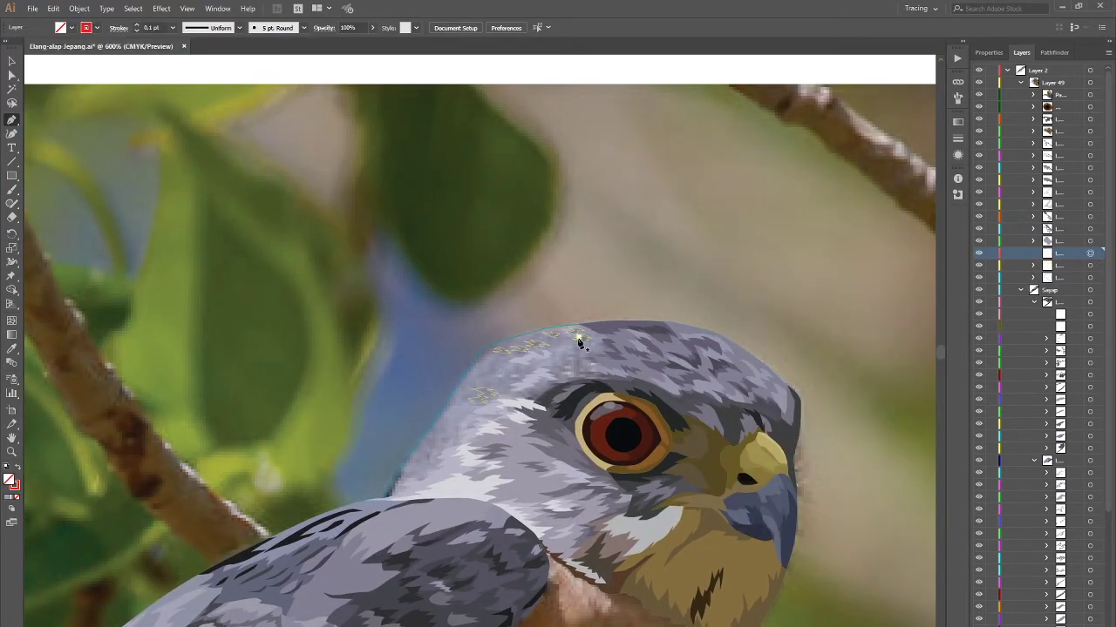
scroll(579, 341, "up", 5)
left_click(537, 326)
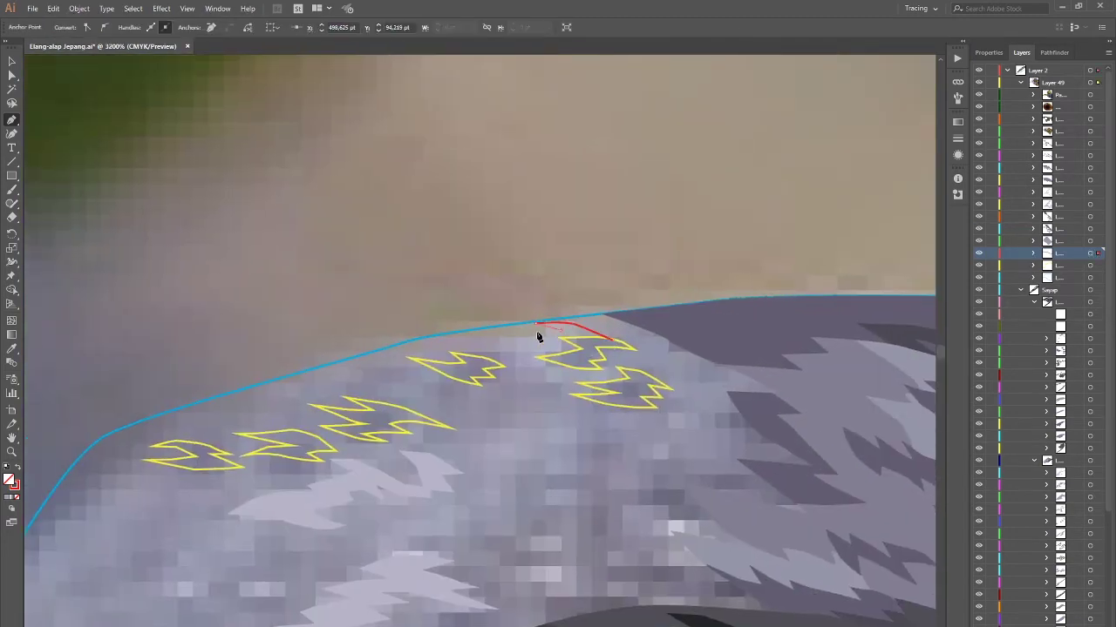
left_click(612, 341)
key("ctrl+shift+a")
scroll(593, 427, "down", 3)
scroll(500, 370, "up", 3)
Step: Trace another red zigzag crown outline, closing it at its start
left_click(490, 361)
left_click(454, 360)
left_click(420, 358)
left_click(456, 348)
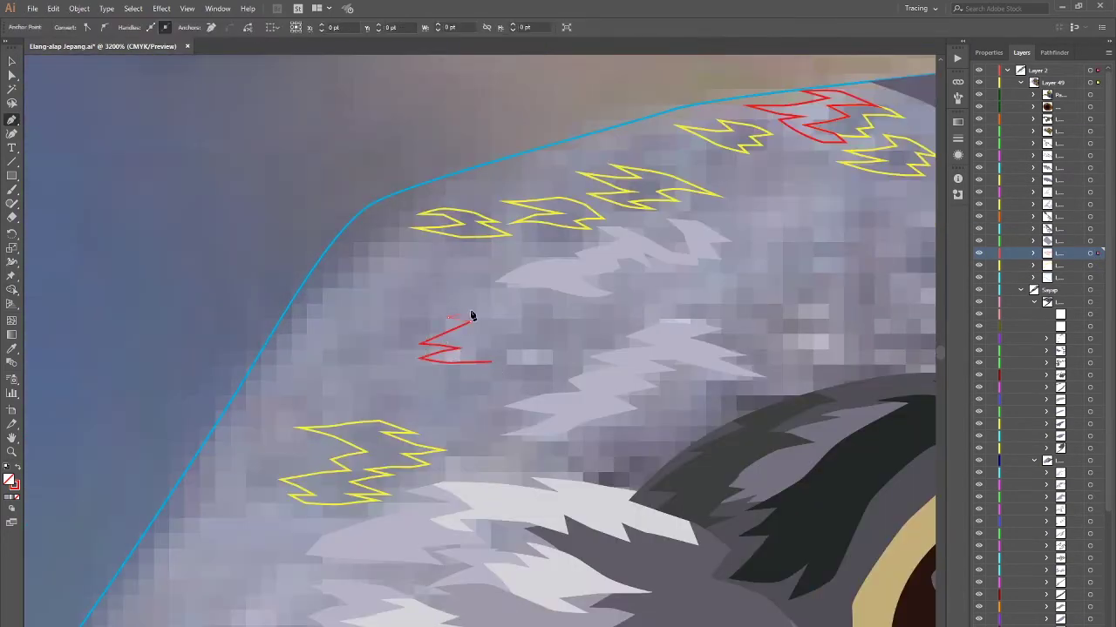
left_click(479, 307)
left_click(521, 307)
left_click(490, 361)
scroll(490, 361, "down", 3)
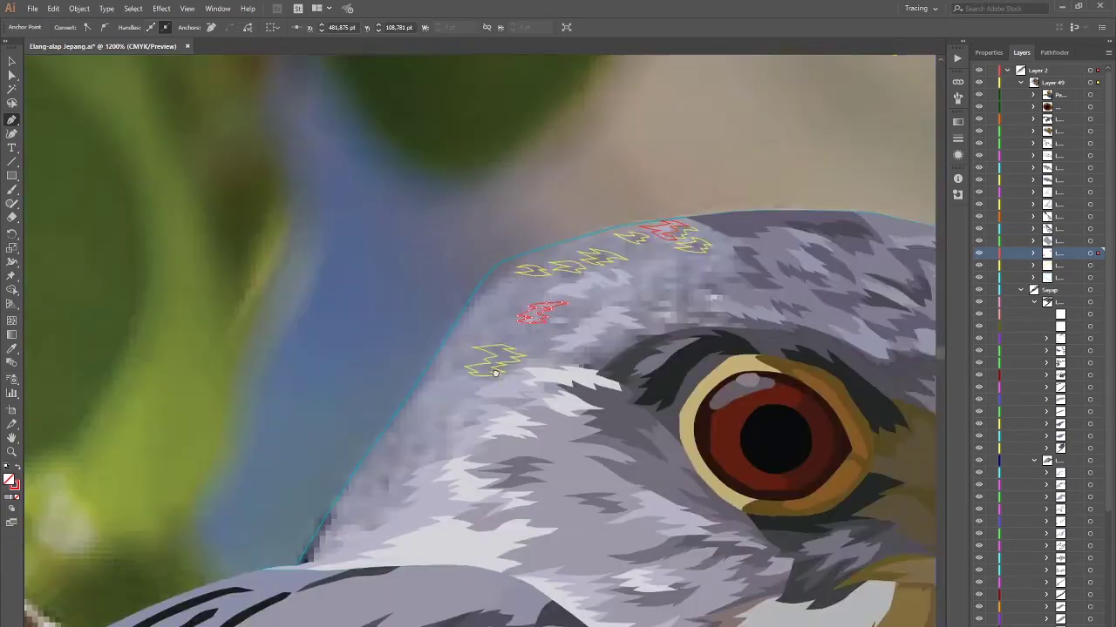
scroll(540, 353, "up", 2)
scroll(553, 348, "up", 1)
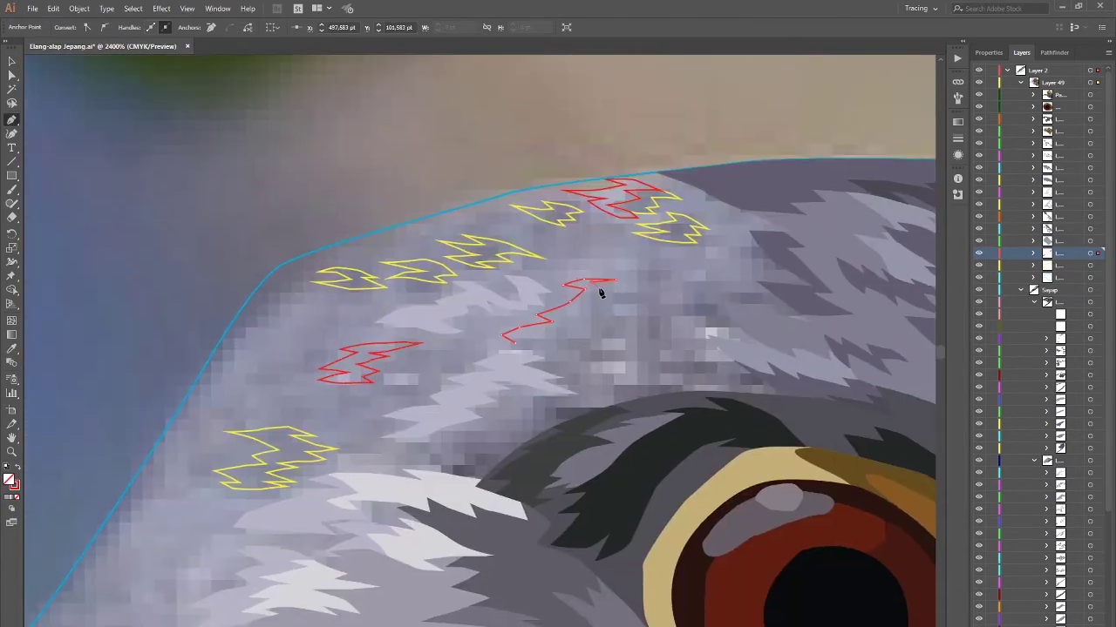
Step: Trace a red zigzag outline lower on the crown
left_click(561, 322)
scroll(561, 331, "down", 3)
scroll(540, 340, "up", 2)
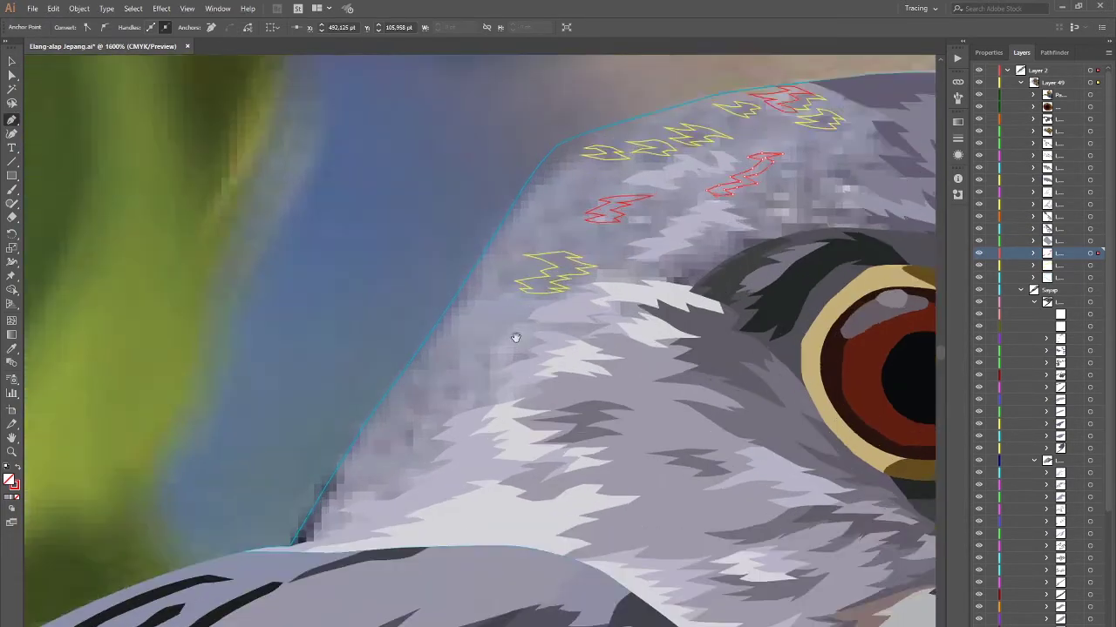
scroll(601, 297, "up", 2)
left_click(566, 302)
left_click(606, 309)
left_click(577, 320)
left_click(638, 315)
left_click(653, 263)
scroll(636, 280, "down", 3)
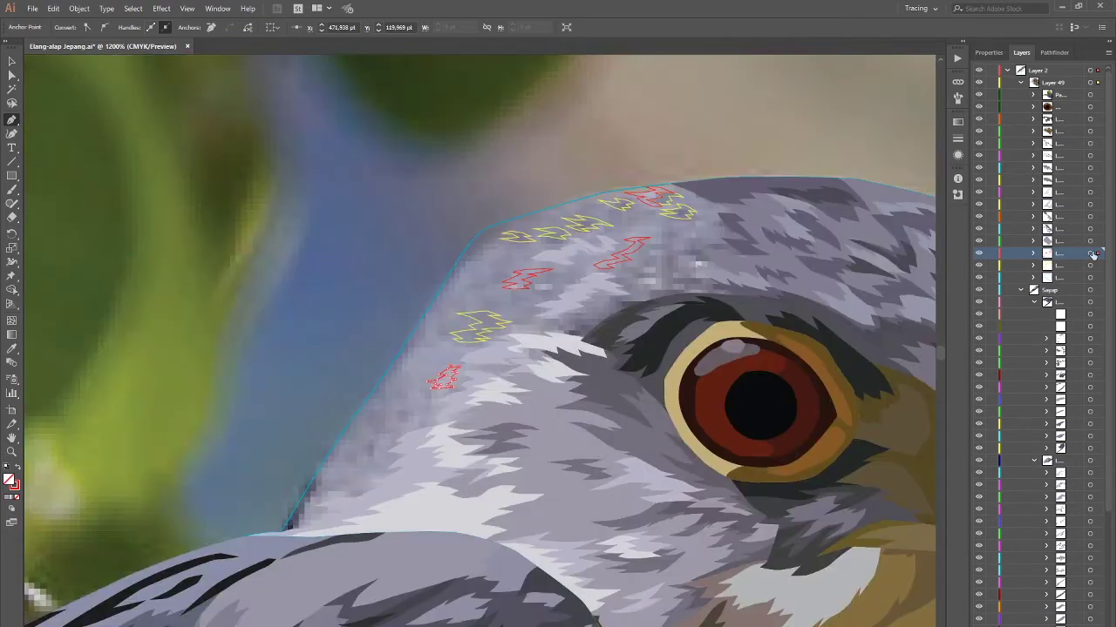
Step: Sample light grey from the artwork into the head shape's fill
key("i")
left_click(723, 287)
double_click(8, 478)
left_click(680, 267)
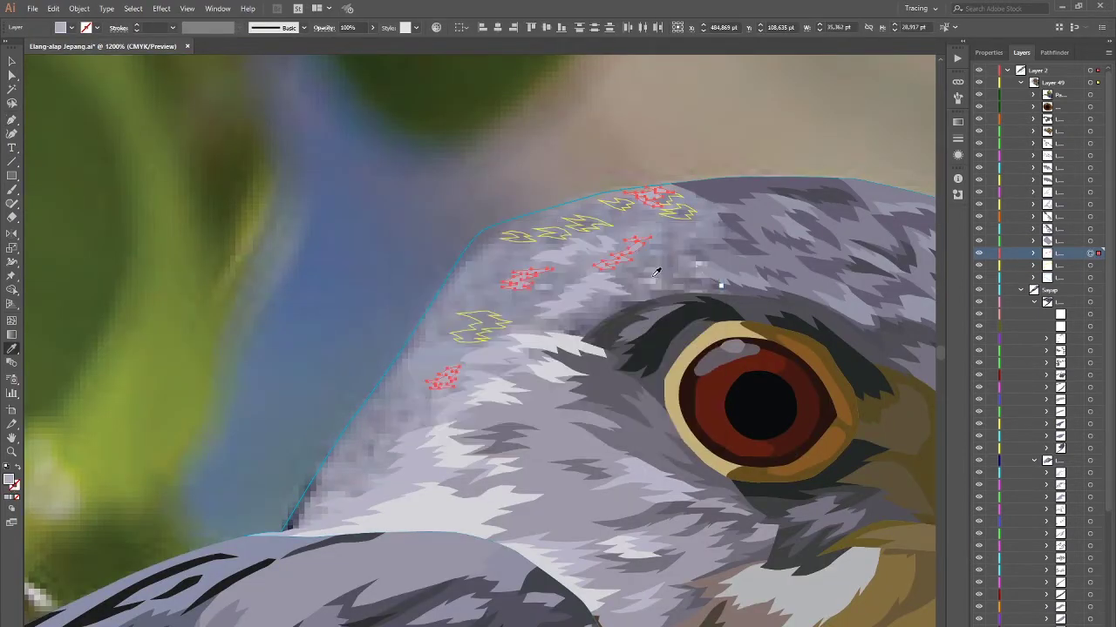
left_click(616, 359, "ctrl")
left_click(544, 415)
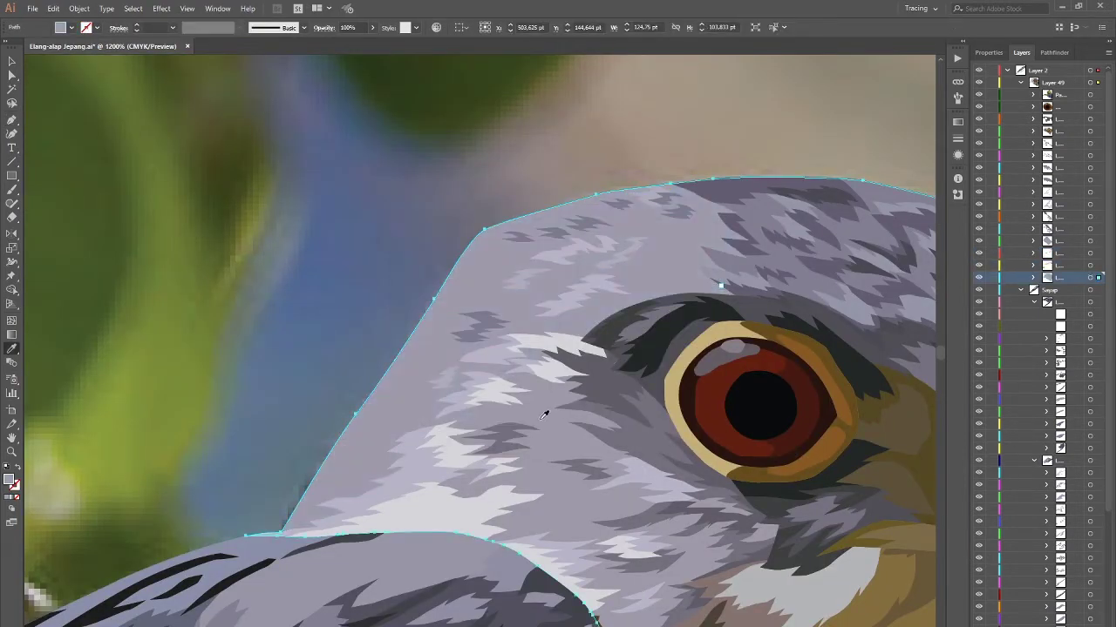
double_click(9, 479)
key("Return")
double_click(9, 479)
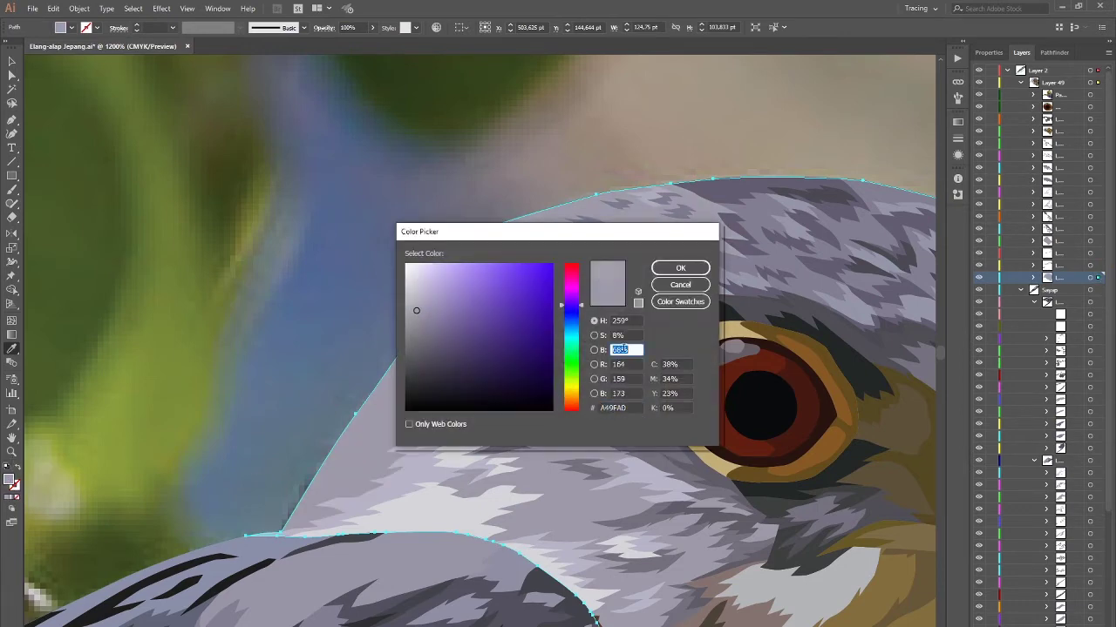
key("Return")
Step: Swap fill and stroke and set a 0.25 pt stroke weight
key("ctrl+minus")
key("ctrl+minus")
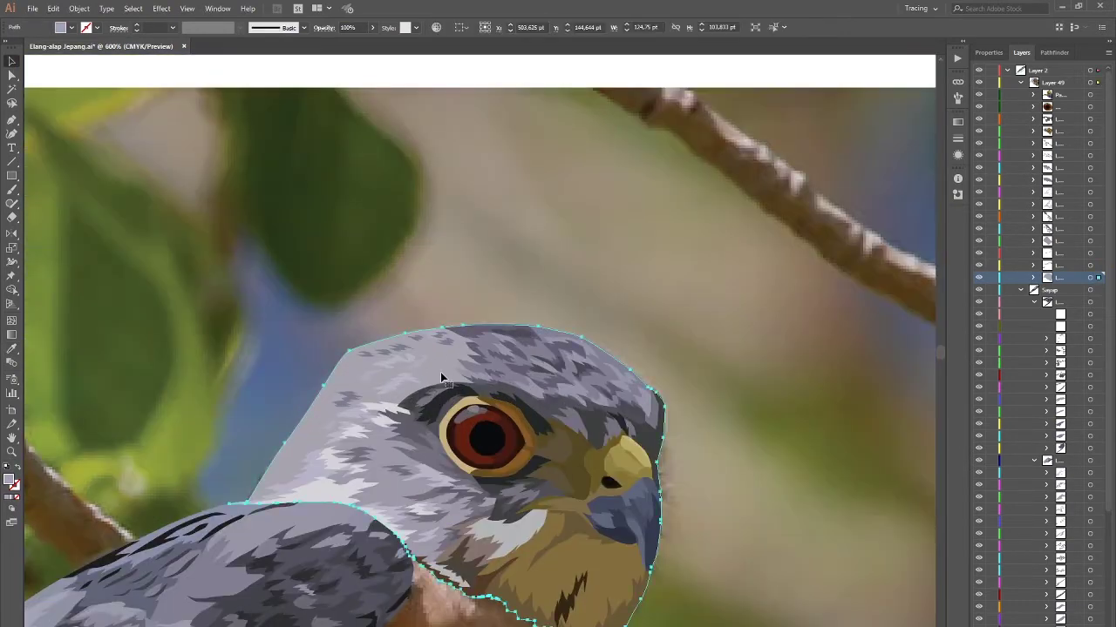
key("shift+x")
left_click(137, 31)
key("p")
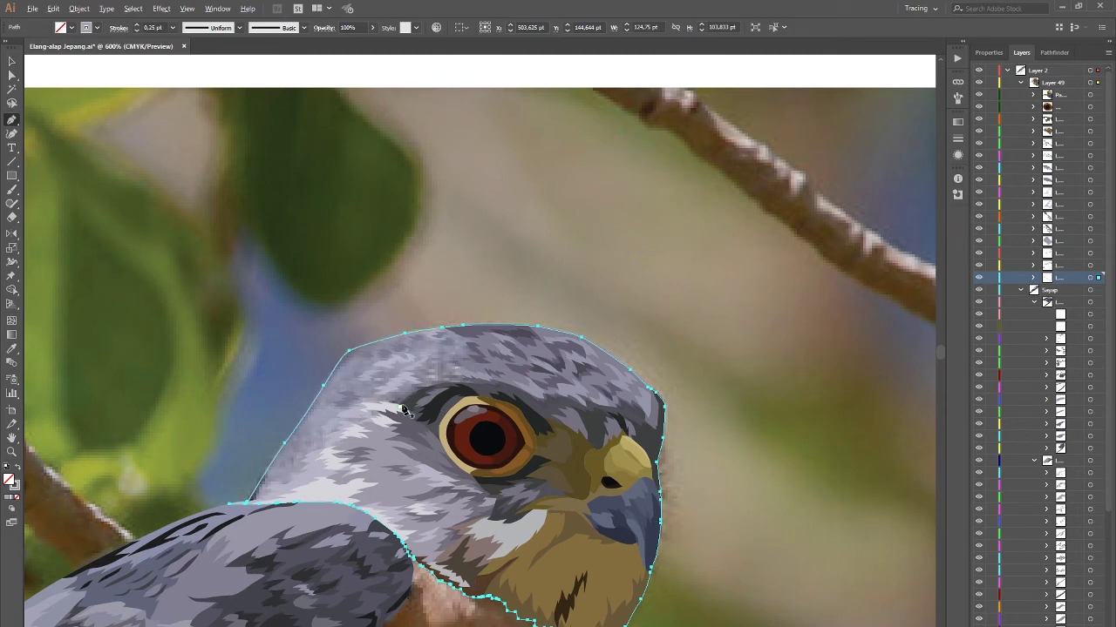
scroll(404, 411, "up", 2)
Step: Trace the crown shape along the head's top and refine its edge with the Pencil
left_click(428, 338)
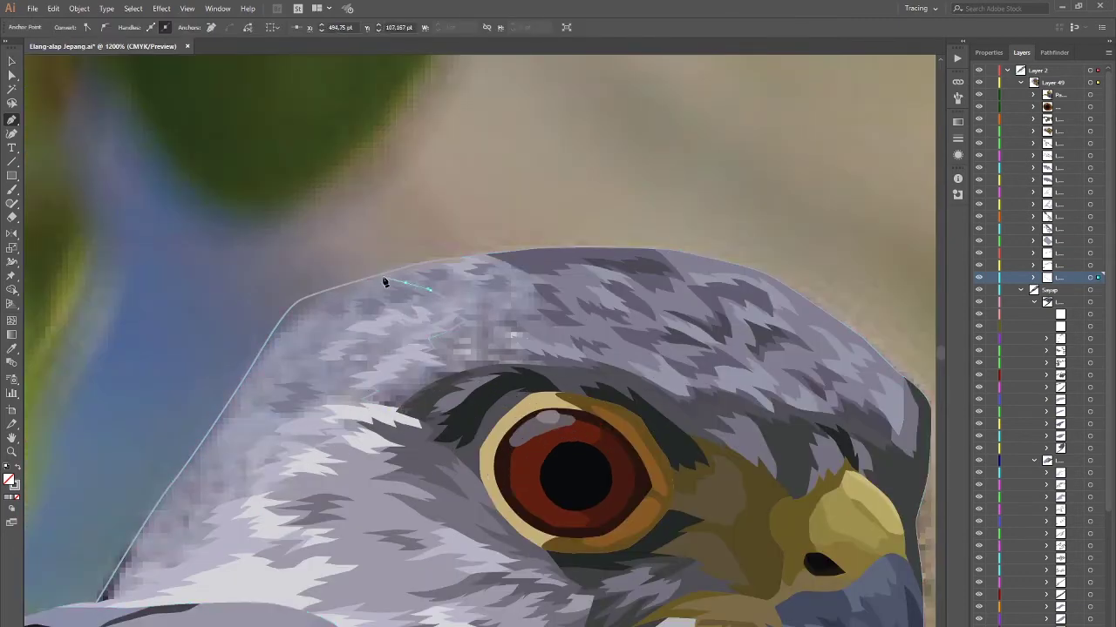
left_click(383, 277)
left_click(346, 267)
left_click(527, 225)
left_click(641, 281)
left_click(402, 442)
key("v")
key("n")
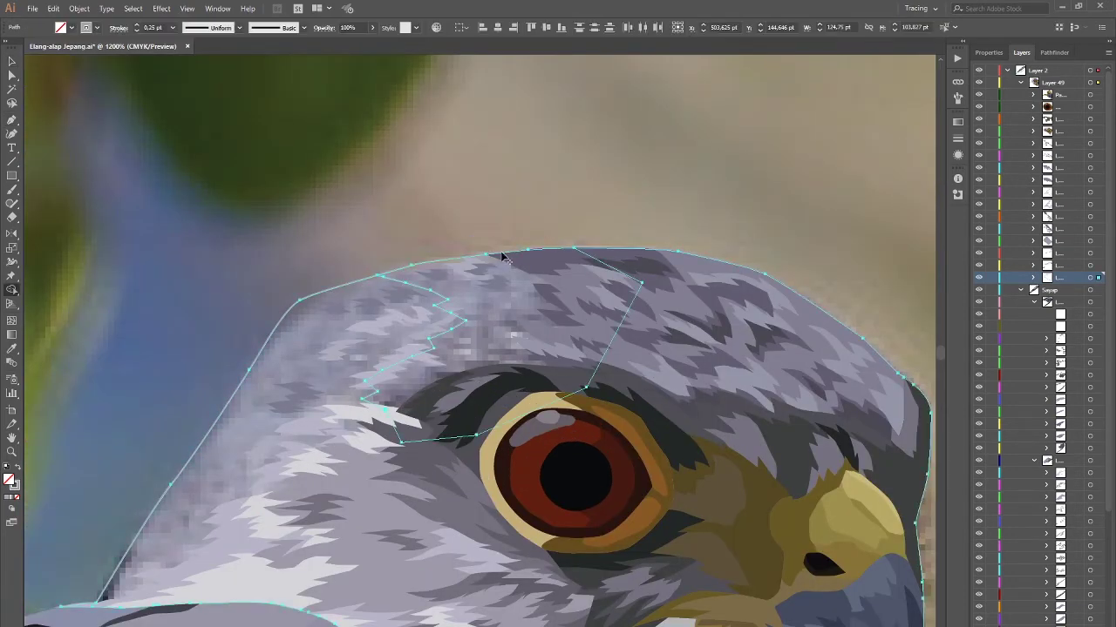
left_click_drag(377, 276, 572, 249)
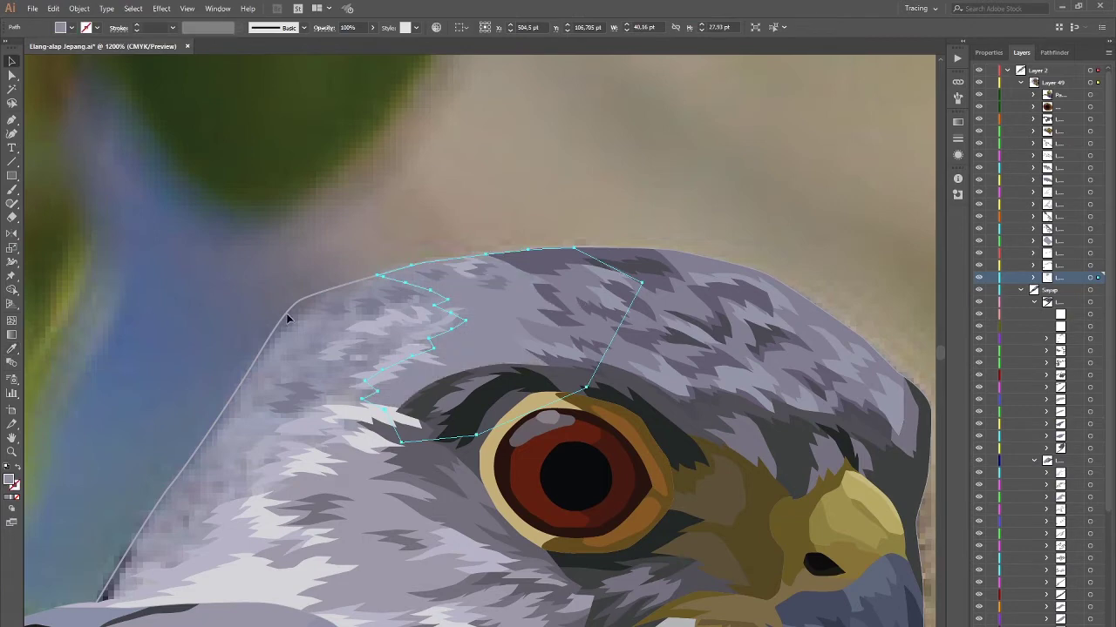
scroll(288, 319, "down", 2)
scroll(323, 333, "down", 1)
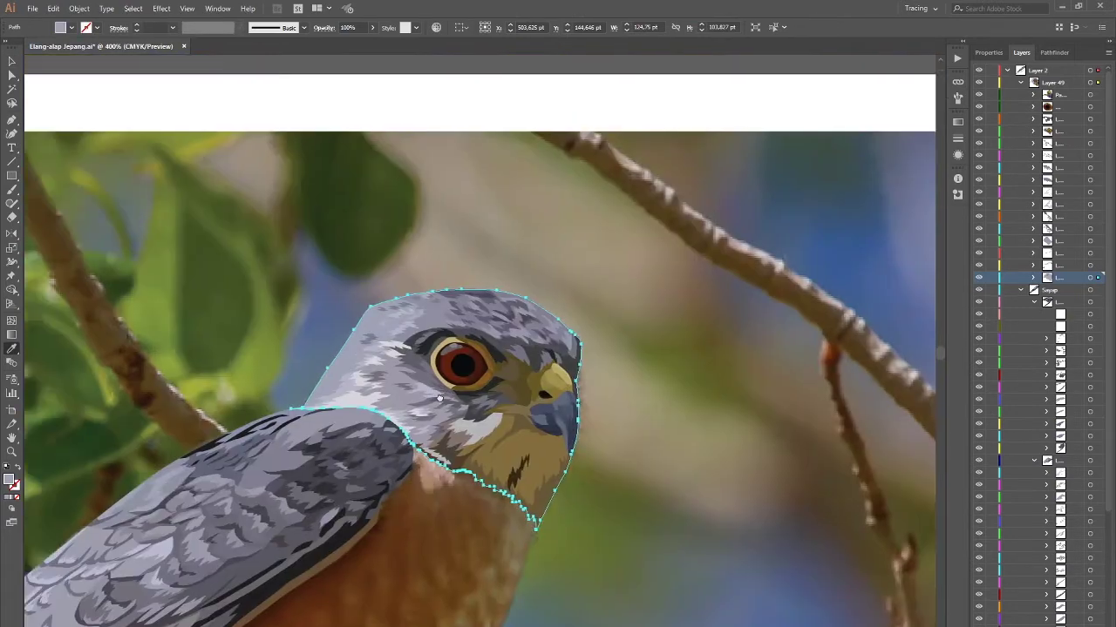
Step: Fill the crown shape with pale grey A49FAD
double_click(9, 478)
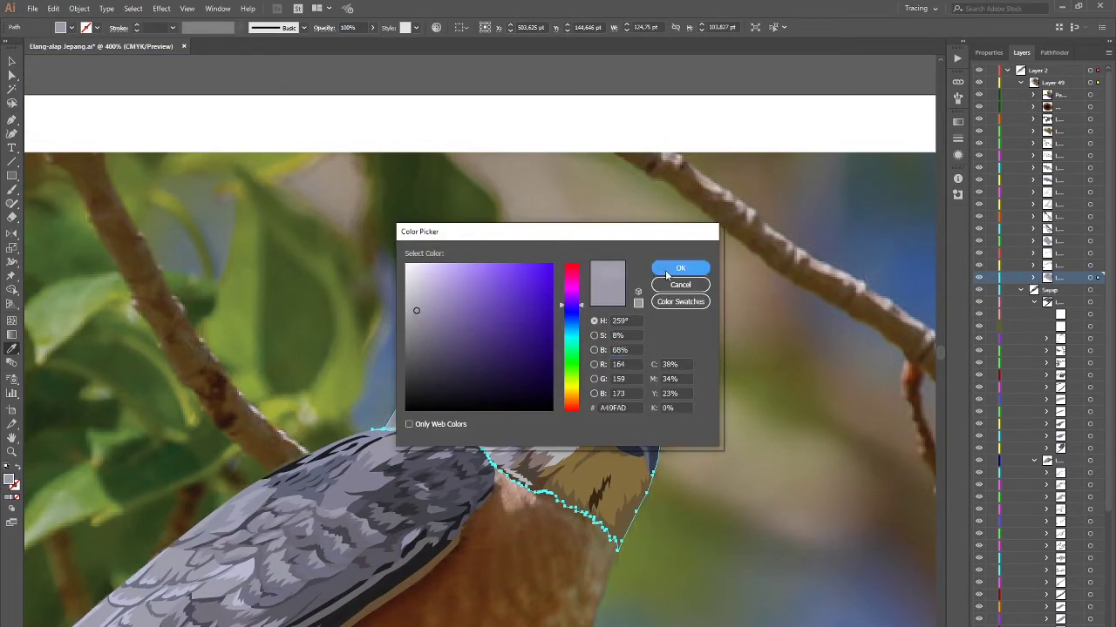
key("Return")
scroll(462, 361, "up", 2)
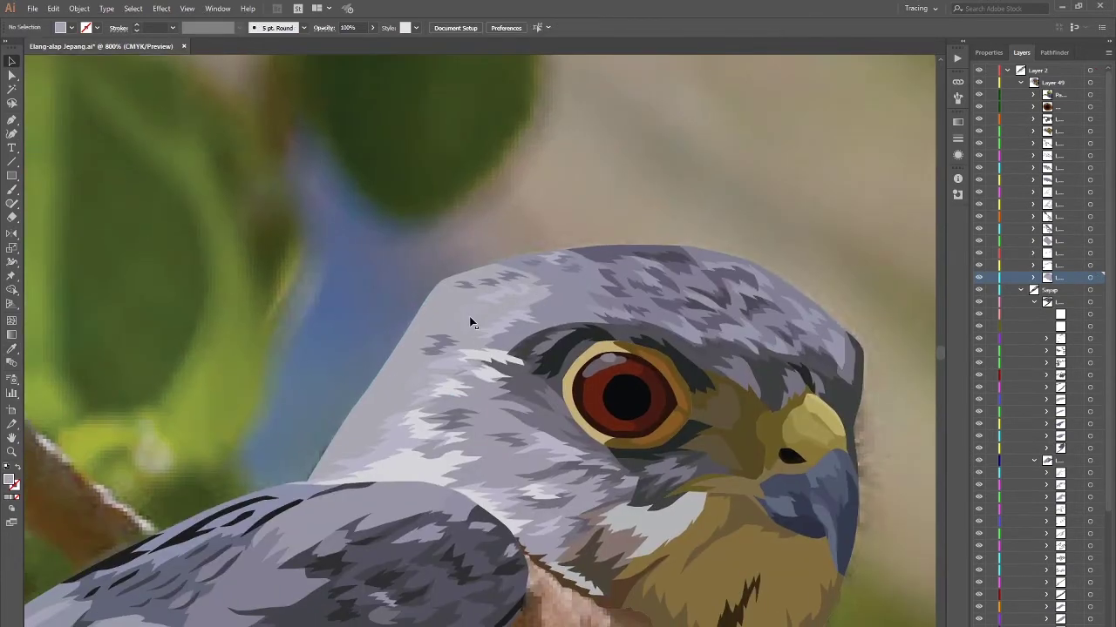
key("i")
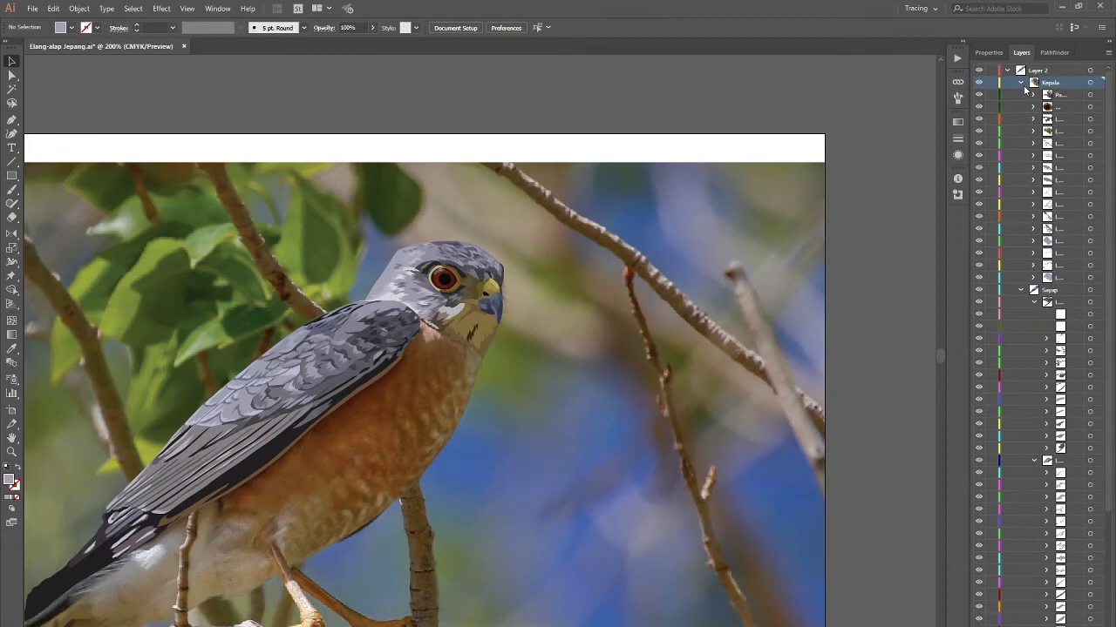
type("Kepala")
Step: Collapse Kepala and Sayap, expand Layer 87, and target its pink sublayer
left_click(1021, 82)
left_click(1020, 94)
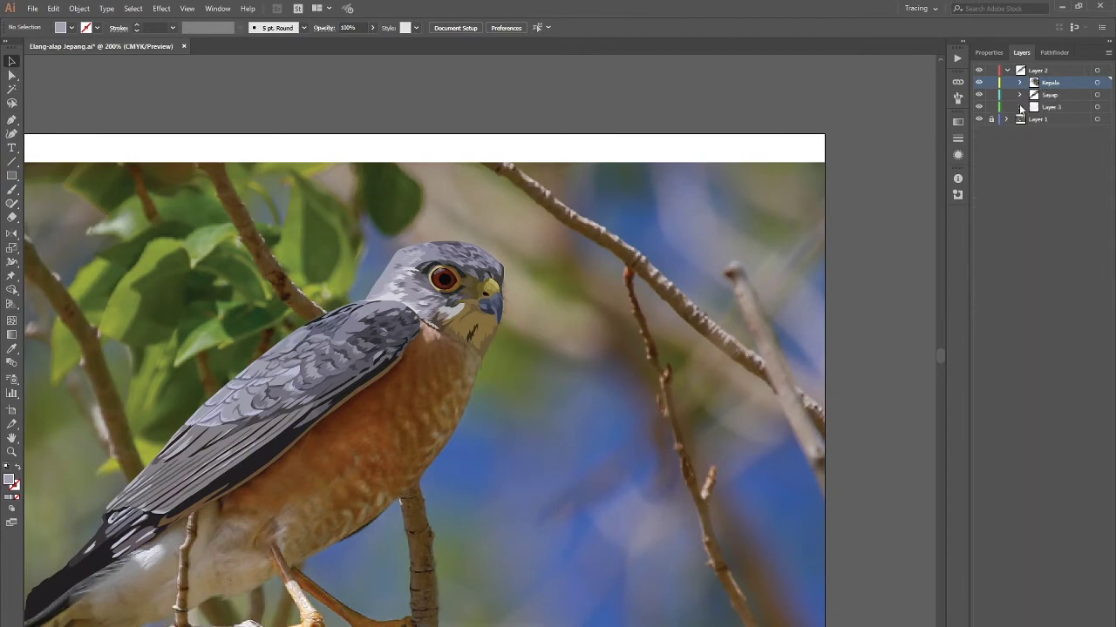
left_click(1055, 106)
left_click(1021, 106)
left_click(1096, 156)
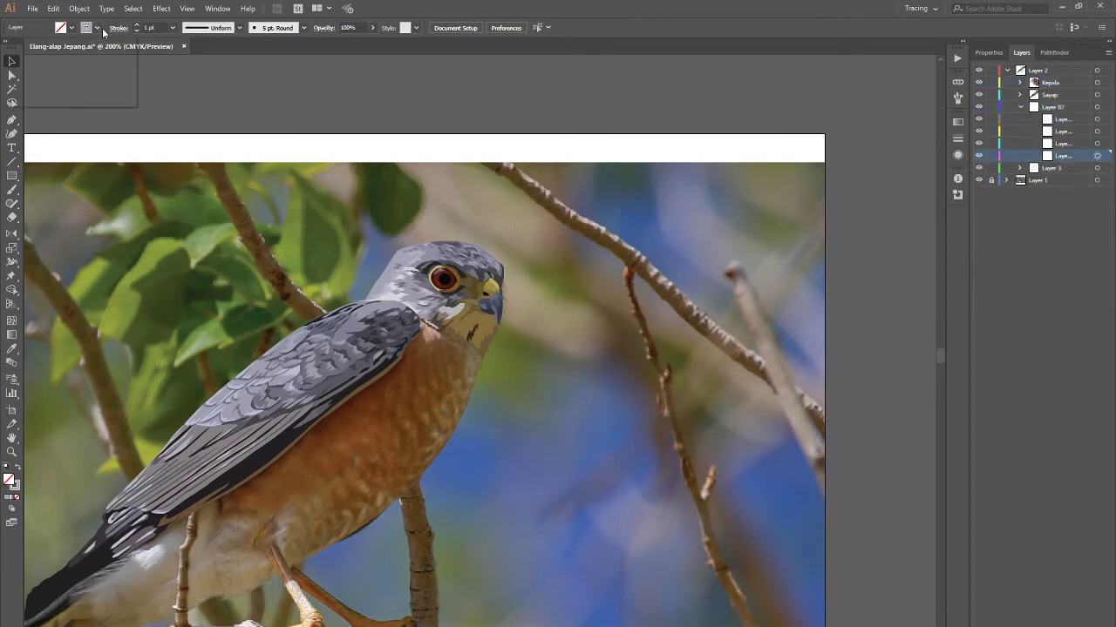
Step: Zoom in on the belly and start a pen outline below the wing, curving downward
key("p")
key("ctrl+plus")
scroll(413, 478, "down", 2)
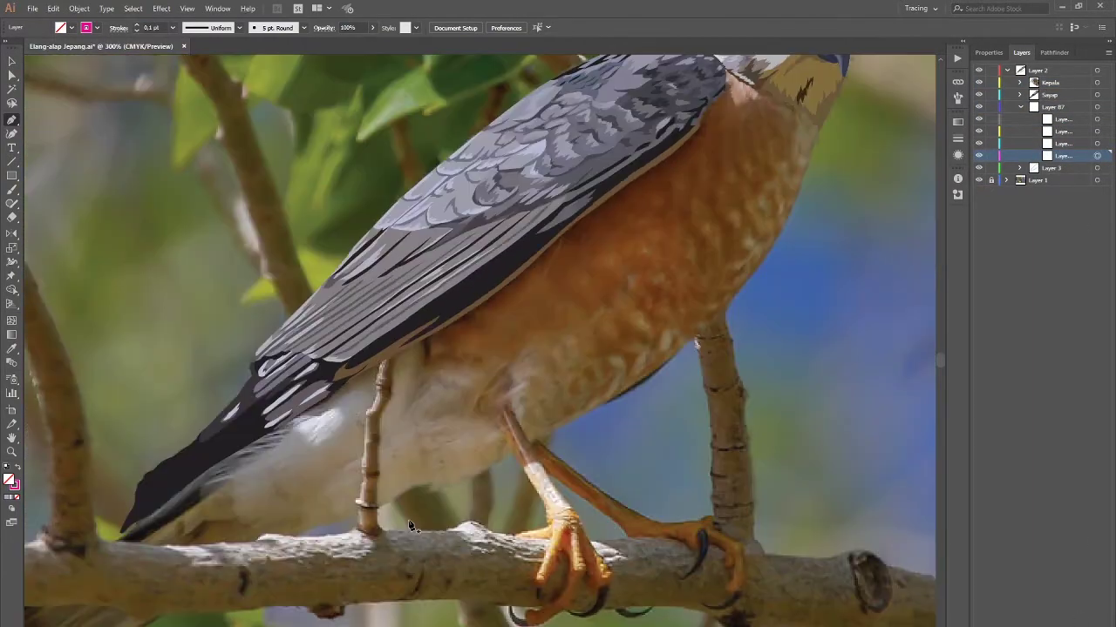
key("ctrl+plus")
key("ctrl+plus")
left_click(364, 417)
left_click_drag(362, 443, 363, 462)
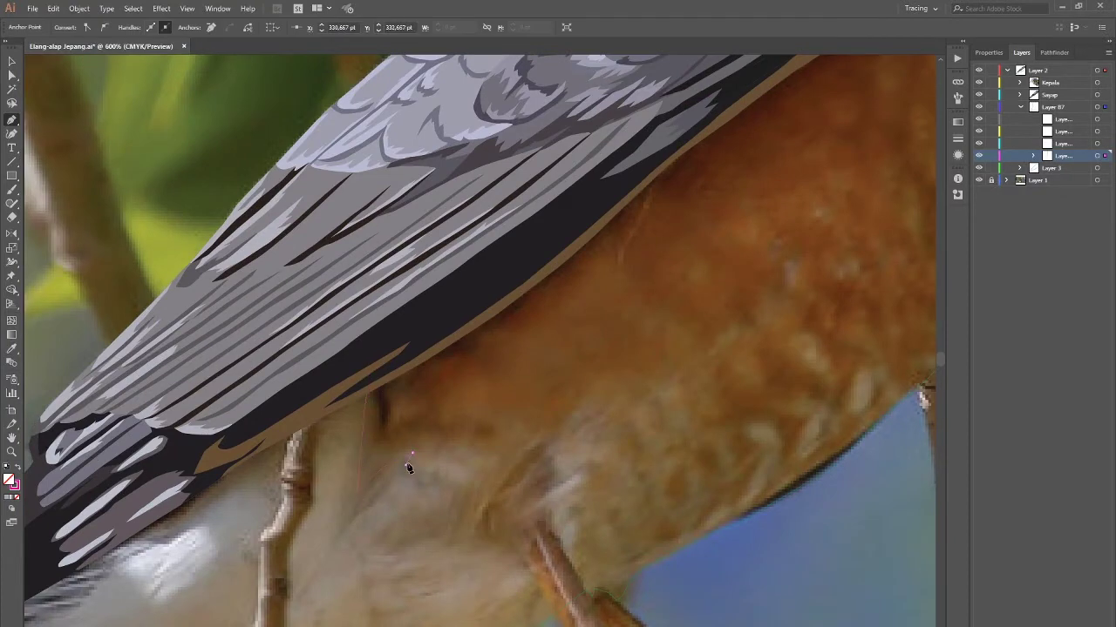
Step: Trace anchors along the belly's lower edge, then extend the outline up to the throat
left_click_drag(468, 488, 393, 455)
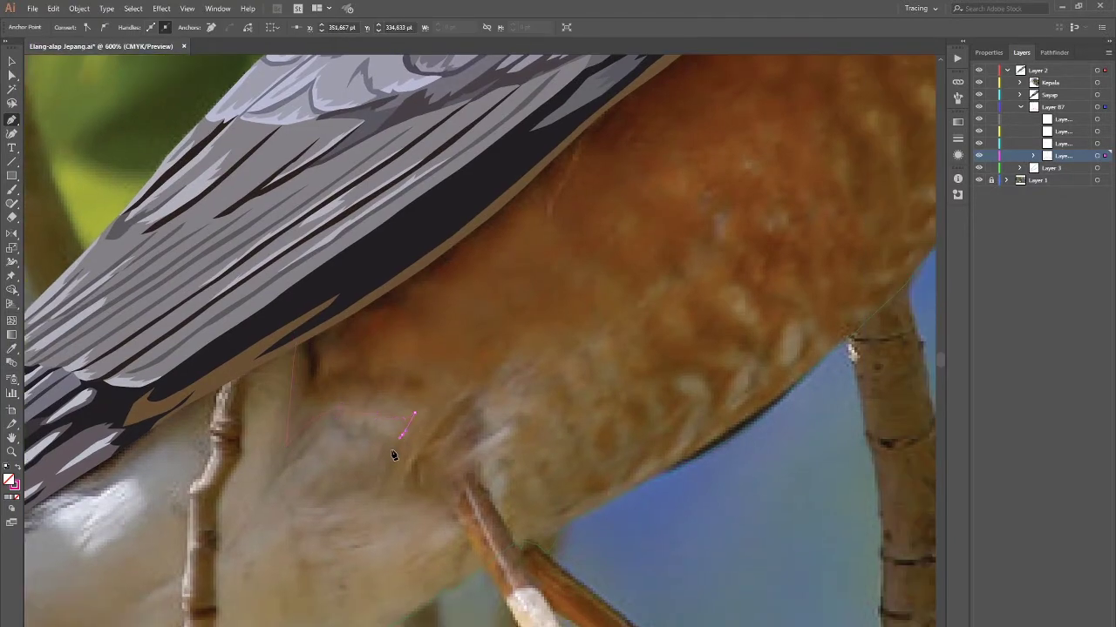
left_click(399, 502)
left_click(409, 500)
left_click(422, 499)
left_click(433, 494)
left_click_drag(493, 508, 466, 475)
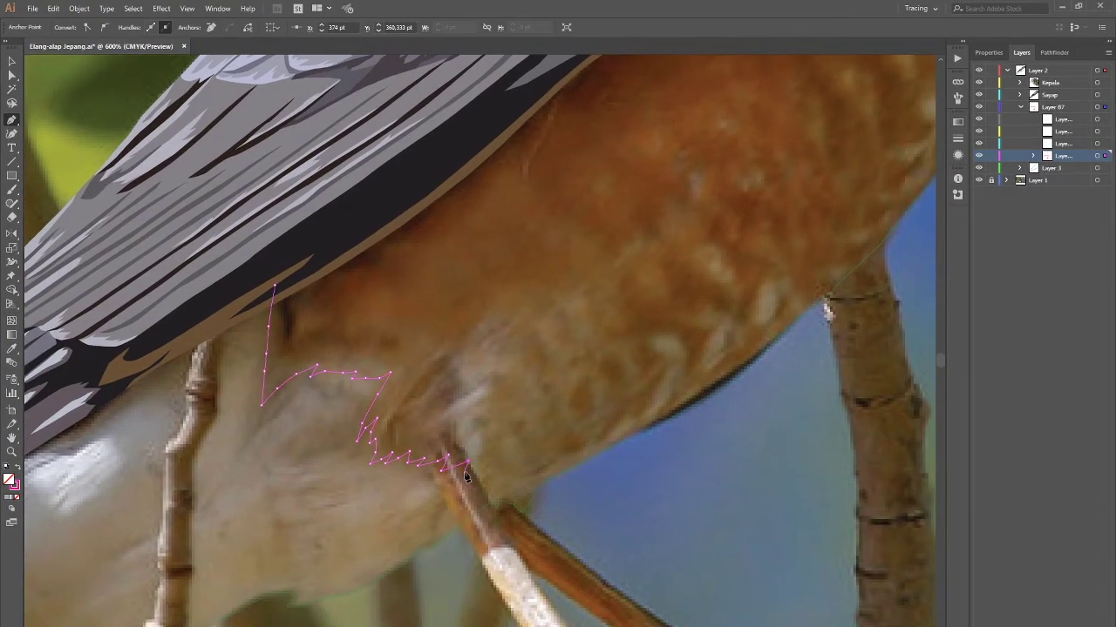
scroll(501, 543, "down", 3, "alt")
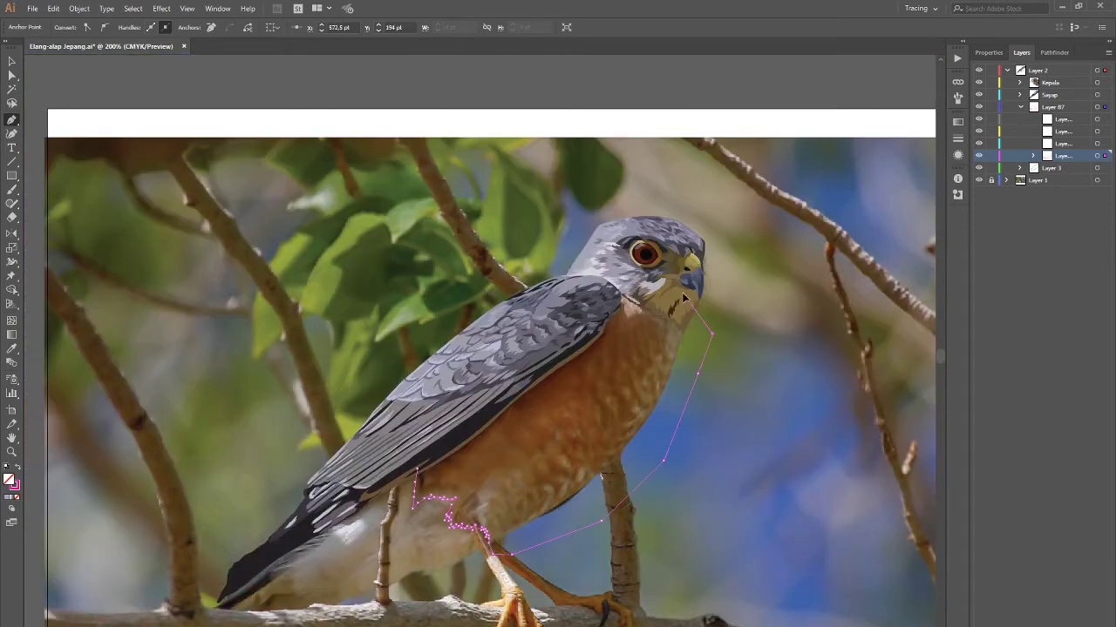
left_click(443, 448)
Step: Select the upper and lower wing shapes together
scroll(442, 448, "up", 6, "alt")
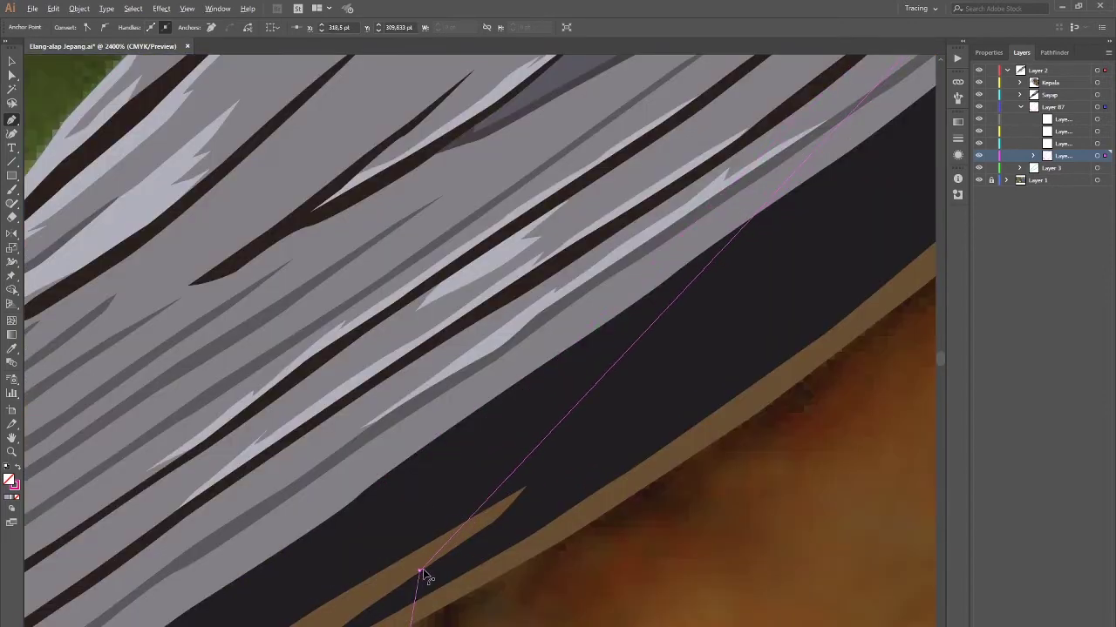
scroll(442, 448, "up", 3, "alt")
scroll(503, 492, "down", 10, "alt")
key("v")
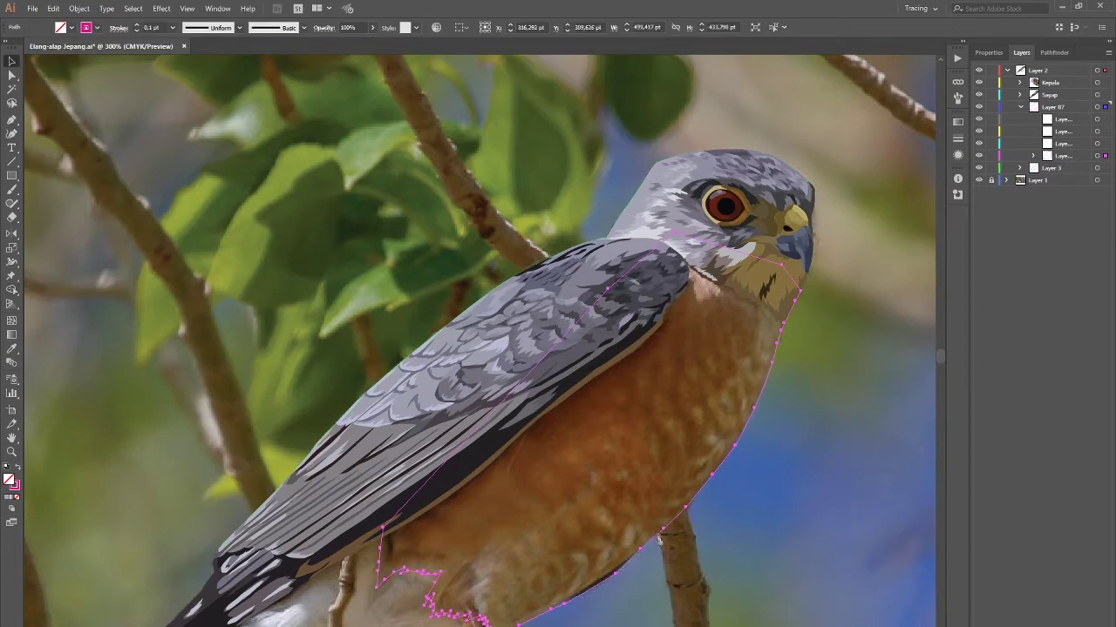
left_click(589, 279, "shift")
left_click(640, 342, "shift")
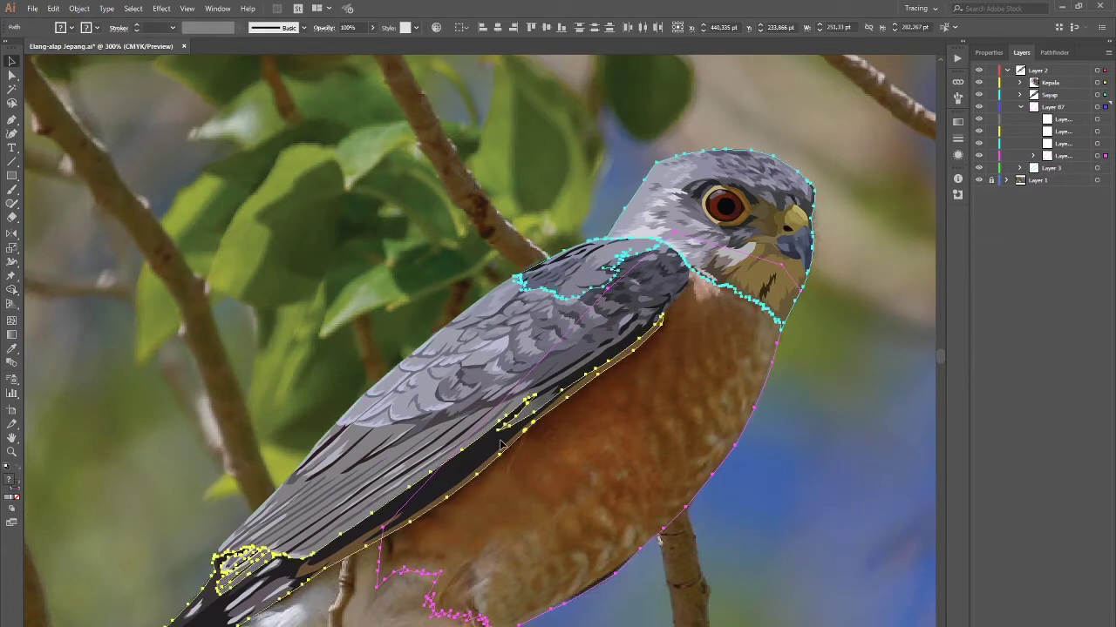
Step: Clear the selection and make the cyan sublayer the drawing target
scroll(649, 301, "up", 4, "alt")
scroll(617, 318, "down", 4, "alt")
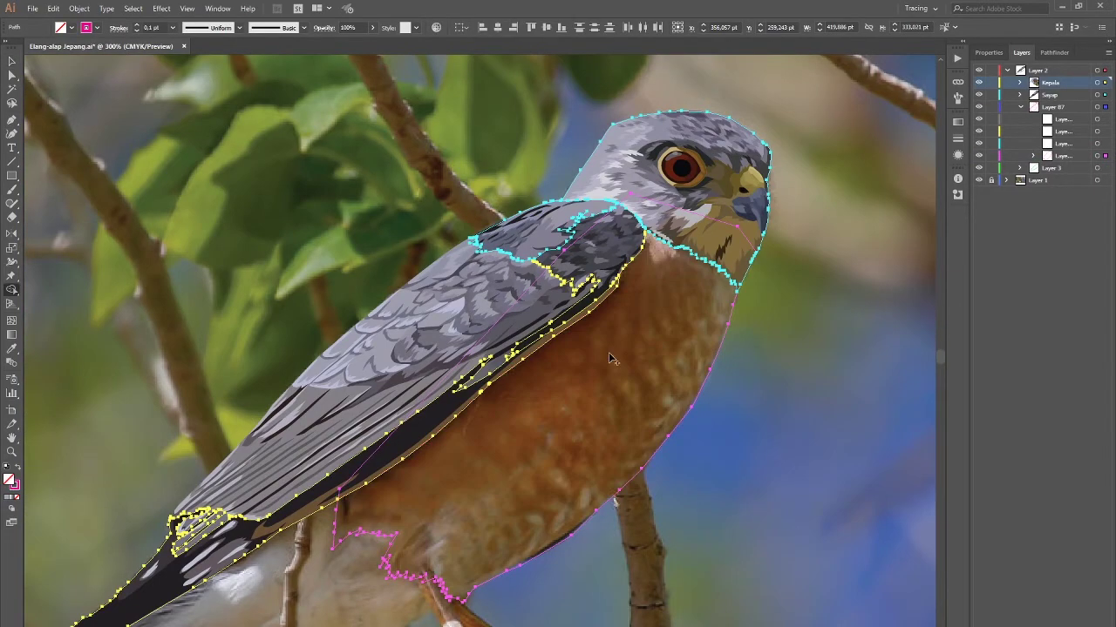
left_click(583, 176)
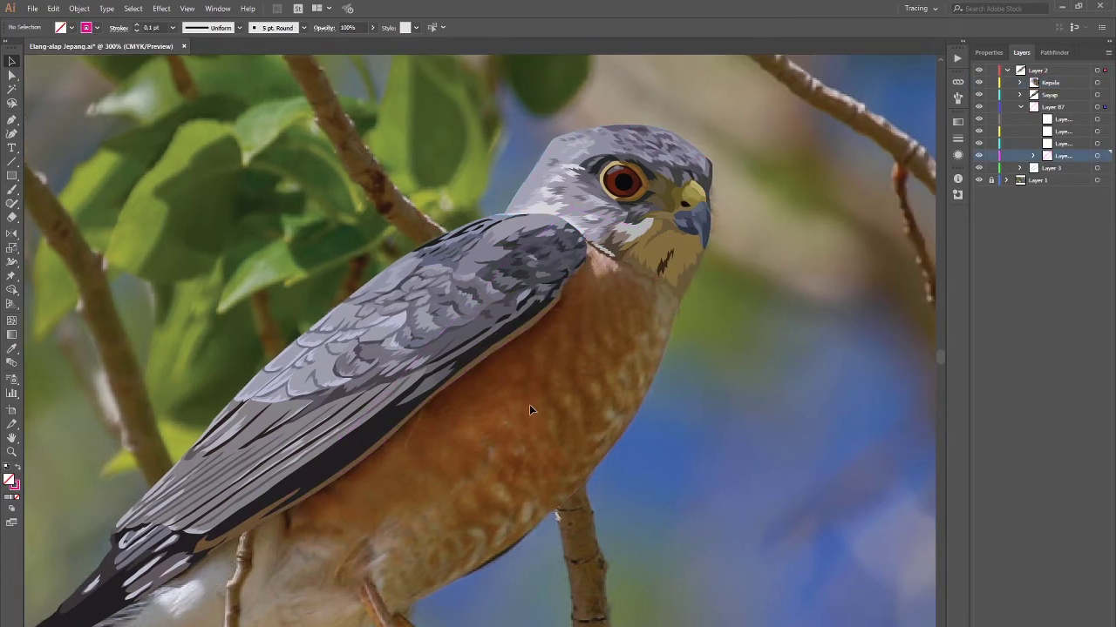
left_click(1079, 145)
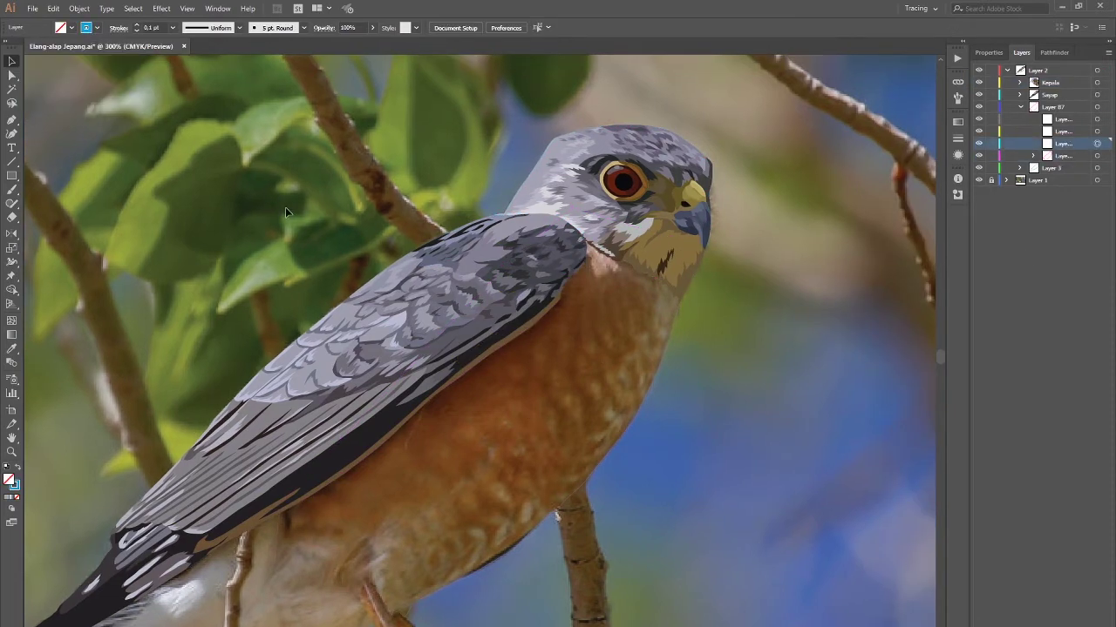
Step: Begin a pen path with a curved segment along the wing's lower edge
left_click(12, 119)
scroll(566, 296, "up", 4, "alt")
left_click_drag(566, 277, 562, 290)
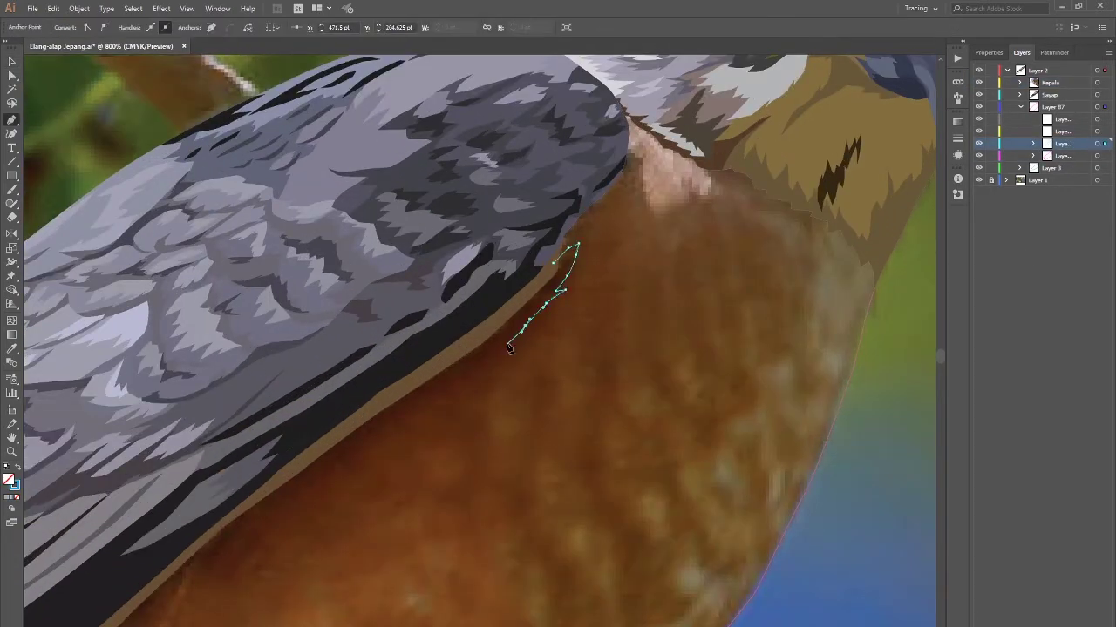
scroll(510, 349, "down", 2, "alt")
left_click(510, 299)
scroll(506, 311, "down", 1, "alt")
scroll(523, 314, "down", 2, "alt")
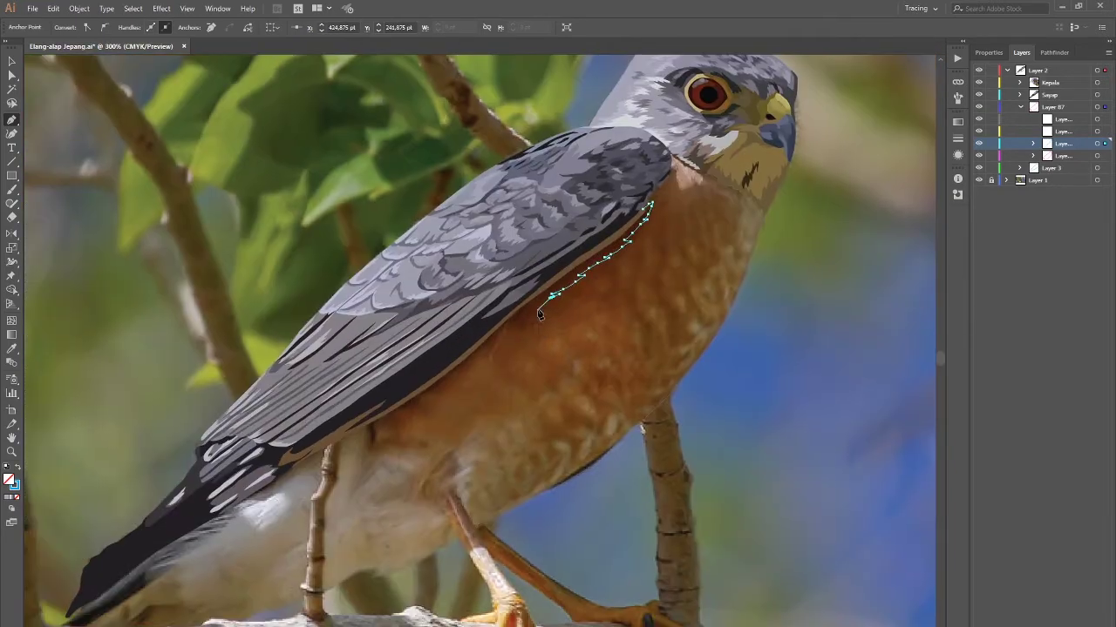
scroll(541, 316, "up", 1, "alt")
scroll(518, 319, "up", 1, "alt")
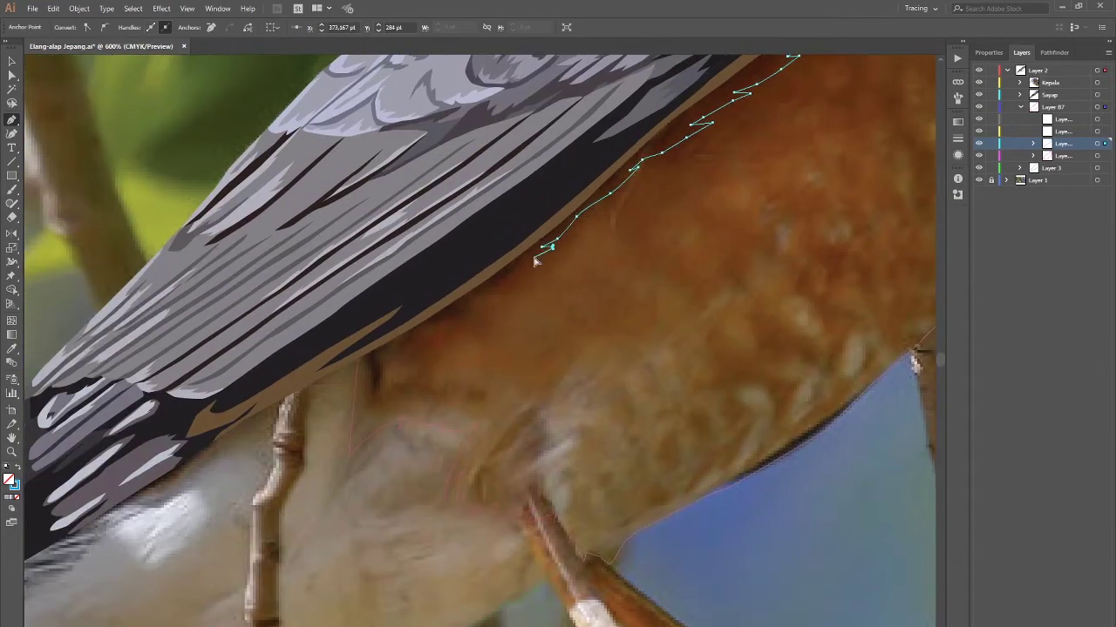
Step: Trace anchors down the wing's lower edge and close the wing-edge outline
left_click(520, 266)
left_click(474, 303)
left_click(435, 323)
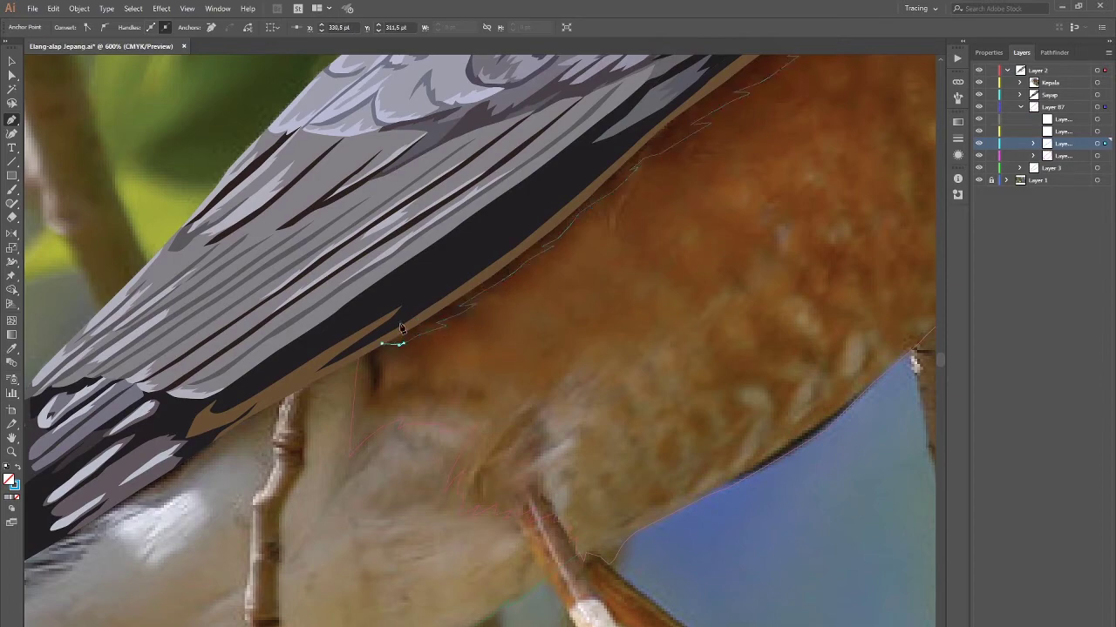
scroll(393, 331, "down", 2, "alt")
scroll(622, 187, "up", 3, "alt")
left_click(648, 125)
Step: Bring the whole hawk body into view and start a new marking outline on the upper breast
scroll(610, 174, "down", 3, "alt")
left_click_drag(554, 287, 608, 216)
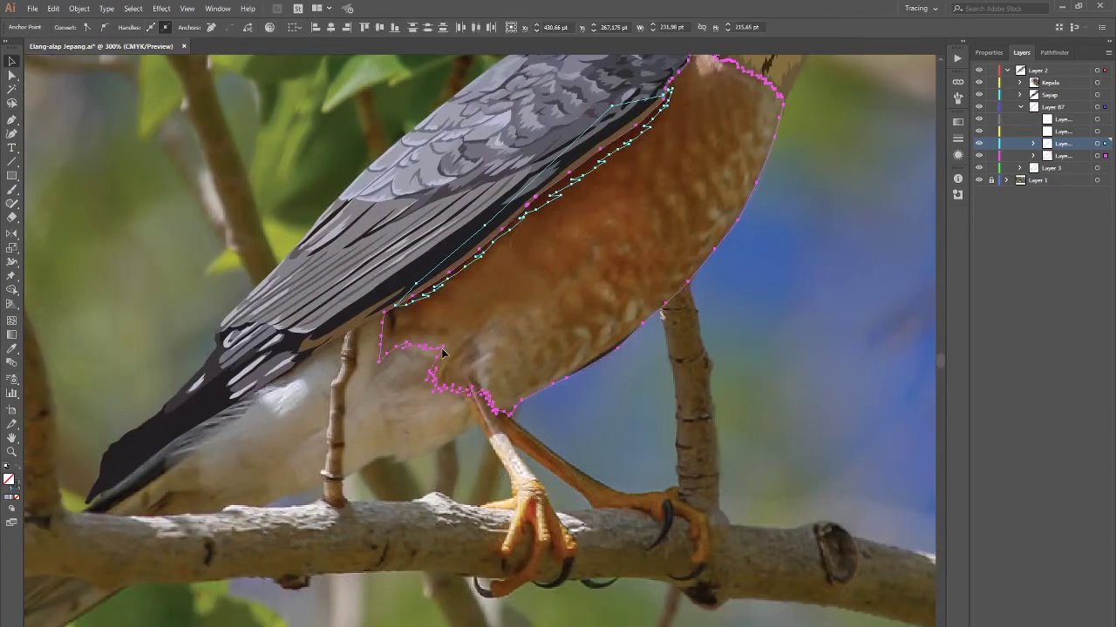
scroll(656, 201, "up", 2)
scroll(663, 261, "right", 3, "shift")
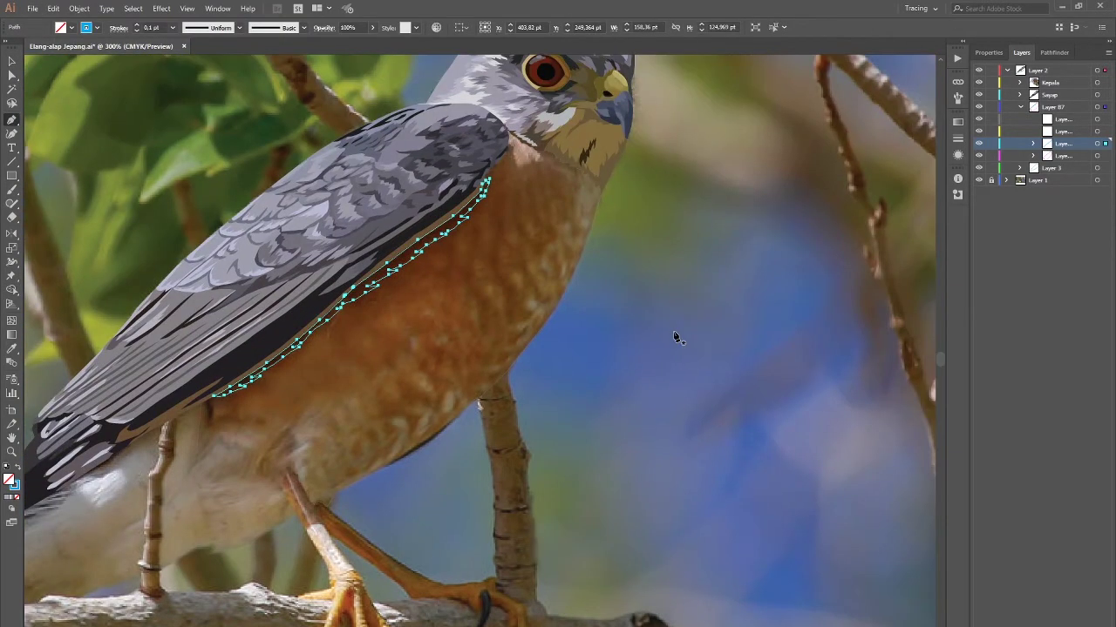
scroll(500, 270, "up", 2, "alt")
left_click(475, 179)
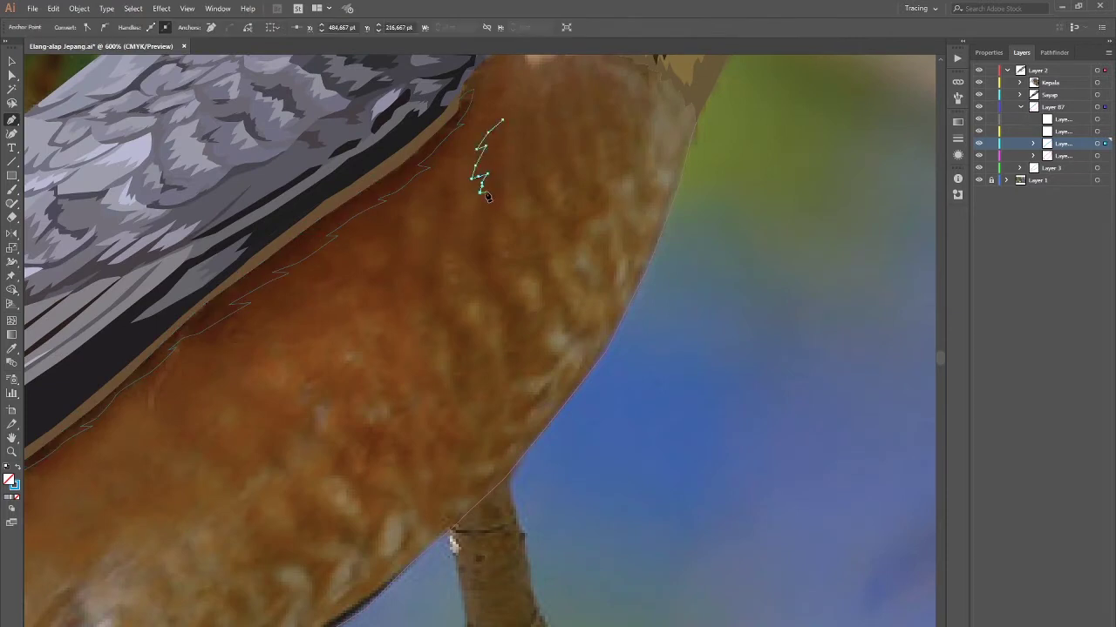
Step: Extend the zigzag outline down the breast marking and finish it
scroll(487, 312, "down", 2)
left_click(453, 231)
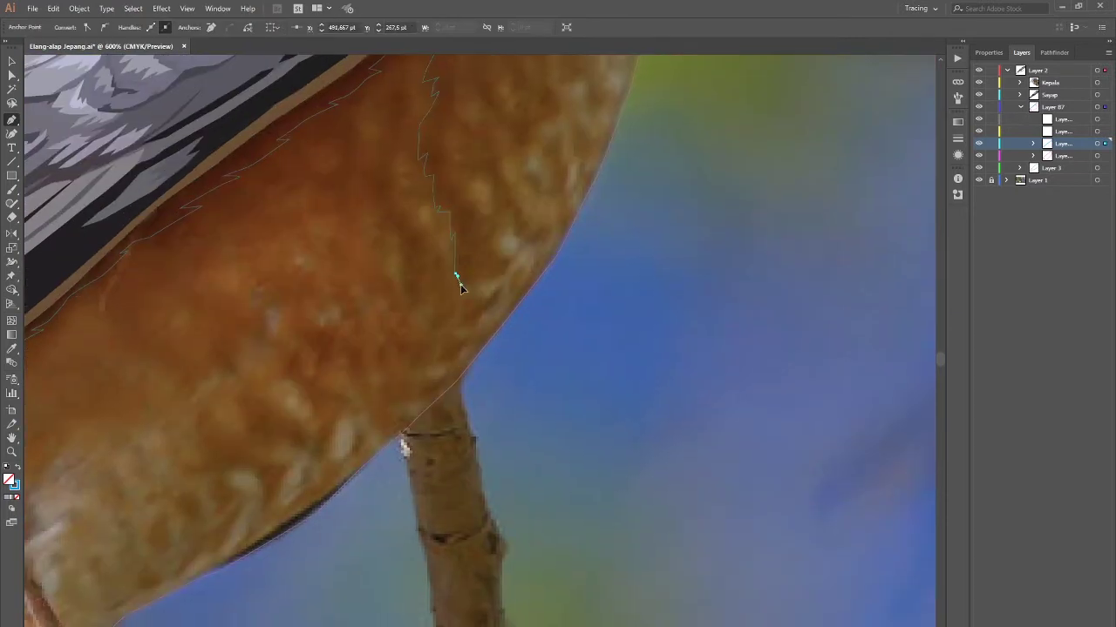
left_click(455, 258)
left_click(500, 240, "ctrl")
left_click(475, 205, "ctrl")
scroll(479, 295, "up", 3)
scroll(479, 294, "up", 2)
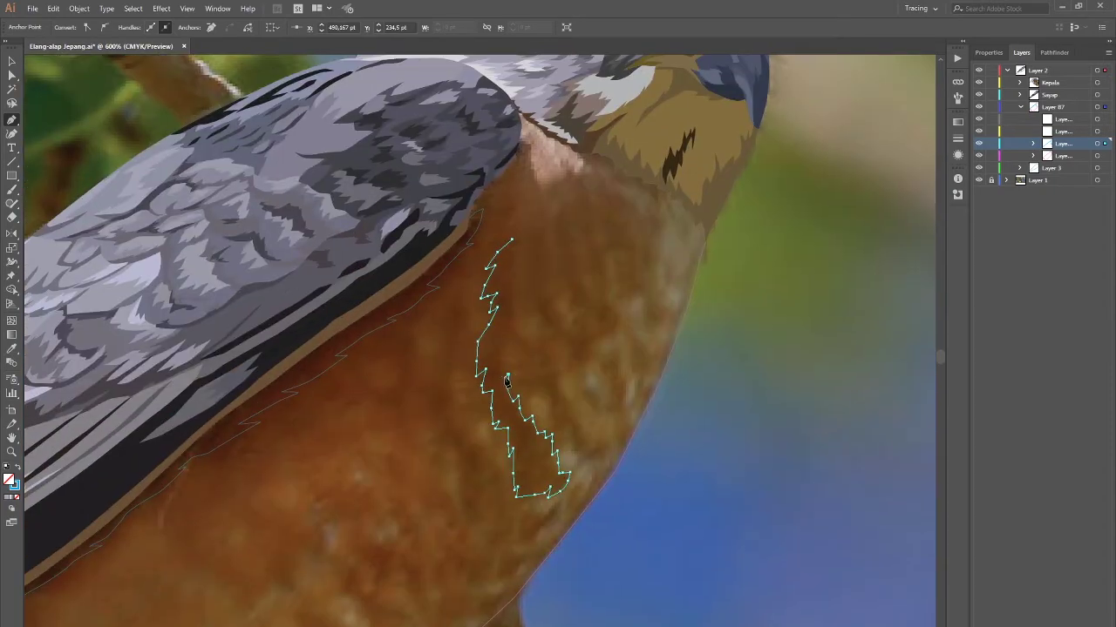
Step: Sketch a freehand edge of a breast marking, adding a zigzag along its bottom
left_click(509, 265, "ctrl")
scroll(536, 392, "down", 3)
scroll(451, 252, "up", 3)
scroll(503, 261, "up", 1)
left_click_drag(503, 261, 469, 316)
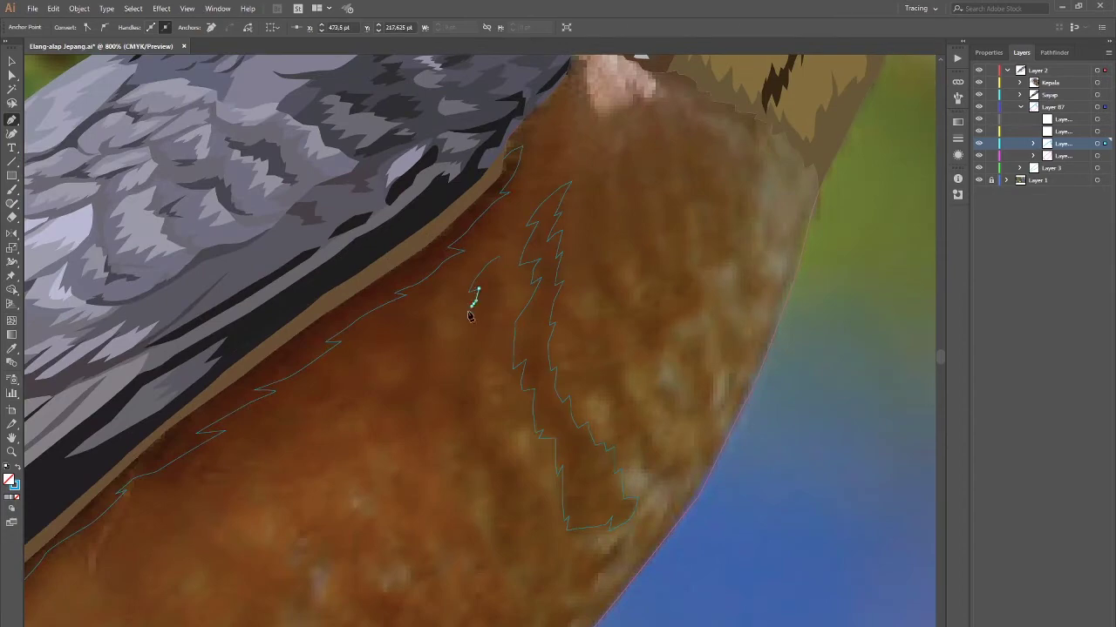
left_click_drag(449, 439, 452, 446)
key("ctrl+minus")
mouse_move(495, 309)
left_mouse_down()
mouse_move(515, 406)
mouse_move(539, 398)
left_mouse_up()
key("ctrl+minus")
mouse_move(461, 373)
left_mouse_down()
mouse_move(509, 384)
mouse_move(540, 365)
left_mouse_up()
Step: Extend the marking outline from its end up and left along the marking
key("ctrl+plus")
key("ctrl+plus")
left_click_drag(563, 326, 570, 312)
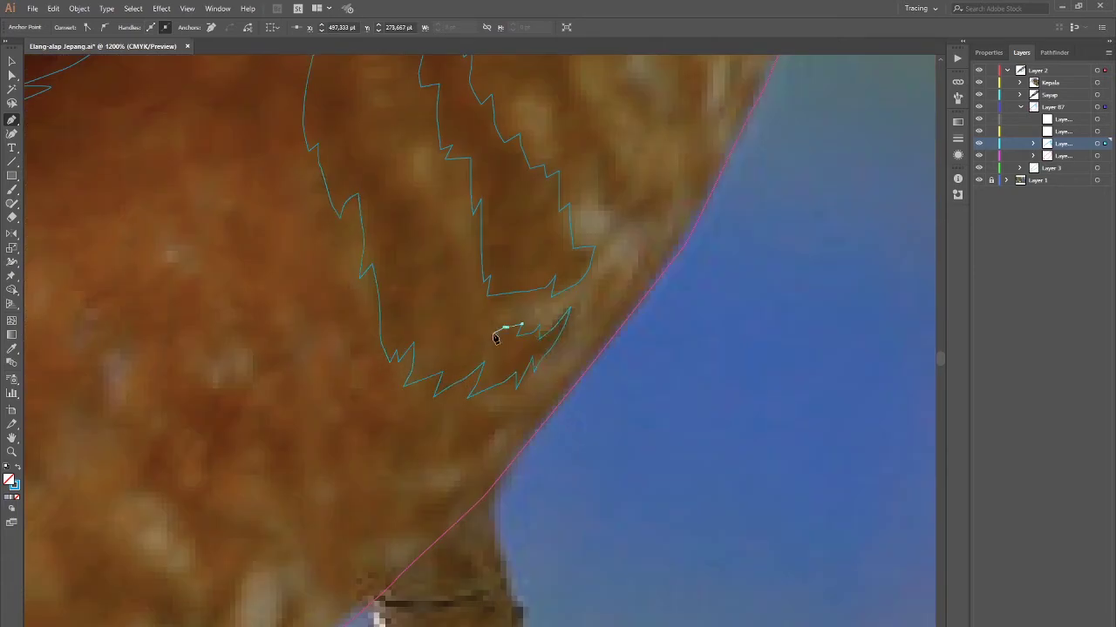
left_click_drag(494, 338, 401, 162)
left_click_drag(401, 163, 436, 298)
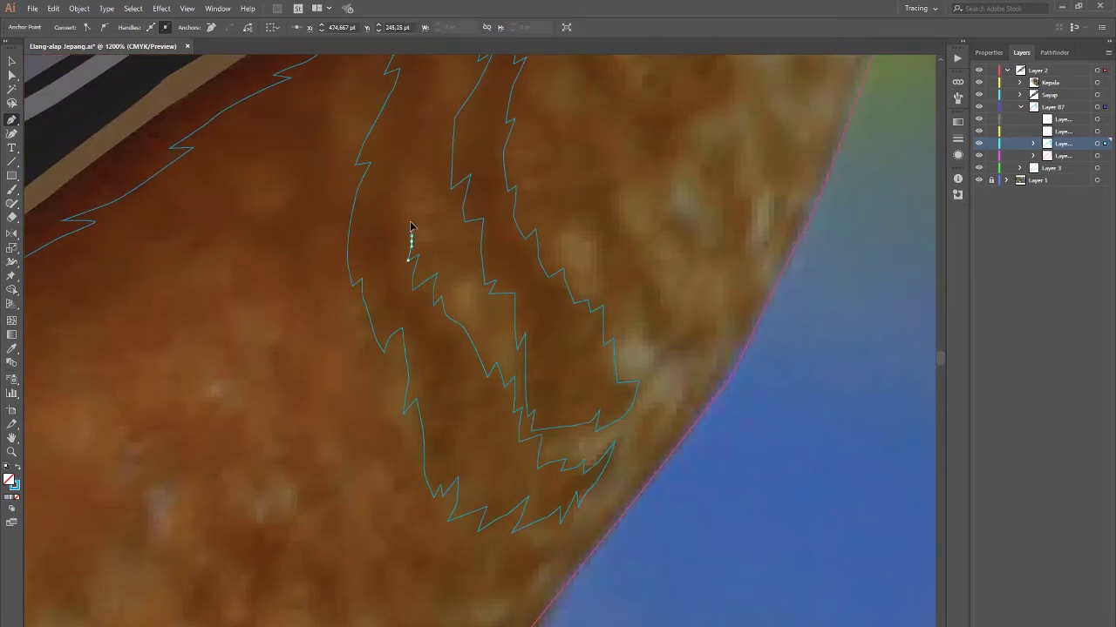
mouse_move(410, 226)
left_mouse_down()
mouse_move(437, 96)
mouse_move(433, 294)
mouse_move(442, 206)
mouse_move(443, 319)
left_mouse_up()
scroll(444, 327, "down", 10)
scroll(440, 318, "up", 12)
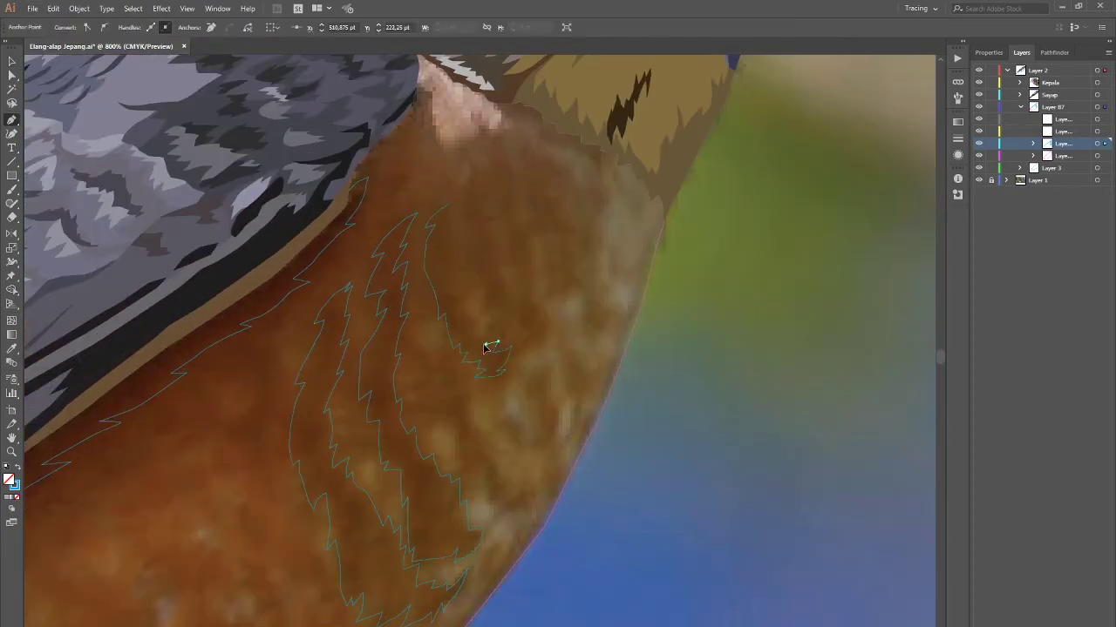
Step: Trace the marking's zigzag edge down the feather and close the outline at its start
left_click_drag(495, 382, 452, 268)
scroll(494, 326, "down", 10)
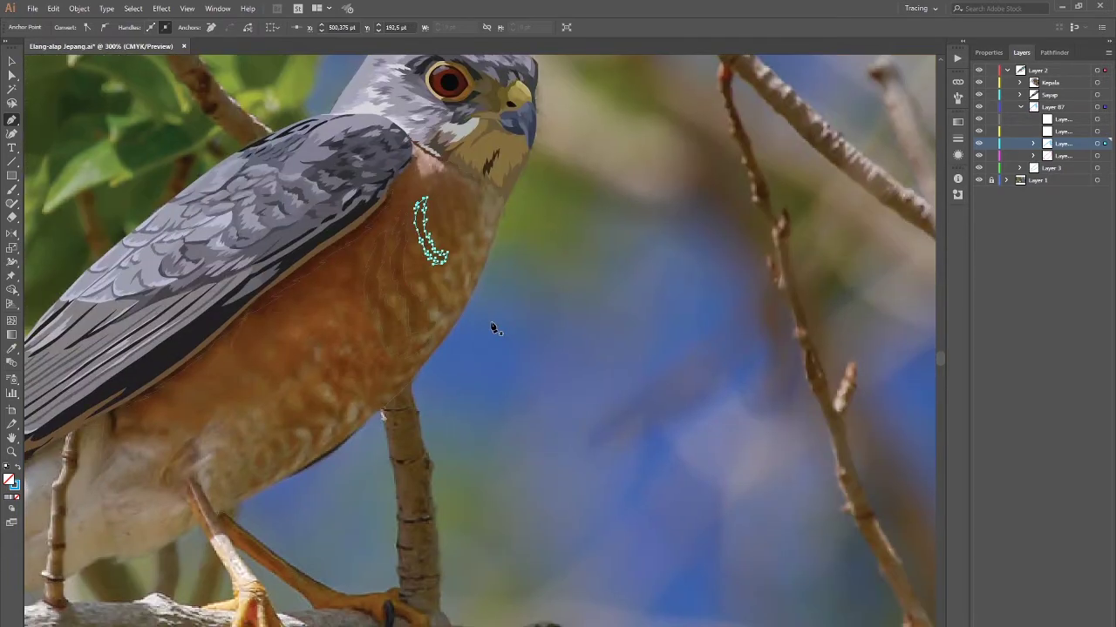
scroll(433, 360, "up", 12)
left_click_drag(375, 225, 368, 294)
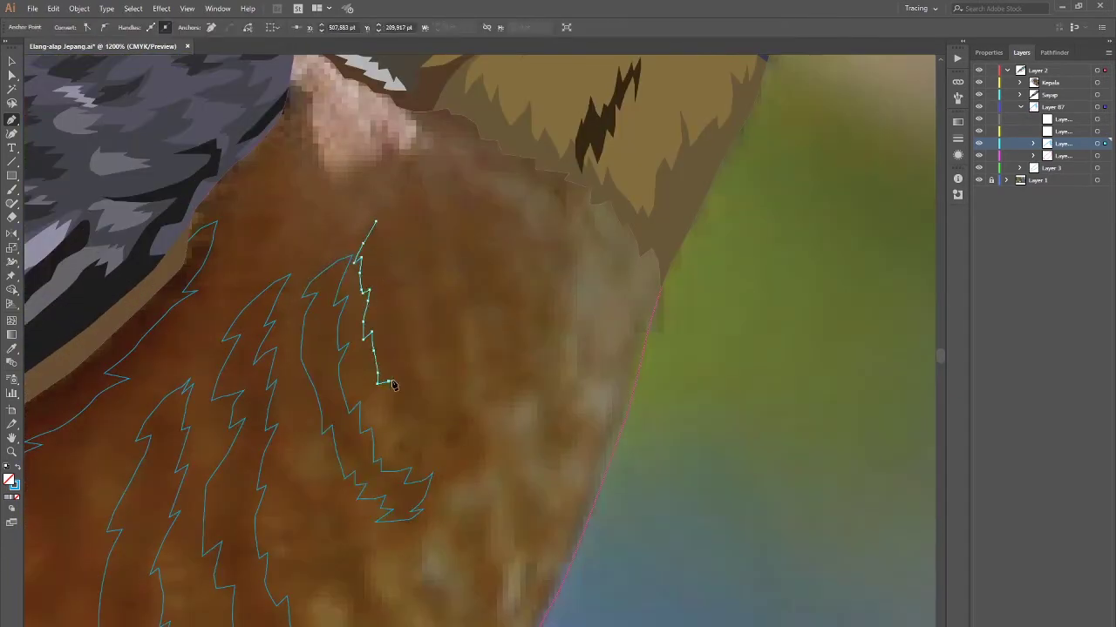
left_click(399, 422)
scroll(400, 418, "down", 3)
left_click(419, 309)
left_click(478, 267)
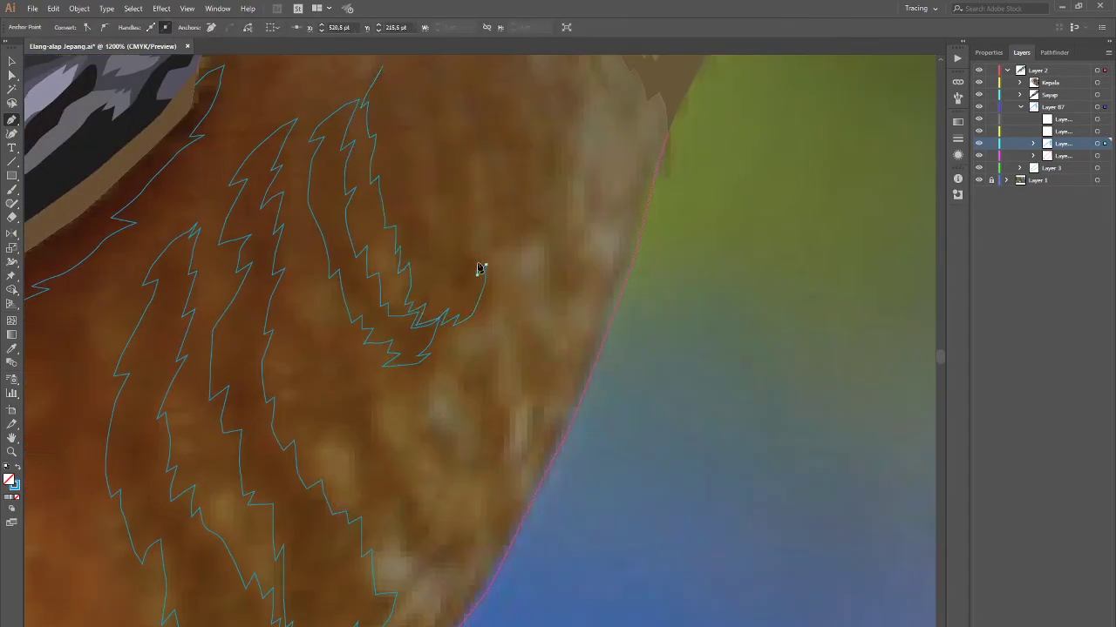
left_click(433, 228)
Step: Start a new zigzag marking outline running down the chest
scroll(427, 229, "down", 3)
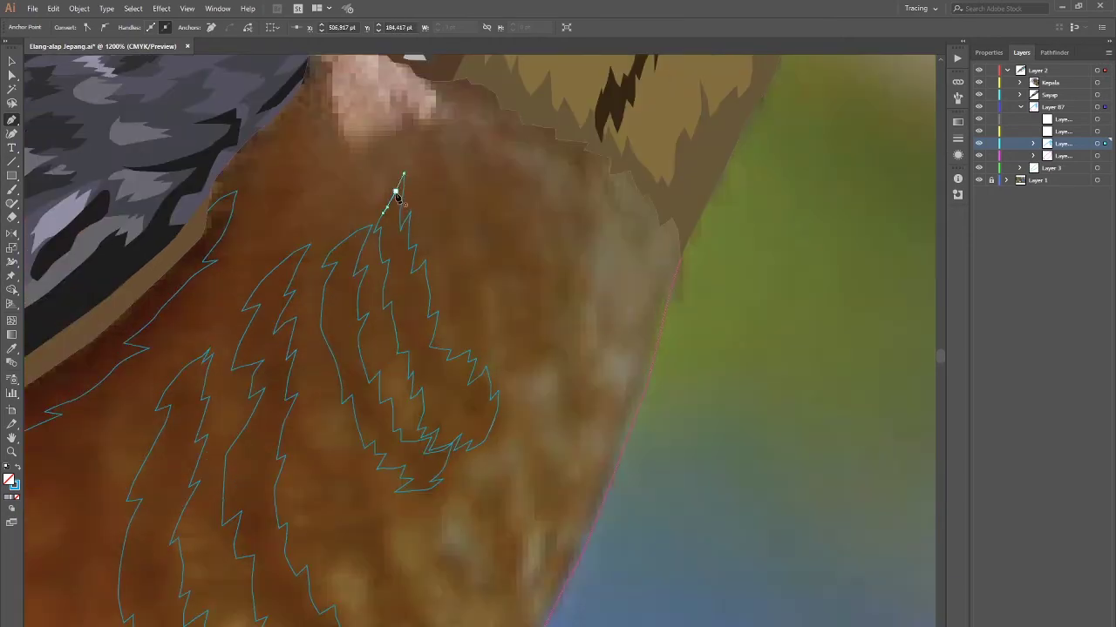
scroll(398, 187, "down", 3)
scroll(391, 314, "up", 2)
scroll(348, 254, "up", 1)
left_click_drag(344, 231, 348, 254)
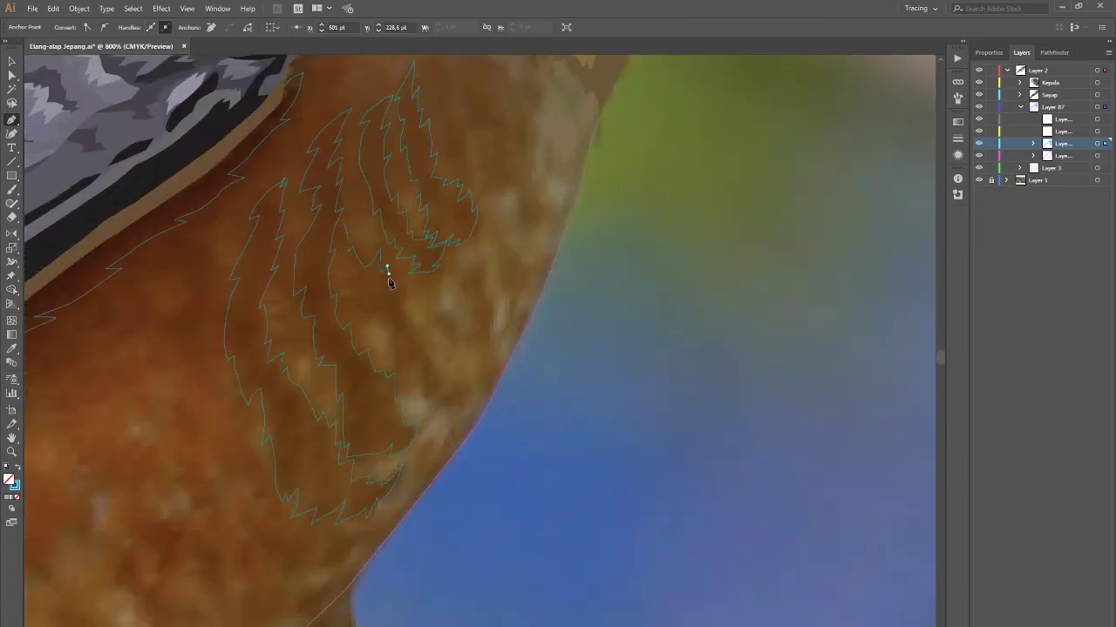
left_click(427, 356)
left_click(441, 383)
left_click(471, 384)
Step: Trace the chest marking's return edge upward and close it
left_click(440, 408)
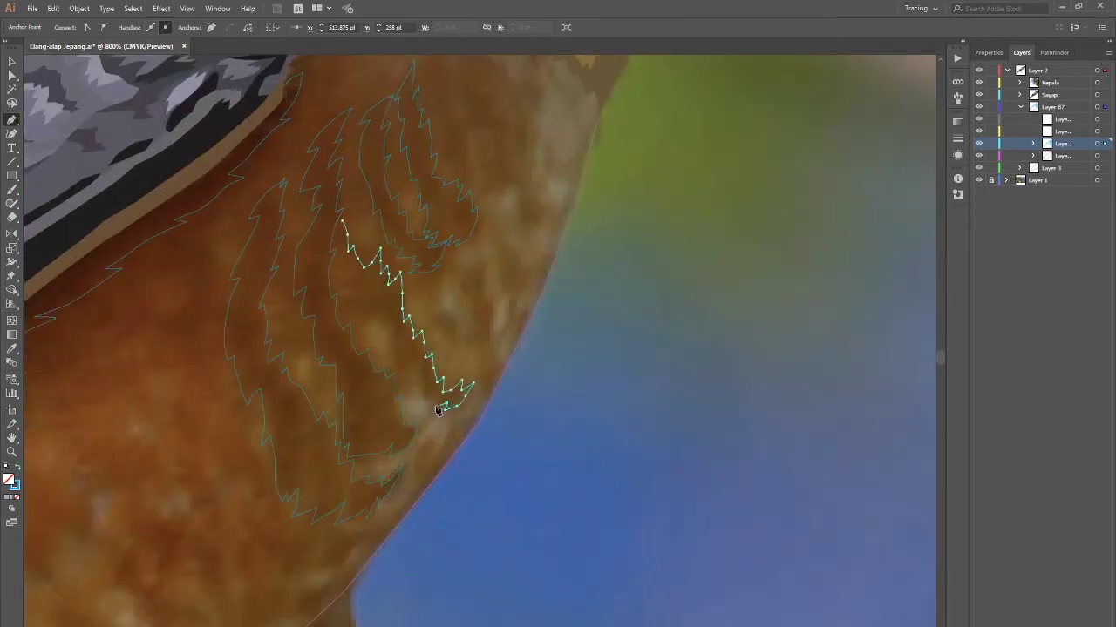
left_click(397, 366)
left_click(389, 322)
left_click(383, 303)
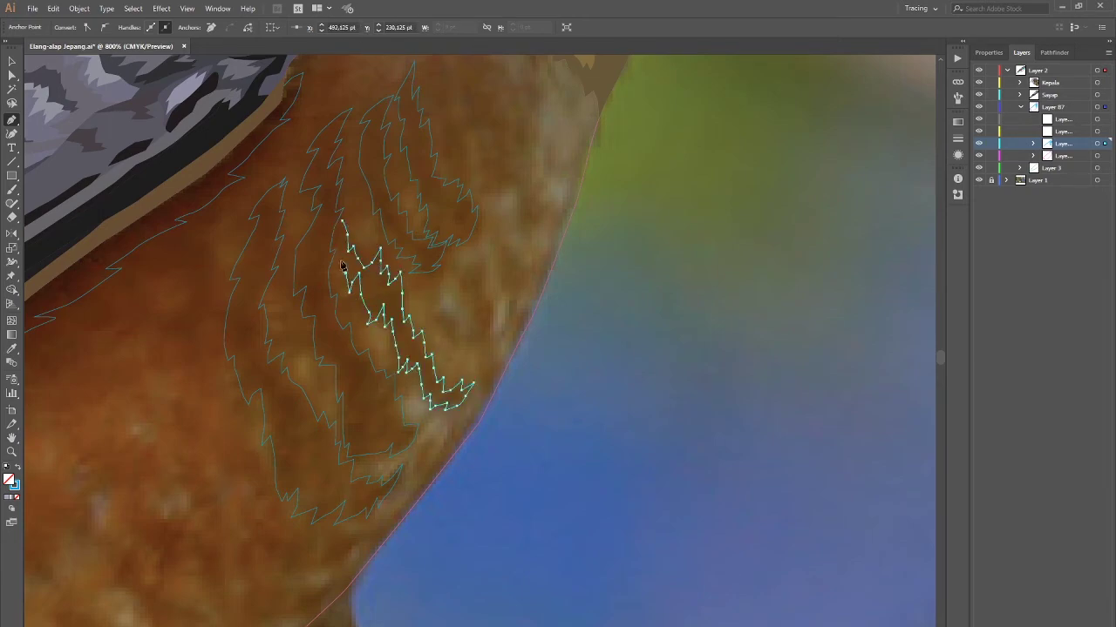
left_click(343, 223)
Step: Outline another small zigzag marking running up and left, and close it
scroll(344, 262, "down", 1)
scroll(348, 321, "down", 2)
scroll(348, 322, "up", 3)
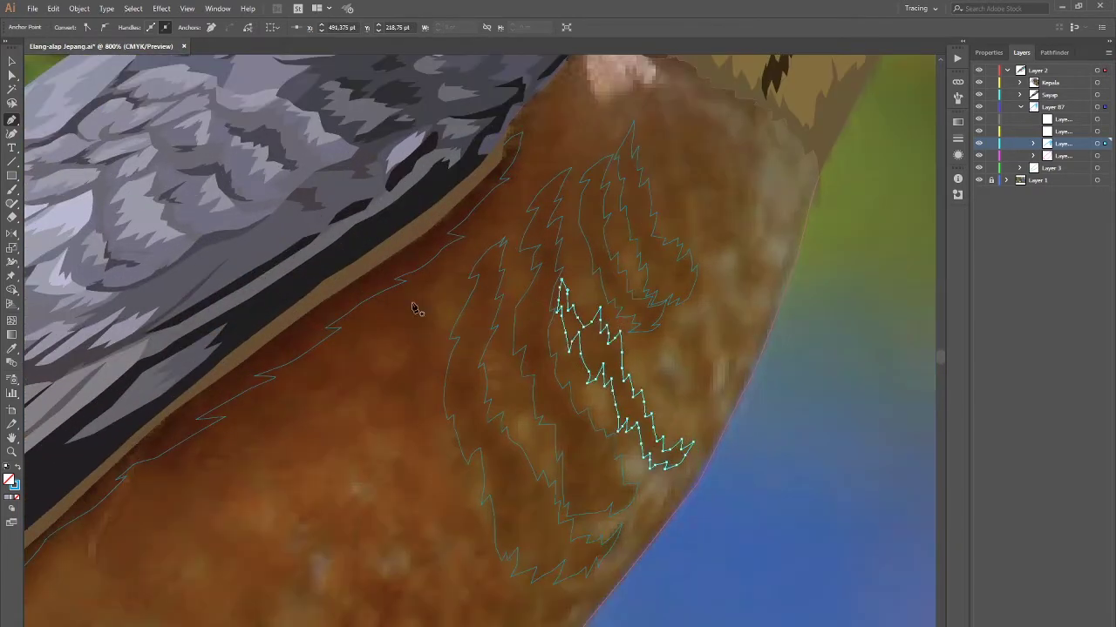
left_click_drag(433, 312, 429, 336)
left_click(415, 358)
left_click(407, 324)
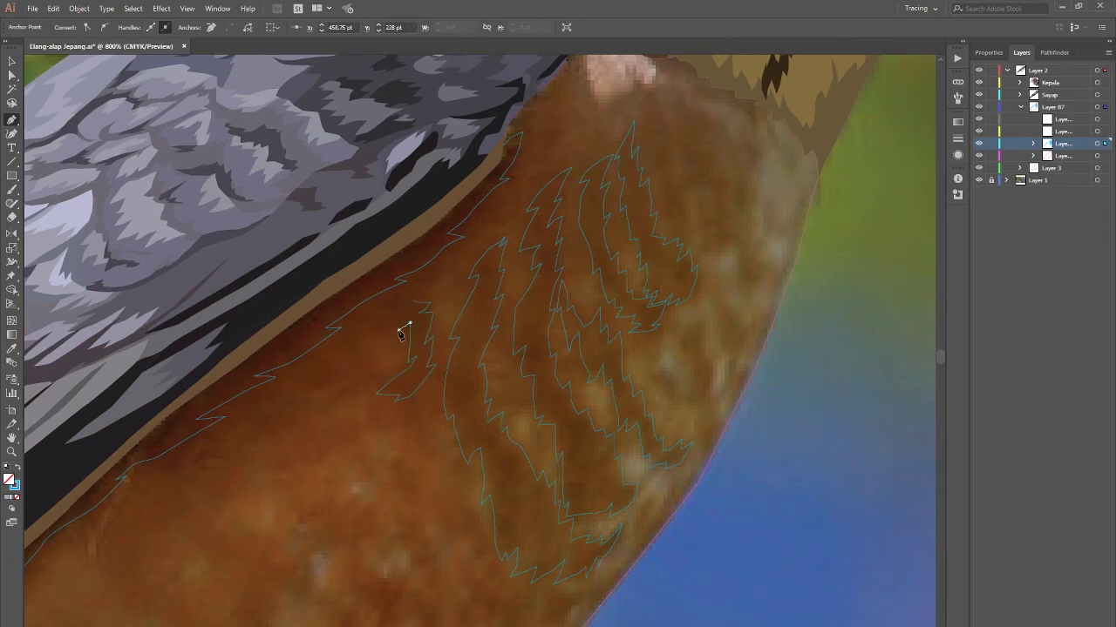
left_click(398, 331)
left_click(386, 306)
left_click(375, 326)
left_click(361, 325)
left_click(402, 301)
scroll(404, 331, "down", 4)
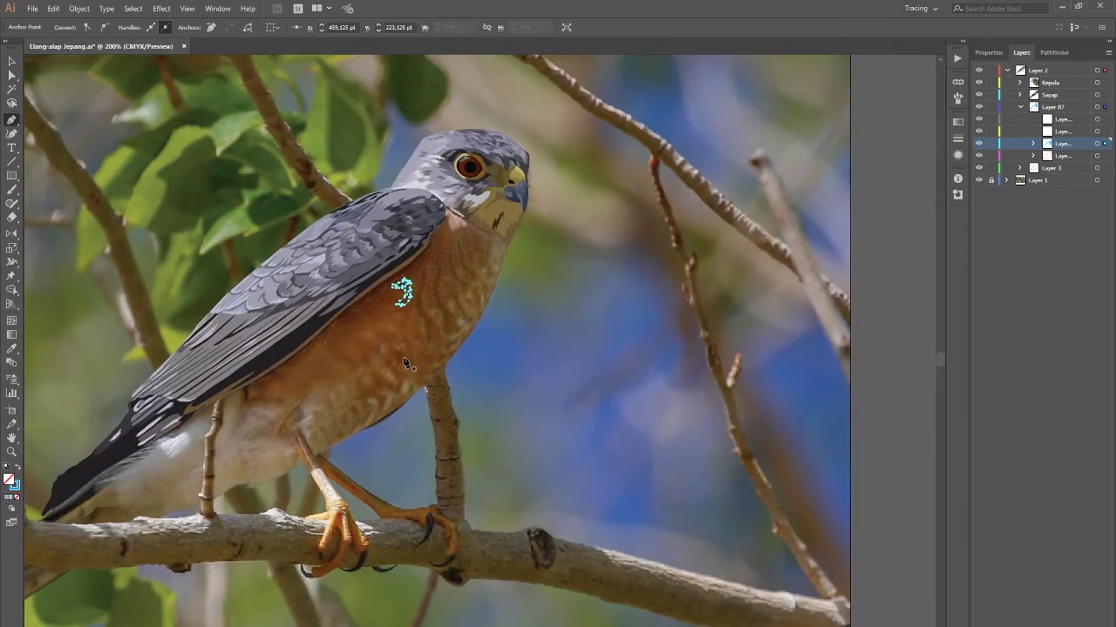
Step: Trace a closed zigzag outline around a lower-breast marking with the Pen tool
scroll(421, 316, "up", 1)
scroll(389, 327, "up", 2)
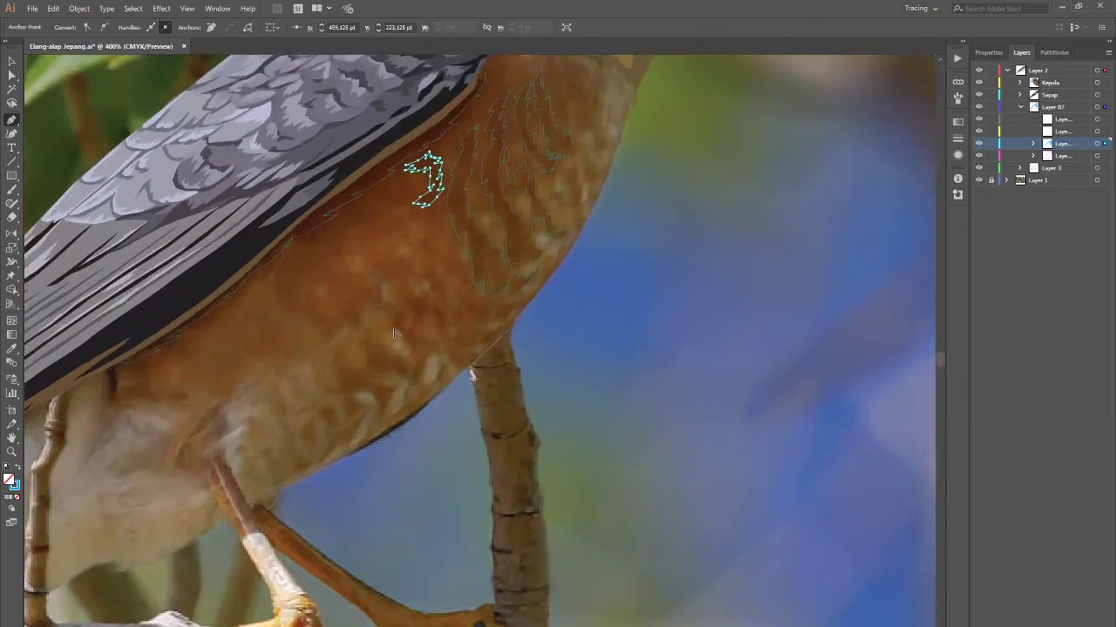
scroll(410, 323, "up", 1)
scroll(401, 288, "up", 1)
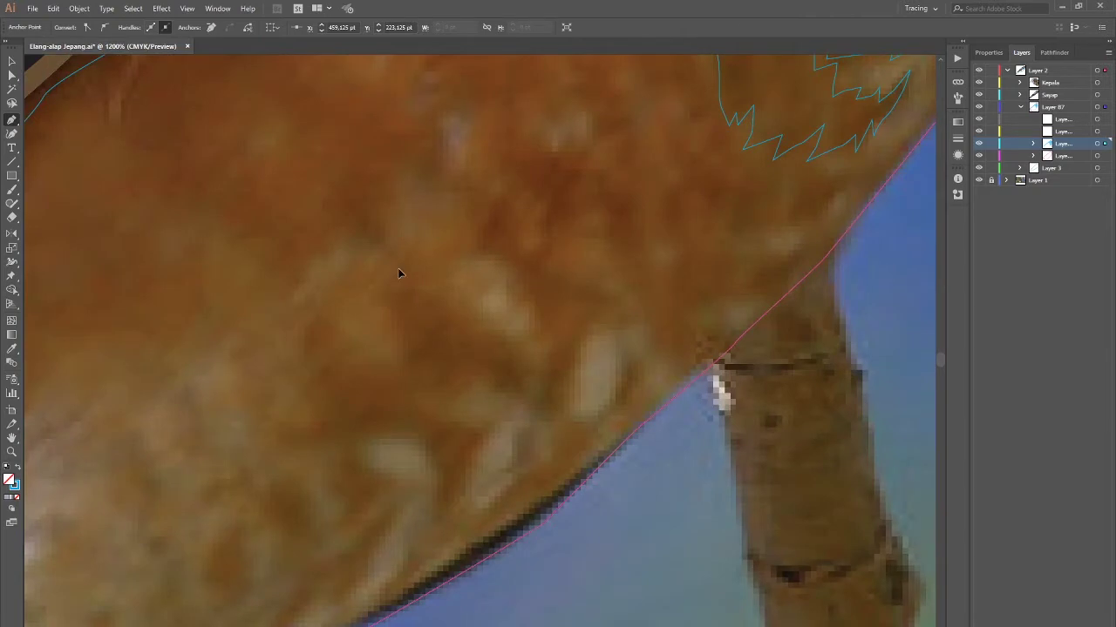
left_click(432, 391)
left_click(477, 373)
left_click(492, 388)
left_click(513, 381)
left_click(535, 369)
left_click(518, 356)
left_click(421, 301)
Step: Start a new small marking outline and zigzag its anchors downward
scroll(528, 313, "down", 2)
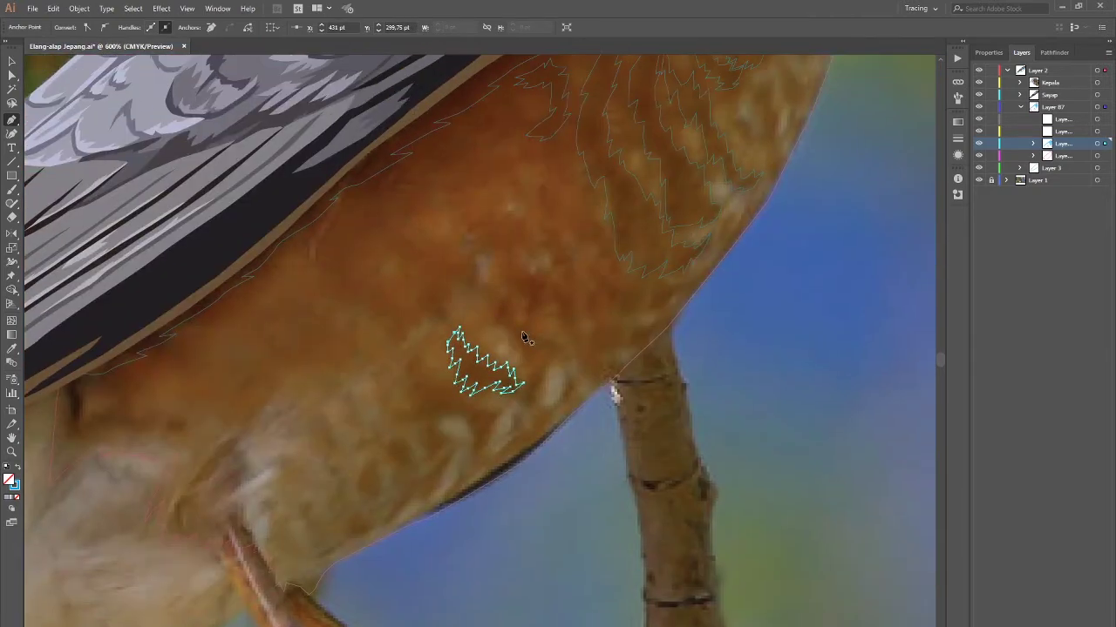
scroll(536, 325, "up", 3)
left_click(488, 310)
left_click(478, 317)
left_click(486, 286)
left_click(452, 343)
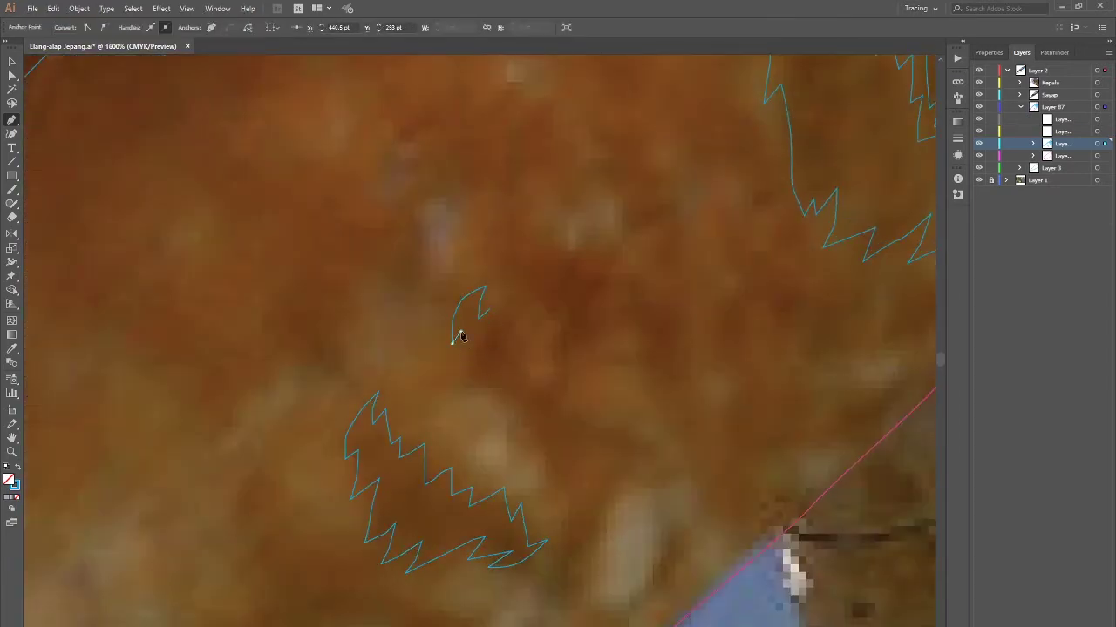
left_click(529, 425)
left_click(544, 438)
left_click(542, 483)
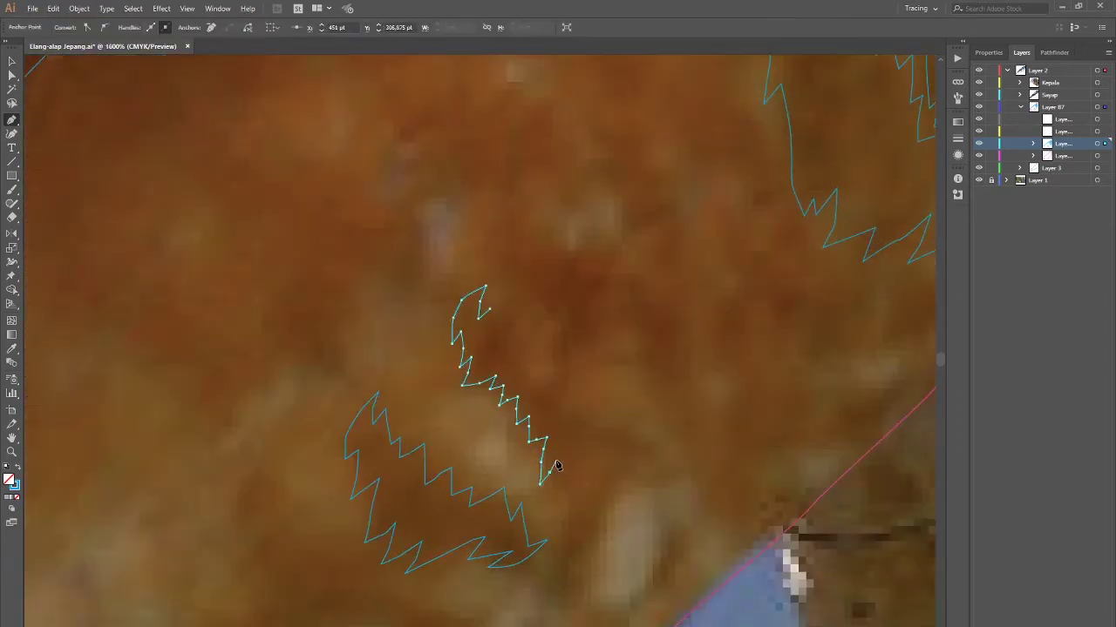
Step: Curve that outline up to the right, zigzag it back left, and close it
left_click_drag(553, 466, 511, 376)
left_click(530, 397)
left_click(524, 450)
left_click(518, 475)
left_click_drag(600, 375, 613, 360)
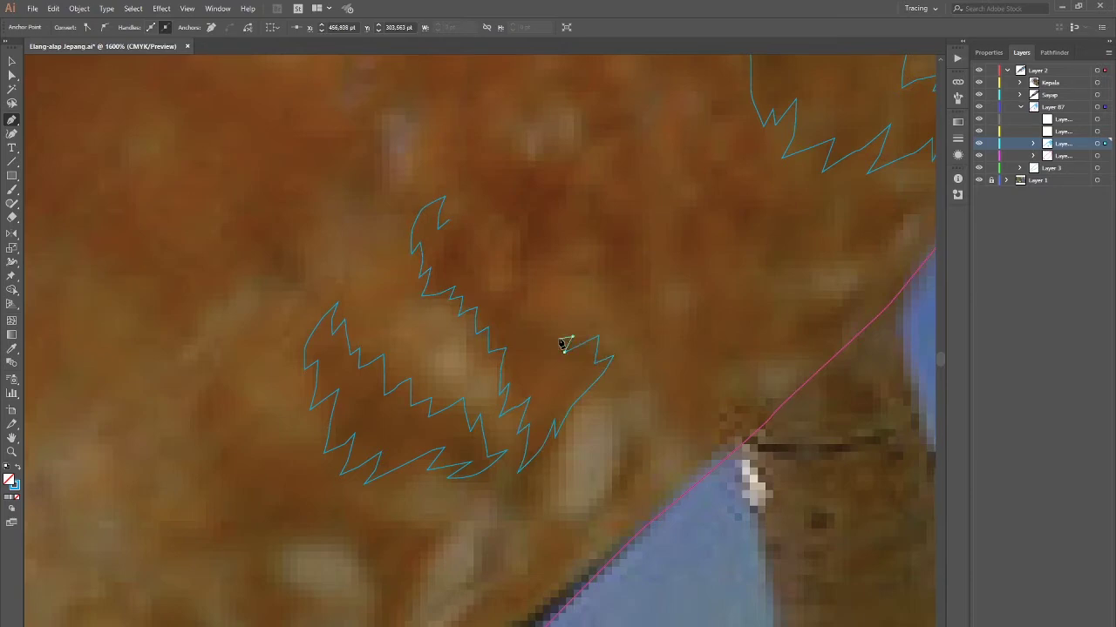
left_click(562, 345)
left_click(550, 321)
left_click(539, 328)
left_click(528, 303)
left_click(519, 284)
left_click(494, 282)
left_click(452, 233)
Step: Outline the marking above with a curved start and zigzag points running right, then close it
scroll(475, 297, "down", 4)
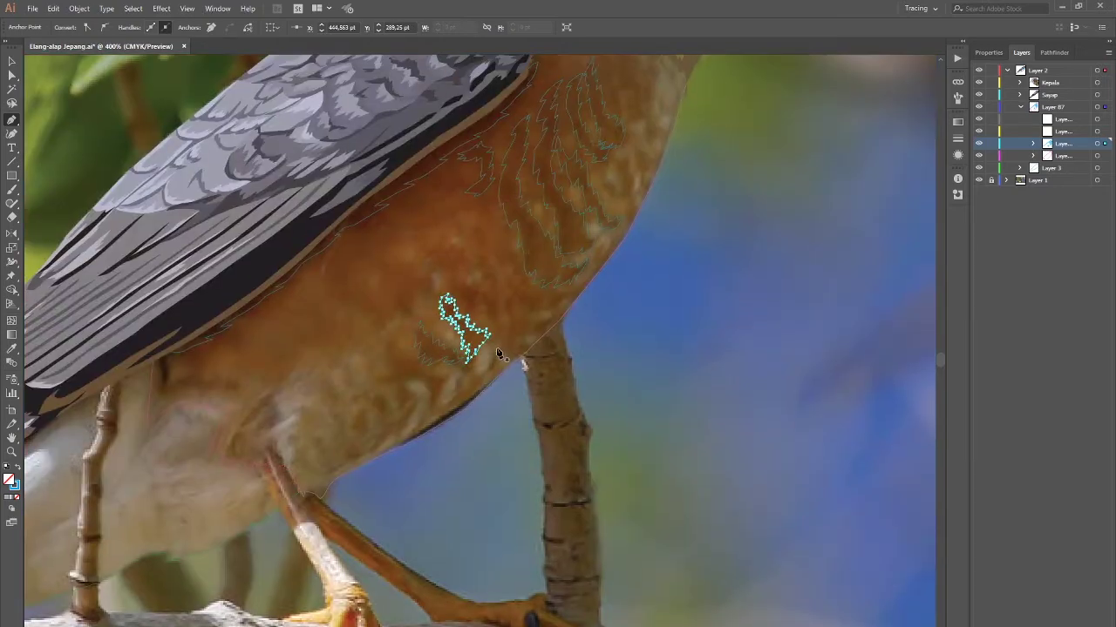
scroll(486, 252, "up", 3)
left_click(407, 245)
left_click_drag(396, 281, 410, 279)
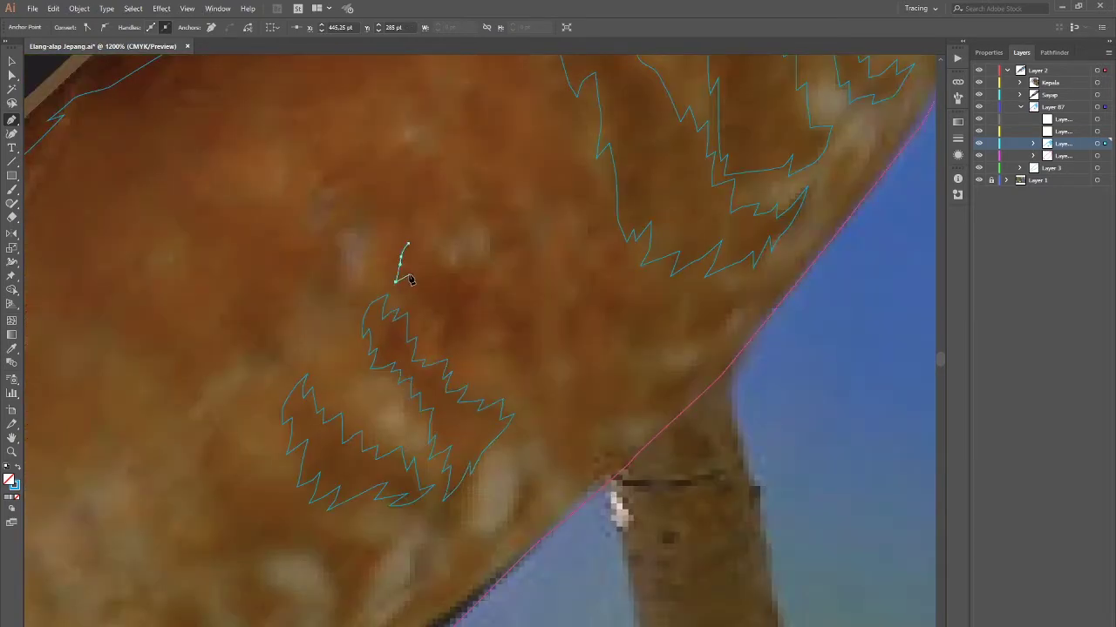
left_click(459, 335)
left_click(475, 328)
left_click(489, 324)
left_click(503, 319)
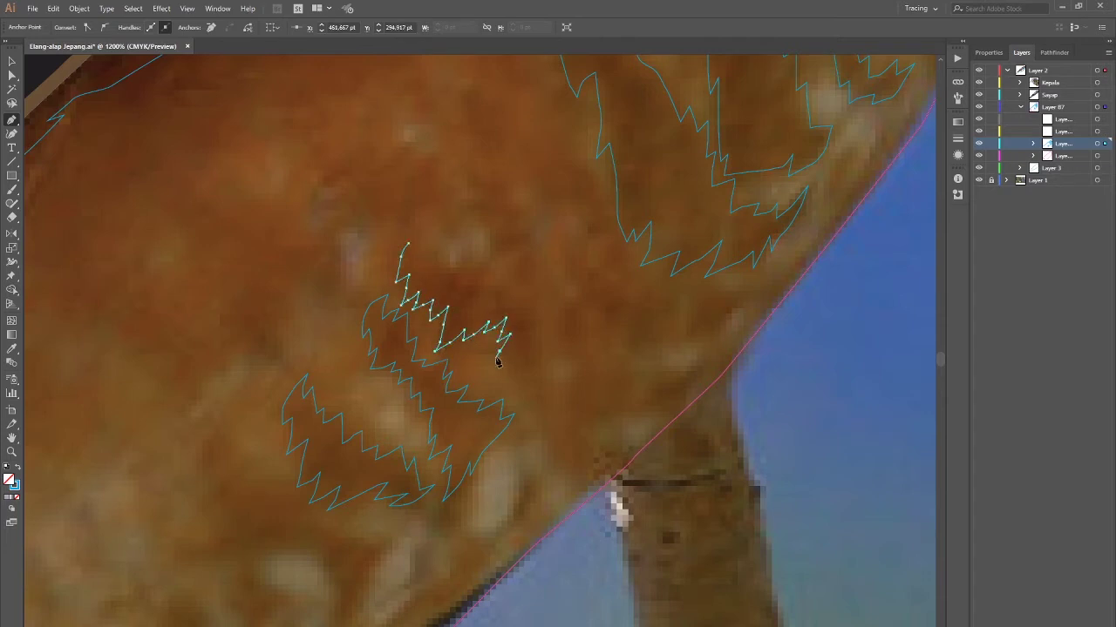
left_click(498, 357)
left_click(514, 353)
left_click(542, 350)
left_click(531, 333)
left_click(528, 301)
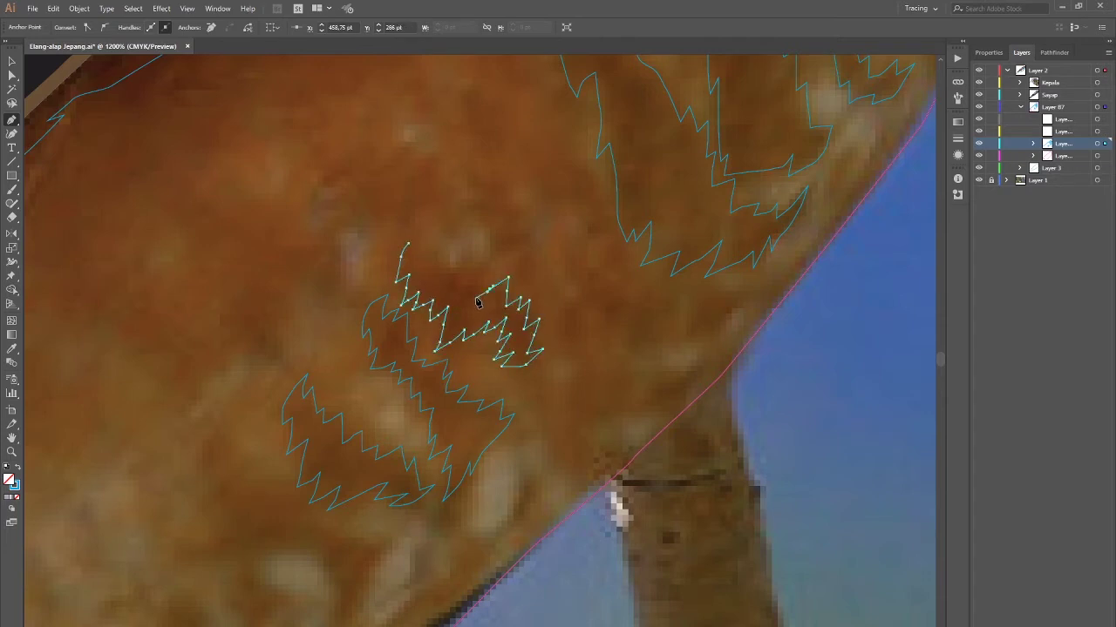
left_click(407, 245)
Step: Trace a small closed four-anchor outline around a breast marking
scroll(436, 295, "down", 3)
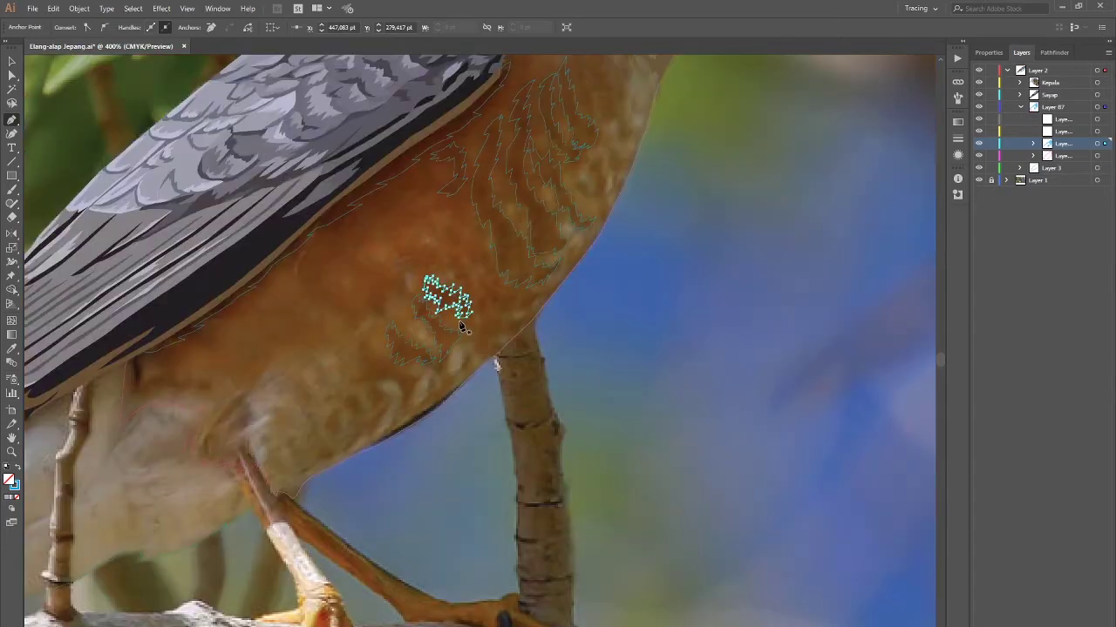
scroll(460, 331, "up", 2)
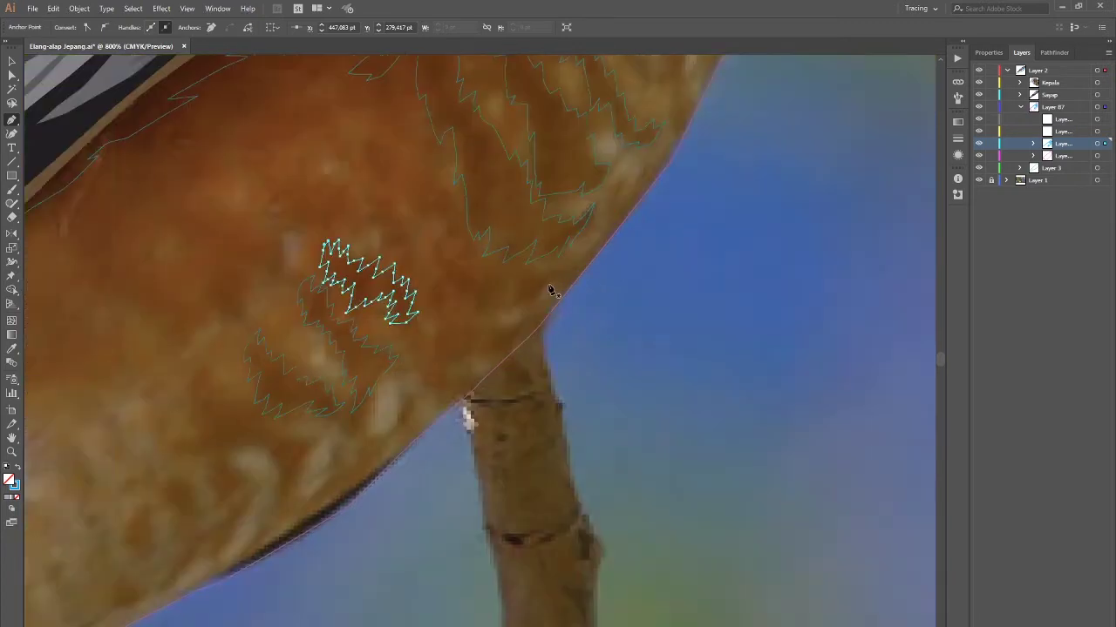
scroll(548, 291, "up", 5)
scroll(439, 425, "up", 2)
left_click(427, 348)
left_click(420, 384)
left_click(423, 401)
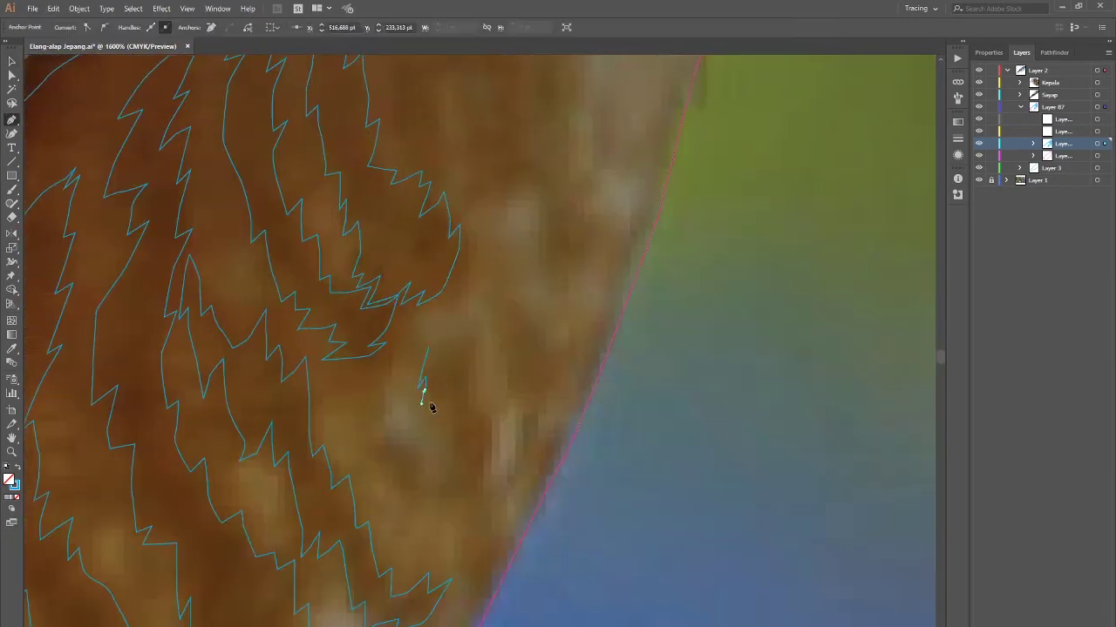
left_click(427, 347)
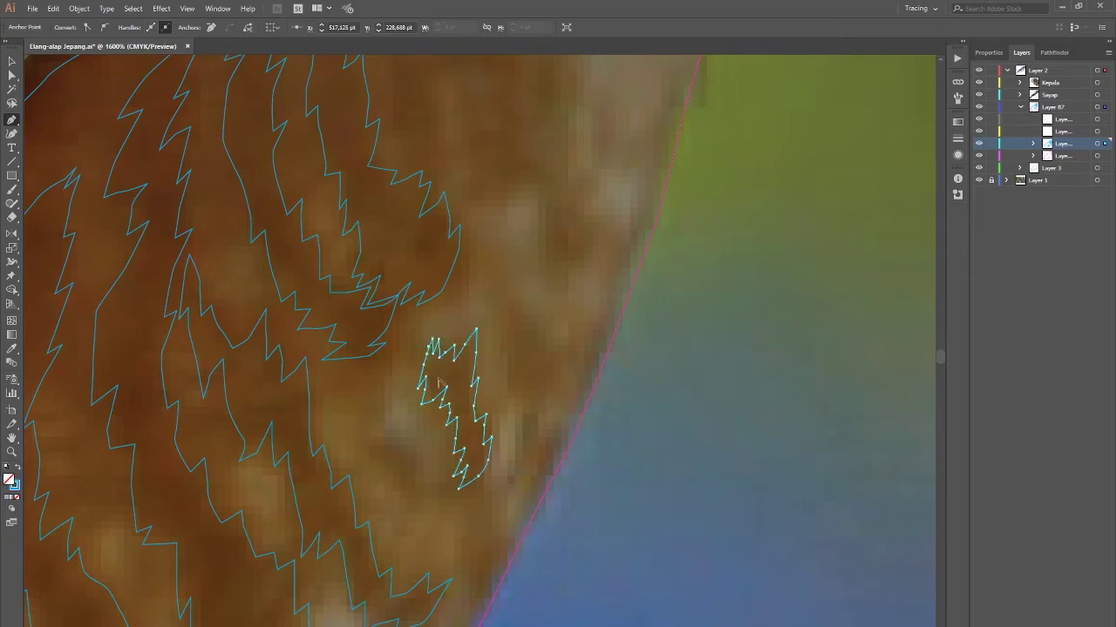
Step: Trace a closed zigzag outline down one chest marking and back up its right side
scroll(447, 398, "down", 3)
scroll(387, 448, "up", 3)
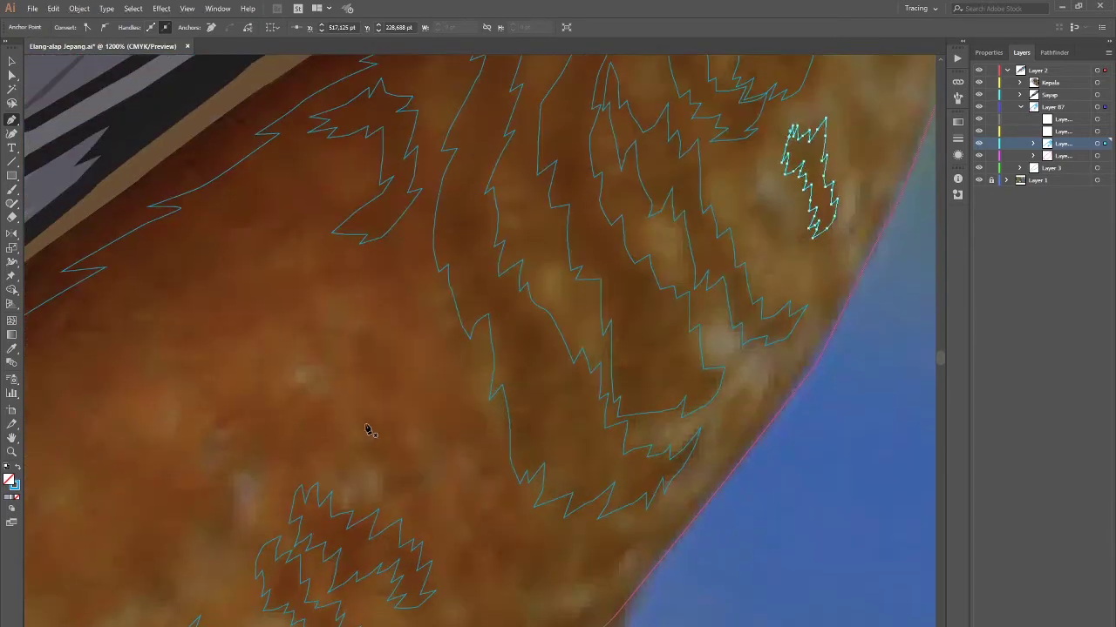
left_click(359, 404)
left_click(366, 429)
left_click(352, 458)
left_click(384, 479)
left_click(400, 505)
left_click(402, 527)
left_click(427, 512)
left_click(425, 477)
left_click(410, 449)
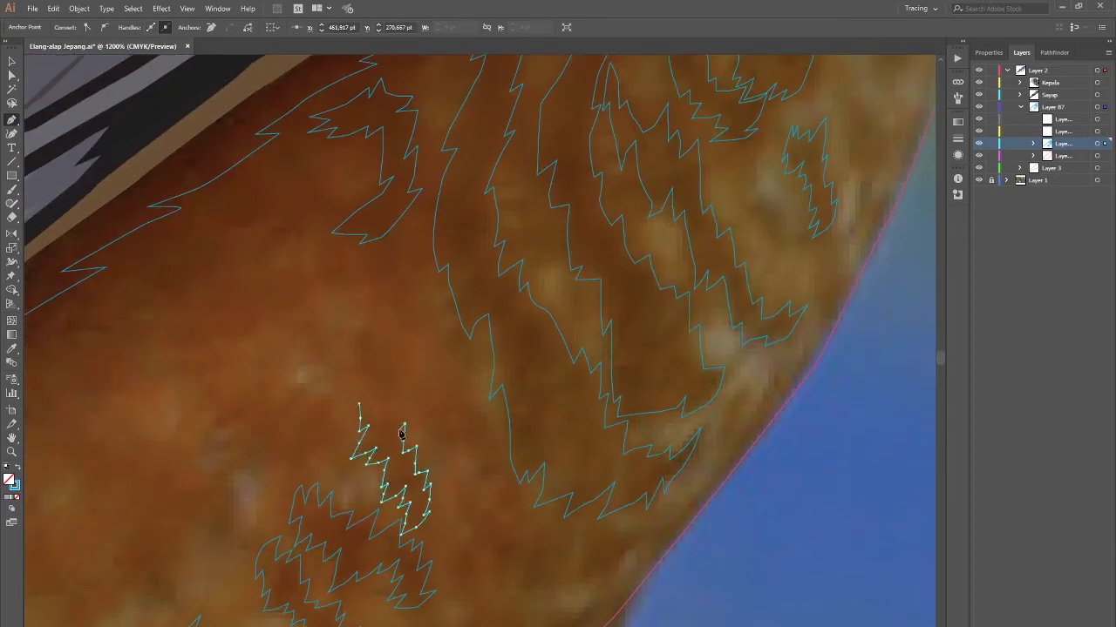
left_click(390, 418)
left_click(359, 404)
Step: Outline a small marking starting from a curved anchor and close it
scroll(434, 428, "down", 3)
scroll(434, 428, "right", 1)
left_click_drag(421, 381, 423, 396)
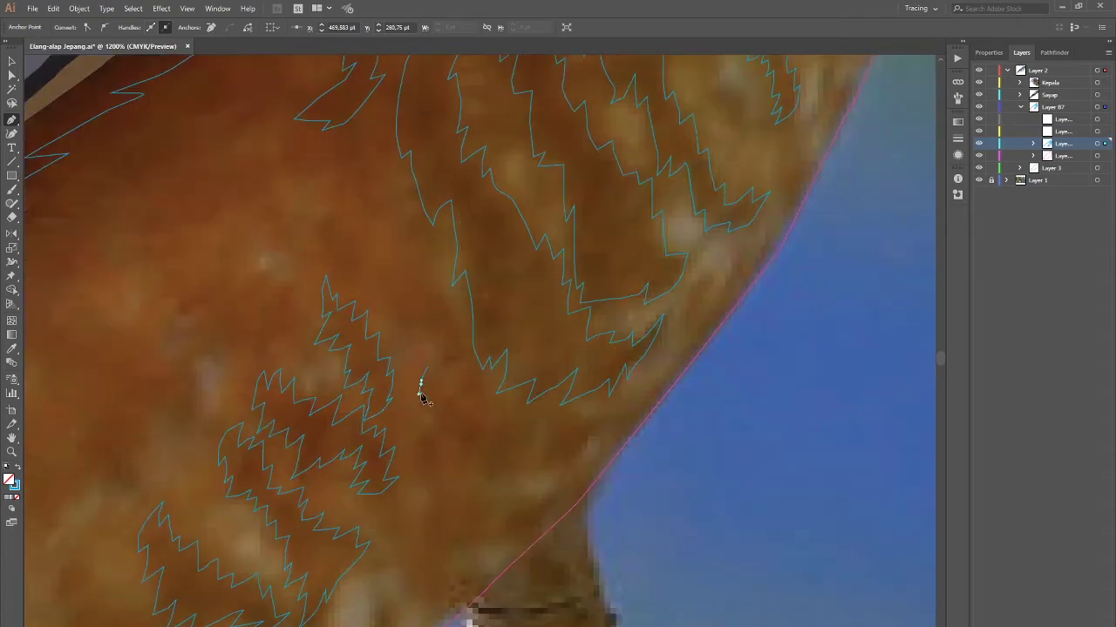
left_click(463, 410)
left_click(424, 368)
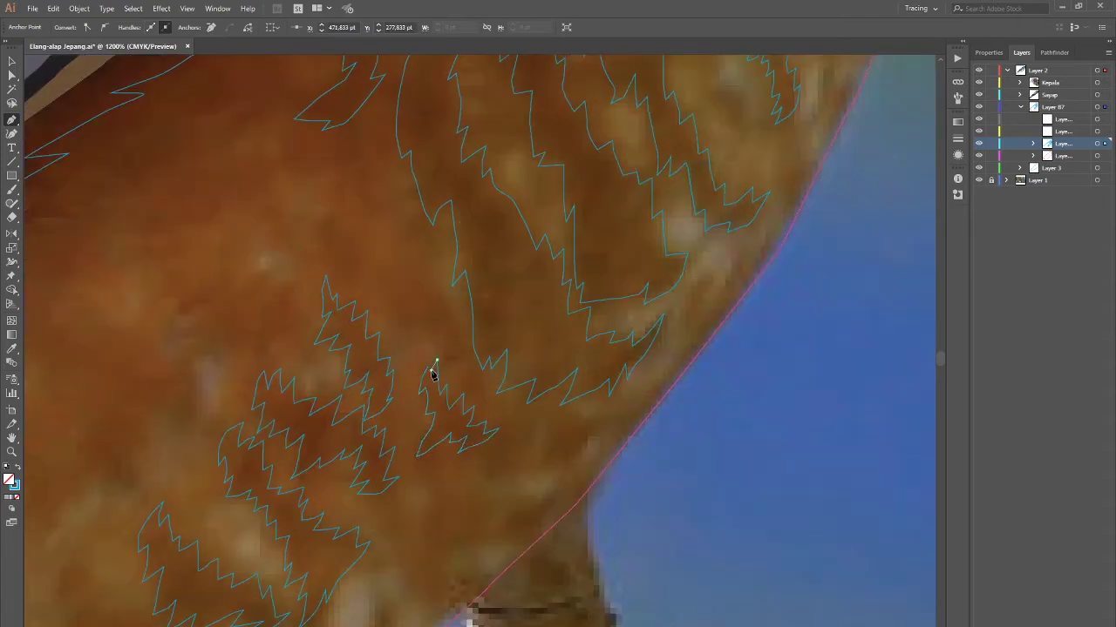
Step: Trace a closed zigzag marking built from curved anchors, then deselect it
scroll(435, 401, "down", 3)
scroll(435, 397, "up", 3)
left_click_drag(425, 389, 403, 427)
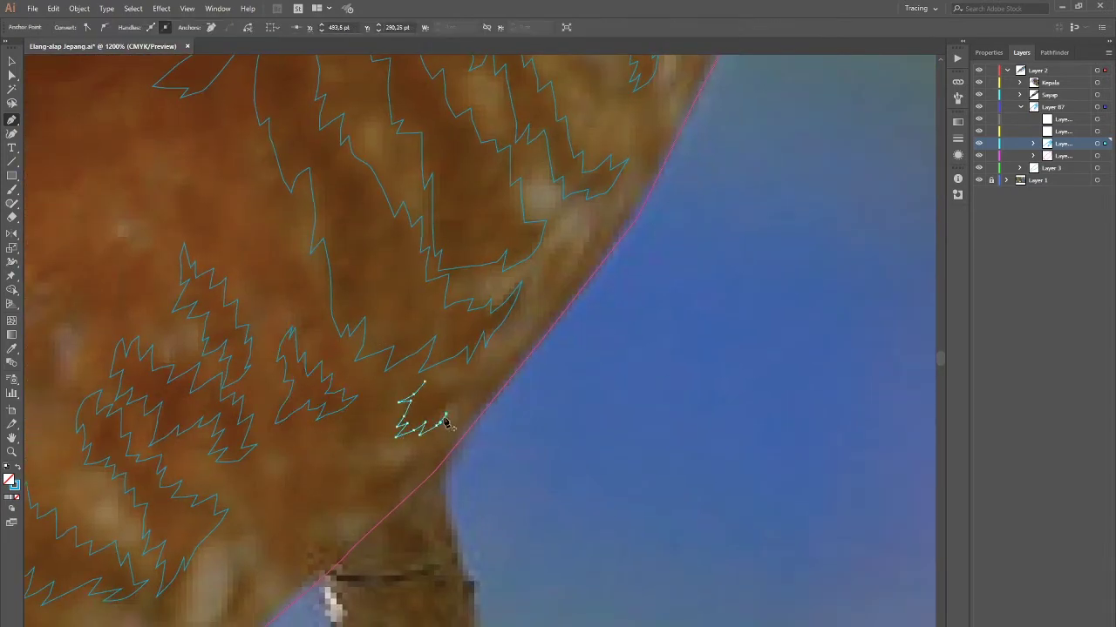
scroll(443, 394, "down", 2)
scroll(427, 393, "down", 2)
scroll(383, 393, "up", 2)
left_click_drag(376, 375, 372, 393)
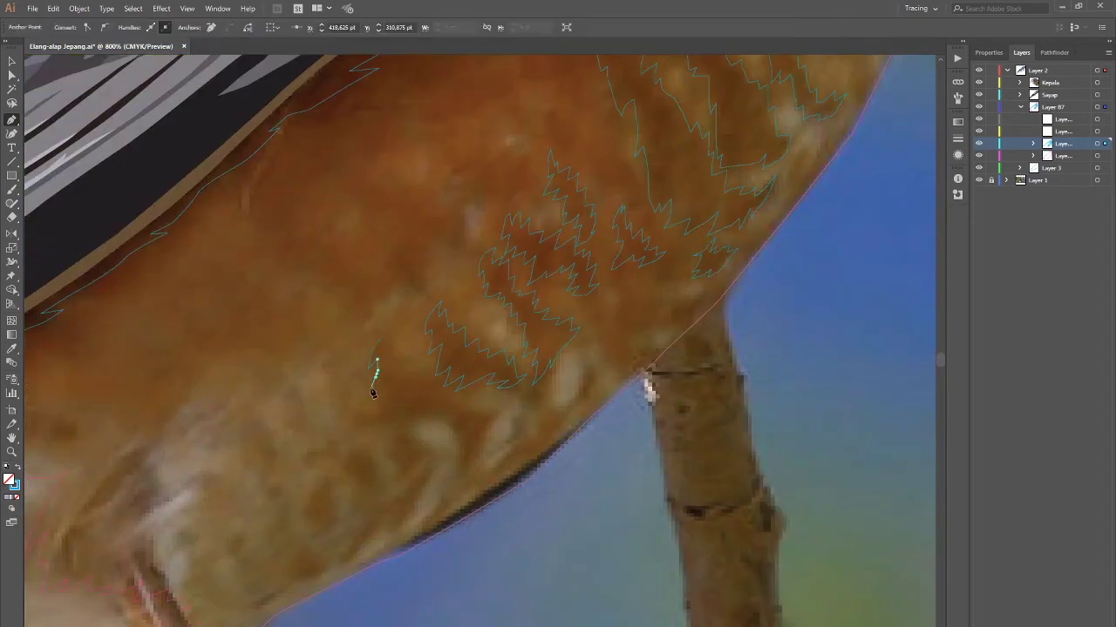
left_click_drag(447, 423, 452, 434)
left_click(499, 419)
scroll(433, 433, "down", 3)
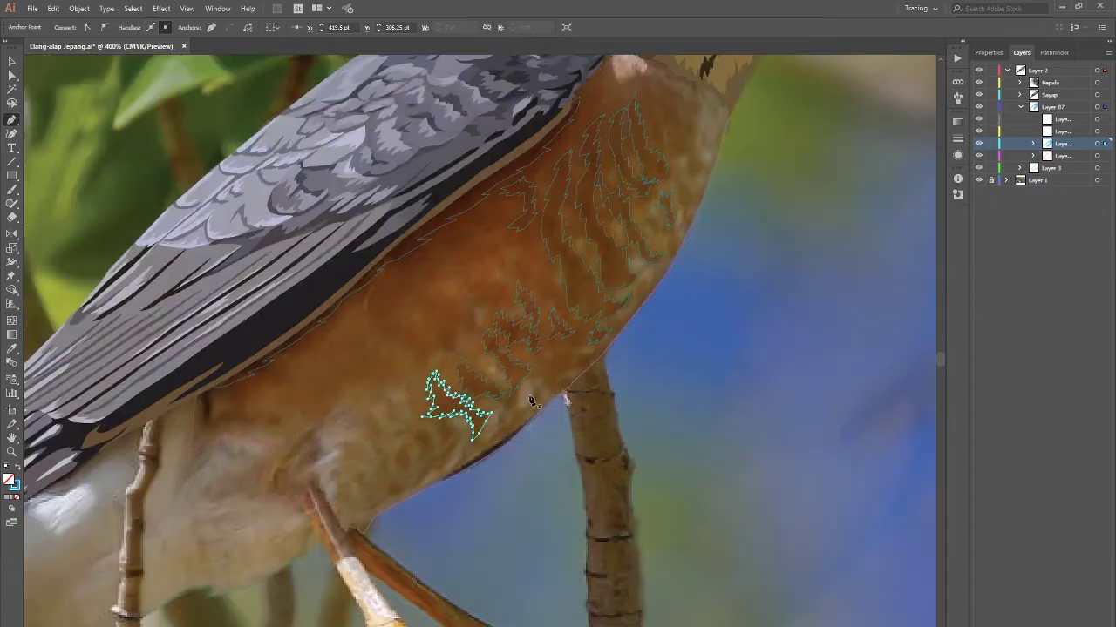
scroll(448, 409, "up", 2)
left_click(576, 448, "ctrl")
Step: Outline another small marking along its zigzag edge and close it
scroll(461, 402, "up", 2)
left_click(455, 394)
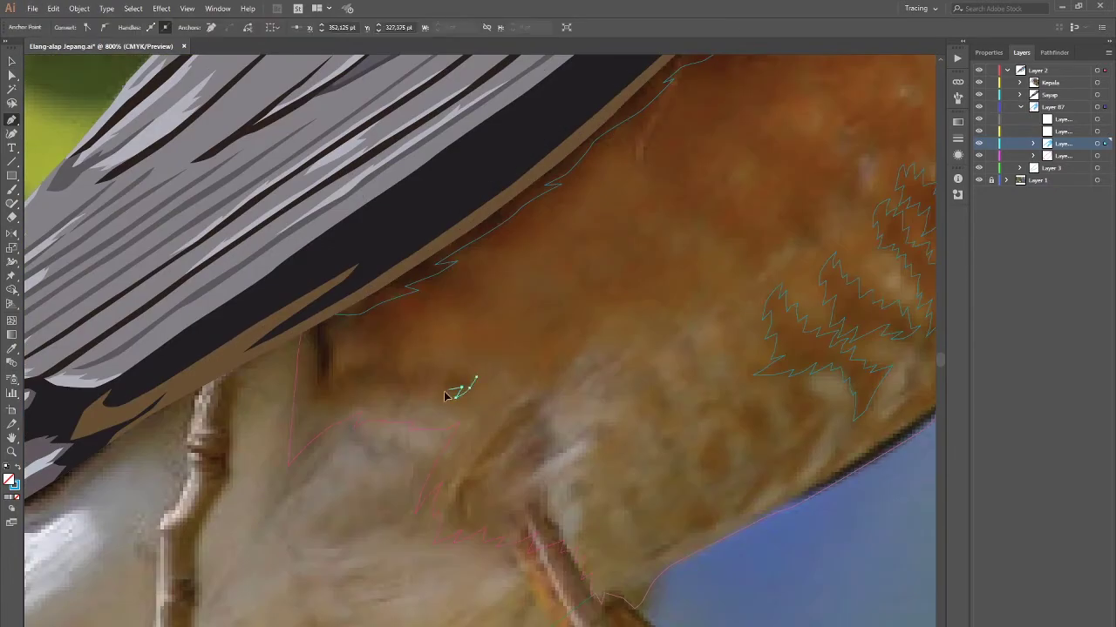
left_click(307, 396)
left_click(381, 352)
left_click(418, 363)
left_click(462, 368)
left_click(471, 384)
Step: Trace a further chest marking with a curved first segment, running up and back along its zigzag edge
scroll(477, 391, "down", 3)
scroll(476, 350, "up", 4)
left_click(483, 316)
left_click_drag(465, 351, 477, 350)
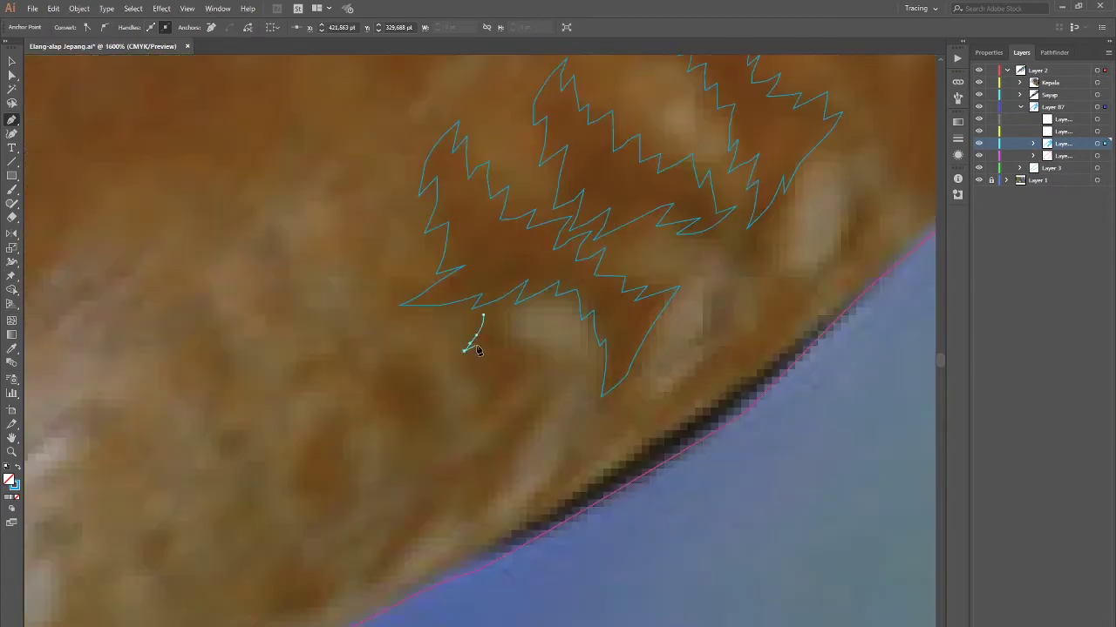
left_click(503, 401)
left_click(518, 382)
left_click(527, 370)
left_click(540, 352)
left_click(551, 352)
left_click(540, 366)
left_click(523, 356)
left_click(509, 343)
left_click(503, 325)
left_click(494, 311)
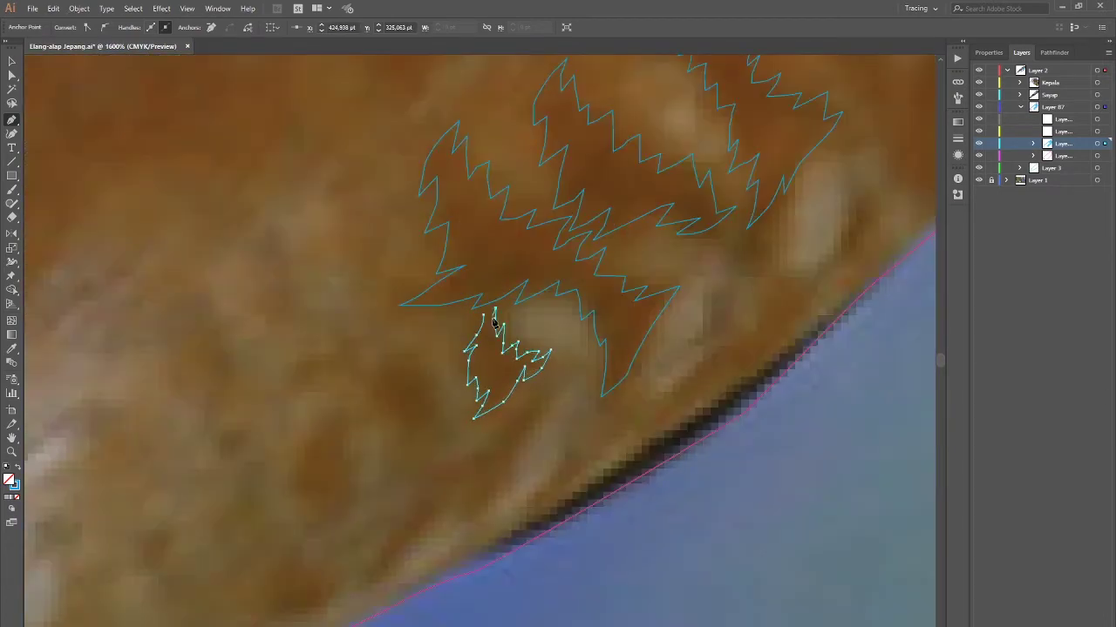
Step: Outline two small leaf-shaped markings lower on the chest, closing each at its start
scroll(549, 323, "down", 2)
left_click(460, 288)
left_click(446, 315)
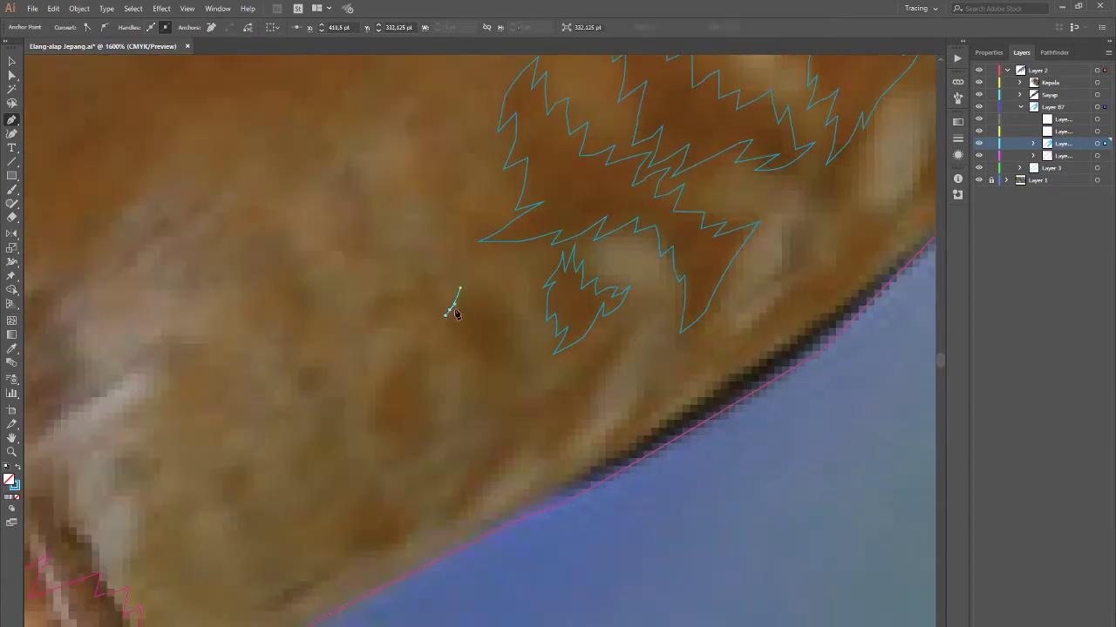
left_click(508, 353)
left_click(522, 338)
left_click(511, 314)
left_click(459, 288)
scroll(455, 367, "down", 2)
scroll(455, 367, "up", 1)
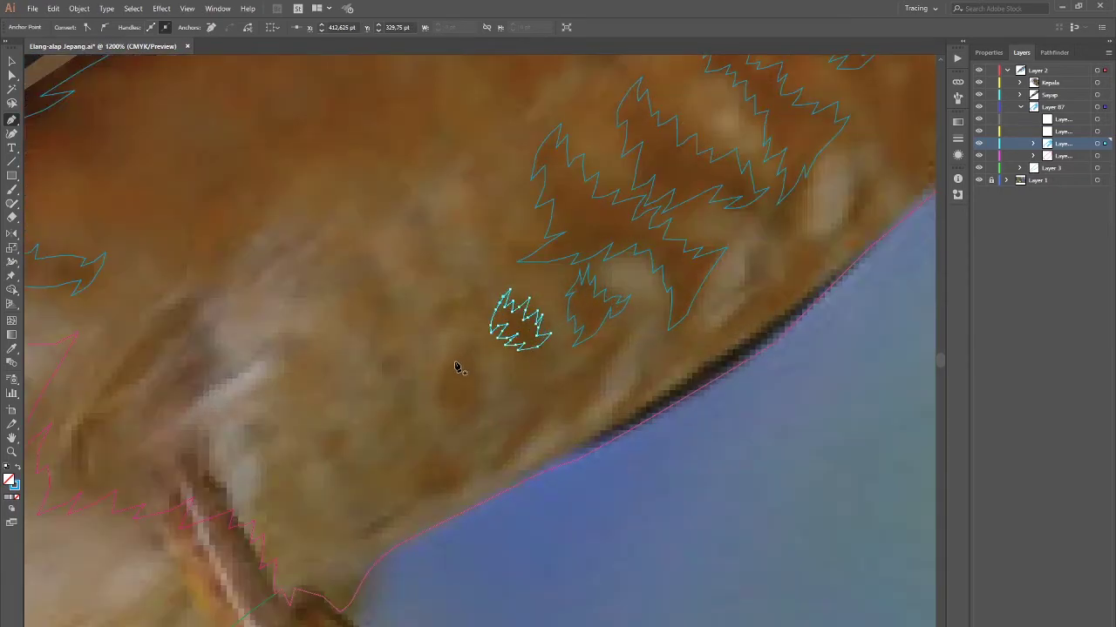
left_click(468, 334)
left_click(434, 386)
left_click(431, 401)
left_click(442, 401)
left_click(468, 334)
Step: Start the next marking's zigzag outline and extend it along the belly edge near the right leg
scroll(563, 418, "down", 2)
left_click(562, 245)
left_click(553, 272)
left_click(540, 285)
left_click(535, 305)
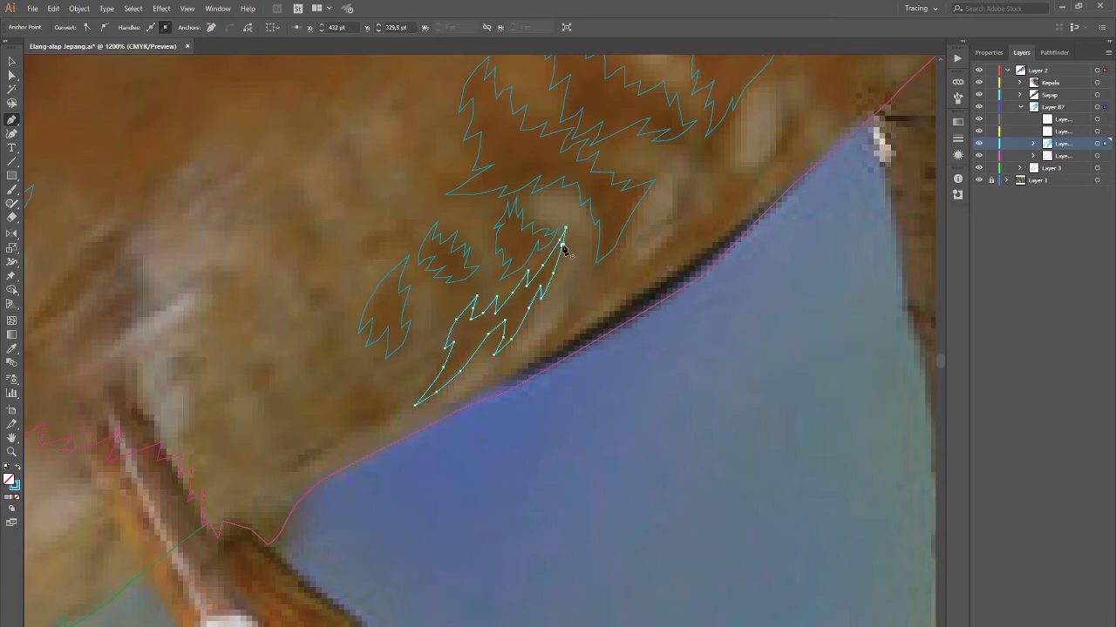
scroll(535, 277, "down", 2)
scroll(534, 277, "left", 3)
scroll(503, 403, "down", 3)
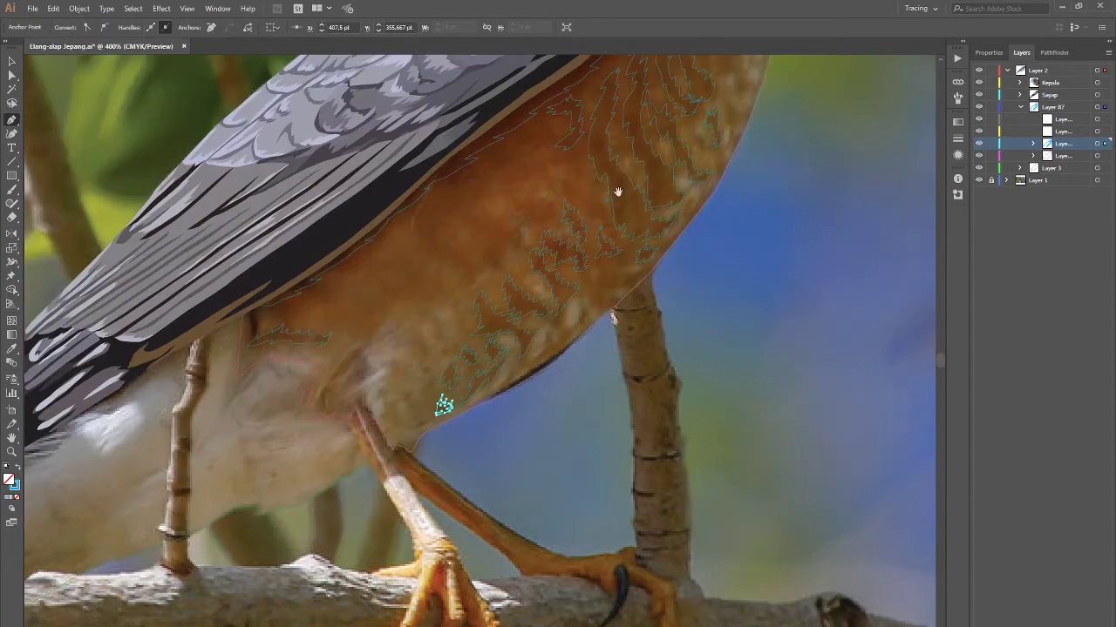
scroll(543, 392, "up", 2)
scroll(543, 391, "right", 2)
scroll(486, 398, "up", 2)
scroll(523, 366, "up", 1)
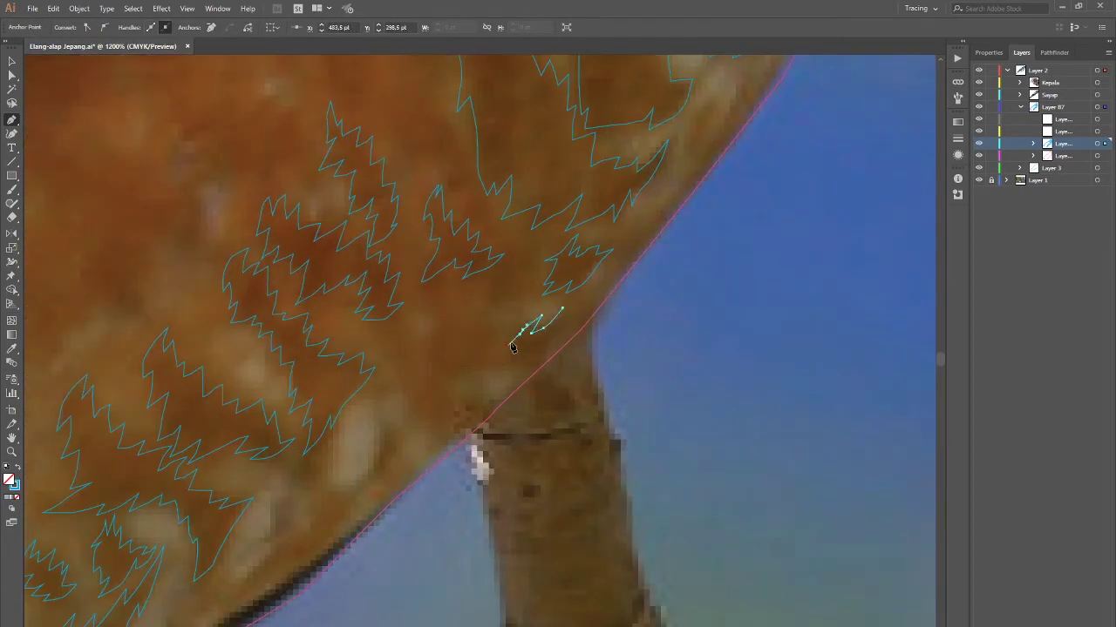
left_click(501, 421)
left_click(573, 376)
left_click(601, 325)
left_click(611, 297)
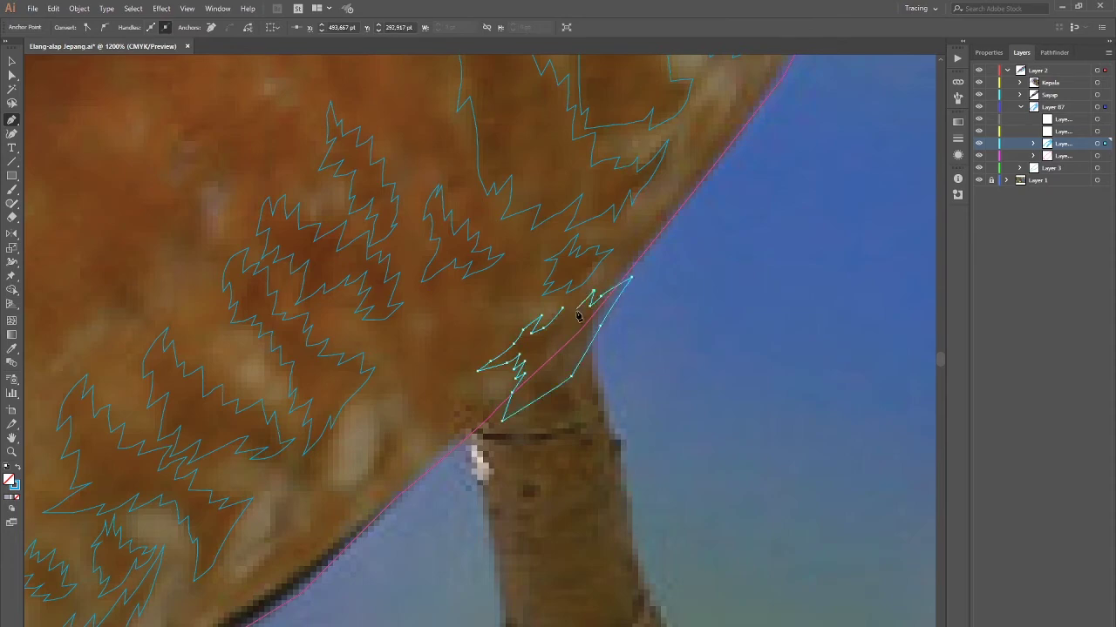
Step: Trace a closed zigzag outline around an upper-chest marking, then deselect it
scroll(601, 349, "down", 1)
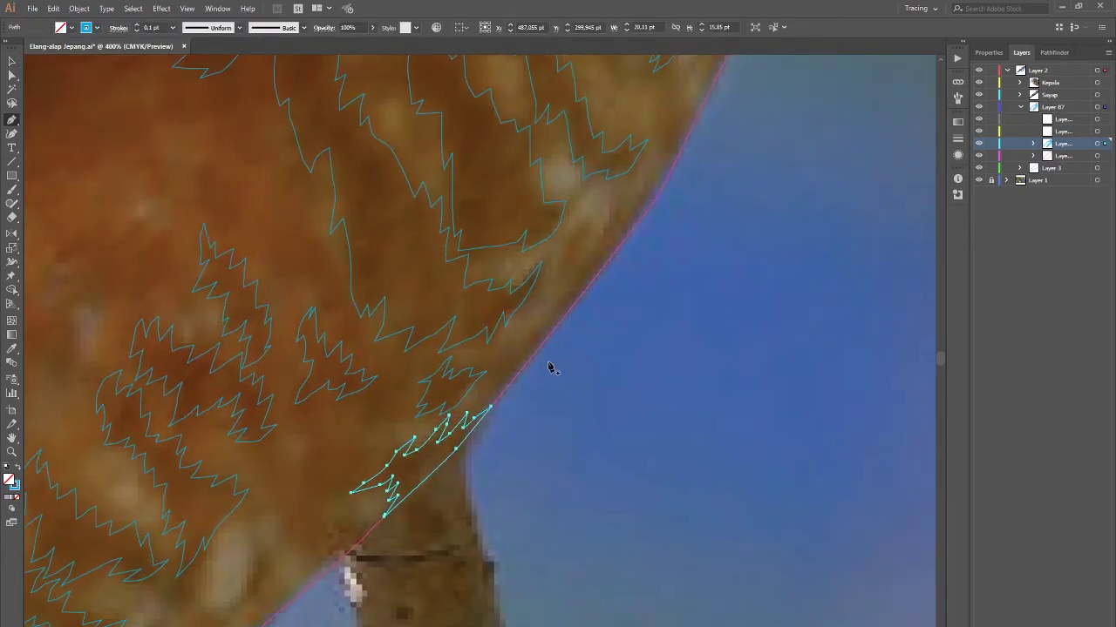
scroll(544, 357, "down", 2)
scroll(541, 348, "up", 2)
scroll(346, 181, "up", 2)
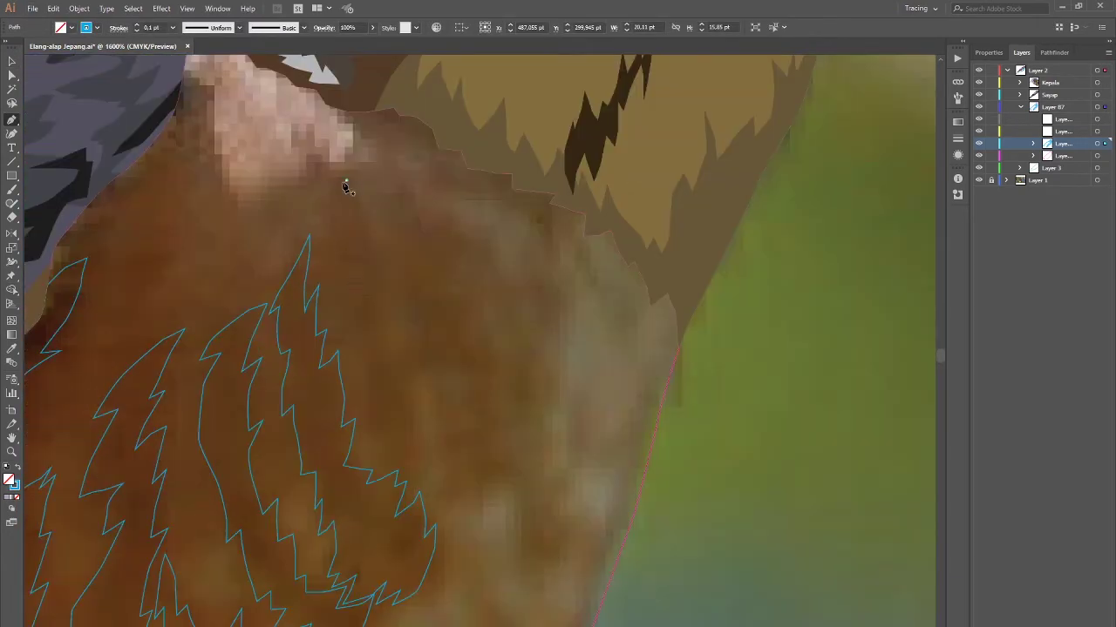
left_click(346, 181)
left_click(328, 217)
left_click(333, 260)
left_click(318, 270)
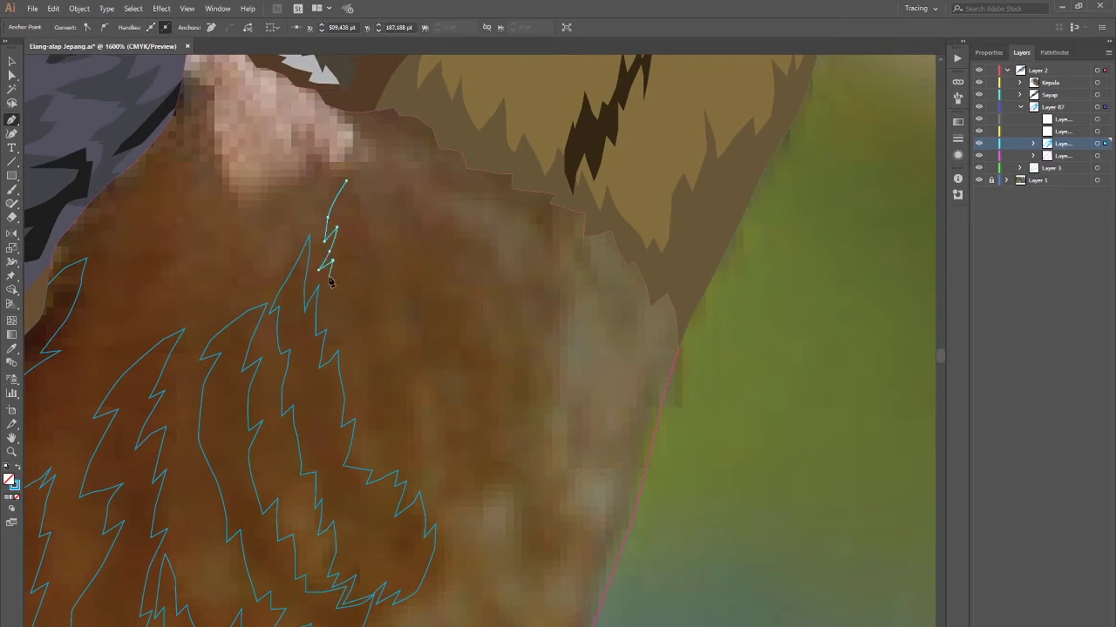
left_click(393, 440)
left_click(384, 316)
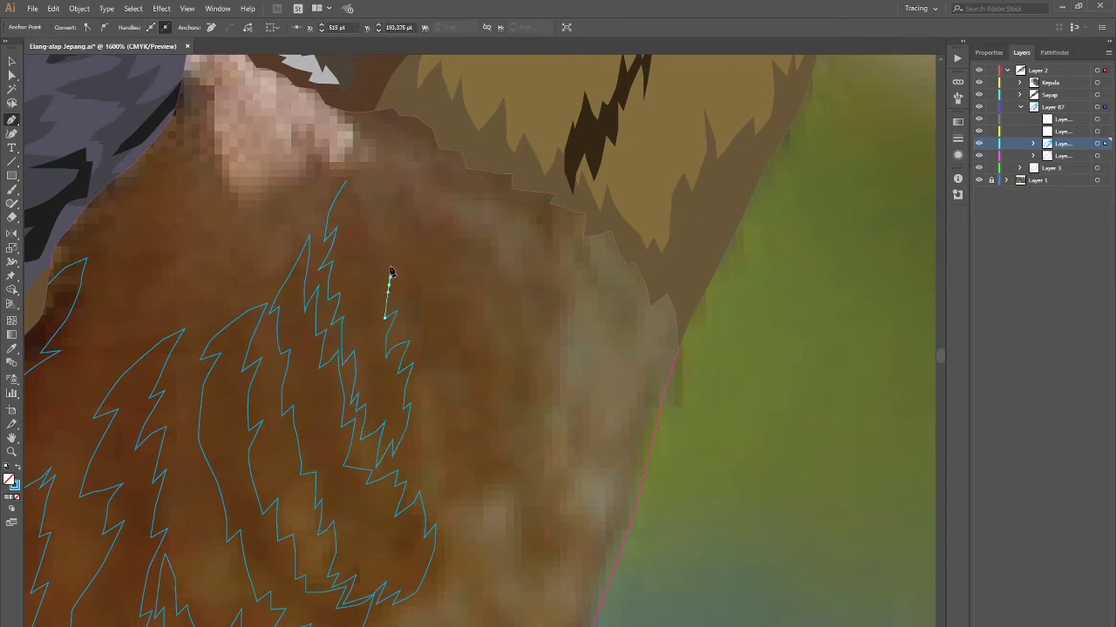
left_click(355, 180)
scroll(355, 181, "down", 5)
key("ctrl+shift+a")
Step: Outline another zigzag marking on the right side of the chest
scroll(665, 480, "up", 2)
scroll(580, 344, "up", 2)
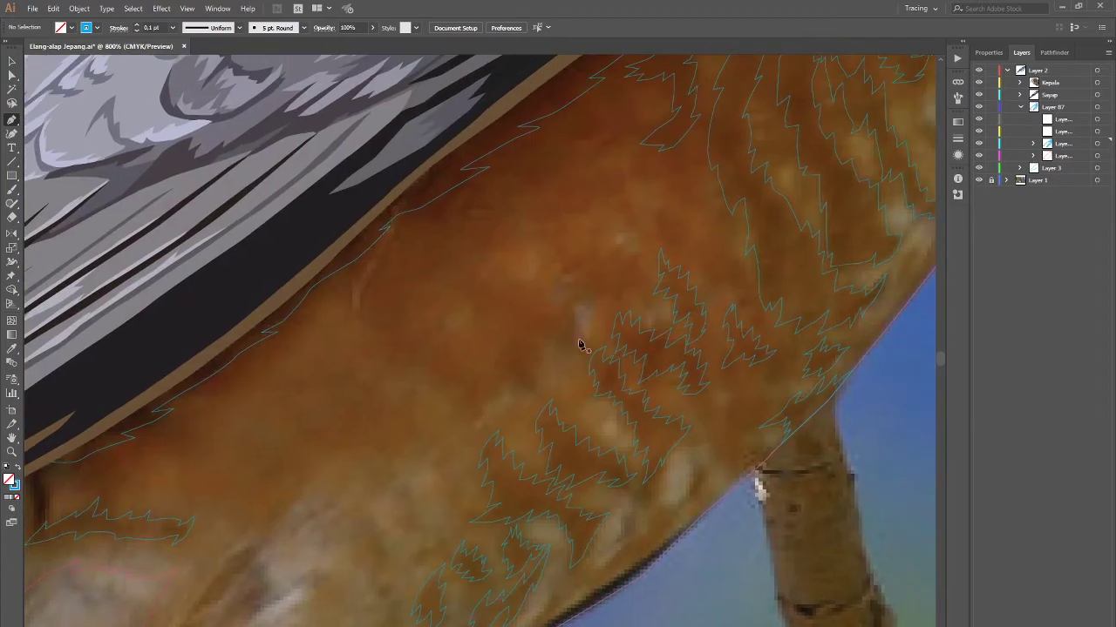
left_click(597, 281)
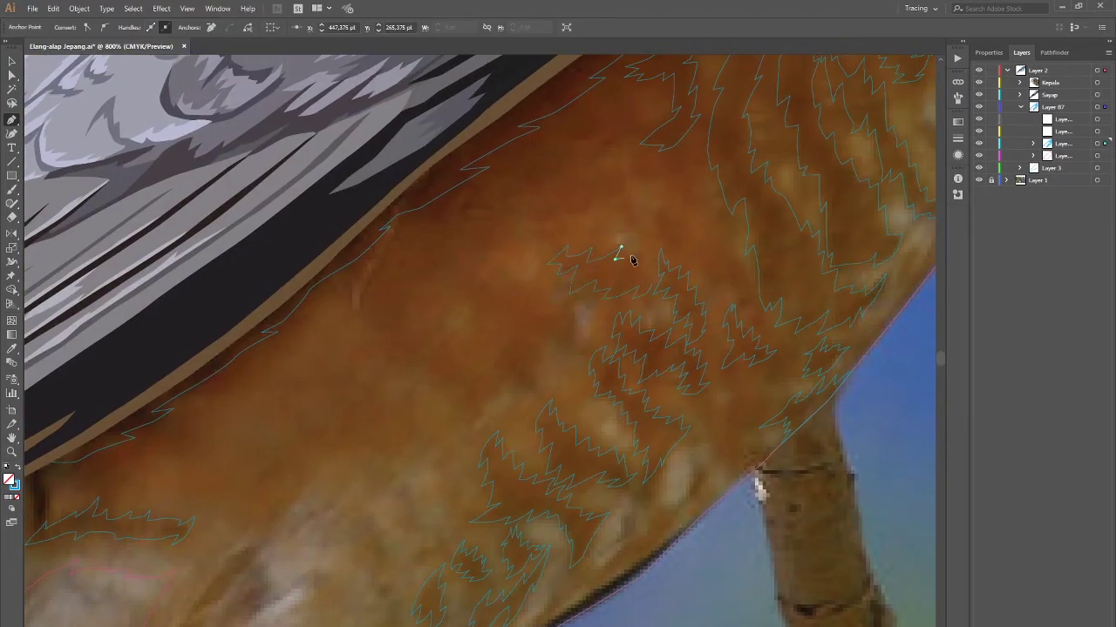
left_click(650, 277)
scroll(649, 277, "down", 2)
scroll(553, 340, "down", 3)
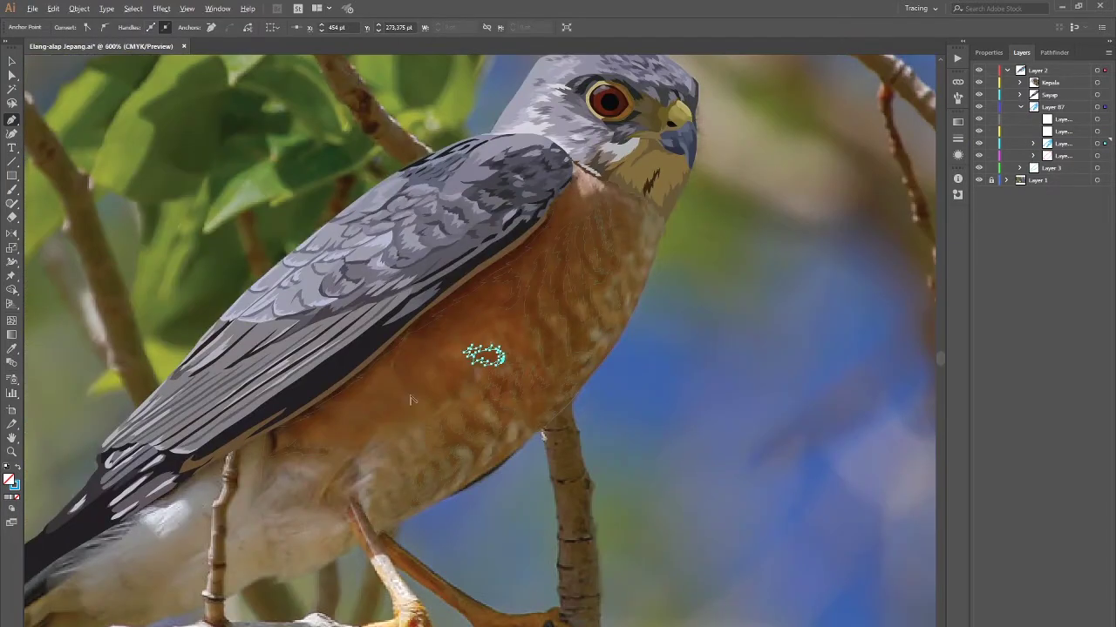
scroll(394, 345, "up", 4)
Step: Outline two more mid-chest markings, then return to selecting and clear the selection
left_click(390, 351)
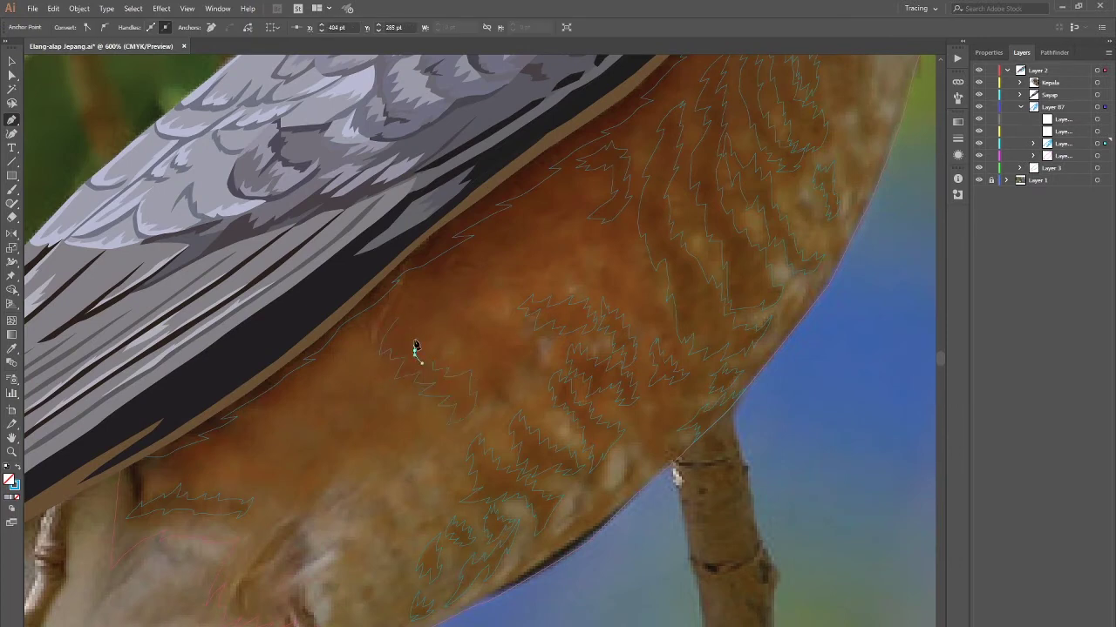
left_click(402, 313)
scroll(405, 331, "up", 1)
left_click(390, 346)
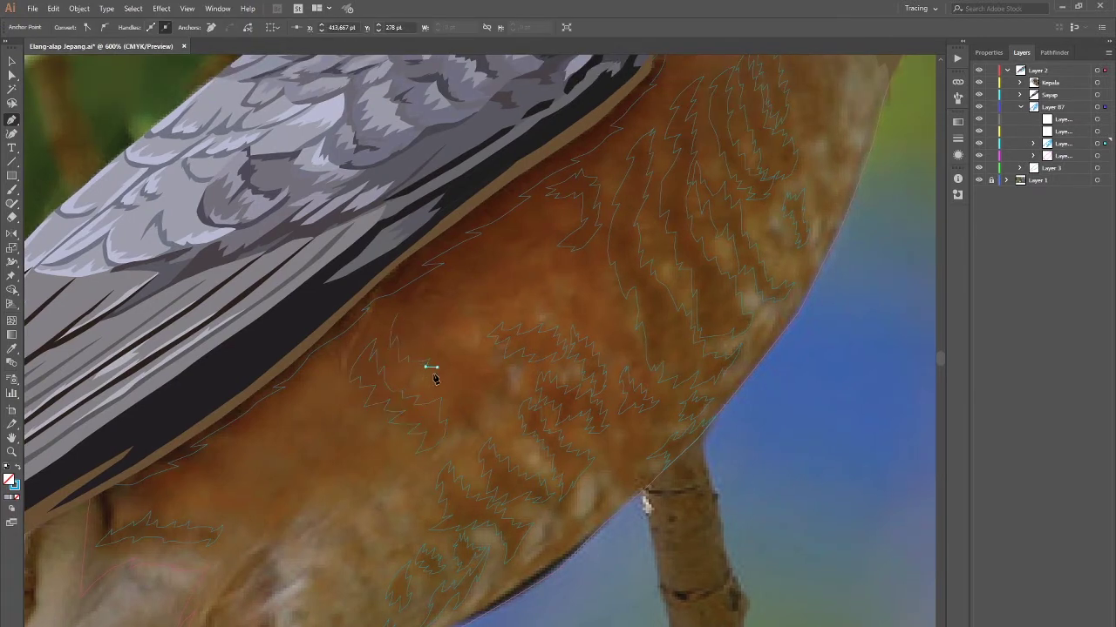
left_click(466, 362, "ctrl")
key("ctrl+0")
scroll(486, 366, "up", 3)
left_click(511, 354, "ctrl")
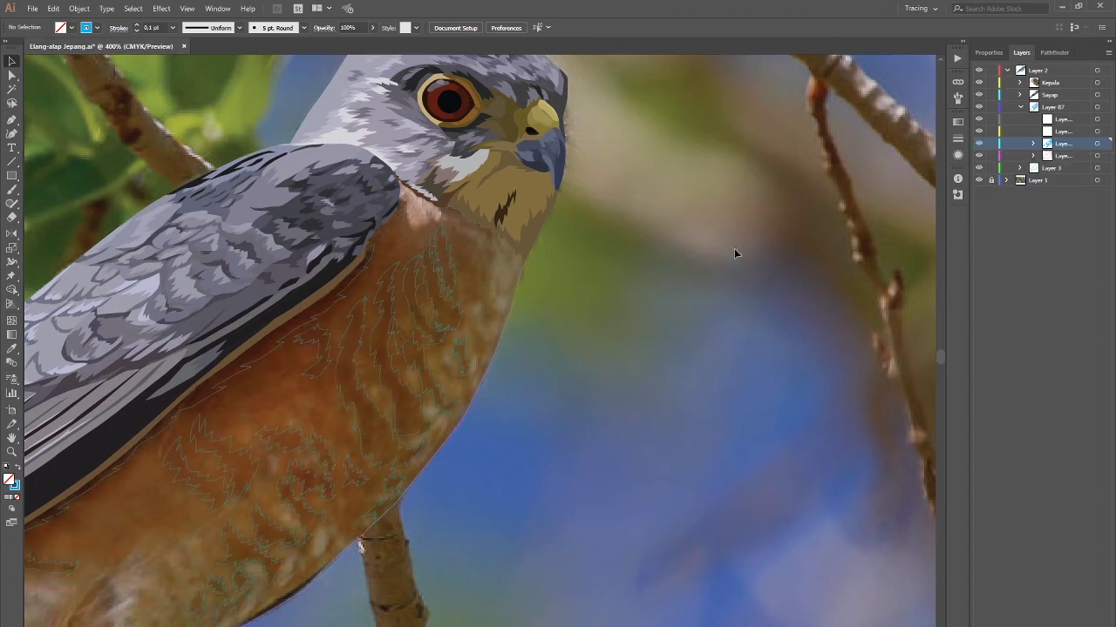
Step: Move four lower-breast marking outlines in place onto the yellow sublayer
scroll(733, 249, "down", 2)
scroll(734, 248, "left", 2)
left_click(427, 389, "ctrl")
left_click(355, 468, "shift")
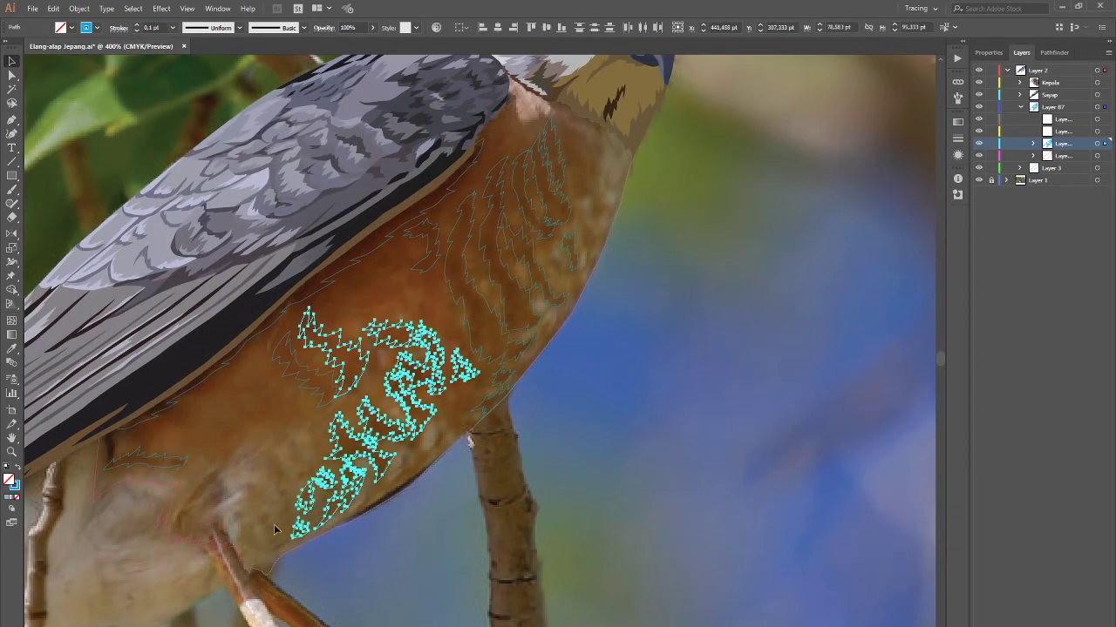
left_click(140, 458, "shift")
left_click(289, 358, "shift")
key("ctrl+x")
left_click(1064, 131)
key("ctrl+f")
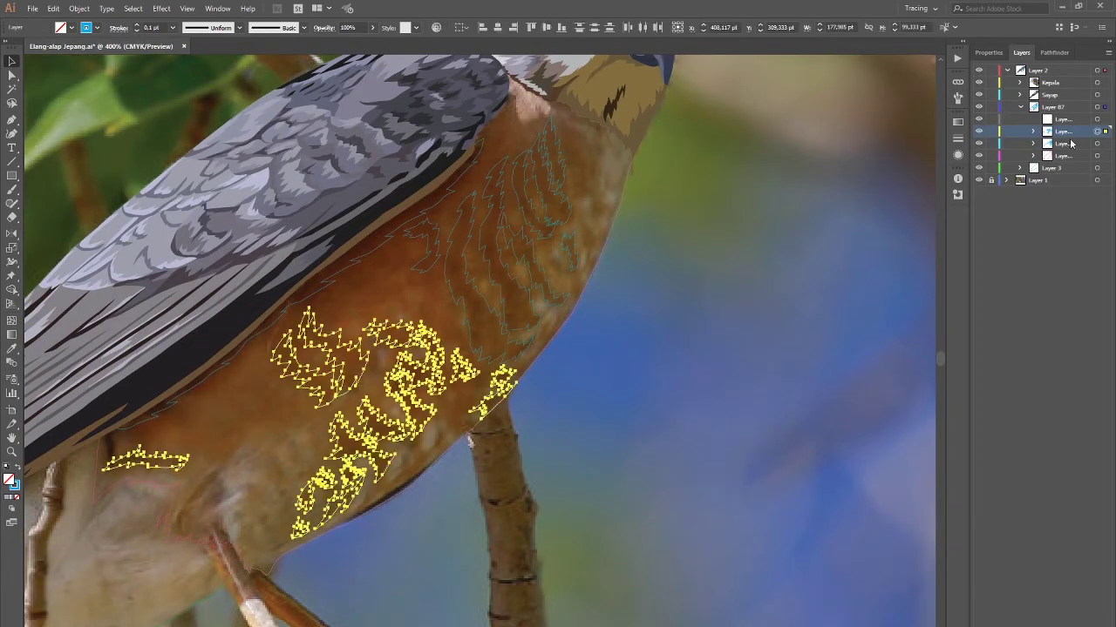
Step: Add a new top sublayer inside Layer 87 and confirm its Layer Options
left_click(429, 285)
left_click_drag(613, 309, 531, 362)
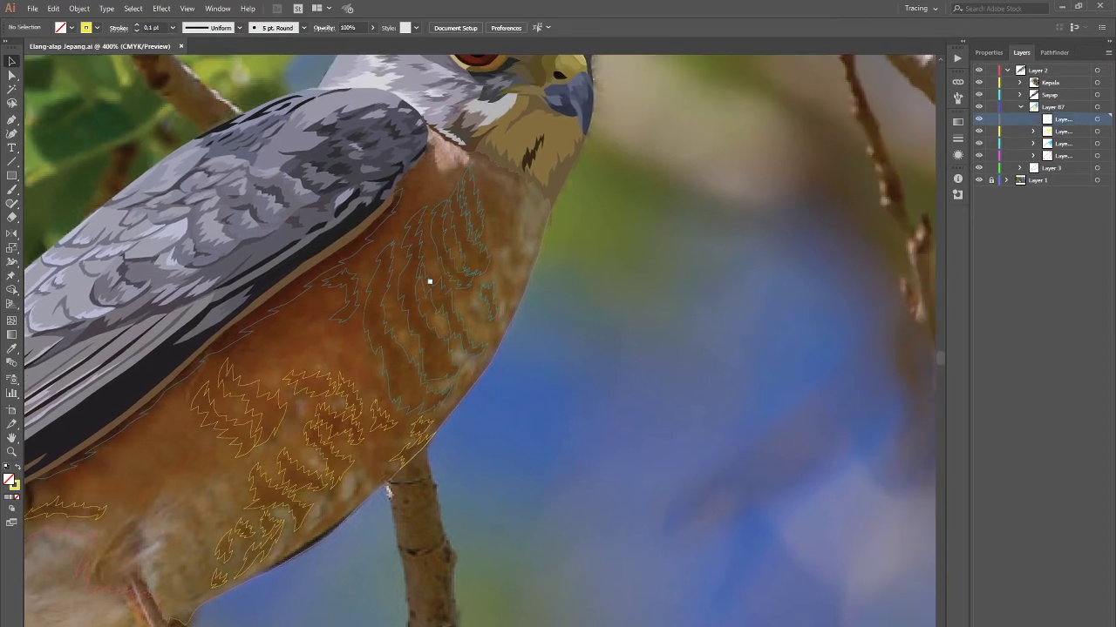
left_click(1098, 120)
double_click(1052, 119)
key("Return")
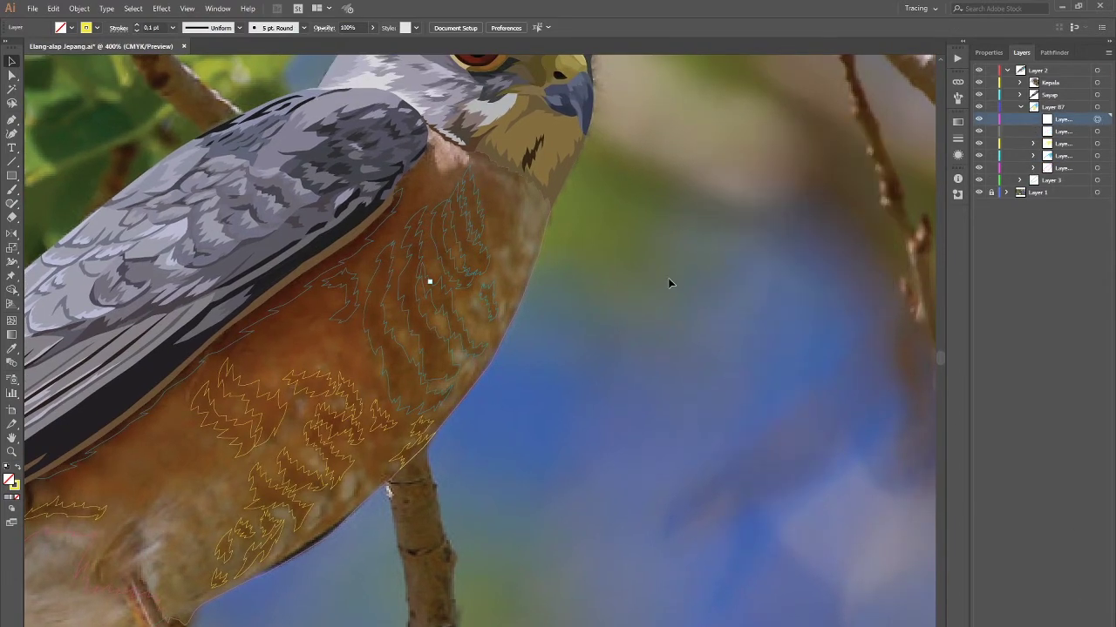
Step: Trace a closed green outline down a neck marking and back up the breast's right edge
key("p")
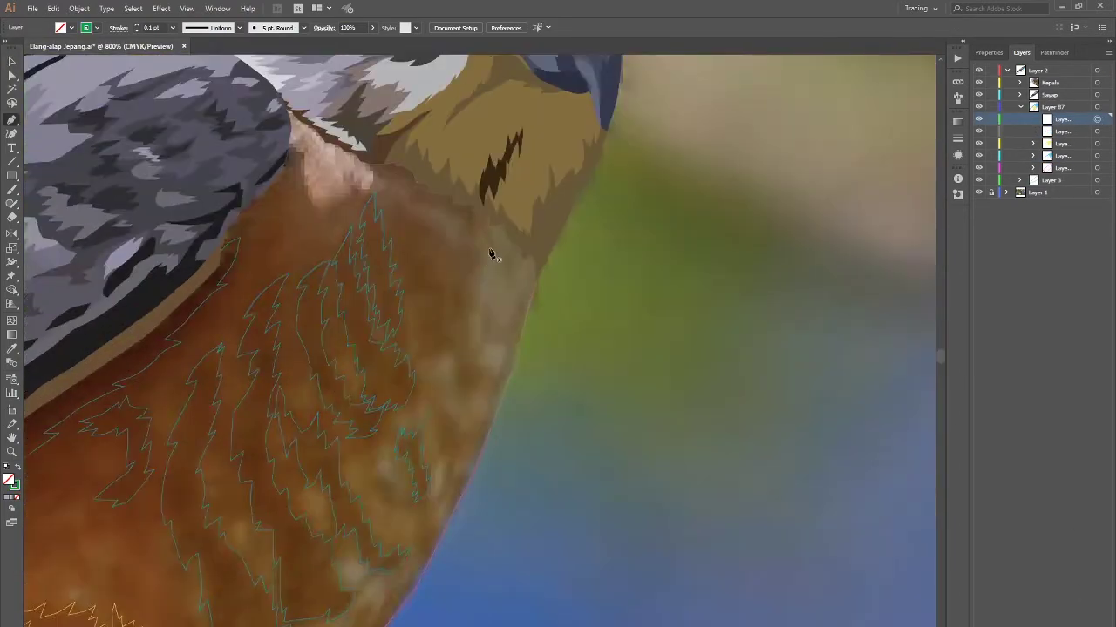
scroll(531, 332, "up", 3)
left_click(476, 235)
left_click(469, 255)
left_click(458, 311)
left_click(464, 337)
left_click(464, 358)
scroll(464, 358, "down", 2)
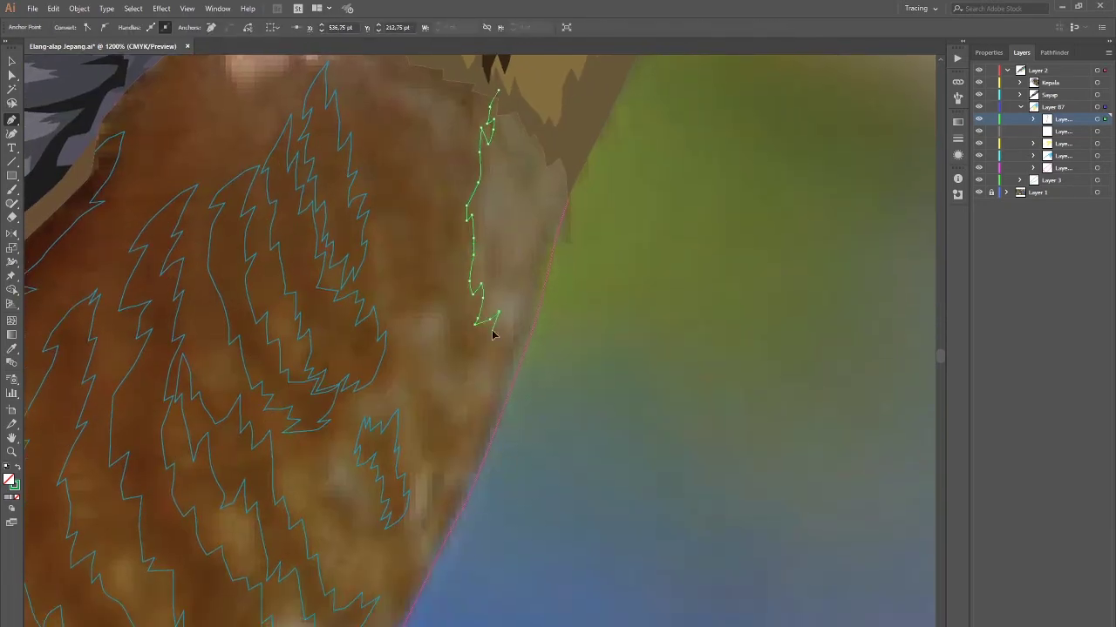
left_click(534, 248)
left_click(552, 210)
left_click(574, 182)
scroll(573, 182, "up", 2)
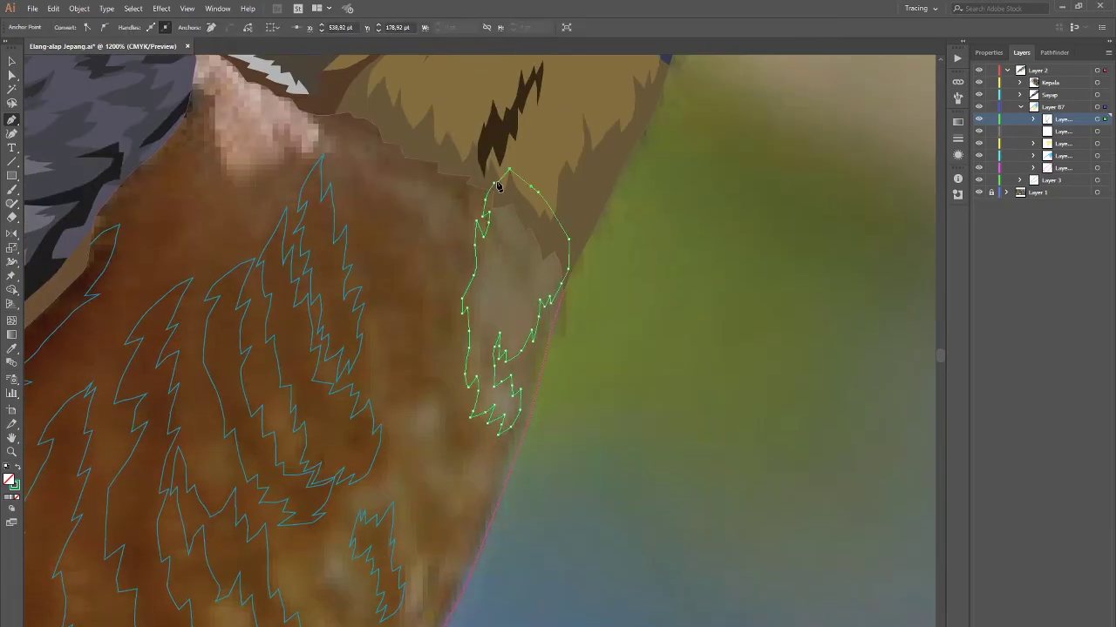
key("v")
Step: Outline a marking just below the throat as a closed path
key("p")
scroll(563, 349, "down", 3)
scroll(378, 319, "up", 3)
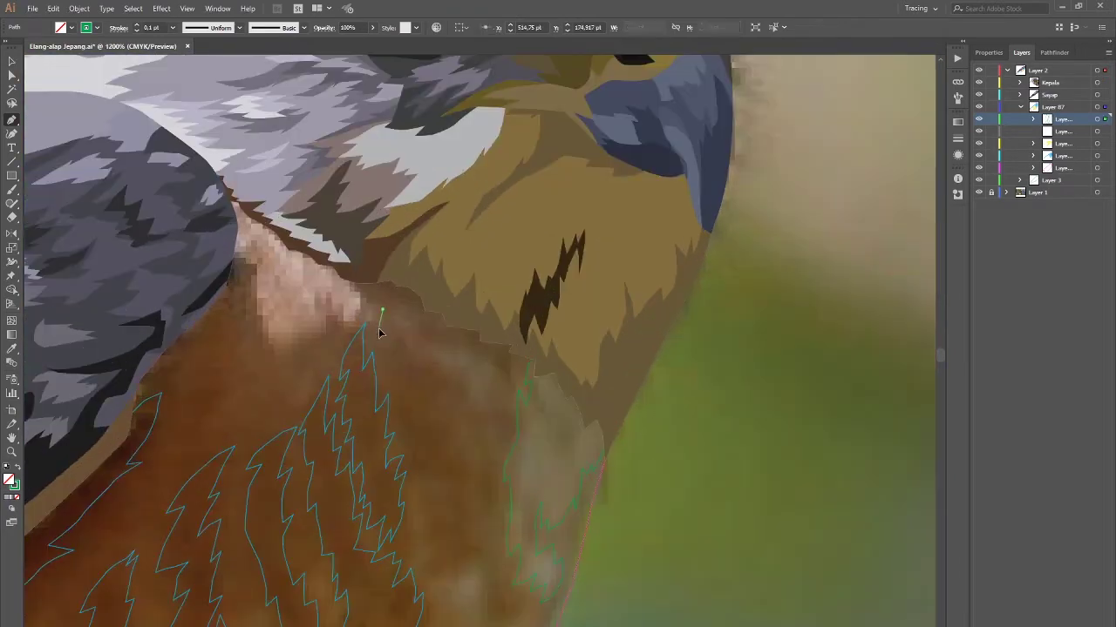
left_click(424, 353)
scroll(453, 371, "down", 2)
left_click(473, 335)
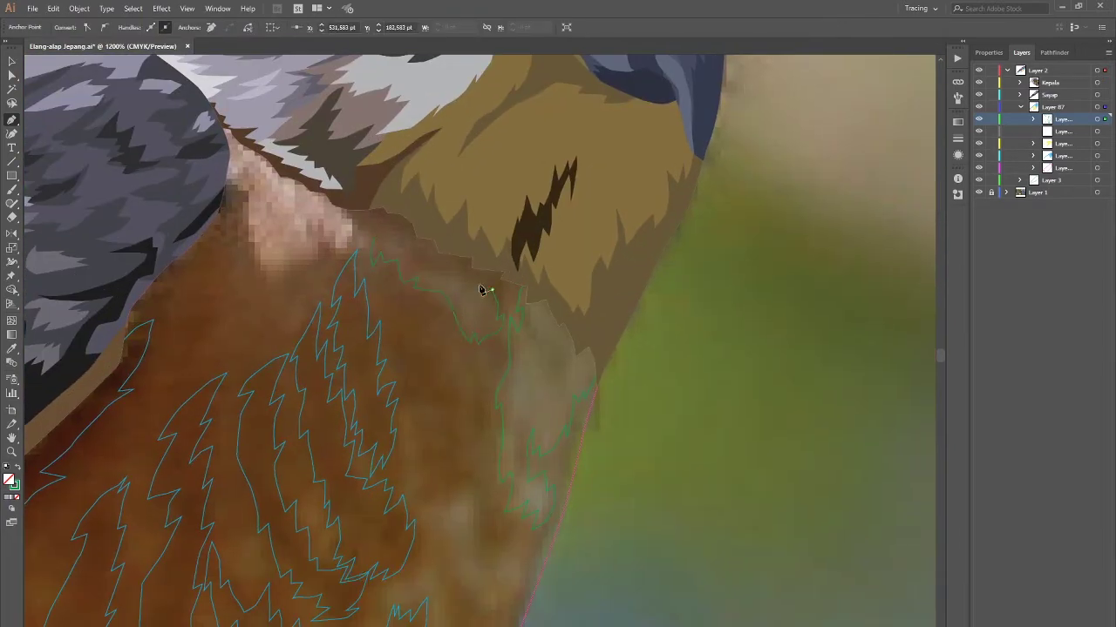
left_click(405, 252)
scroll(403, 253, "down", 3)
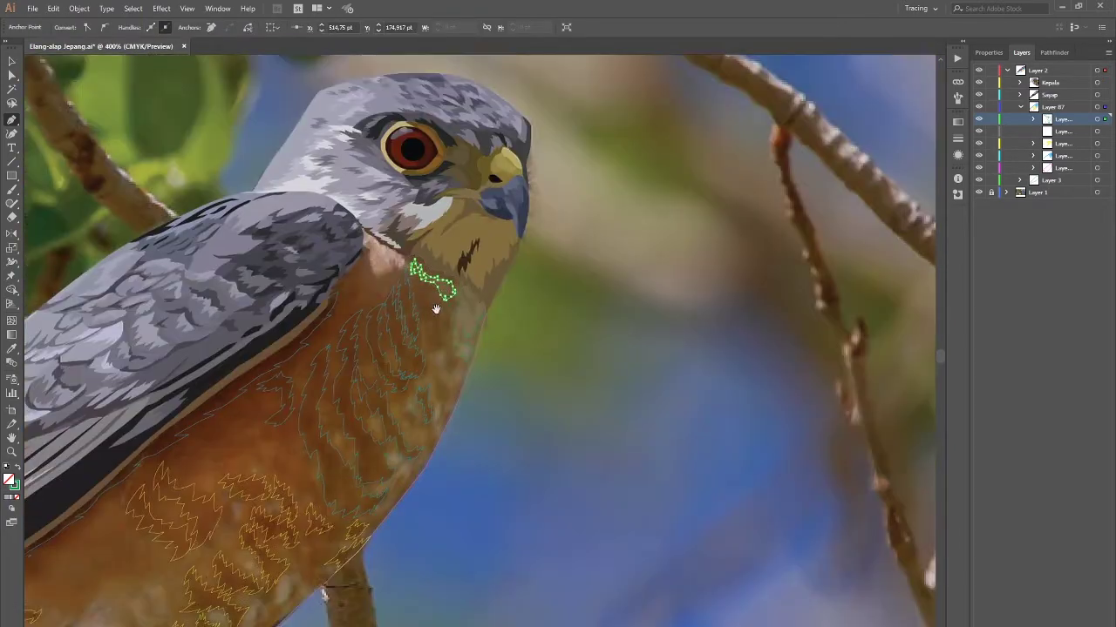
scroll(418, 349, "down", 1)
scroll(381, 409, "right", 2)
scroll(364, 292, "up", 2)
Step: Outline two more breast markings, the second running along the breast edge
left_click(364, 324)
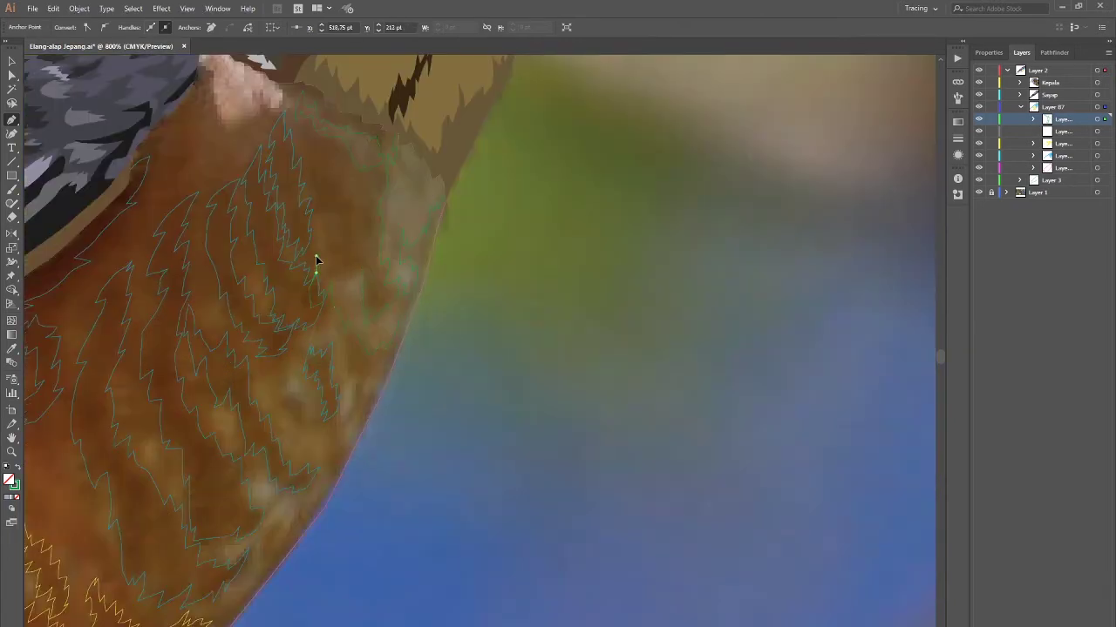
left_click(360, 268, "ctrl")
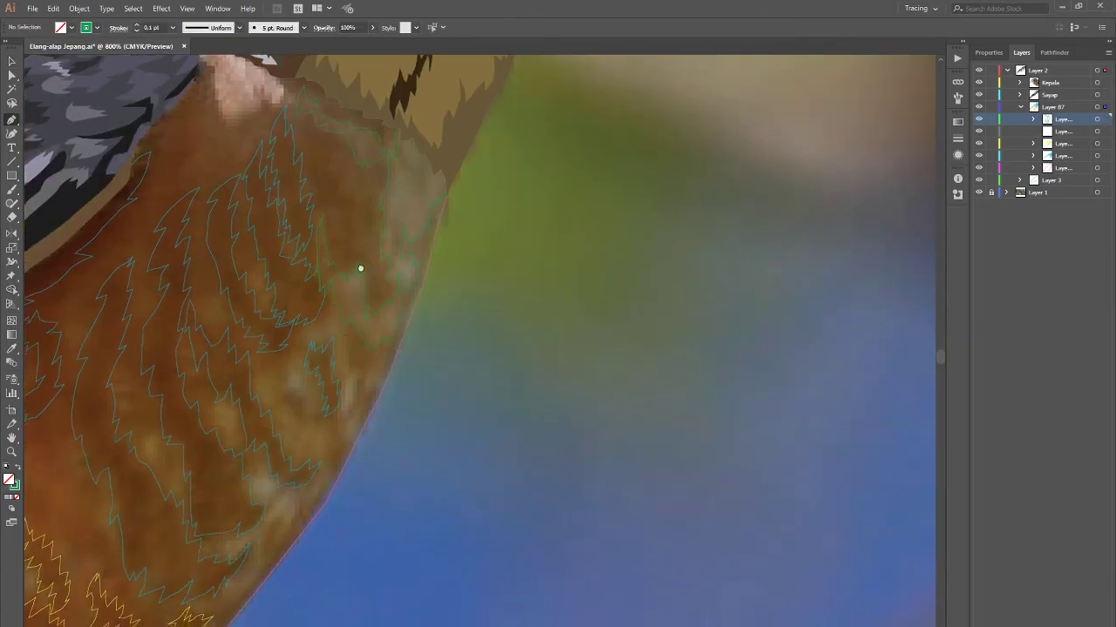
scroll(348, 366, "up", 2)
left_click(358, 308)
left_click(353, 352)
left_click(364, 351)
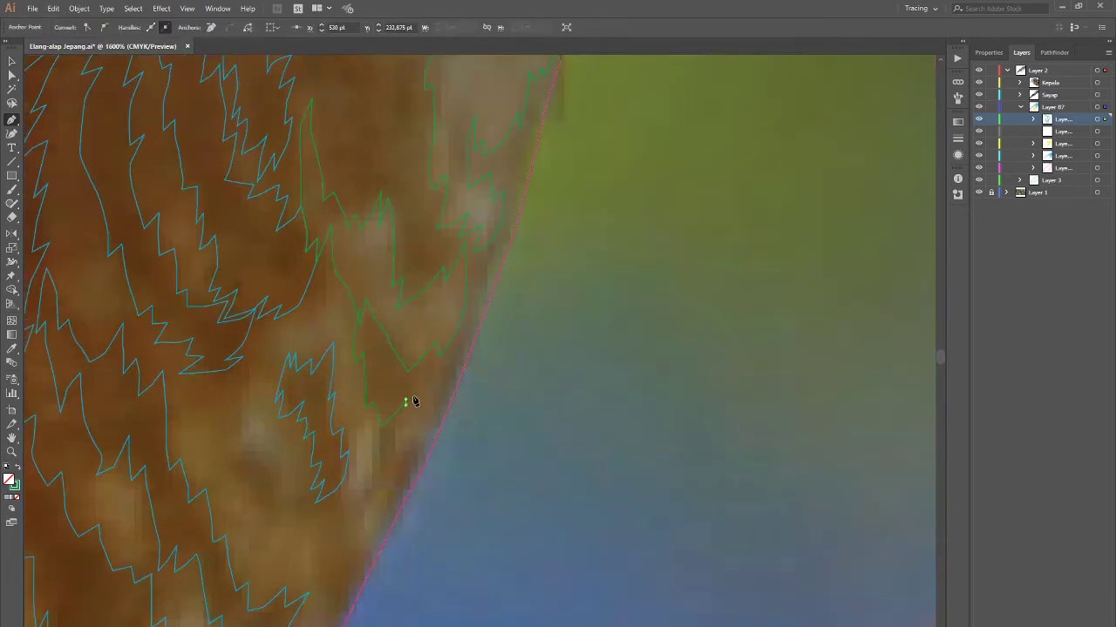
left_click(366, 490, "ctrl")
scroll(311, 373, "left", 2)
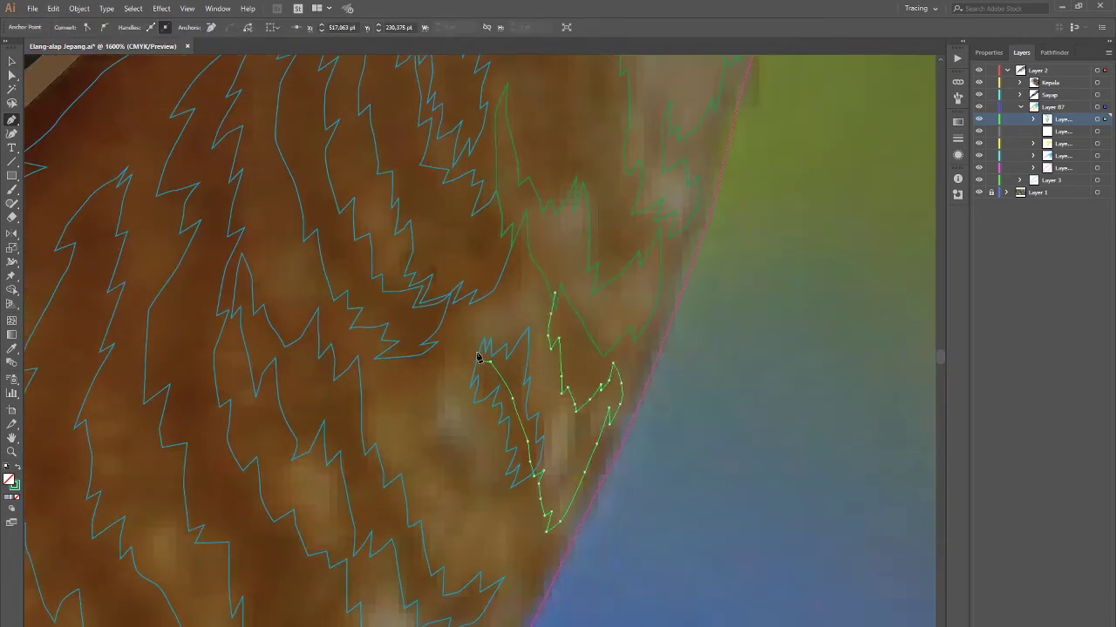
left_click(459, 311)
left_click(521, 270)
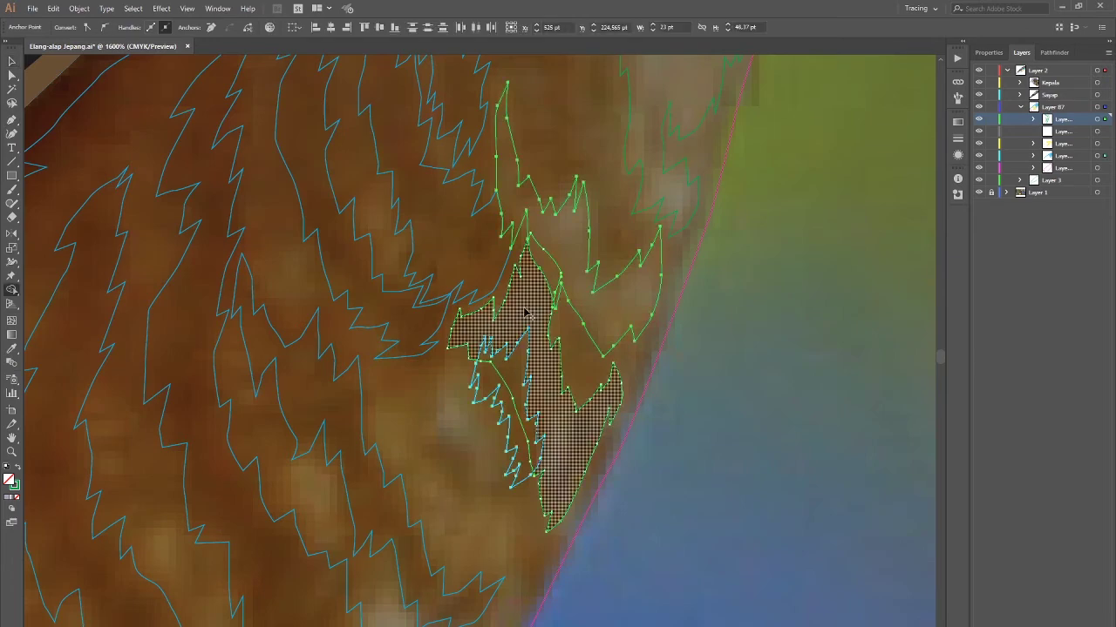
Step: Trace a closed outline around a marking on the right side of the breast, then check it
left_click(612, 388, "ctrl")
scroll(560, 435, "down", 5)
scroll(558, 381, "up", 5)
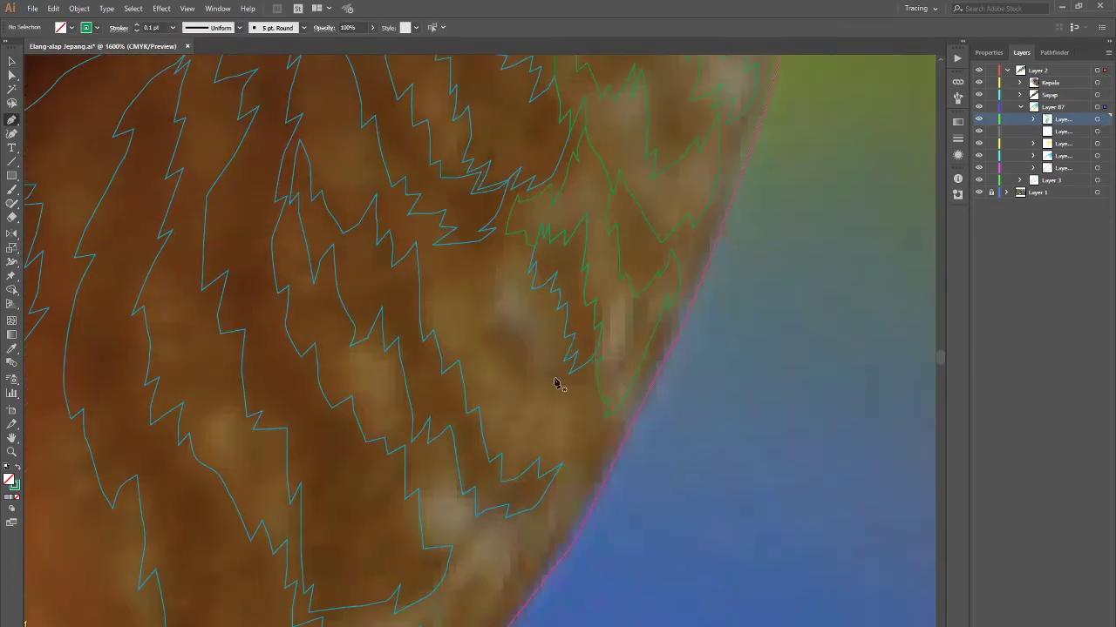
left_click_drag(531, 361, 540, 357)
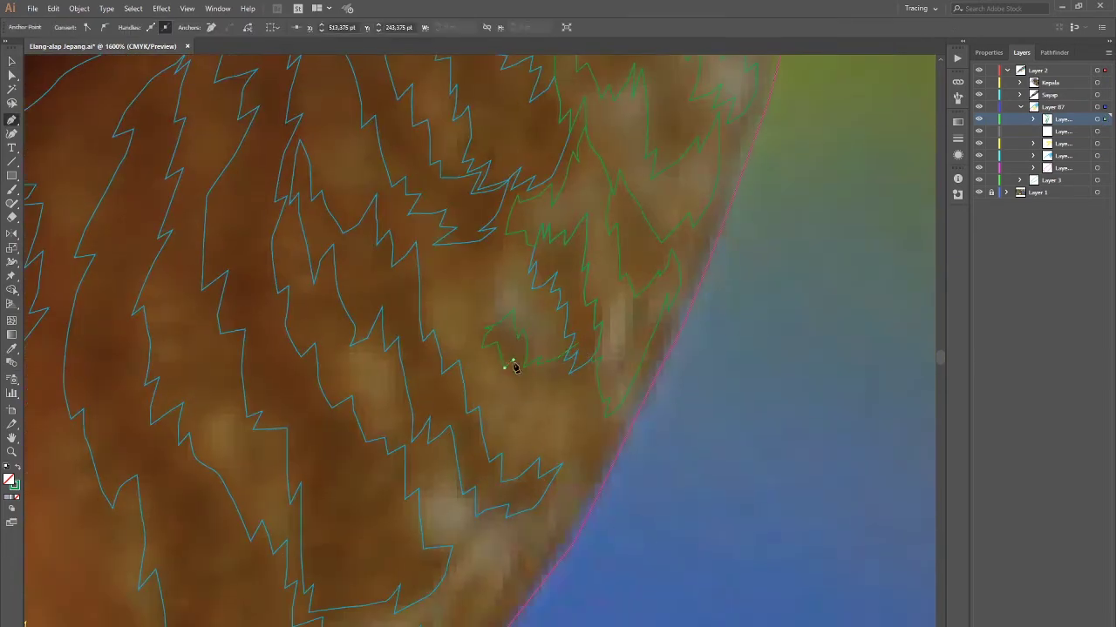
left_click(575, 453)
left_click(477, 493)
left_click(403, 324)
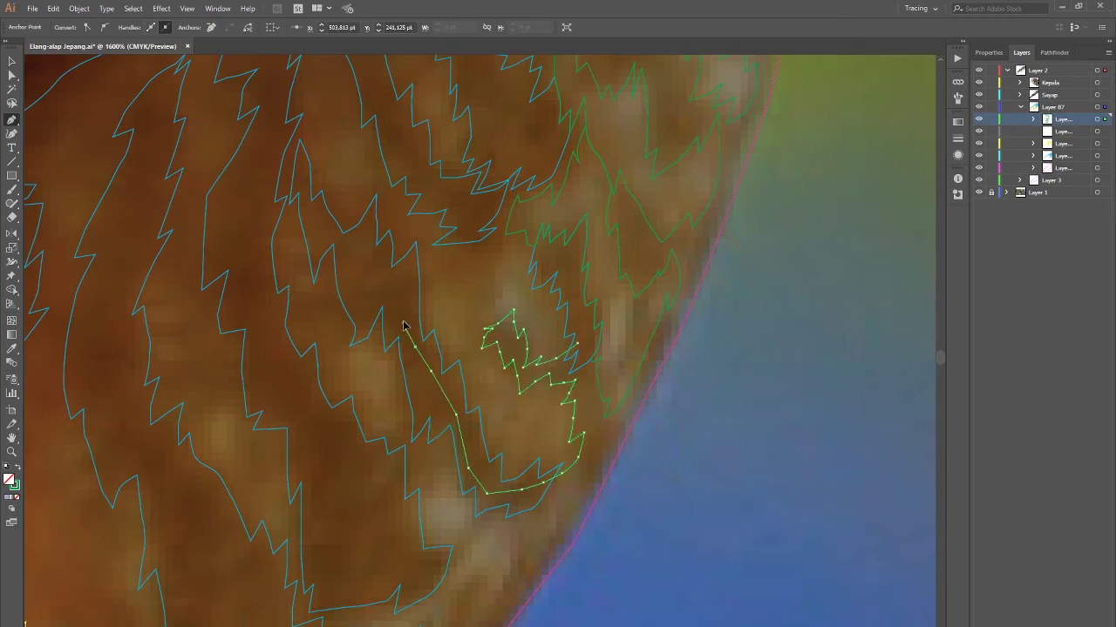
left_click(436, 258)
left_click(453, 273)
left_click(503, 258)
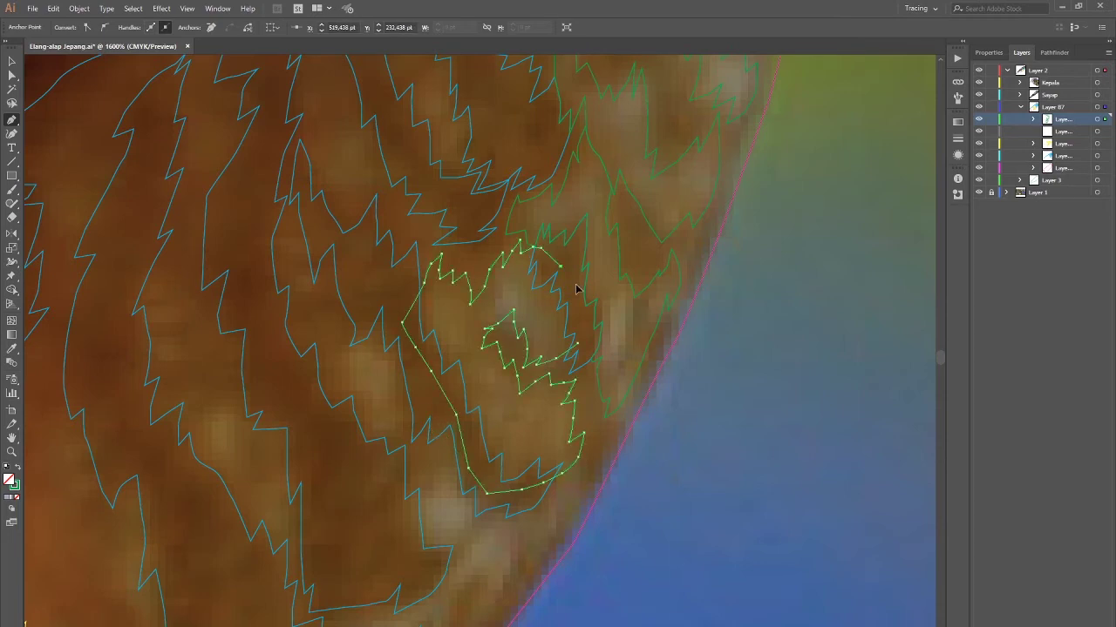
left_click(572, 361, "ctrl")
left_click(465, 398, "ctrl+shift")
left_click(401, 277, "ctrl")
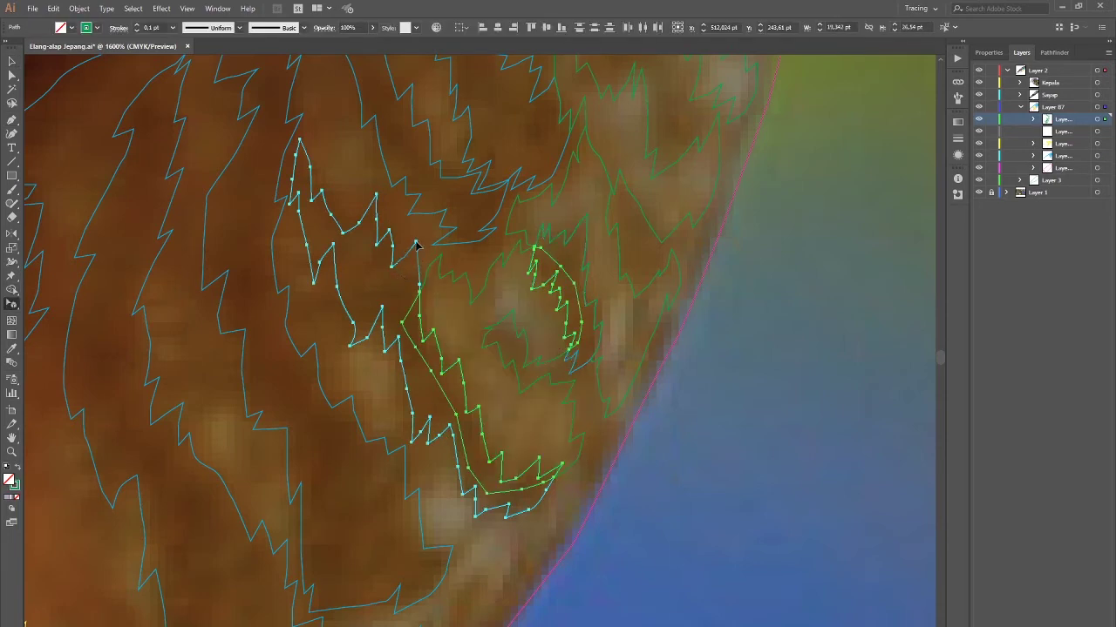
Step: Outline another zigzag breast marking and close it at its start point
scroll(410, 287, "down", 5)
scroll(456, 383, "up", 4)
left_click(477, 336)
left_click(487, 317)
left_click(499, 310)
left_click(508, 324)
left_click(534, 334)
left_click_drag(556, 357, 465, 361)
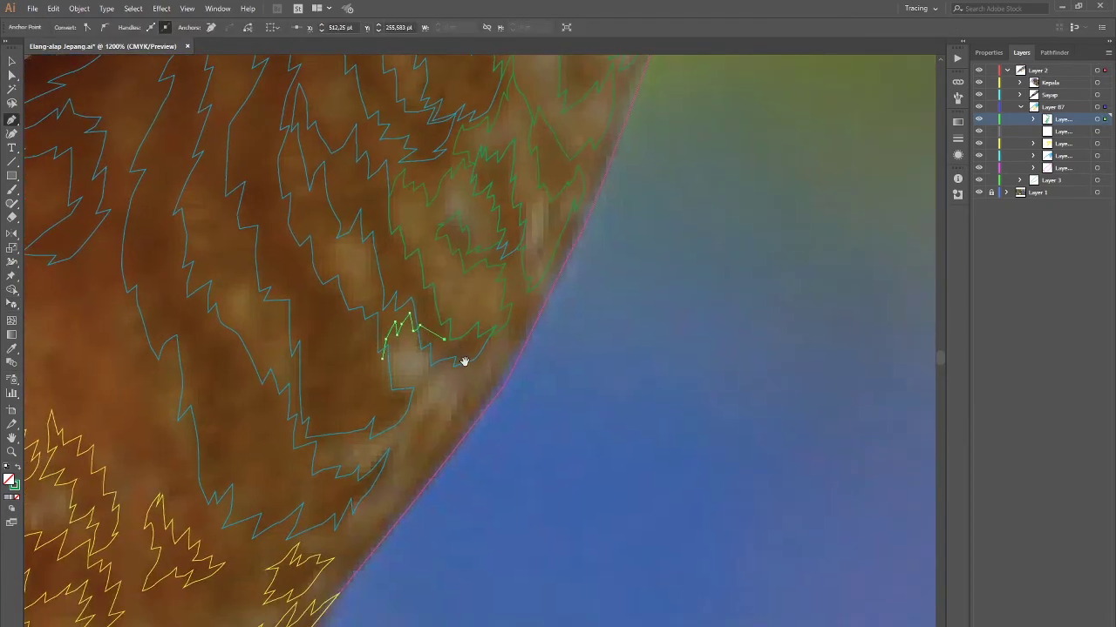
left_click(380, 364)
left_click(424, 360, "ctrl")
Step: Outline a small marking on the lower breast and check the green outlines
left_click_drag(327, 458, 445, 388)
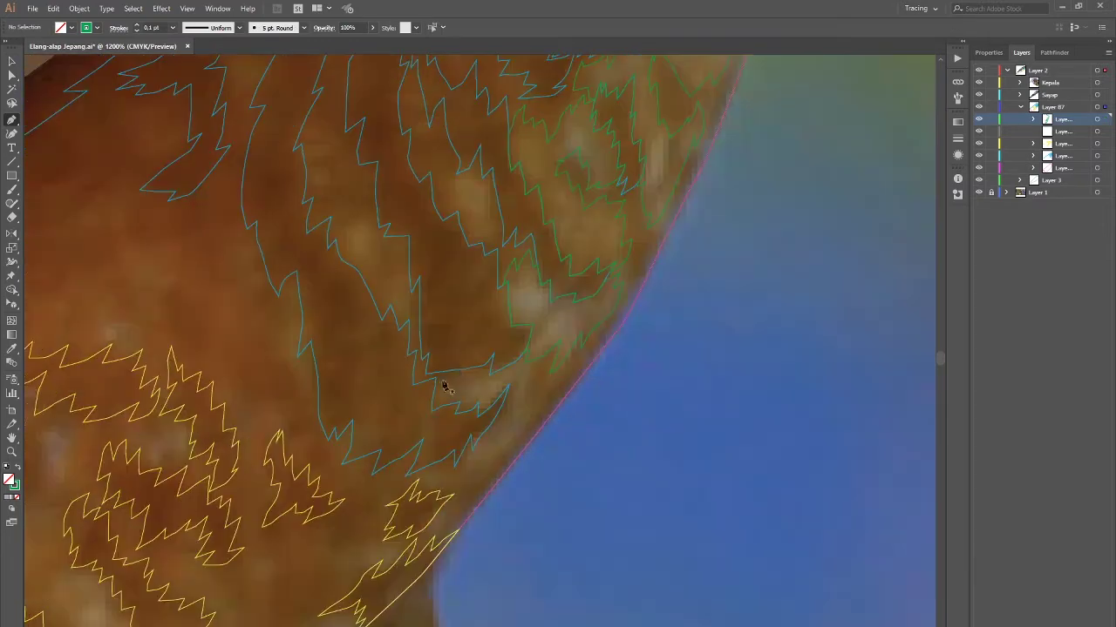
left_click(446, 381)
left_click(463, 397)
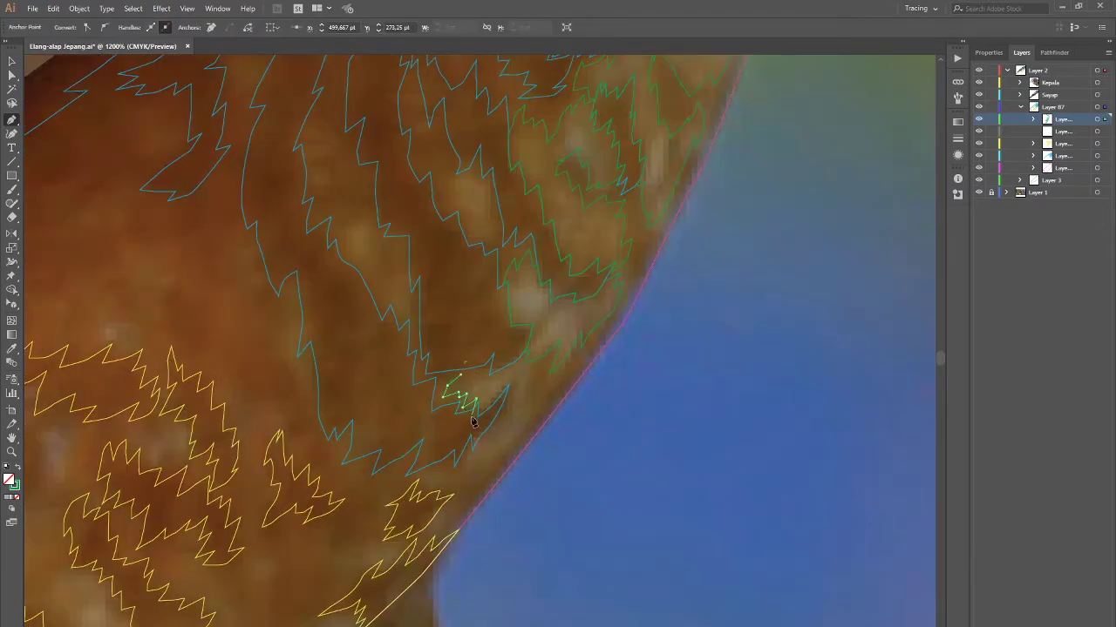
left_click_drag(477, 438, 463, 360)
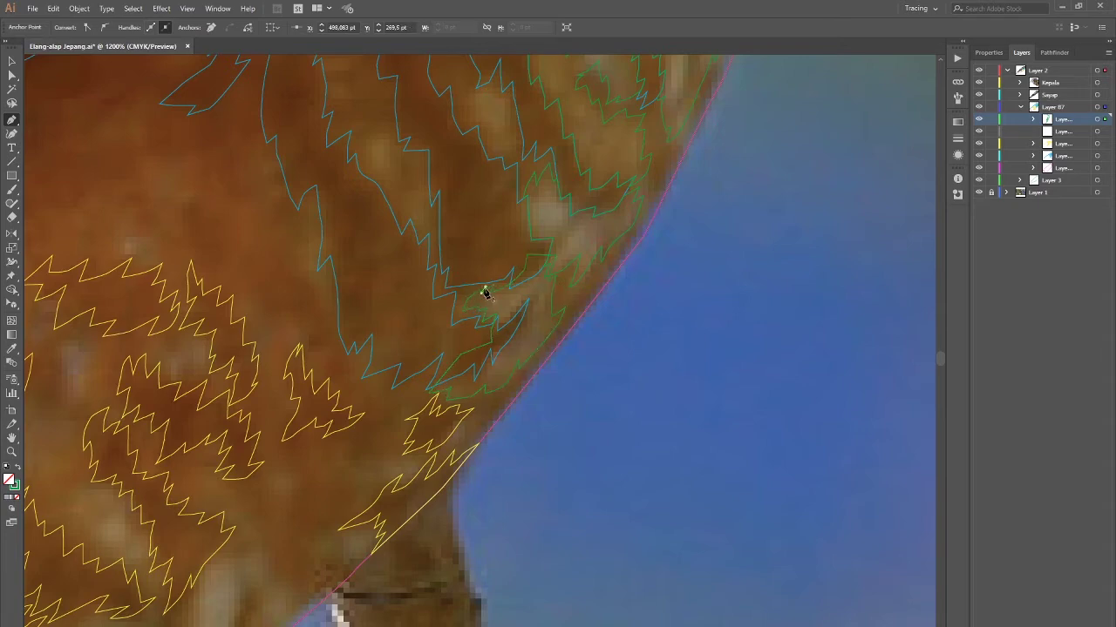
left_click(488, 329, "ctrl")
left_click(553, 353, "ctrl")
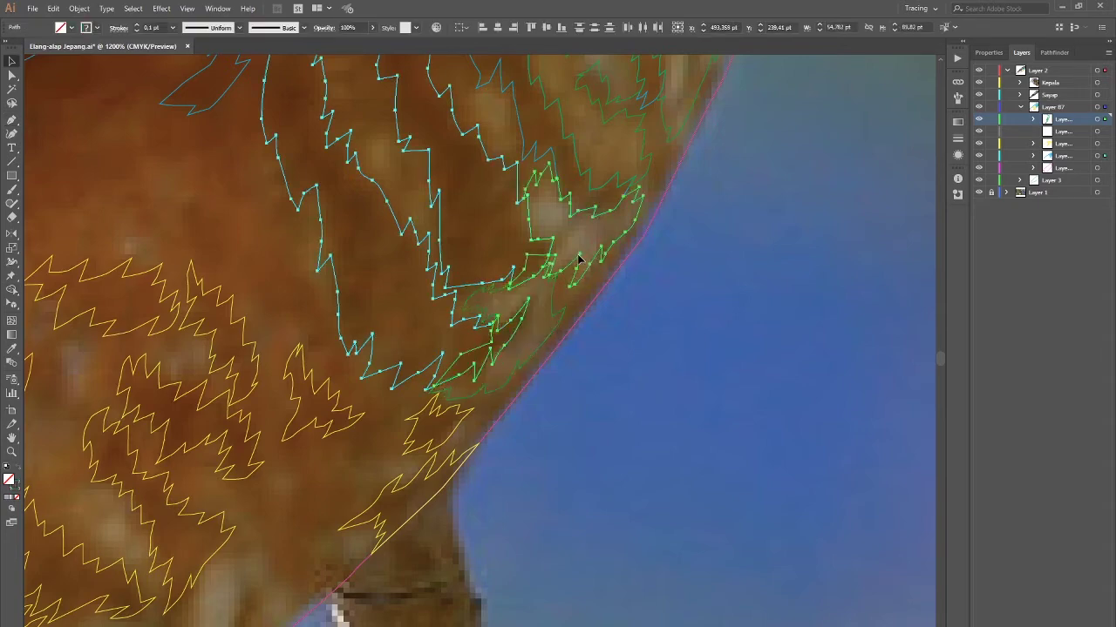
key("ctrl+minus")
key("ctrl+plus")
key("ctrl+plus")
key("ctrl+plus")
left_click(471, 324)
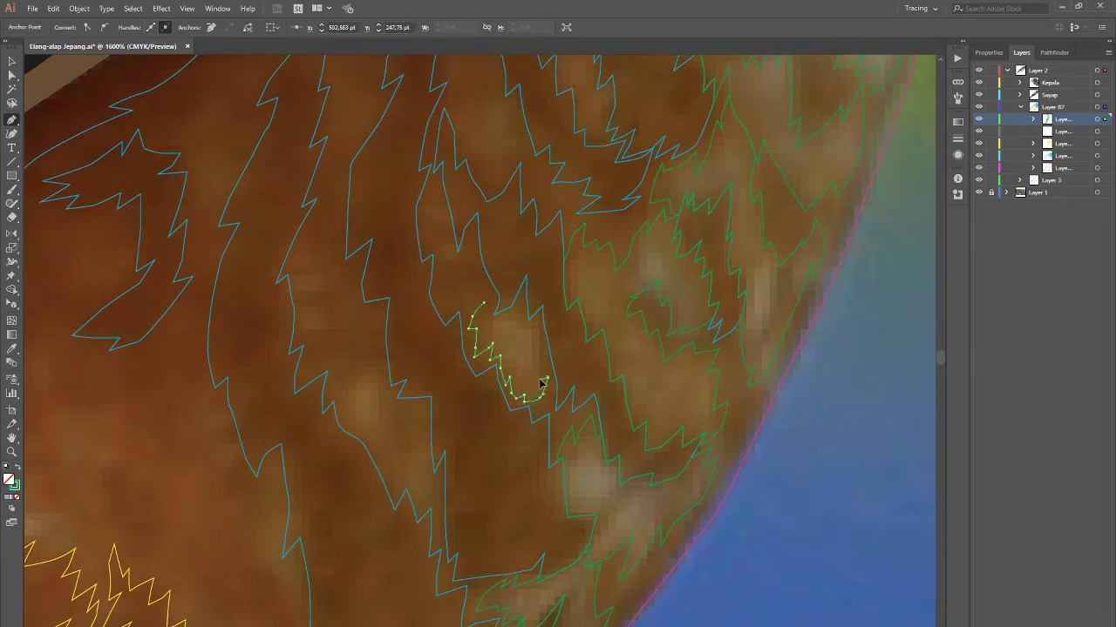
left_click(495, 298, "ctrl")
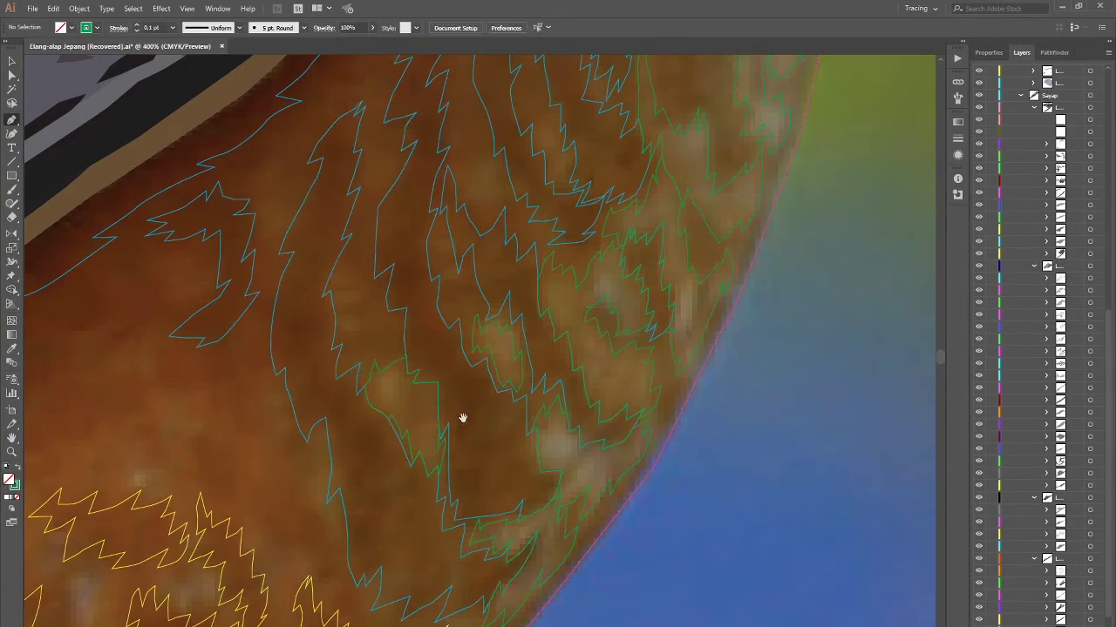
Step: Change the chosen sublayer's colour to green in Layer Options
key("ctrl+plus")
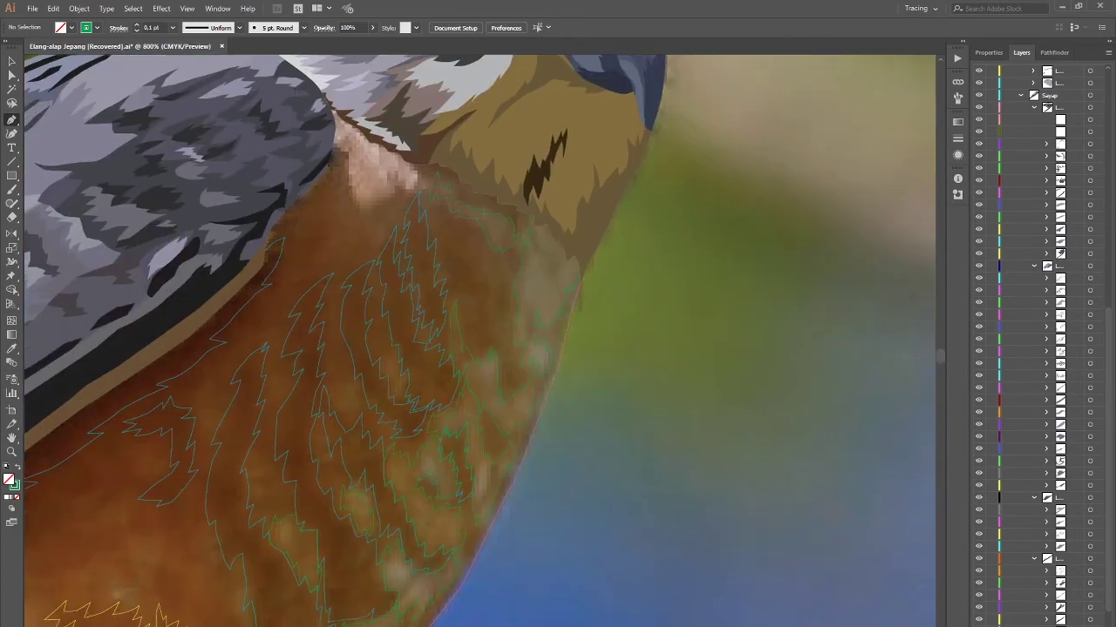
double_click(1060, 570)
left_click(767, 195)
left_click(765, 251)
key("Return")
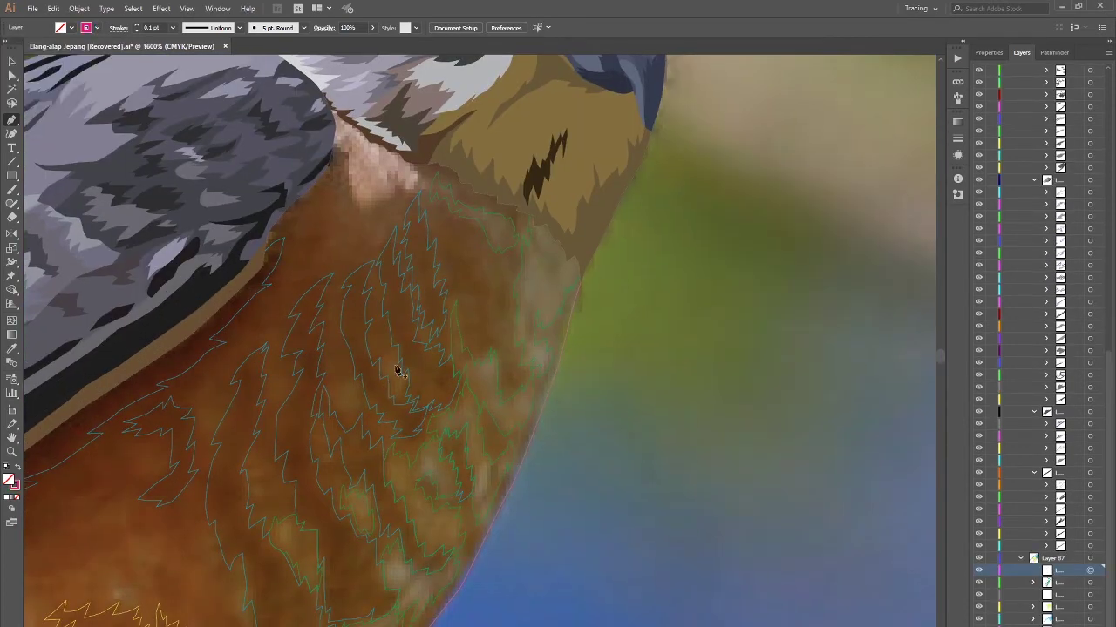
Step: Close a red outline across the lower breast, then start another along the breast edge
key("ctrl+plus")
left_click(436, 357)
left_click(436, 272)
key("ctrl+minus")
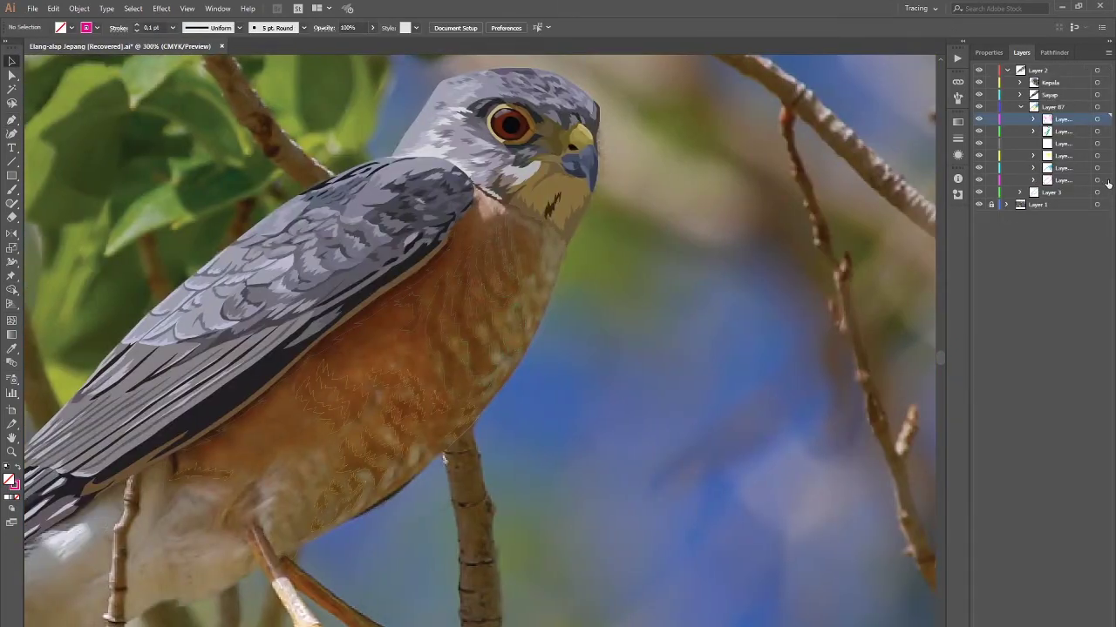
left_click(1105, 179)
key("p")
key("ctrl+plus")
key("ctrl+plus")
key("ctrl+plus")
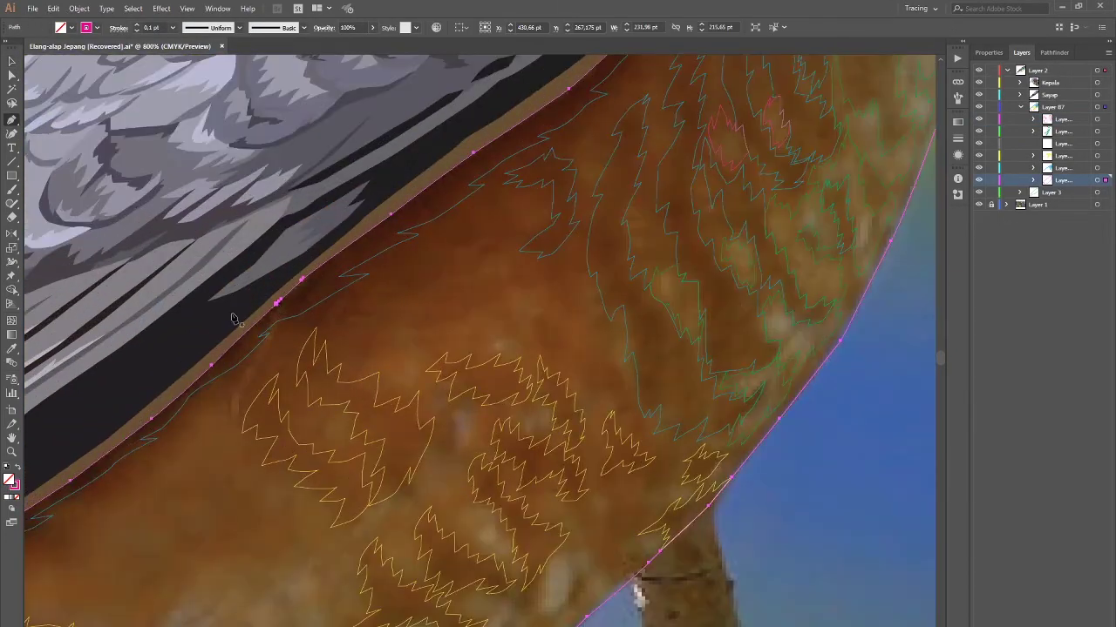
left_click(269, 315)
left_click_drag(330, 420, 346, 417)
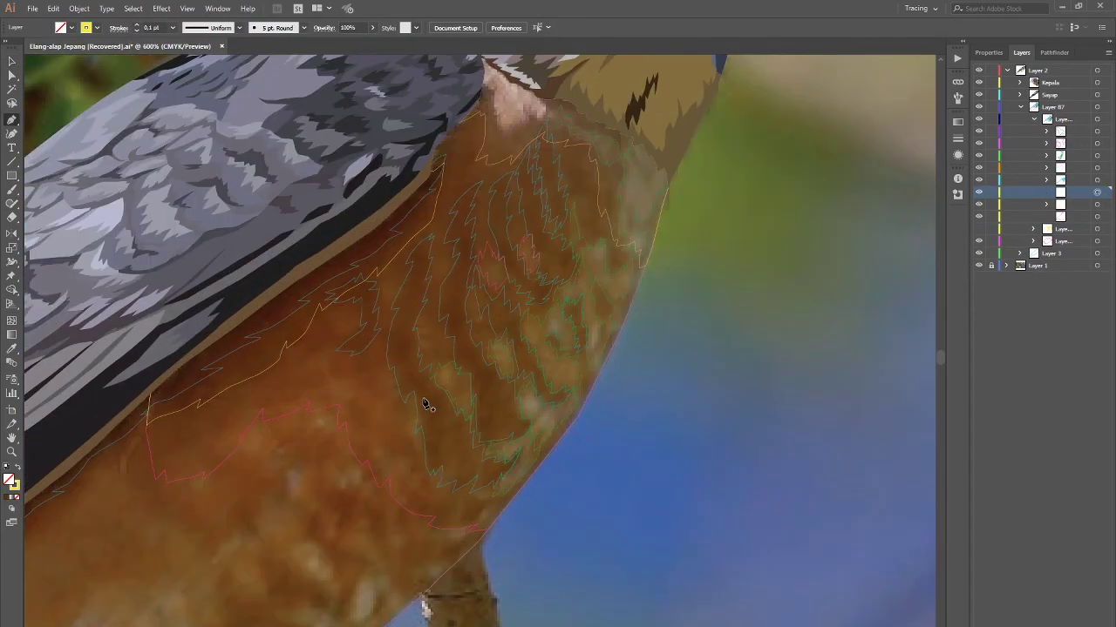
Step: Start a yellow zigzag outline on the lower breast and extend it up across the upper breast
left_click(426, 394)
left_click(476, 313)
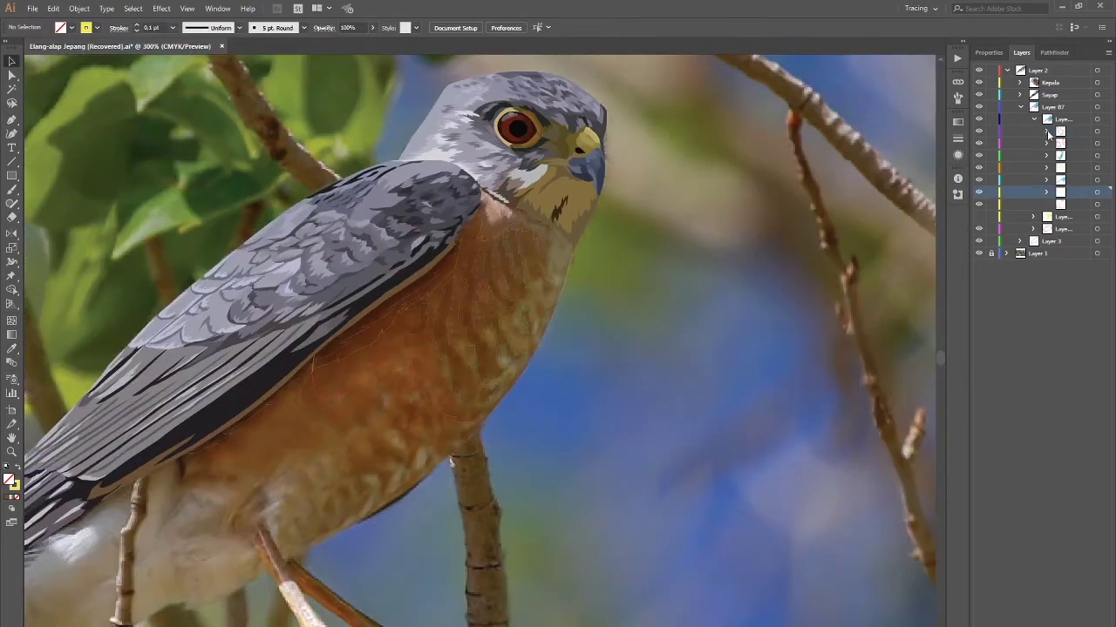
left_click(1096, 192)
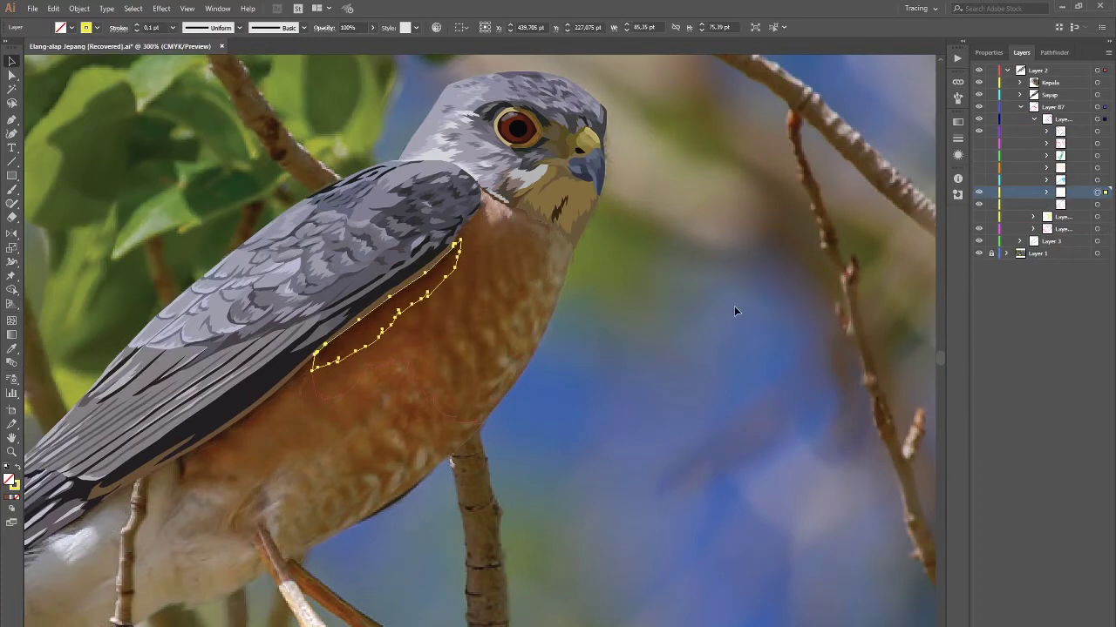
scroll(558, 217, "up", 3)
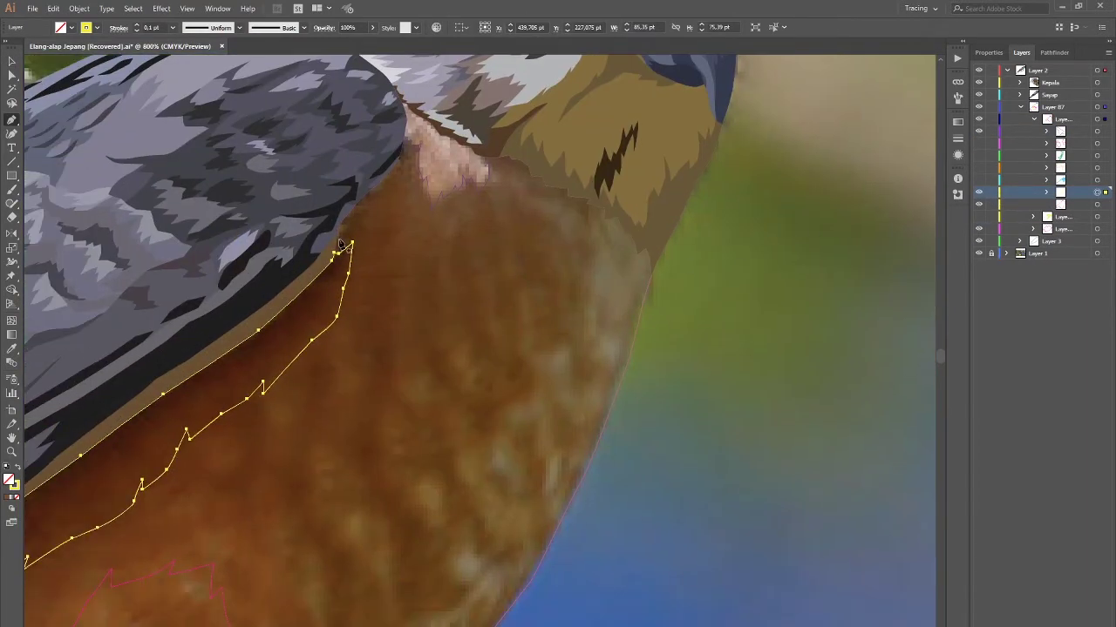
left_click(371, 255)
left_click(387, 246)
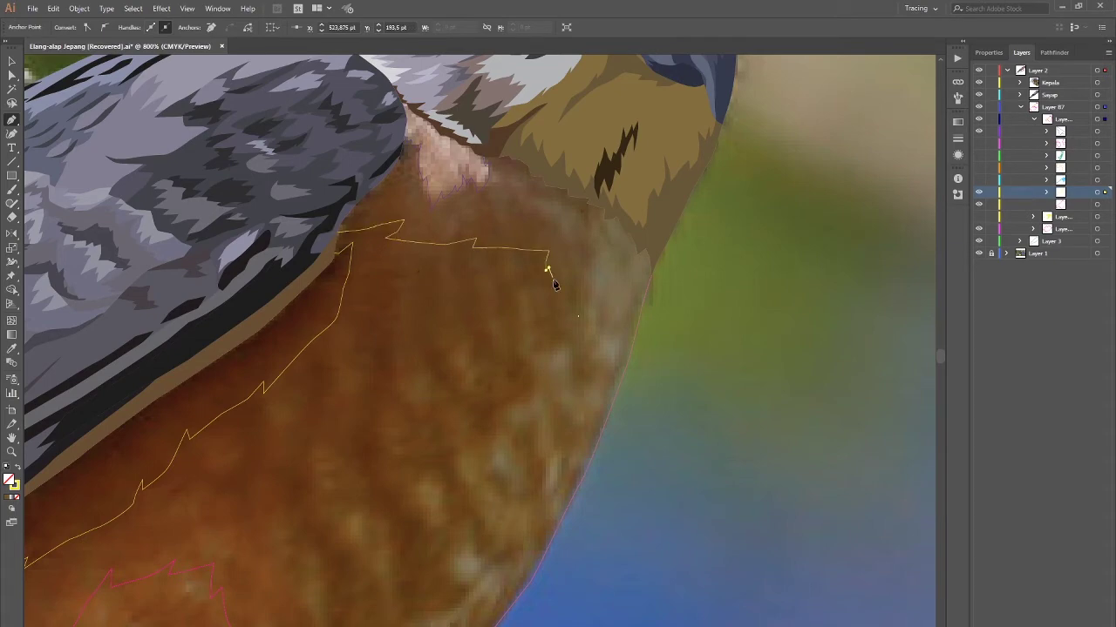
Step: Continue the zigzag outline across the upper breast below the throat
left_click(555, 286)
left_click(564, 281)
left_click(575, 300)
left_click(594, 259)
scroll(297, 167, "down", 3)
scroll(297, 168, "up", 5)
scroll(299, 217, "down", 4)
Step: Trace the outline down the right side of the breast with zigzag anchors
left_click(487, 199)
key("p")
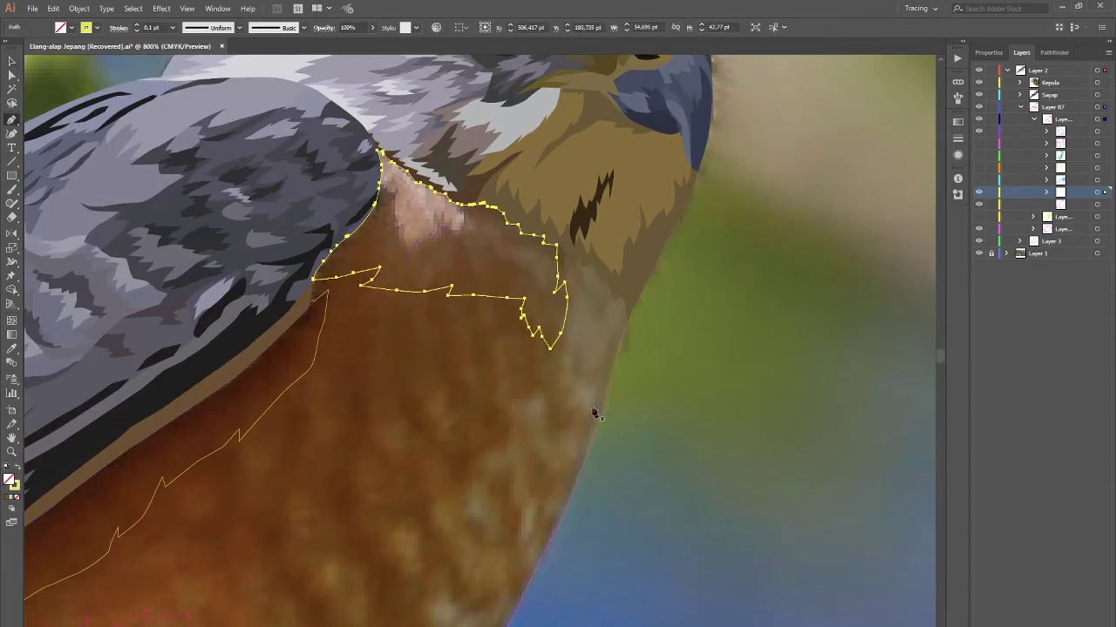
scroll(593, 410, "down", 3)
left_click(507, 297)
left_click(494, 320)
left_click(483, 336)
left_click(472, 355)
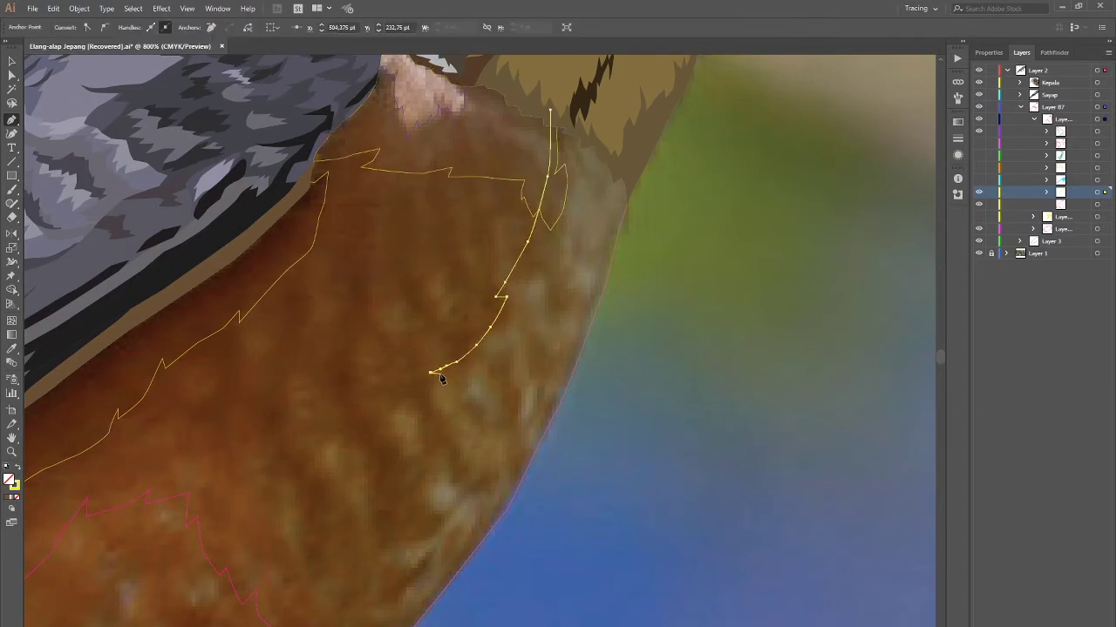
Step: Continue the zigzag points below the outline's end, down the breast edge
left_click(441, 378)
left_click(428, 386)
scroll(451, 297, "down", 3)
scroll(463, 342, "down", 1)
left_click(450, 331)
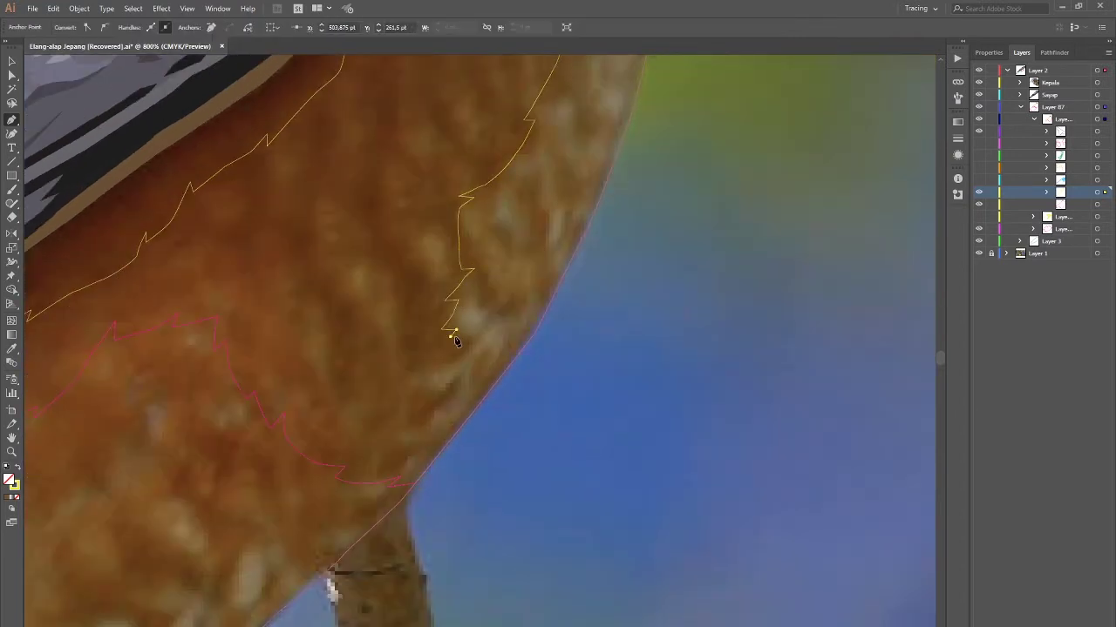
left_click(460, 353)
scroll(460, 353, "down", 2)
left_click(386, 326)
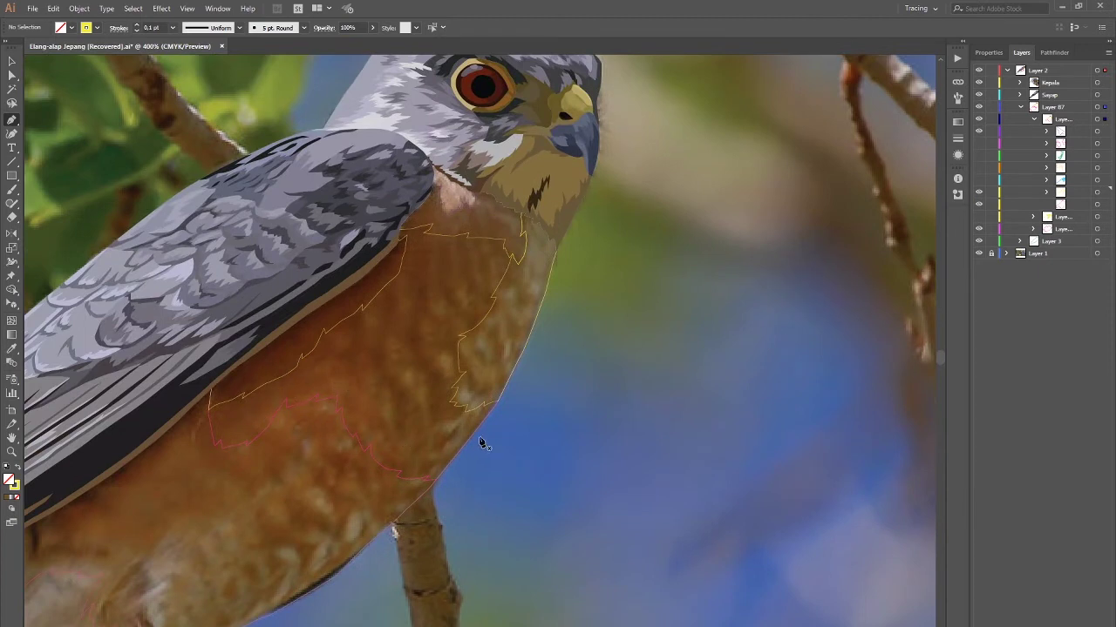
Step: Add a point to the red outline, then deselect the narrow breast path
left_click(381, 393)
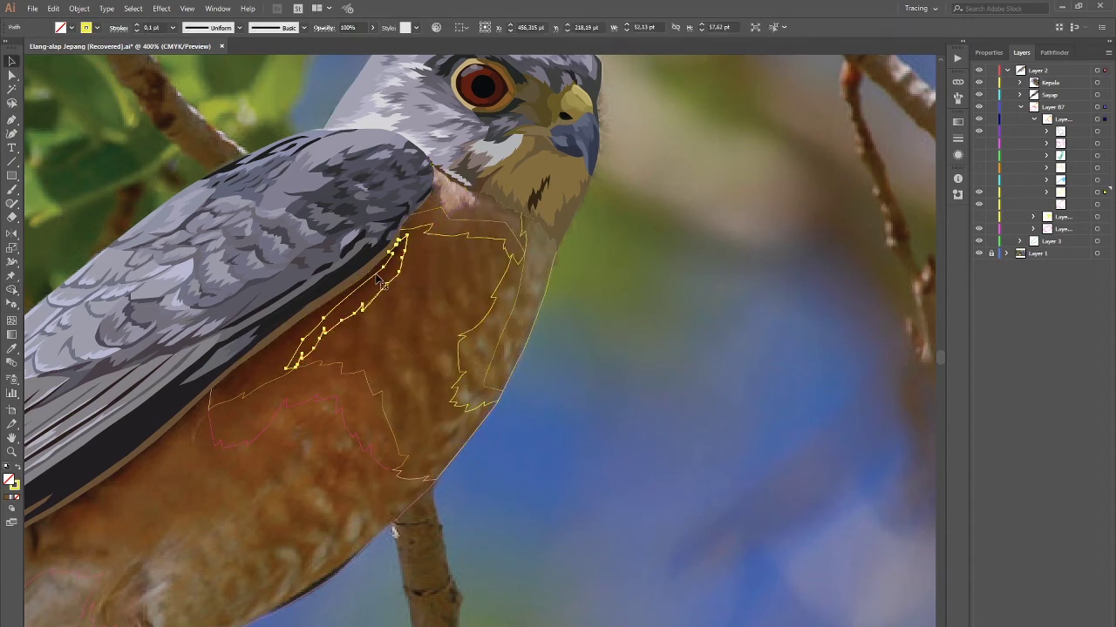
left_click(515, 305)
key("ctrl+shift+a")
scroll(421, 418, "down", 1)
scroll(715, 305, "up", 1)
scroll(715, 305, "right", 1)
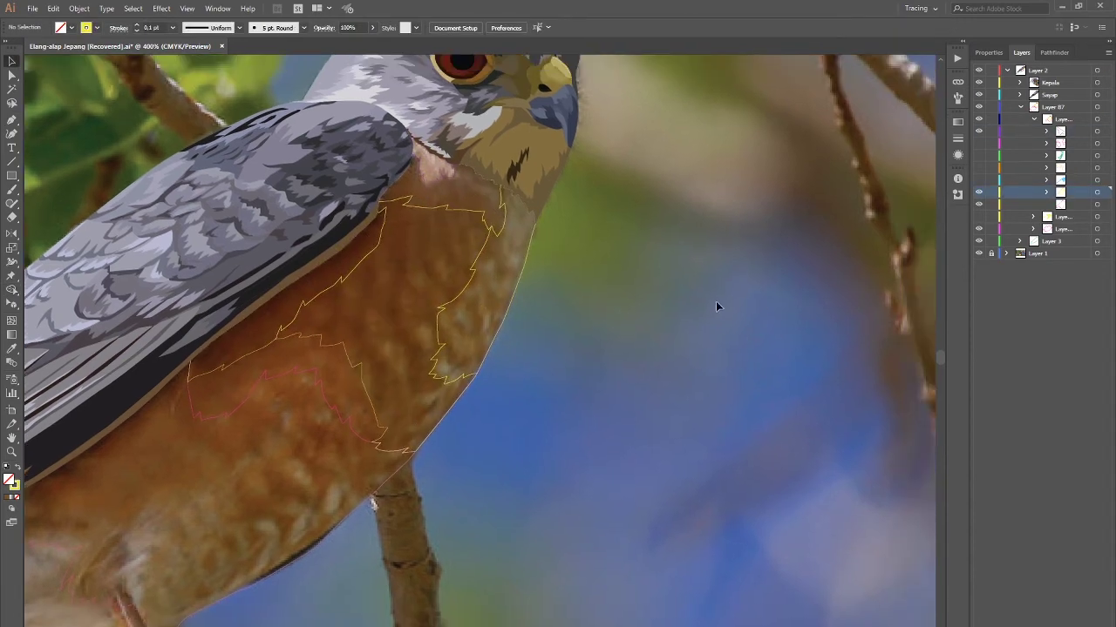
Step: Close the small pink breast marking with a curved anchor point
scroll(522, 262, "up", 2)
left_click(1096, 143)
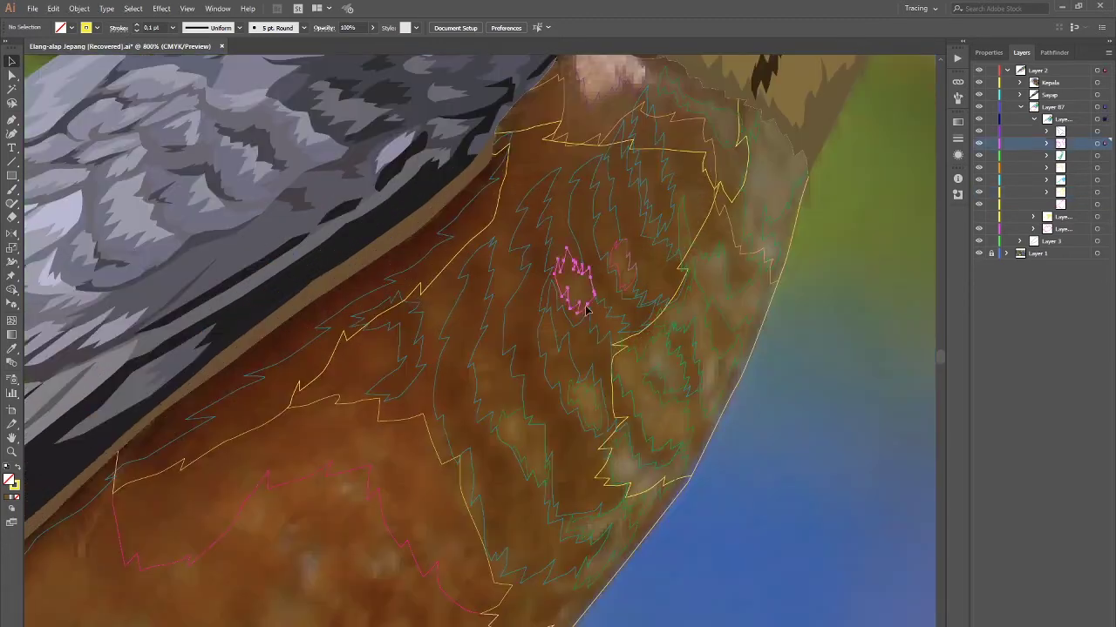
scroll(391, 321, "up", 2)
key("p")
left_click_drag(379, 297, 380, 325)
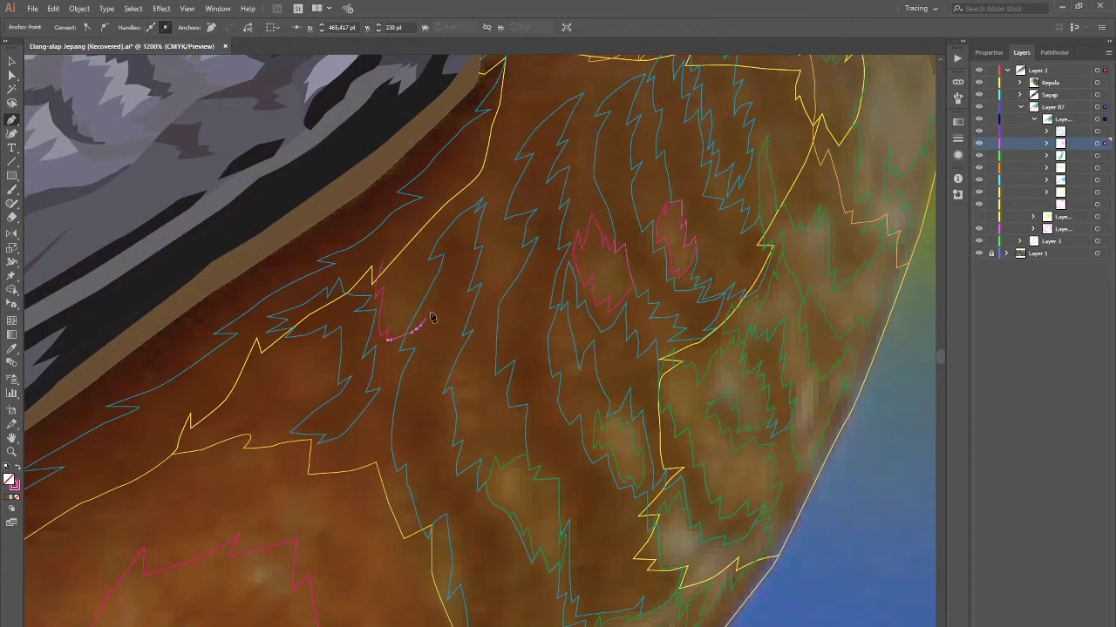
left_click(403, 280)
left_click(403, 287, "ctrl")
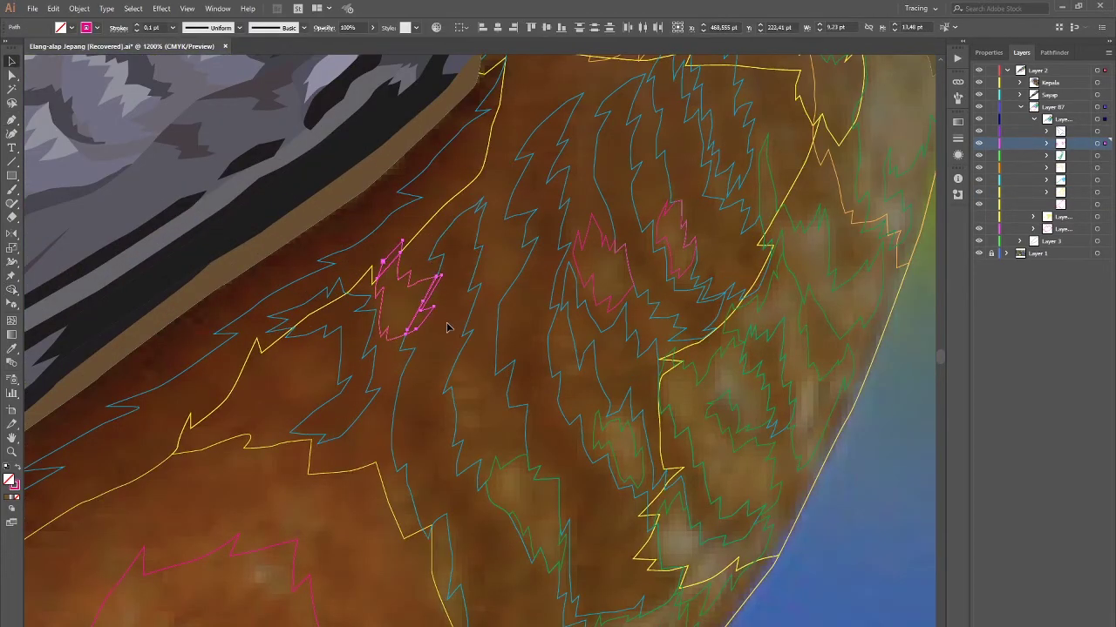
scroll(394, 335, "down", 2)
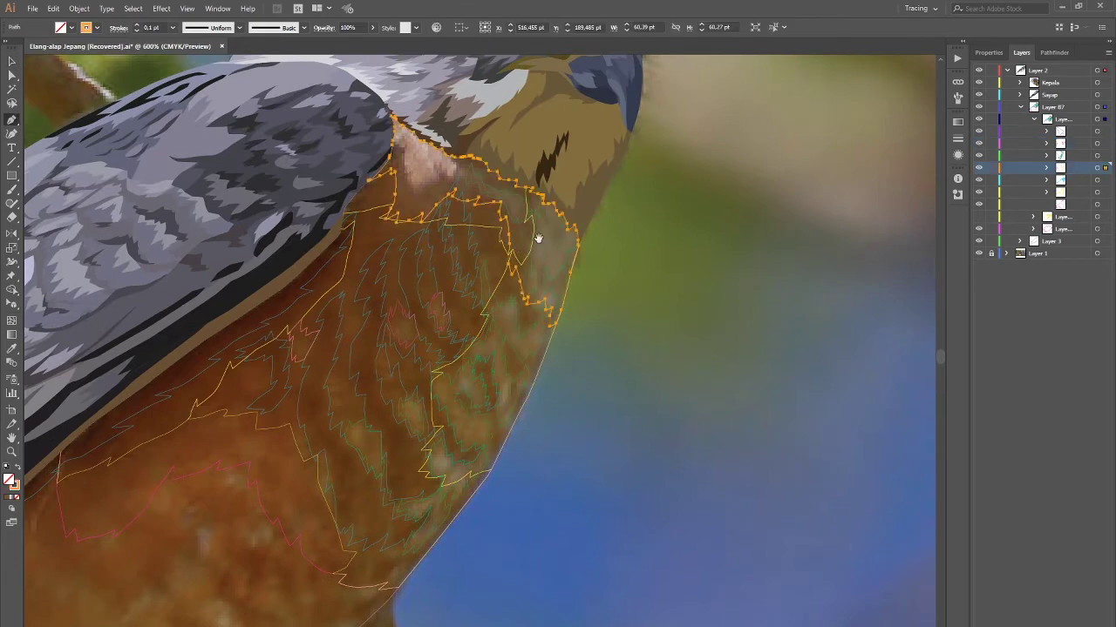
Step: Fill the pink neck patch with a brown sampled by the Eyedropper
left_click(428, 147, "ctrl")
key("i")
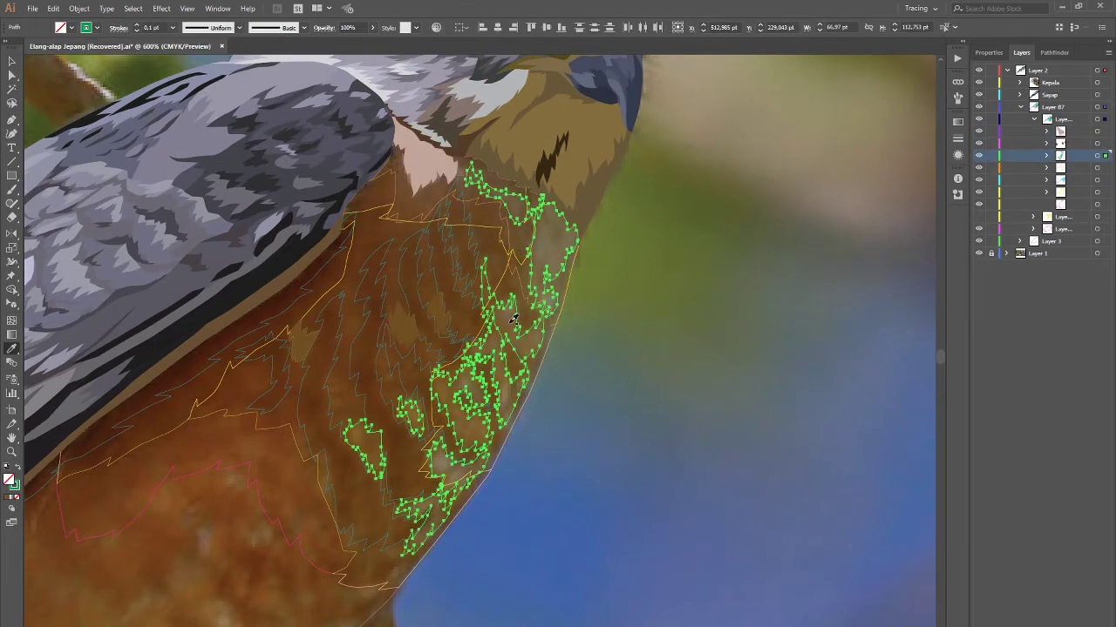
left_click(523, 218, "ctrl")
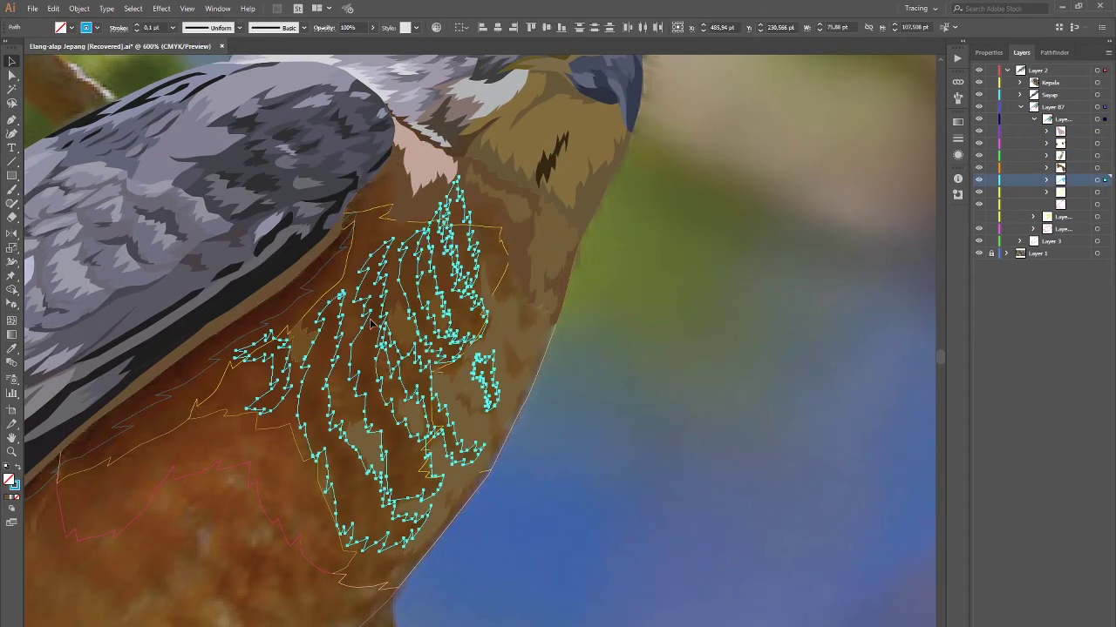
key("v")
scroll(618, 289, "down", 2)
scroll(618, 288, "up", 1)
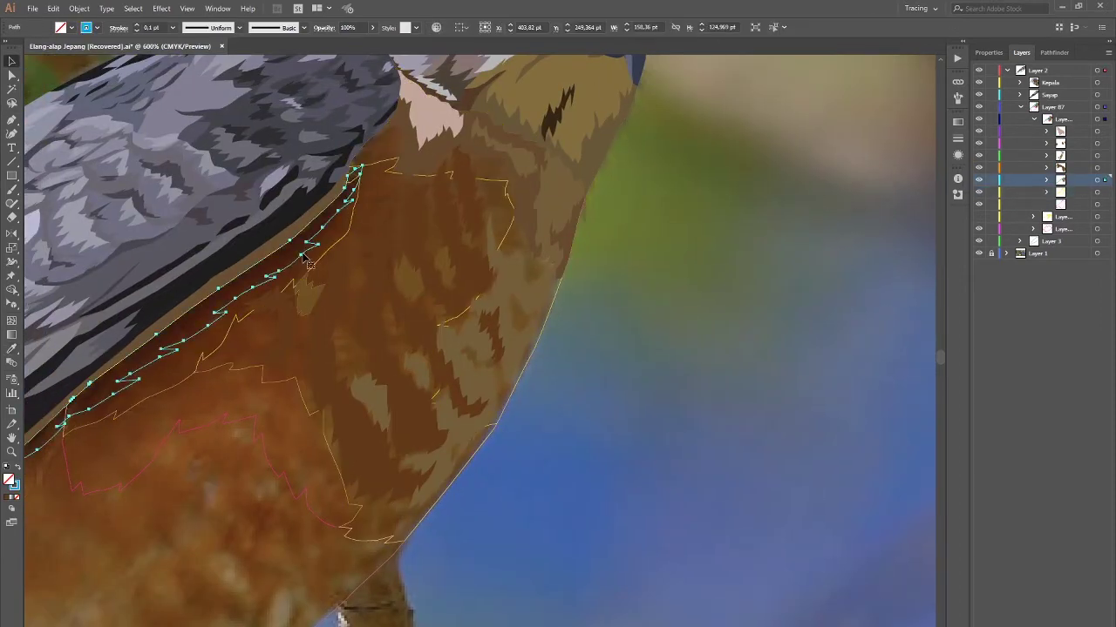
Step: Select the neck and breast marking shapes and fill one with a sampled brown
left_click(528, 269)
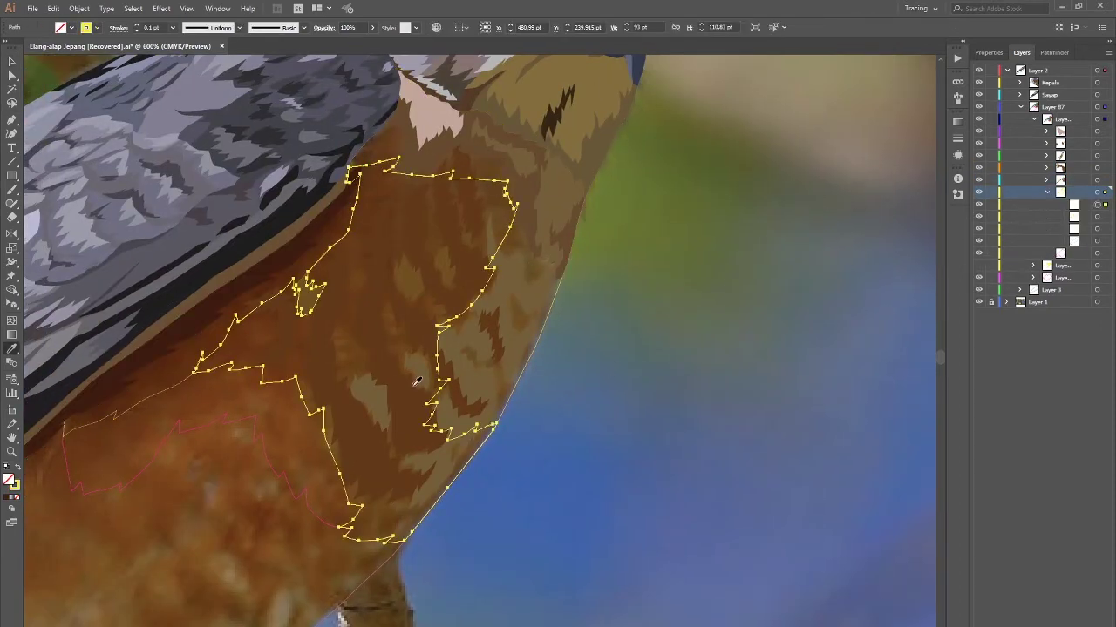
left_click(565, 323)
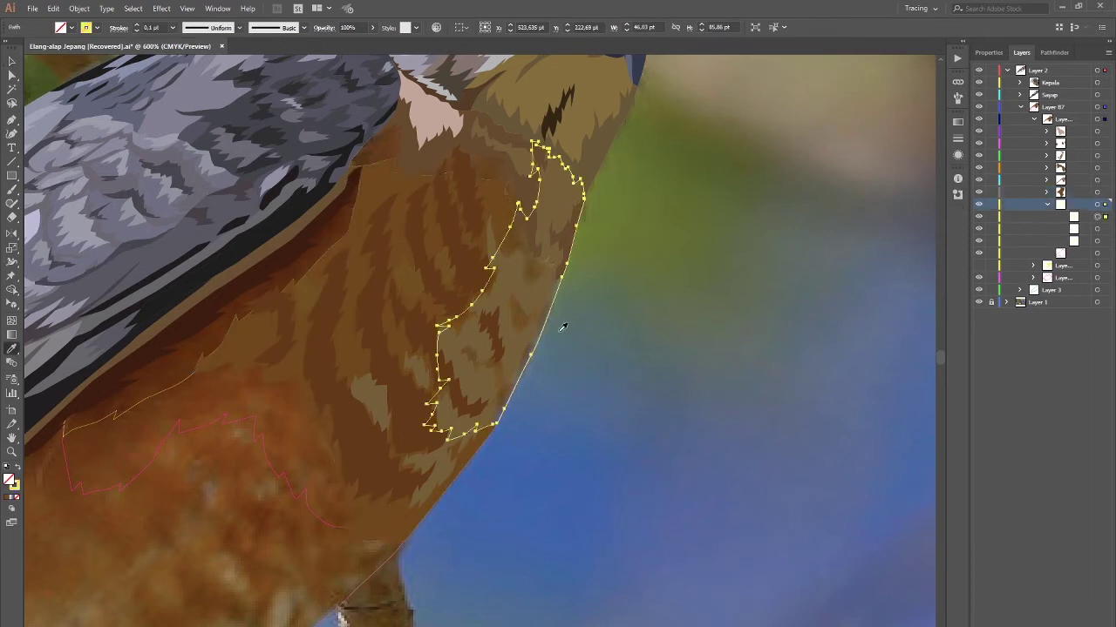
left_click(664, 366)
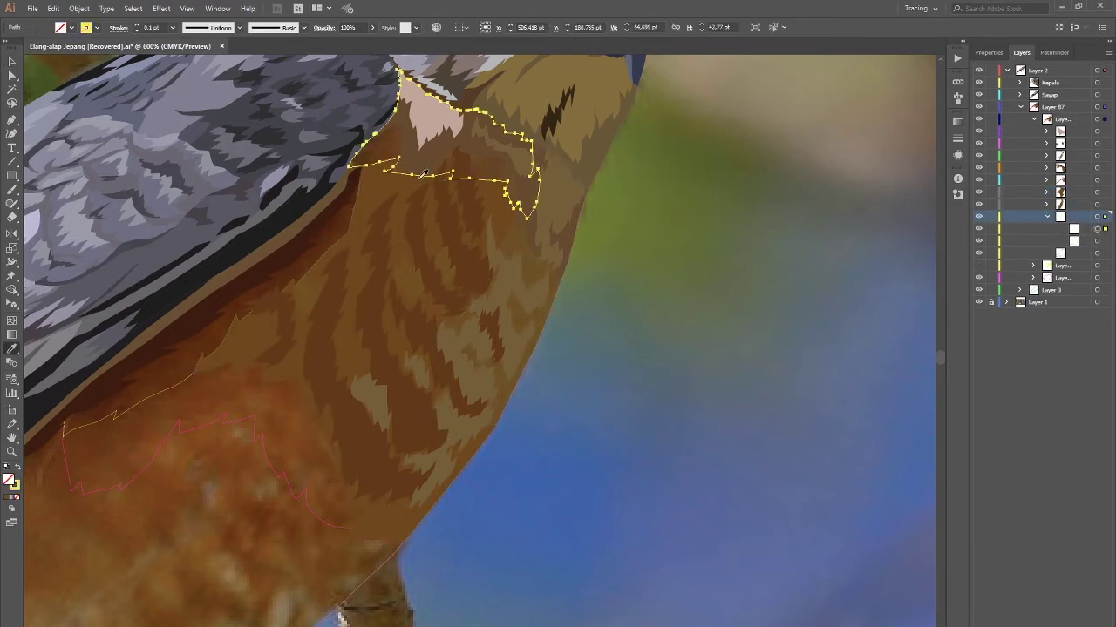
left_click(83, 393)
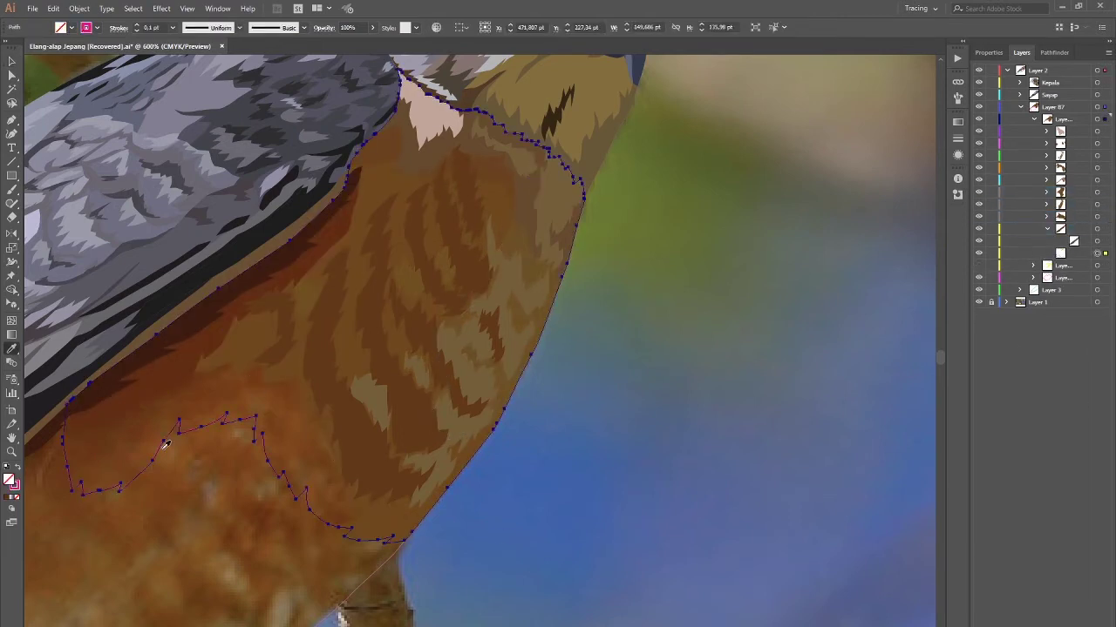
scroll(300, 427, "down", 3)
scroll(490, 472, "down", 1)
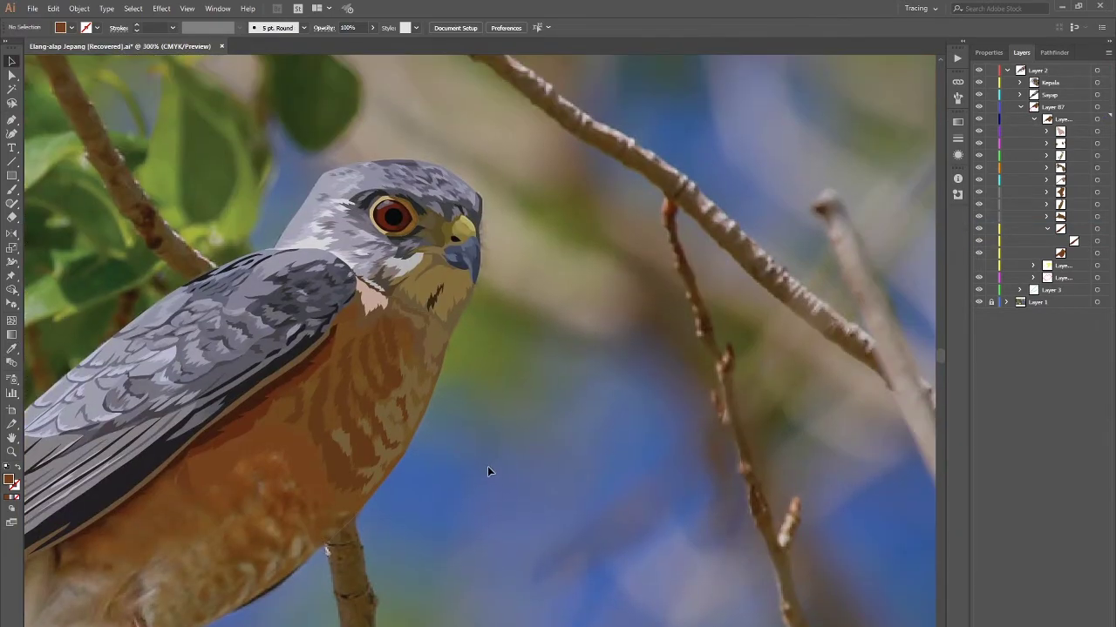
scroll(489, 472, "up", 4)
left_click(322, 397)
key("i")
key("i")
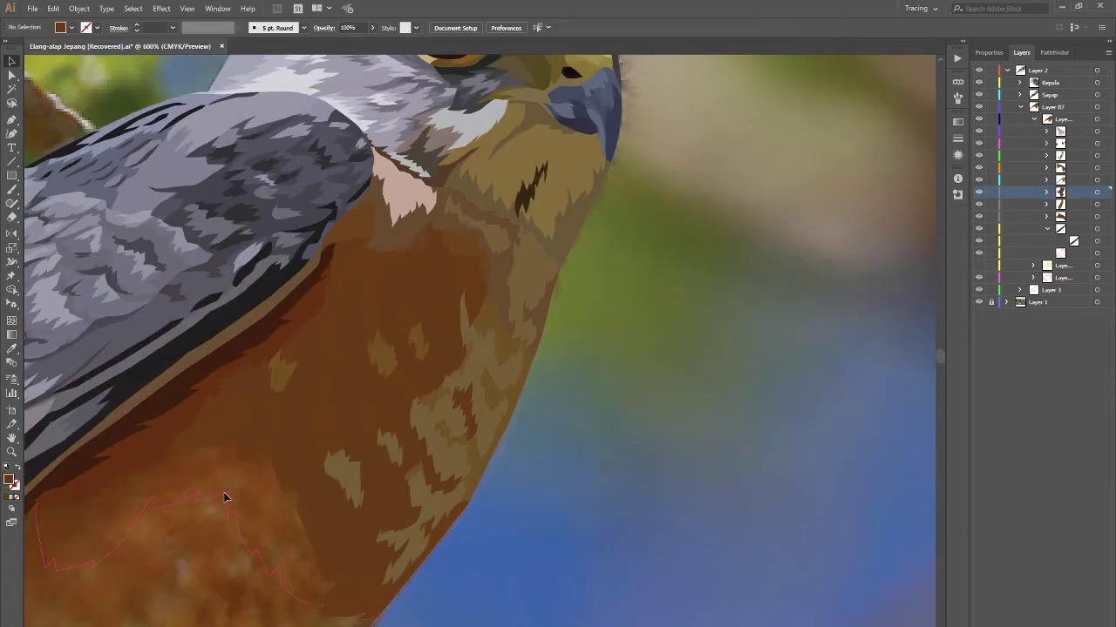
left_click(224, 498)
Step: Give the selected breast shape a dark brown fill via the Color Picker
double_click(9, 479)
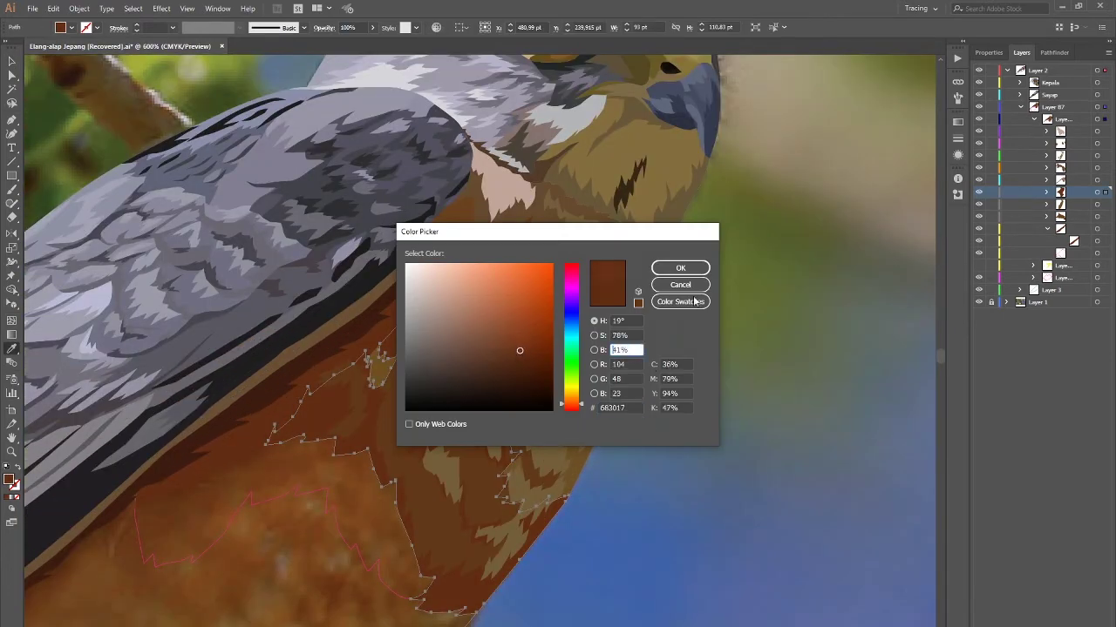
key("Return")
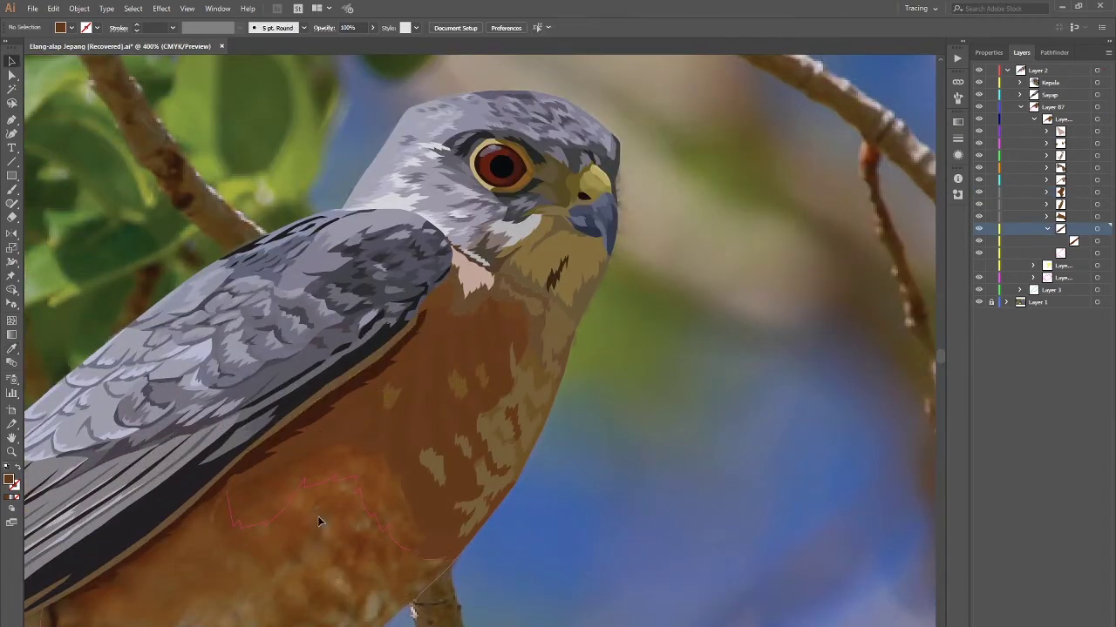
left_click(325, 454)
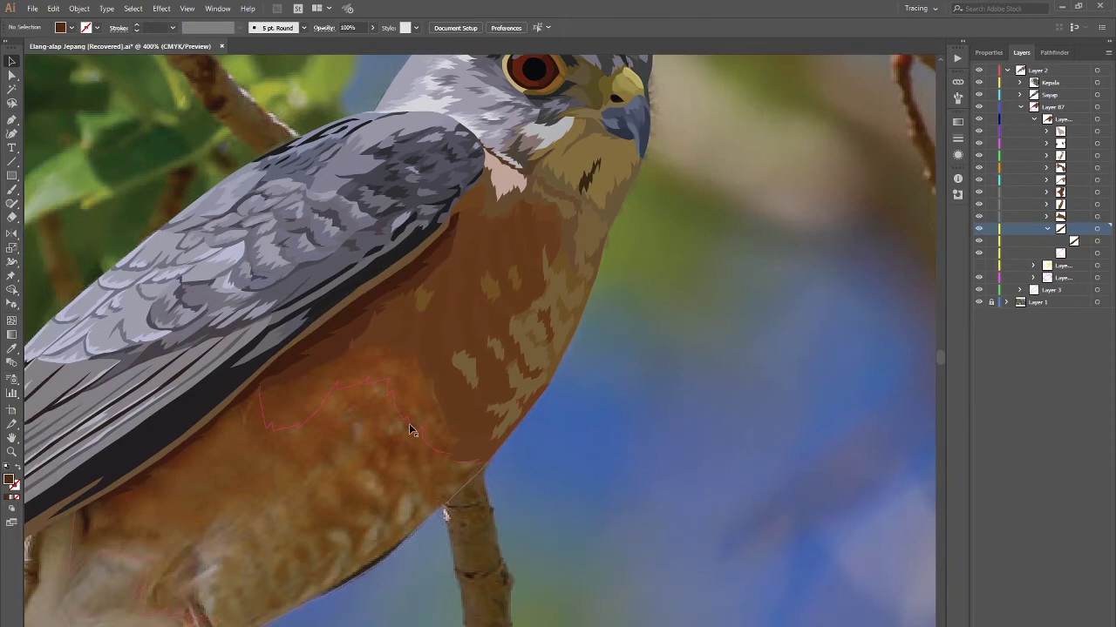
left_click(397, 408)
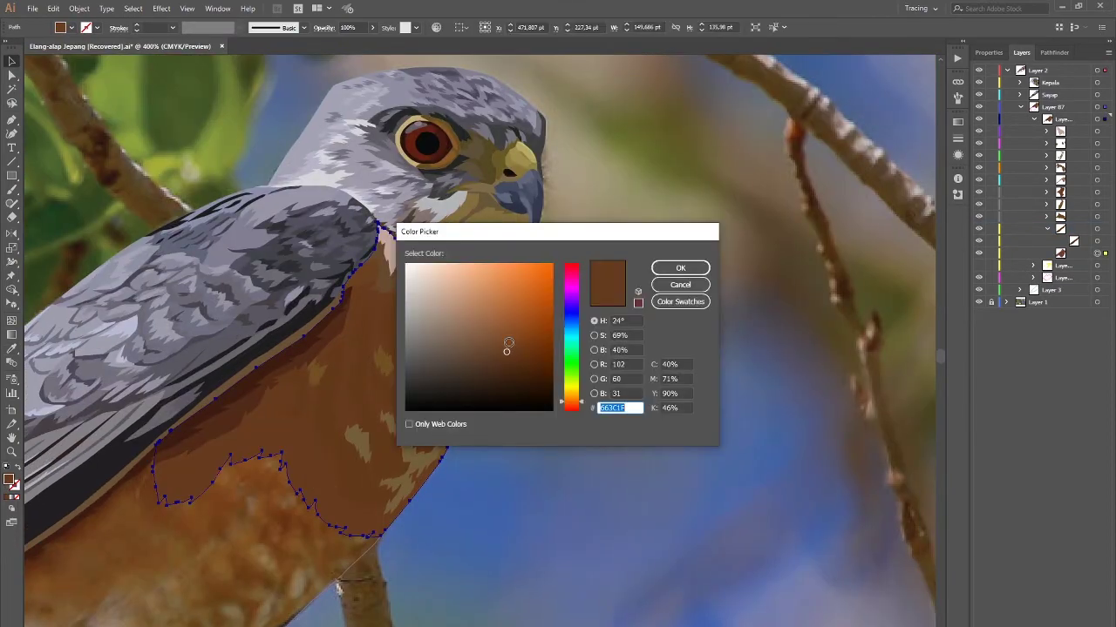
key("Return")
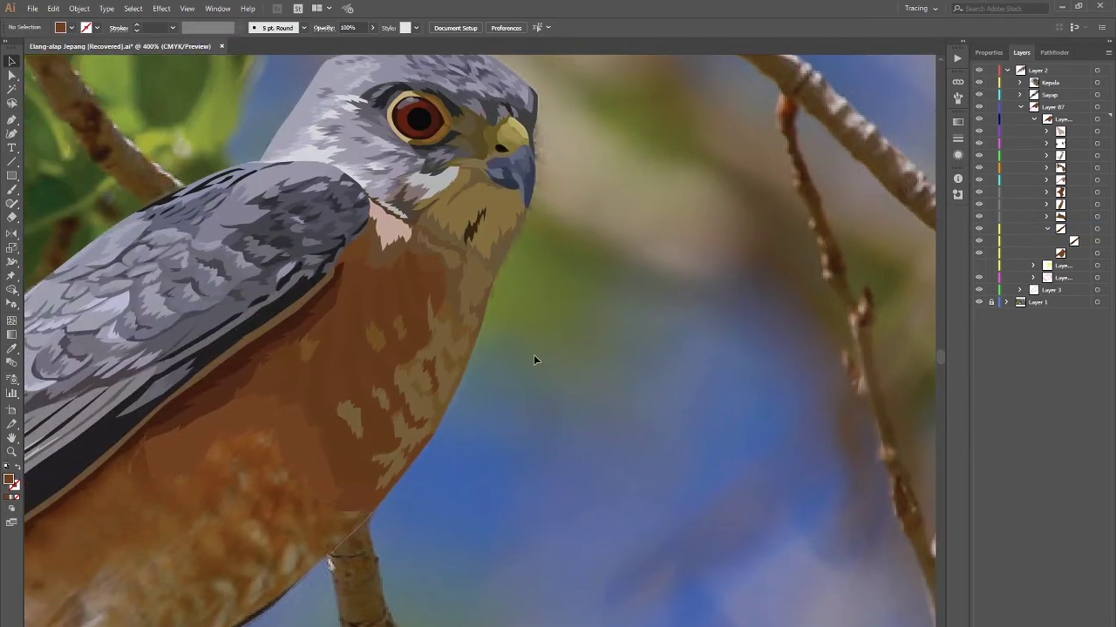
Step: Fill another breast marking with darker brown #663C1F
left_click(535, 359)
double_click(8, 480)
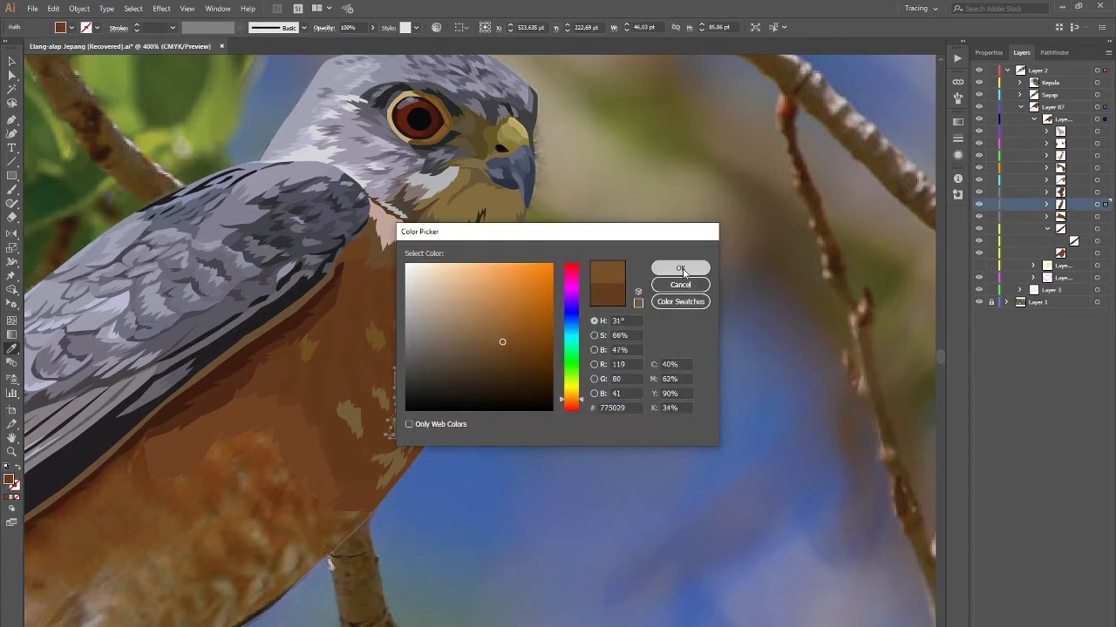
left_click(506, 348)
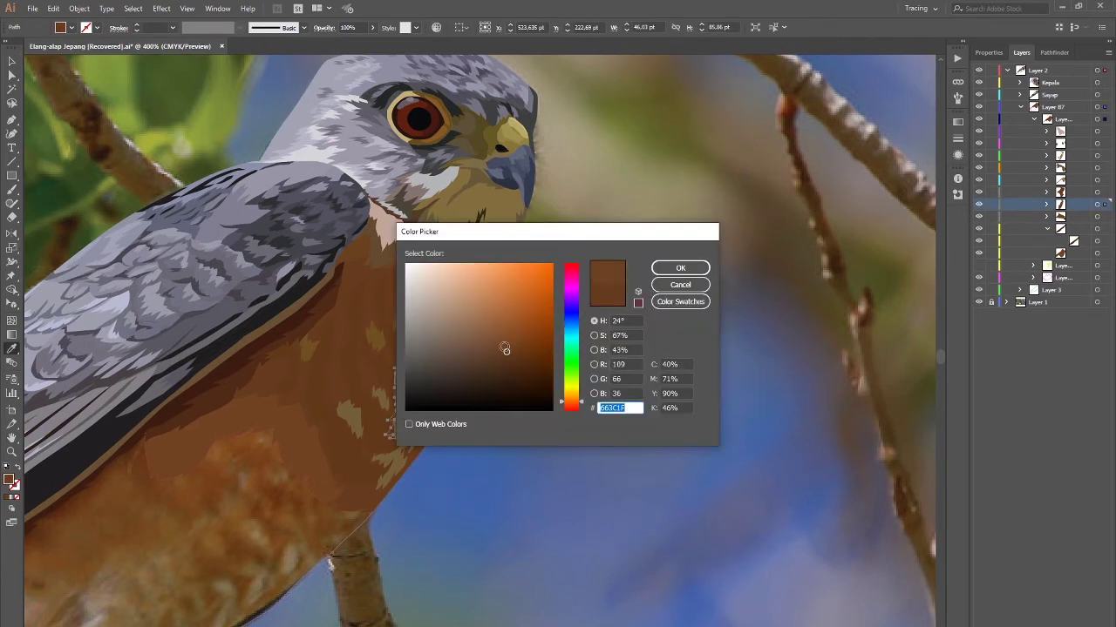
key("Return")
key("v")
Step: Give one more breast marking shape a new fill colour from the Color Picker
scroll(536, 389, "down", 5)
left_click(450, 389)
scroll(450, 389, "up", 6)
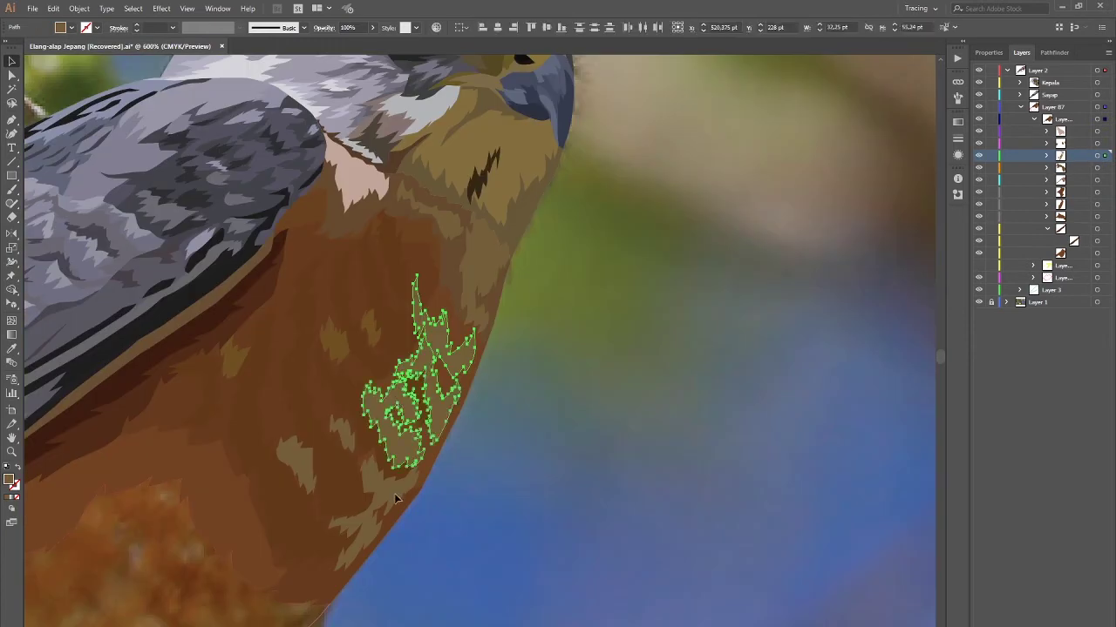
scroll(394, 494, "down", 2)
double_click(9, 479)
key("Return")
left_click(483, 425)
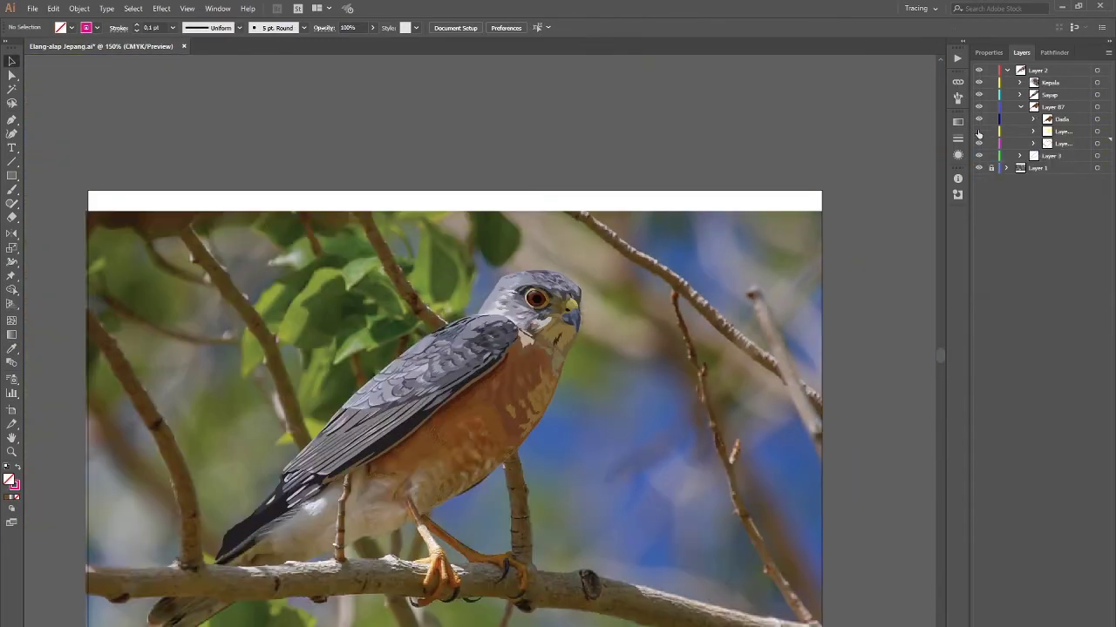
Step: Add a new sublayer in Layer 87 and trace a marking outline along the wing edge
key("ctrl+l")
key("p")
scroll(438, 461, "up", 4)
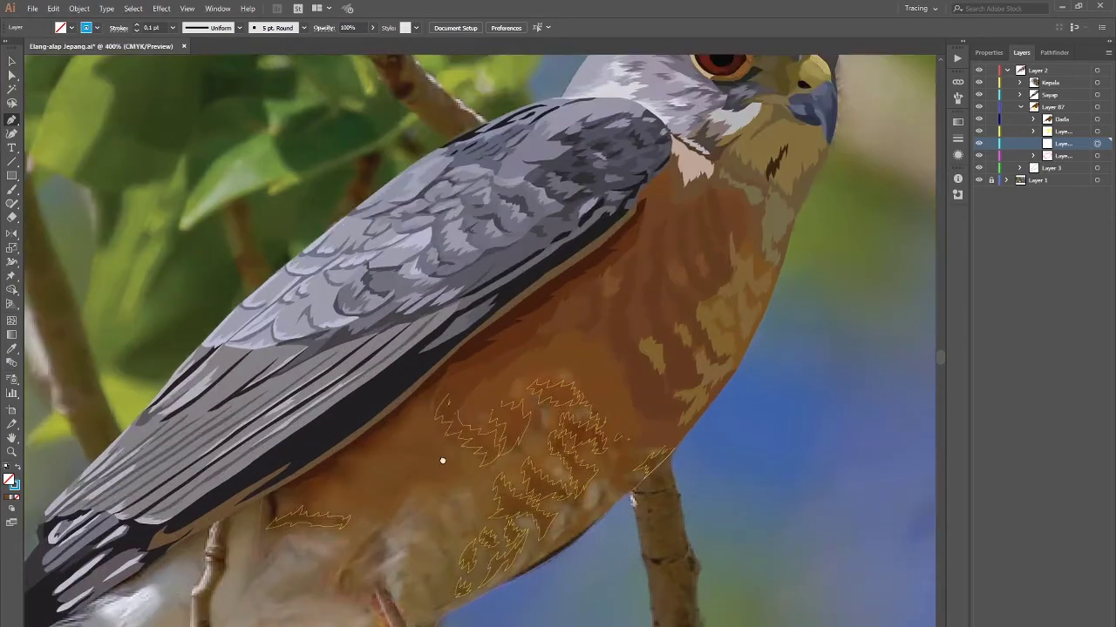
left_click(551, 331)
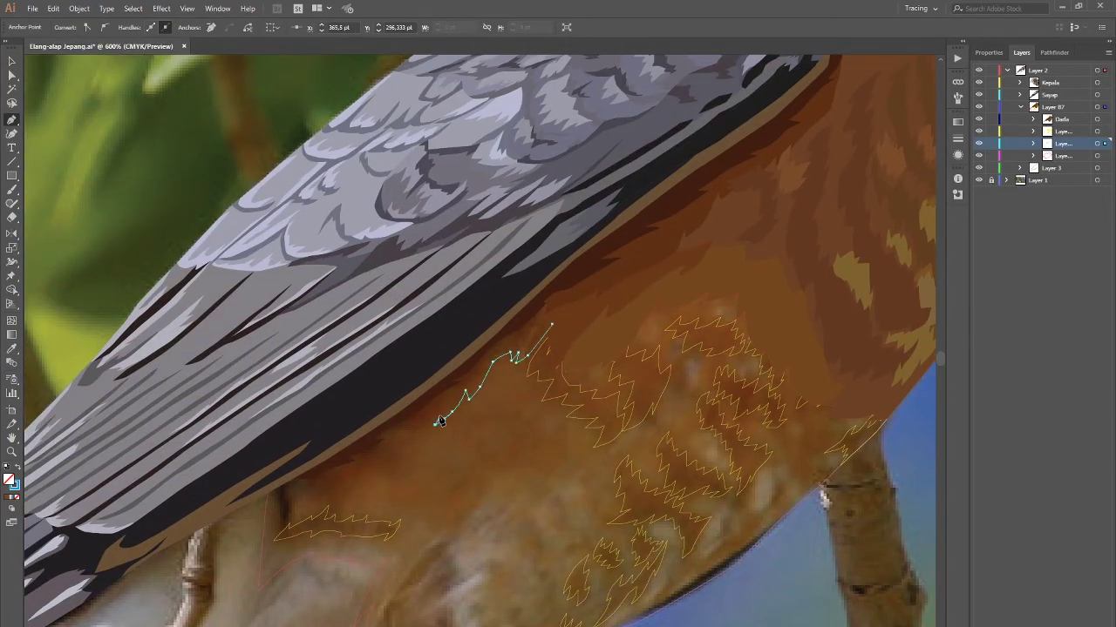
mouse_move(398, 440)
left_mouse_down()
mouse_move(294, 486)
mouse_move(550, 325)
left_mouse_up()
key("v")
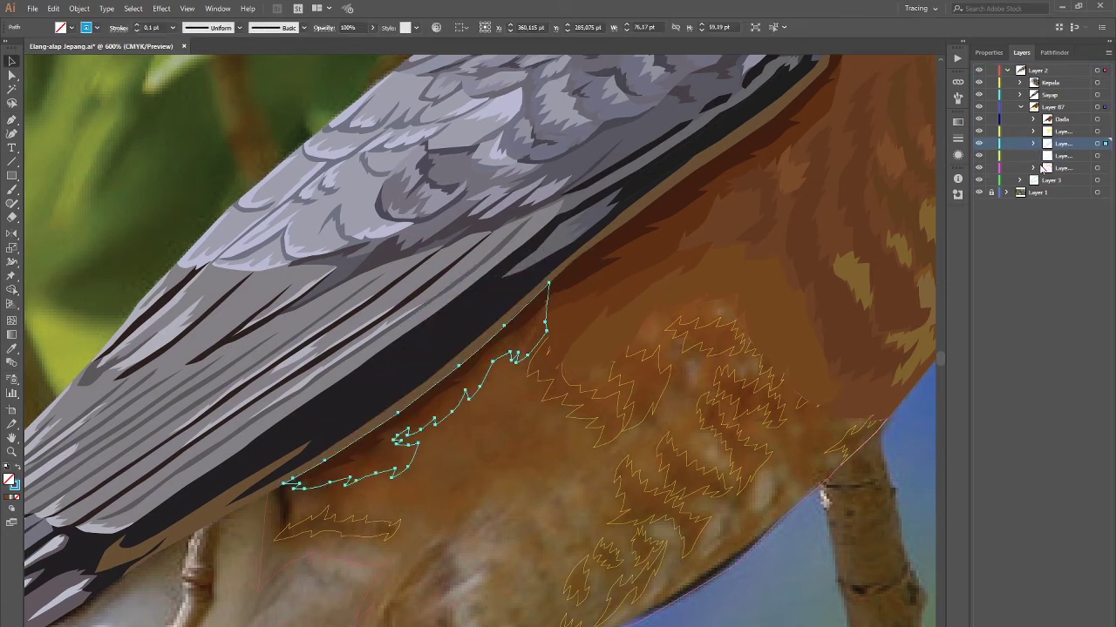
key("ctrl+shift+a")
key("p")
Step: Start a new breast marking outline with anchors along its edge
left_click_drag(363, 498, 394, 419)
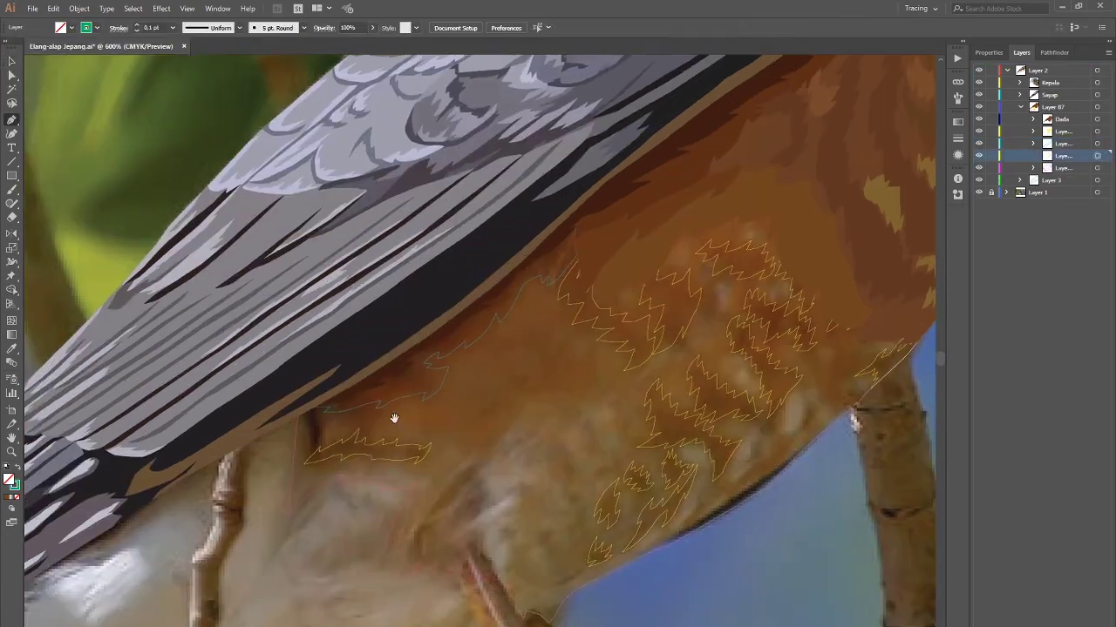
left_click(978, 131)
left_click(978, 131)
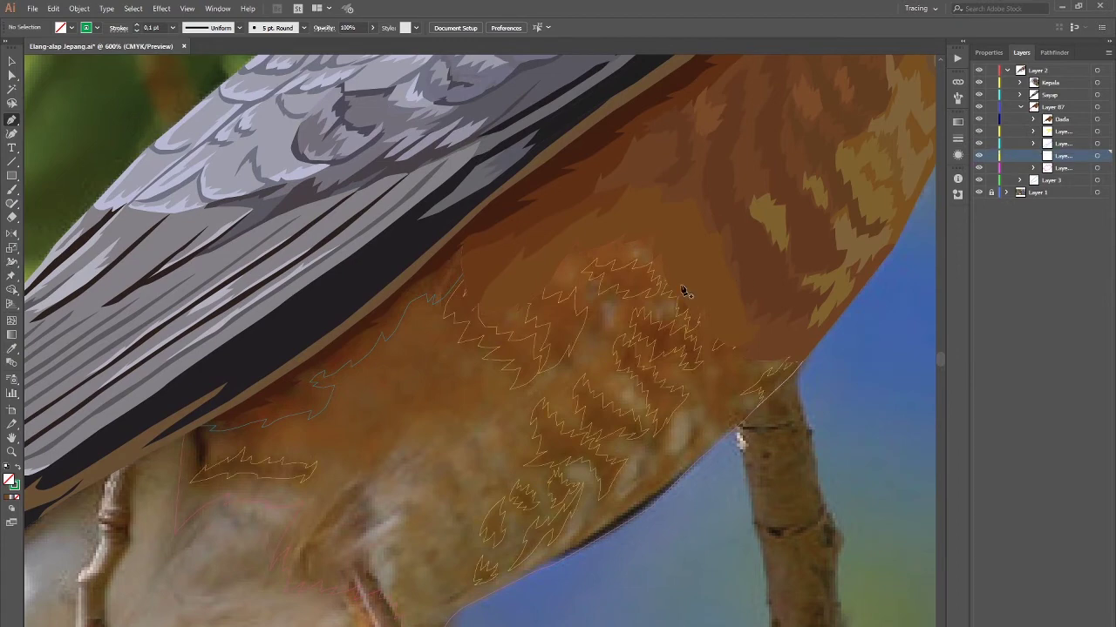
left_click(649, 309)
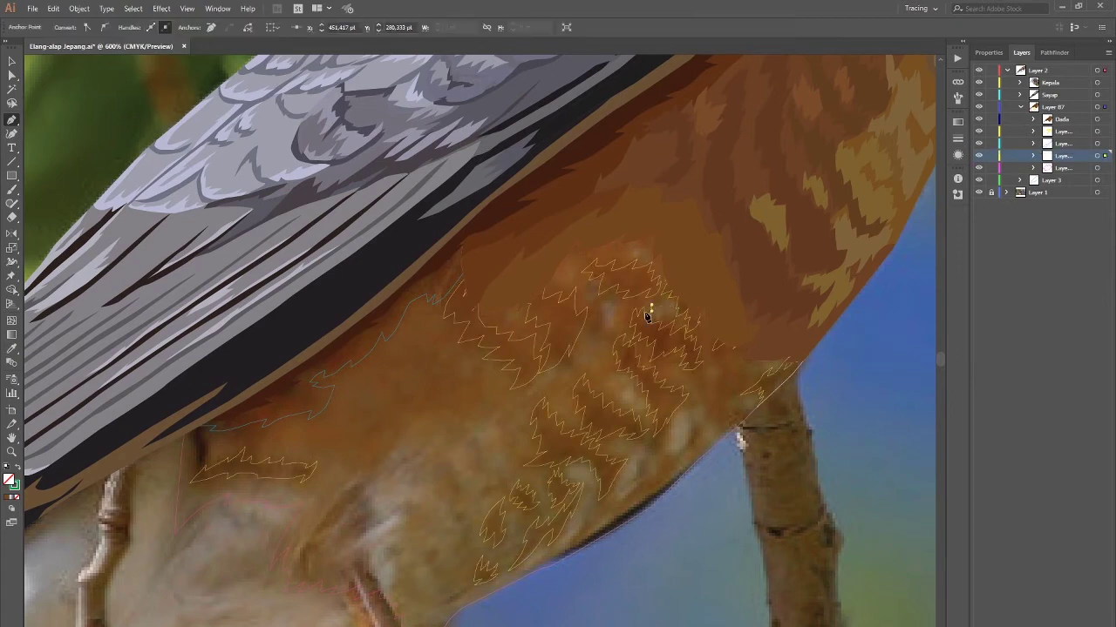
left_click(517, 386)
left_click(524, 361)
left_click(518, 348)
left_click(488, 337)
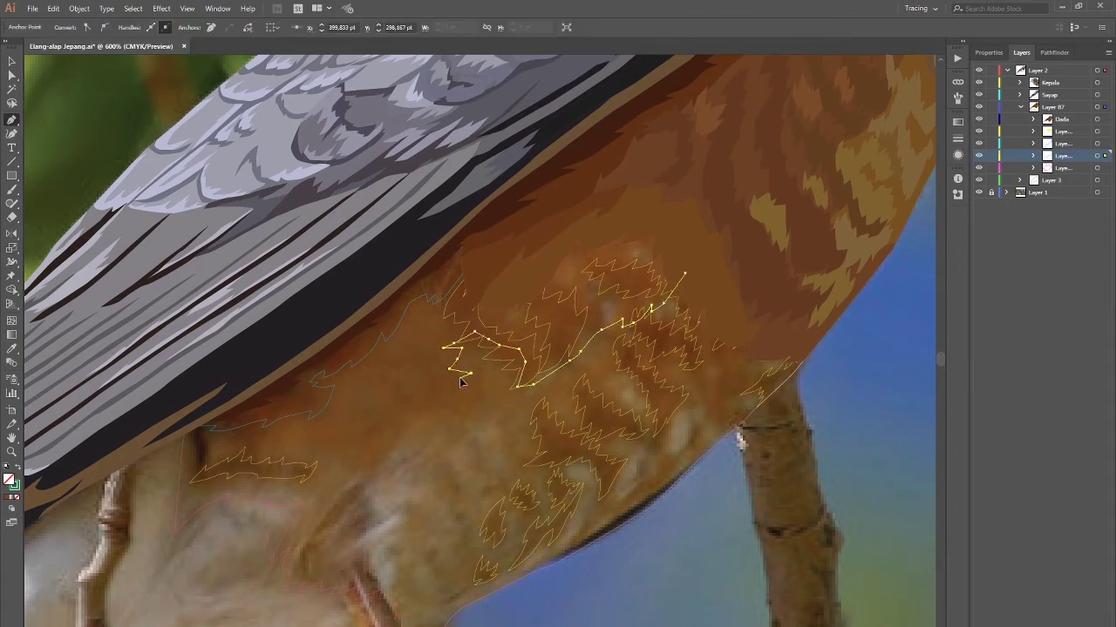
Step: Finish that outline across the breast and trace a short three-point marking beside it
left_click_drag(460, 382, 538, 277)
left_click(532, 288)
left_click(505, 303)
left_click(490, 296)
left_click(472, 299)
left_click(443, 313)
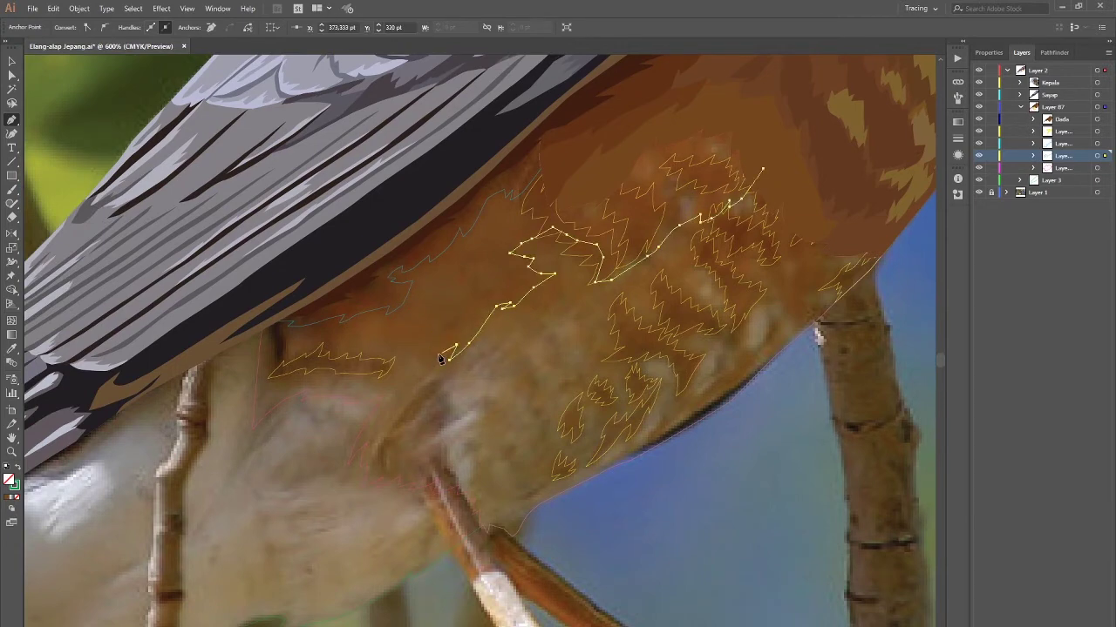
key("Escape")
left_click(391, 337)
left_click(376, 334)
left_click(363, 337)
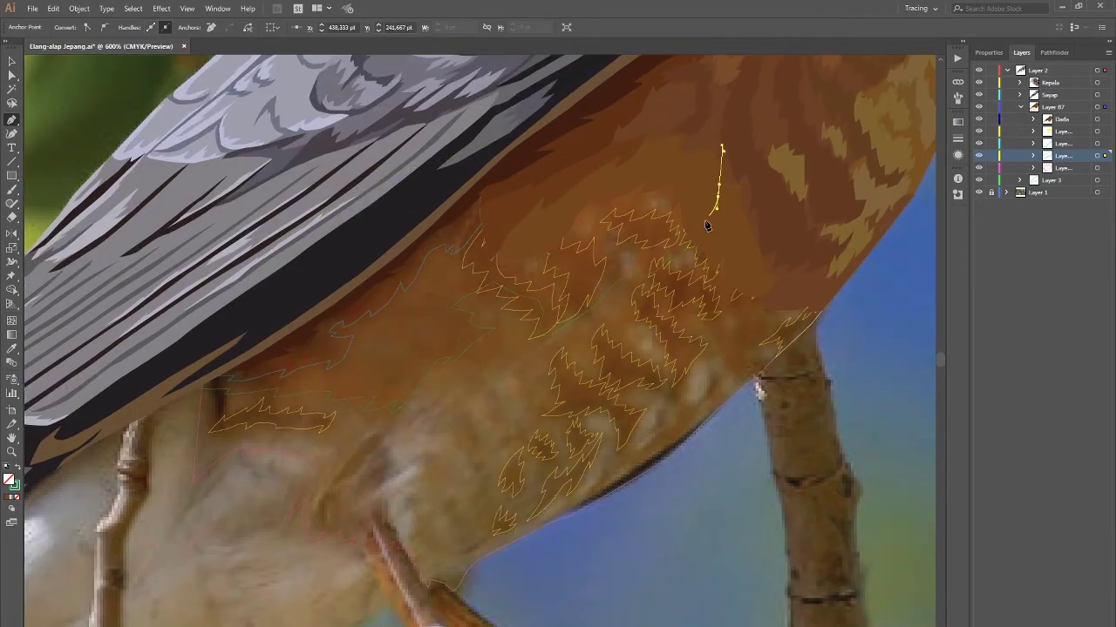
Step: Set the new sublayer's colour to green in Layer Options
double_click(1062, 156)
left_click(767, 196)
left_click(754, 250)
key("Return")
key("ctrl+shift+a")
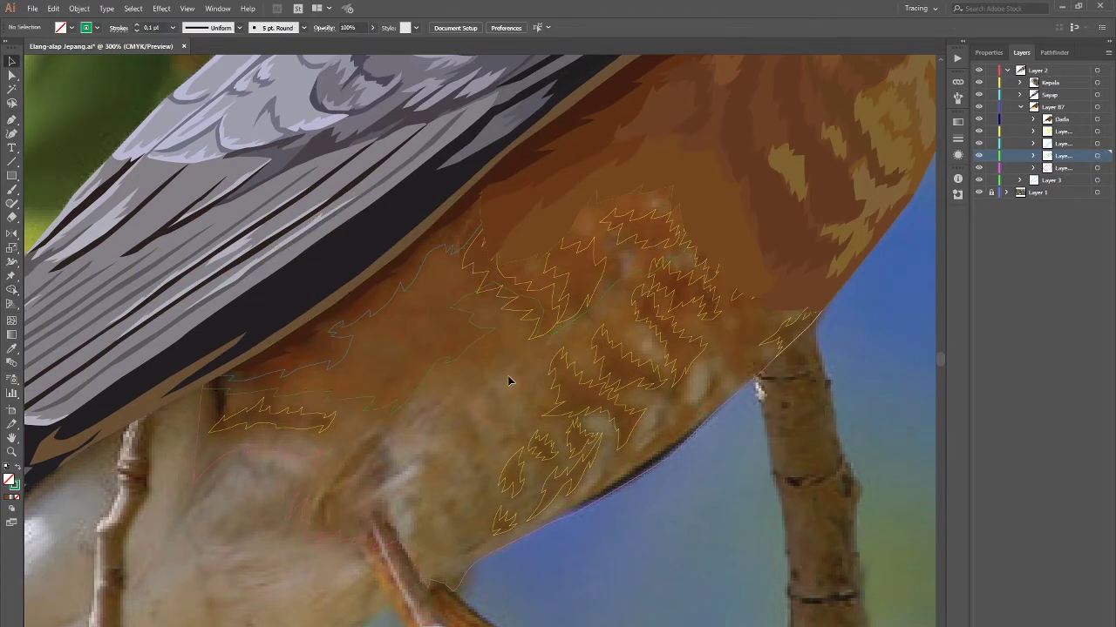
key("ctrl+minus")
key("ctrl+minus")
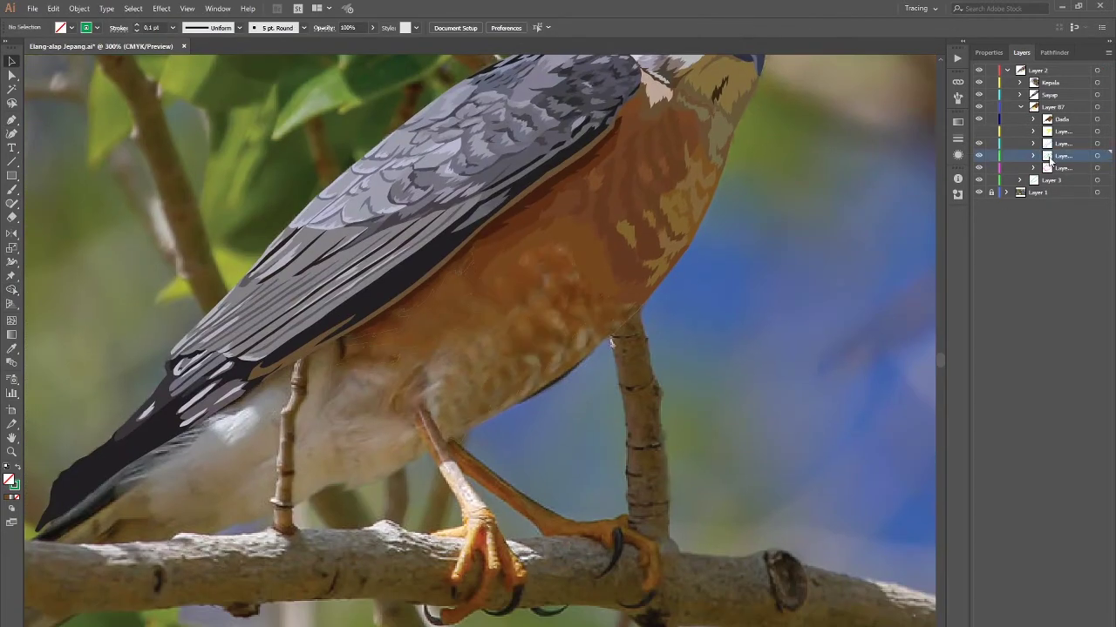
Step: Add another sublayer in Layer 87 and set its colour to orange
key("ctrl+l")
double_click(1063, 168)
left_click(767, 195)
left_click(749, 340)
left_click(793, 275)
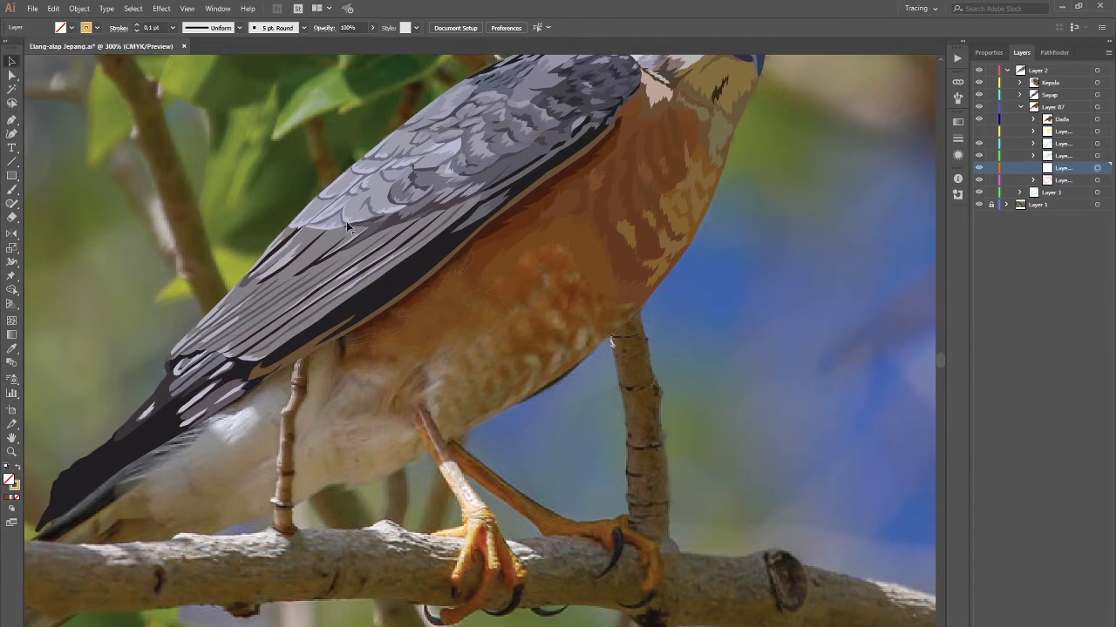
Step: Trace a curved orange outline on a breast marking
key("p")
key("ctrl+plus")
key("ctrl+plus")
left_click_drag(601, 262, 597, 292)
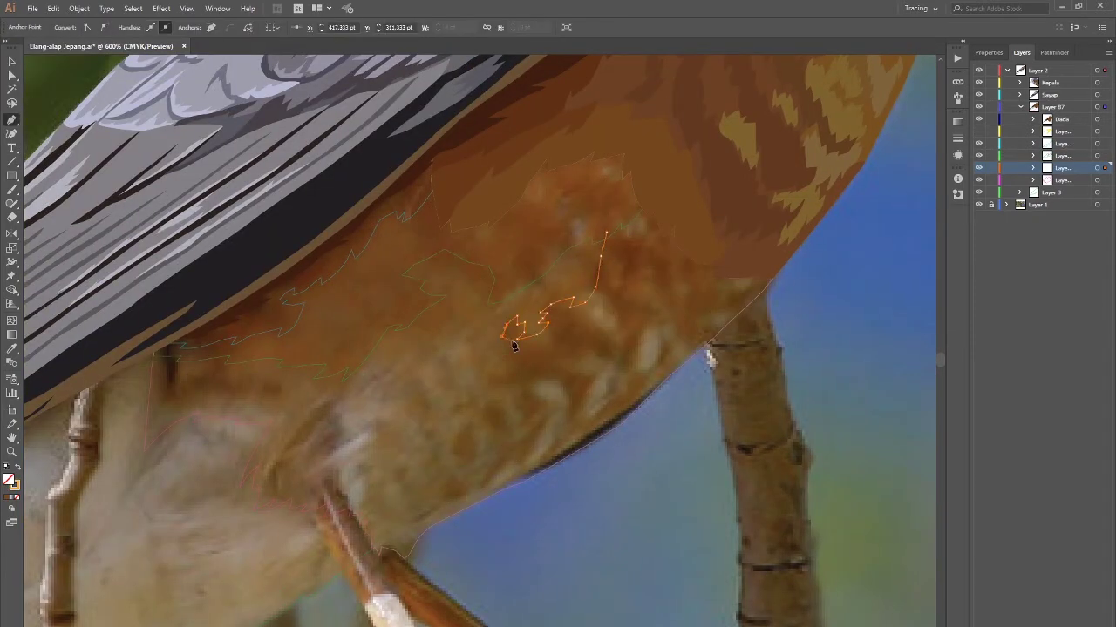
left_click_drag(358, 342, 506, 309)
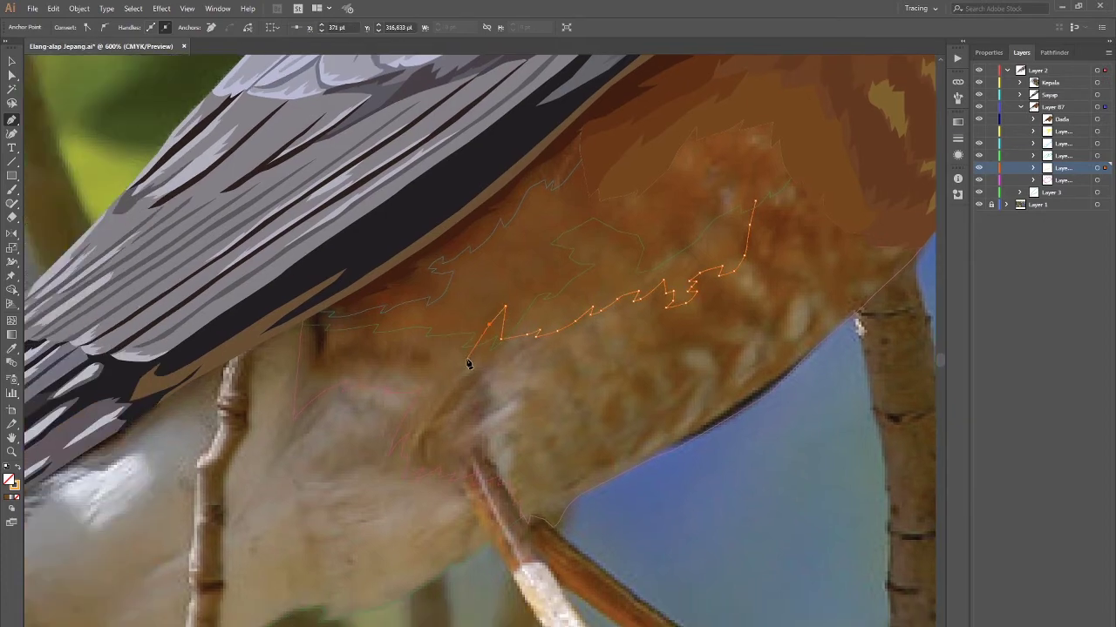
left_click_drag(490, 352, 481, 391)
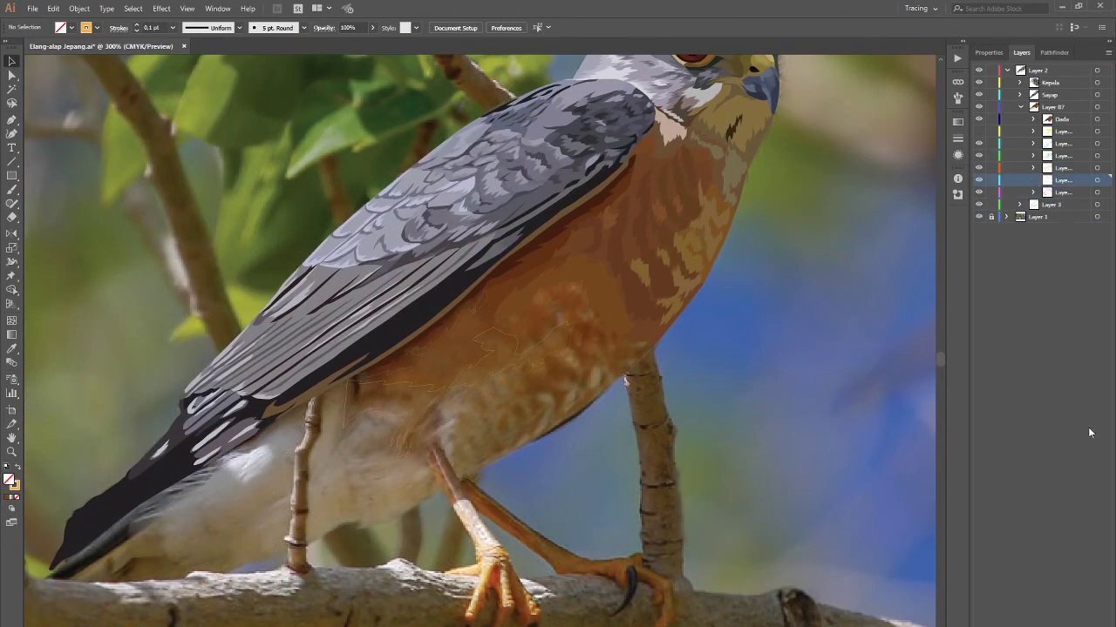
Step: Change the sublayer's colour in Layer Options
double_click(1063, 180)
left_click(792, 274)
left_click(96, 27)
key("p")
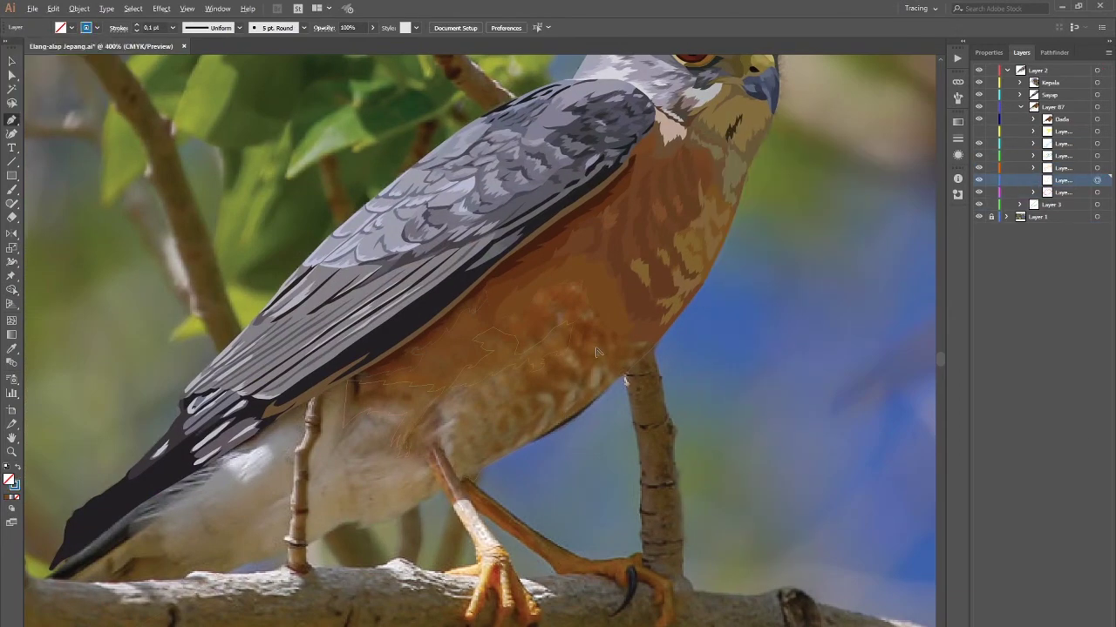
scroll(597, 352, "up", 1)
Step: Trace another zigzag marking outline on the breast and reveal the hidden sublayer's outlines
left_click(527, 288)
left_click(538, 306)
left_click(544, 321)
left_click(562, 329)
left_click(579, 342)
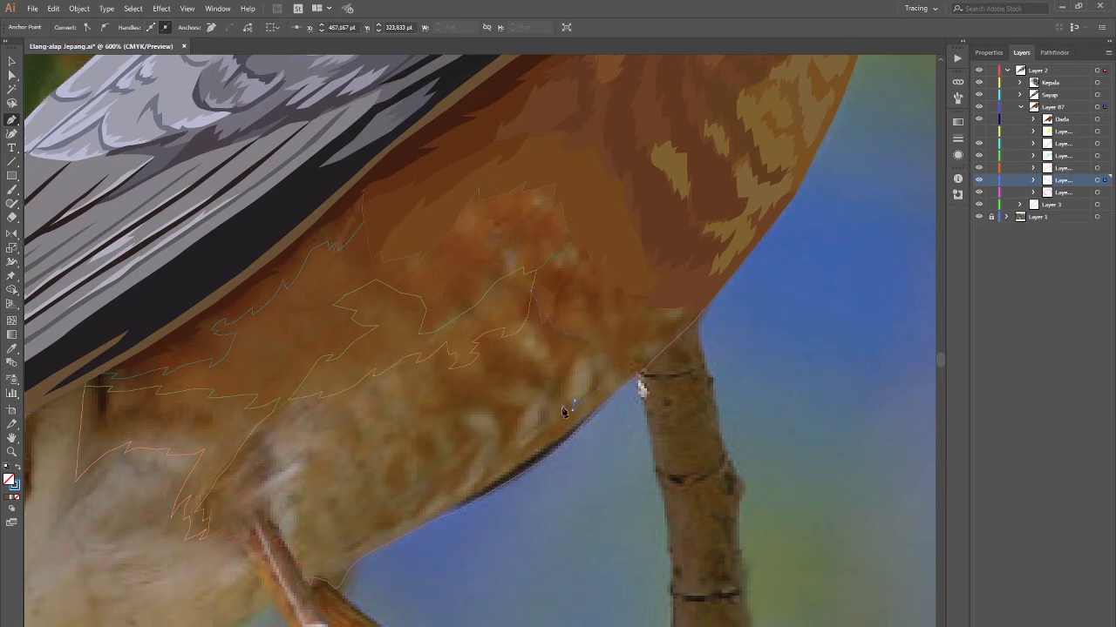
left_click(577, 328, "ctrl")
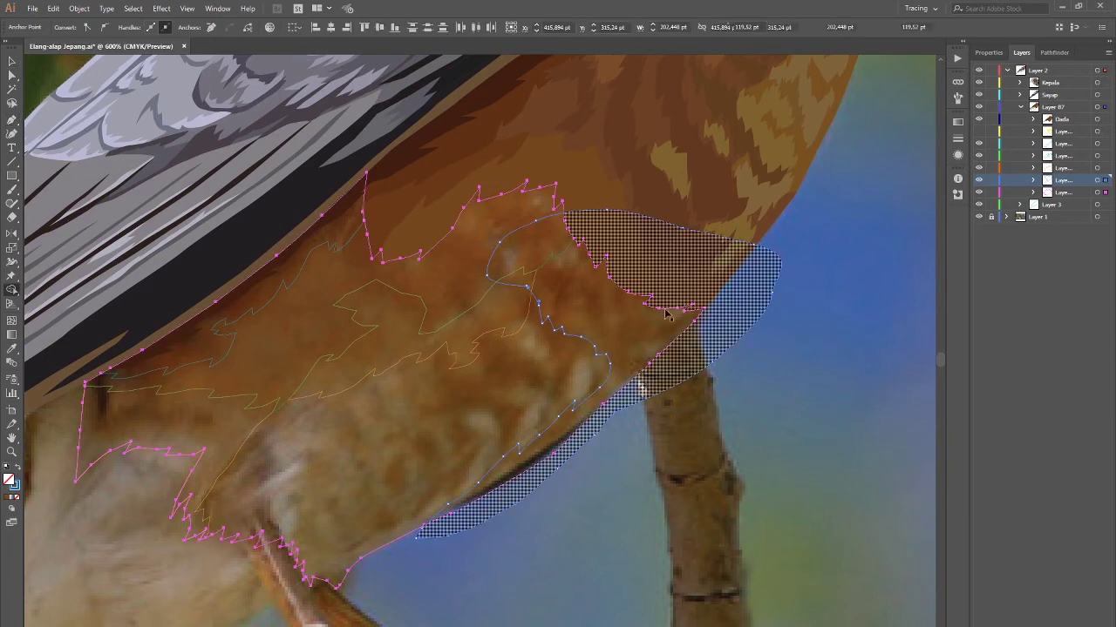
left_click_drag(476, 391, 571, 318)
left_click(978, 131)
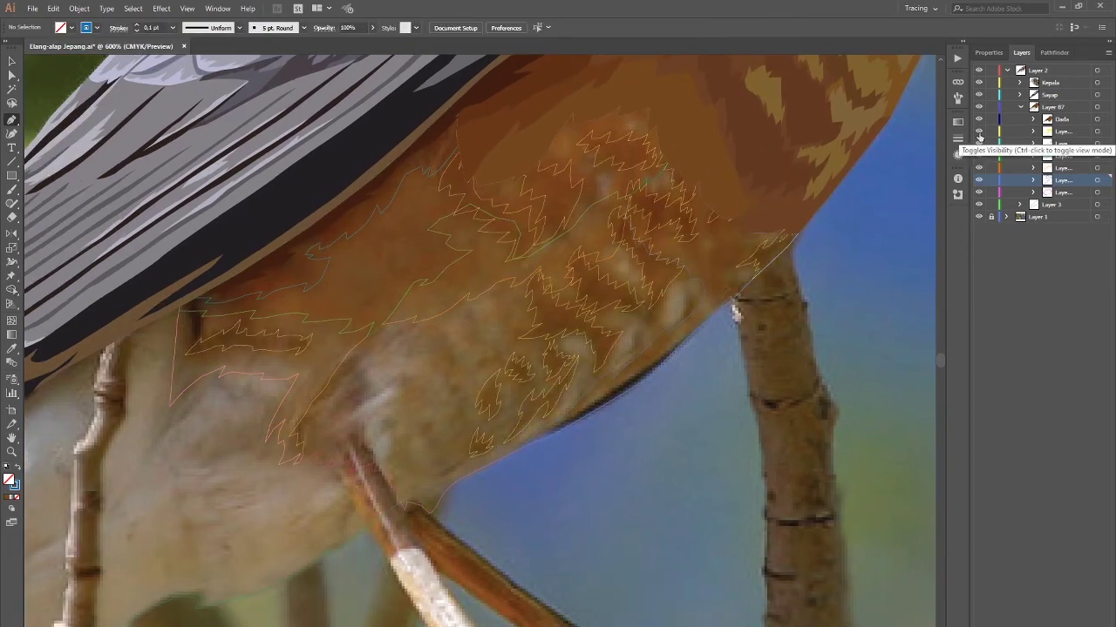
Step: Select the top sublayer and confirm its Layer Options
left_click(1096, 131)
double_click(1062, 131)
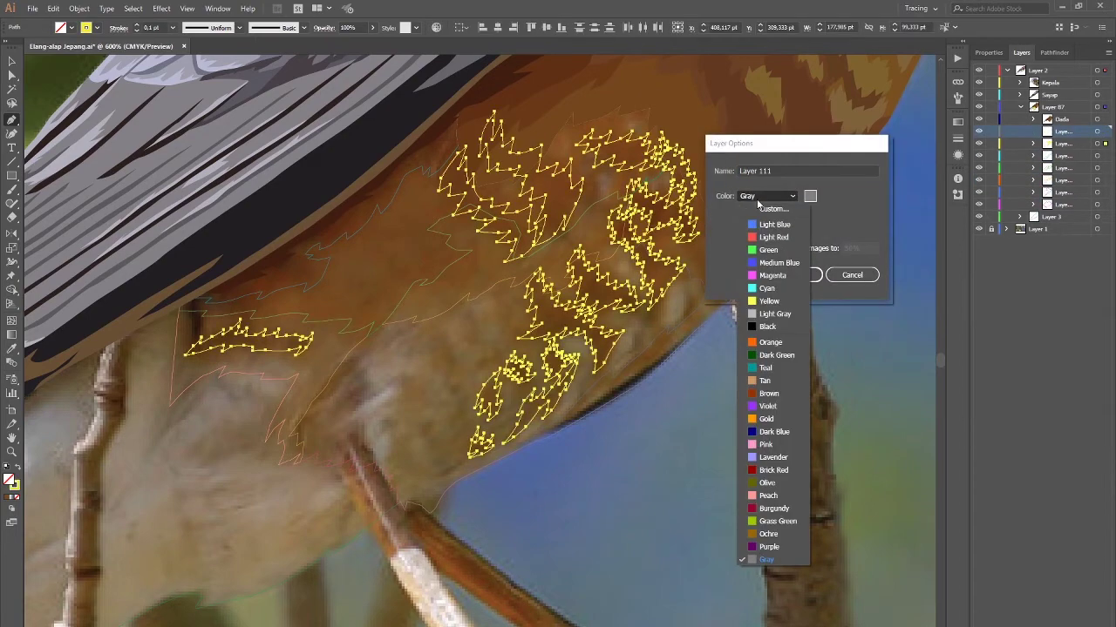
key("Return")
Step: Trace closed purple outlines around the first two pale breast markings
scroll(553, 369, "up", 1)
scroll(568, 374, "up", 1)
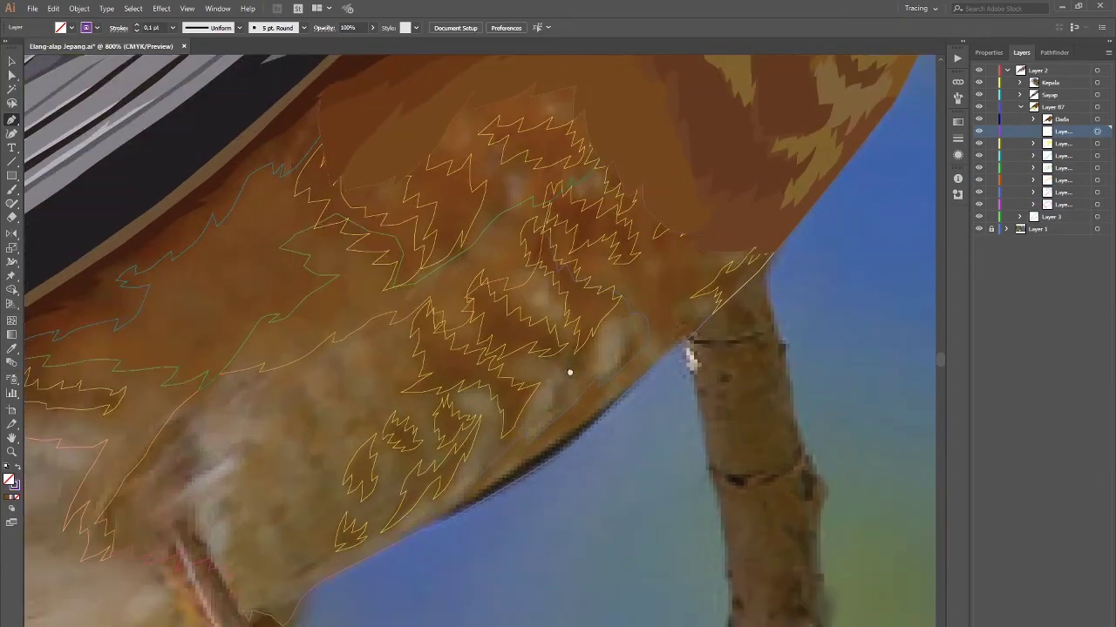
scroll(564, 348, "up", 1)
left_click(513, 311)
scroll(533, 366, "up", 2)
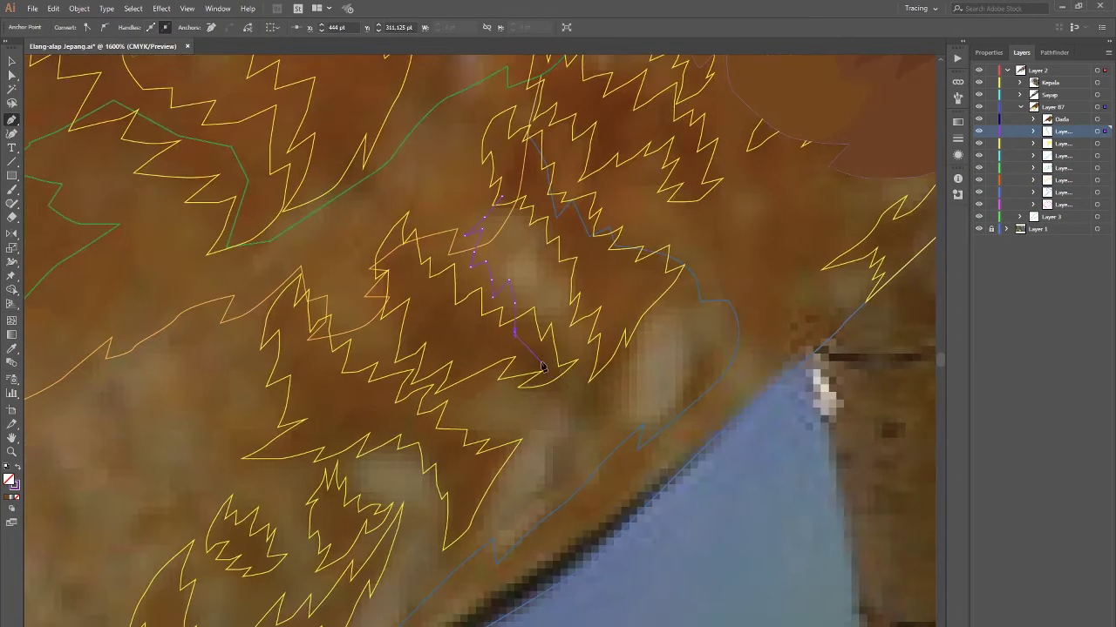
left_click(513, 203)
key("ctrl+shift+a")
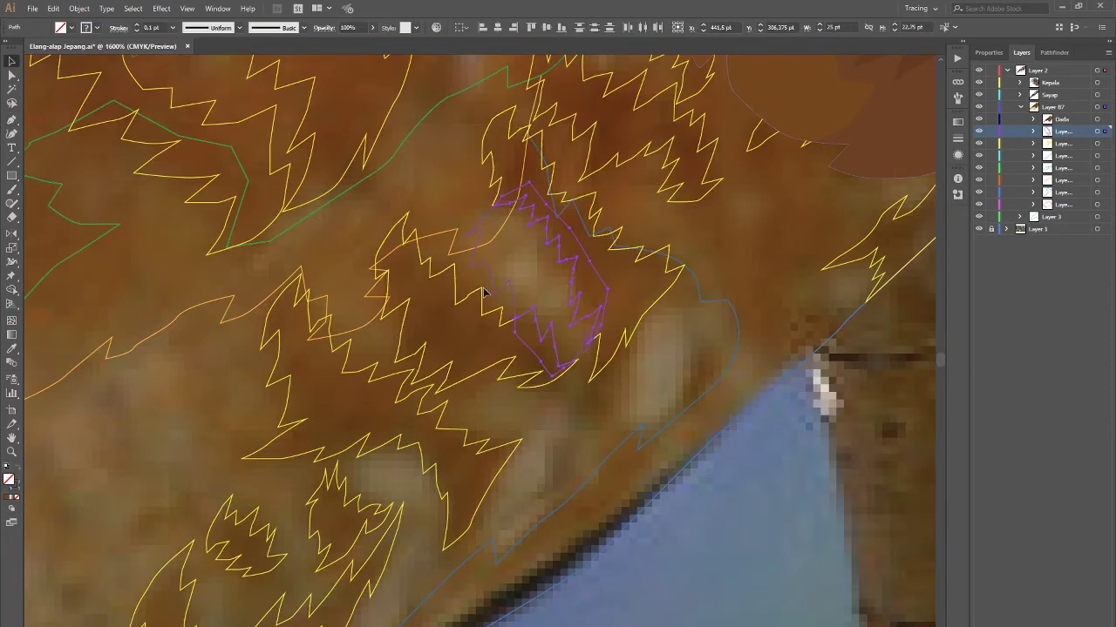
scroll(563, 406, "down", 1)
scroll(573, 316, "down", 1)
scroll(573, 316, "up", 2)
left_click(619, 332)
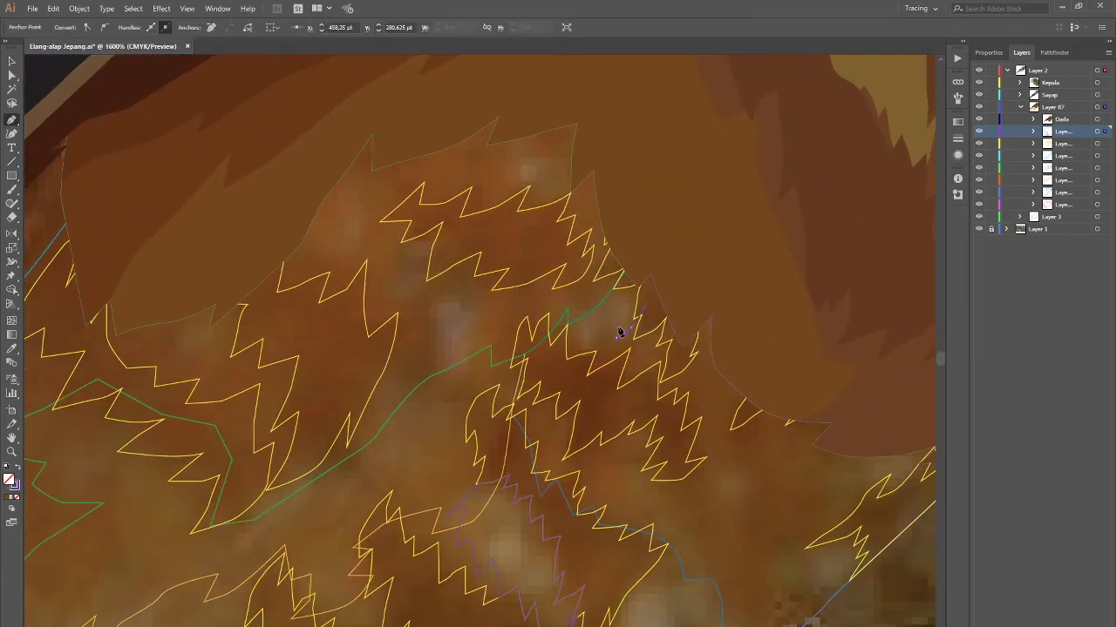
left_click(647, 307)
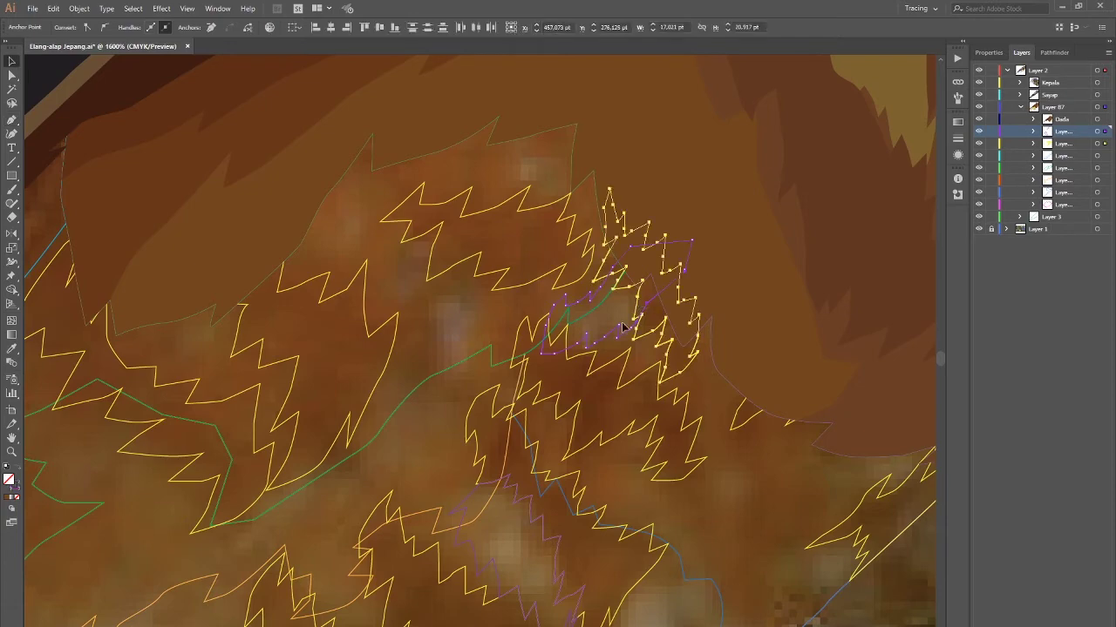
key("ctrl+shift+a")
Step: Trace a purple outline around a third pale marking along the belly edge
scroll(567, 258, "down", 1)
scroll(567, 258, "up", 2)
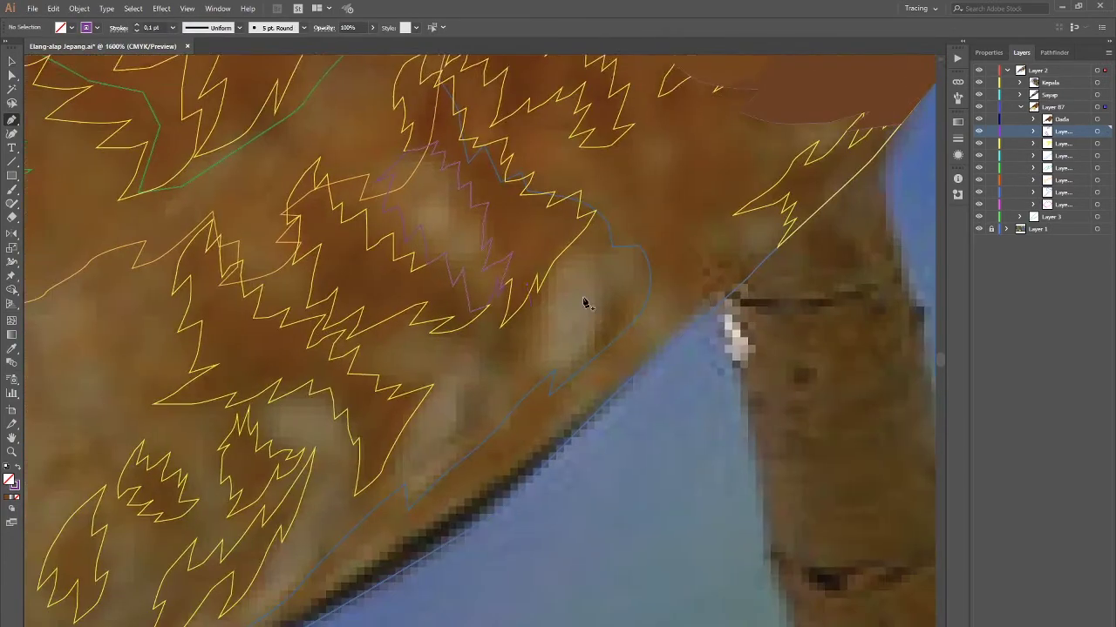
scroll(585, 301, "down", 1)
left_click(539, 343)
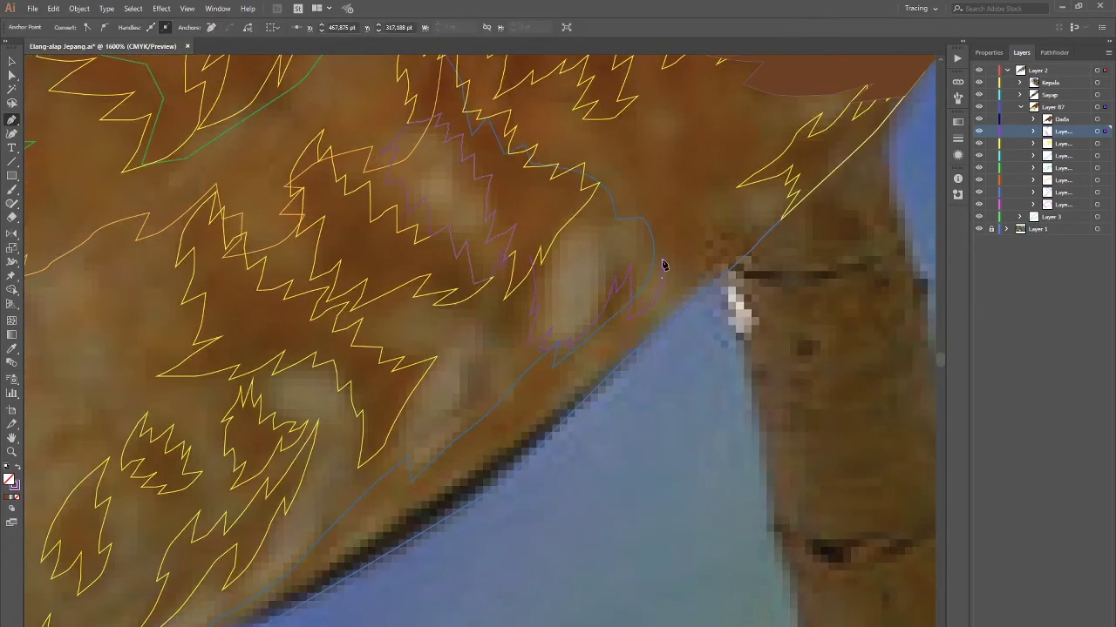
left_click(533, 260)
key("ctrl+shift+a")
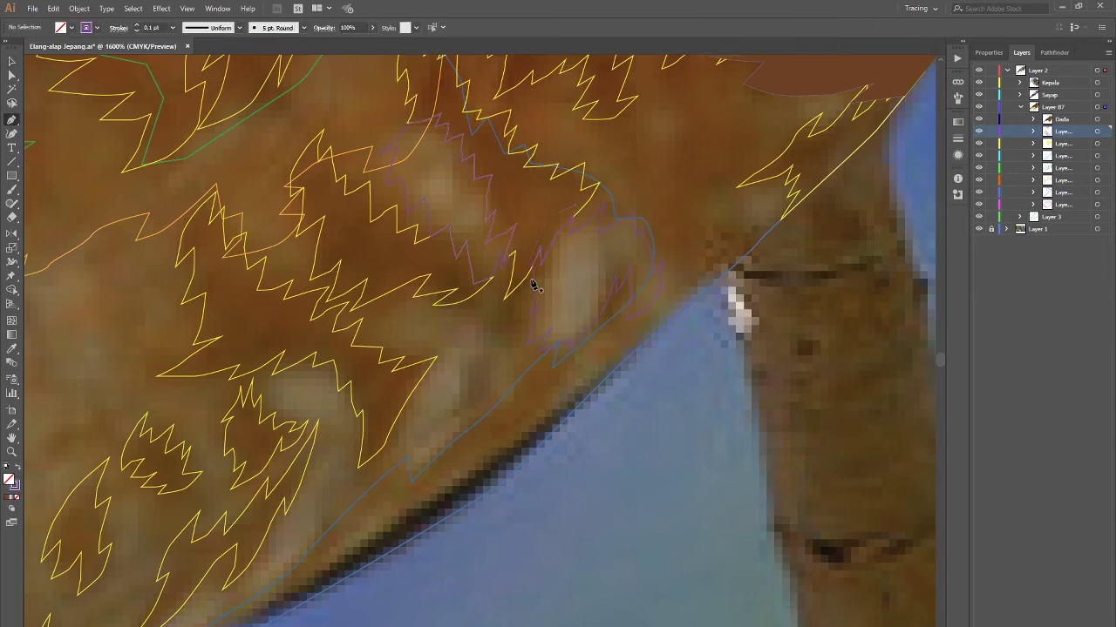
scroll(530, 281, "down", 1)
scroll(471, 371, "up", 1)
left_click(475, 357)
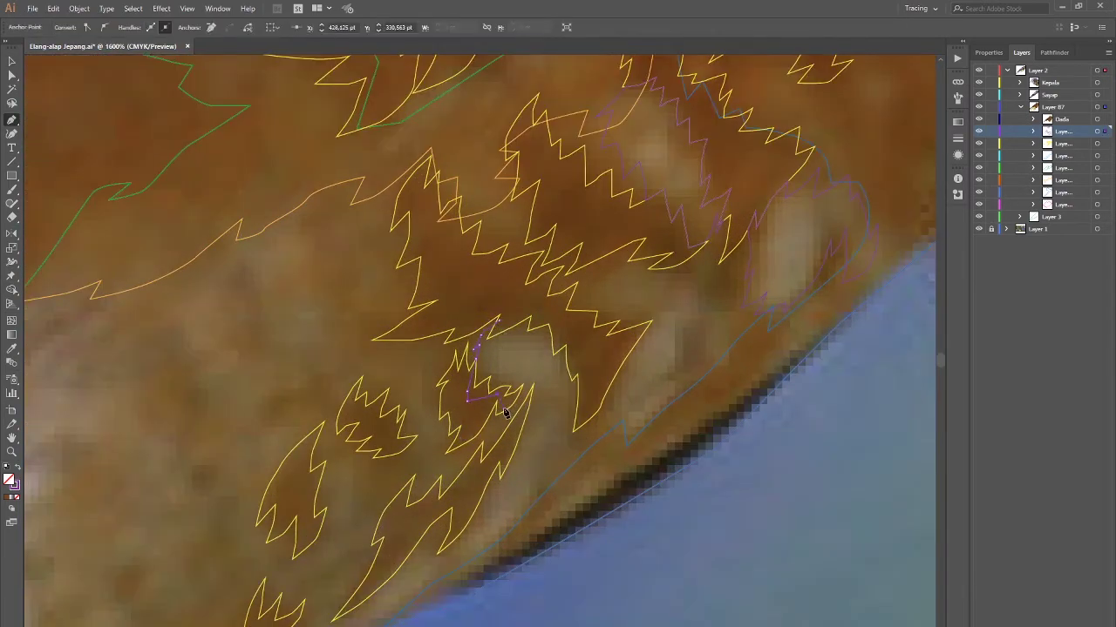
scroll(523, 426, "down", 2)
scroll(523, 426, "left", 1)
left_click(510, 431)
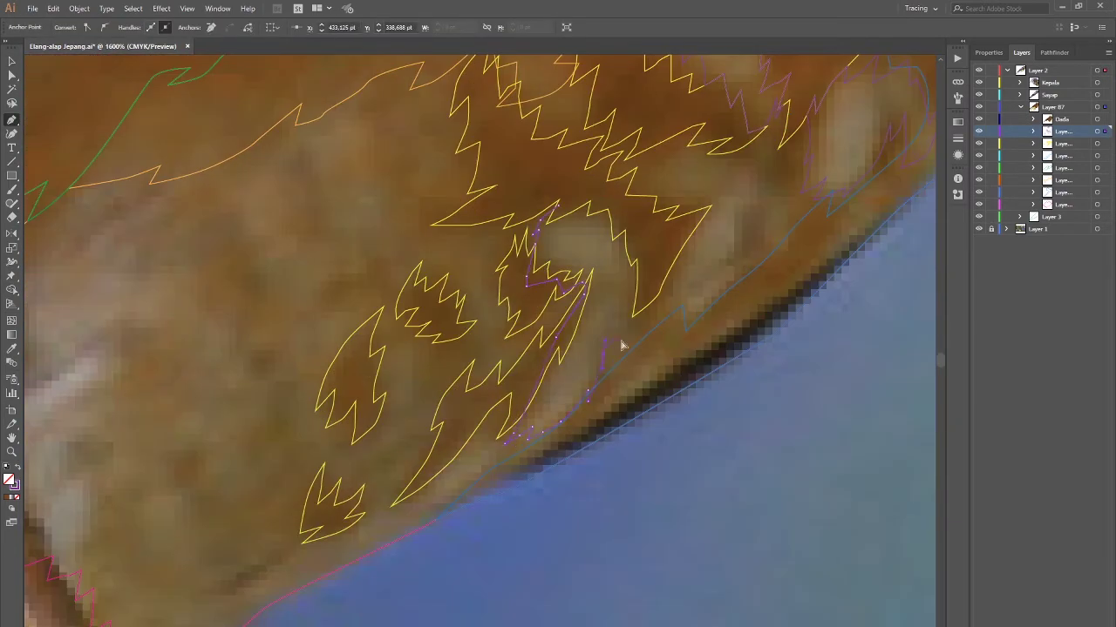
left_click(581, 190)
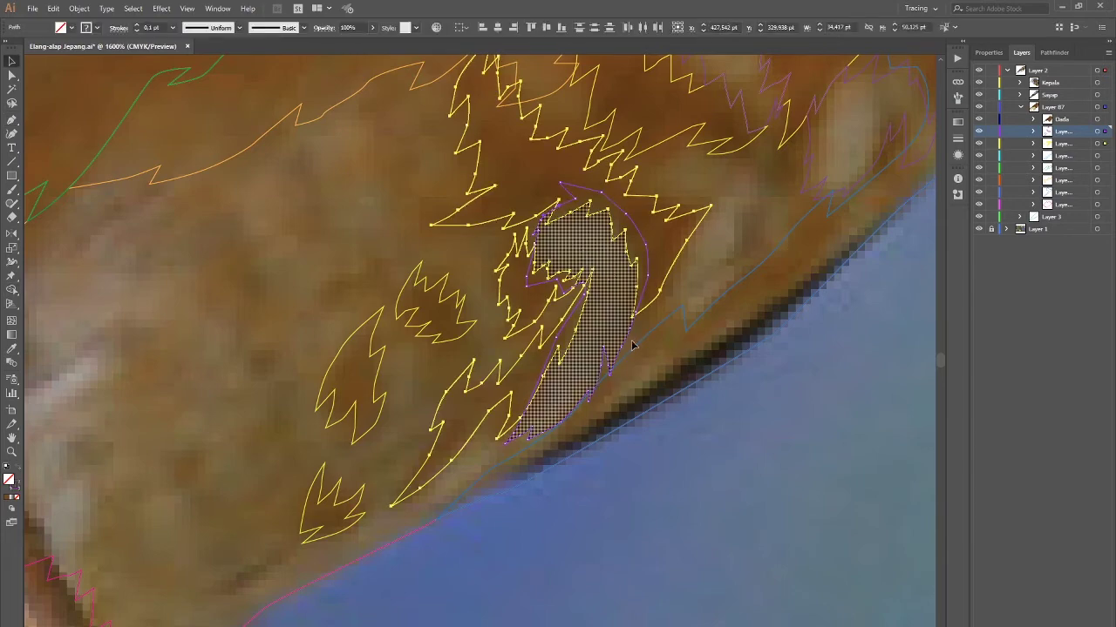
key("ctrl+shift+a")
Step: Outline two more pale markings by the belly edge in purple
scroll(578, 332, "down", 3)
scroll(580, 364, "up", 1)
scroll(575, 331, "up", 1)
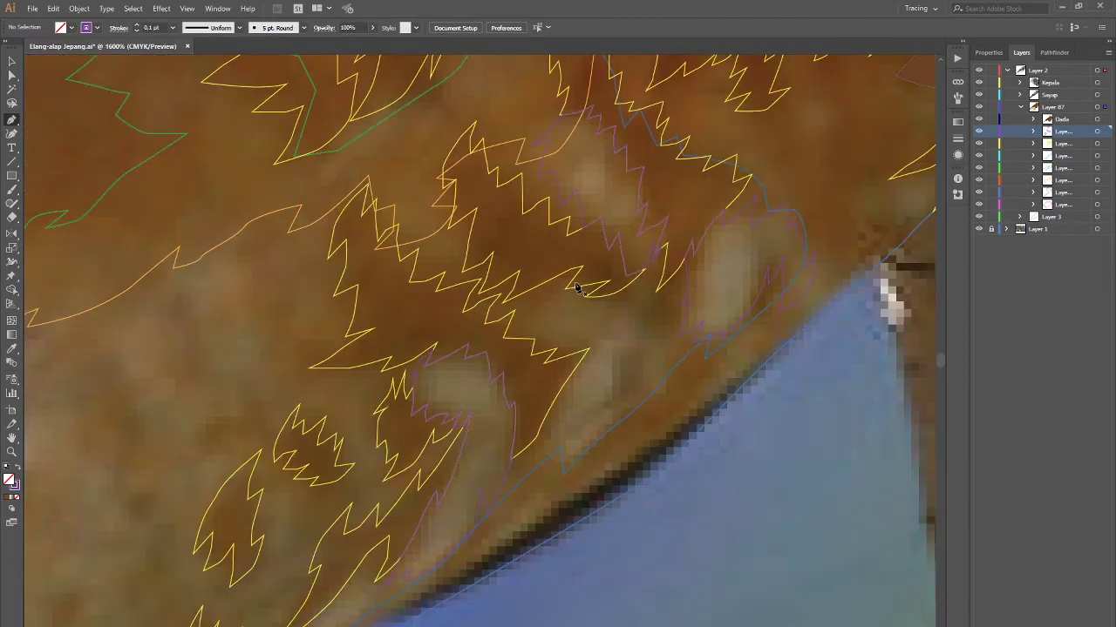
left_click(550, 338)
scroll(560, 389, "down", 2)
scroll(560, 390, "right", 1)
left_click(525, 324)
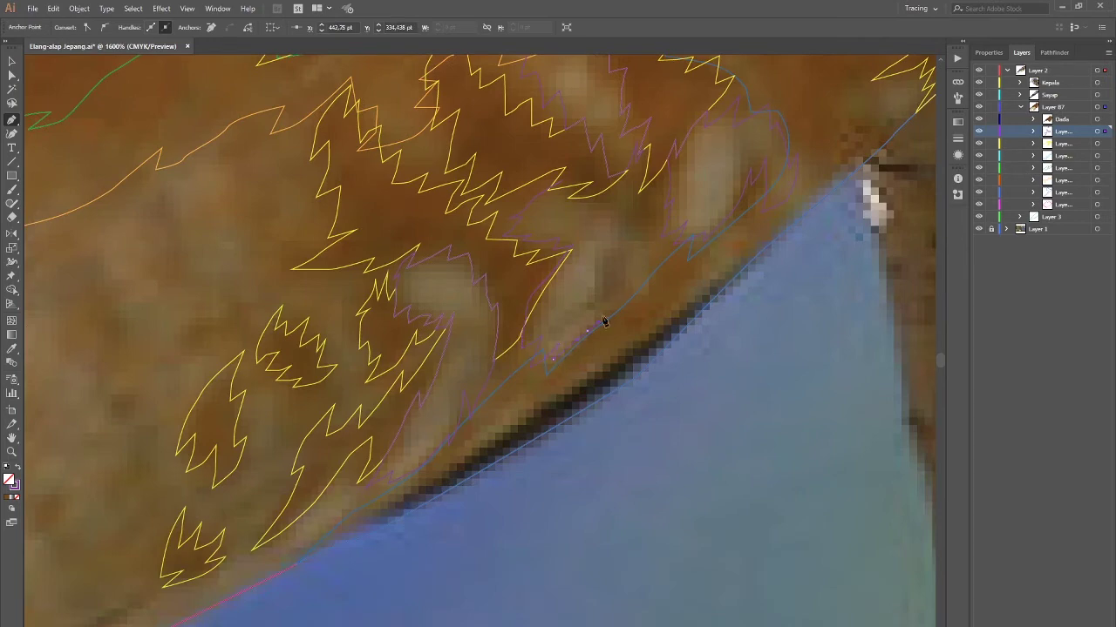
left_click(564, 183)
key("ctrl+shift+a")
scroll(625, 346, "down", 3)
scroll(612, 353, "up", 1)
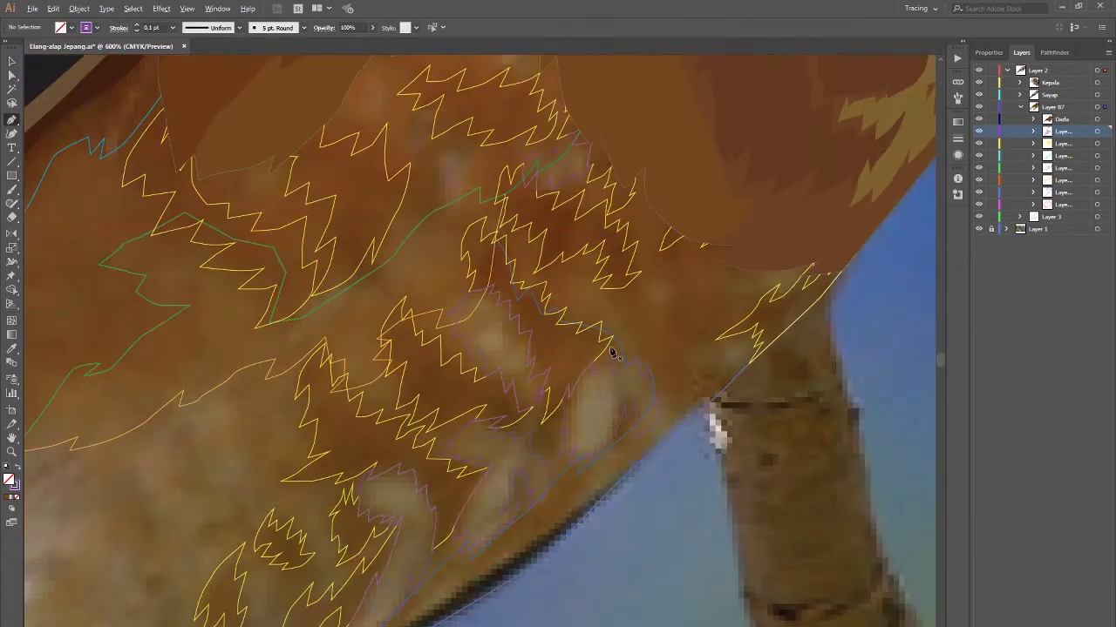
scroll(612, 353, "down", 2)
scroll(687, 371, "up", 3)
left_click(598, 312)
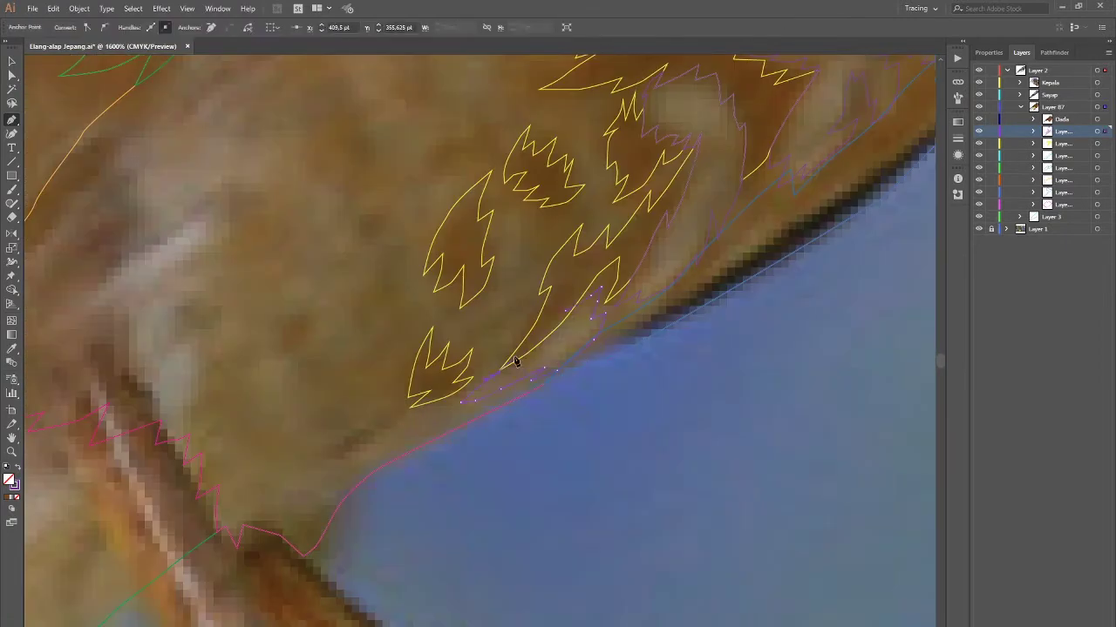
key("ctrl+shift+a")
scroll(628, 348, "down", 1)
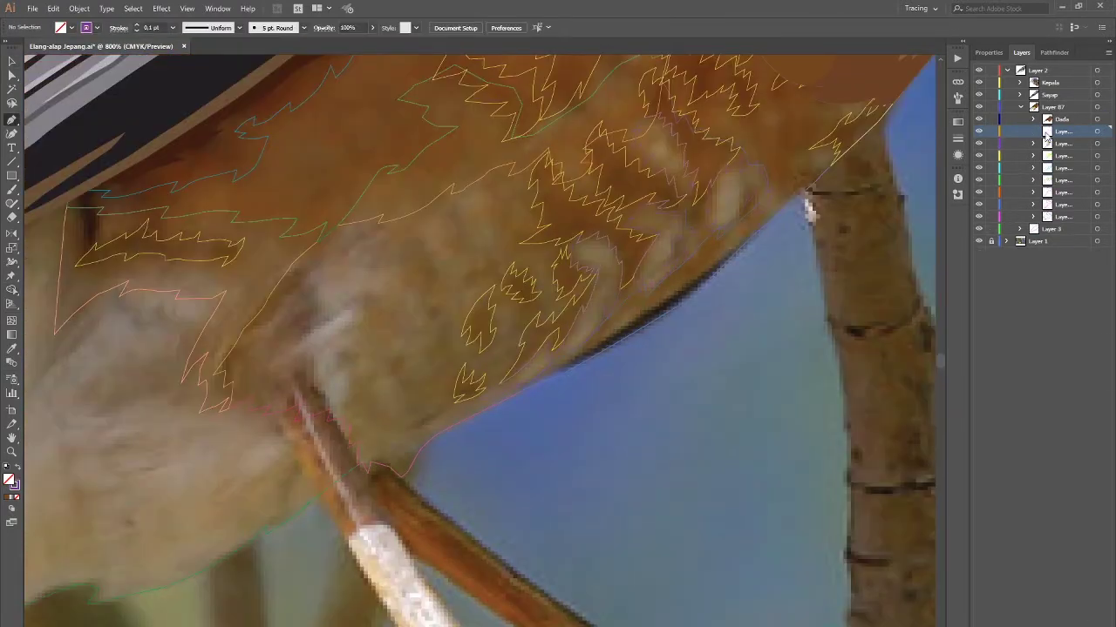
Step: Set the new sublayer's colour to Magenta and choose a magenta stroke
double_click(1045, 132)
left_click(766, 197)
left_click(780, 279)
left_click(811, 276)
left_click(1097, 130)
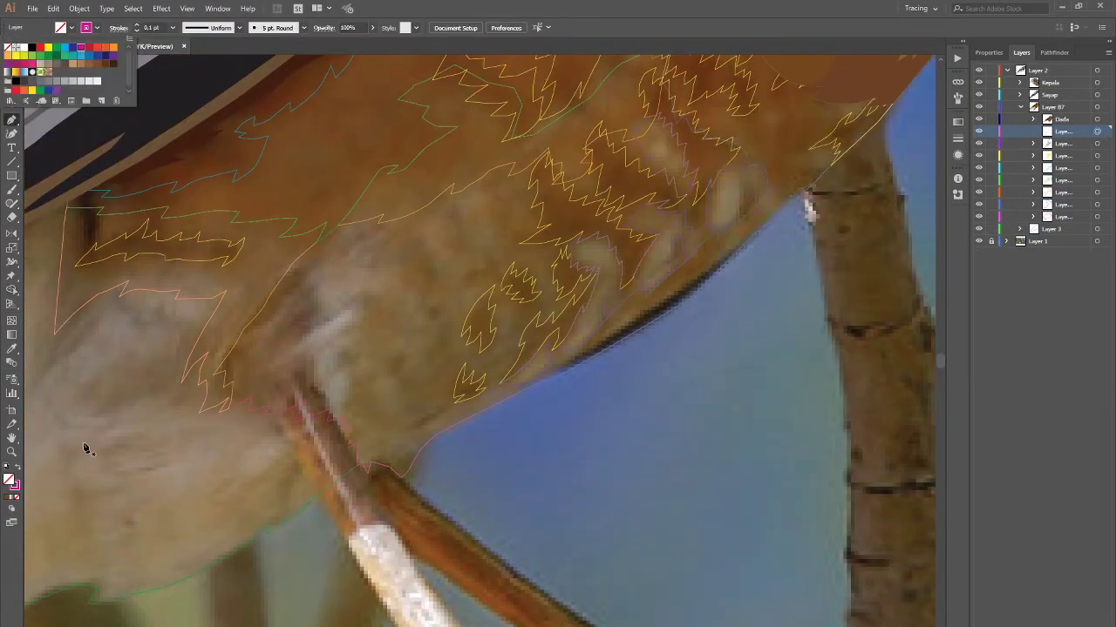
double_click(12, 484)
Step: Trace a pink outline on a marking near the branch and align it over the photo
key("Escape")
key("ctrl+minus")
scroll(608, 324, "up", 1)
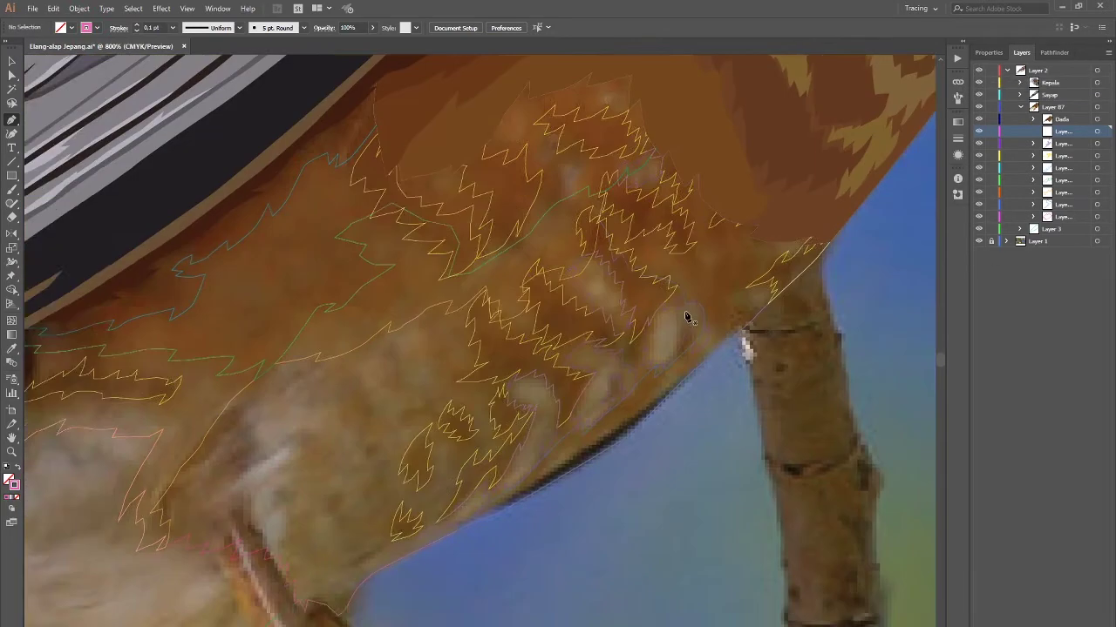
scroll(679, 349, "up", 1)
left_click(658, 248)
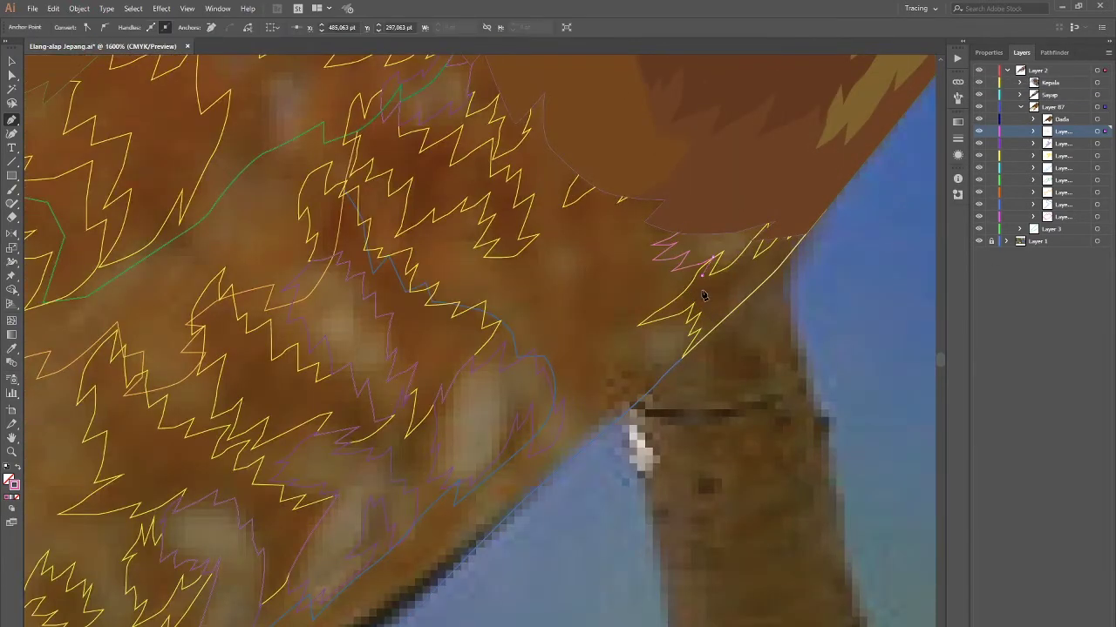
left_click(789, 224)
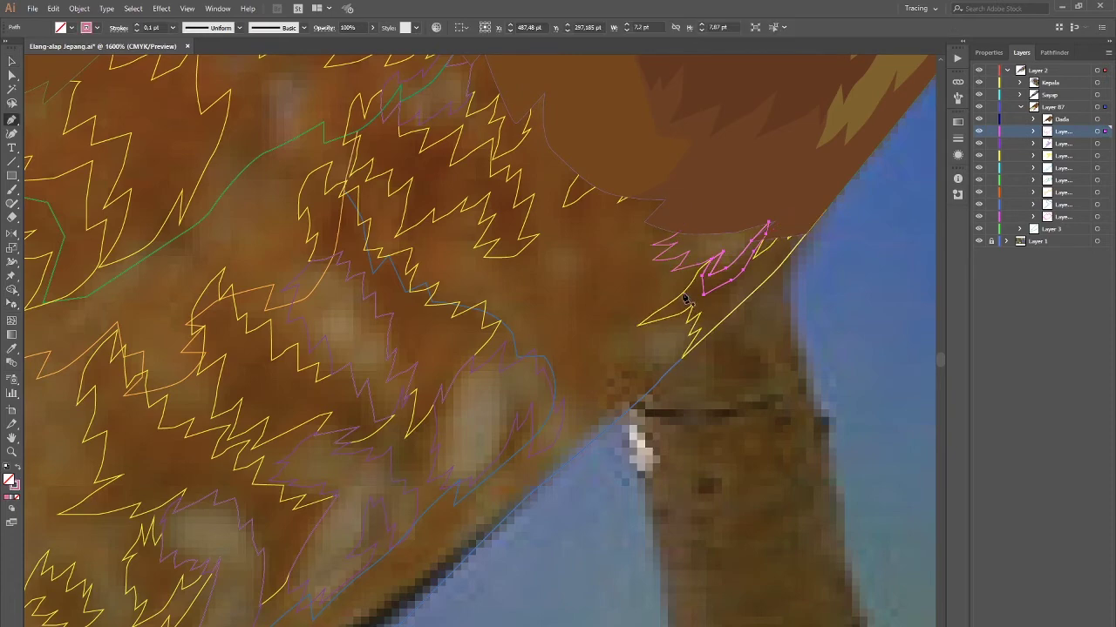
scroll(618, 312, "down", 1)
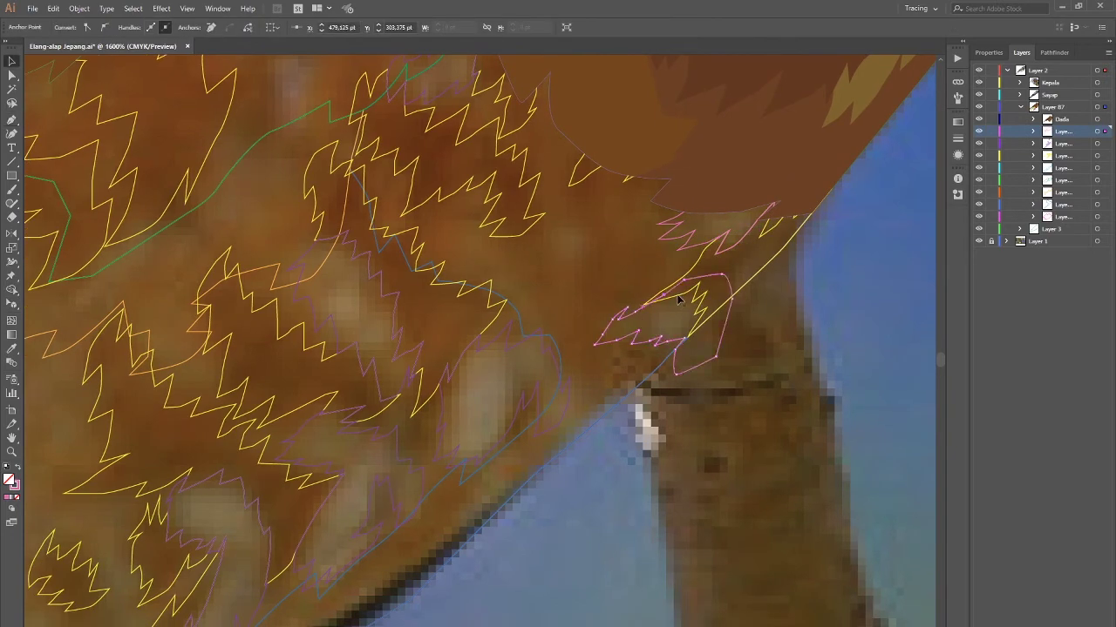
key("ctrl+minus")
left_click(977, 70)
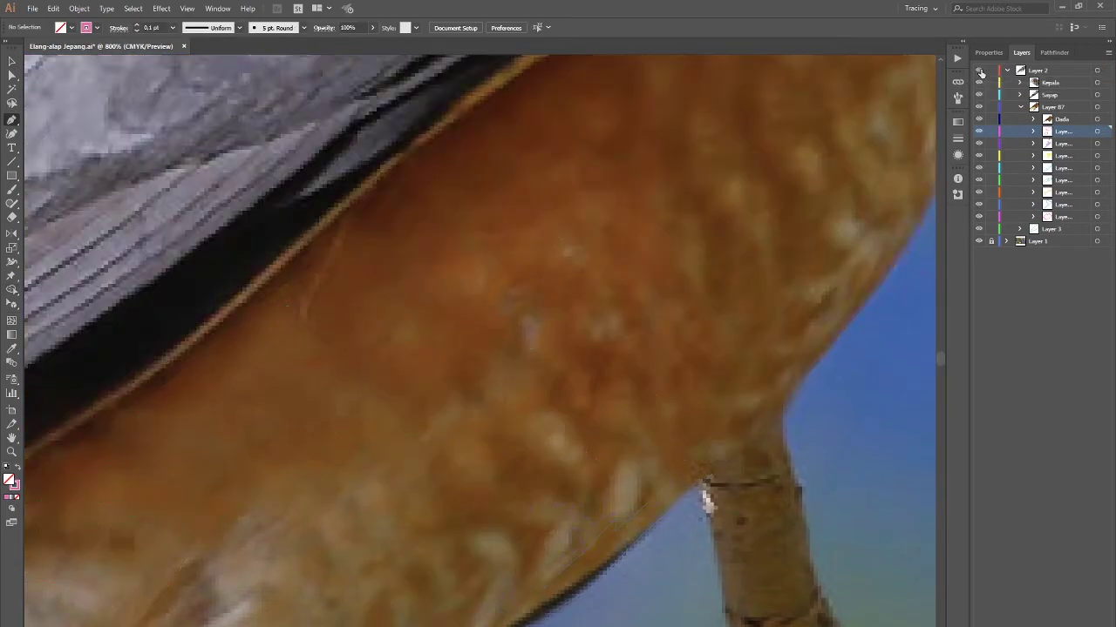
left_click(978, 70)
left_click_drag(598, 323, 739, 394)
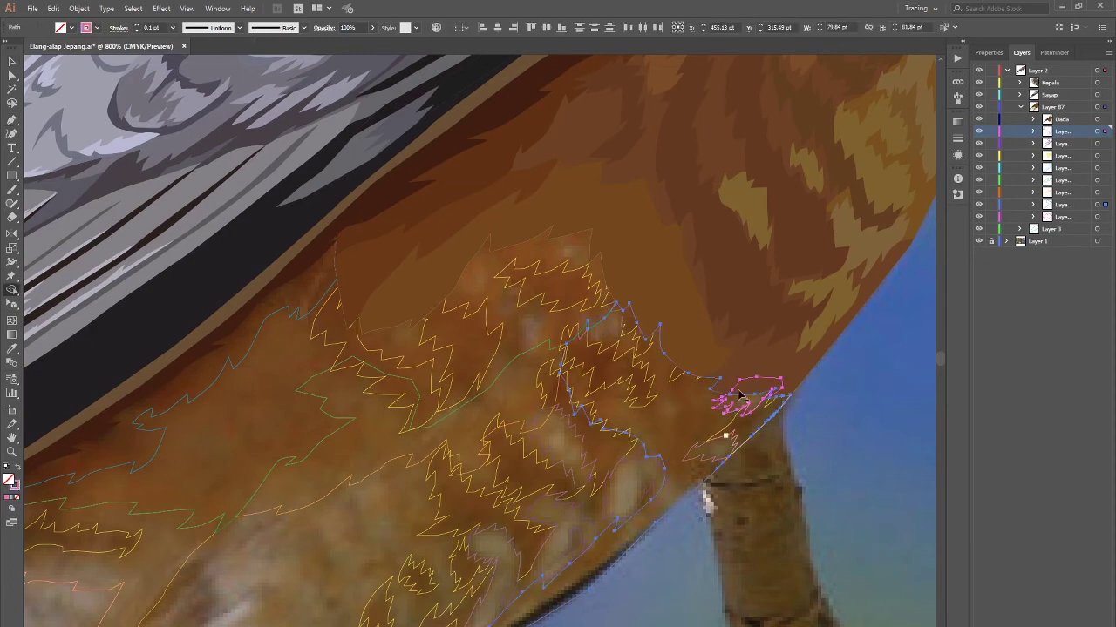
key("p")
Step: Trace curved purple outlines around pale streaks beside the hawk's leg
scroll(709, 356, "down", 3)
scroll(709, 356, "left", 3)
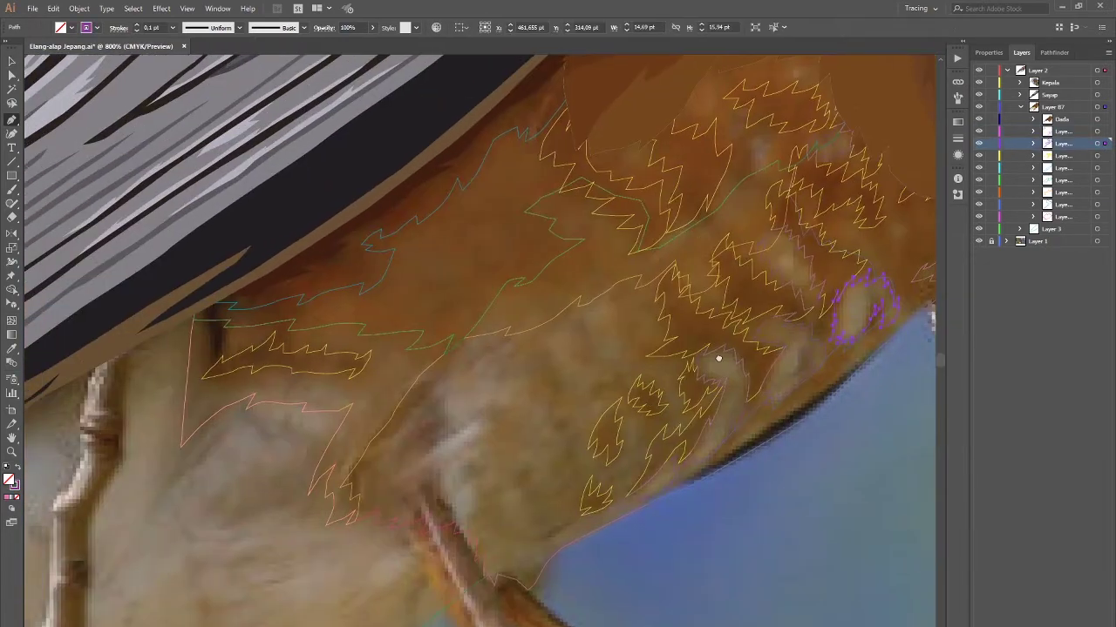
key("ctrl+plus")
scroll(539, 428, "down", 3)
scroll(539, 428, "left", 2)
left_click(566, 271)
left_click_drag(488, 327, 486, 339)
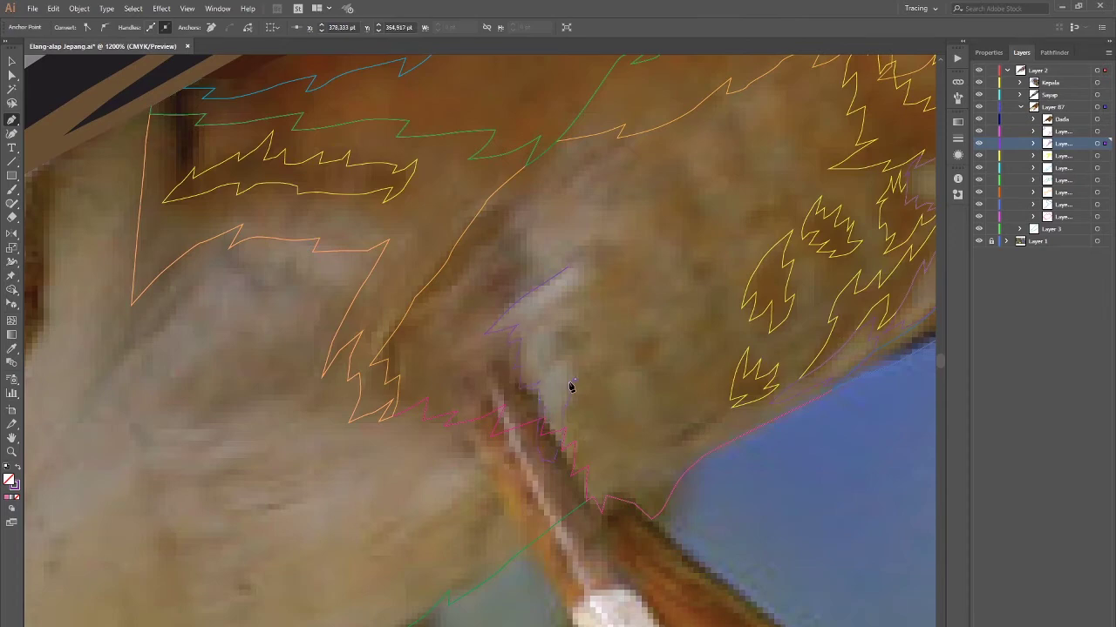
left_click(568, 273)
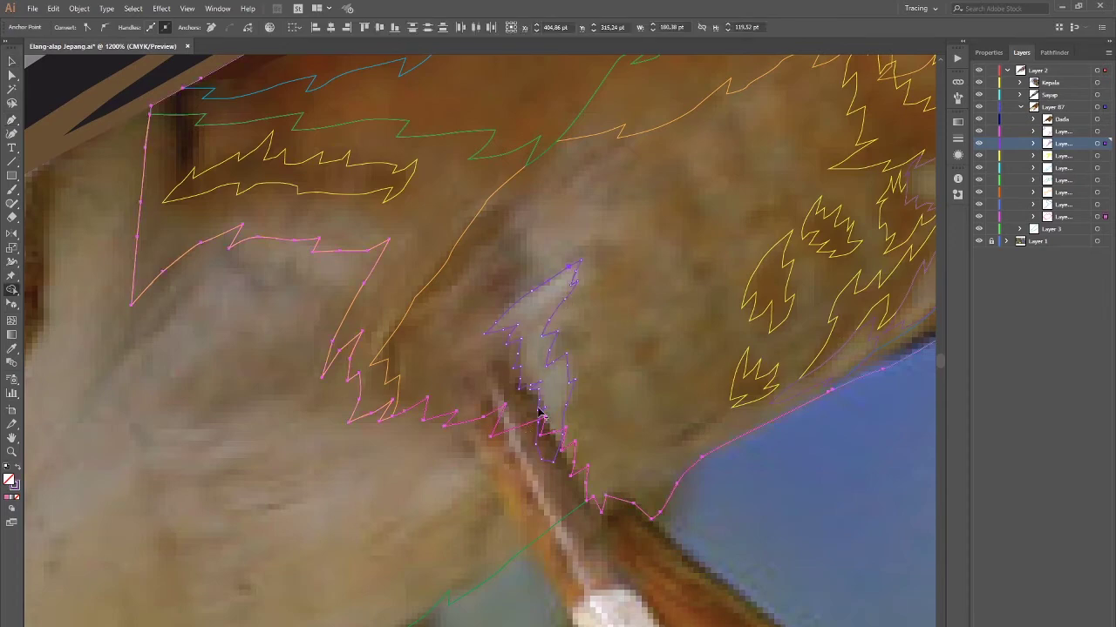
scroll(553, 391, "down", 3)
scroll(511, 428, "up", 5)
left_click(514, 329)
left_click_drag(454, 370, 471, 386)
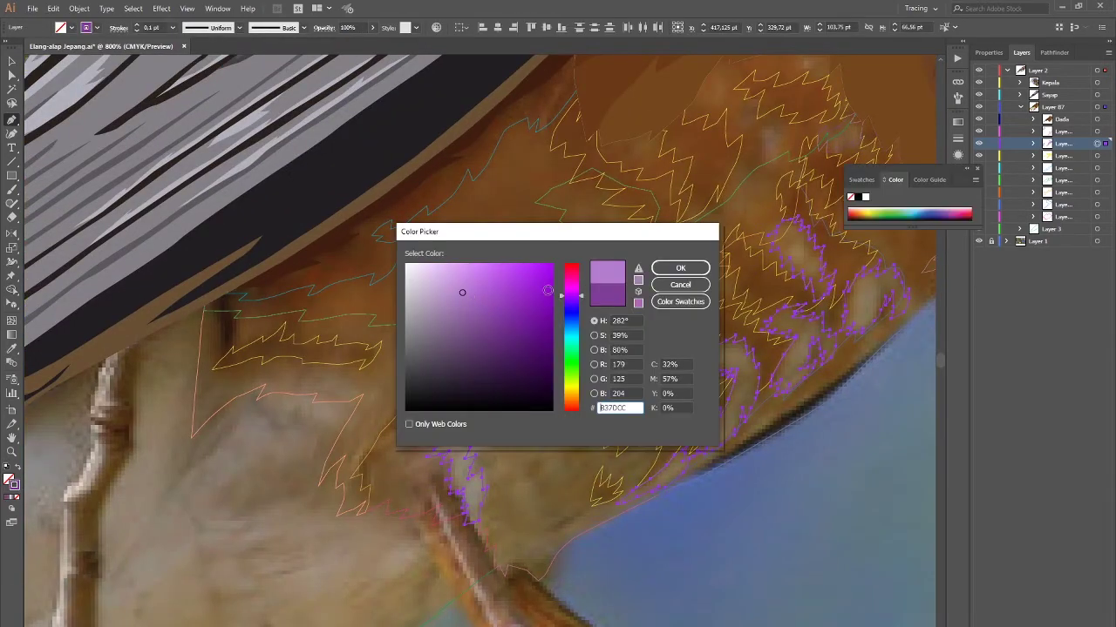
key("ctrl+minus")
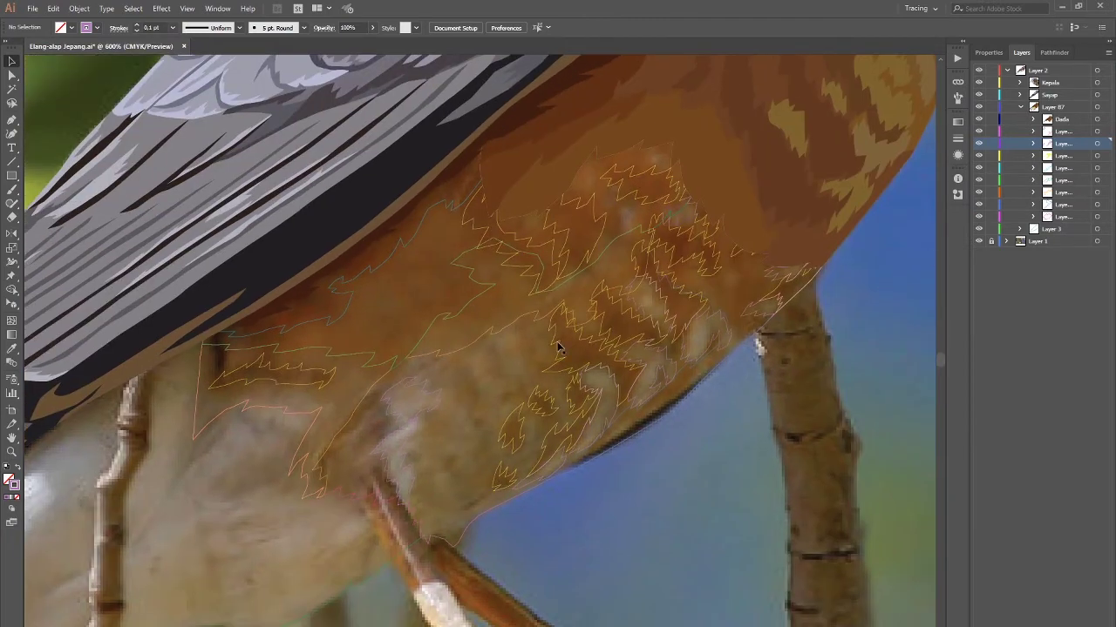
Step: Add a new sublayer, set its layer colour, and choose a green stroke
left_click(558, 347)
double_click(1063, 155)
left_click(759, 192)
left_click(790, 274)
left_click(61, 27)
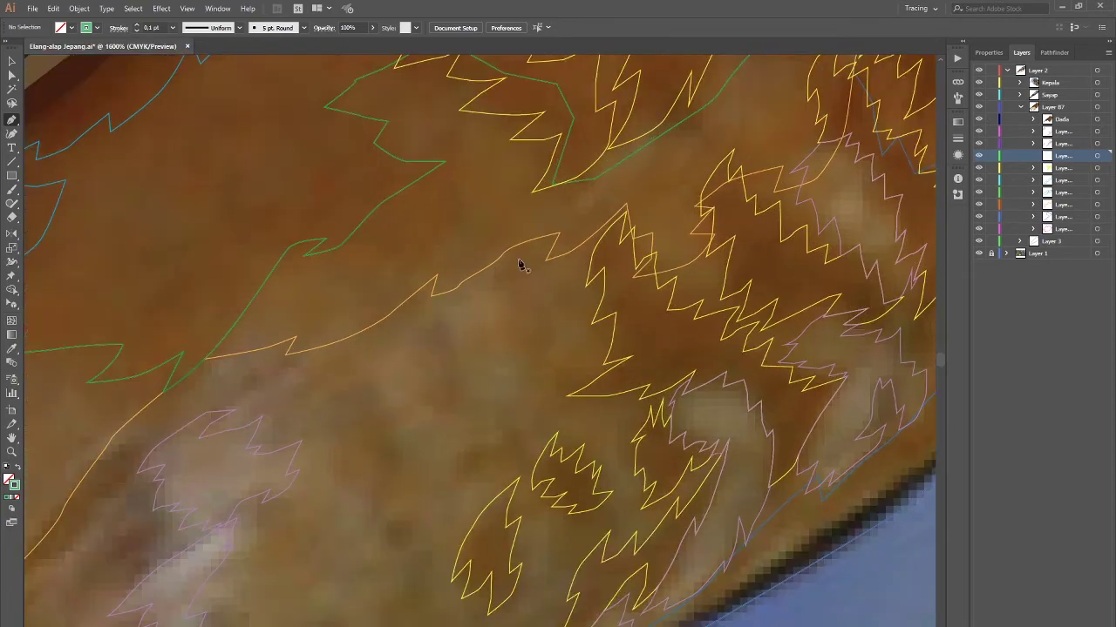
Step: Trace green zigzag outlines around breast markings beside the pale streak near the leg
left_click_drag(519, 264, 503, 357)
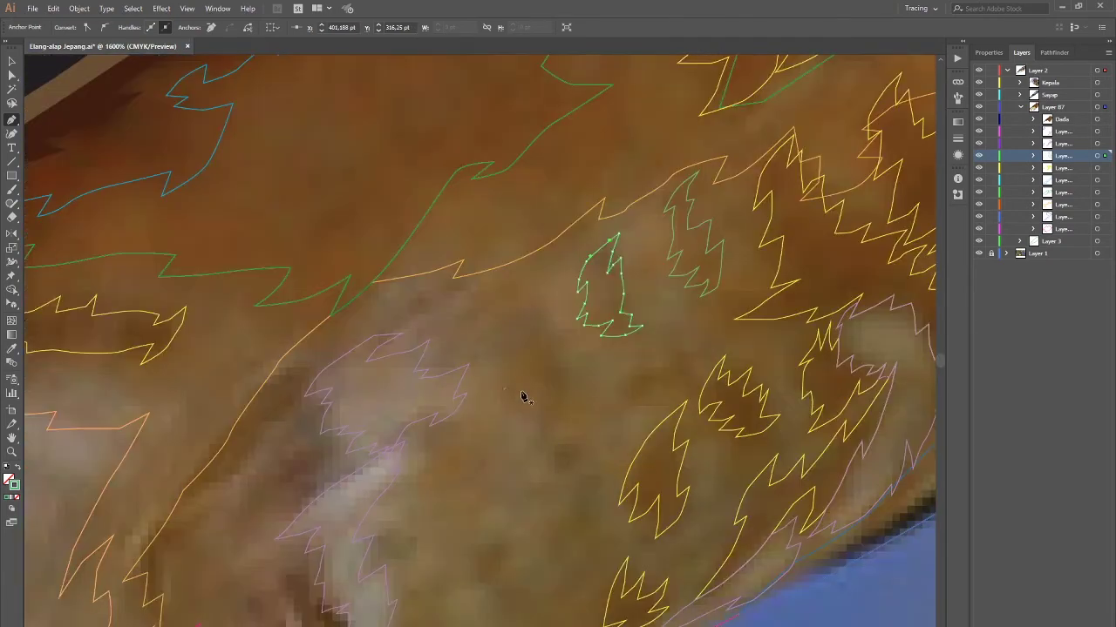
left_click(507, 353)
left_click(494, 389)
left_click(513, 421)
left_click(532, 418)
left_click(544, 414)
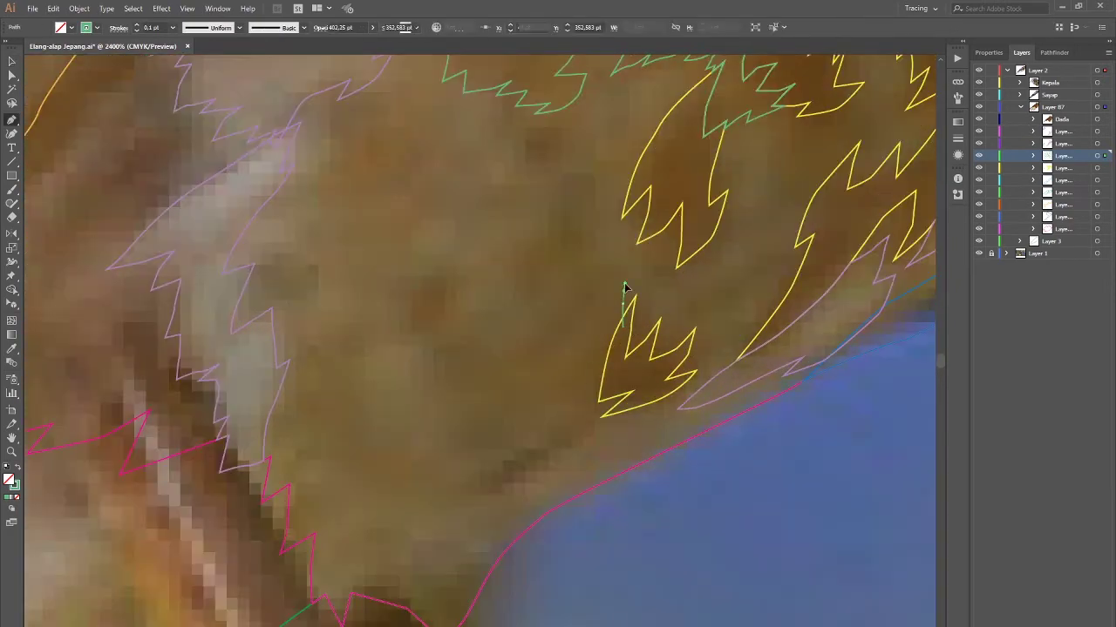
left_click(626, 328)
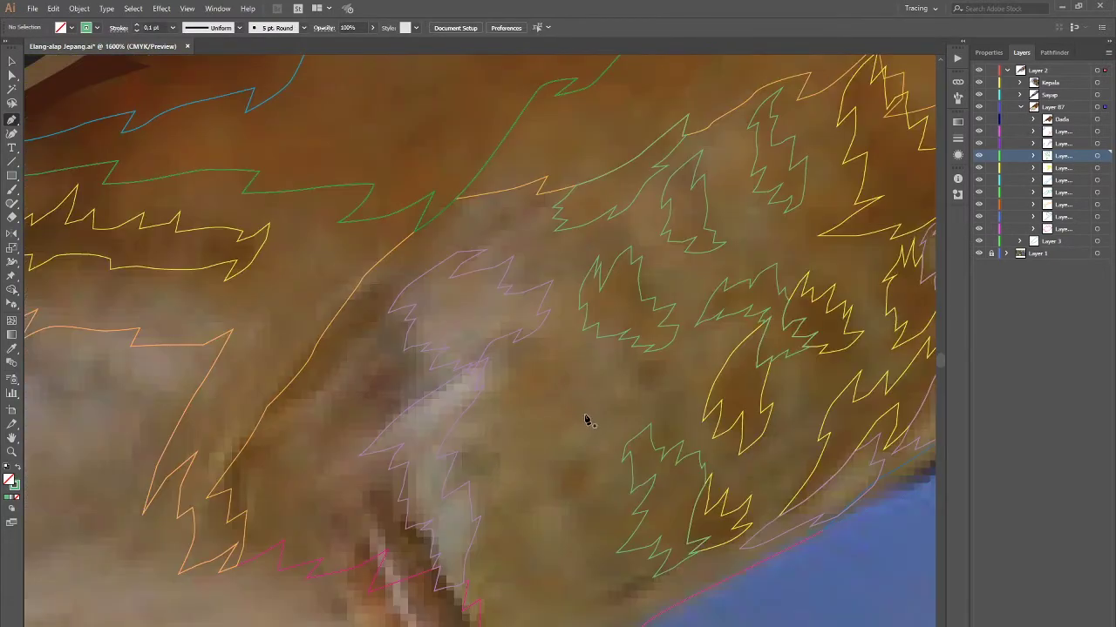
left_click(541, 430)
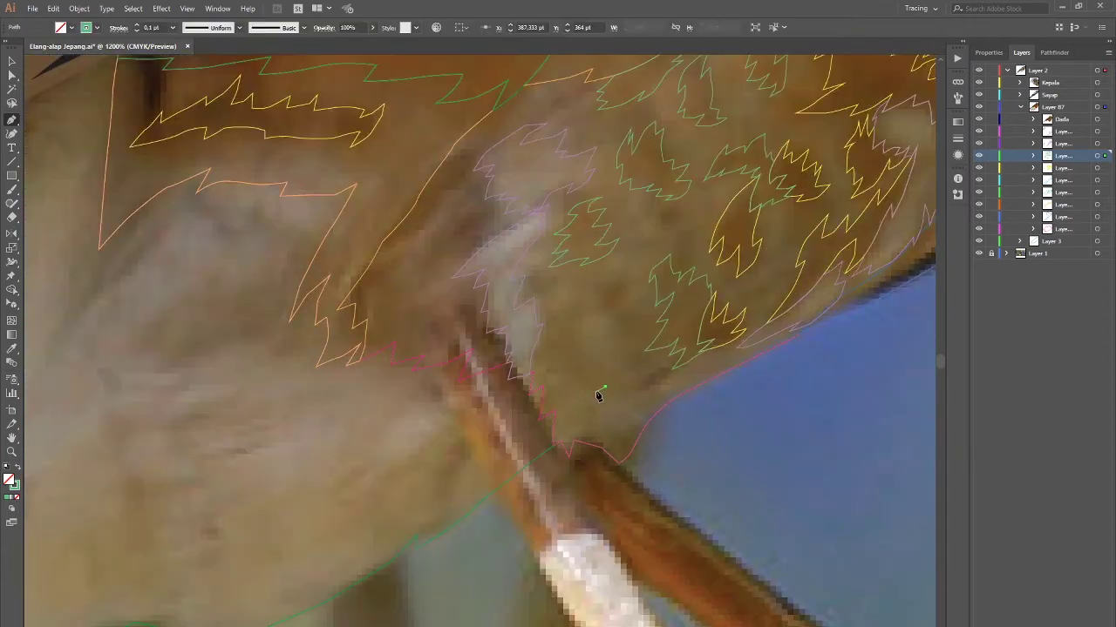
left_click(547, 411)
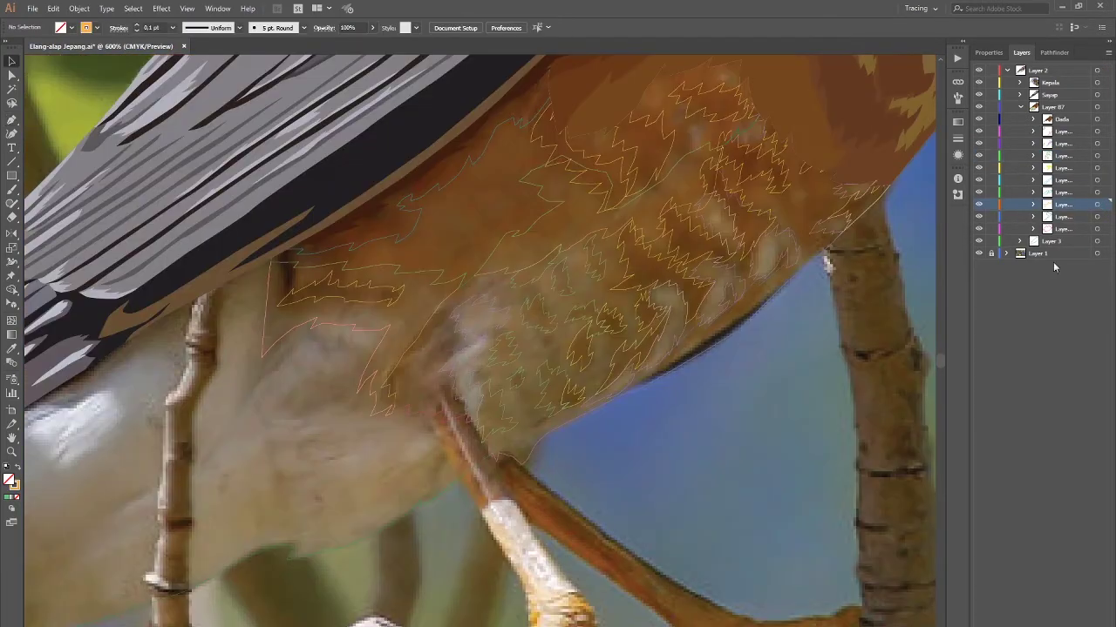
left_click(99, 29)
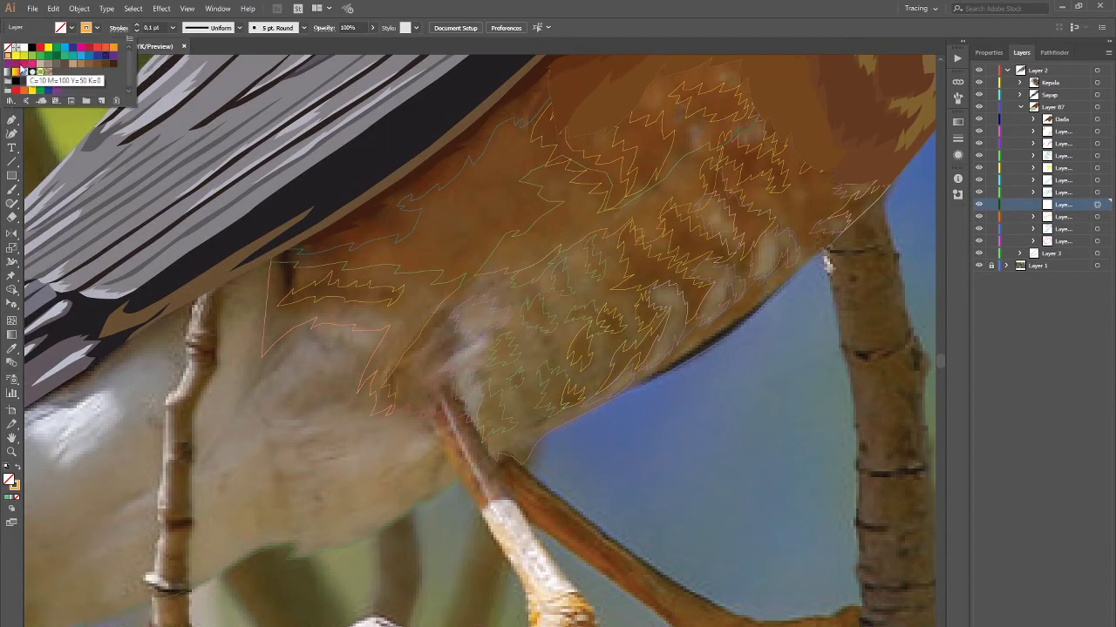
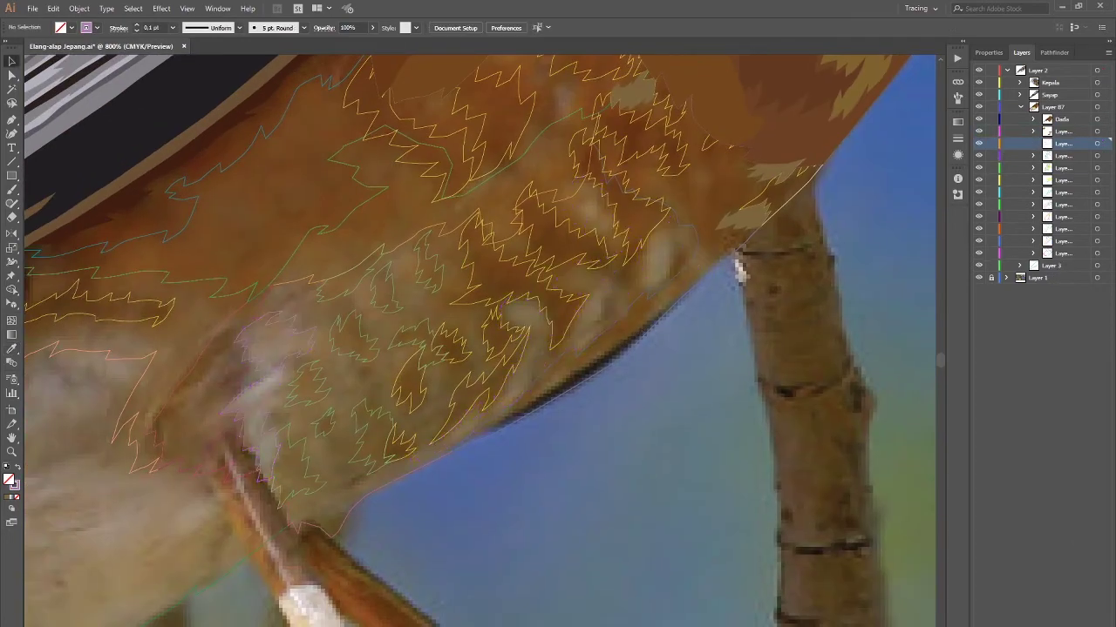
Step: Fill the chest markings and upper zigzag markings with beige sampled from the photo
key("i")
left_click(662, 262)
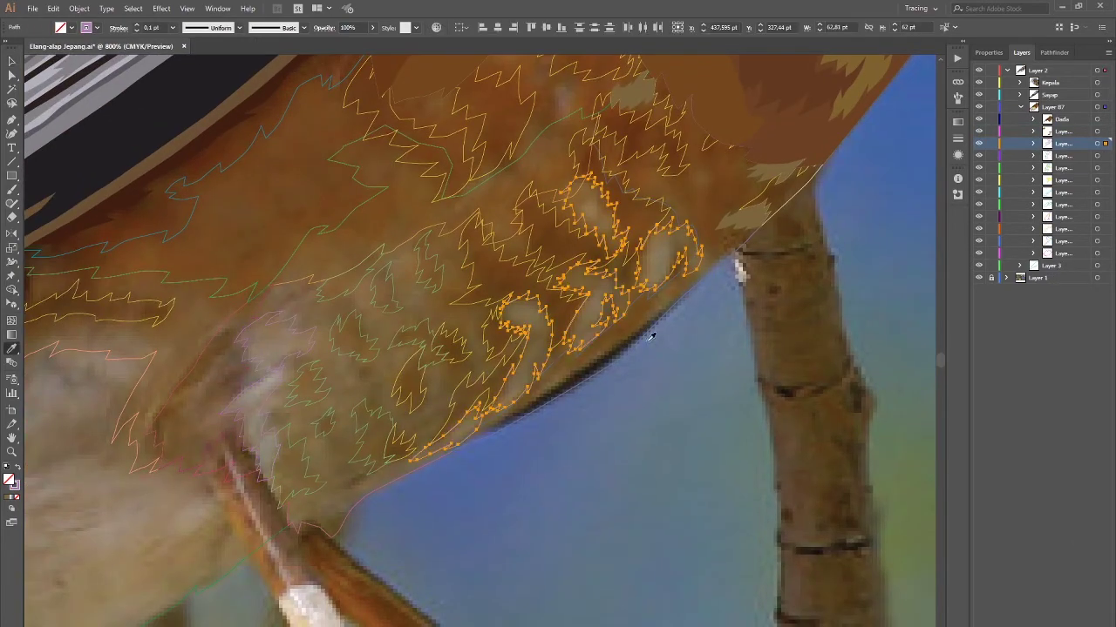
left_click(262, 385, "ctrl")
key("i")
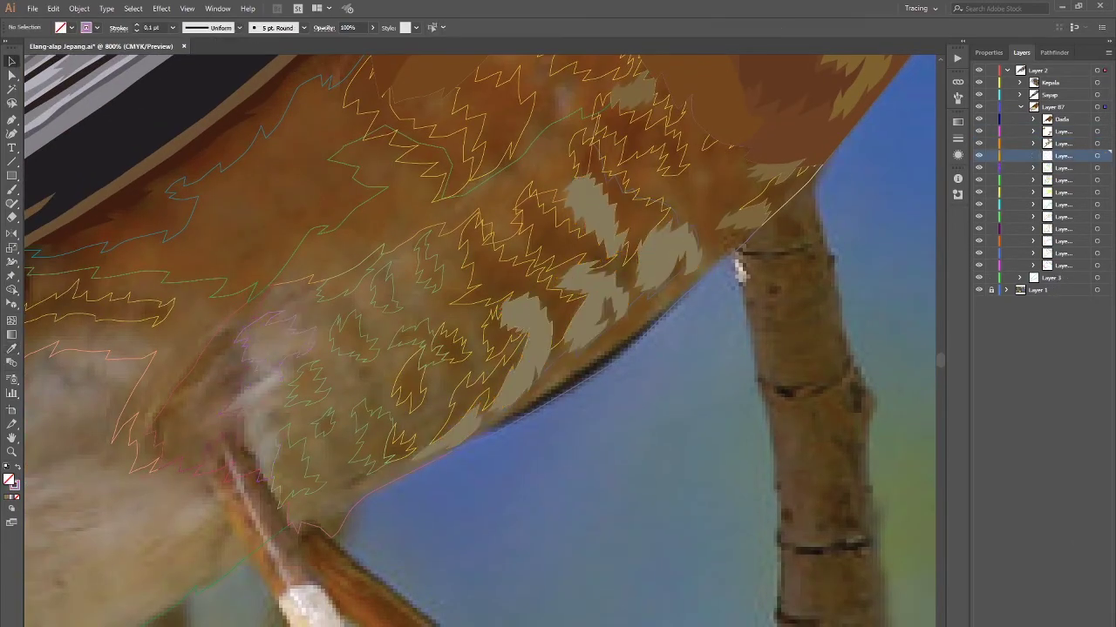
left_click(523, 331)
left_click(273, 361, "ctrl")
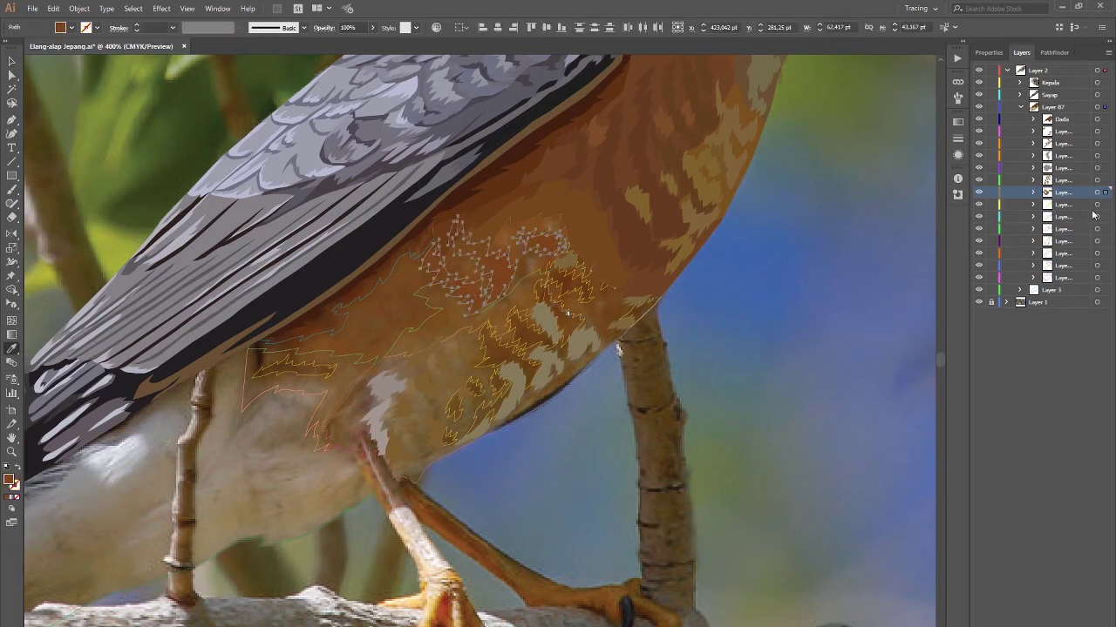
Step: Draw a freehand outline along the wing edge and check its fill colour
left_click(1104, 204)
key("v")
left_click(590, 388)
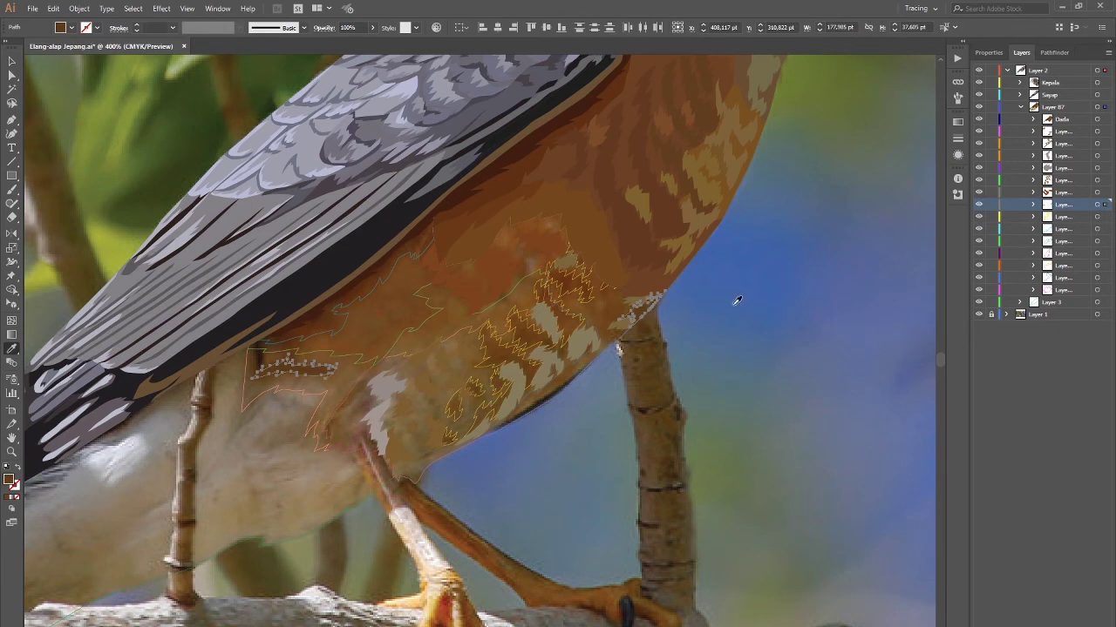
mouse_move(434, 207)
left_mouse_down()
mouse_move(261, 342)
mouse_move(434, 210)
left_mouse_up()
double_click(8, 479)
key("Return")
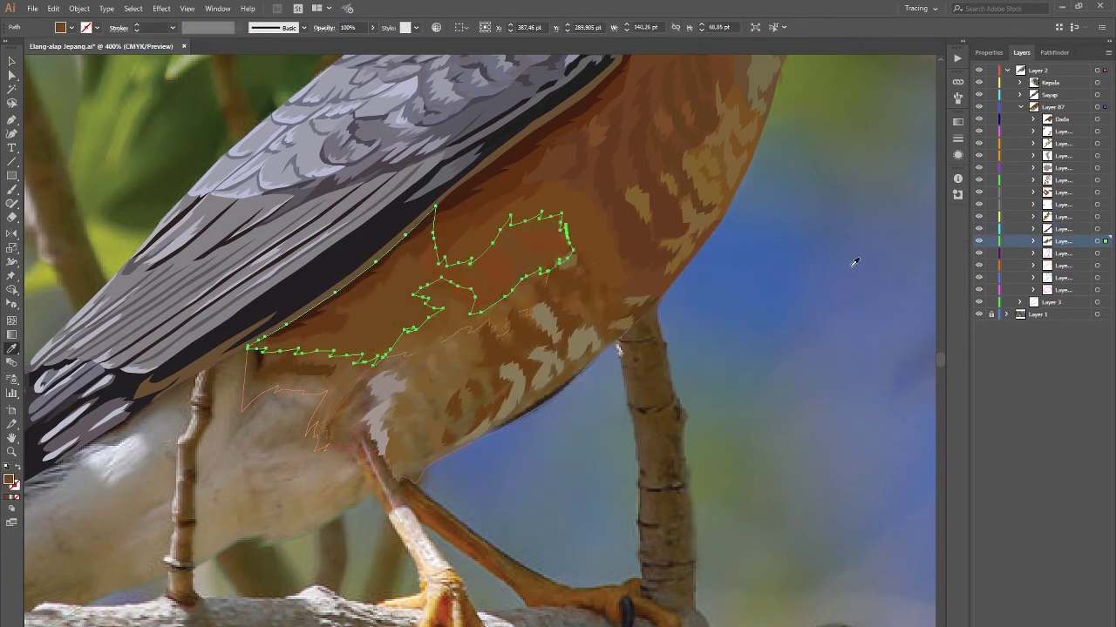
Step: Trace a new freehand feather patch near the leg
left_click_drag(381, 359, 357, 405)
left_click(532, 358, "ctrl")
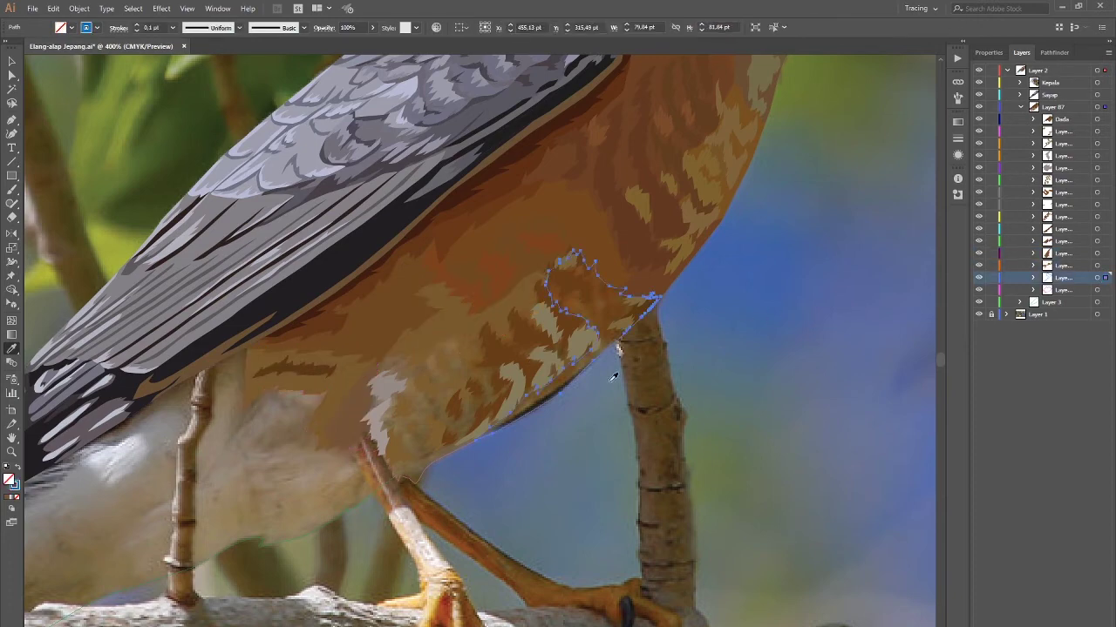
left_click(553, 449, "ctrl")
key("ctrl+minus")
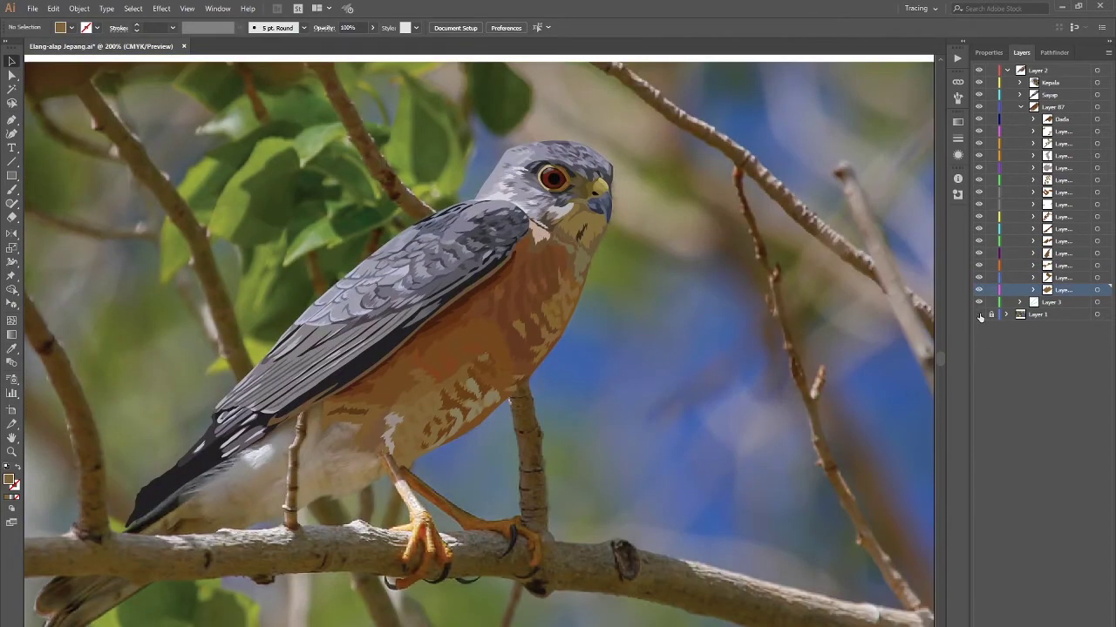
key("ctrl+plus")
Step: Fill the new chest patch with the surrounding brown
key("ctrl+alt+bracketright")
key("ctrl+alt+bracketright")
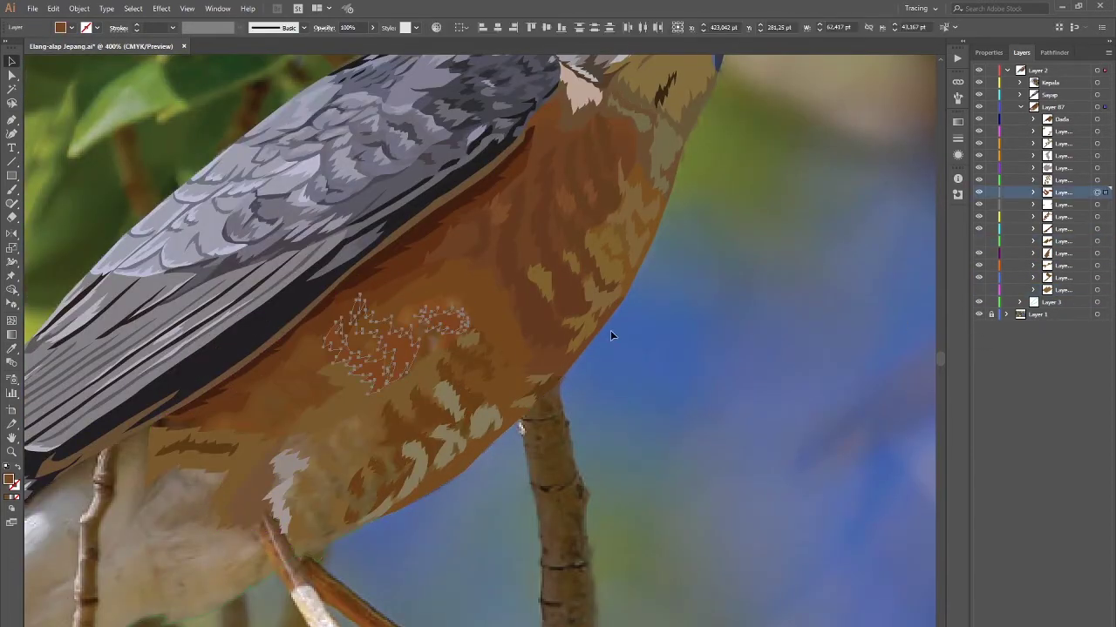
key("ctrl+plus")
key("n")
left_click(381, 350)
key("Return")
key("ctrl+minus")
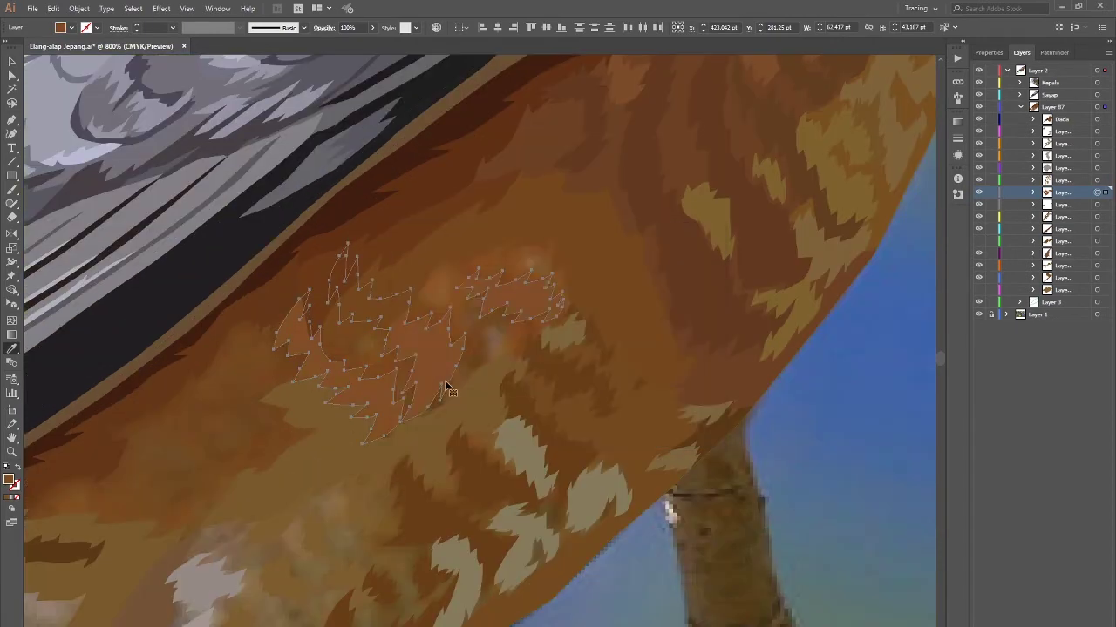
key("Return")
Step: Review the chest shading and select the jagged chest patch
key("ctrl+shift+a")
key("ctrl+minus")
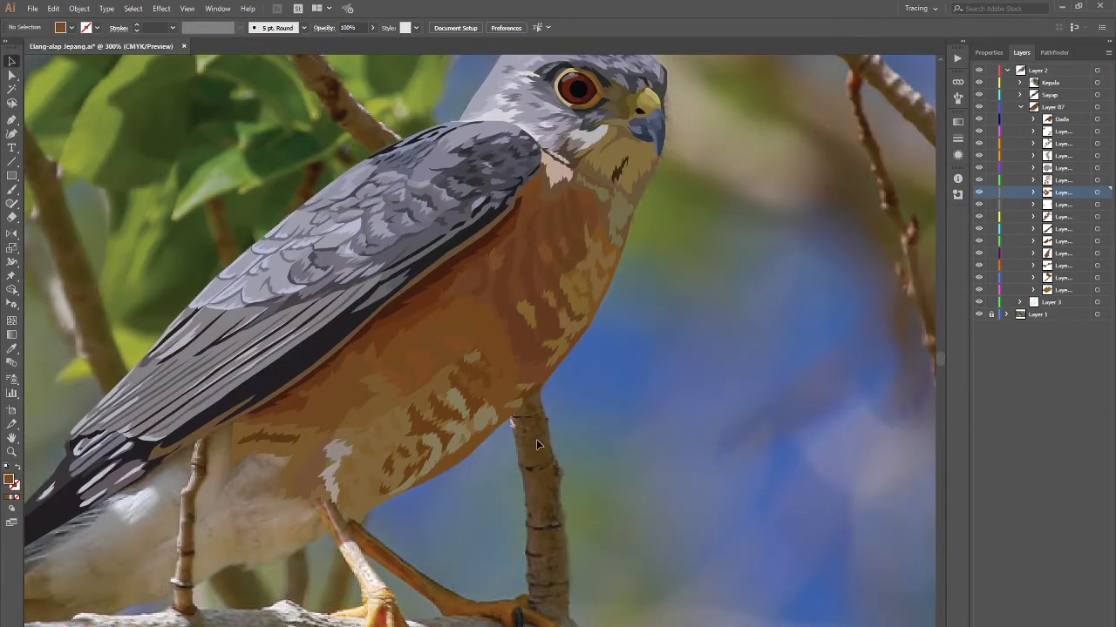
key("ctrl+plus")
key("ctrl+plus")
key("n")
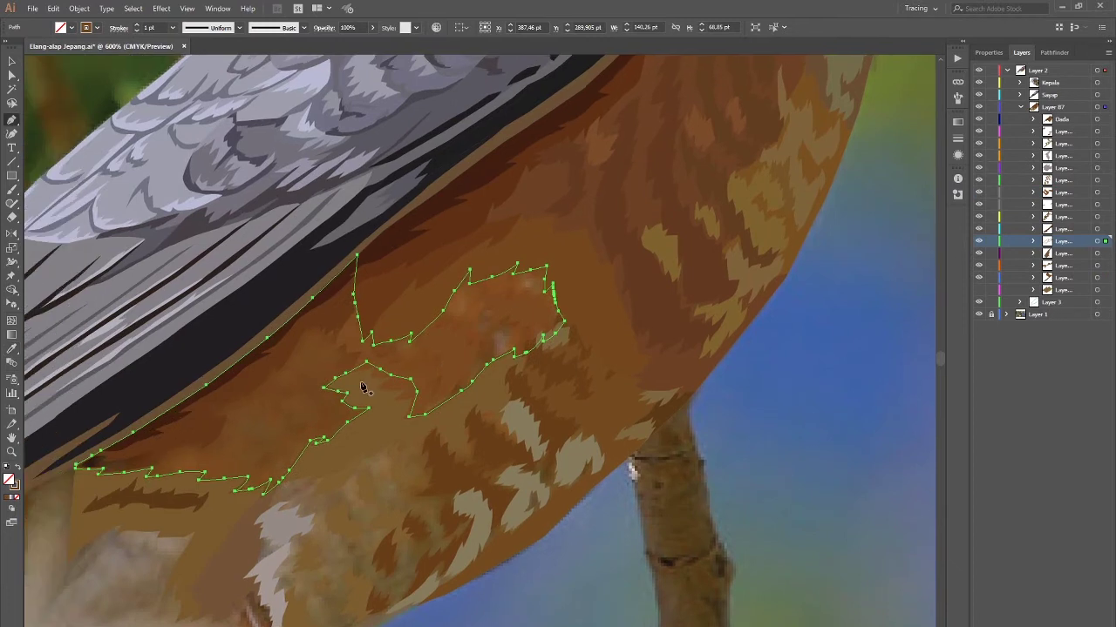
key("ctrl+shift+a")
key("v")
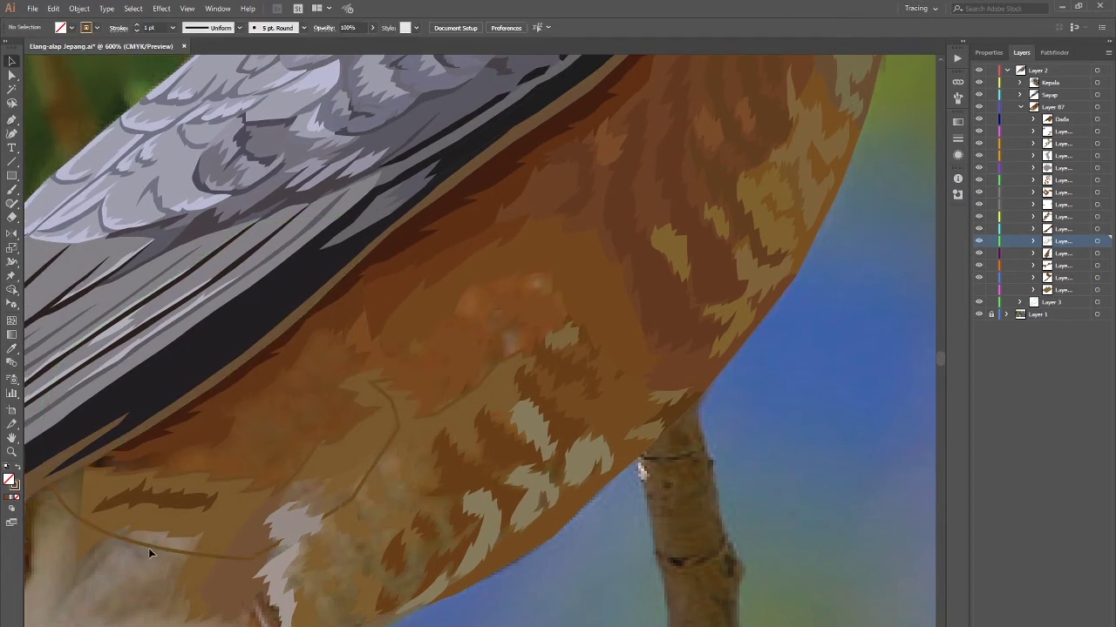
left_click(480, 294)
Step: Fill the jagged paths along the wing edge and near the leg with light brown
key("n")
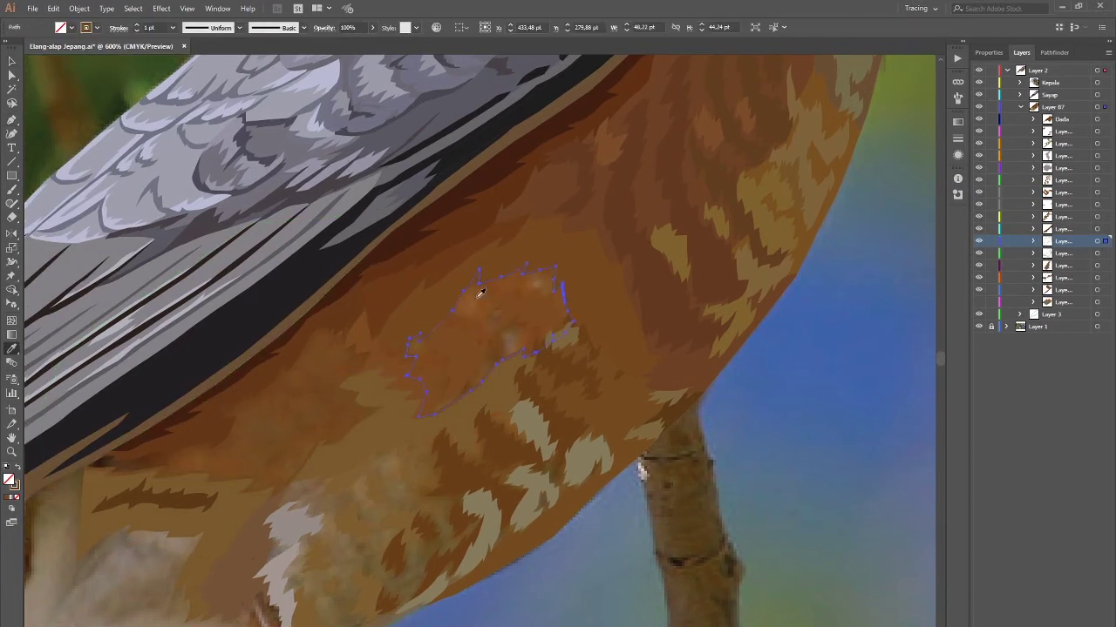
left_click(355, 417, "ctrl")
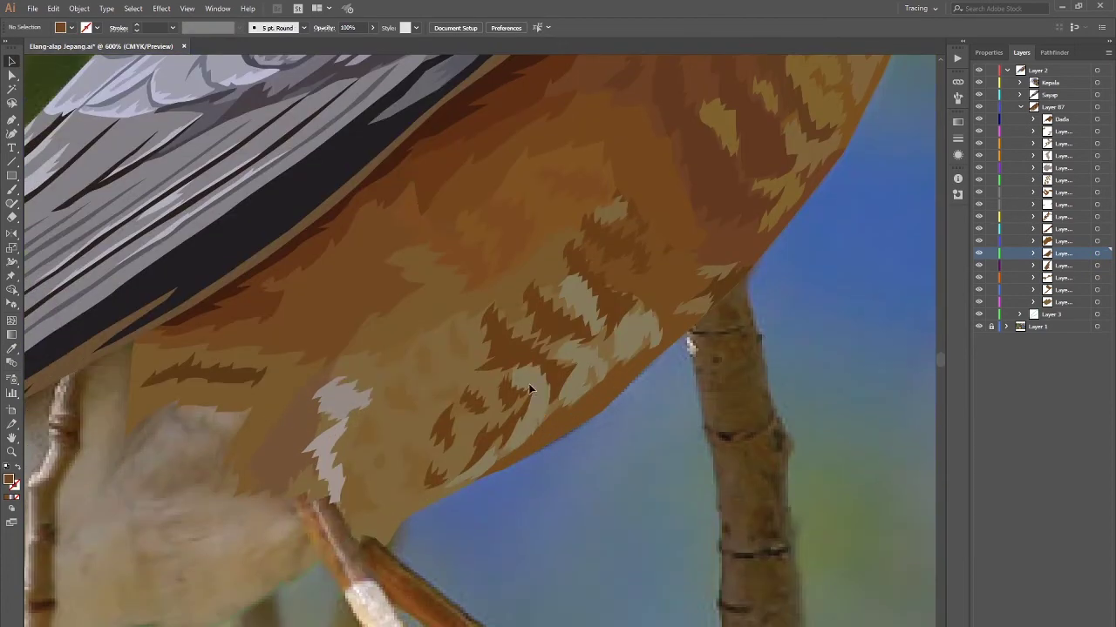
left_click(677, 268)
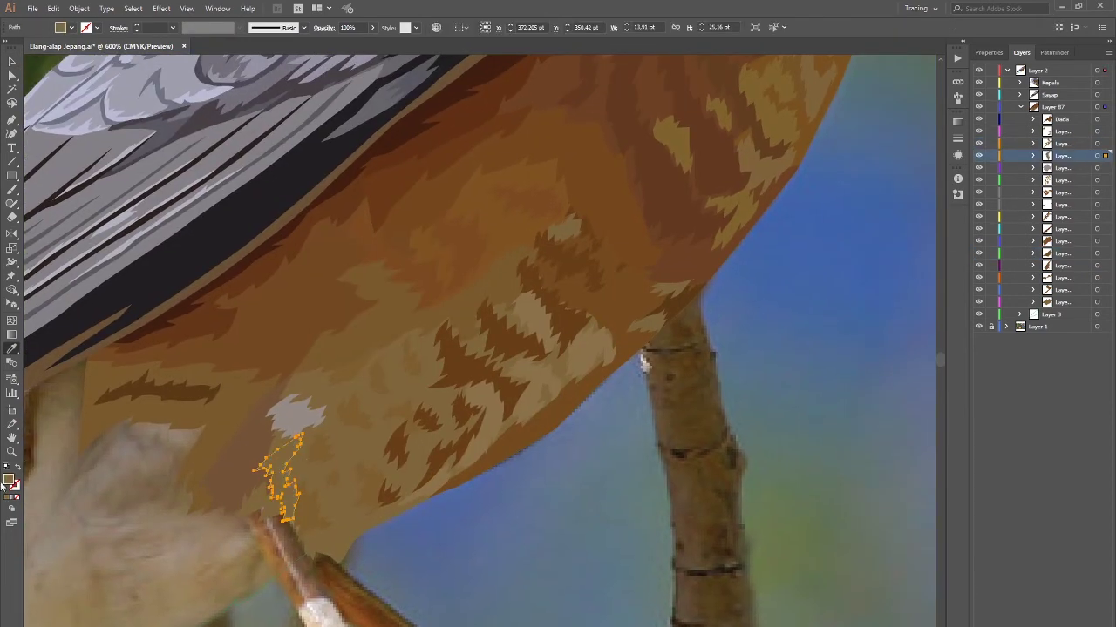
double_click(8, 479)
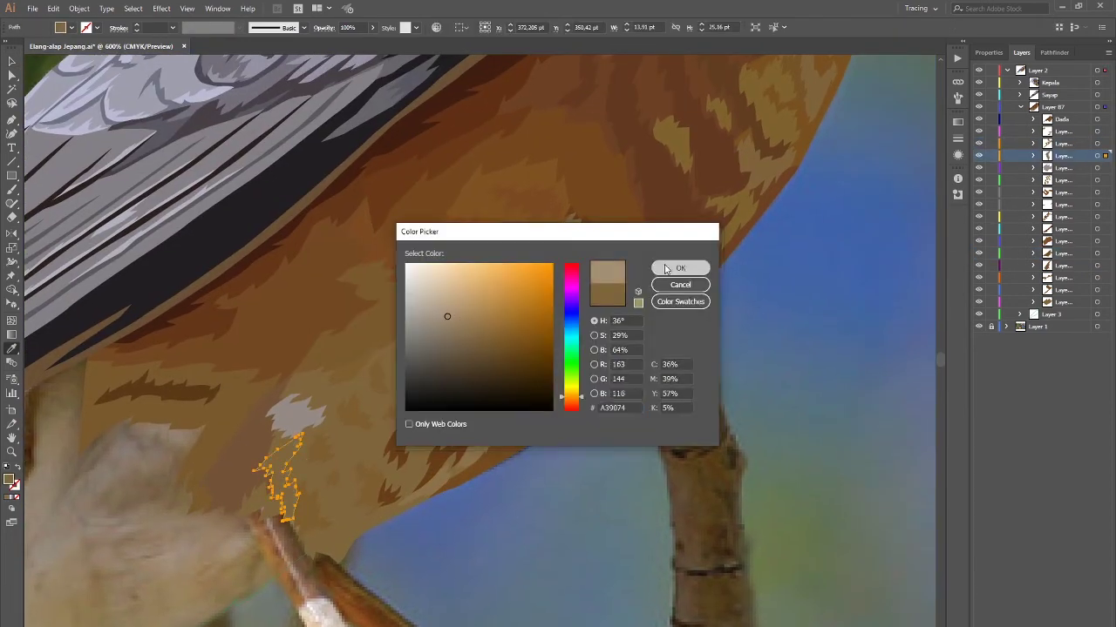
left_click(677, 268)
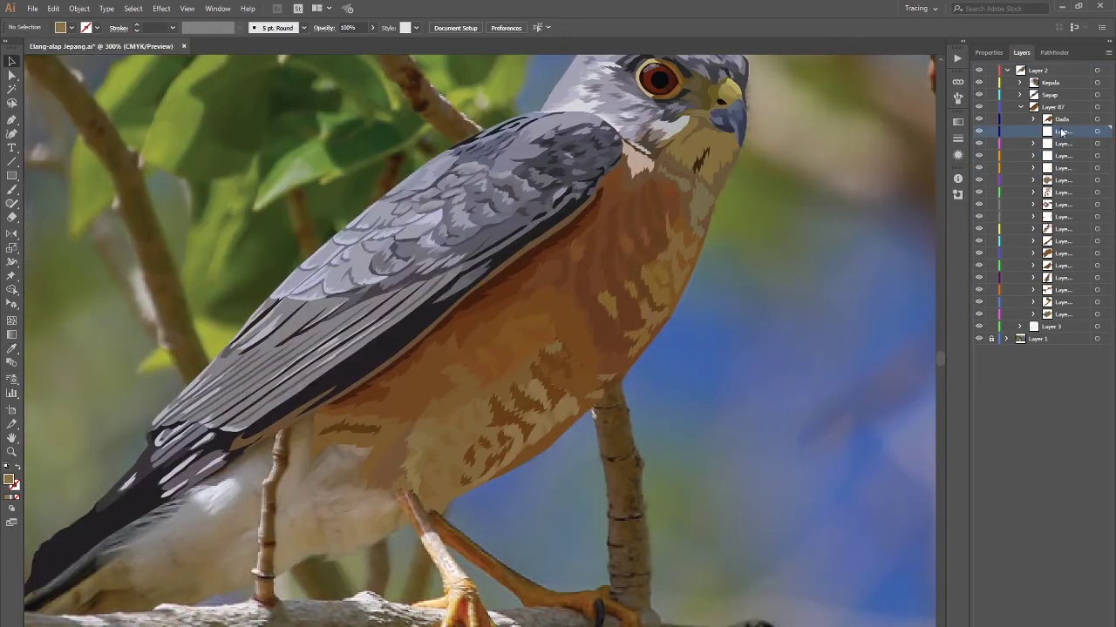
left_click(1062, 314, "shift")
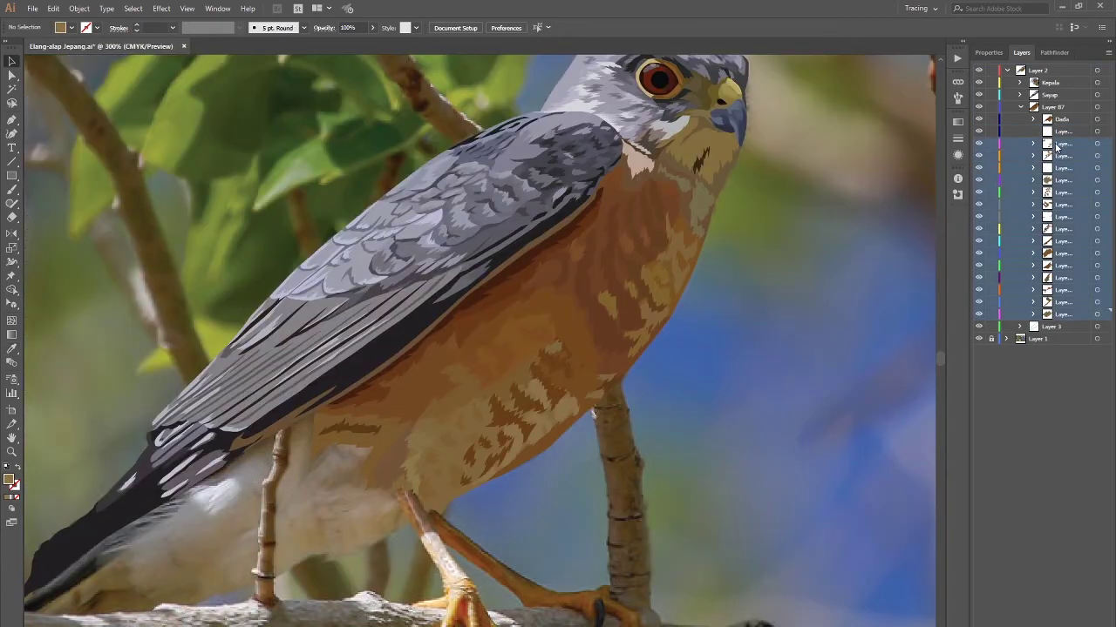
Step: Group the chest paths into a 'Perut' sublayer above Dada and expand it
left_click_drag(1062, 131, 1063, 118)
double_click(1062, 118)
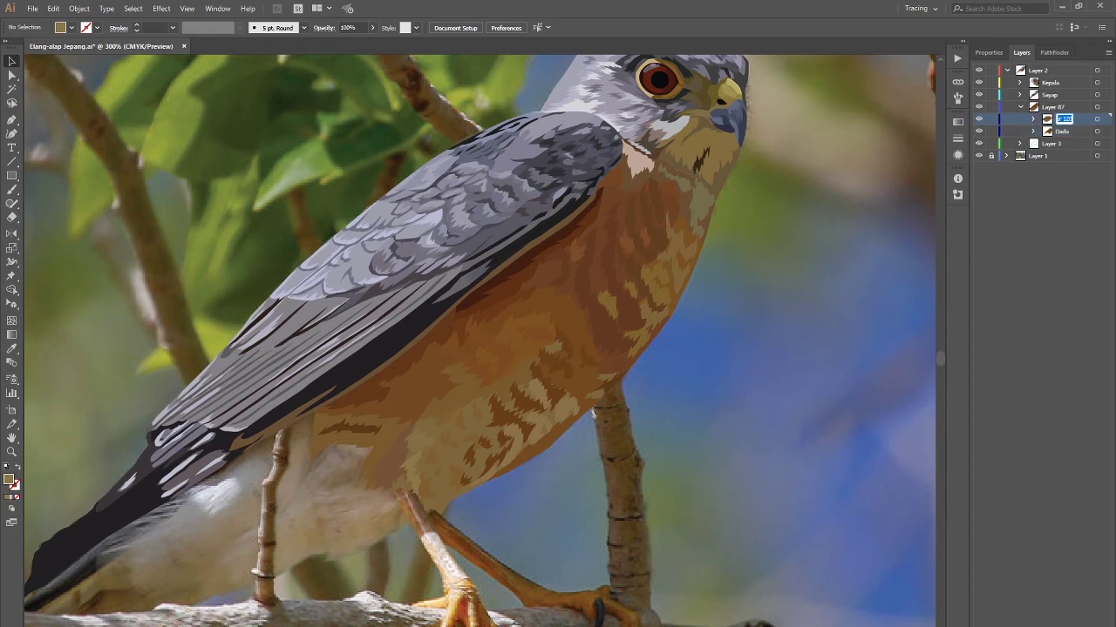
left_click(1035, 119)
left_click(1011, 289)
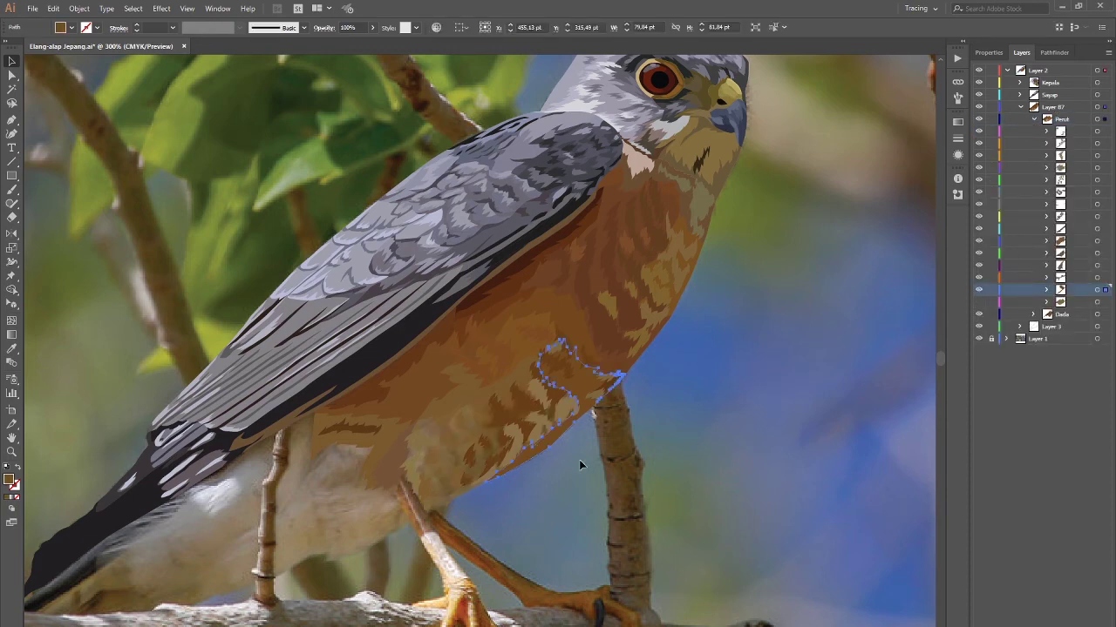
Step: Try a curved anchor on the belly outline, then undo the edit
key("super")
key("Escape")
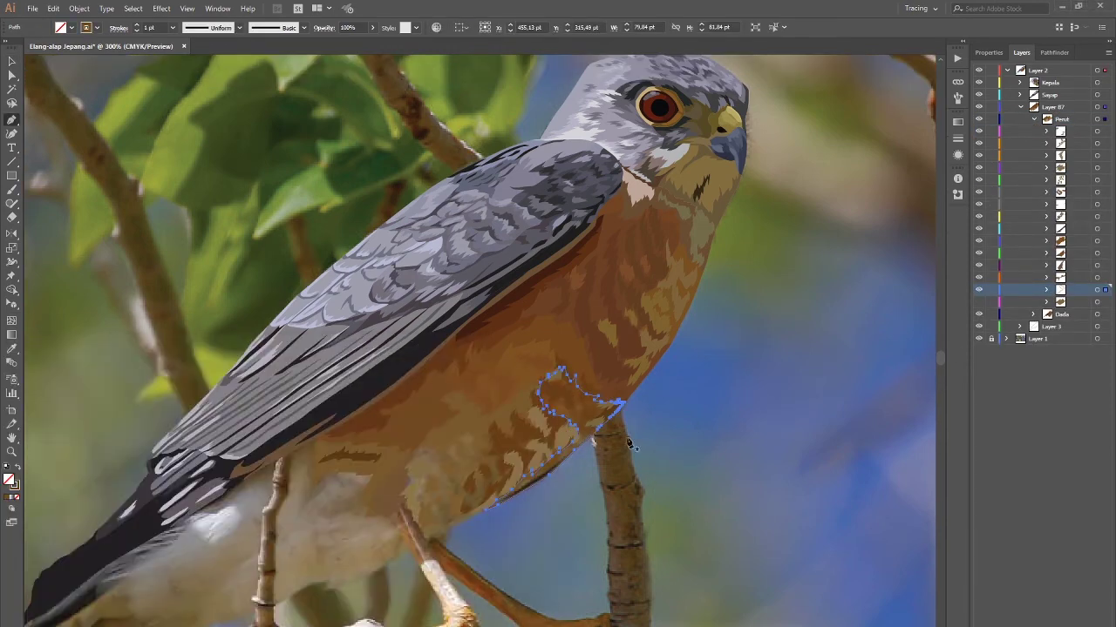
key("ctrl+plus")
key("ctrl+plus")
key("ctrl+plus")
left_click_drag(387, 214, 395, 261)
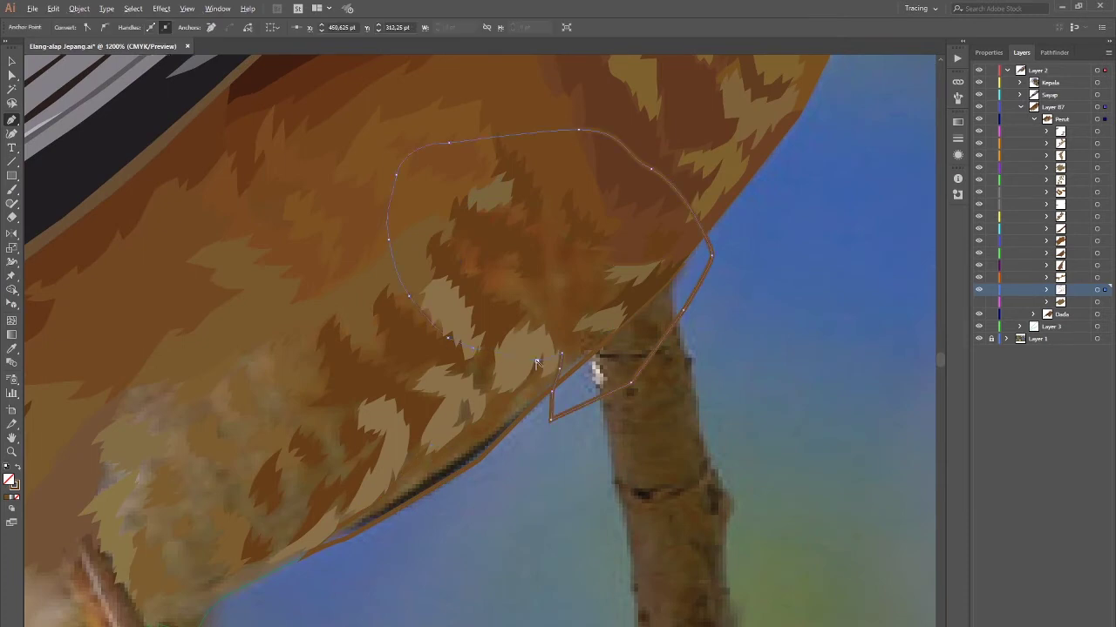
key("ctrl+plus")
key("ctrl+plus")
key("ctrl+plus")
key("v")
key("ctrl+shift+a")
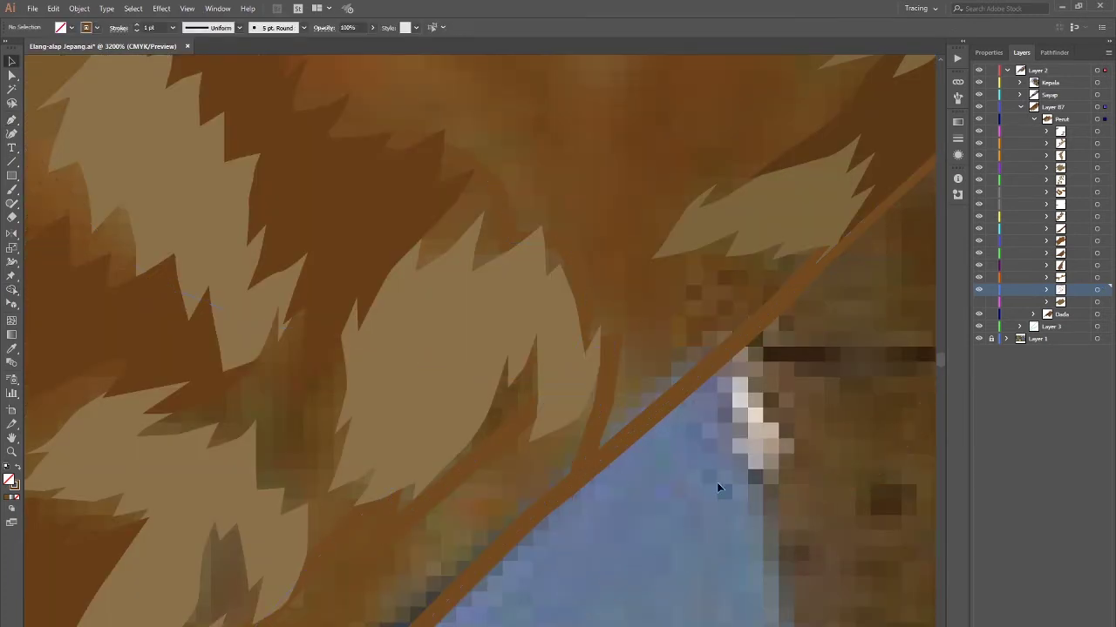
key("ctrl+minus")
key("ctrl+minus")
key("ctrl+minus")
key("ctrl+z")
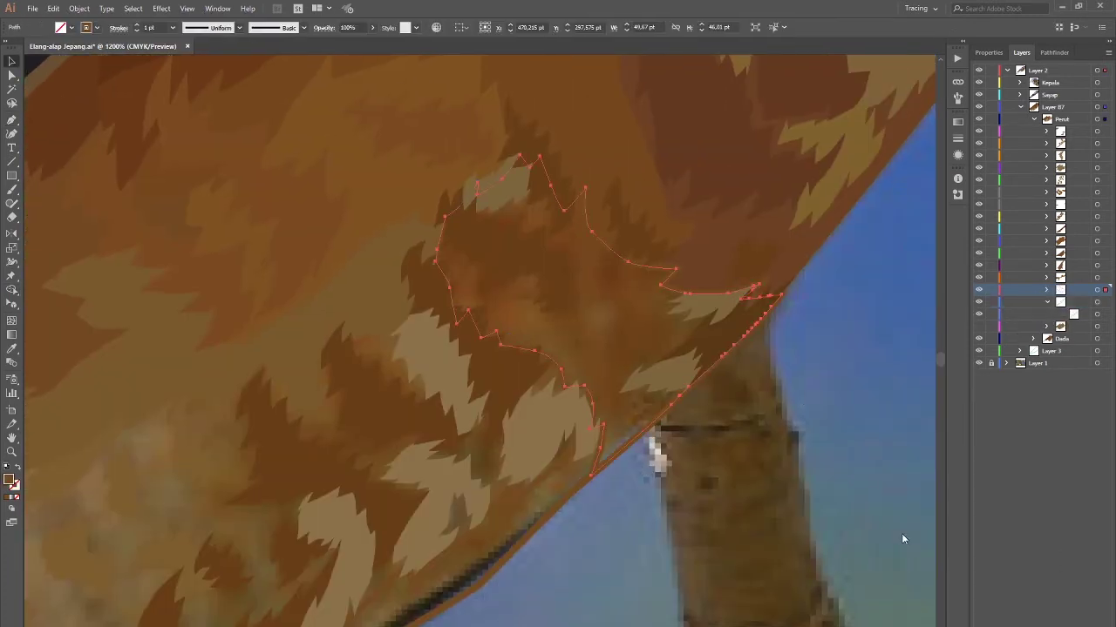
key("ctrl+z")
scroll(697, 392, "down", 3)
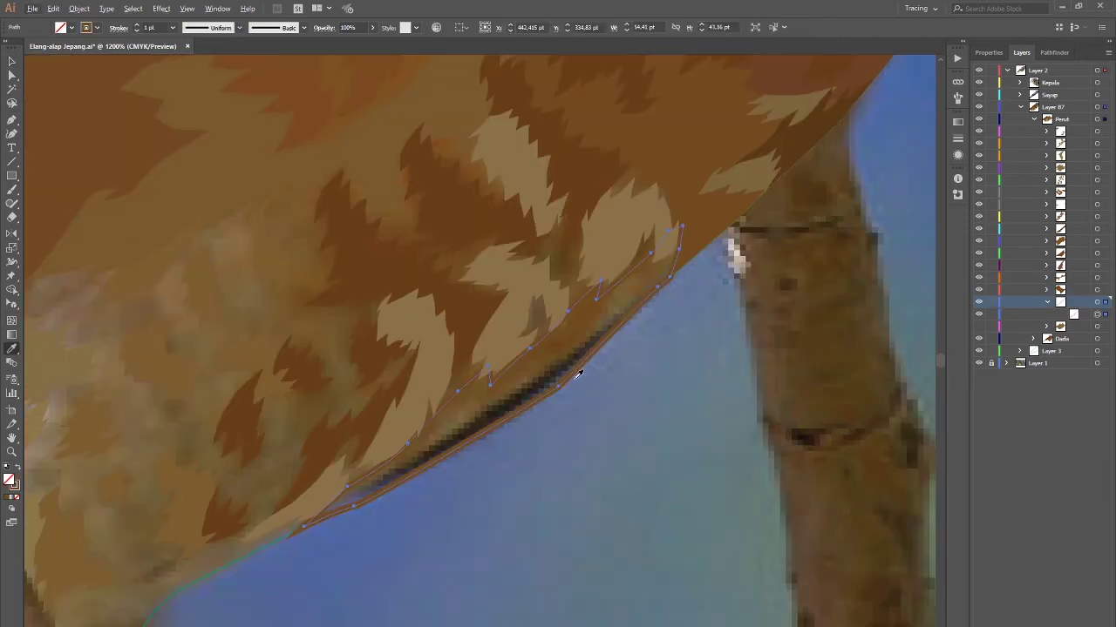
Step: Paint a dark shadow brush stroke along the belly edge
left_click(618, 339)
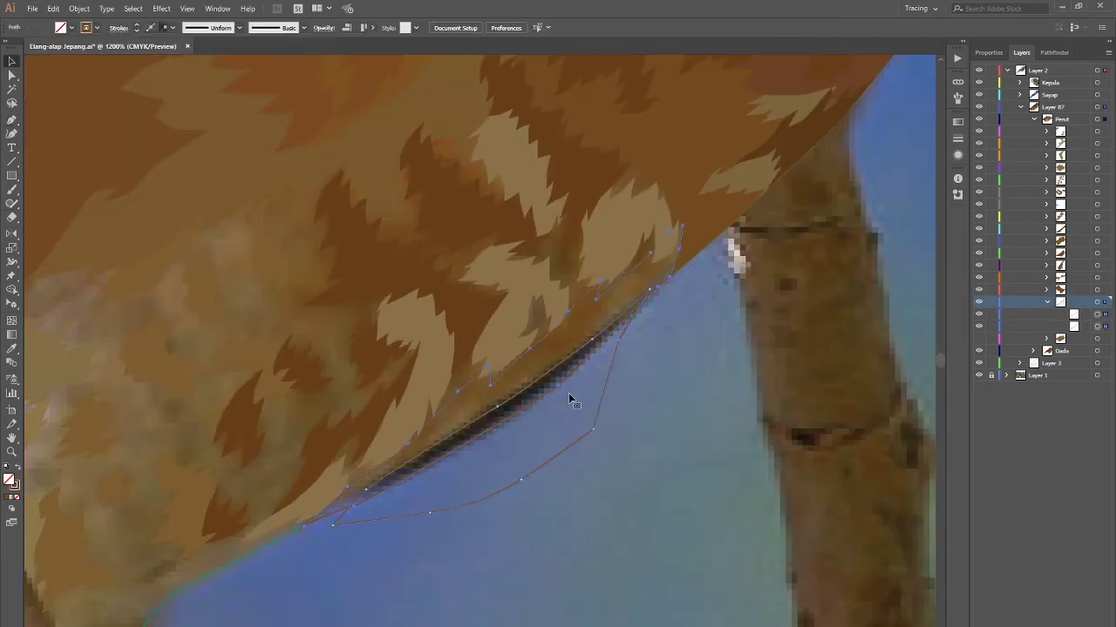
key("ctrl+shift+a")
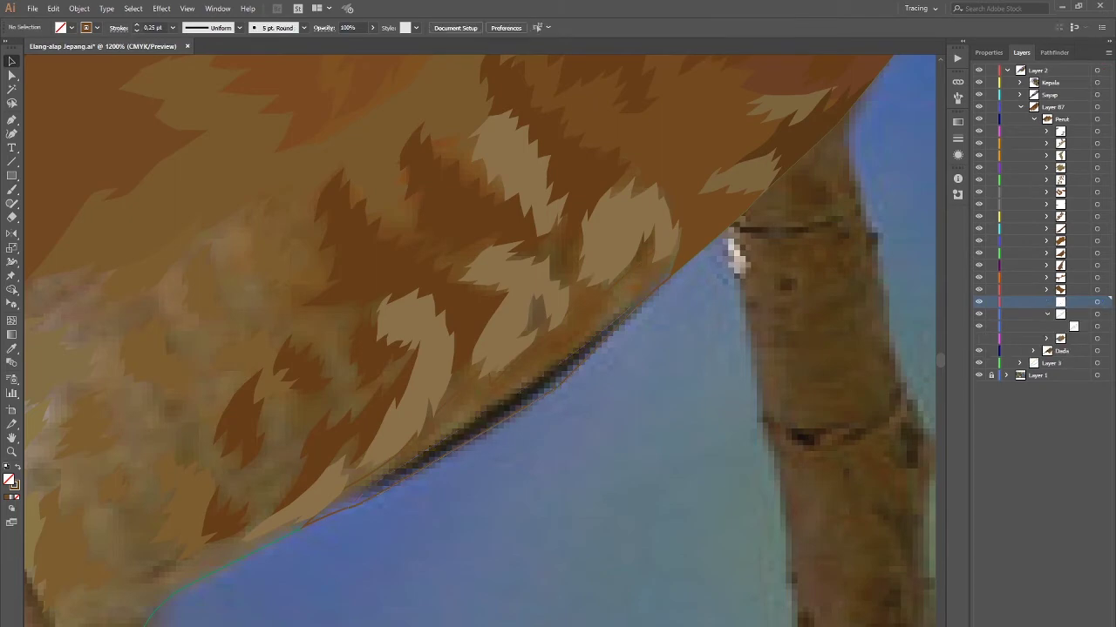
key("shift+b")
left_click_drag(353, 503, 649, 296)
key("v")
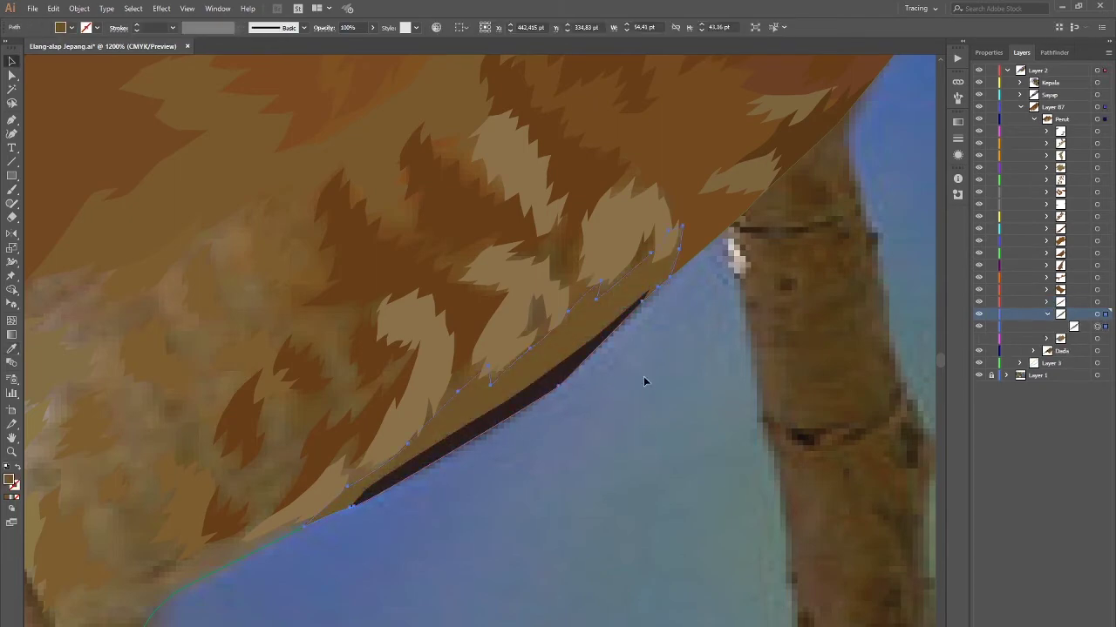
key("ctrl+shift+a")
Step: Toggle the traced artwork's visibility to compare it with the photo
scroll(644, 376, "down", 2)
scroll(679, 433, "up", 1)
scroll(690, 425, "down", 1)
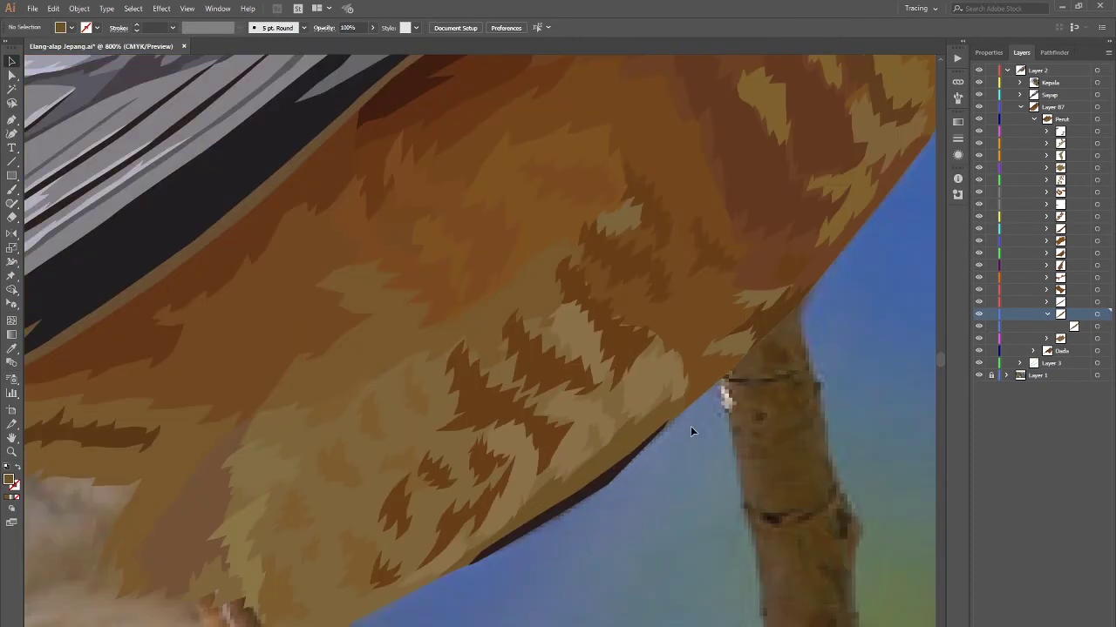
scroll(644, 471, "down", 1)
left_click(979, 70)
left_click(979, 70)
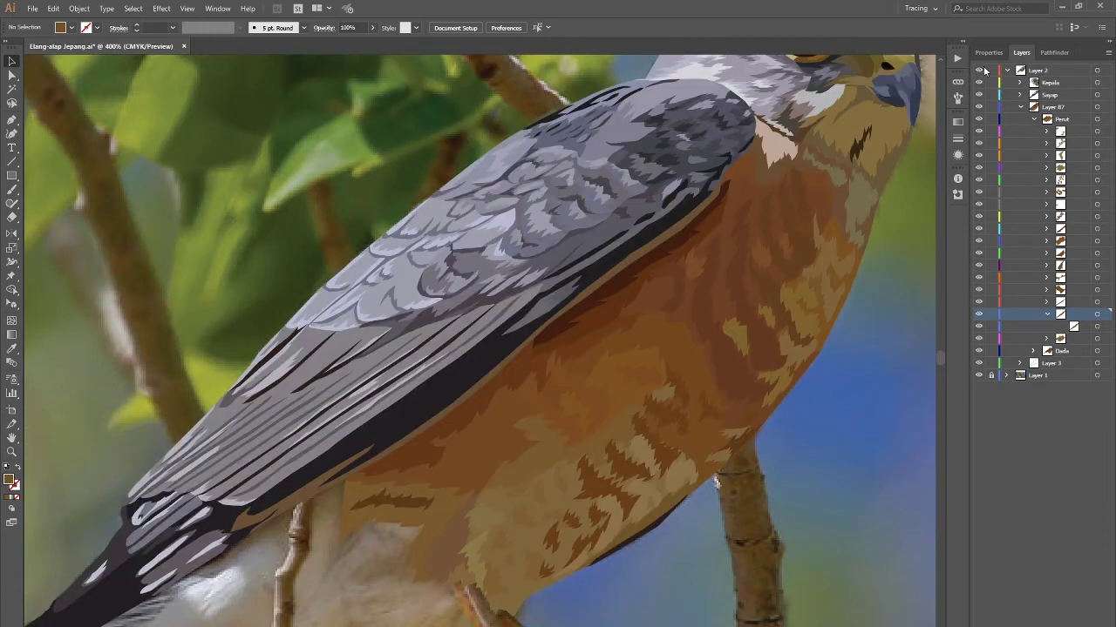
left_click(979, 70)
left_click(979, 69)
left_click(530, 543)
Step: Trace a Pen outline over the lower belly and clip the belly pattern to it (Ctrl+7)
key("p")
scroll(560, 416, "up", 1)
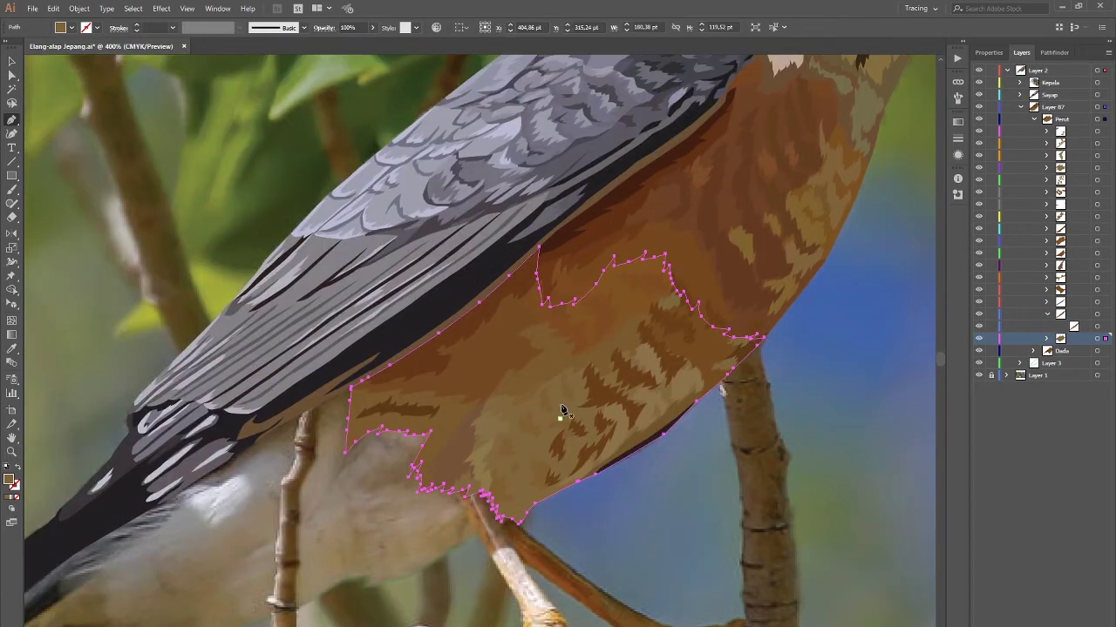
scroll(601, 324, "up", 2)
left_click(543, 488)
scroll(531, 392, "down", 2)
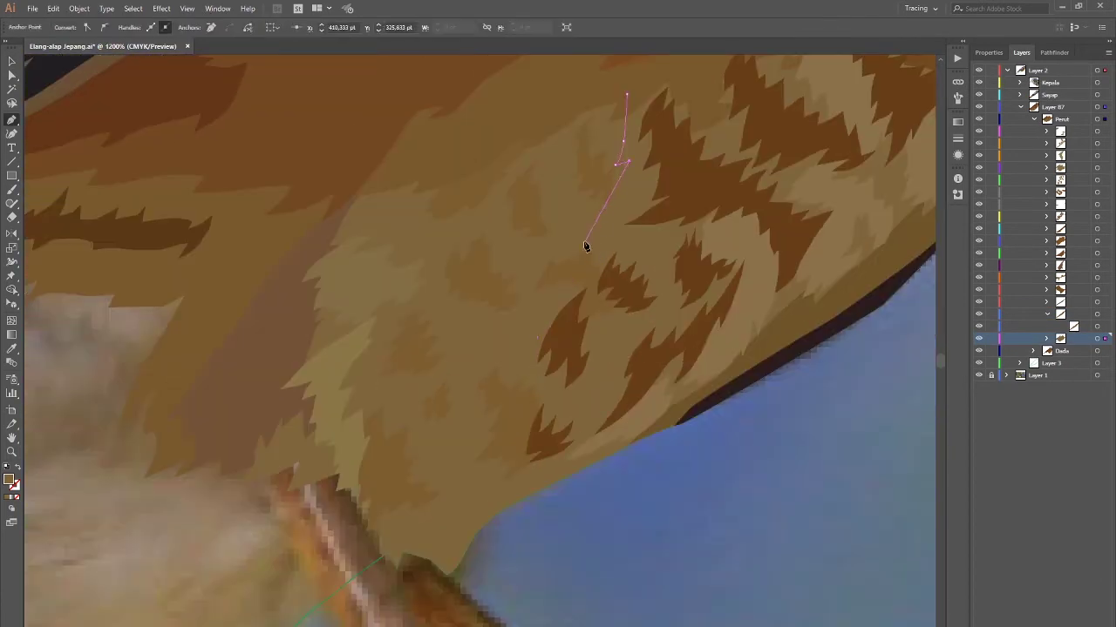
scroll(577, 258, "down", 1)
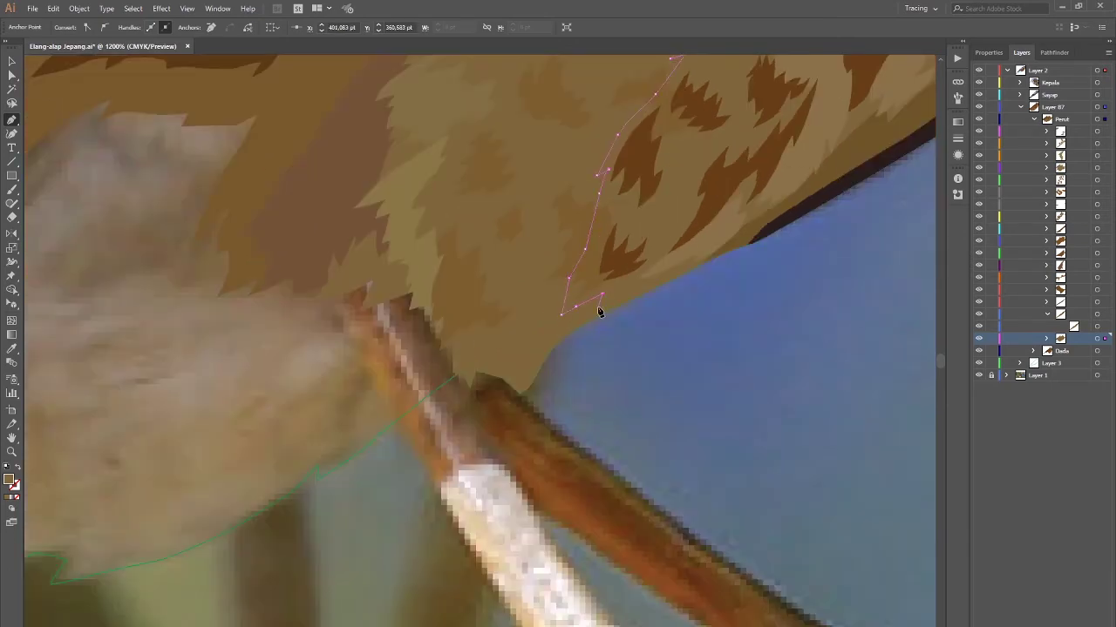
scroll(598, 311, "down", 1)
scroll(622, 411, "down", 2)
left_click(597, 324, "shift")
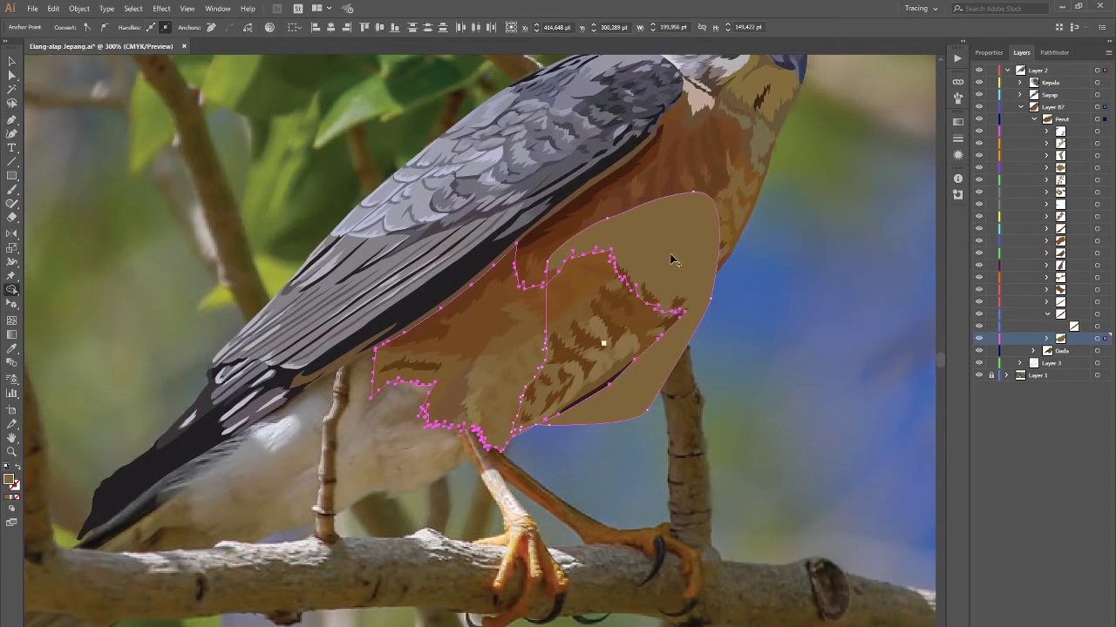
key("ctrl+7")
left_click(624, 432)
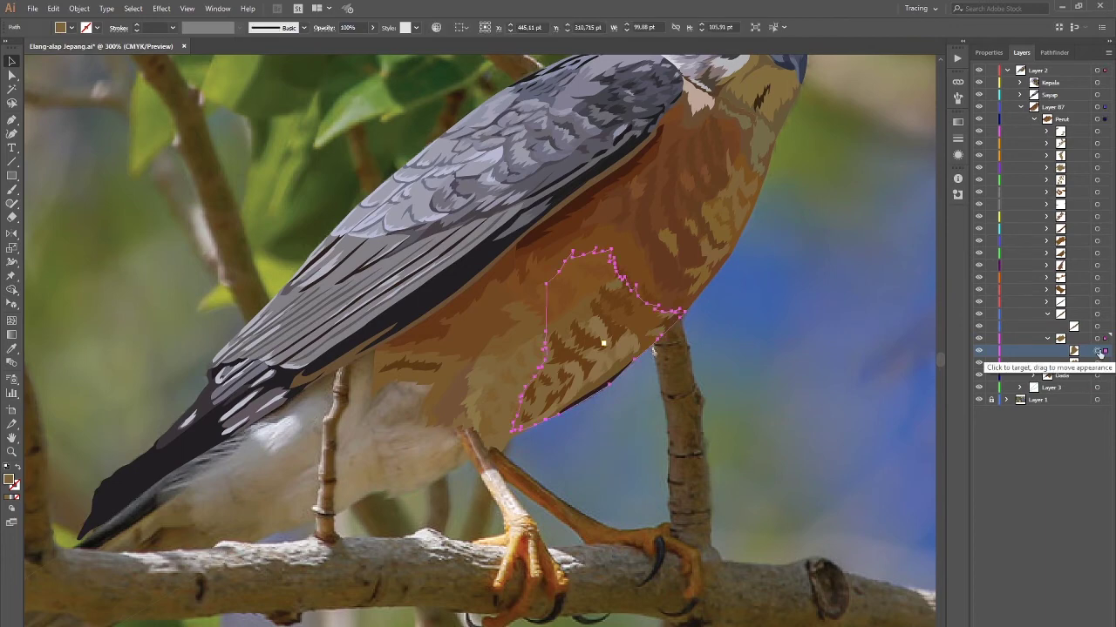
Step: Move the clipped belly group up in the layer stack and check its outline
left_click_drag(1074, 362, 1060, 338)
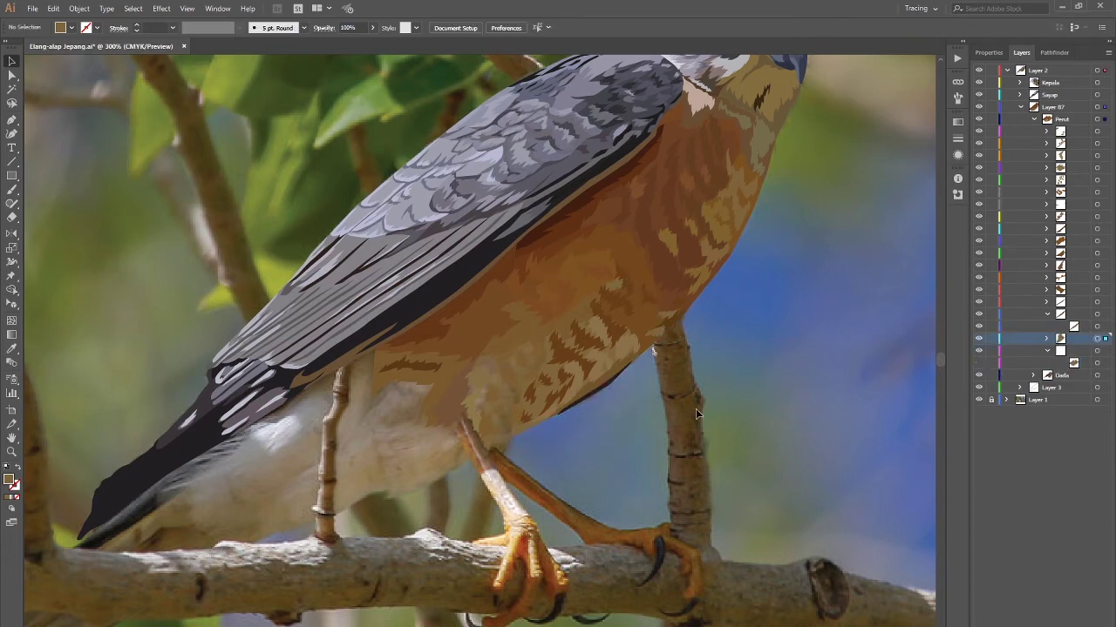
key("ctrl+plus")
key("ctrl+plus")
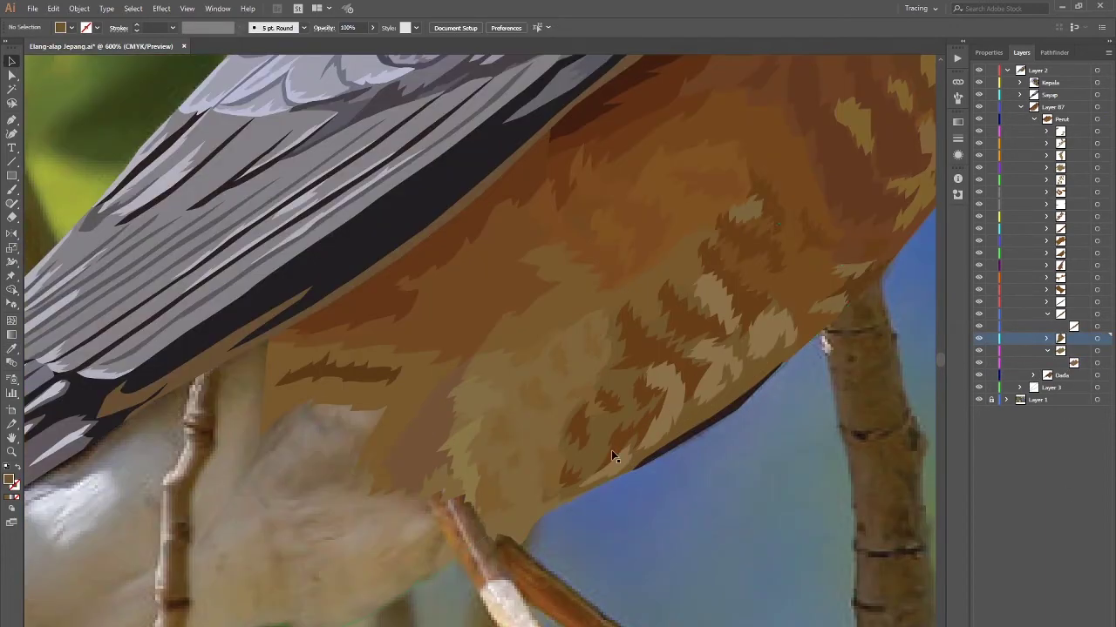
left_click(611, 450)
key("Return")
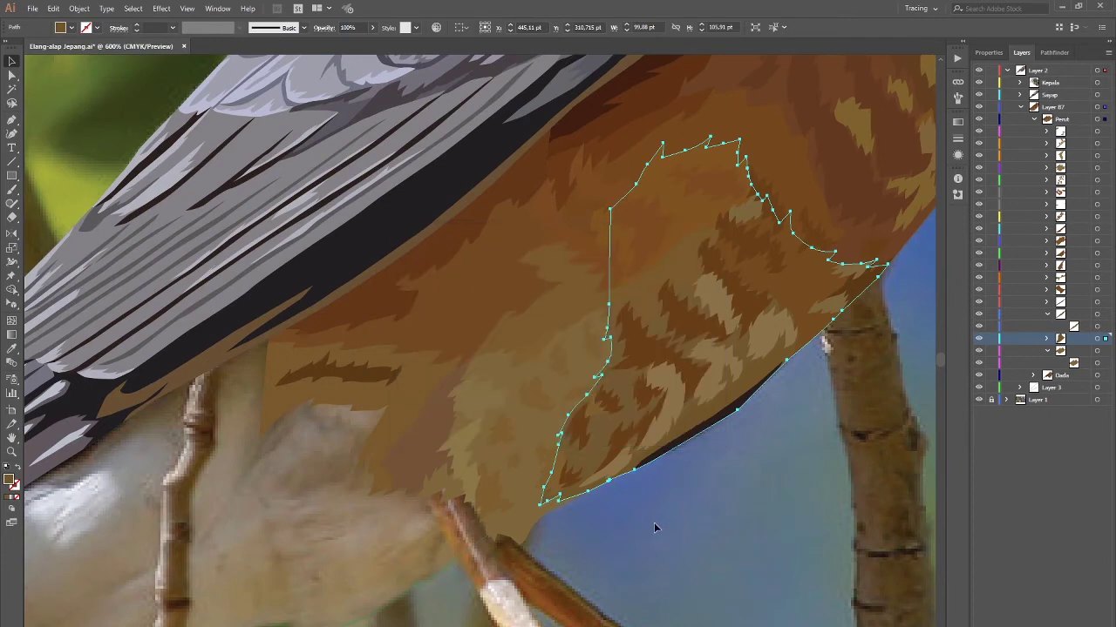
left_click(653, 523)
key("ctrl+minus")
key("ctrl+minus")
Step: Re-inspect the clipped belly outline, deselect everything and view the whole hawk
key("ctrl+plus")
key("ctrl+plus")
left_click(580, 456)
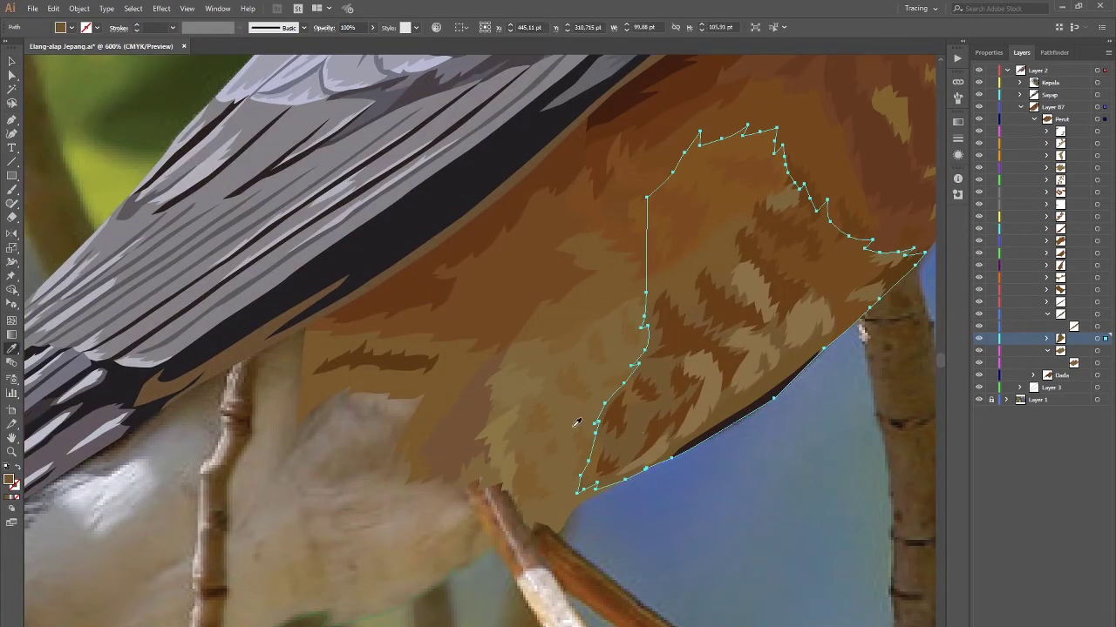
key("Return")
key("v")
key("ctrl+shift+a")
key("ctrl+minus")
key("ctrl+minus")
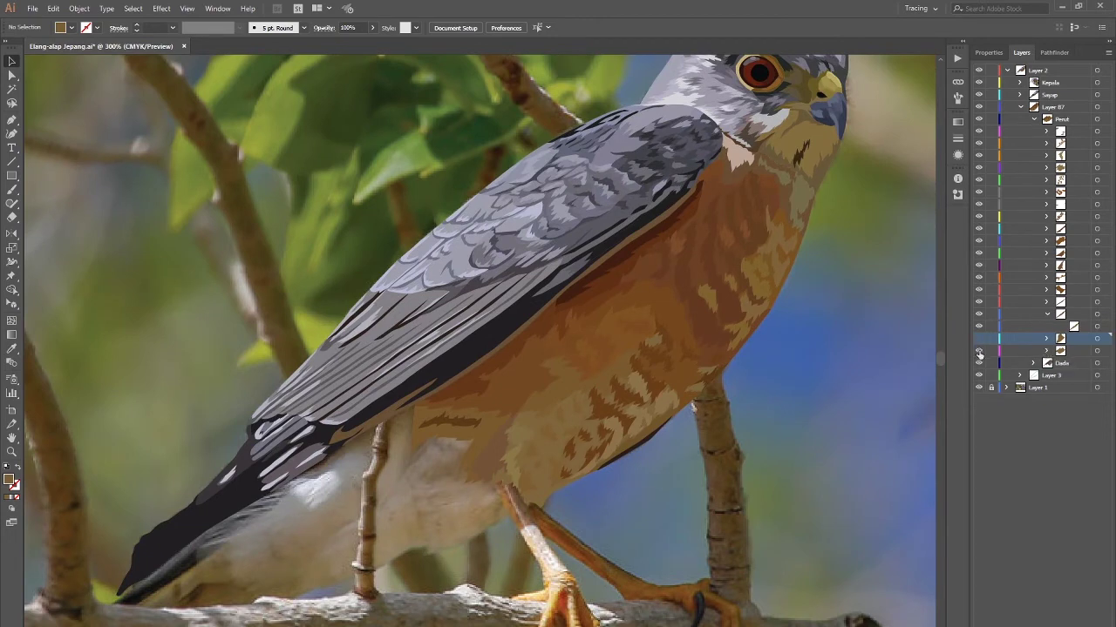
Step: Unhide the two belly-pattern layers and select the light belly-spot pattern
left_click(978, 350)
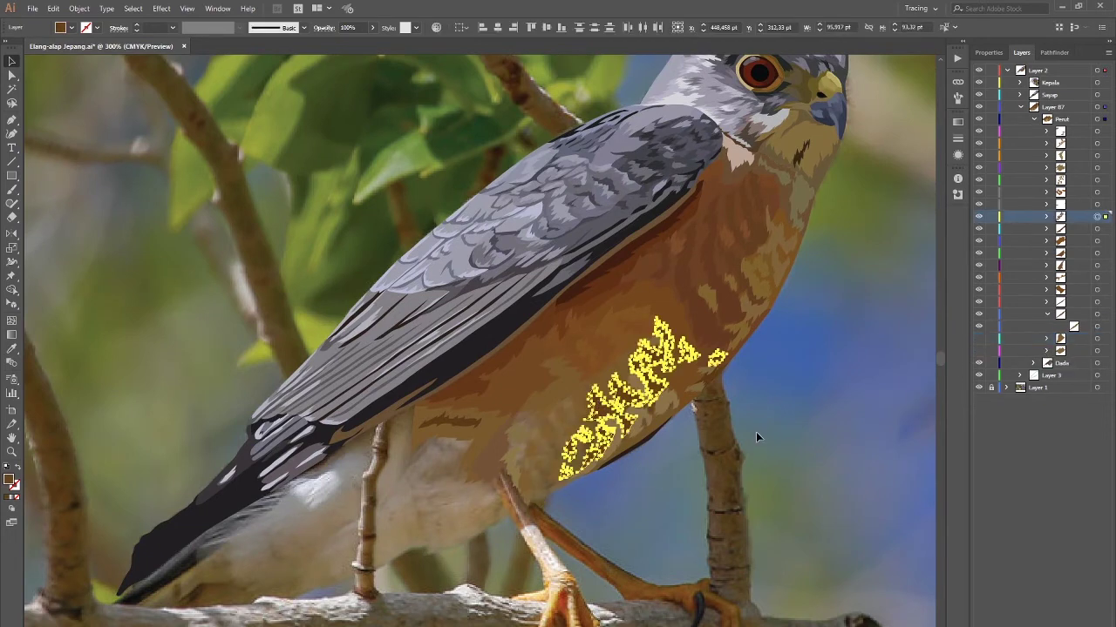
left_click(979, 216)
left_click(1096, 216)
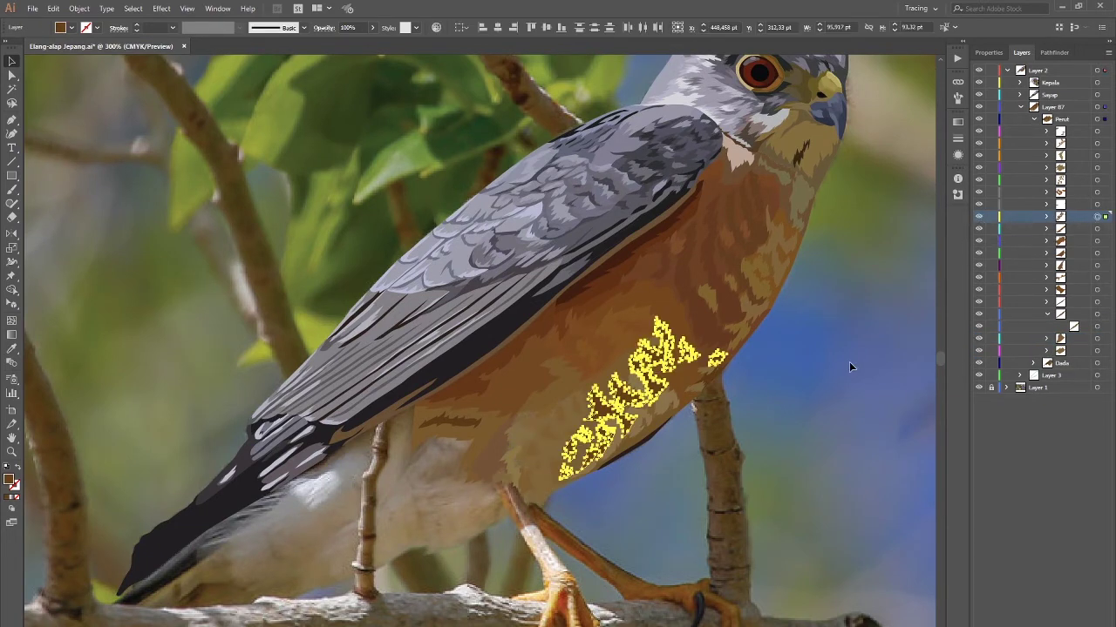
key("i")
key("ctrl+plus")
key("ctrl+plus")
key("ctrl+plus")
Step: Review and confirm the light belly spots' fill colour, then deselect and zoom out
double_click(9, 479)
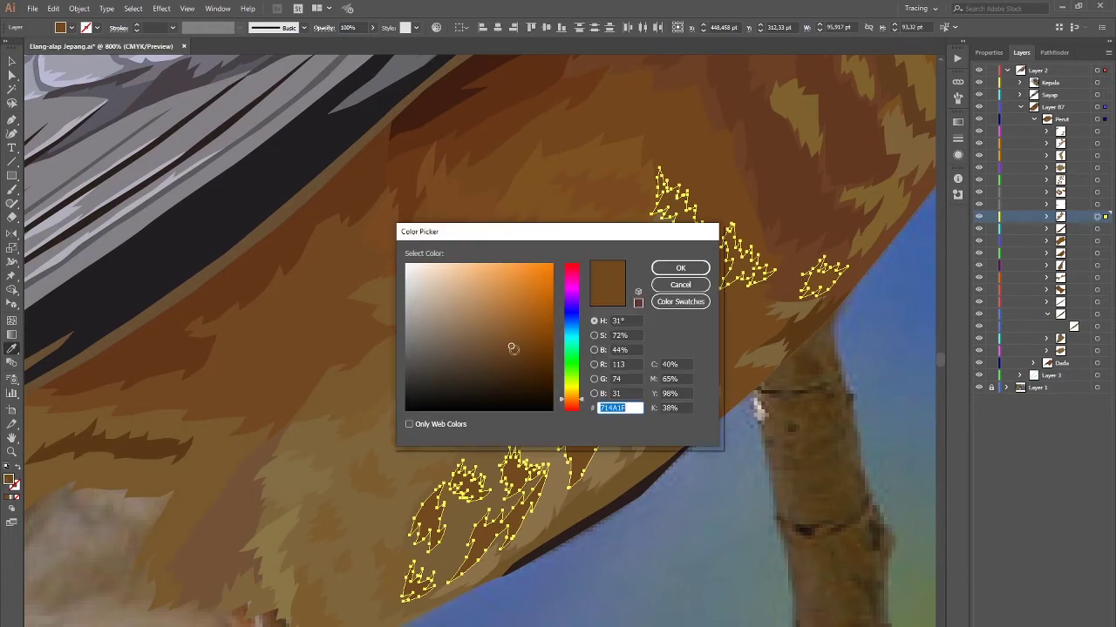
left_click(692, 273)
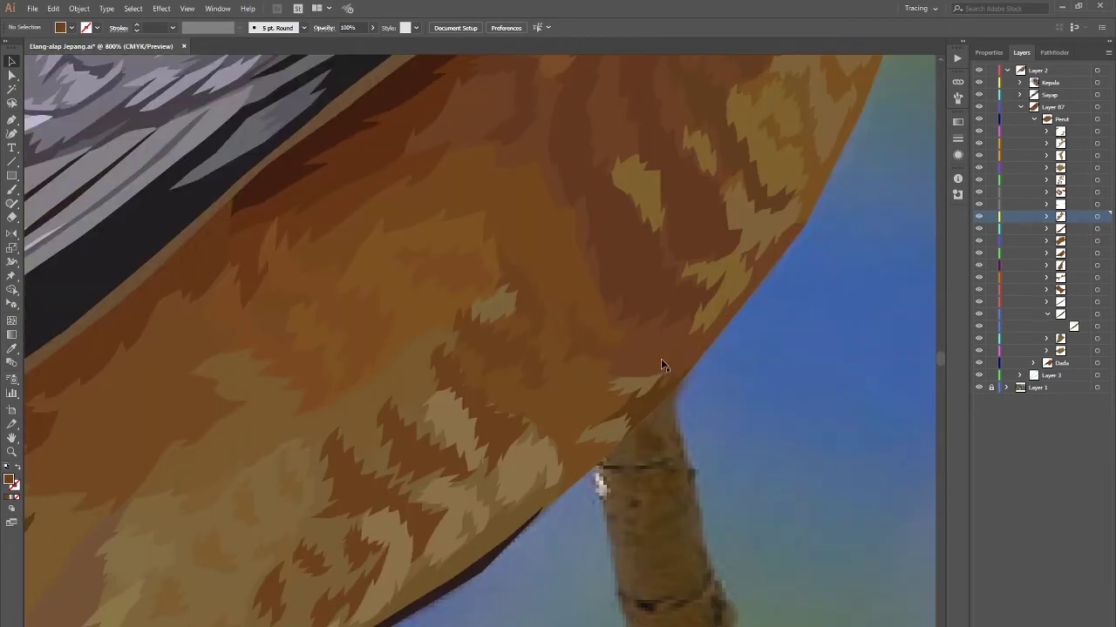
double_click(9, 480)
key("Return")
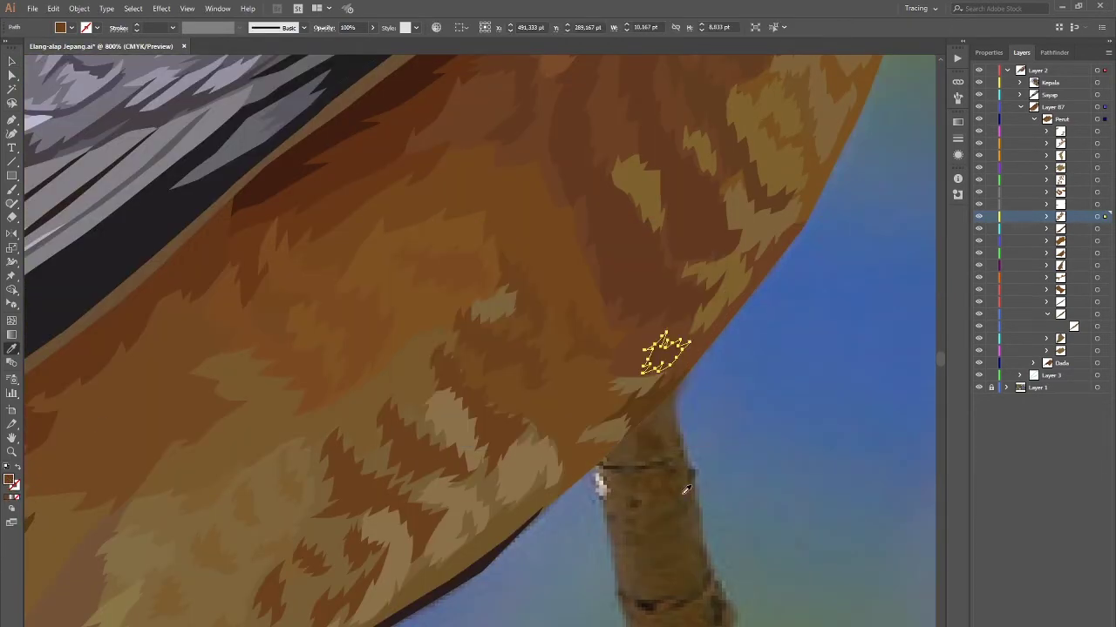
key("v")
key("ctrl+shift+a")
key("ctrl+minus")
key("ctrl+minus")
key("ctrl+minus")
double_click(9, 479)
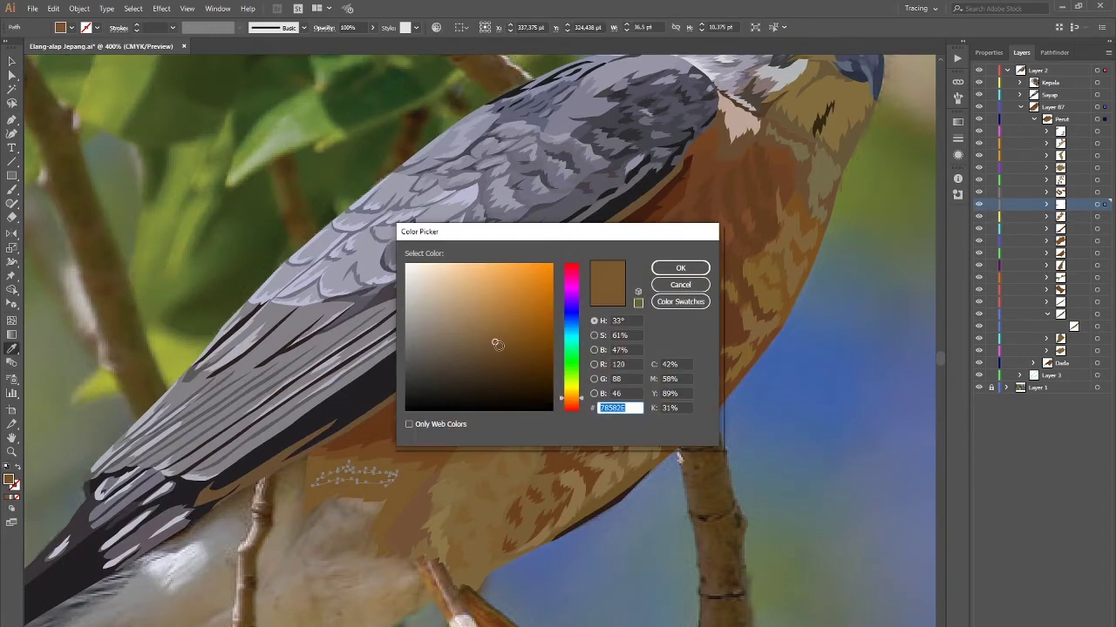
key("Return")
key("ctrl+minus")
Step: Give the small shape under the belly a brown fill with no stroke
left_click(1097, 265)
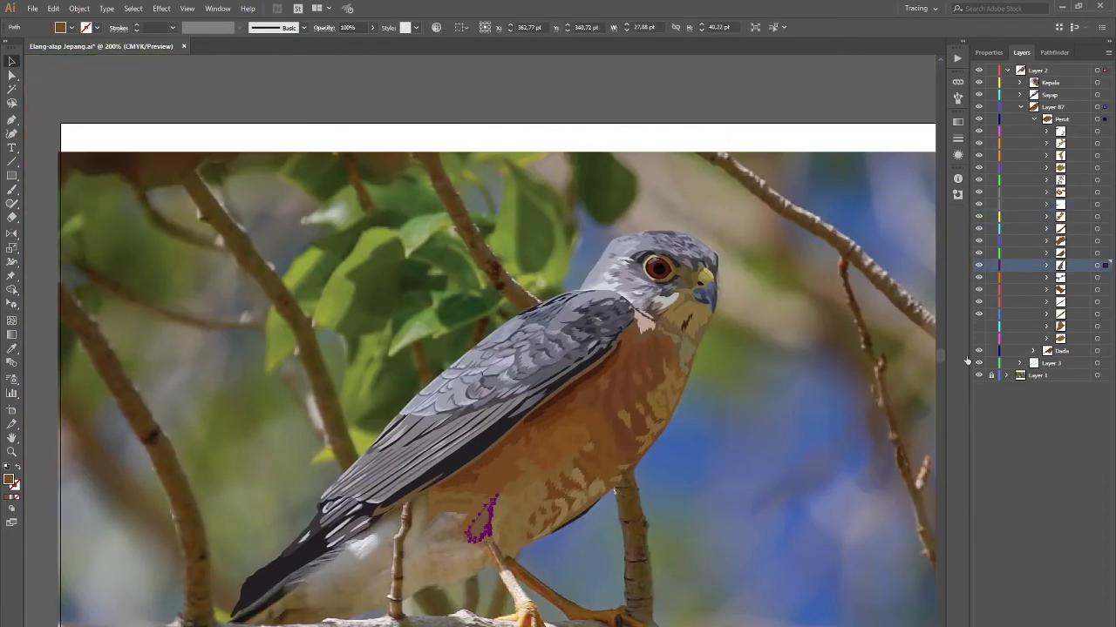
scroll(488, 535, "up", 3)
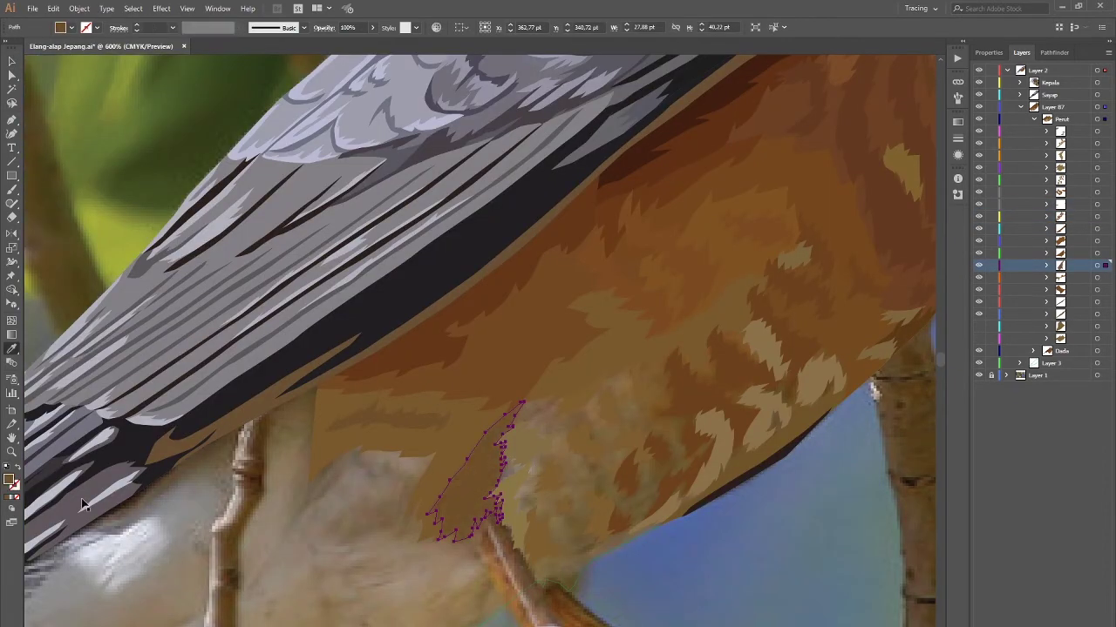
key("shift+x")
scroll(488, 497, "up", 3)
key("shift+x")
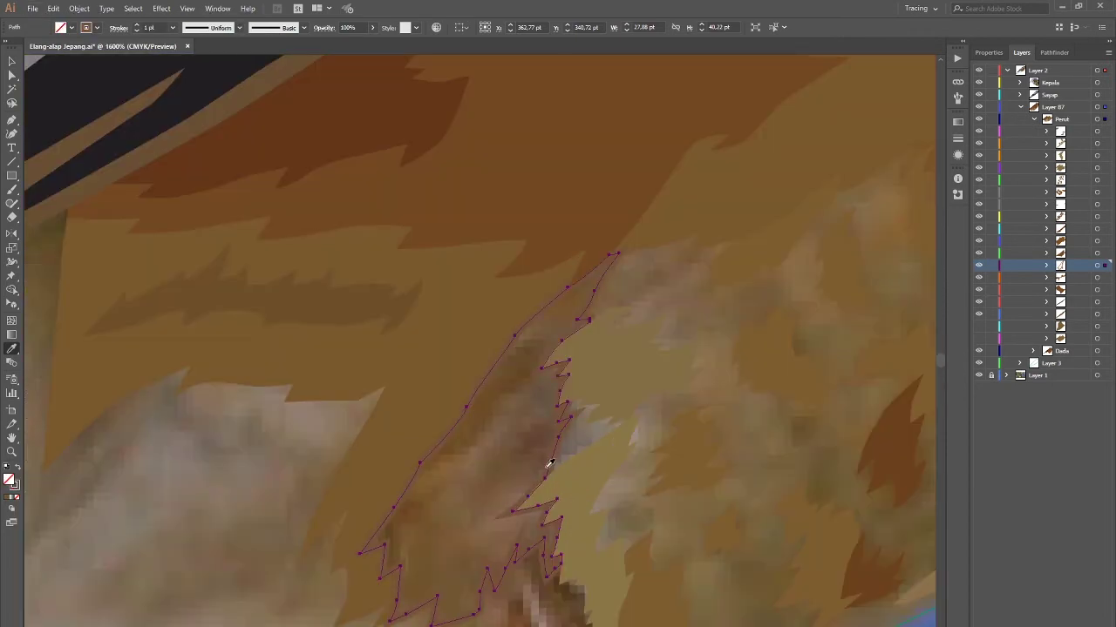
key("shift+x")
scroll(422, 390, "down", 3)
key("shift+x")
double_click(8, 480)
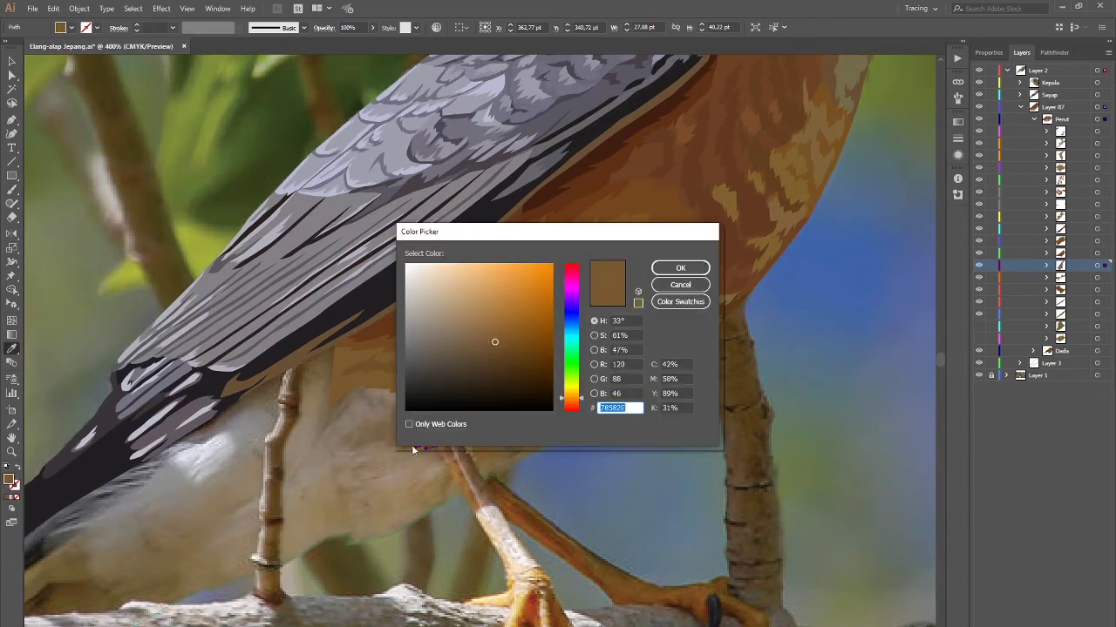
key("Return")
key("v")
left_click(551, 508)
Step: Recolour the small brown shape near the leg and two belly paths above it
left_click(427, 429)
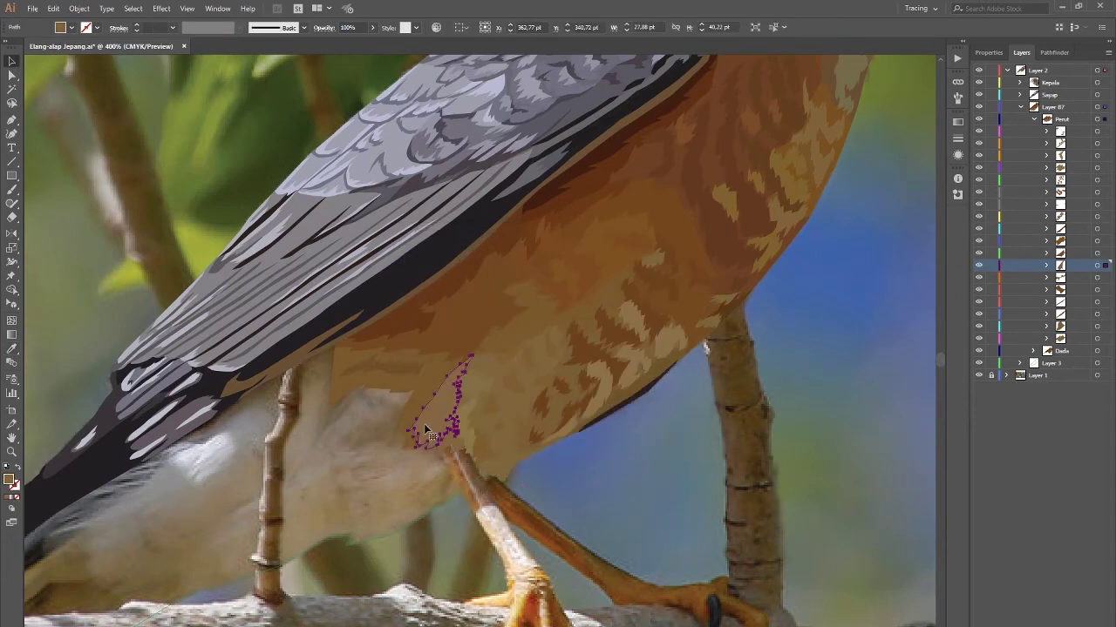
double_click(9, 479)
key("Return")
key("v")
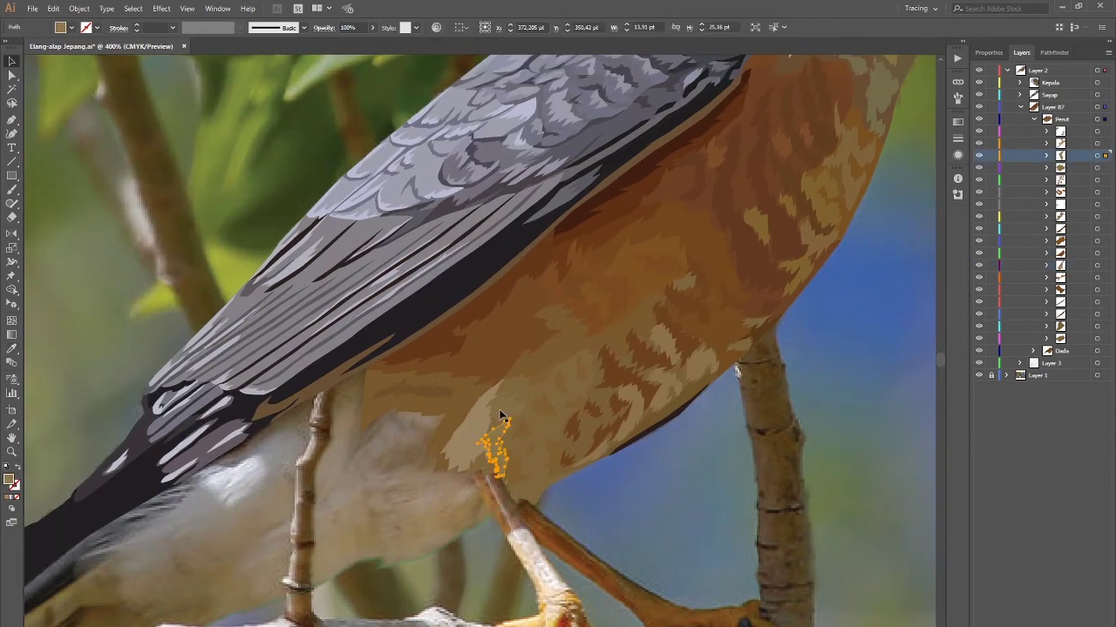
left_click(499, 458)
double_click(8, 479)
left_click(680, 268)
left_click(505, 405)
double_click(8, 479)
left_click(680, 268)
Step: Sample a lighter brown from the photo for the spotted belly pattern
key("ctrl+minus")
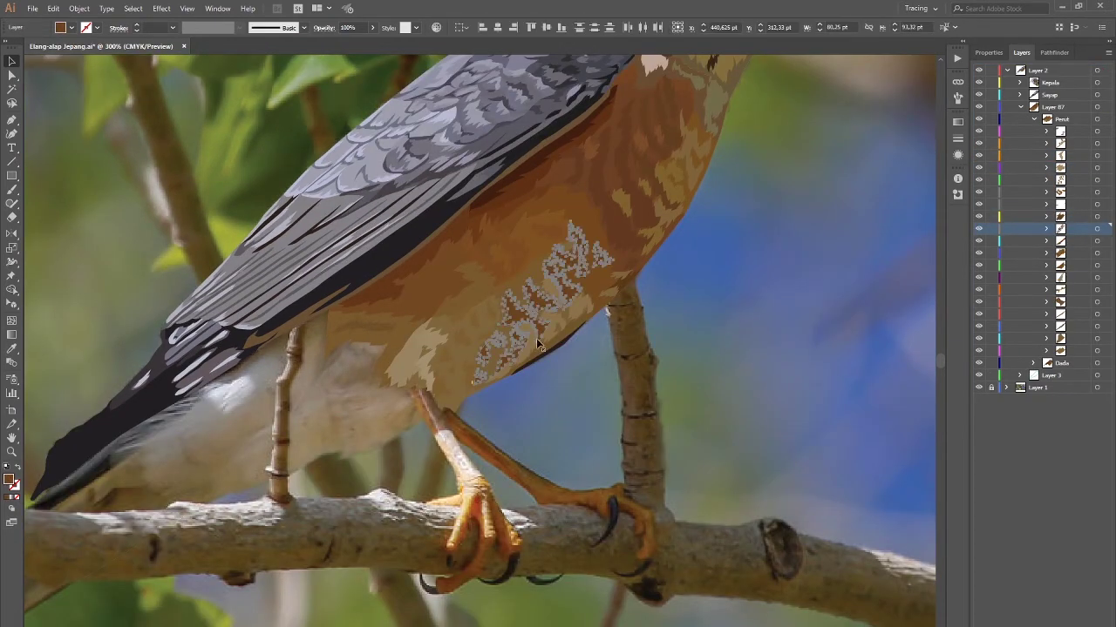
key("ctrl+plus")
key("ctrl+plus")
left_click(610, 271)
key("i")
left_click(639, 346)
double_click(9, 480)
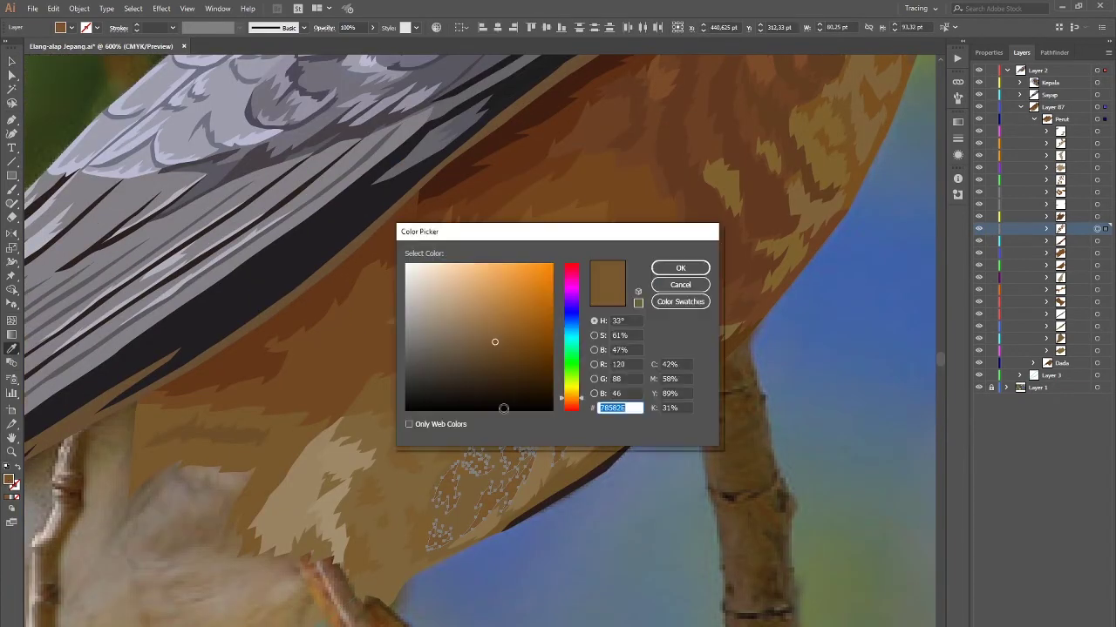
key("Return")
key("v")
left_click(633, 508)
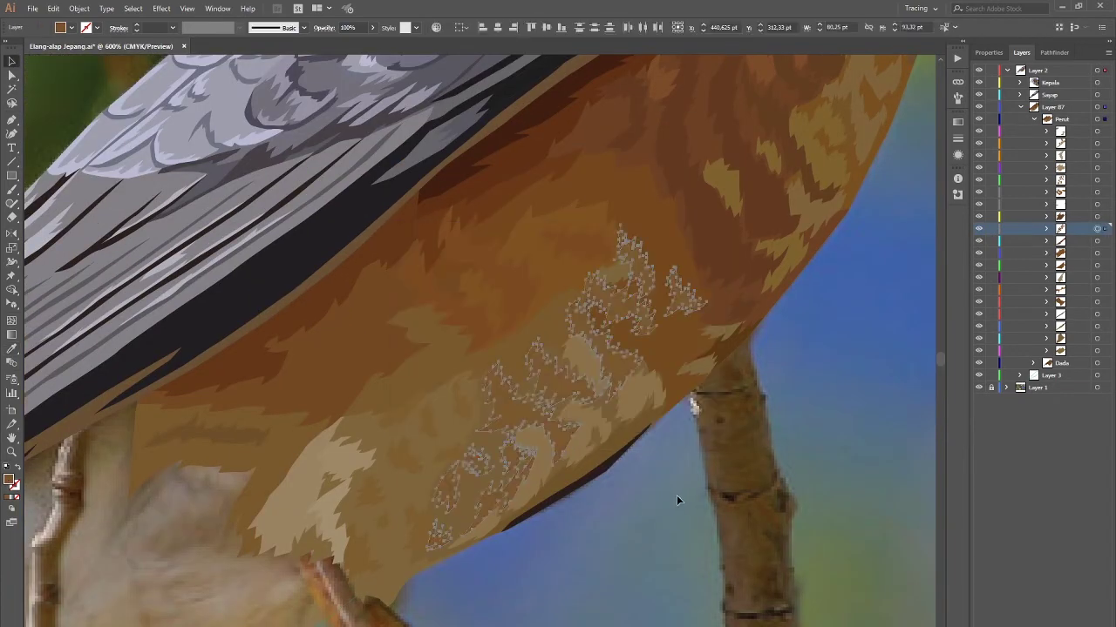
Step: Recolour further belly-spot groups, giving one group a darker brown
scroll(553, 417, "right", 2)
left_click(1097, 229)
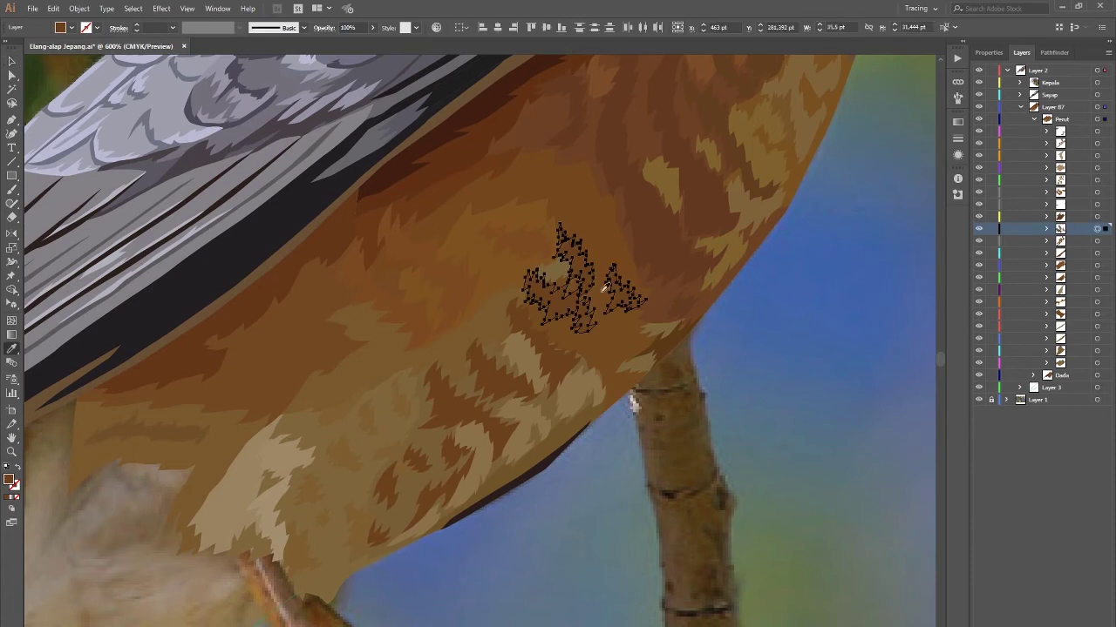
double_click(9, 479)
key("Return")
left_click(608, 484)
left_click(1096, 241)
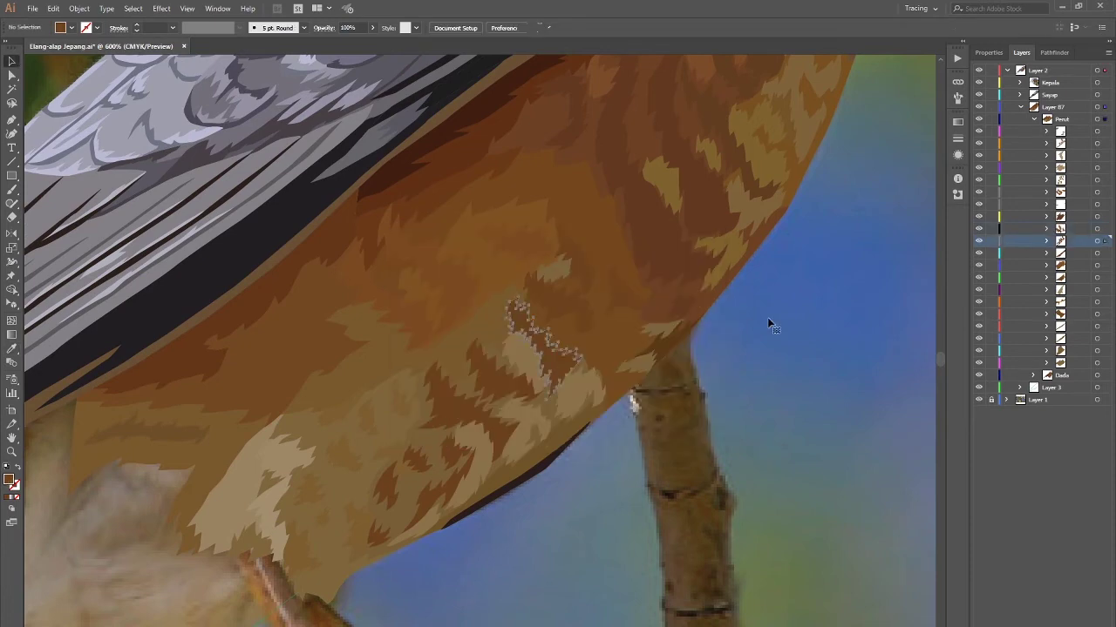
double_click(9, 480)
key("Return")
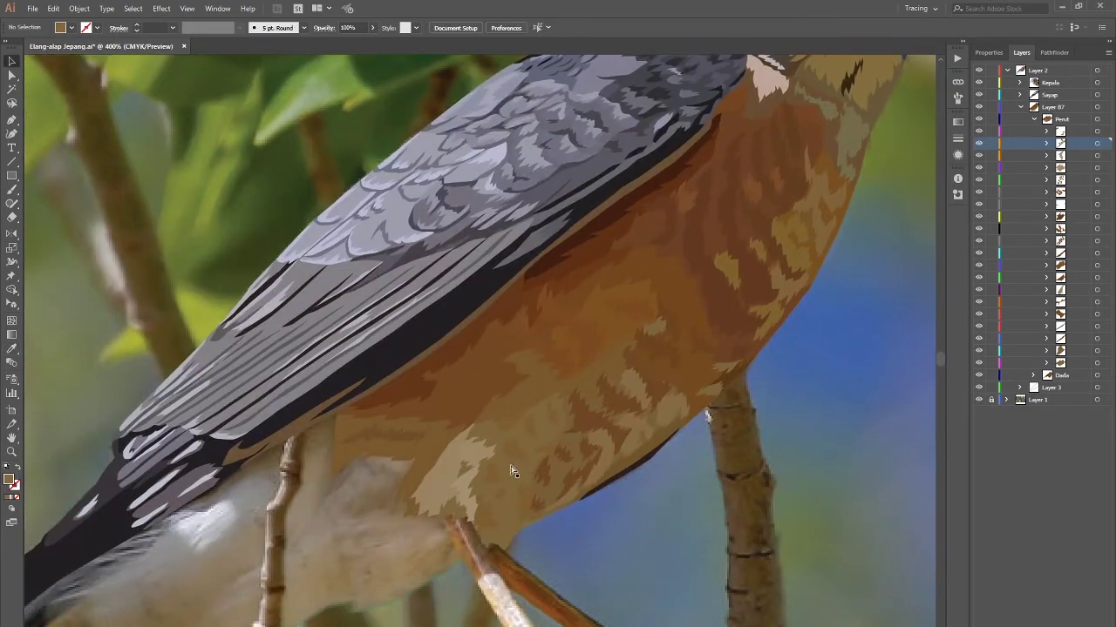
left_click(602, 457)
double_click(9, 480)
left_click(660, 290)
Step: Compare against the photo by toggling the top layer, then give a belly fur patch a muted brown
left_click(978, 70)
left_click(978, 70)
left_click(462, 493)
double_click(8, 480)
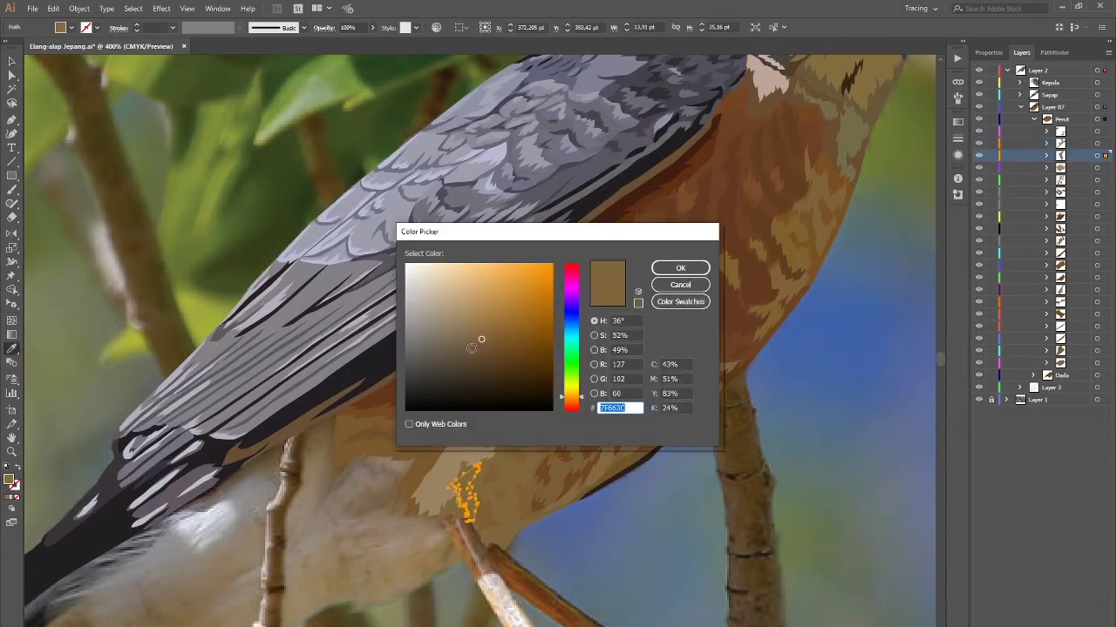
left_click(680, 268)
double_click(9, 479)
key("Return")
Step: Move toward the legs and pick the small belly fur patch to recolour
left_click(441, 480)
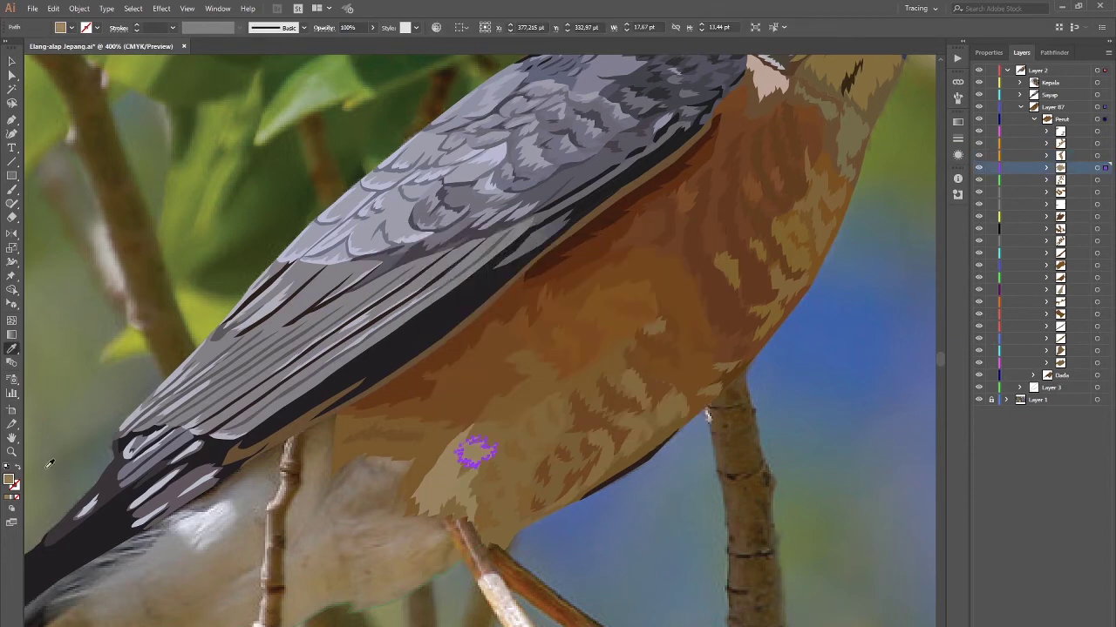
key("i")
left_click_drag(707, 417, 770, 371)
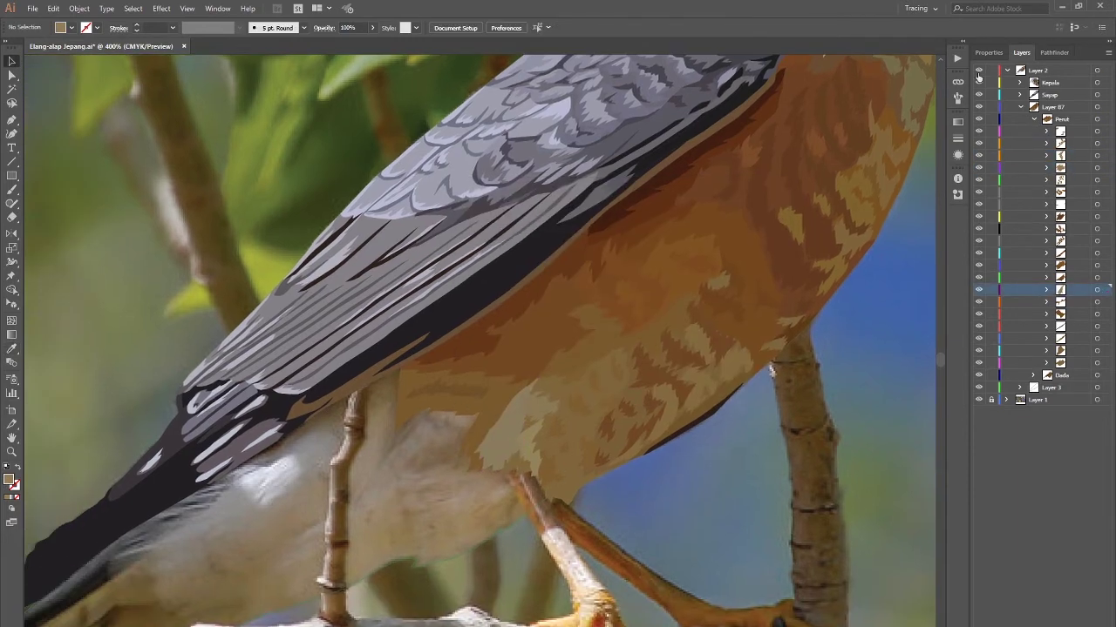
left_click(574, 471)
left_click(582, 523)
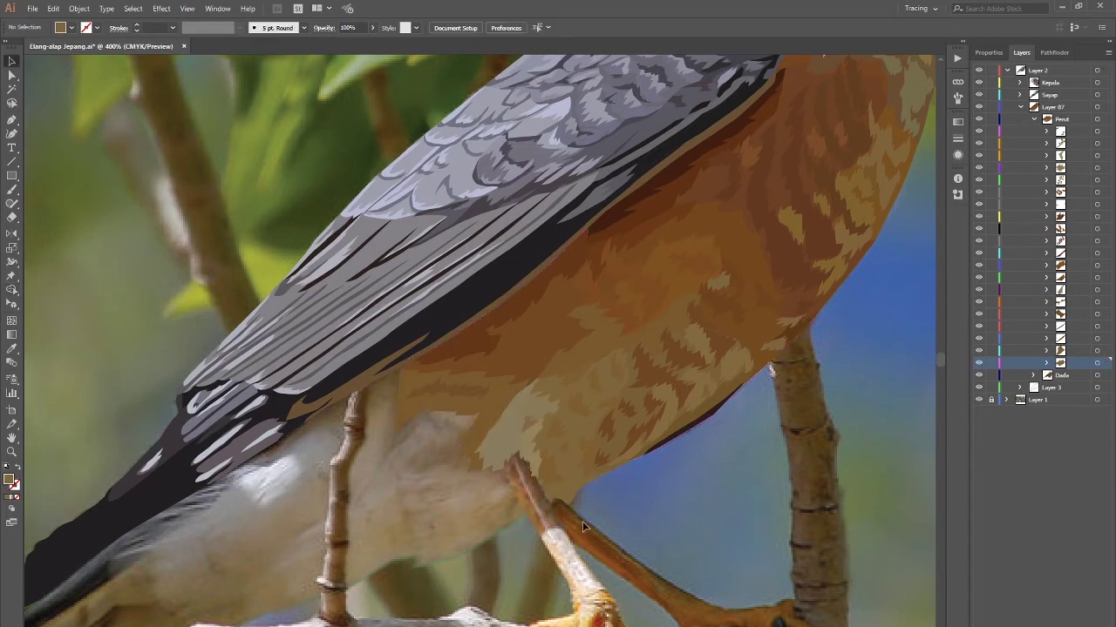
scroll(533, 433, "up", 3)
left_click(518, 410)
double_click(8, 480)
Step: Confirm the small jagged belly patch's brown fill, #7F663C
key("Return")
key("i")
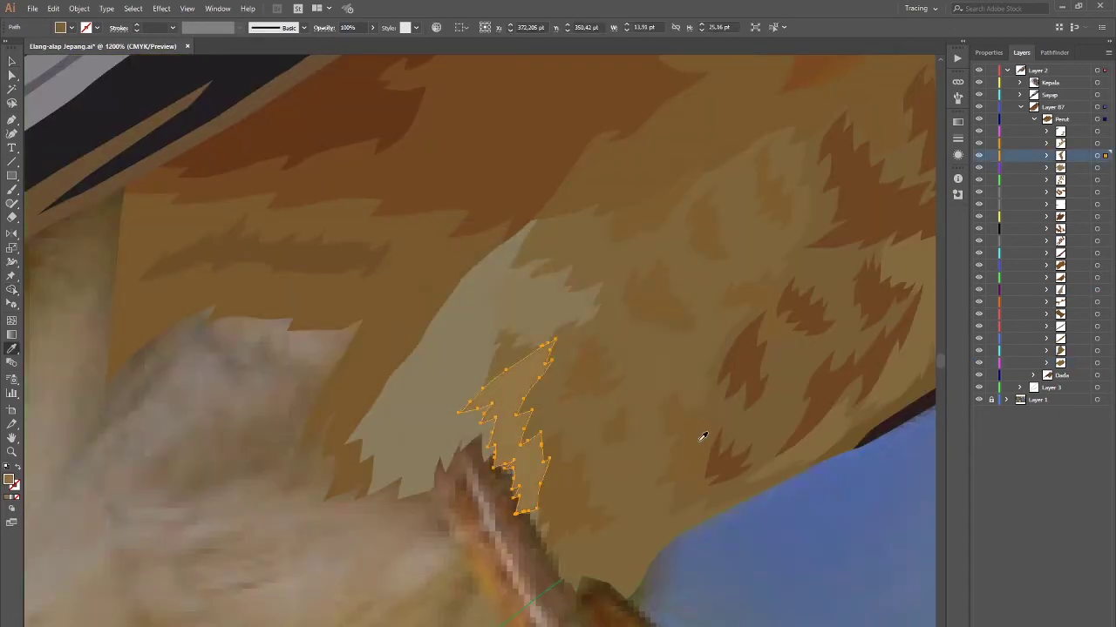
left_click(512, 442, "ctrl+shift")
left_click(717, 518, "ctrl+shift")
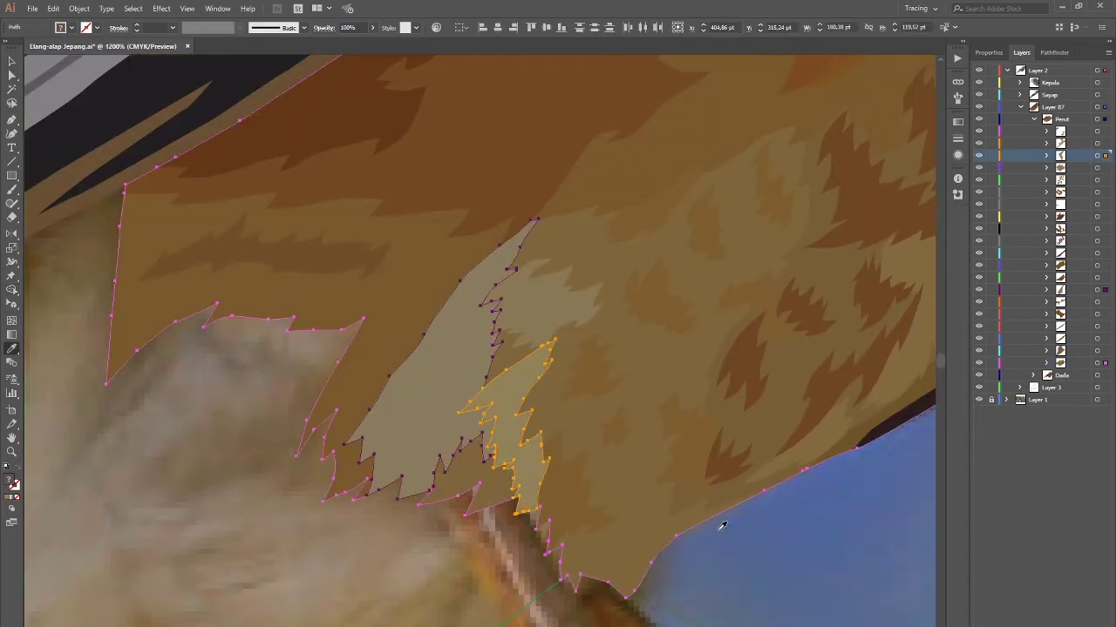
left_click(478, 475)
double_click(9, 479)
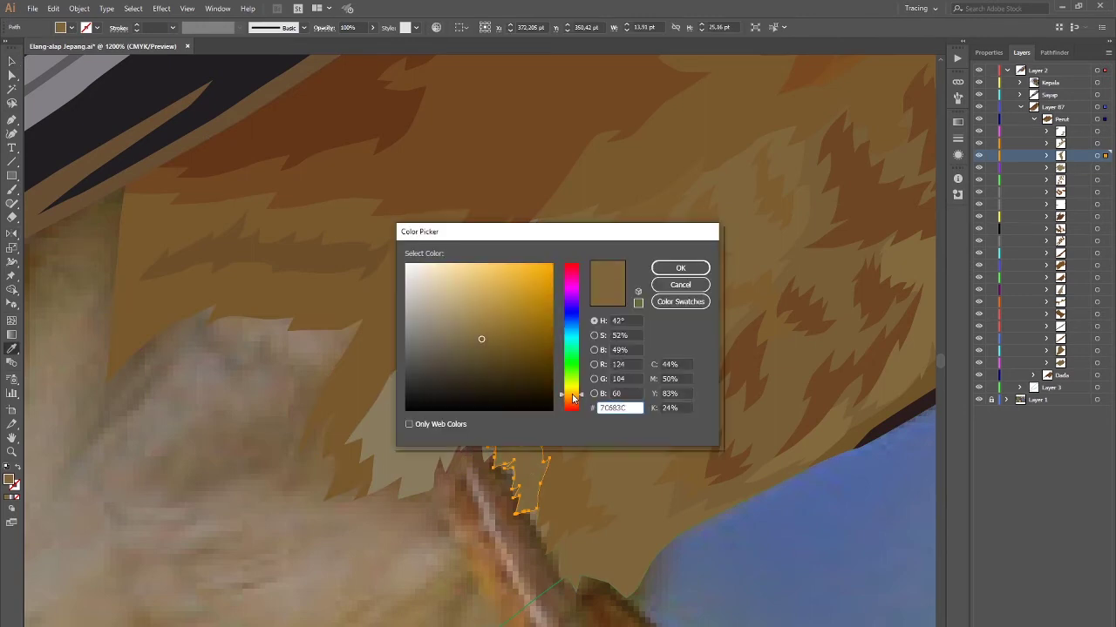
key("Return")
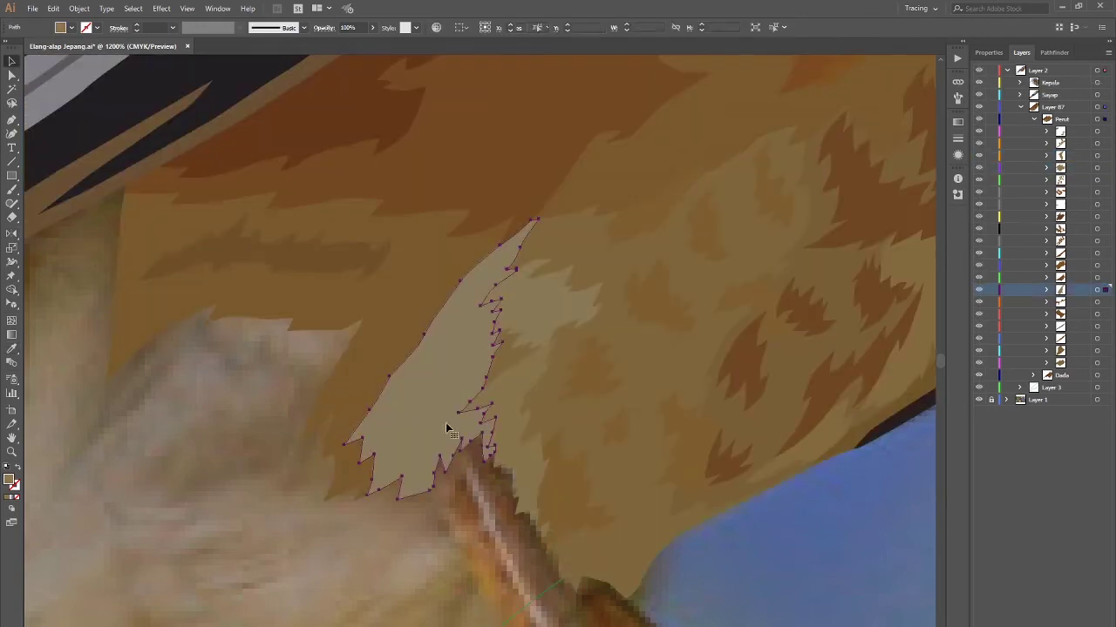
Step: Give the large jagged beige belly fur shape a darker brown fill
left_click(559, 466)
key("ctrl+z")
key("ctrl+z")
key("ctrl+z")
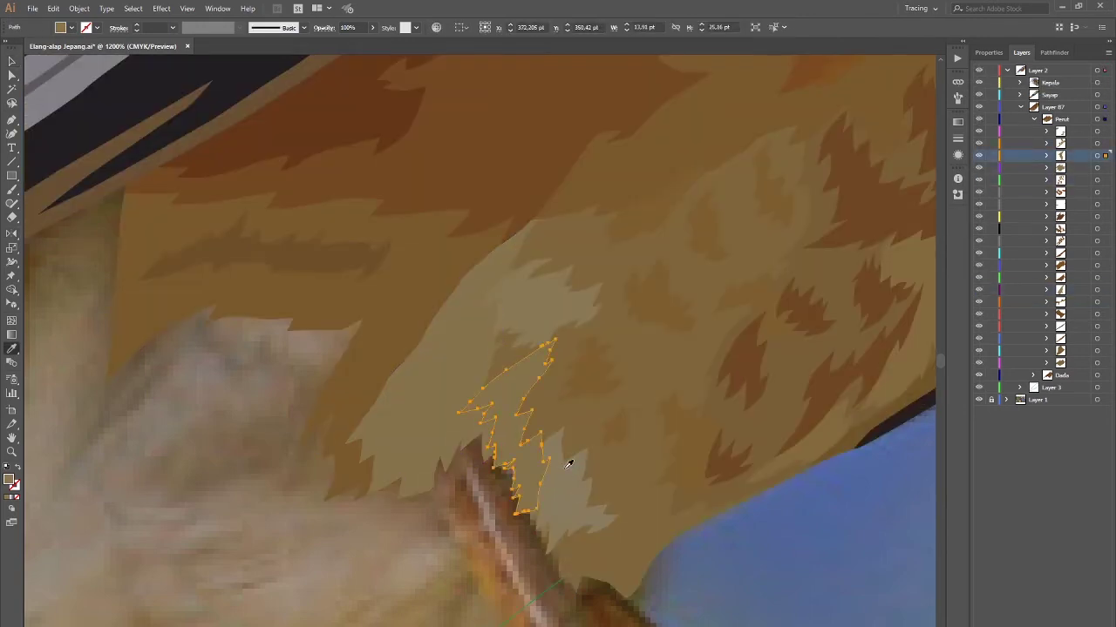
key("ctrl+z")
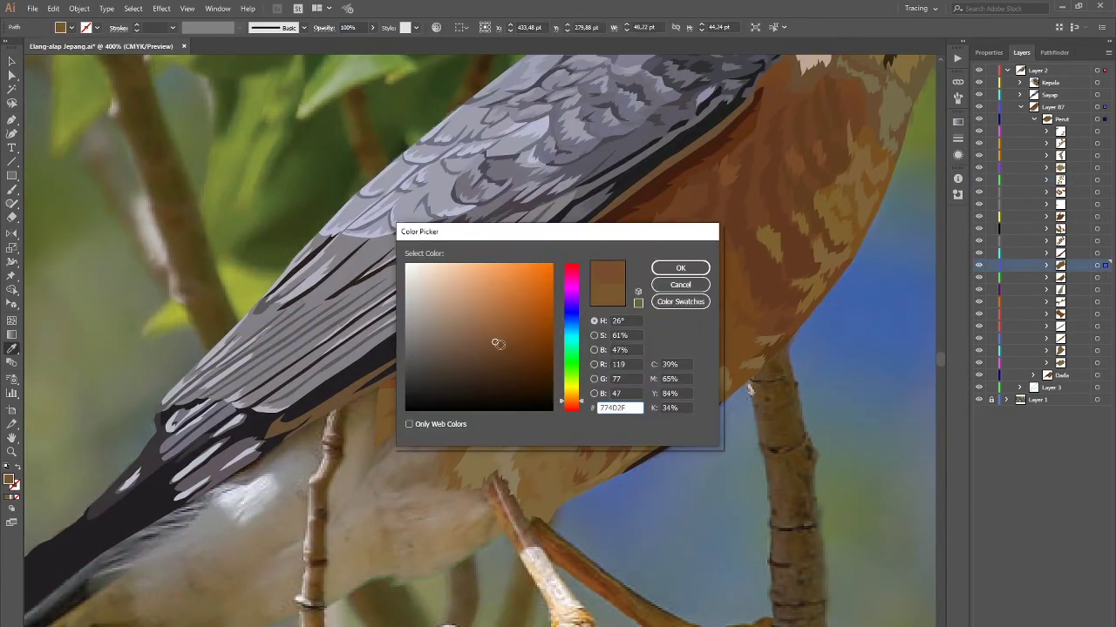
left_click(680, 268)
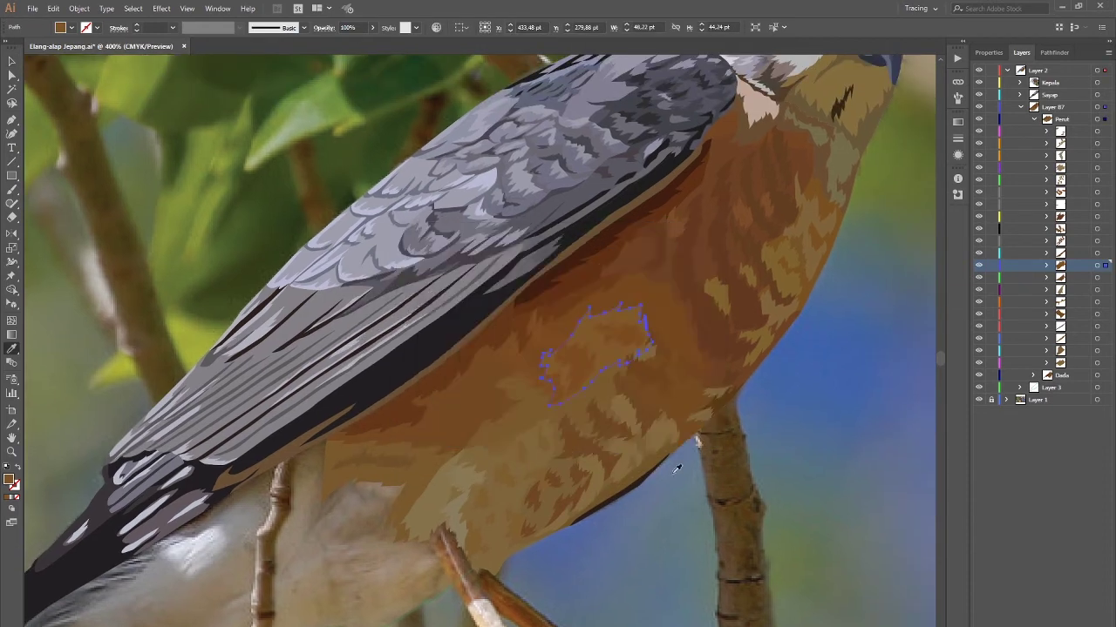
left_click(614, 335)
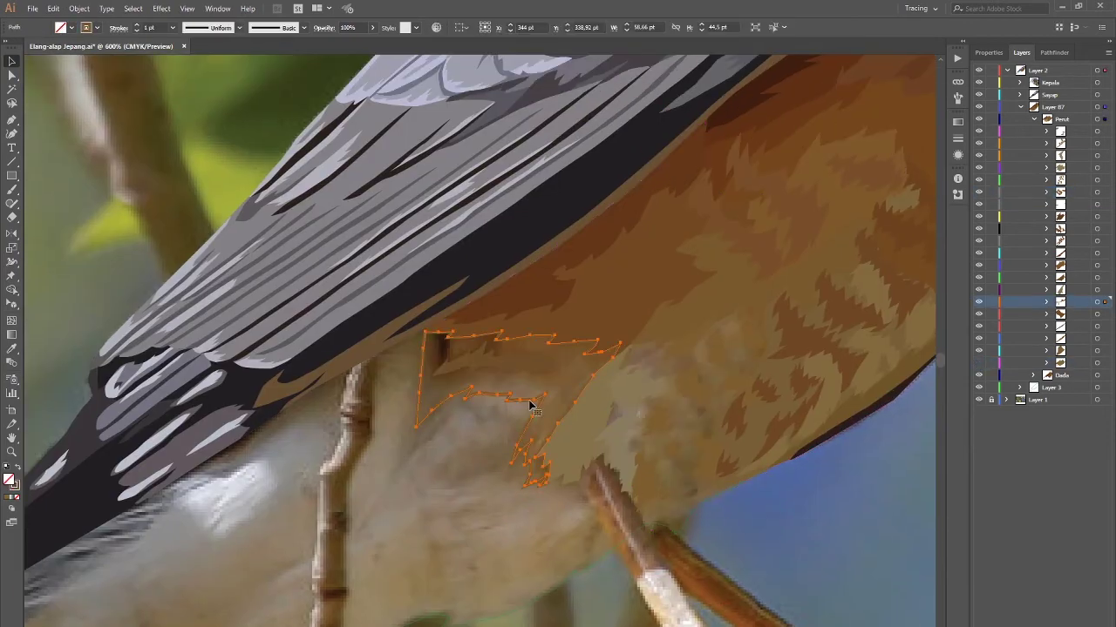
Step: Pen-trace new fur outlines over the pale thigh, filling them brown #775F33 shifted toward orange
key("p")
left_click(460, 384)
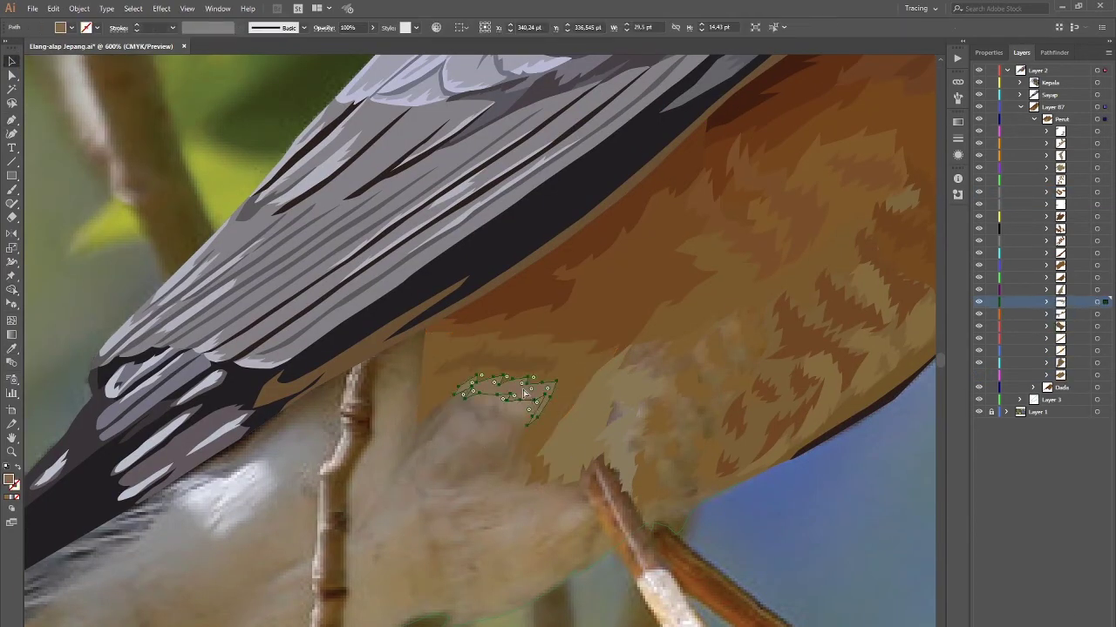
left_click(449, 405)
key("p")
left_click(452, 382)
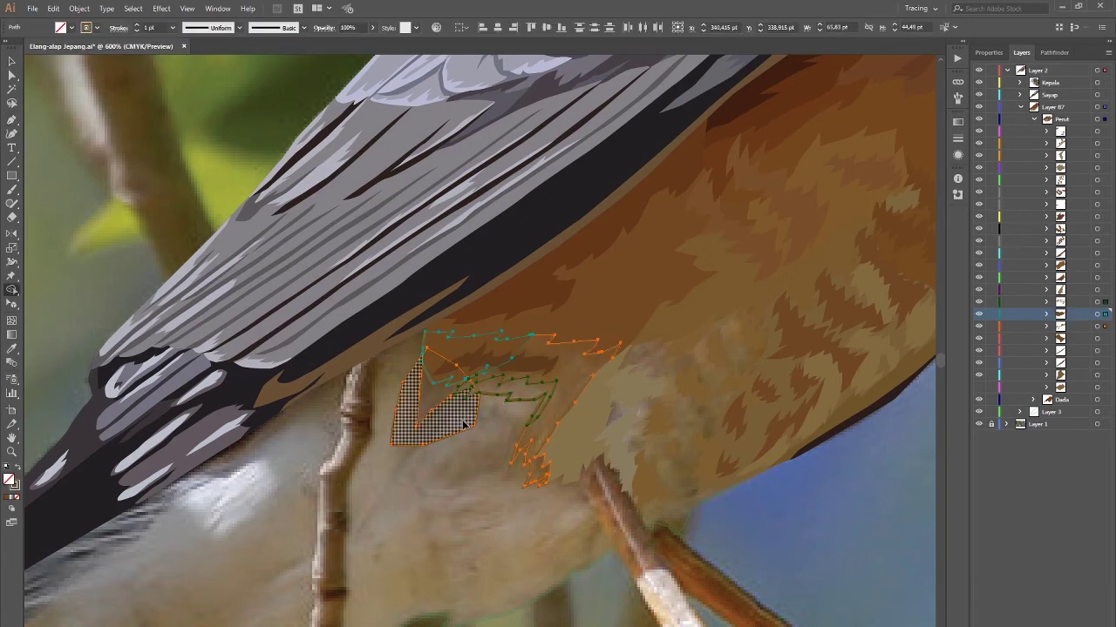
key("ctrl+l")
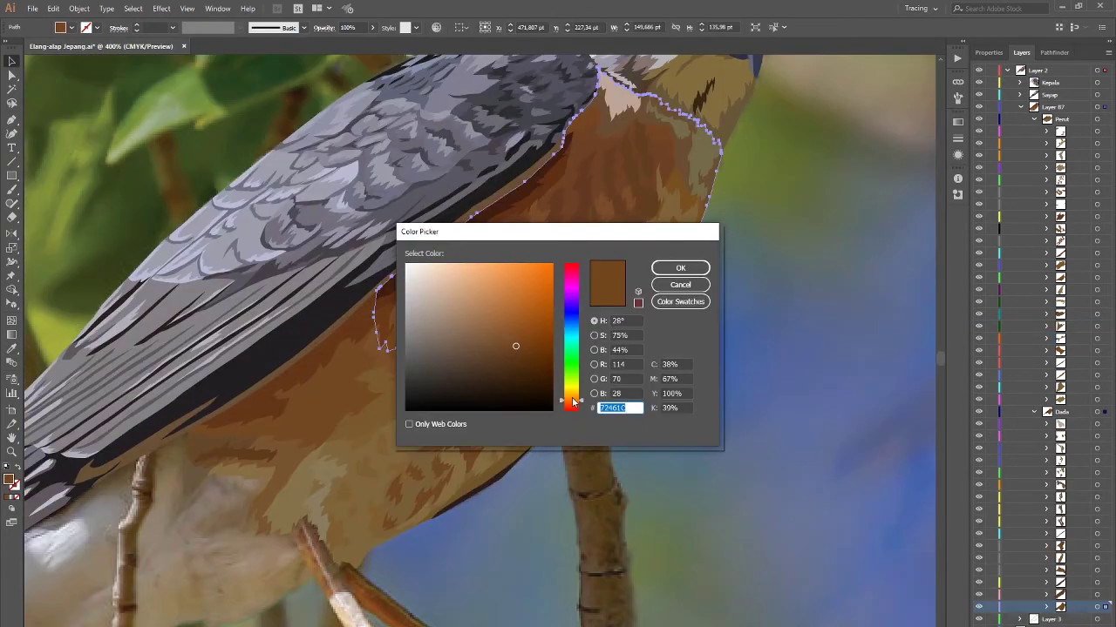
left_click_drag(572, 398, 572, 396)
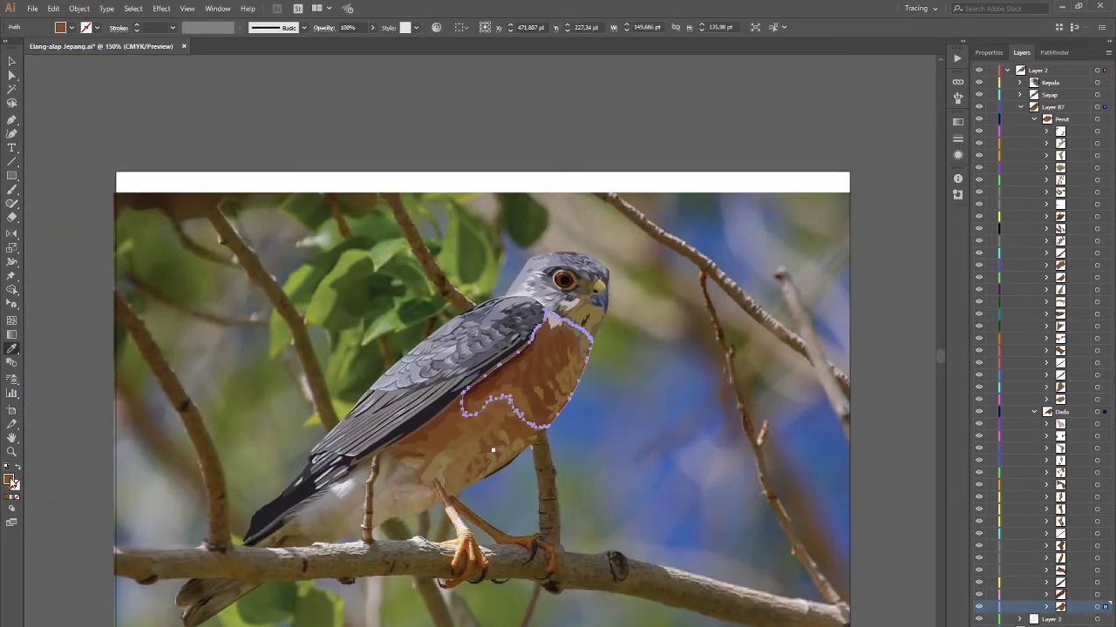
Step: Confirm the adjusted breast patch fill and zoom in on the small breast fur patches
double_click(11, 481)
key("Return")
key("v")
key("ctrl+equal")
key("ctrl+equal")
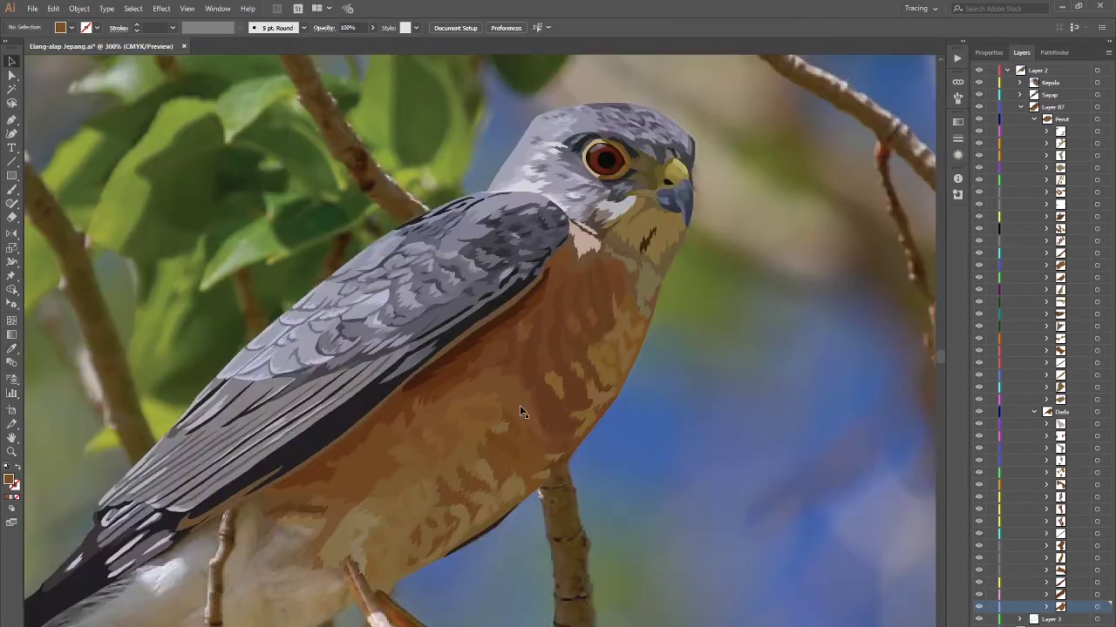
left_click(645, 448)
left_click(486, 415)
key("ctrl+shift+a")
scroll(522, 453, "down", 3)
scroll(462, 425, "up", 4)
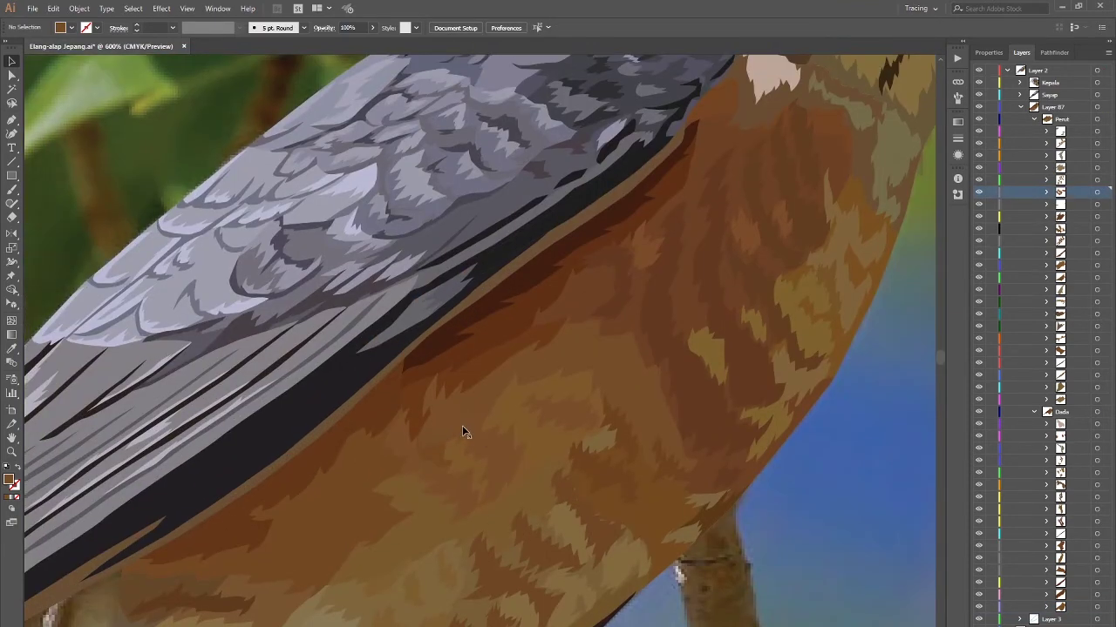
scroll(576, 463, "down", 3)
Step: Retune the brown fills of two more breast fur paths
left_click(481, 433)
double_click(10, 481)
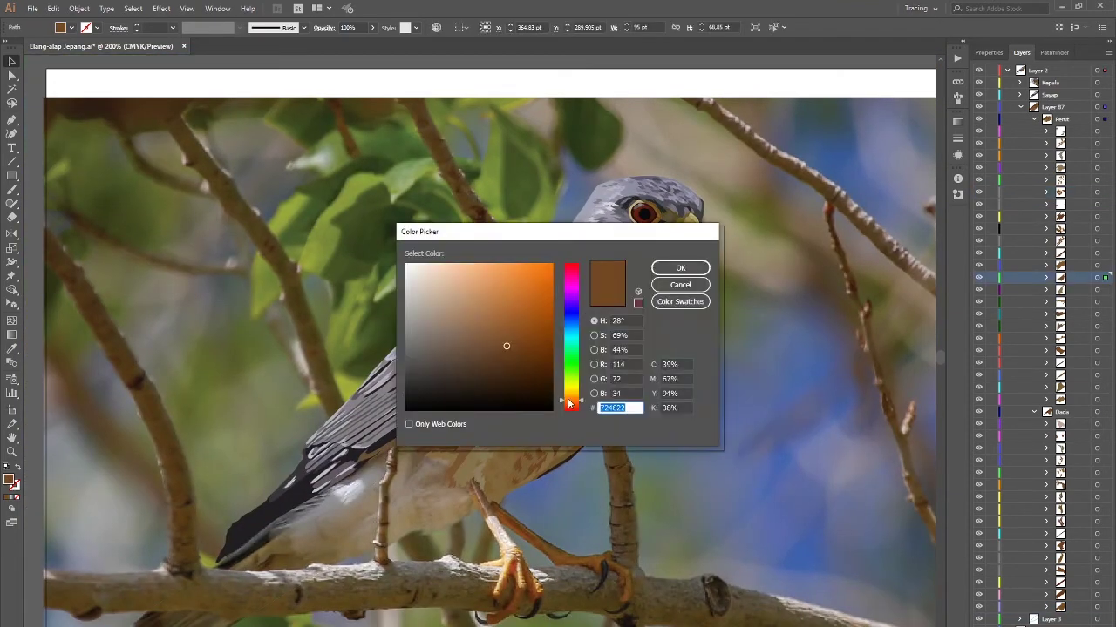
key("Return")
key("ctrl+shift+a")
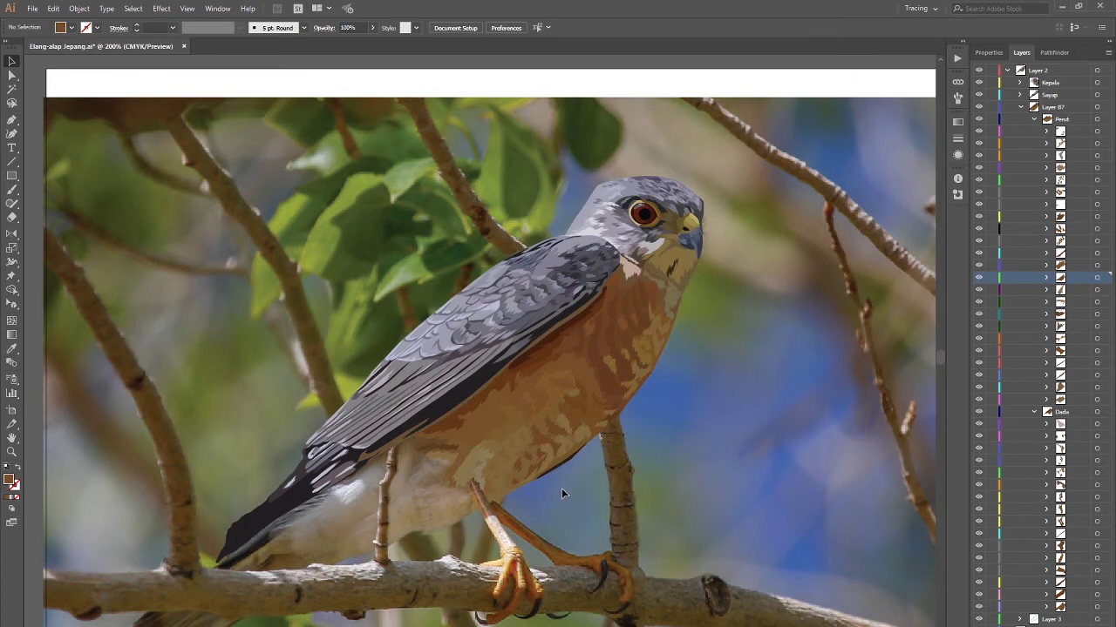
scroll(506, 428, "up", 2)
left_click(685, 349)
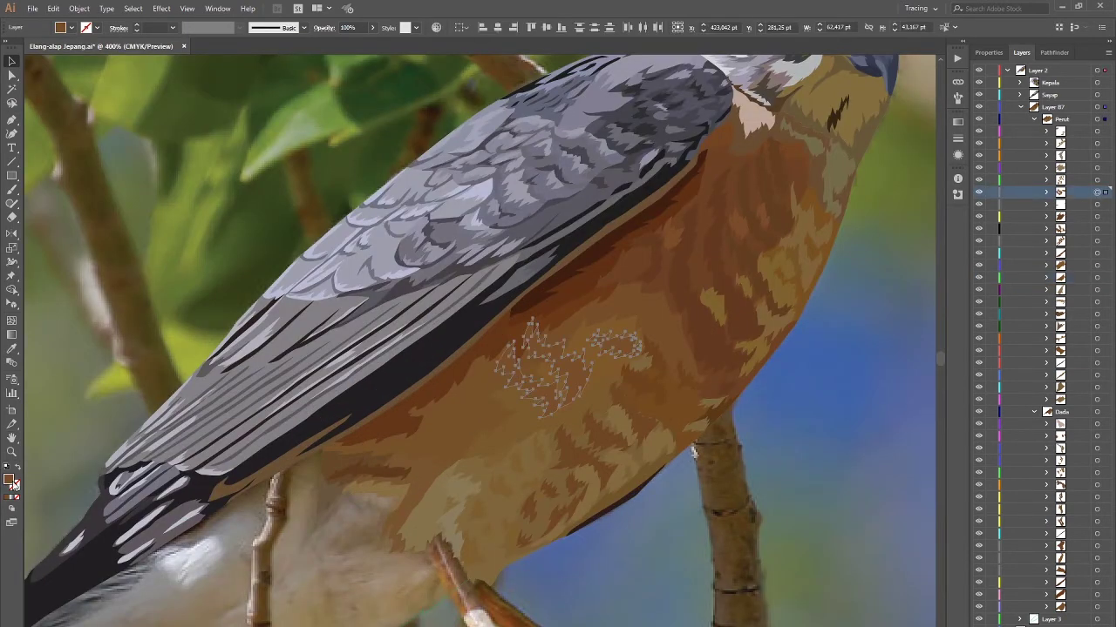
double_click(10, 480)
key("Return")
key("ctrl+shift+a")
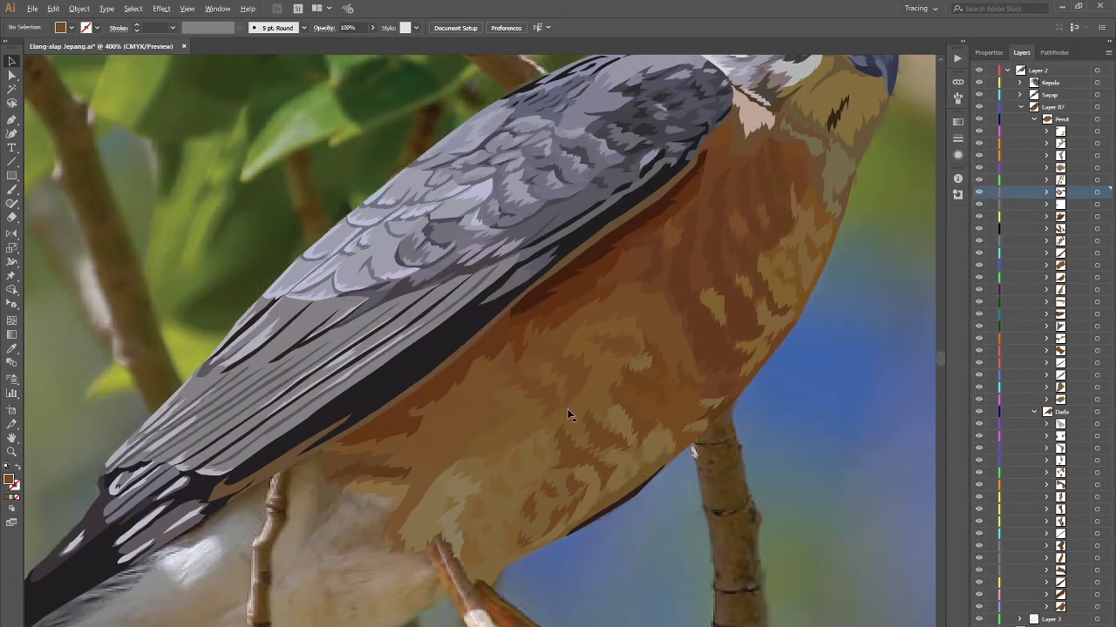
scroll(566, 408, "down", 2)
Step: Collapse Layer 87 and create new Layer 129 for tracing the feet
left_click(1035, 122)
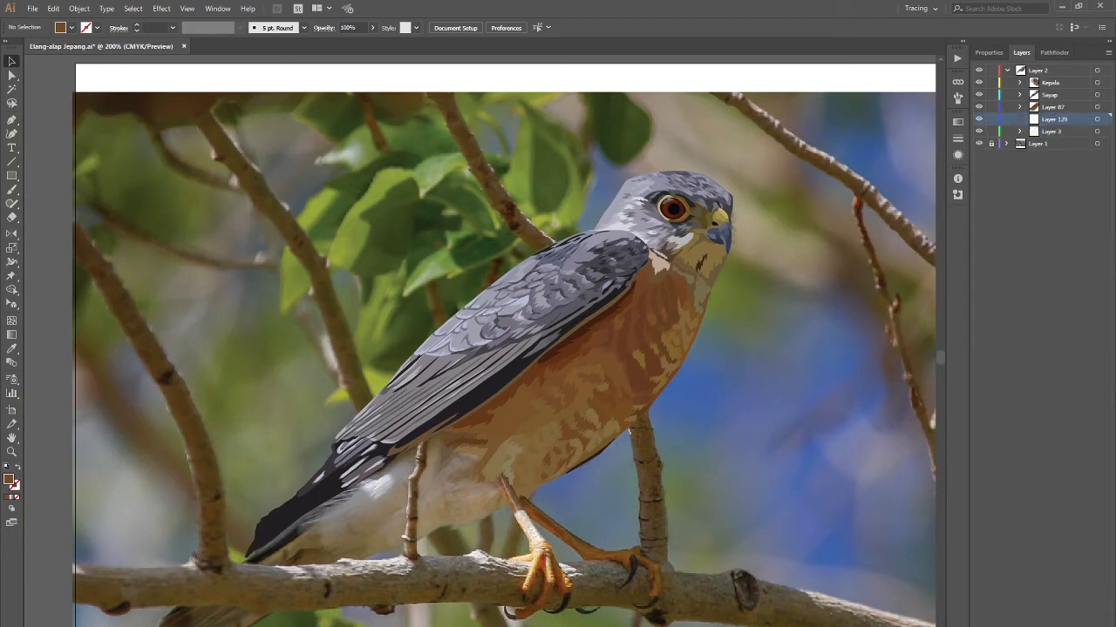
double_click(1058, 131)
key("Return")
left_click(71, 27)
Step: Set no fill and a magenta stroke, then start the leg path with anchors down its edge
left_click(9, 45)
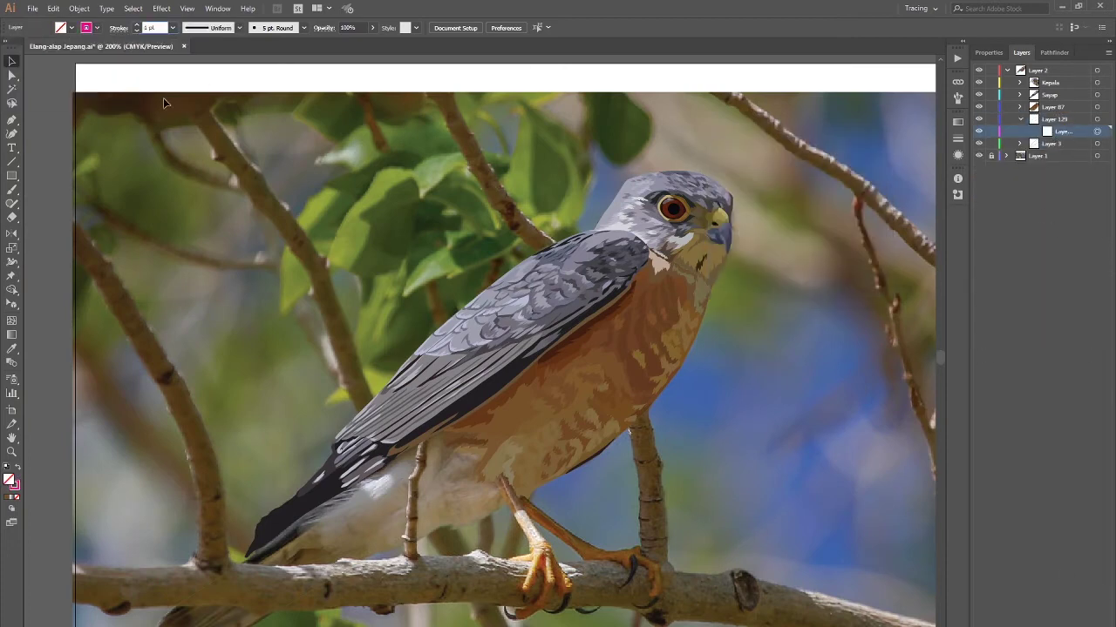
left_click(679, 266)
key("p")
scroll(418, 366, "up", 5, "alt")
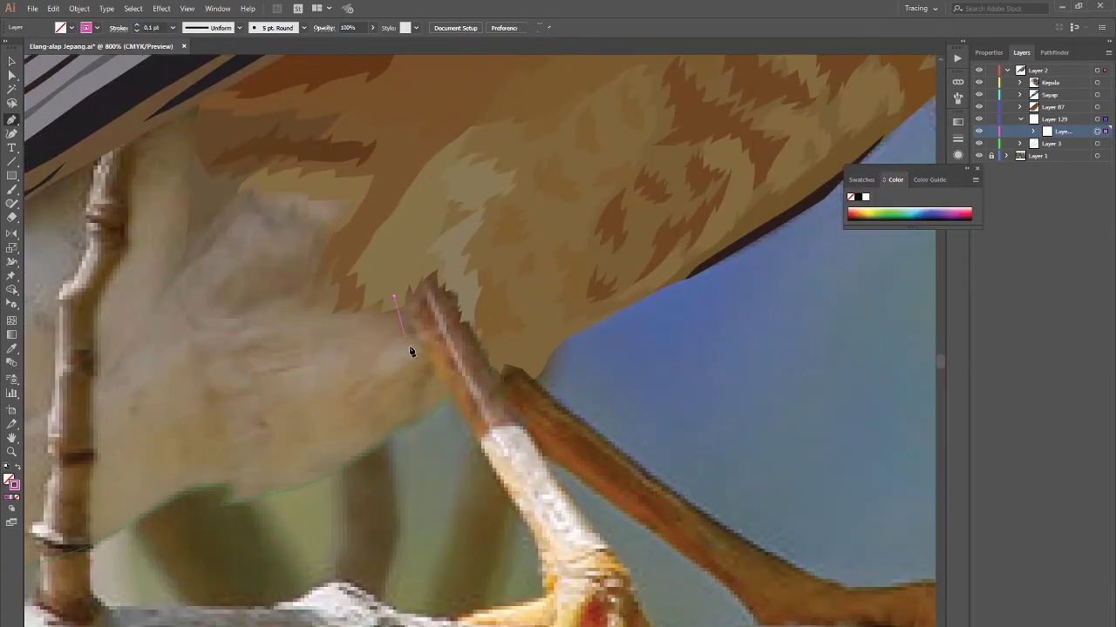
left_click(395, 297)
left_click(425, 355)
left_click(481, 448)
Step: Trace the right leg's lower edge down to the claw with curved anchors
left_click_drag(517, 512, 449, 390)
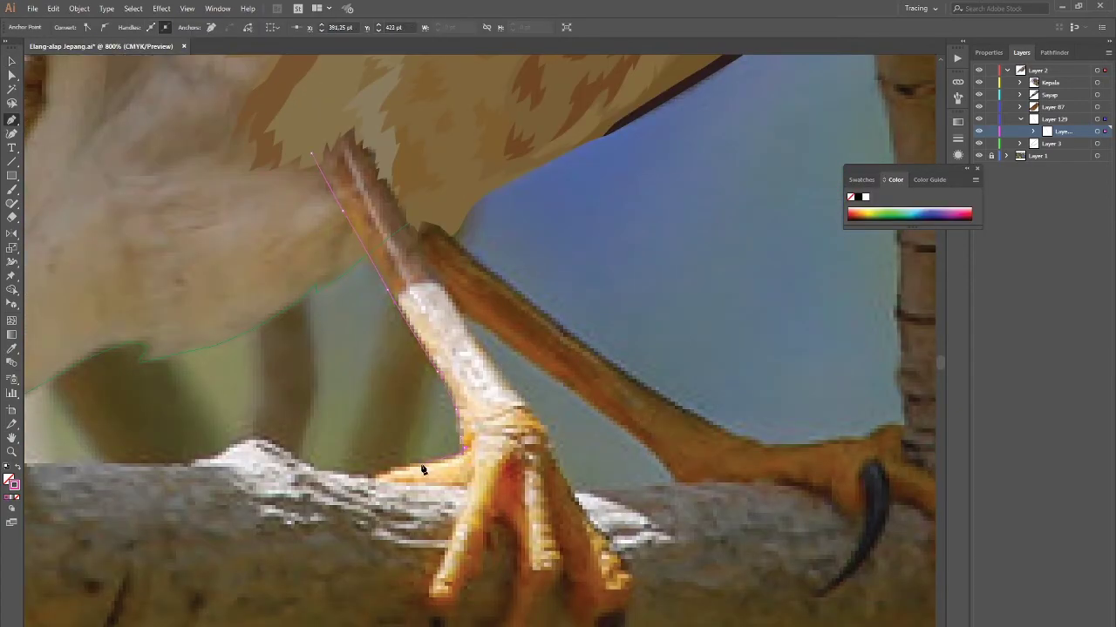
left_click_drag(487, 520, 533, 302)
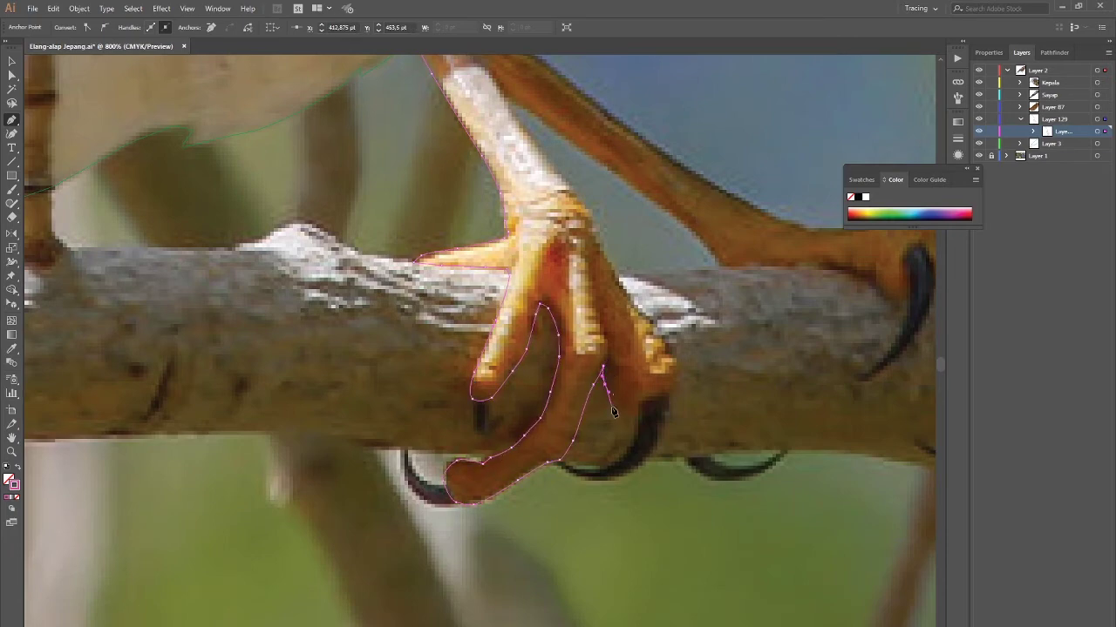
left_click_drag(603, 247, 602, 337)
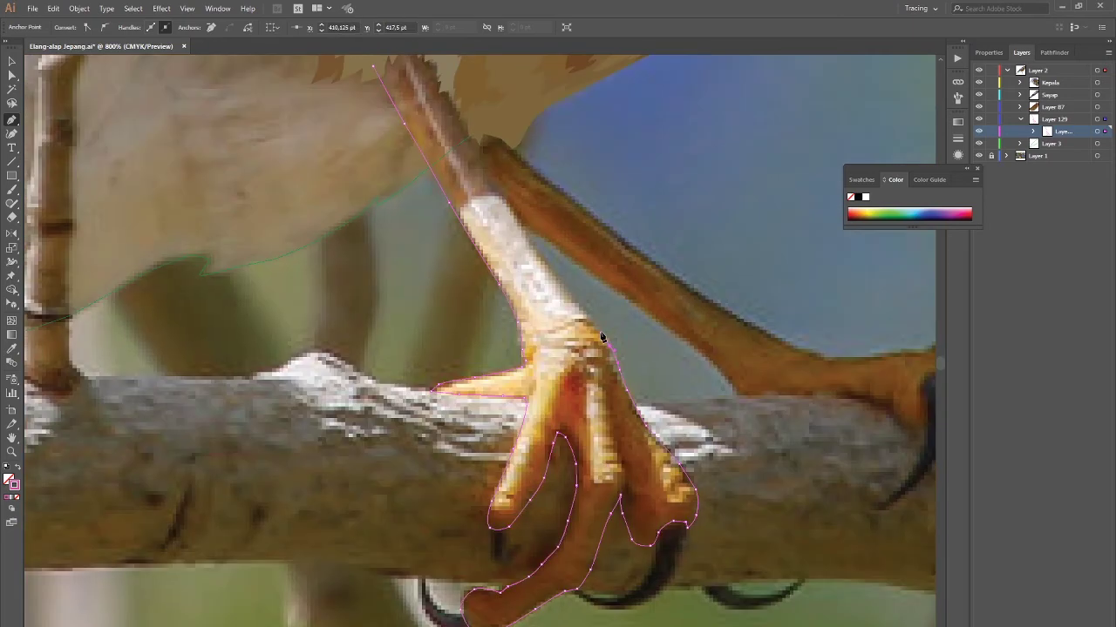
left_click_drag(563, 288, 566, 338)
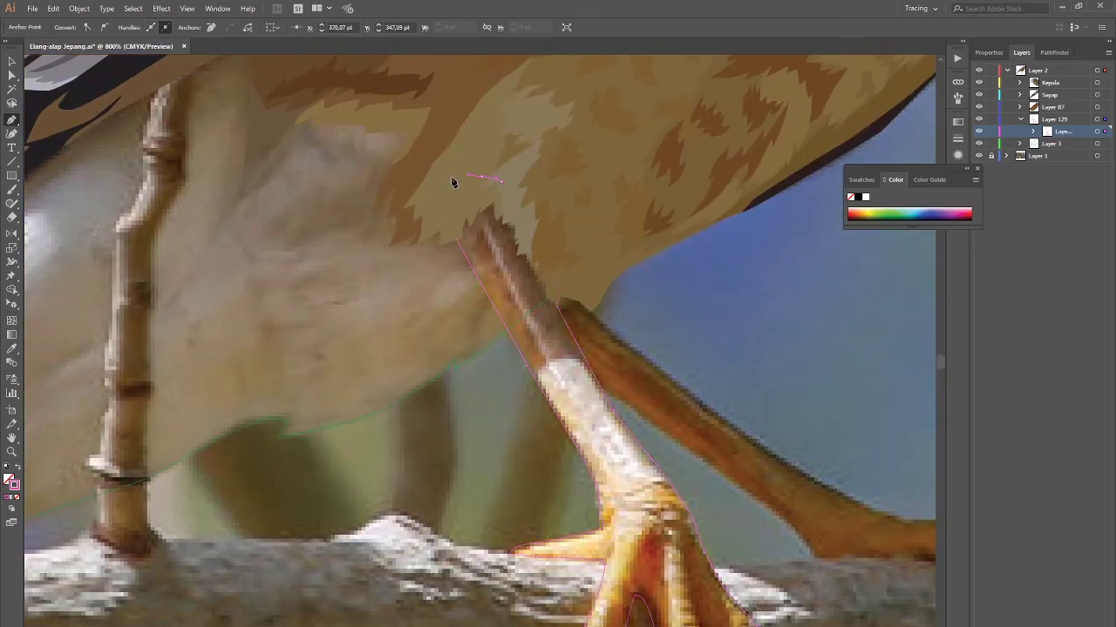
left_click_drag(574, 393, 452, 393)
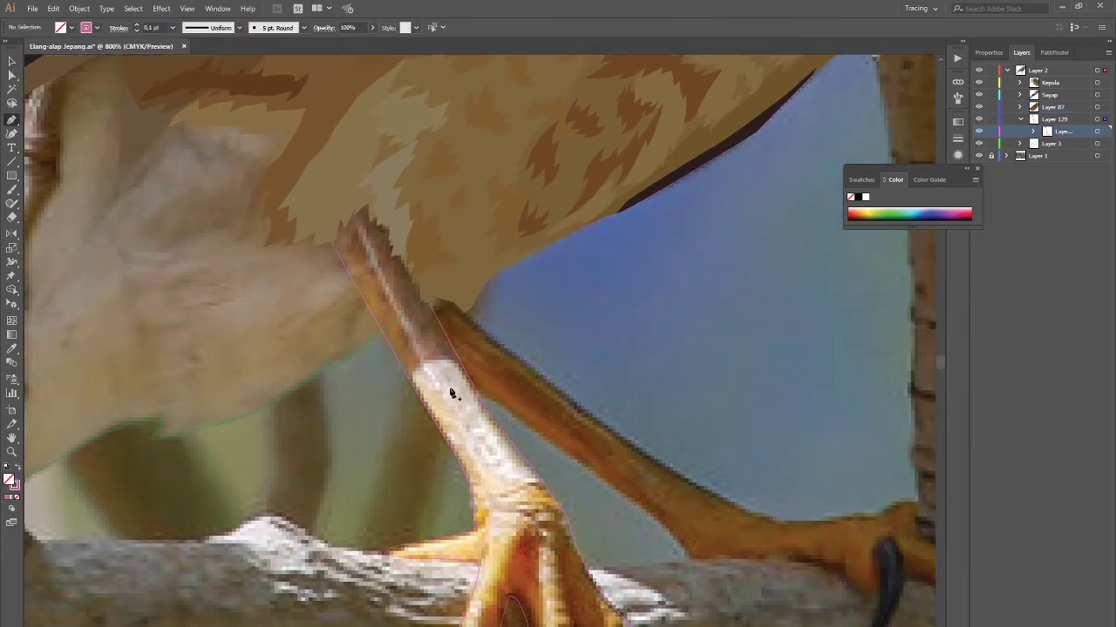
left_click(538, 432)
left_click_drag(614, 493, 453, 415)
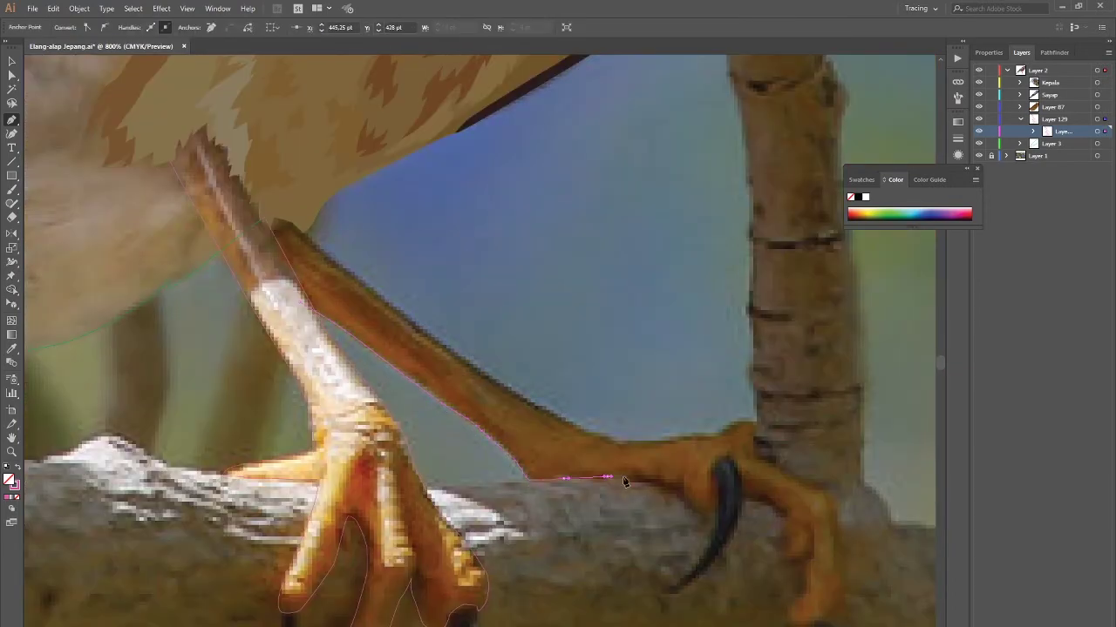
left_click(705, 512)
left_click_drag(706, 511, 520, 443)
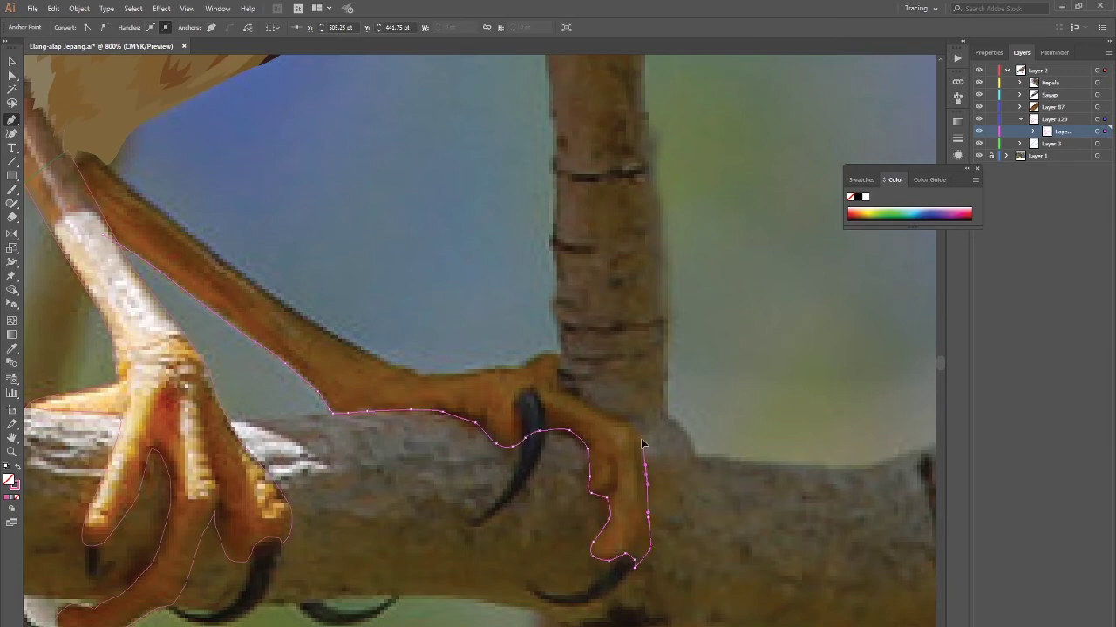
Step: Outline around the toe and claw and back up the leg's upper edge to the top
left_click(618, 416)
left_click(598, 406)
left_click(578, 394)
left_click_drag(569, 389, 594, 413)
left_click_drag(441, 401, 733, 536)
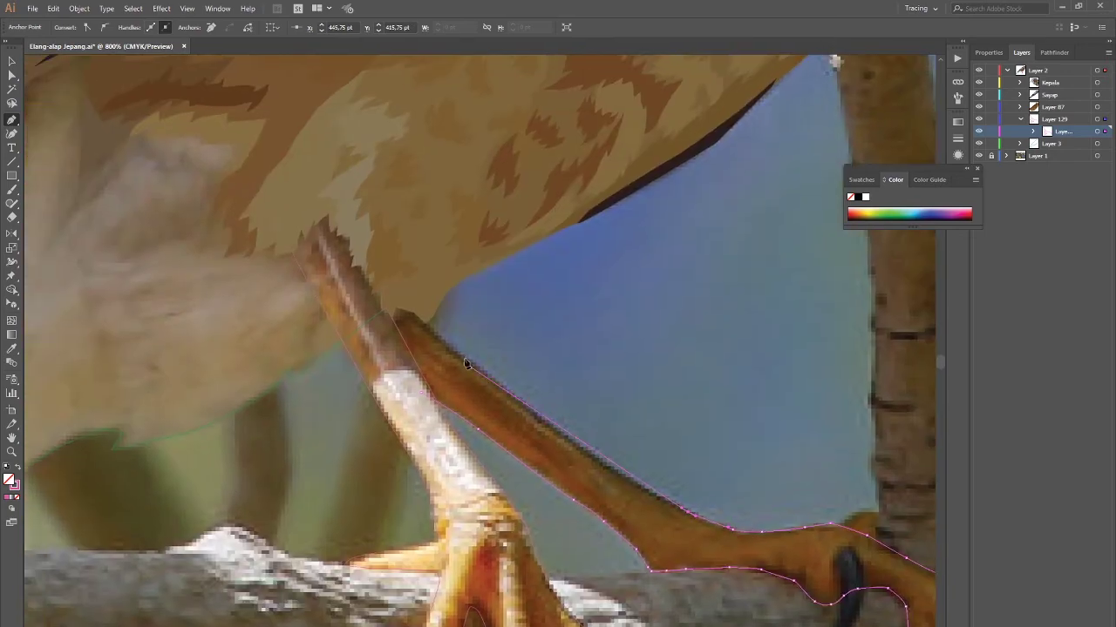
left_click(475, 366)
left_click(423, 322)
left_click(388, 253)
Step: Collapse Layer 129, add new Layer 131 with a cyan sublayer, and set a blue stroke colour
key("ctrl+minus")
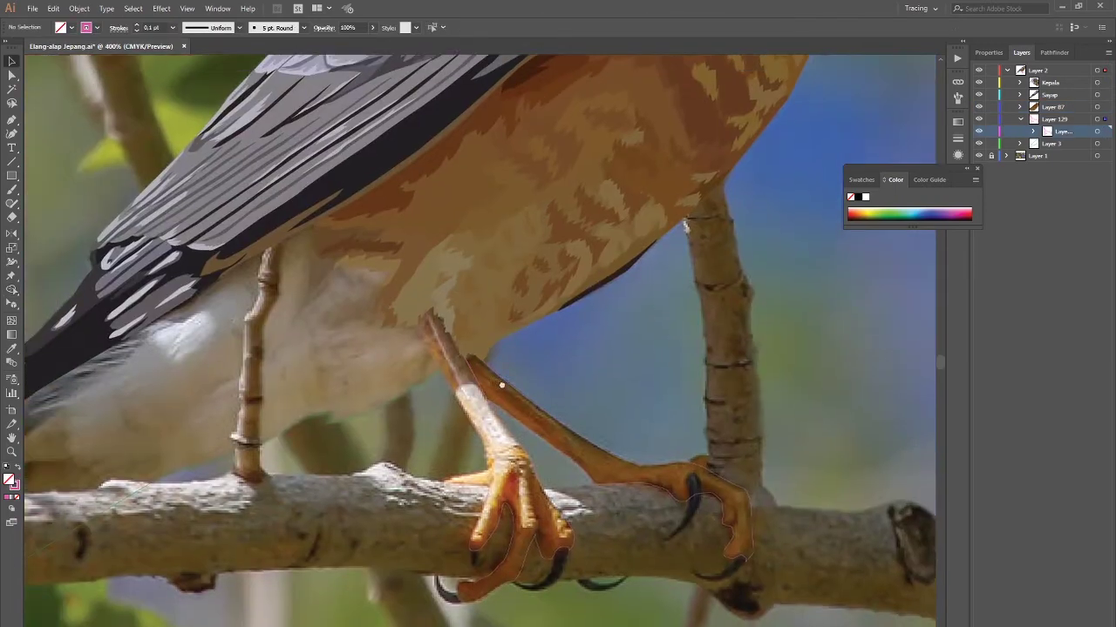
left_click_drag(854, 315, 967, 261)
left_click(1021, 118)
type("Kaki")
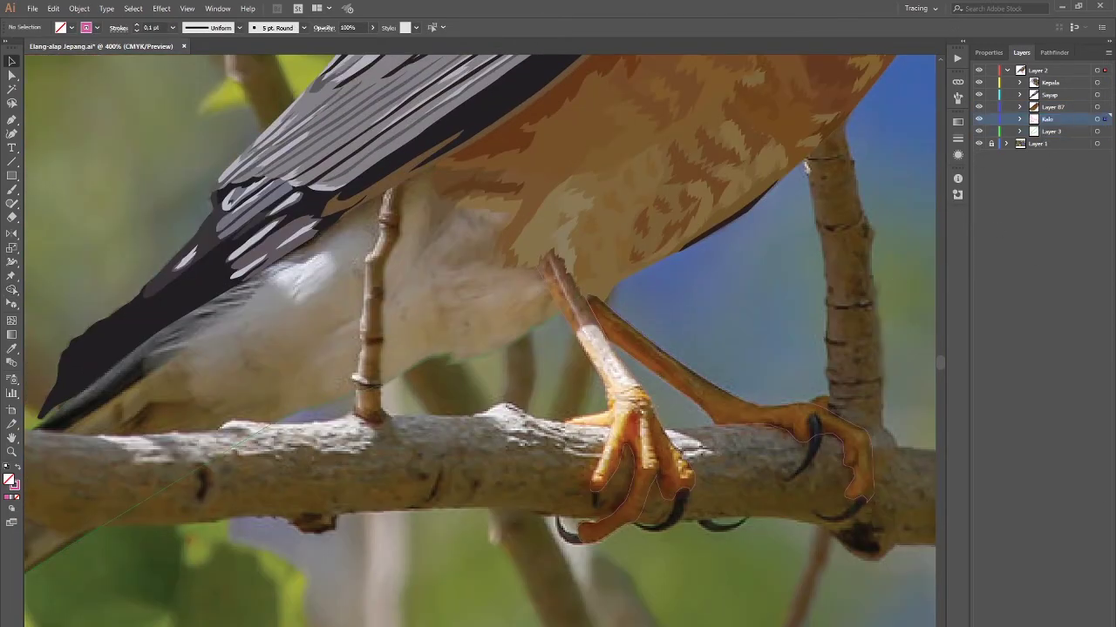
key("ctrl+l")
double_click(1046, 145)
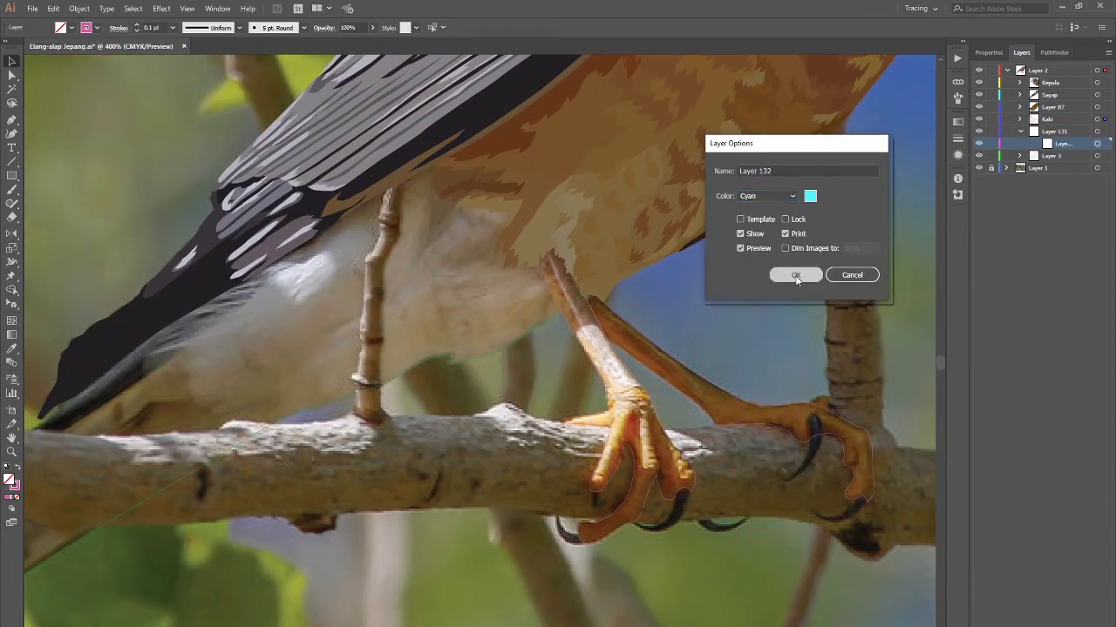
left_click(790, 273)
double_click(16, 485)
left_click(677, 266)
Step: Start the belly outline below the wing, curving and zigzagging down its edge
key("p")
scroll(560, 392, "up", 1)
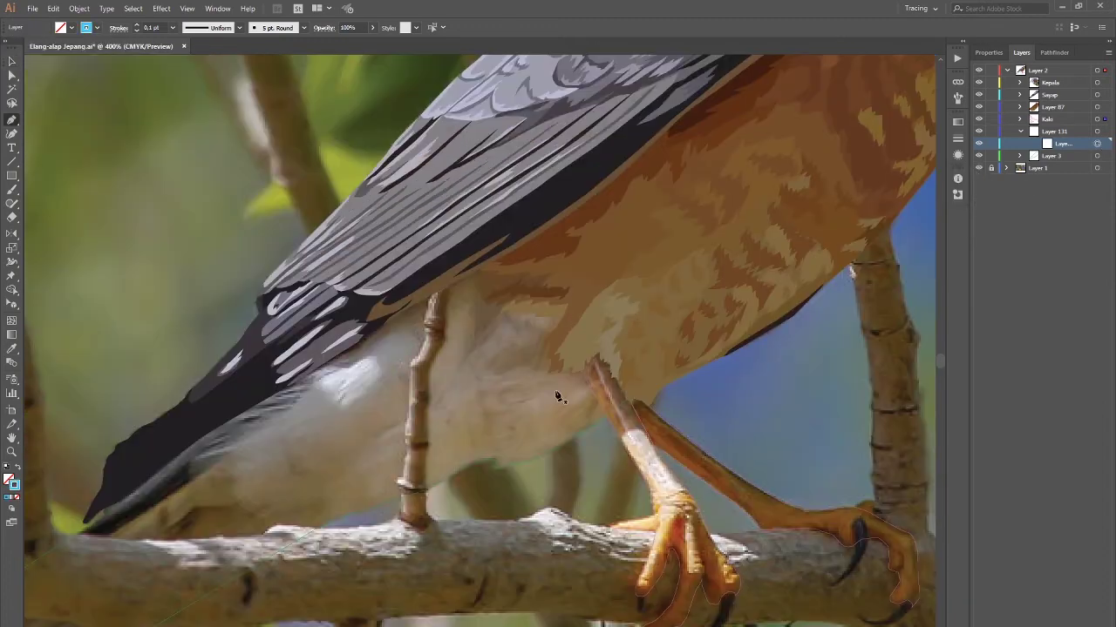
scroll(473, 214, "up", 1)
scroll(403, 304, "up", 1)
scroll(403, 304, "up", 1)
left_click(393, 319)
left_click(375, 355)
left_click_drag(375, 355, 443, 315)
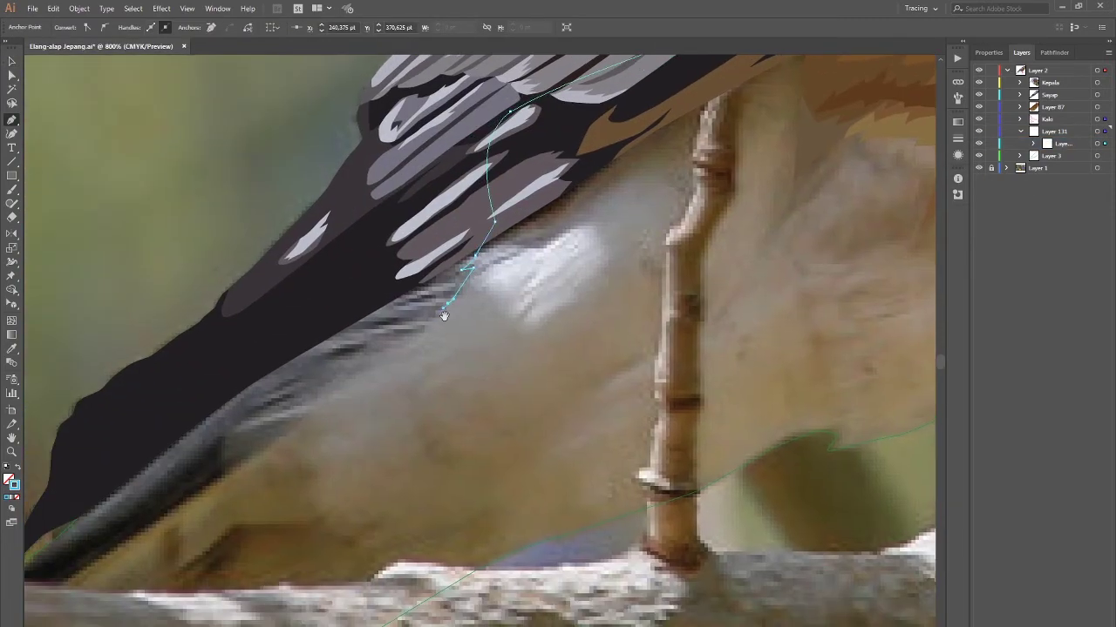
left_click(385, 337)
left_click(350, 363)
Step: Extend the belly outline down toward the branch
scroll(381, 320, "down", 3)
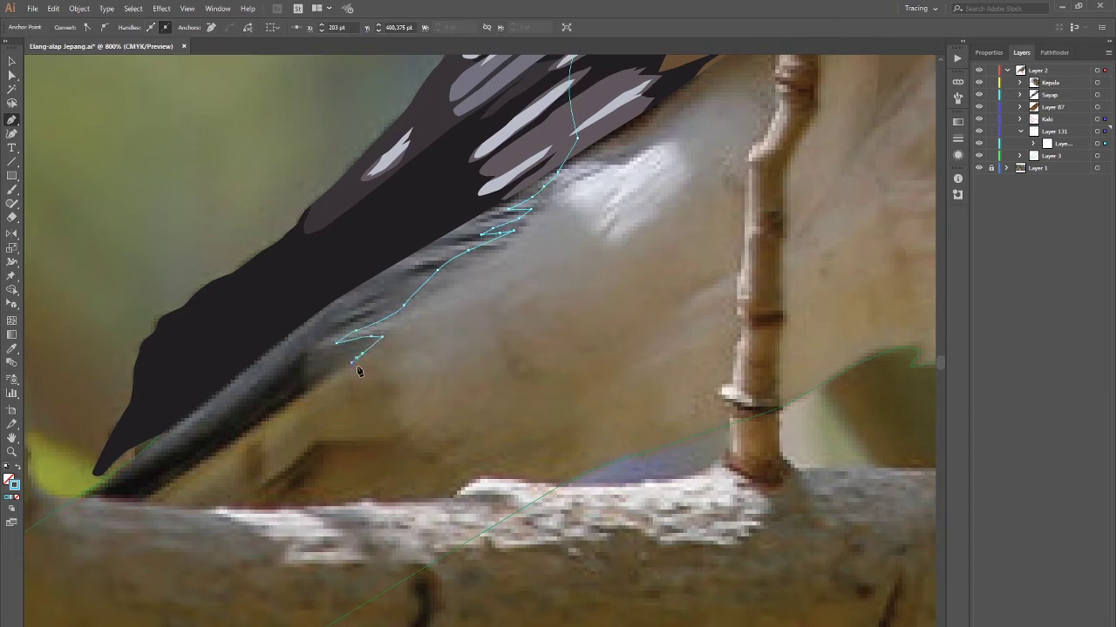
left_click(380, 385)
left_click(396, 389)
left_click(397, 406)
left_click(398, 424)
scroll(405, 436, "down", 3)
Step: Return to the Selection tool, review the outline, deselect, and target Layer 131's sublayer
key("v")
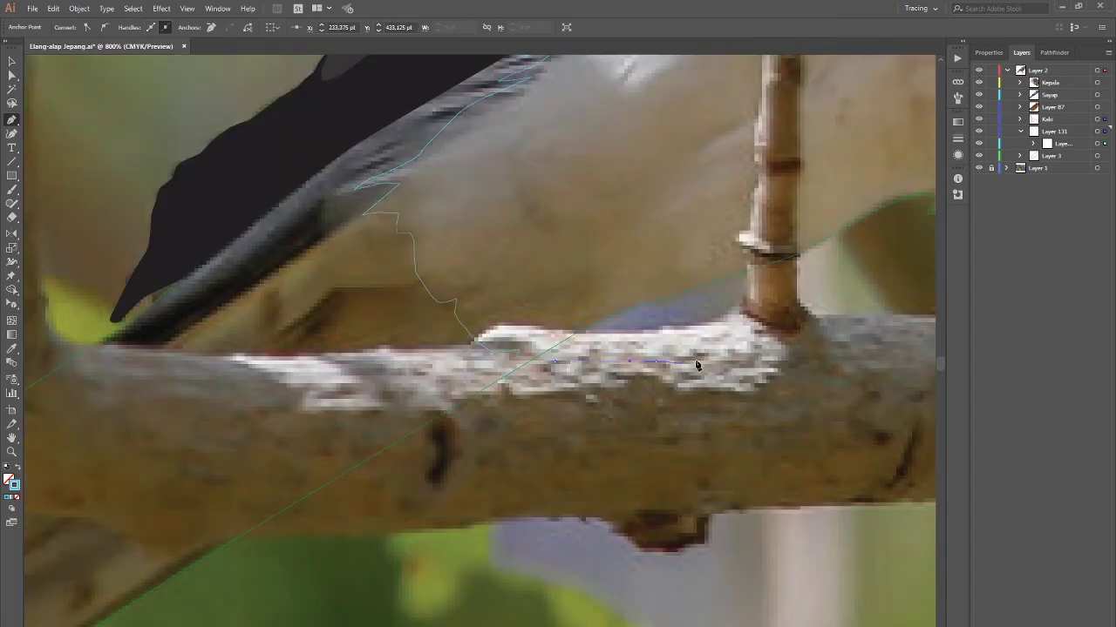
key("ctrl+minus")
scroll(598, 160, "up", 3)
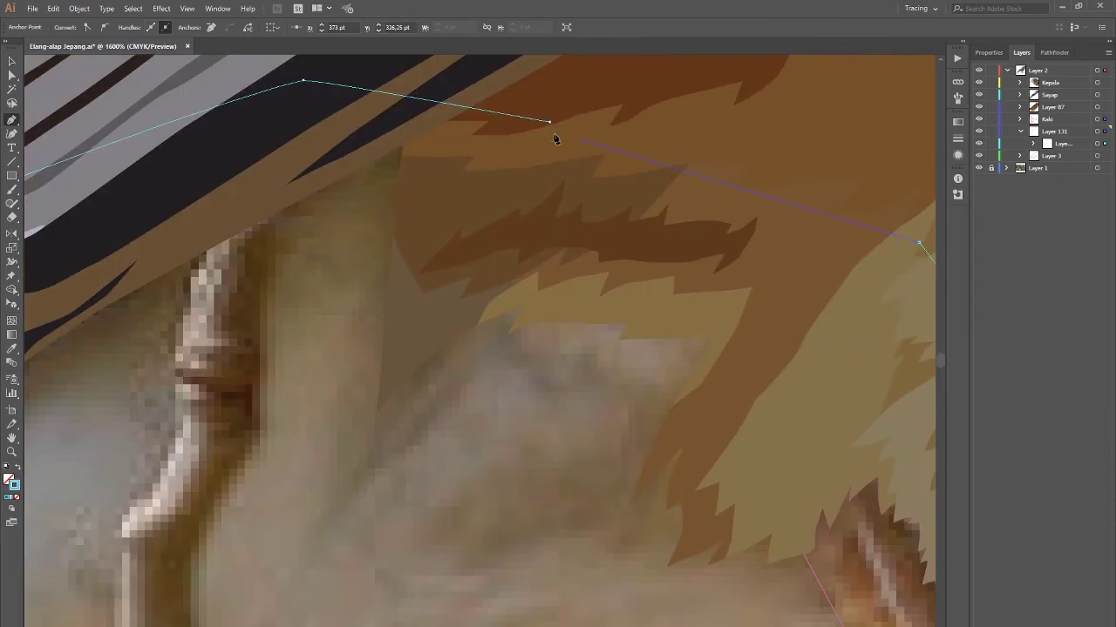
scroll(552, 137, "down", 3)
scroll(558, 261, "right", 2)
left_click(648, 261, "shift")
left_click(438, 186, "shift")
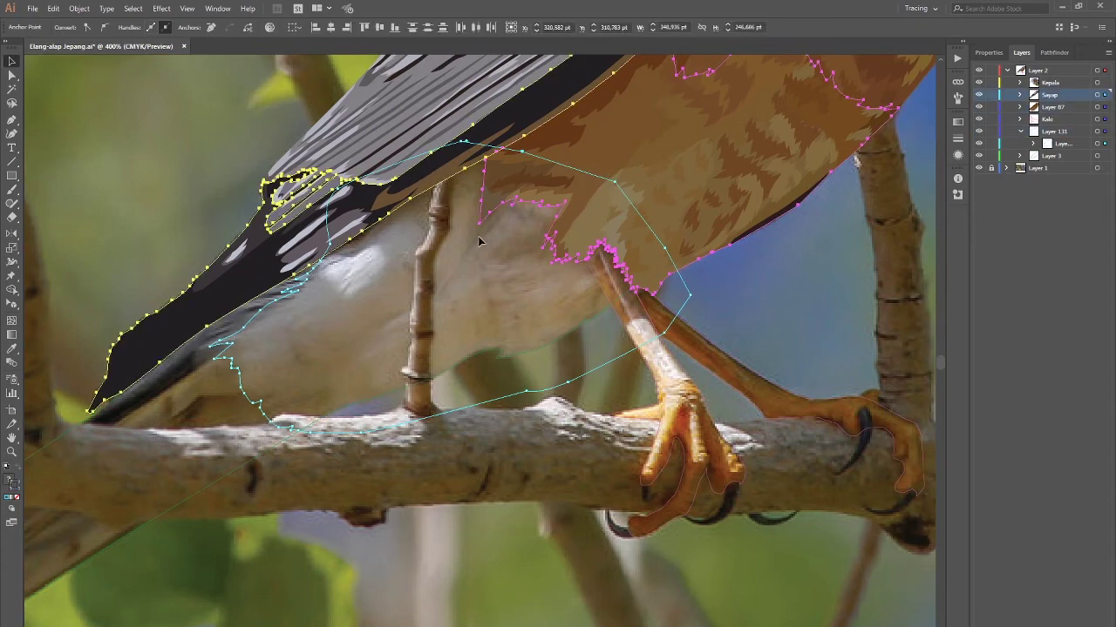
left_click(710, 262)
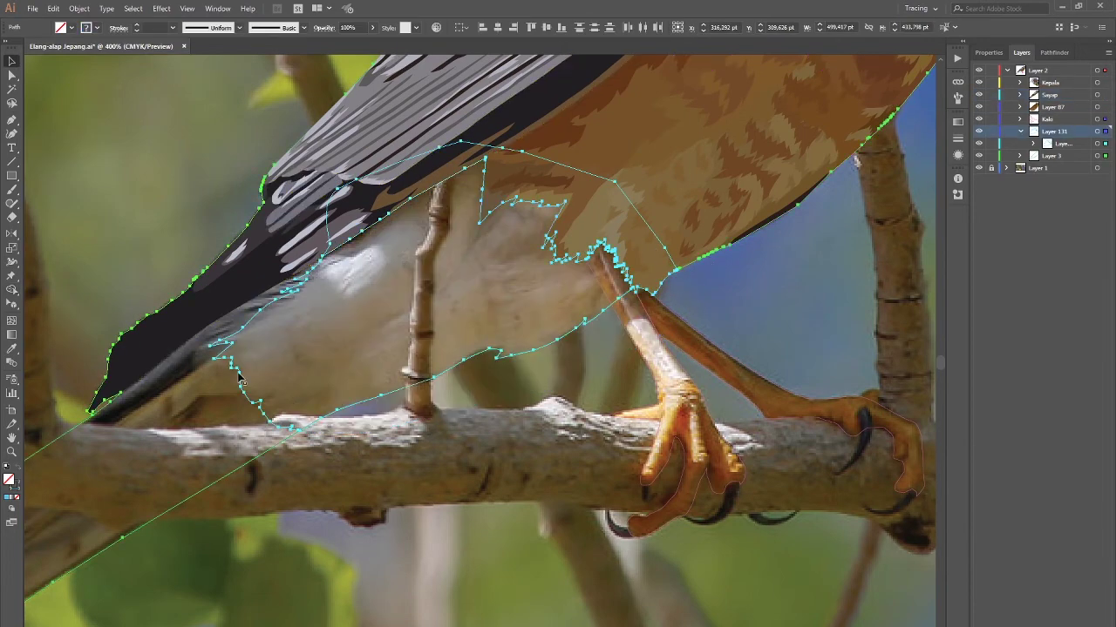
left_click(1064, 143)
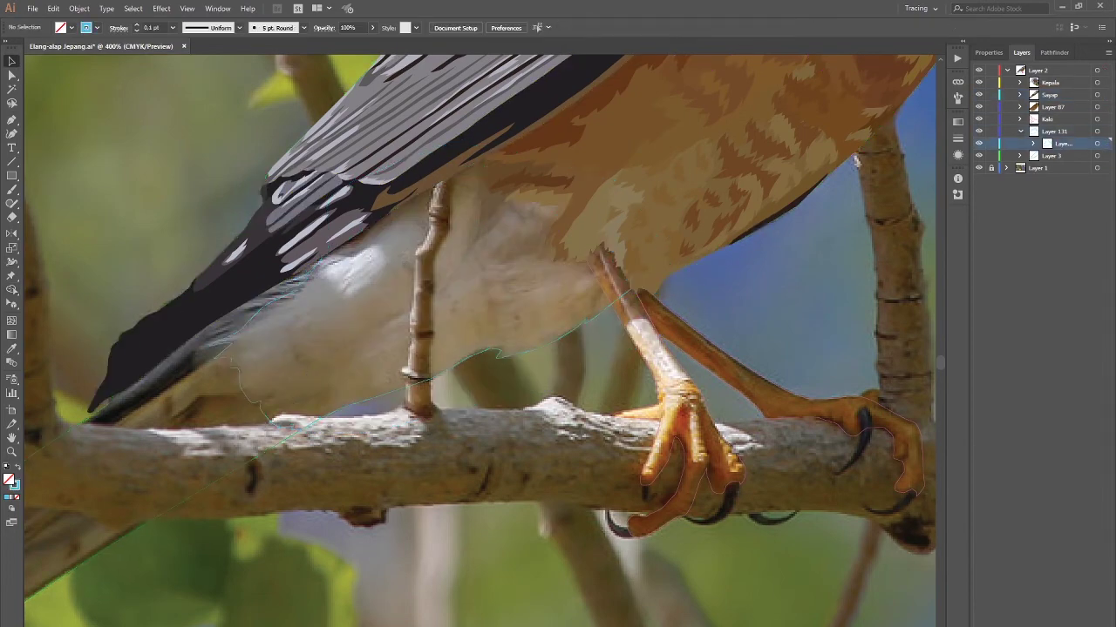
Step: Start a curved shading path on the belly, then return to selecting
key("p")
left_click_drag(505, 242, 492, 249)
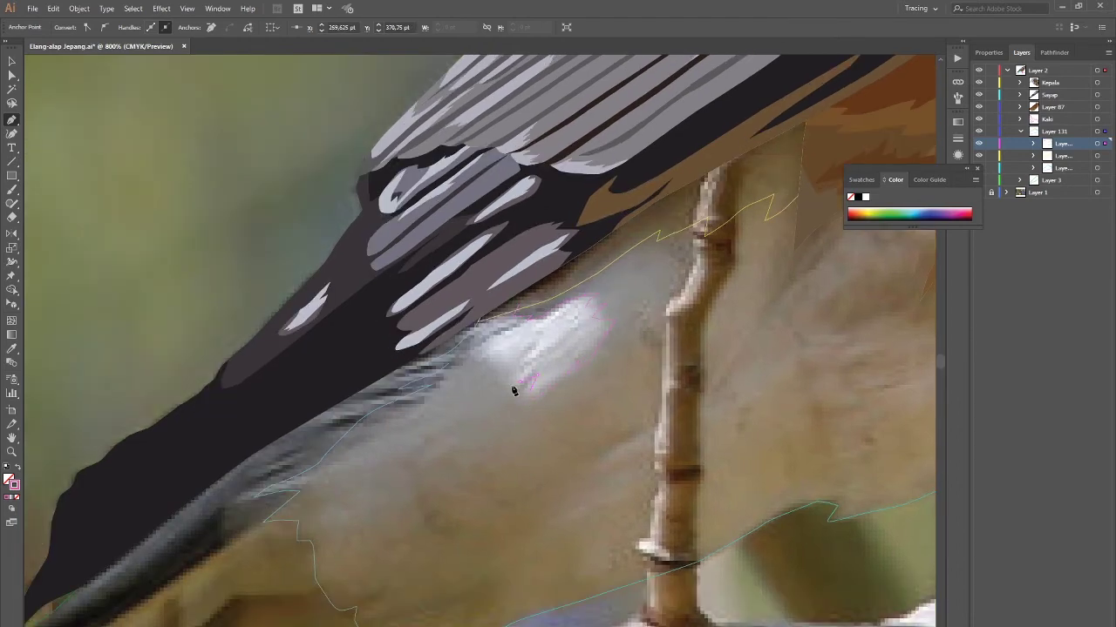
key("v")
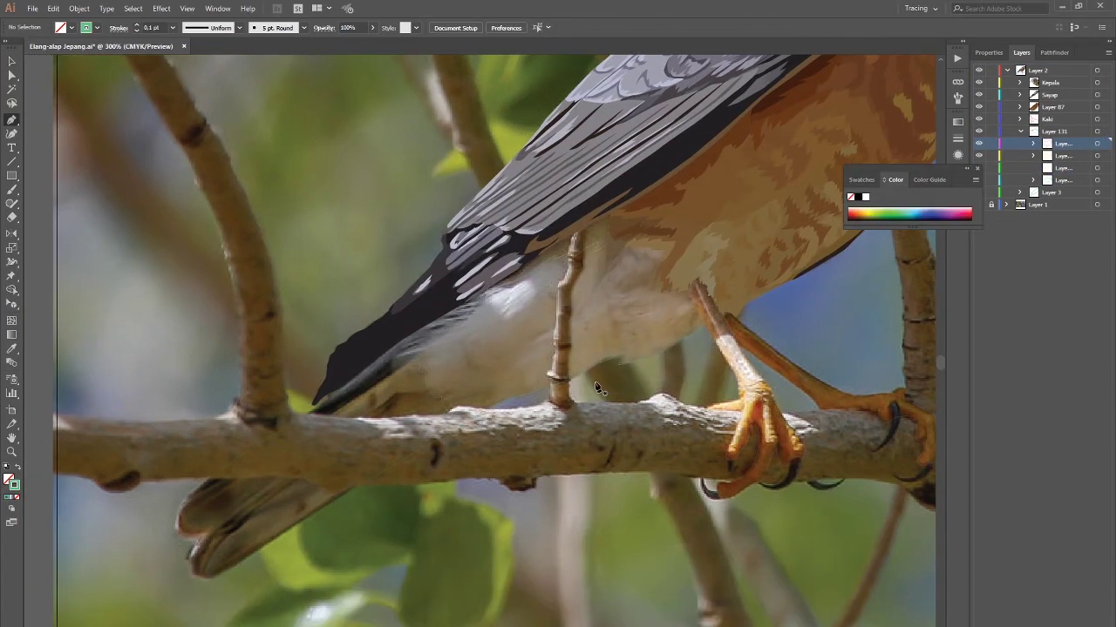
left_click(328, 419)
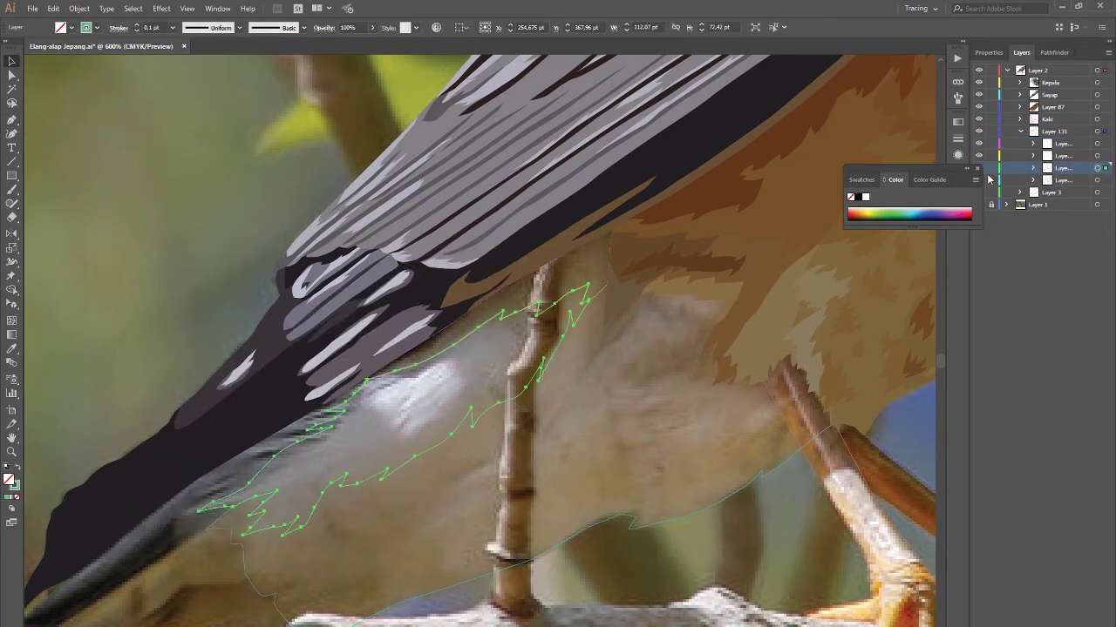
scroll(637, 450, "up", 2)
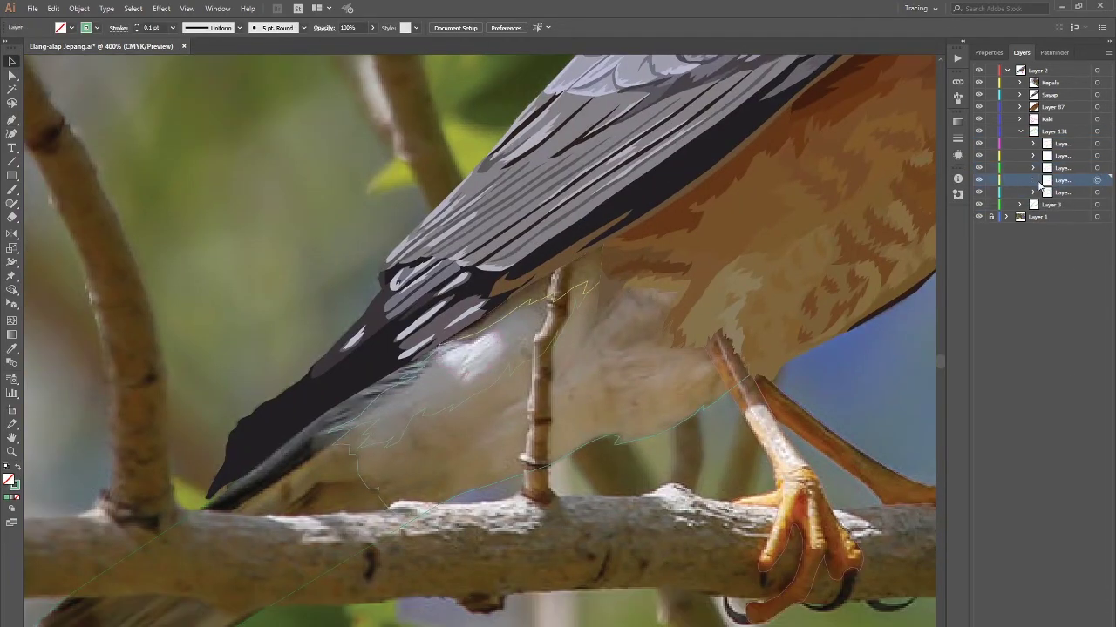
Step: Add a new sublayer in Layer 131 and begin an orange shading path on the belly
key("ctrl+alt+l")
left_click(784, 189)
key("Return")
key("p")
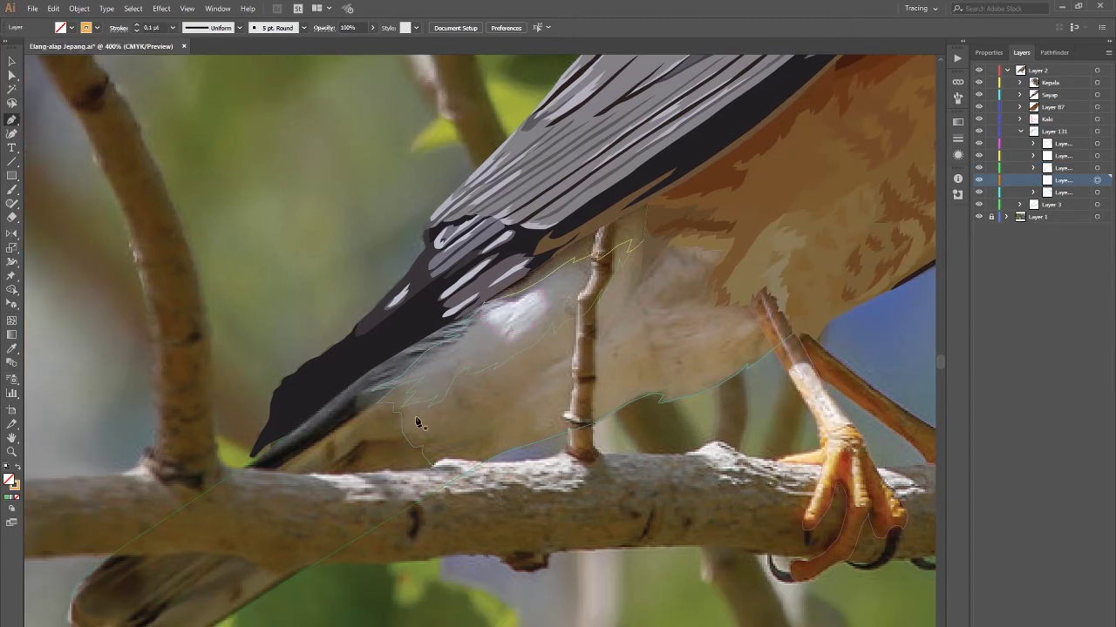
left_click(550, 346)
scroll(521, 421, "down", 2)
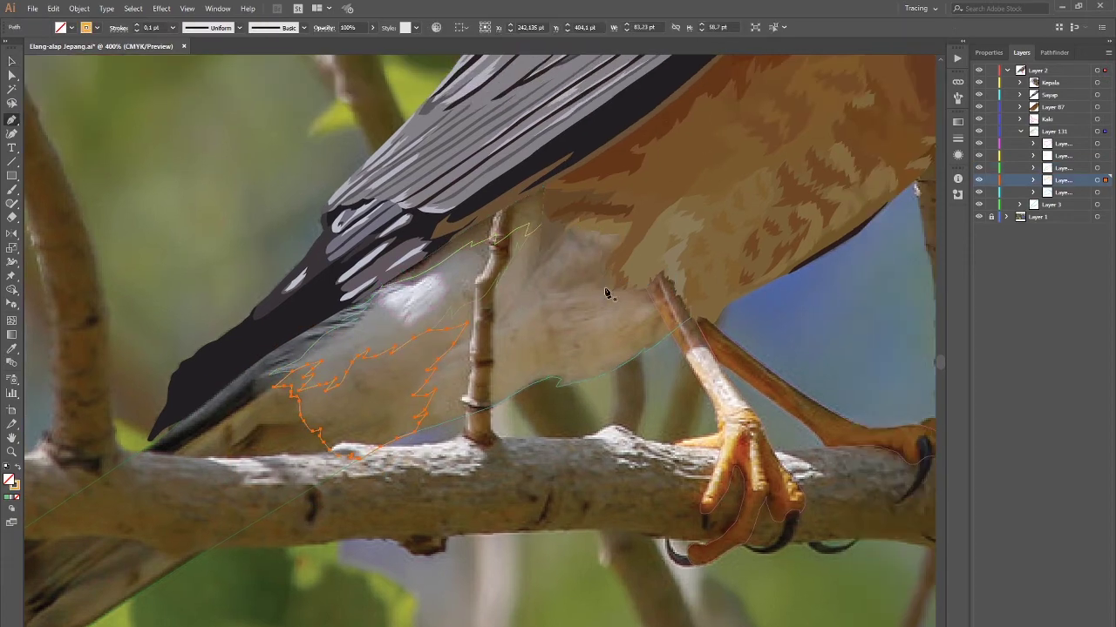
left_click(622, 281)
scroll(627, 299, "up", 3)
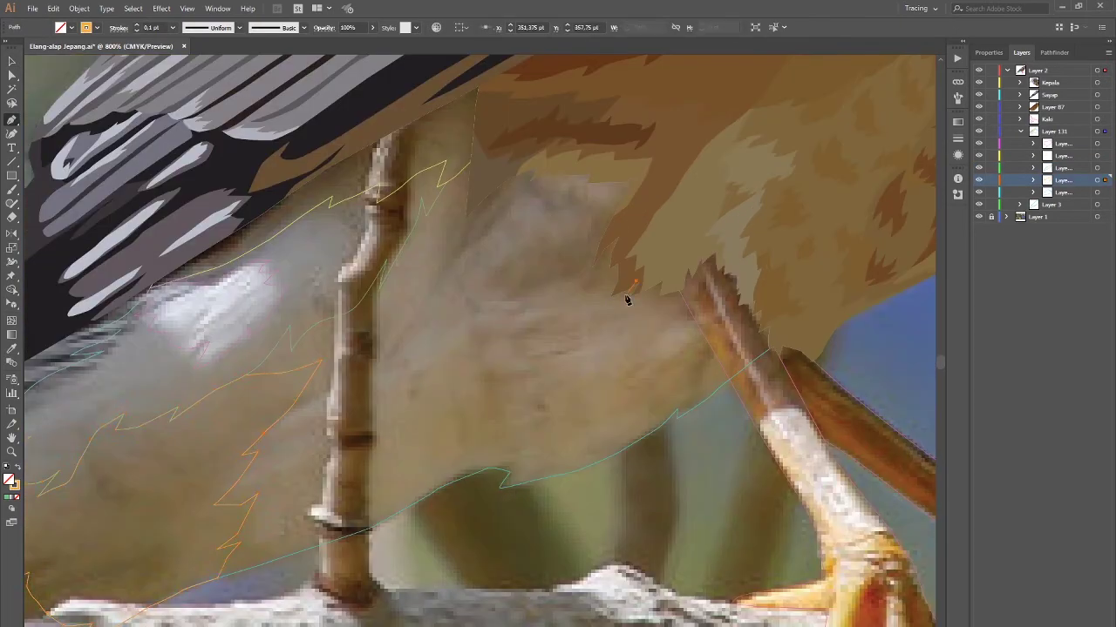
Step: Trace a zigzag feather-shadow shape and a second shadow shape below the chest
left_click(679, 306)
left_click(671, 300)
left_click(658, 298)
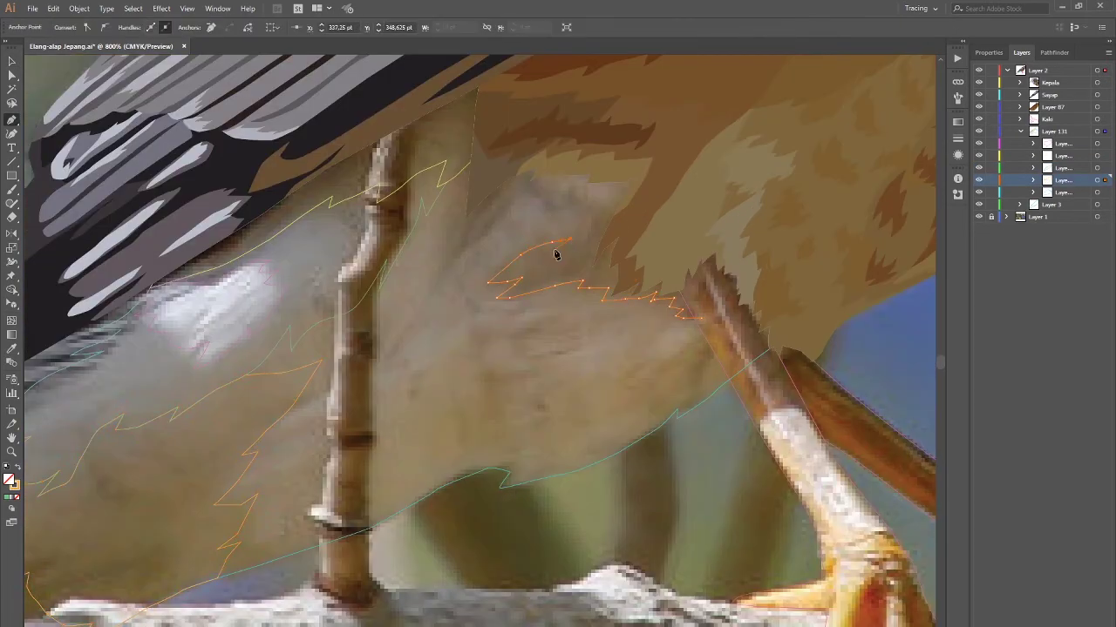
left_click(702, 319)
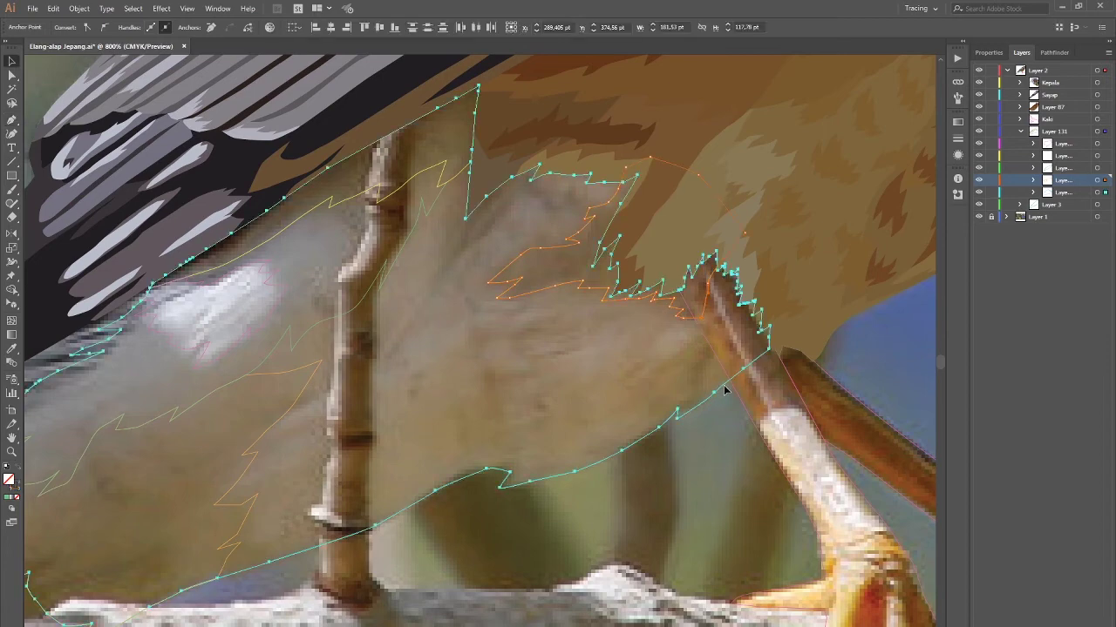
scroll(715, 359, "up", 2)
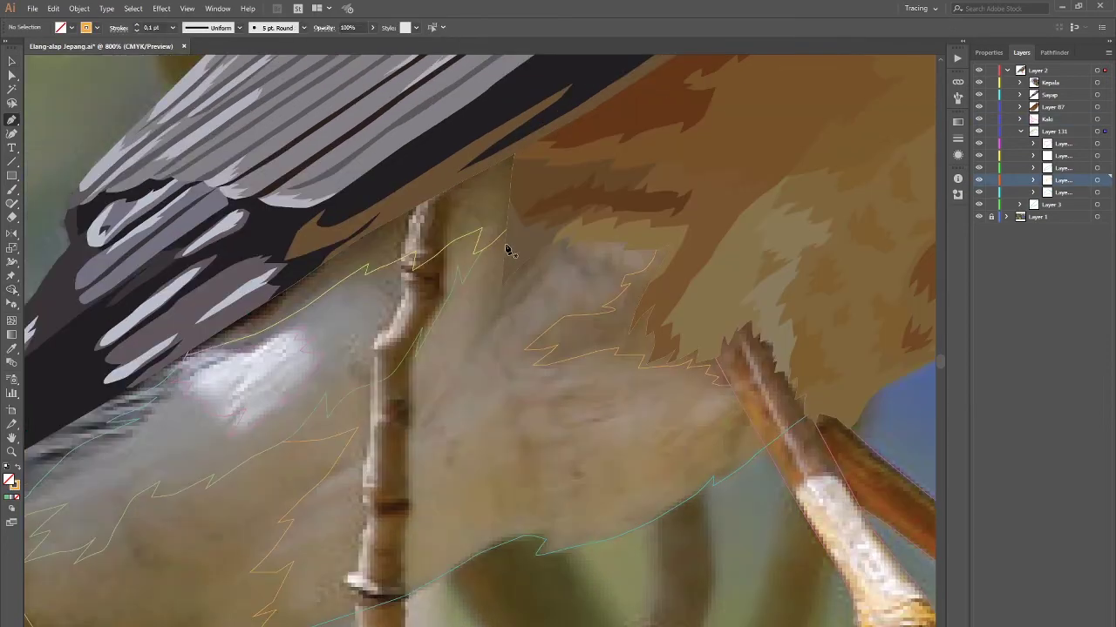
left_click(504, 244)
left_click(478, 335)
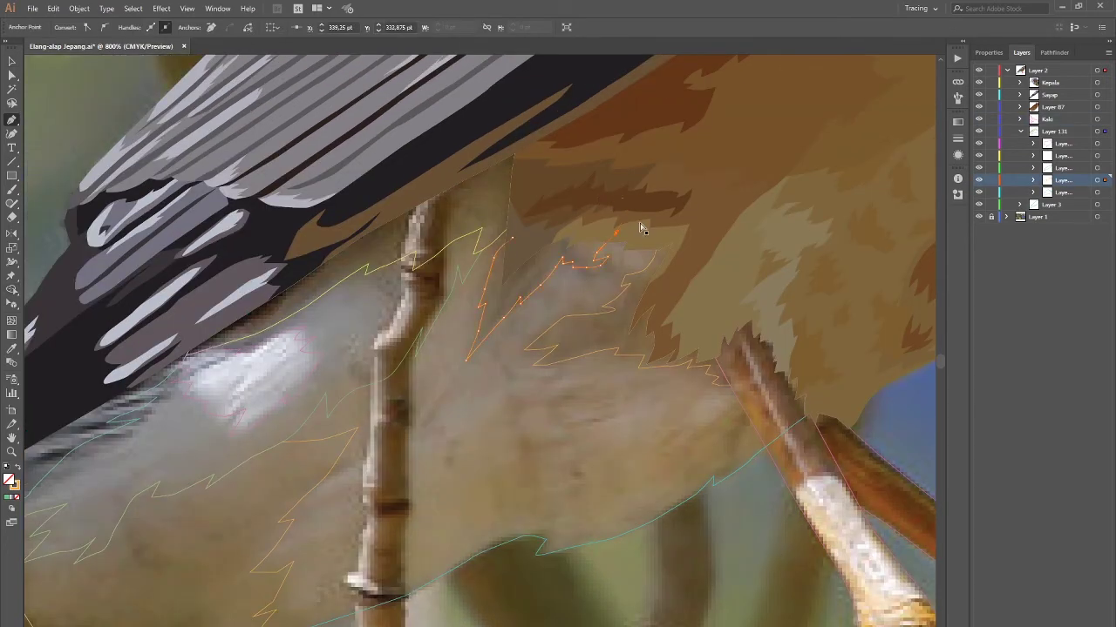
left_click(537, 257)
Step: Trace a small shadow beside the leg and a small shading shape on the lower belly
key("ctrl+minus")
key("ctrl+minus")
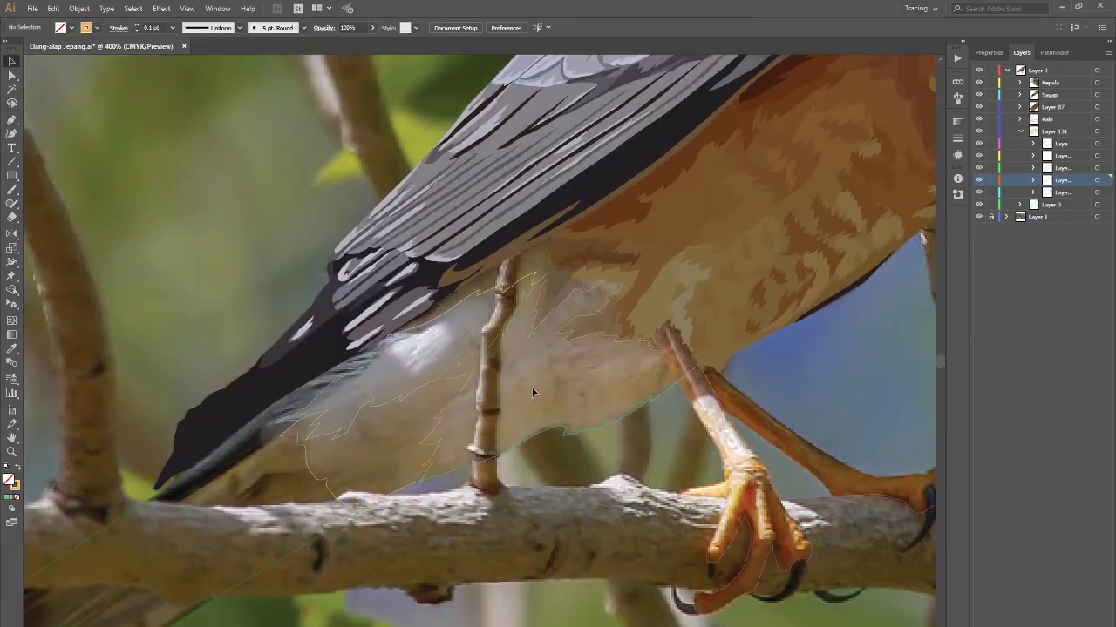
key("ctrl+plus")
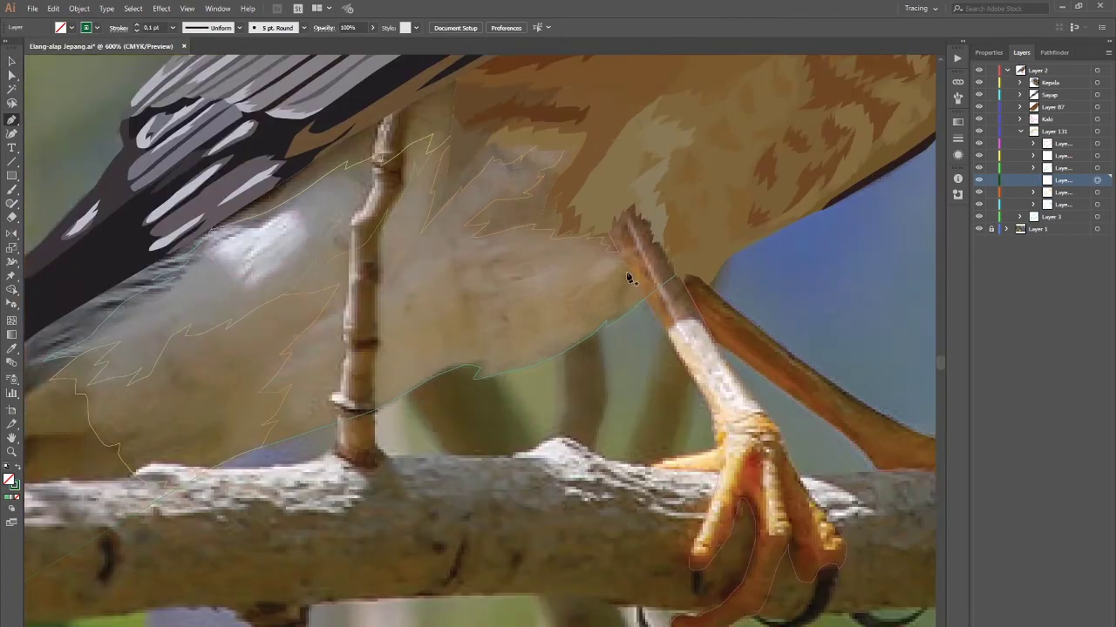
key("p")
left_click(645, 213)
left_click(611, 287)
key("p")
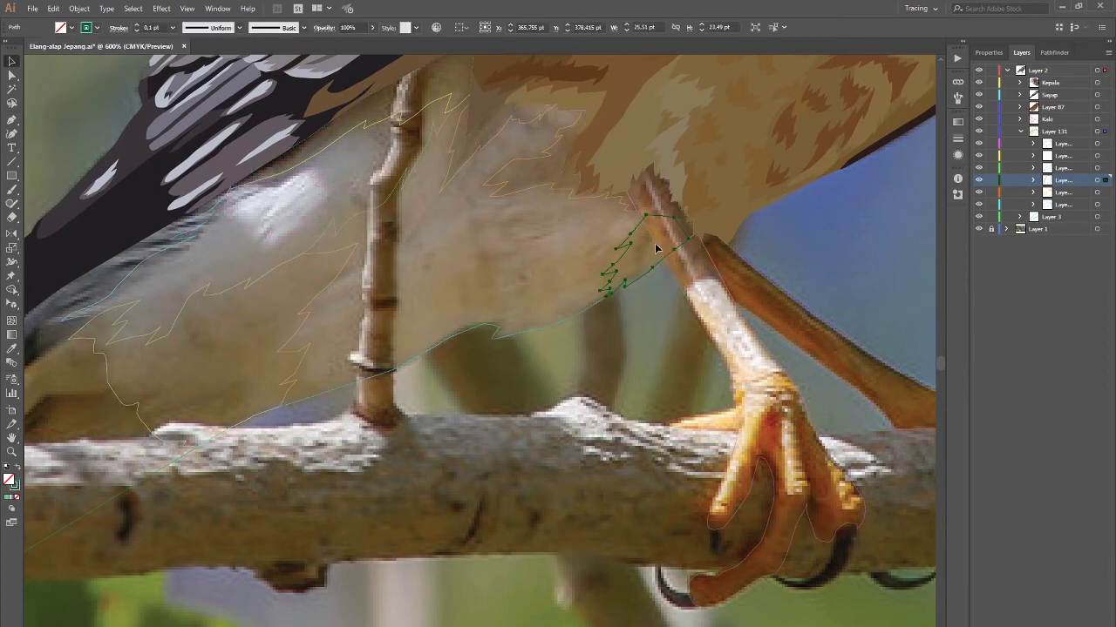
left_click_drag(473, 220, 523, 262)
left_click(500, 309)
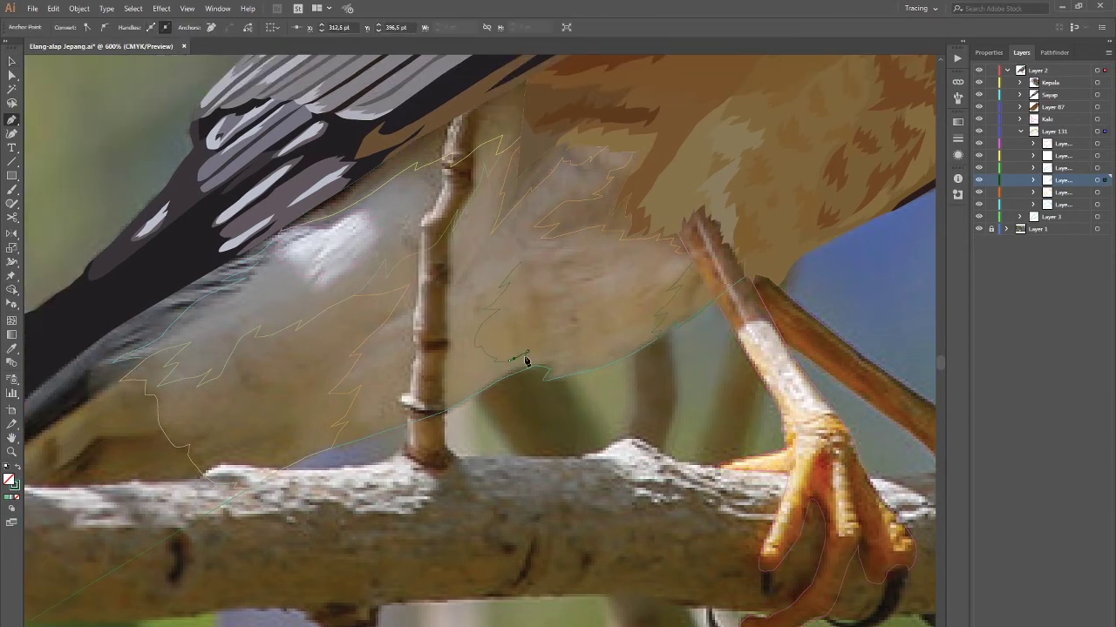
left_click(528, 266)
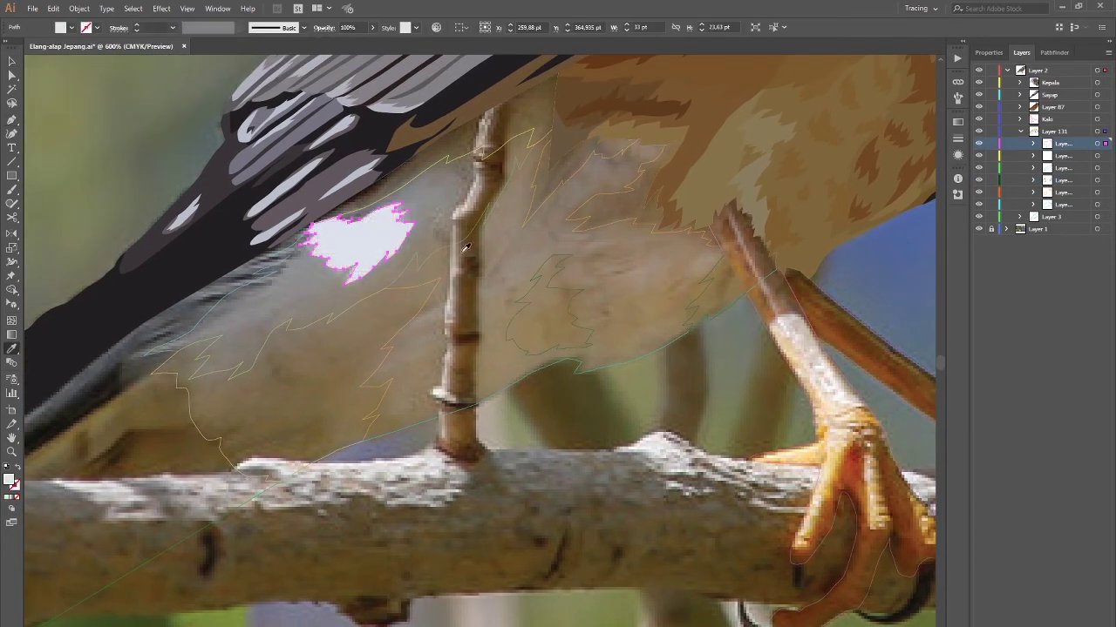
Step: Close the shape under the wing and give the large belly shape a new fill colour
left_click(486, 155)
key("ctrl+minus")
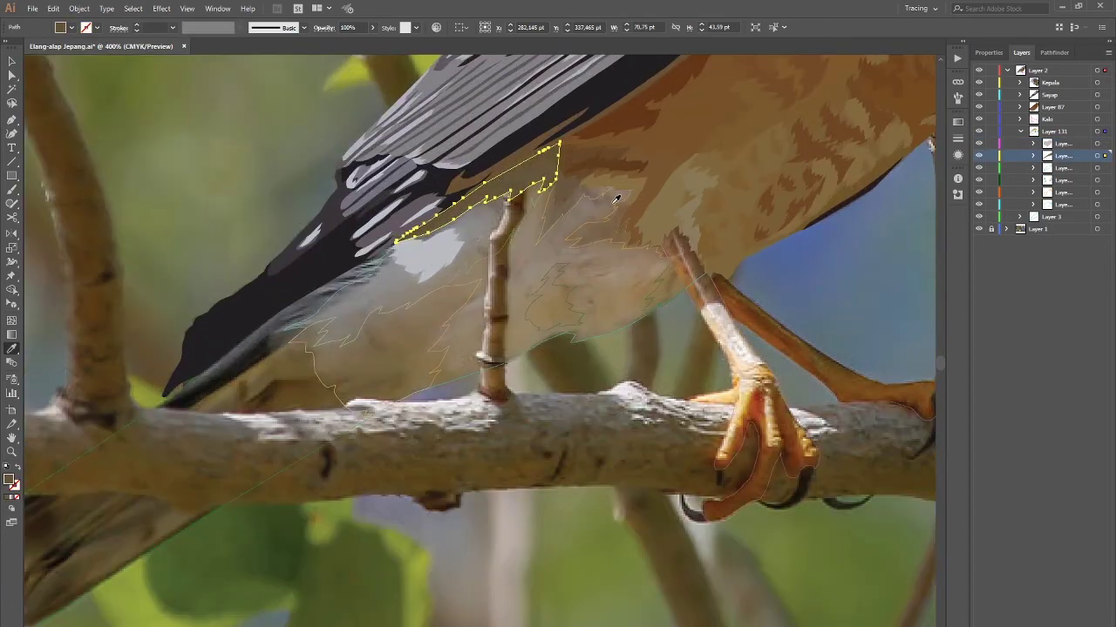
left_click(1105, 168)
left_click(1105, 204)
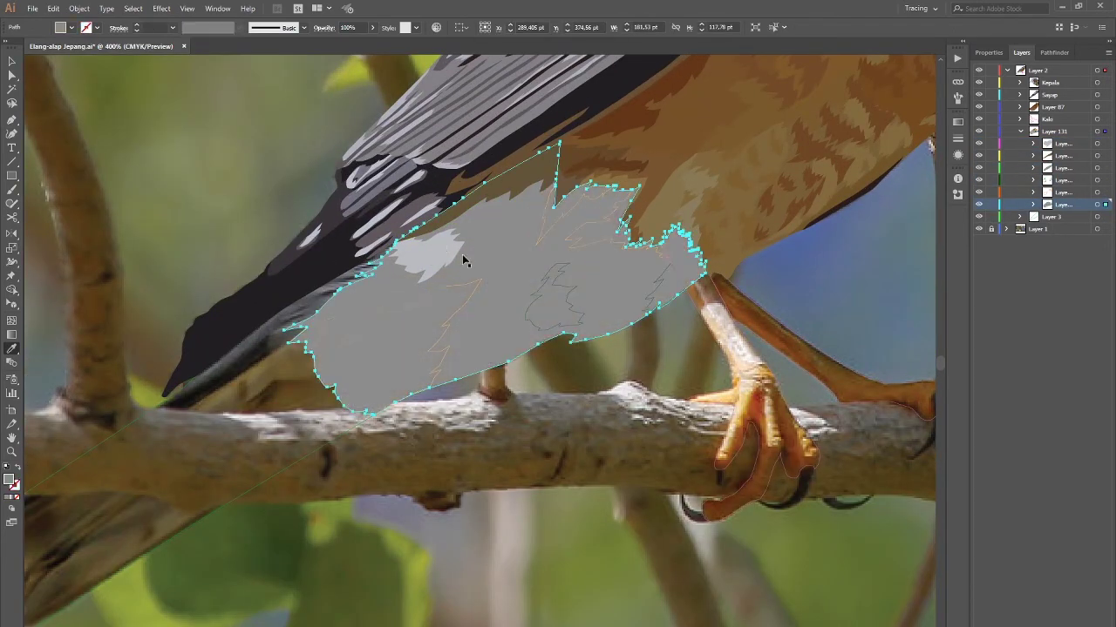
double_click(9, 480)
key("Return")
Step: Fill the other belly shapes with pale grey
left_click(463, 319)
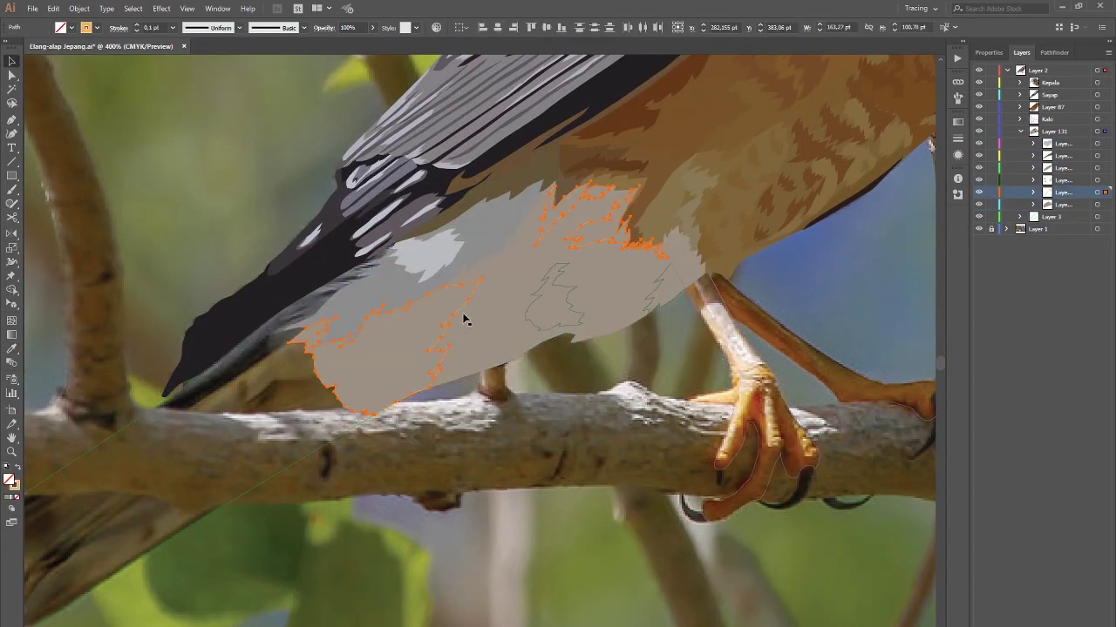
double_click(9, 479)
key("Return")
left_click(558, 296)
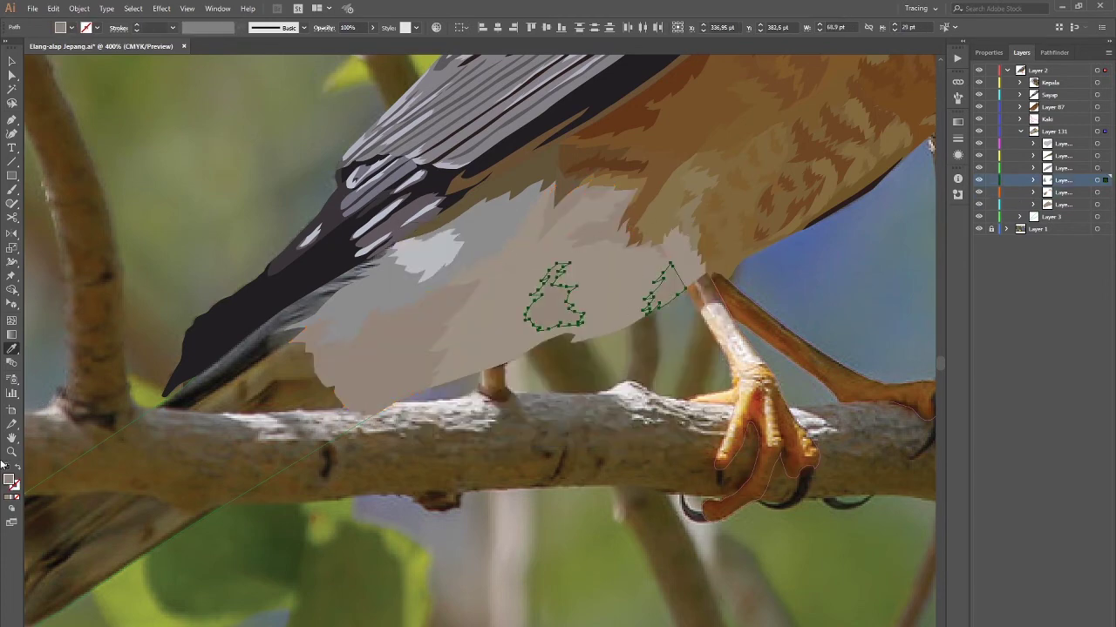
double_click(9, 480)
key("Return")
left_click(572, 383)
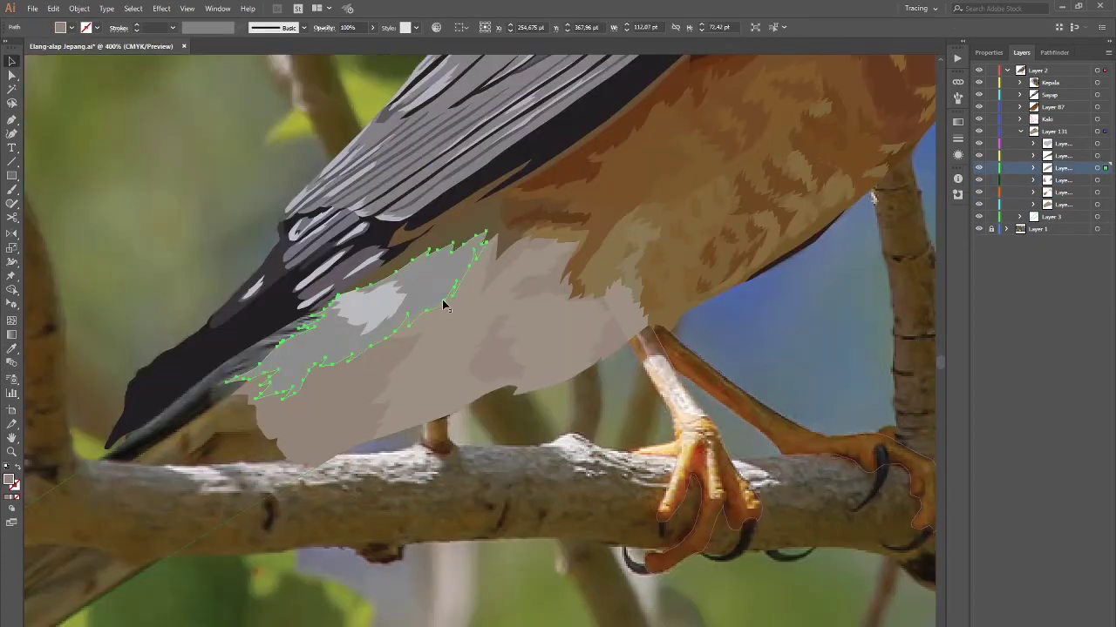
key("Return")
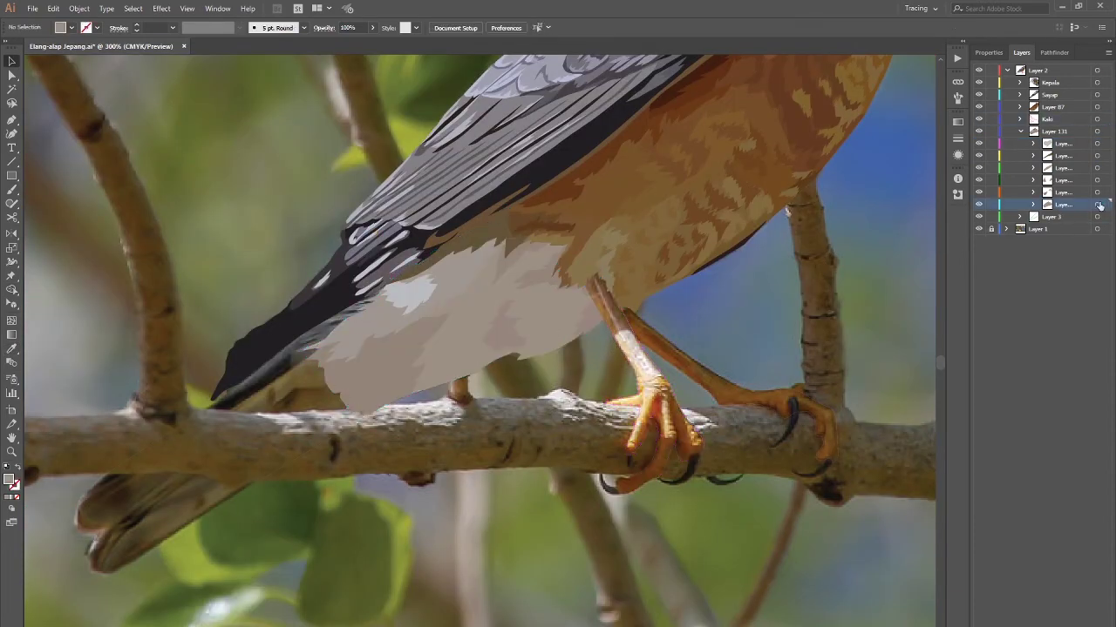
Step: Select the wing-edge path through its layer and swap its fill and stroke
left_click(1096, 204)
left_click(1096, 155)
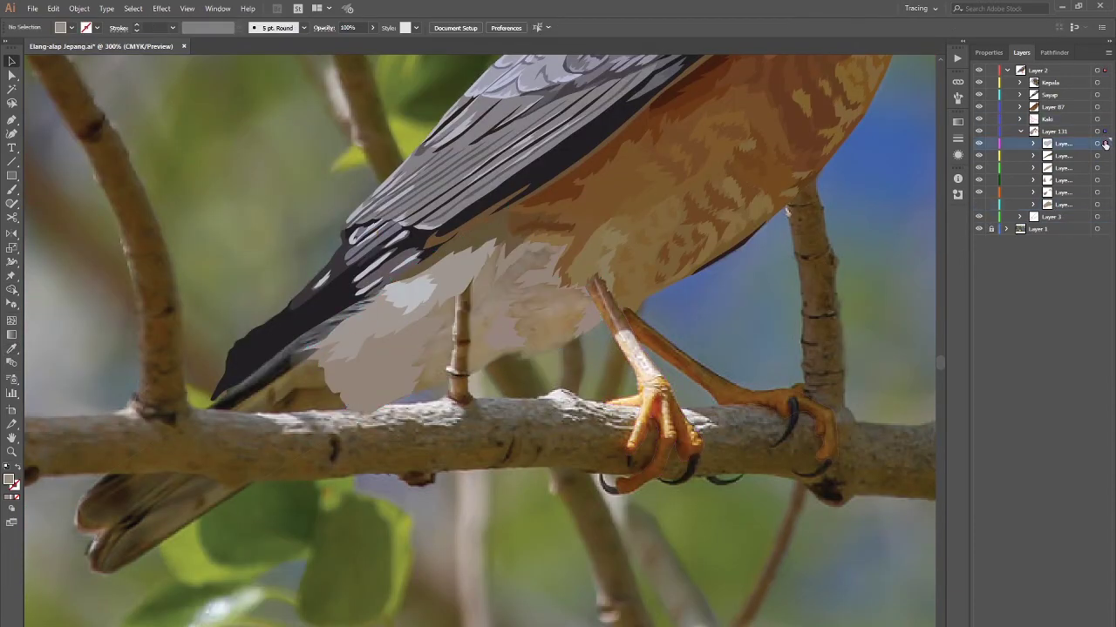
key("shift+x")
key("n")
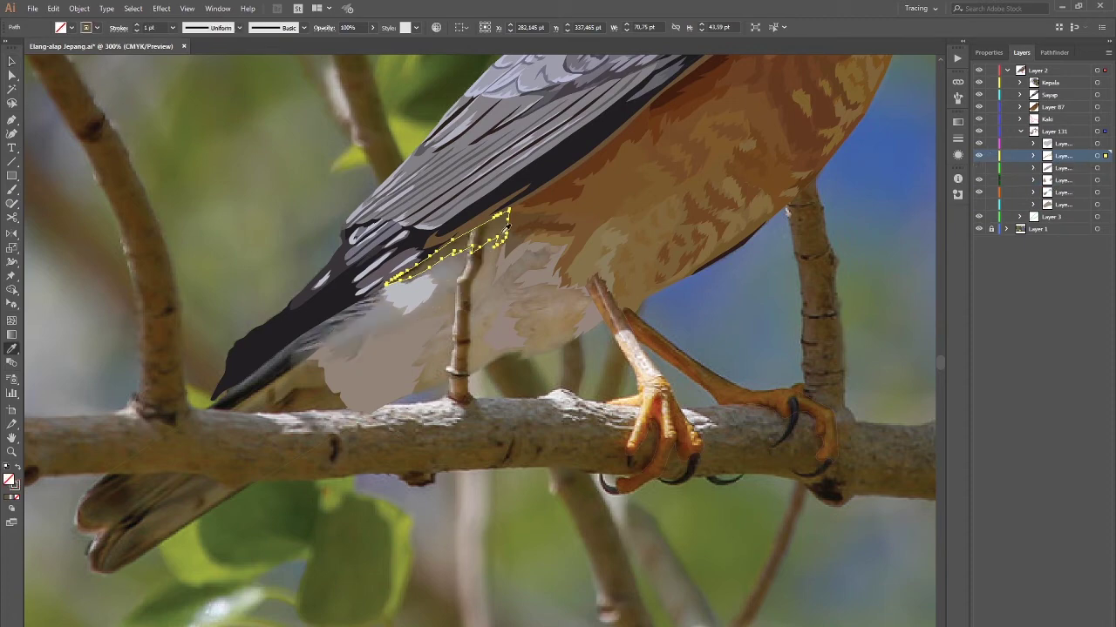
scroll(482, 240, "up", 3)
scroll(532, 222, "down", 4)
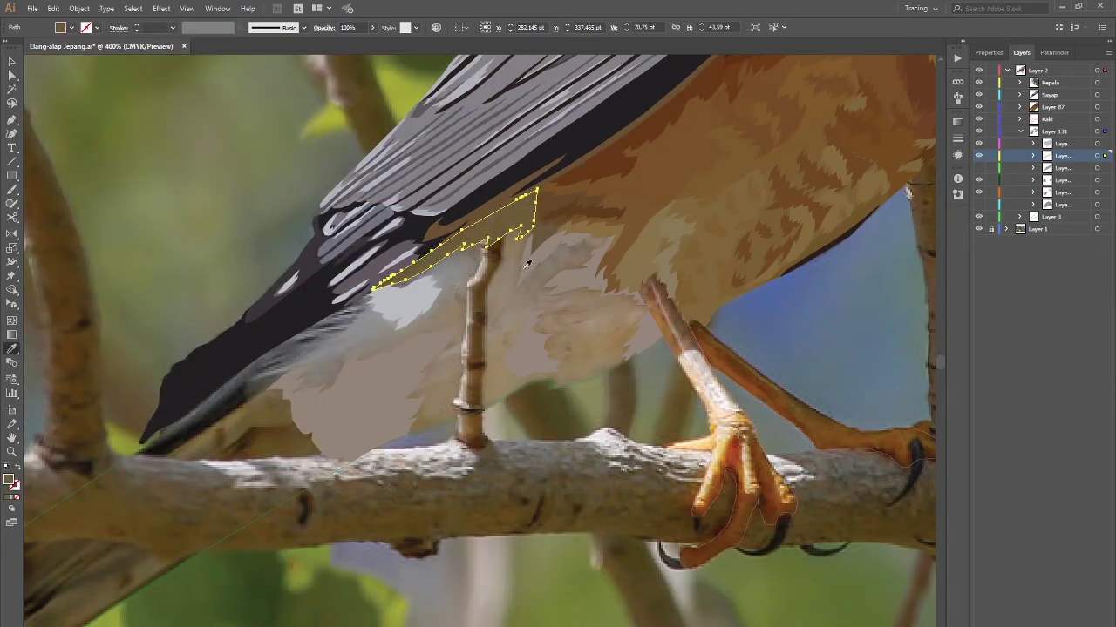
key("v")
left_click(508, 264)
Step: Fill the wing-edge strip with brown, swap fill and stroke back, and deselect
left_click(489, 250)
scroll(489, 250, "up", 4)
scroll(394, 229, "down", 3)
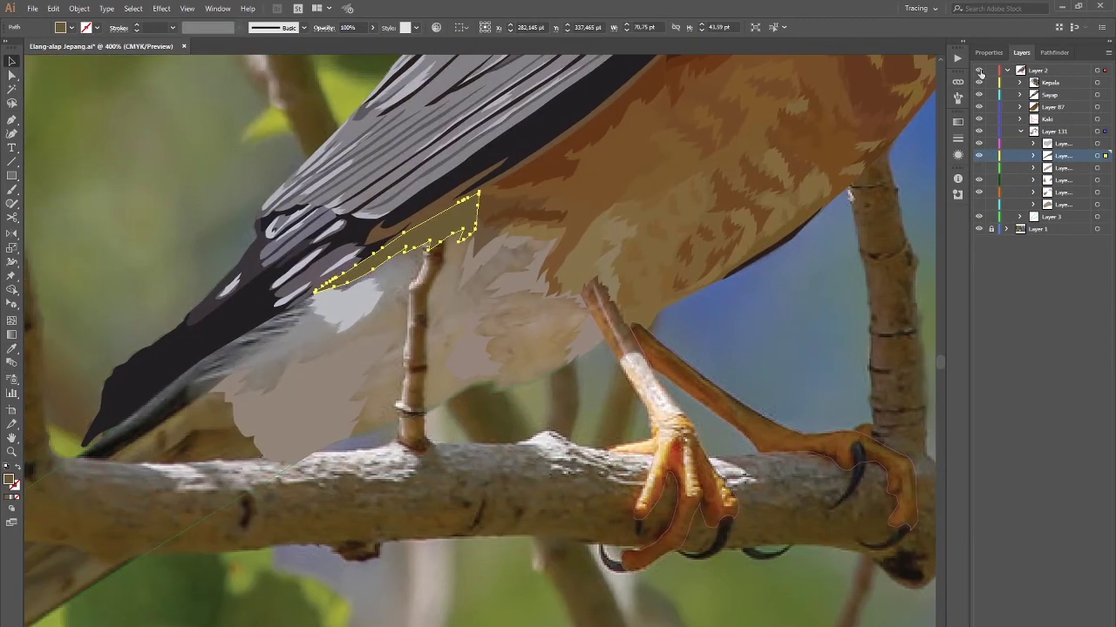
double_click(9, 478)
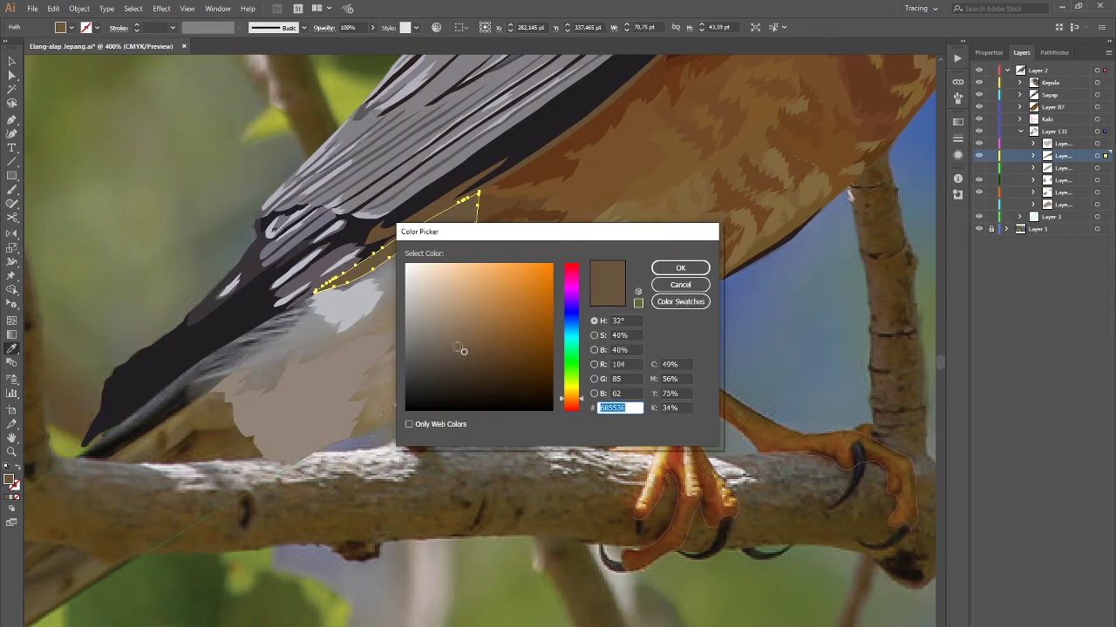
left_click(677, 267)
key("shift+x")
key("ctrl+shift+a")
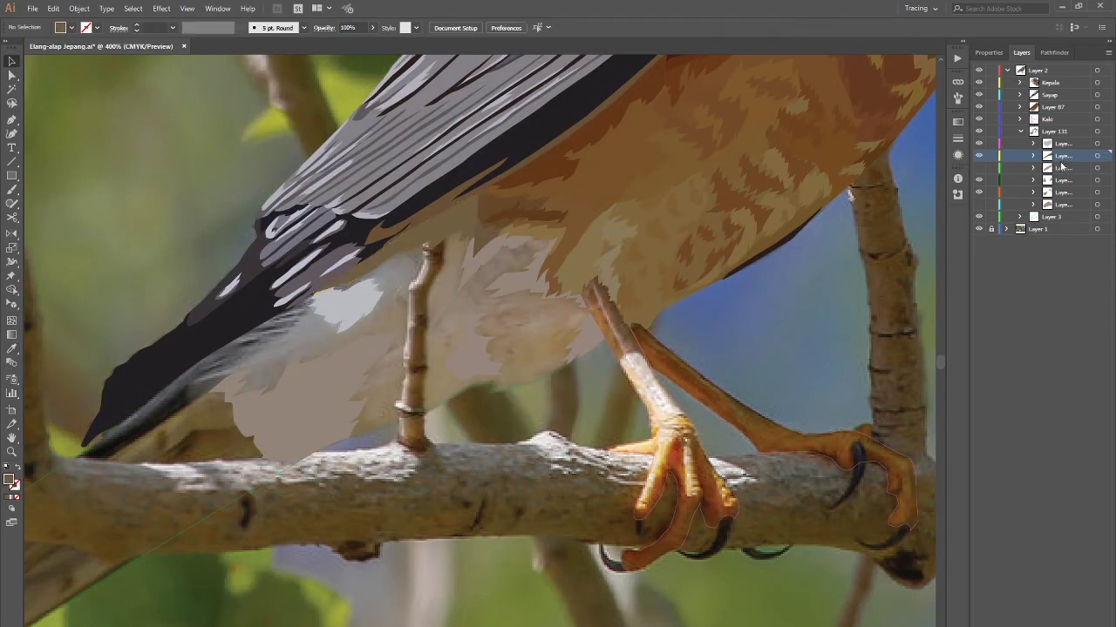
Step: Give the pale belly shading shapes a darker tan fill, then clear the selection
left_click(682, 367, "ctrl")
left_click(683, 367)
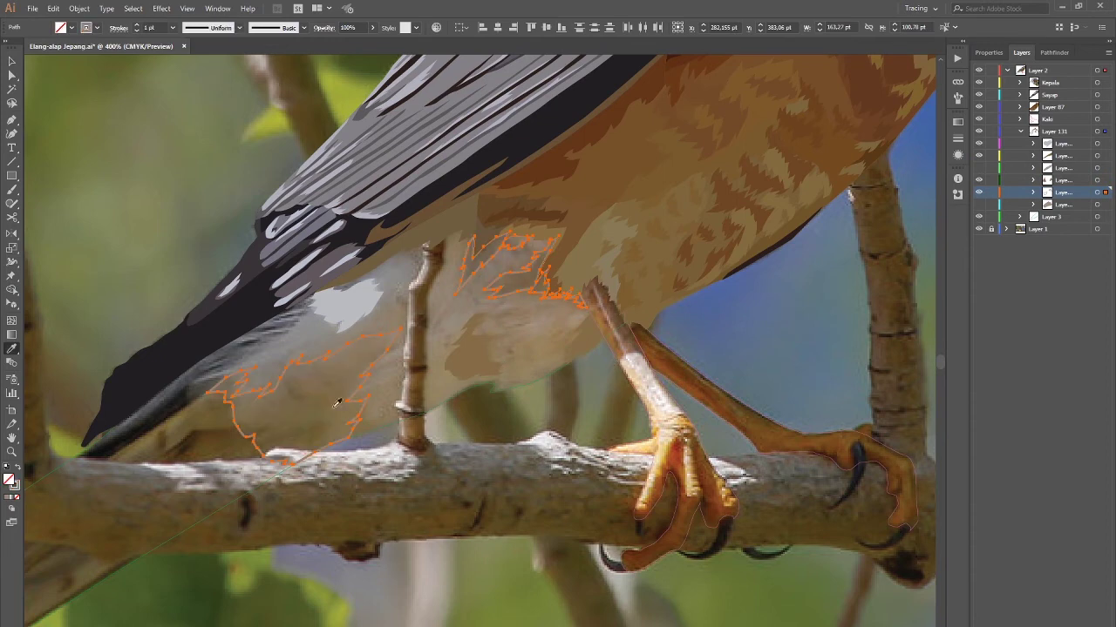
key("ctrl+shift+a")
key("v")
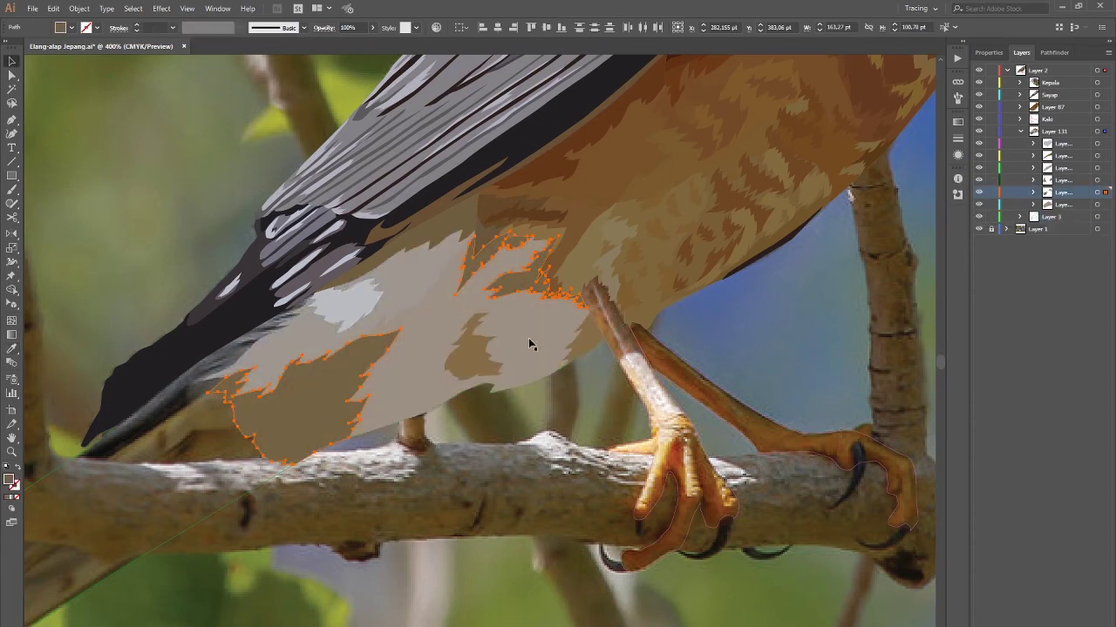
left_click(528, 338)
key("ctrl+shift+a")
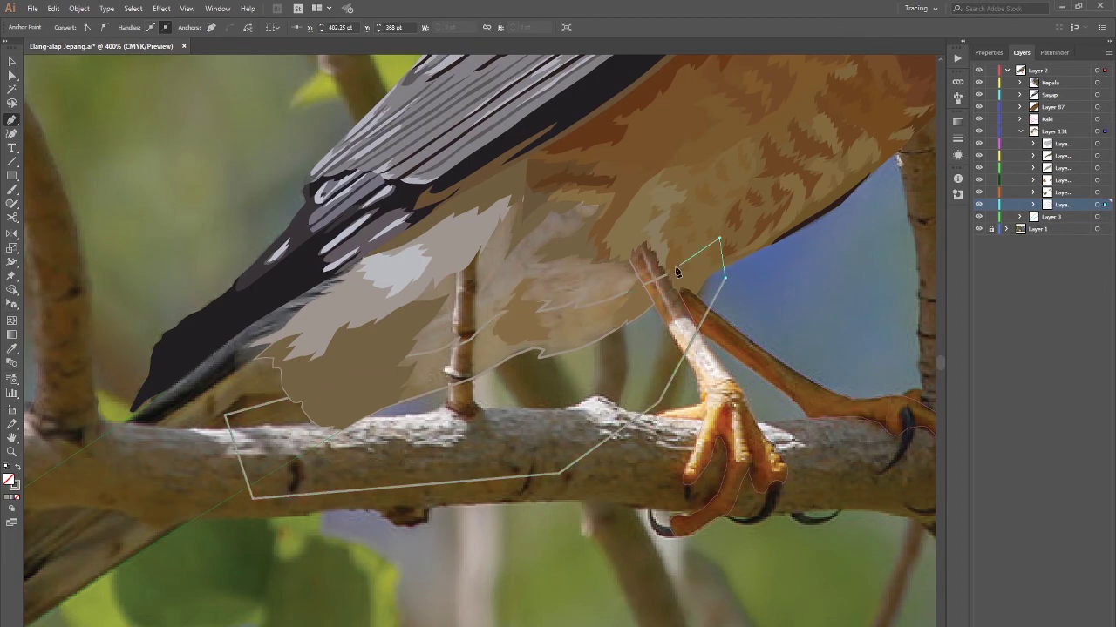
Step: Fill the belly path with a sampled brown and move it within the layer stack
key("i")
left_click(440, 366)
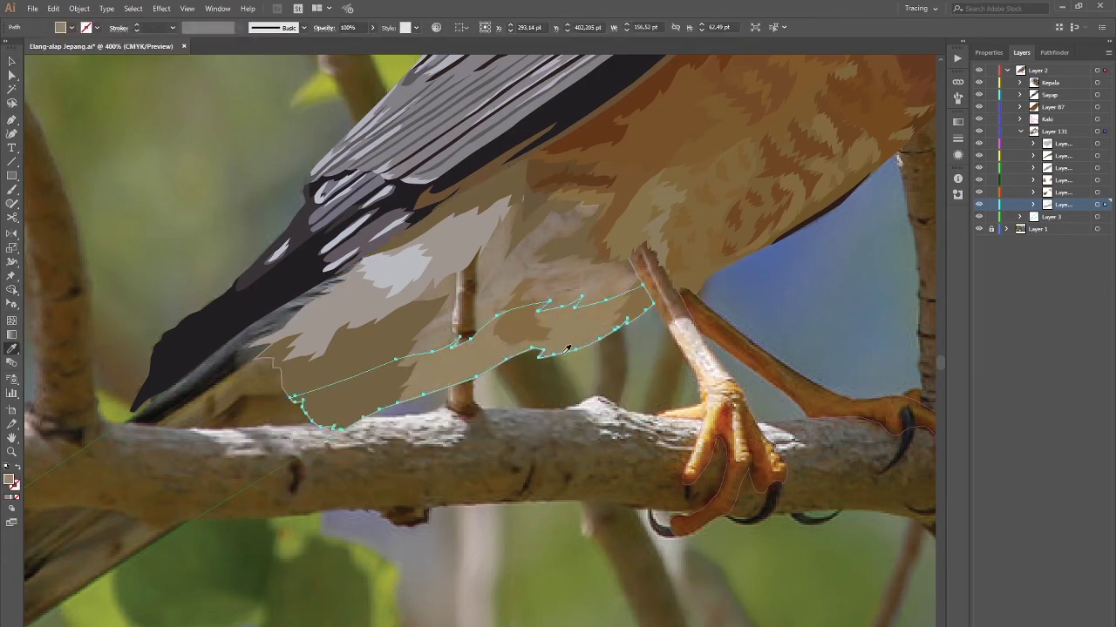
key("v")
key("ctrl+shift+a")
left_click_drag(1033, 210, 1045, 216)
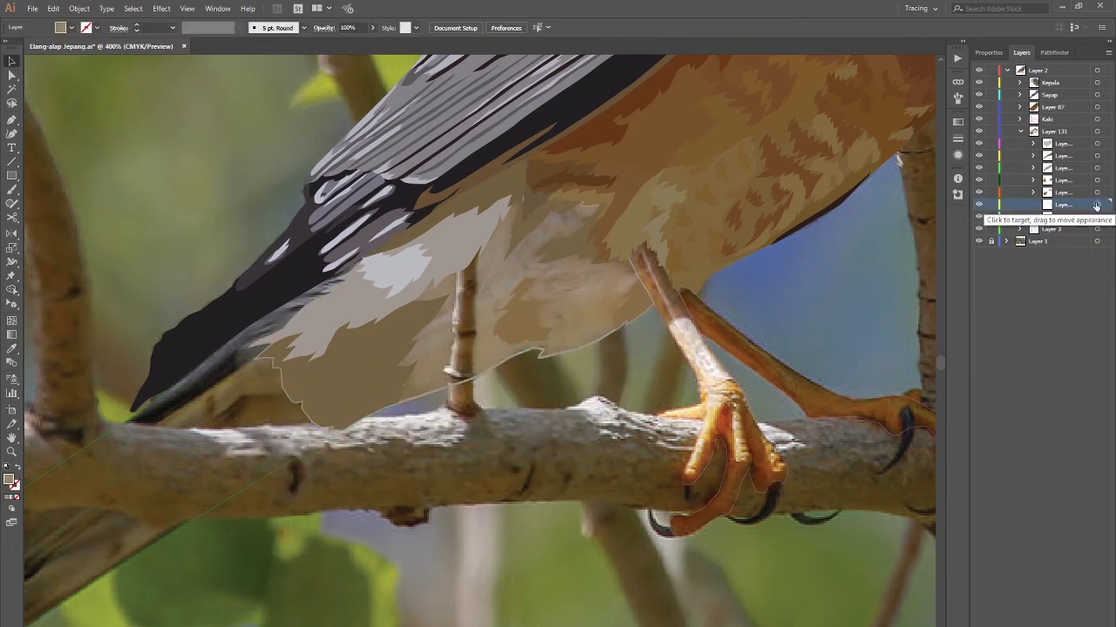
Step: Sample a lighter tan onto the belly shape, then hide it
left_click(518, 289)
key("i")
left_click(611, 390)
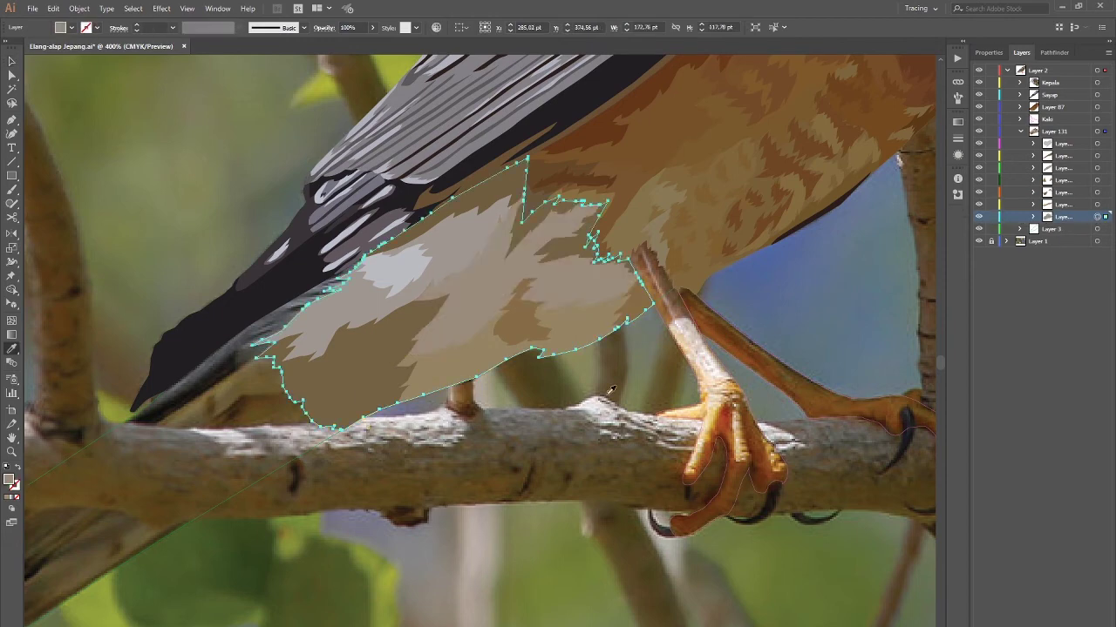
key("ctrl+3")
key("v")
Step: Trace a new shading shape beside the orange-outlined path and set its fill colour
left_click(470, 419)
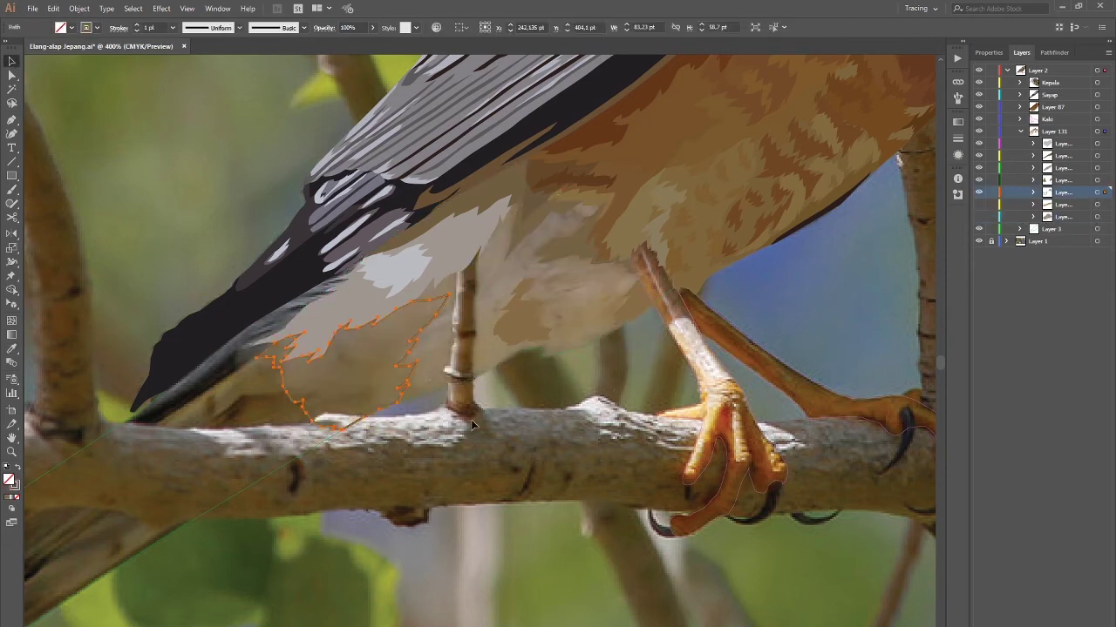
left_click_drag(373, 360, 390, 354)
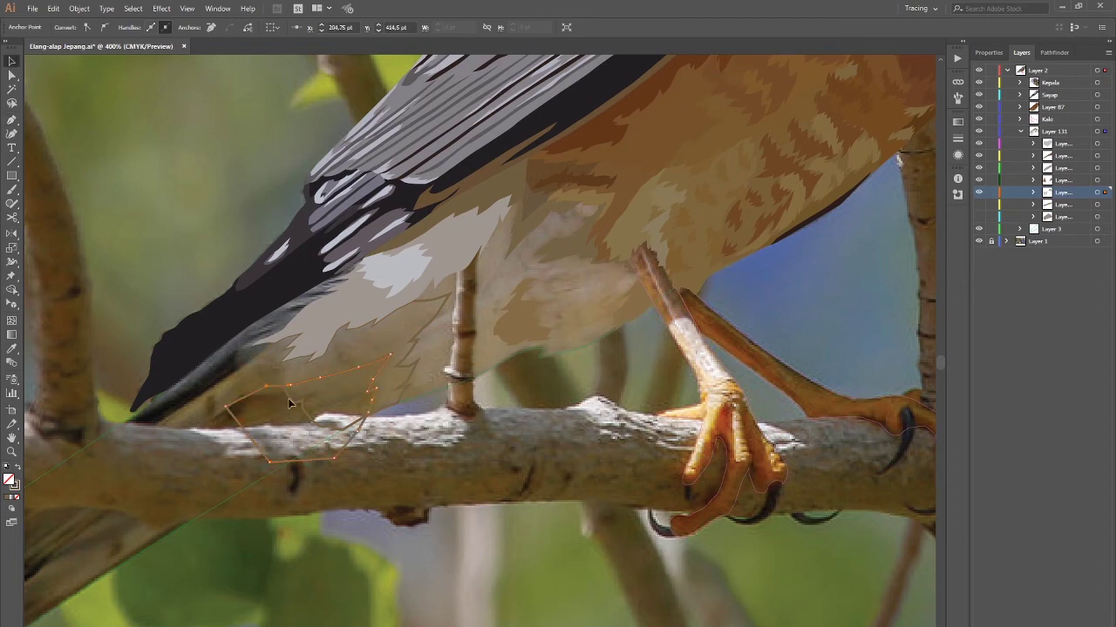
left_click(462, 433, "ctrl")
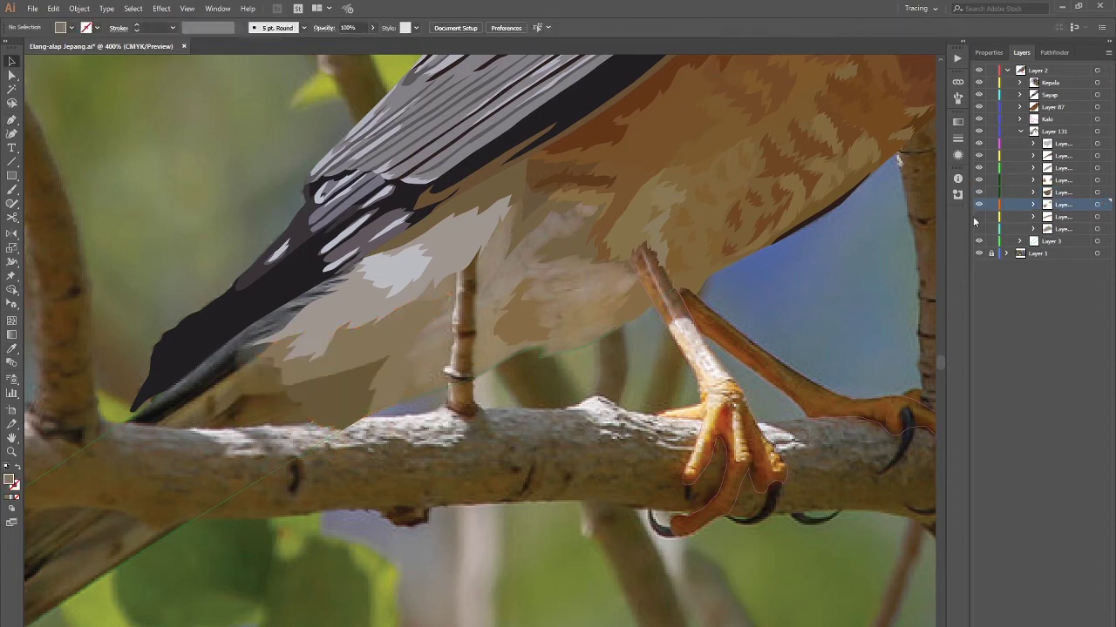
left_click(366, 388)
double_click(10, 479)
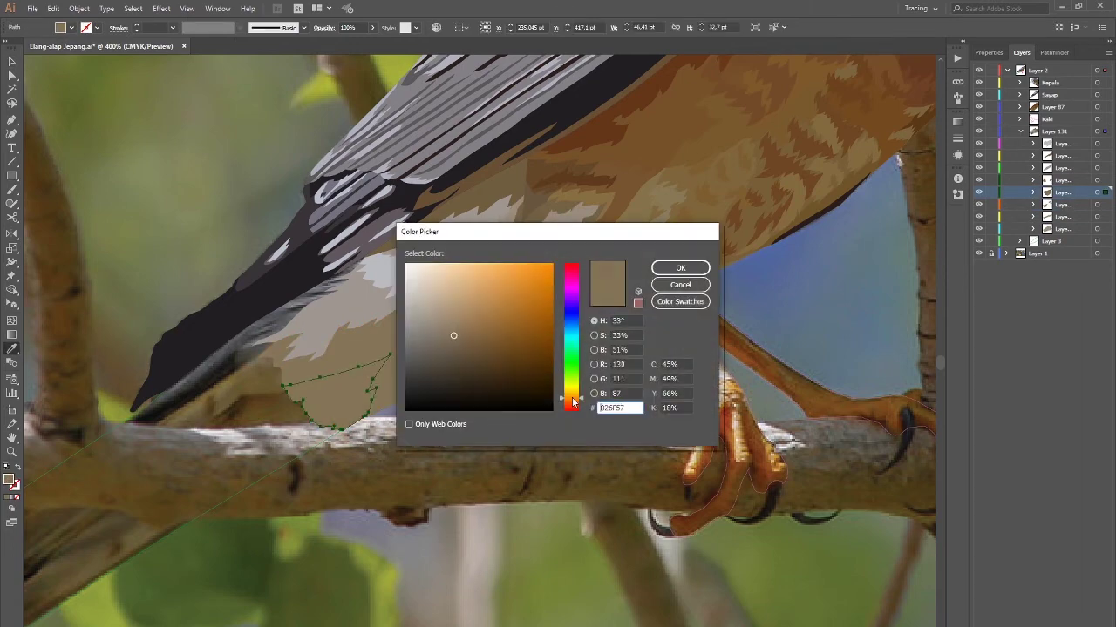
left_click(680, 267)
key("ctrl+shift+a")
Step: Recolour a breast path in the Color Picker and compare the tracing with the photo
key("ctrl+0")
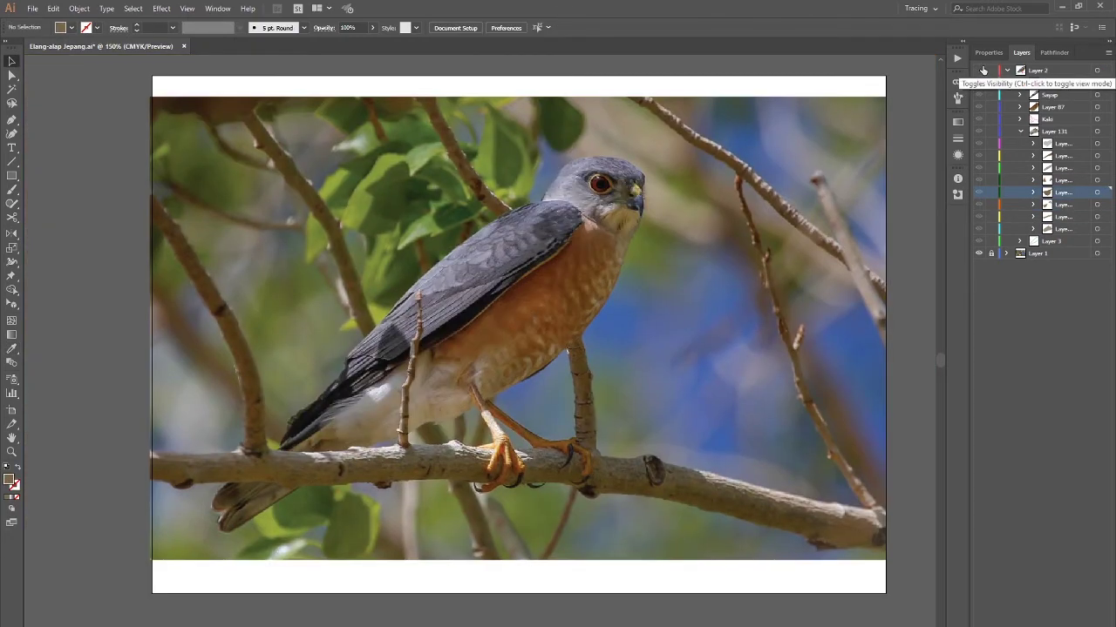
scroll(410, 410, "up", 5)
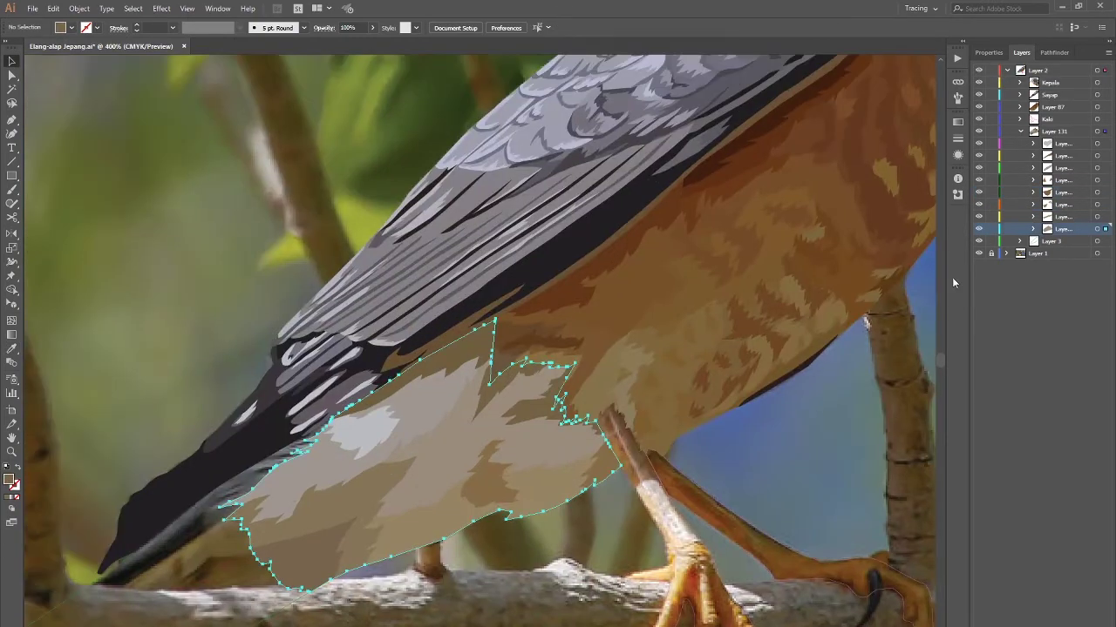
left_click(538, 480, "ctrl")
scroll(537, 480, "down", 3)
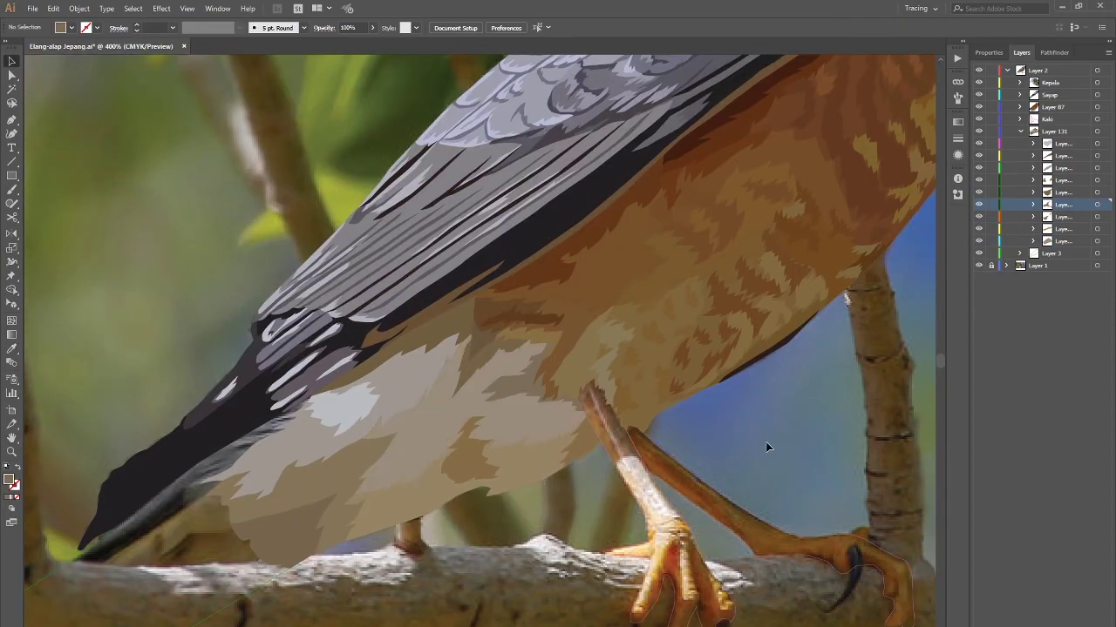
double_click(9, 479)
key("Return")
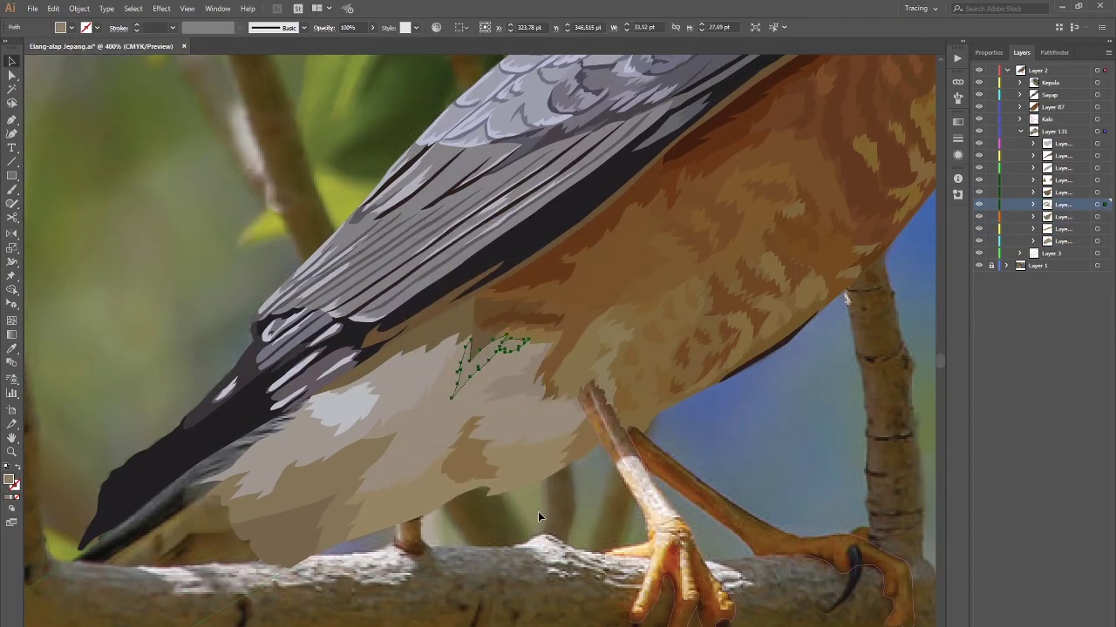
left_click_drag(538, 511, 582, 564)
left_click(978, 255, "alt")
left_click(978, 254, "alt")
Step: Apply new fill colours to several lower breast paths through the Color Picker
left_click(462, 540, "ctrl")
double_click(9, 480)
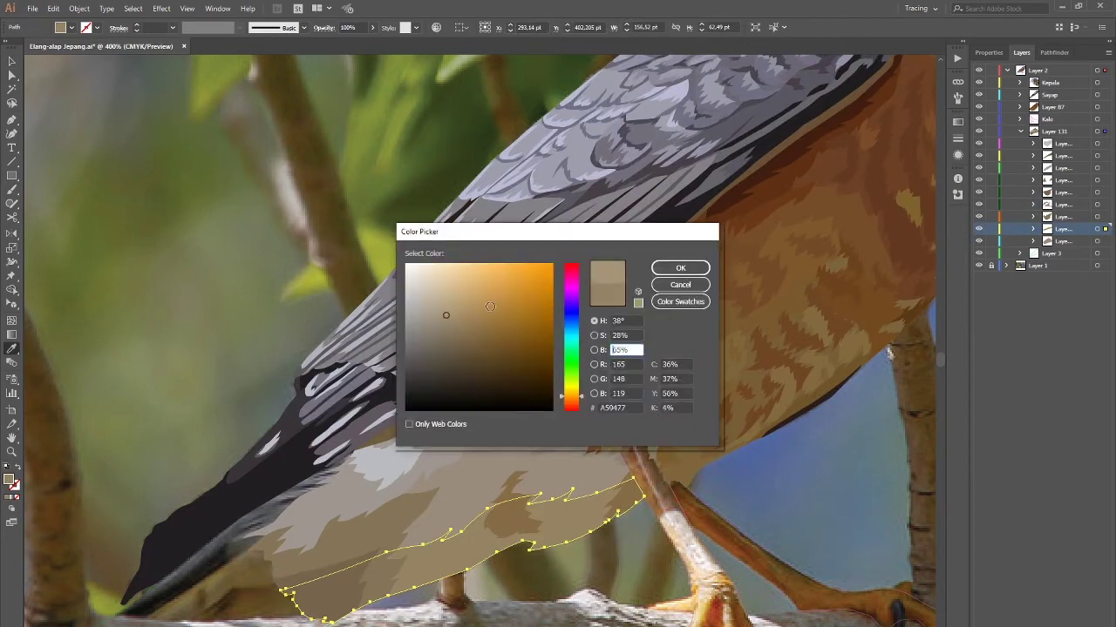
key("Return")
double_click(9, 479)
key("Return")
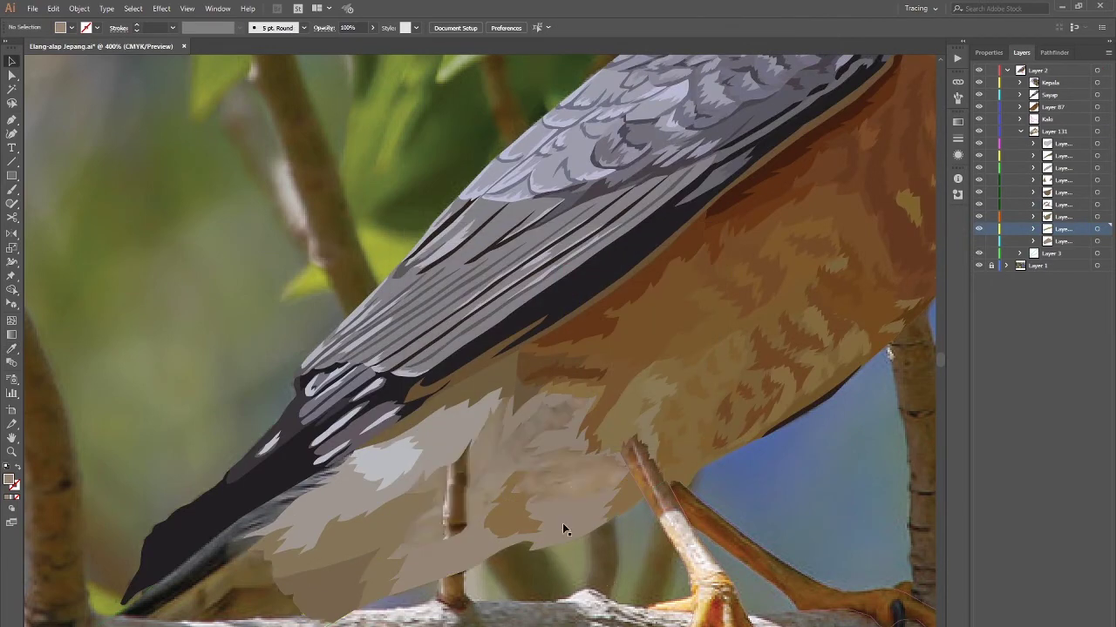
left_click(562, 522, "ctrl")
scroll(562, 523, "up", 3)
scroll(513, 493, "down", 3)
left_click(505, 462, "ctrl")
double_click(10, 479)
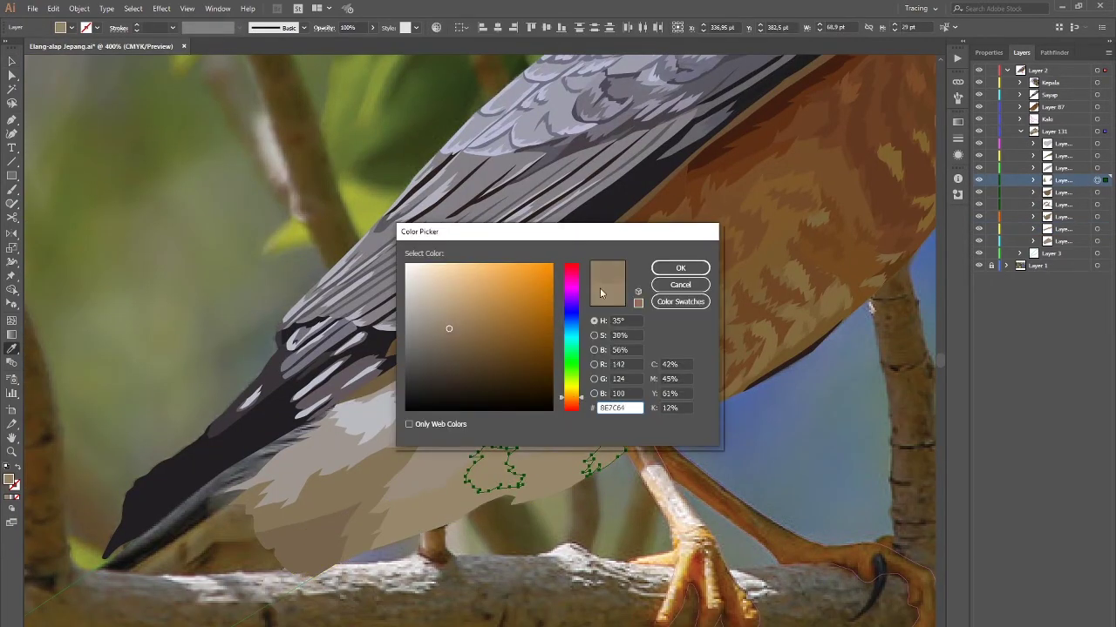
key("Return")
key("ctrl+shift+a")
Step: Set new beige fills on two more lower belly paths
left_click(602, 489, "ctrl")
double_click(10, 479)
key("Return")
key("ctrl+shift+a")
left_click(479, 463, "ctrl")
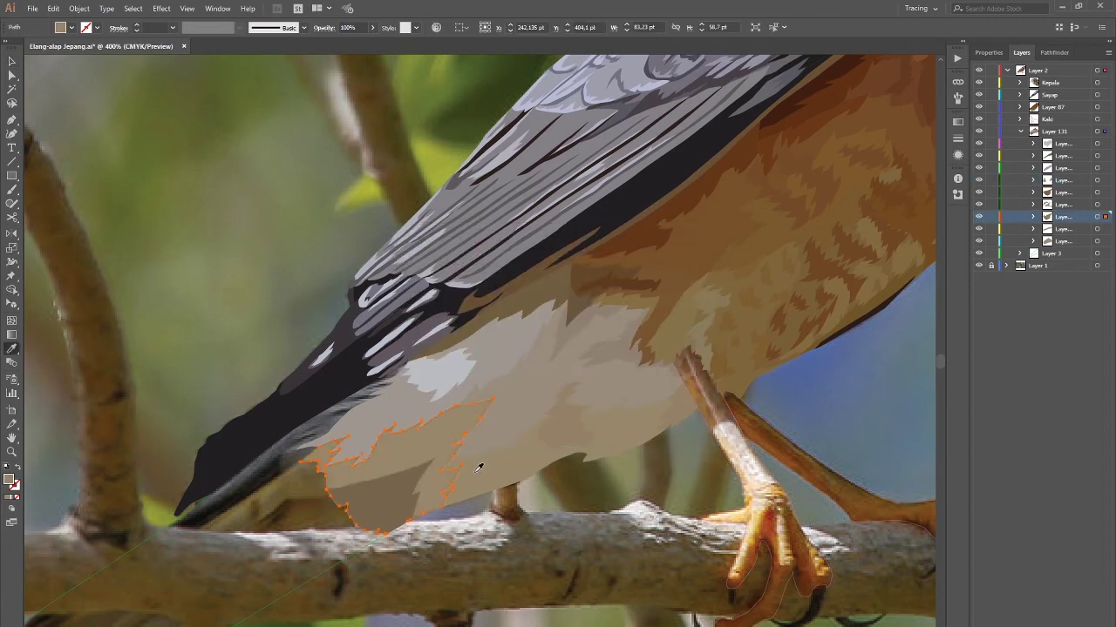
double_click(9, 480)
left_click(482, 337)
key("Return")
key("ctrl+shift+a")
left_click(411, 455, "ctrl")
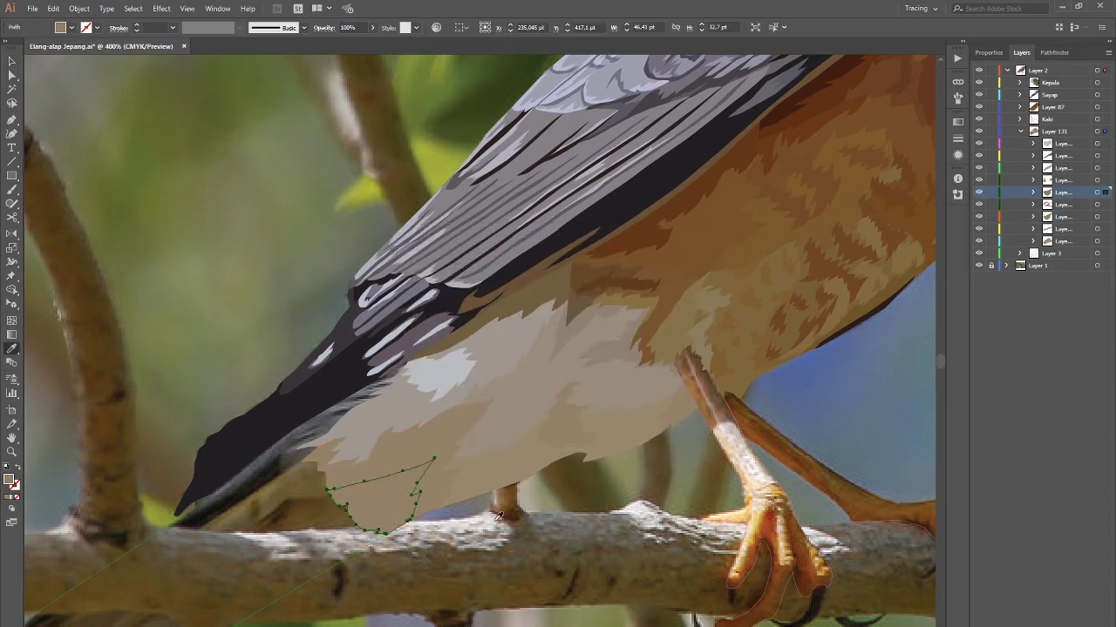
Step: Hide the larger breast path and give the lower-left belly patches photo-sampled tan fills
left_click(505, 458, "ctrl")
key("ctrl+3")
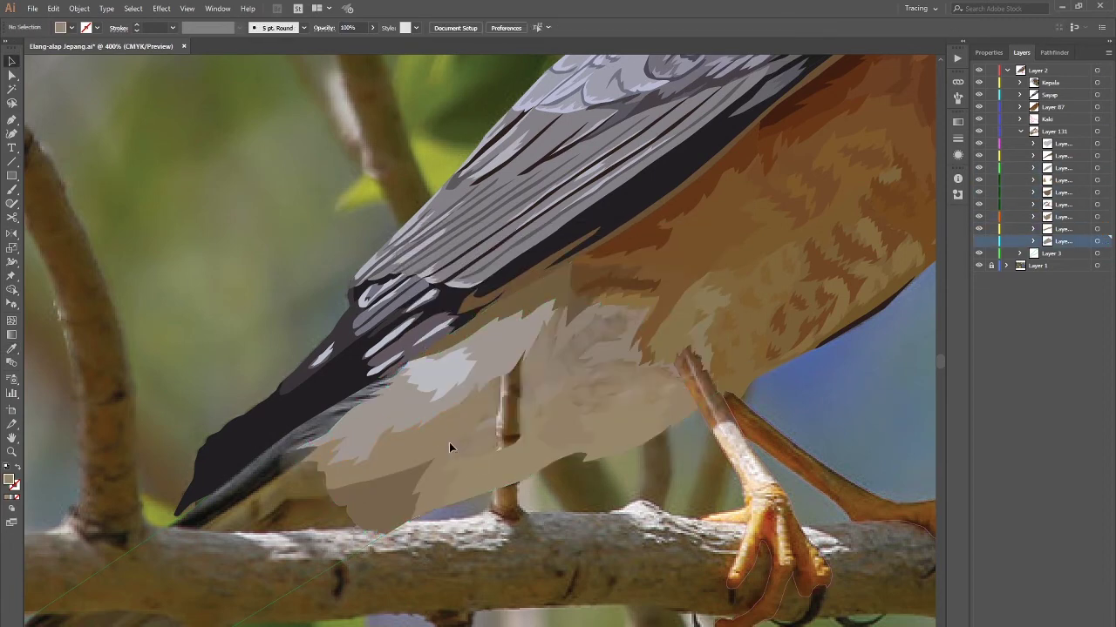
left_click(449, 442, "ctrl")
key("i")
left_click(579, 481)
double_click(9, 480)
left_click(434, 327)
key("Return")
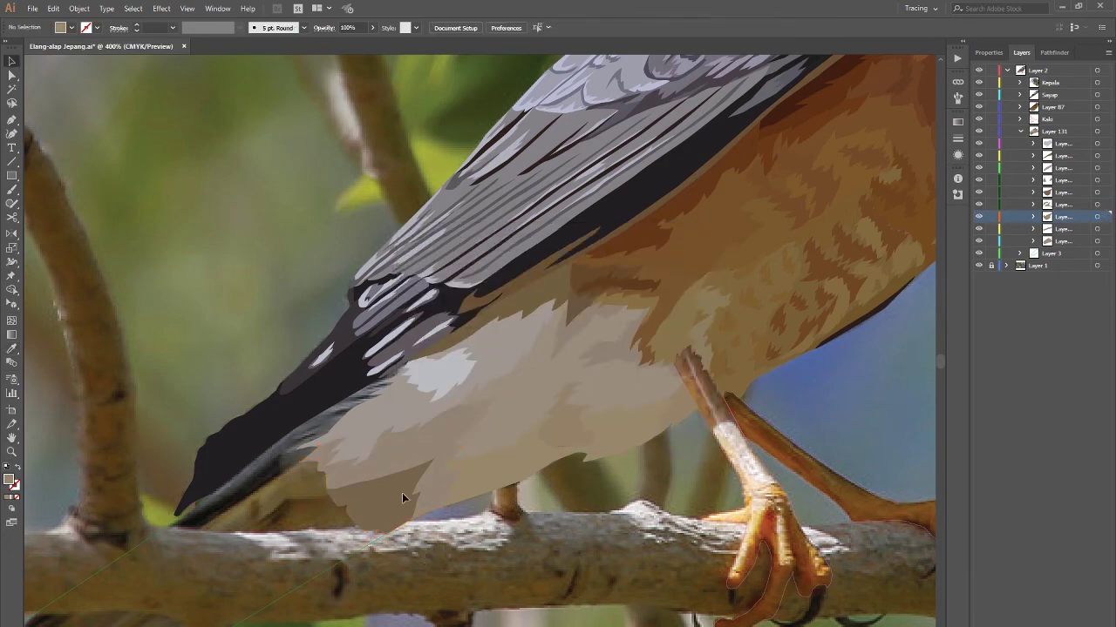
left_click(401, 492, "ctrl")
double_click(9, 479)
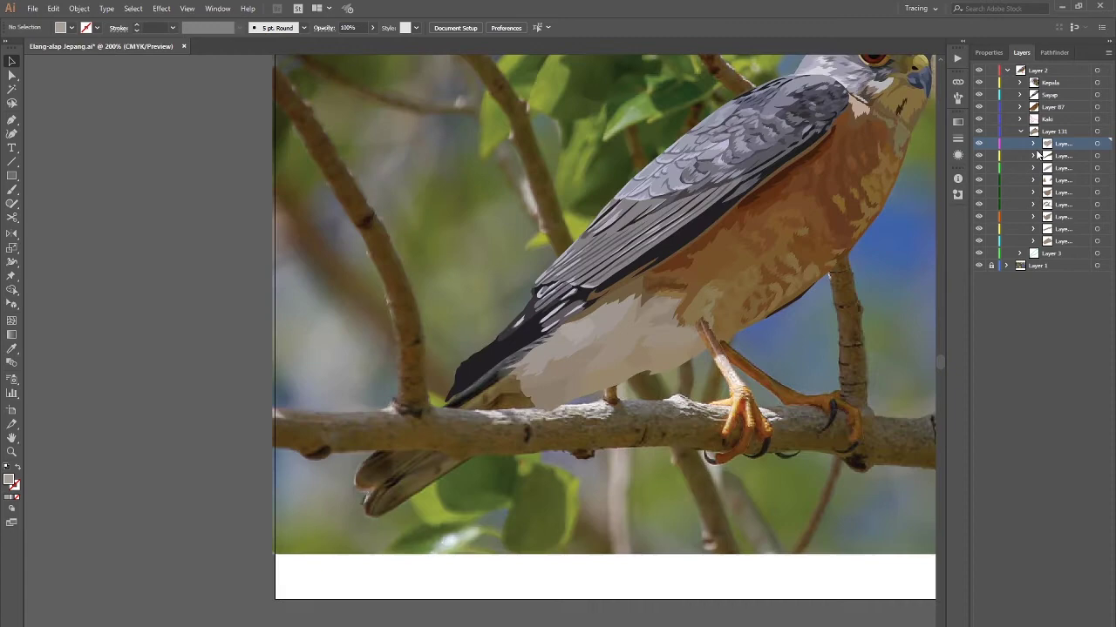
Step: Collapse the belly layer group and rename it 'Tungging'
left_click(1020, 131)
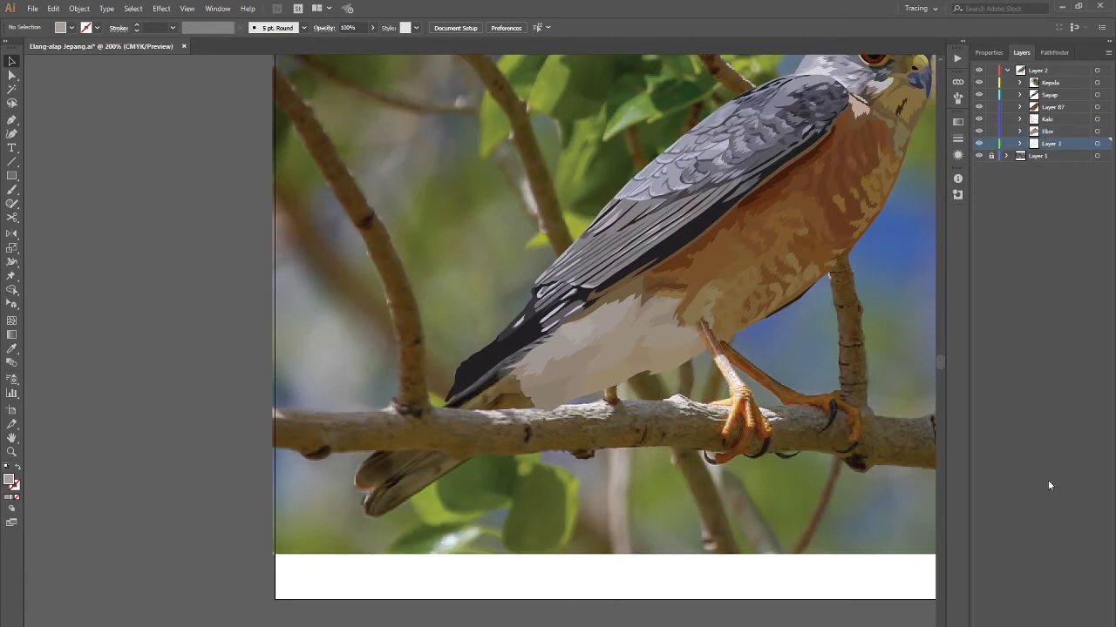
double_click(1054, 131)
type("Tungging")
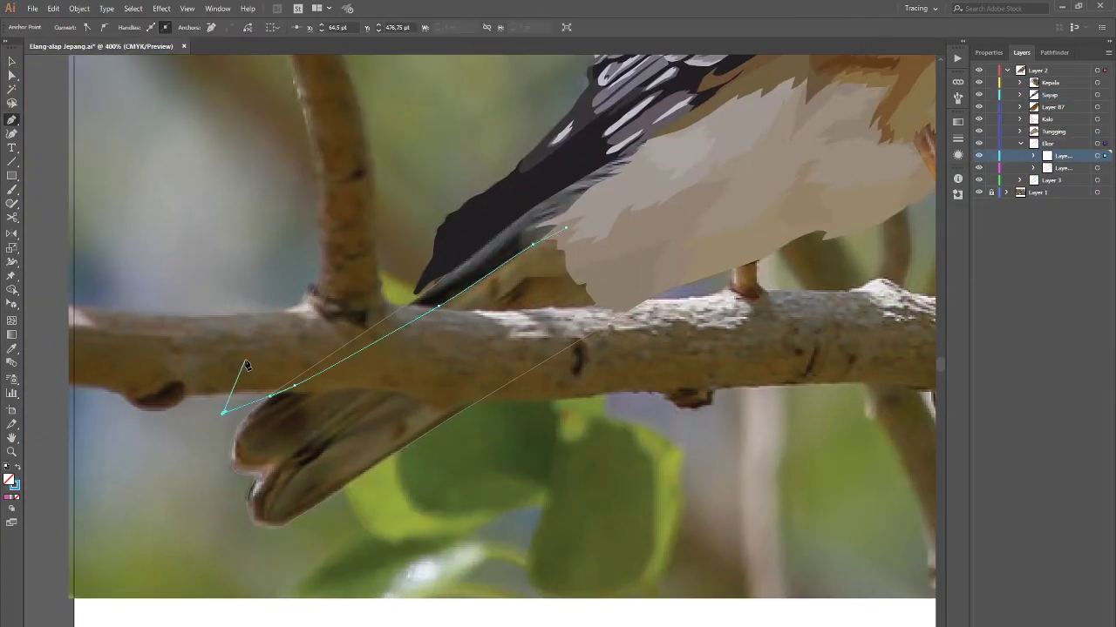
left_click(224, 405)
left_click(549, 284, "ctrl")
left_click(549, 283)
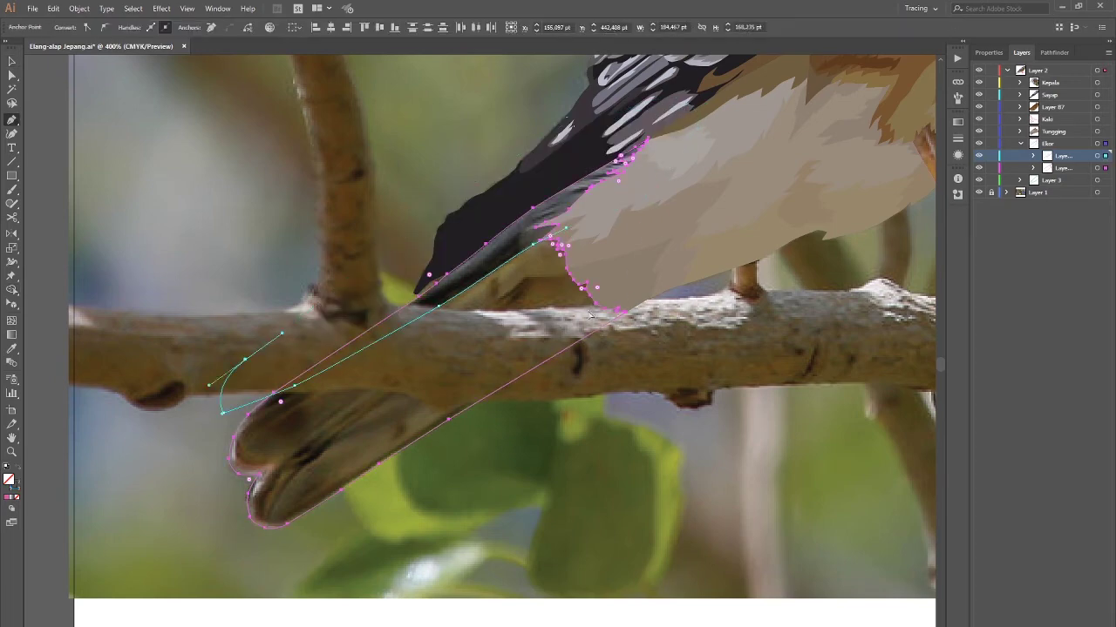
Step: Trace a closed Pen outline around the tail
key("p")
scroll(553, 261, "down", 2)
left_click(369, 355)
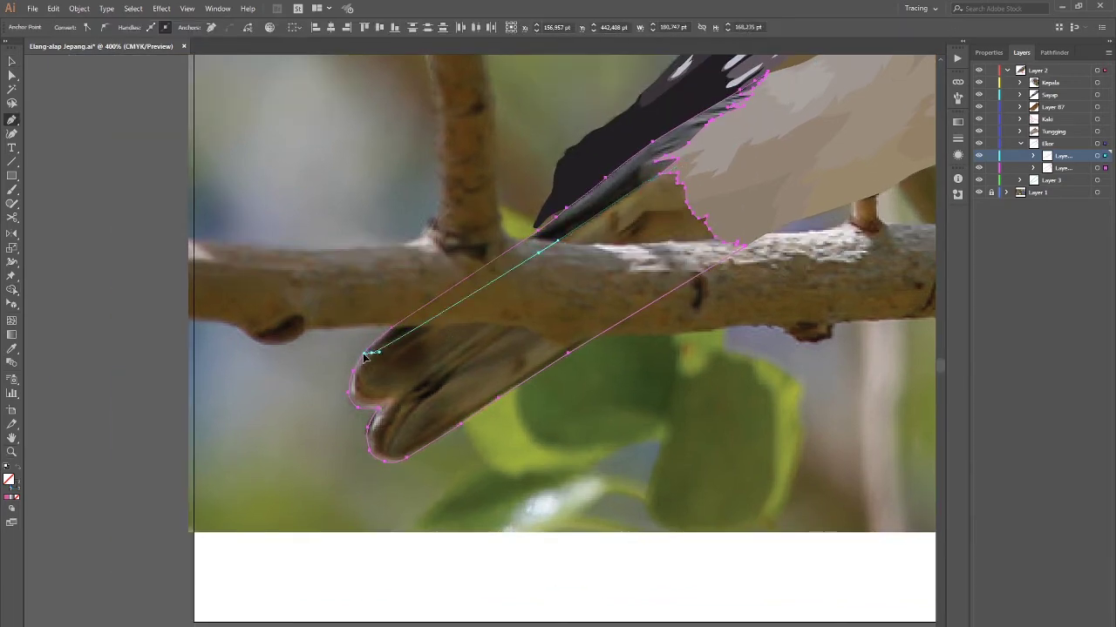
scroll(802, 82, "up", 1)
left_click(660, 396, "ctrl")
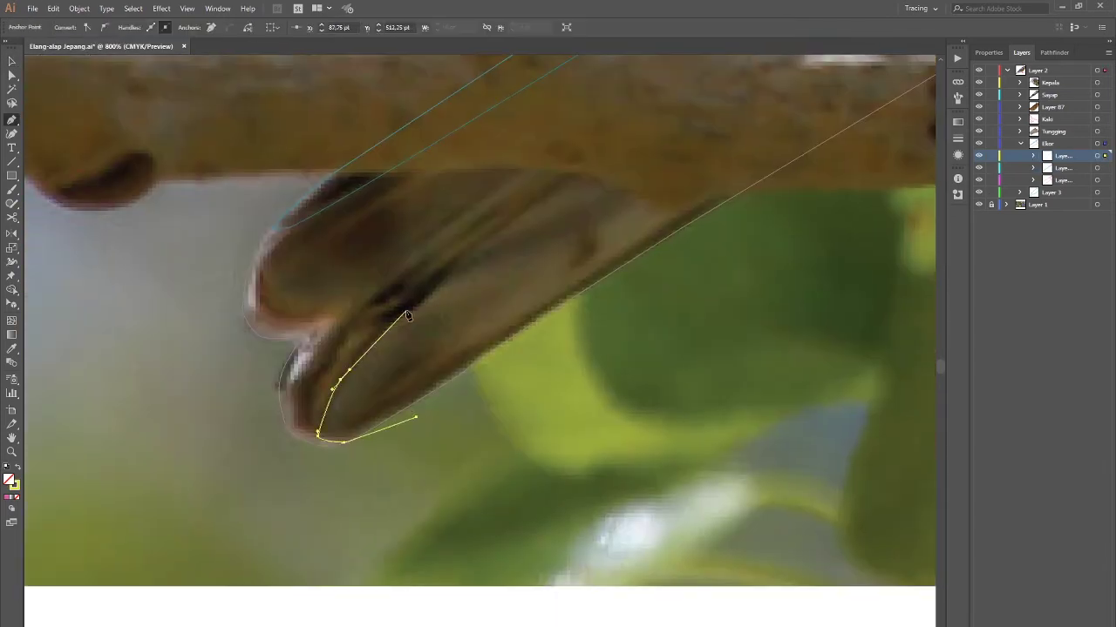
left_click(407, 316)
left_click(488, 228)
left_click(561, 172)
key("ctrl+minus")
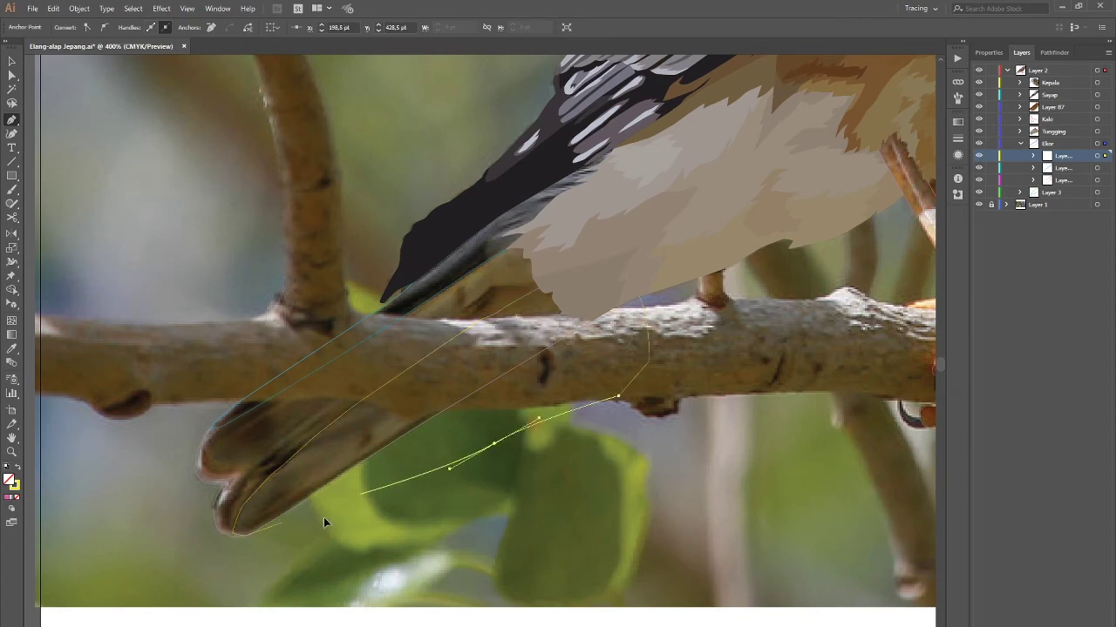
left_click(234, 533)
Step: Target the tail sublayer and check the tracing against the photo
key("v")
key("ctrl+shift+a")
key("ctrl+minus")
left_click(1054, 155)
key("p")
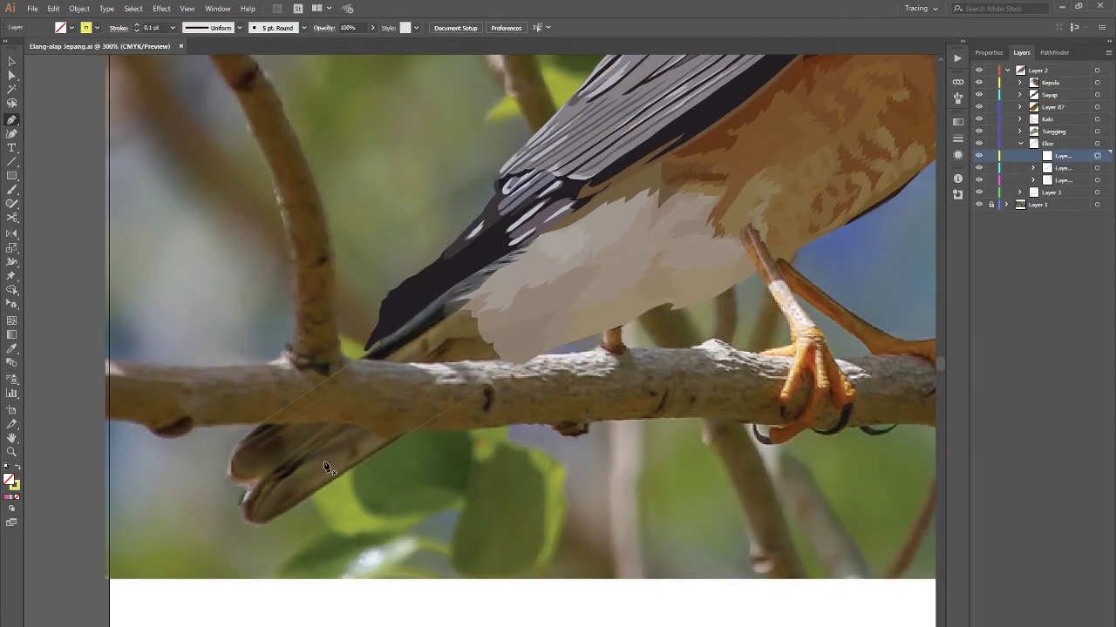
key("ctrl+1")
left_click(978, 70)
key("ctrl+plus")
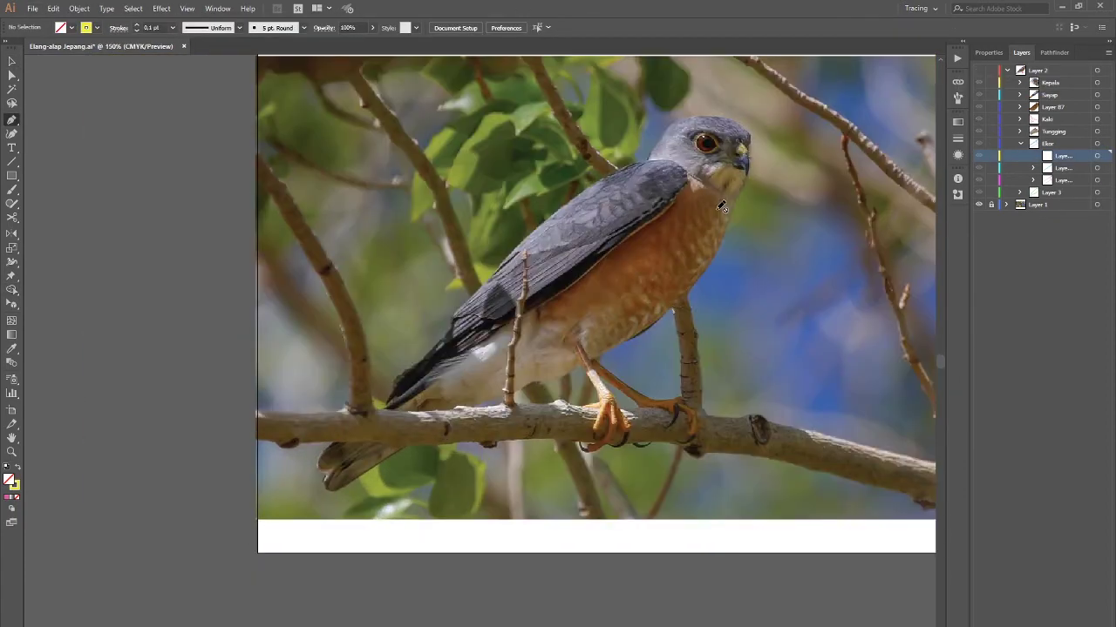
left_click(978, 70)
key("ctrl+plus")
key("ctrl+plus")
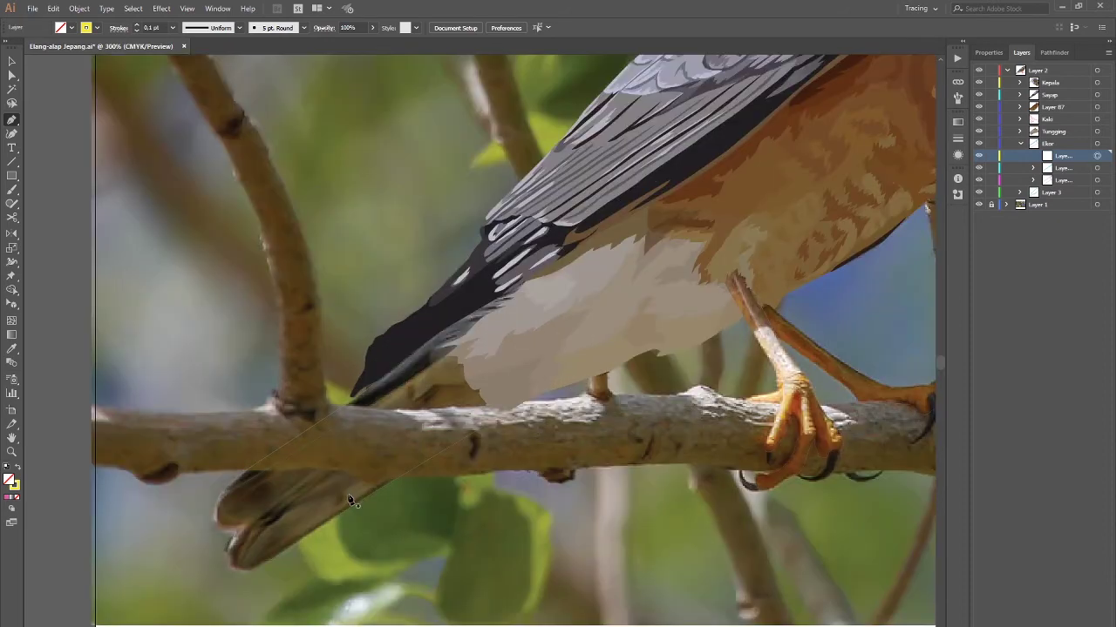
scroll(349, 501, "down", 2)
key("ctrl+plus")
Step: Trace a closed path along the upper tail feather
left_click(209, 383)
mouse_move(253, 405)
left_mouse_down()
mouse_move(348, 375)
mouse_move(567, 209)
left_mouse_up()
left_click(353, 372)
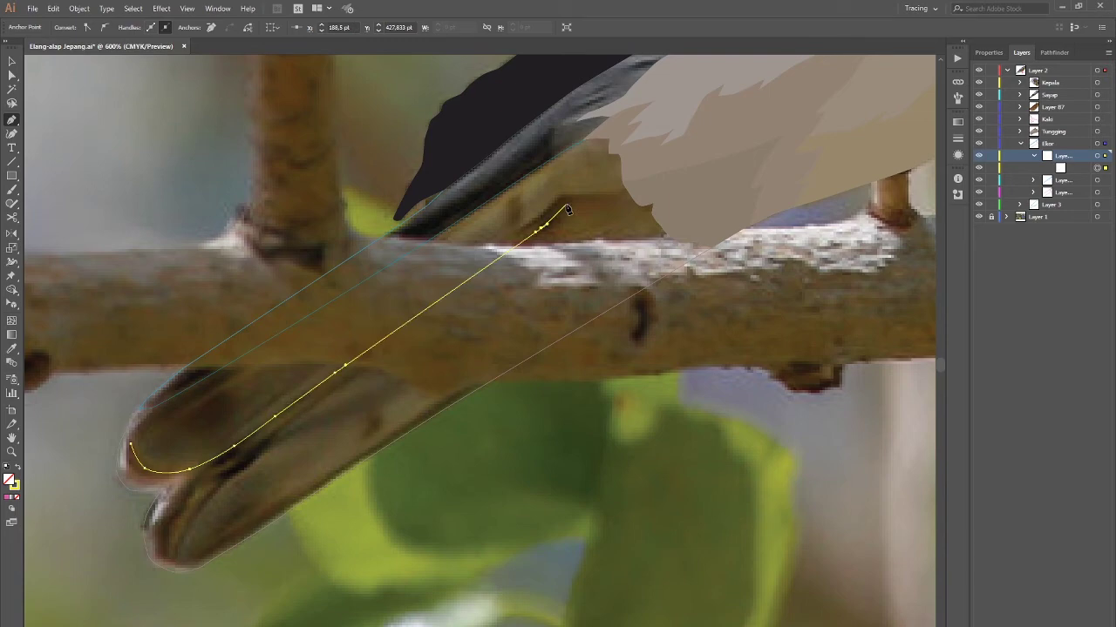
key("ctrl+plus")
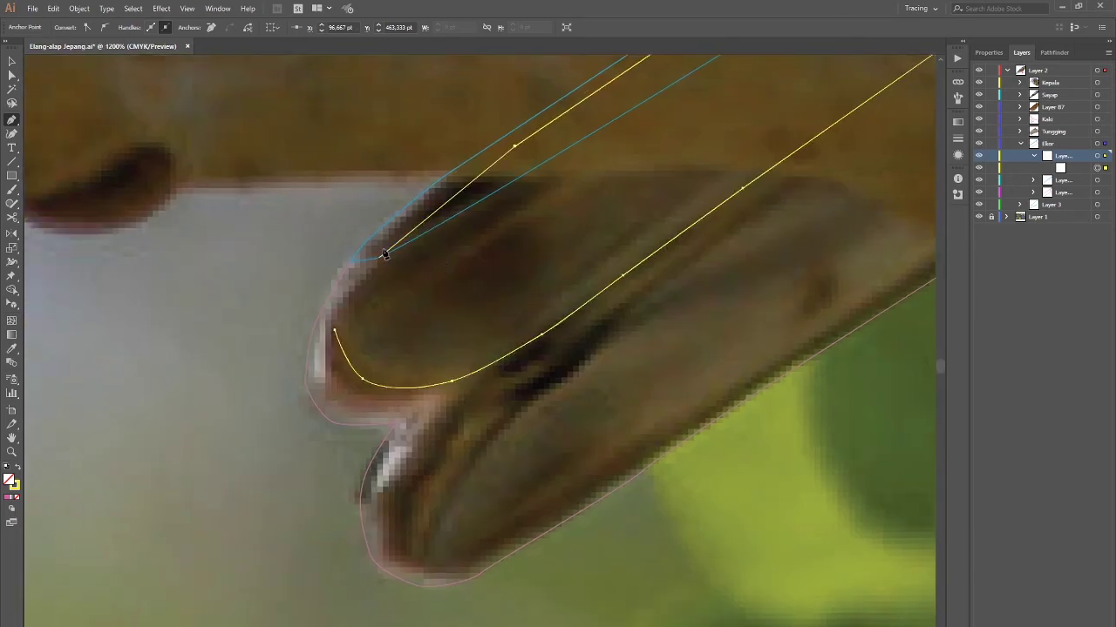
left_click(384, 254)
key("ctrl+minus")
key("ctrl+minus")
key("ctrl+minus")
key("shift+m")
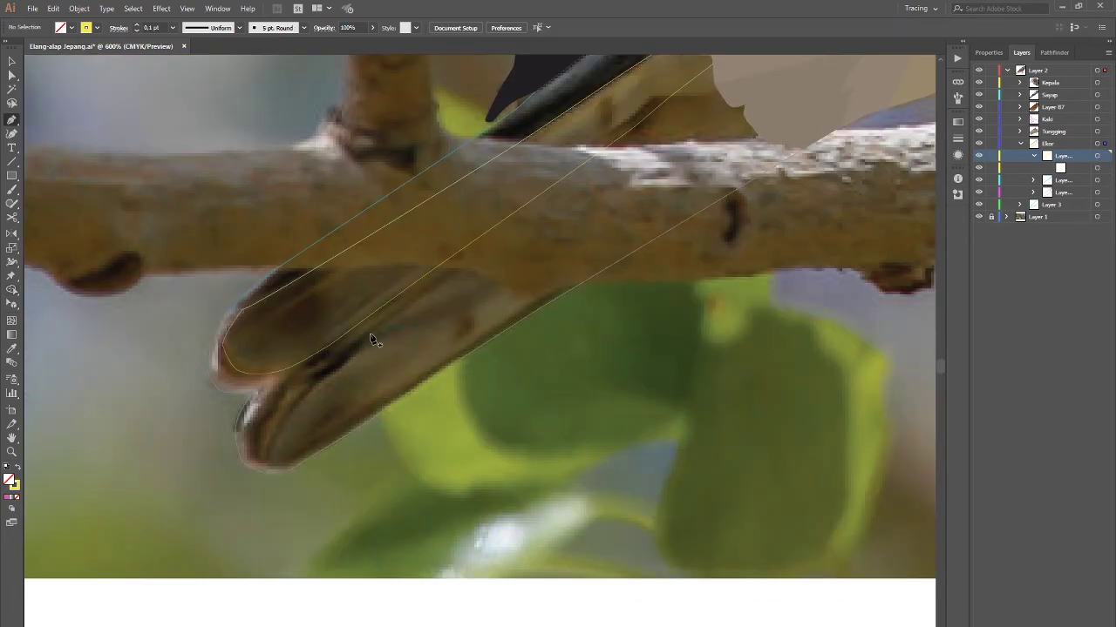
Step: Trace a closed curved path along the lower tail feather
left_click_drag(413, 341, 423, 334)
left_click_drag(602, 196, 617, 191)
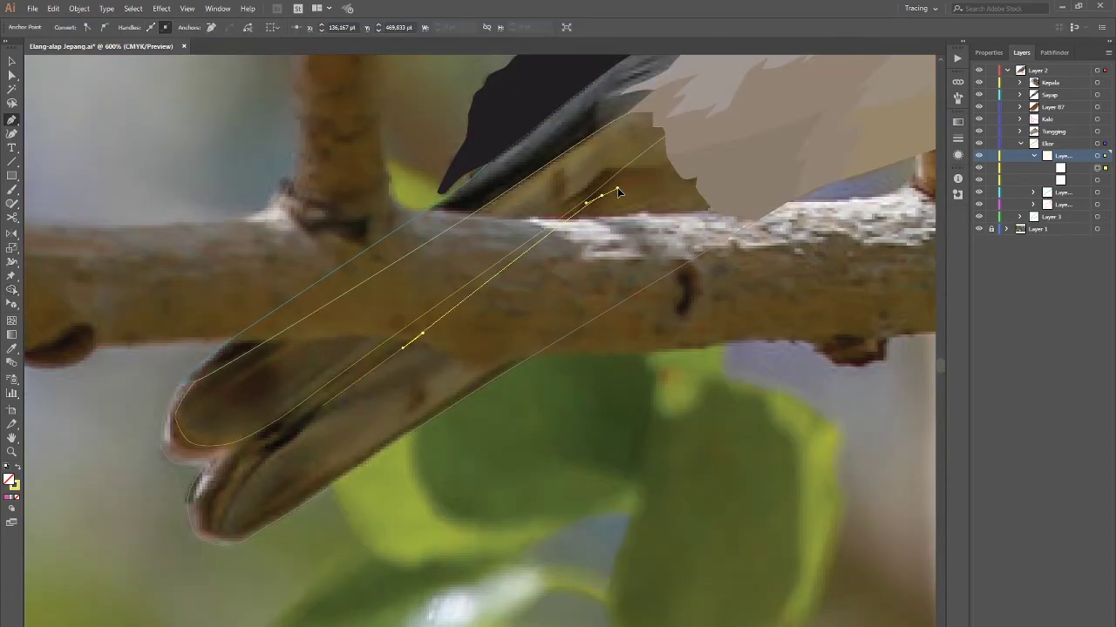
left_click_drag(819, 113, 833, 97)
left_click_drag(548, 418, 596, 358)
left_click_drag(363, 427, 381, 427)
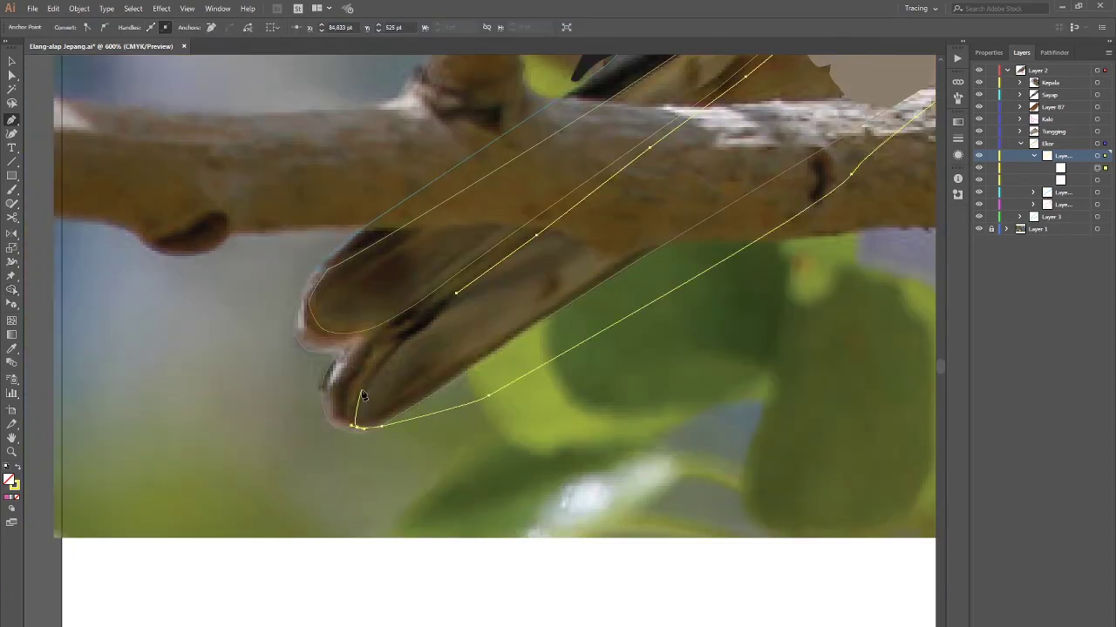
left_click(456, 293)
key("shift+m")
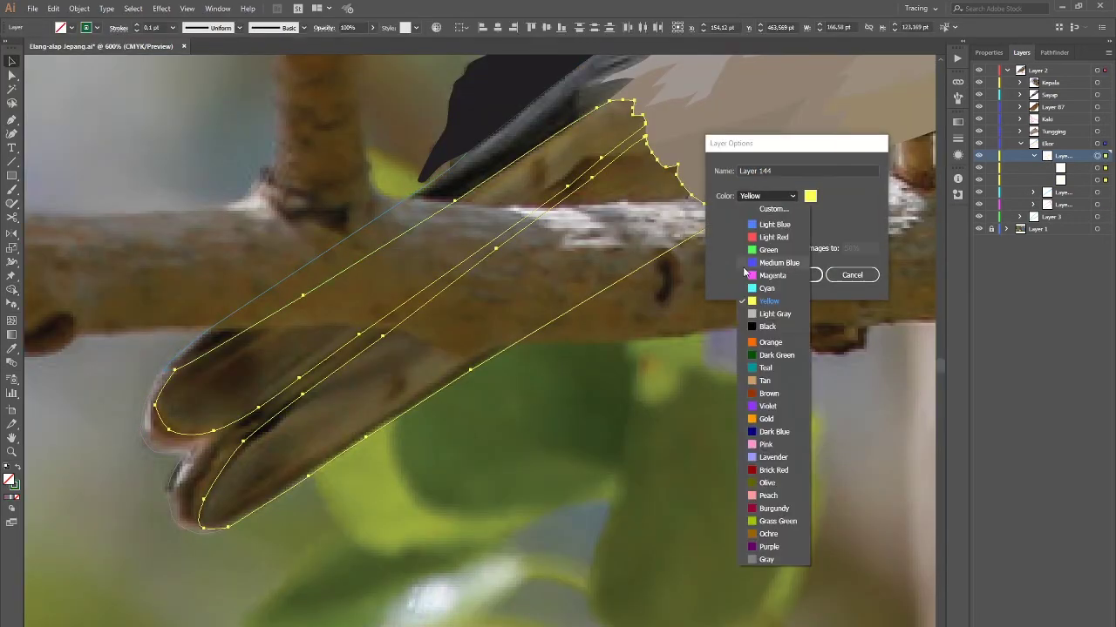
Step: Set the stroke colour to pink from the Swatches dropdown
key("ctrl+0")
scroll(610, 392, "up", 5)
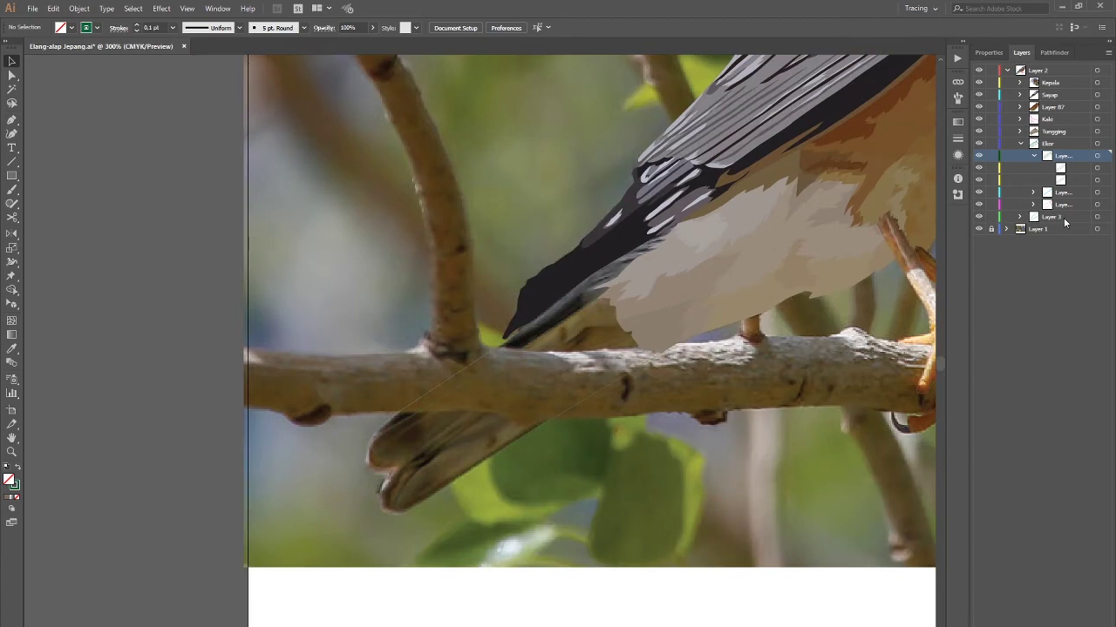
key("p")
scroll(511, 406, "up", 3)
scroll(426, 505, "down", 2)
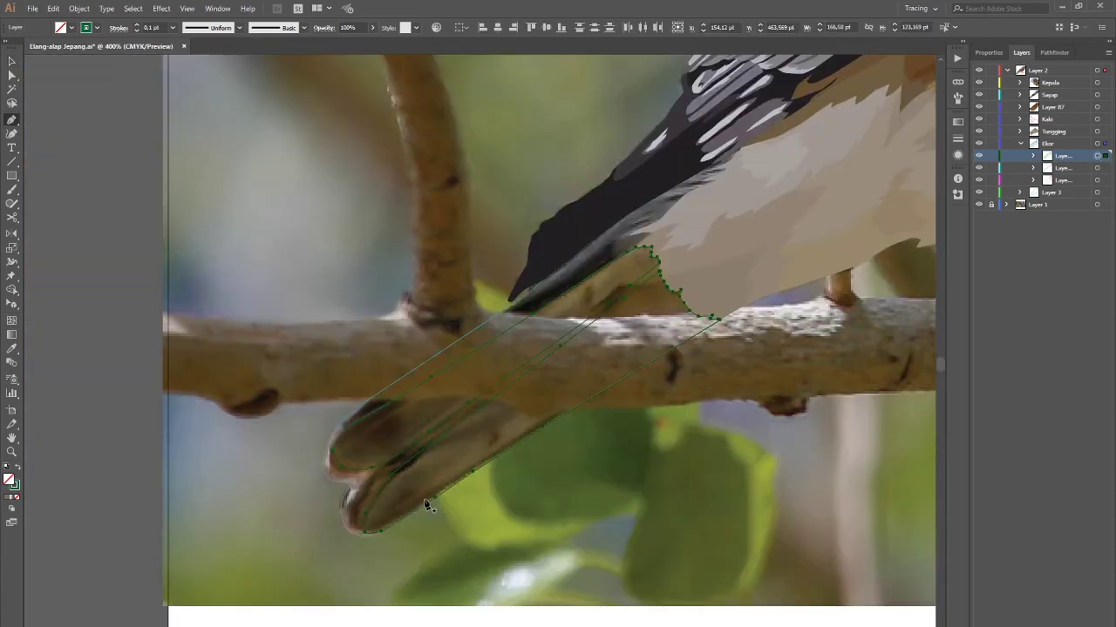
left_click(426, 505)
left_click(71, 27)
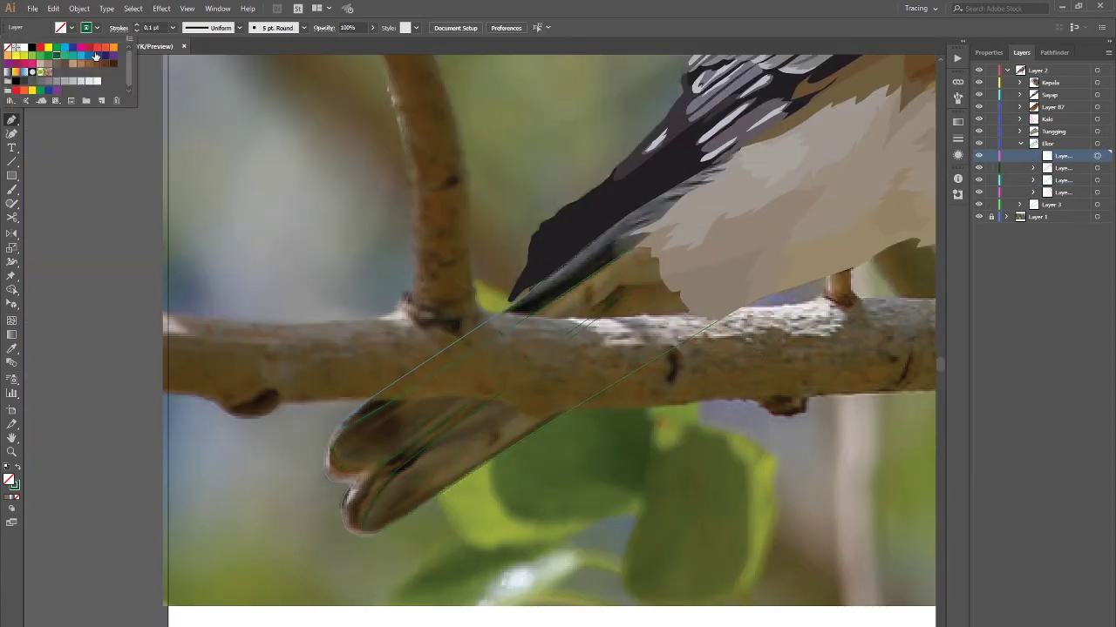
left_click(96, 55)
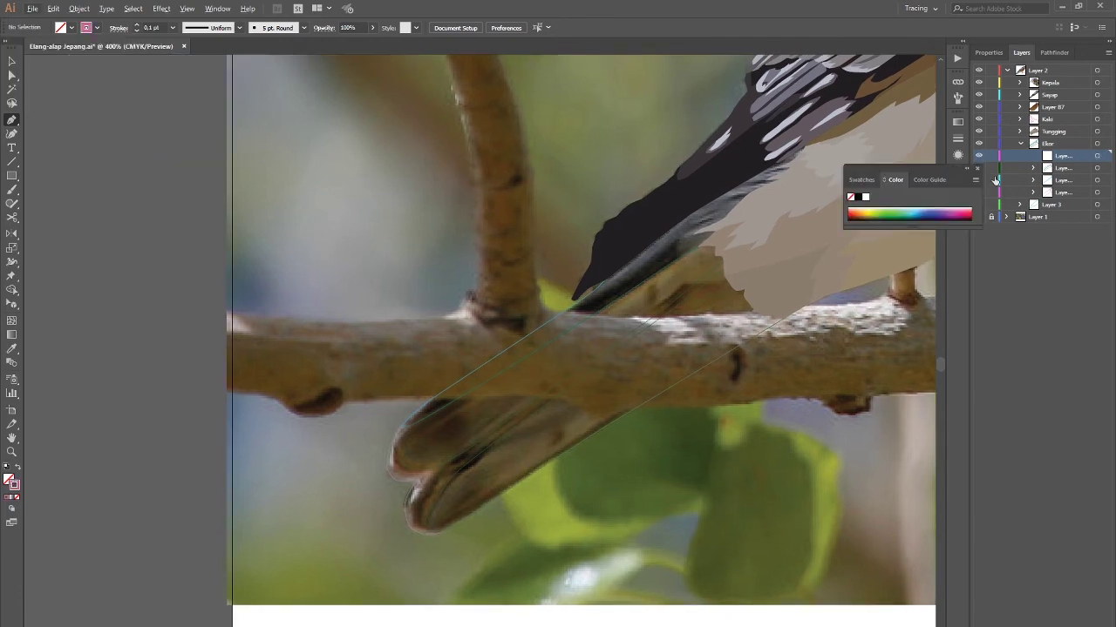
Step: Trace the dark stripe along the lower tail feather with Pen anchors
scroll(395, 541, "up", 2)
scroll(395, 540, "up", 2)
left_click(381, 540)
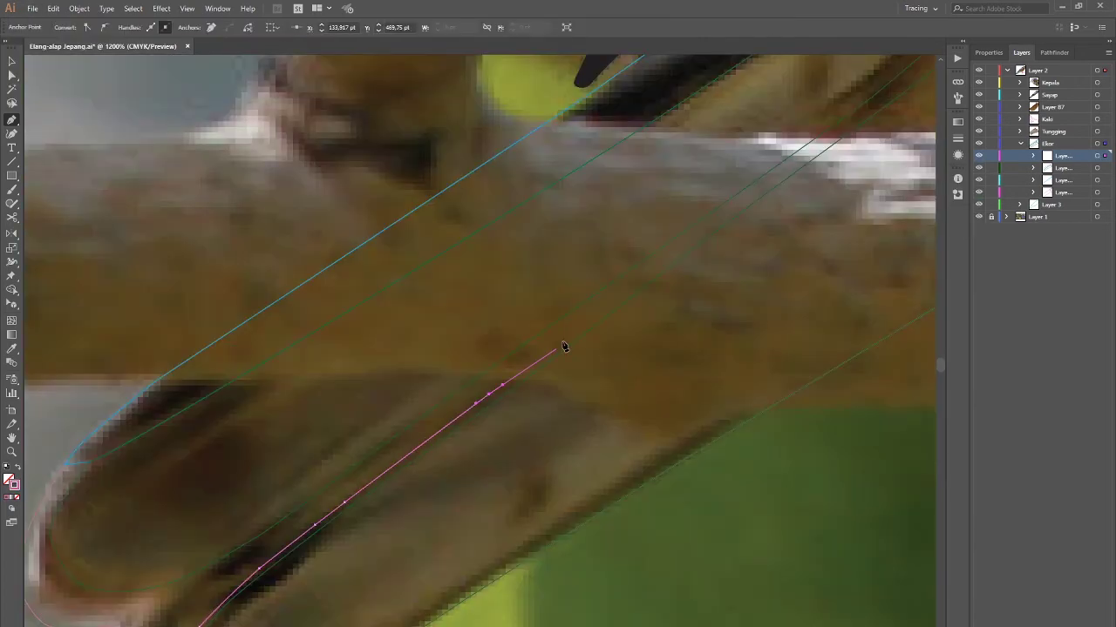
scroll(563, 347, "down", 2)
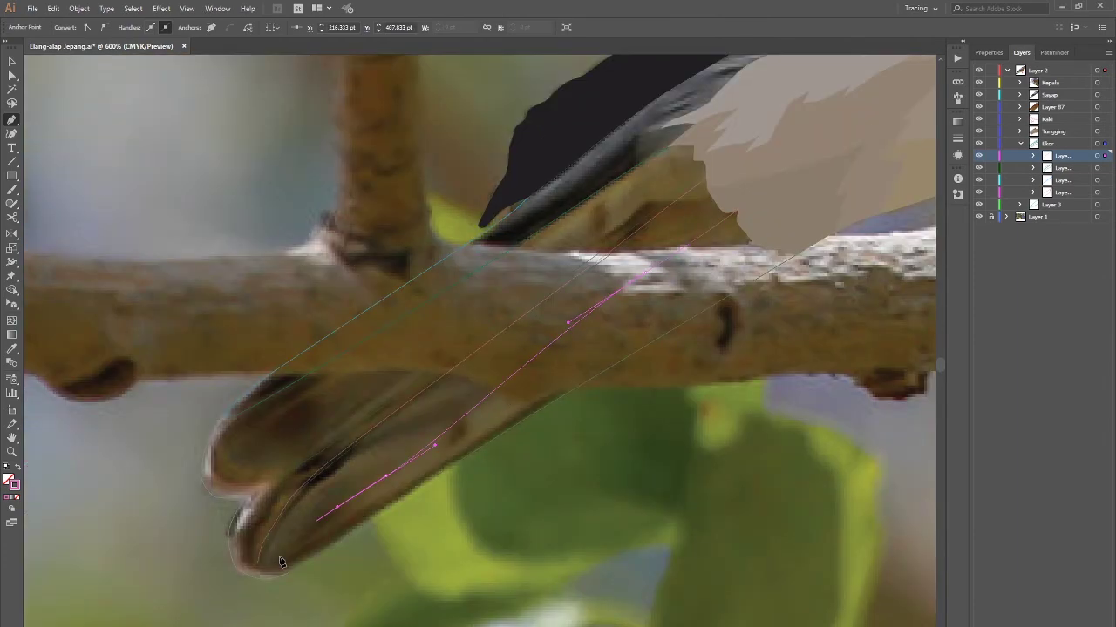
key("v")
scroll(403, 504, "up", 3)
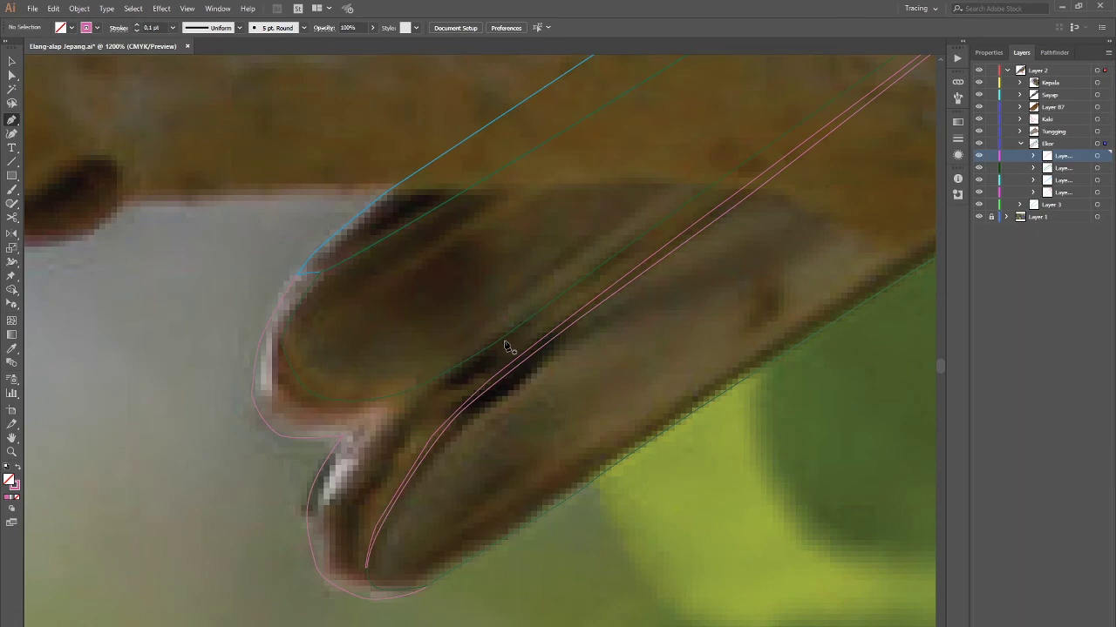
left_click(678, 204)
left_click(583, 284)
left_click(440, 394)
left_click(416, 421)
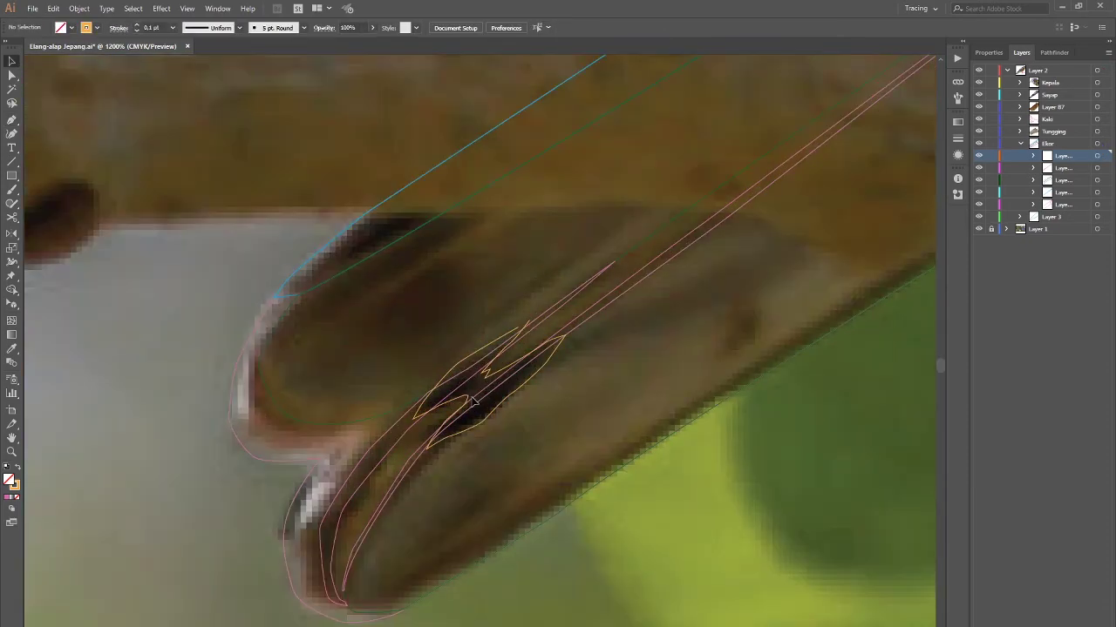
Step: Select the spiky feather path and begin an orange path along the feather edge near the wing
scroll(473, 397, "down", 2)
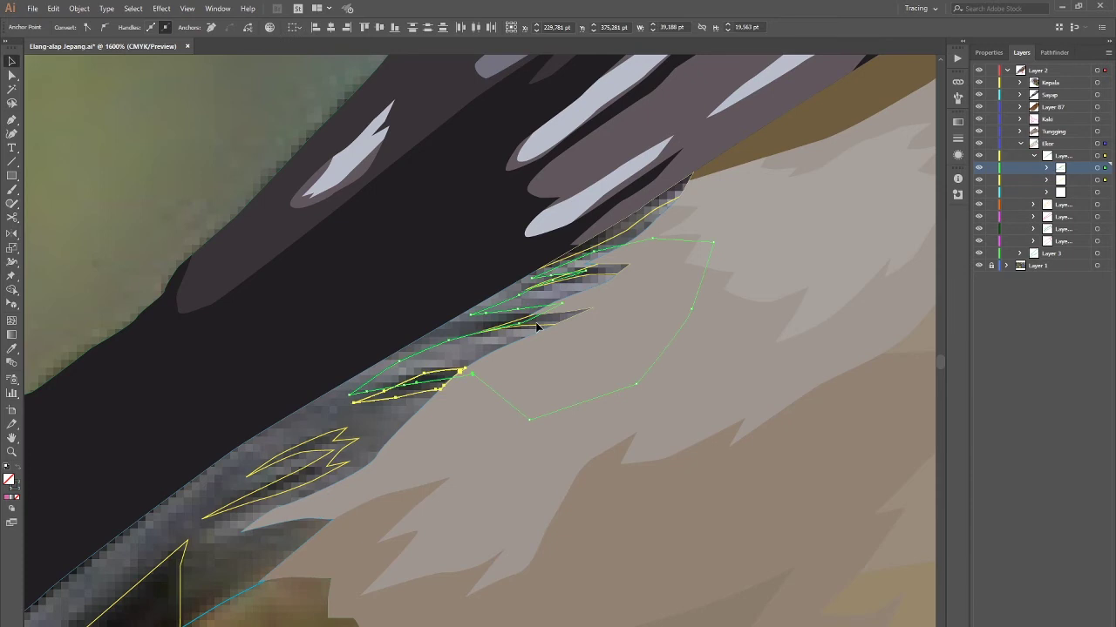
left_click(493, 311)
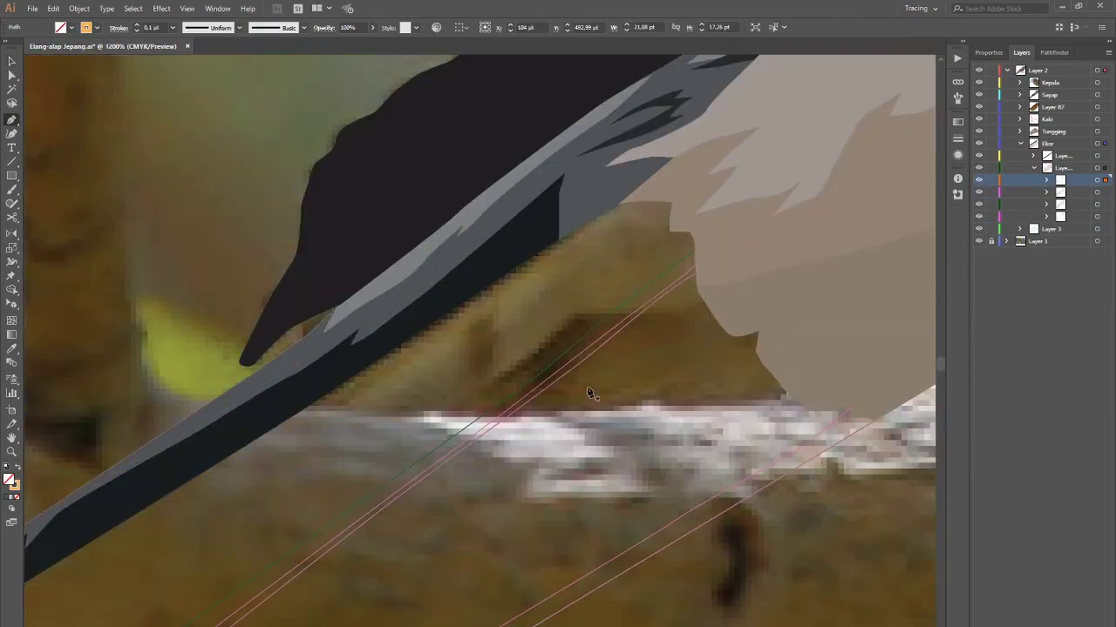
left_click(581, 314)
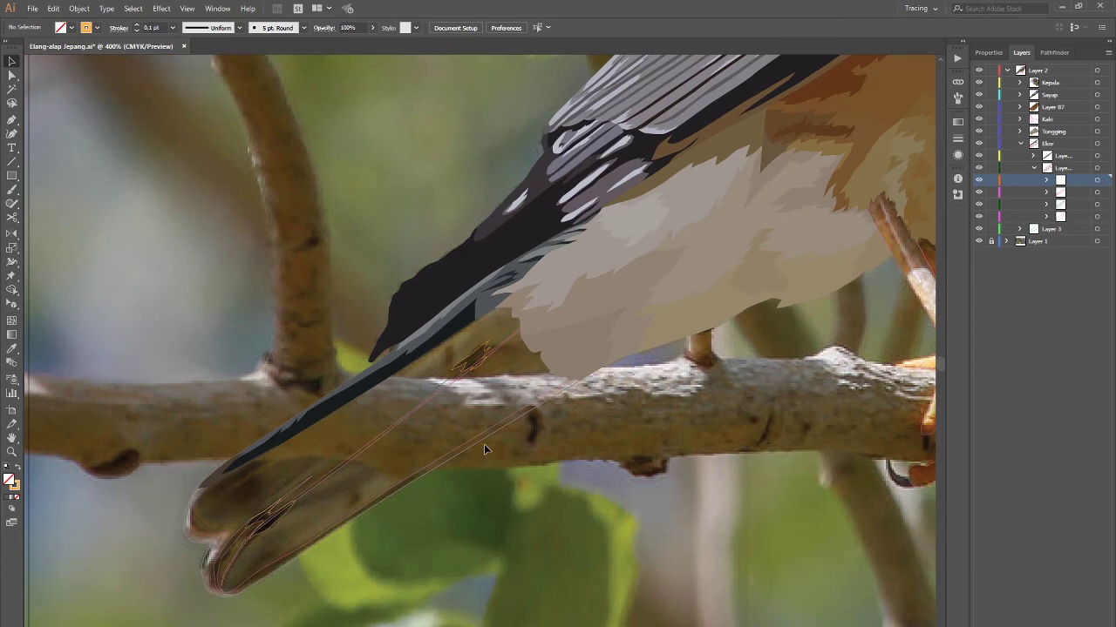
Step: Change the stroke colour and Pen-trace a new outline around the tail tip notch
left_click(484, 448)
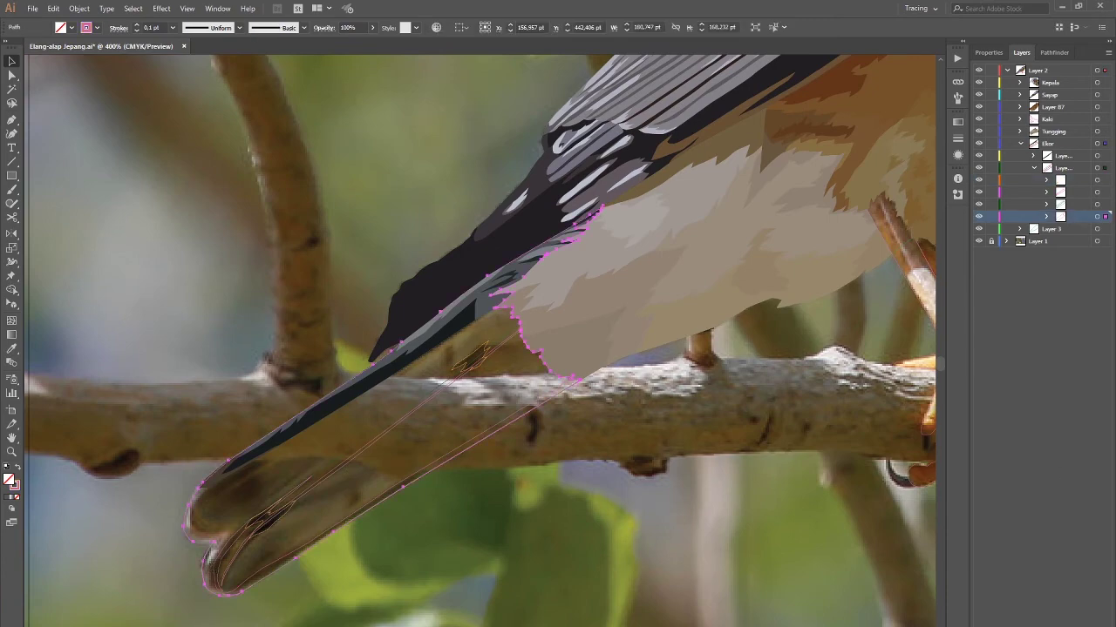
double_click(14, 483)
key("Return")
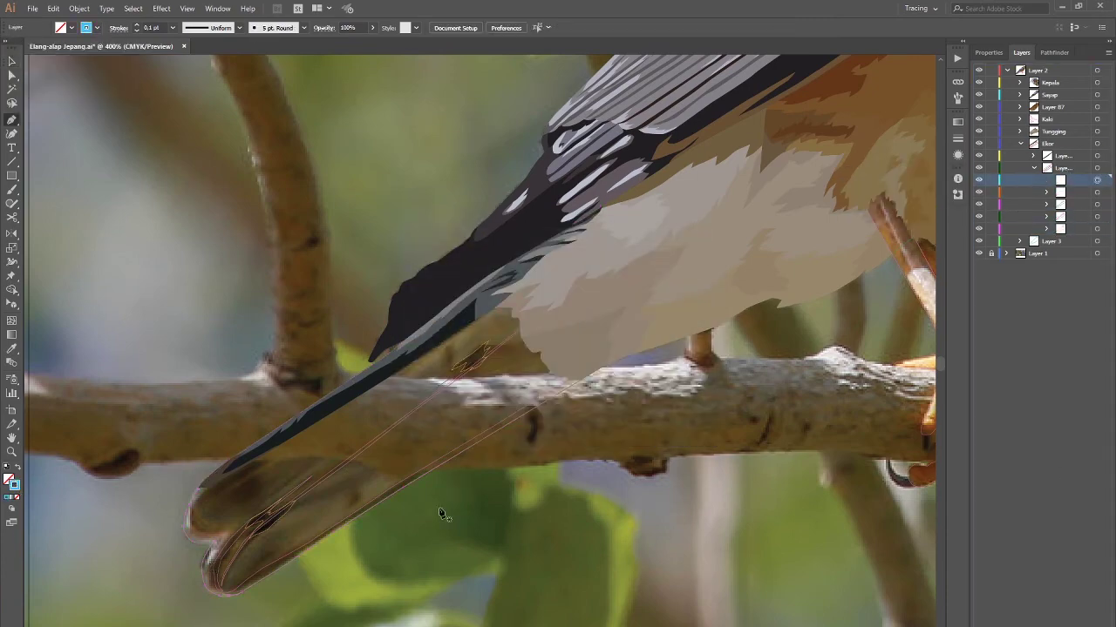
scroll(304, 424, "up", 5)
key("p")
left_click(288, 519)
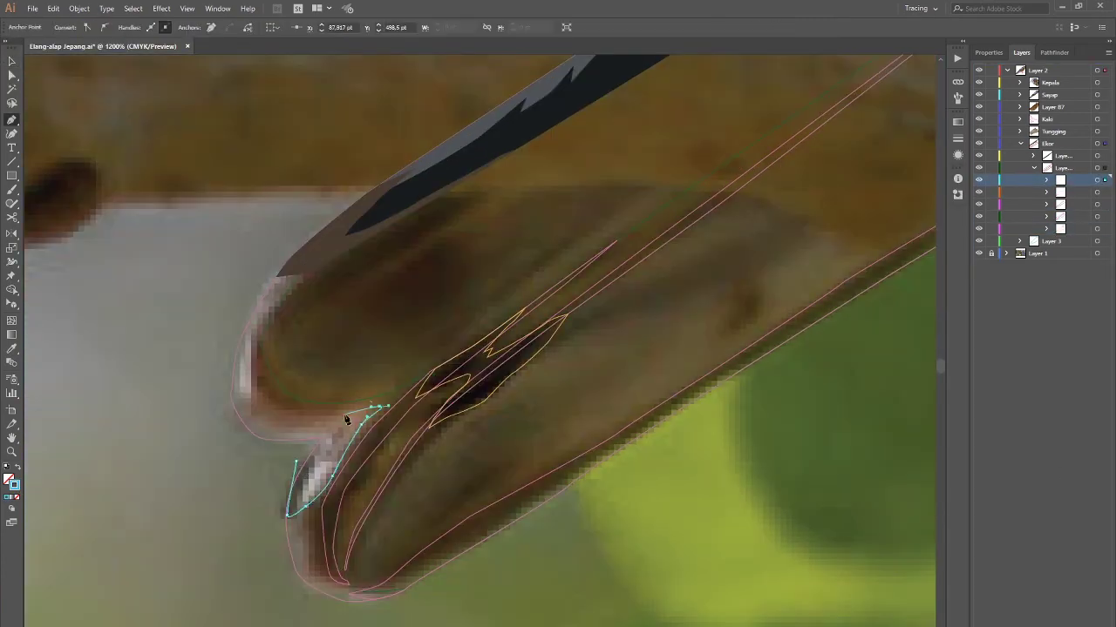
left_click(329, 416)
left_click(259, 437)
left_click(231, 392)
left_click(290, 262)
key("v")
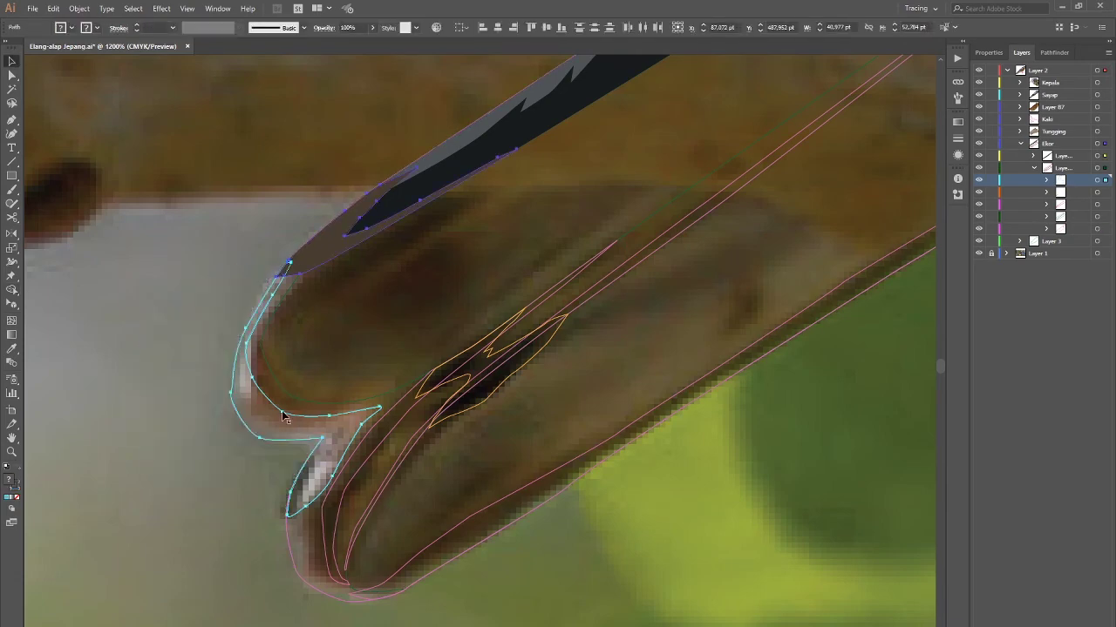
Step: Trace a zigzag shading path across the tail tip
key("ctrl+shift+a")
scroll(286, 419, "down", 5)
scroll(287, 419, "up", 1)
key("p")
scroll(450, 410, "up", 4)
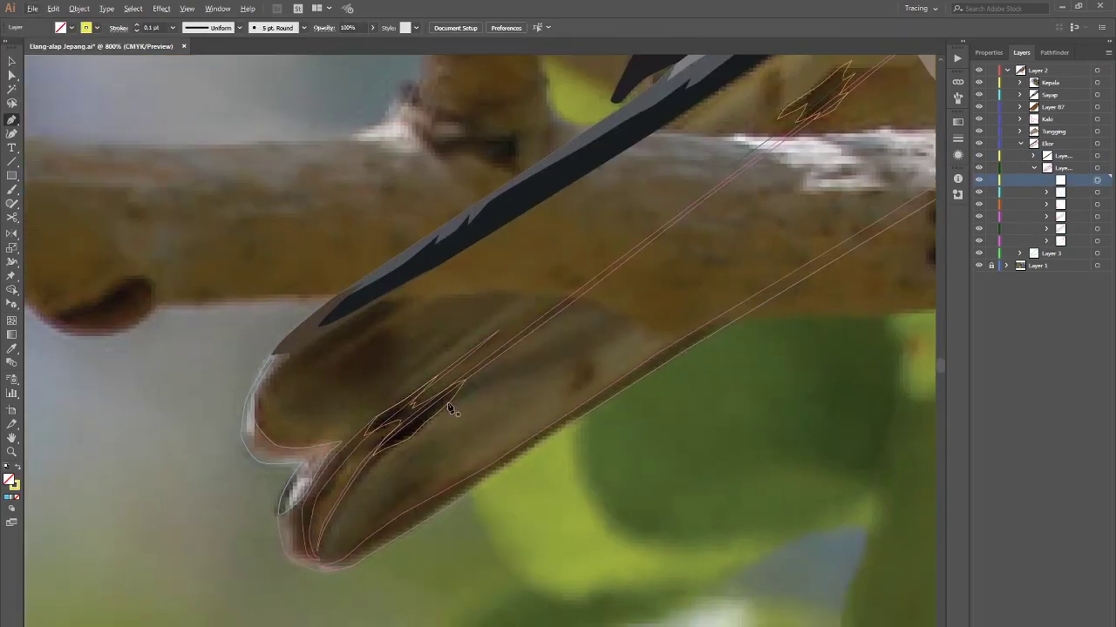
scroll(450, 410, "up", 2)
left_click(502, 333)
left_click(384, 431)
left_click(233, 441)
left_click(436, 247)
left_click(332, 342)
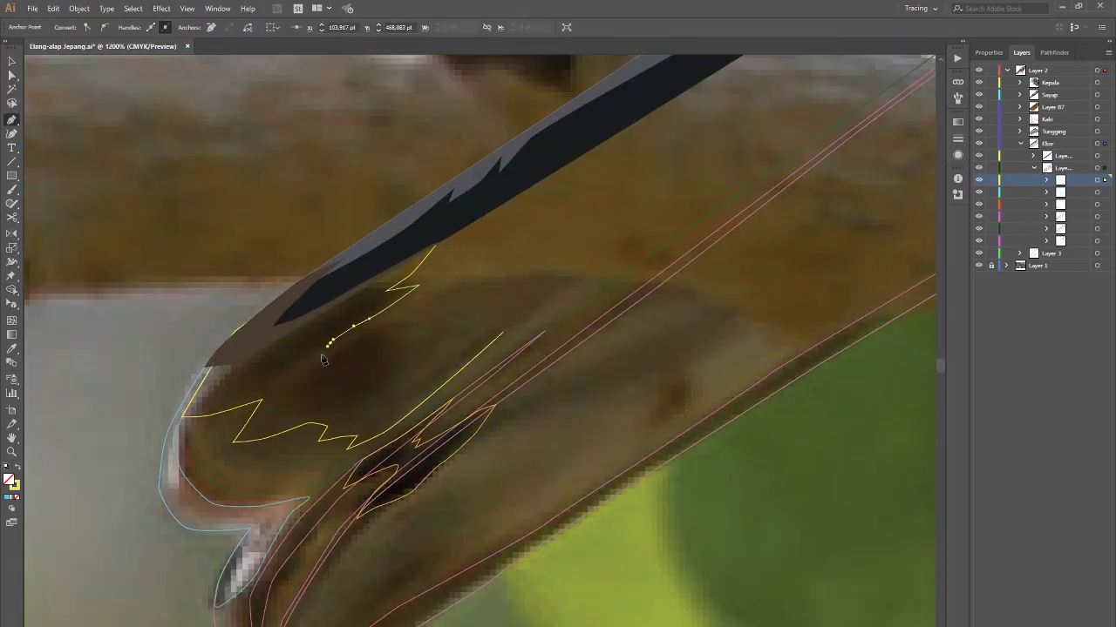
Step: Outline a closed zigzag shading shape over the lower tail feathers
scroll(331, 387, "down", 3)
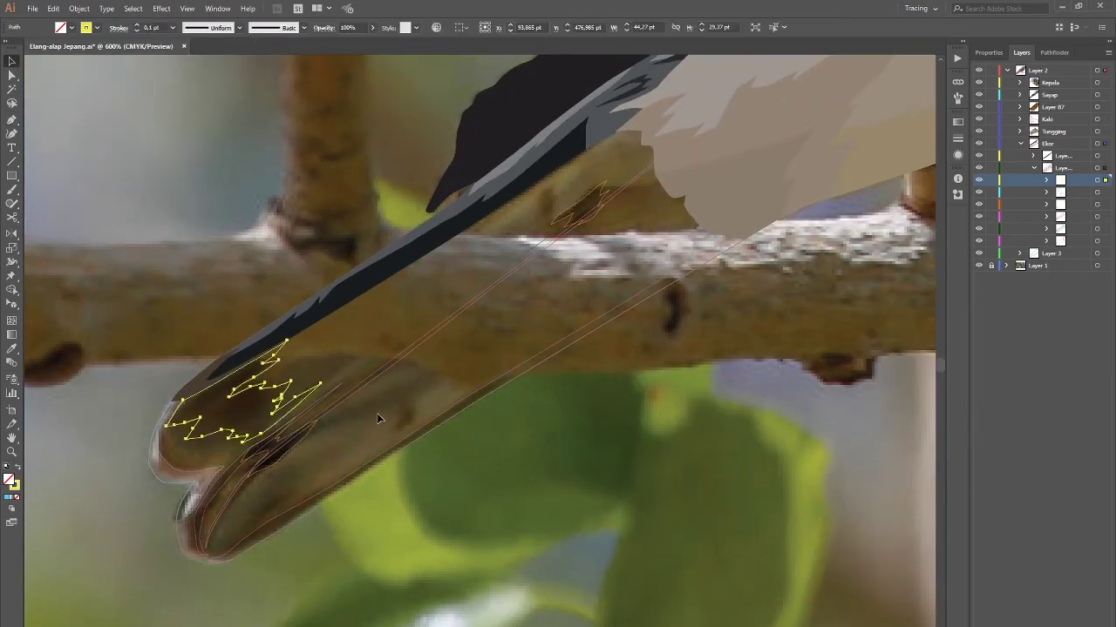
scroll(379, 419, "up", 3)
left_click(241, 478)
left_click(185, 542)
left_click(156, 601)
left_click(210, 601)
left_click(393, 434)
left_click(338, 386)
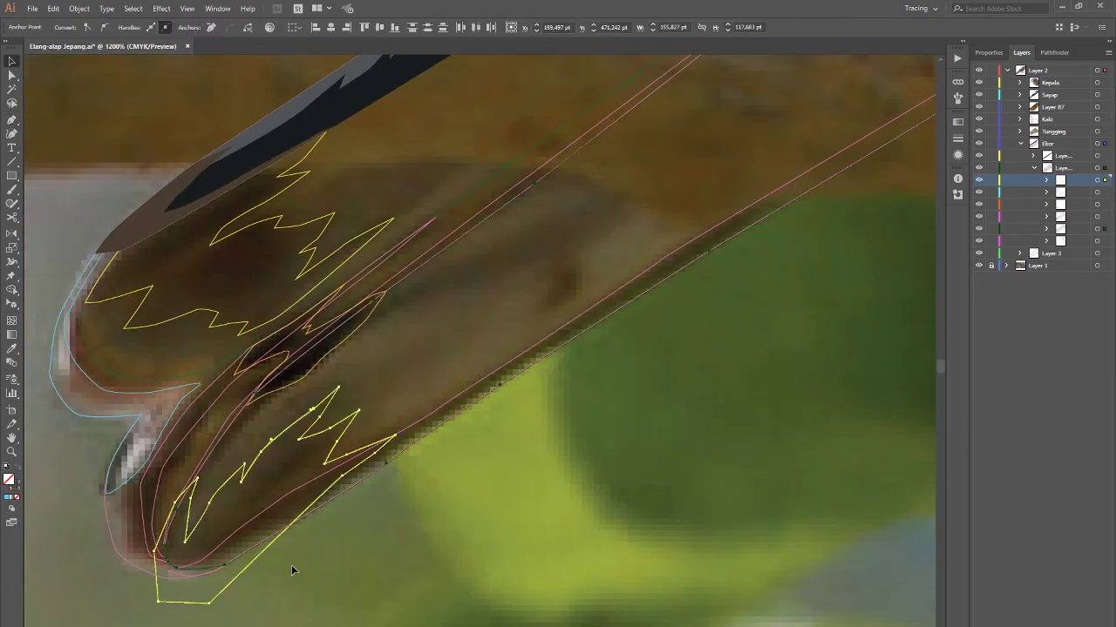
key("v")
Step: Check the photo underneath, then trace a long curved shading spike along the tail
scroll(207, 572, "down", 3)
key("p")
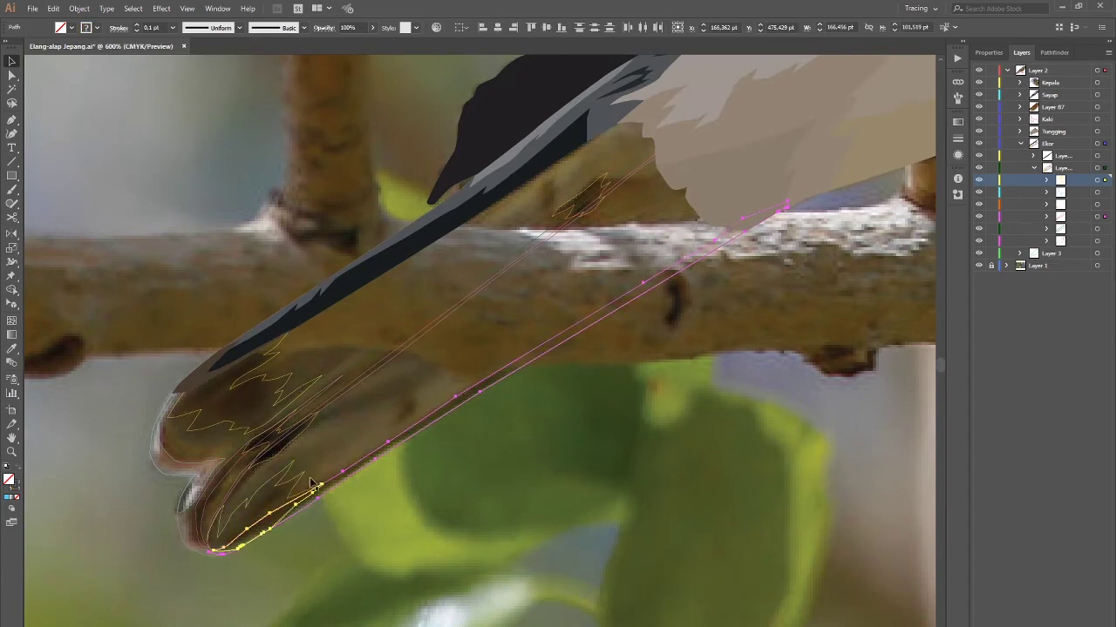
scroll(401, 470, "down", 2)
left_click(978, 71)
left_click(979, 70)
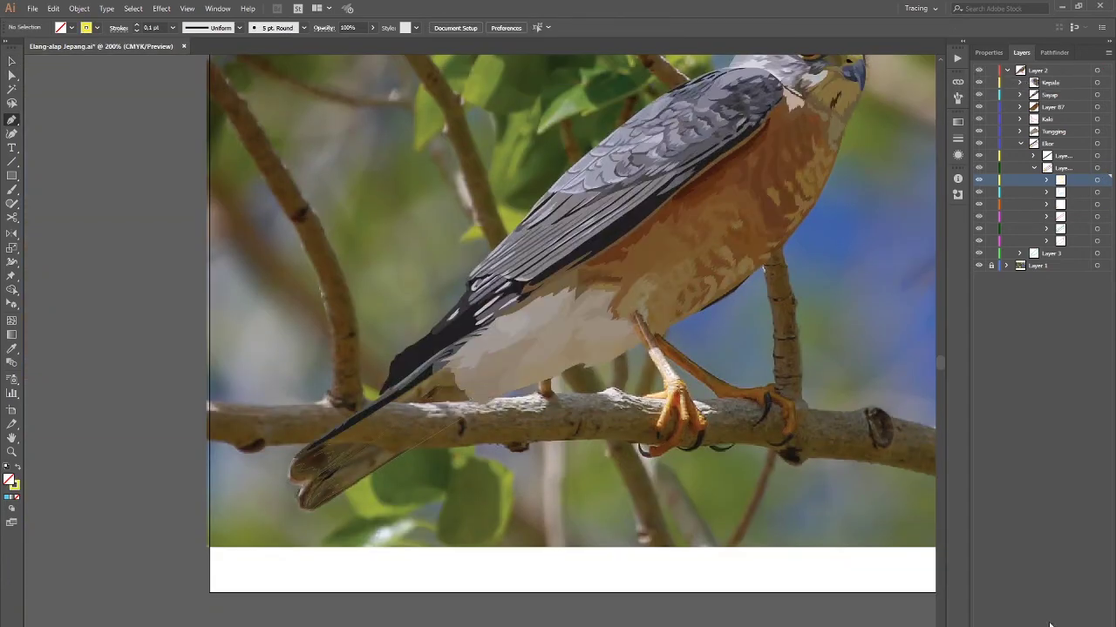
scroll(351, 488, "up", 3)
left_click_drag(378, 398, 390, 394)
left_click(547, 327)
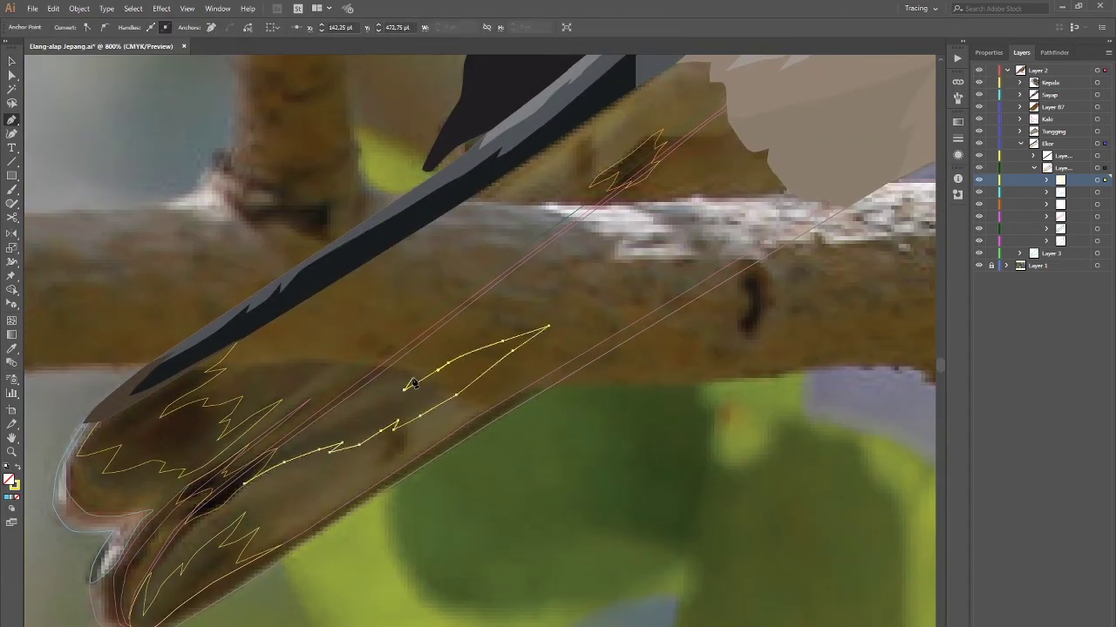
left_click(279, 448)
left_click(249, 473)
key("v")
Step: Add a new sublayer for the tail markings with its colour set to Dark Blue
key("ctrl+minus")
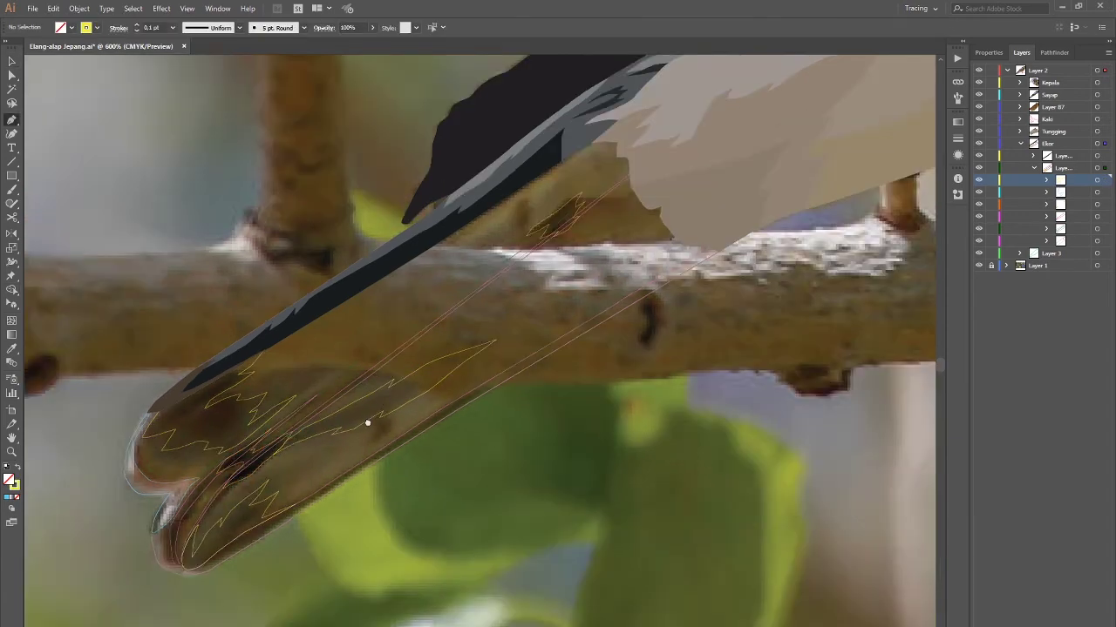
key("ctrl+l")
double_click(1080, 180)
left_click(766, 195)
left_click(772, 435)
key("Return")
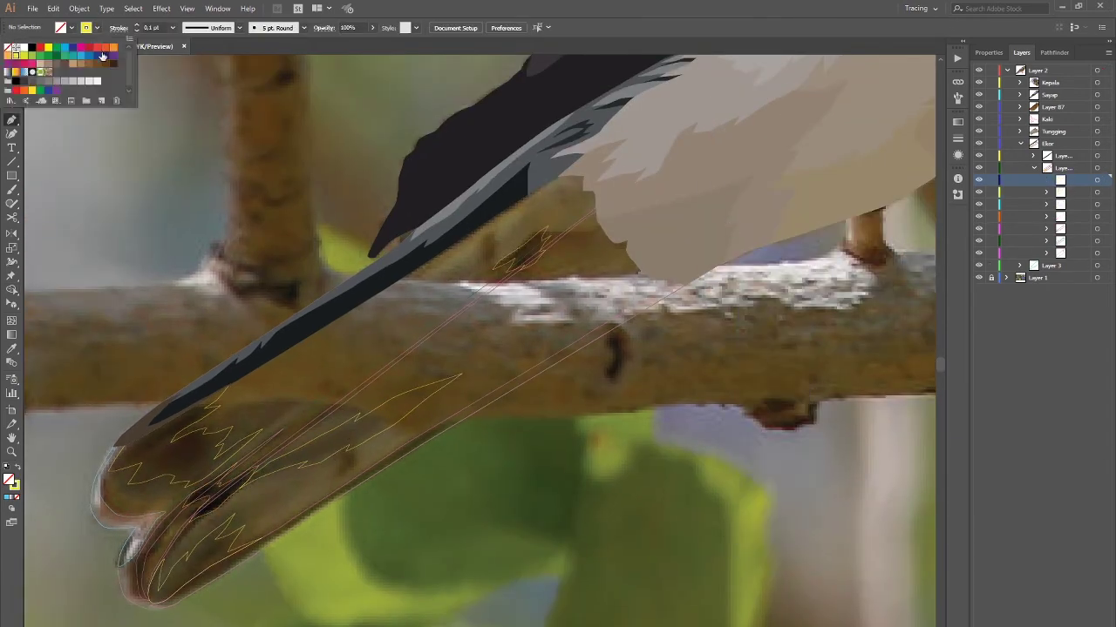
Step: Pen-trace two small bar markings on the tail
left_click(503, 264)
key("ctrl+plus")
scroll(554, 245, "down", 5)
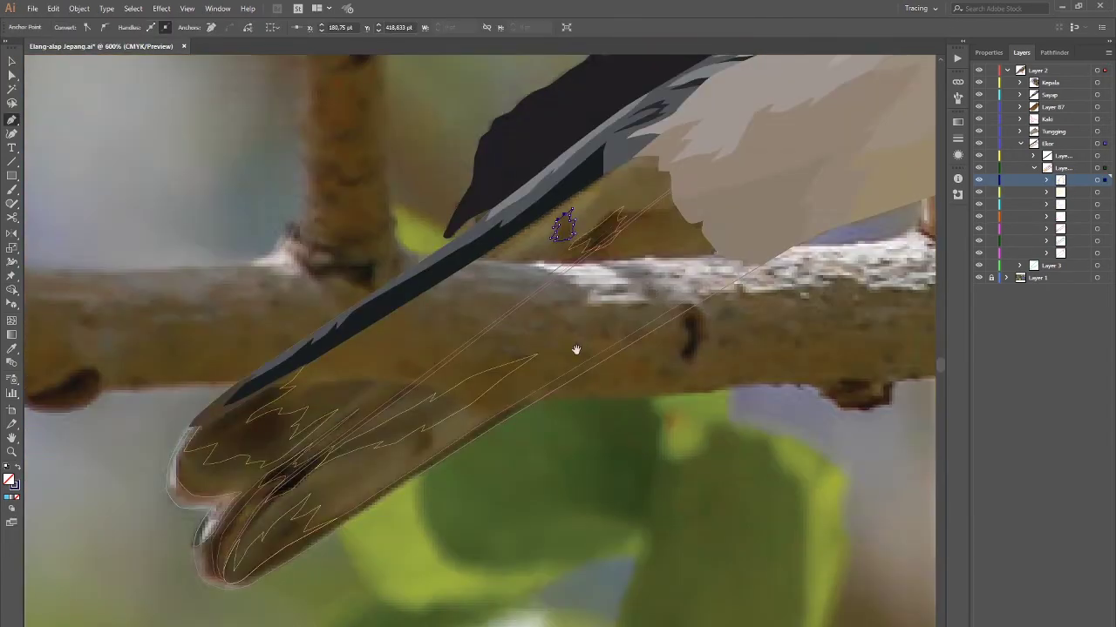
scroll(506, 311, "up", 6)
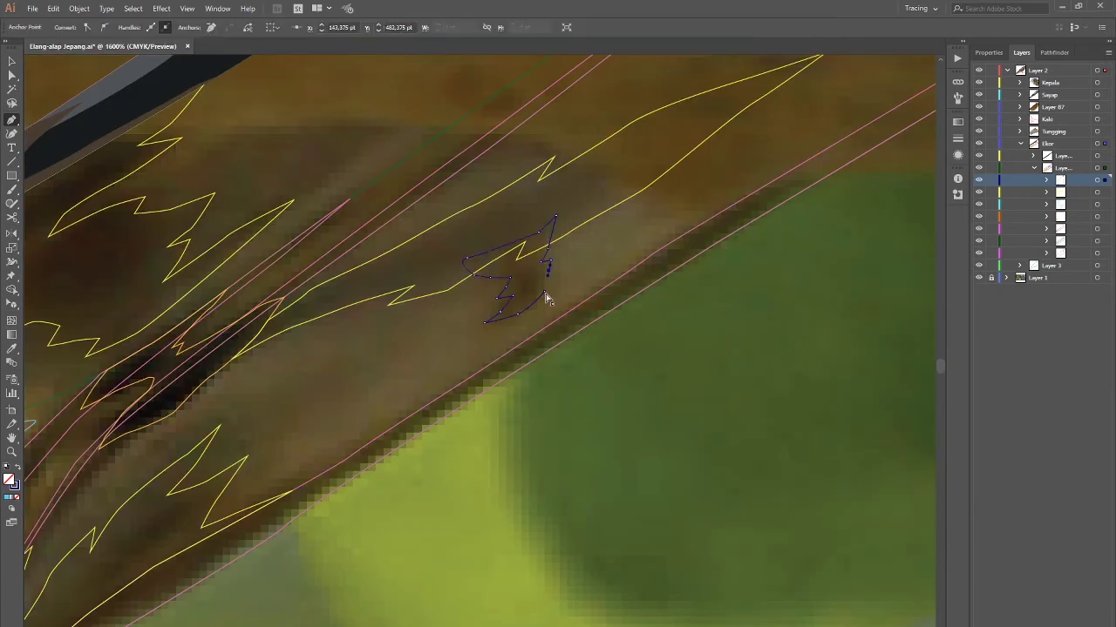
scroll(600, 297, "down", 5)
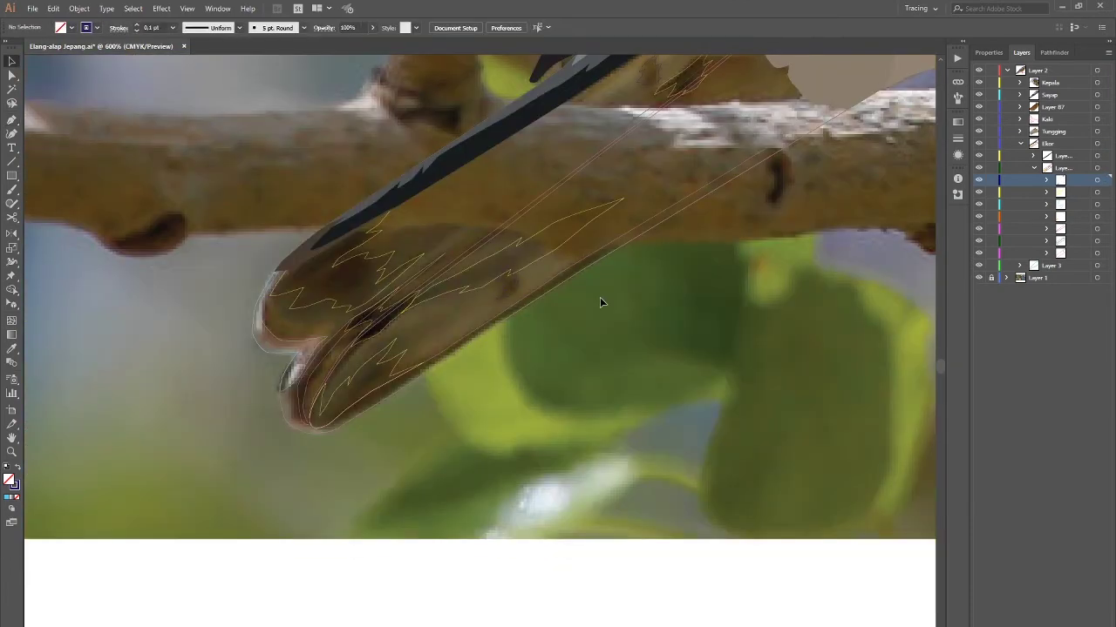
scroll(535, 368, "down", 2)
scroll(534, 368, "up", 5)
scroll(541, 385, "up", 1)
left_click(540, 347)
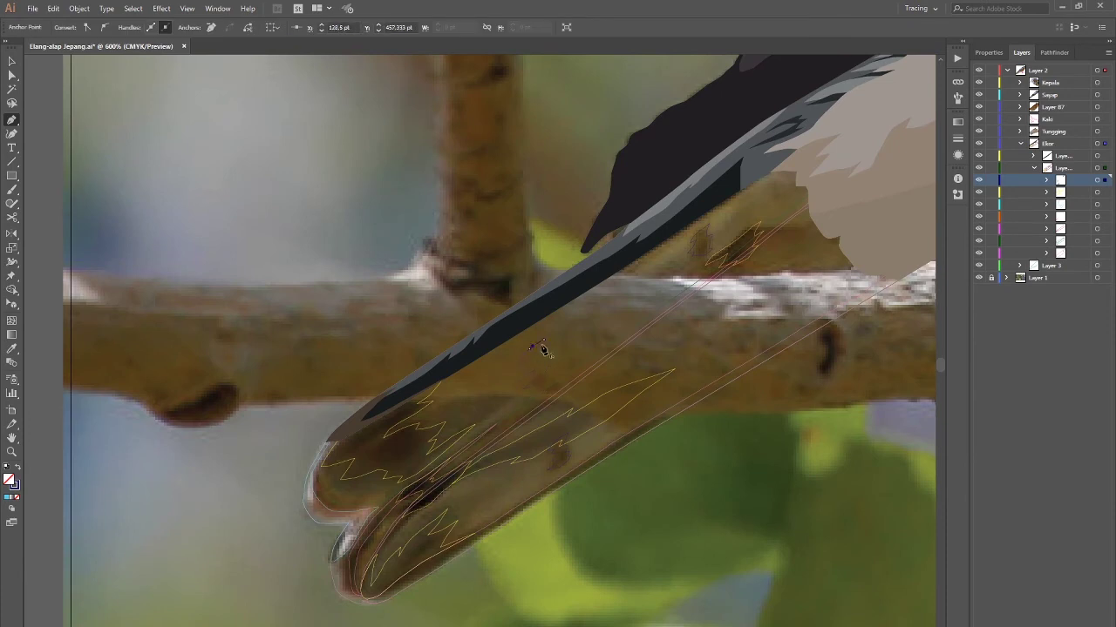
scroll(537, 327, "right", 2)
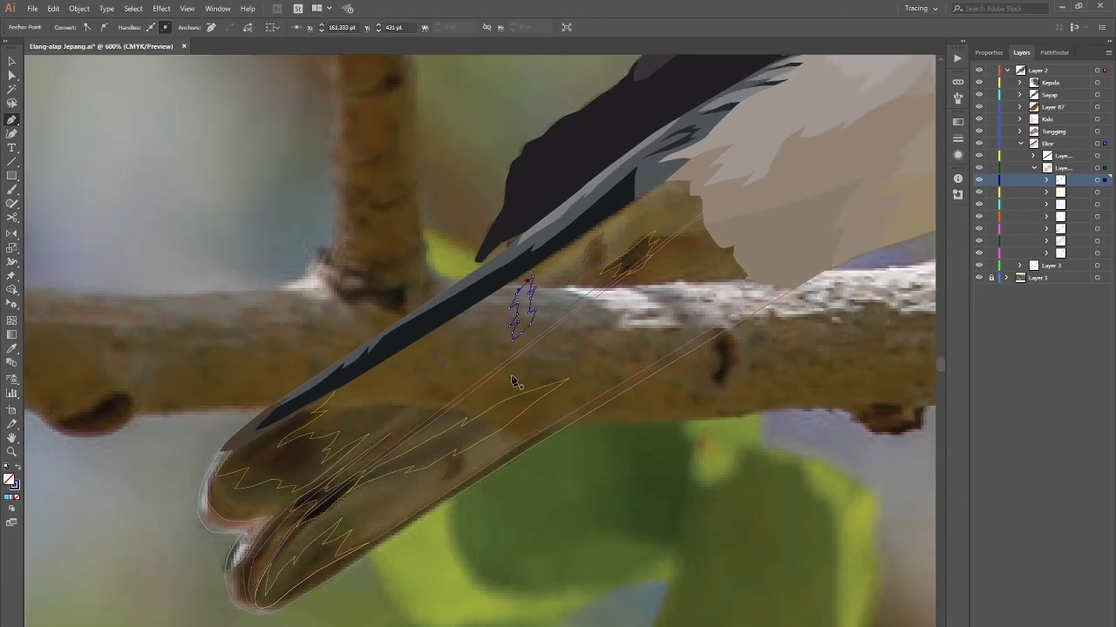
left_click(614, 307)
scroll(633, 311, "down", 1)
scroll(633, 311, "left", 1)
left_click(574, 352)
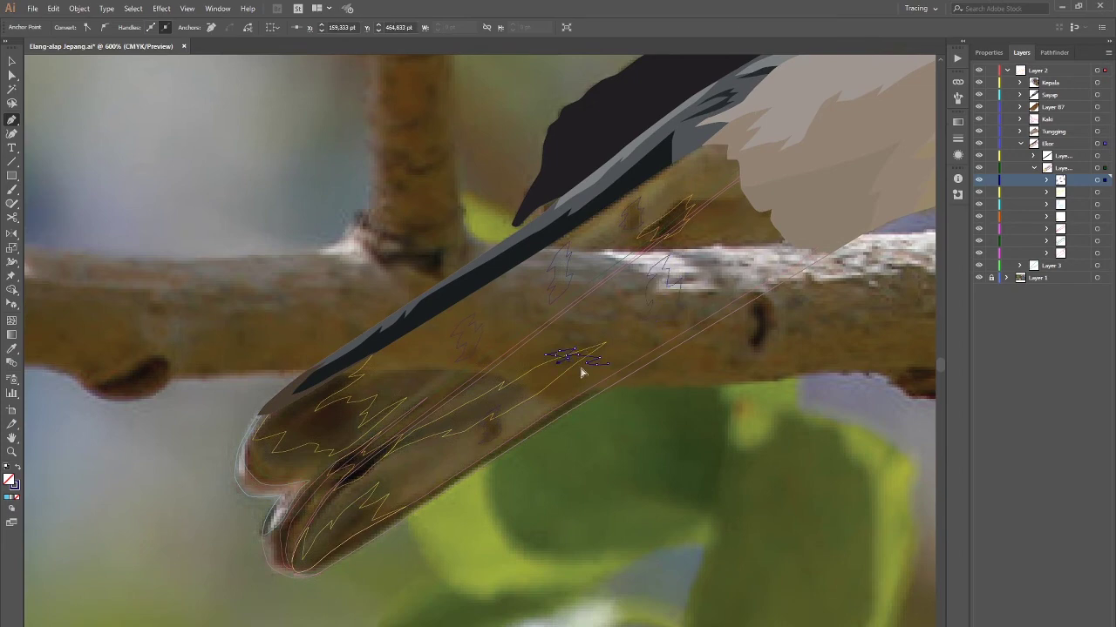
scroll(583, 373, "up", 2)
scroll(650, 377, "down", 3)
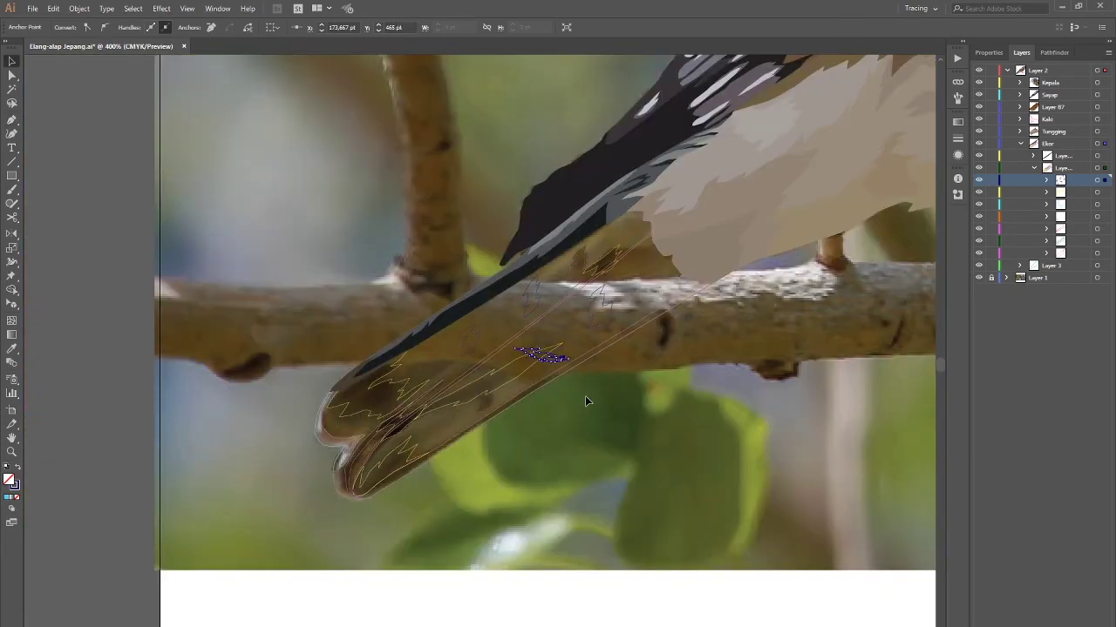
Step: Add another markings sublayer with its colour set to Purple
key("ctrl+l")
double_click(1081, 241)
left_click(767, 196)
left_click(772, 514)
left_click(784, 279)
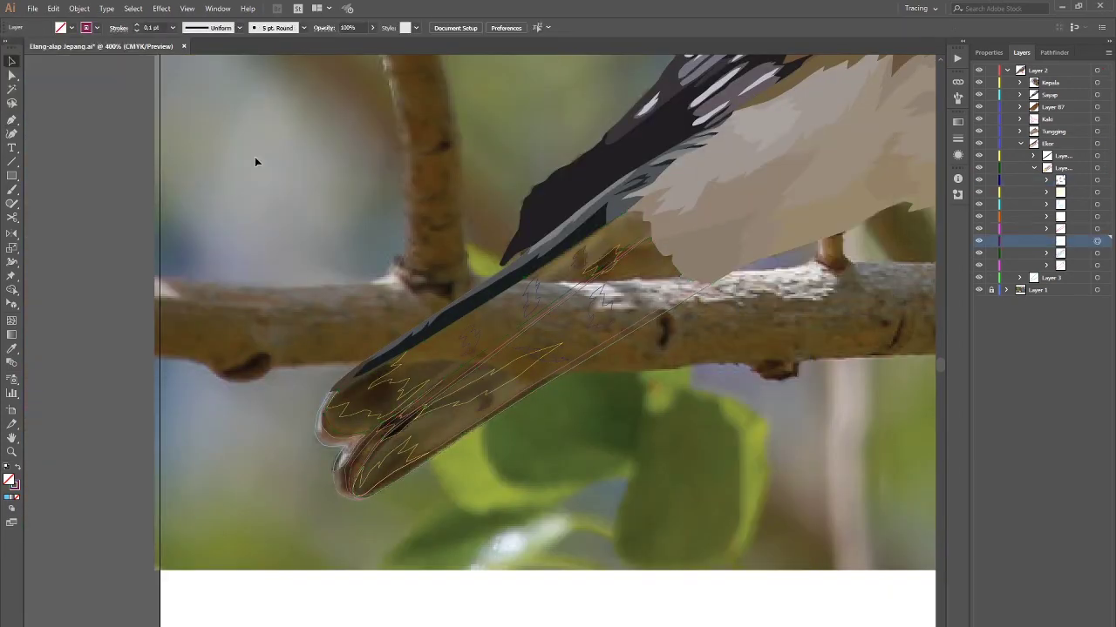
Step: Trace a long shading path from the tail up toward the body
key("p")
scroll(346, 508, "up", 2)
left_click(560, 340)
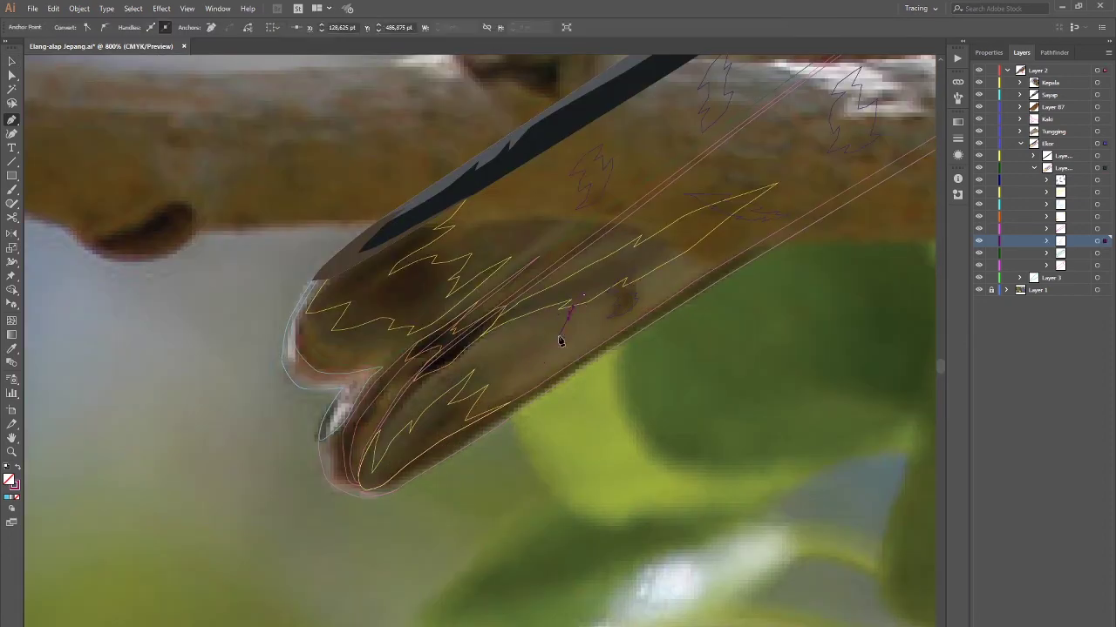
left_click_drag(580, 368, 552, 343)
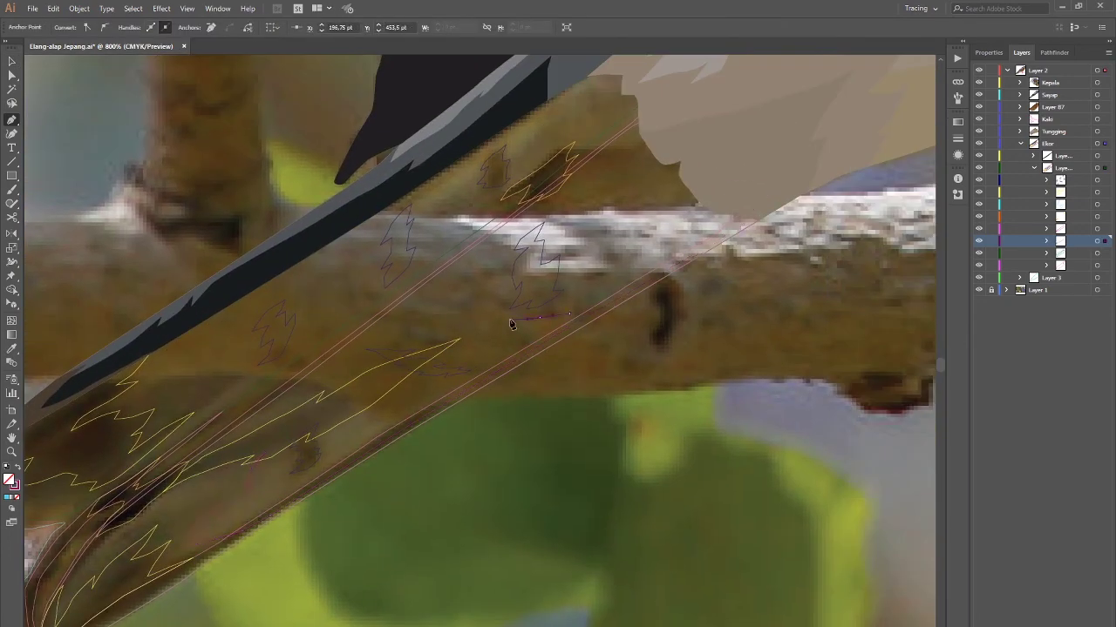
left_click(390, 394)
key("p")
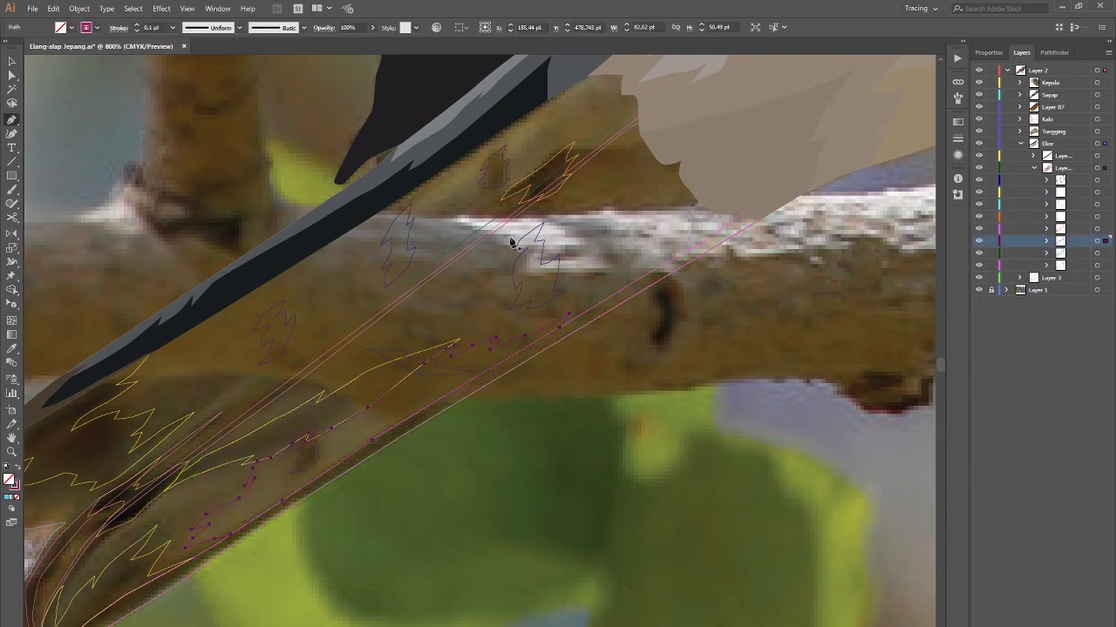
left_click(478, 201, "ctrl")
scroll(451, 148, "up", 5)
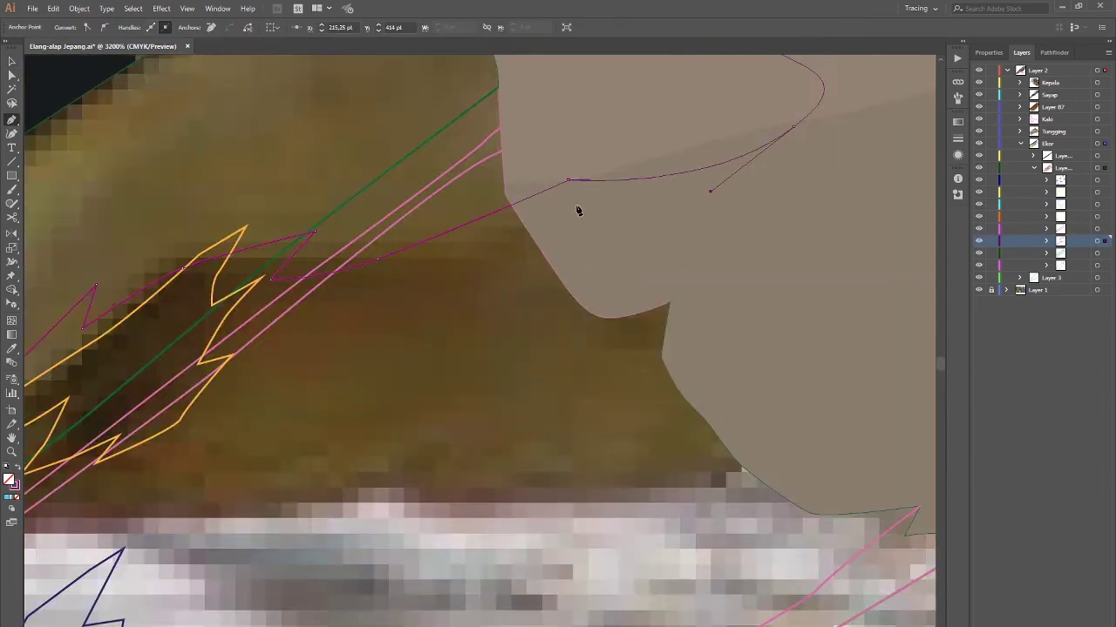
scroll(488, 227, "down", 5)
key("ctrl+minus")
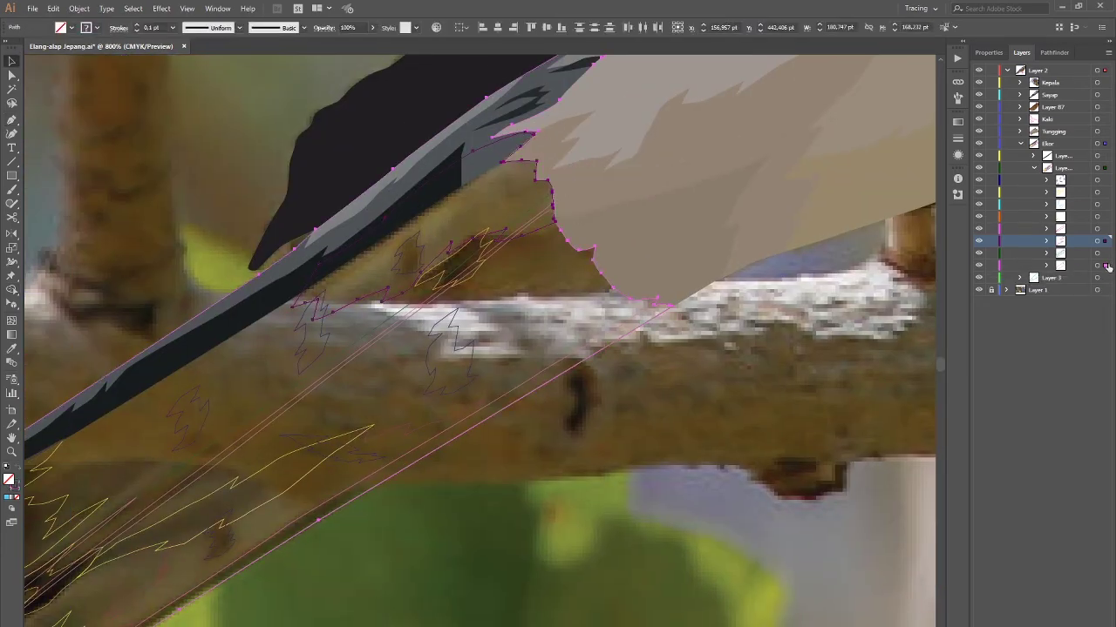
key("ctrl+minus")
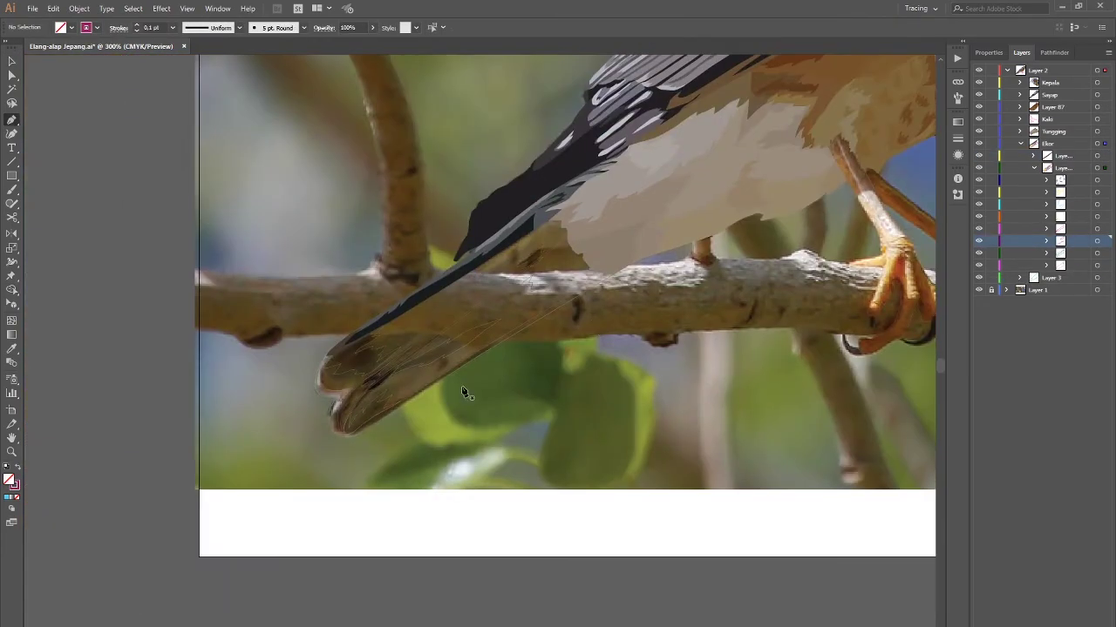
key("ctrl+plus")
key("ctrl+plus")
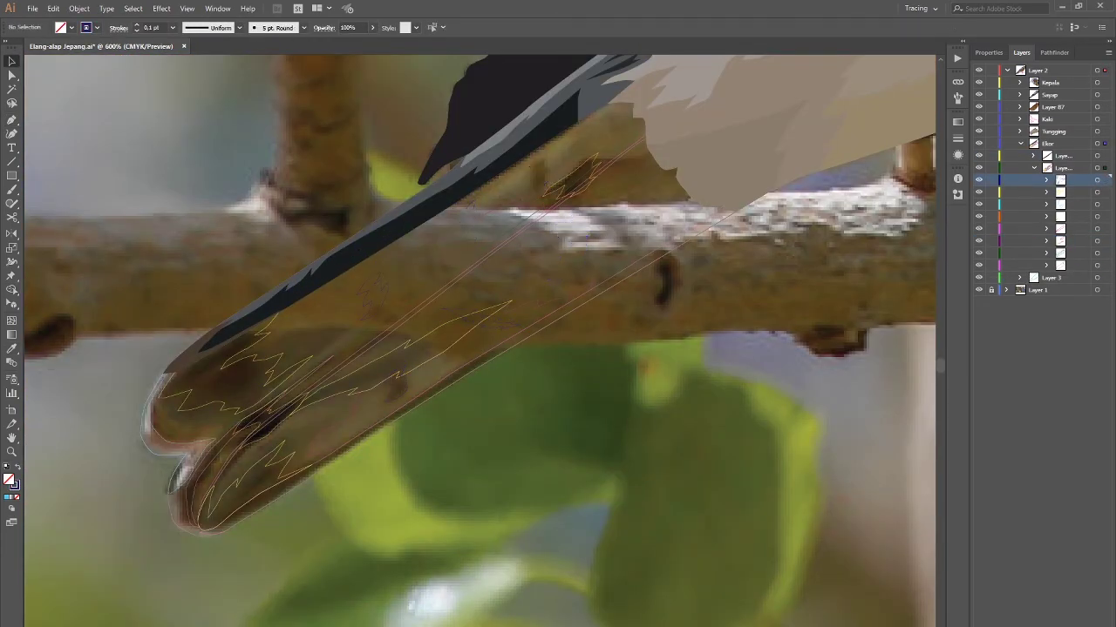
Step: Fill the zigzag shading paths with dark brown using the Eyedropper
key("i")
left_click(369, 402, "ctrl")
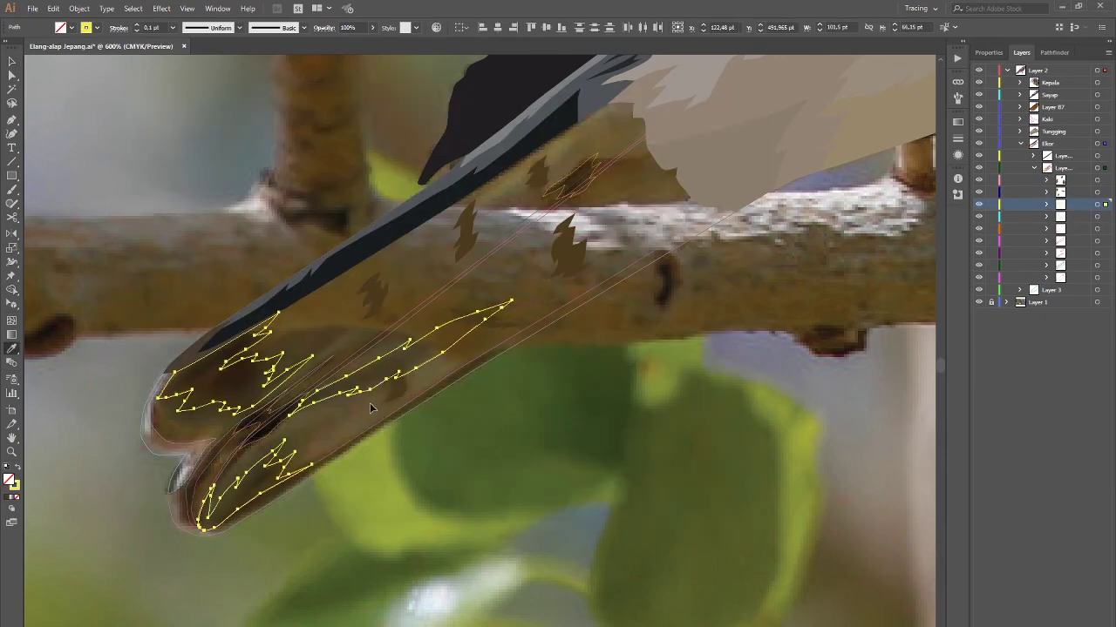
left_click(369, 402)
left_click(195, 452, "ctrl")
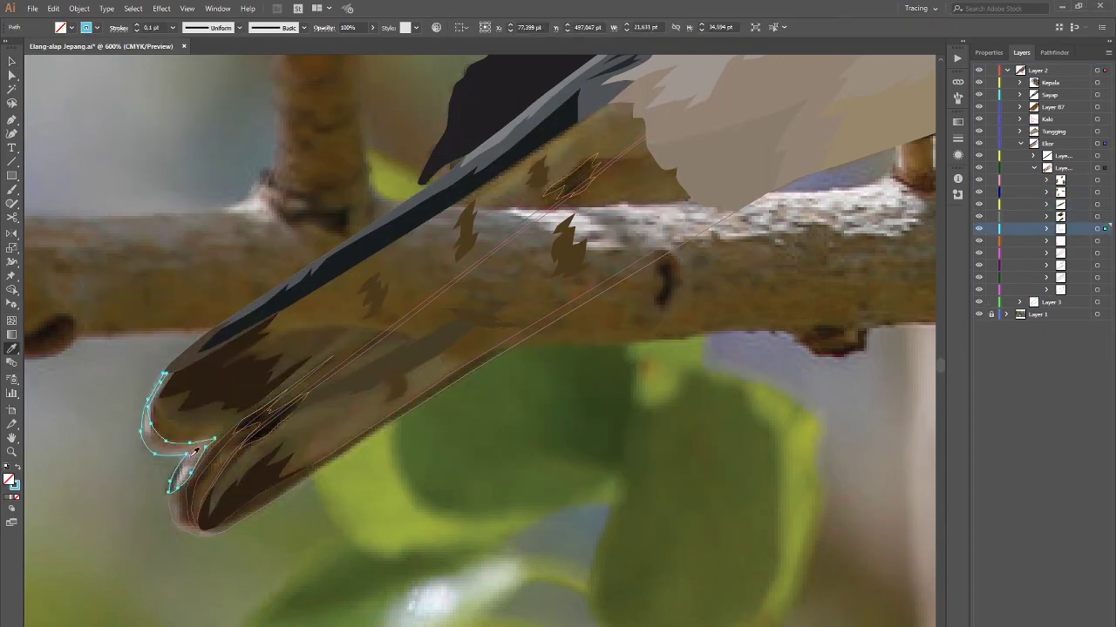
left_click(348, 409, "ctrl")
Step: Sample olive onto a tail feather shape and adjust its fill colour
key("ctrl+minus")
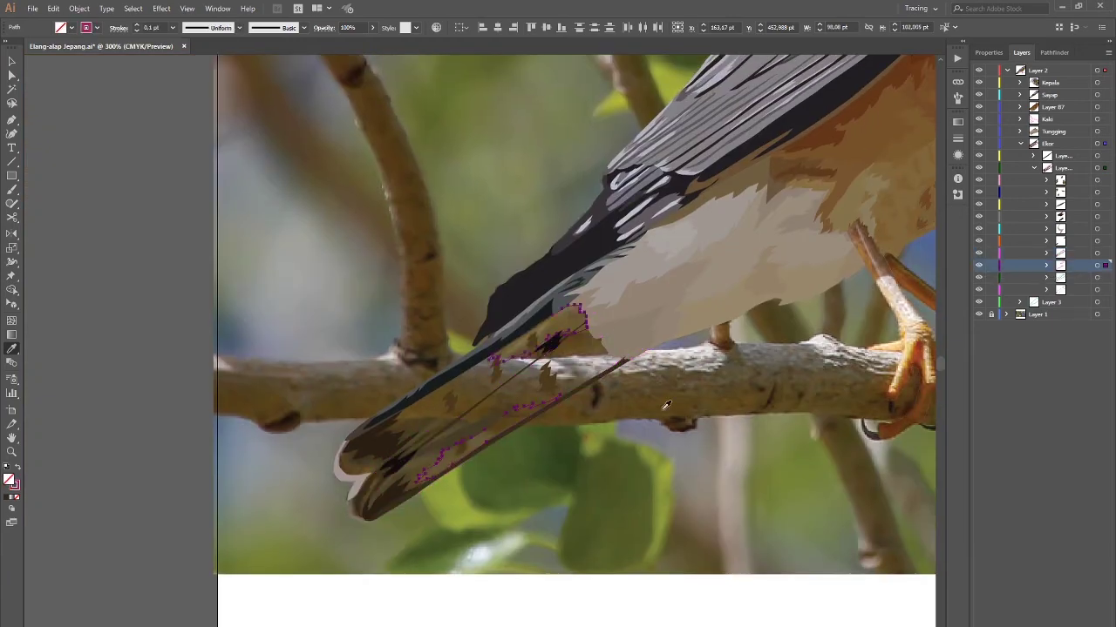
key("ctrl+plus")
left_click(520, 423, "ctrl")
left_click(559, 411)
scroll(535, 356, "down", 2)
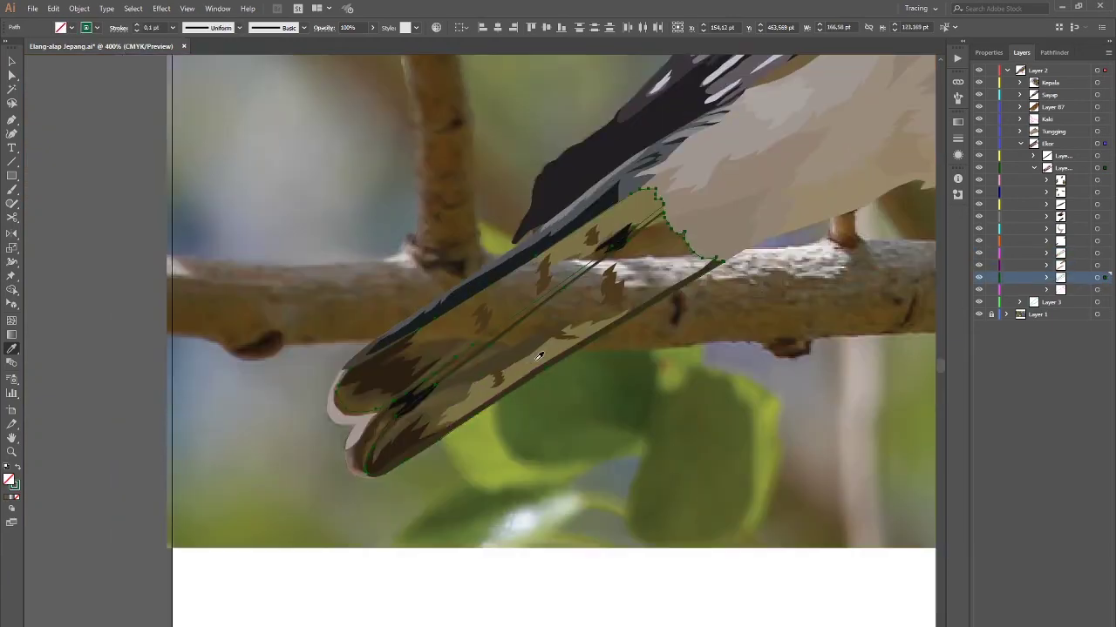
key("ctrl+plus")
key("ctrl+plus")
double_click(8, 480)
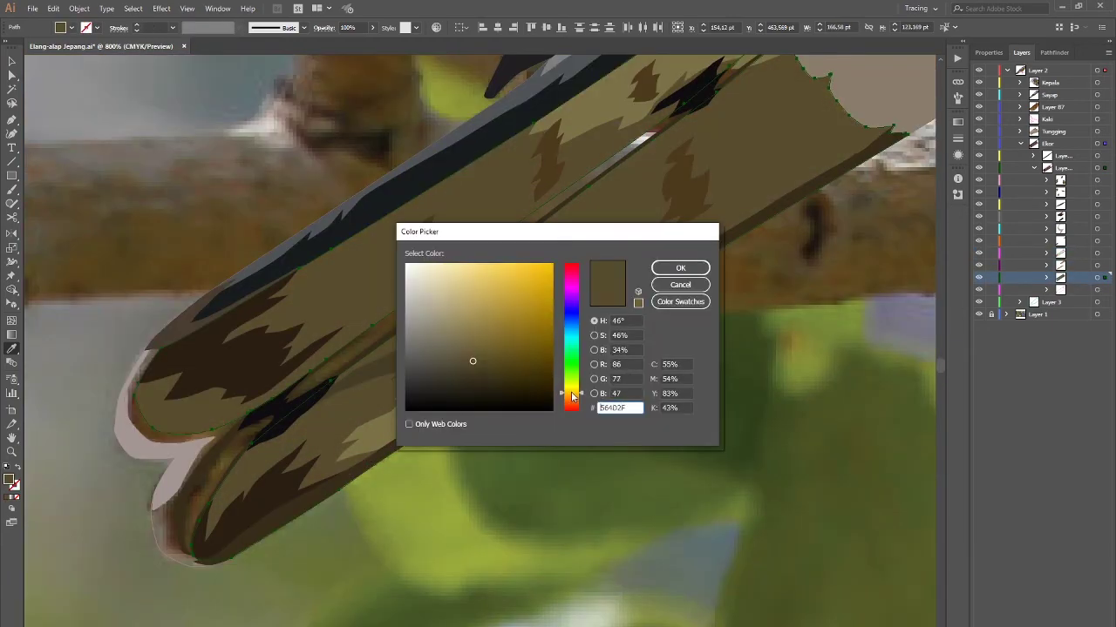
key("Return")
Step: Give the tail tip shape a dark brown fill
key("ctrl+minus")
key("ctrl+minus")
key("ctrl+minus")
key("ctrl+shift+a")
key("ctrl+0")
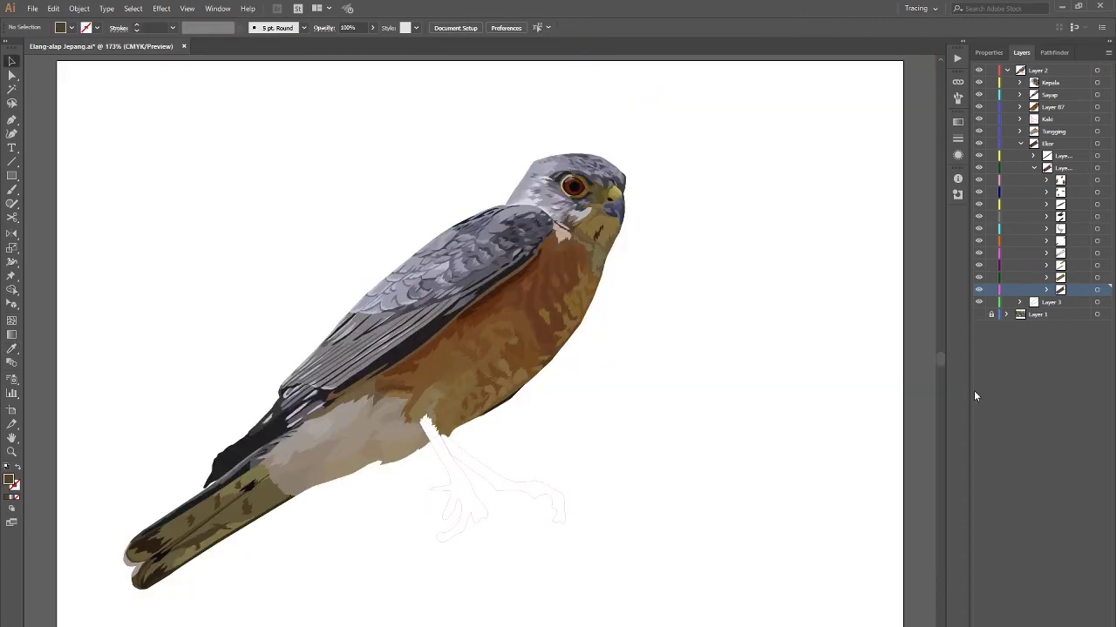
key("ctrl+plus")
key("ctrl+plus")
key("ctrl+plus")
key("ctrl+plus")
key("i")
scroll(392, 436, "down", 2)
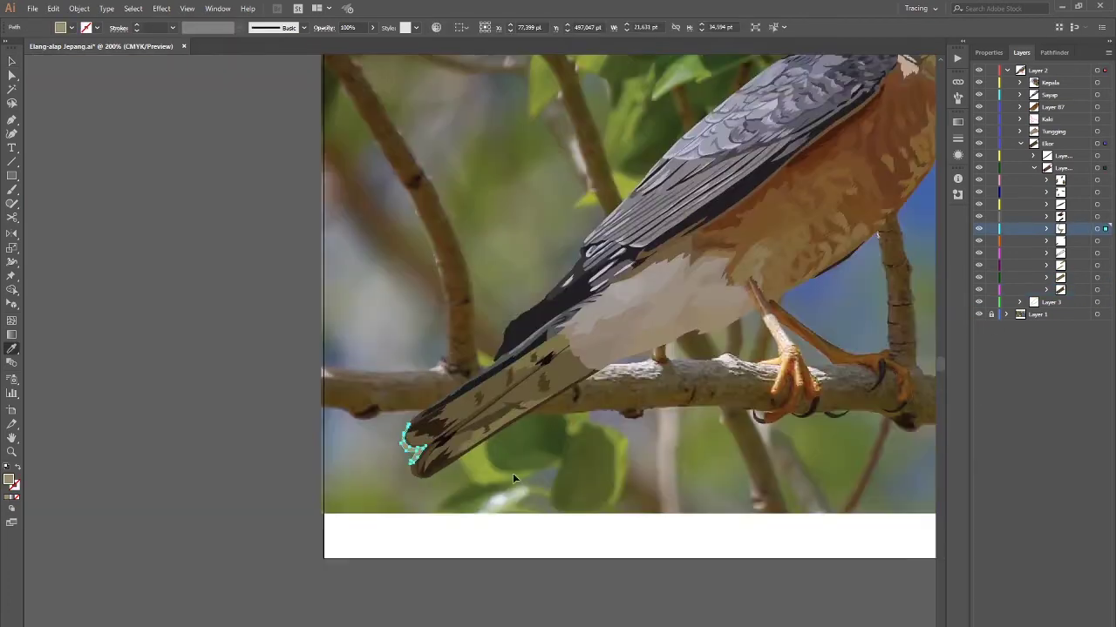
scroll(512, 473, "up", 1)
double_click(8, 481)
left_click(679, 285)
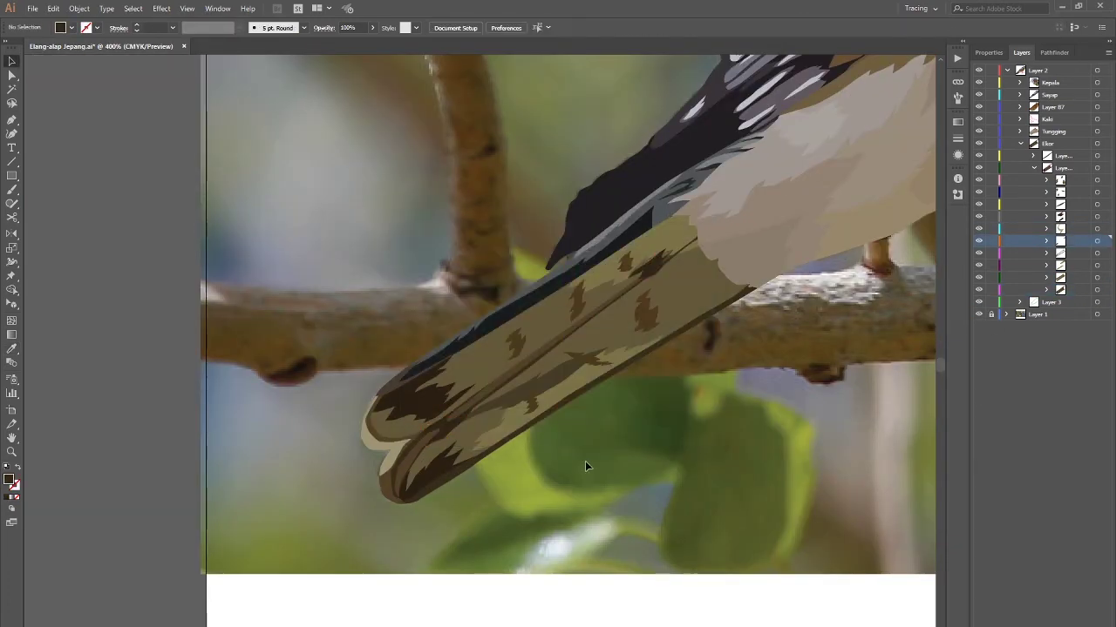
Step: Colour the feather marks dark brown and check the thin feather shaft shape
scroll(446, 469, "up", 2)
double_click(9, 480)
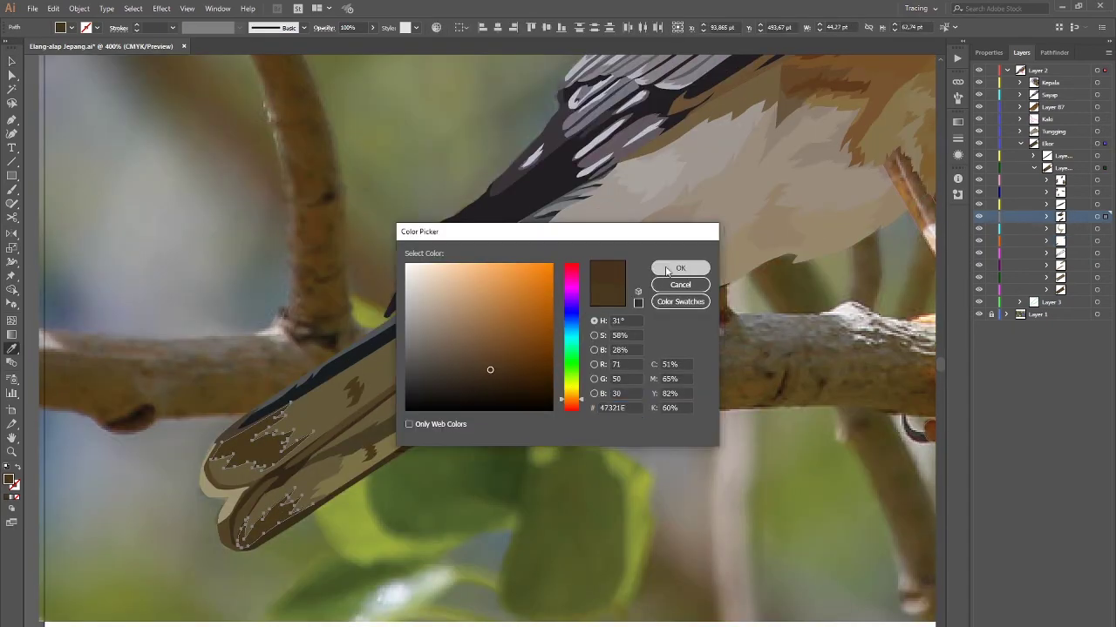
left_click(675, 266)
scroll(460, 286, "up", 3)
left_click(427, 316)
scroll(427, 315, "down", 2)
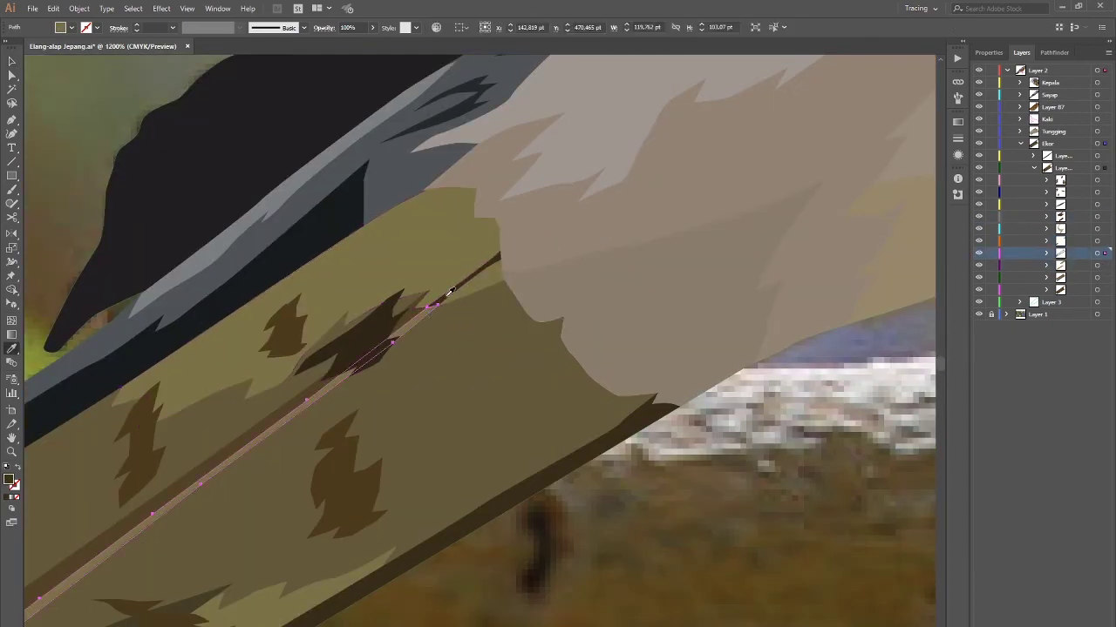
scroll(447, 299, "down", 2)
left_click(135, 72)
Step: Draw a jagged patch outline where the tail meets the belly
key("b")
left_click(87, 27)
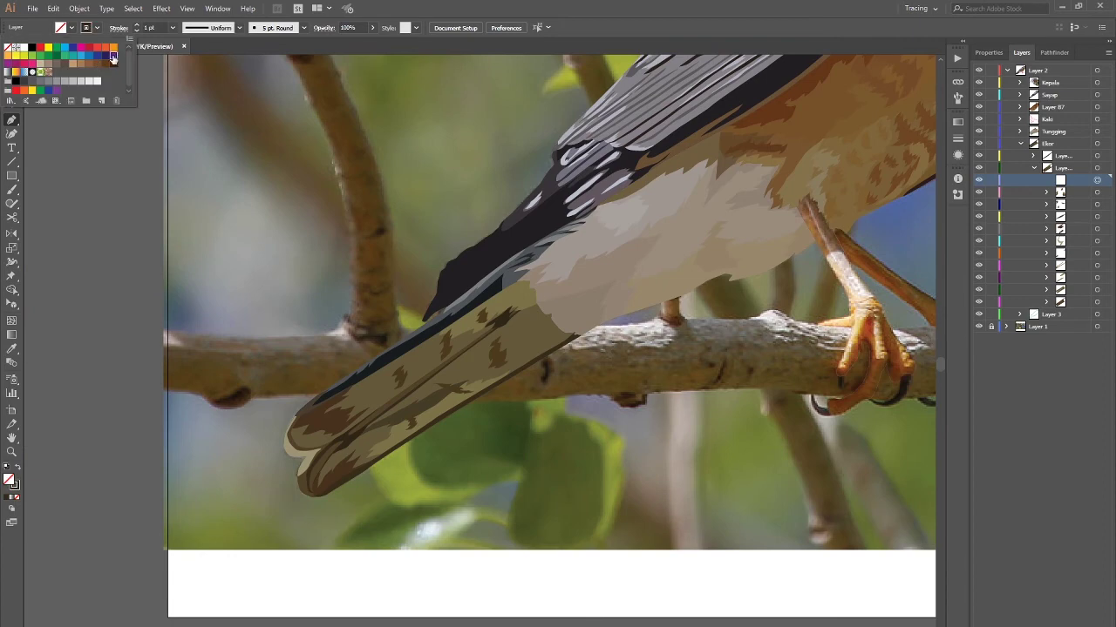
scroll(523, 332, "up", 2)
left_click_drag(597, 312, 494, 350)
left_click(505, 328)
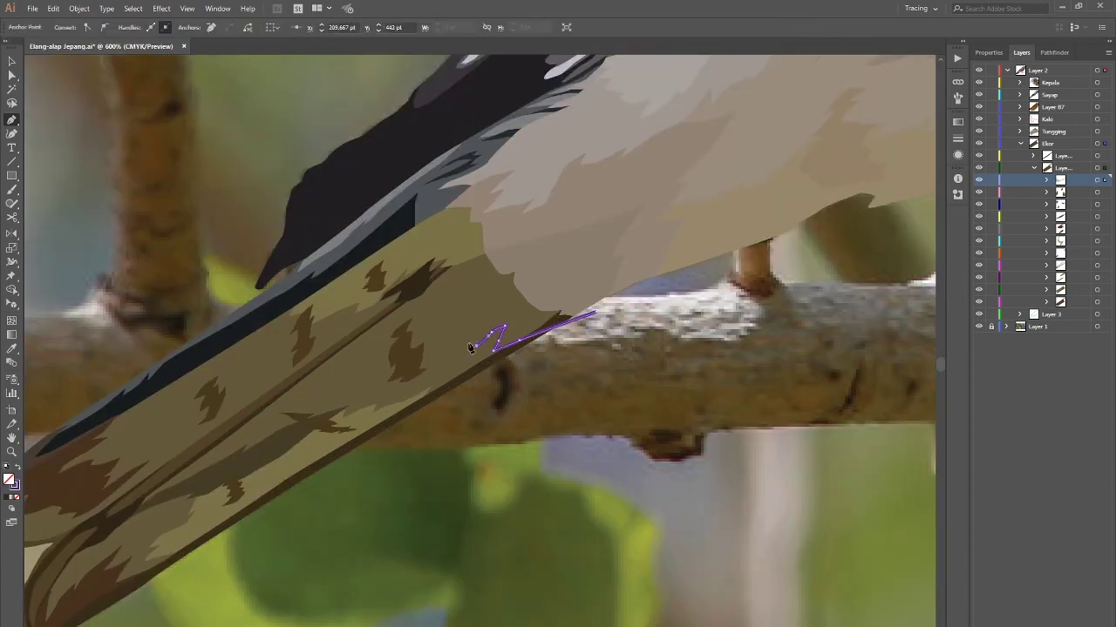
left_click(438, 305)
Step: Fill the jagged patch with the sampled tail colour
key("v")
key("i")
left_click(423, 391)
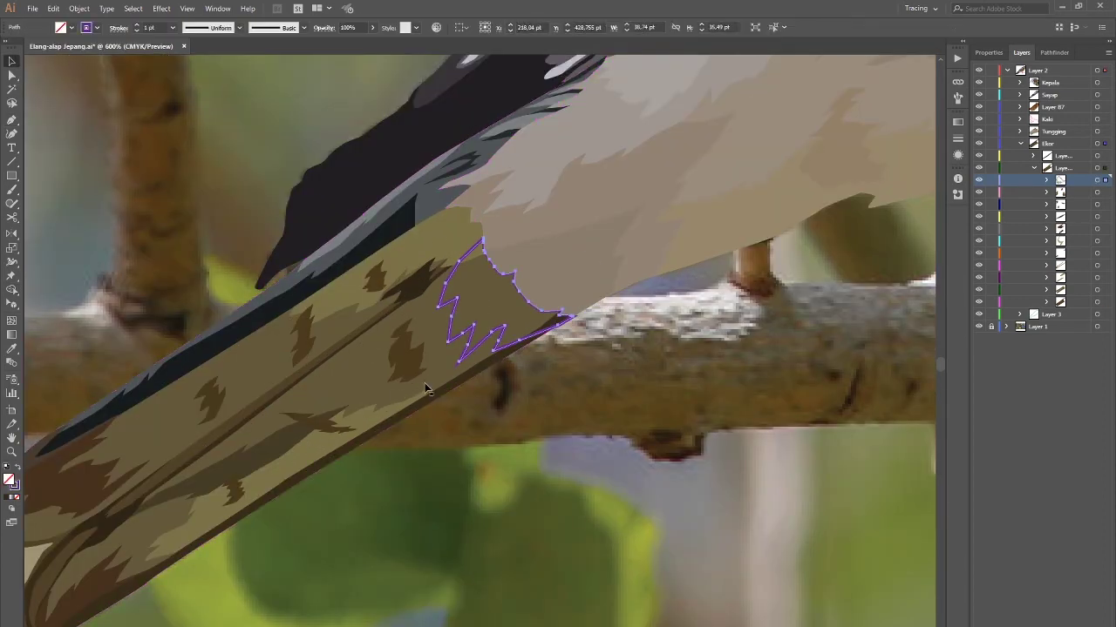
double_click(9, 479)
left_click(679, 268)
scroll(510, 369, "down", 3)
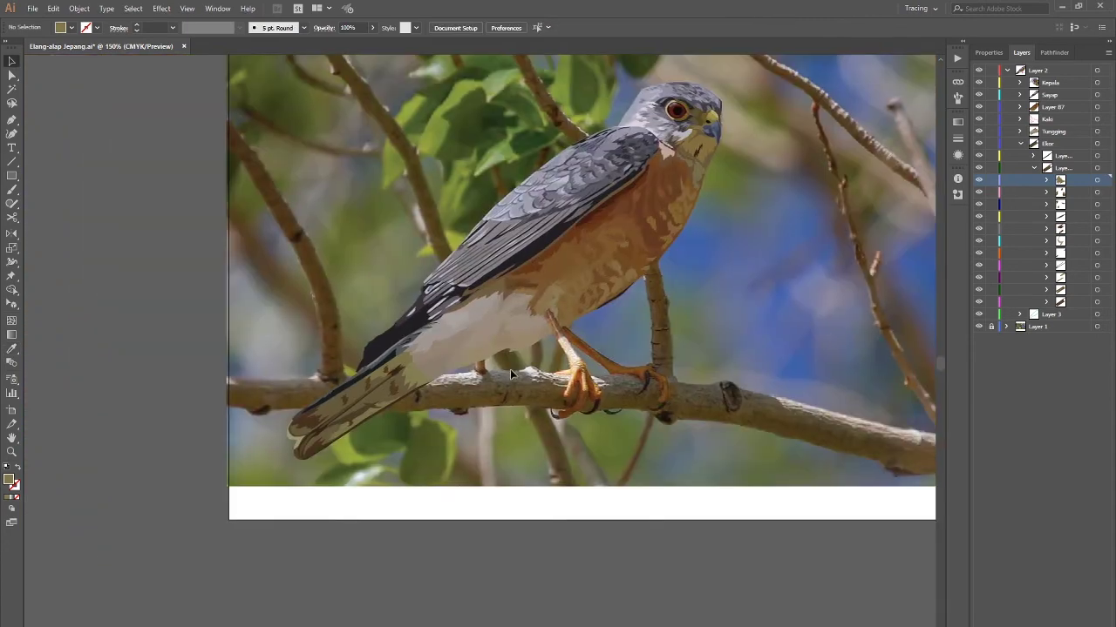
scroll(387, 375, "up", 5)
Step: Lighten the patch fill to grey-tan #847F69, then select the leg shape in Kaki
double_click(9, 478)
left_click(567, 348)
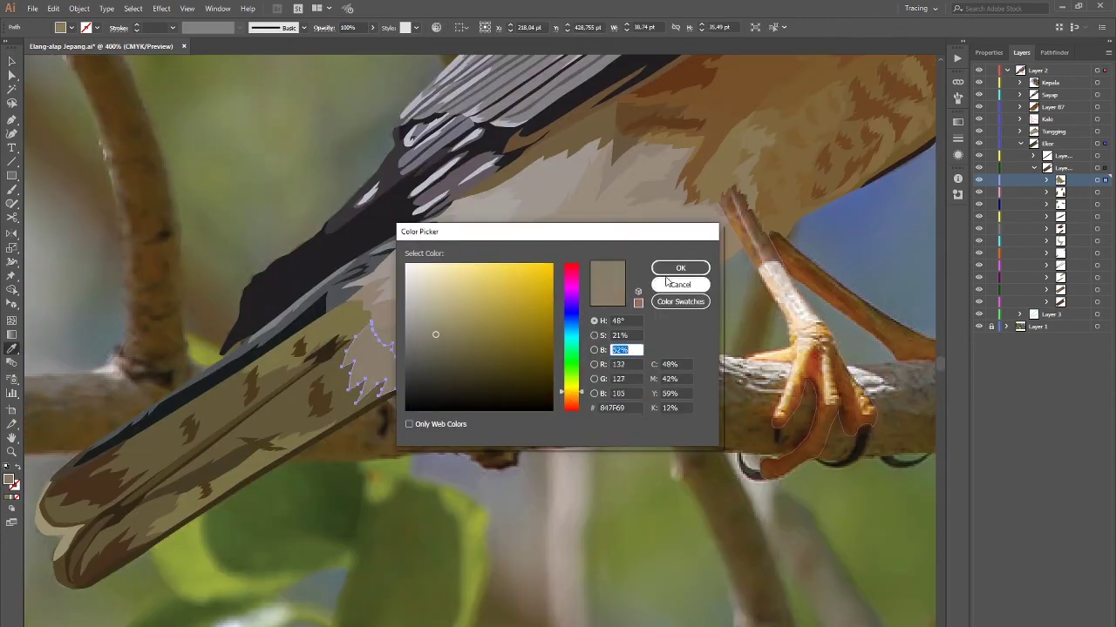
left_click(680, 267)
left_click_drag(269, 235, 339, 285)
scroll(545, 395, "down", 3)
scroll(545, 395, "down", 1)
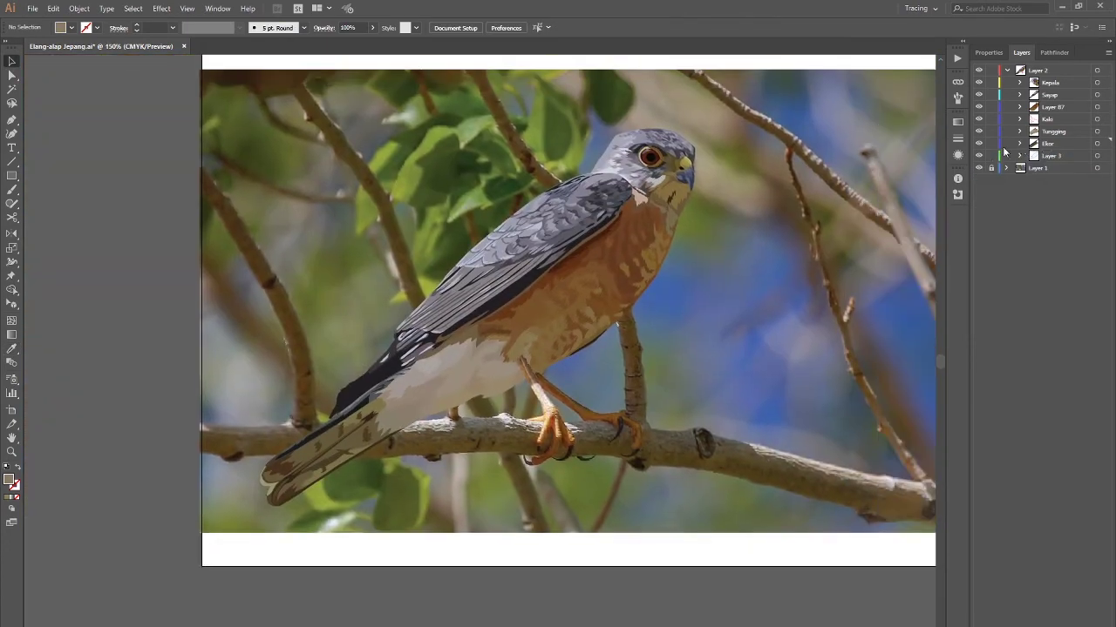
left_click(605, 429)
Step: Add a claw sublayer under Kaki and trace the first claw outline
scroll(606, 430, "up", 1)
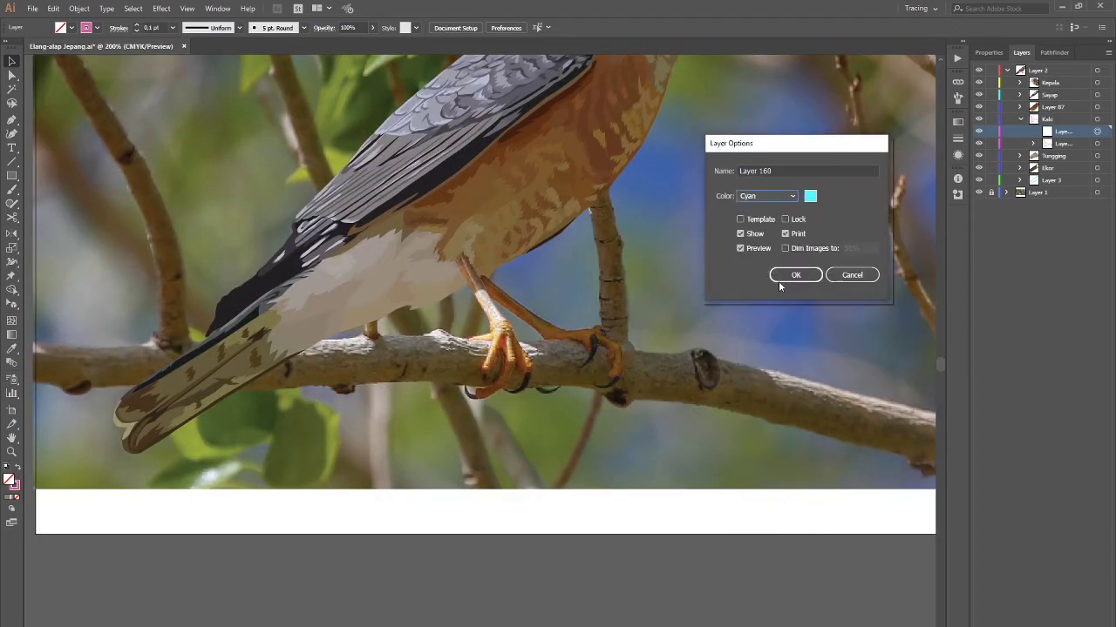
left_click(778, 281)
key("p")
scroll(462, 366, "up", 2)
scroll(459, 349, "up", 2)
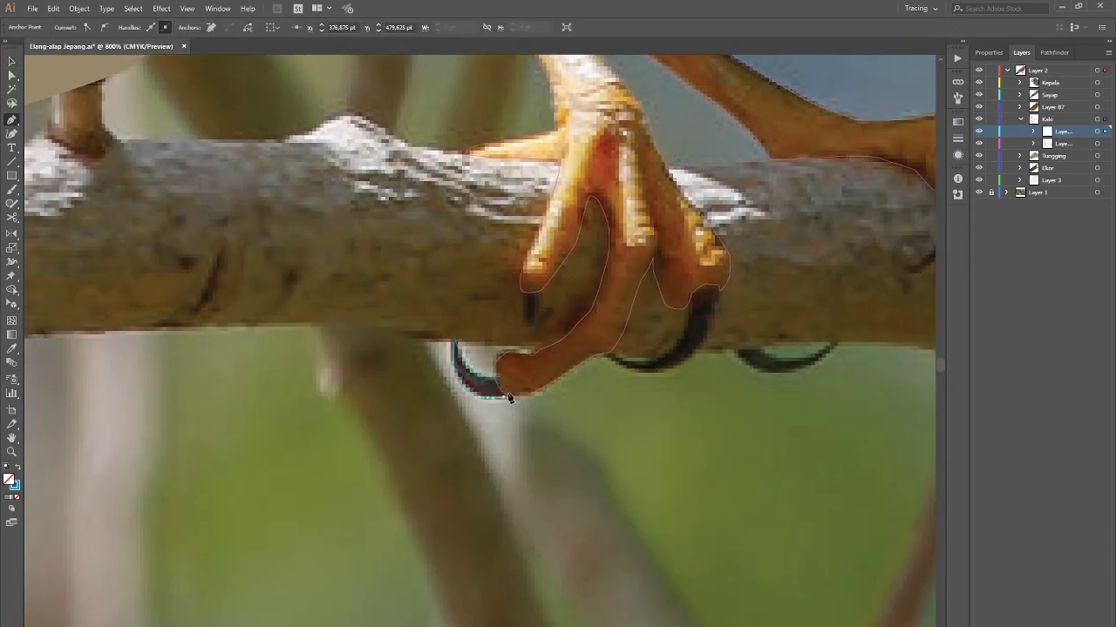
left_click(531, 283)
left_click_drag(690, 305, 586, 344)
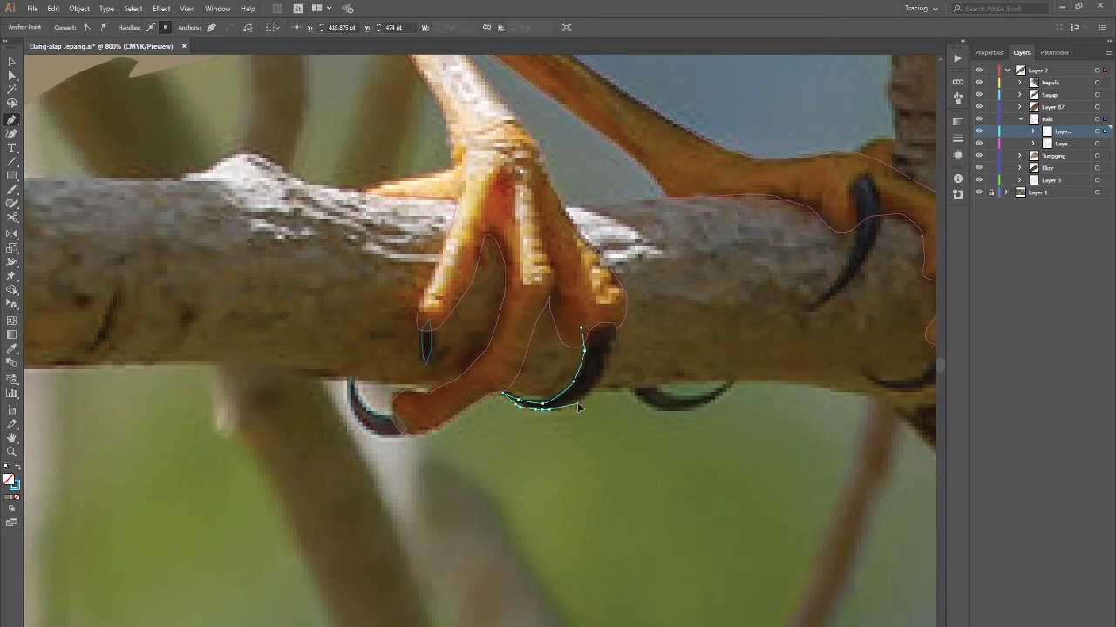
left_click(613, 328)
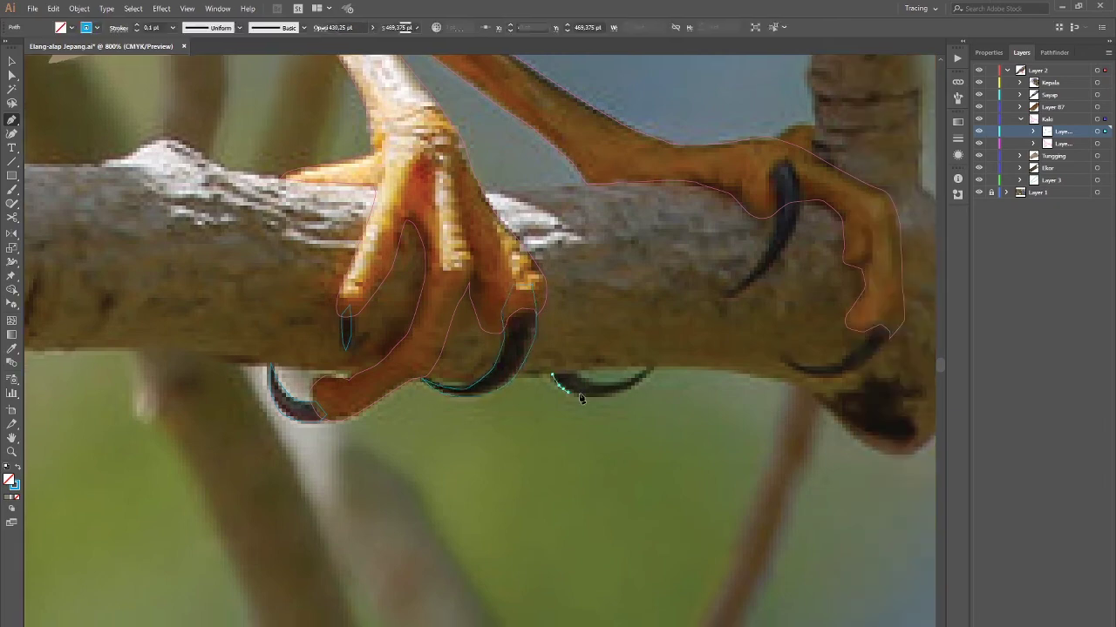
Step: Trace closed outlines for the second, third and fourth claws
left_click(649, 374)
mouse_move(631, 389)
left_mouse_down()
mouse_move(550, 375)
mouse_move(378, 407)
left_mouse_up()
left_click(555, 376)
left_click(596, 221)
left_click(595, 259)
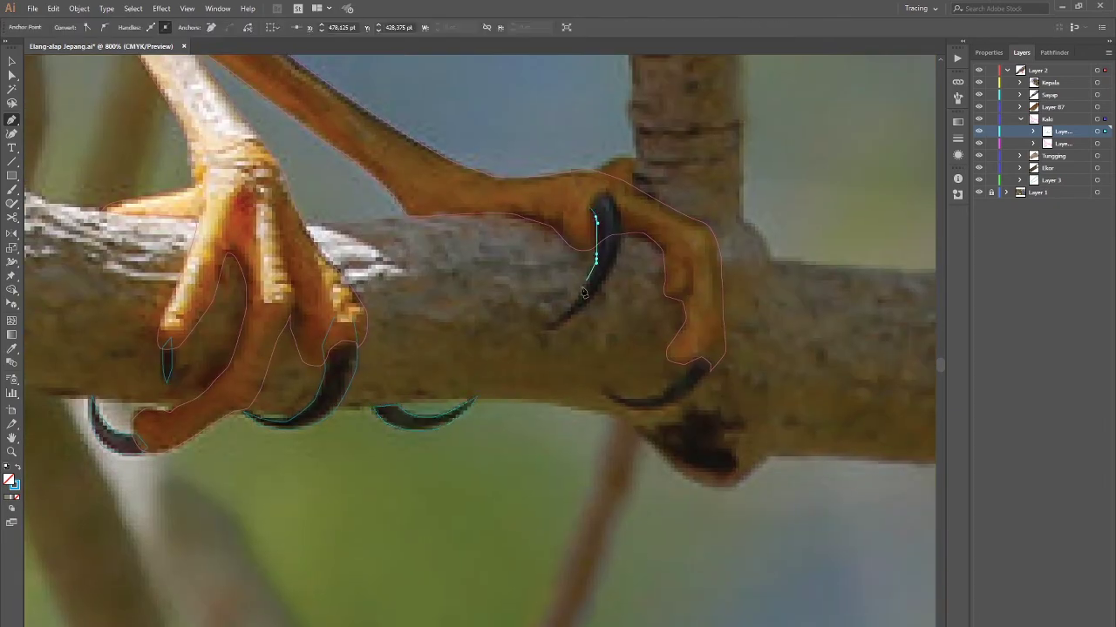
left_click(607, 197)
left_click_drag(608, 375, 420, 342)
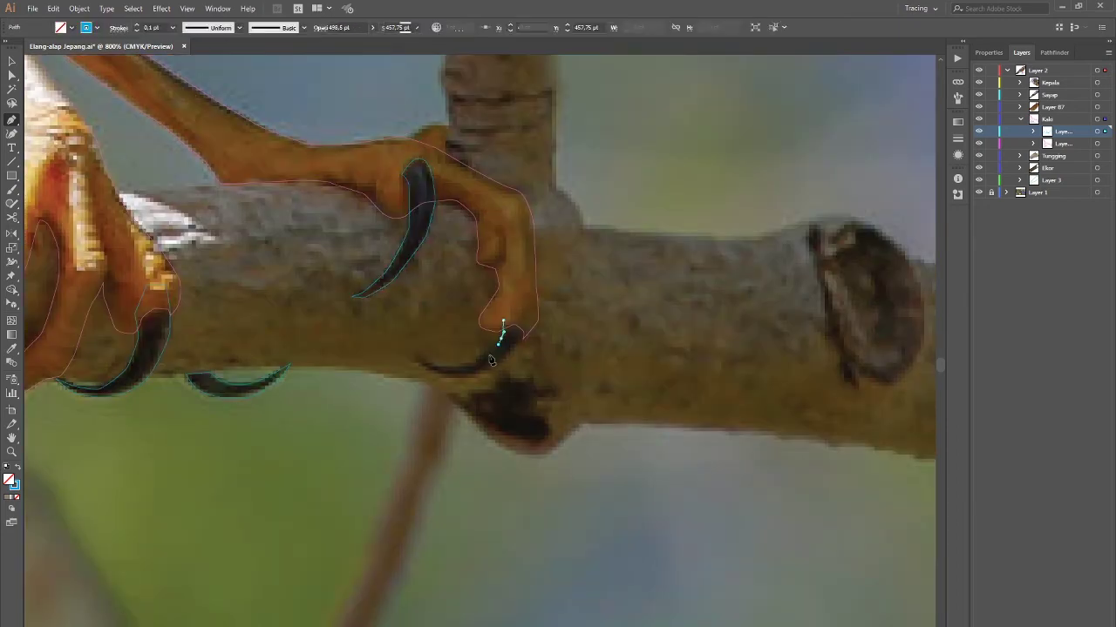
left_click(503, 324)
left_click(446, 369)
left_click(413, 355)
Step: Select the claw sublayer's contents, clear the selection, then select the foot outline in Layers
left_click(1100, 132)
key("q")
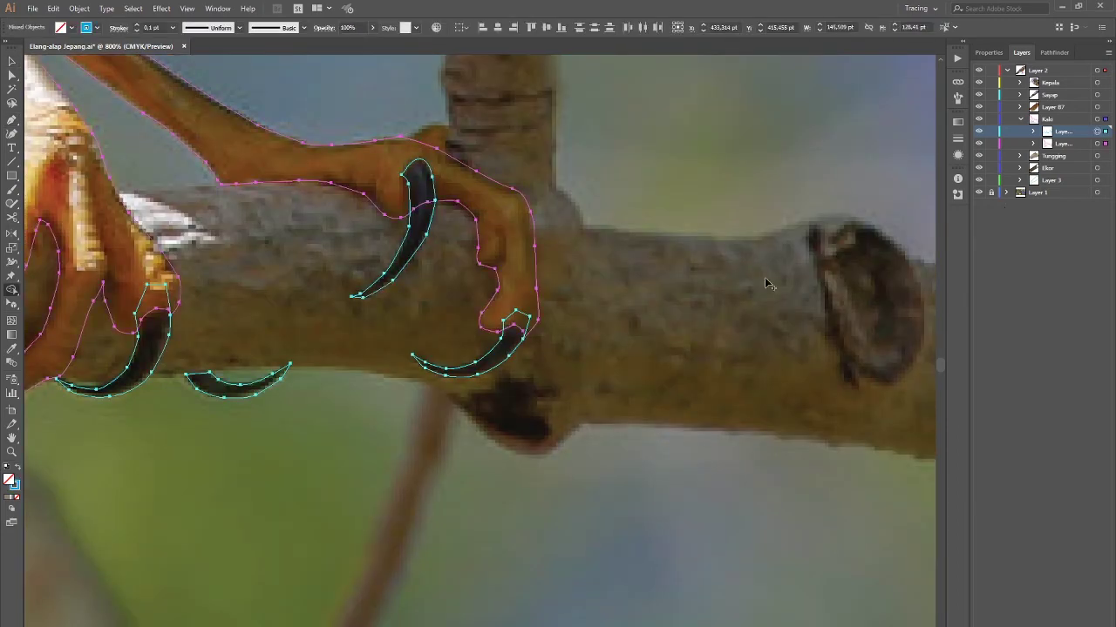
scroll(520, 388, "left", 5)
left_click(318, 303, "shift")
scroll(487, 406, "down", 5)
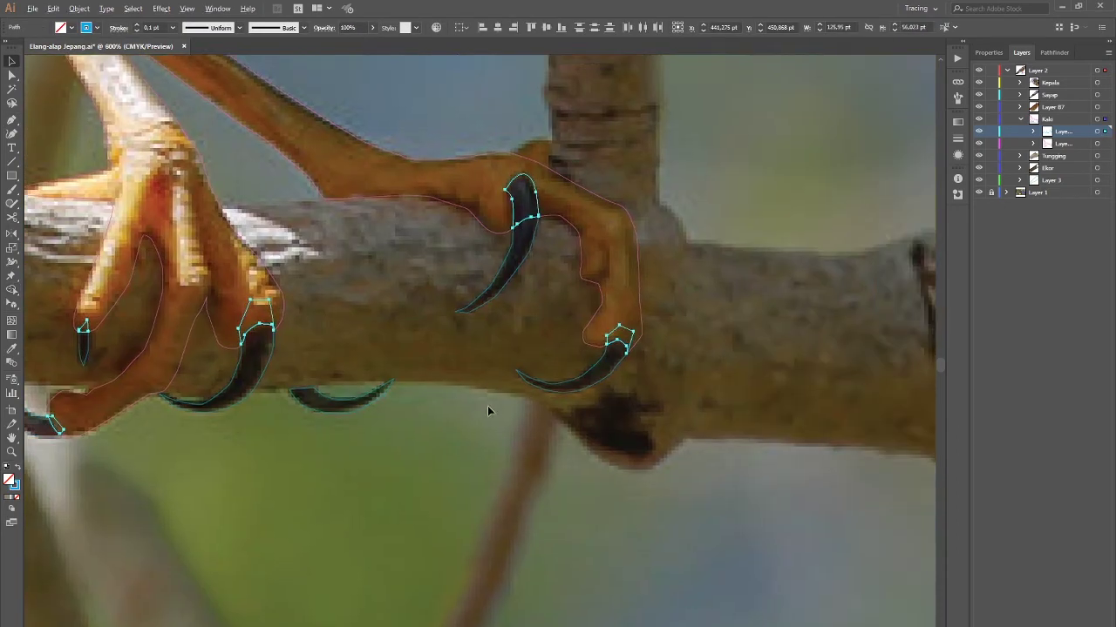
scroll(561, 475, "up", 5)
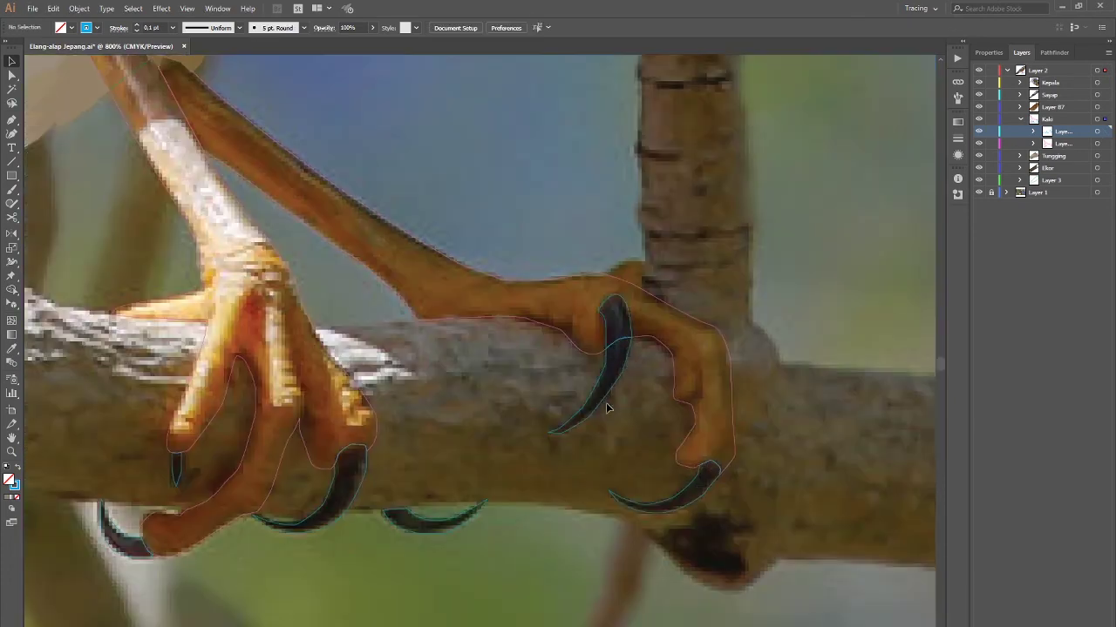
left_click(518, 400)
scroll(519, 400, "down", 5)
left_click(1021, 52)
left_click(1097, 143)
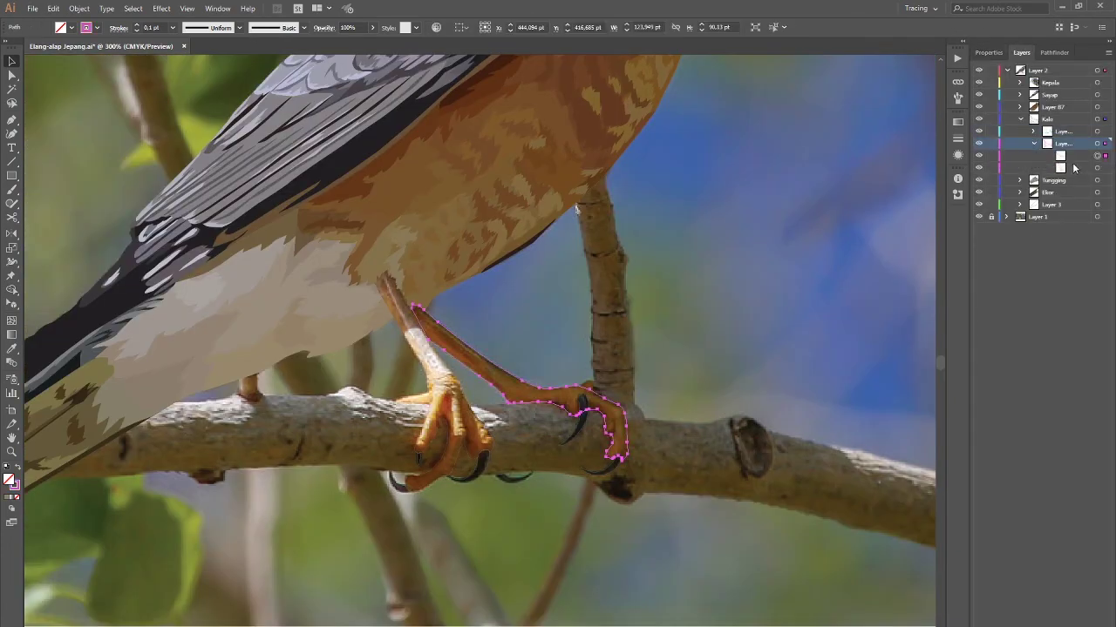
Step: Add a leg sublayer and trace the leg outline down along the toe
left_click(1099, 204)
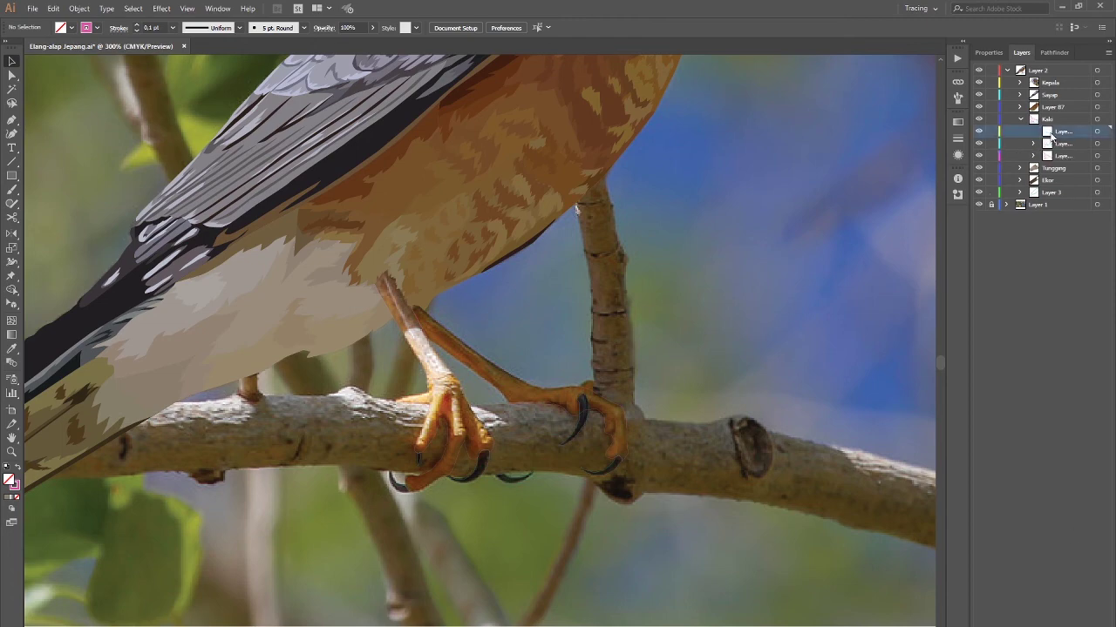
key("p")
scroll(454, 296, "up", 5)
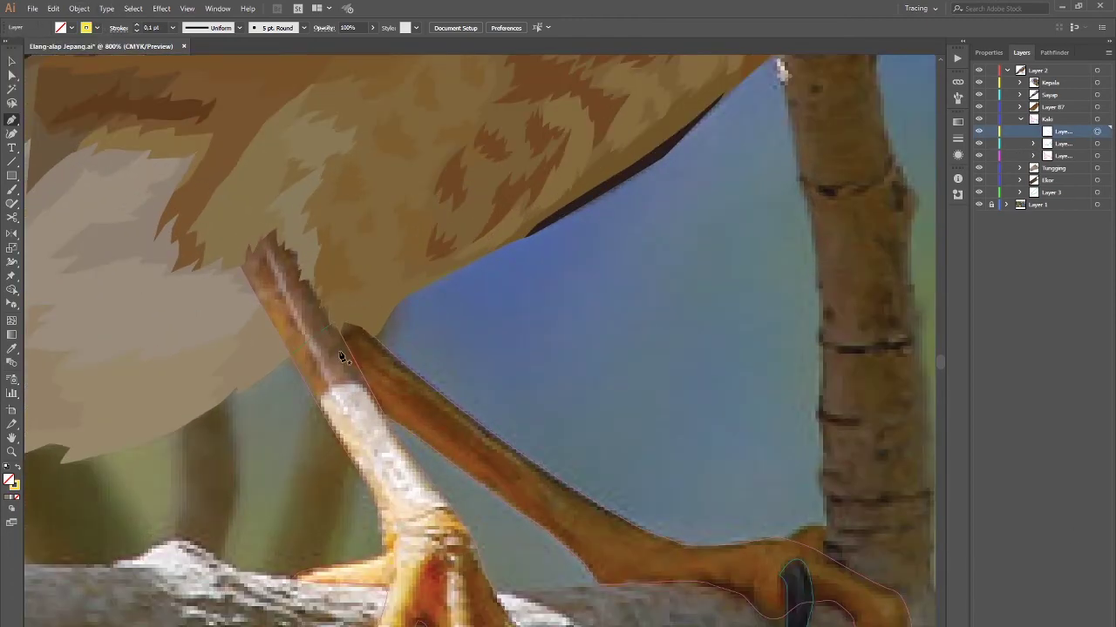
left_click(339, 350)
left_click(418, 389)
left_click(477, 429)
left_click_drag(538, 474, 370, 357)
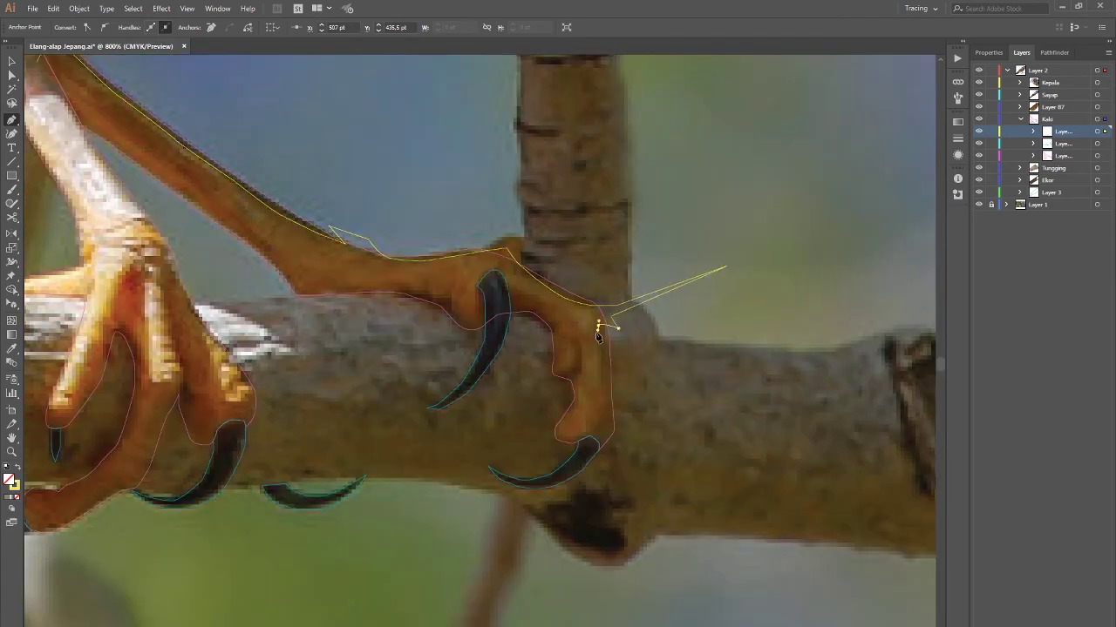
scroll(760, 323, "down", 4)
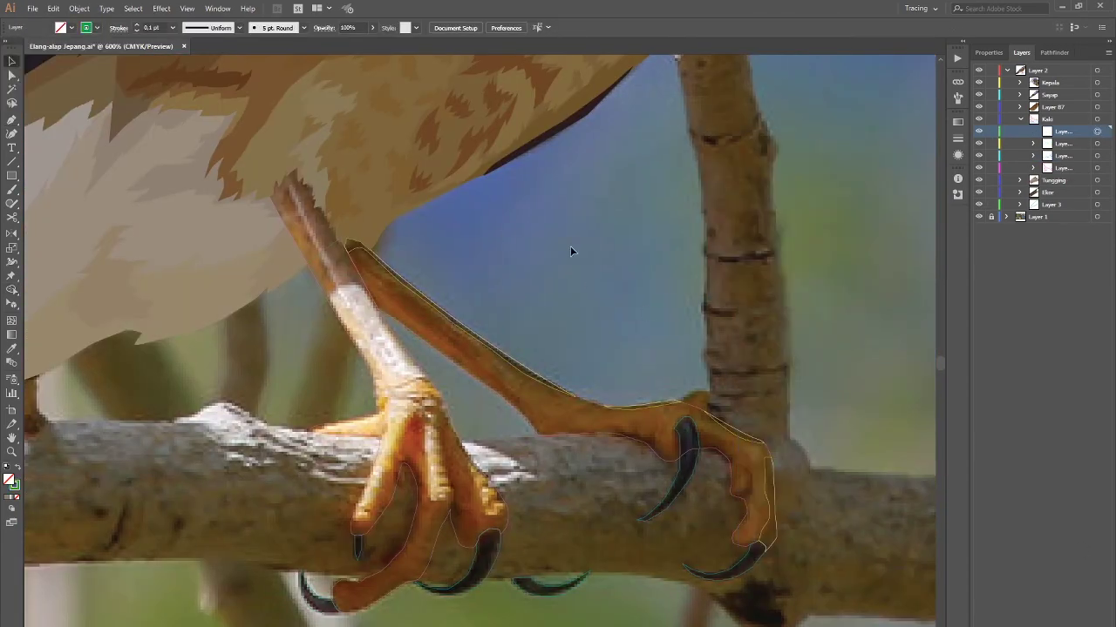
key("p")
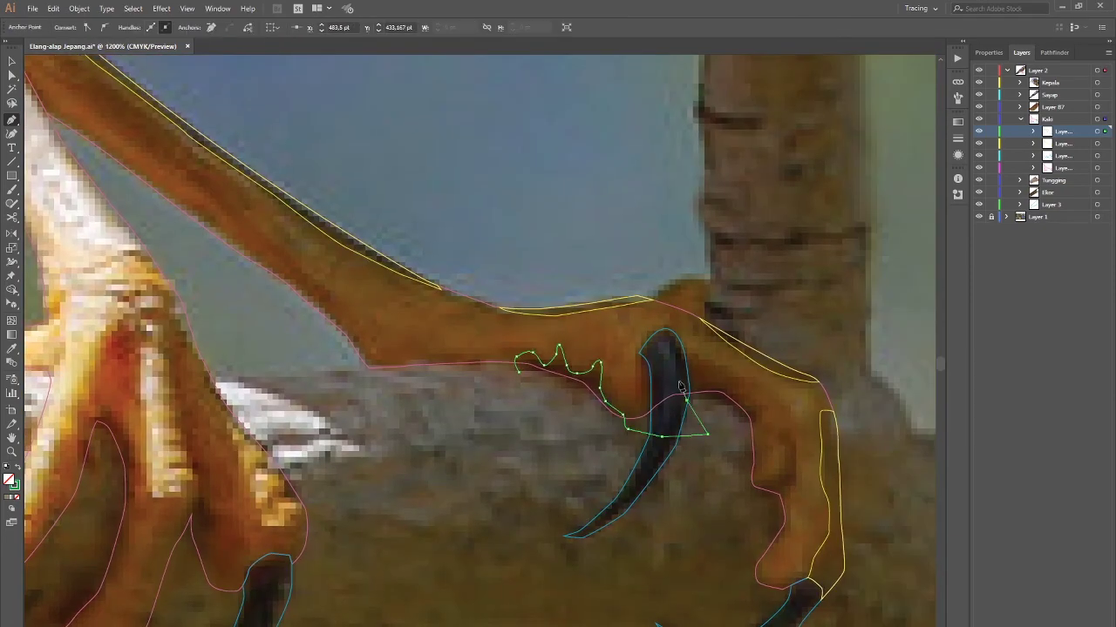
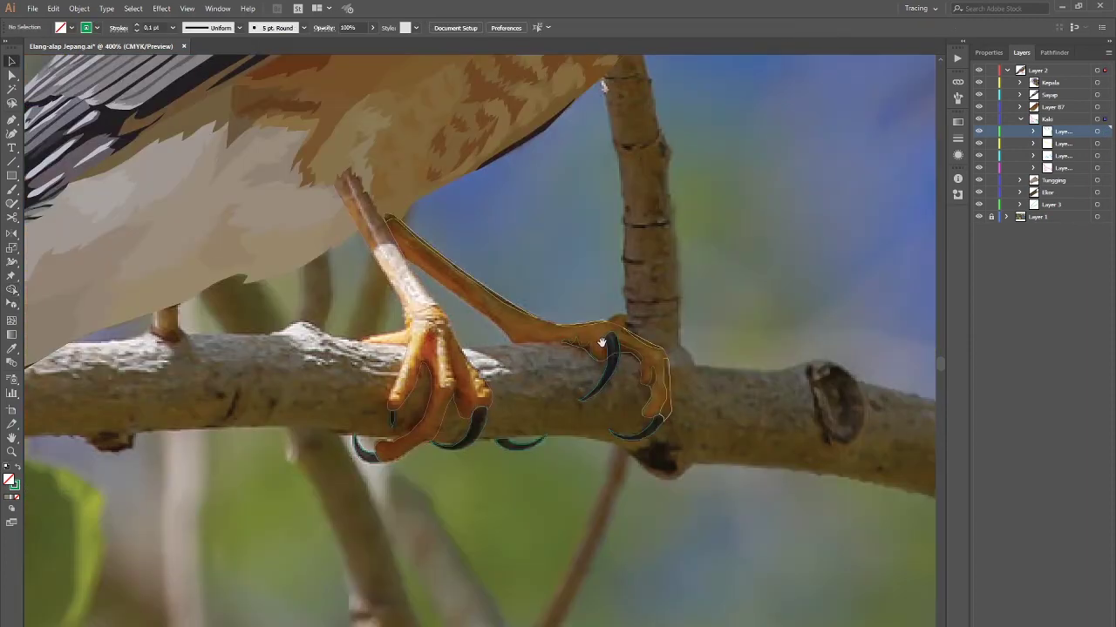
Step: With the Pen tool active, select and then deselect the dark claw shape
key("p")
scroll(601, 314, "up", 5)
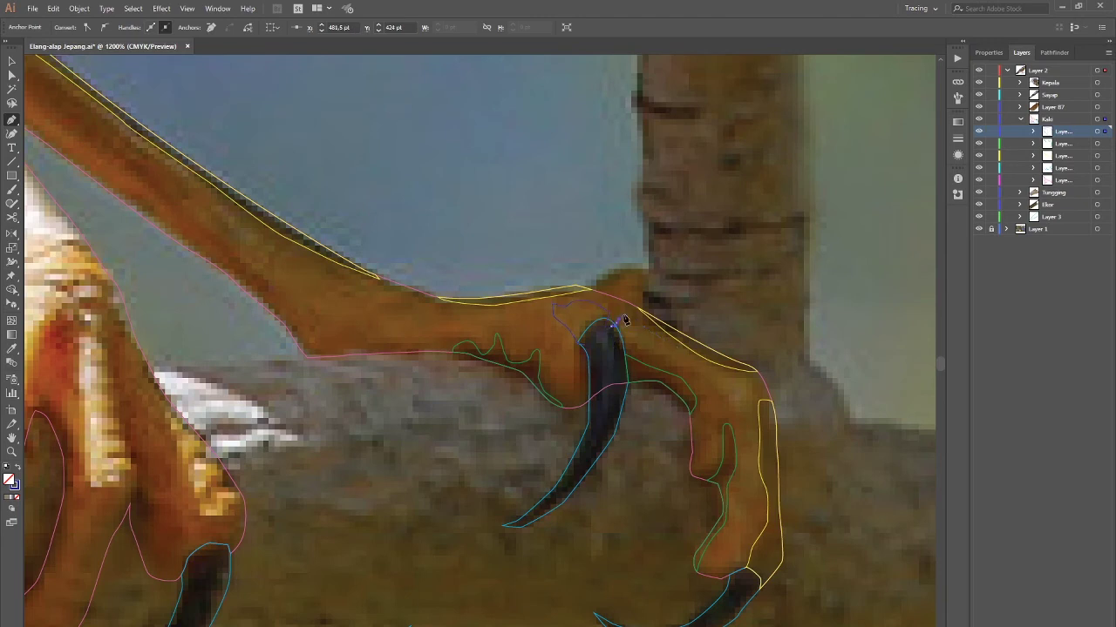
scroll(645, 328, "down", 2)
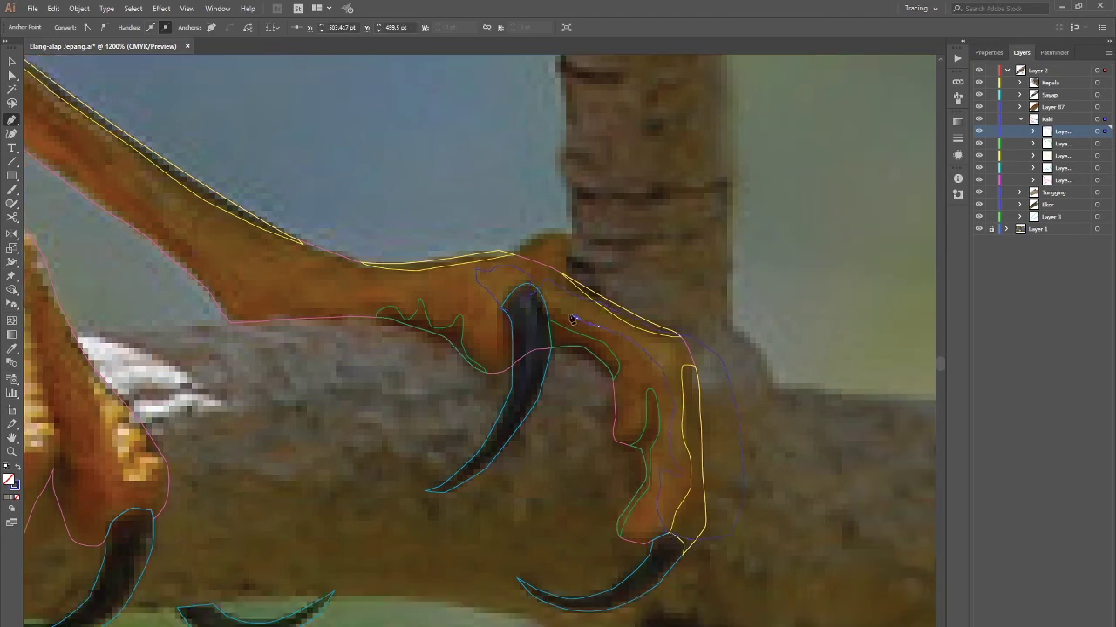
left_click(512, 375)
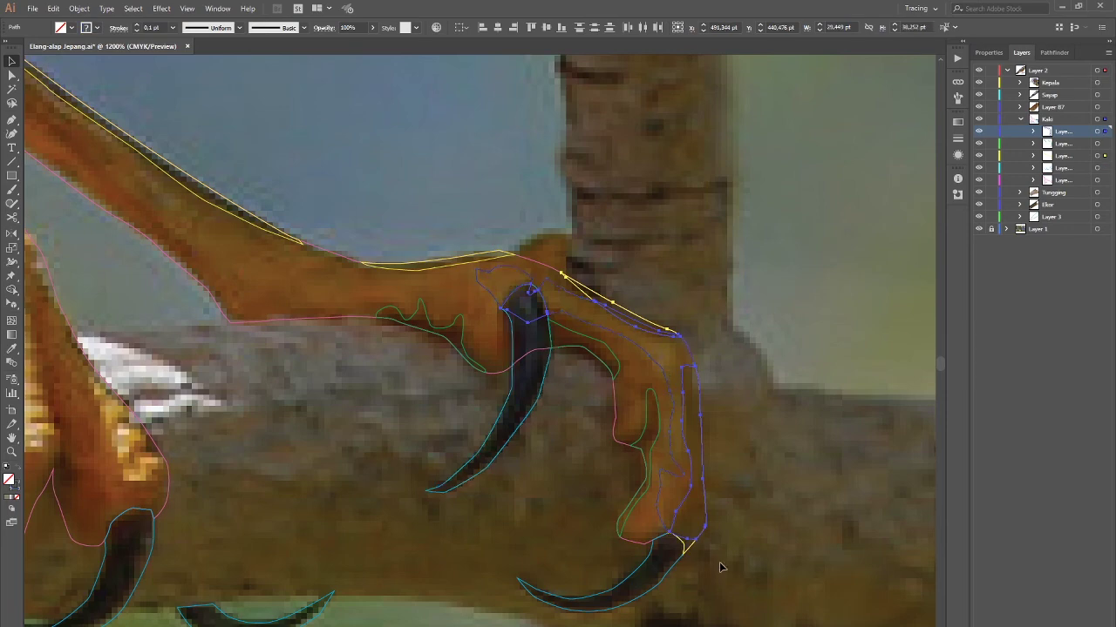
left_click(749, 346)
scroll(748, 346, "down", 3)
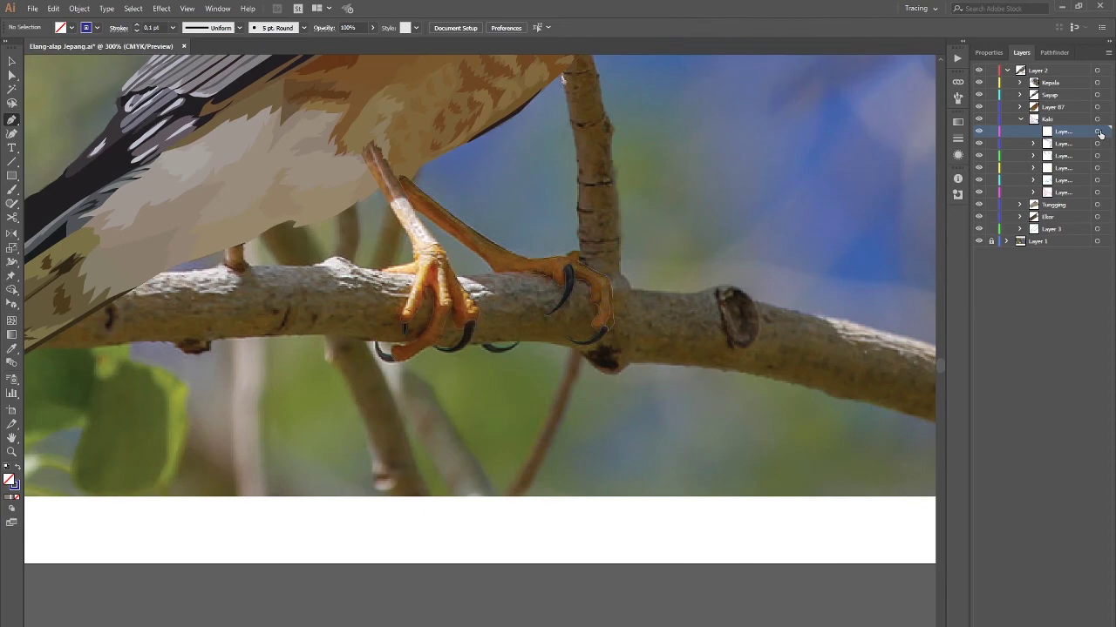
Step: Select the leg shape's layer and the right leg outline in the Layers panel
left_click(1099, 133)
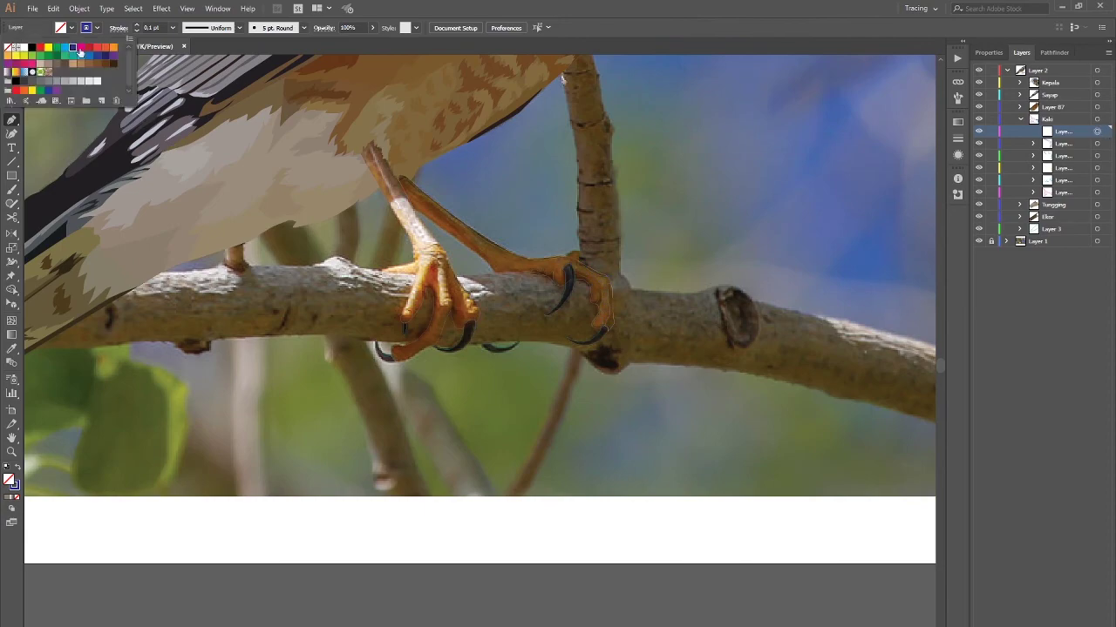
scroll(475, 351, "up", 2)
scroll(488, 375, "up", 2)
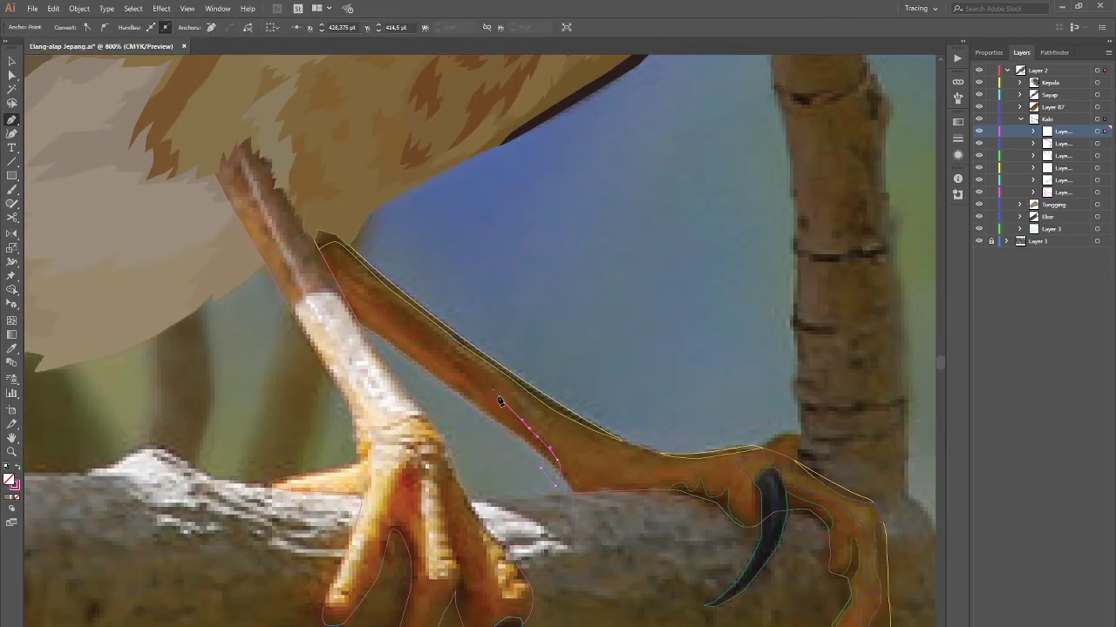
scroll(361, 284, "up", 2)
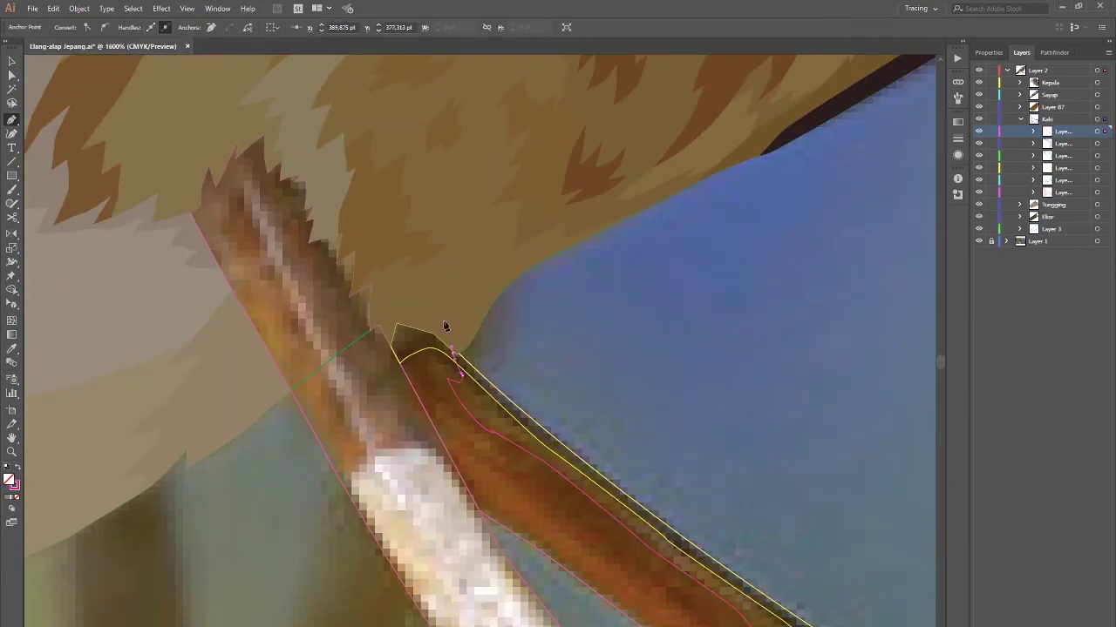
scroll(444, 326, "down", 1)
scroll(351, 270, "down", 1)
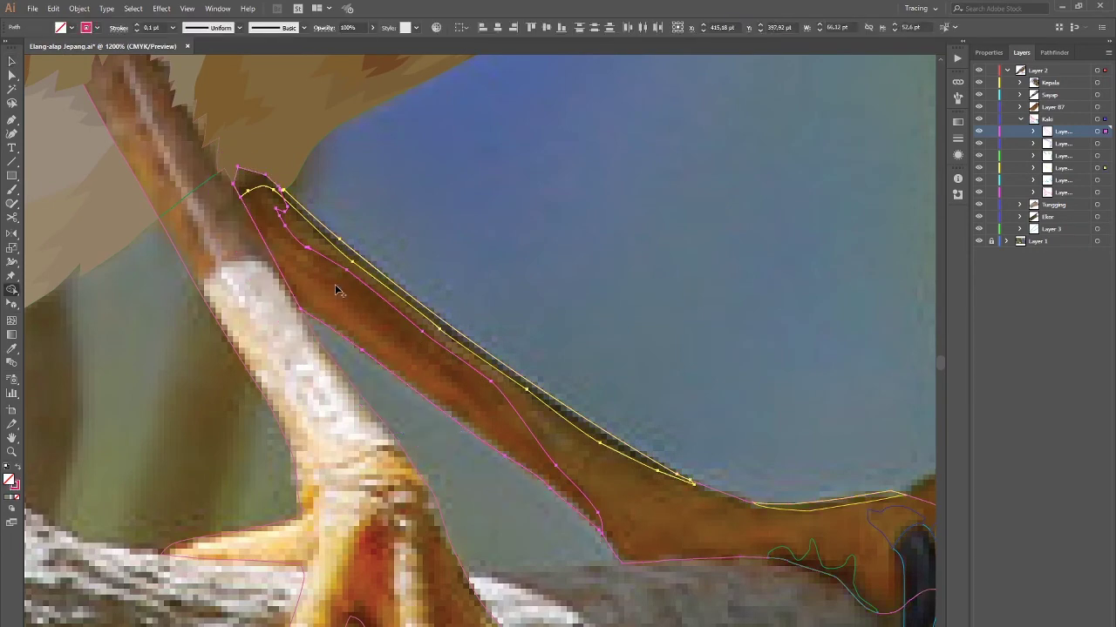
key("p")
scroll(433, 397, "down", 1)
scroll(433, 397, "up", 2)
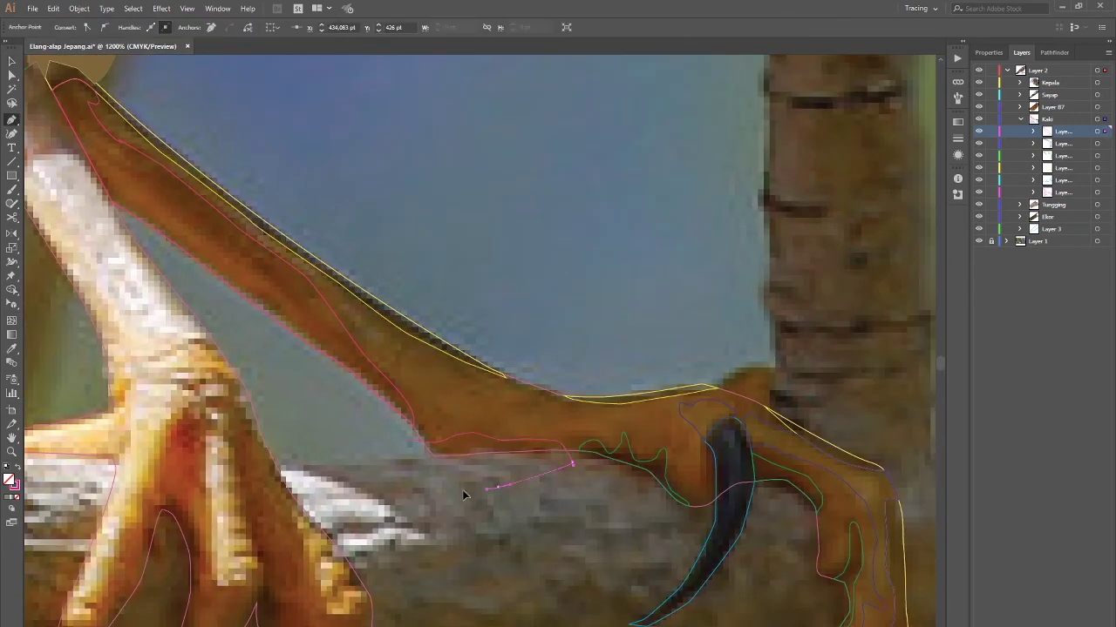
key("v")
left_click(1097, 167)
Step: Trace and close a Pen outline around one toe of the left foot
scroll(641, 475, "down", 2)
key("p")
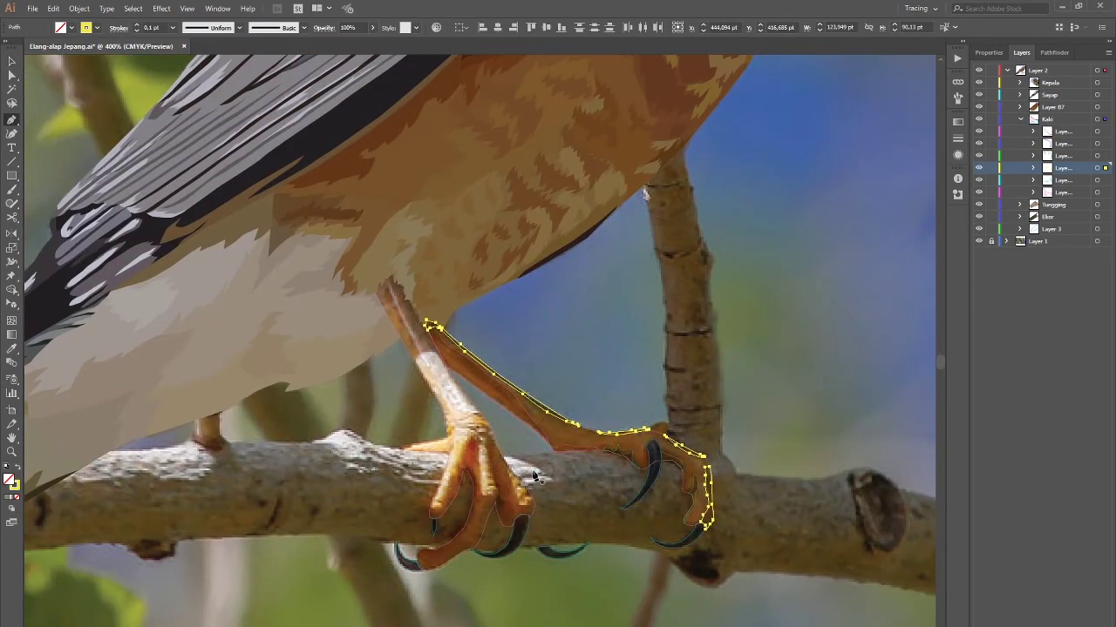
scroll(641, 475, "up", 1)
scroll(640, 474, "up", 1)
left_click(471, 402)
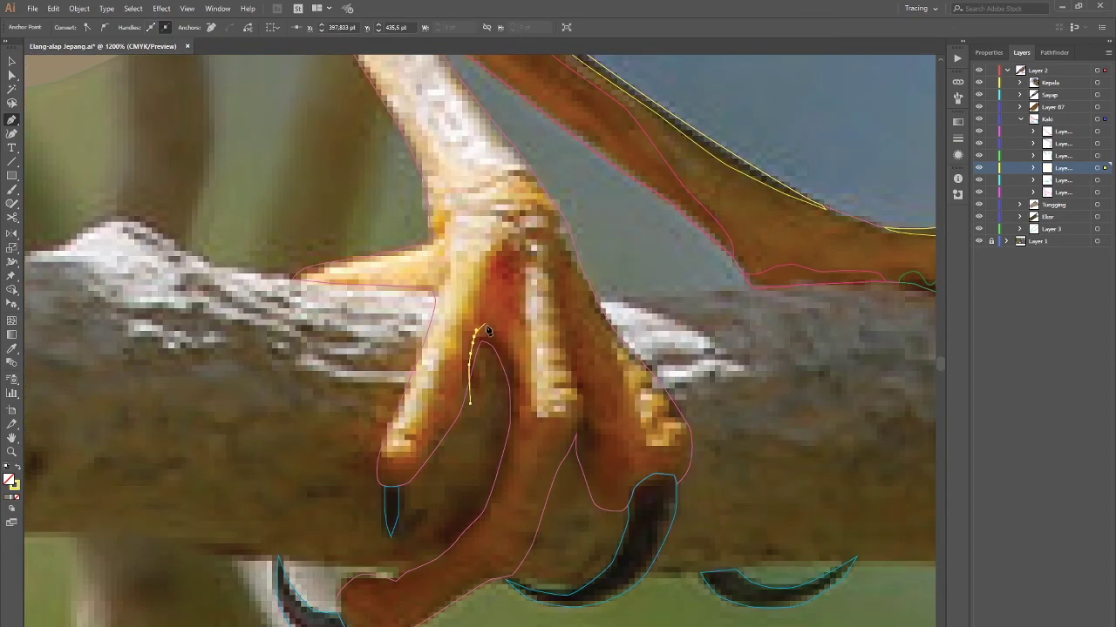
scroll(513, 446, "down", 1)
scroll(475, 466, "up", 1)
left_click(479, 449)
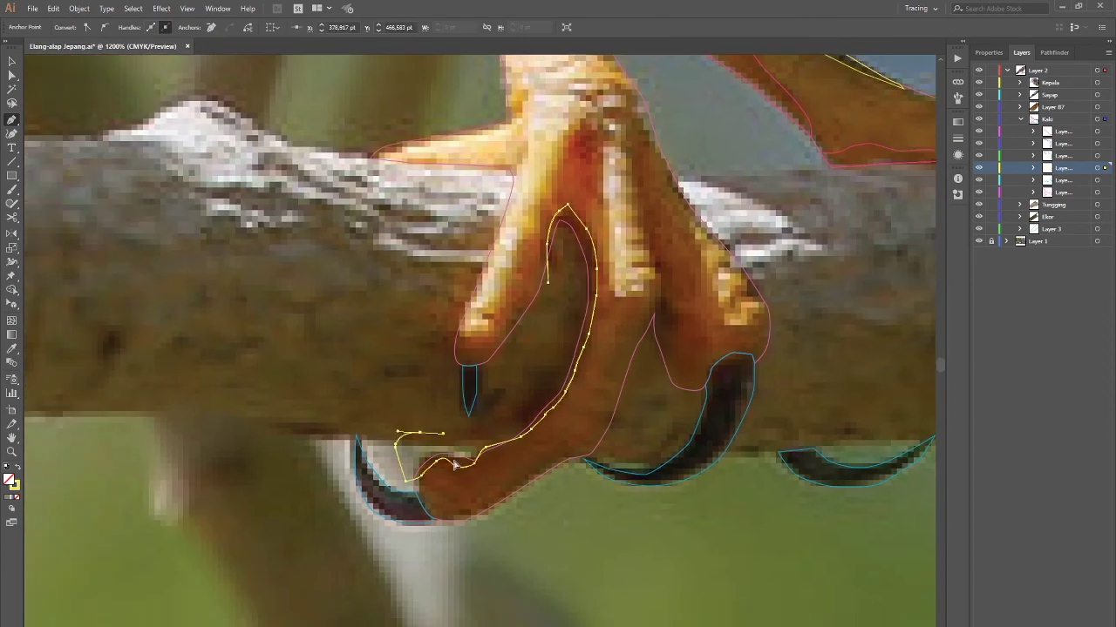
scroll(419, 451, "down", 1)
left_click(567, 218)
scroll(584, 336, "up", 1)
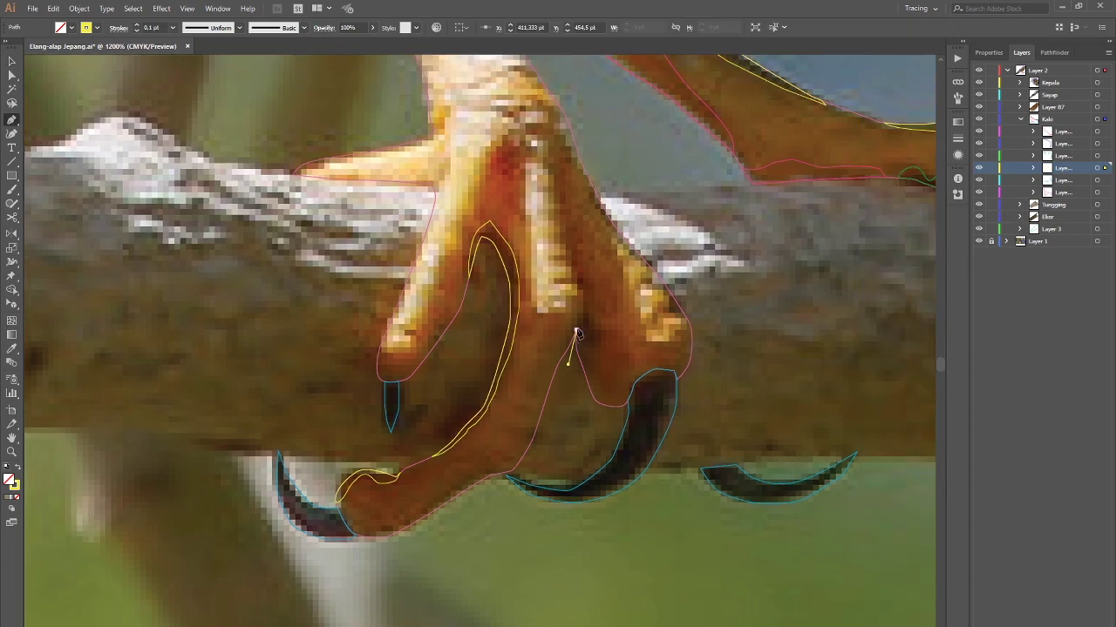
Step: Trace and close a second outline running along the upper left leg
left_click(569, 226)
scroll(558, 384, "down", 1)
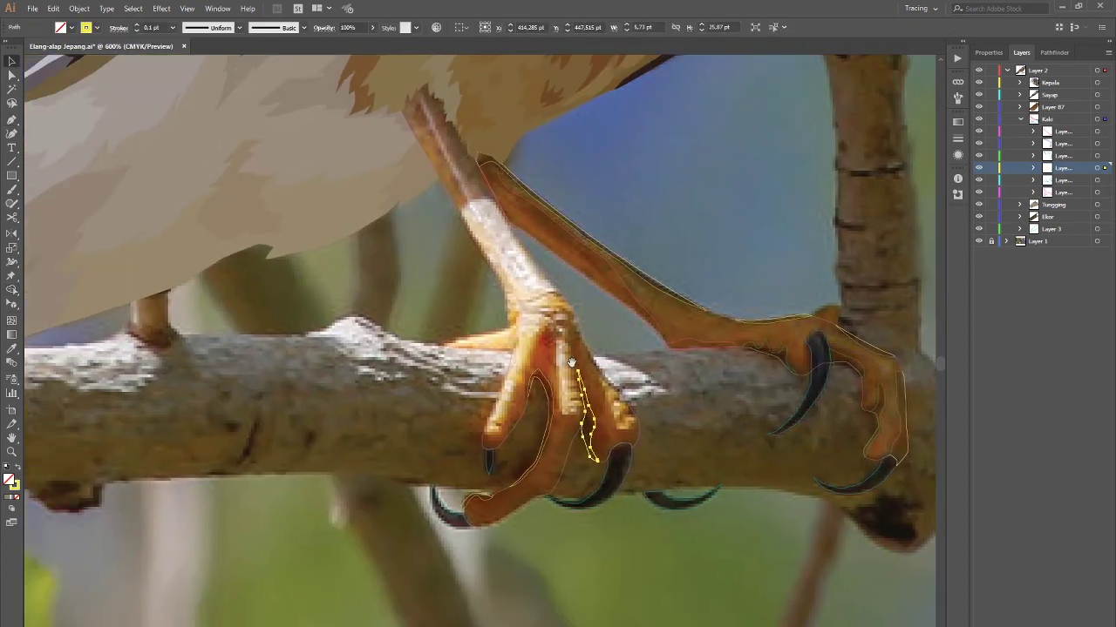
scroll(543, 386, "up", 1)
left_click(520, 385)
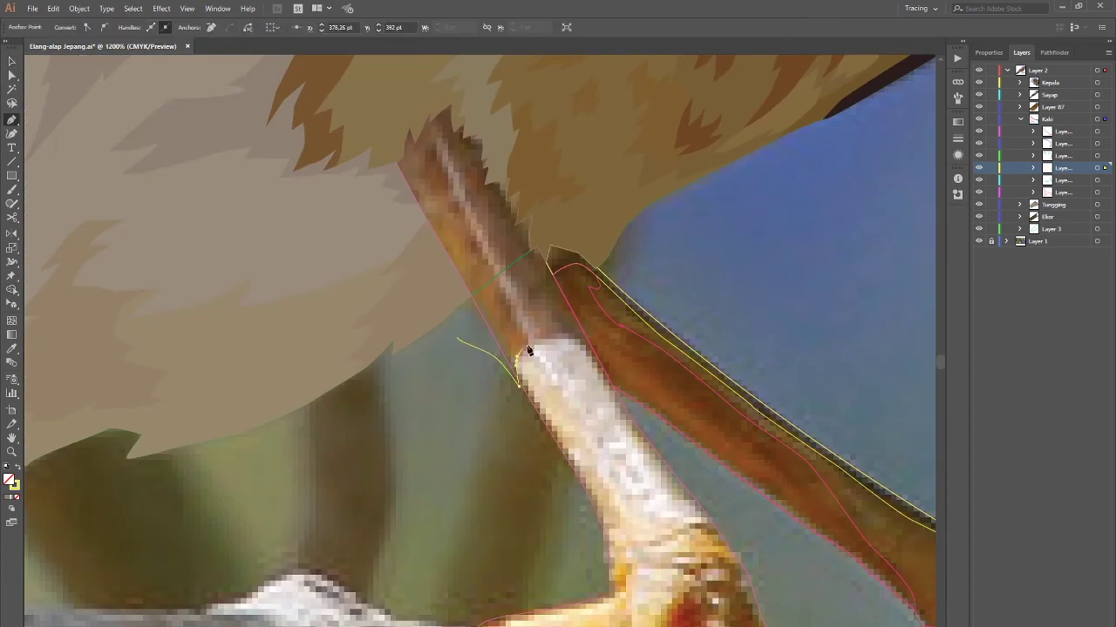
left_click(457, 339)
Step: Select the toe shape's layer and trace a small outline at the top of the leg
key("v")
scroll(547, 385, "down", 1)
left_click(1105, 157)
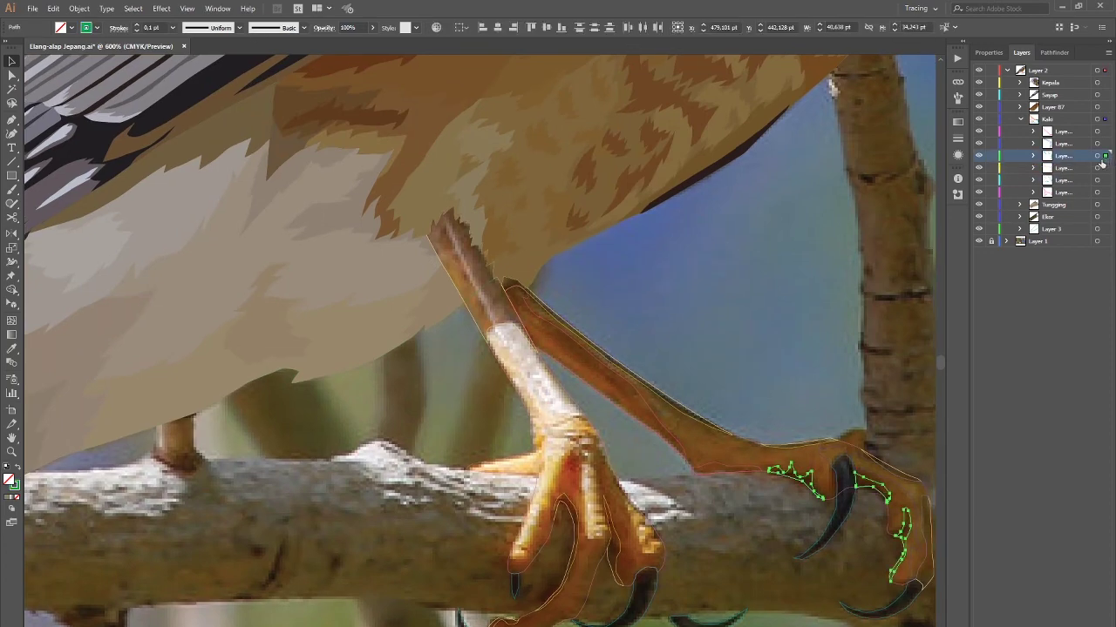
key("p")
scroll(558, 349, "down", 1)
scroll(543, 354, "up", 2)
left_click(543, 353)
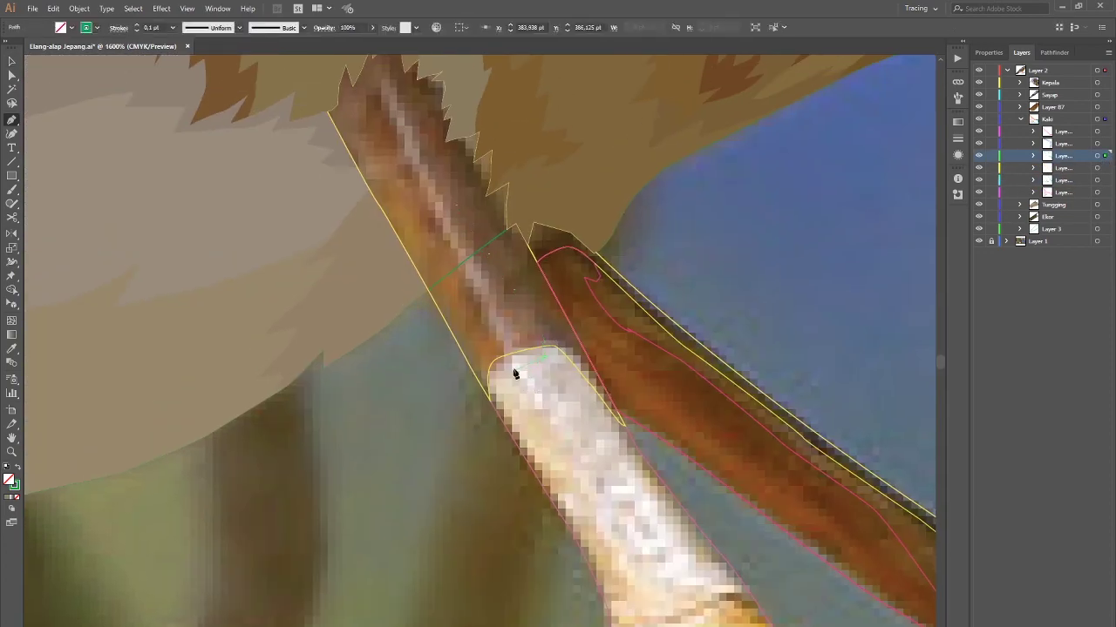
left_click(545, 355)
key("v")
key("ctrl+minus")
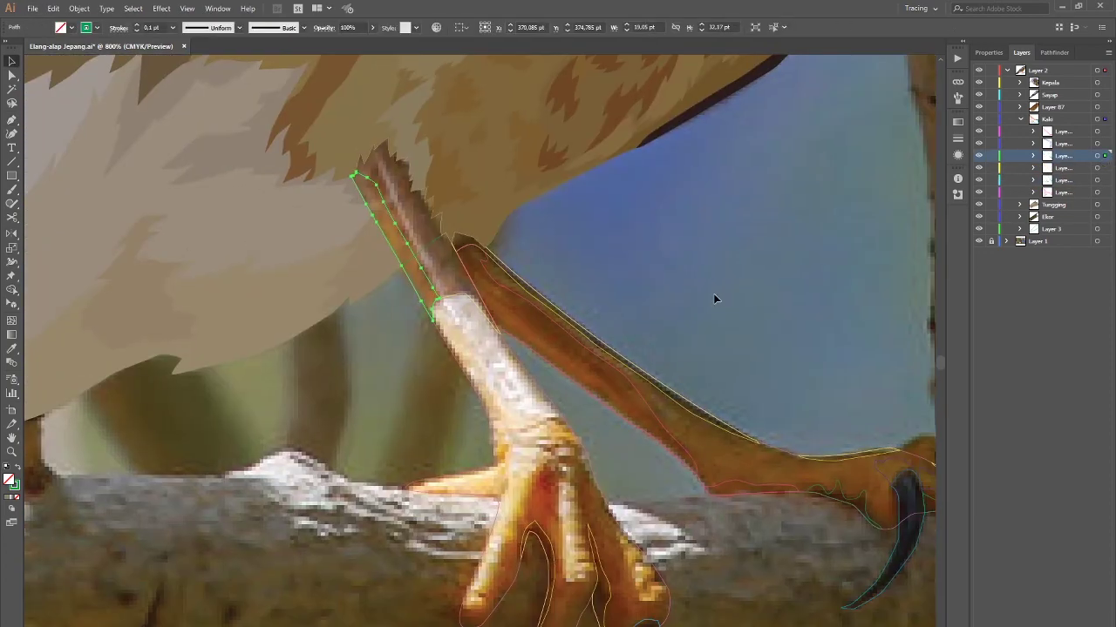
left_click_drag(720, 296, 586, 326)
left_click(531, 443)
key("i")
left_click(531, 444)
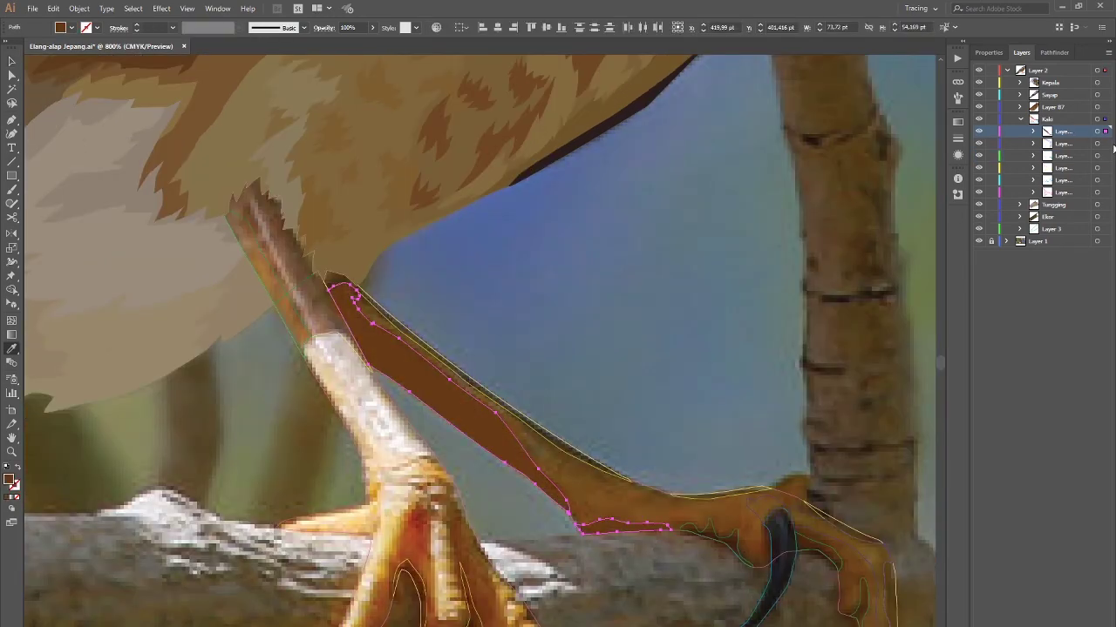
left_click(708, 446, "ctrl")
key("v")
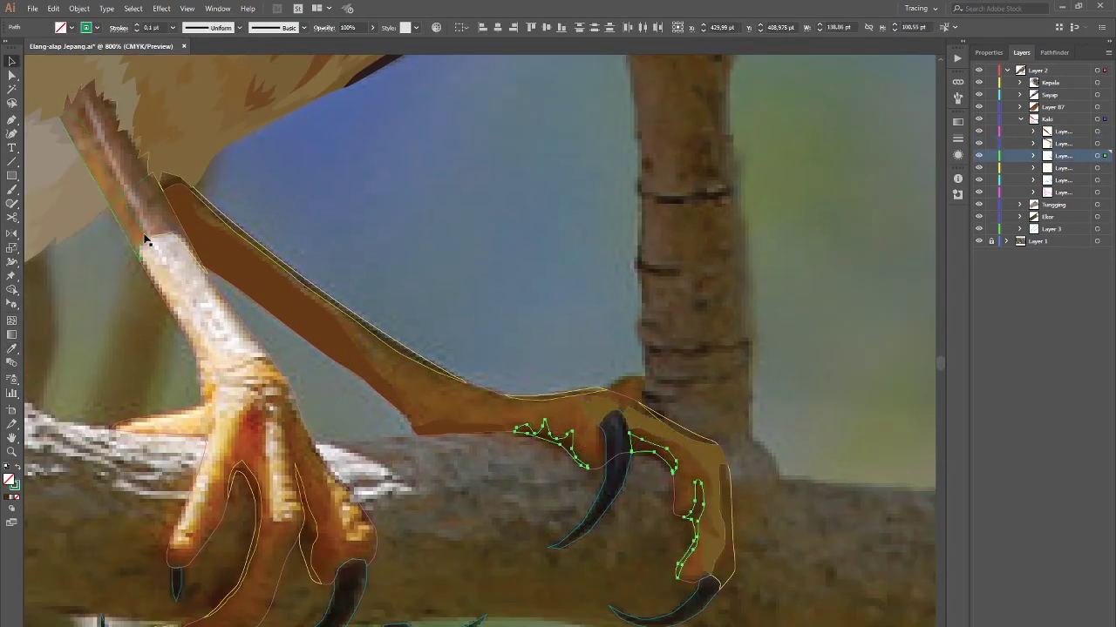
key("v")
left_click(353, 320, "ctrl")
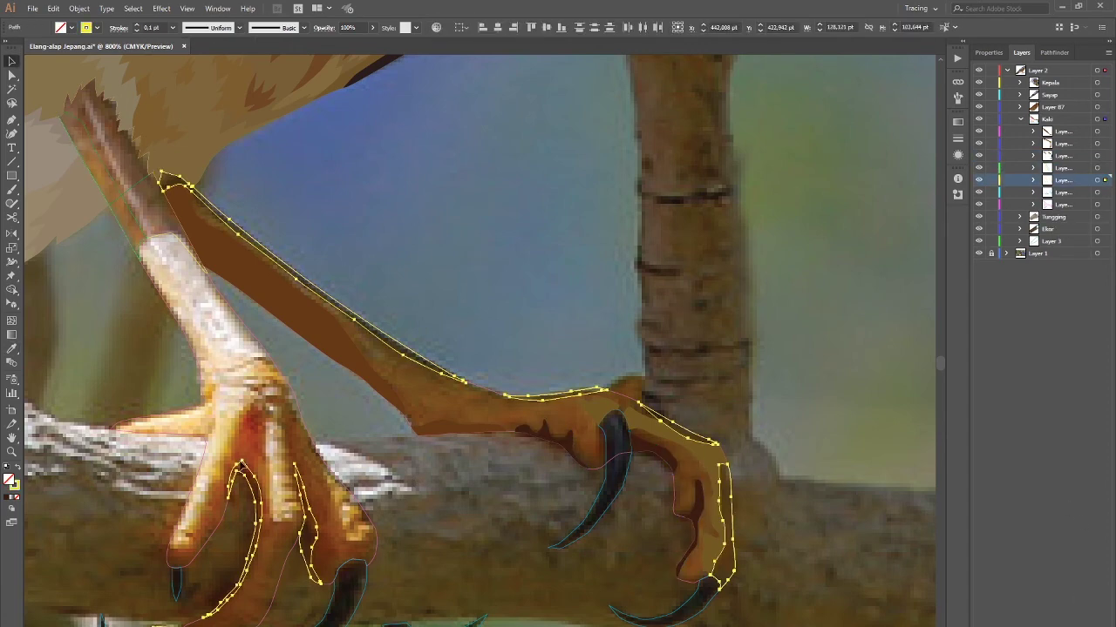
key("ctrl+c")
key("ctrl+f")
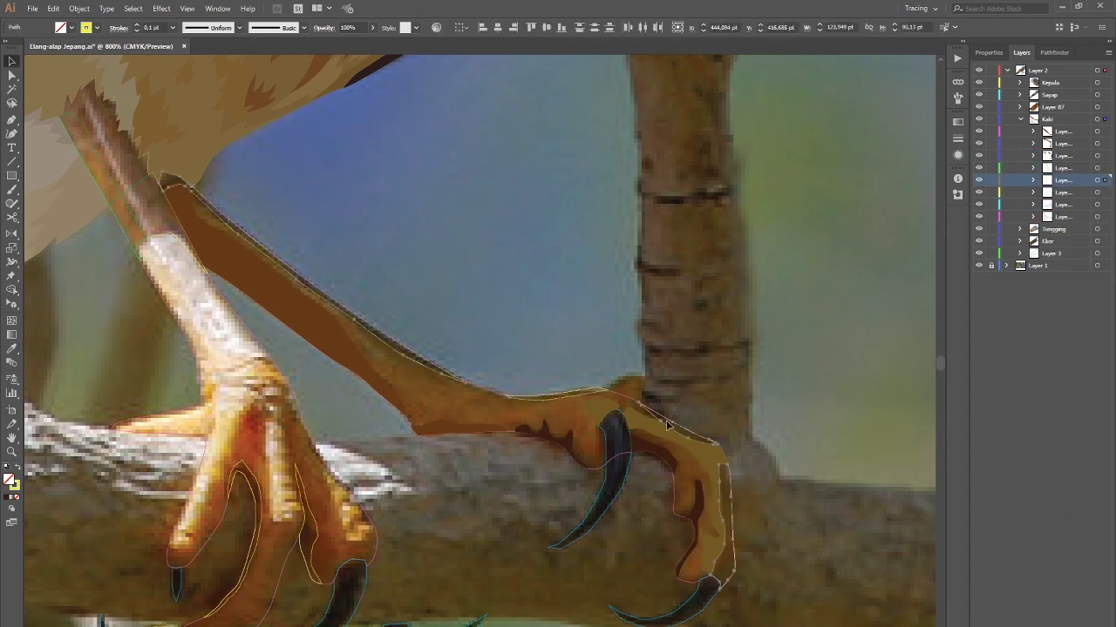
key("i")
left_click(719, 487)
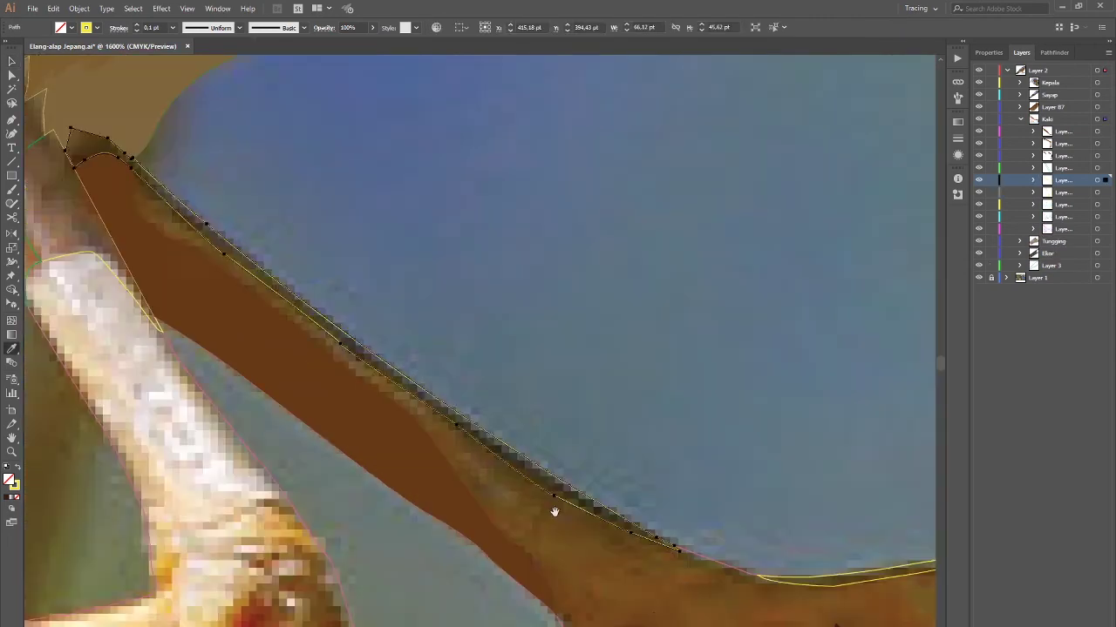
key("ctrl+minus")
key("ctrl+minus")
key("ctrl+minus")
left_click(562, 441, "ctrl")
scroll(562, 440, "up", 5)
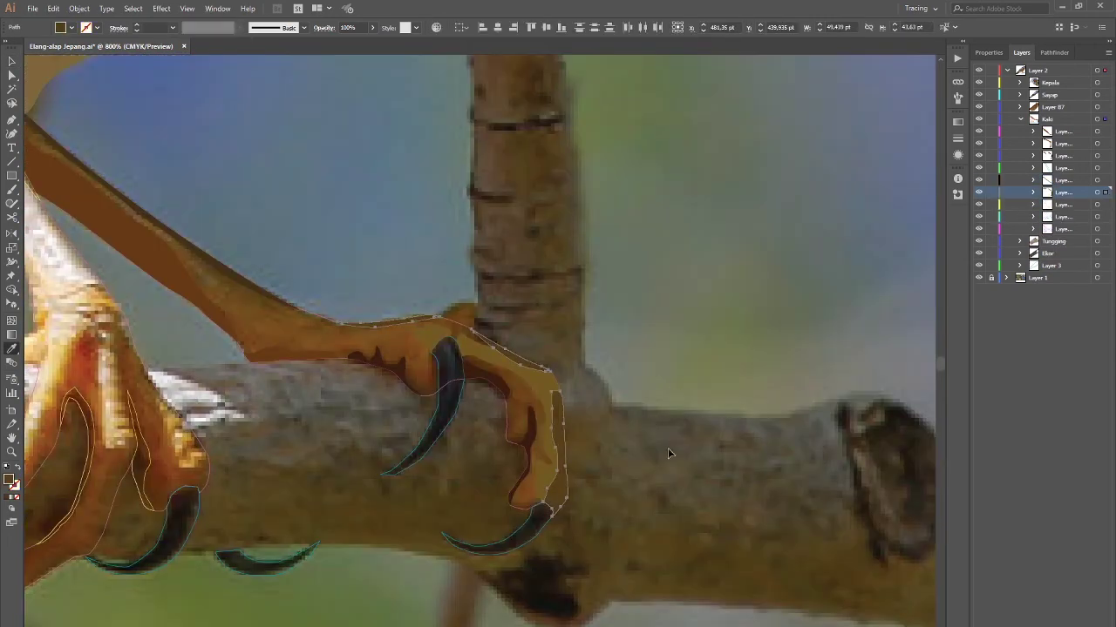
left_click(449, 388, "ctrl")
scroll(551, 412, "left", 3)
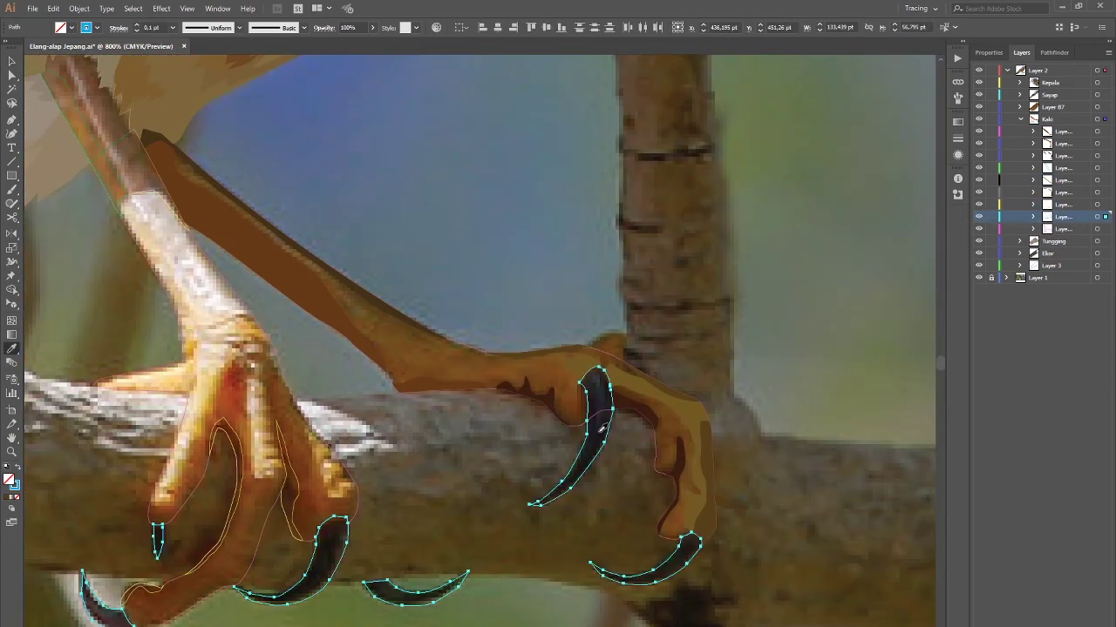
left_click(602, 427, "ctrl")
key("ctrl+minus")
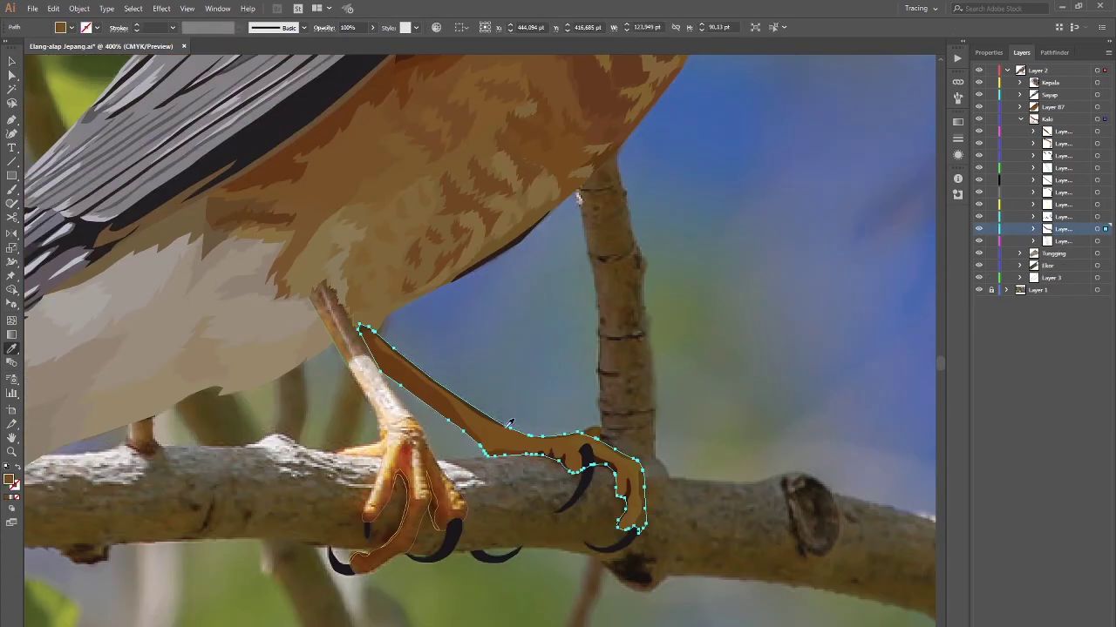
left_click(535, 419, "ctrl")
left_click(1097, 241)
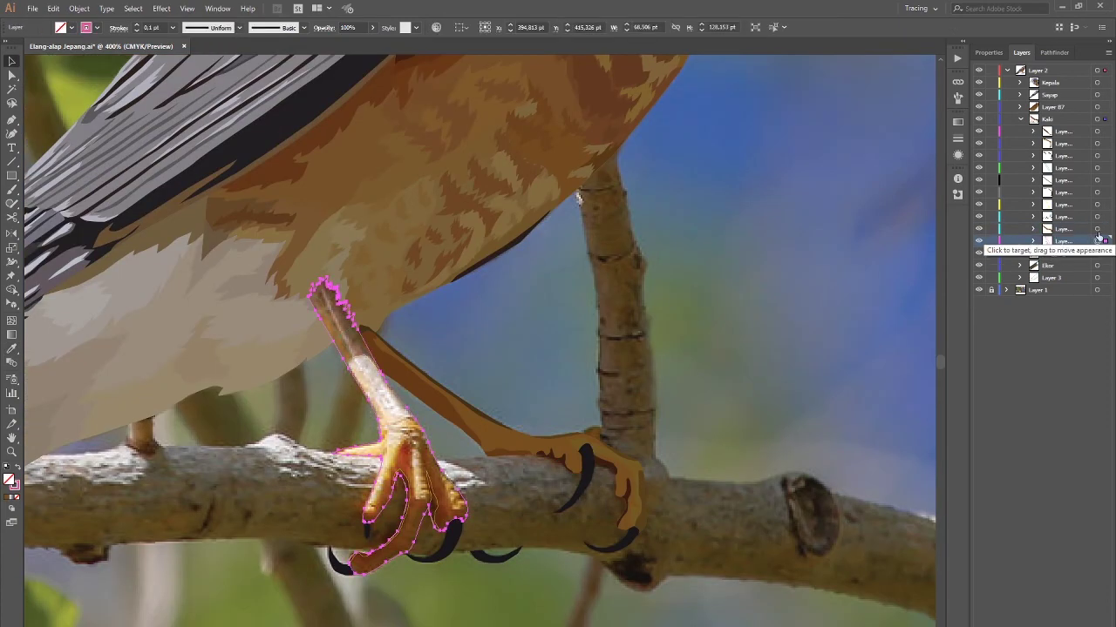
key("ctrl+plus")
left_click(430, 375, "ctrl")
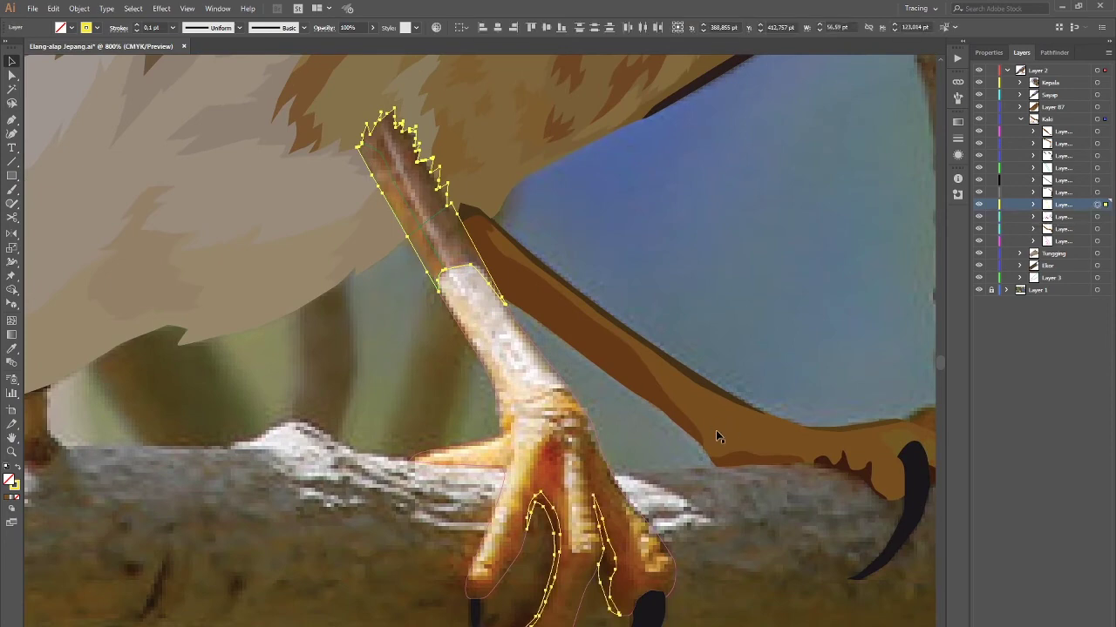
Step: Set the layer colour to Cyan and choose a stroke colour for new paths
double_click(1047, 204)
left_click(772, 194)
left_click(772, 295)
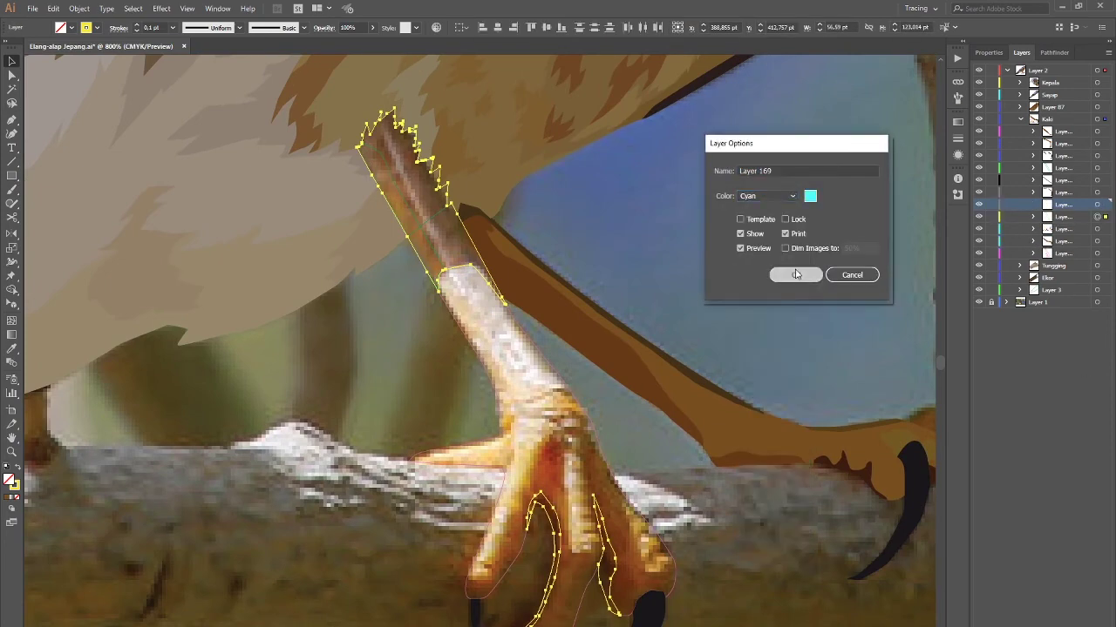
left_click(797, 273)
left_click(72, 27)
left_click(72, 65)
Step: Trace a closed outline around the pale front shin
key("p")
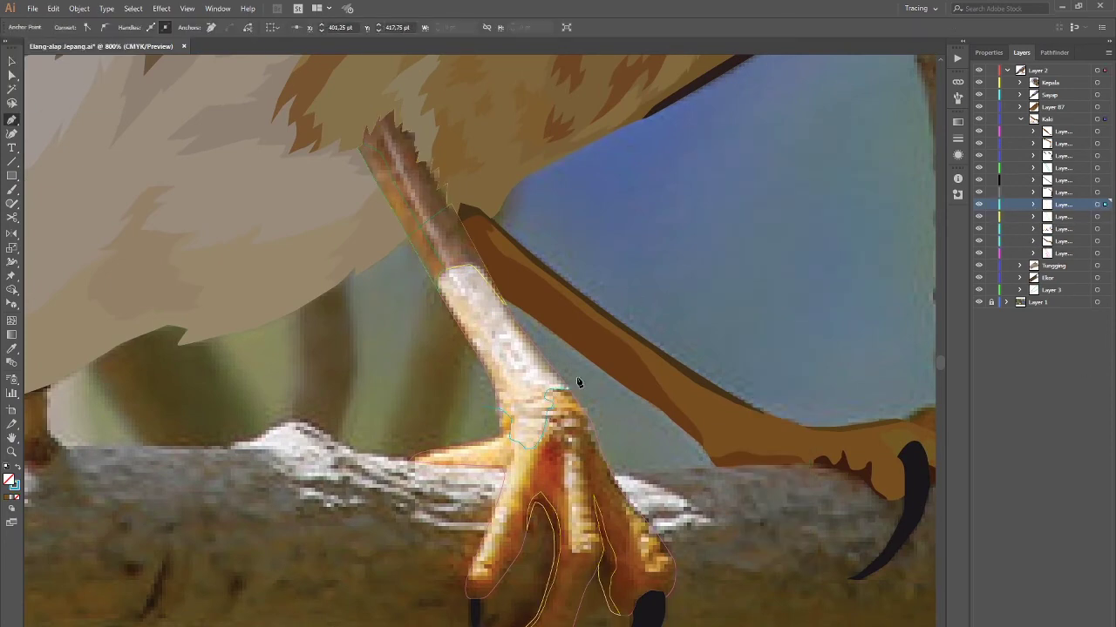
left_click(460, 267, "ctrl")
key("ctrl+shift+a")
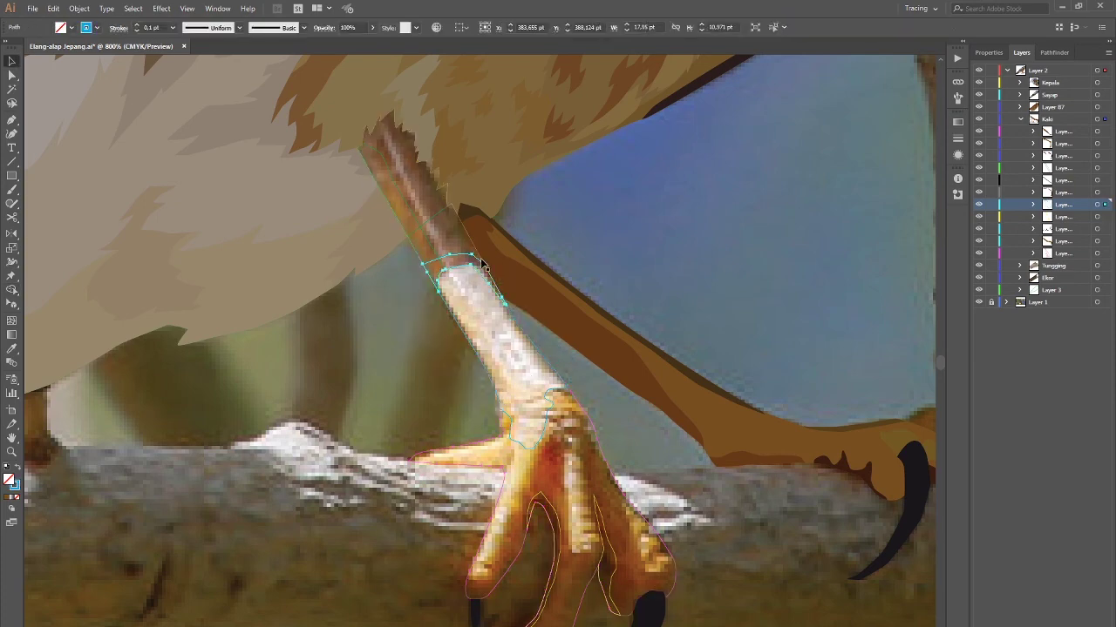
scroll(415, 189, "up", 1)
left_click_drag(365, 94, 471, 321)
mouse_move(356, 119)
left_mouse_down()
mouse_move(468, 380)
mouse_move(417, 223)
left_mouse_up()
key("v")
Step: Target the layer below and select the cyan toe path on the front foot
scroll(484, 329, "down", 1)
left_click(465, 297)
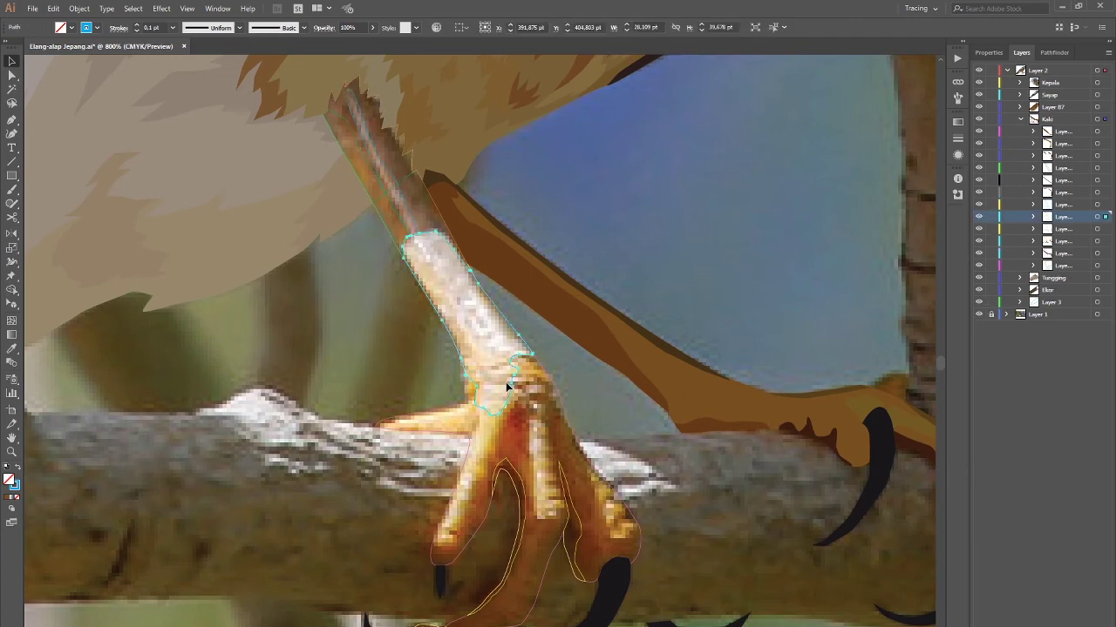
key("p")
scroll(523, 427, "up", 1)
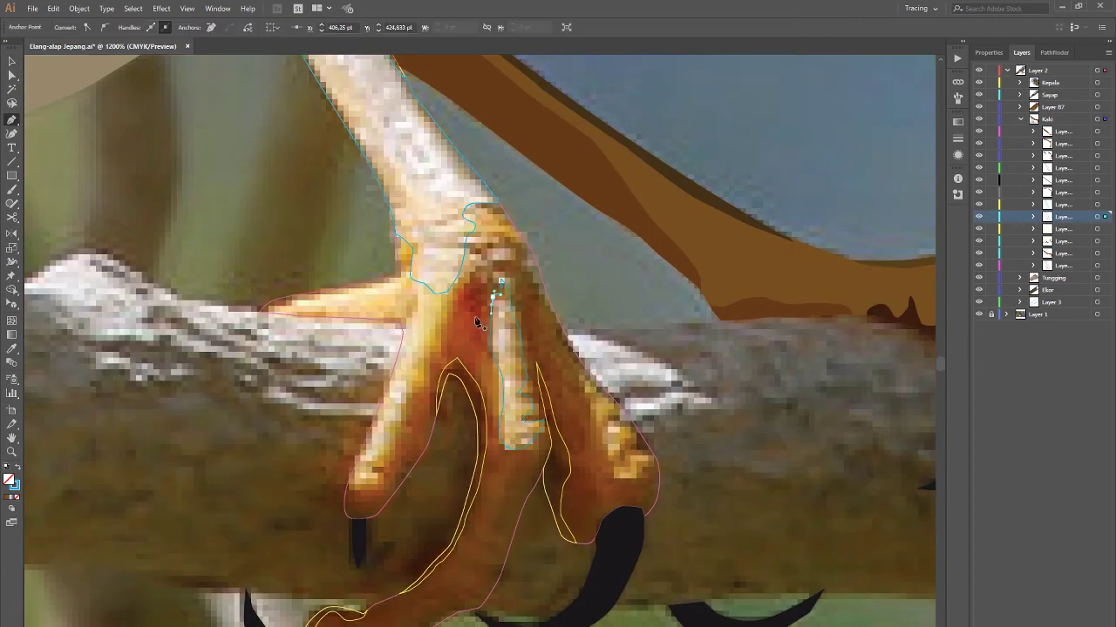
left_click_drag(438, 328, 490, 349)
left_click_drag(401, 376, 478, 436)
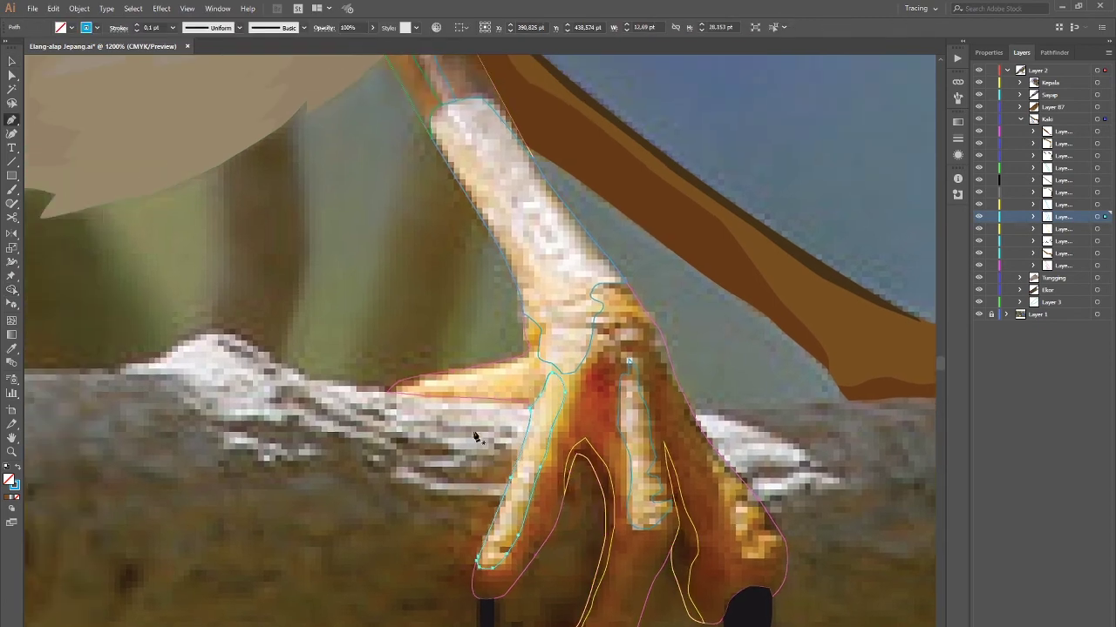
left_click(455, 368)
left_click_drag(455, 368, 250, 272)
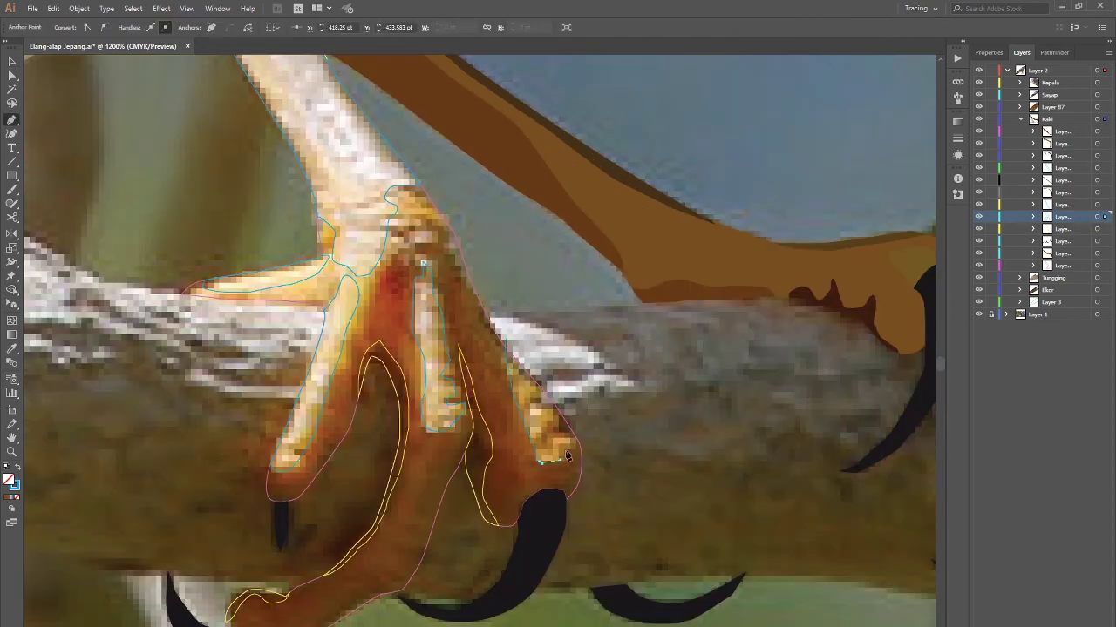
key("v")
key("ctrl+minus")
key("ctrl+minus")
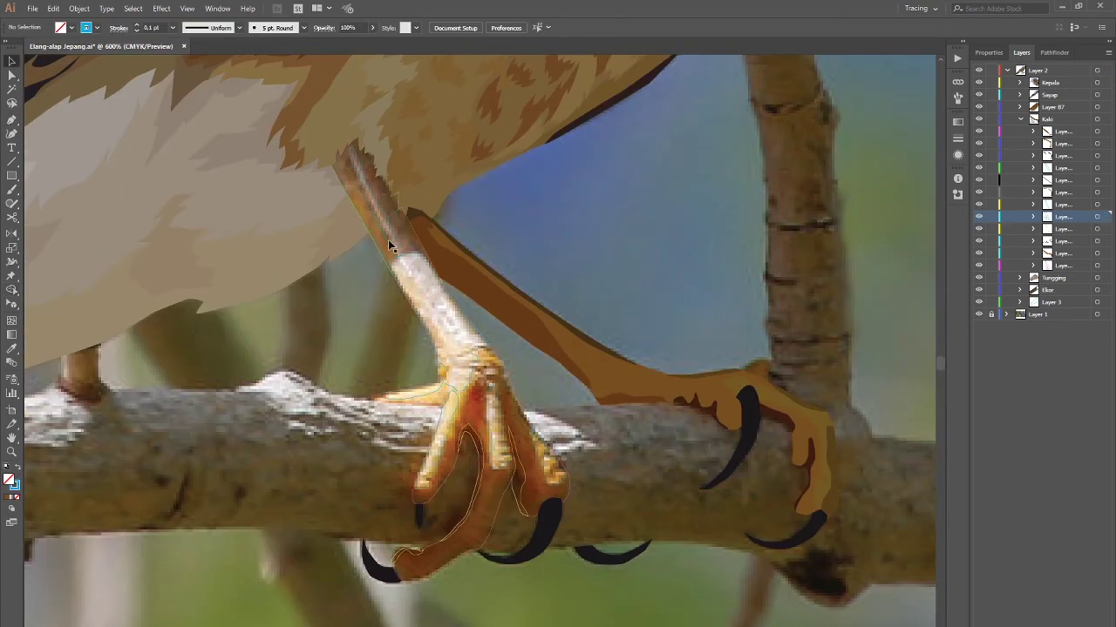
Step: Set the inner toe path's layer colour to Dark Green
left_click(523, 506)
double_click(1063, 241)
left_click(766, 195)
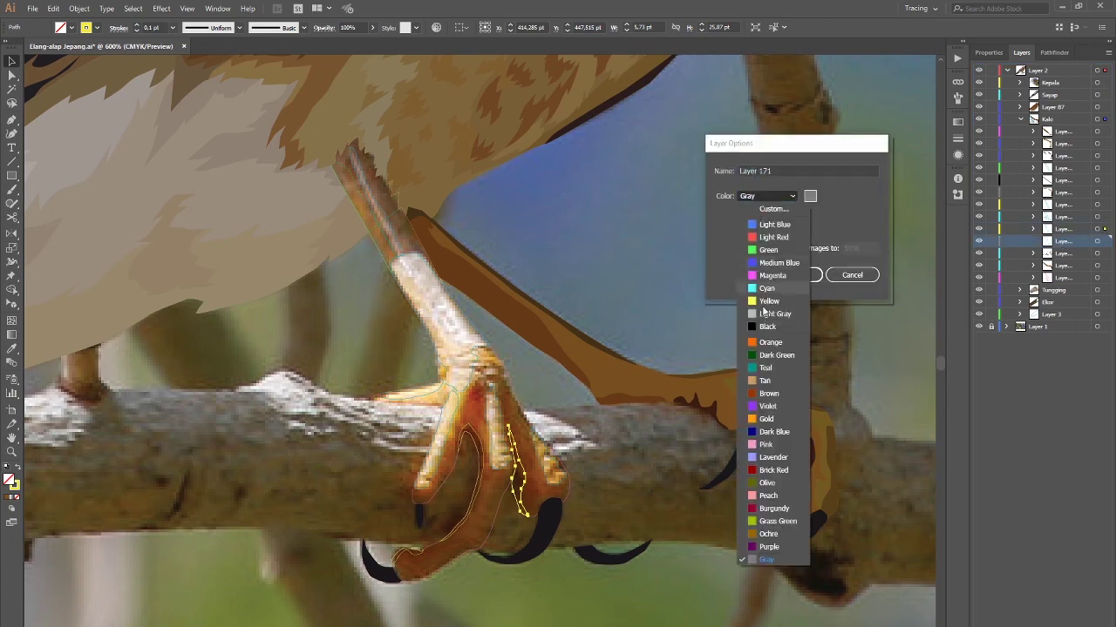
left_click(767, 355)
key("Return")
Step: Start a new two-anchor Pen path below the toes
key("ctrl+plus")
key("ctrl+plus")
key("p")
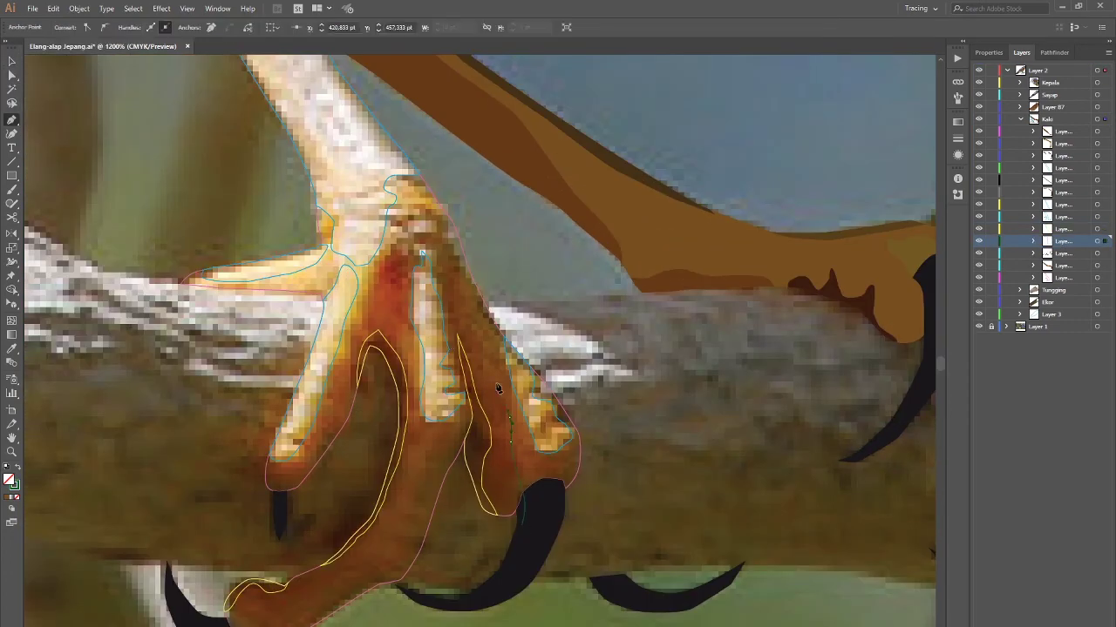
key("ctrl+minus")
key("ctrl+minus")
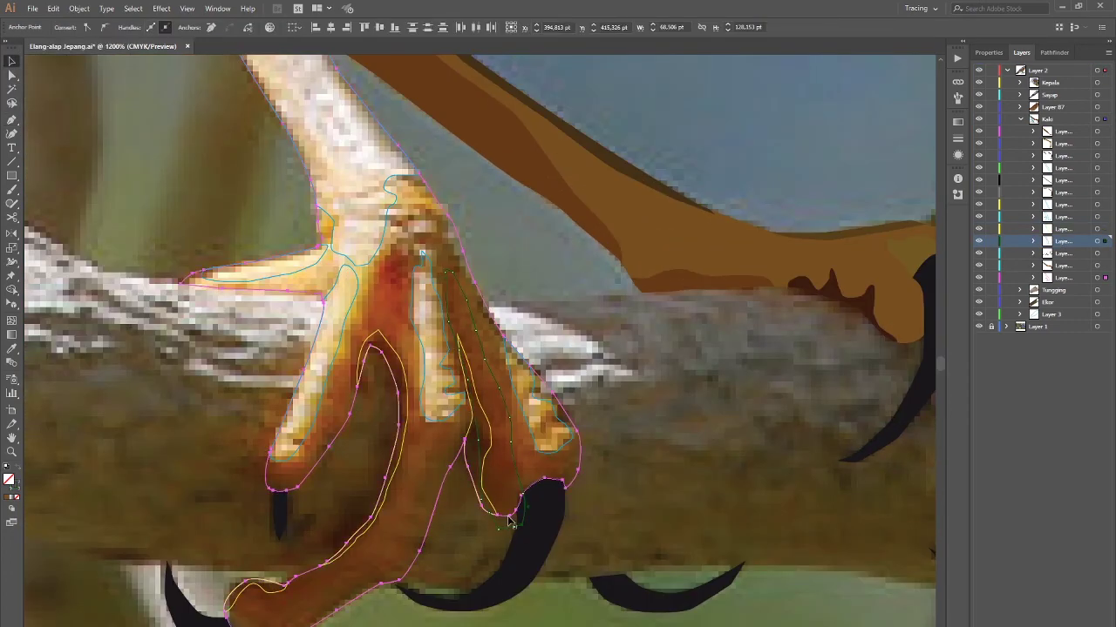
key("Escape")
key("ctrl+plus")
key("ctrl+plus")
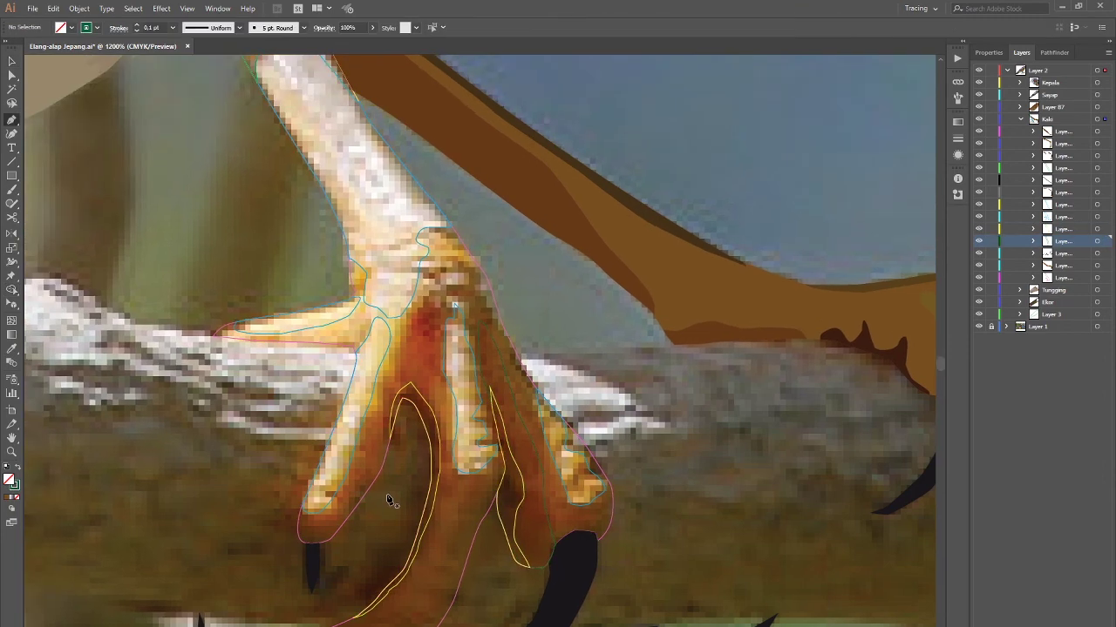
key("ctrl+minus")
key("ctrl+plus")
left_click(477, 334)
left_click(460, 372)
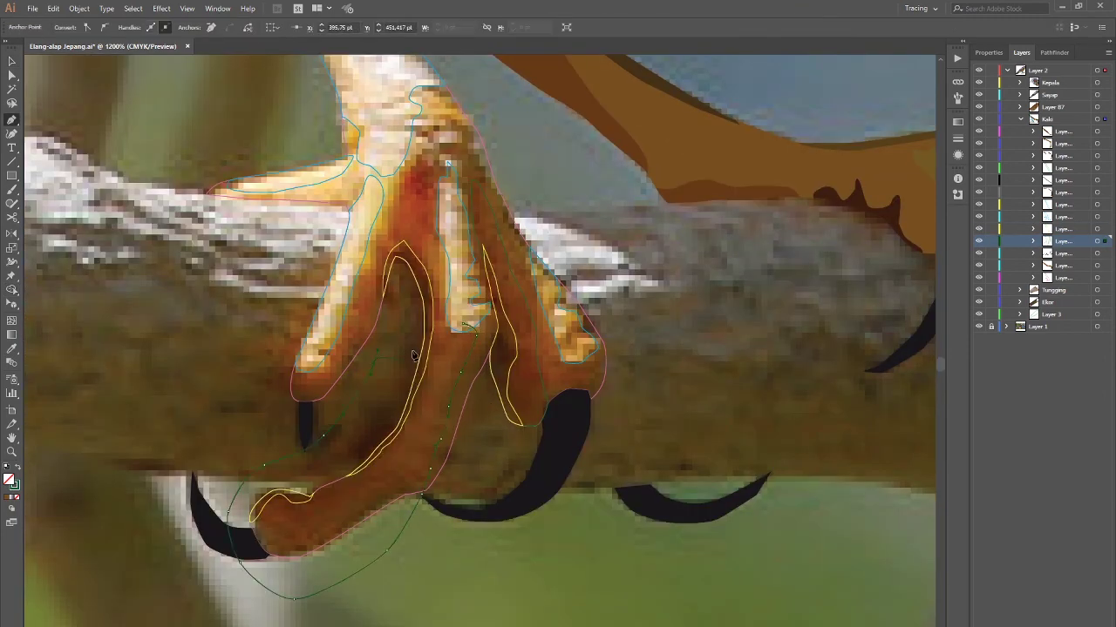
key("v")
Step: Select the traced toe paths, then begin a loose outline around the front foot on a lower layer
left_click(462, 262)
left_click(296, 502, "shift")
left_click(429, 522, "shift")
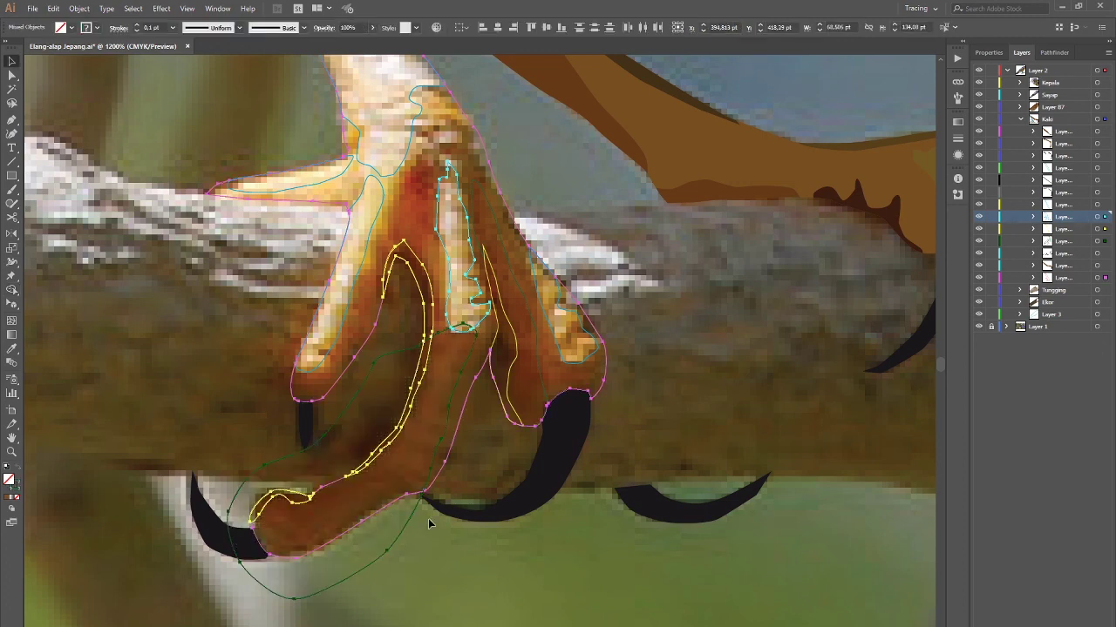
key("ctrl+minus")
key("shift+m")
left_click(438, 310)
key("ctrl+minus")
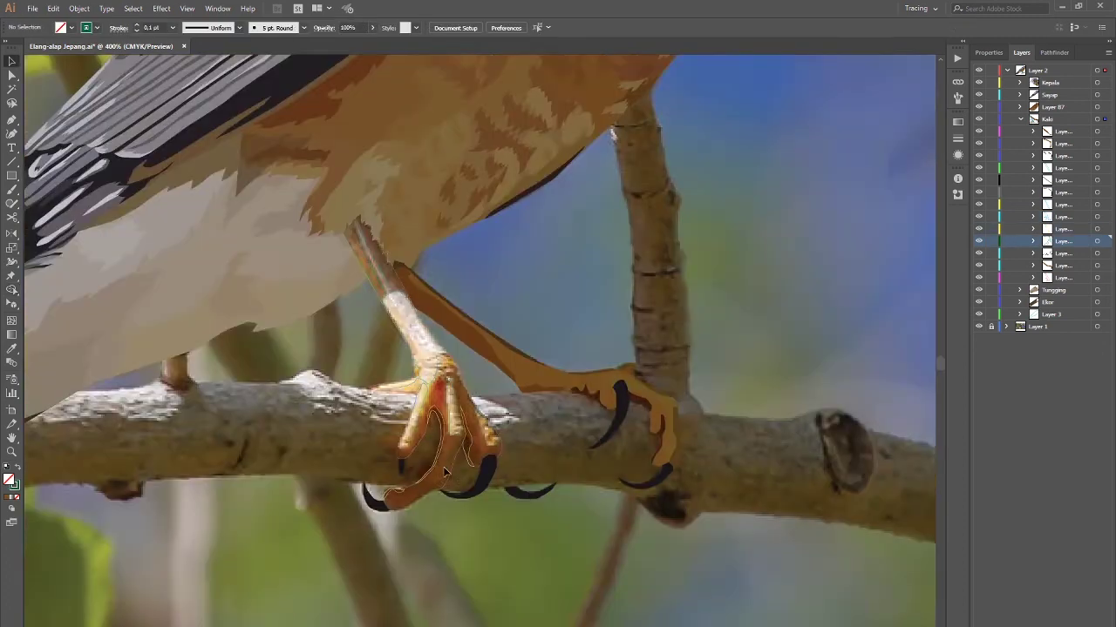
scroll(445, 471, "up", 2)
left_click(1102, 278)
key("p")
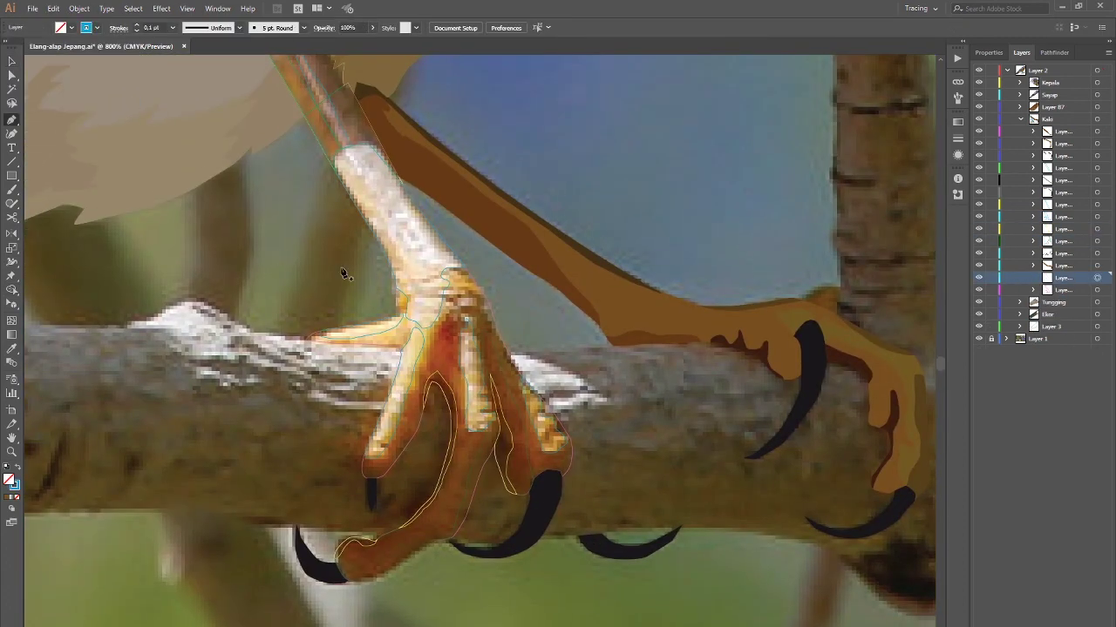
left_click(313, 621)
Step: Close the loop around the foot, then select and delete the back leg detail paths
left_click(378, 384)
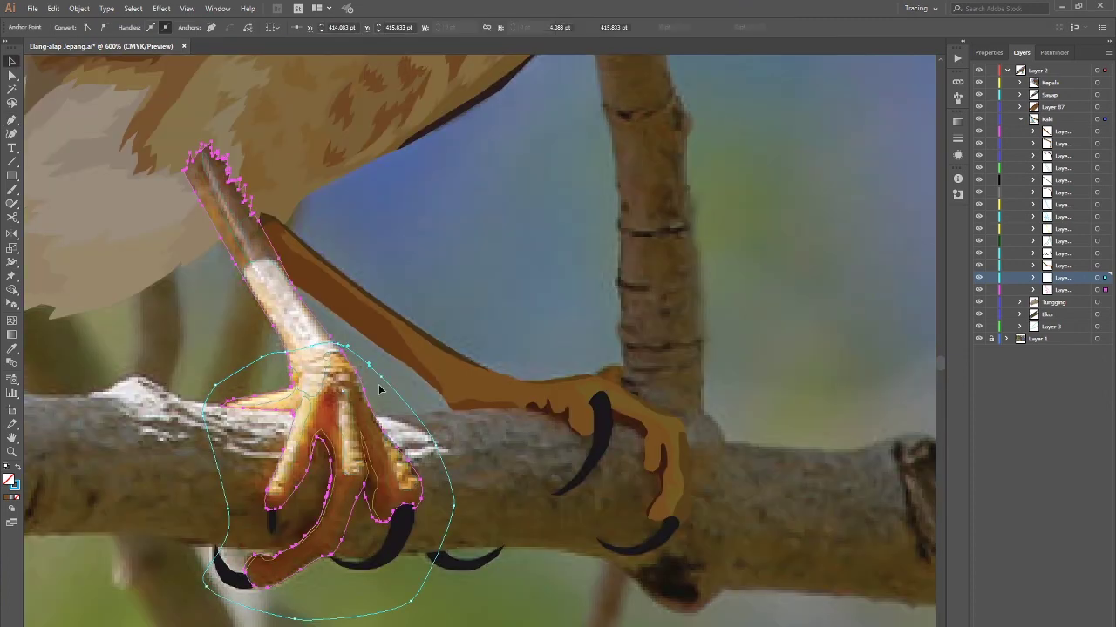
key("v")
left_click_drag(392, 399, 438, 437)
left_click(663, 436)
left_click(1105, 142)
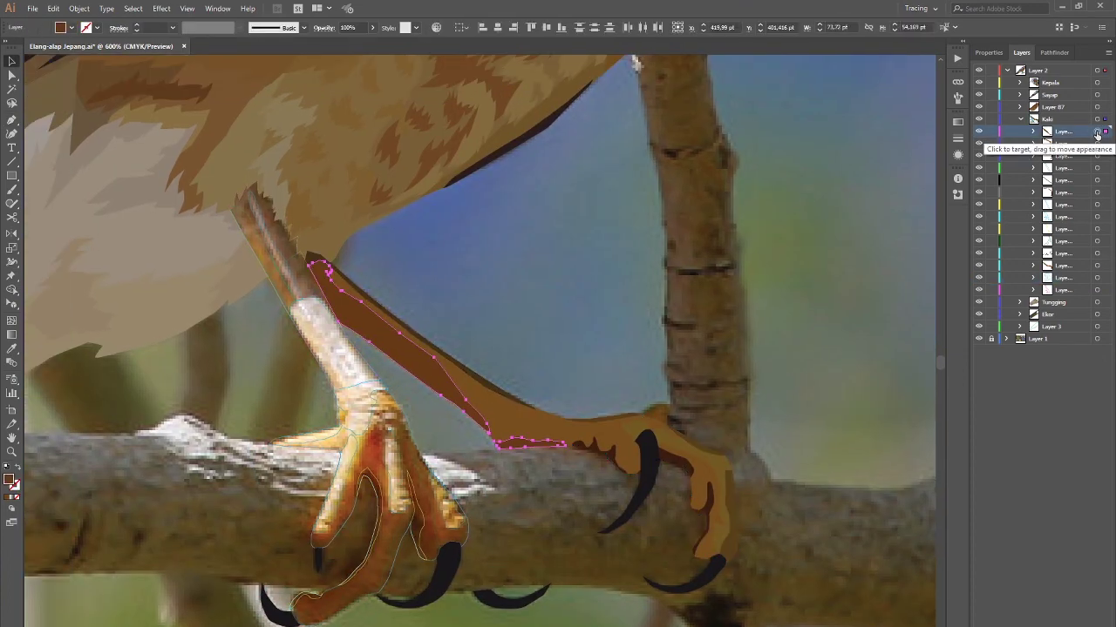
left_click(1105, 179, "shift")
left_click(1105, 179, "shift")
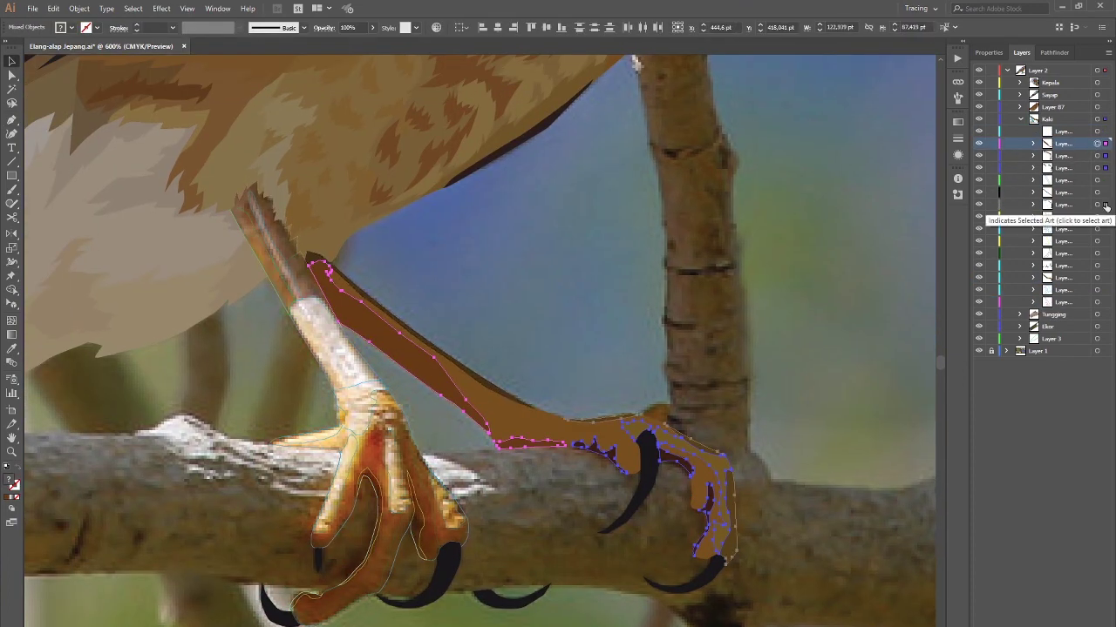
left_click(1105, 191, "shift")
left_click(1105, 204, "shift")
left_click(1105, 265, "shift")
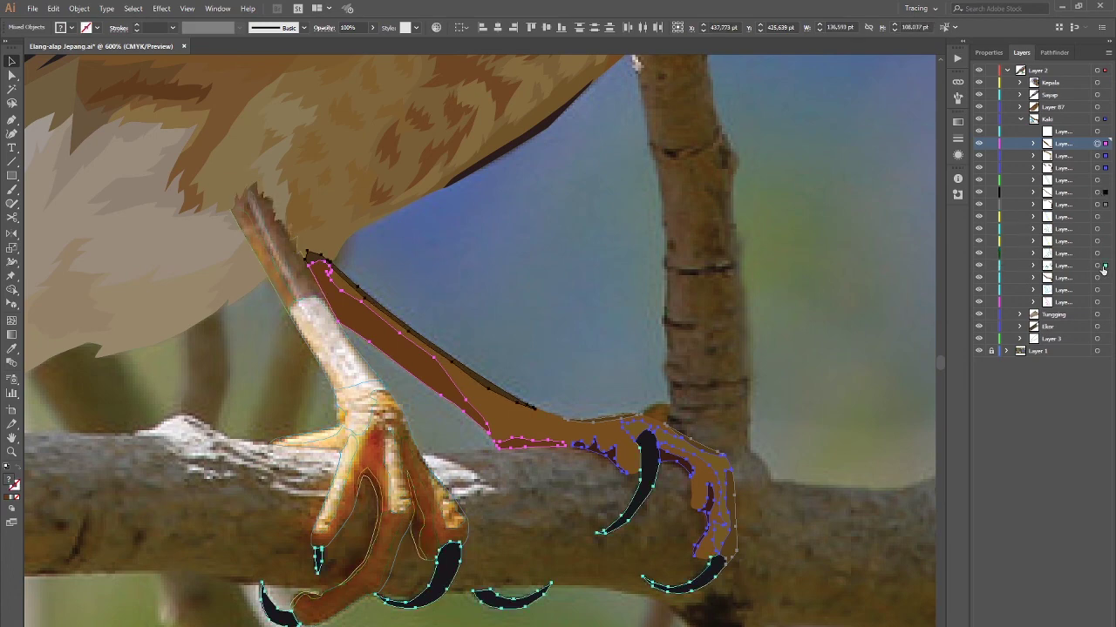
left_click(1105, 265, "shift")
key("Delete")
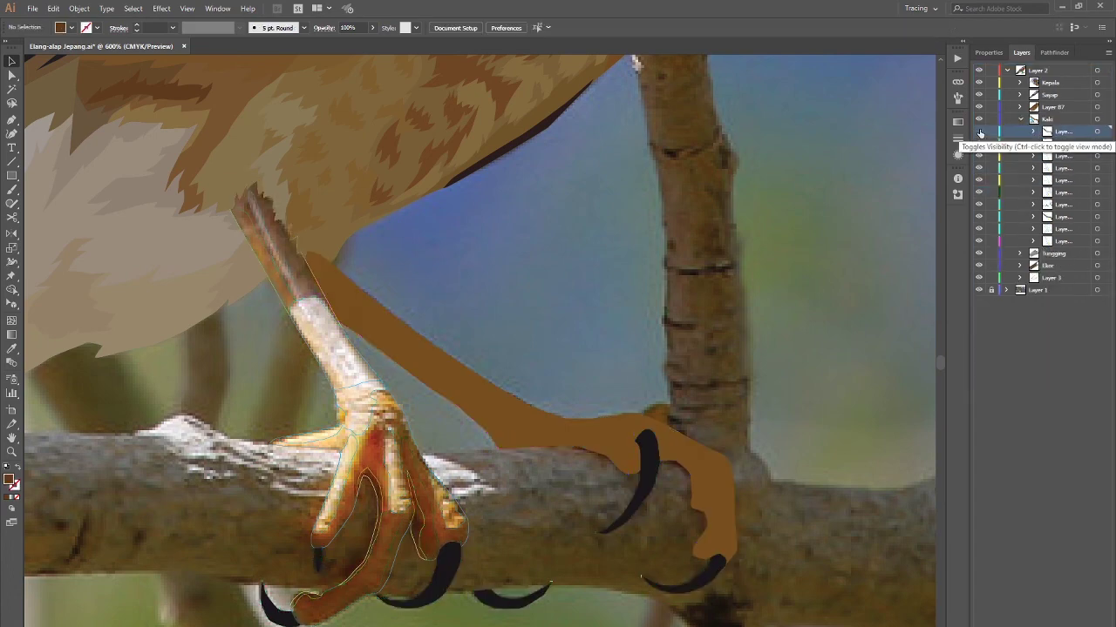
Step: Show the leg shading layer, group the claw paths with Ctrl+G, and deselect
left_click(980, 132)
left_click(1034, 130)
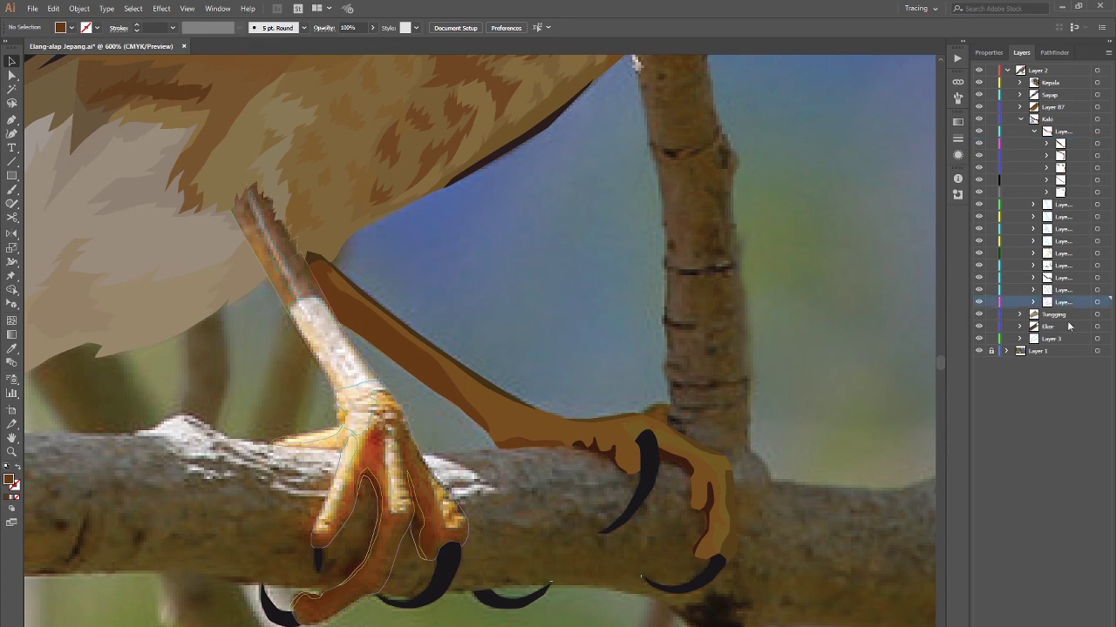
left_click(1062, 277)
left_click(1105, 265)
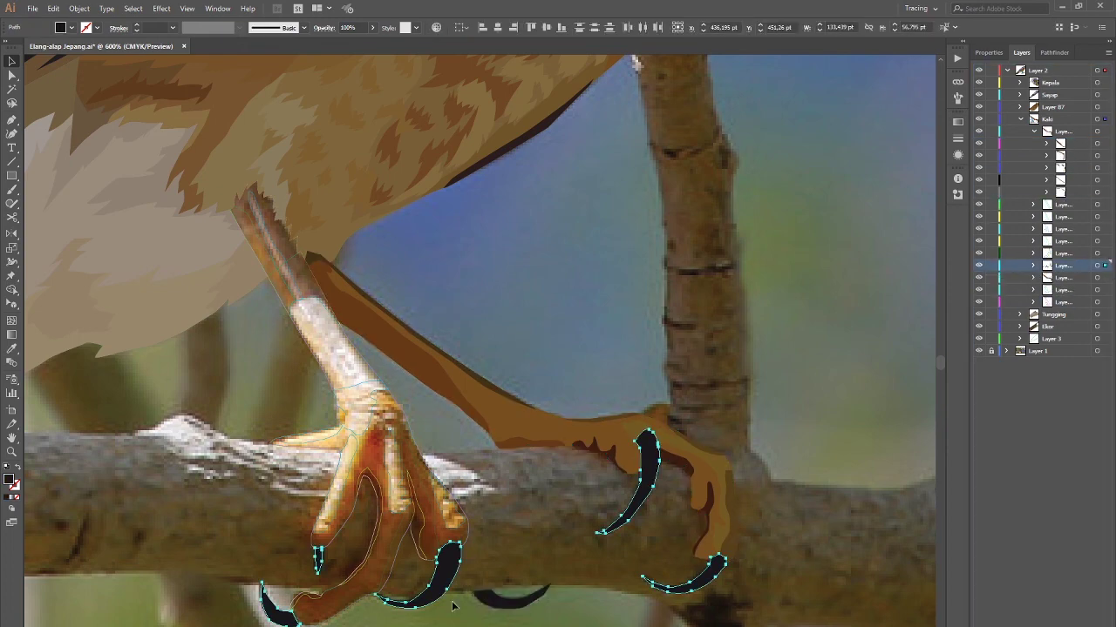
key("ctrl+g")
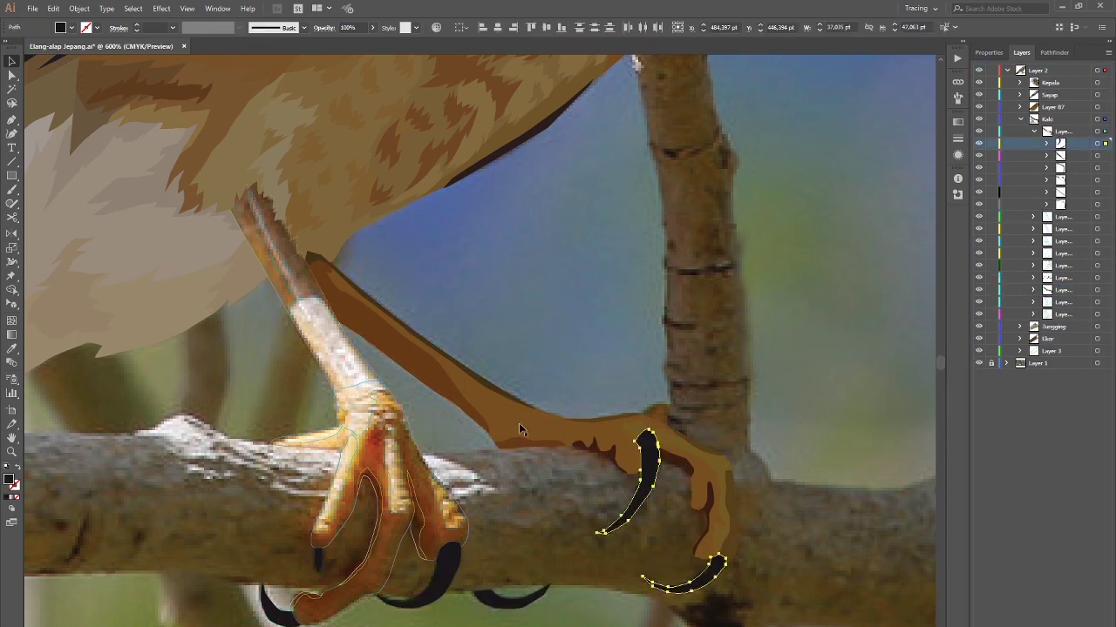
left_click(518, 422, "shift")
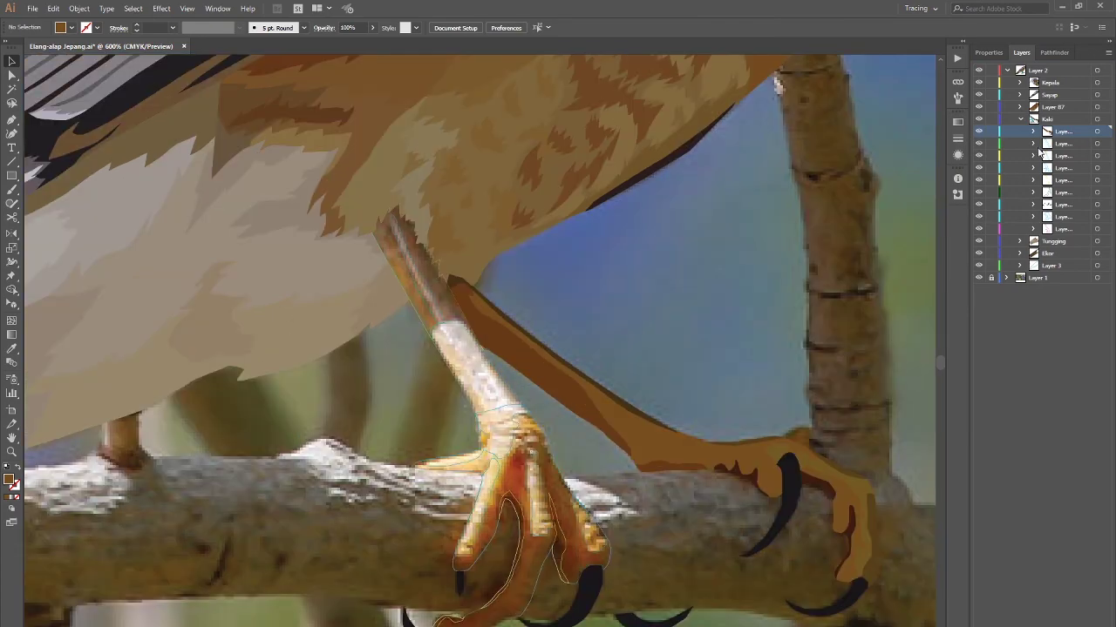
left_click(1033, 142)
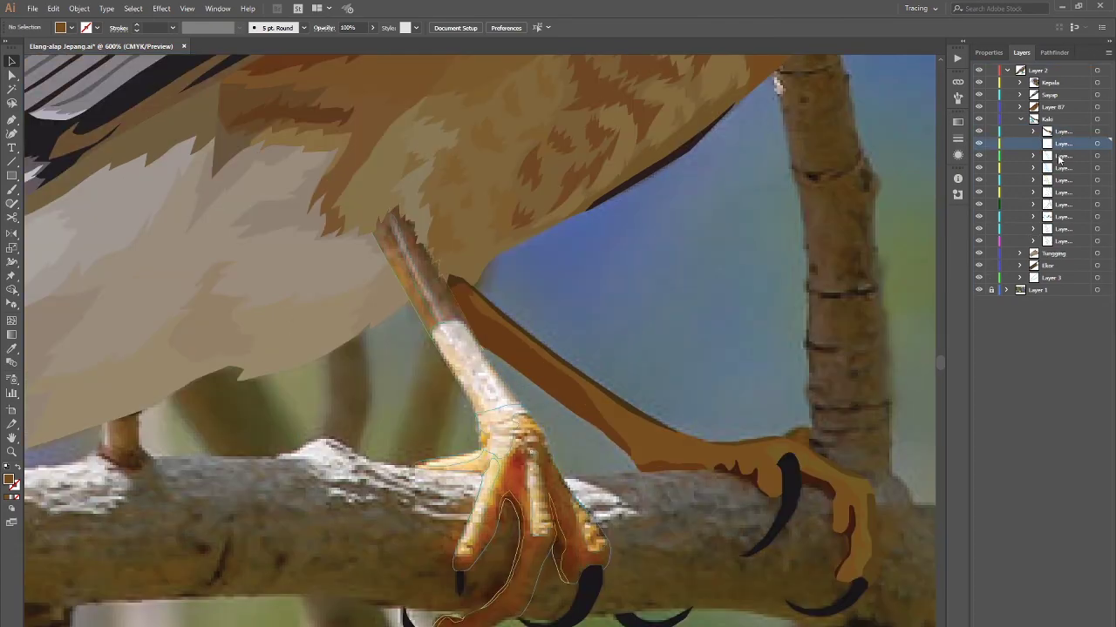
Step: Copy the upper and lower leg paths and paste them in back
left_click(1096, 168)
left_click(1097, 179)
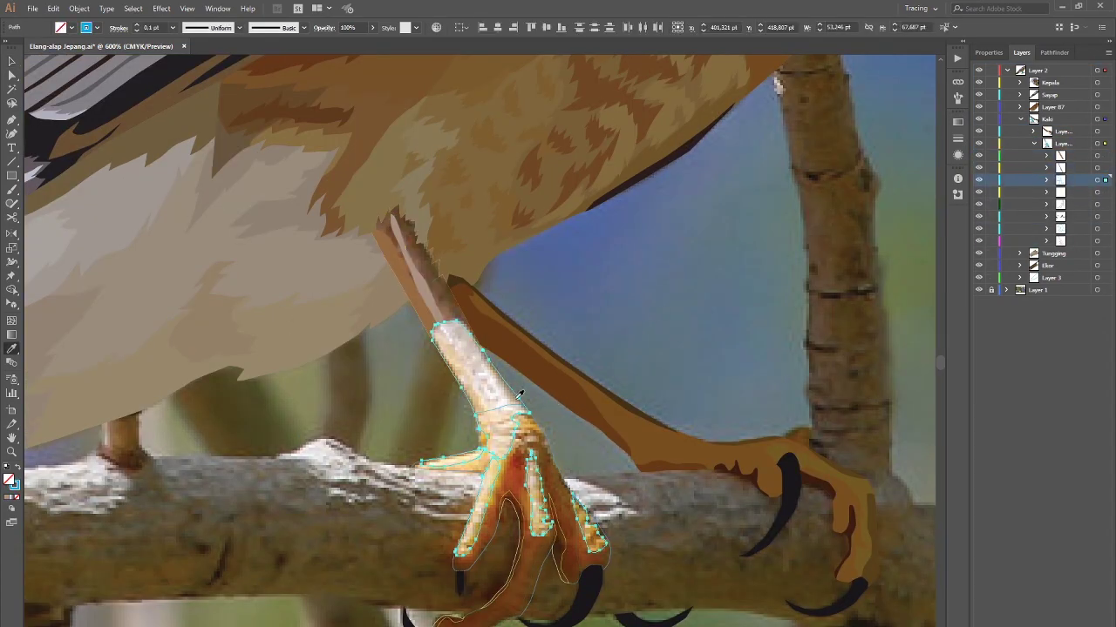
key("ctrl+plus")
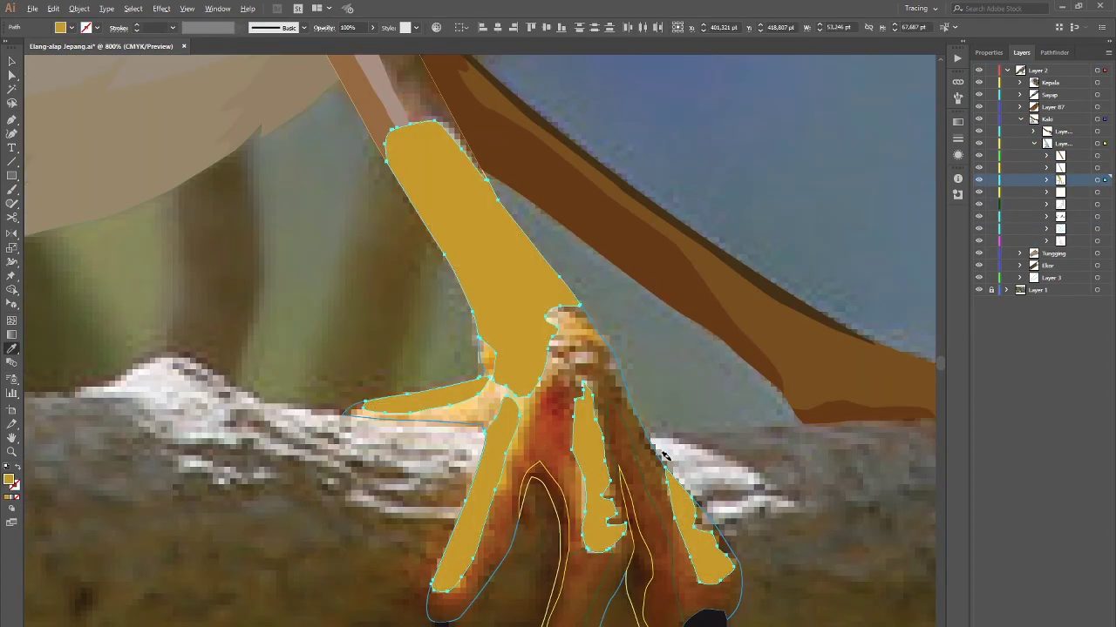
key("ctrl+minus")
key("ctrl+minus")
key("ctrl+minus")
key("ctrl+c")
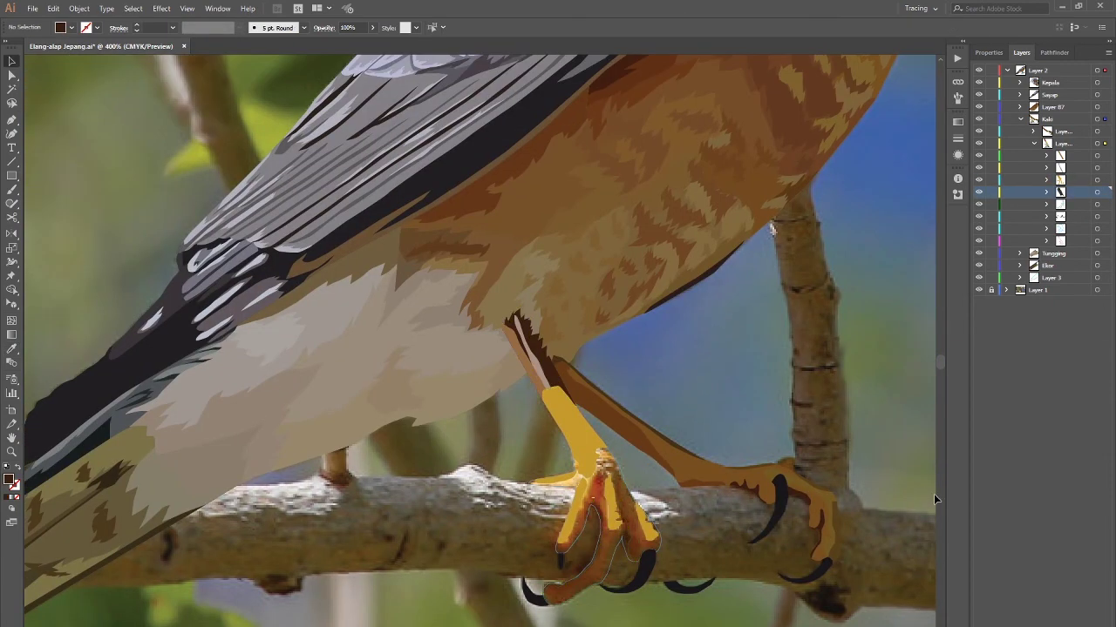
key("ctrl+b")
key("ctrl+plus")
key("ctrl+minus")
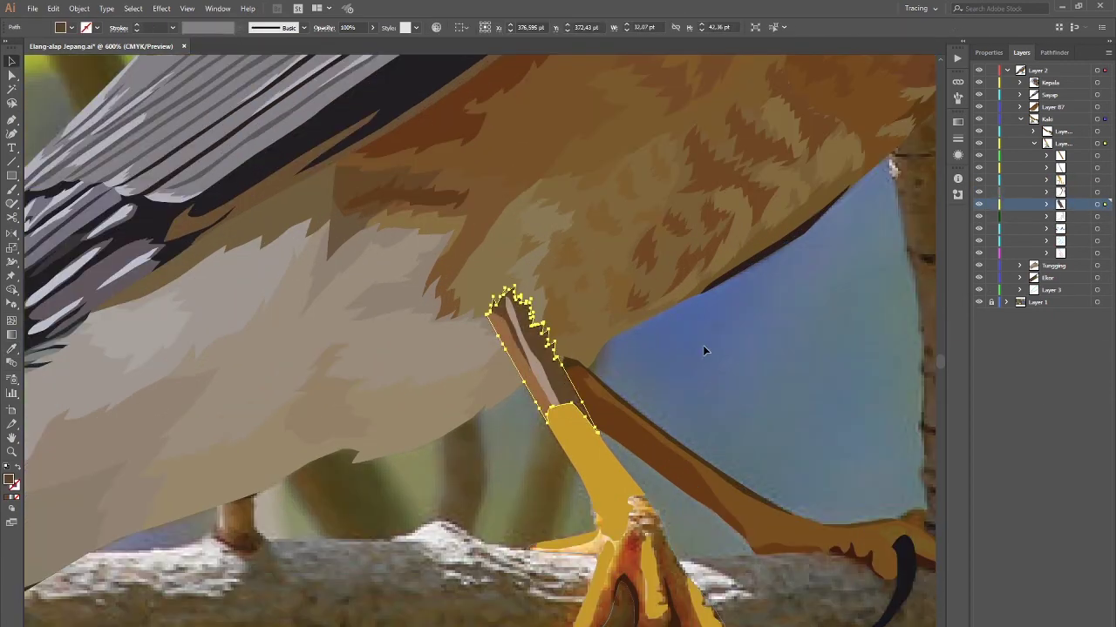
key("ctrl+minus")
Step: Fill the foot with orange-brown and the leg with a golden tone via the Color Picker
left_click(638, 495)
key("ctrl+plus")
key("ctrl+plus")
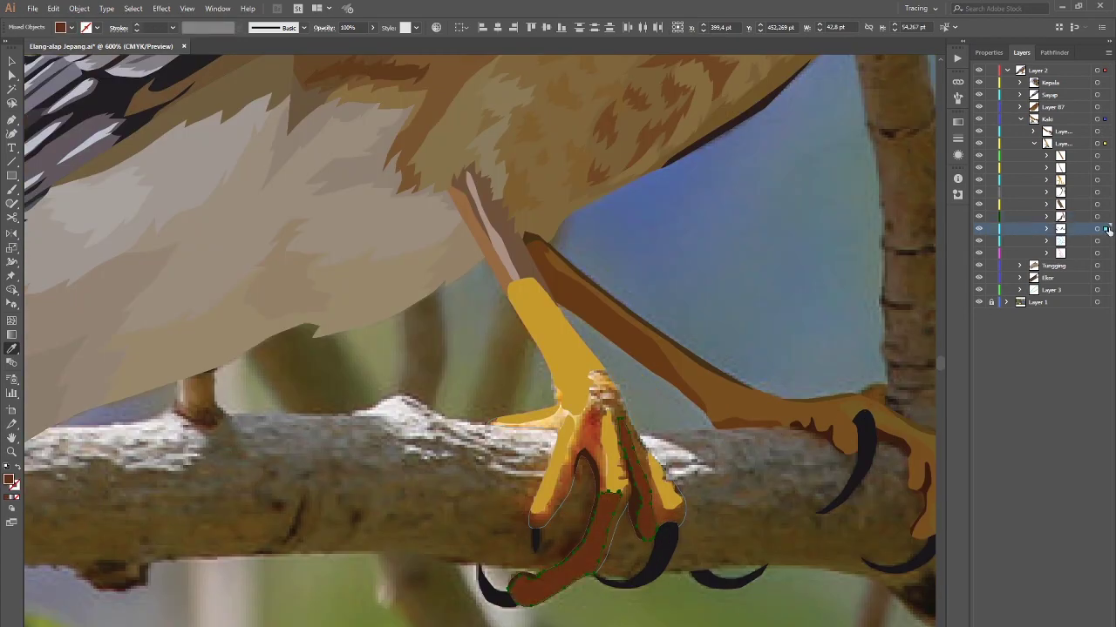
left_click(719, 416)
double_click(9, 479)
left_click_drag(514, 345, 506, 333)
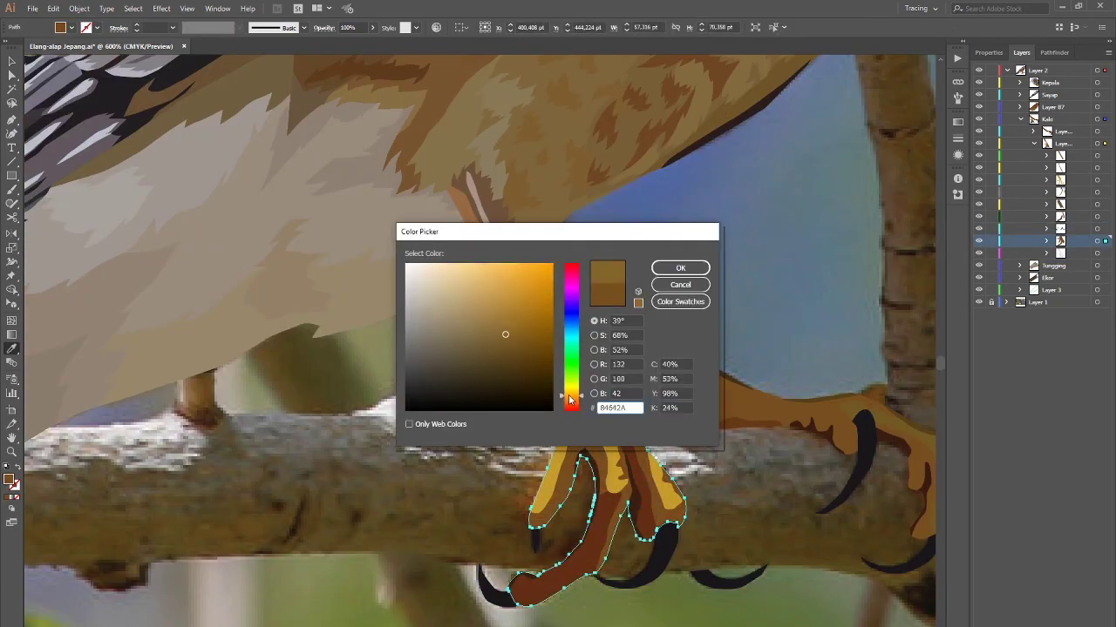
left_click(574, 404)
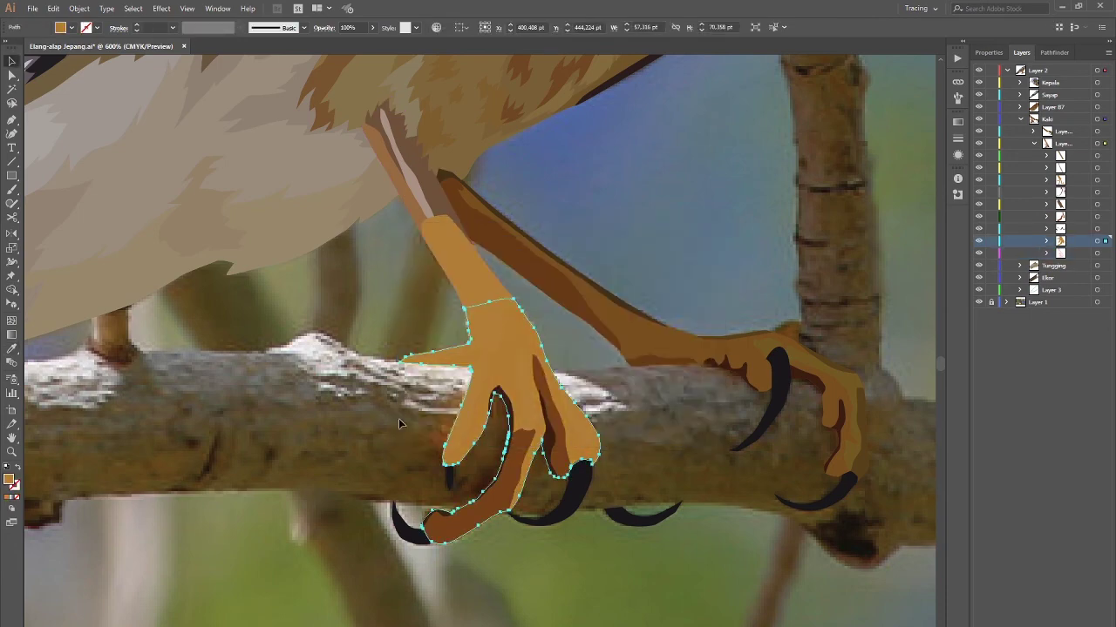
double_click(11, 480)
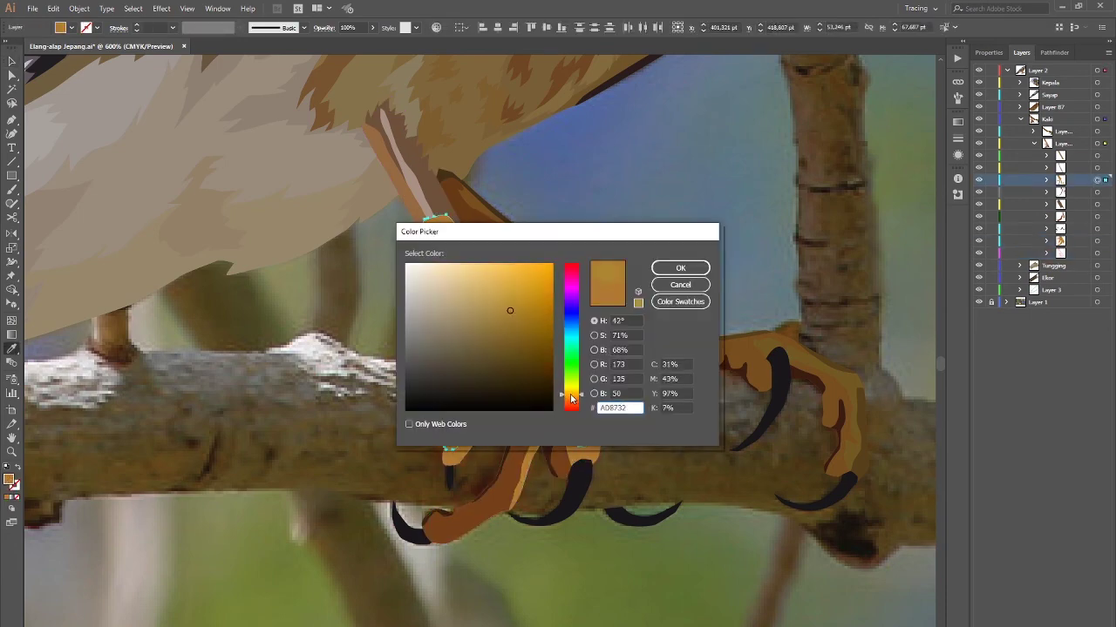
key("Return")
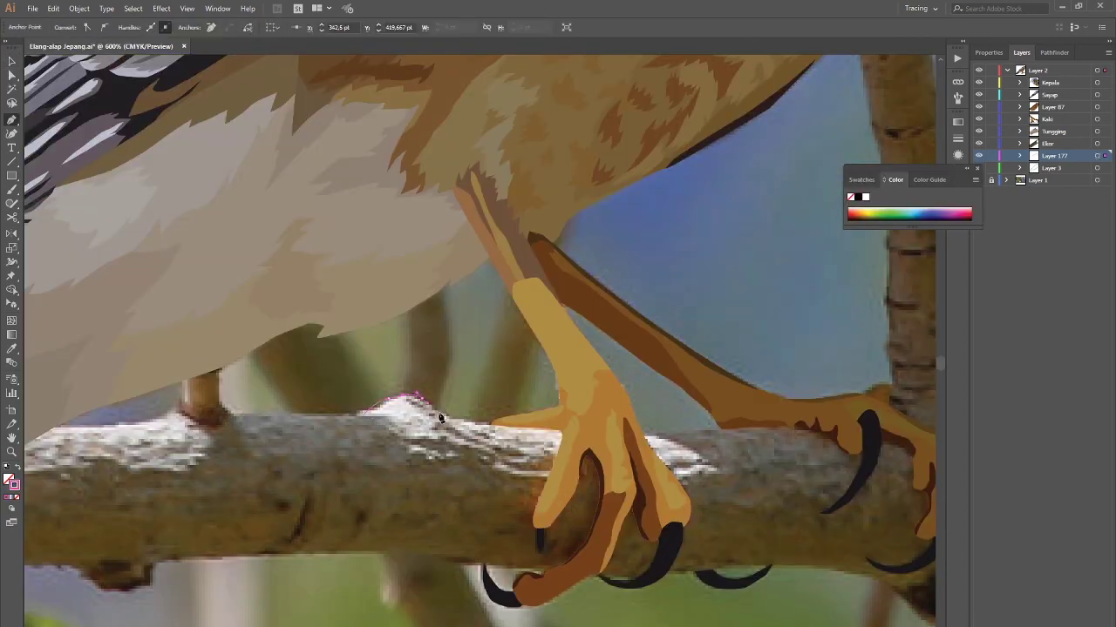
Step: Trace a closed branch outline under the feet with the Pen tool and start a contour across it
left_click(678, 433)
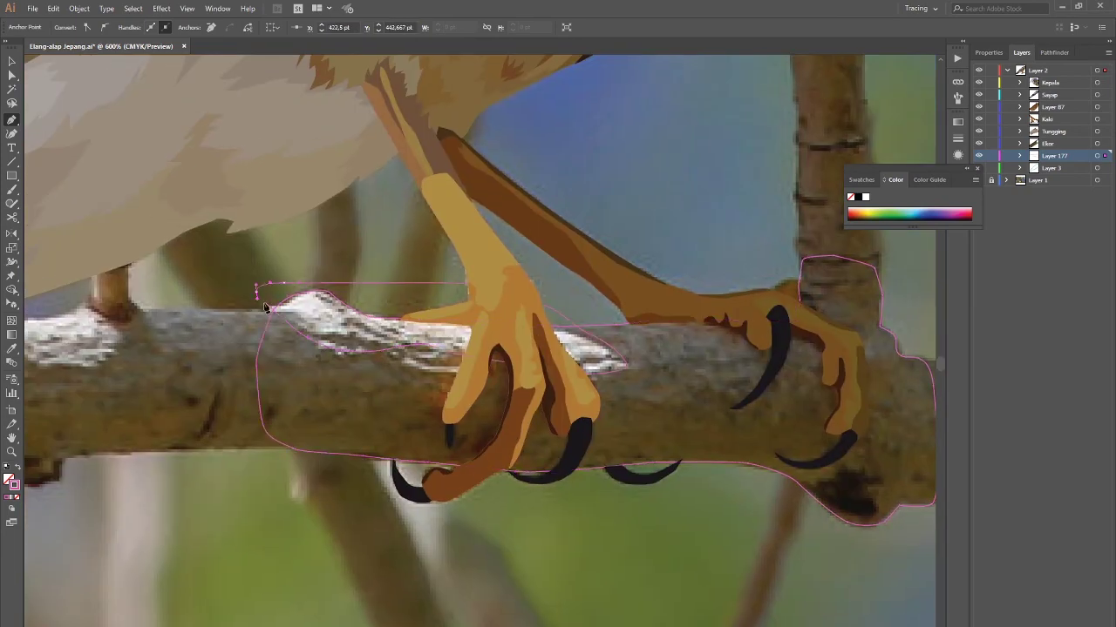
left_click(264, 307)
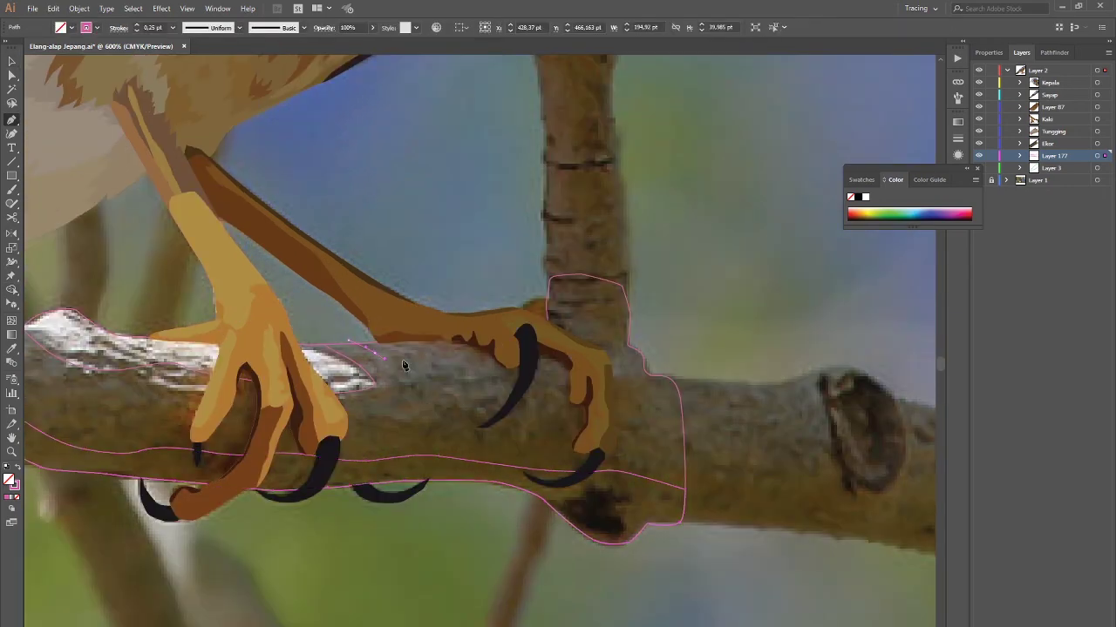
left_click(586, 422)
left_click(546, 413)
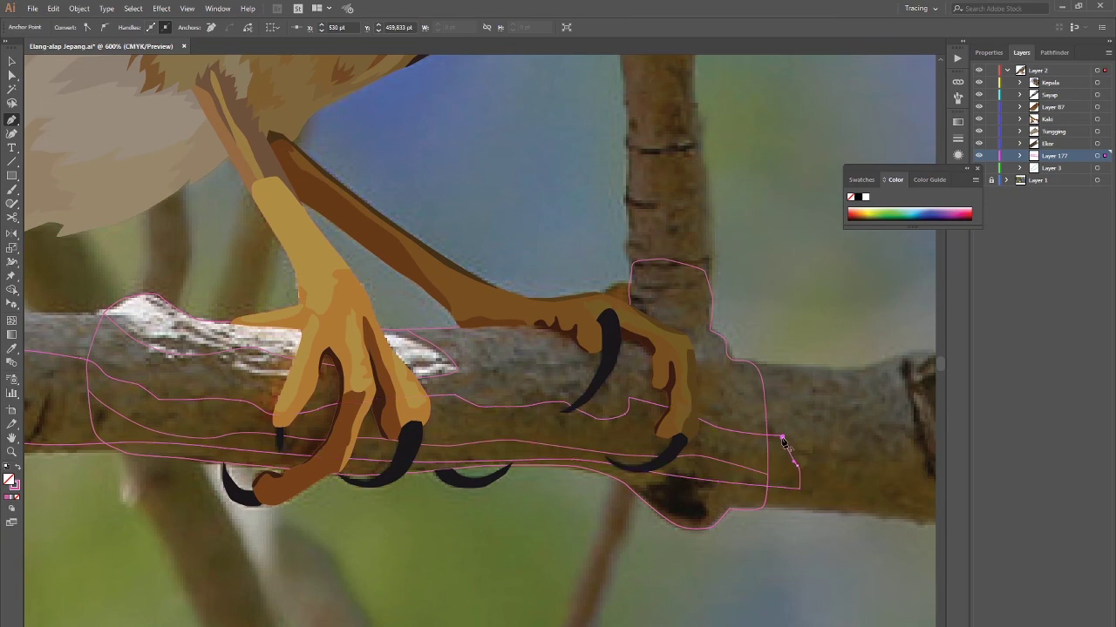
Step: Combine the overlapping branch tracing paths into separate pieces with the Shape Builder
key("ctrl+a")
key("shift+m")
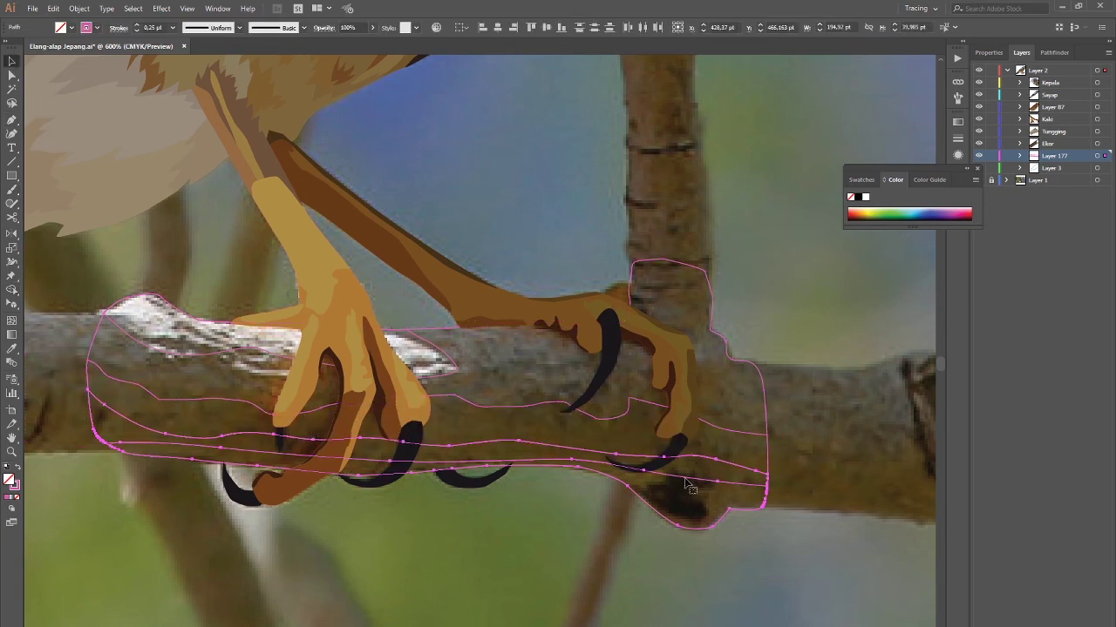
left_click(722, 535)
key("p")
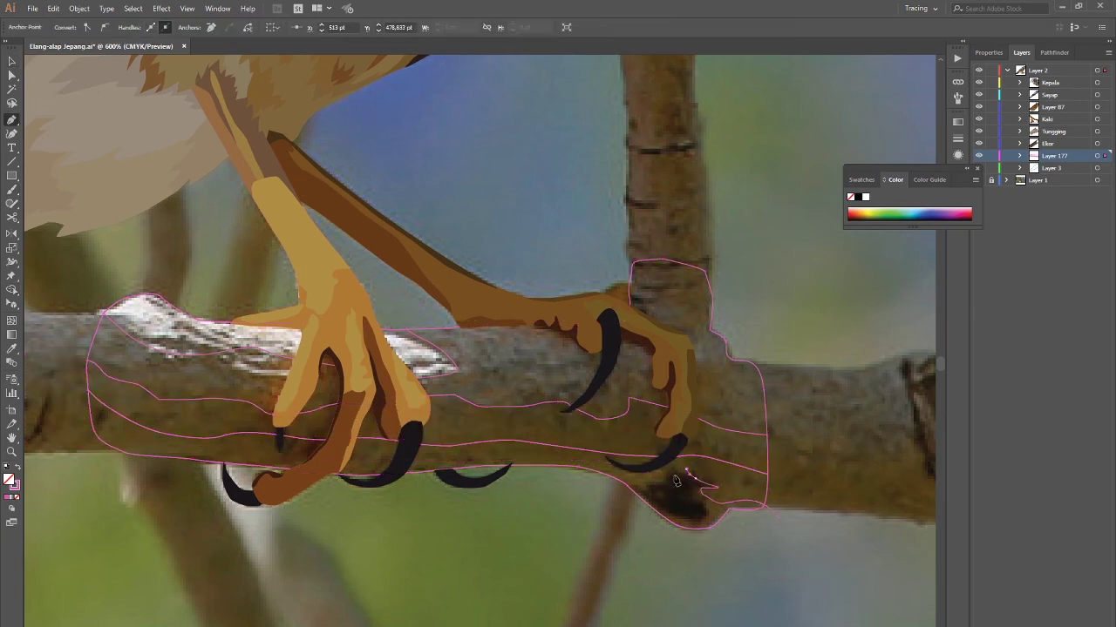
key("v")
Step: Fill the merged branch pieces and the long middle contour with different grey-brown shades
scroll(608, 567, "down", 2)
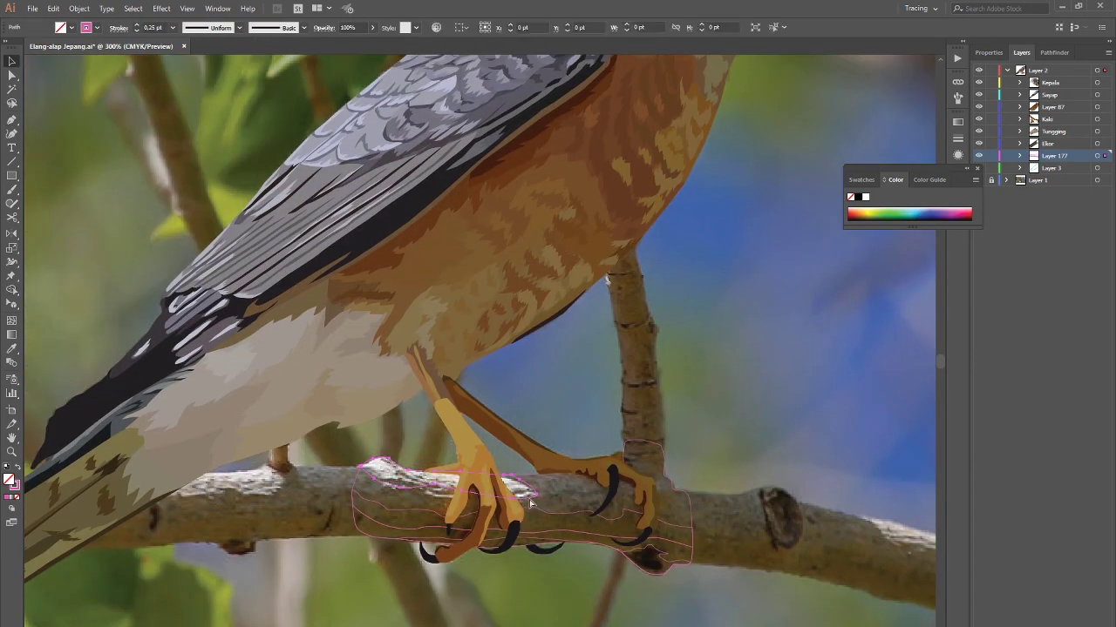
left_click(599, 523)
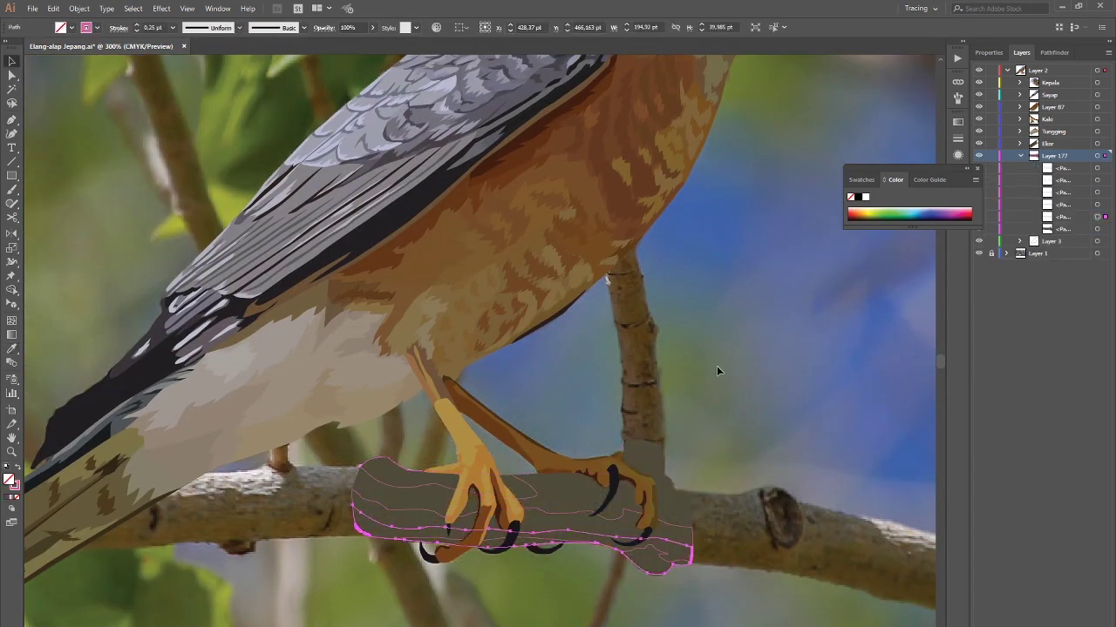
double_click(9, 478)
key("Escape")
double_click(8, 478)
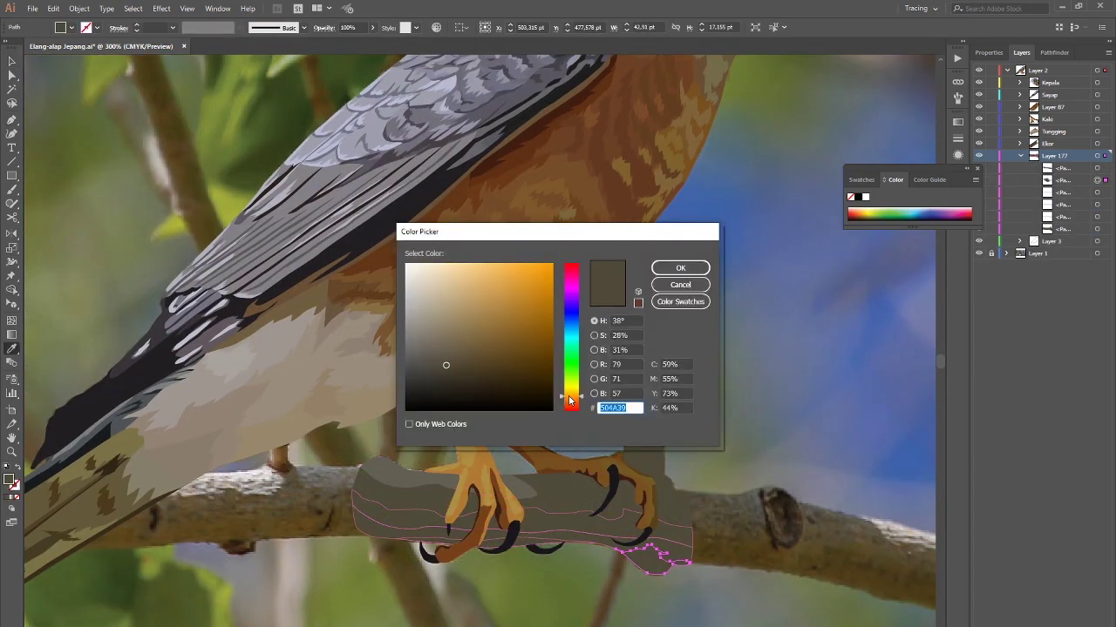
key("Escape")
left_click(617, 542, "ctrl")
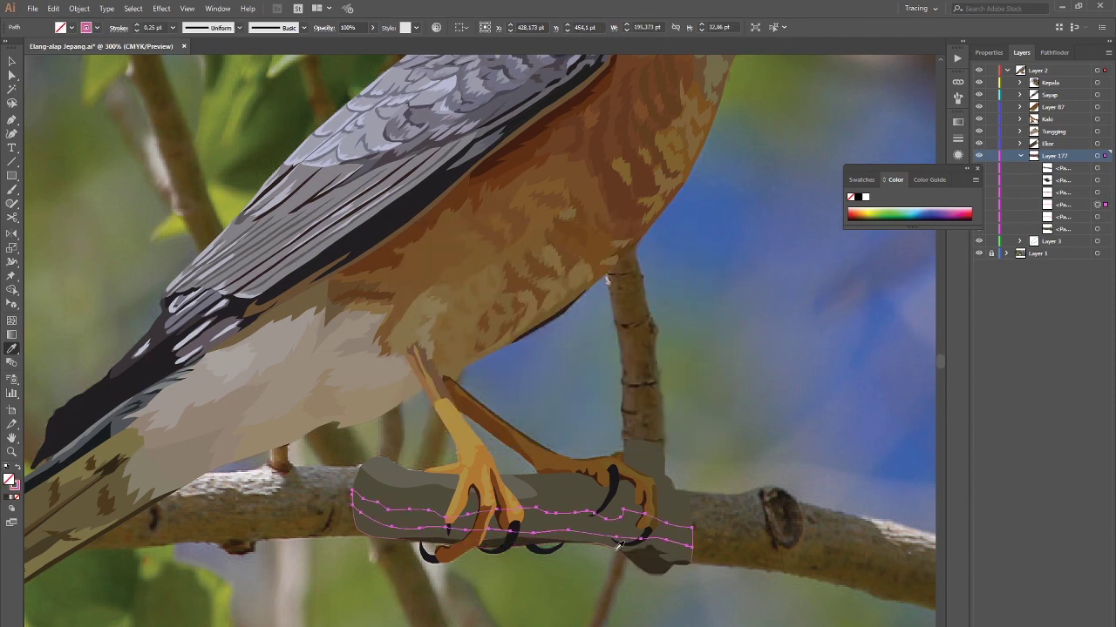
double_click(8, 479)
key("Escape")
Step: Begin a new shading path at the twig base near the far claws
left_click(610, 564, "ctrl")
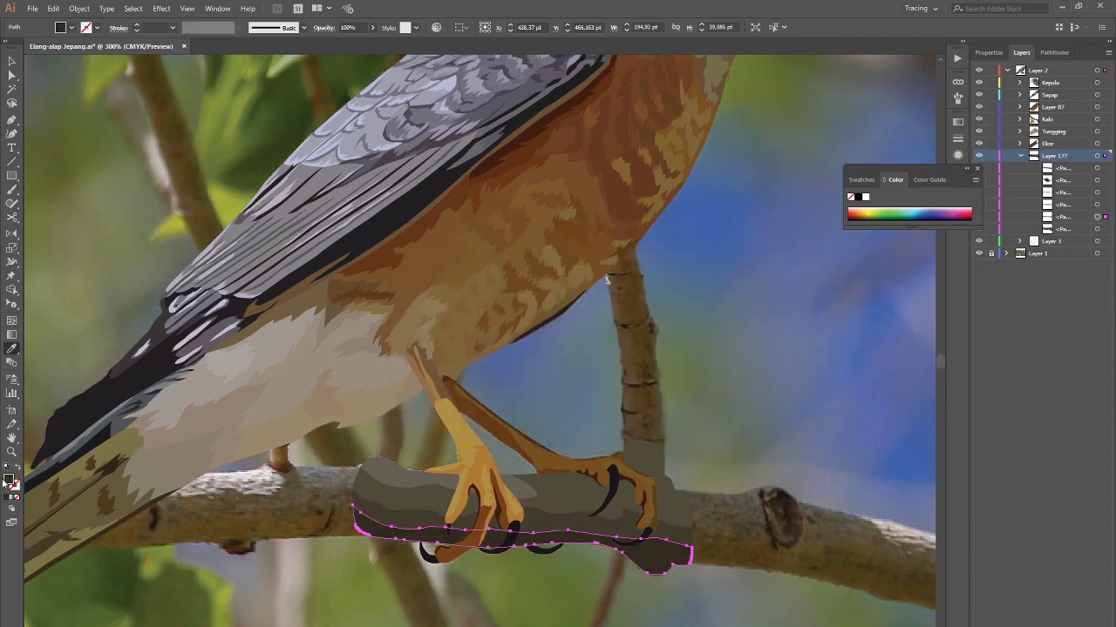
scroll(731, 375, "up", 2, "alt")
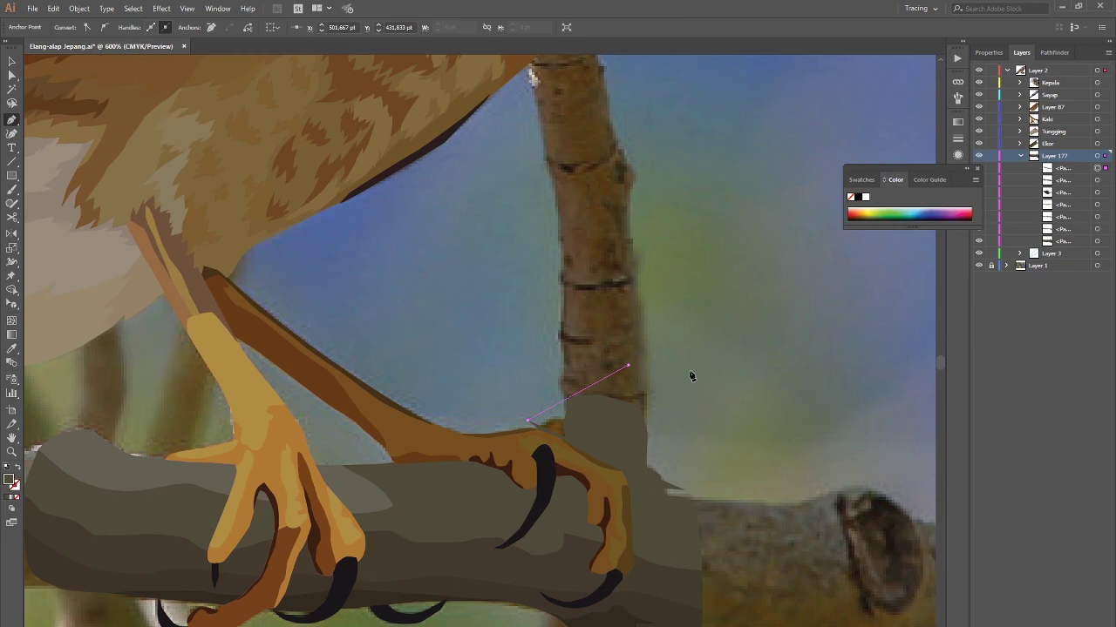
left_click(675, 477, "ctrl")
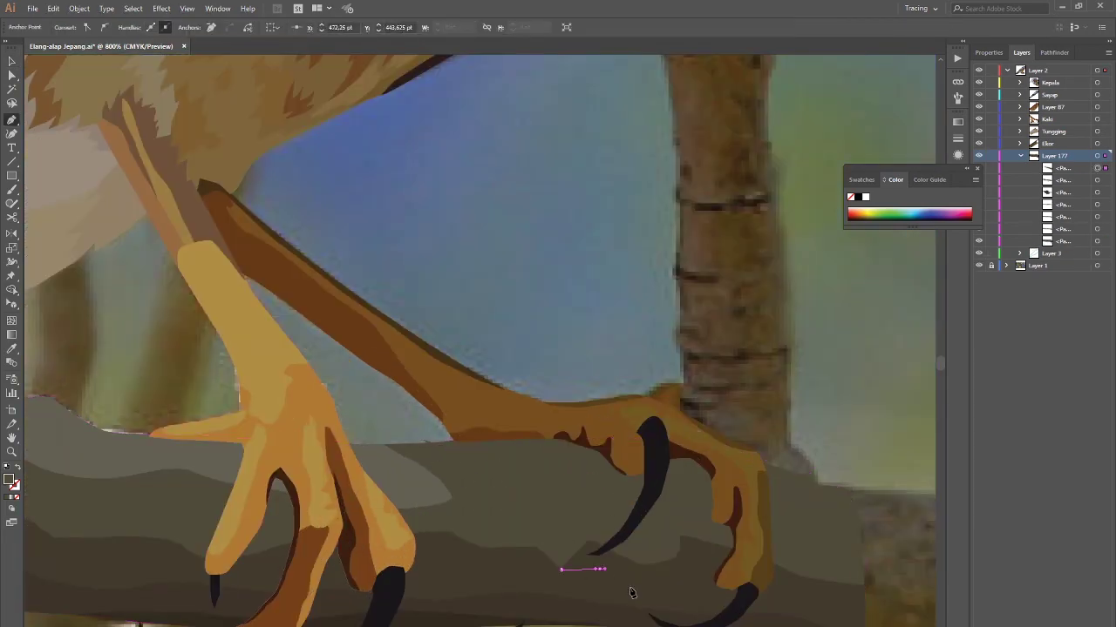